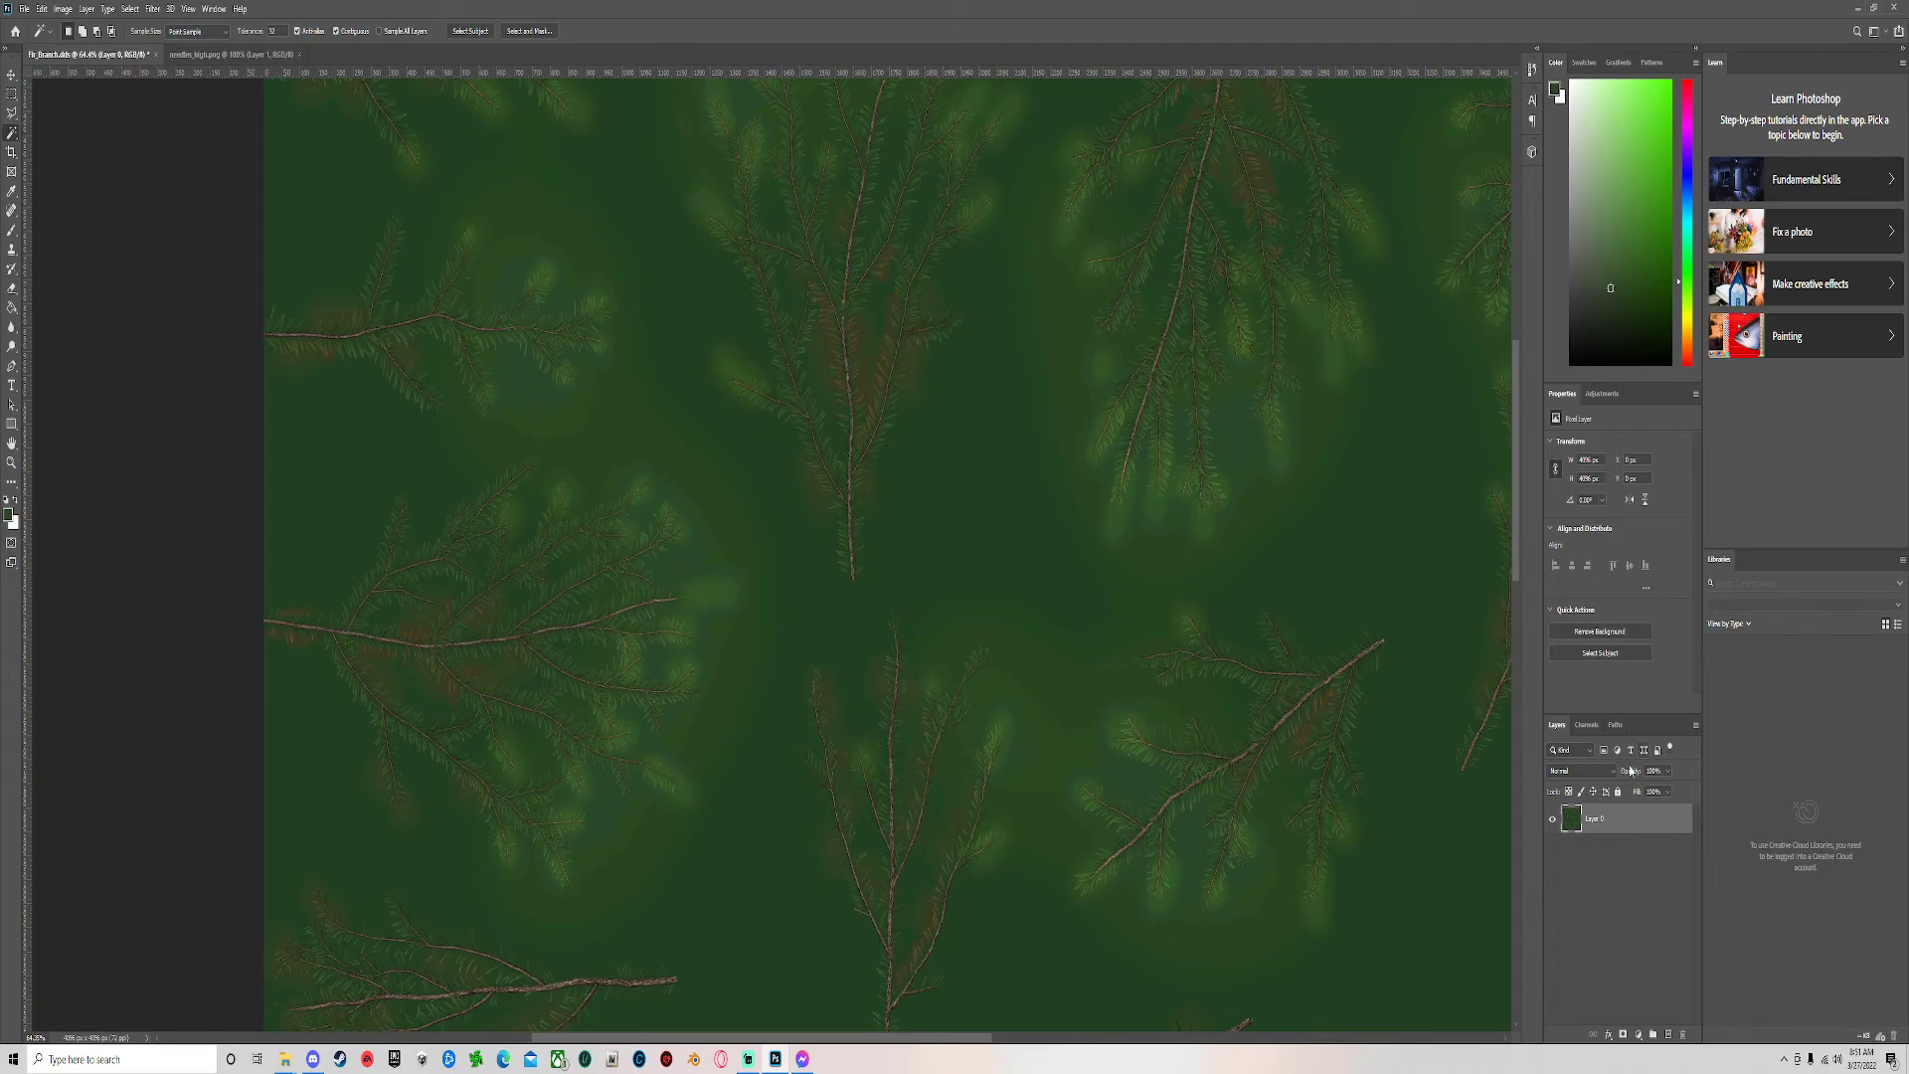
# Duplicate the fir branch texture layer and hide the original layer underneath.
pyautogui.click(1669, 1034)
pyautogui.hotkey('ctrl', 'shift', 'alt', 'e')
pyautogui.click(1621, 851)
pyautogui.press('Delete')
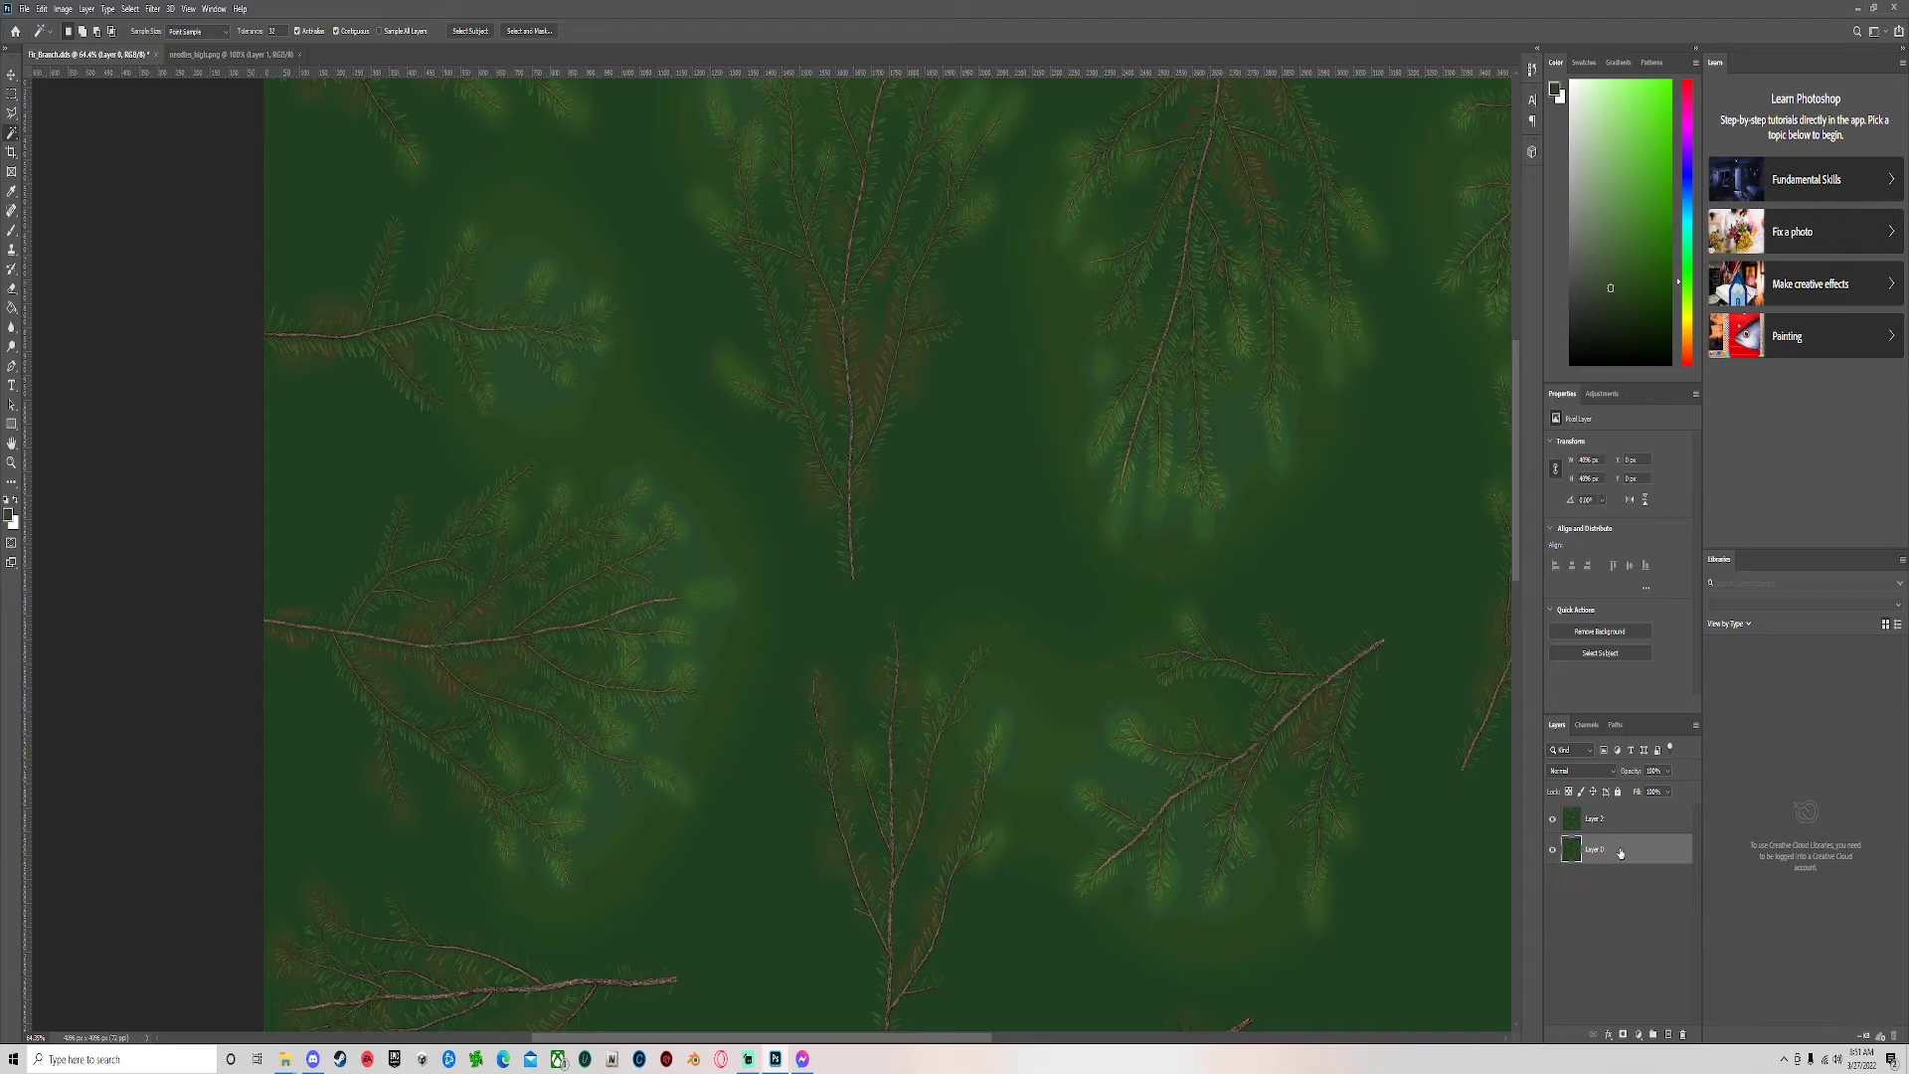
pyautogui.click(1604, 822)
pyautogui.click(1551, 850)
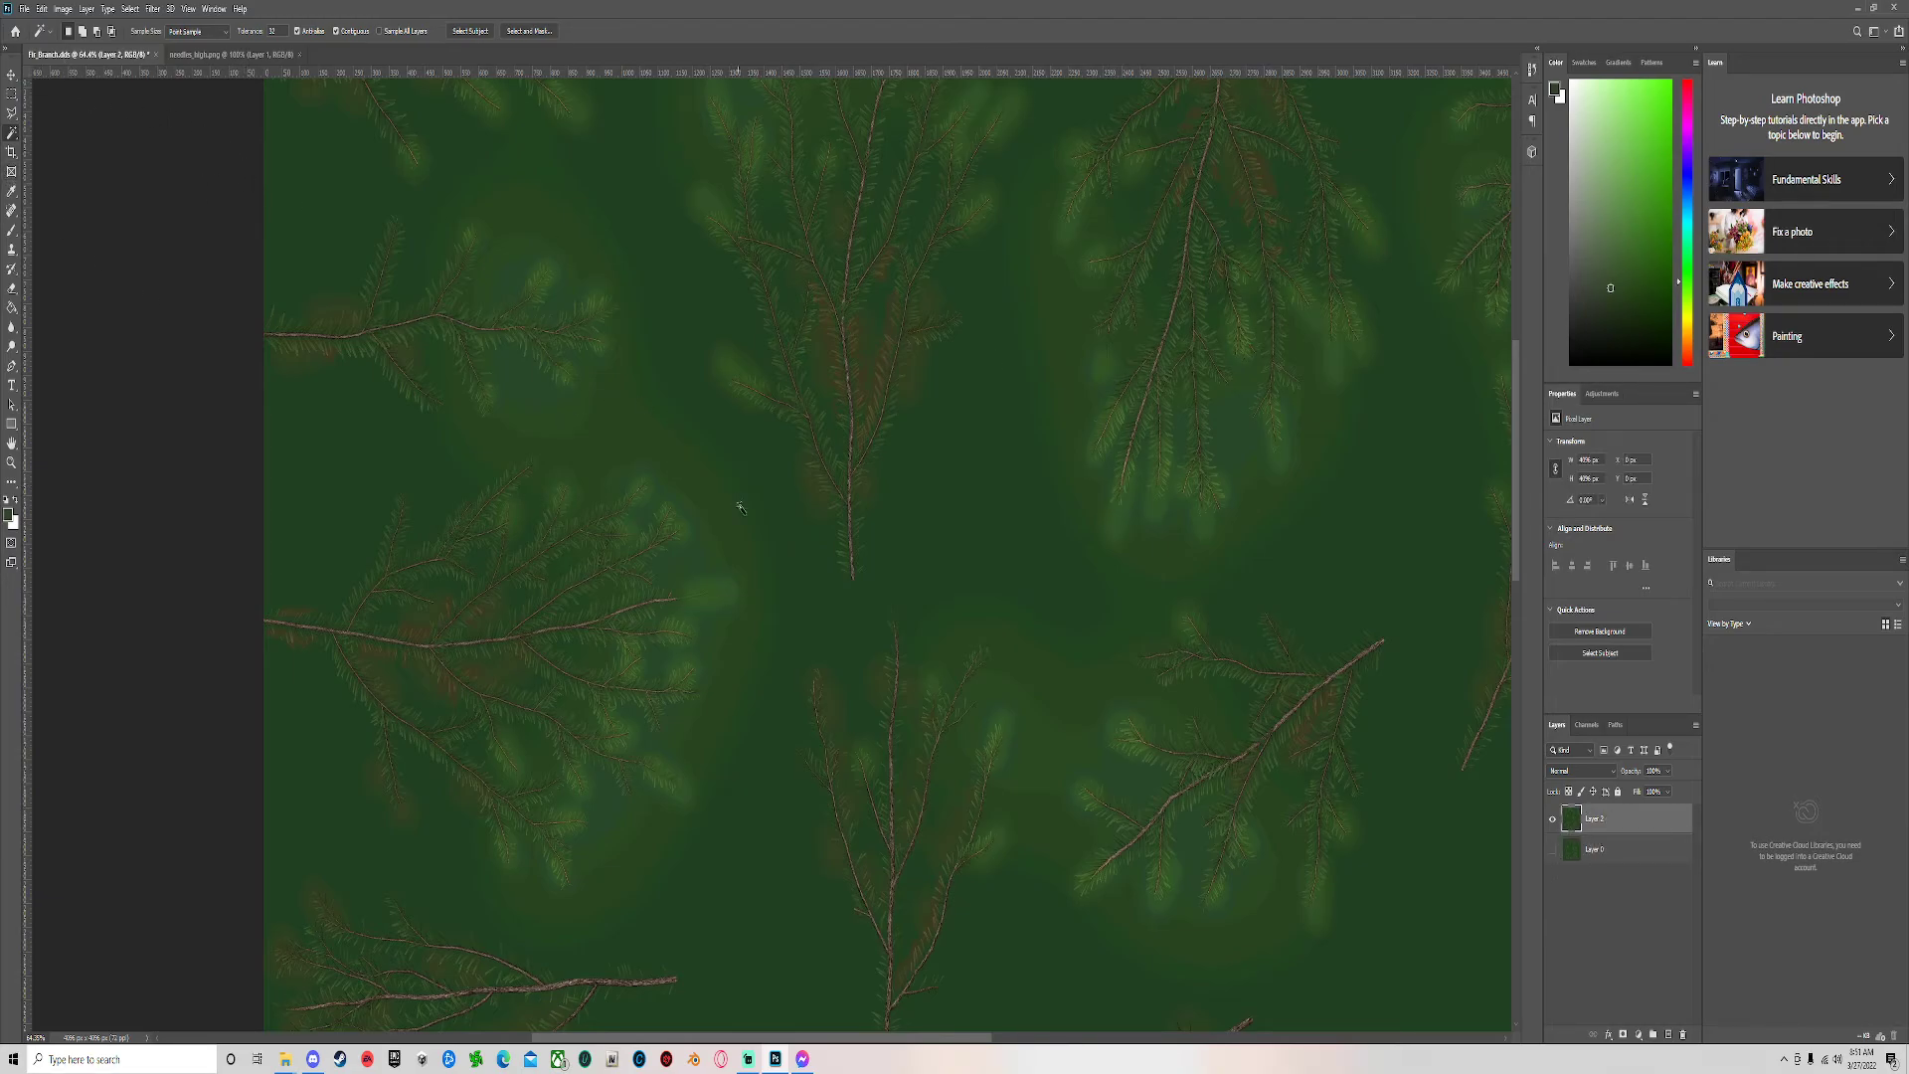
# Delete the green foliage and background from the duplicate layer, leaving the woody stems, and show only the original layer.
pyautogui.click(959, 504)
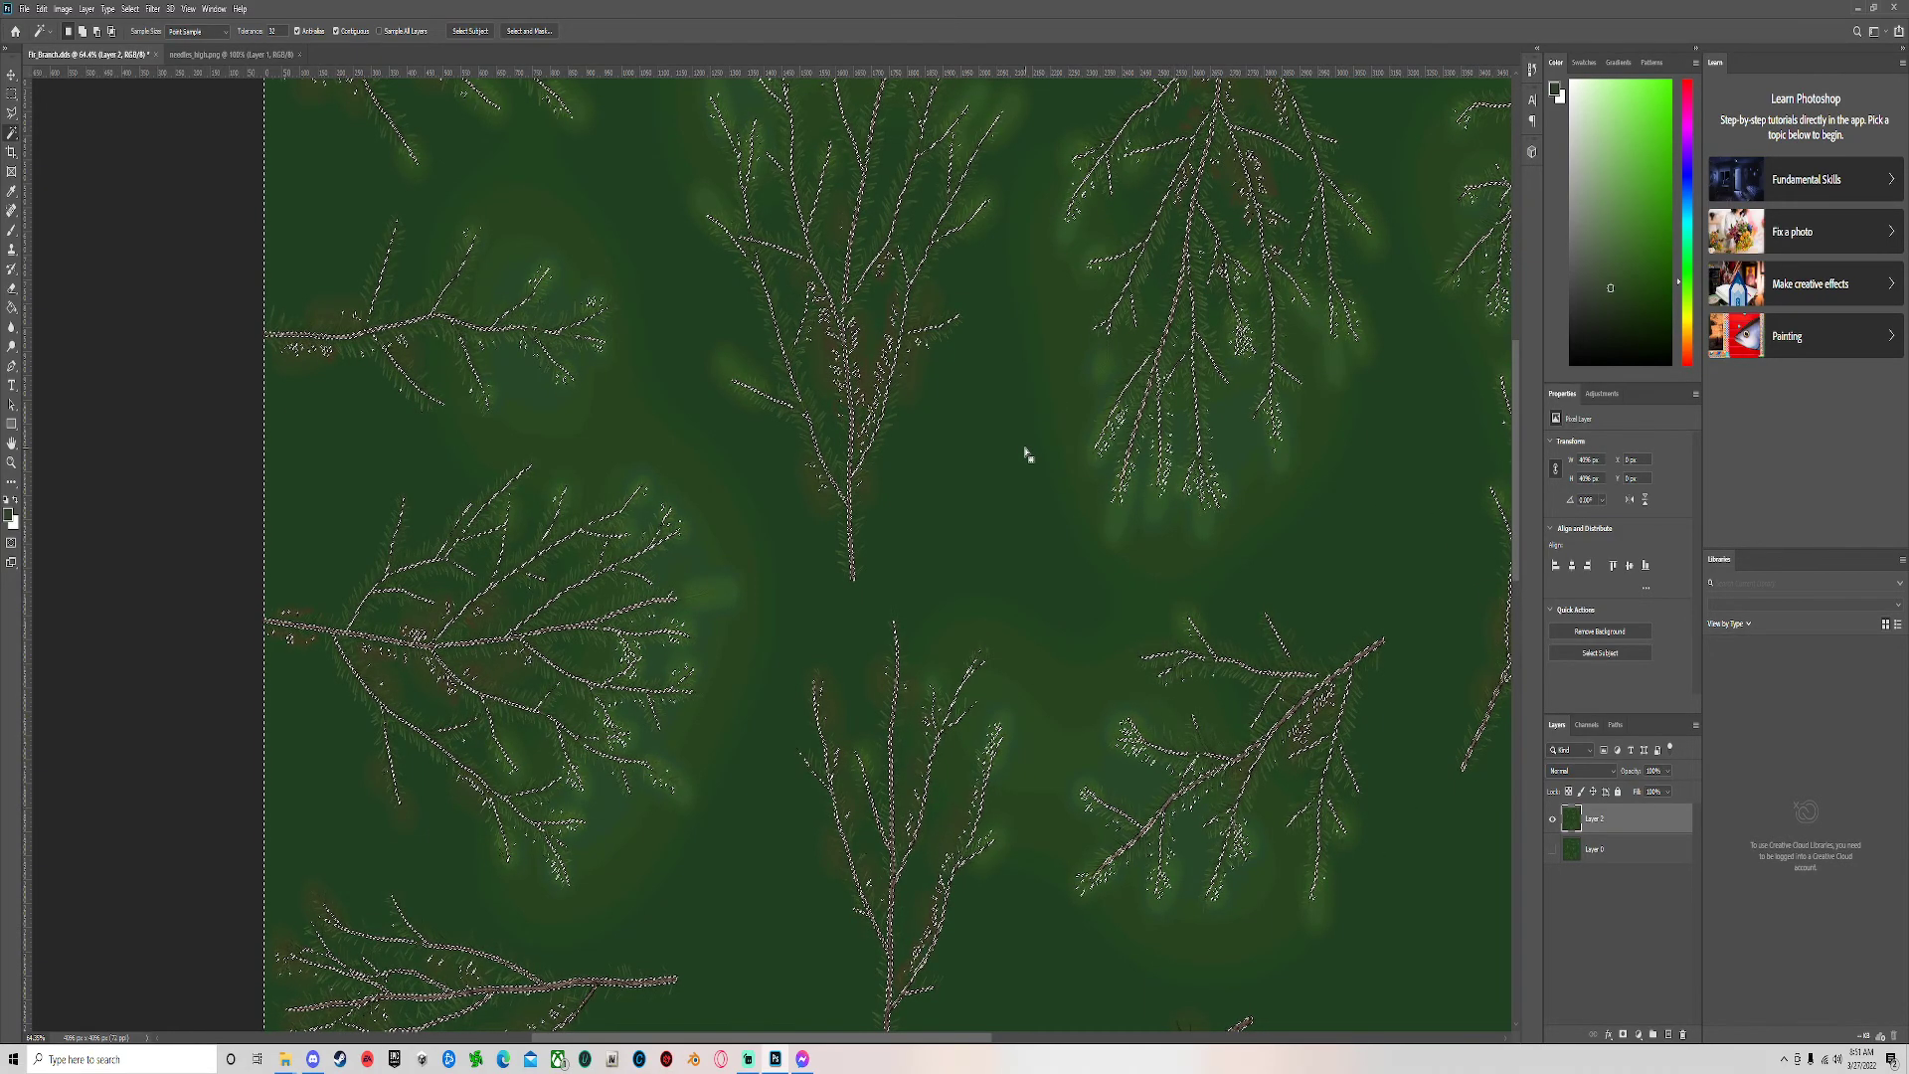
pyautogui.press('Delete')
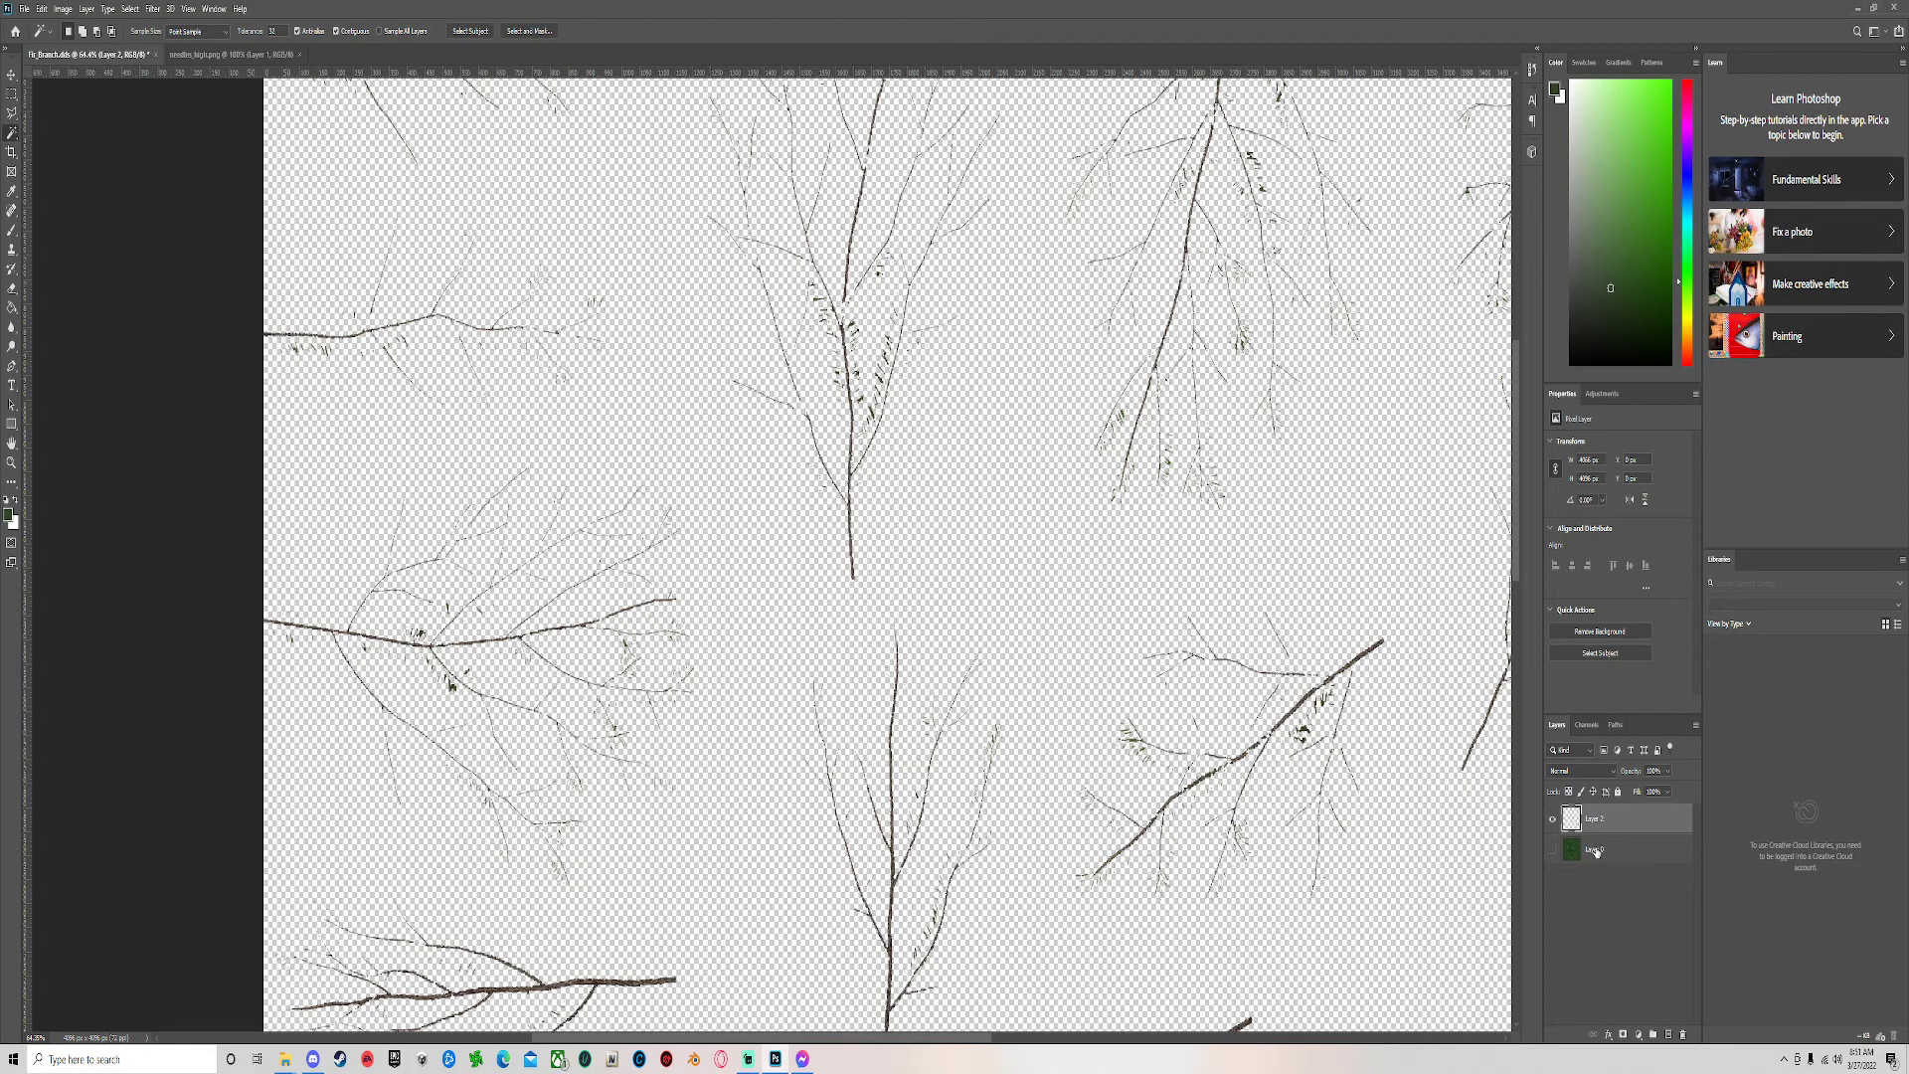
pyautogui.click(1595, 851)
pyautogui.click(1552, 818)
pyautogui.click(1553, 849)
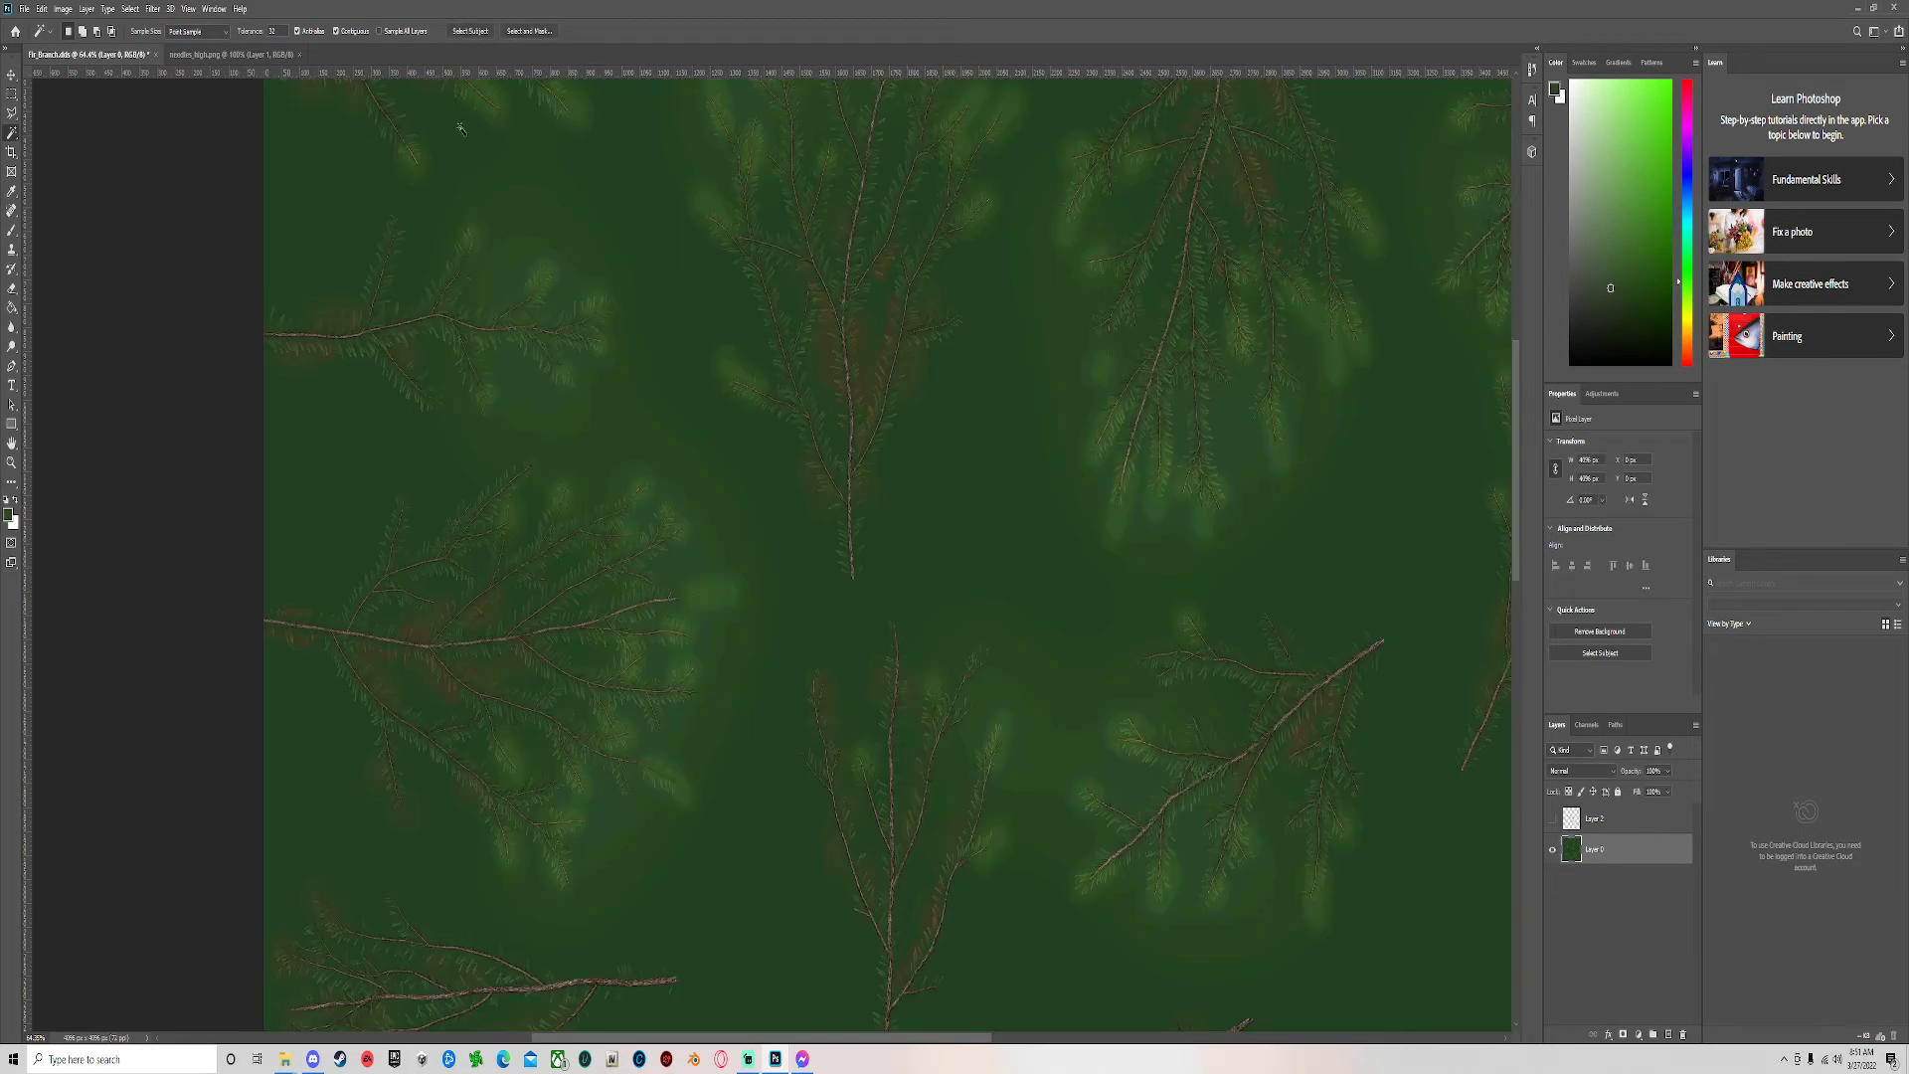
# Apply Match Color to the original branch layer, using Layer 1 of needles_high.png as the source.
pyautogui.click(131, 9)
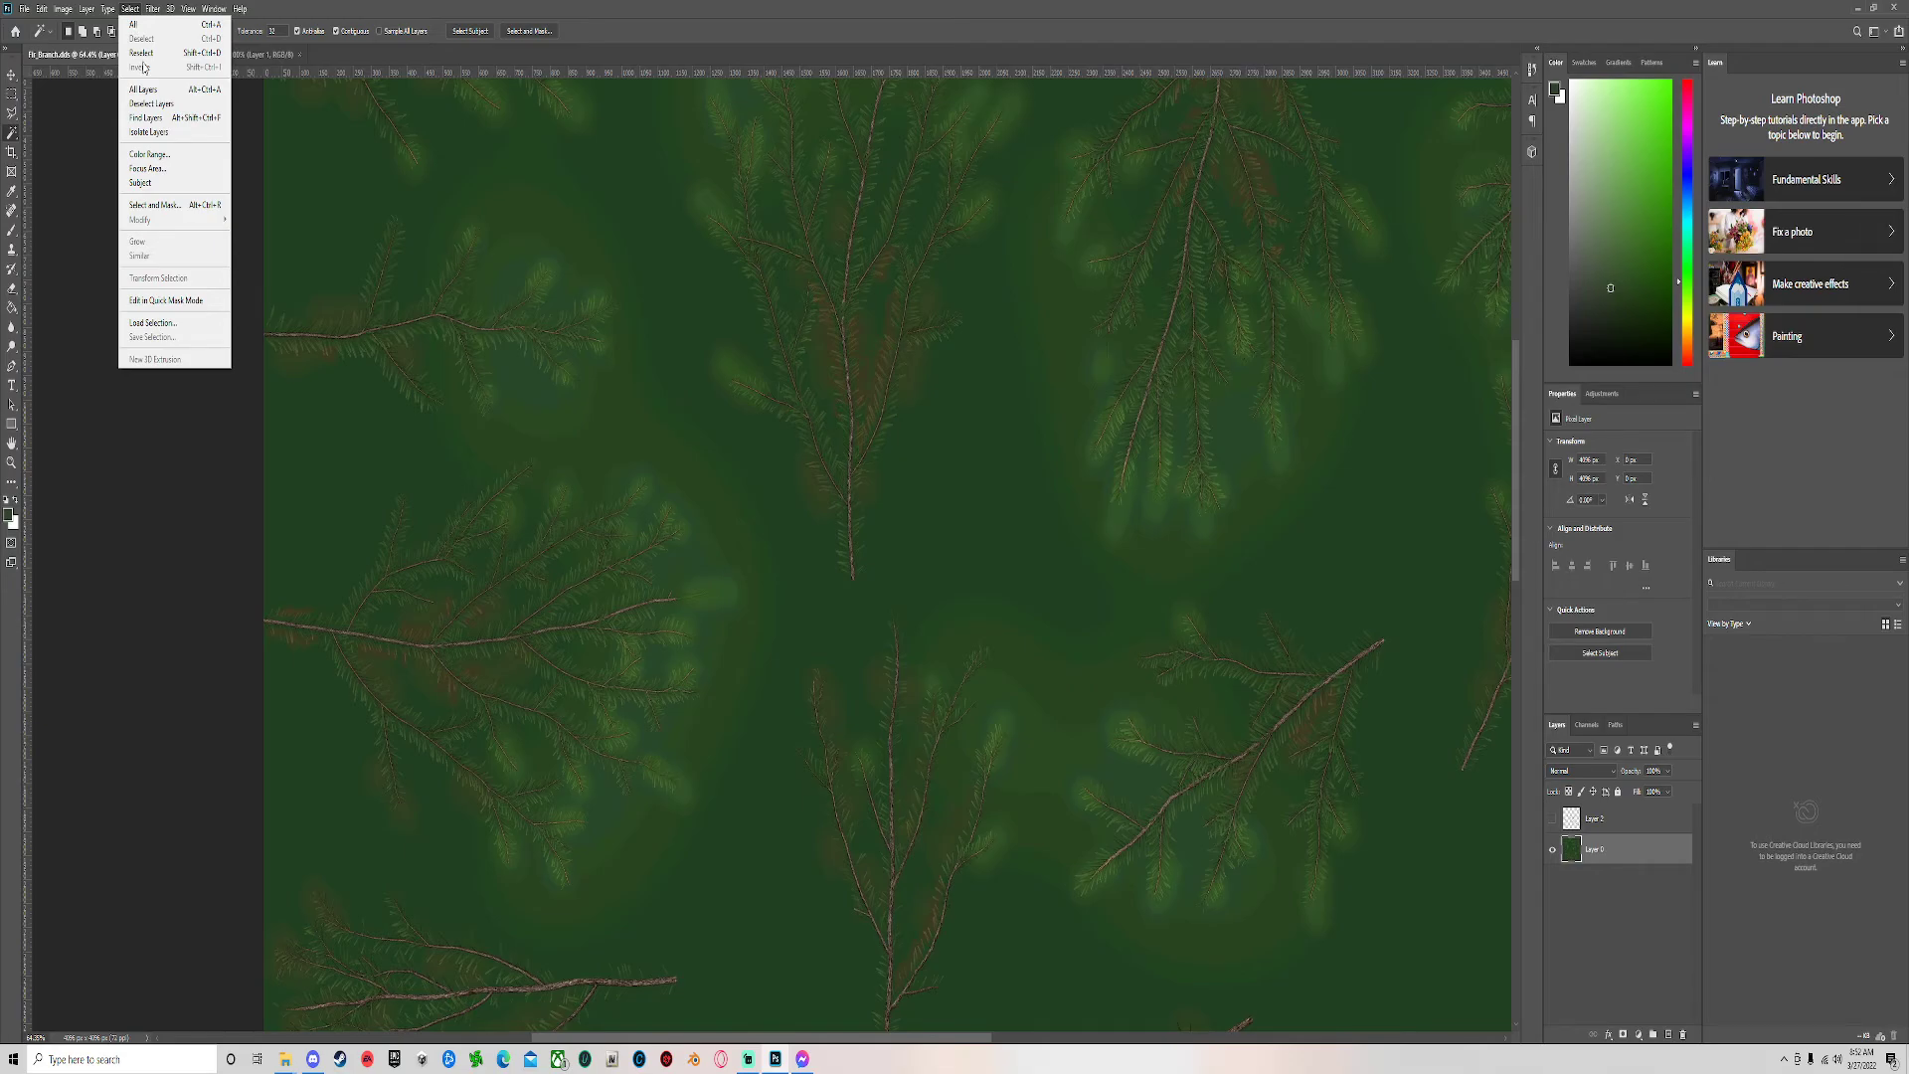
pyautogui.moveTo(58, 16)
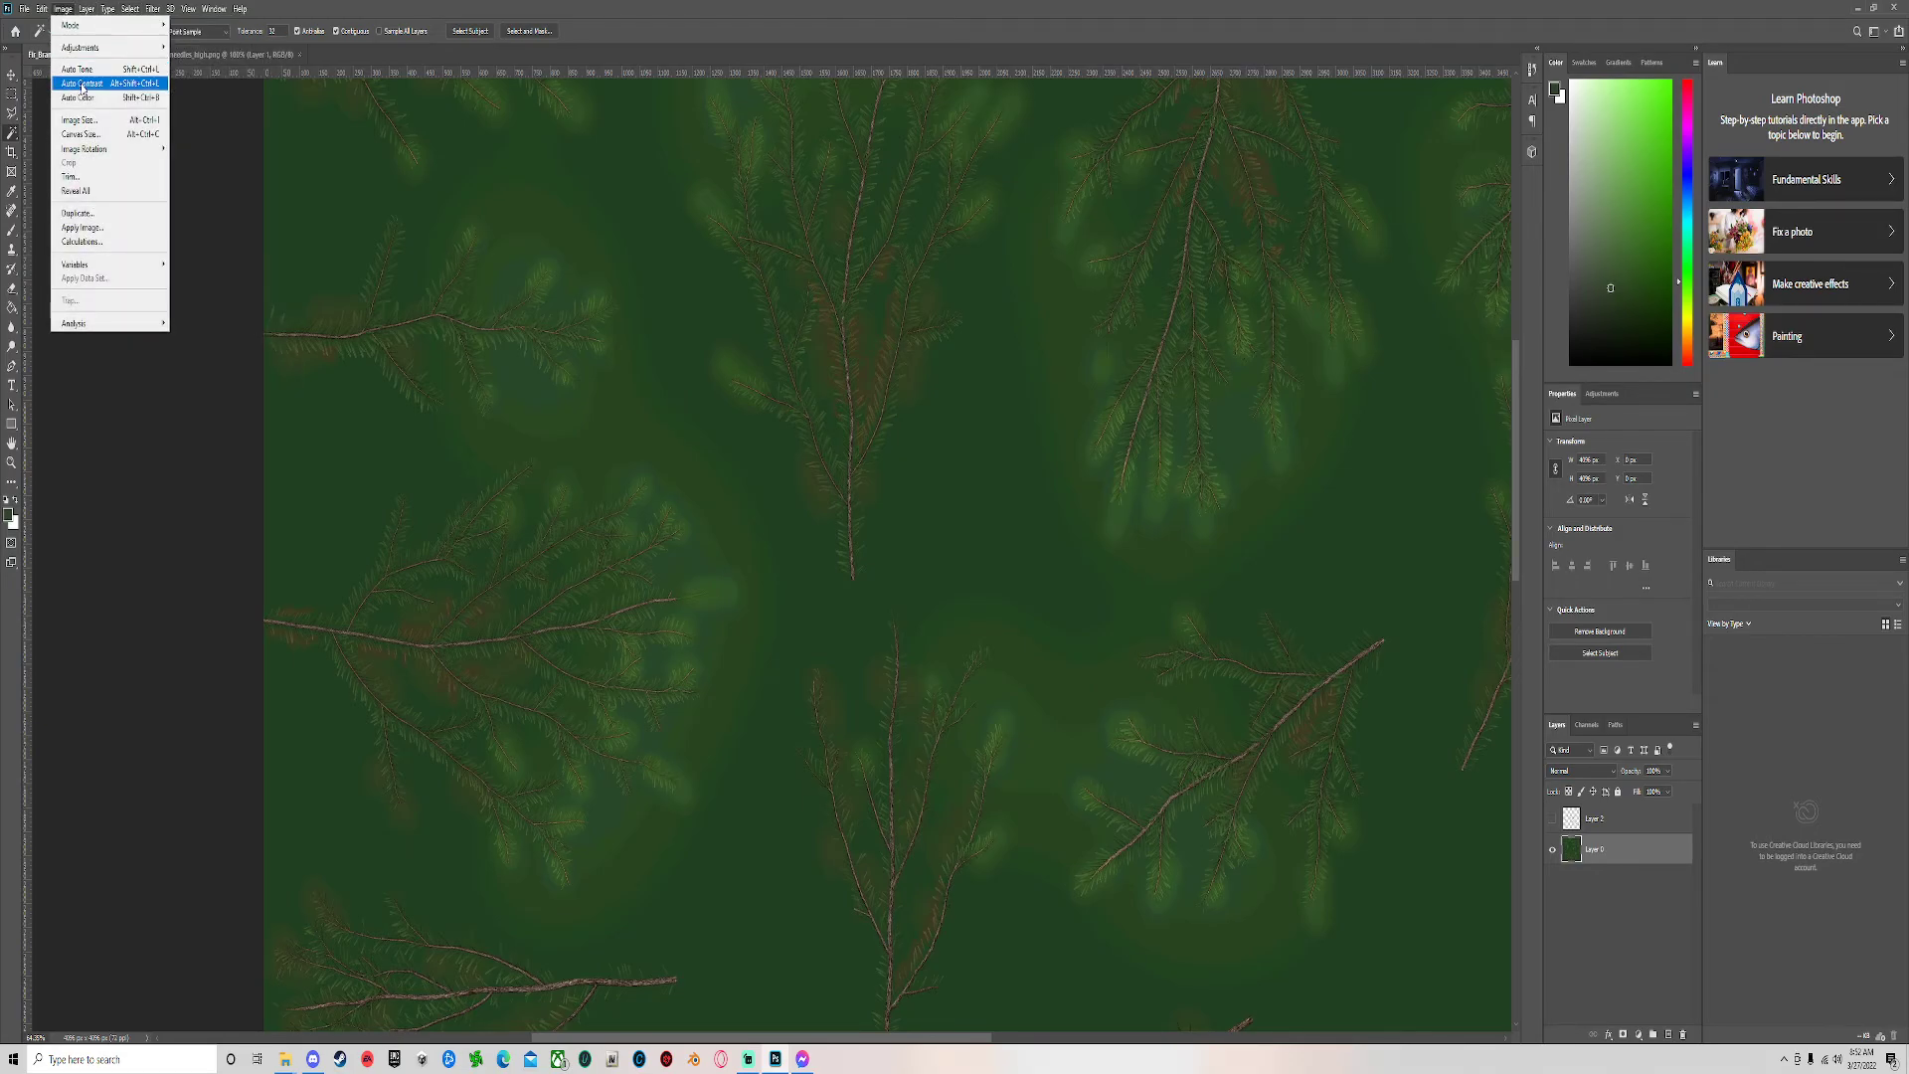
pyautogui.moveTo(99, 47)
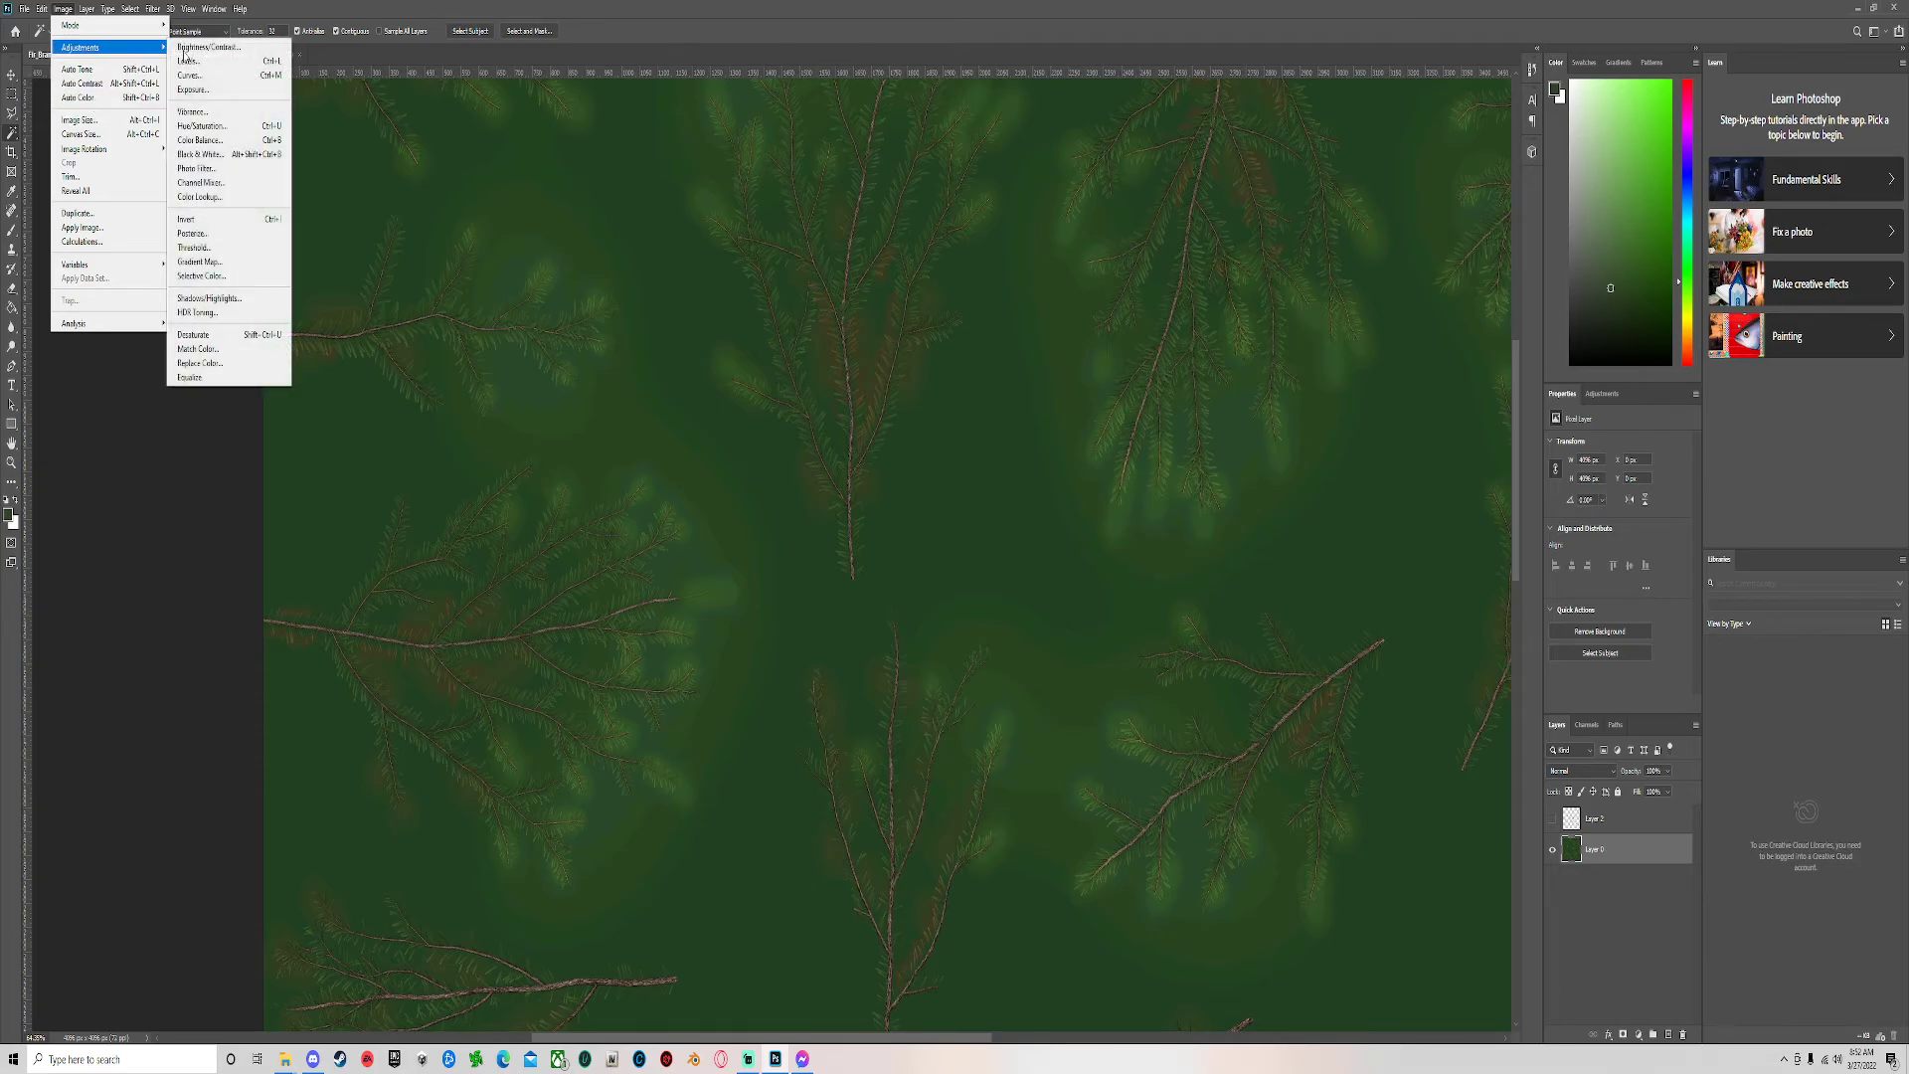
pyautogui.click(195, 345)
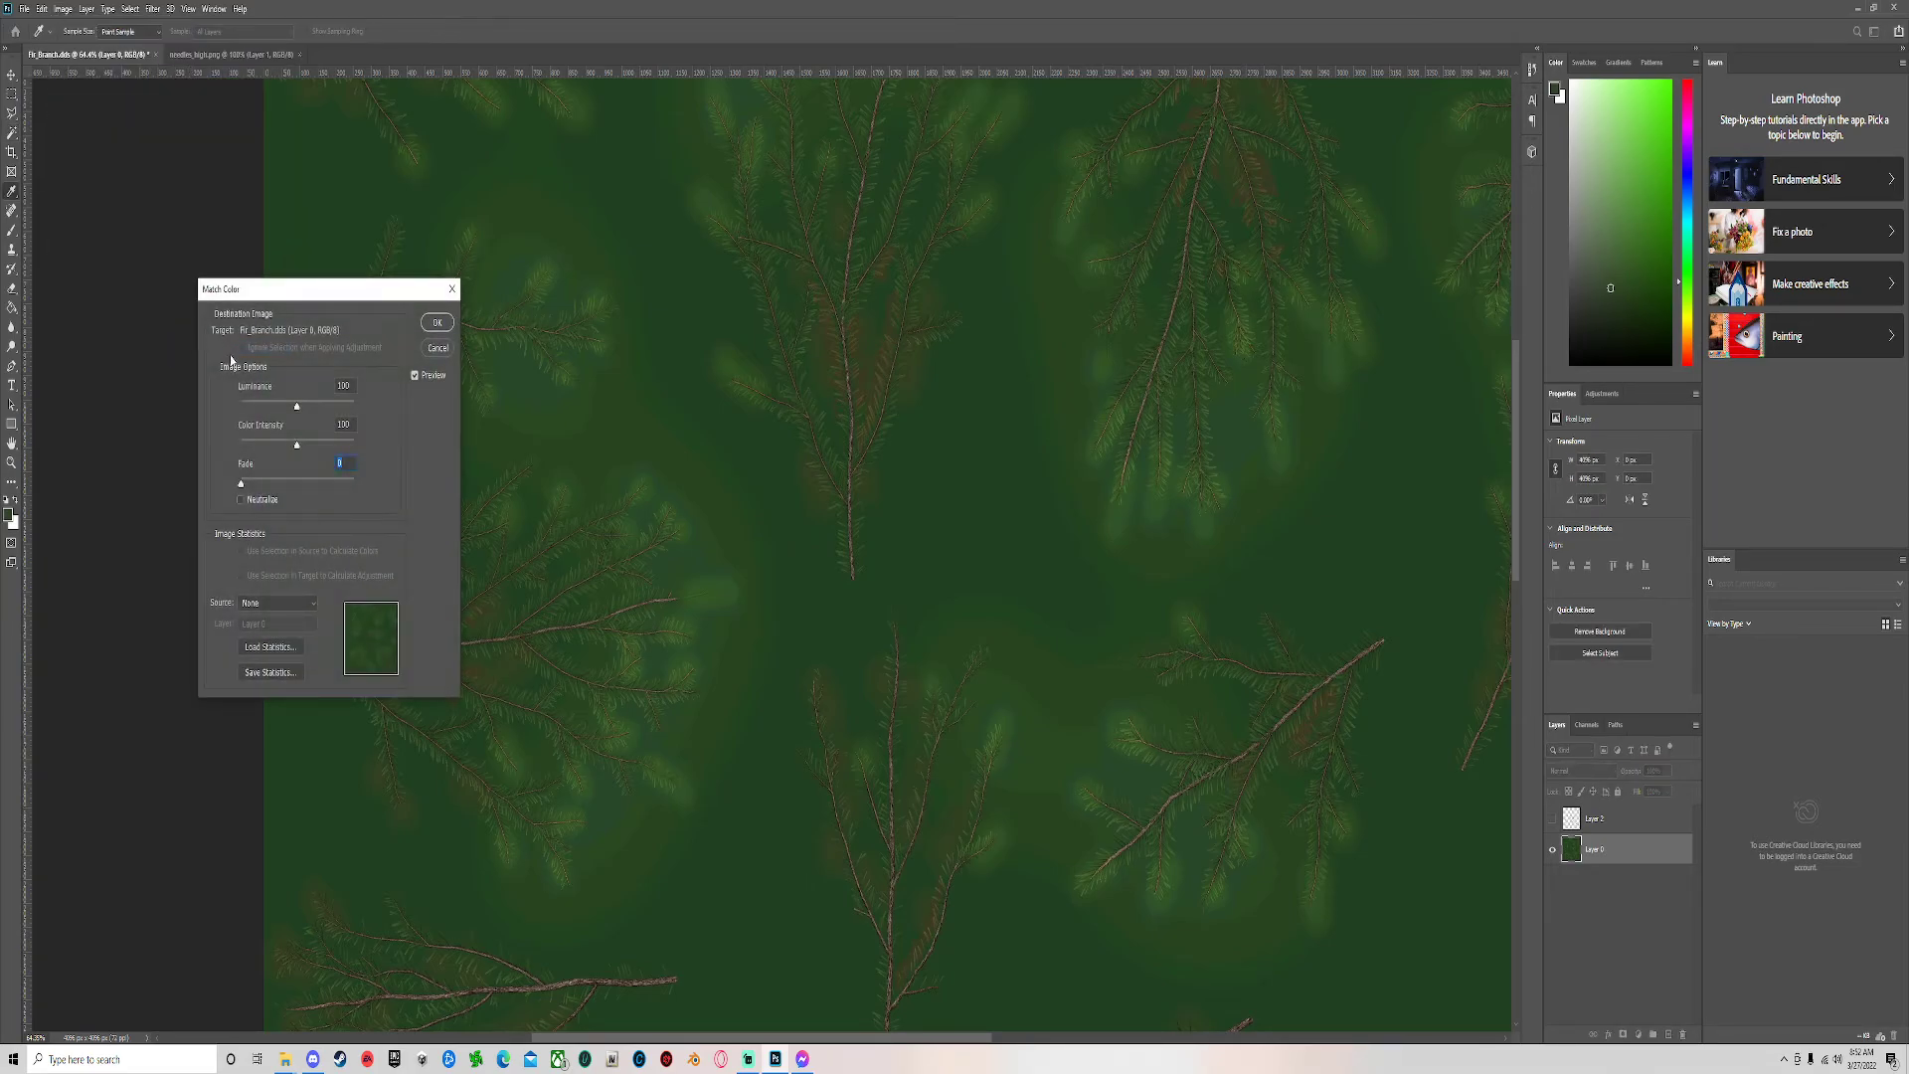
pyautogui.click(278, 602)
pyautogui.click(263, 643)
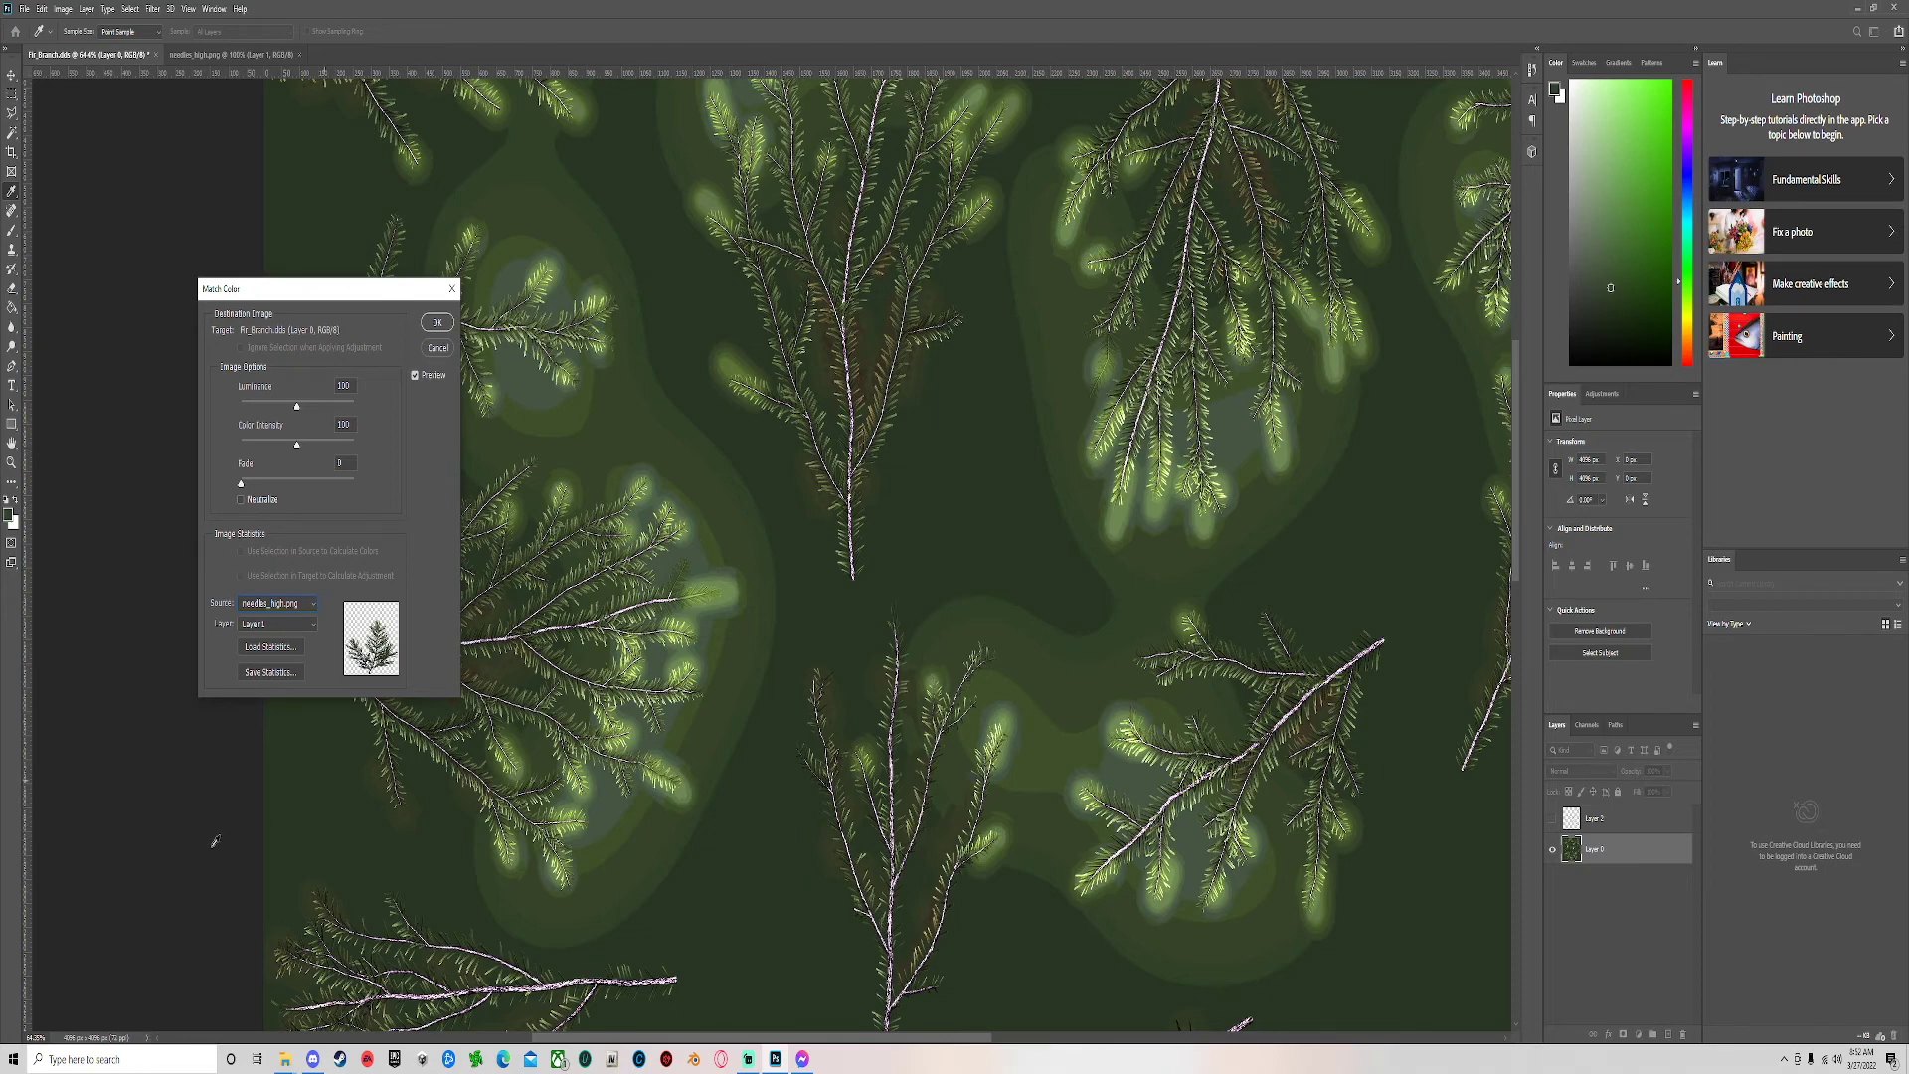
pyautogui.click(435, 324)
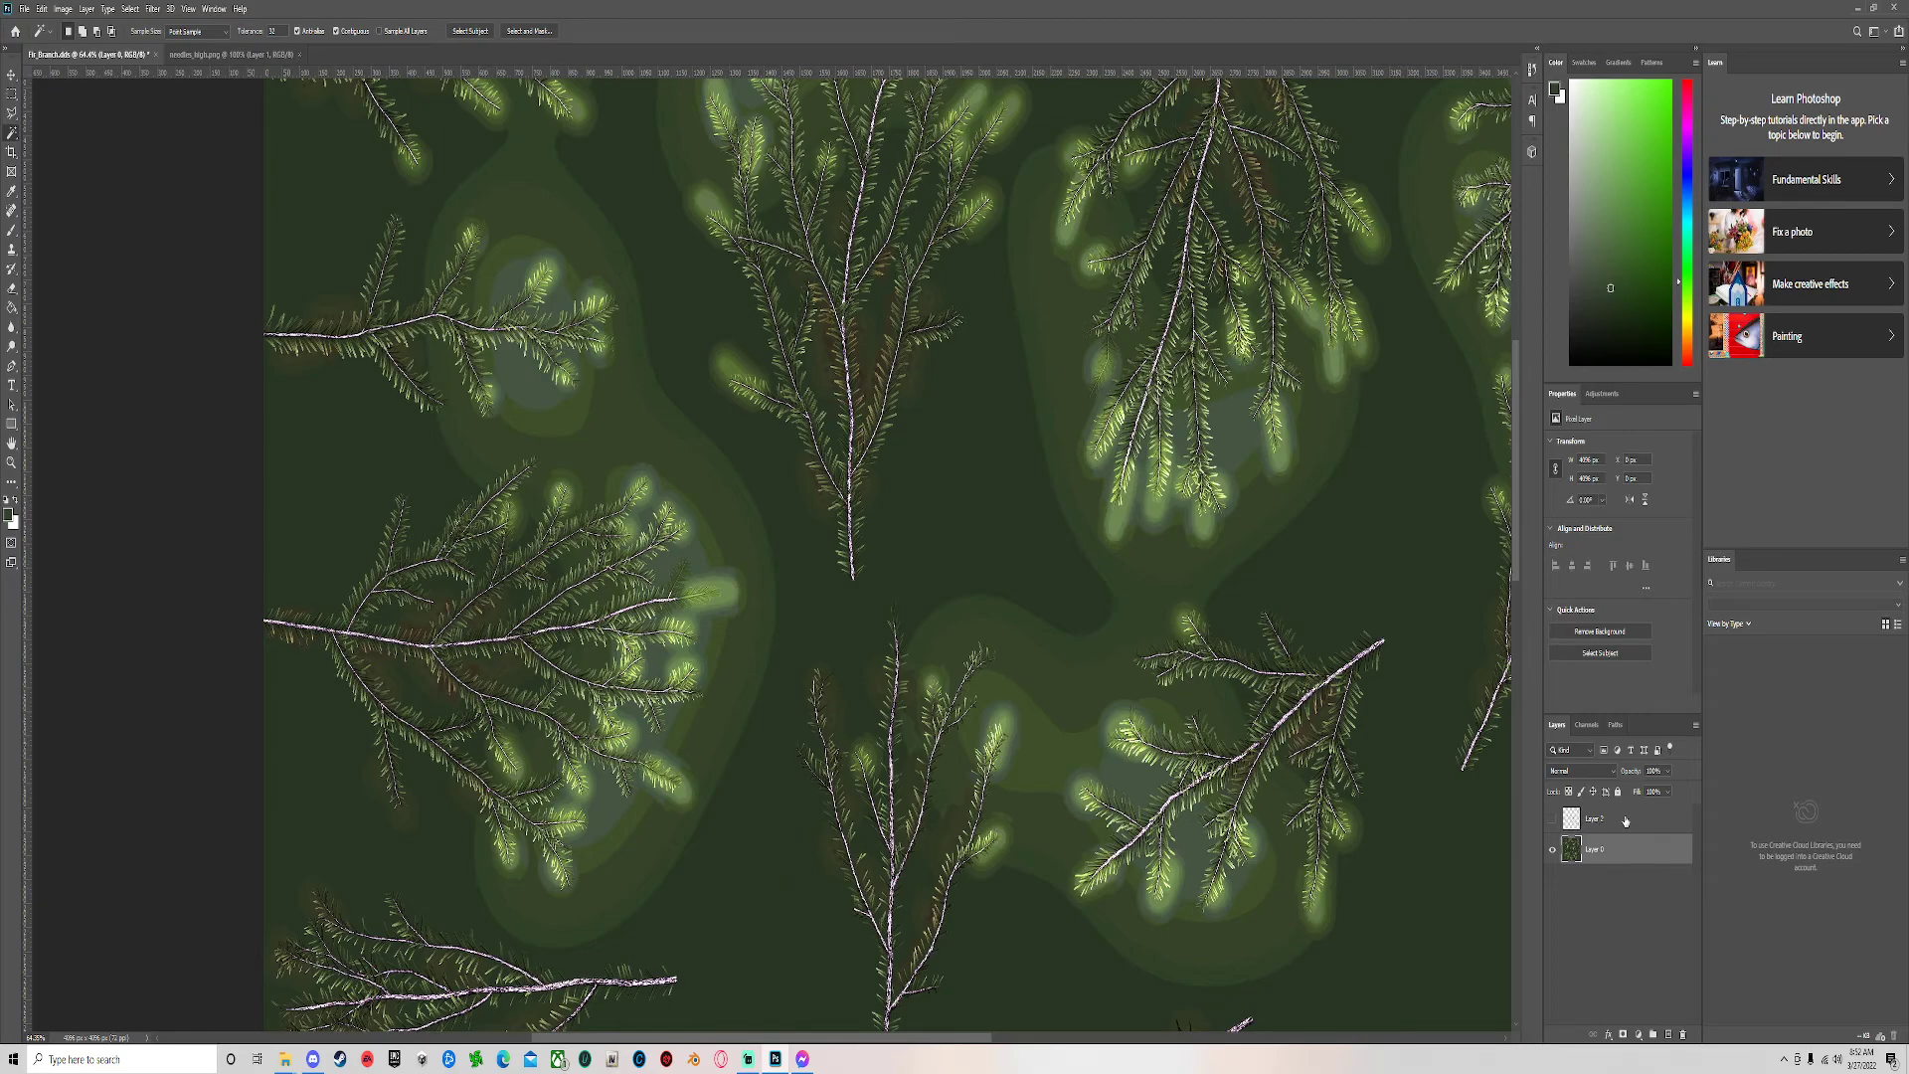
# Show the isolated stem layer above the recolored foliage and flatten the image.
pyautogui.keyDown('alt'); pyautogui.scroll(5, 916, 855); pyautogui.keyUp('alt')
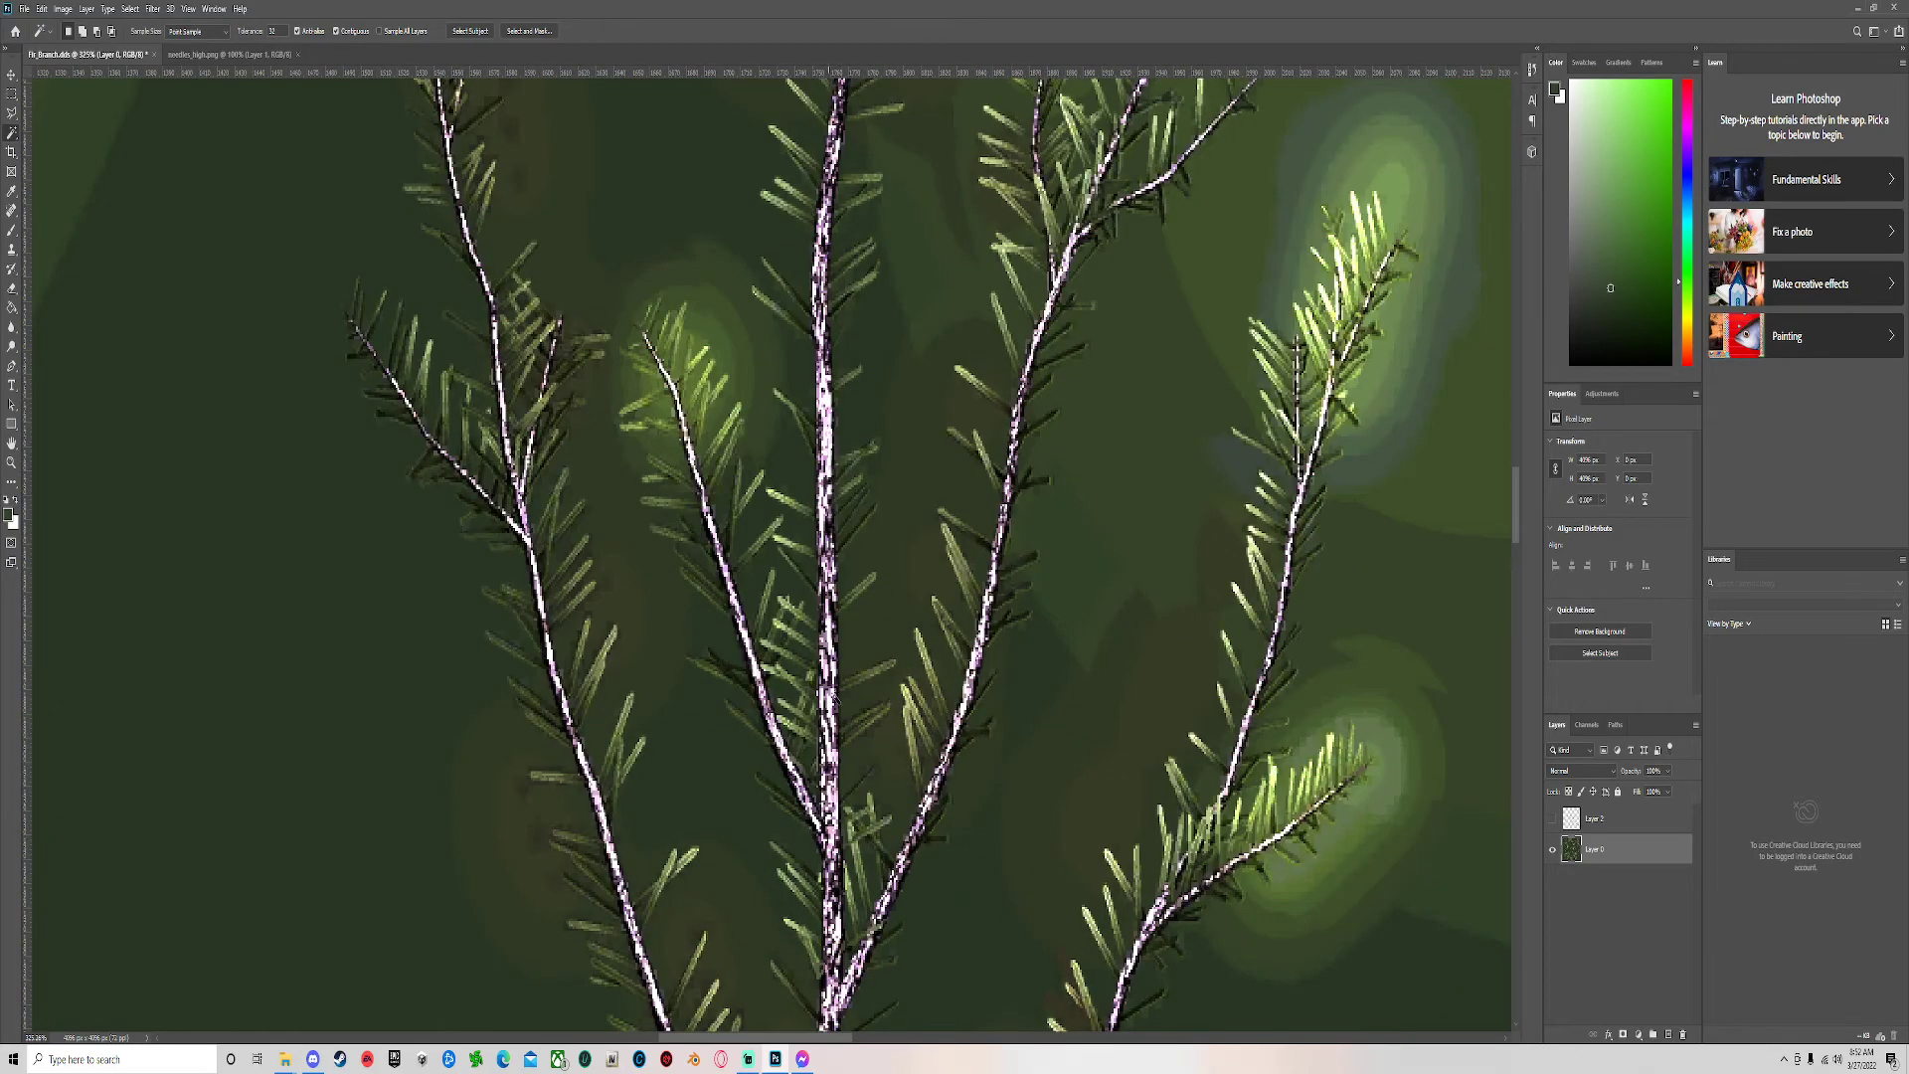
pyautogui.keyDown('alt'); pyautogui.scroll(-5, 810, 429); pyautogui.keyUp('alt')
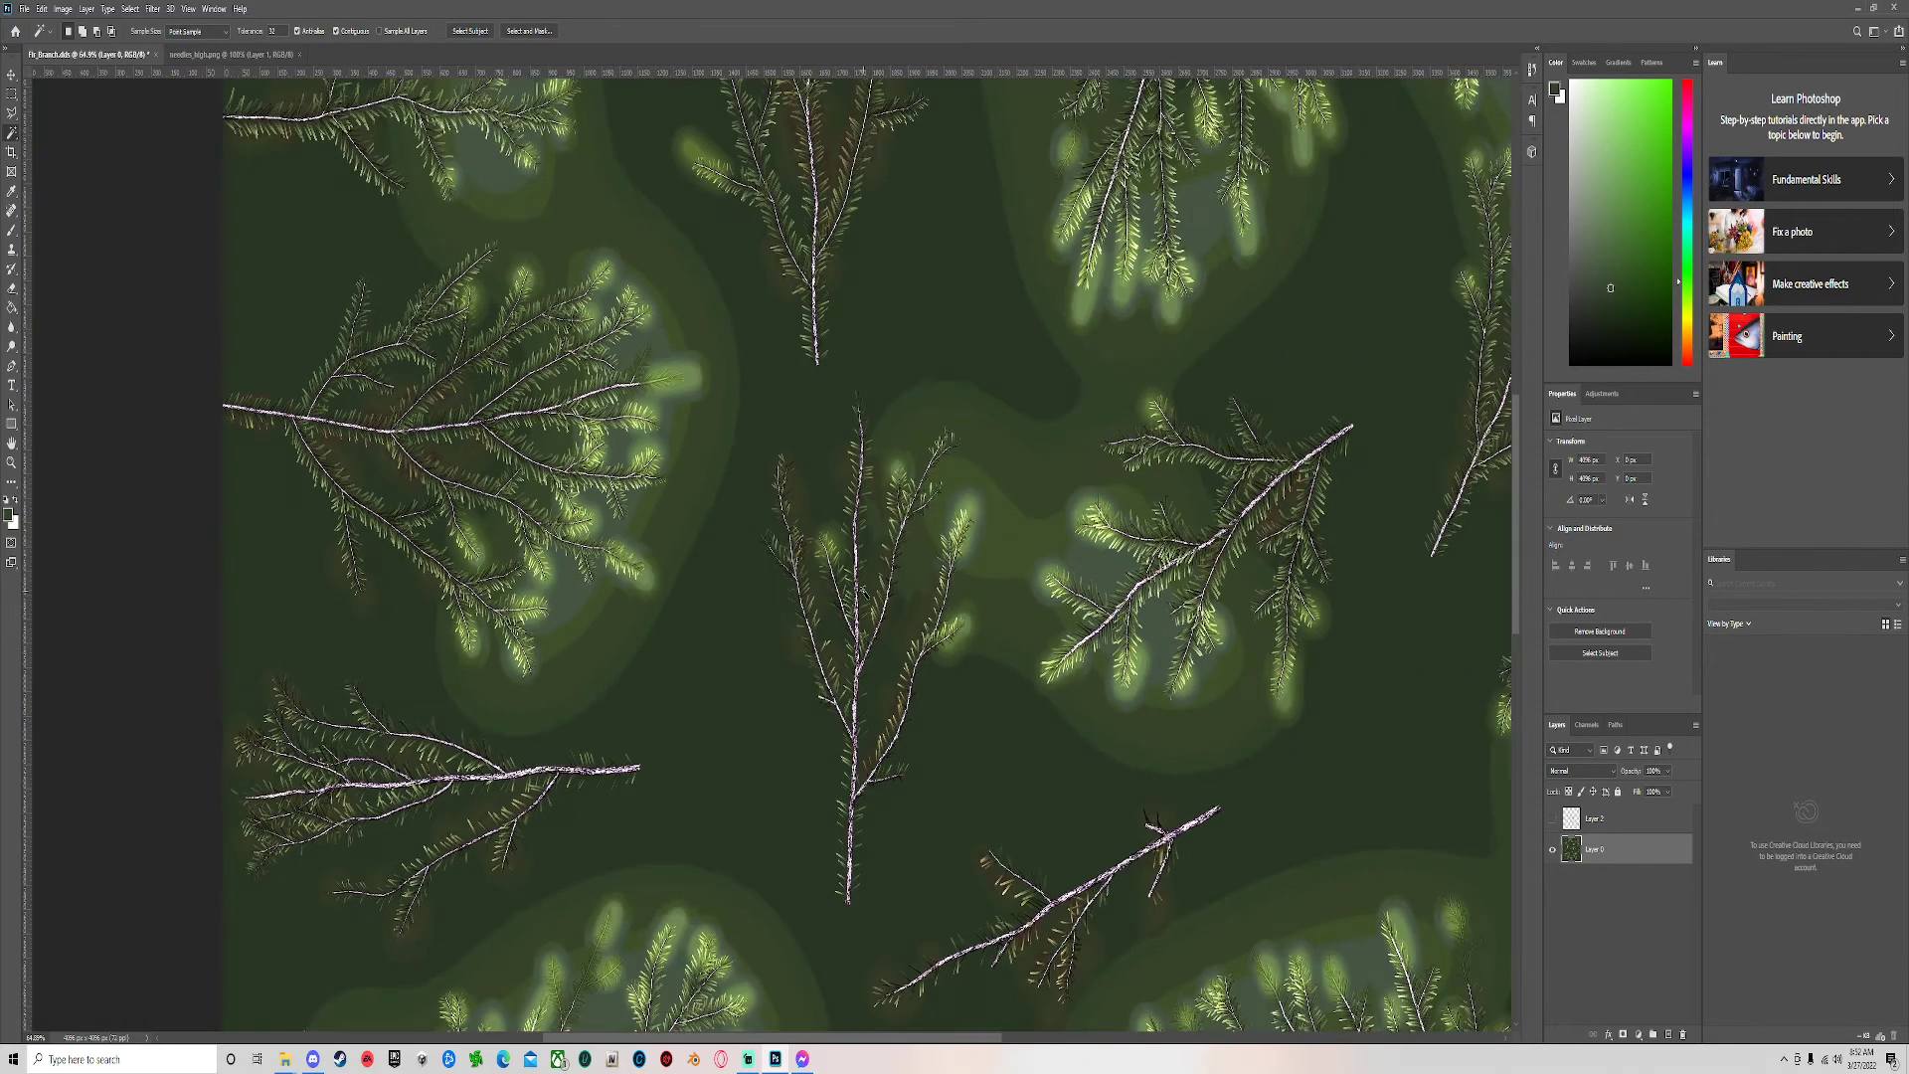
pyautogui.keyDown('alt'); pyautogui.scroll(-1, 861, 590); pyautogui.keyUp('alt')
pyautogui.click(1589, 826)
pyautogui.click(1551, 818)
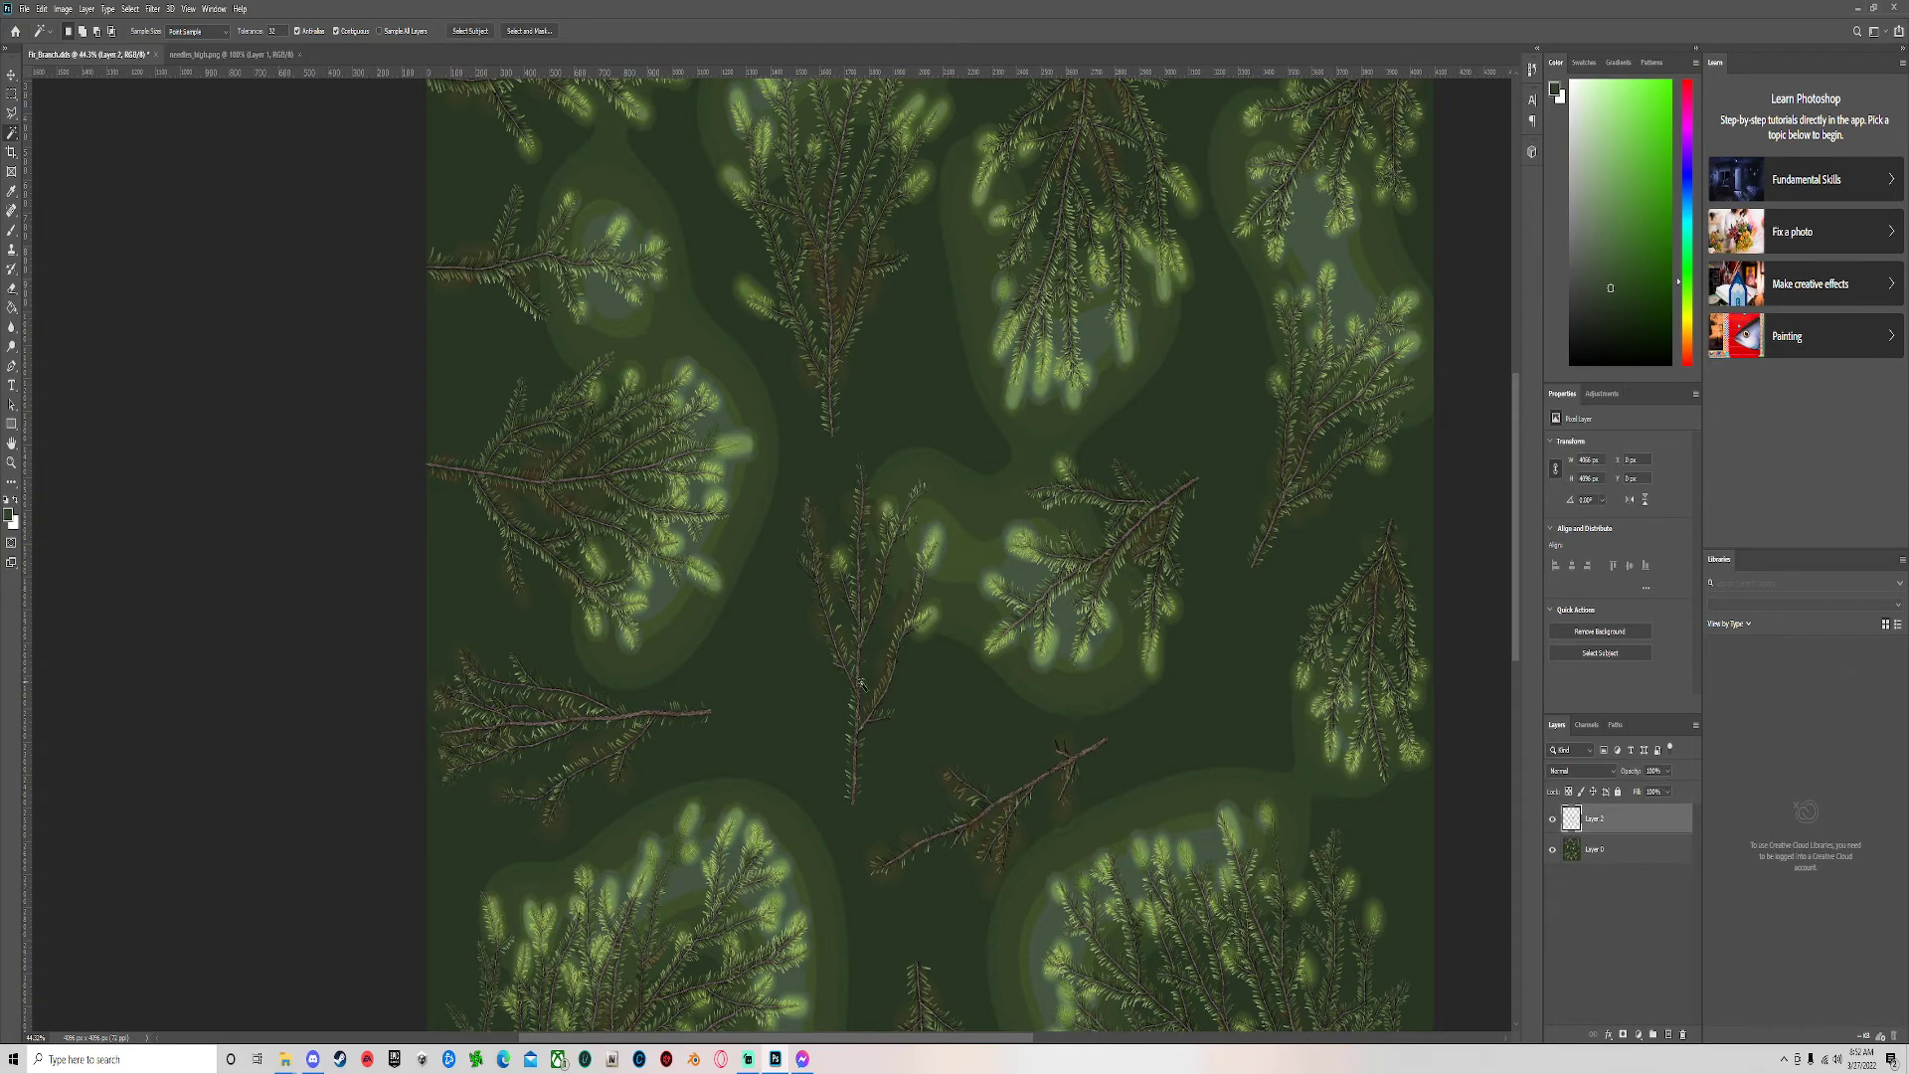
pyautogui.keyDown('alt'); pyautogui.scroll(6, 857, 682); pyautogui.keyUp('alt')
pyautogui.keyDown('alt'); pyautogui.scroll(-4, 875, 686); pyautogui.keyUp('alt')
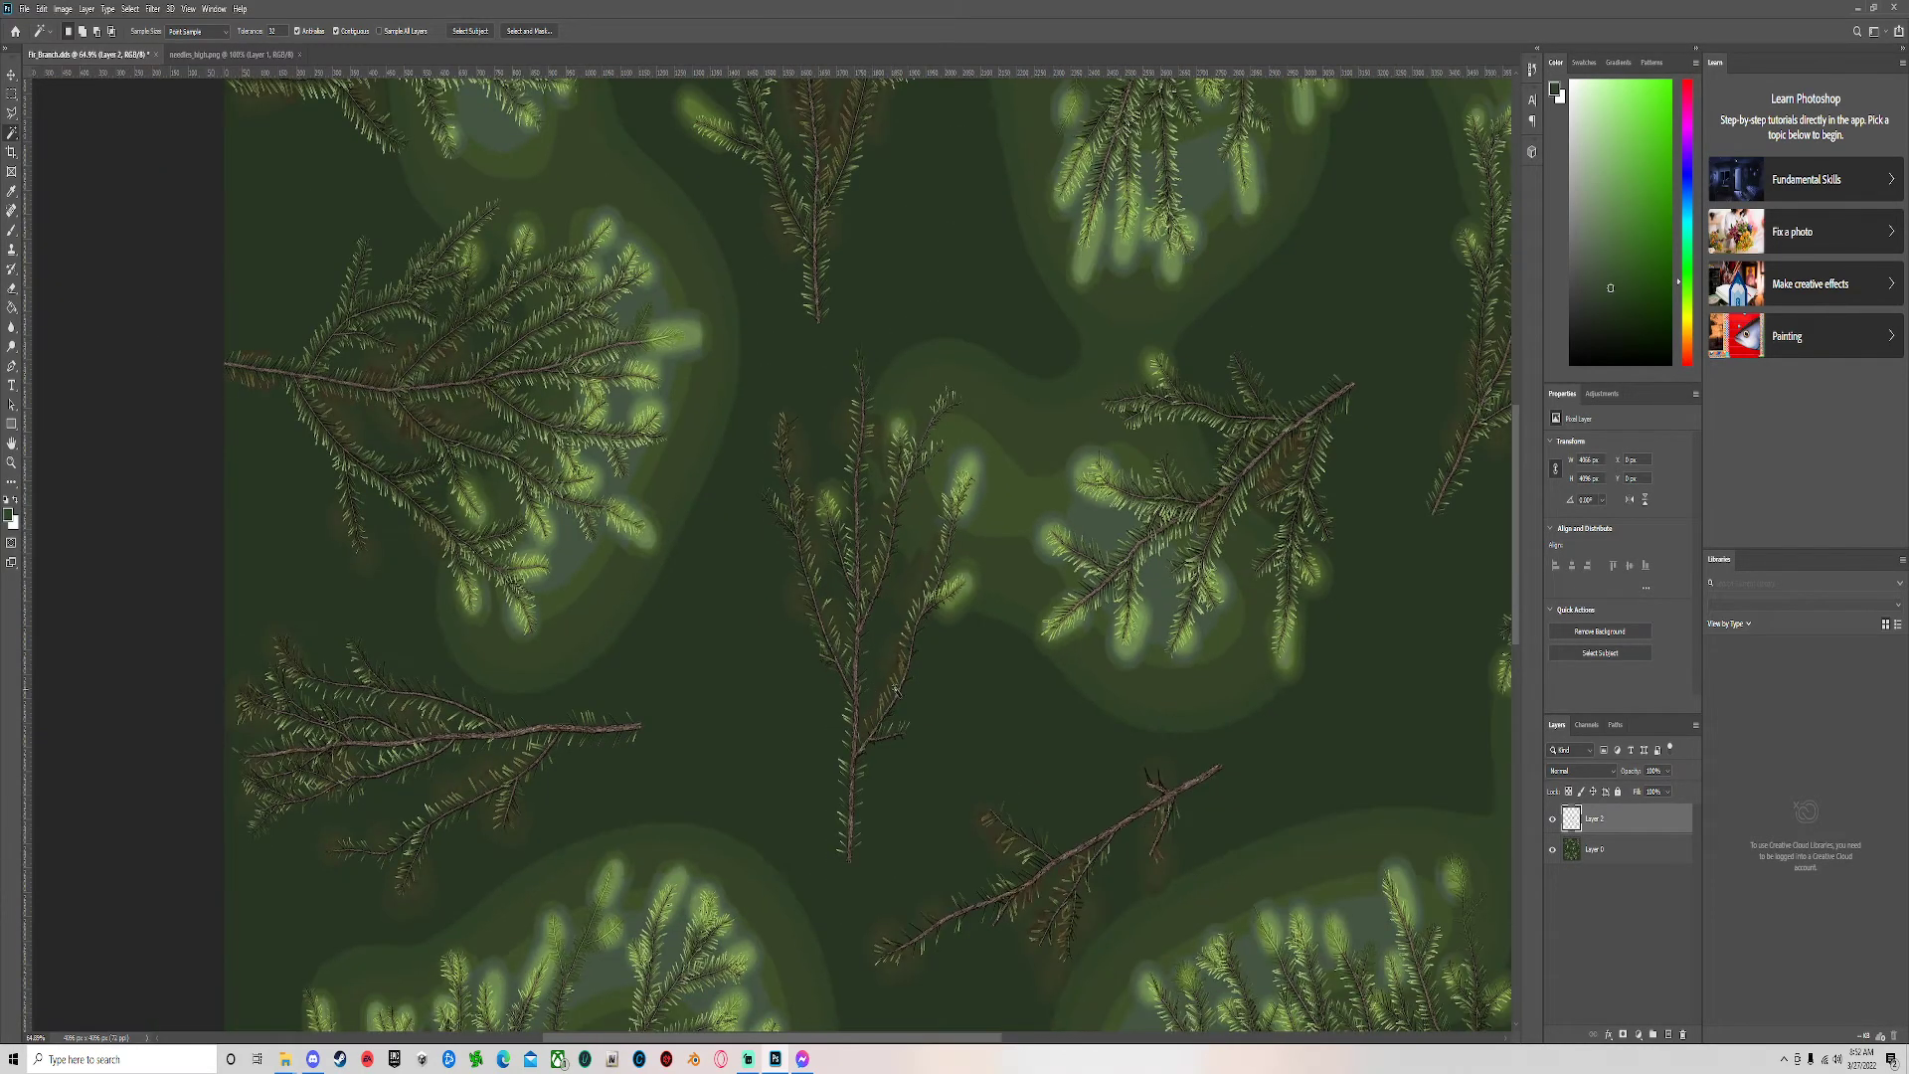
pyautogui.keyDown('alt'); pyautogui.scroll(-3, 1382, 666); pyautogui.keyUp('alt')
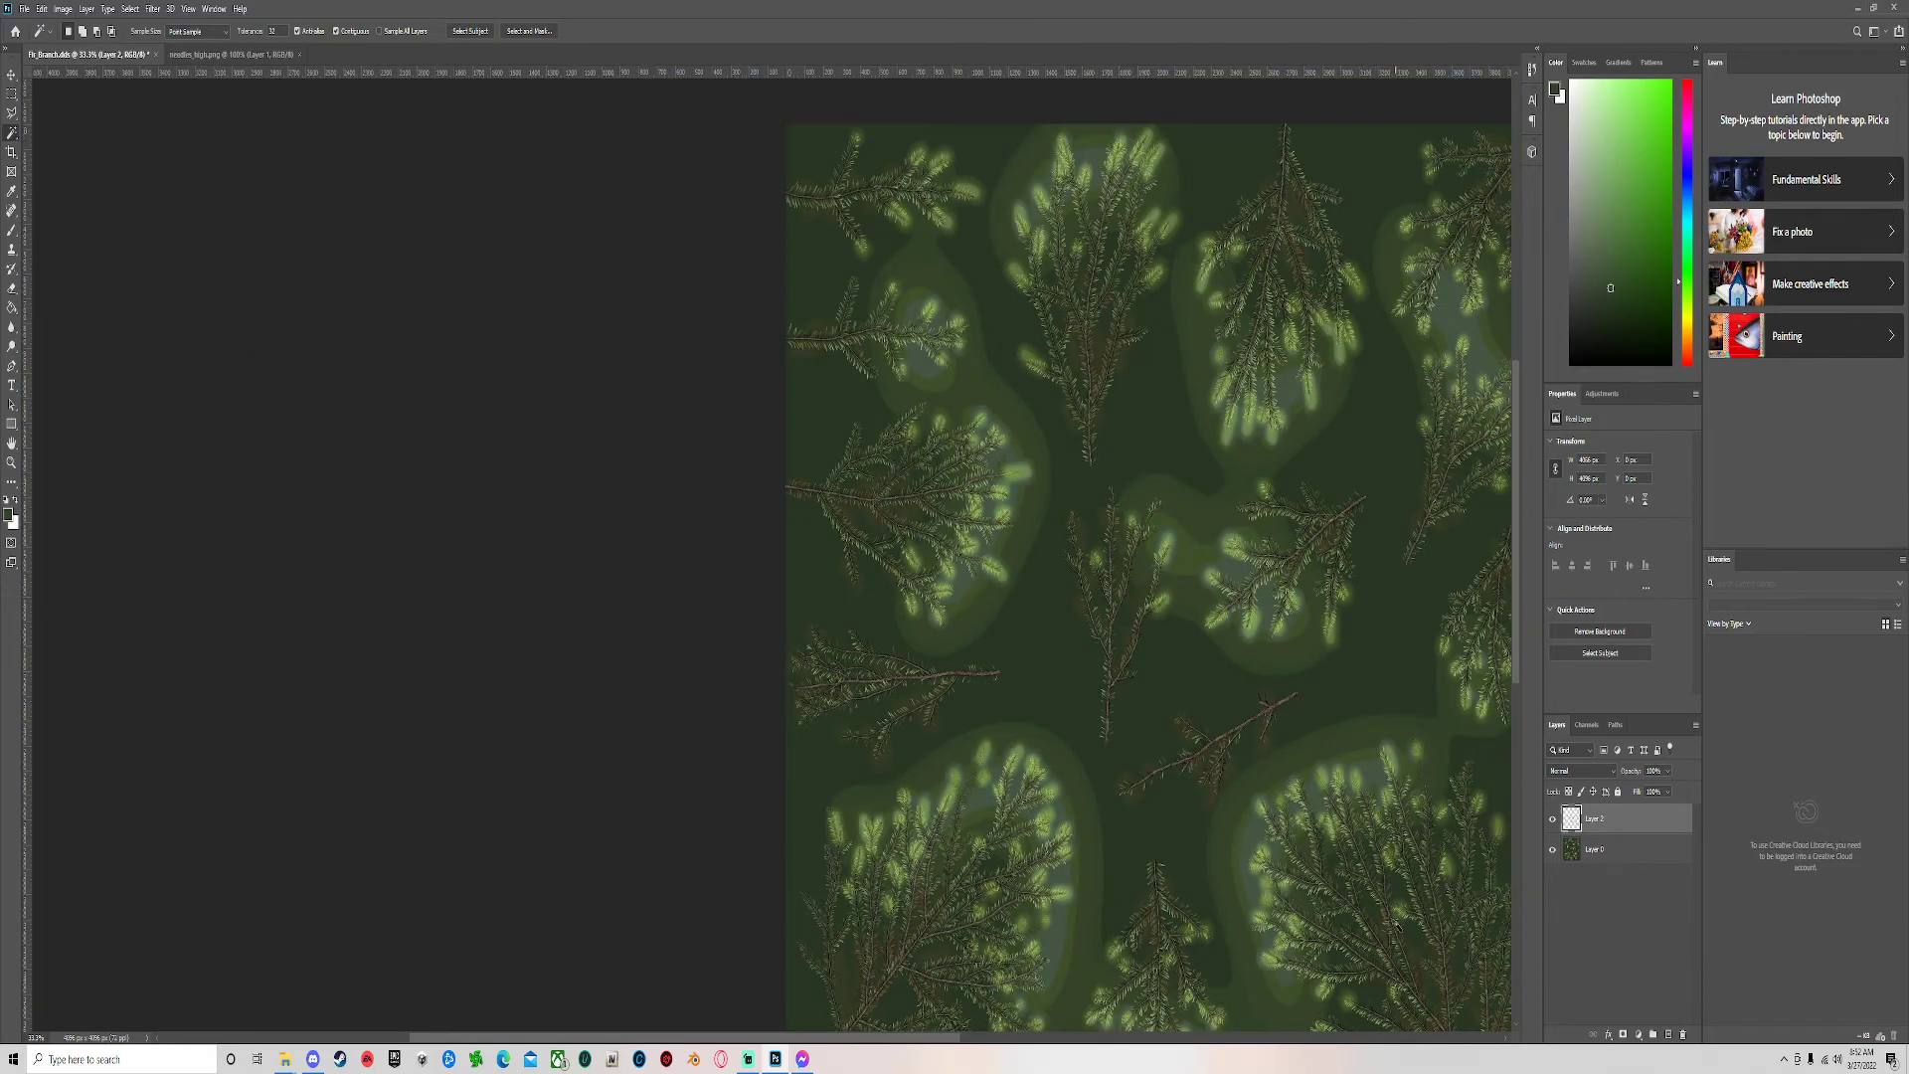
pyautogui.moveTo(924, 1040); pyautogui.dragTo(1039, 1040)
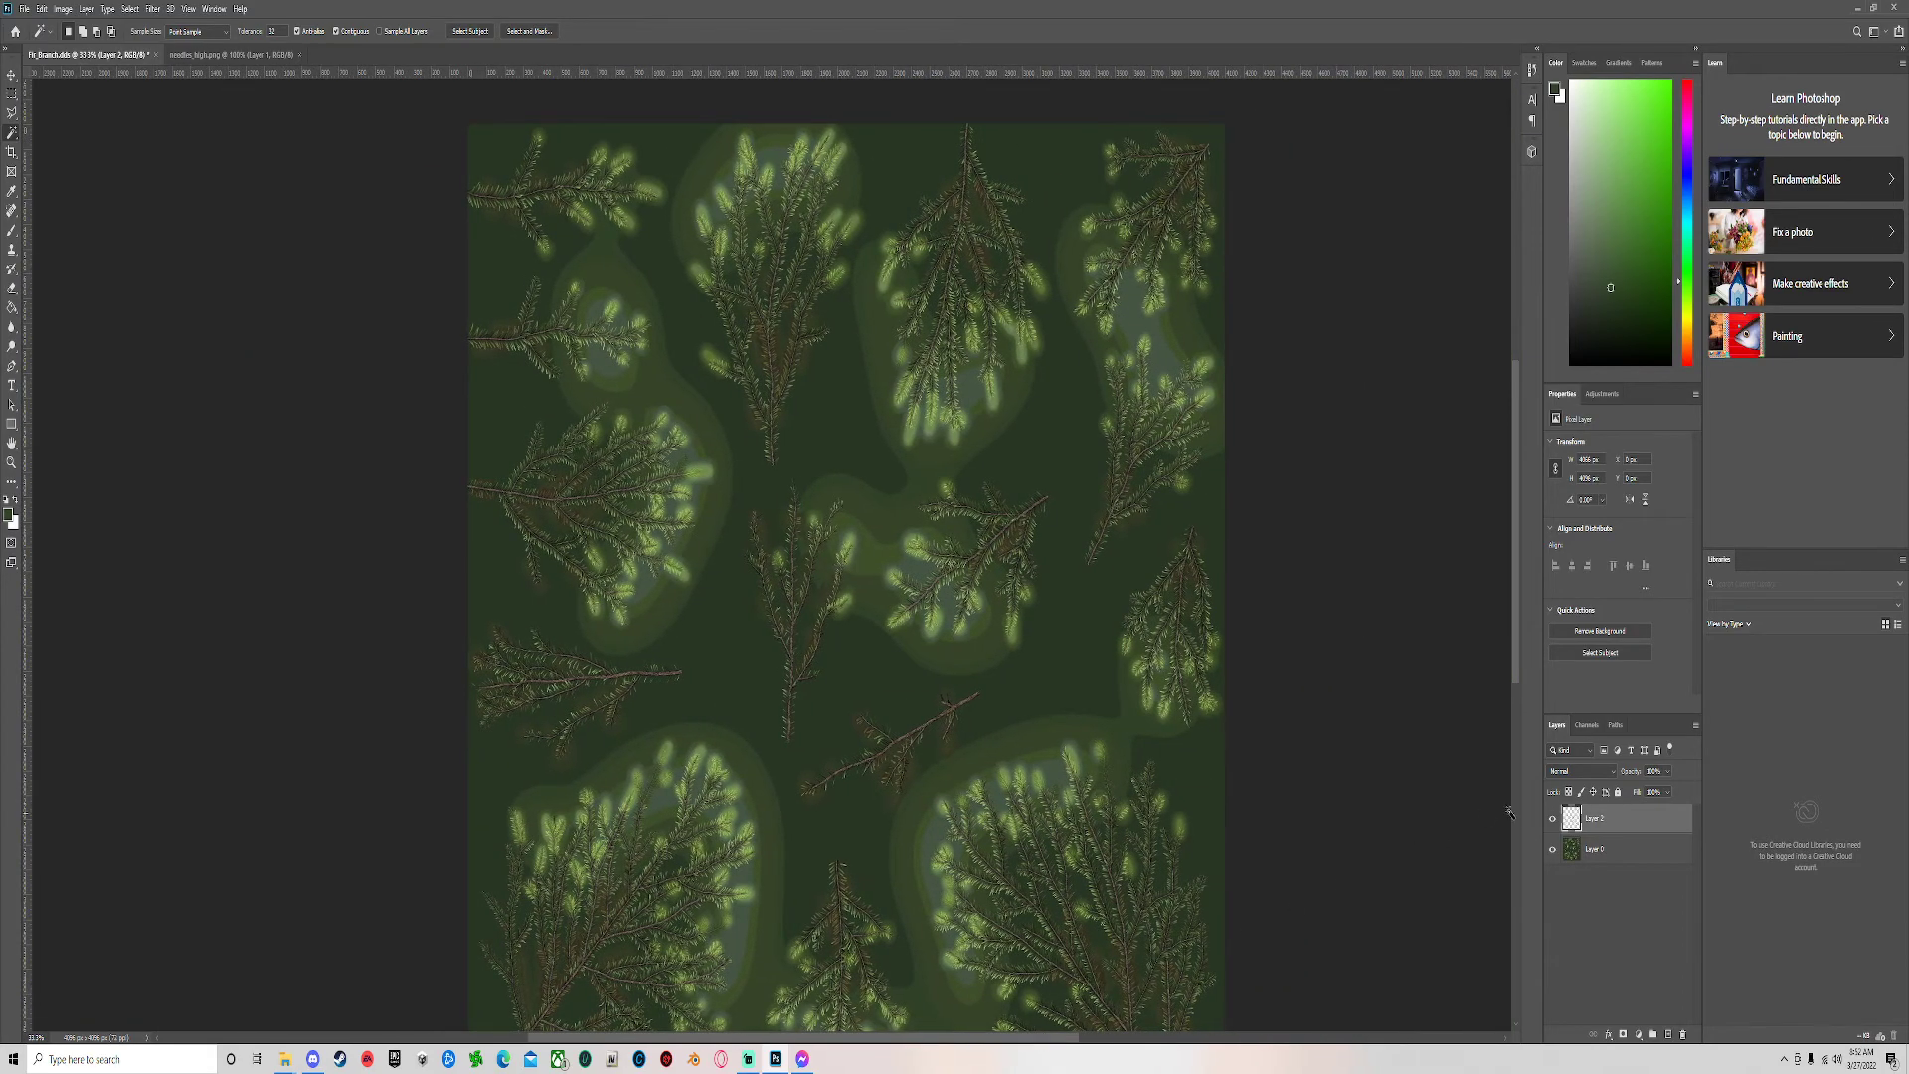
pyautogui.rightClick(1609, 819)
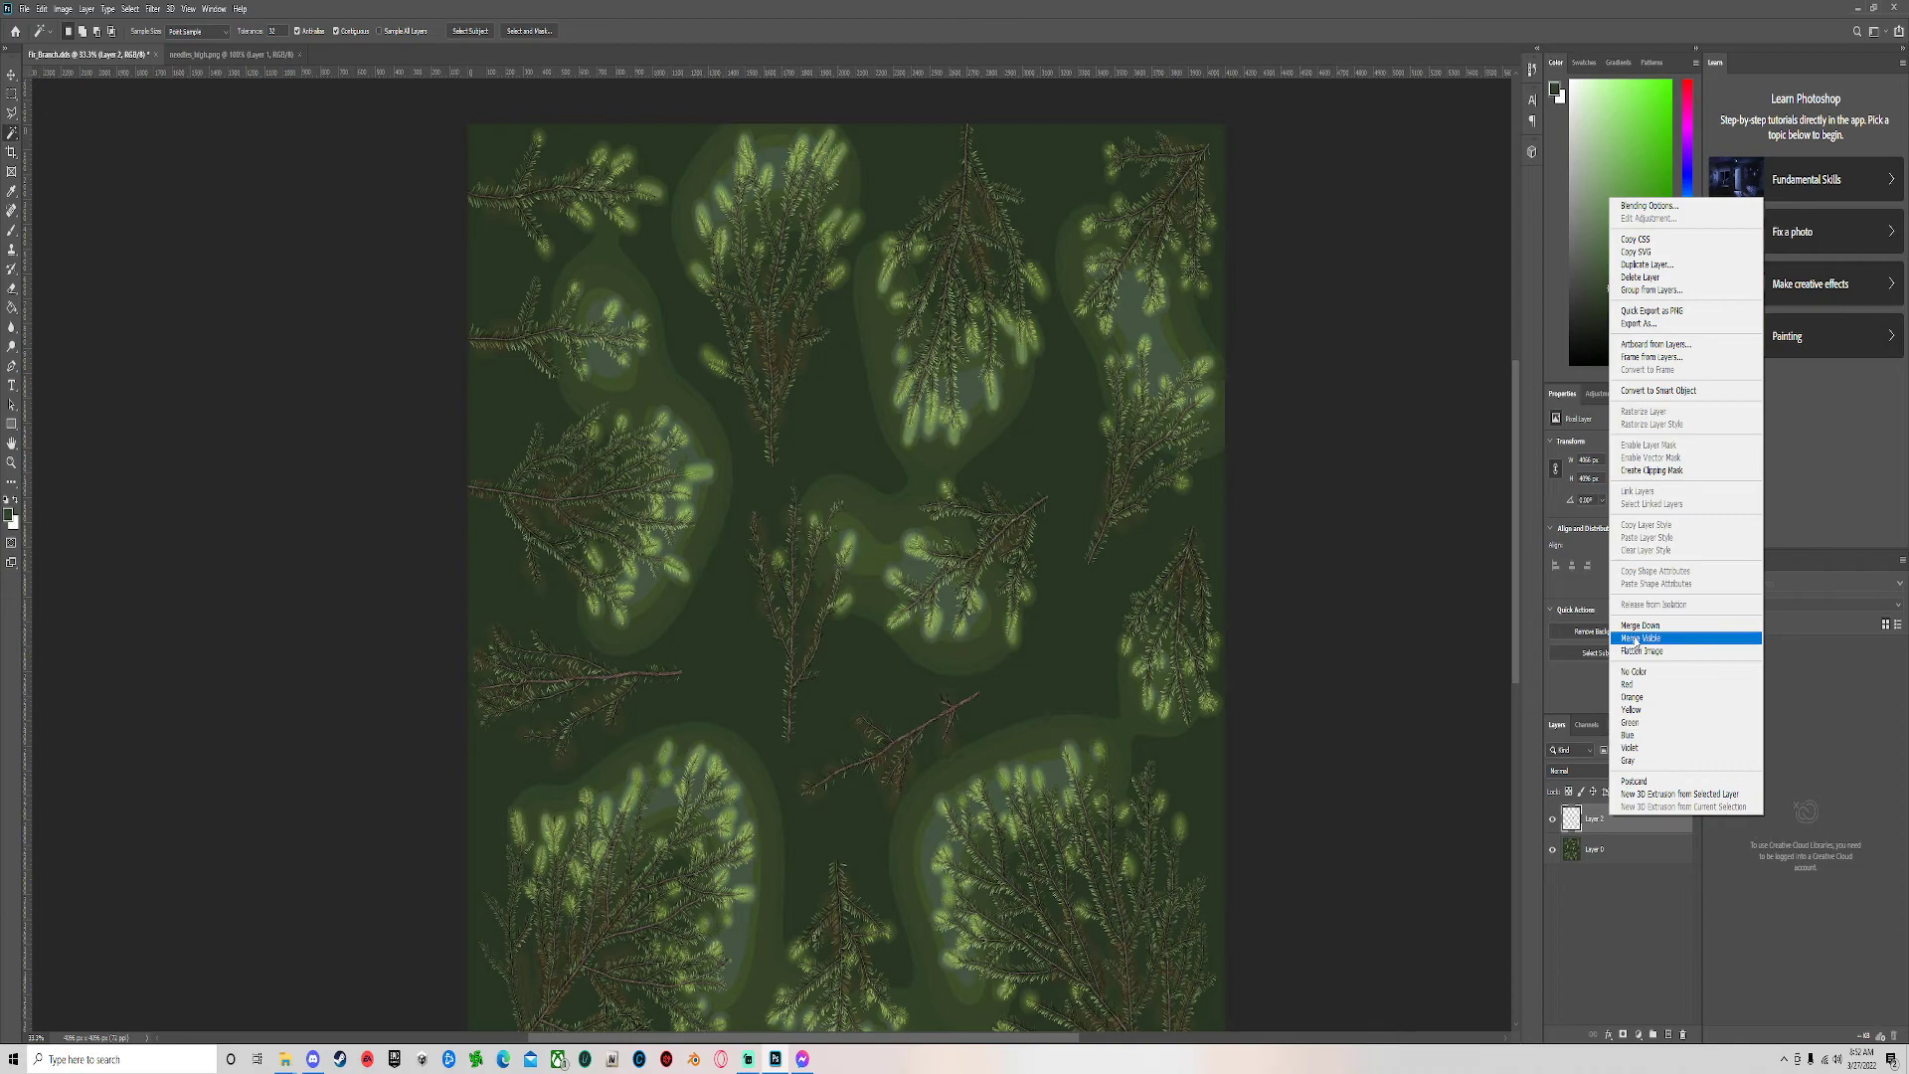
pyautogui.click(1640, 652)
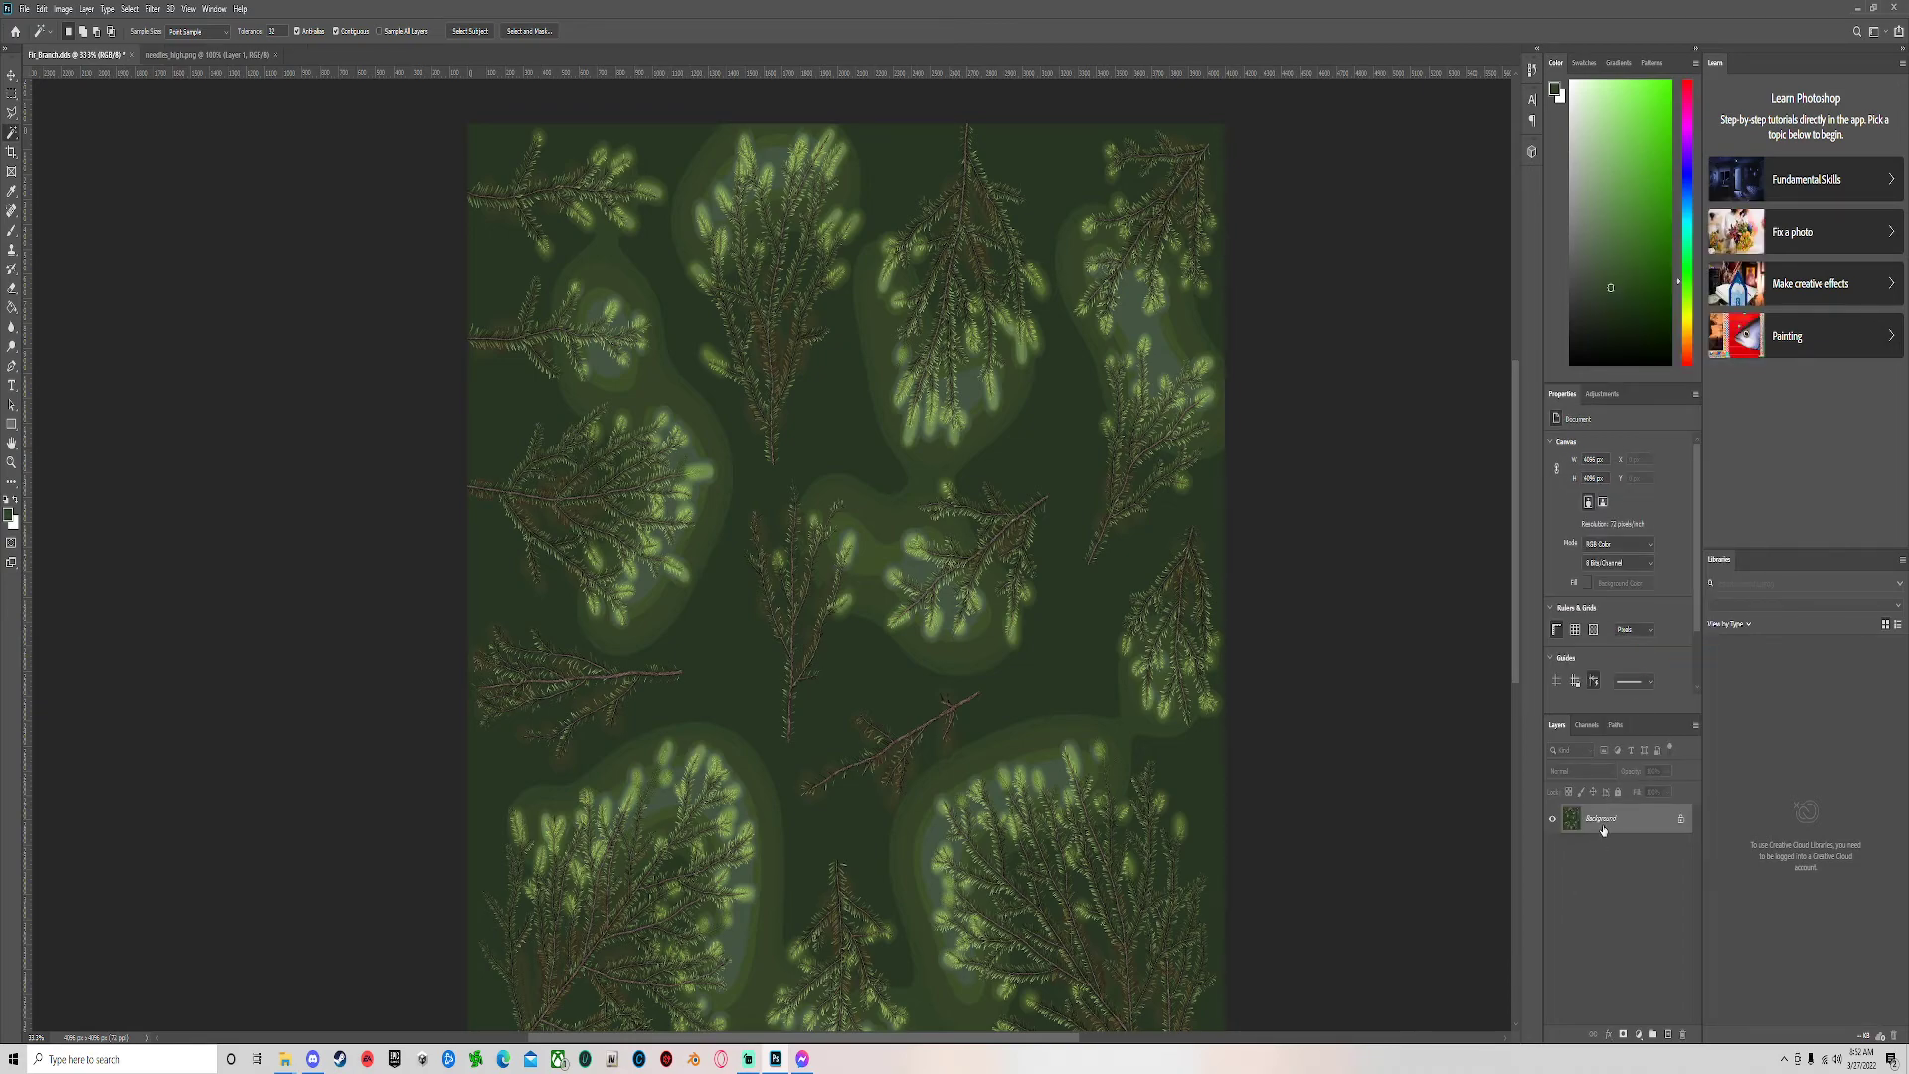
# Display the Alpha 1 channel over the flattened texture and inspect the branch masking.
pyautogui.click(1587, 725)
pyautogui.click(1551, 864)
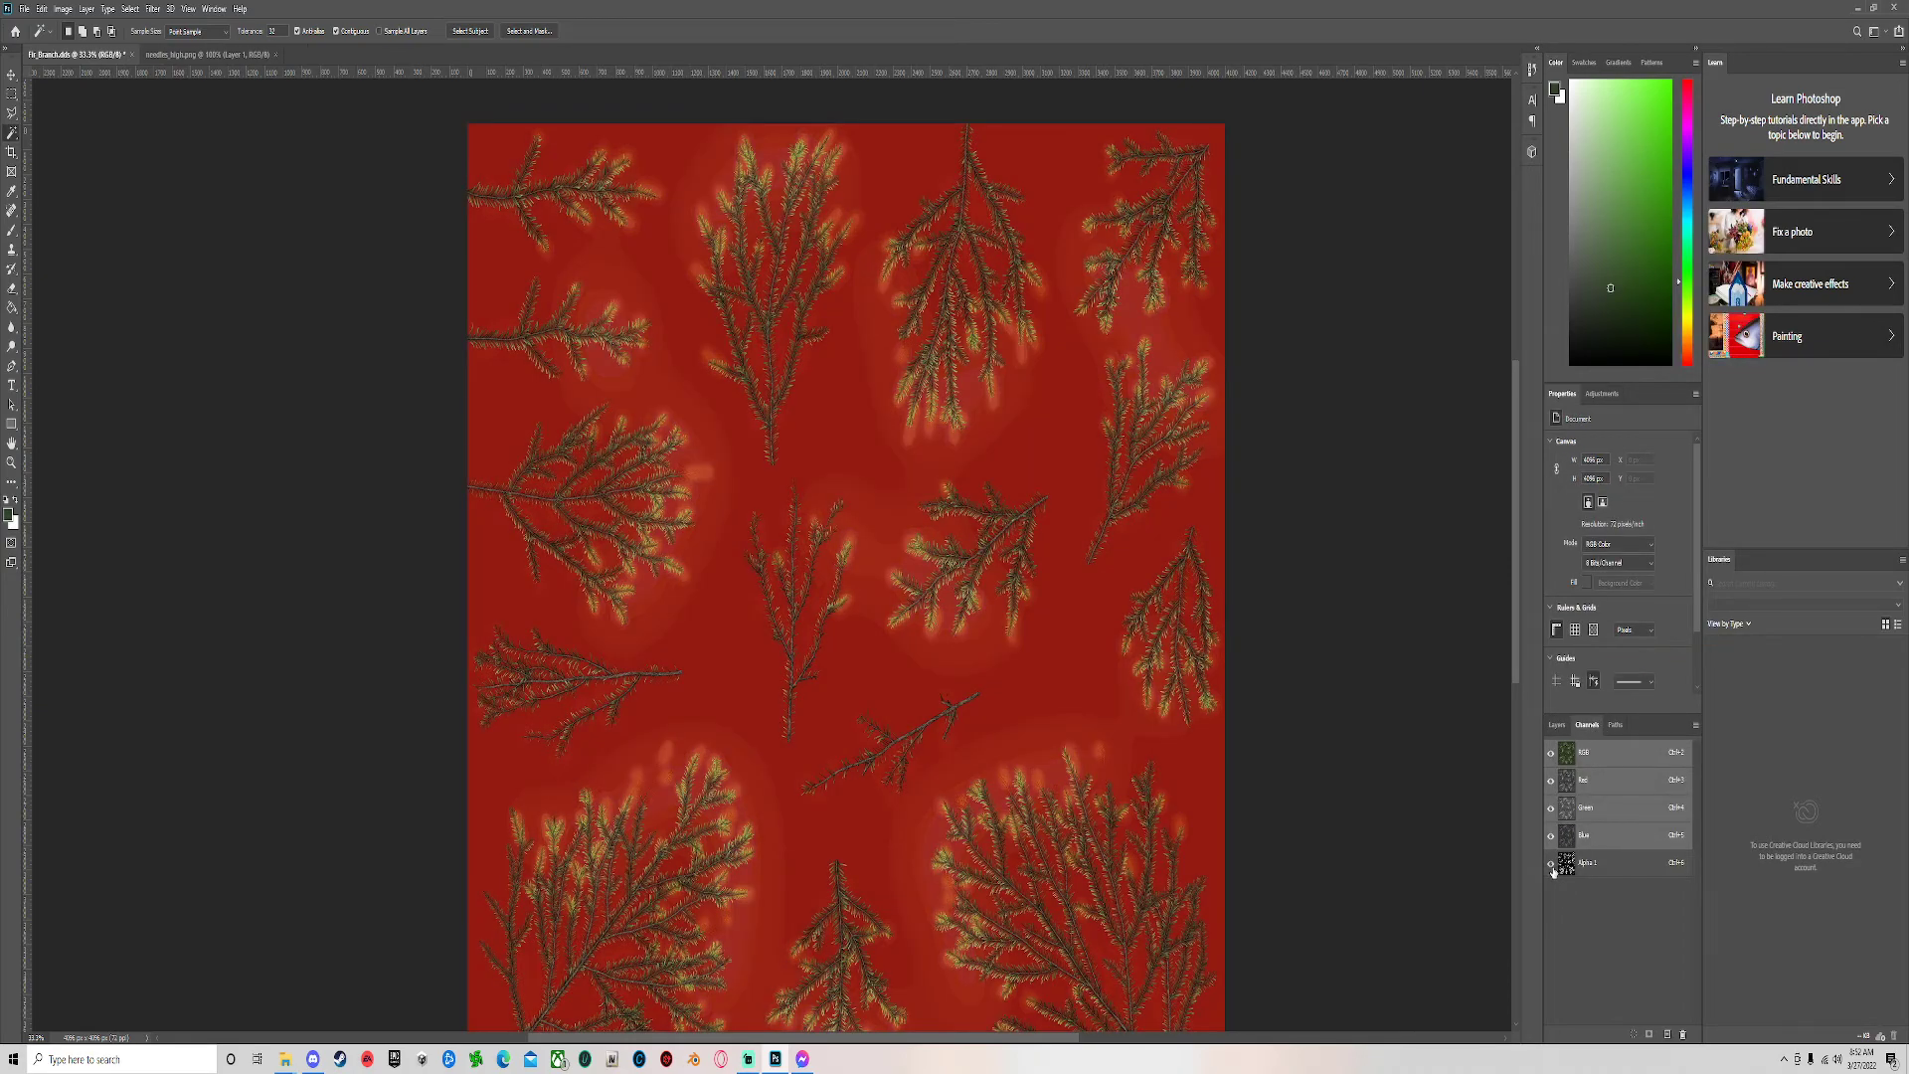
pyautogui.keyDown('alt'); pyautogui.scroll(5, 995, 616); pyautogui.keyUp('alt')
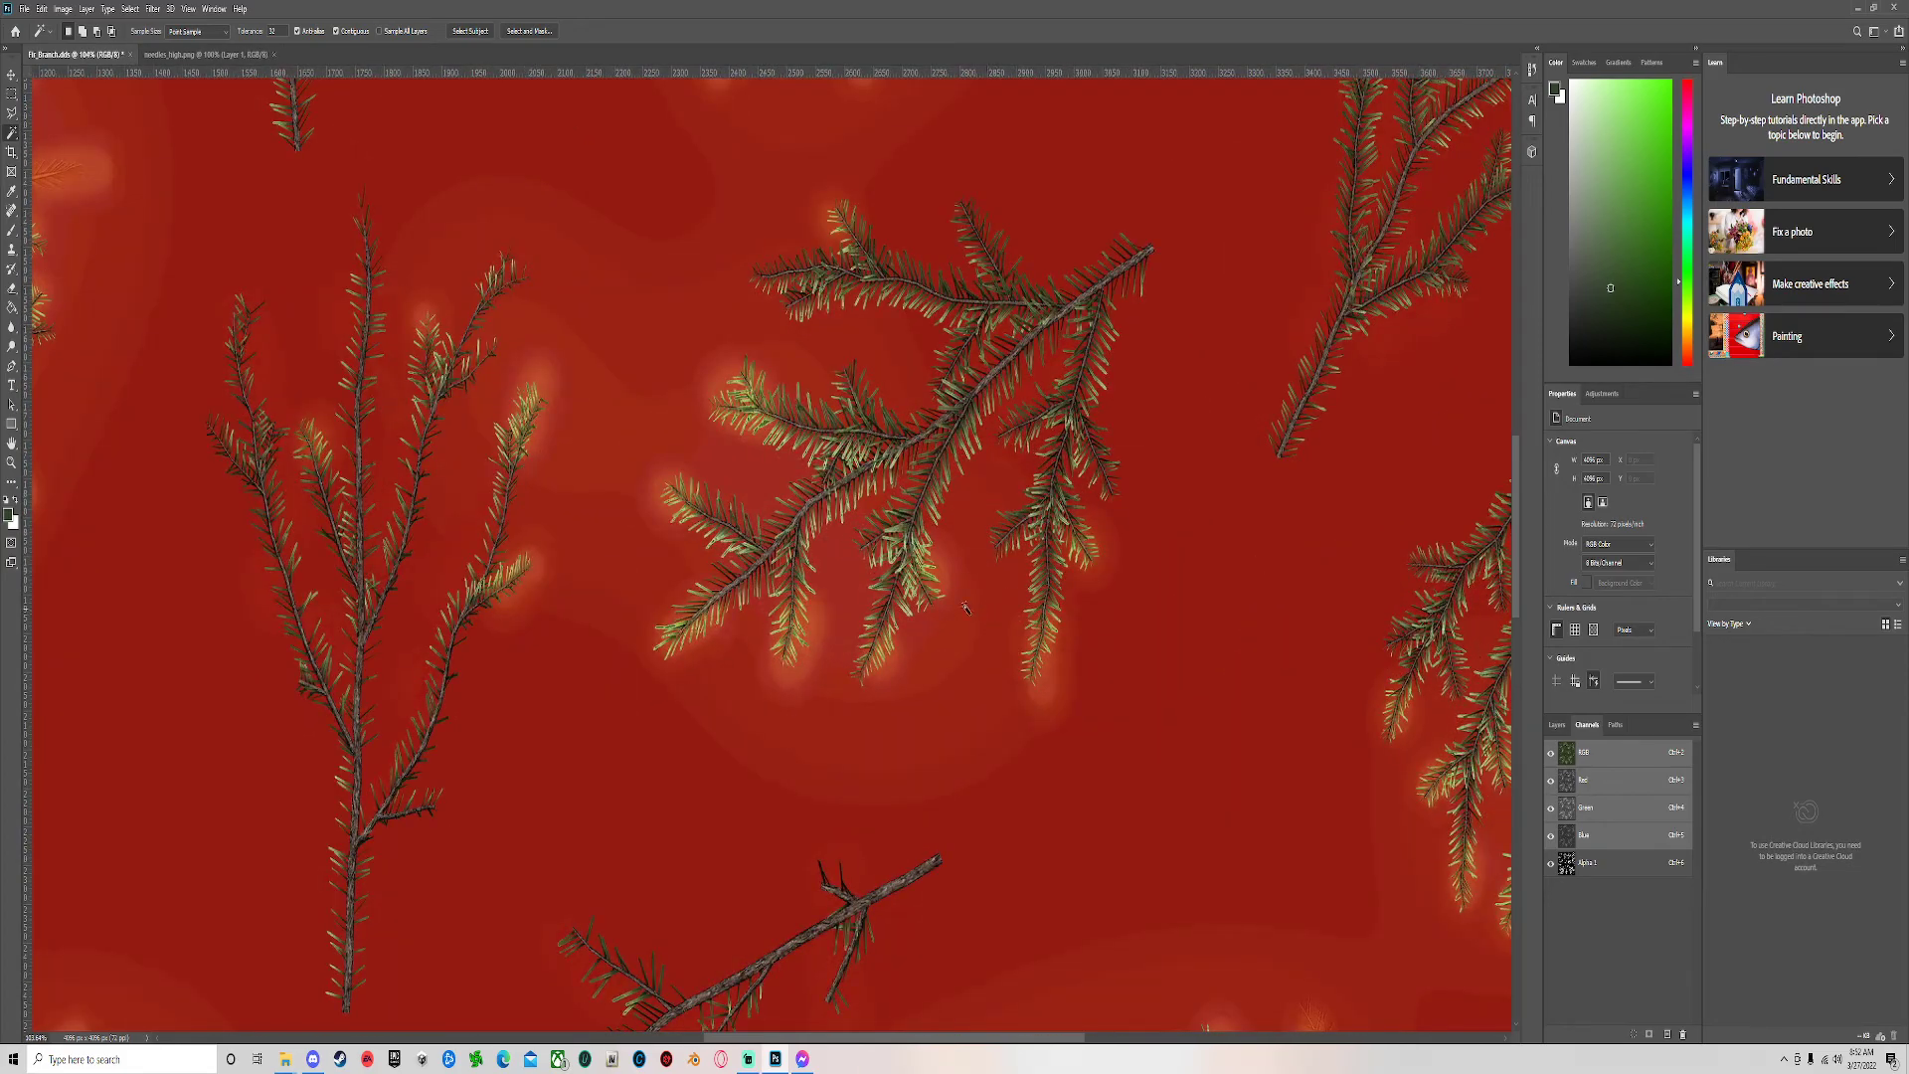
pyautogui.keyDown('alt'); pyautogui.scroll(-5, 979, 613); pyautogui.keyUp('alt')
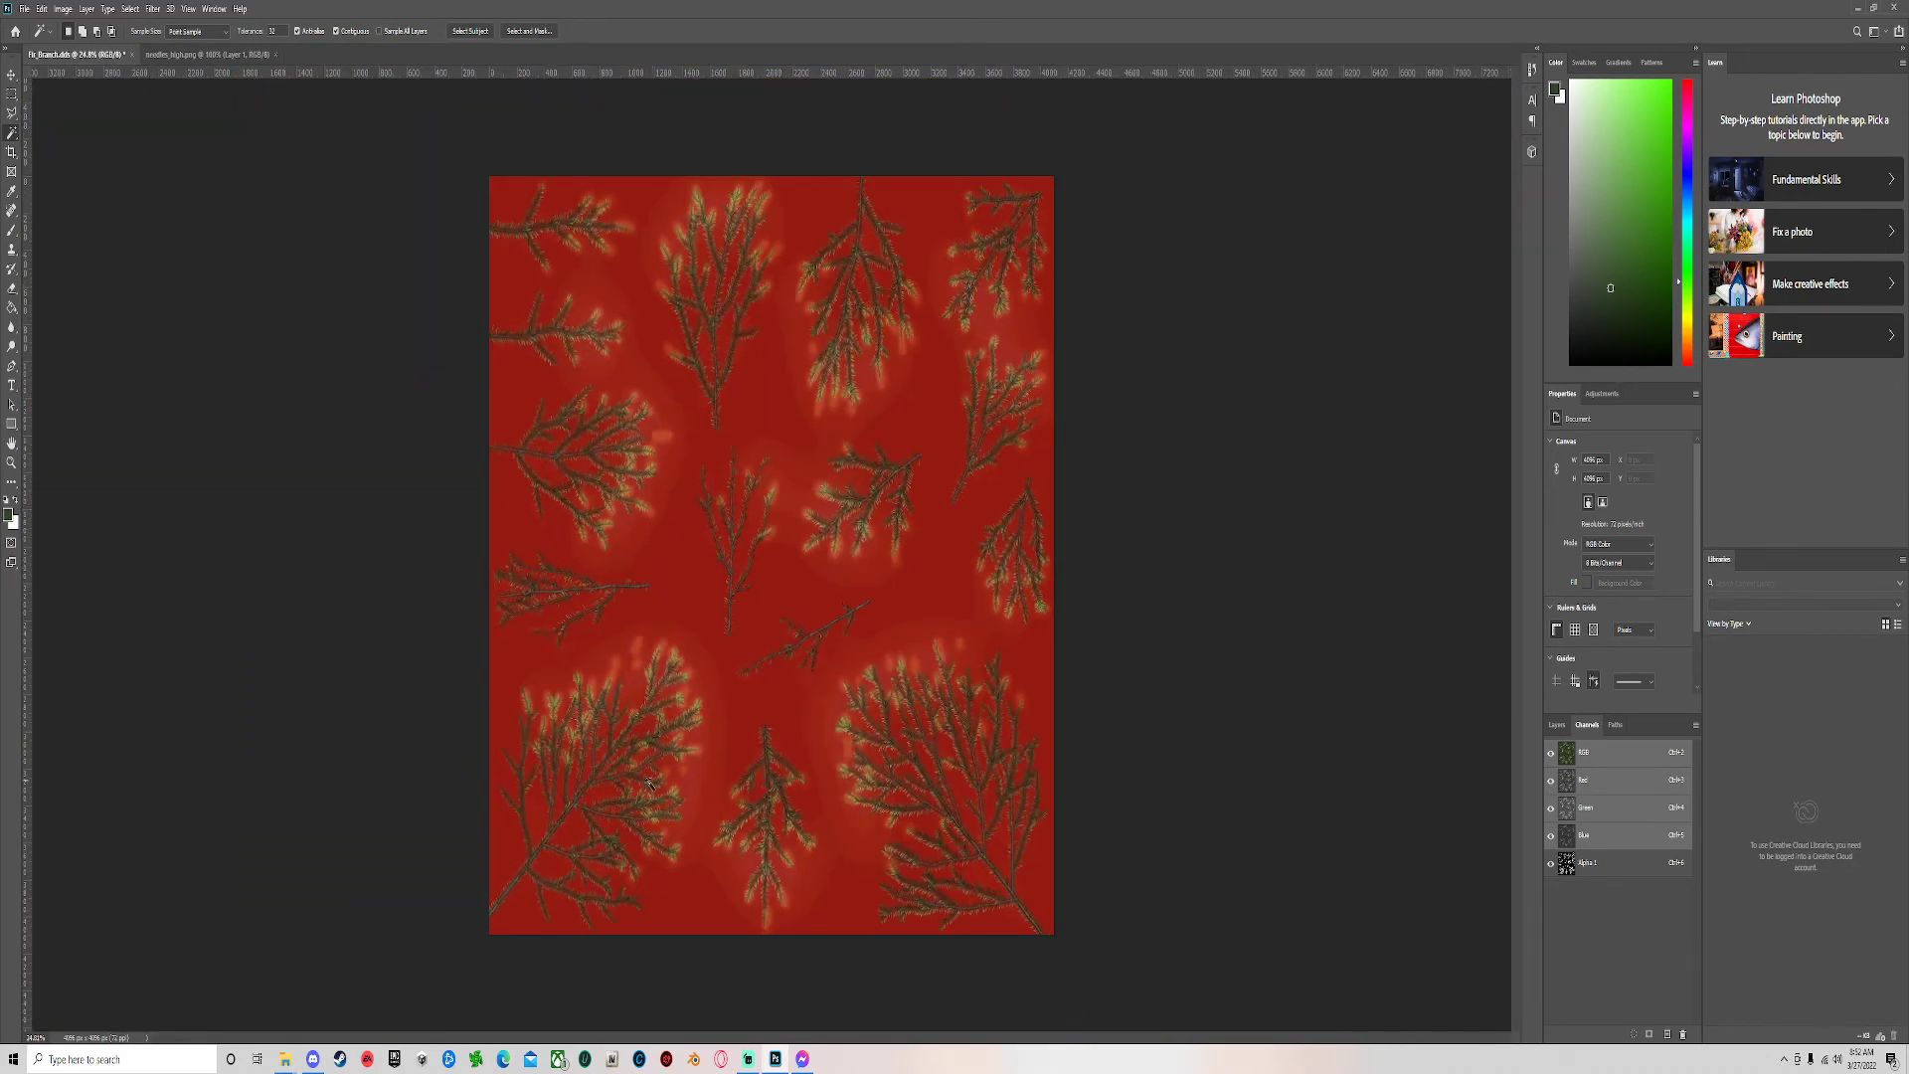
# Save the branch texture as a DXT5 DDS file with interpolated alpha and generated MIP maps.
pyautogui.click(24, 8)
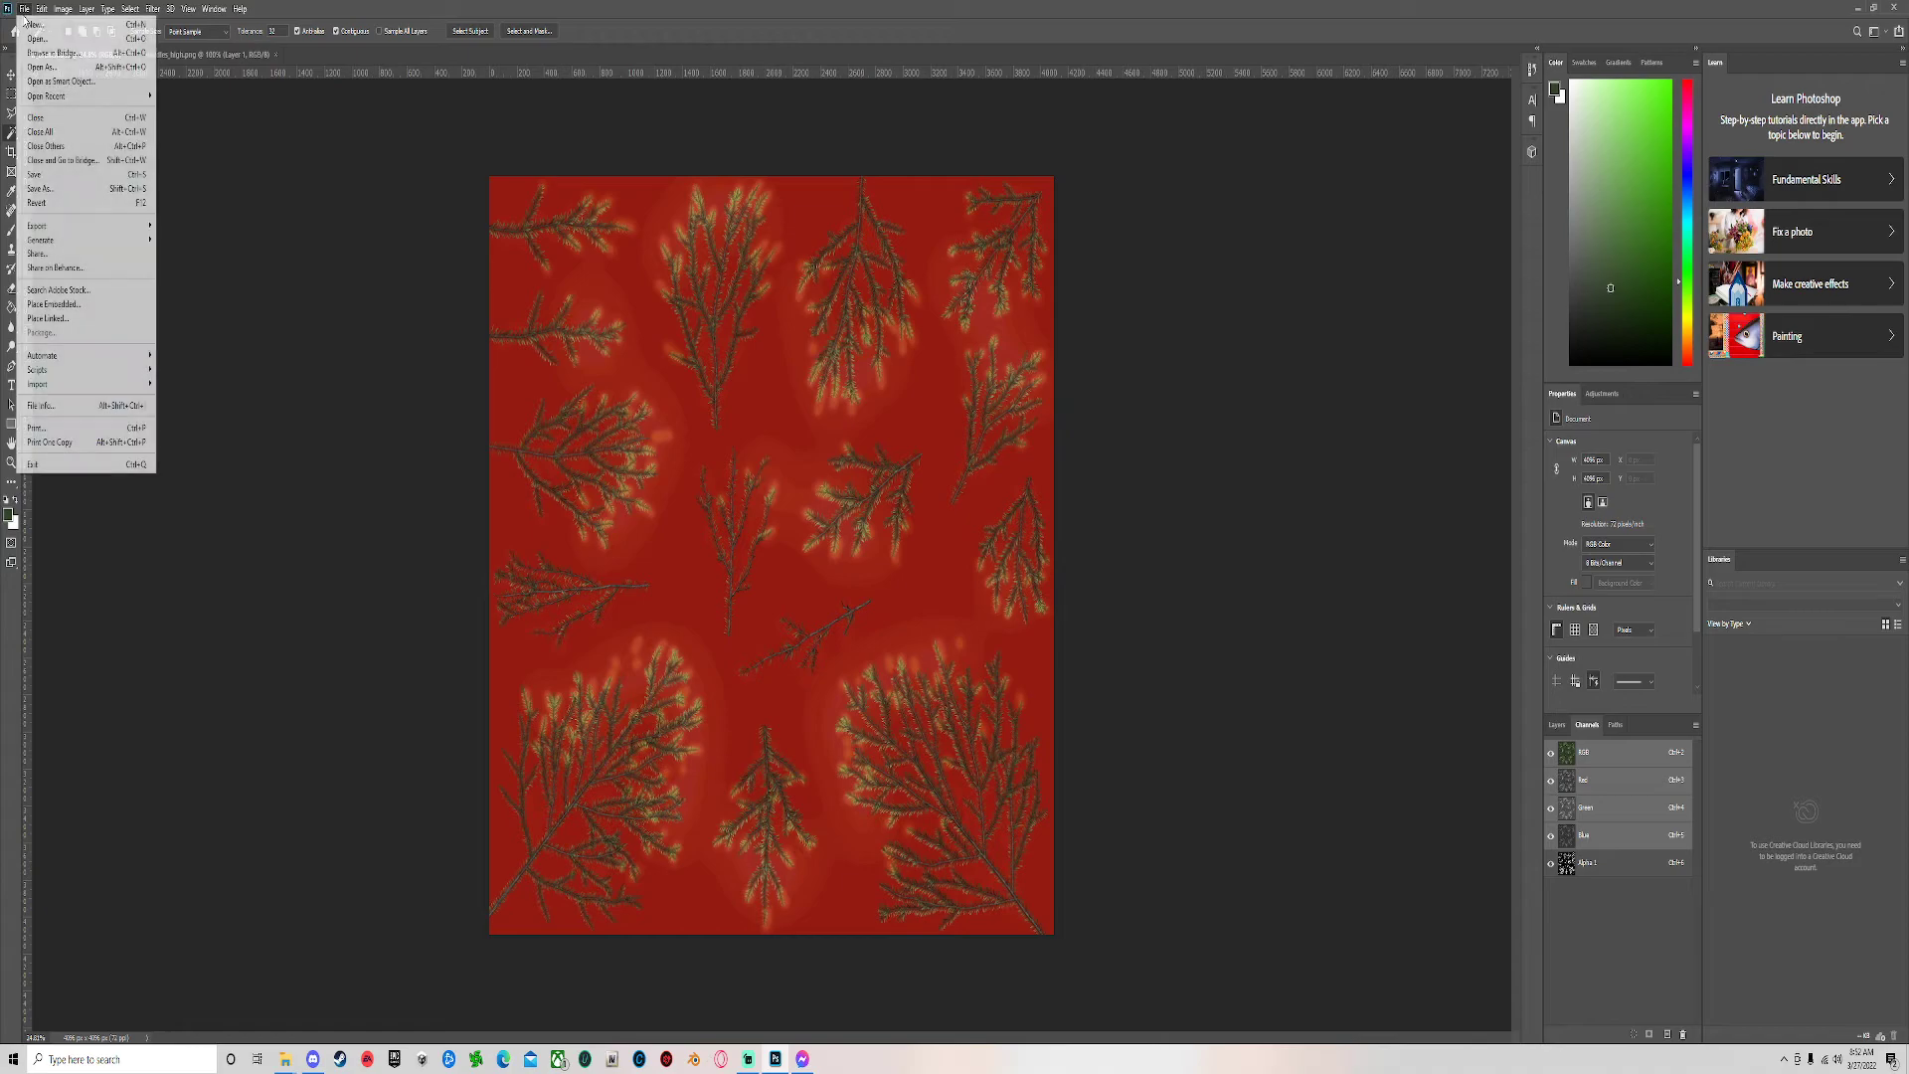
pyautogui.click(36, 178)
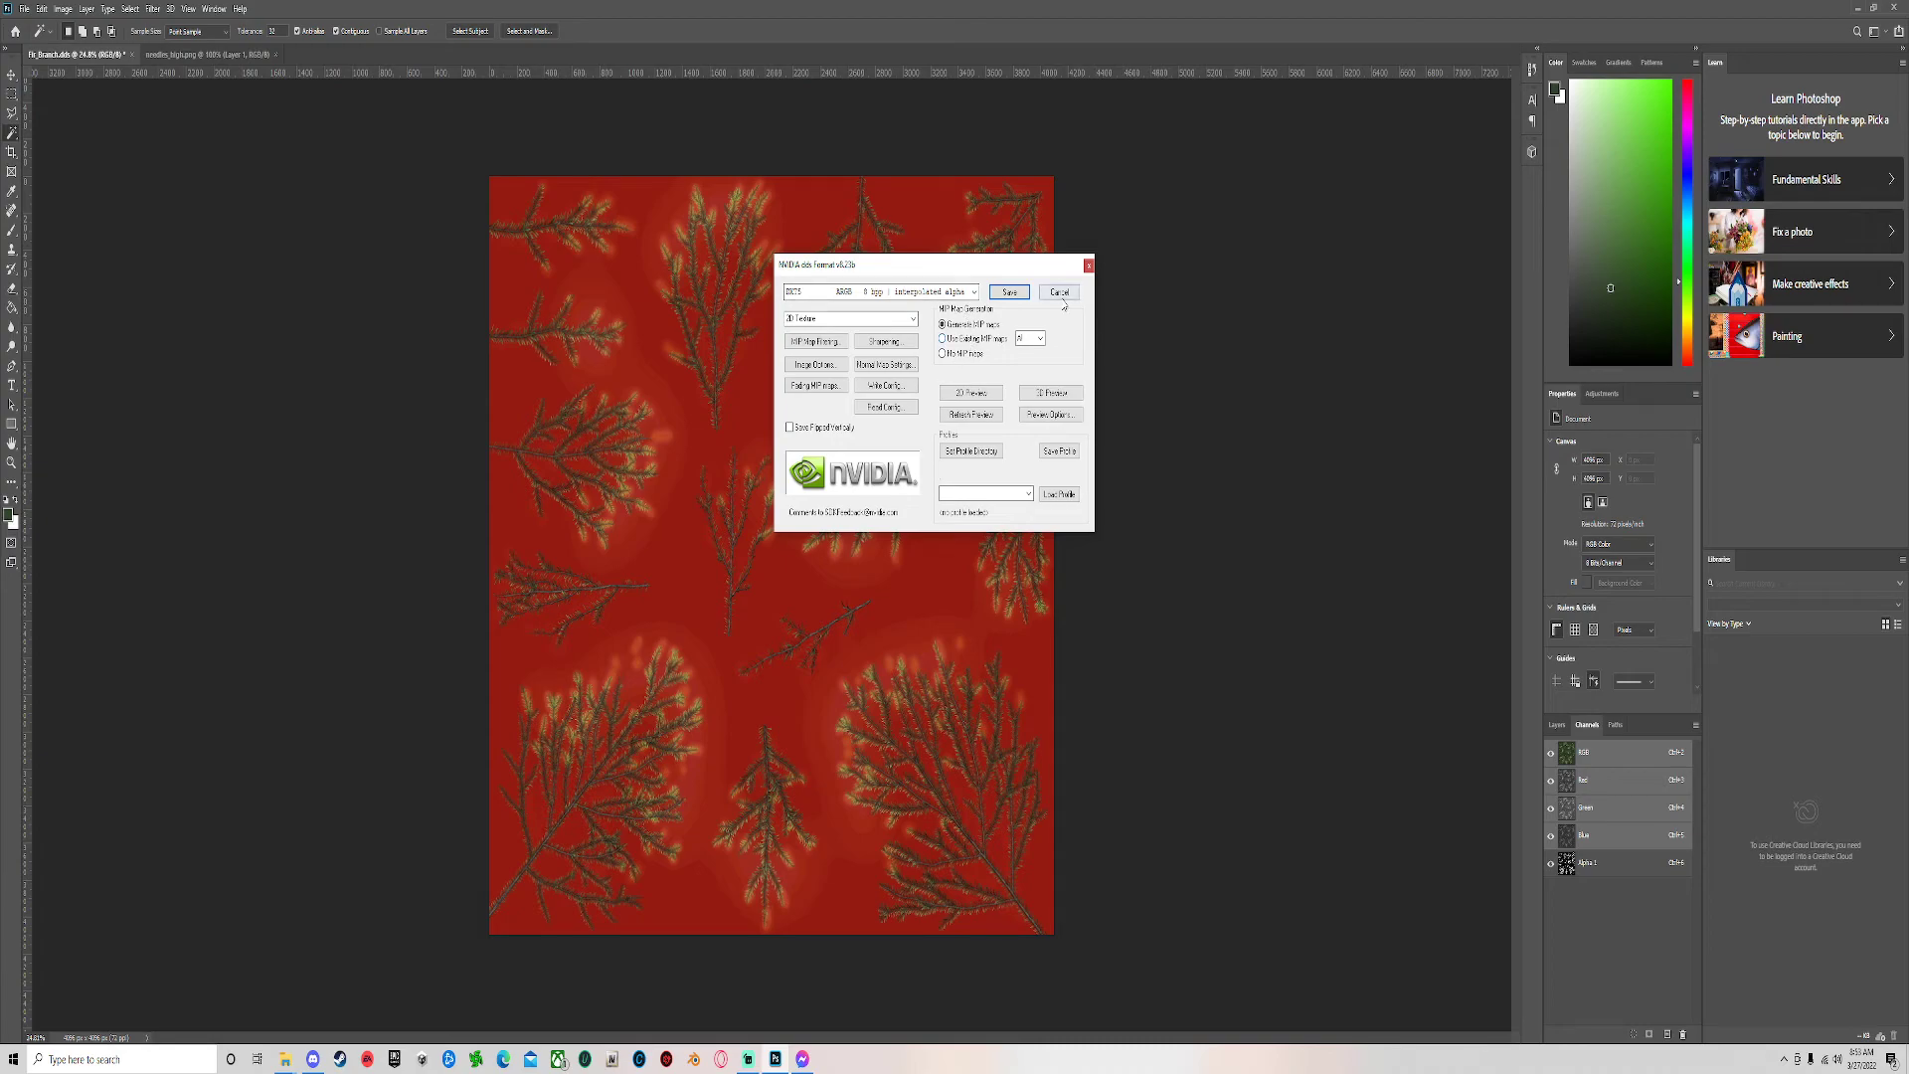
pyautogui.click(1008, 292)
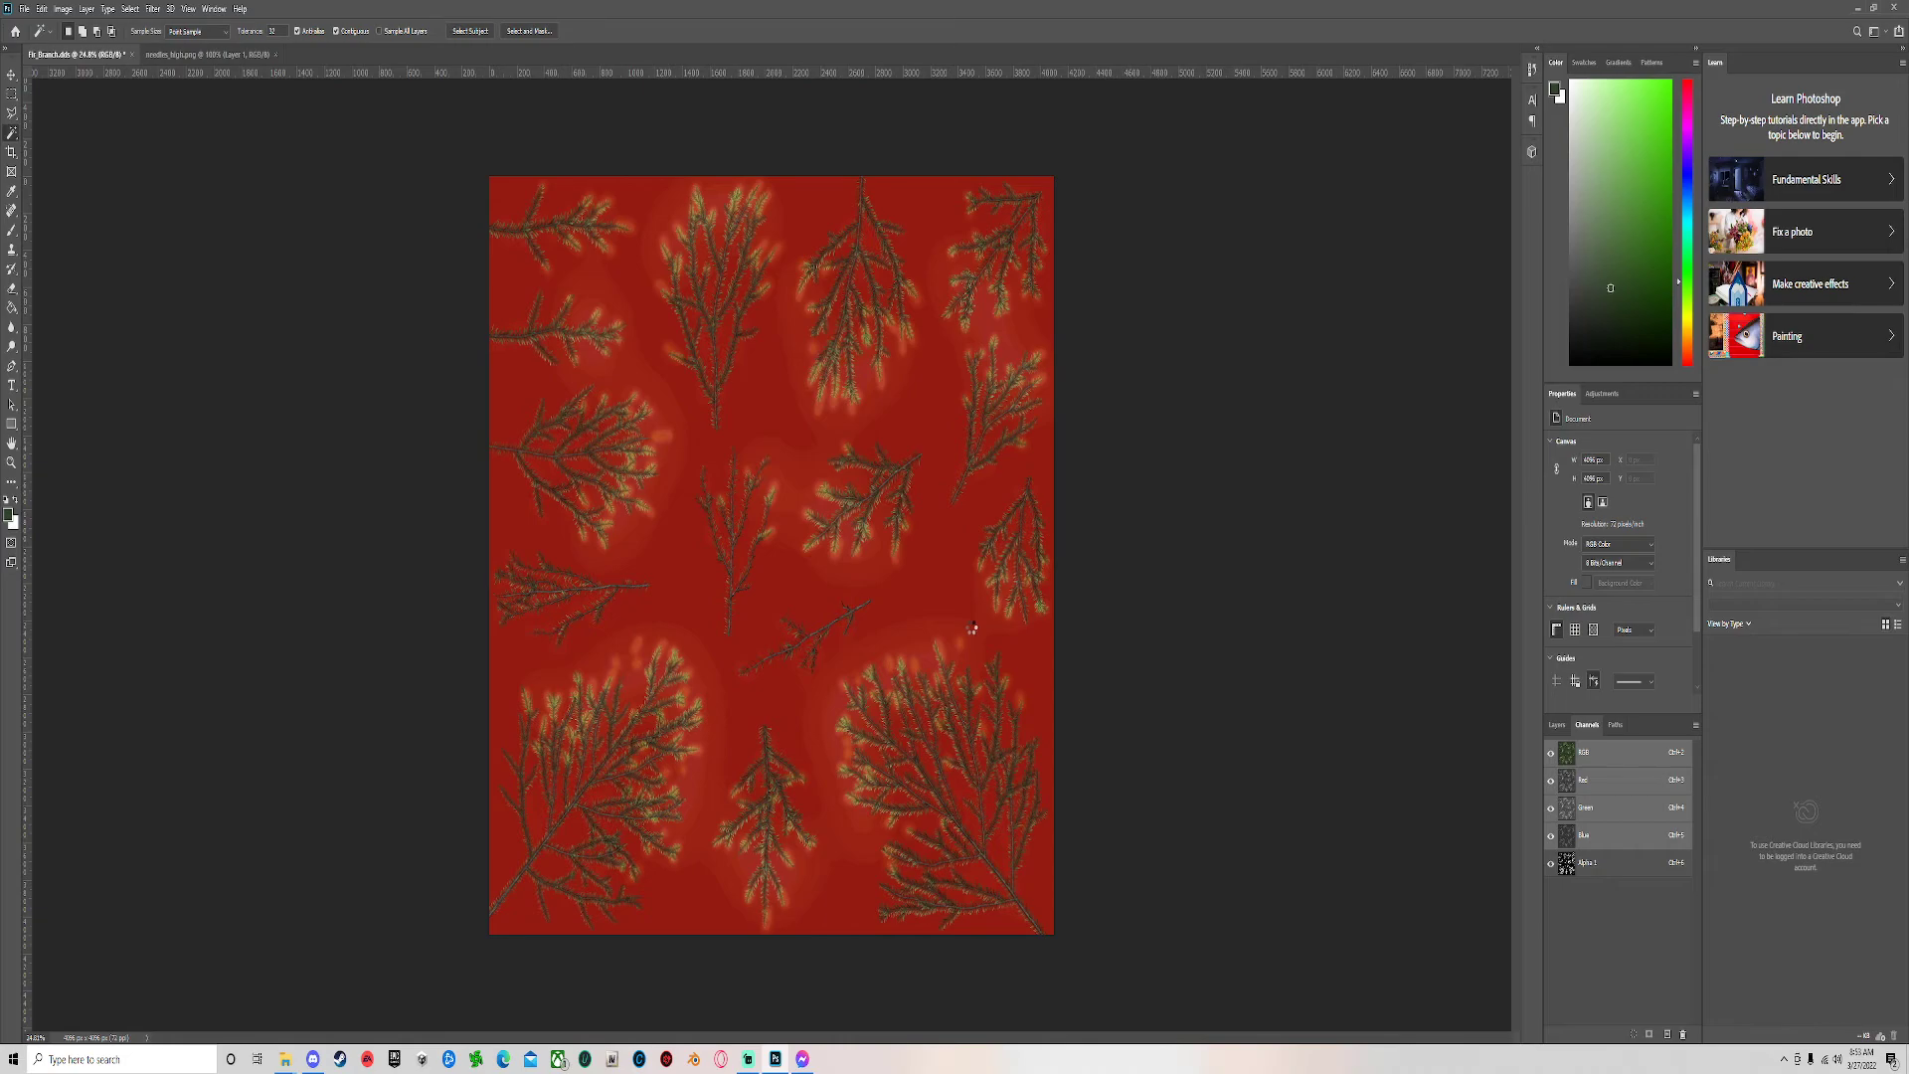
pyautogui.click(1552, 729)
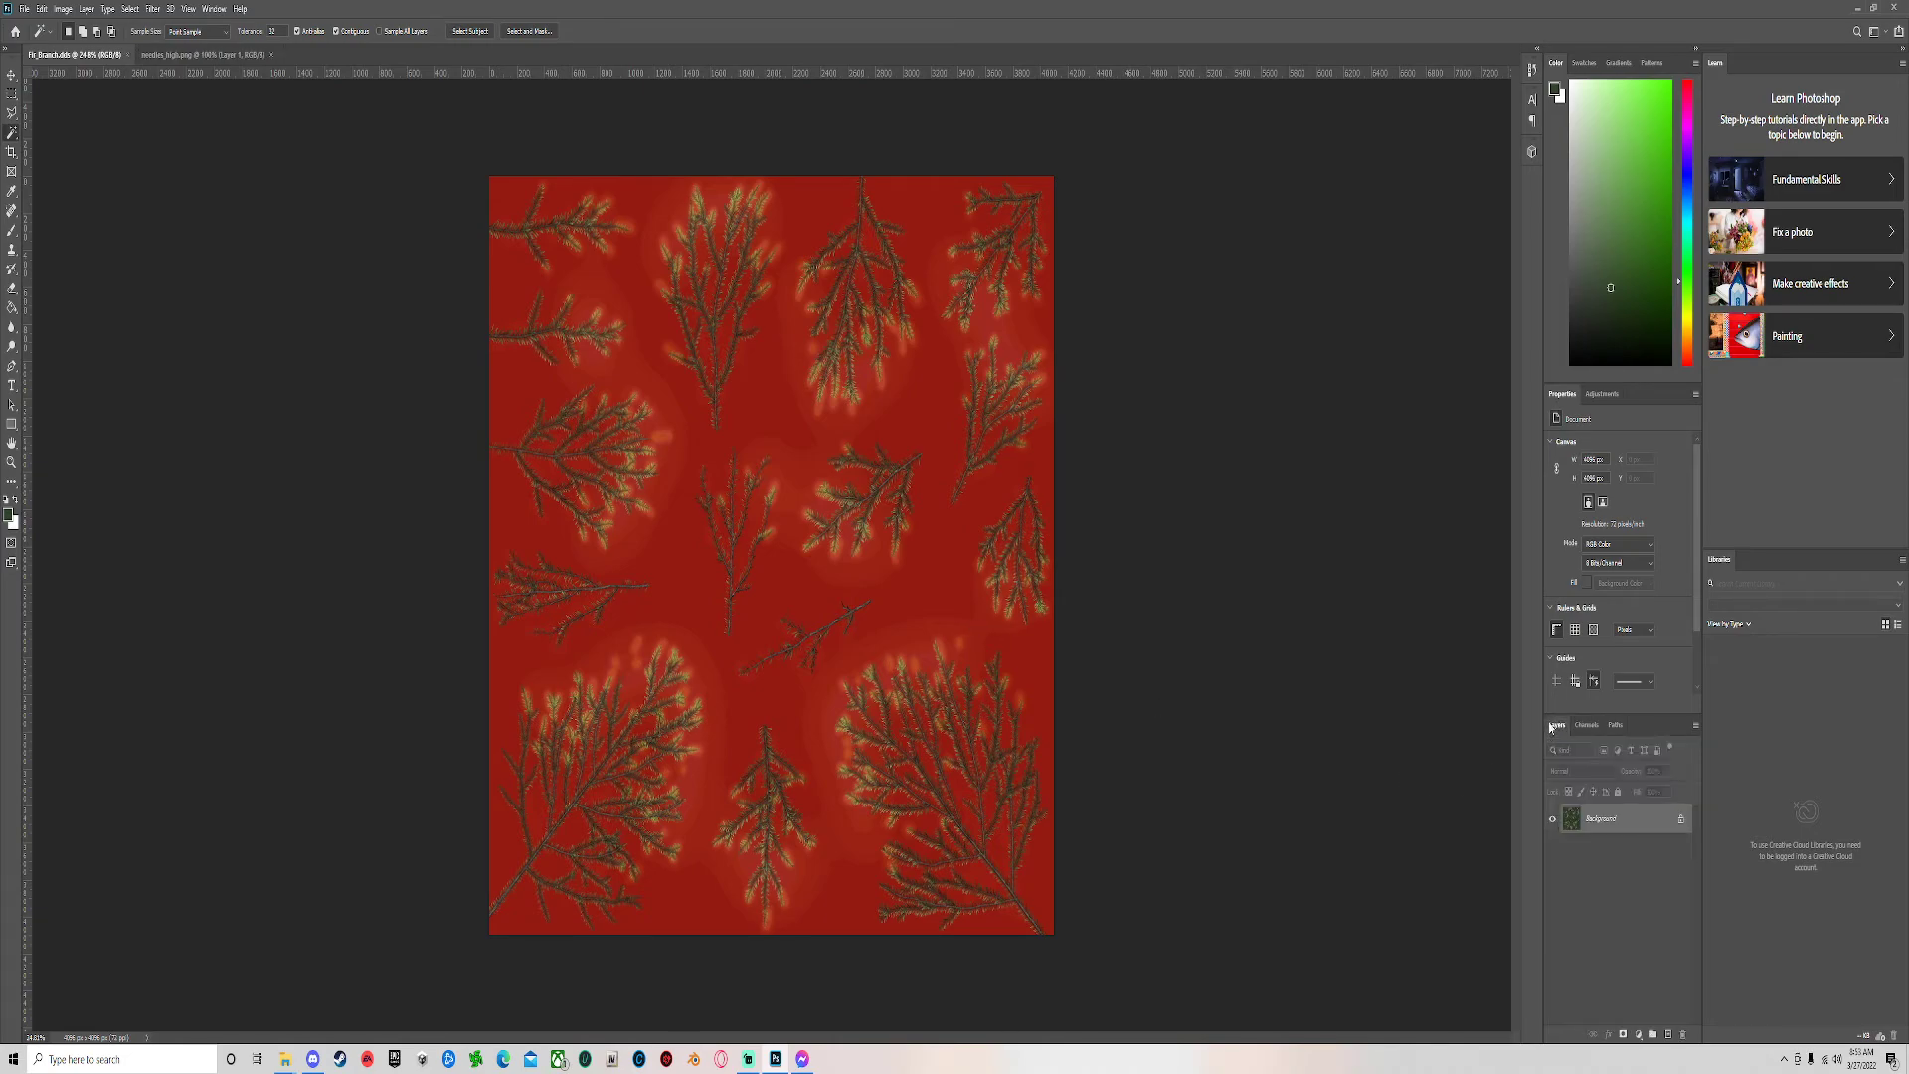
# Minimize Photoshop and the ewr_fir_tree folder window, and launch 3ds Max from the desktop.
pyautogui.click(1857, 8)
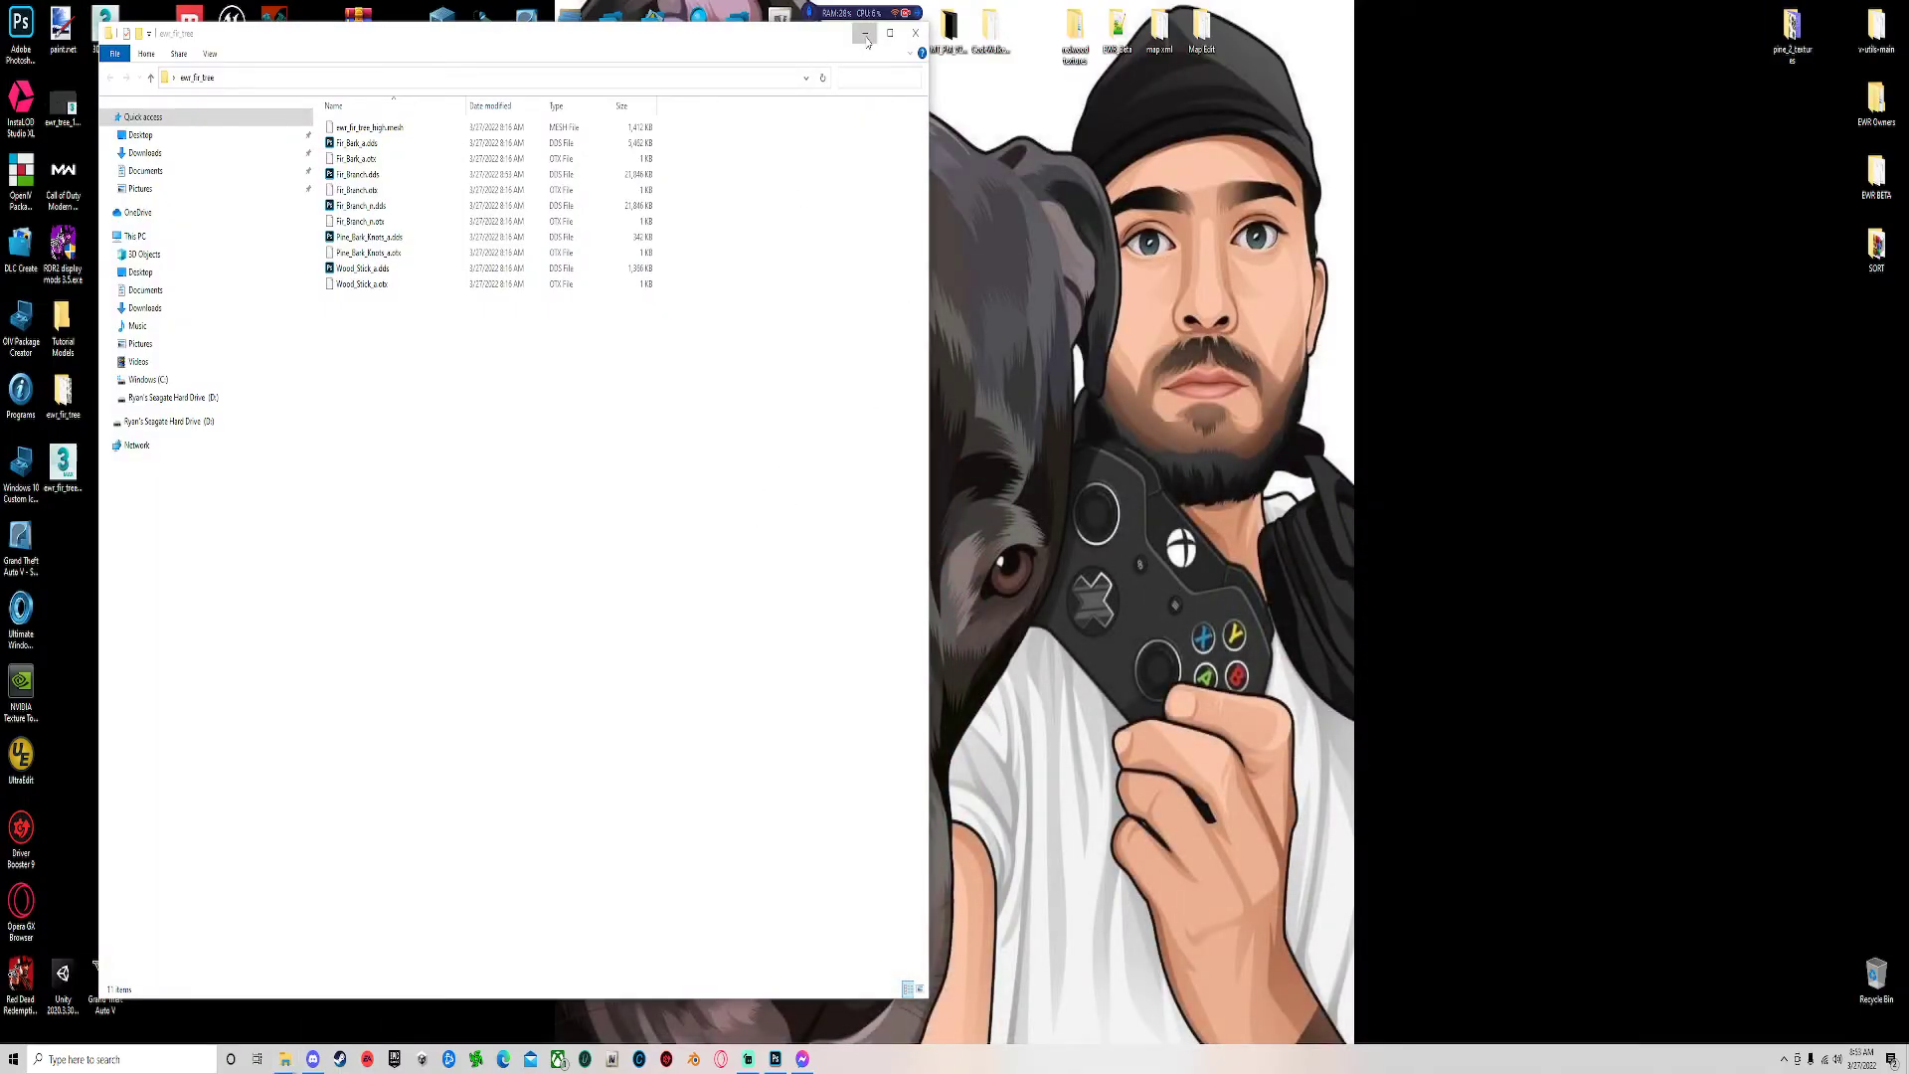
pyautogui.click(864, 33)
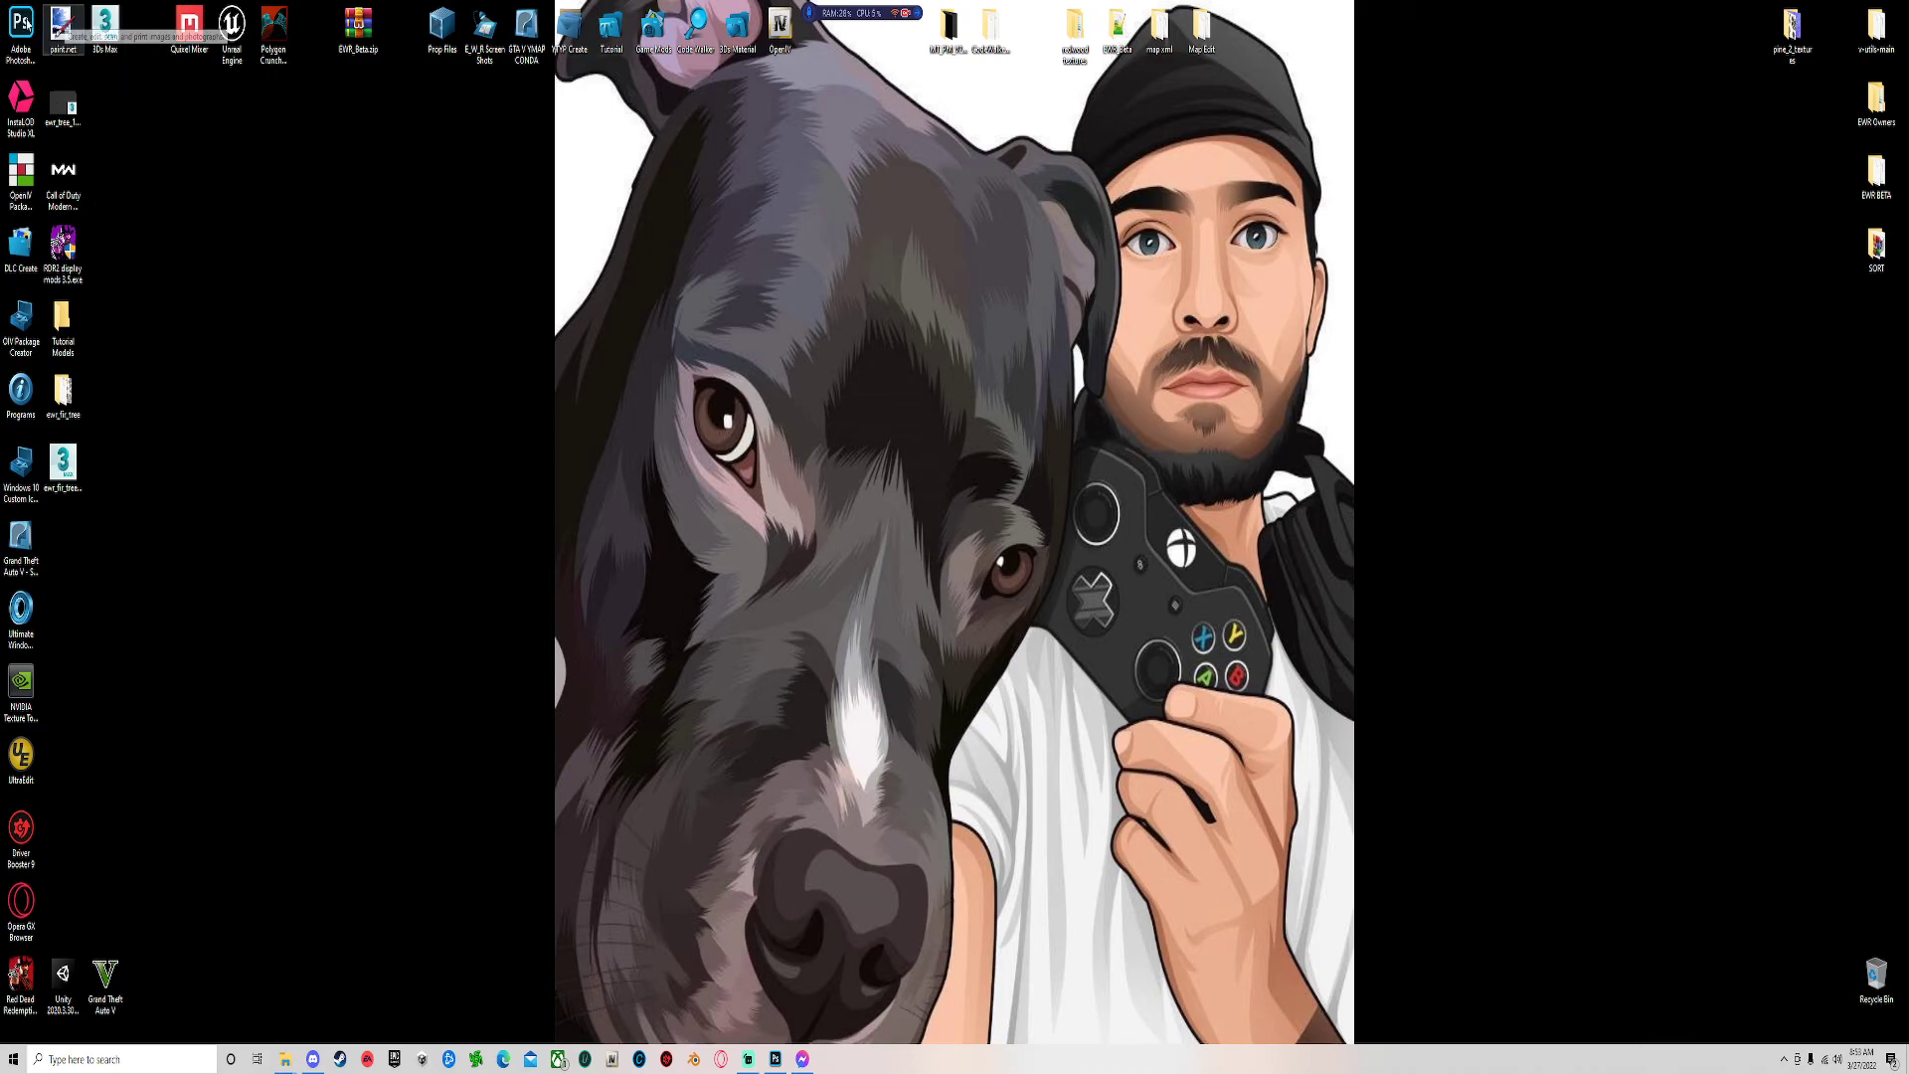
pyautogui.doubleClick(122, 29)
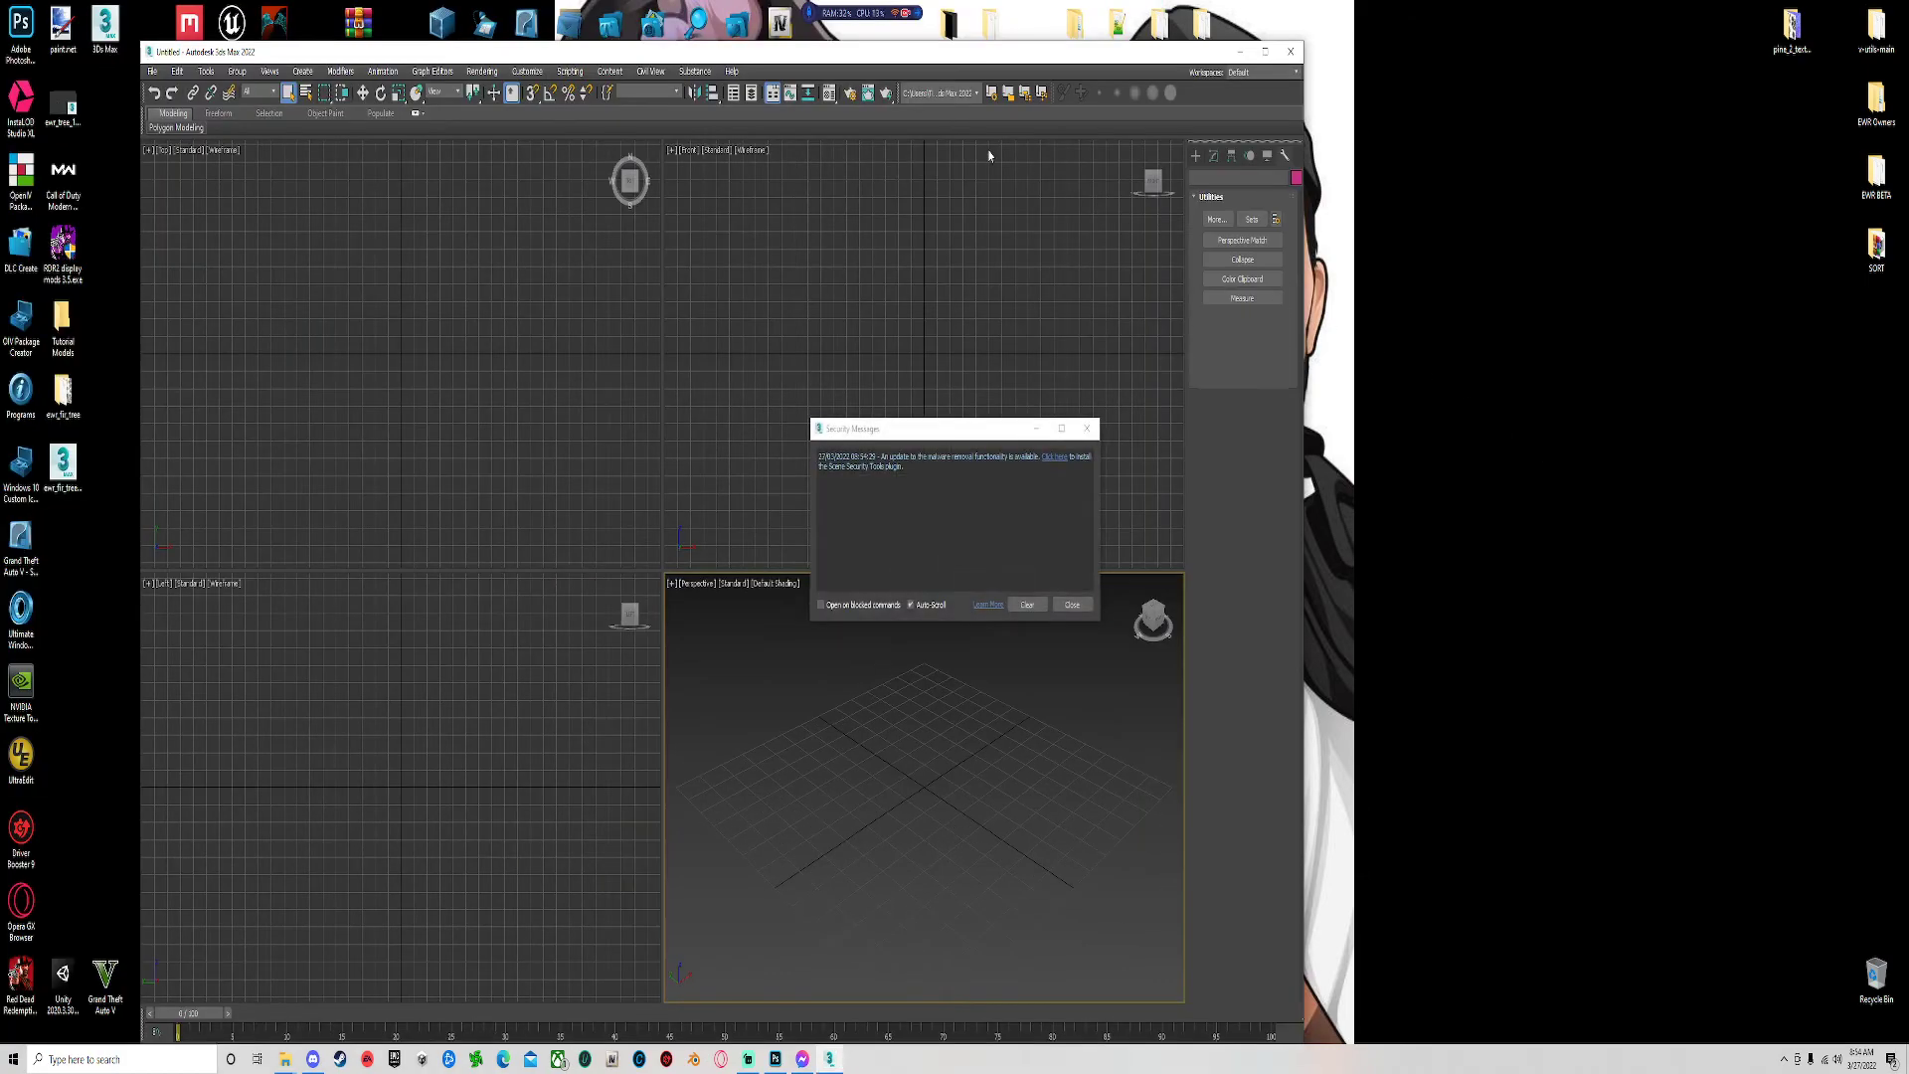
# Clear and close the security messages and maximize the 3ds Max window.
pyautogui.click(1024, 605)
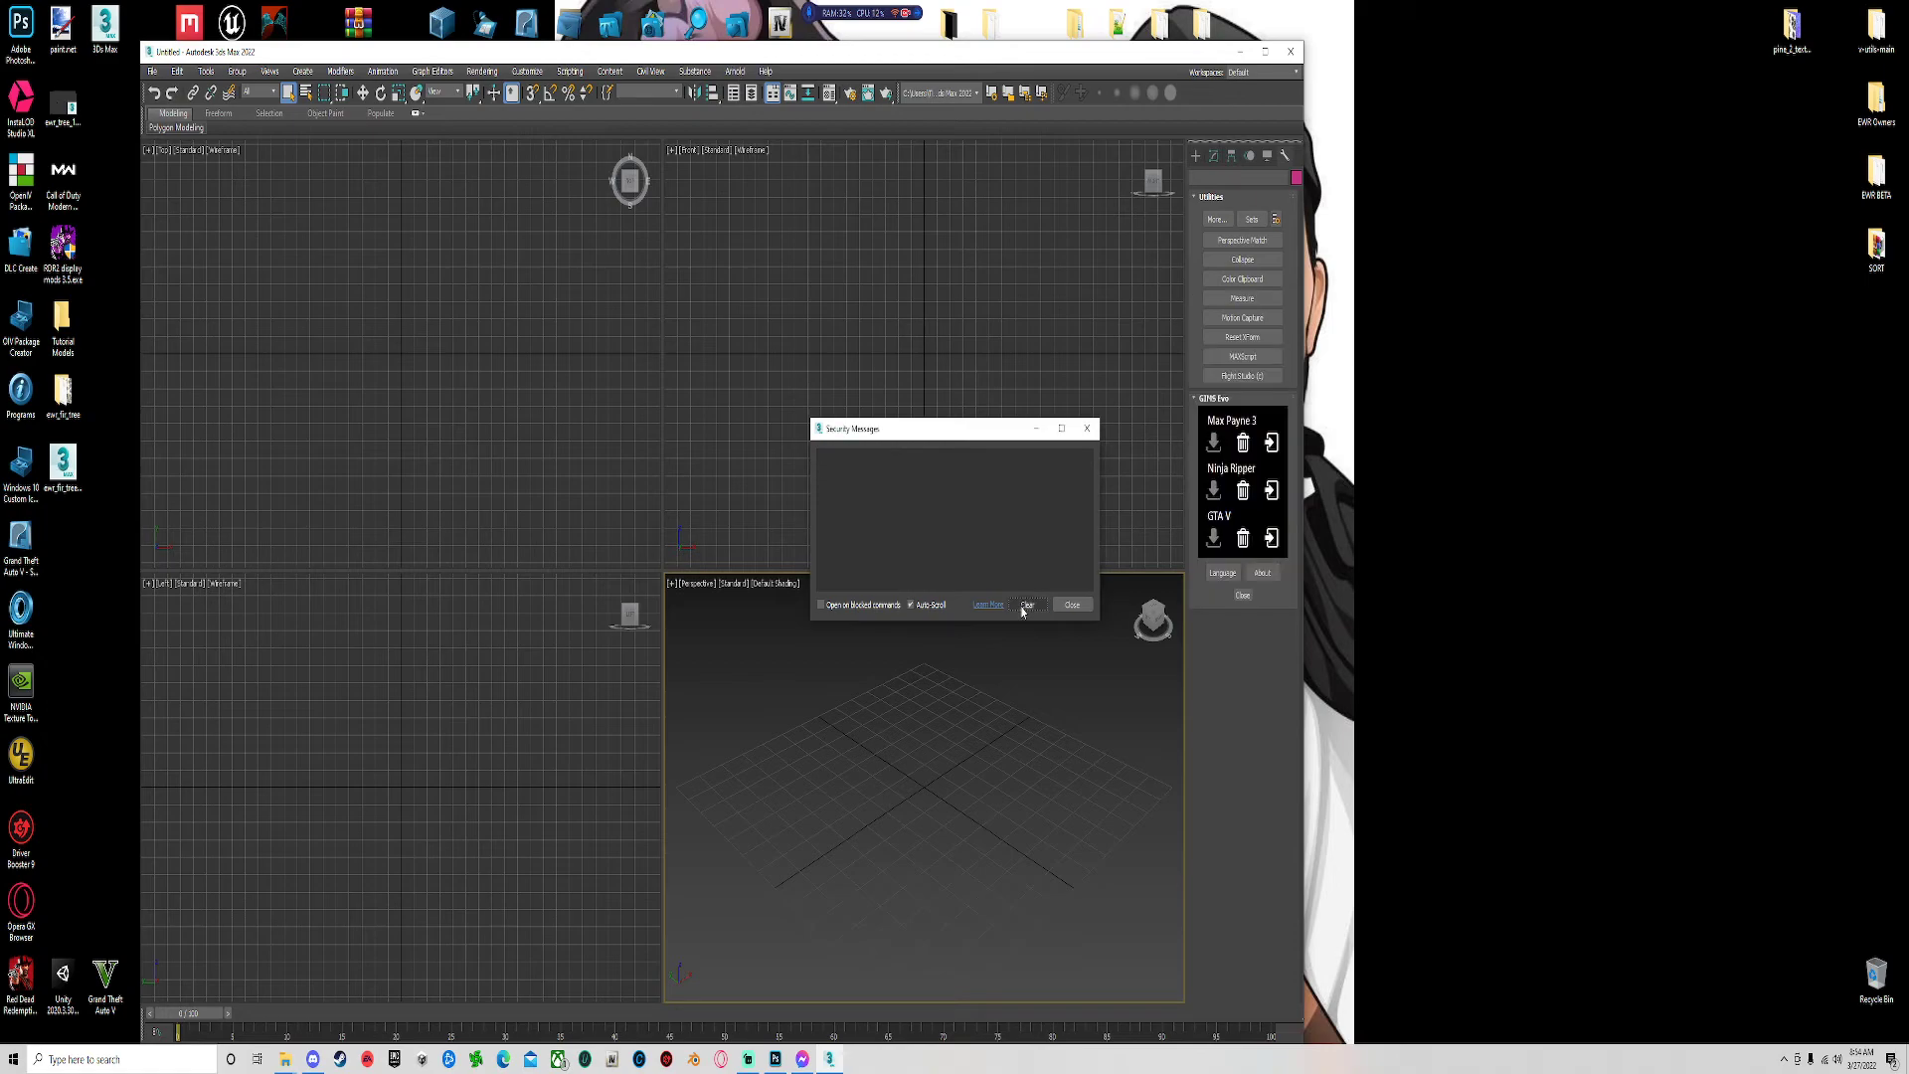
pyautogui.click(1072, 604)
pyautogui.moveTo(1084, 56); pyautogui.dragTo(1106, 29)
pyautogui.click(1285, 24)
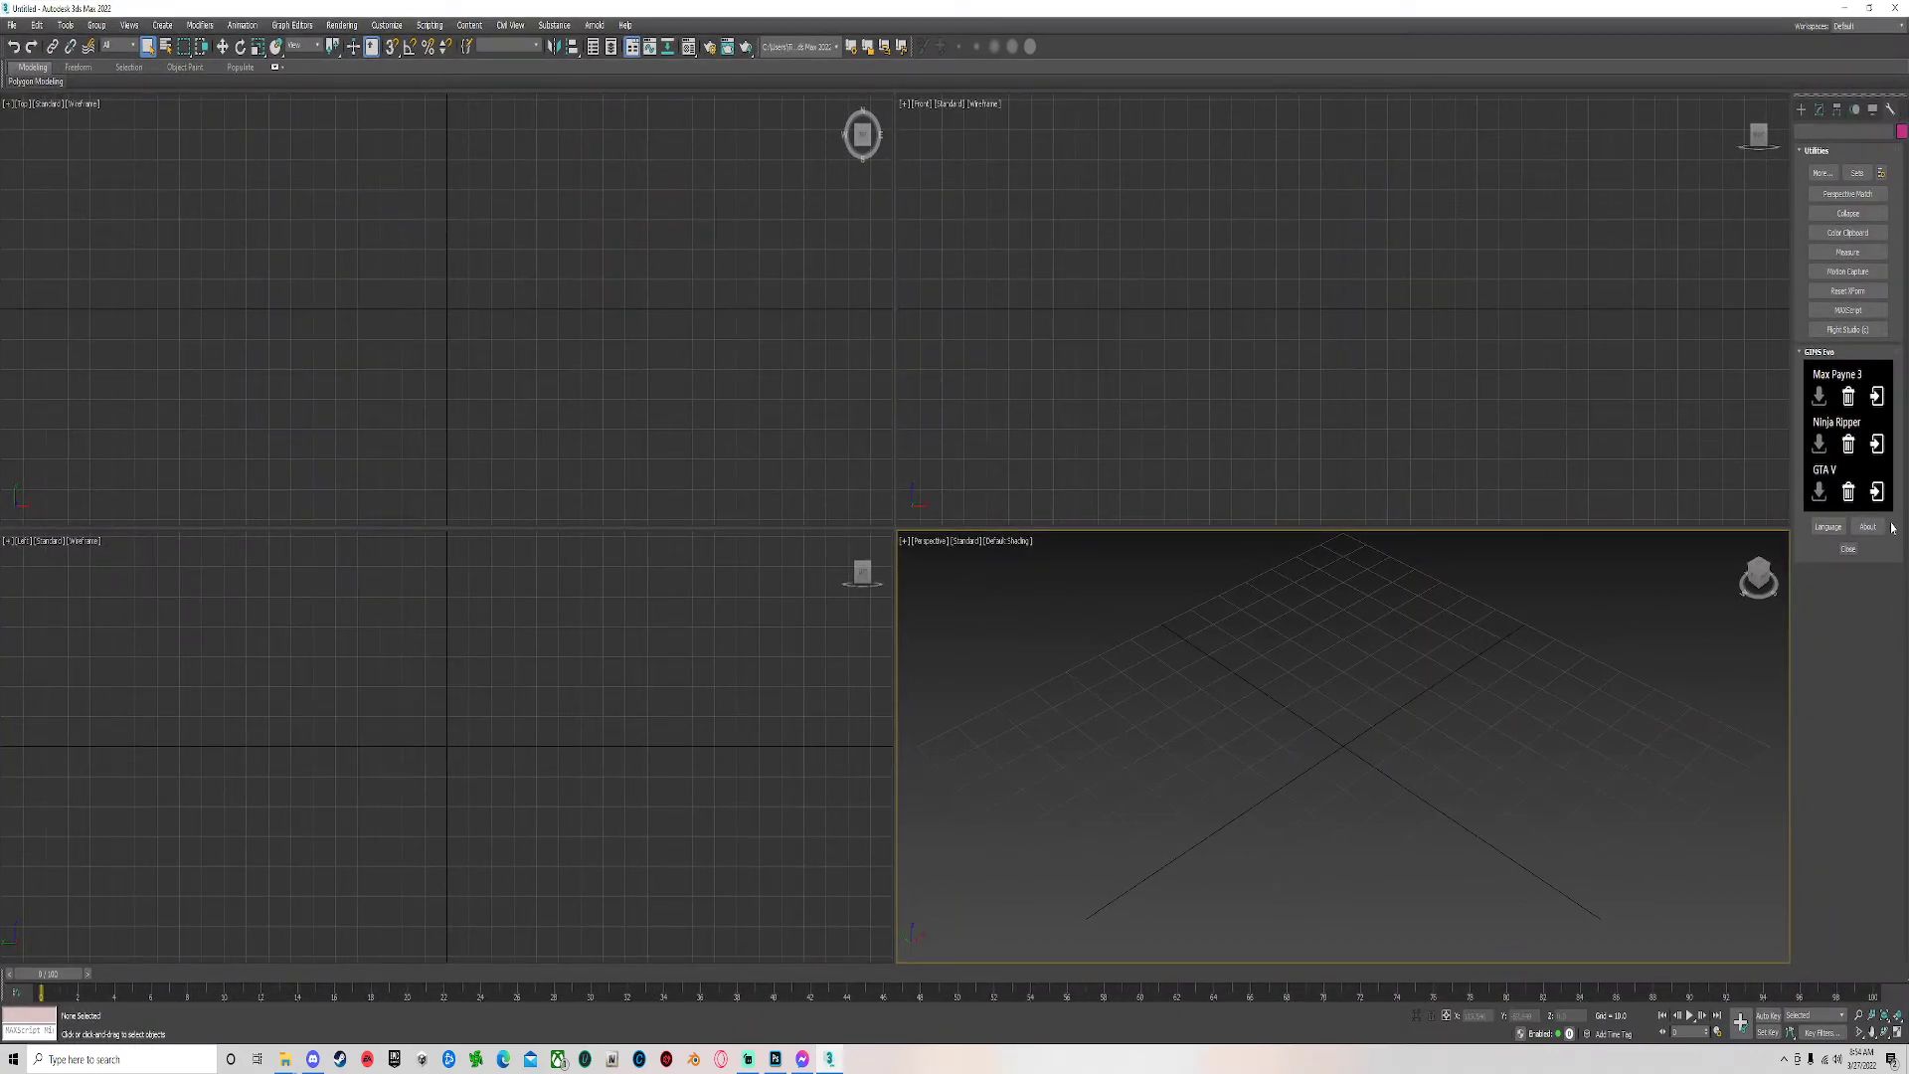
# Open the GTA V modeling tools and import the ewr_fir_tree_high model with ewr_fir_tree as the external textures folder.
pyautogui.click(1876, 491)
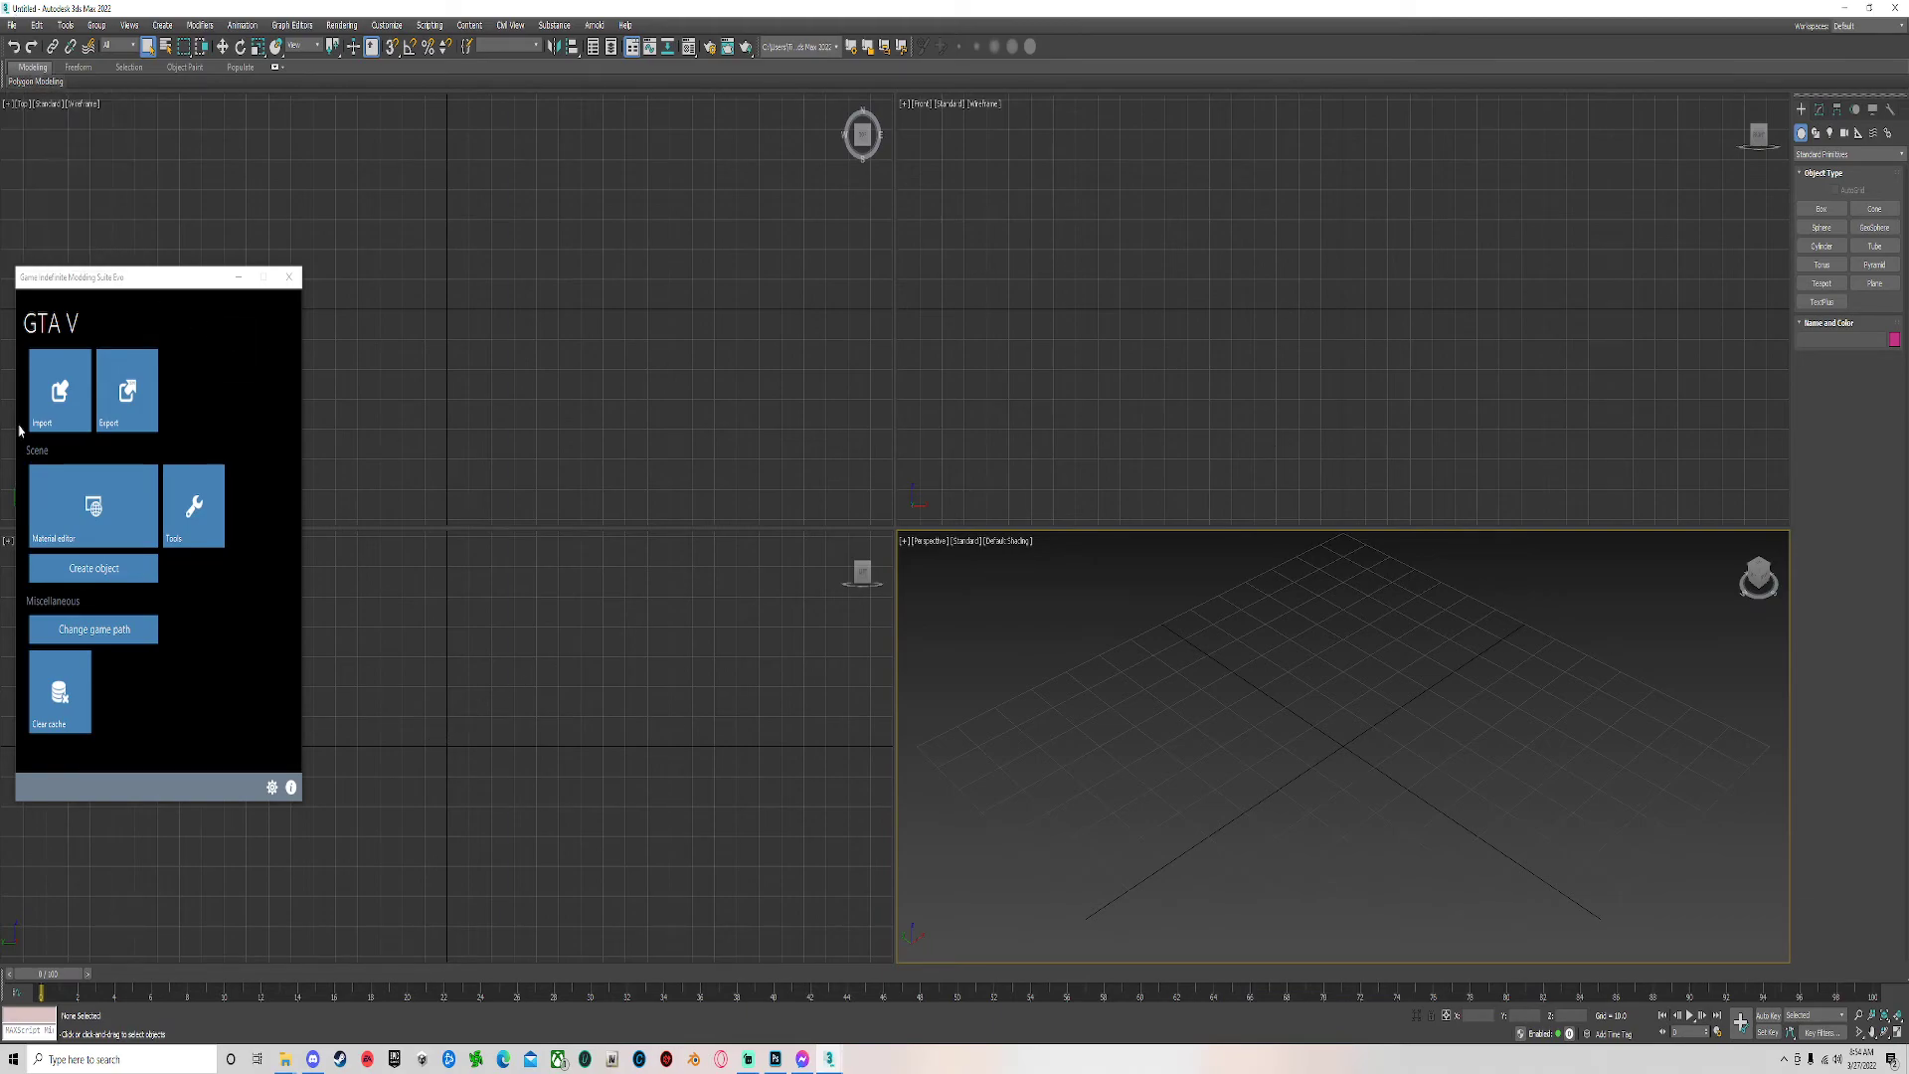
pyautogui.click(41, 400)
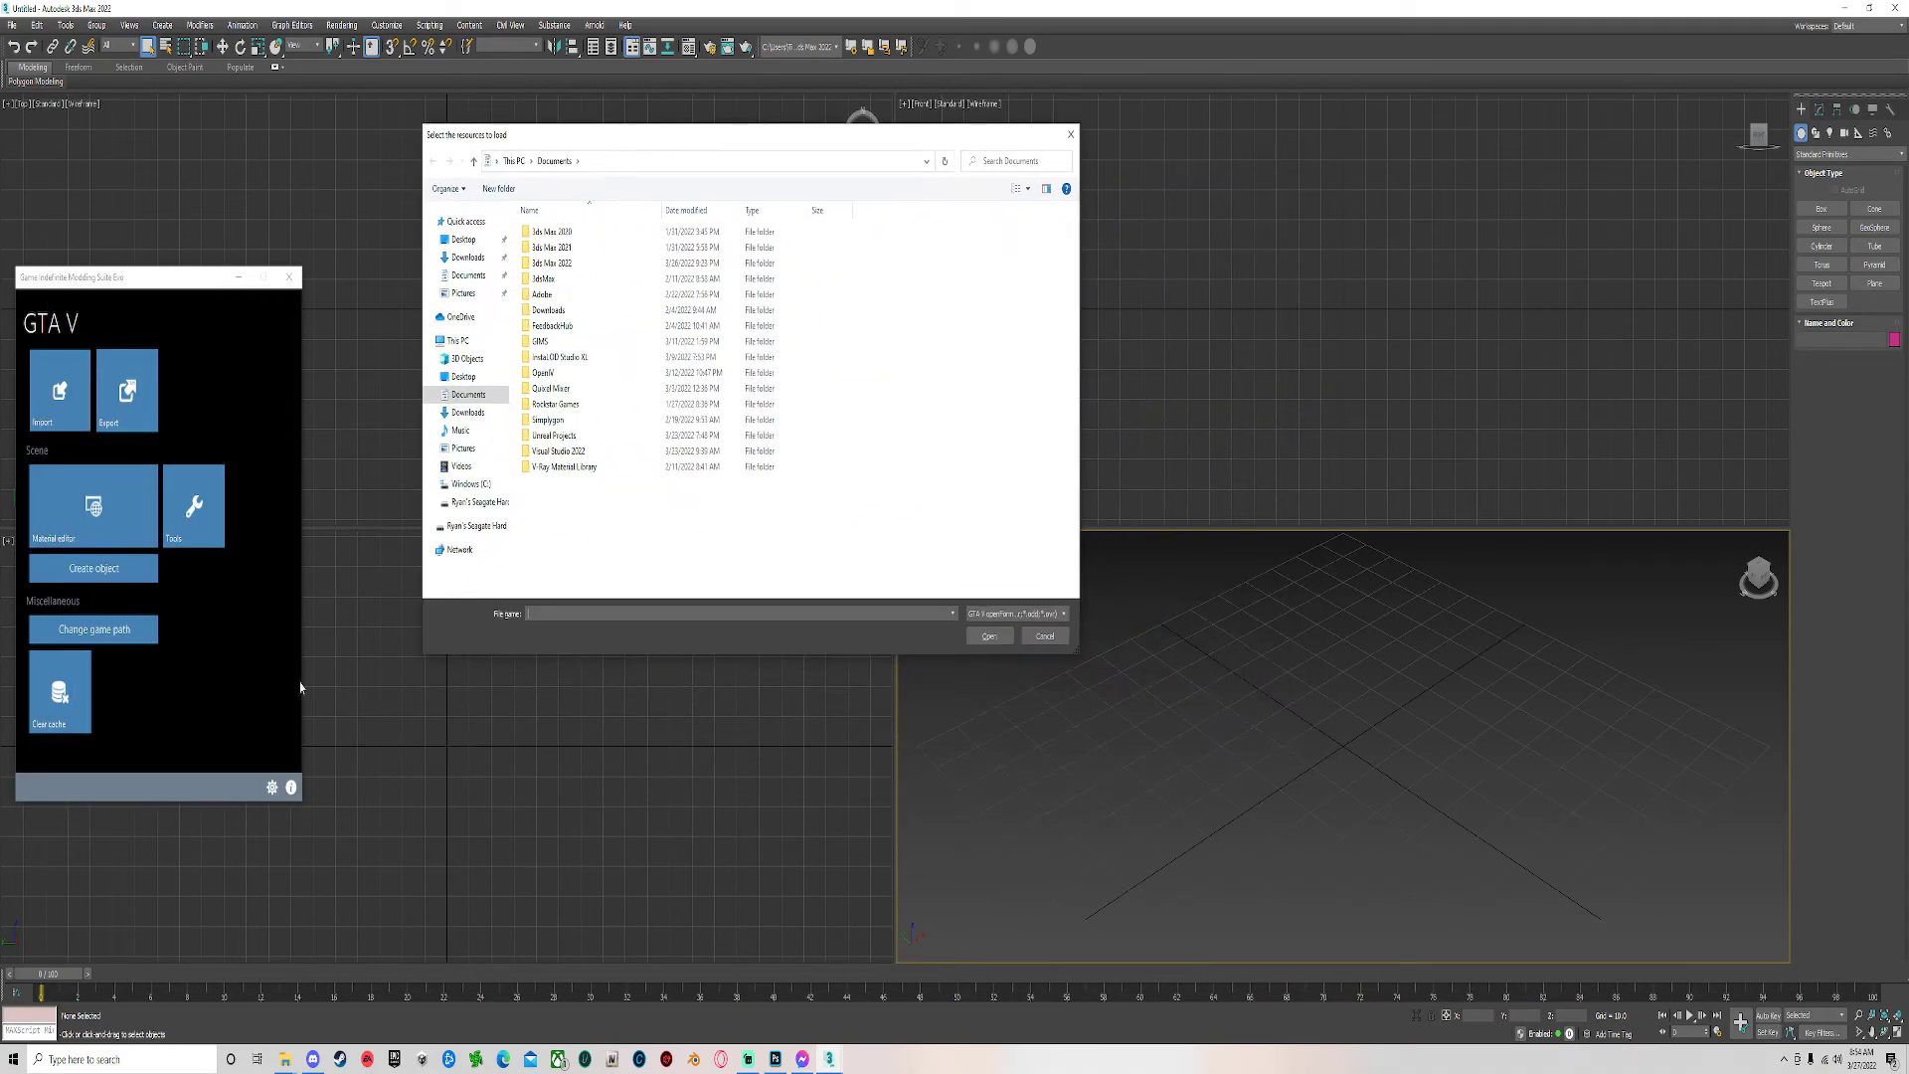
pyautogui.click(467, 377)
pyautogui.doubleClick(647, 232)
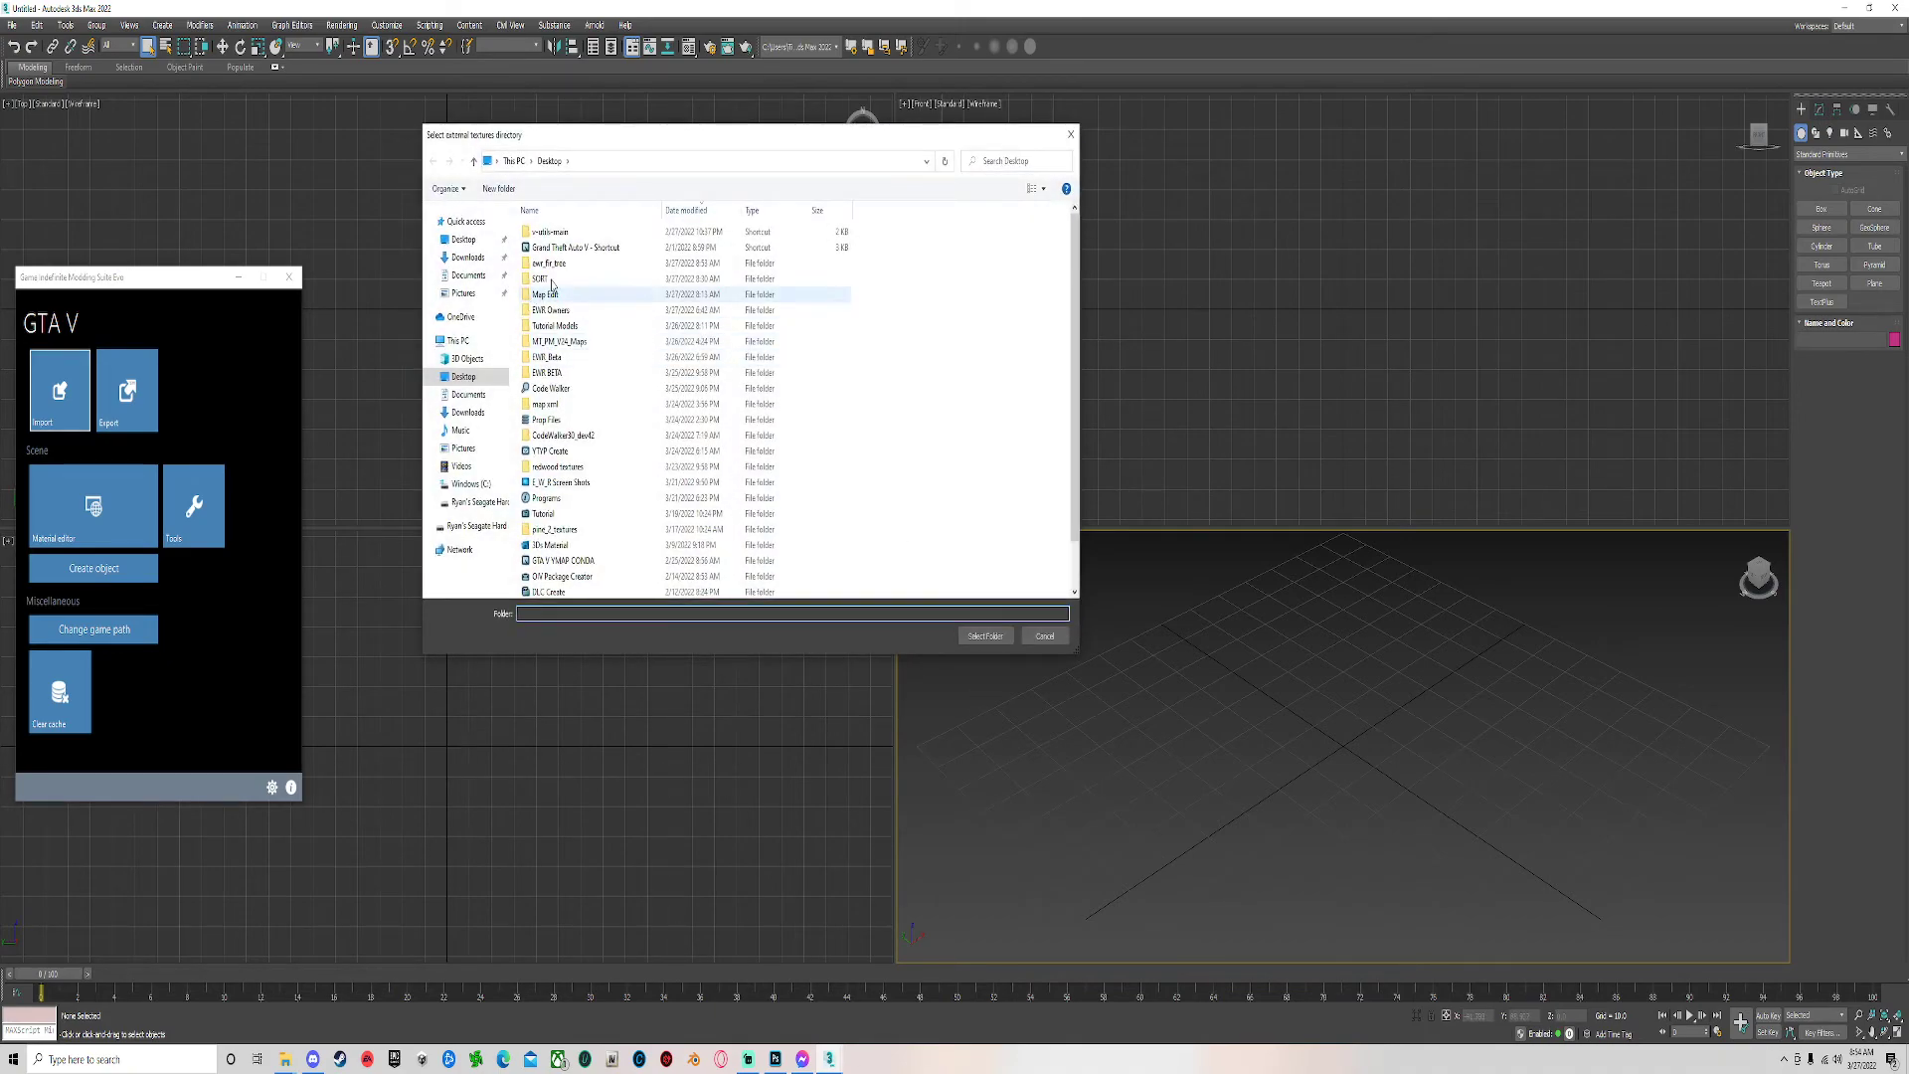
pyautogui.click(594, 263)
pyautogui.click(987, 637)
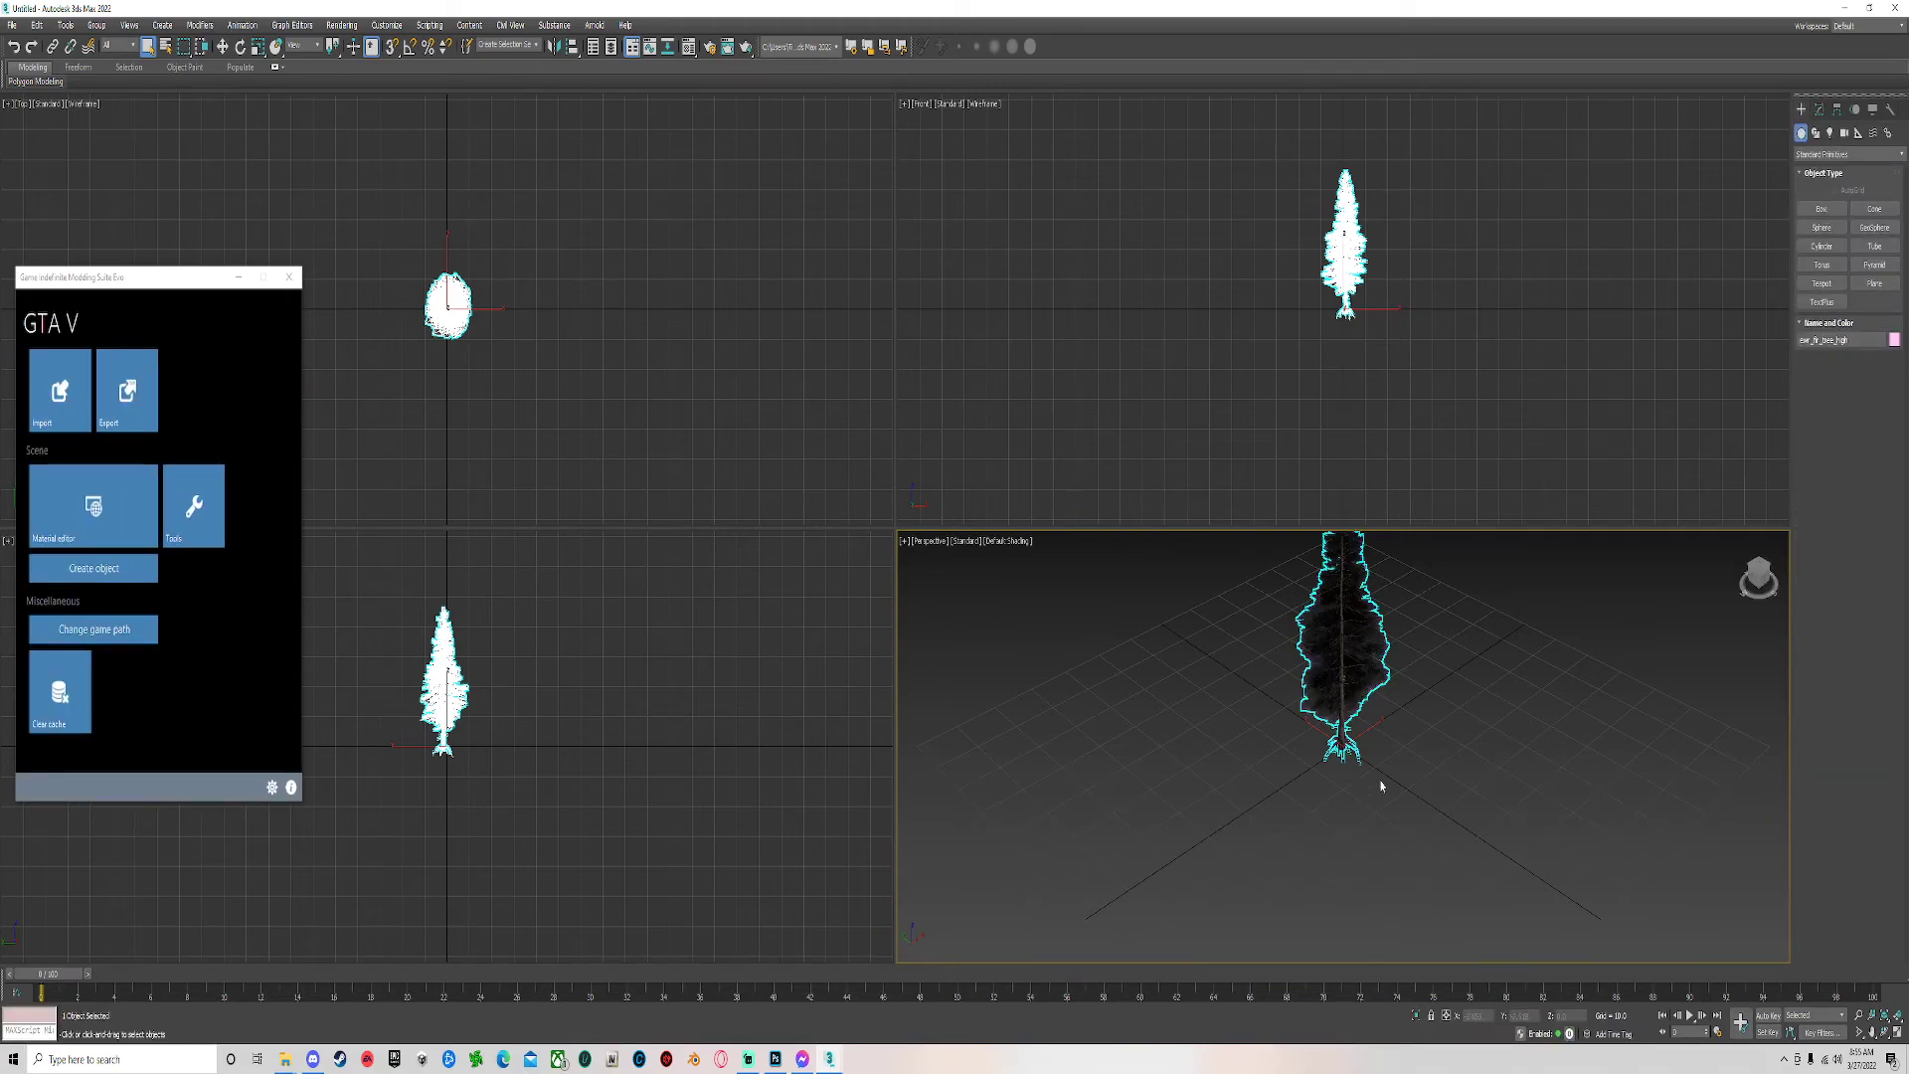
# Examine the imported fir tree's trunk, branches and foliage from several angles and distances in the Perspective viewport.
pyautogui.click(1399, 789)
pyautogui.moveTo(1244, 822); pyautogui.dragTo(1068, 952, button='middle')
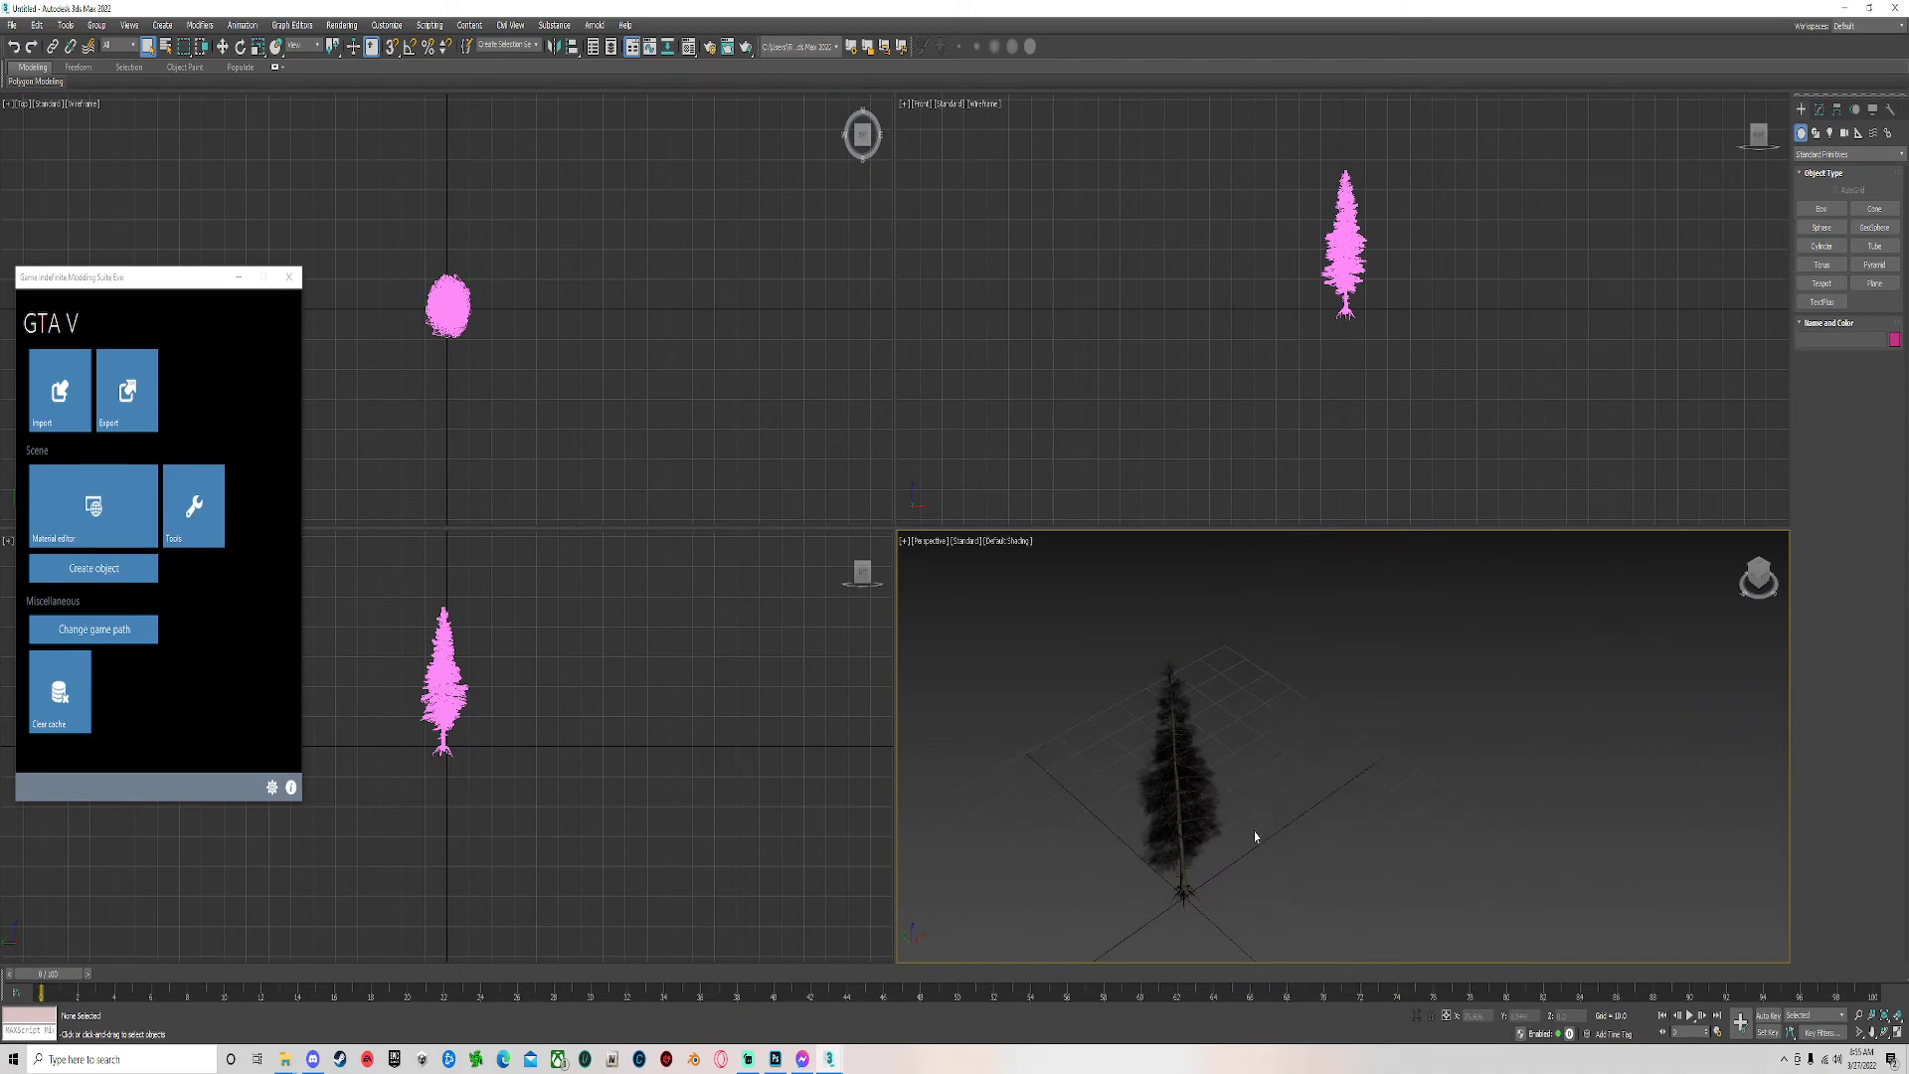
pyautogui.scroll(5, 1254, 874)
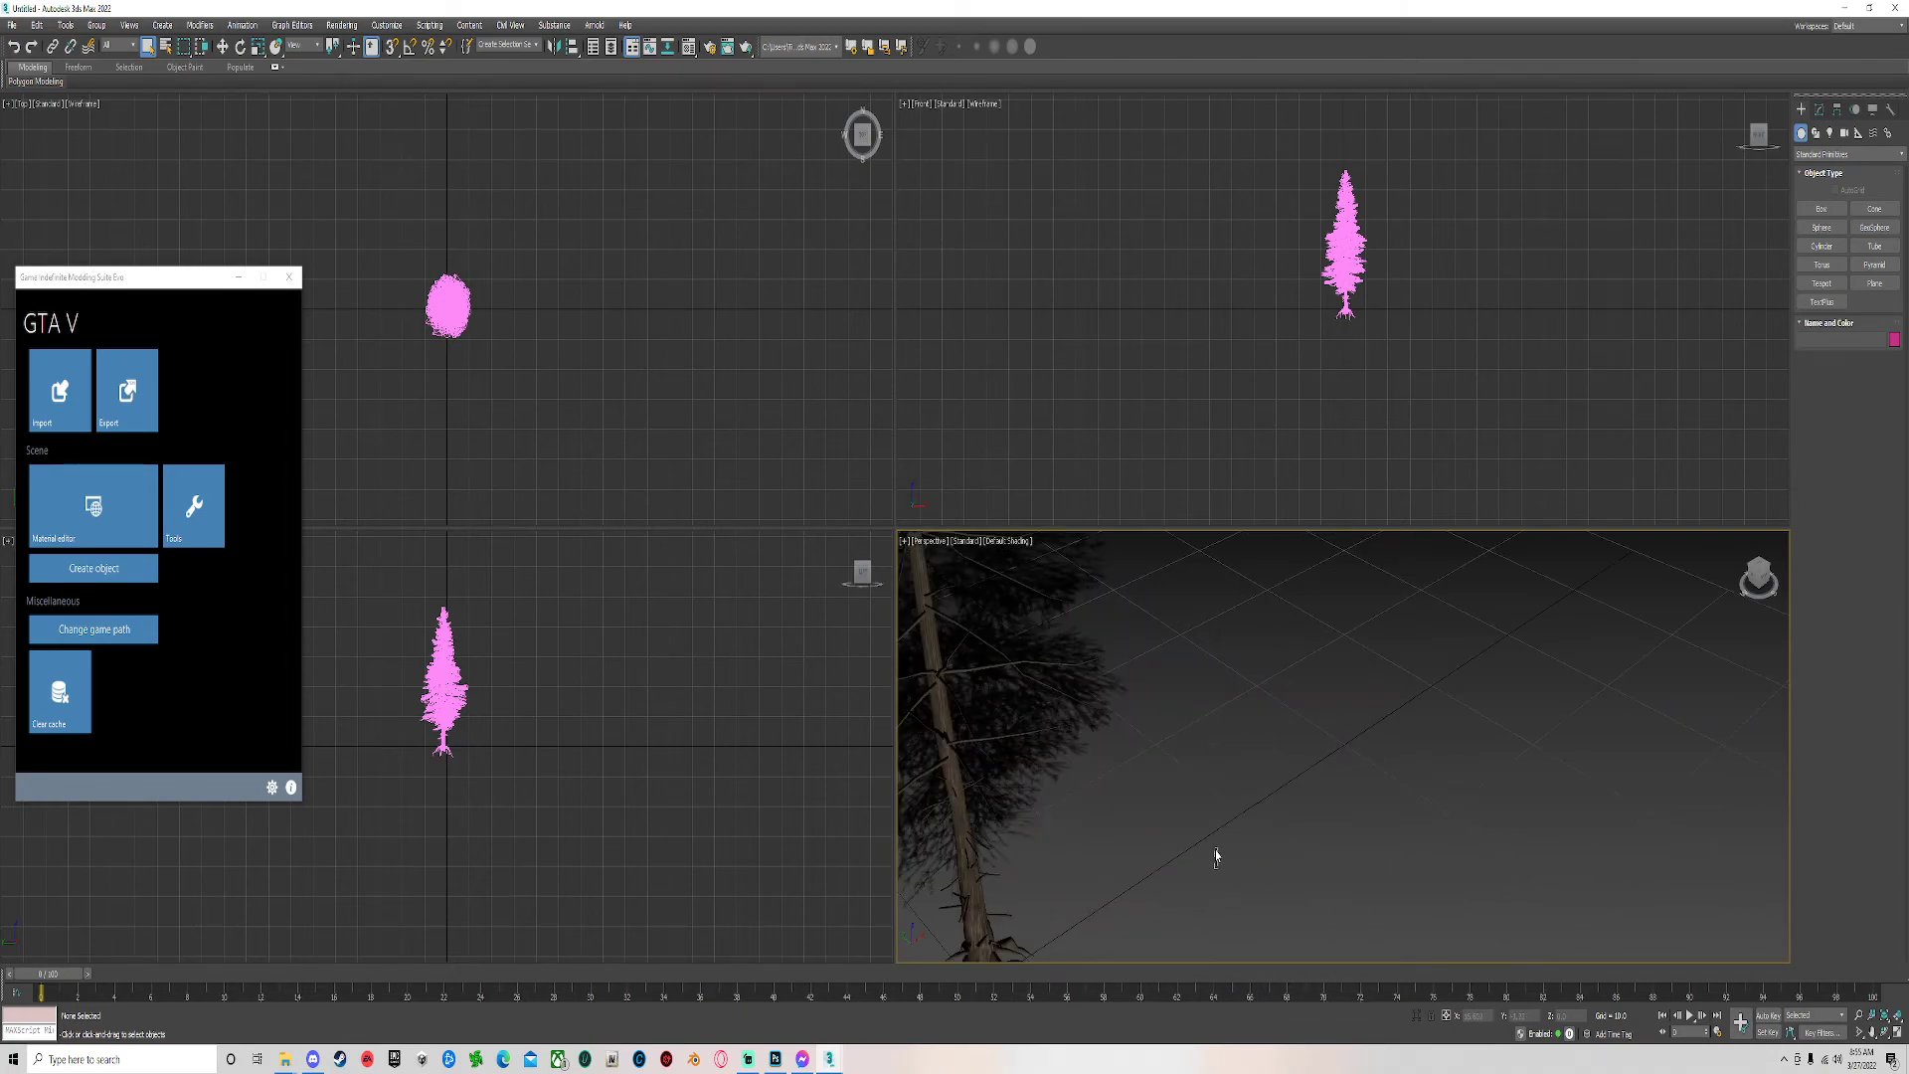
pyautogui.moveTo(1181, 843); pyautogui.dragTo(1327, 850, button='middle')
pyautogui.scroll(3, 1328, 850)
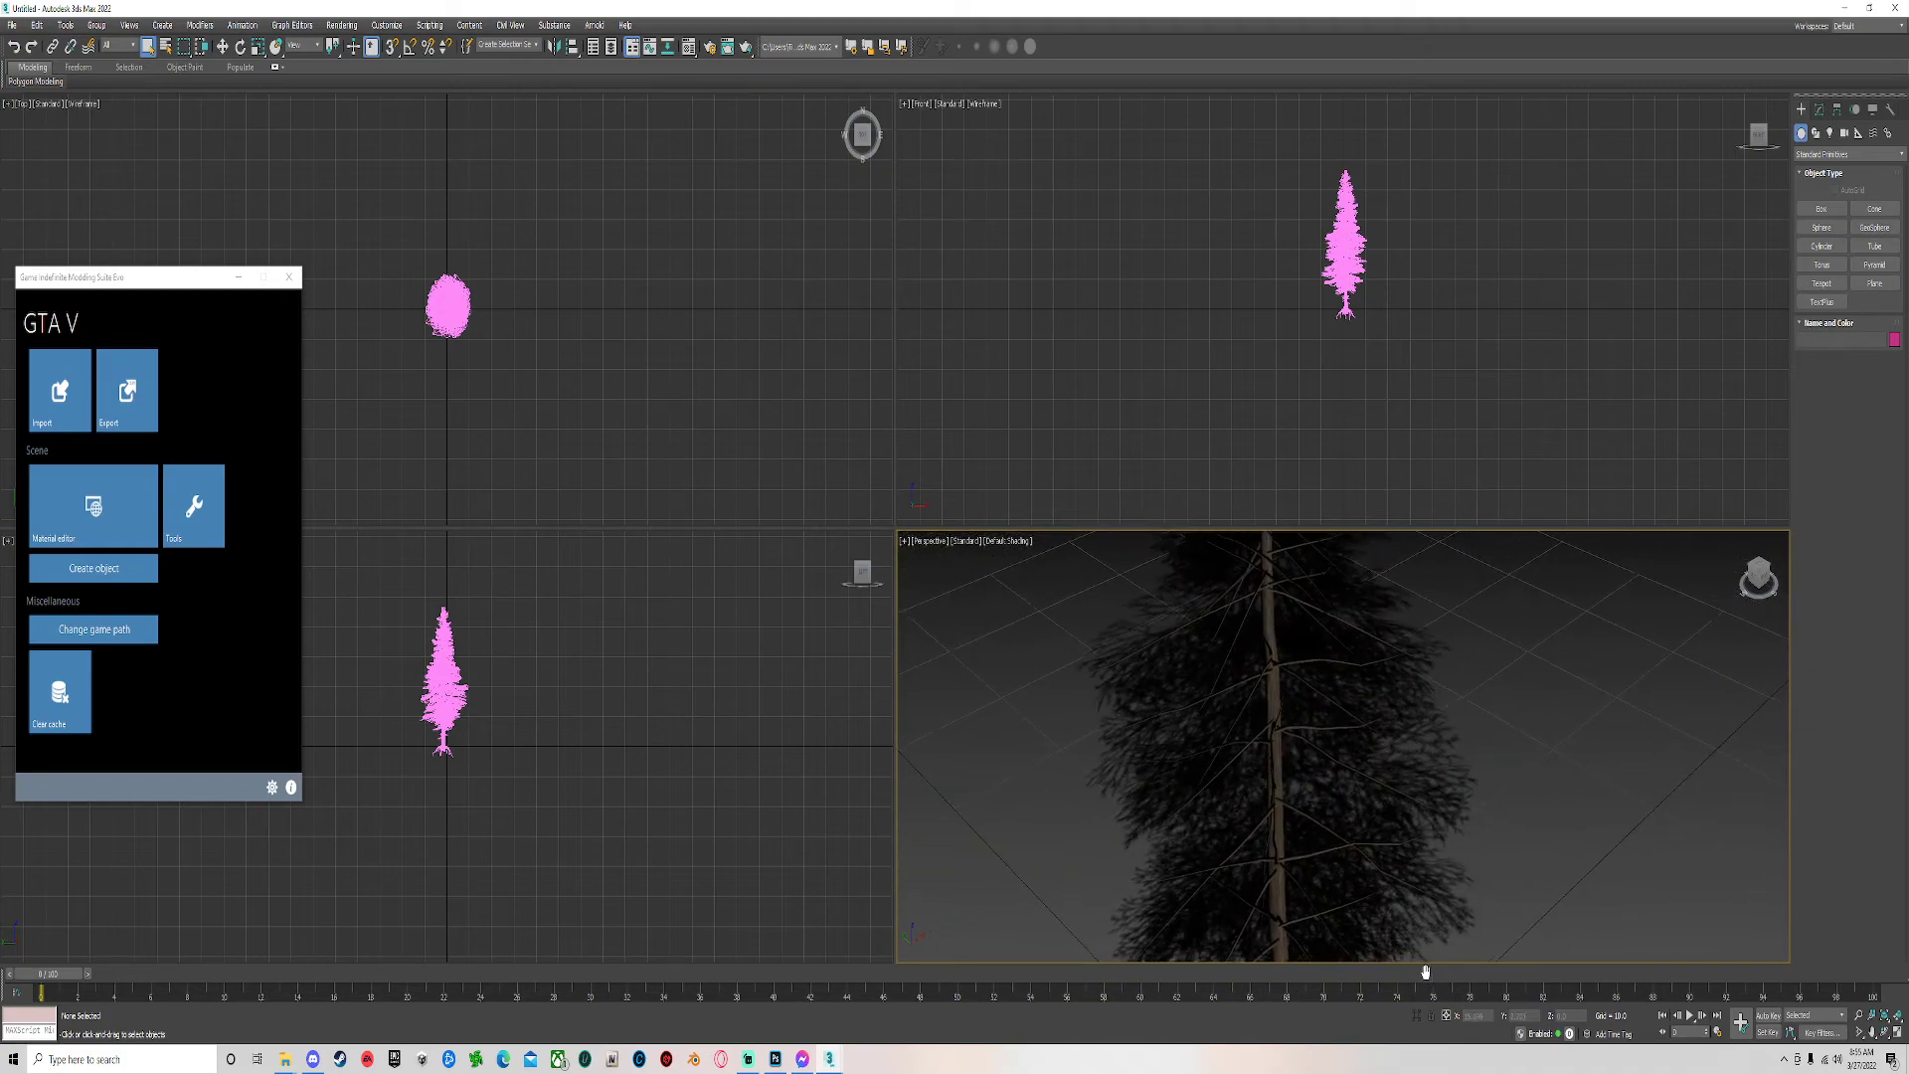
pyautogui.keyDown('alt'); pyautogui.moveTo(1410, 912); pyautogui.dragTo(1262, 823, button='middle'); pyautogui.keyUp('alt')
pyautogui.scroll(-3, 1397, 808)
pyautogui.keyDown('alt'); pyautogui.moveTo(1616, 853); pyautogui.dragTo(1556, 786, button='middle'); pyautogui.keyUp('alt')
pyautogui.scroll(-3, 1277, 806)
pyautogui.scroll(2, 1602, 718)
pyautogui.scroll(-4, 1581, 756)
pyautogui.scroll(5, 1556, 788)
pyautogui.scroll(-4, 1441, 809)
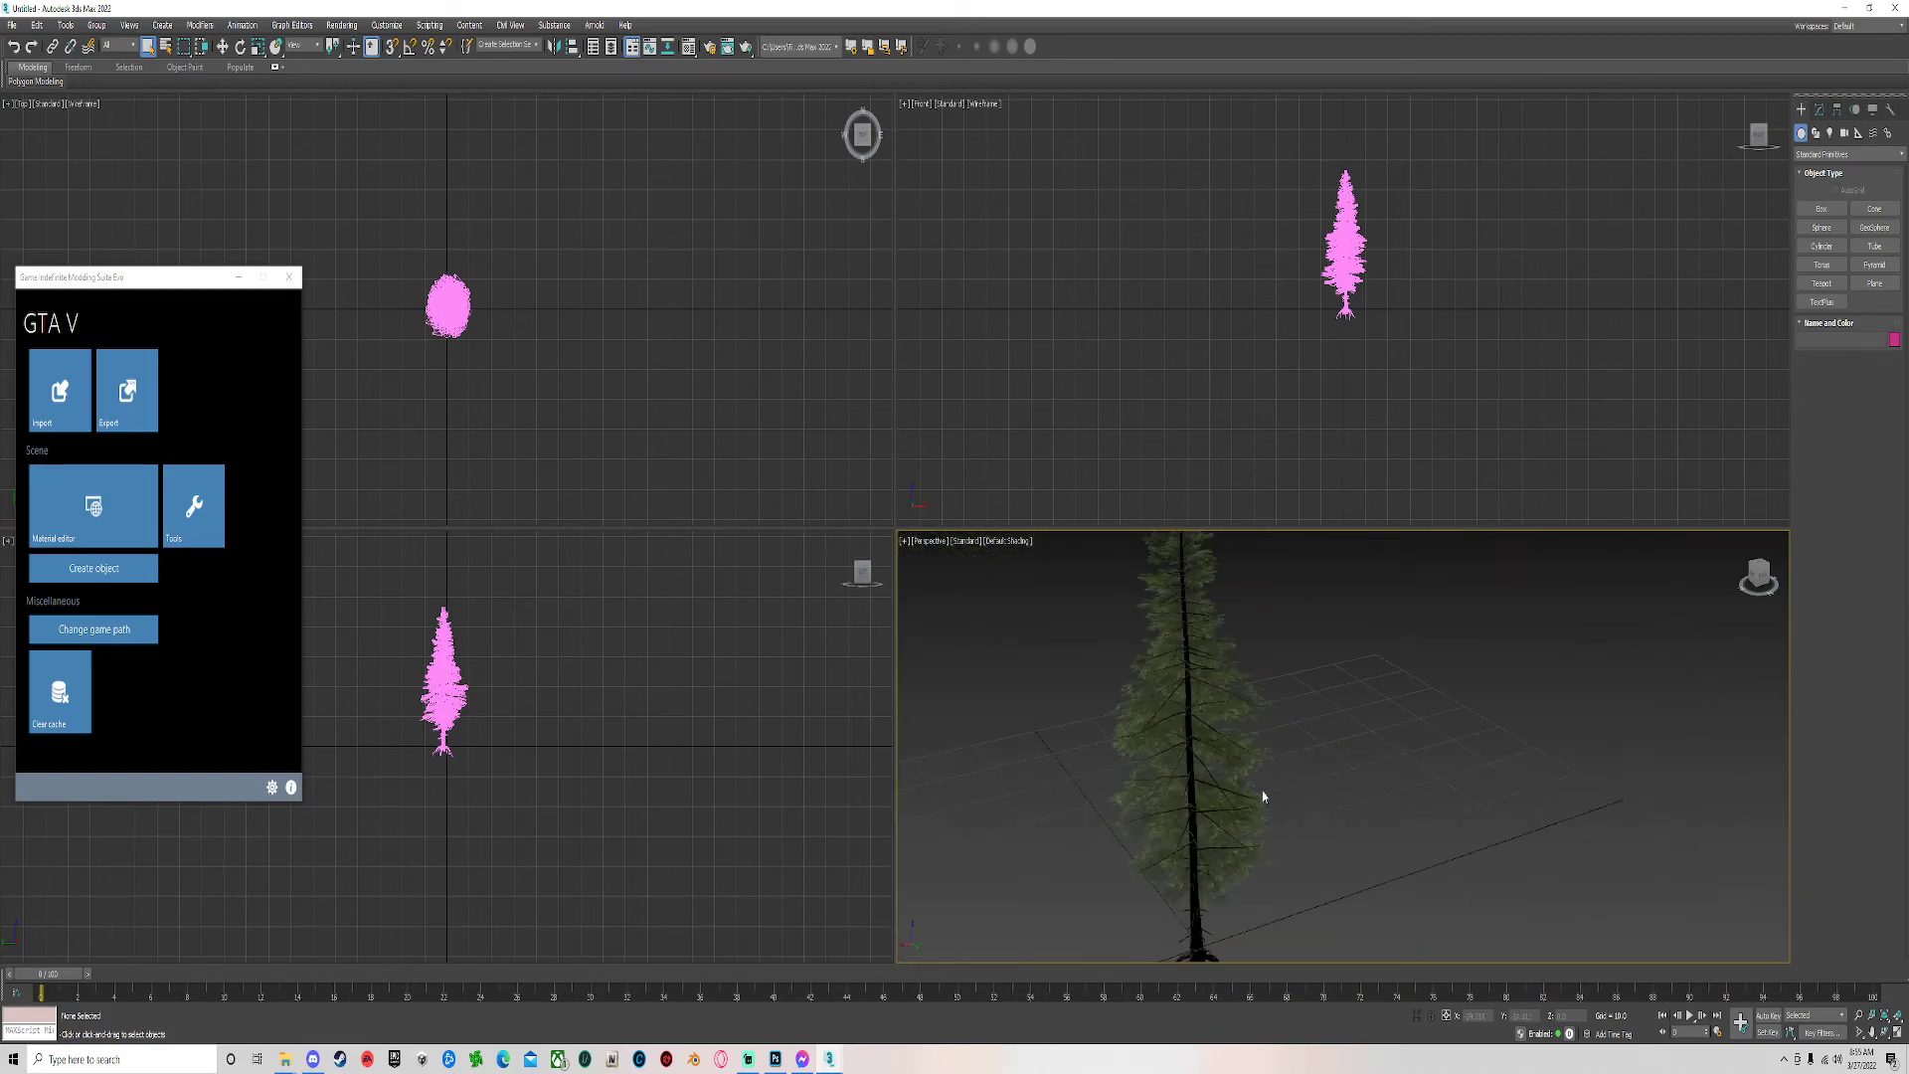
pyautogui.scroll(5, 1333, 716)
pyautogui.scroll(-5, 1340, 746)
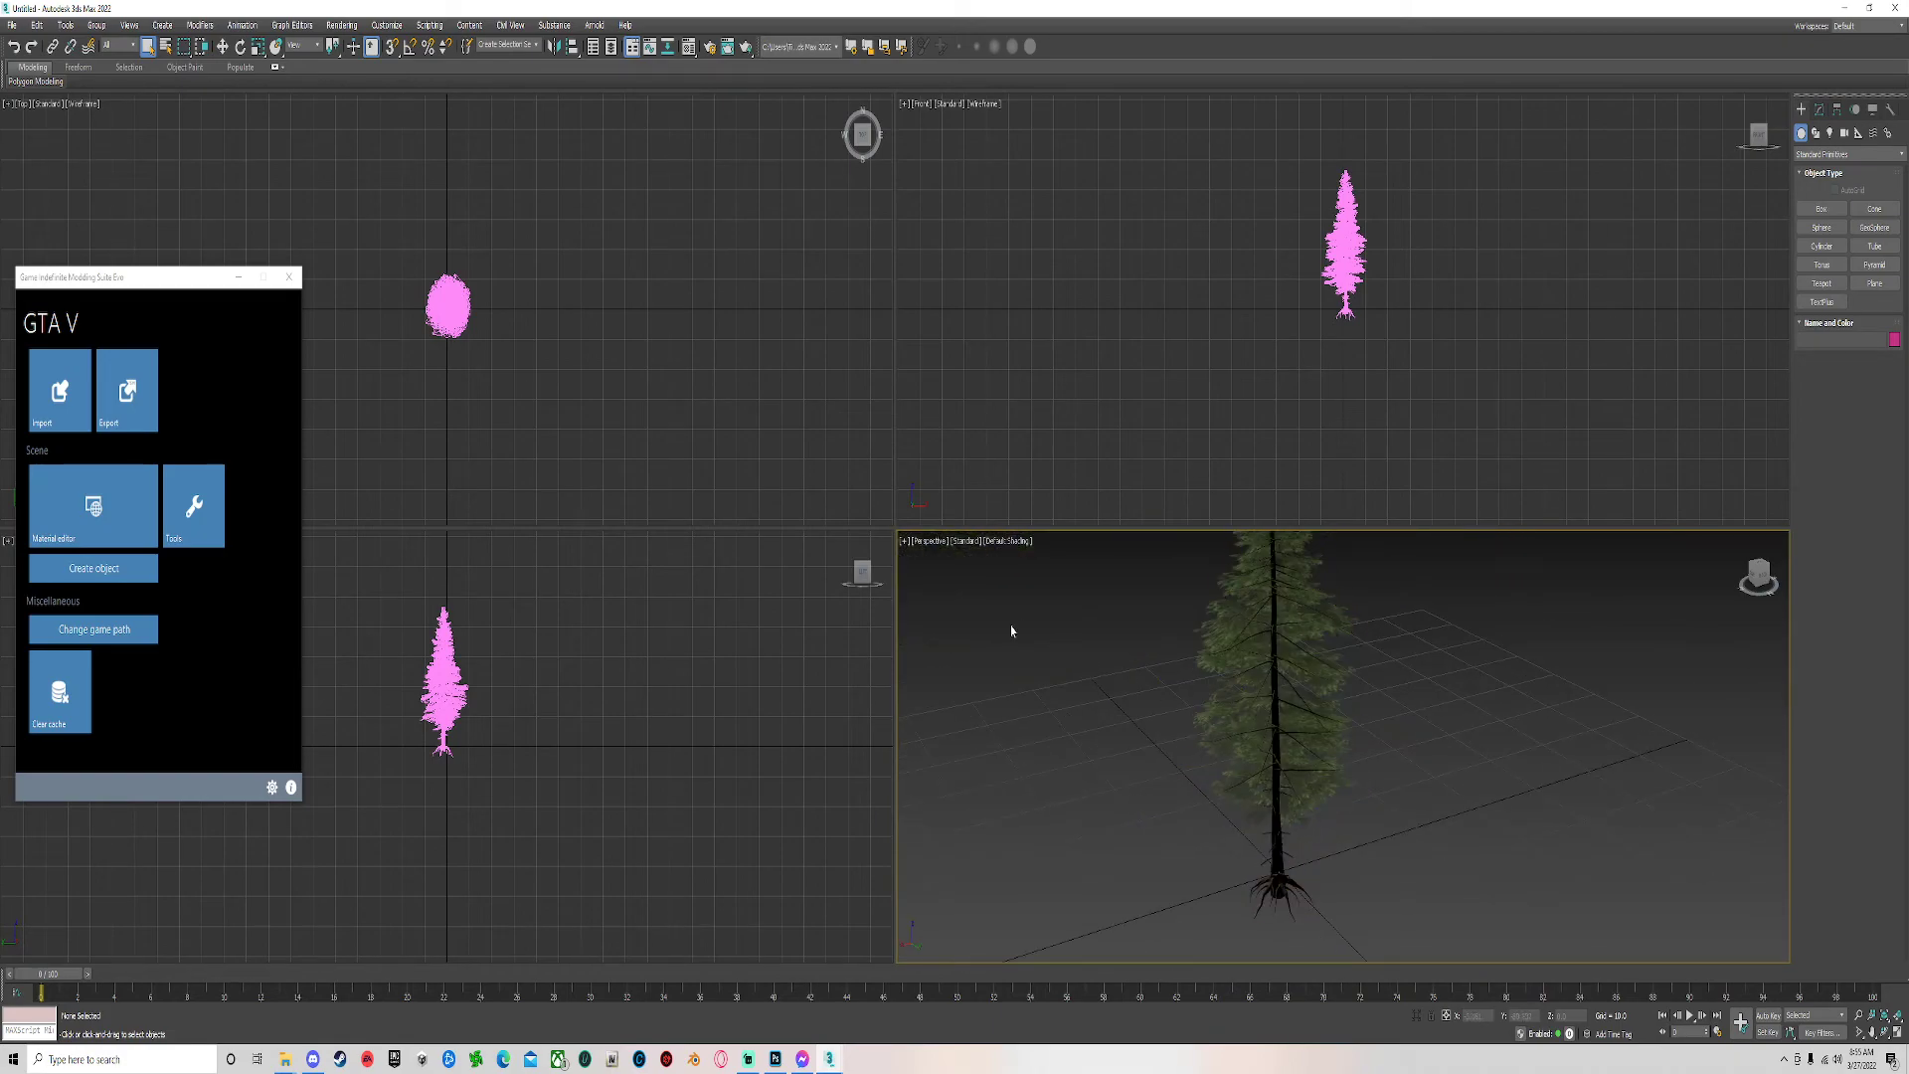
# Turn on the polygon and vertex statistics display in the Perspective viewport.
pyautogui.click(904, 541)
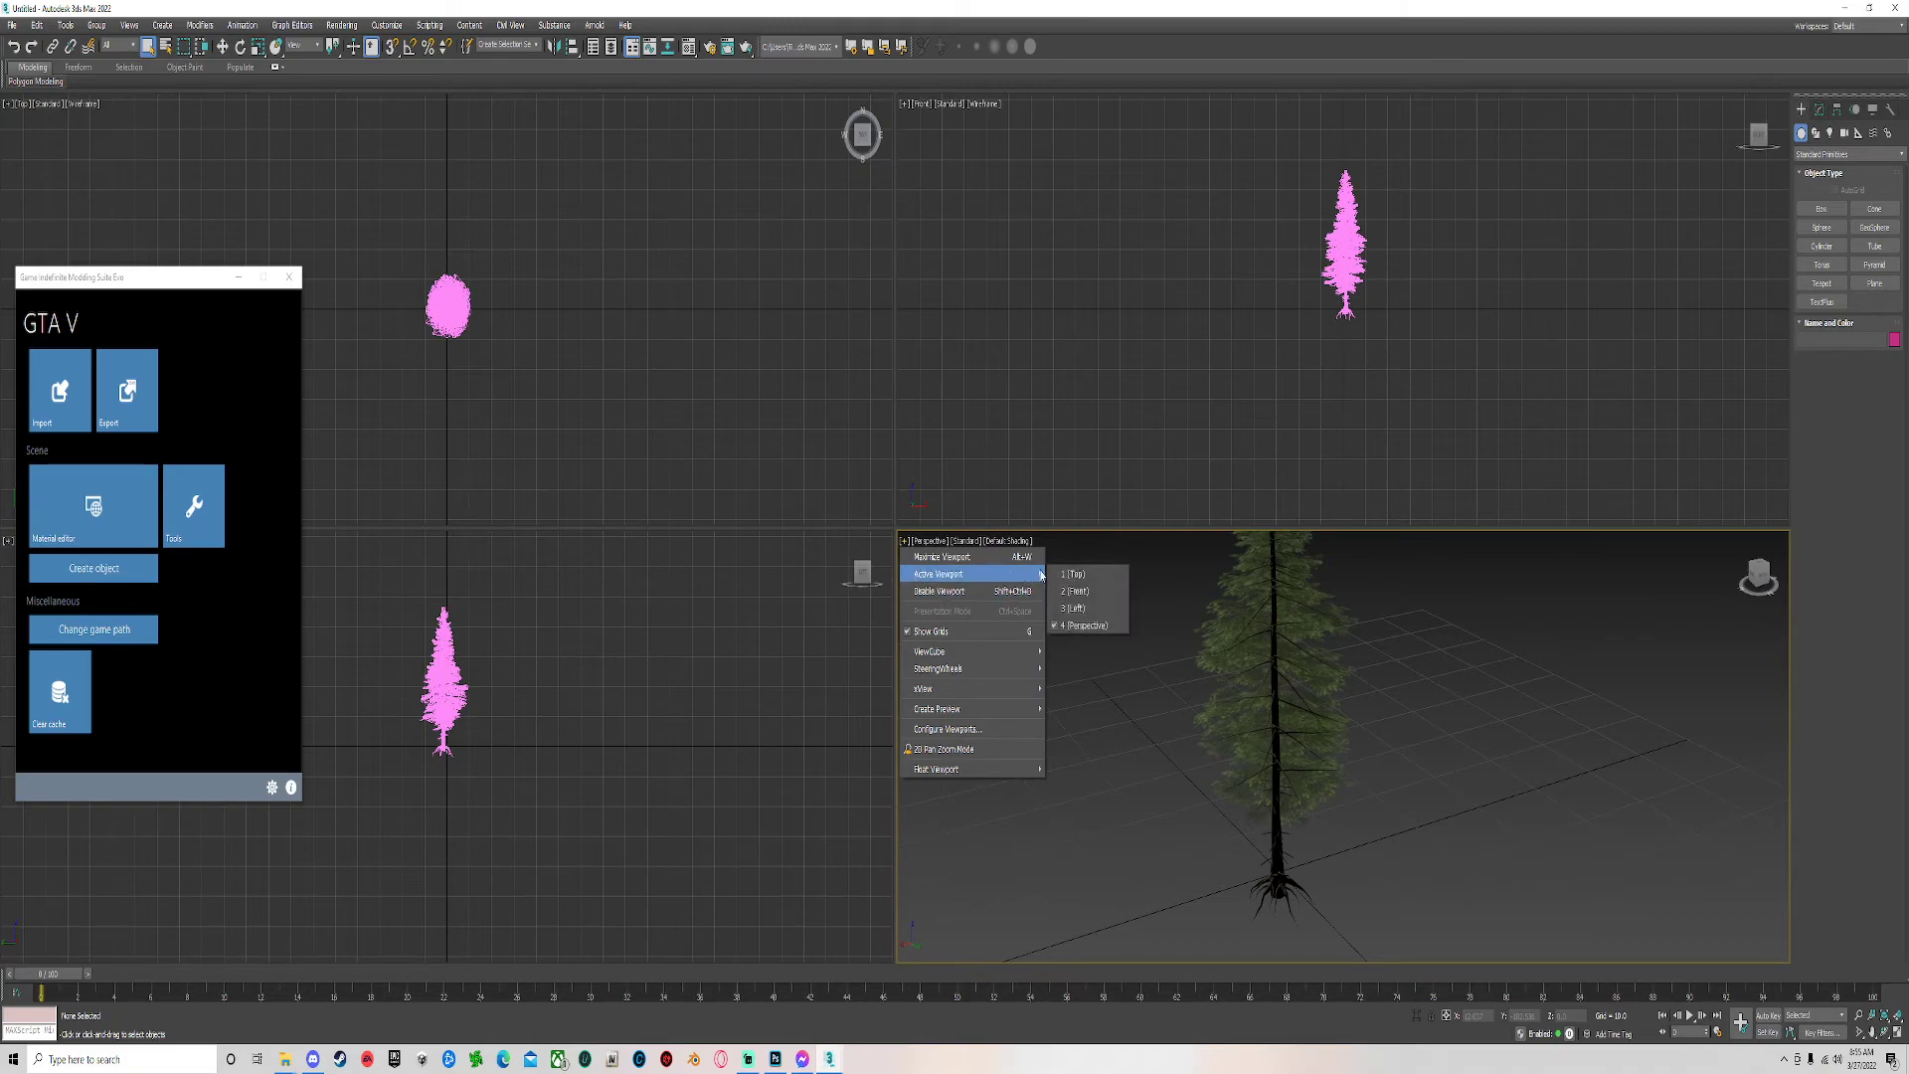
pyautogui.moveTo(921, 668)
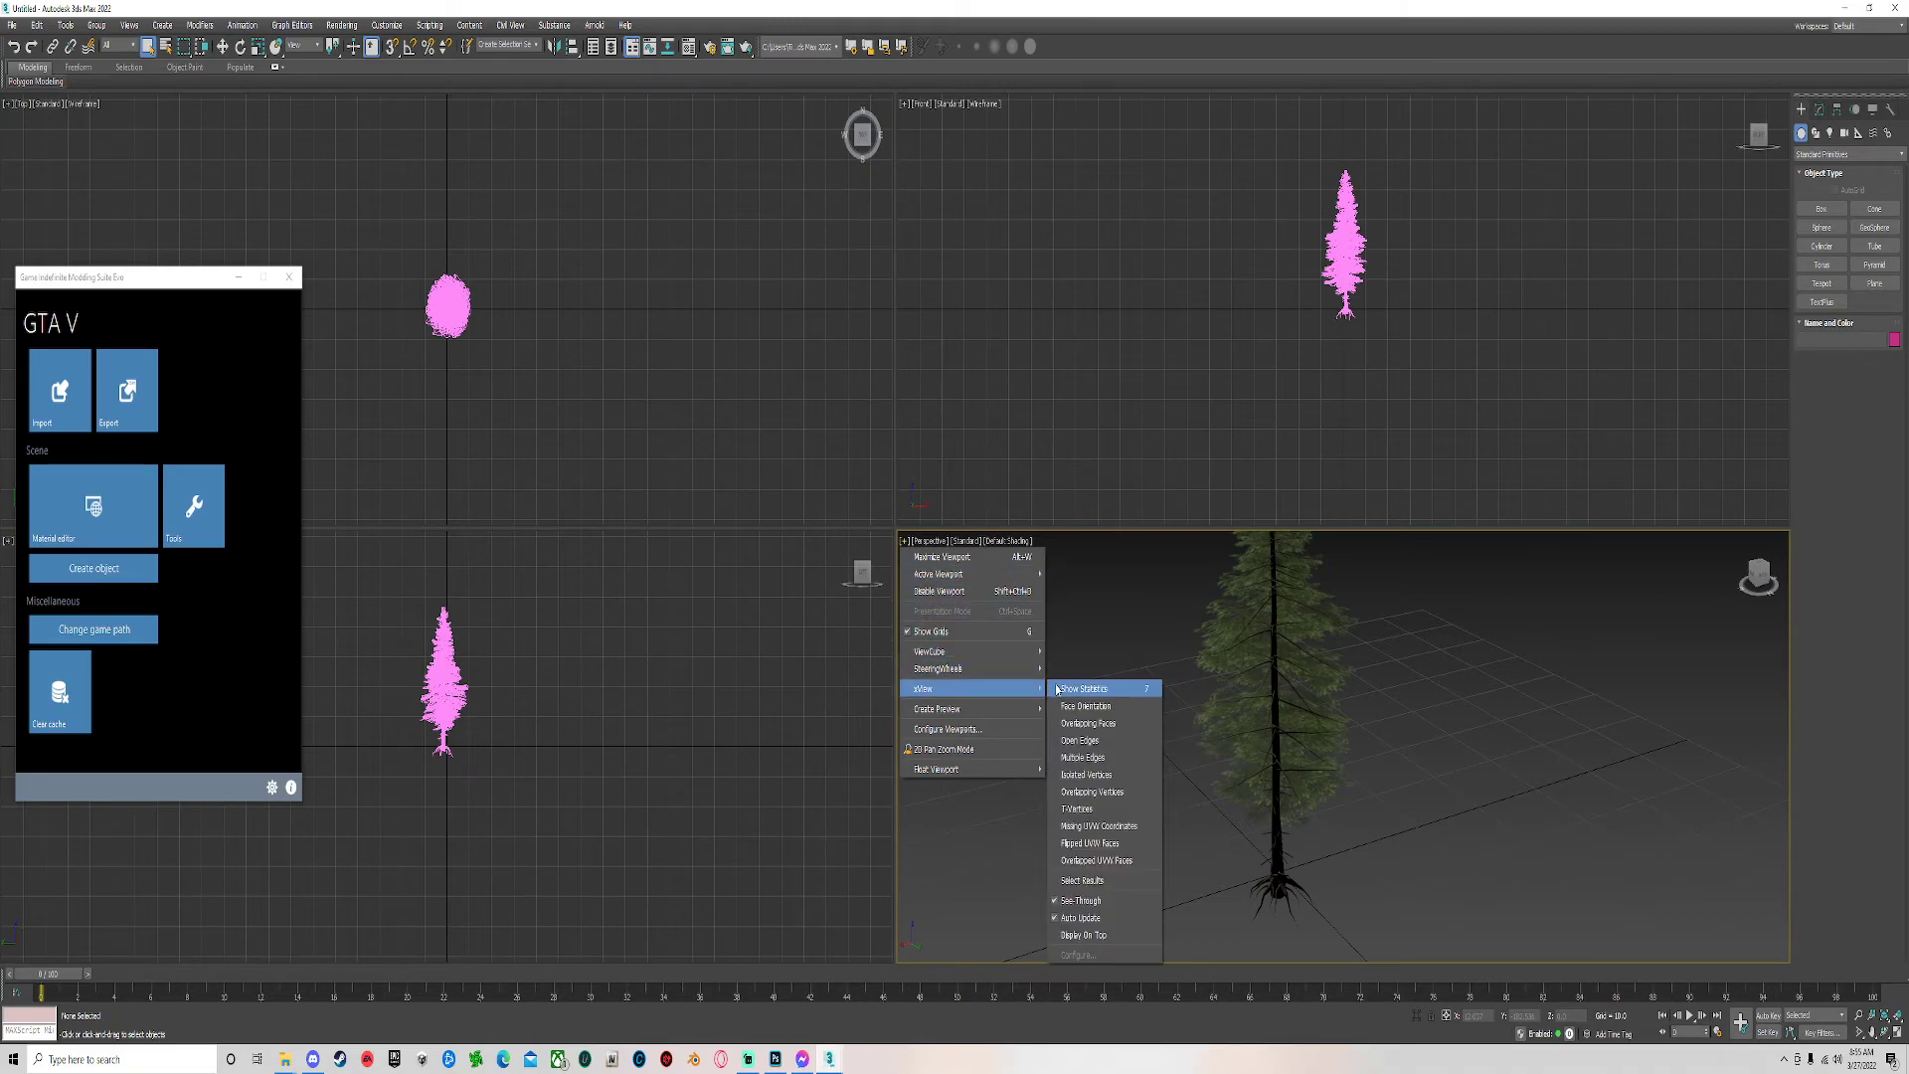
pyautogui.click(1093, 688)
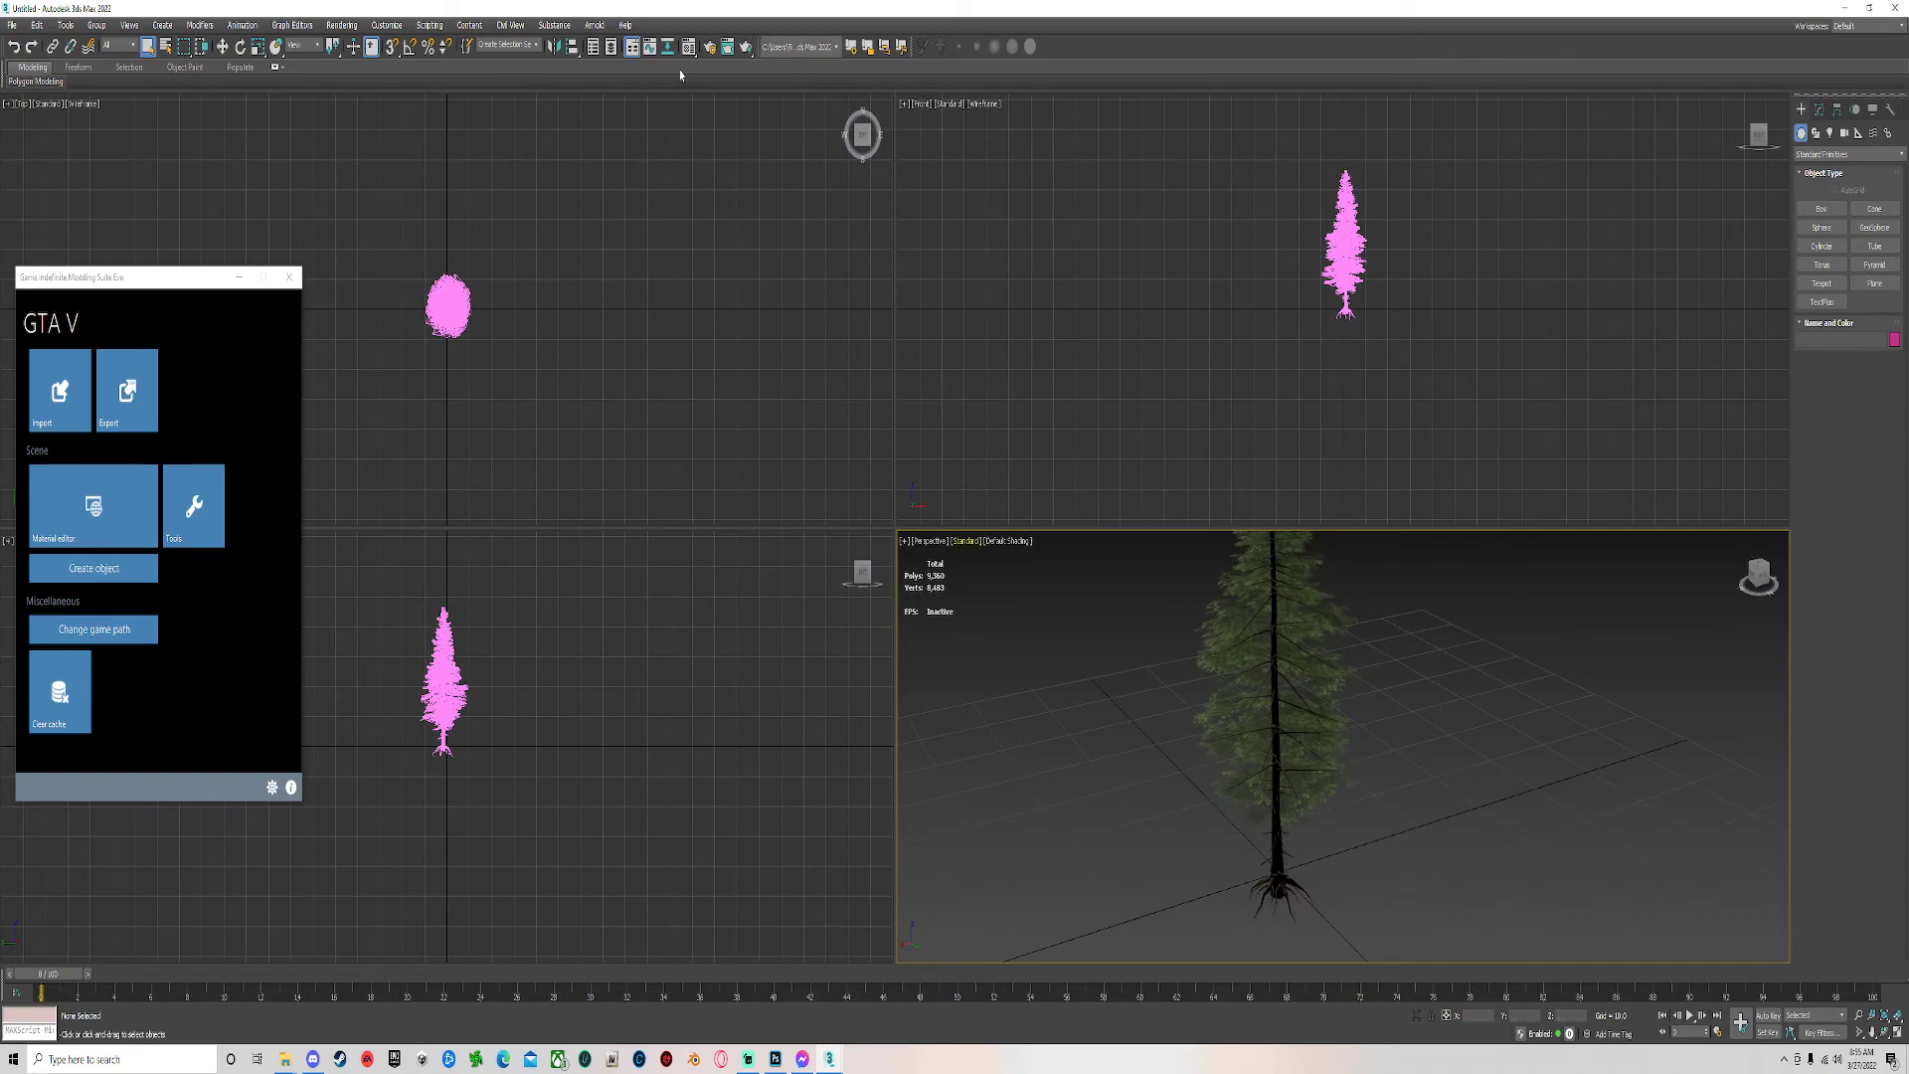
# Open the Scene Explorer sorted by hierarchy, expand ewr_fir_tree and select its ewr_fir_tree_high mesh.
pyautogui.click(593, 46)
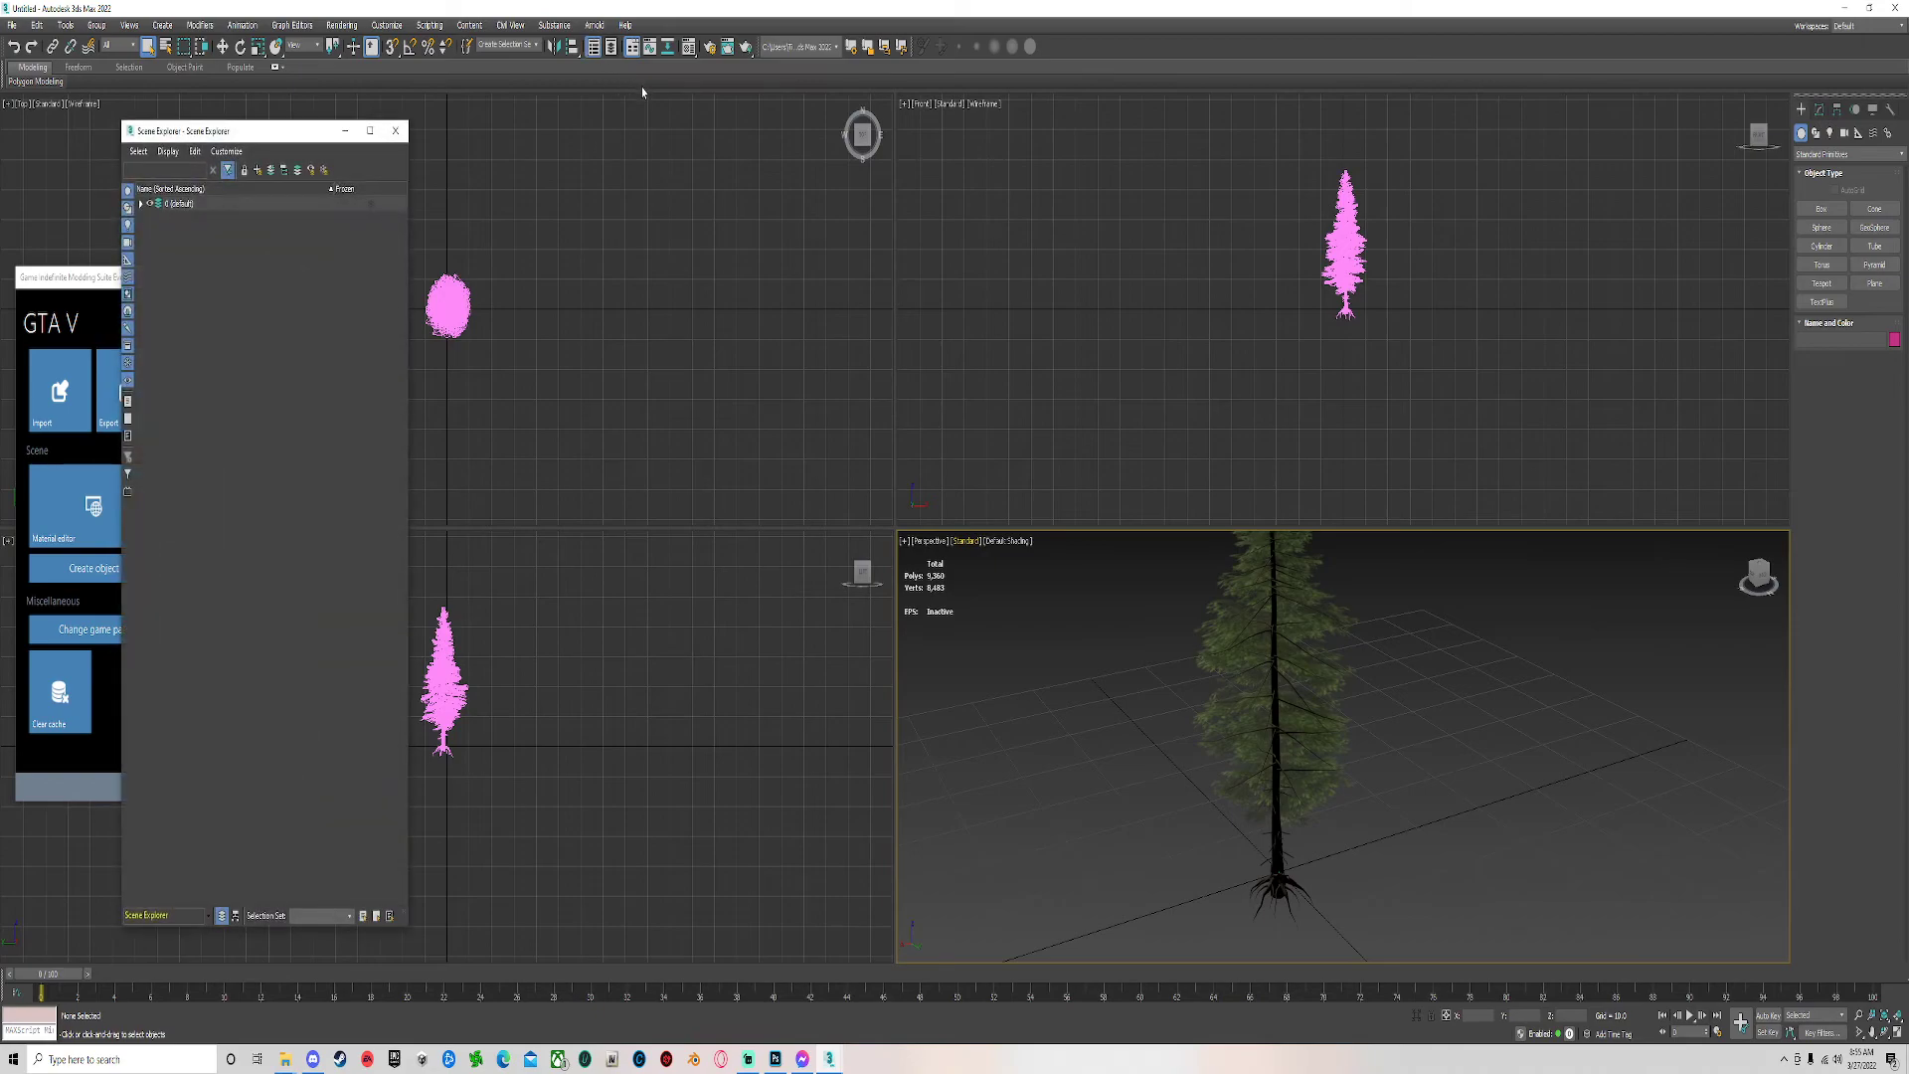
pyautogui.click(236, 915)
pyautogui.click(141, 203)
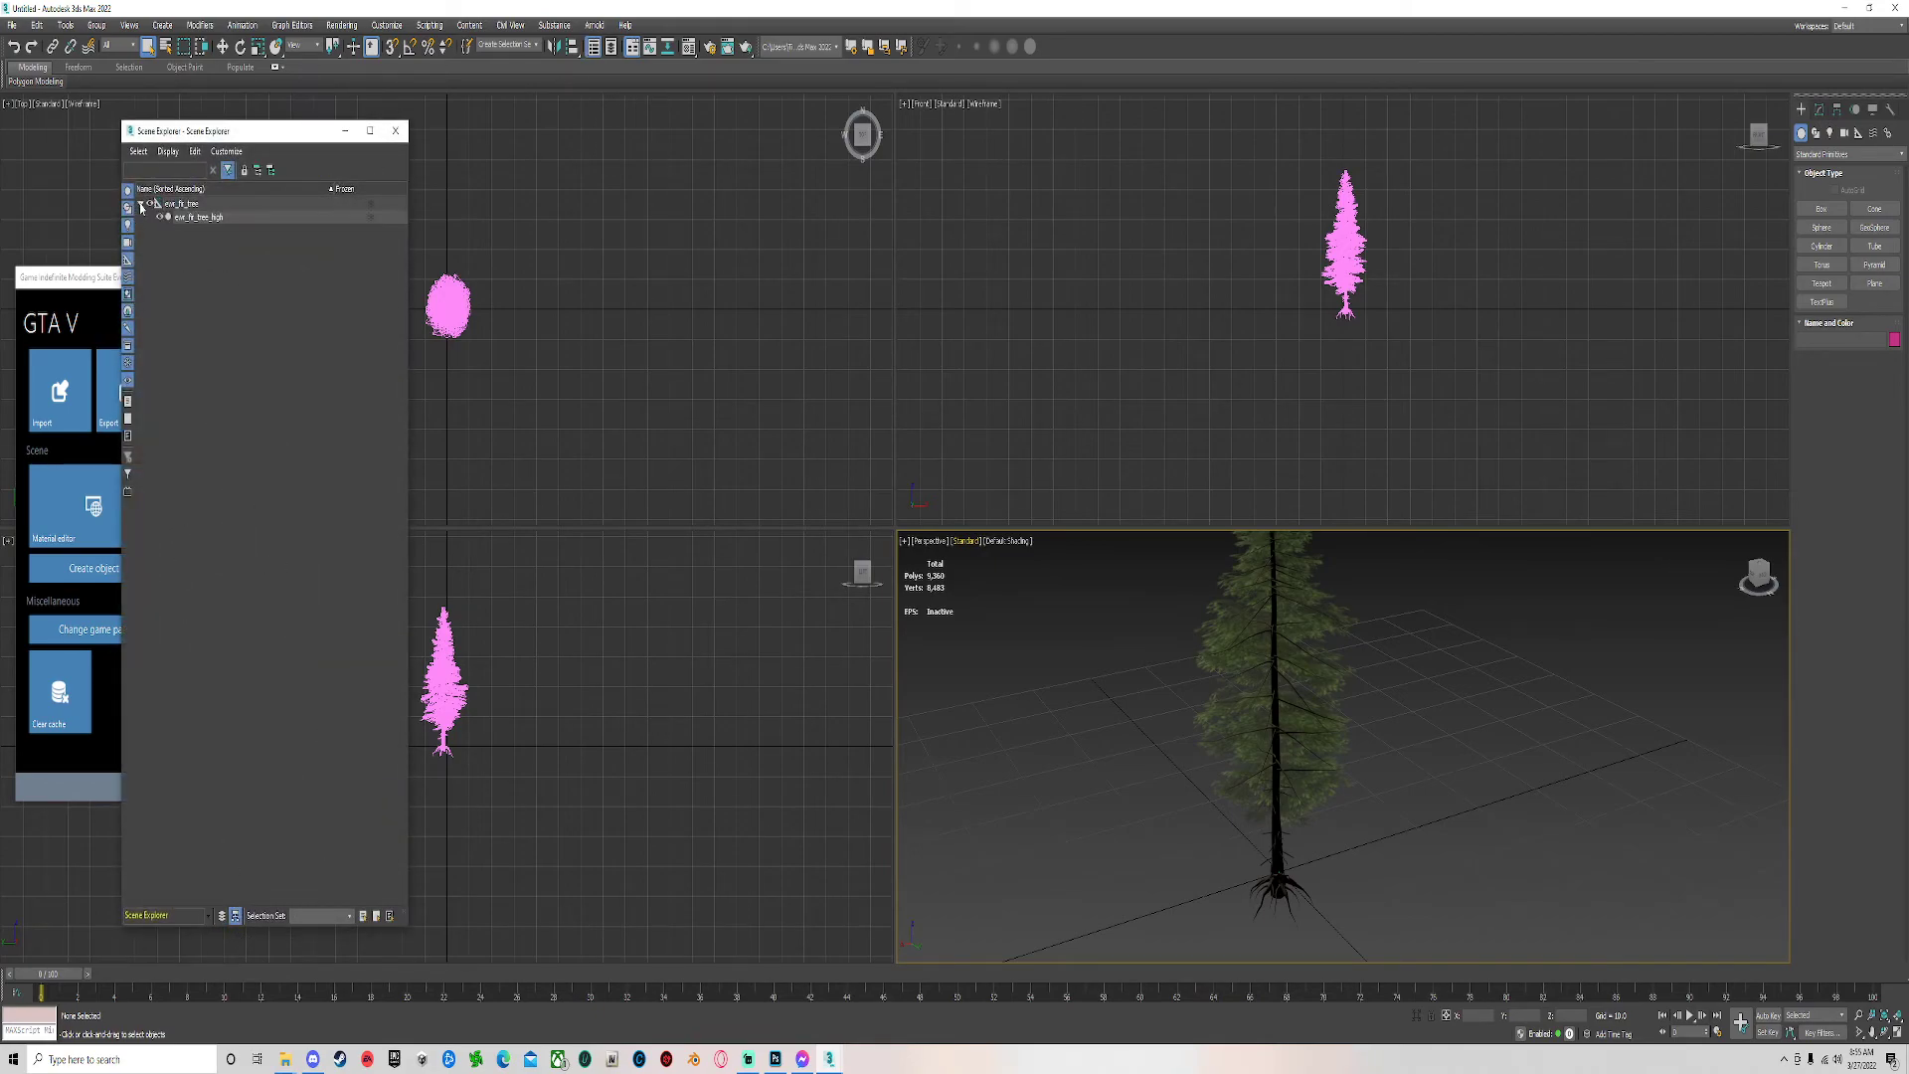
pyautogui.click(204, 218)
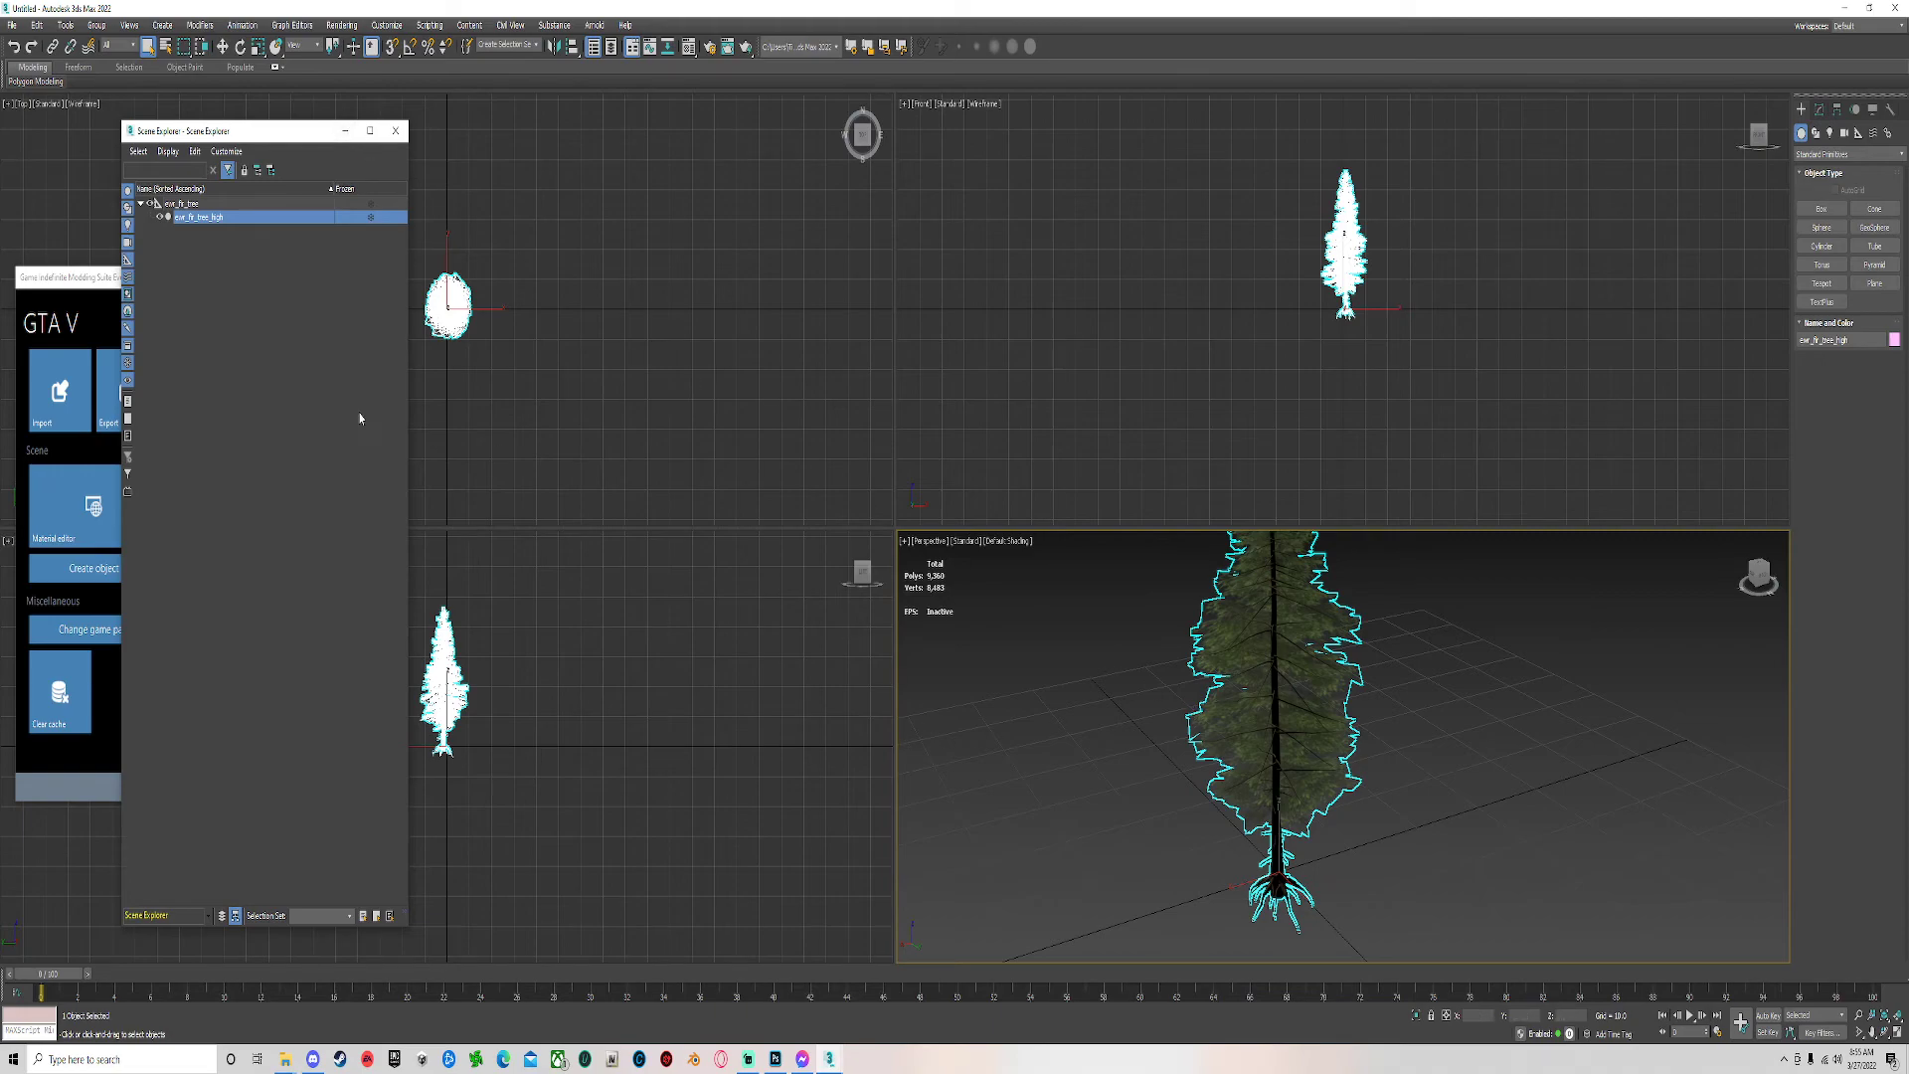
pyautogui.click(1206, 727)
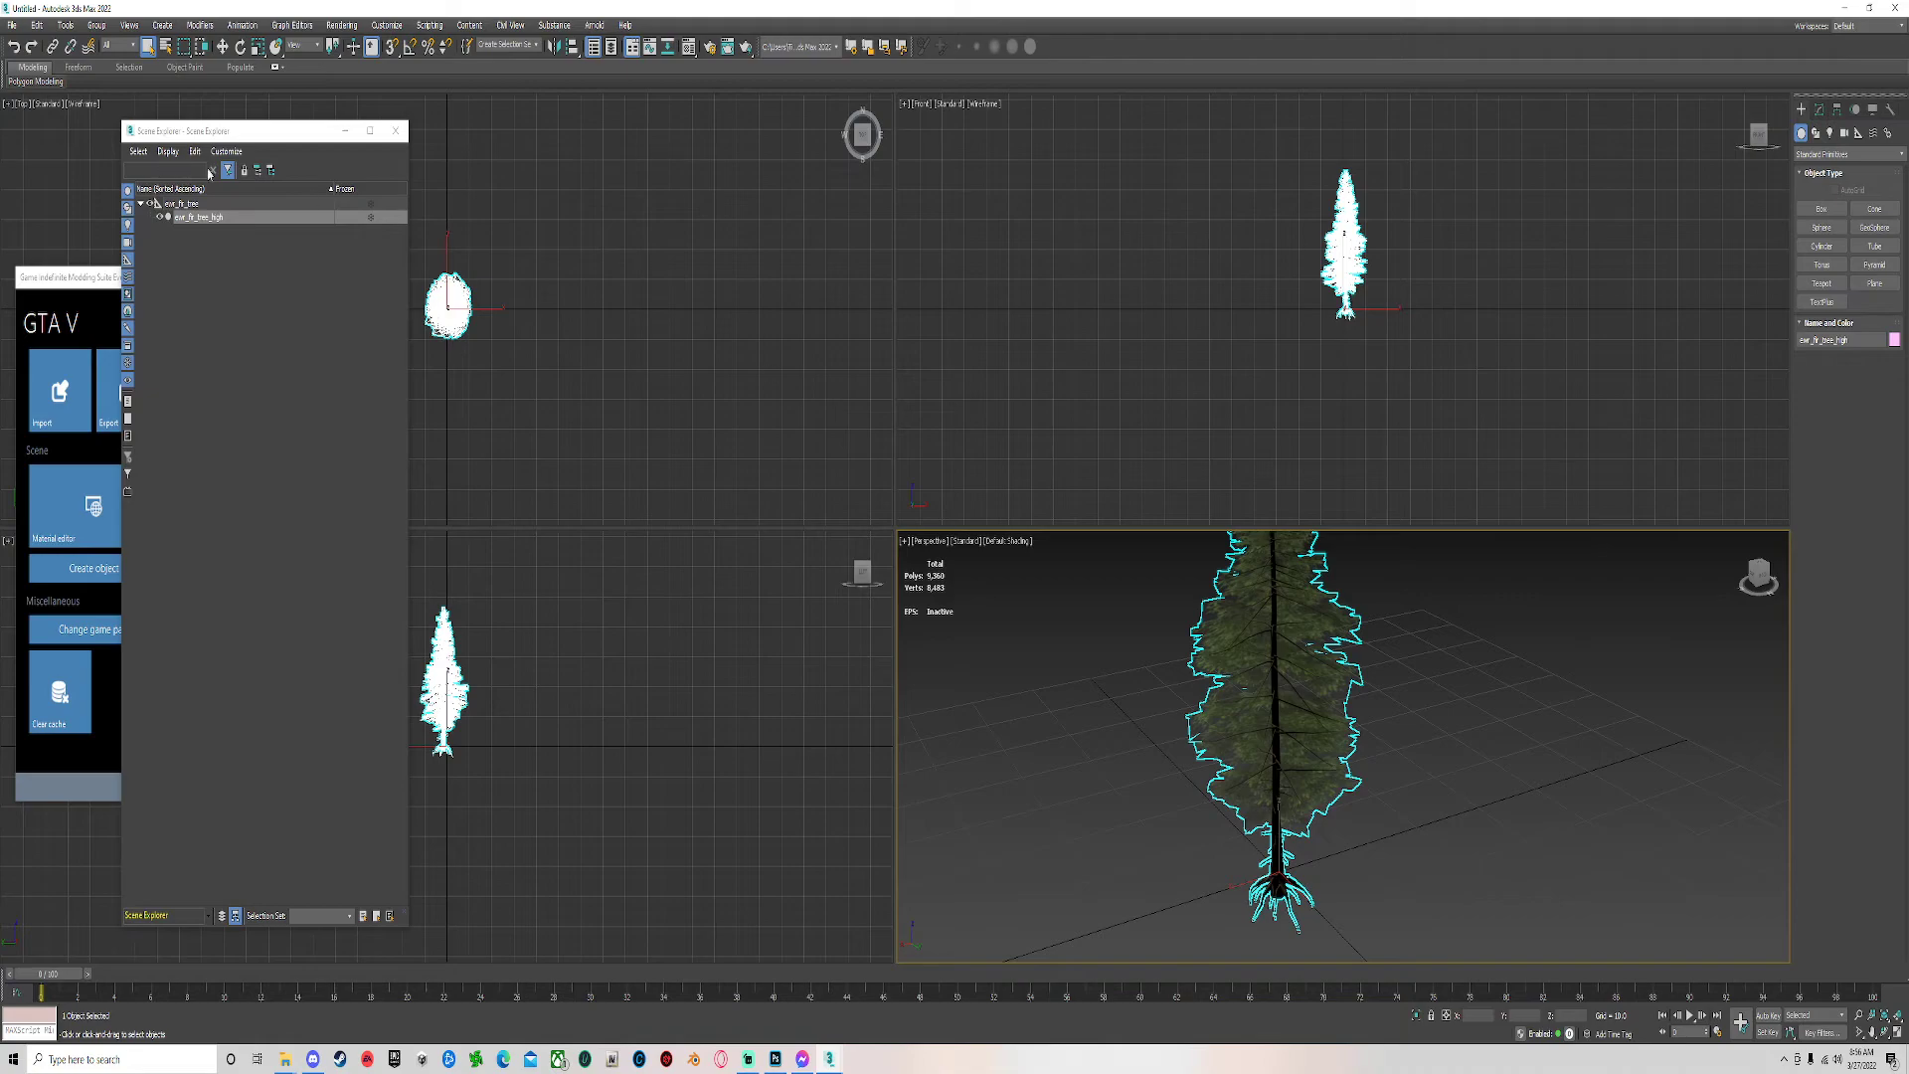
pyautogui.moveTo(235, 137); pyautogui.dragTo(621, 151)
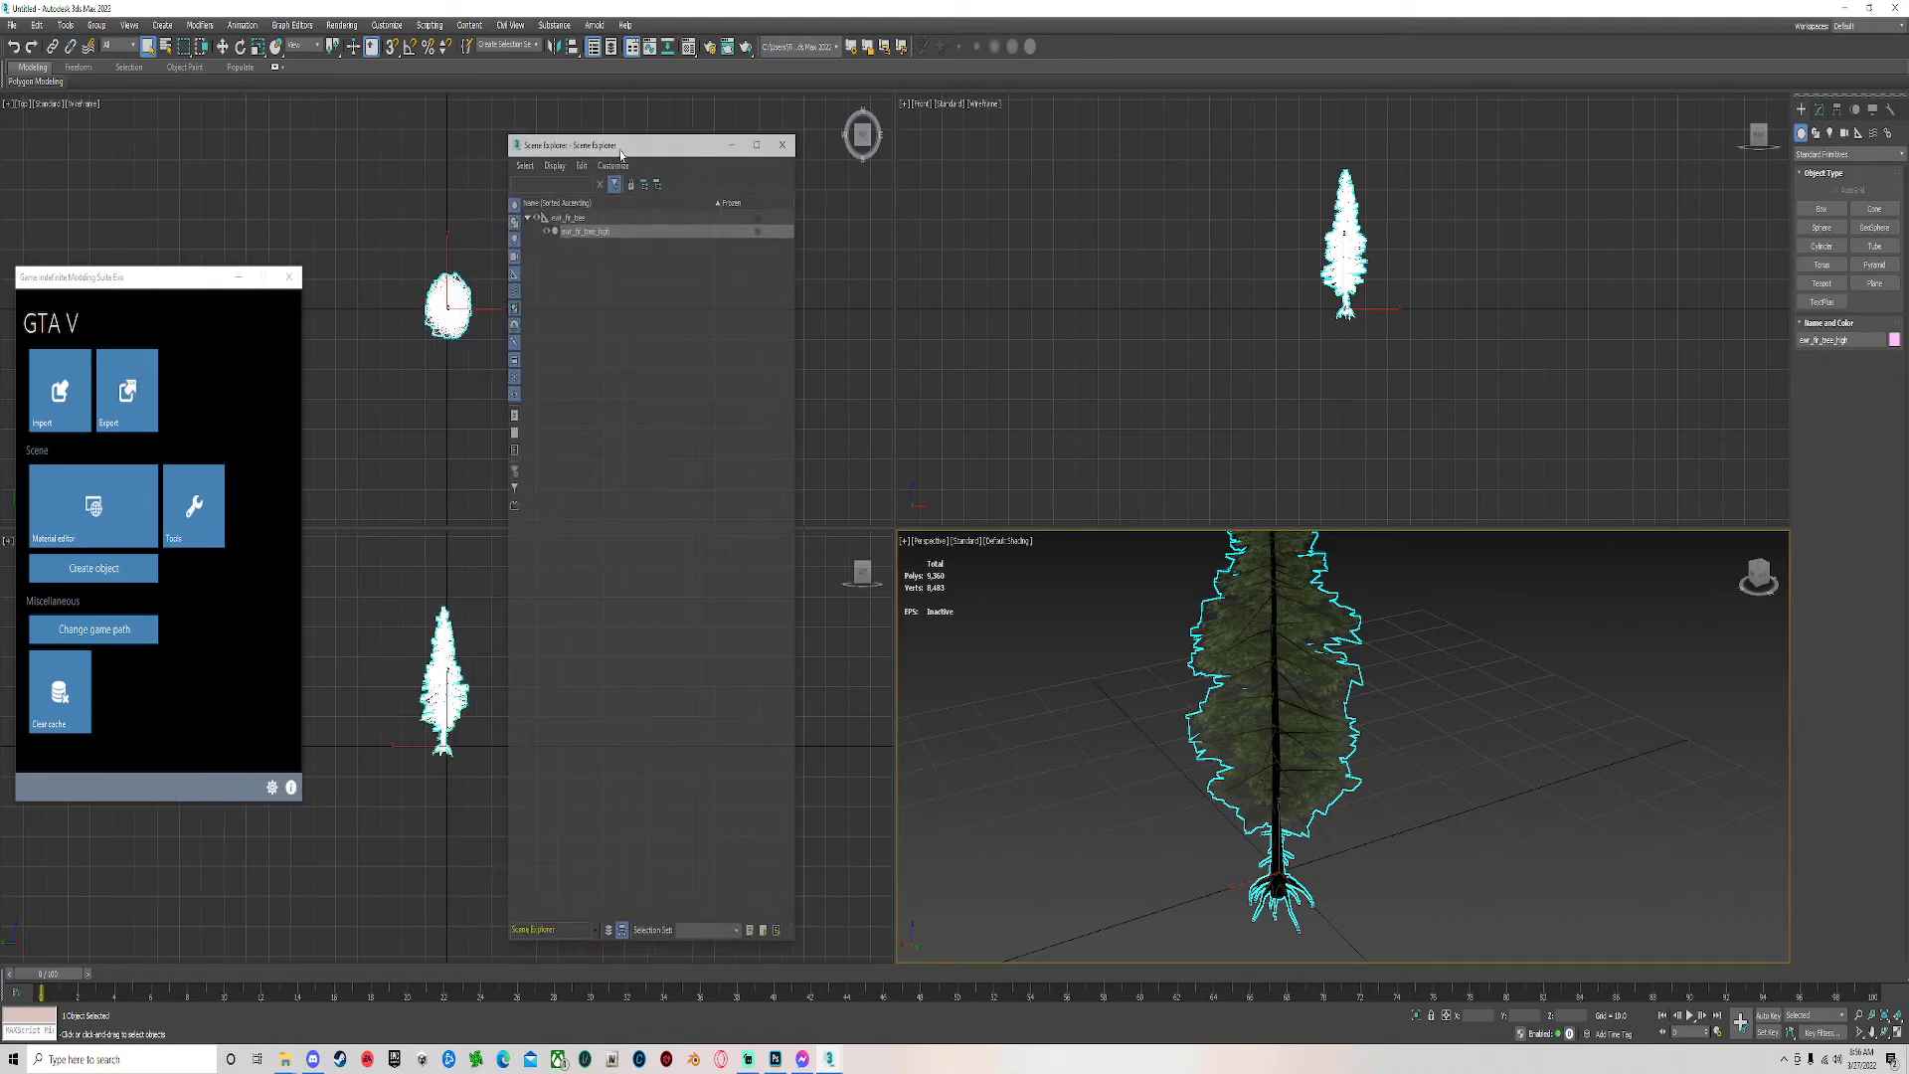
pyautogui.click(599, 260)
pyautogui.click(596, 231)
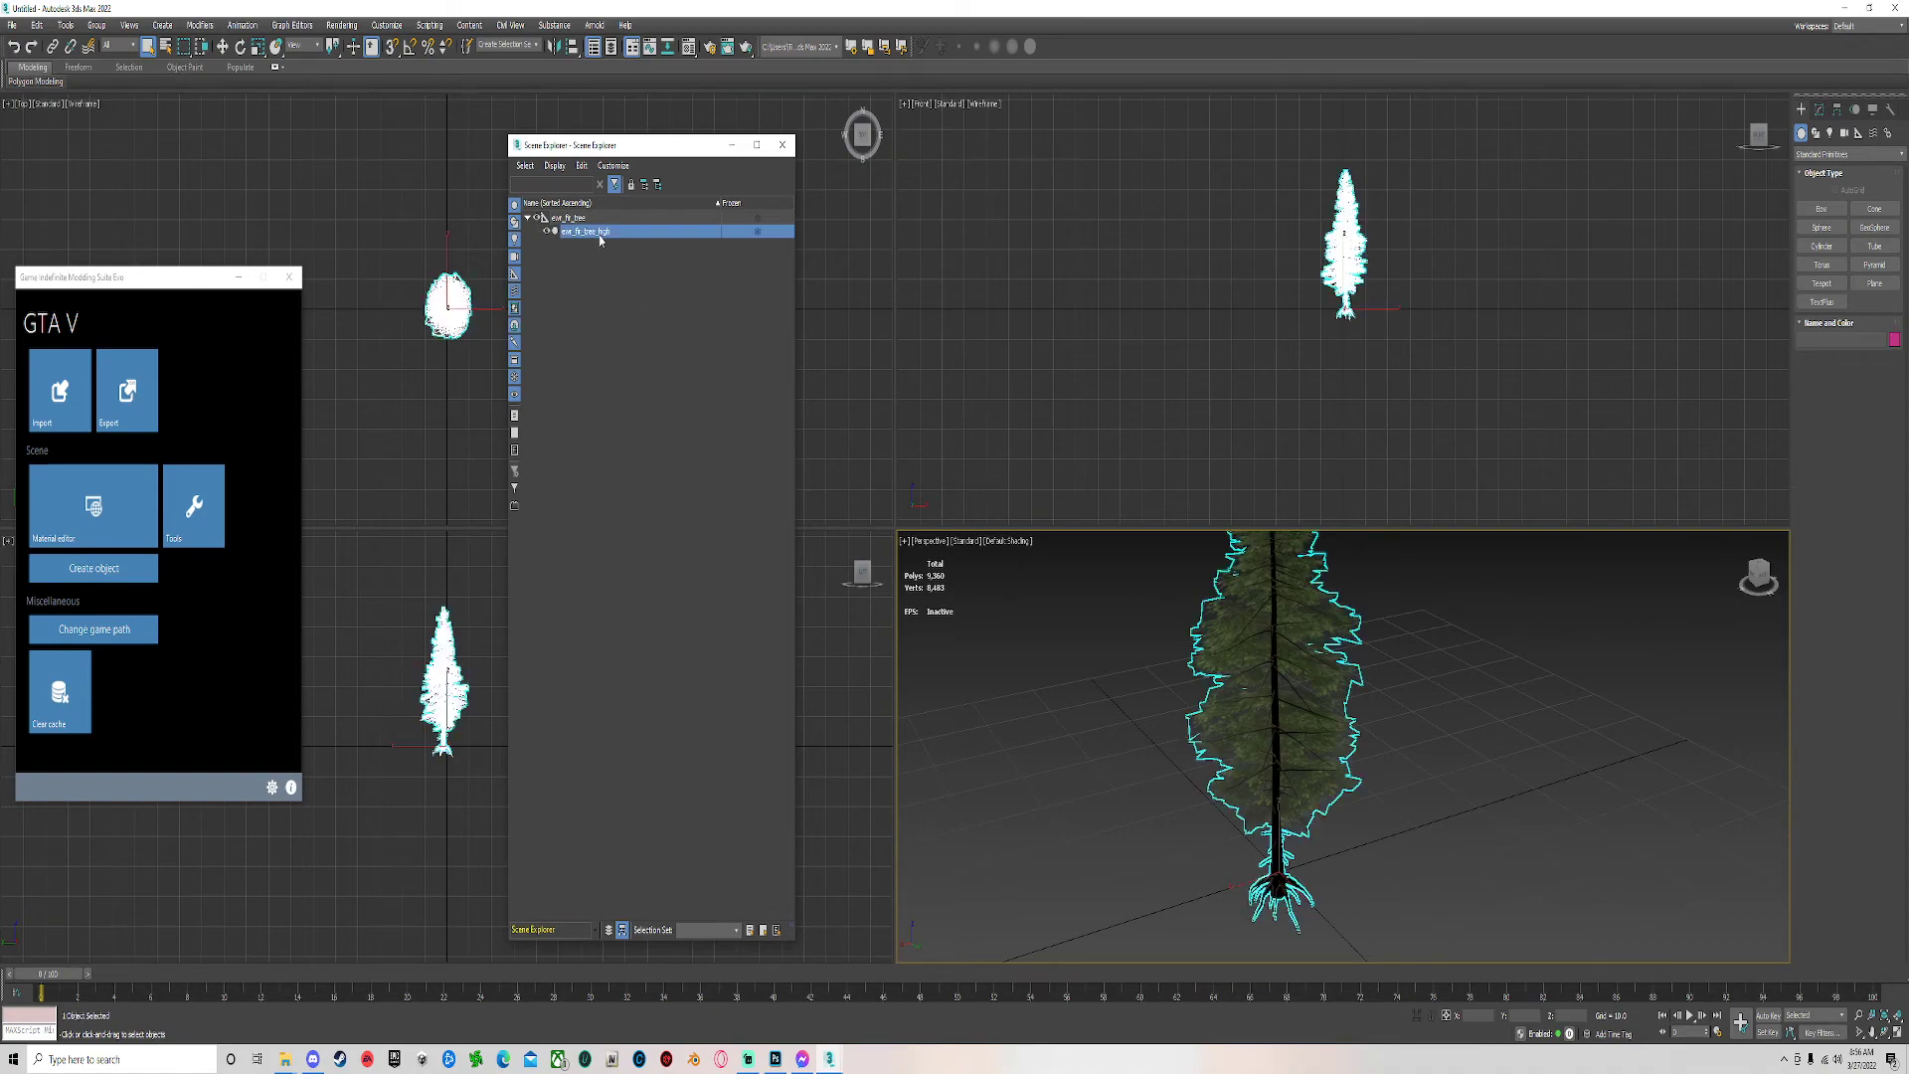
# Export the tree model to the Desktop as an Autodesk FBX file named ewr_fir_tree_l and dismiss the material warning.
pyautogui.click(11, 24)
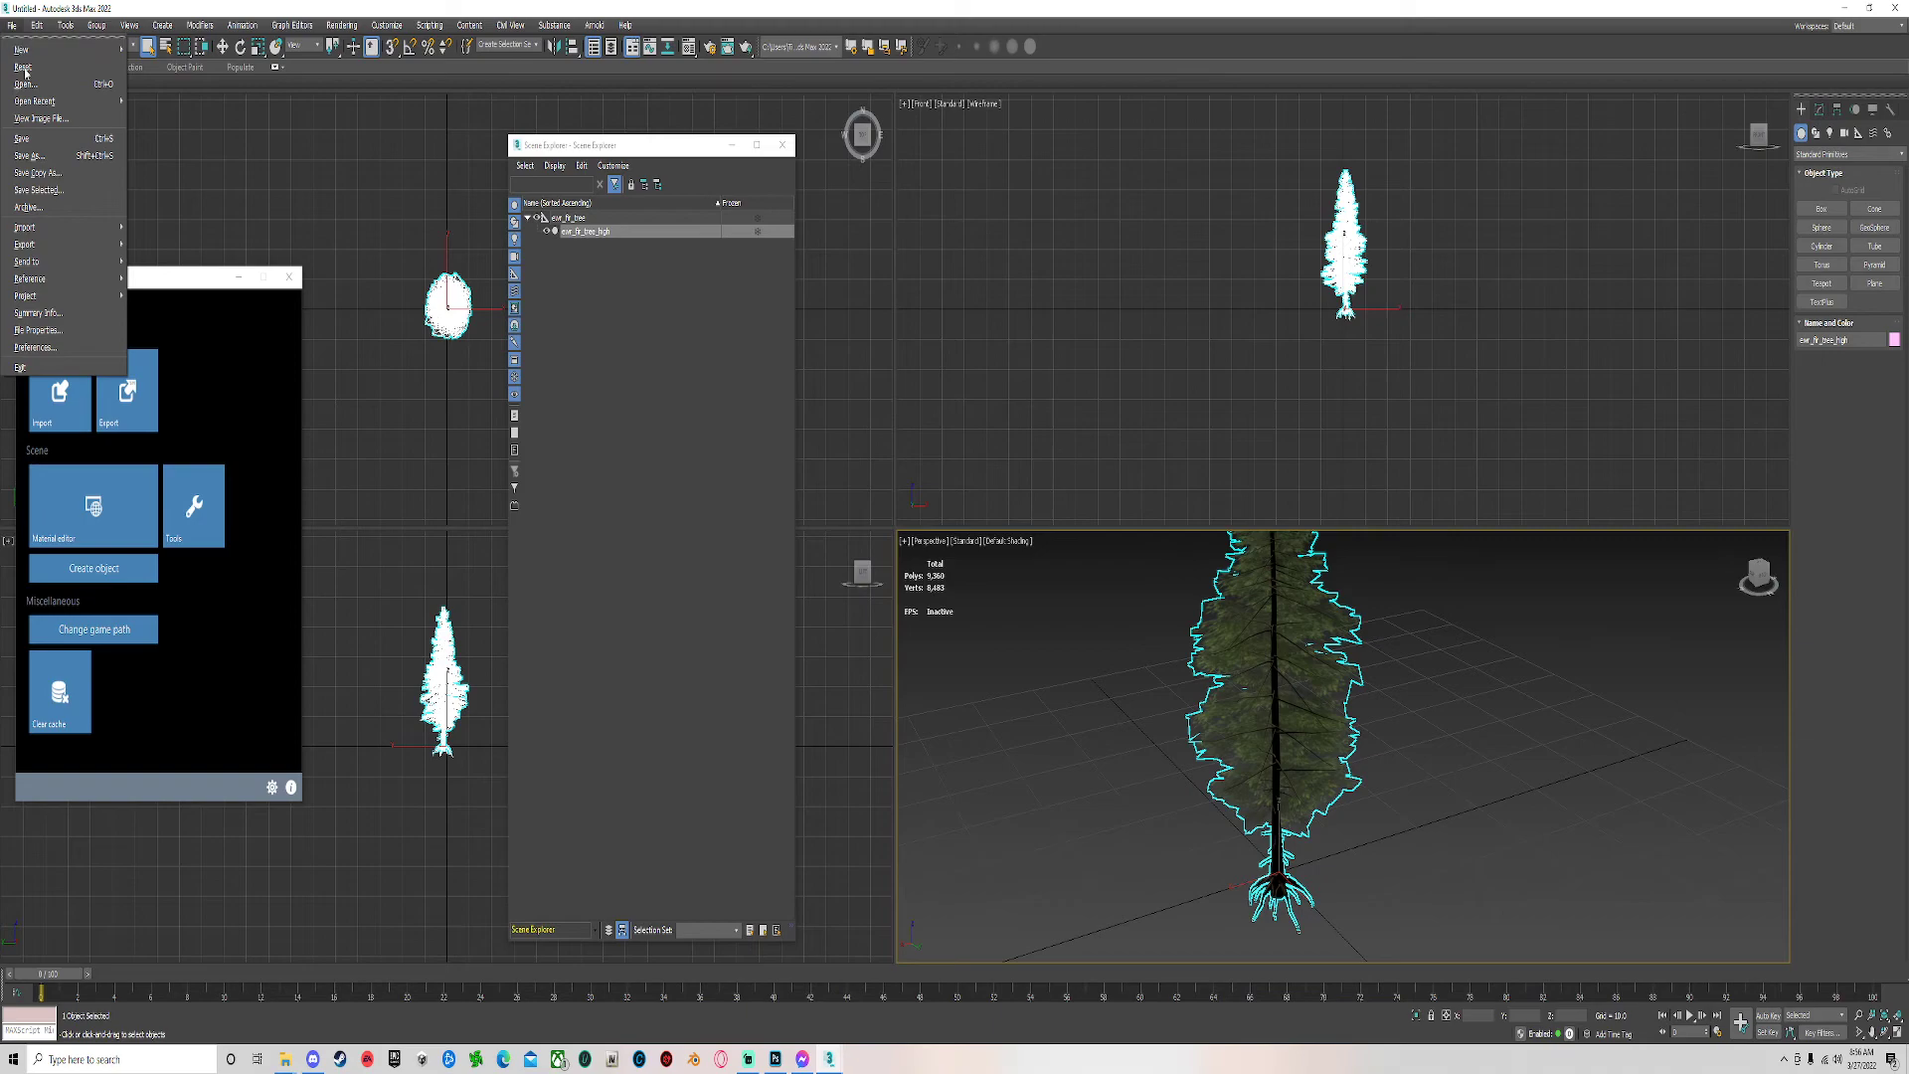
pyautogui.moveTo(25, 244)
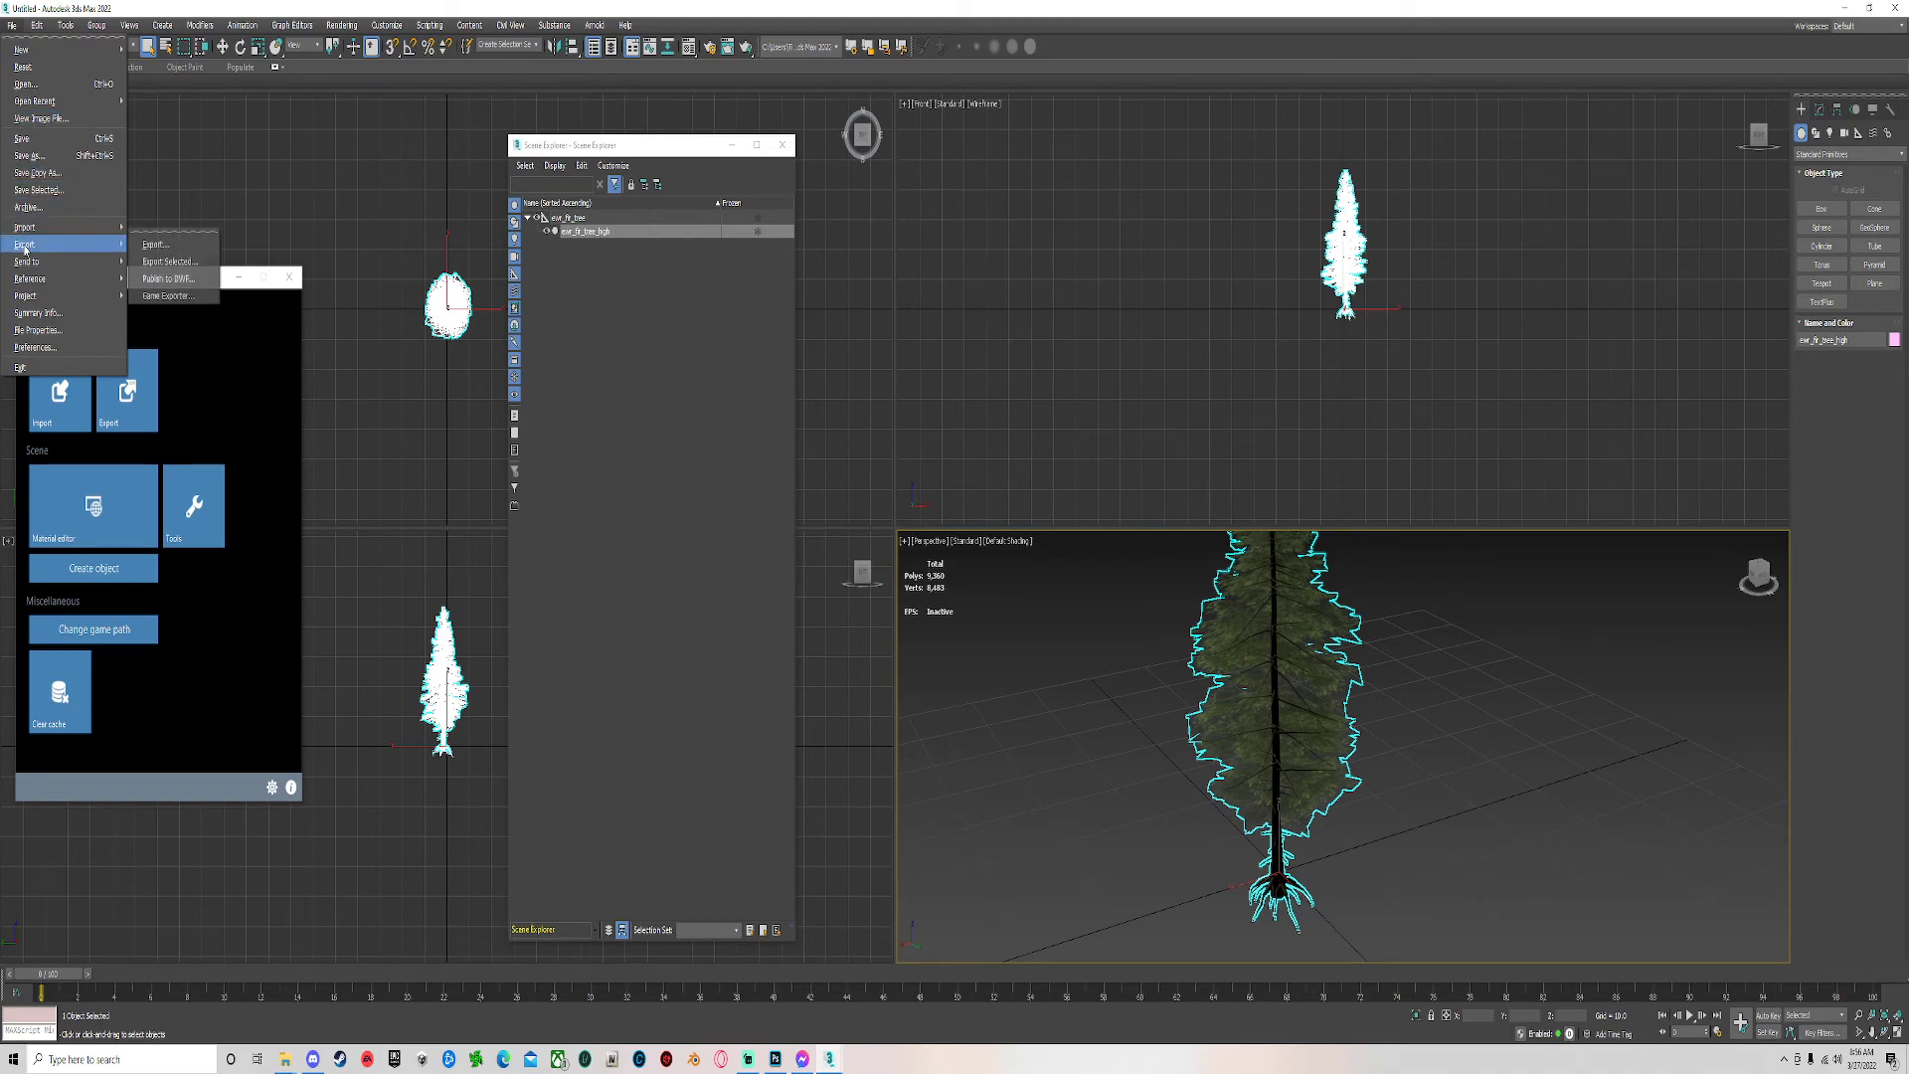
pyautogui.click(154, 244)
pyautogui.click(33, 162)
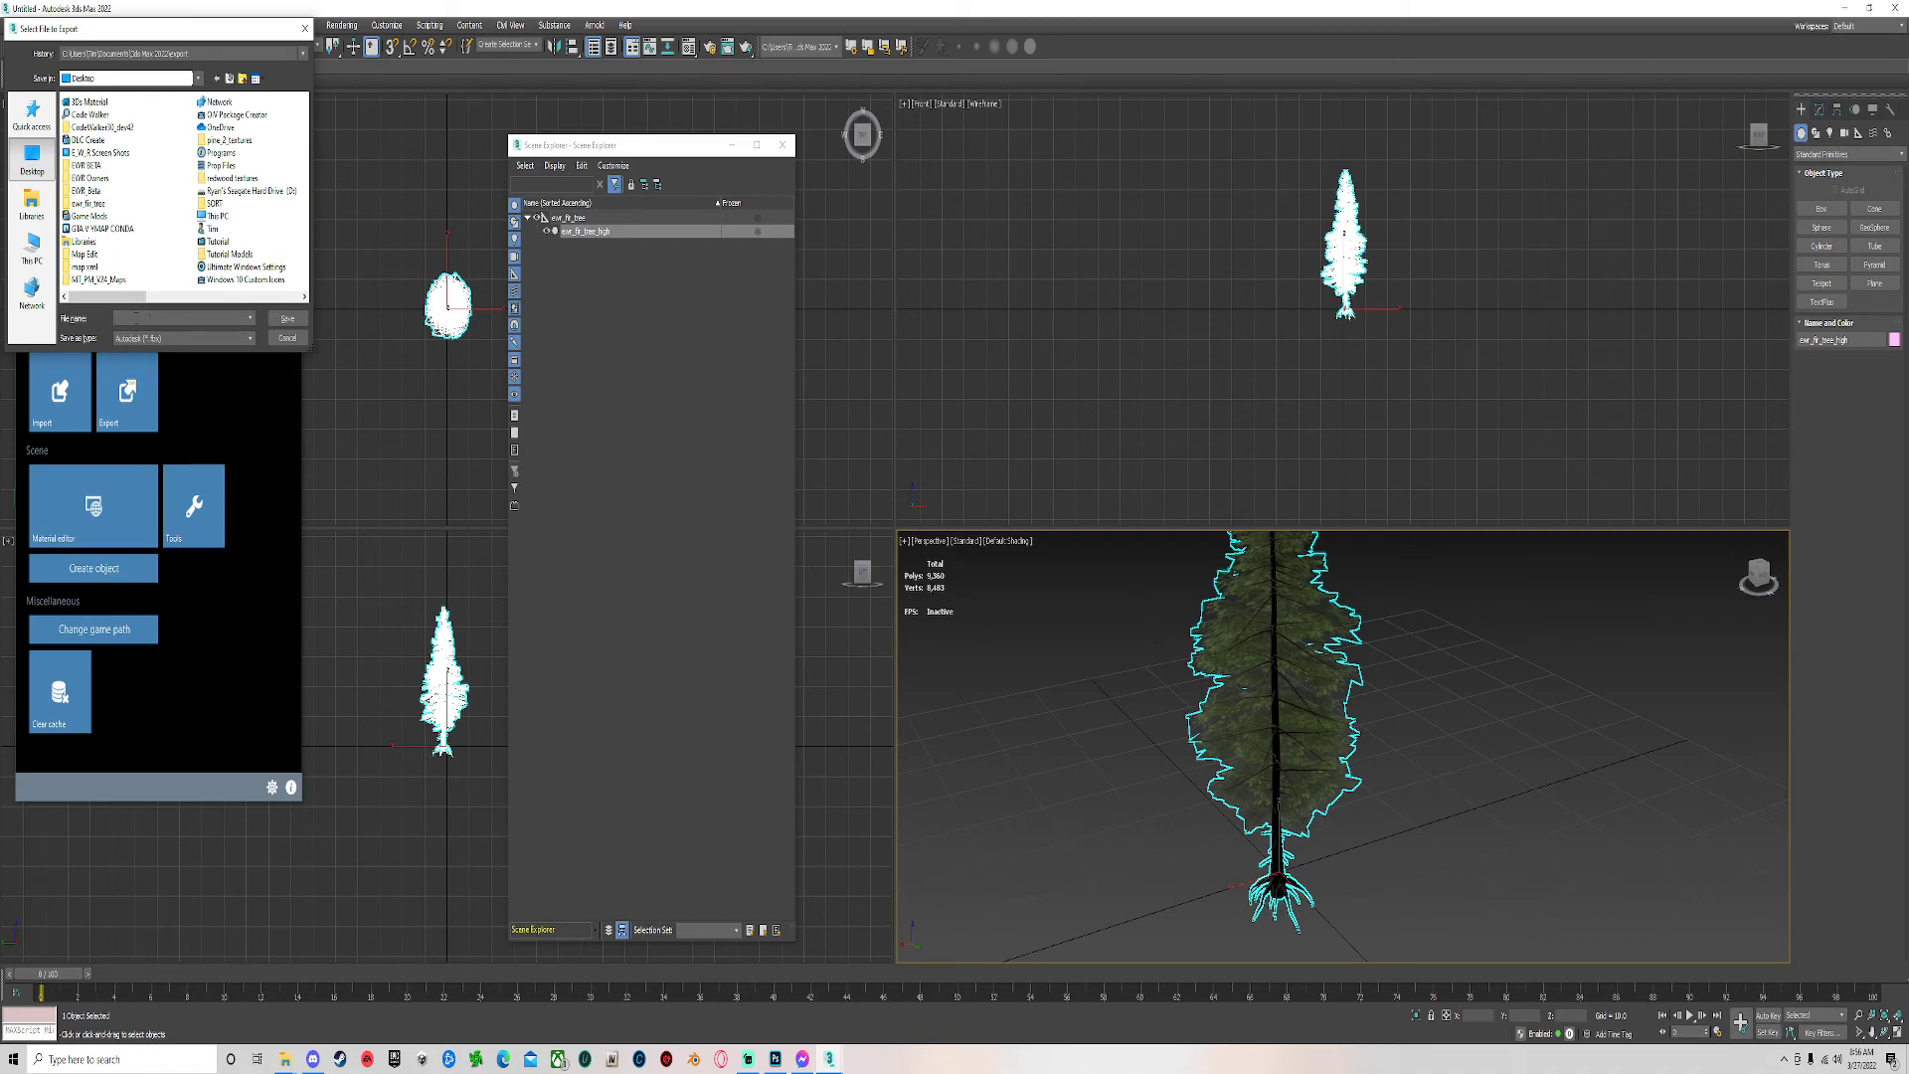
pyautogui.write('ewr')
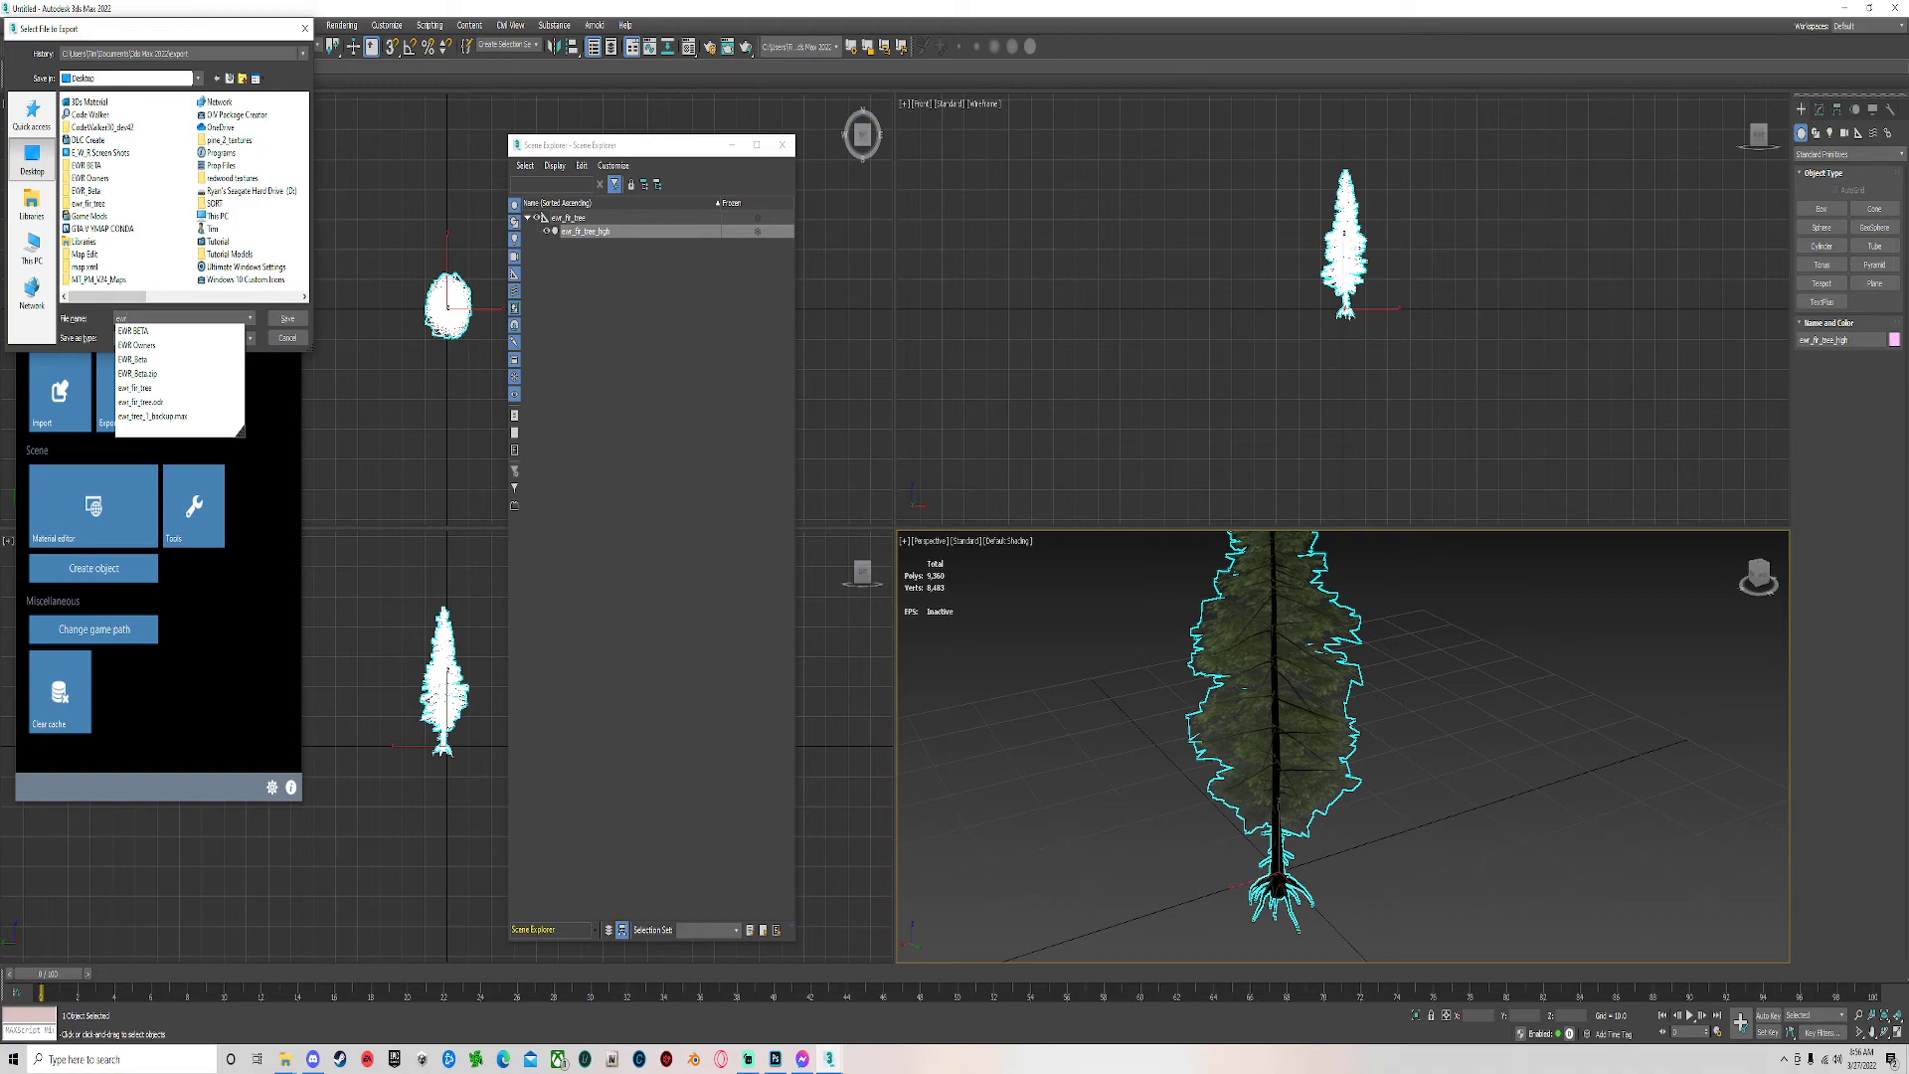
pyautogui.write('_fir_tree')
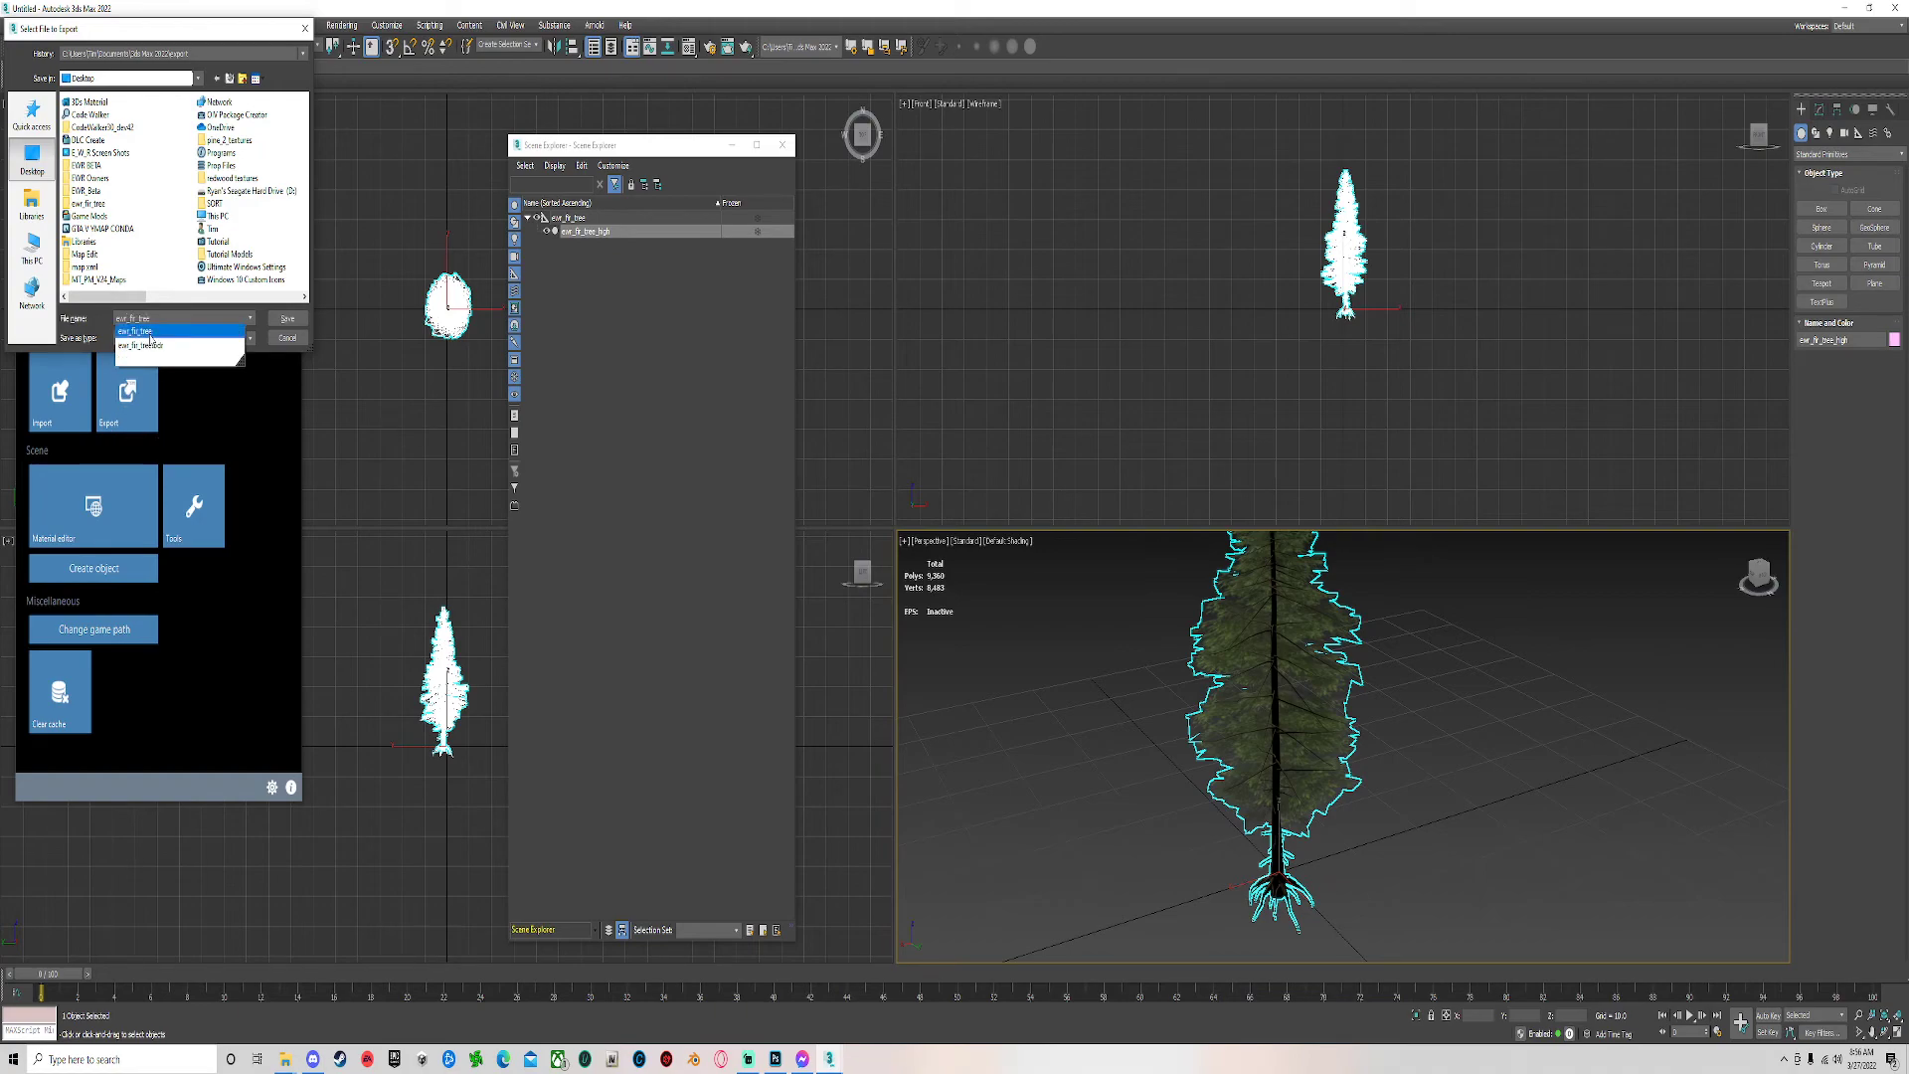
pyautogui.write('_l')
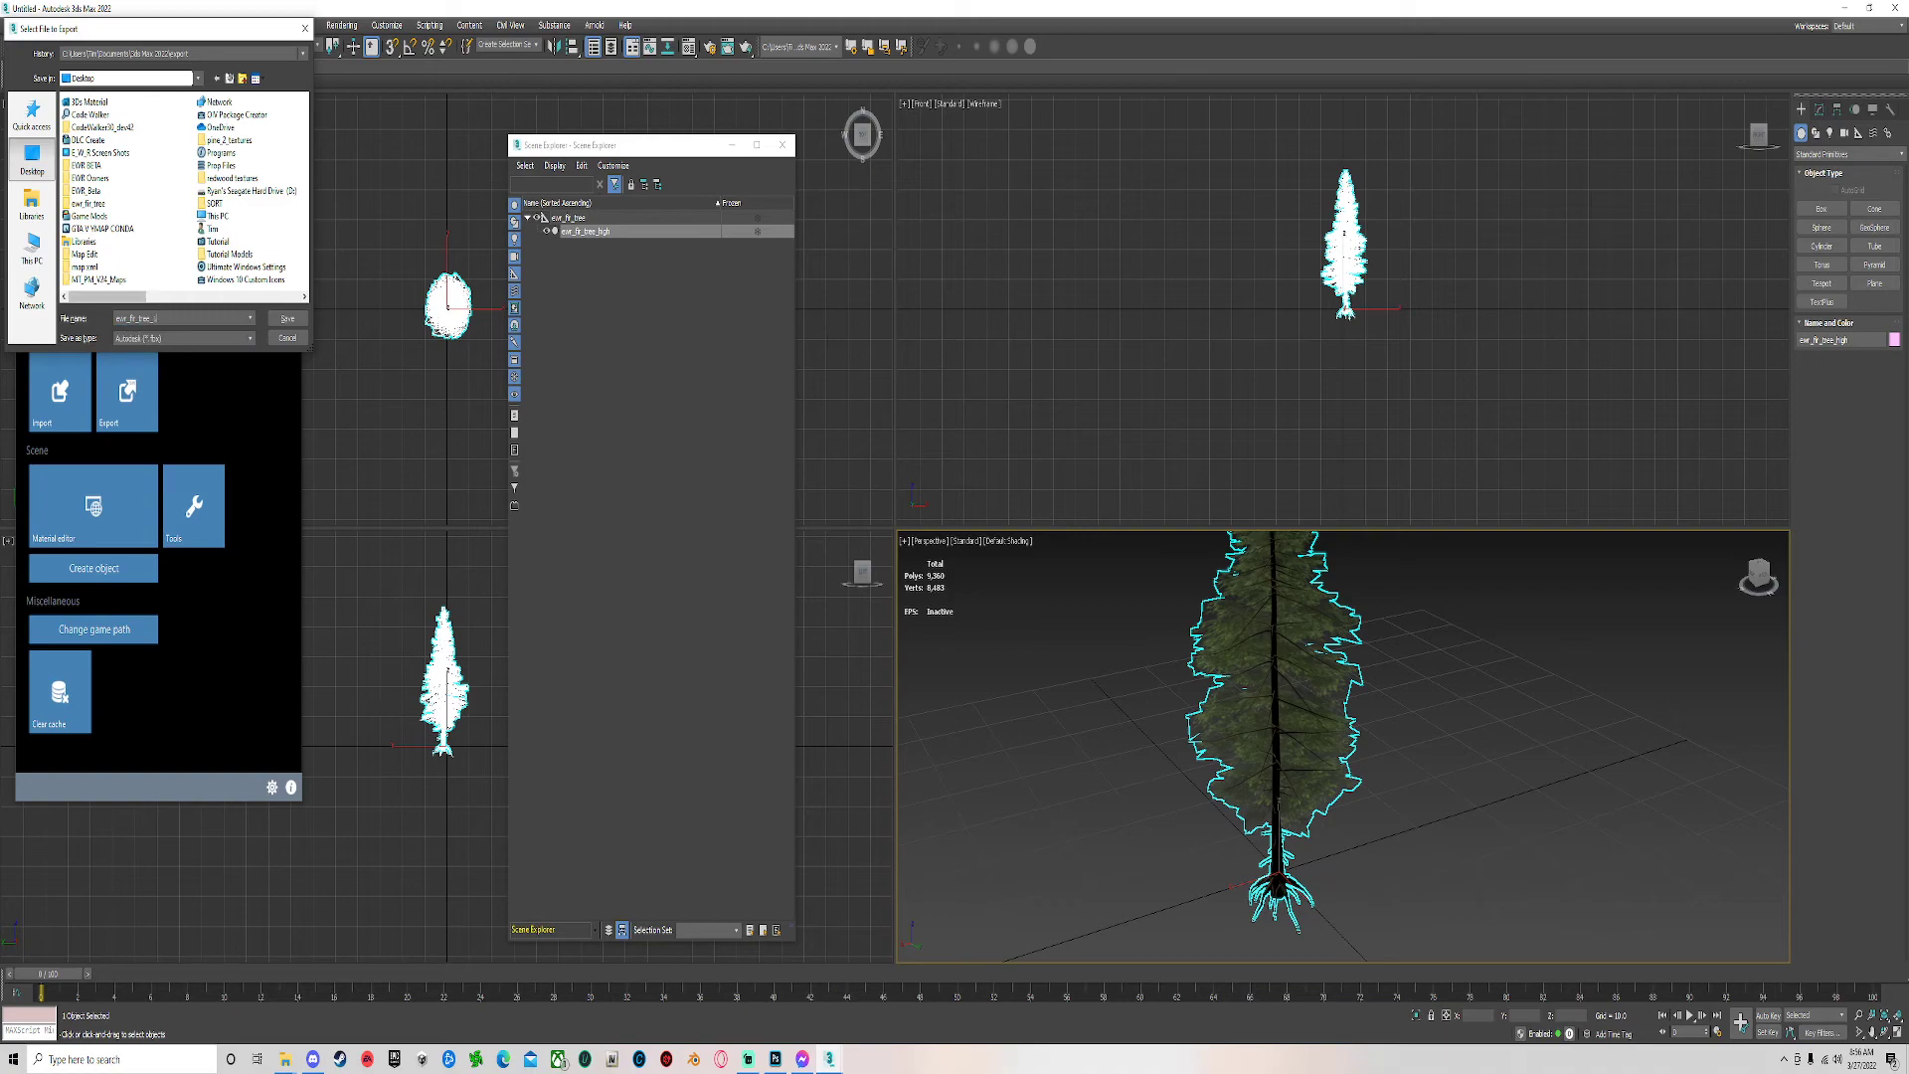
pyautogui.click(282, 318)
pyautogui.click(582, 734)
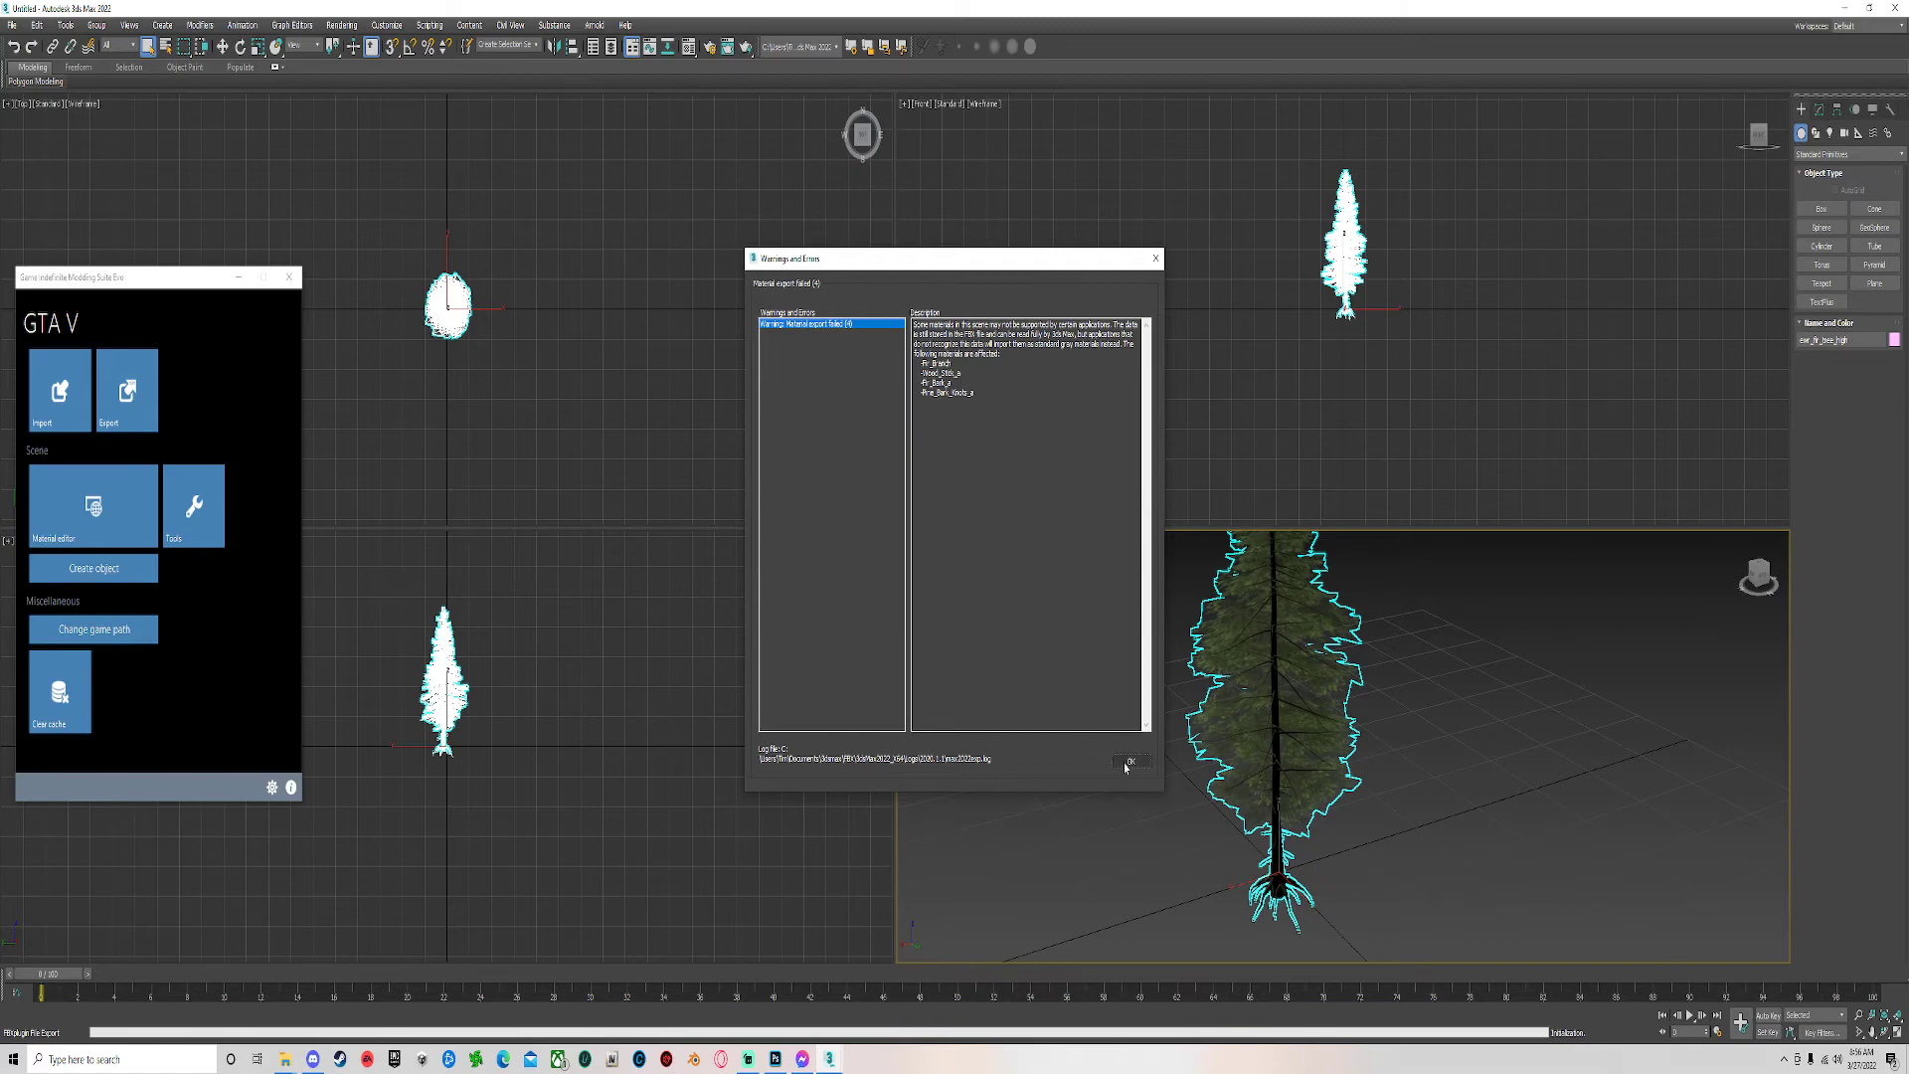
pyautogui.click(1129, 763)
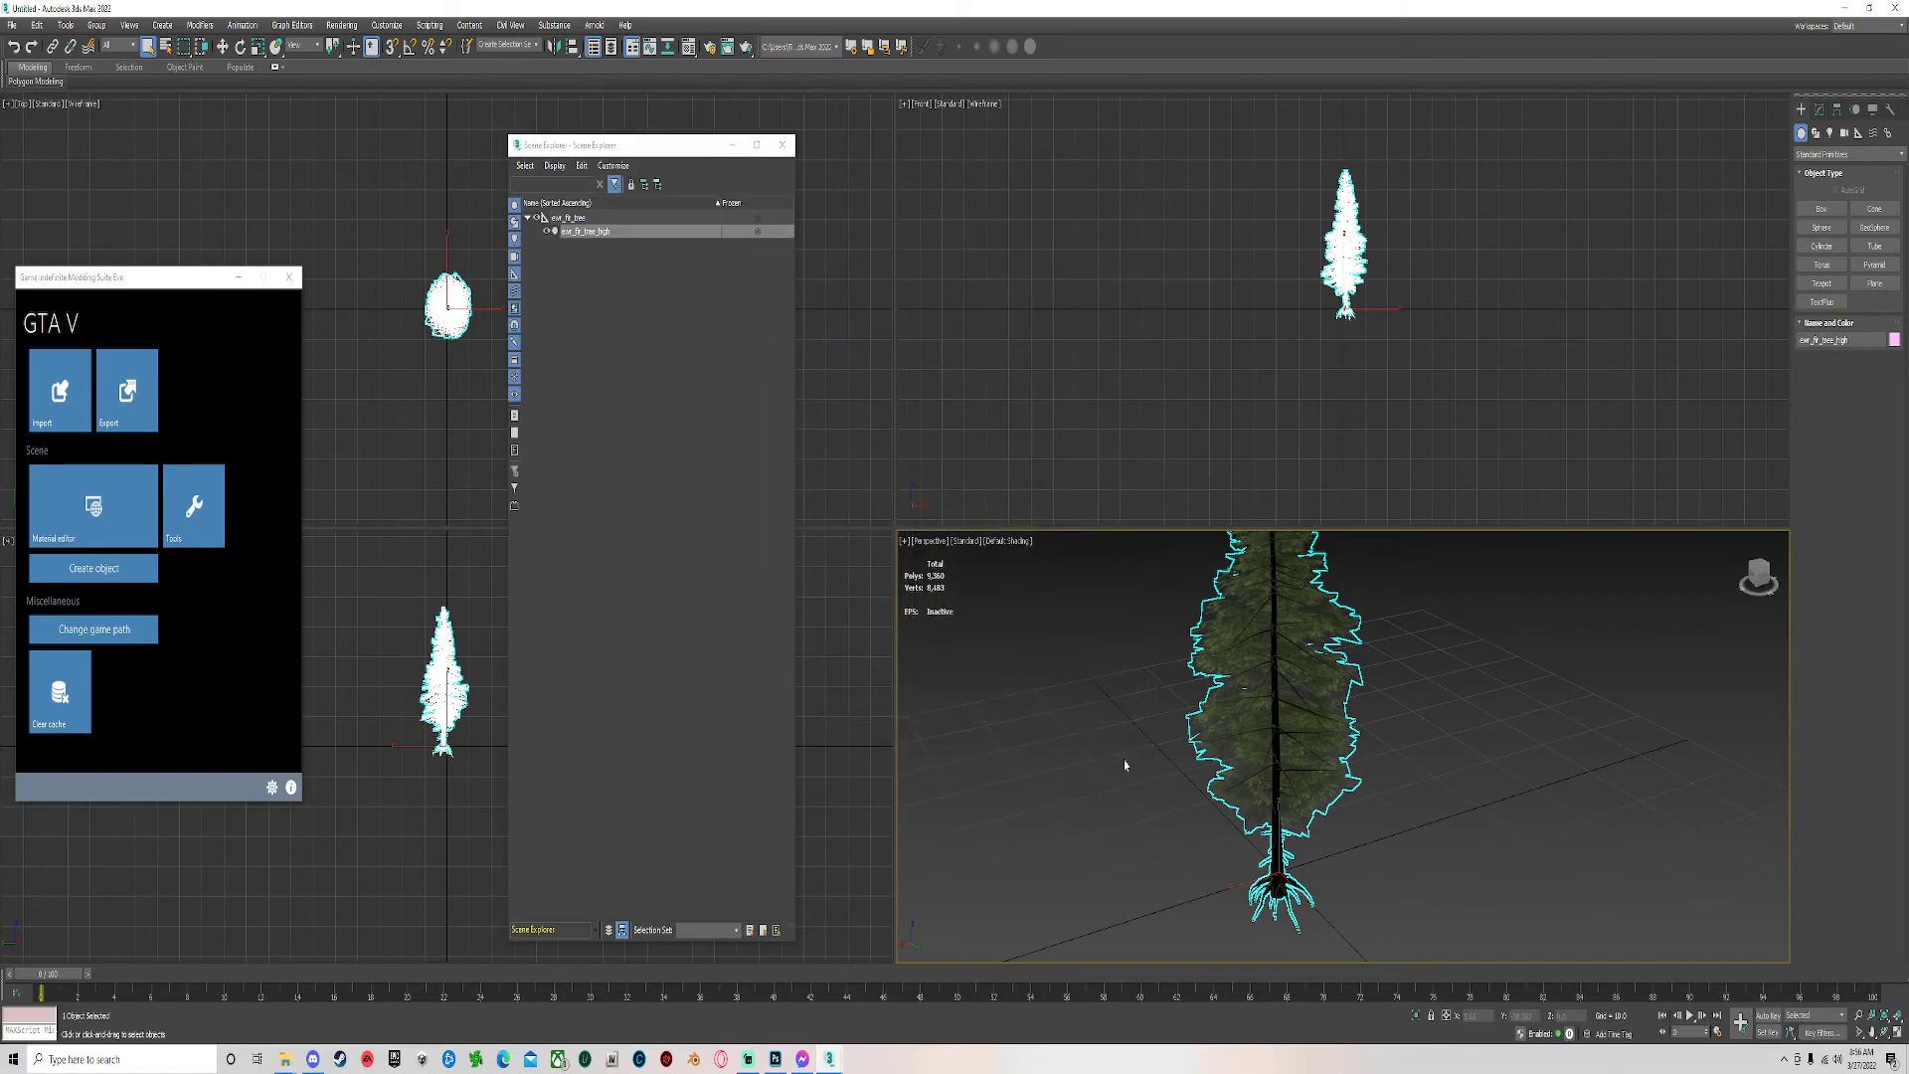
# Minimize the Scene Explorer and 3ds Max, launch InstaLOD Studio XL from the desktop and make its window taller.
pyautogui.click(732, 145)
pyautogui.click(1846, 8)
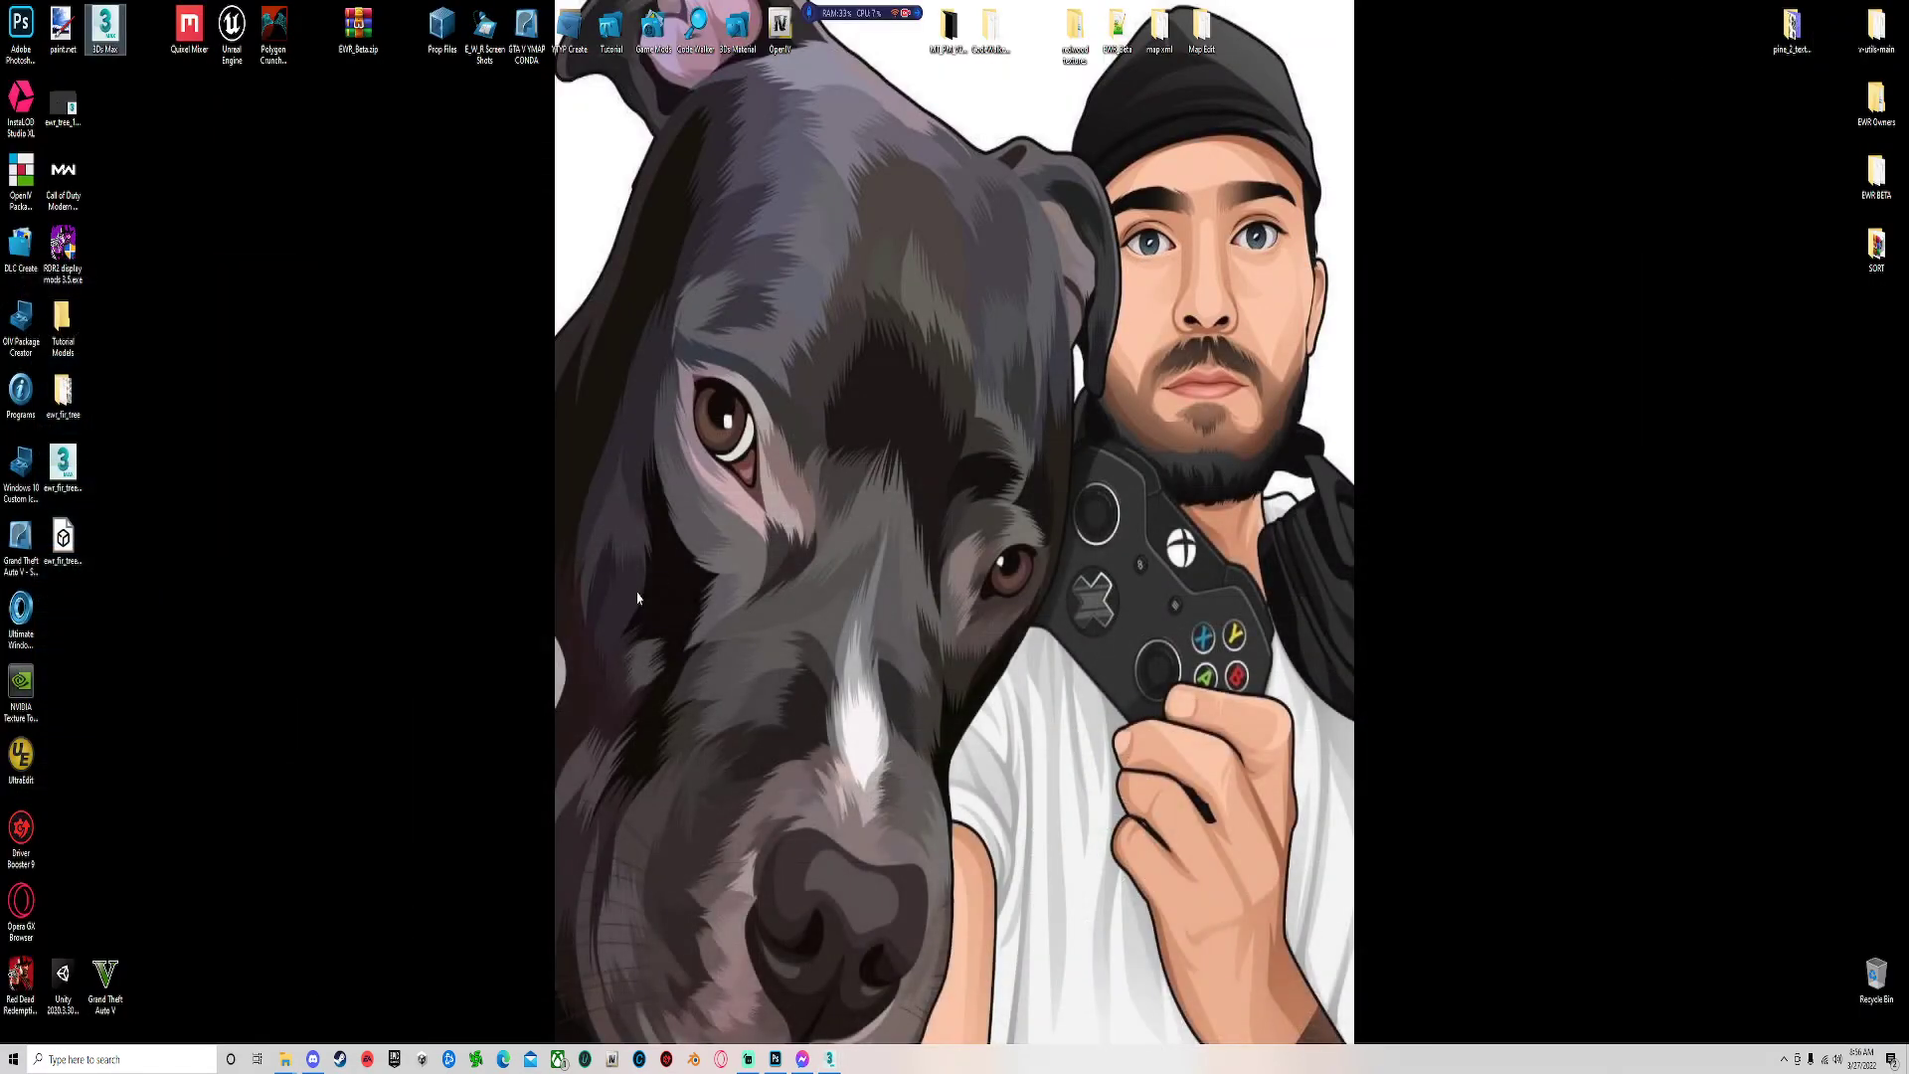
pyautogui.doubleClick(28, 117)
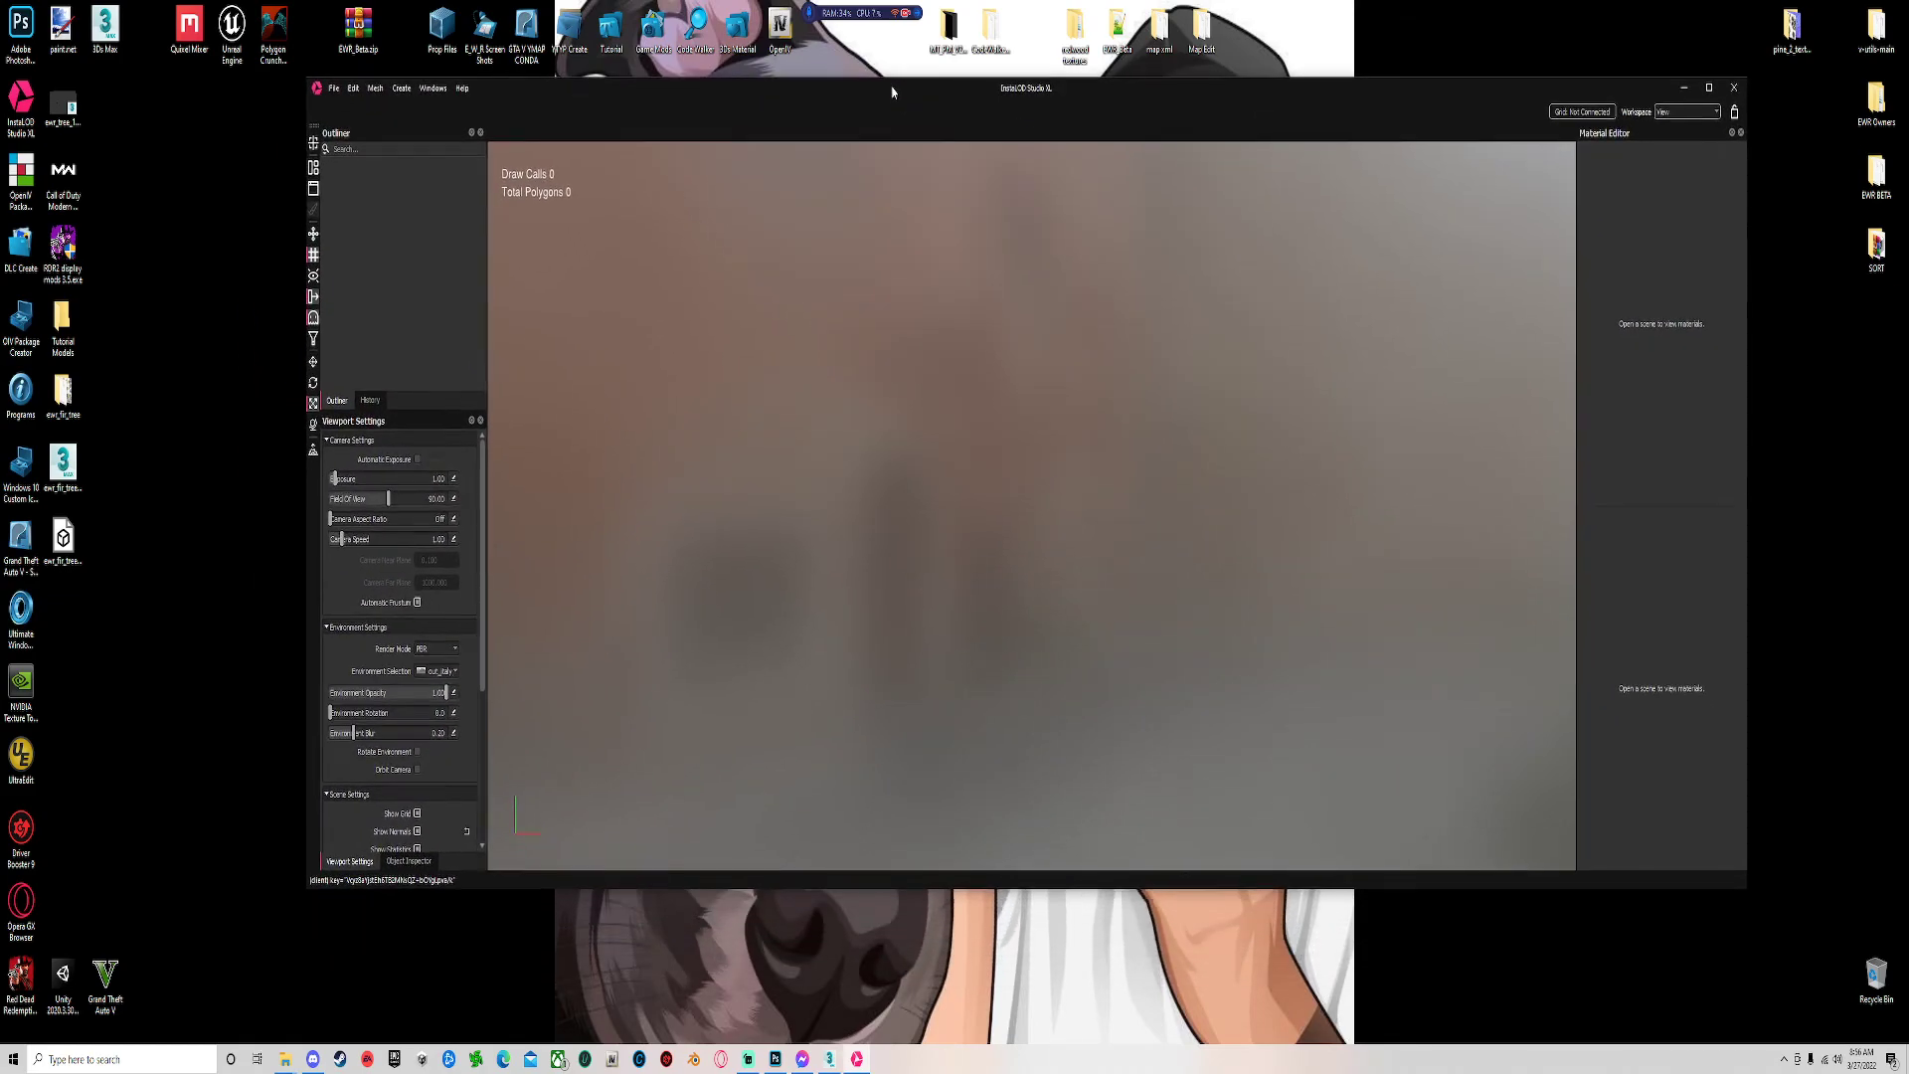
pyautogui.moveTo(866, 897); pyautogui.dragTo(837, 998)
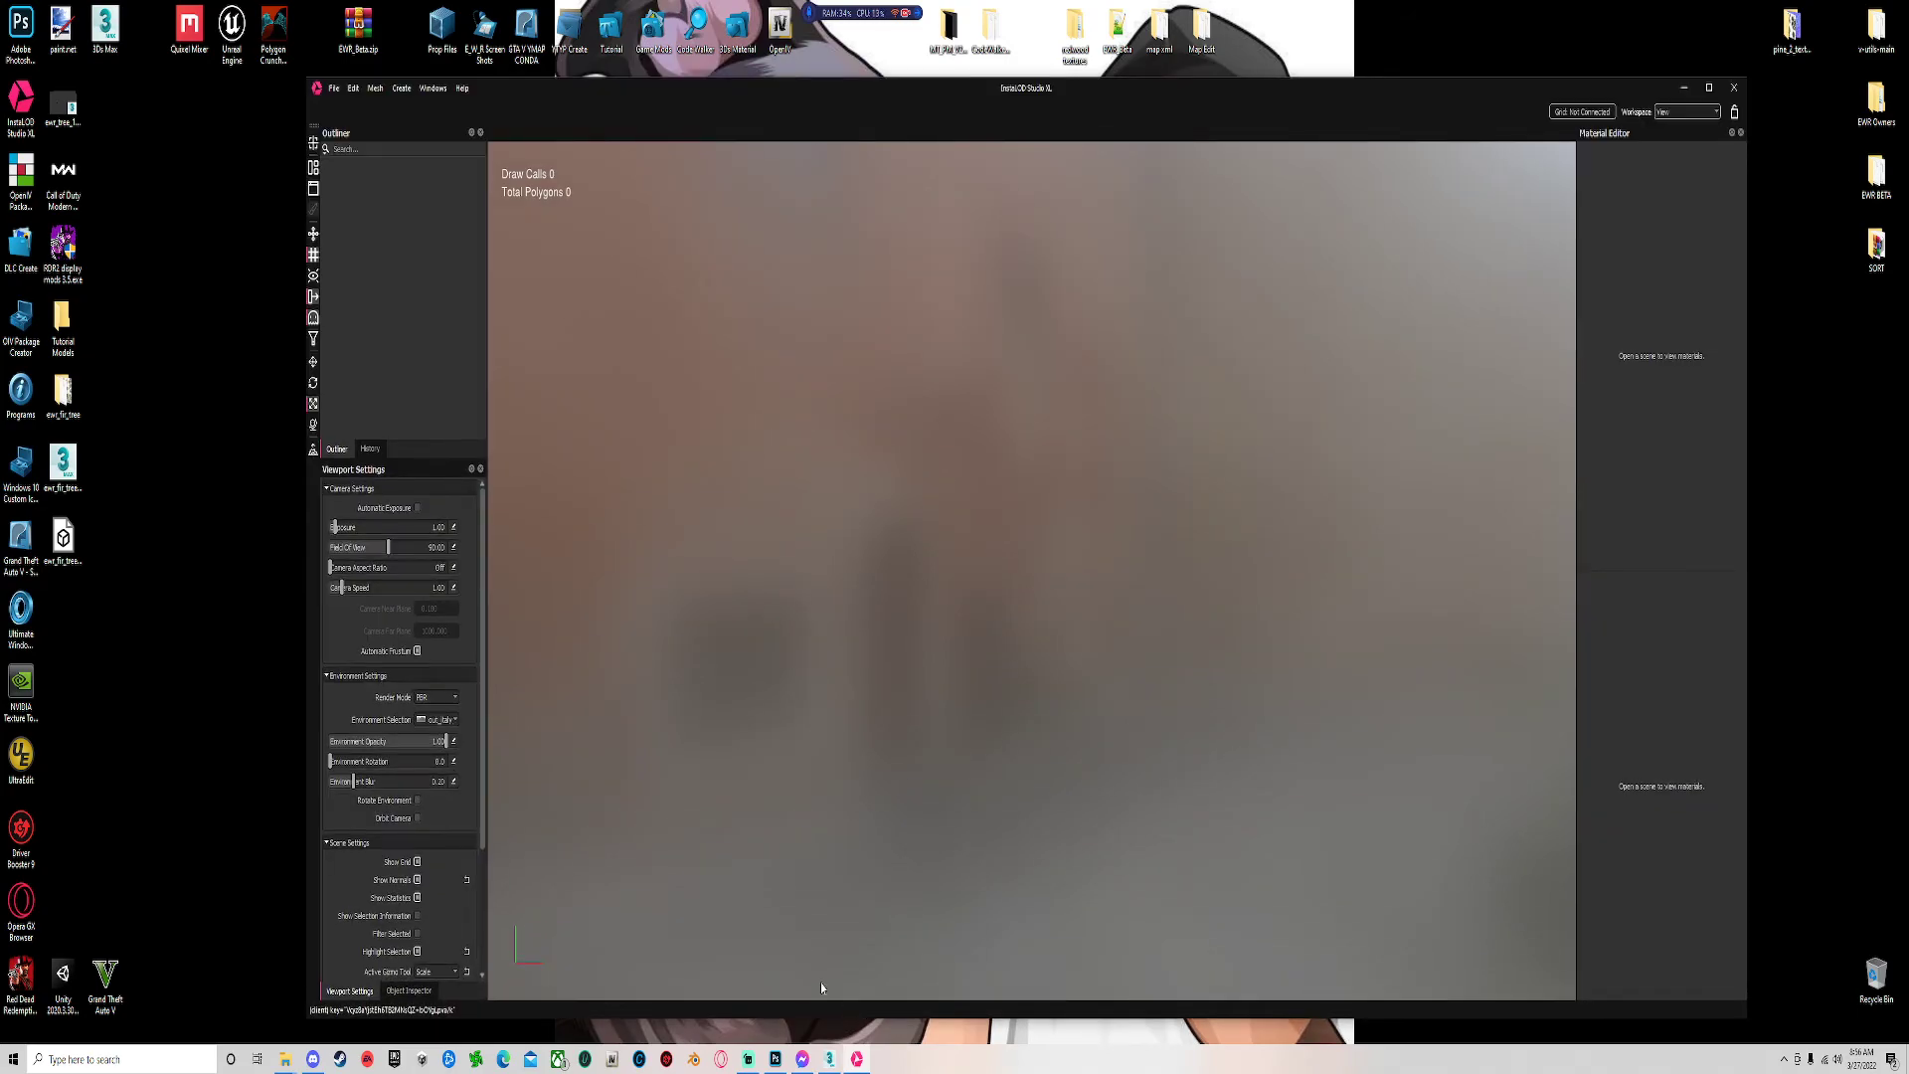
pyautogui.click(210, 316)
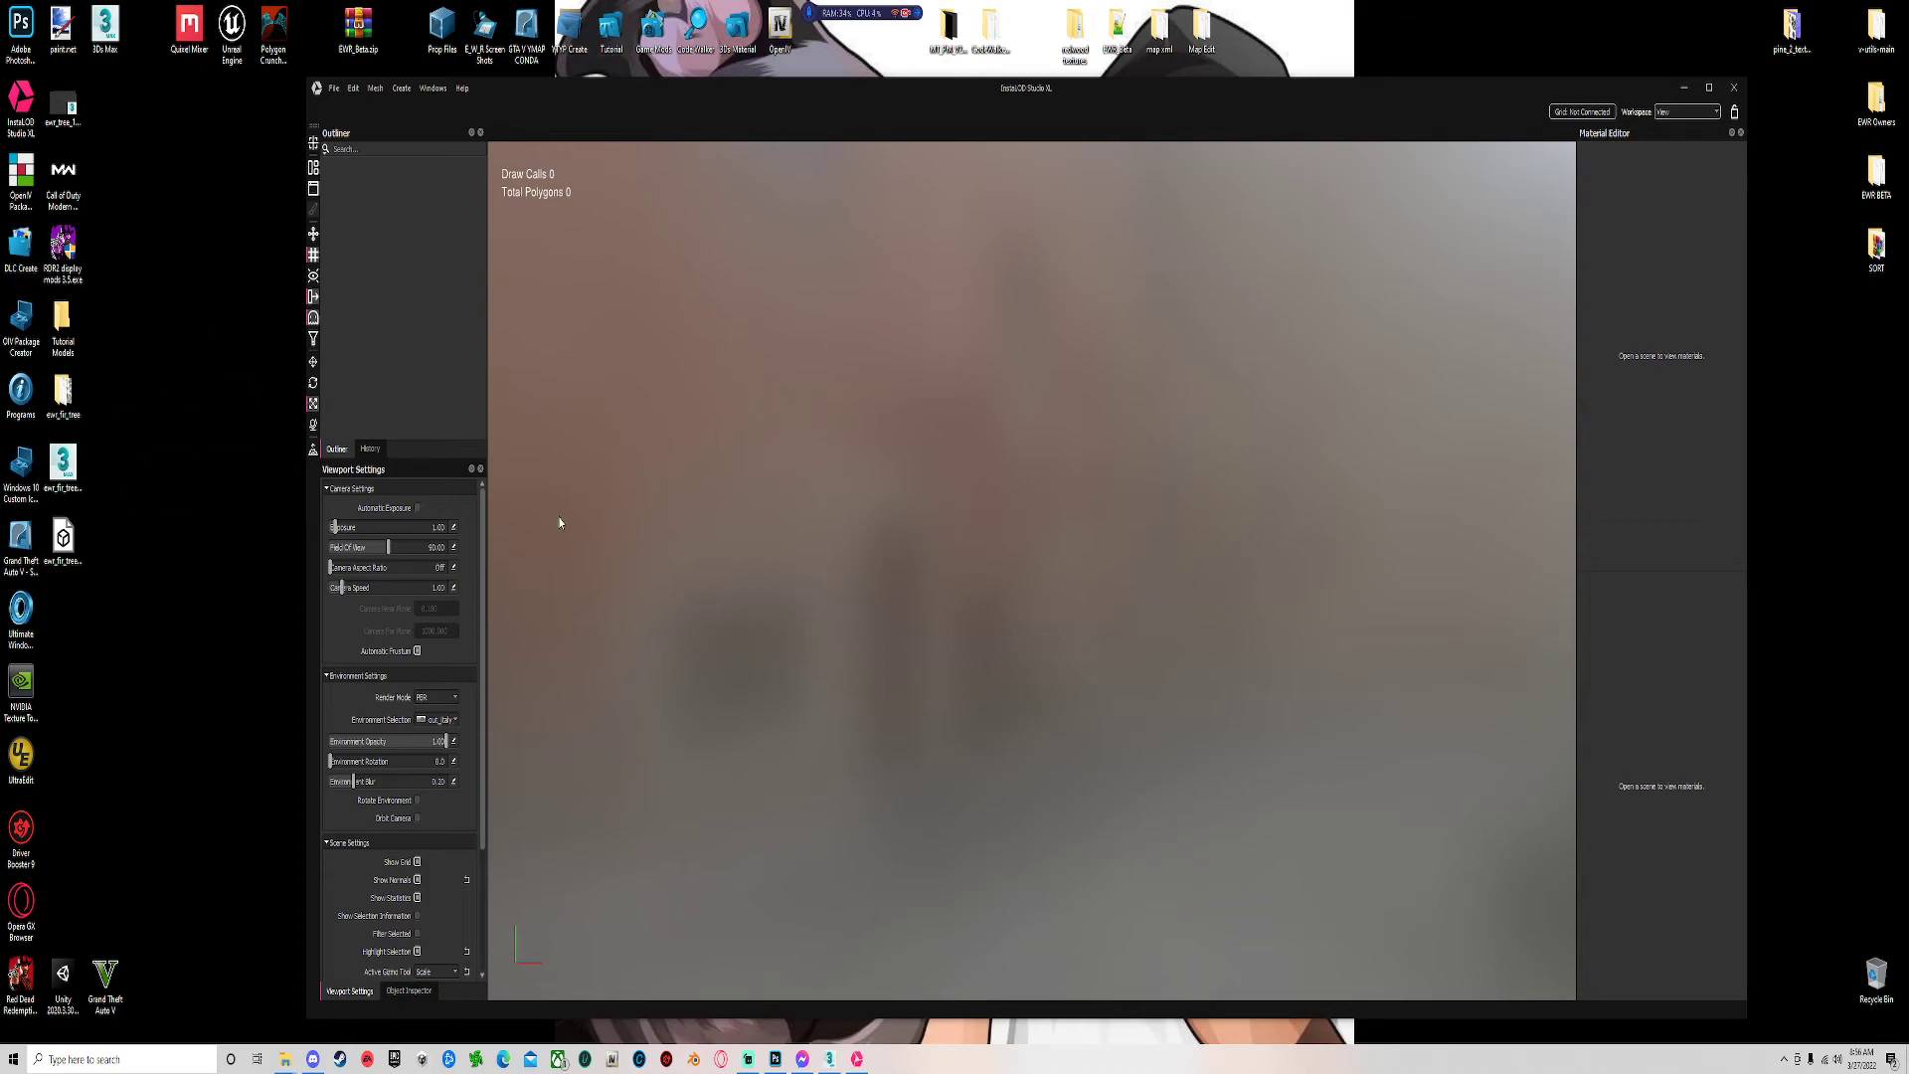
# Load the exported fir tree FBX from the desktop, select its mesh and create a Mesh Operation profile named Default.
pyautogui.moveTo(63, 537); pyautogui.dragTo(945, 537)
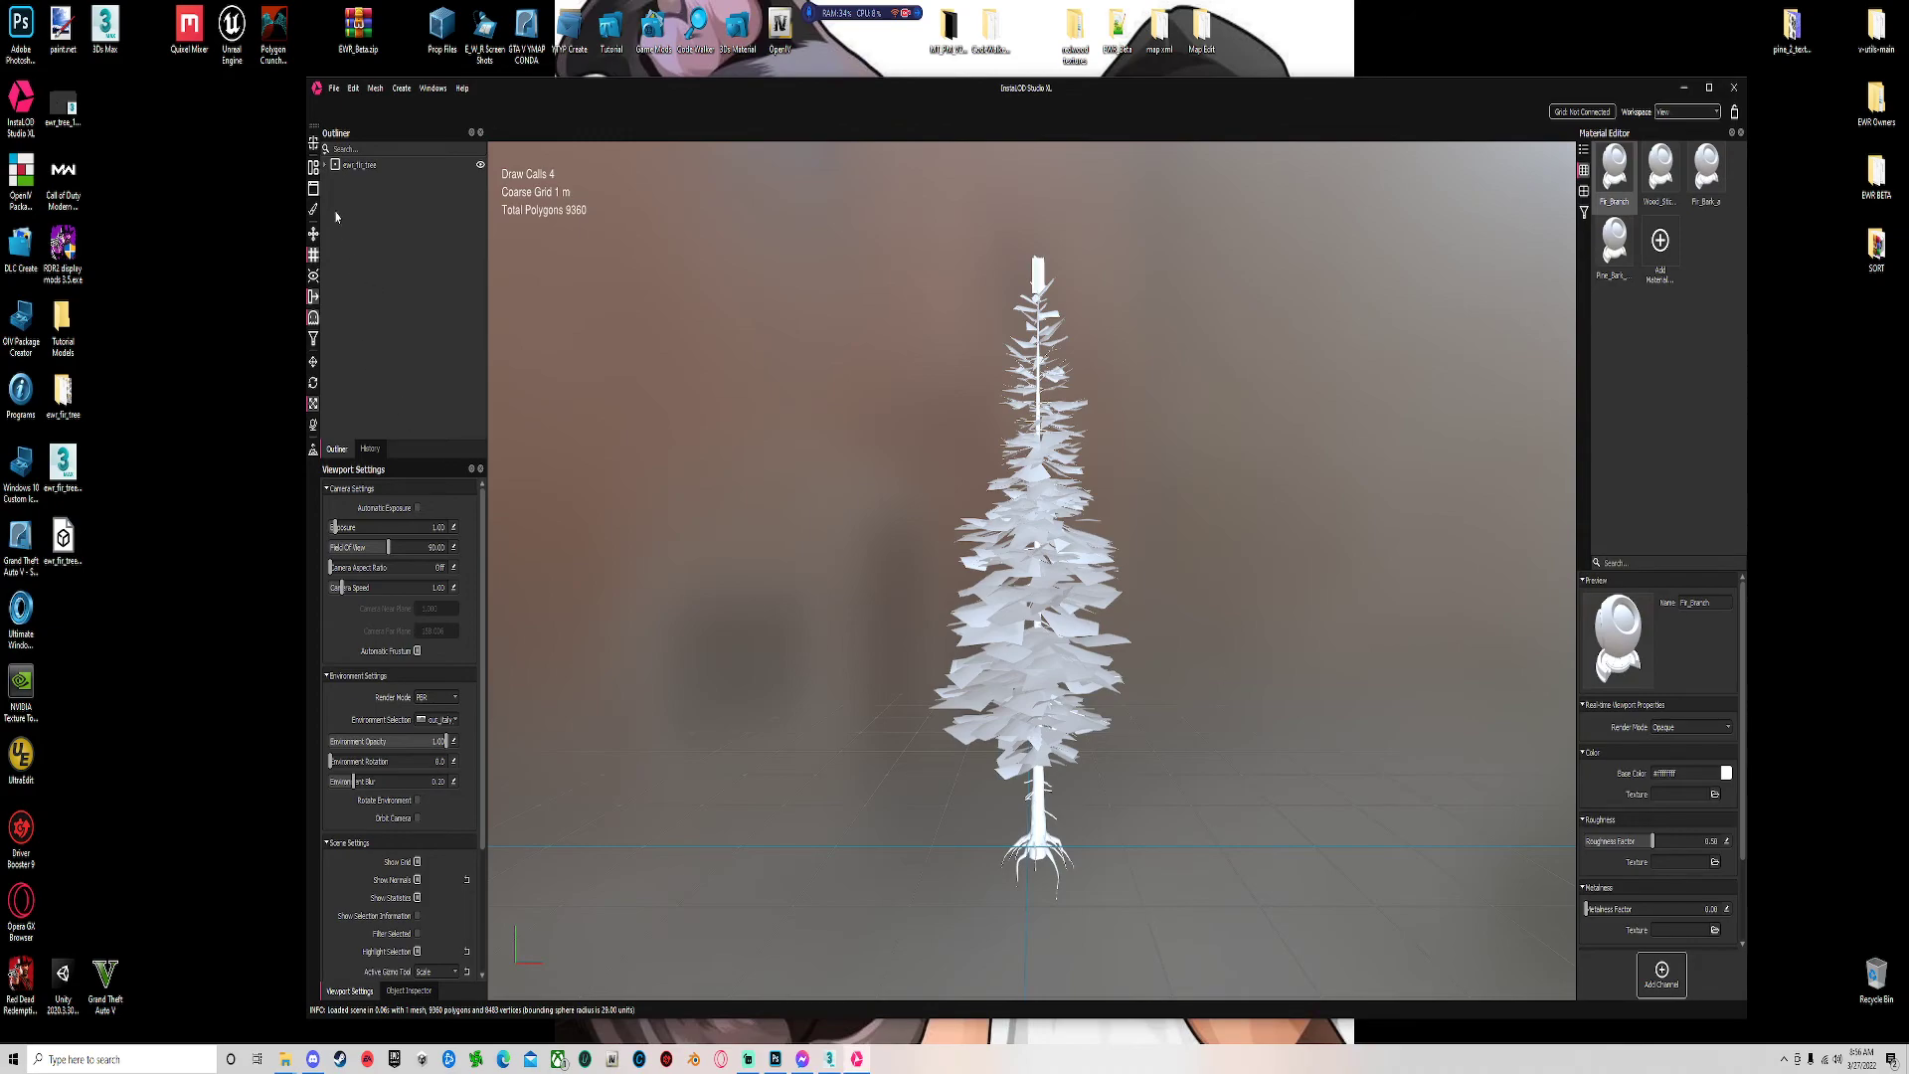
pyautogui.click(356, 166)
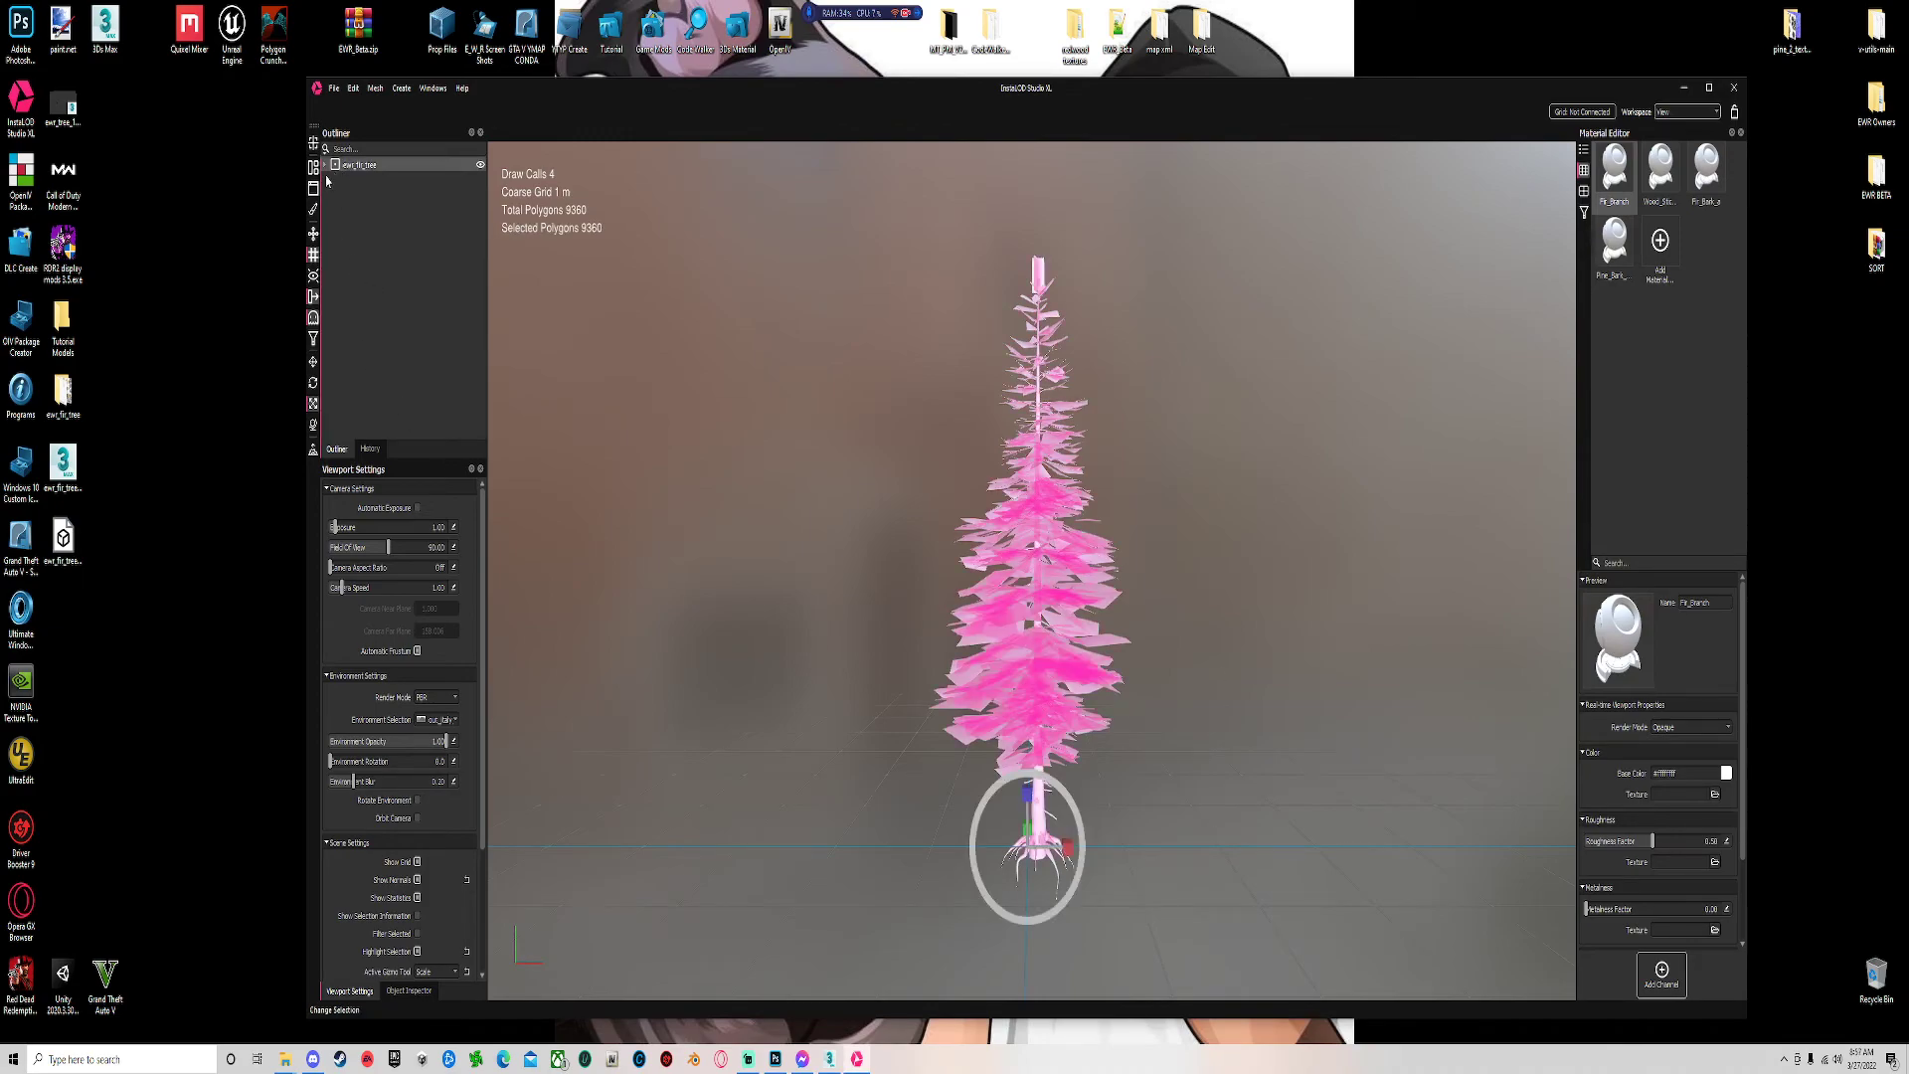
pyautogui.click(328, 89)
pyautogui.click(368, 114)
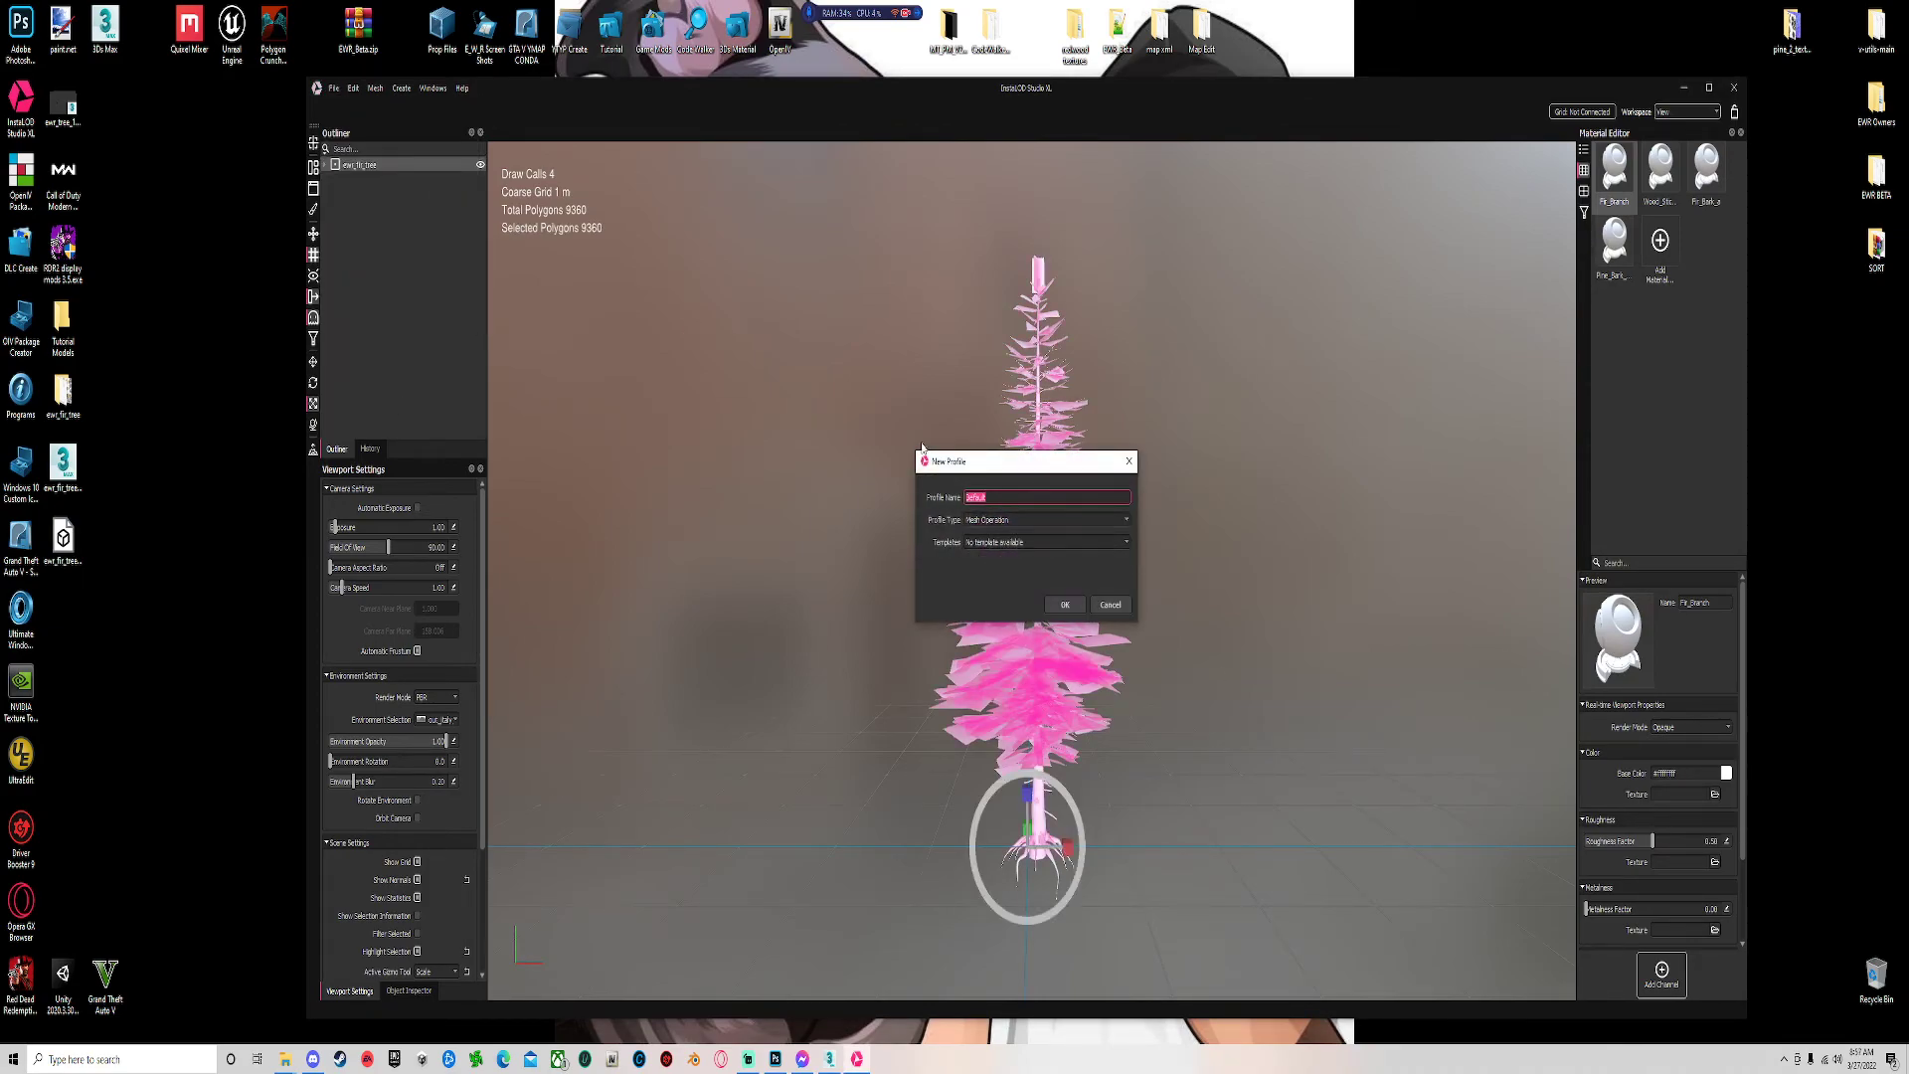
pyautogui.click(1064, 604)
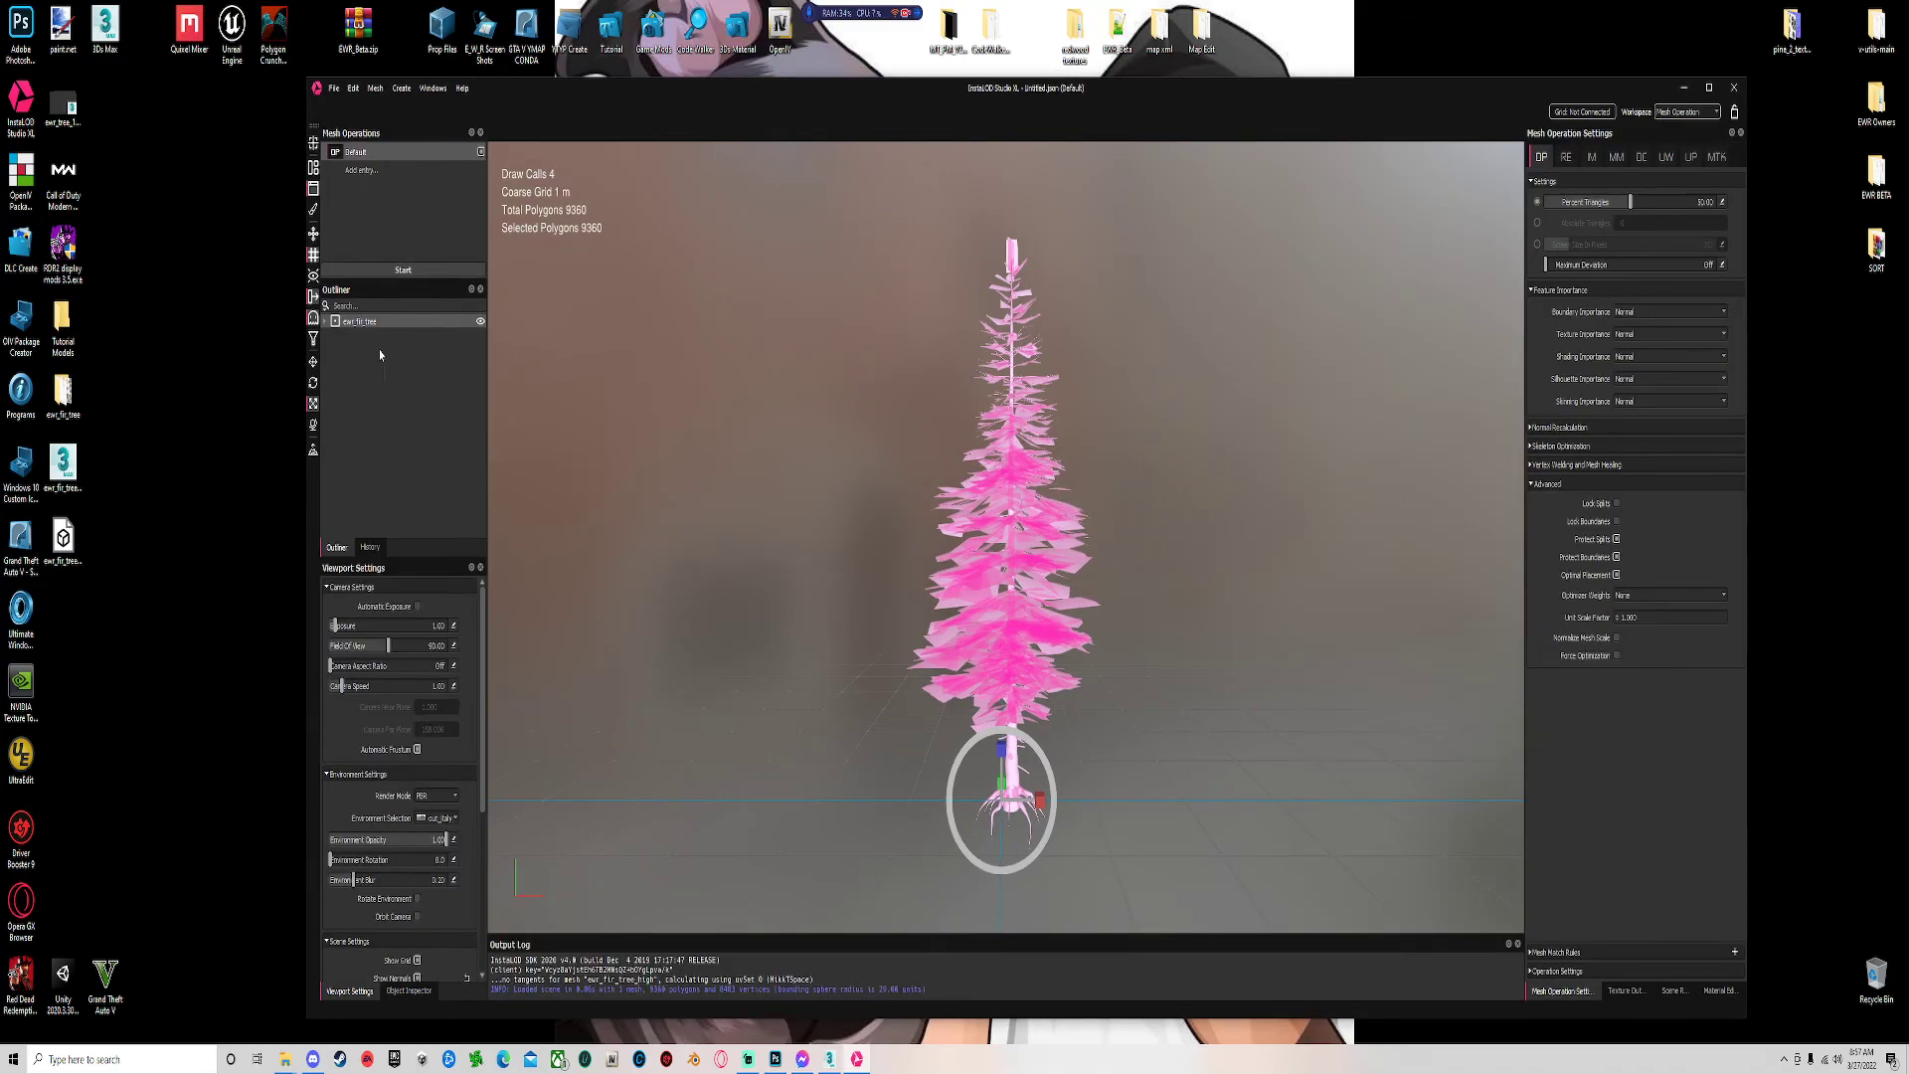
# Add mesh operation entries named LOD1 and LOD2, and rename the Default entry as LOD0.
pyautogui.click(363, 170)
pyautogui.write('LOD1')
pyautogui.press('Return')
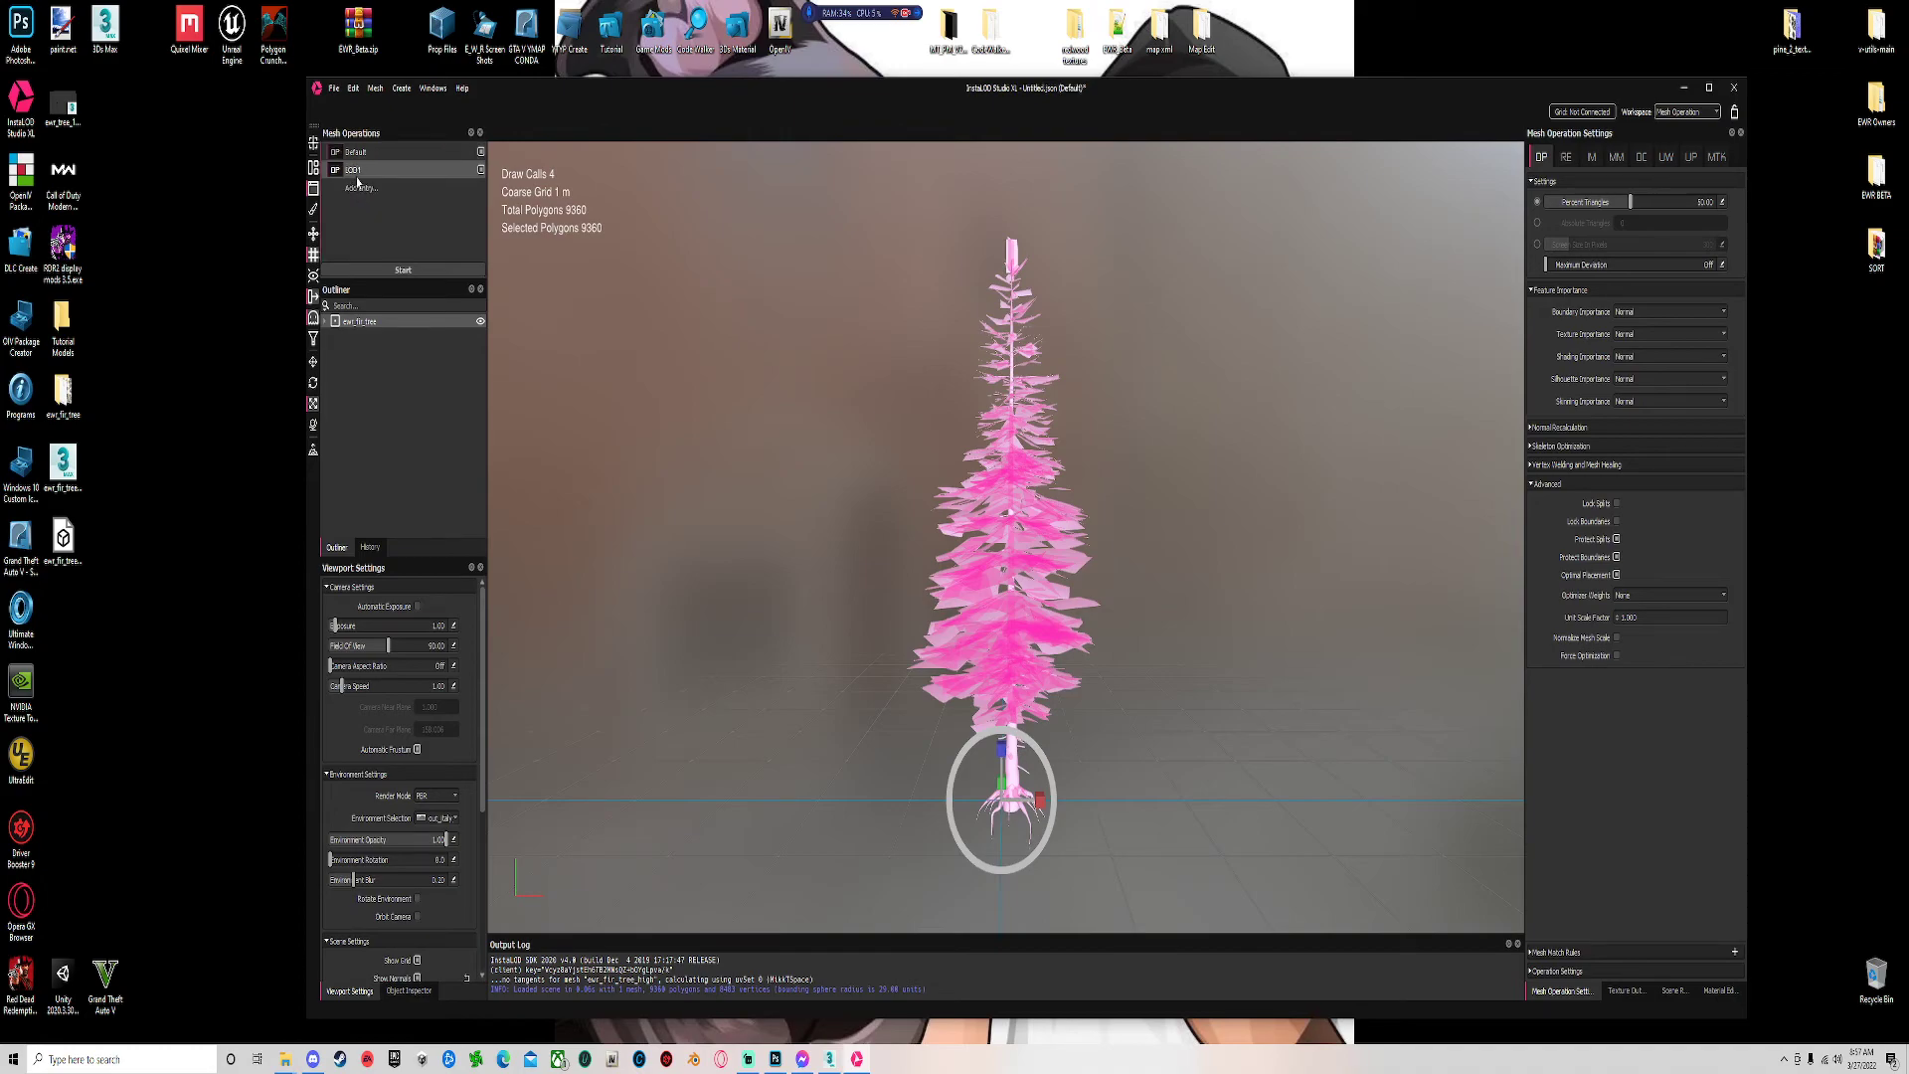
pyautogui.write('LOD2')
pyautogui.click(375, 159)
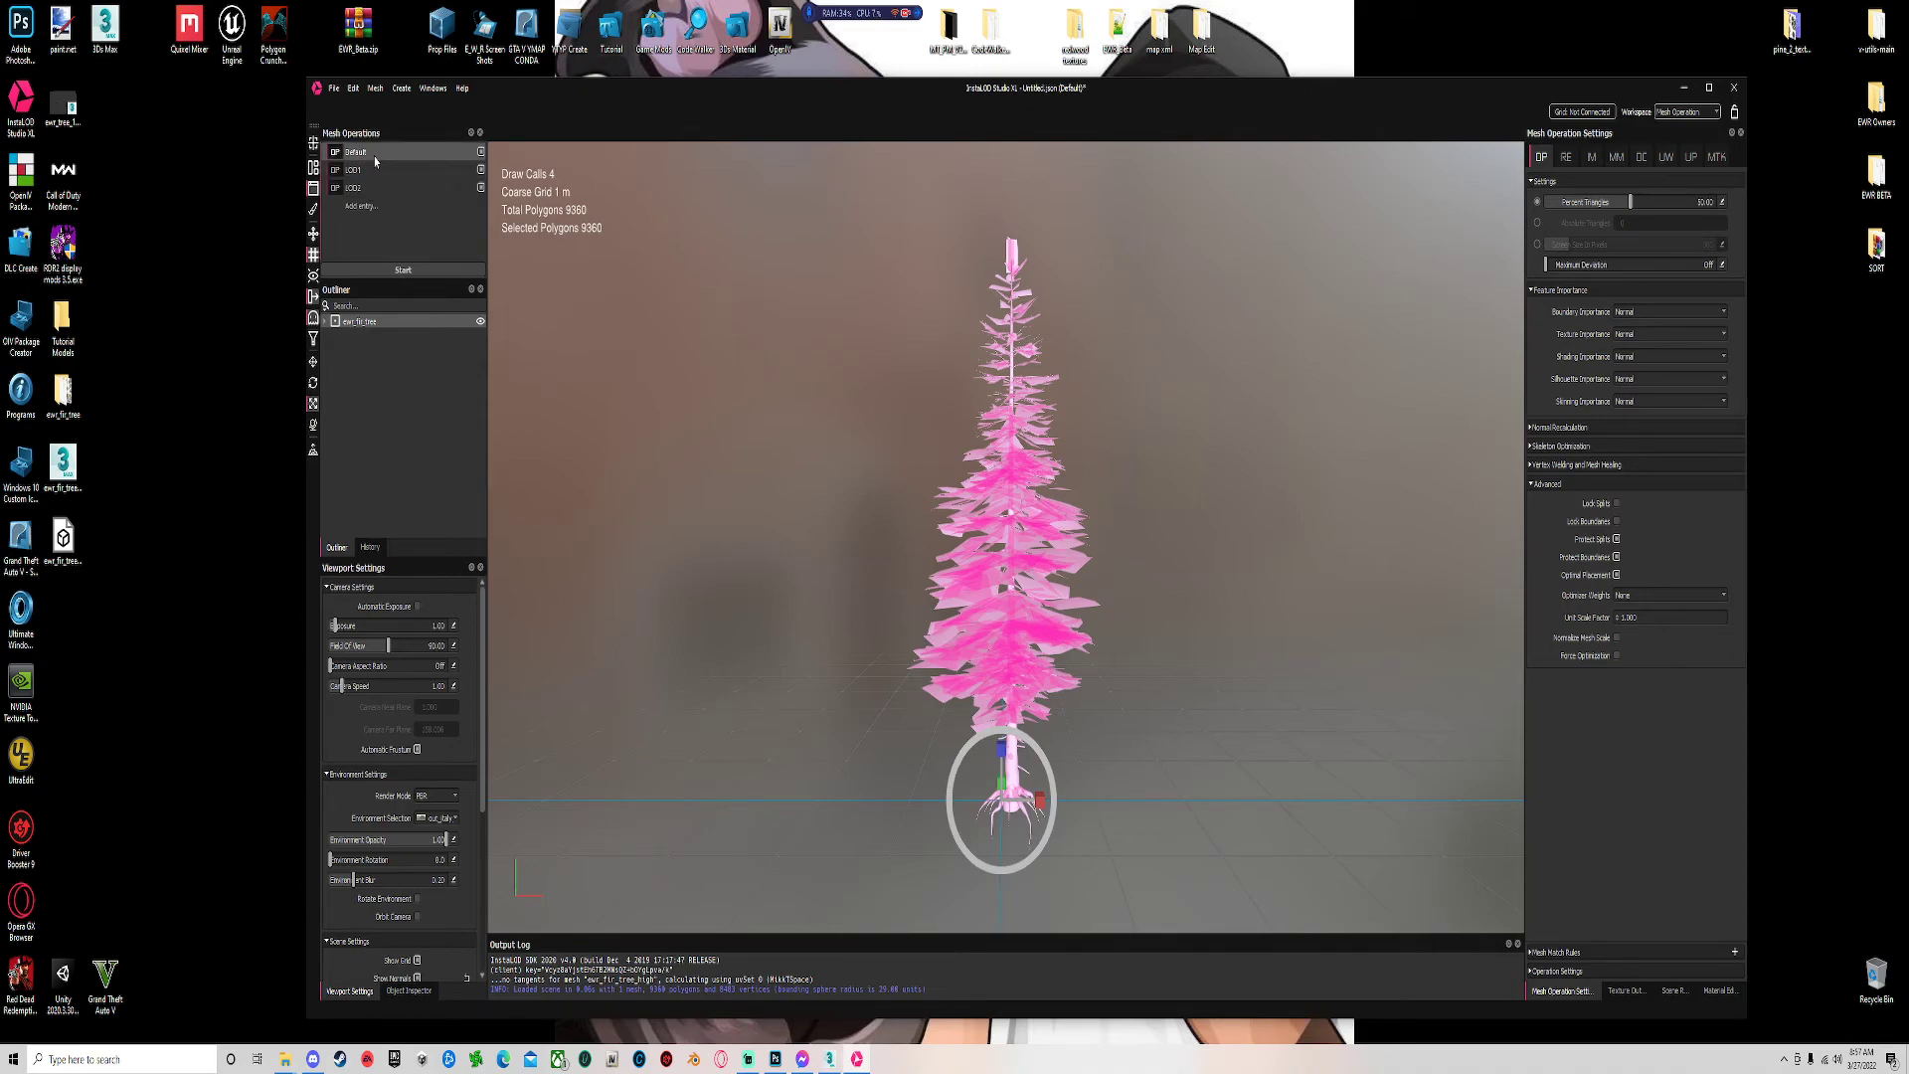
pyautogui.doubleClick(375, 157)
pyautogui.write('LOD0')
pyautogui.press('Return')
# Raise LOD0's triangle percentage to the maximum and set LOD2's triangle percentage to 25.00.
pyautogui.moveTo(1631, 202); pyautogui.dragTo(1716, 202)
pyautogui.click(370, 170)
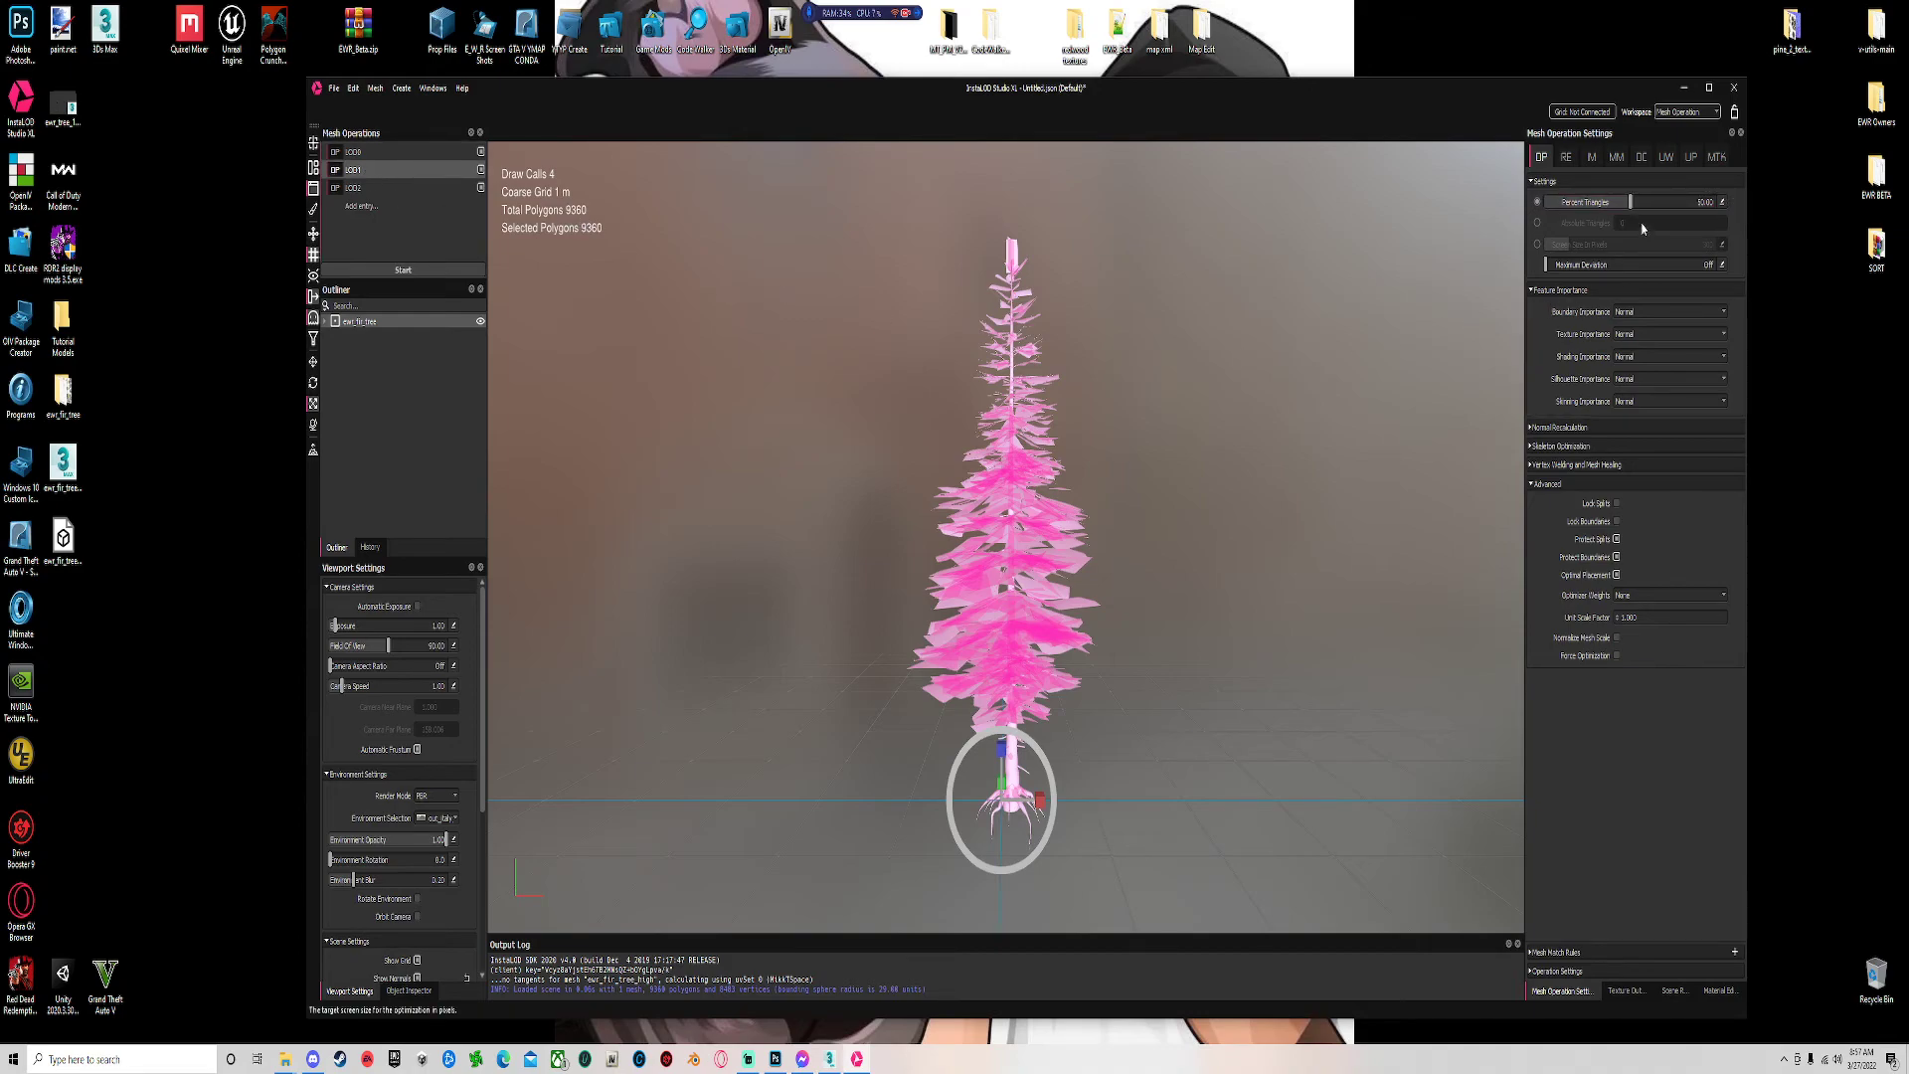
pyautogui.click(353, 190)
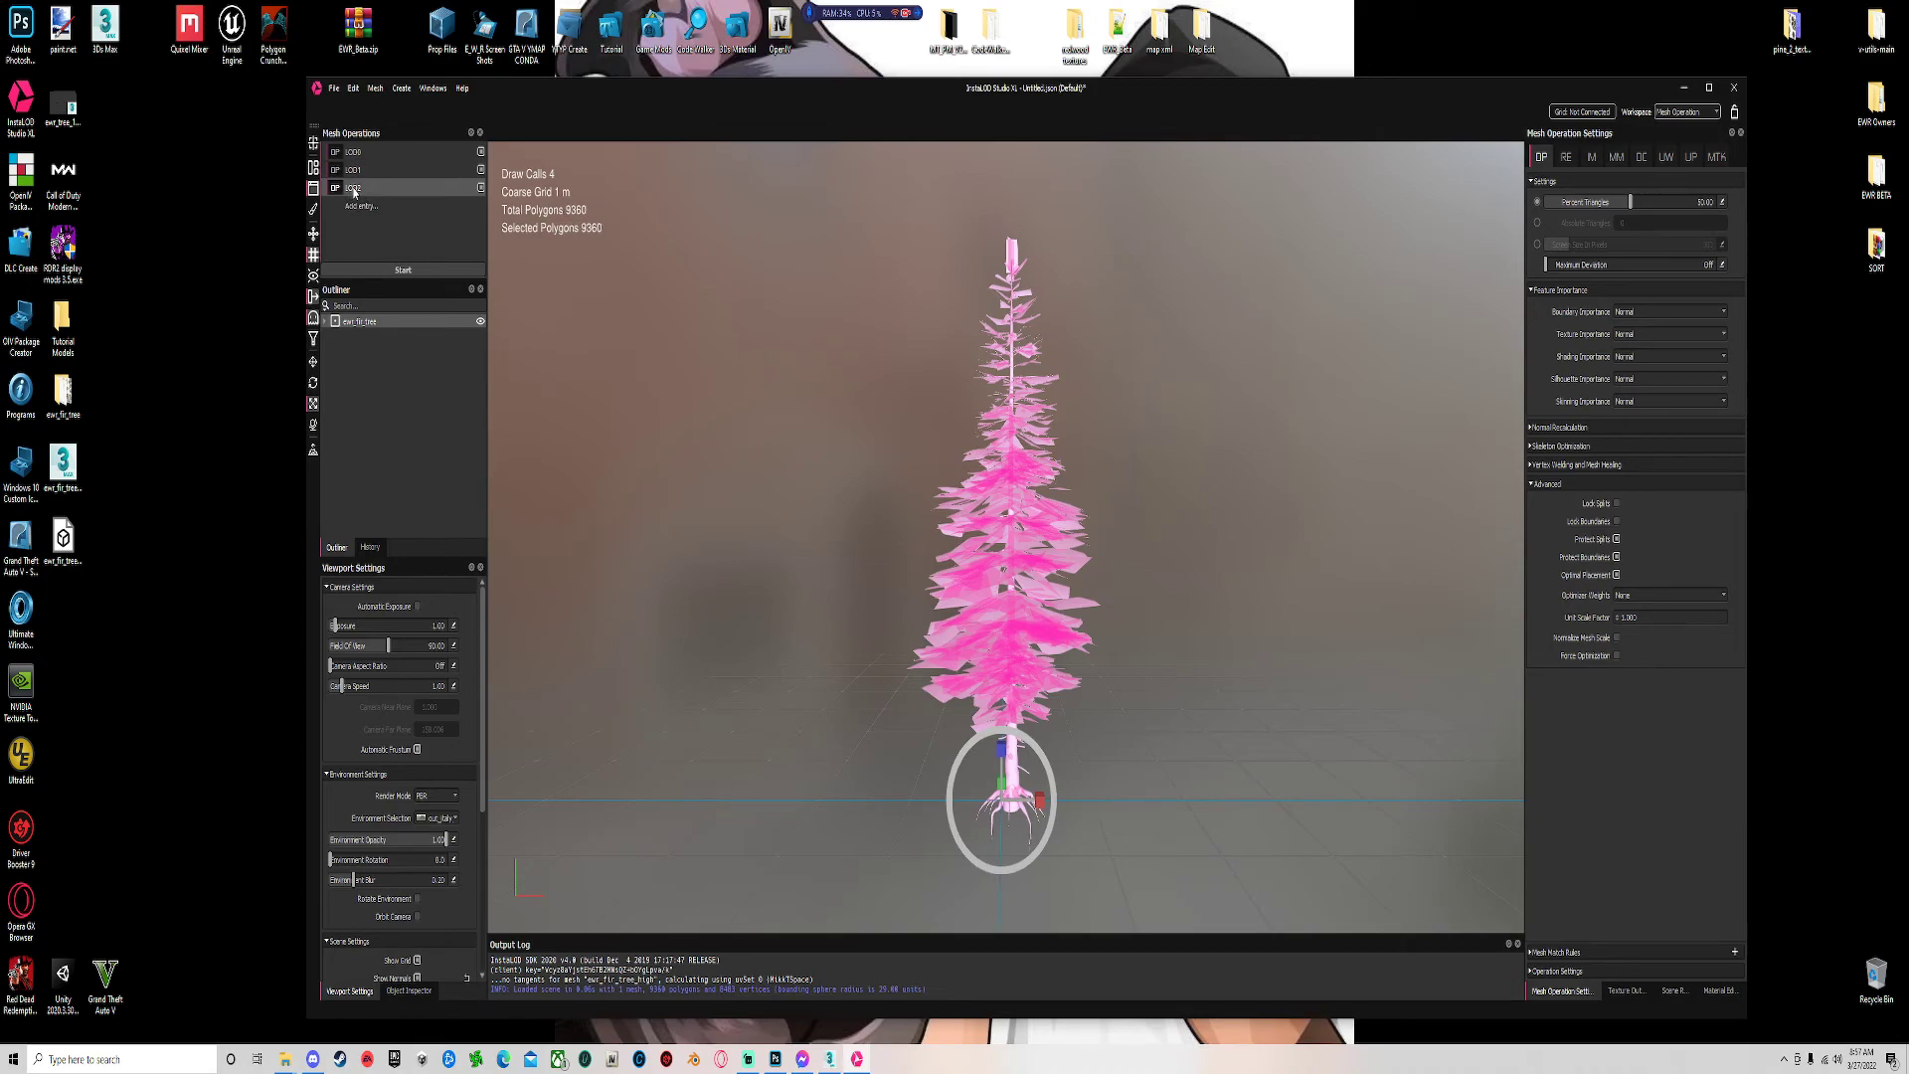
pyautogui.doubleClick(1702, 202)
pyautogui.write('25.00')
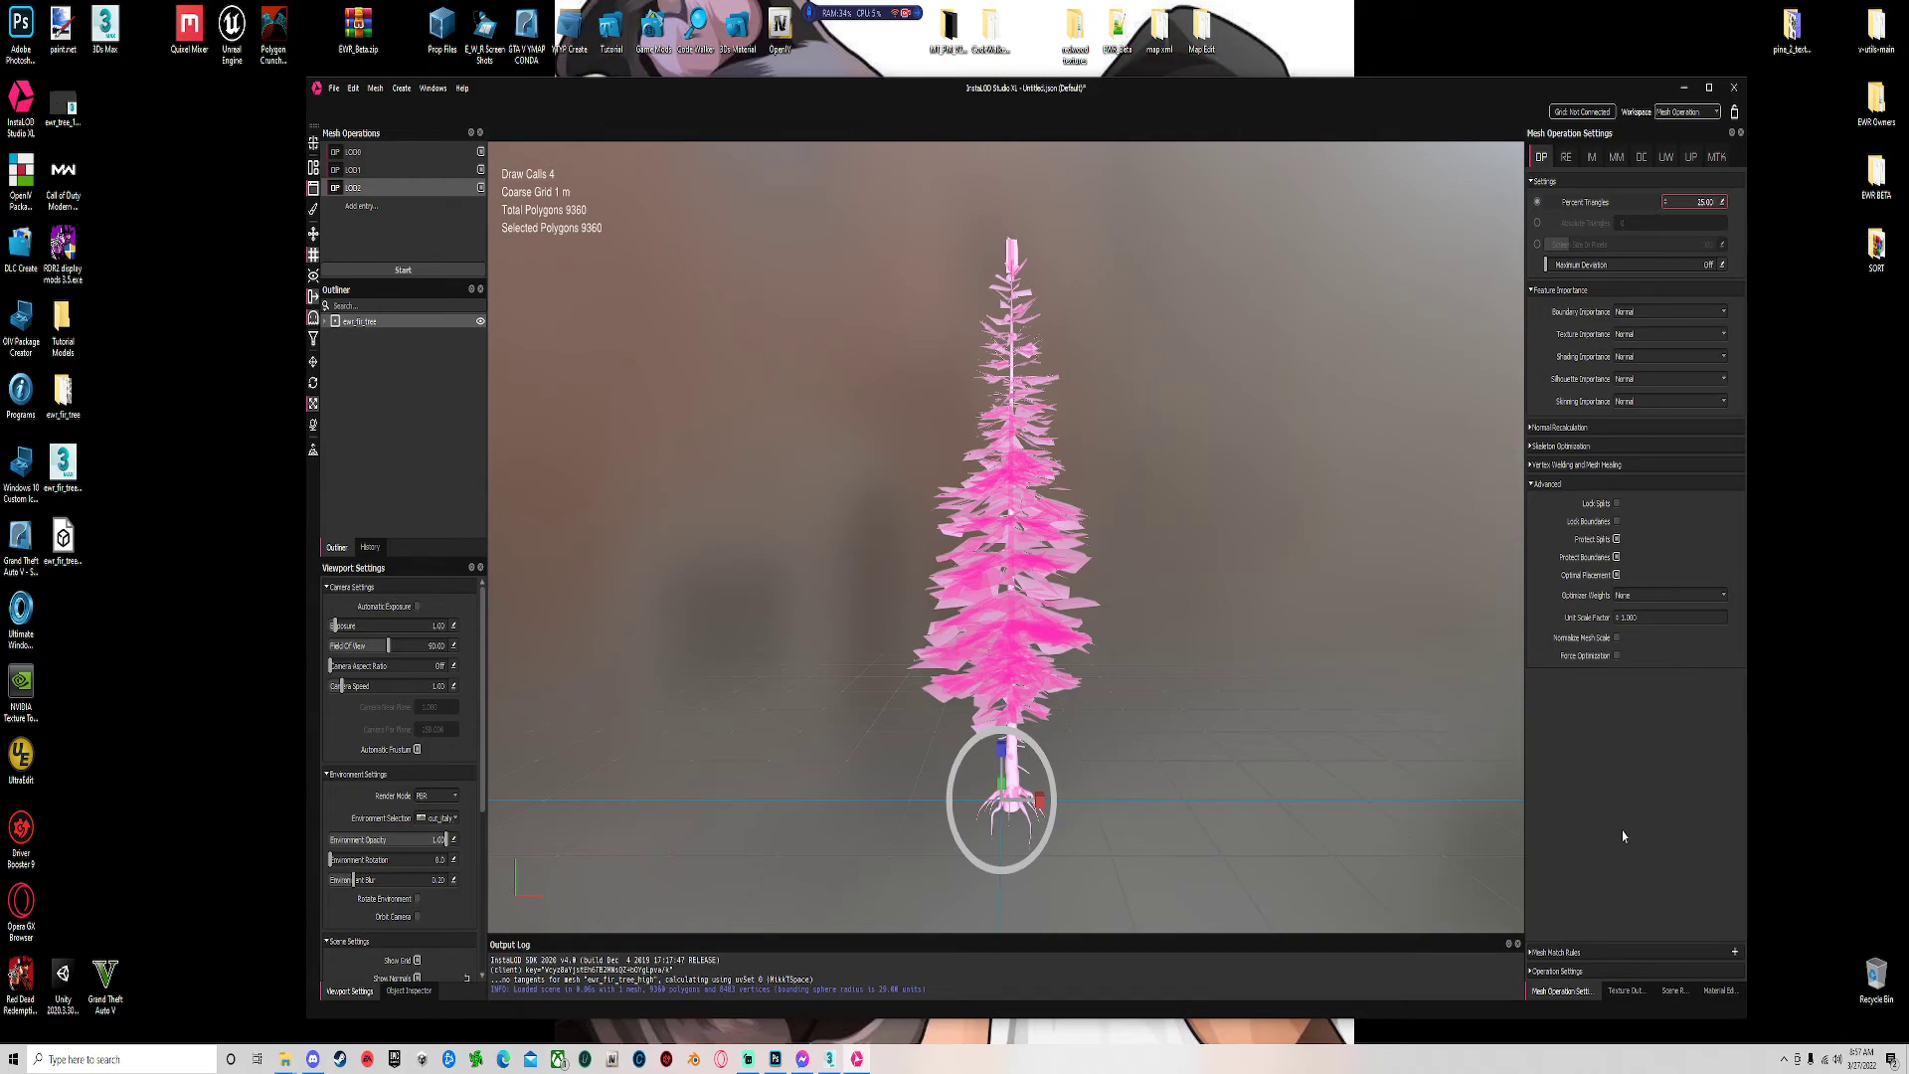
# Run the mesh operations on the fir tree and compare the generated LOD0, LOD1 and LOD2 meshes.
pyautogui.press('Return')
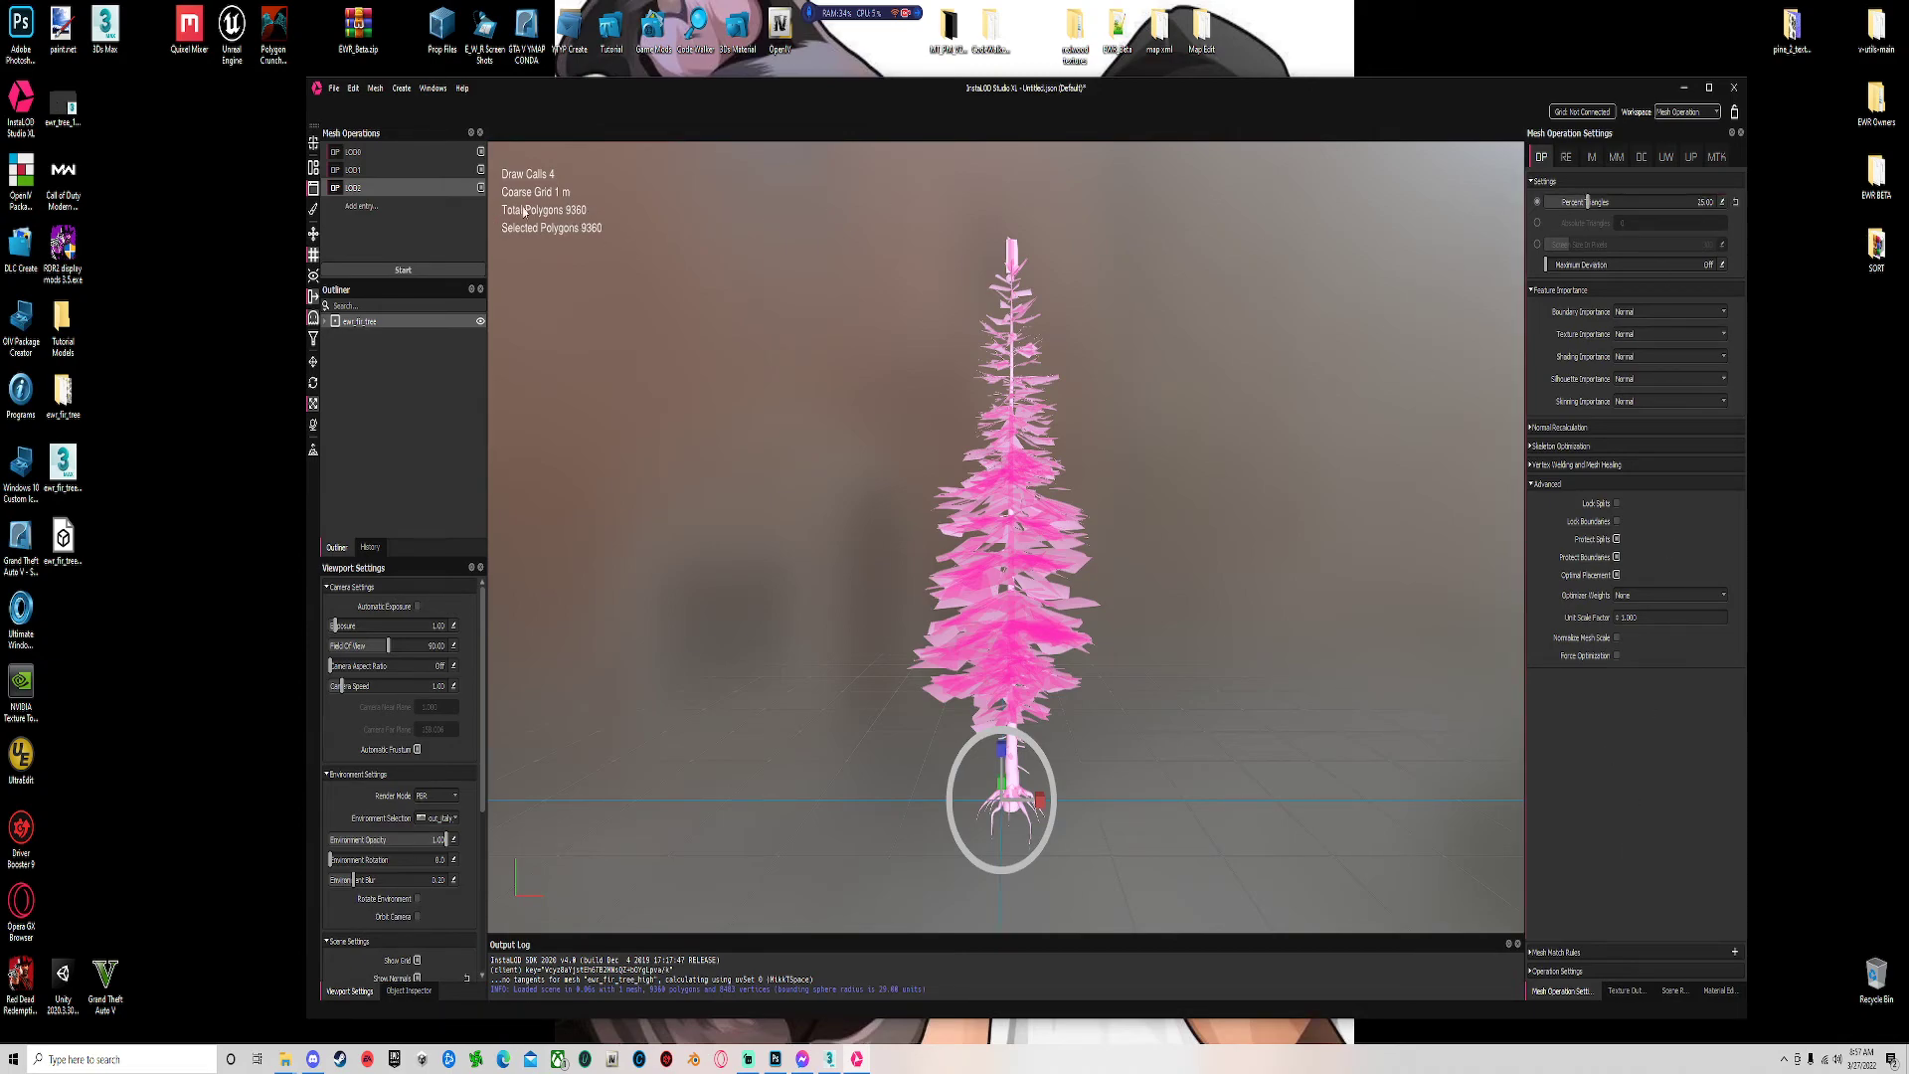
pyautogui.click(367, 152)
pyautogui.click(404, 270)
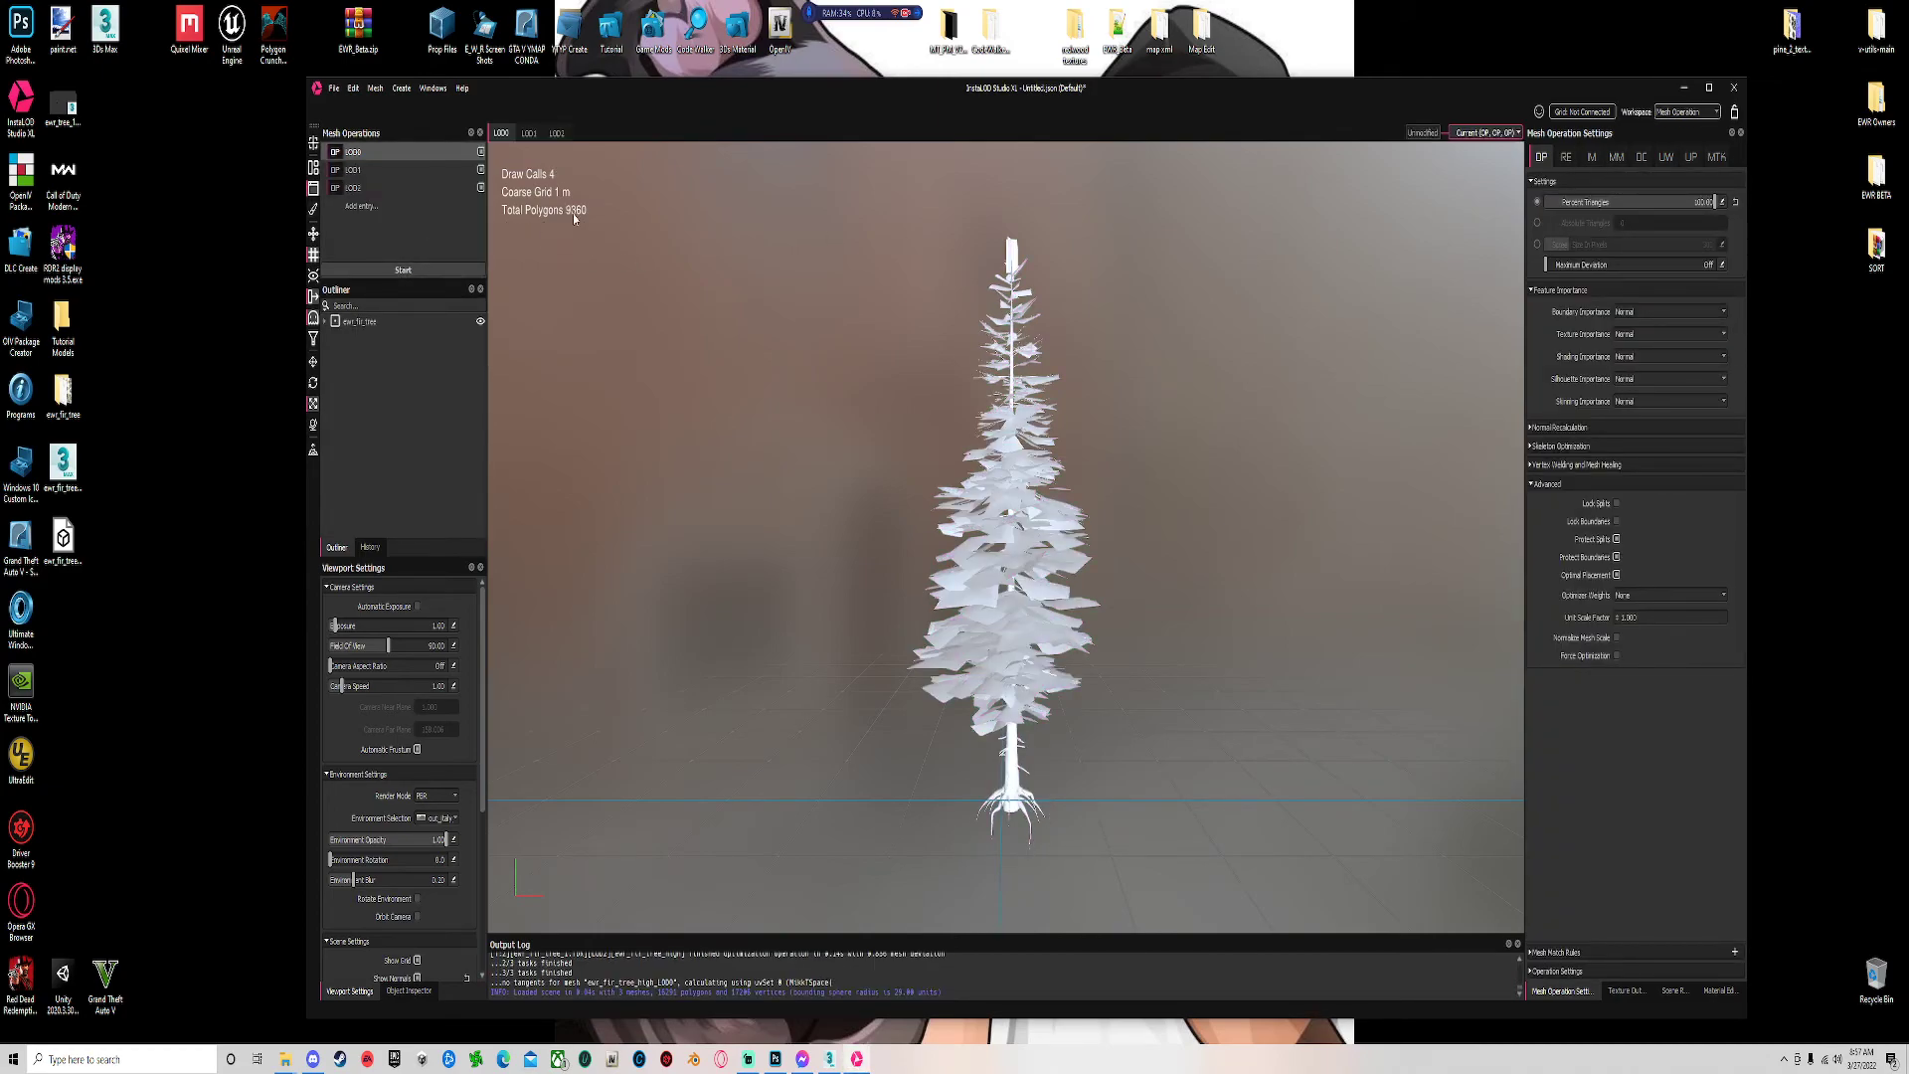
pyautogui.click(530, 133)
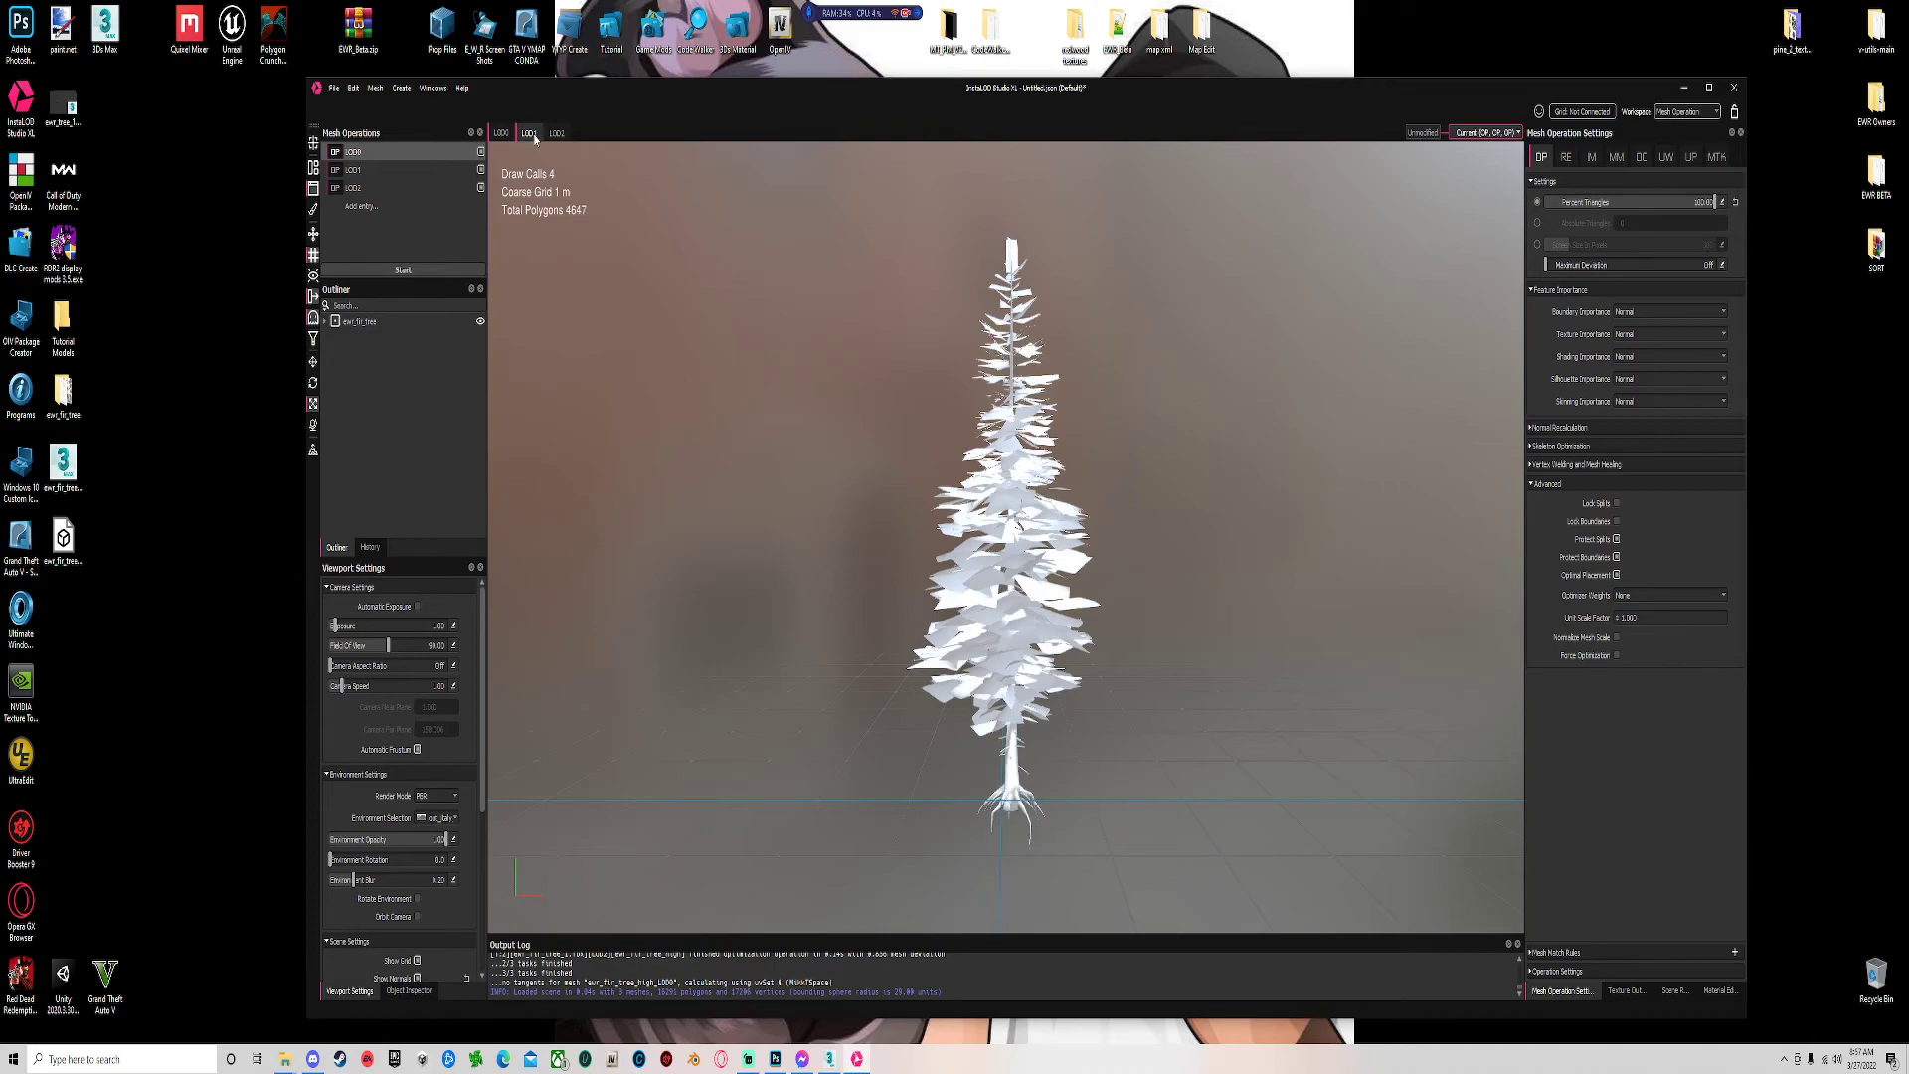
pyautogui.click(555, 134)
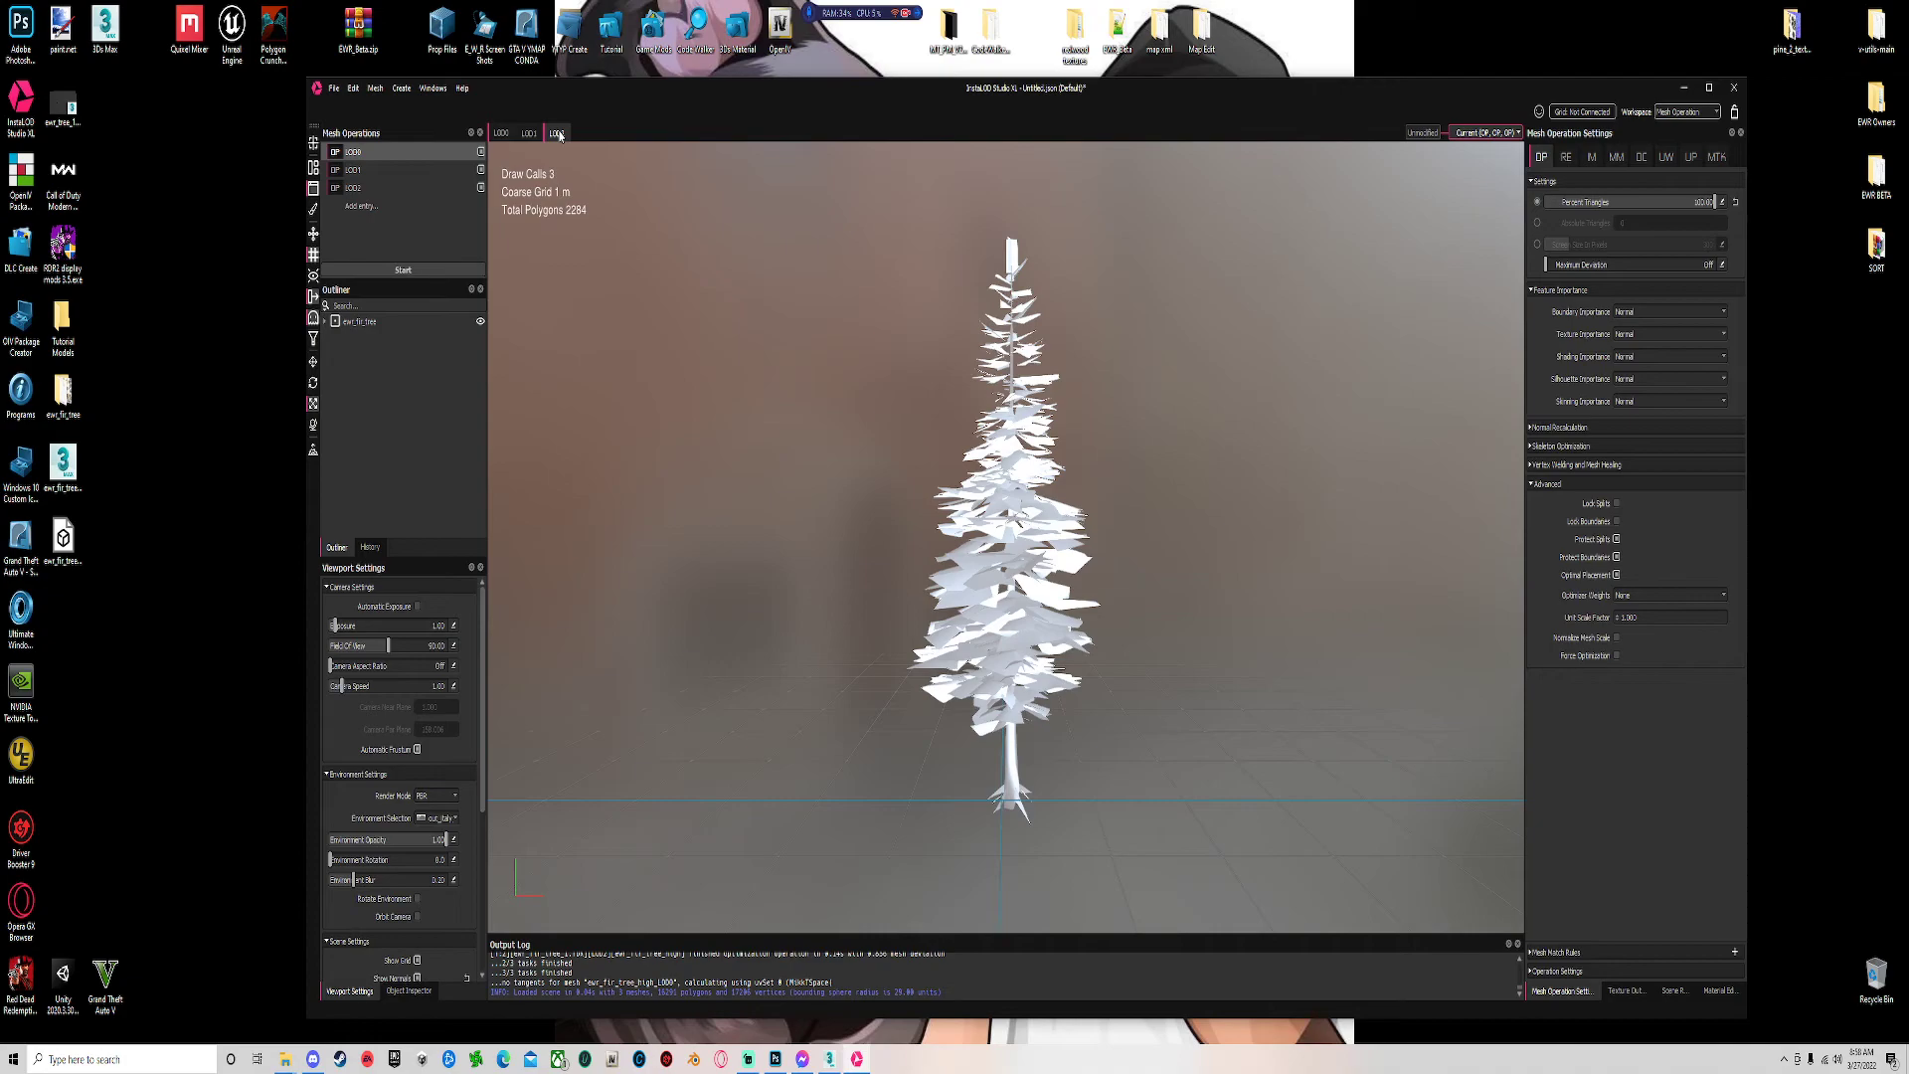
pyautogui.click(502, 133)
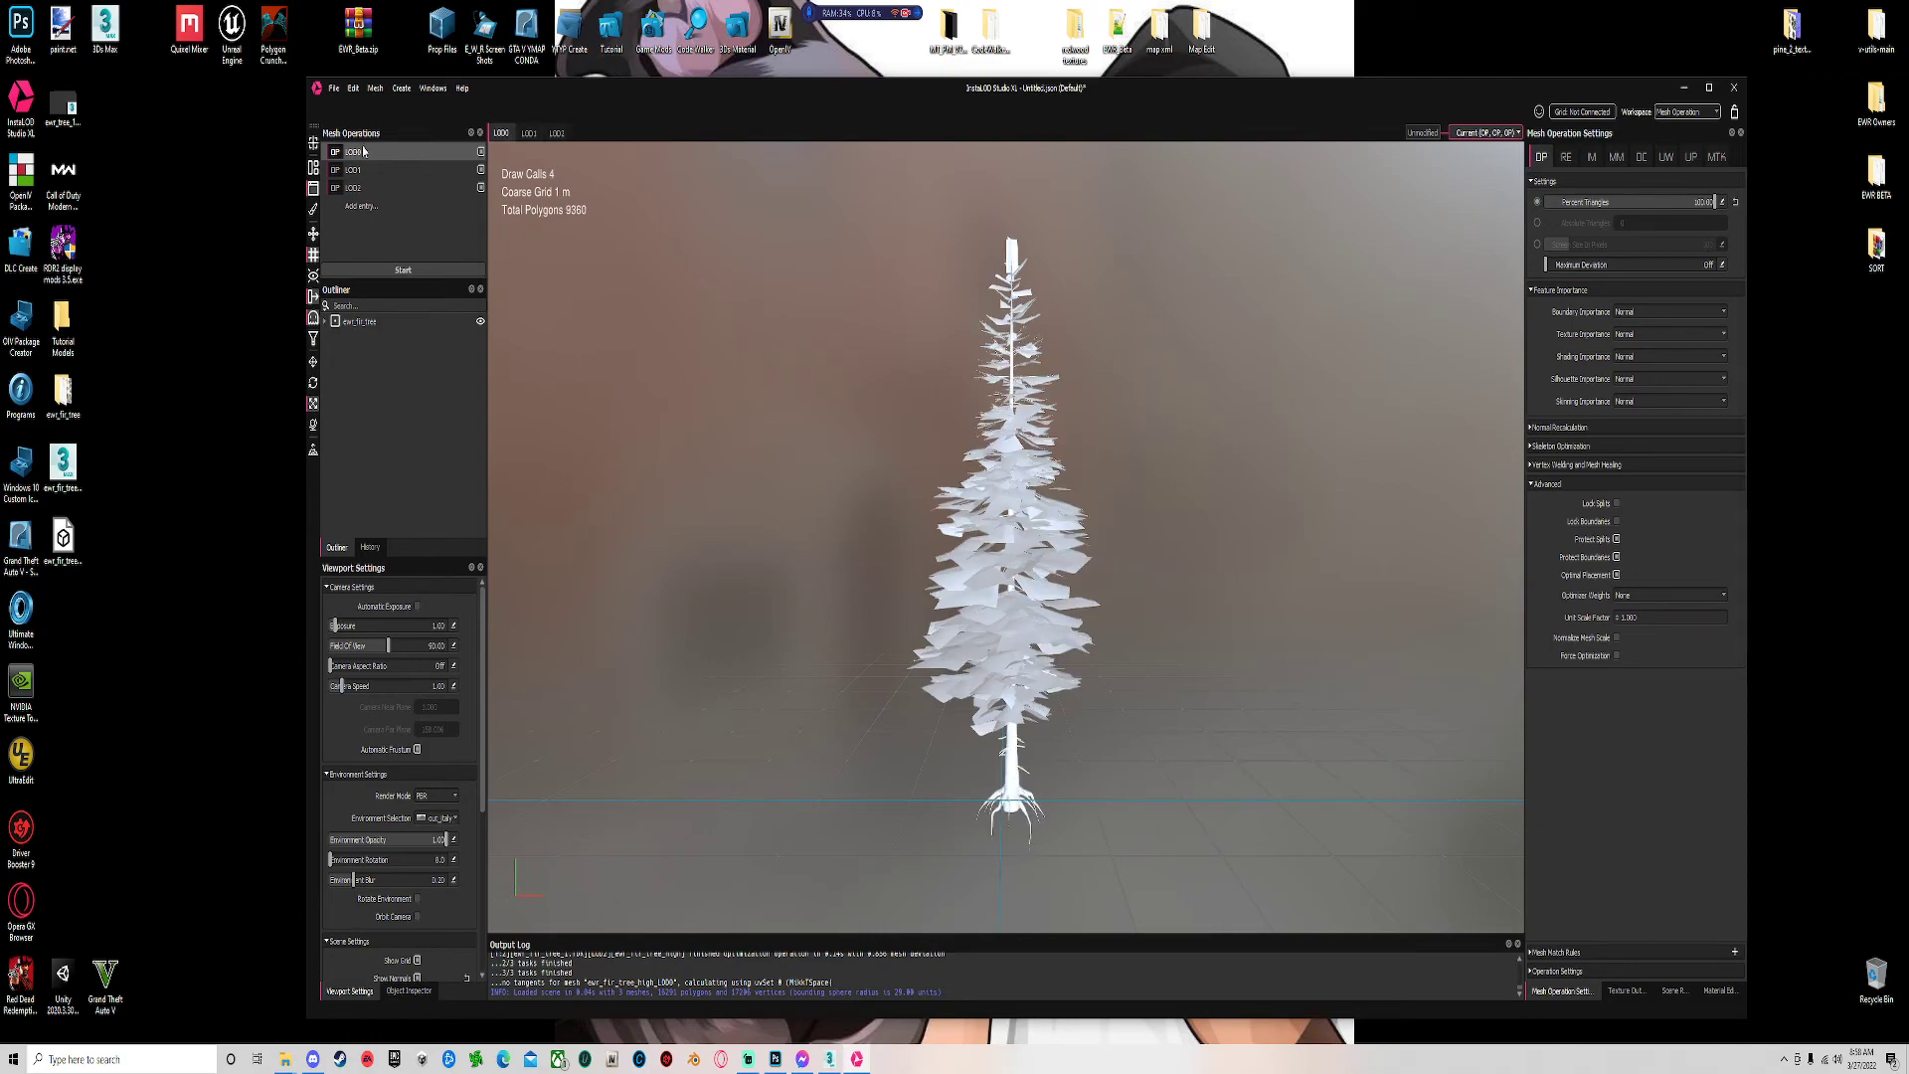
# Create a new folder on the desktop and name it ewr_fir_tree_1.
pyautogui.rightClick(178, 258)
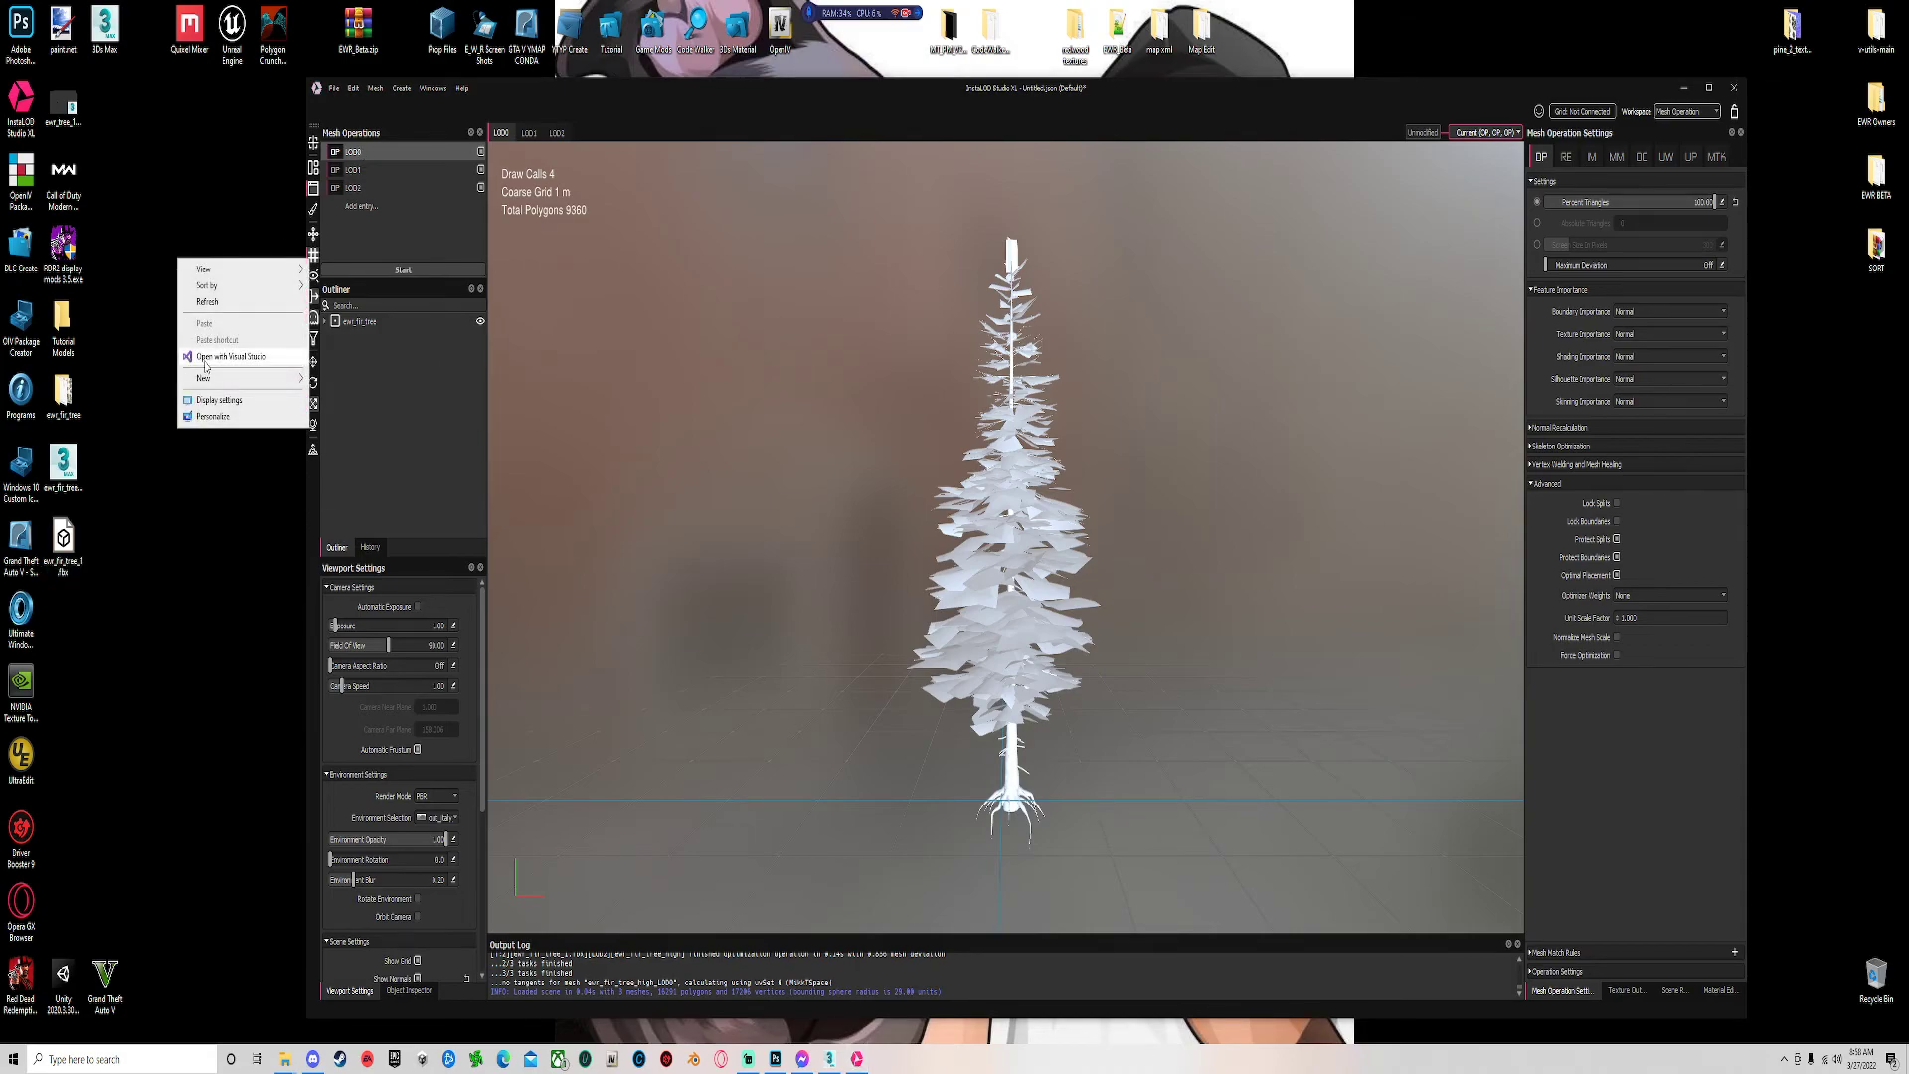
pyautogui.moveTo(202, 382)
pyautogui.click(336, 379)
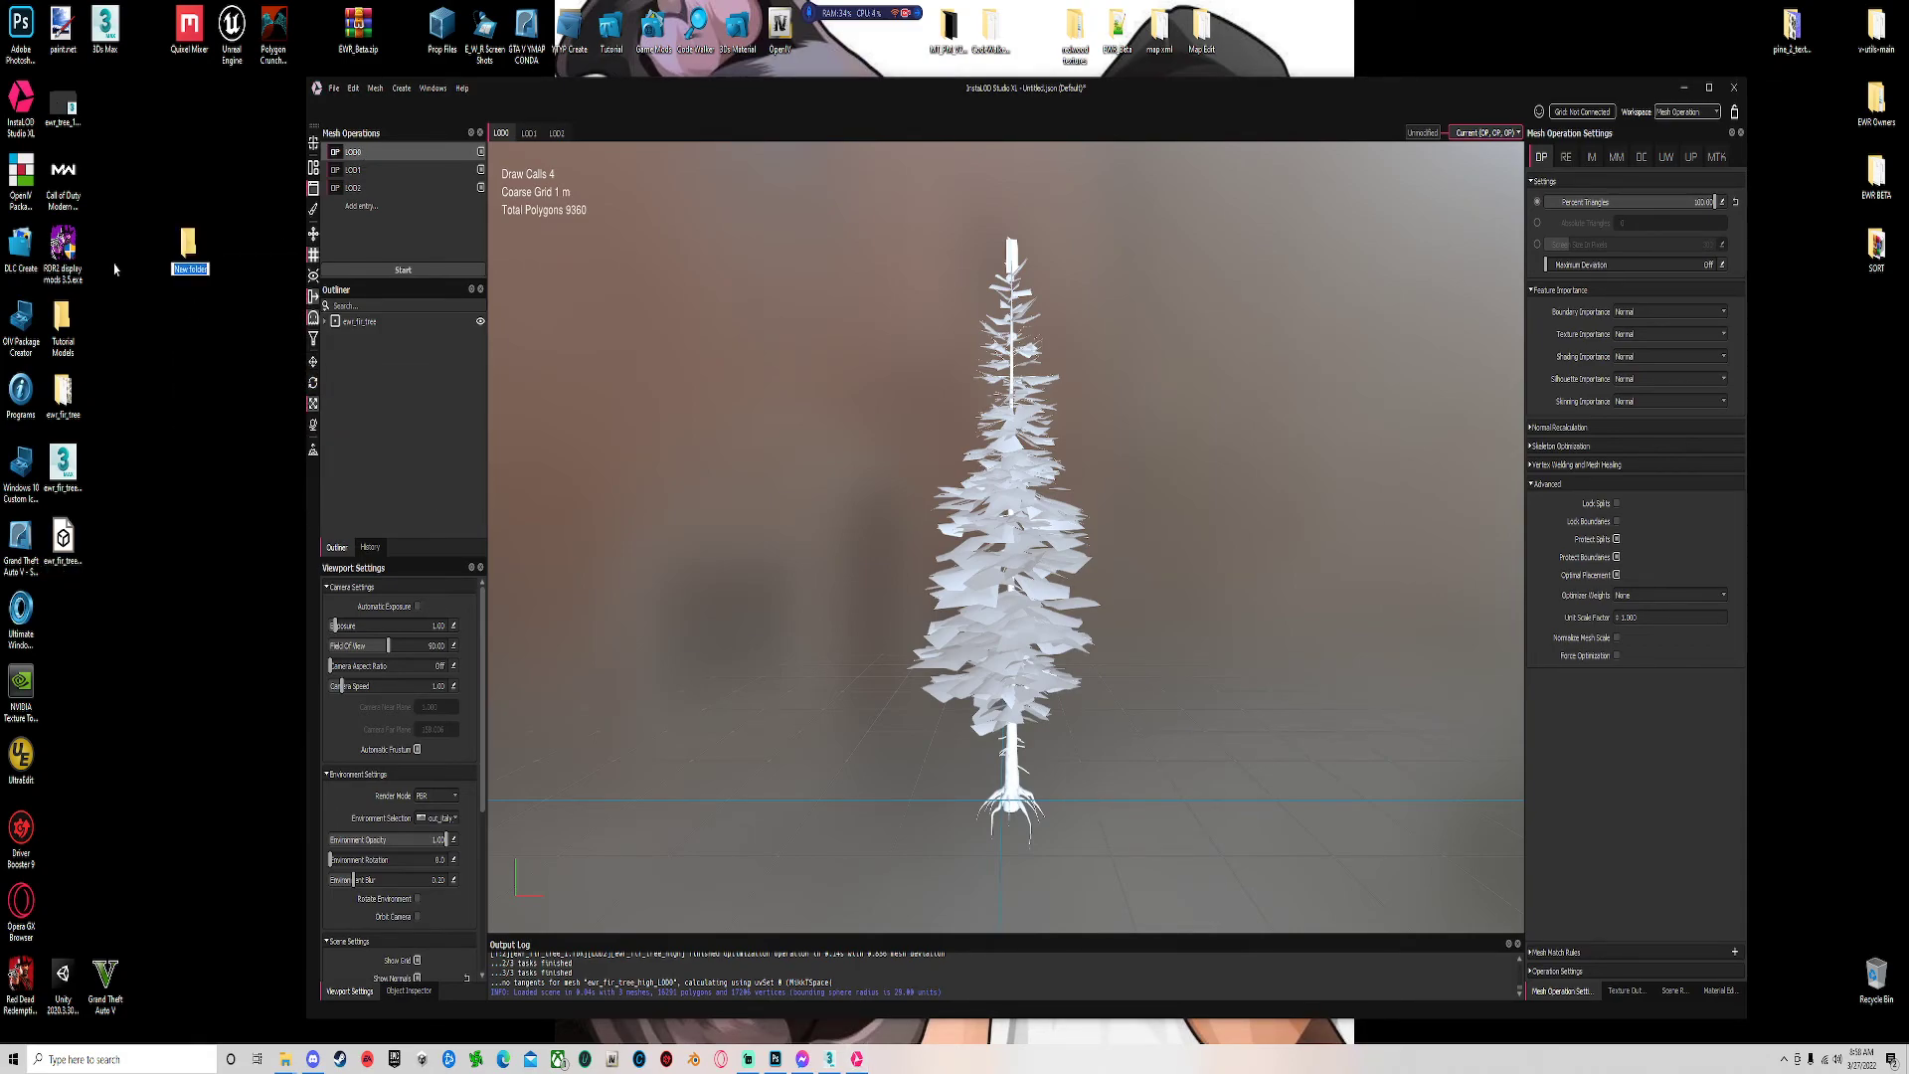
pyautogui.write('EWr_fir_tree')
pyautogui.press('BackSpace')
pyautogui.press('BackSpace')
pyautogui.write('ree_')
pyautogui.press('Return')
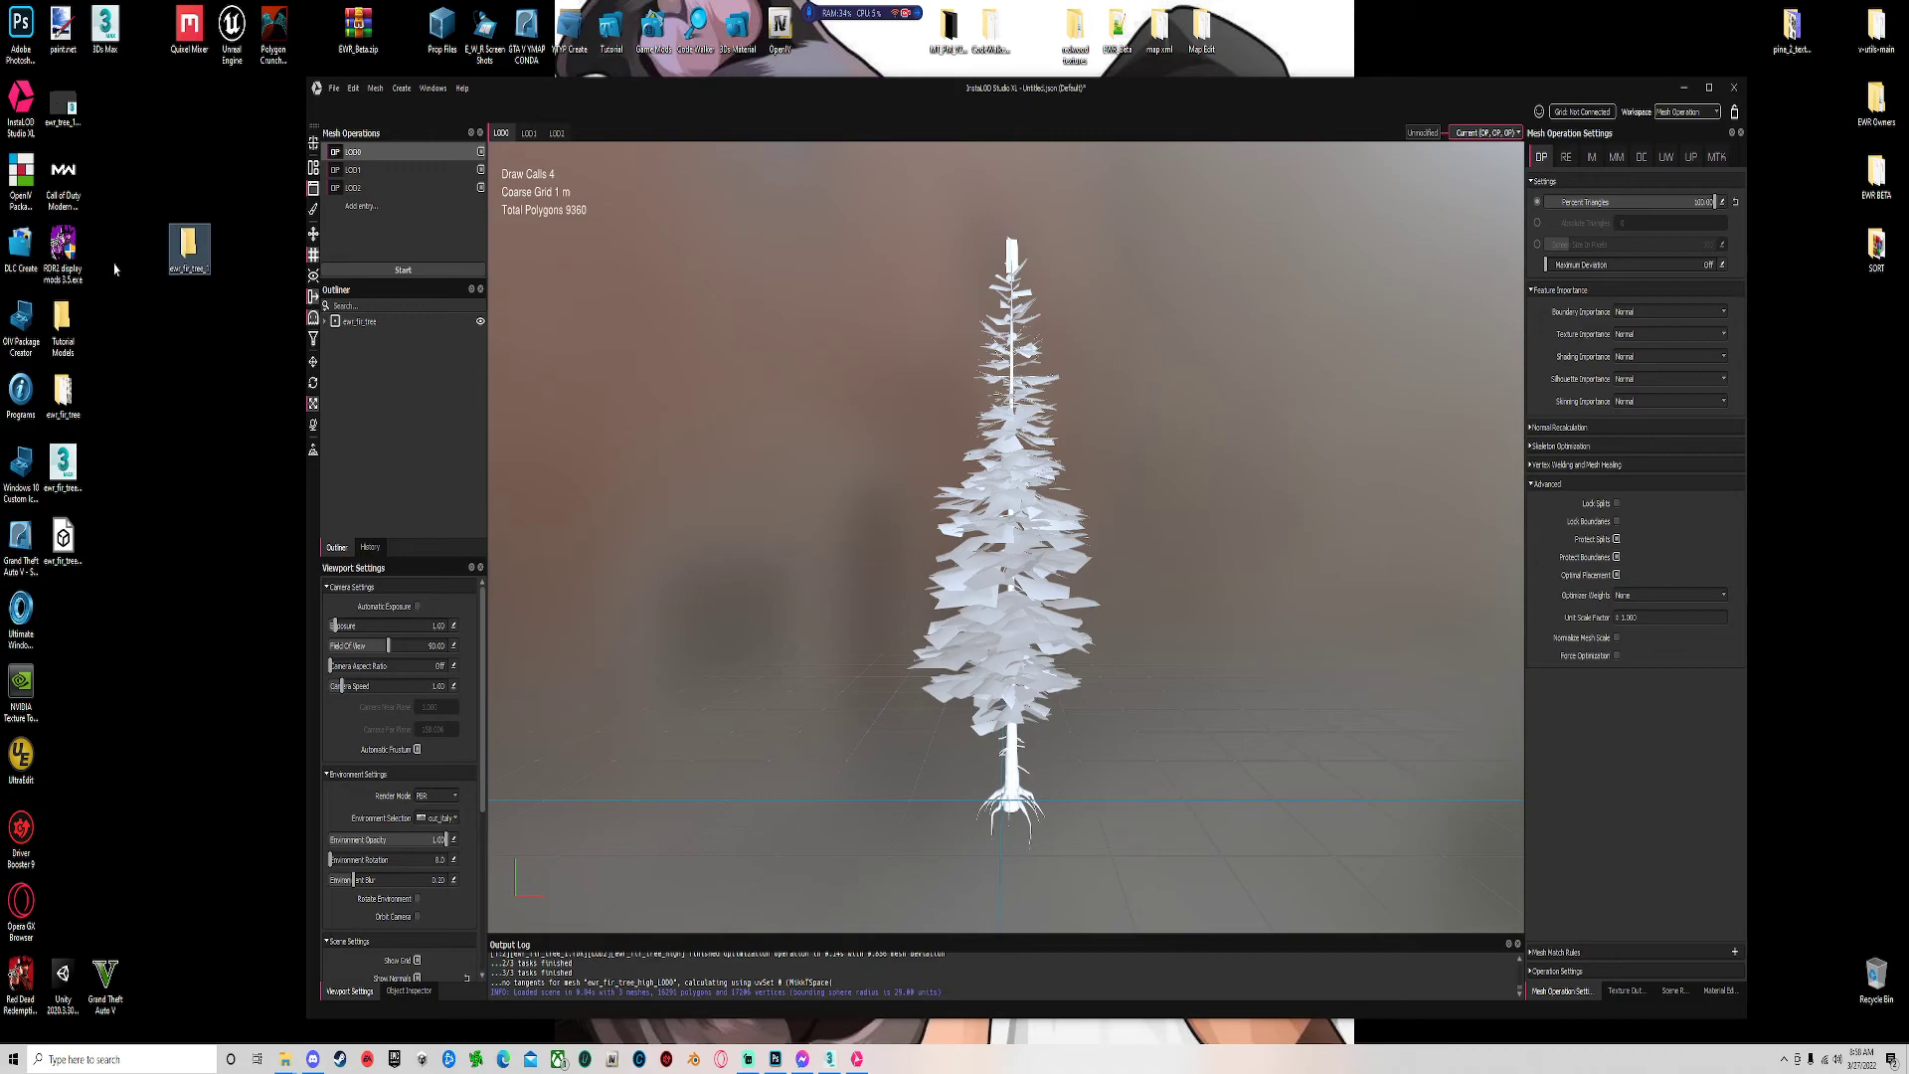
pyautogui.click(333, 92)
pyautogui.click(276, 179)
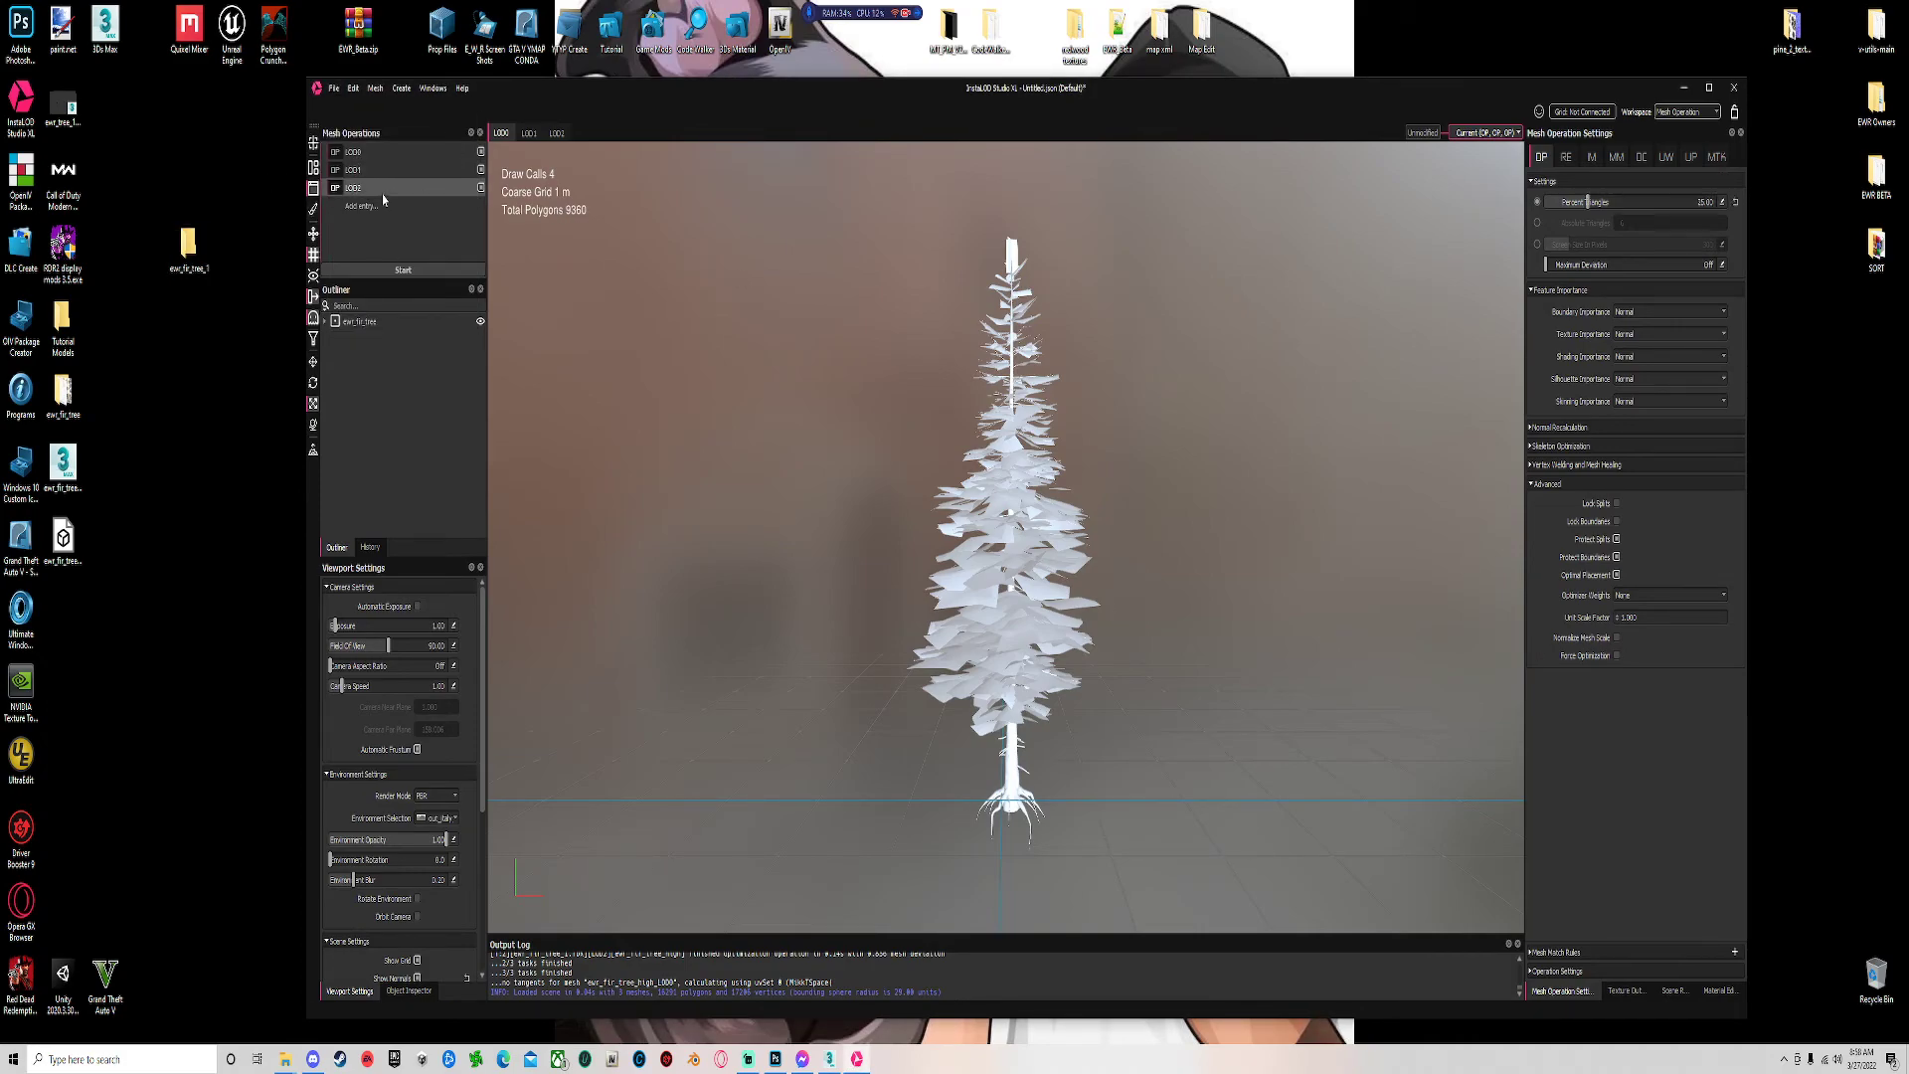
# Export only the selected LOD0 mesh into the ewr_fir_tree_1 folder as ewr_fir_tree_1_high.fbx.
pyautogui.click(335, 91)
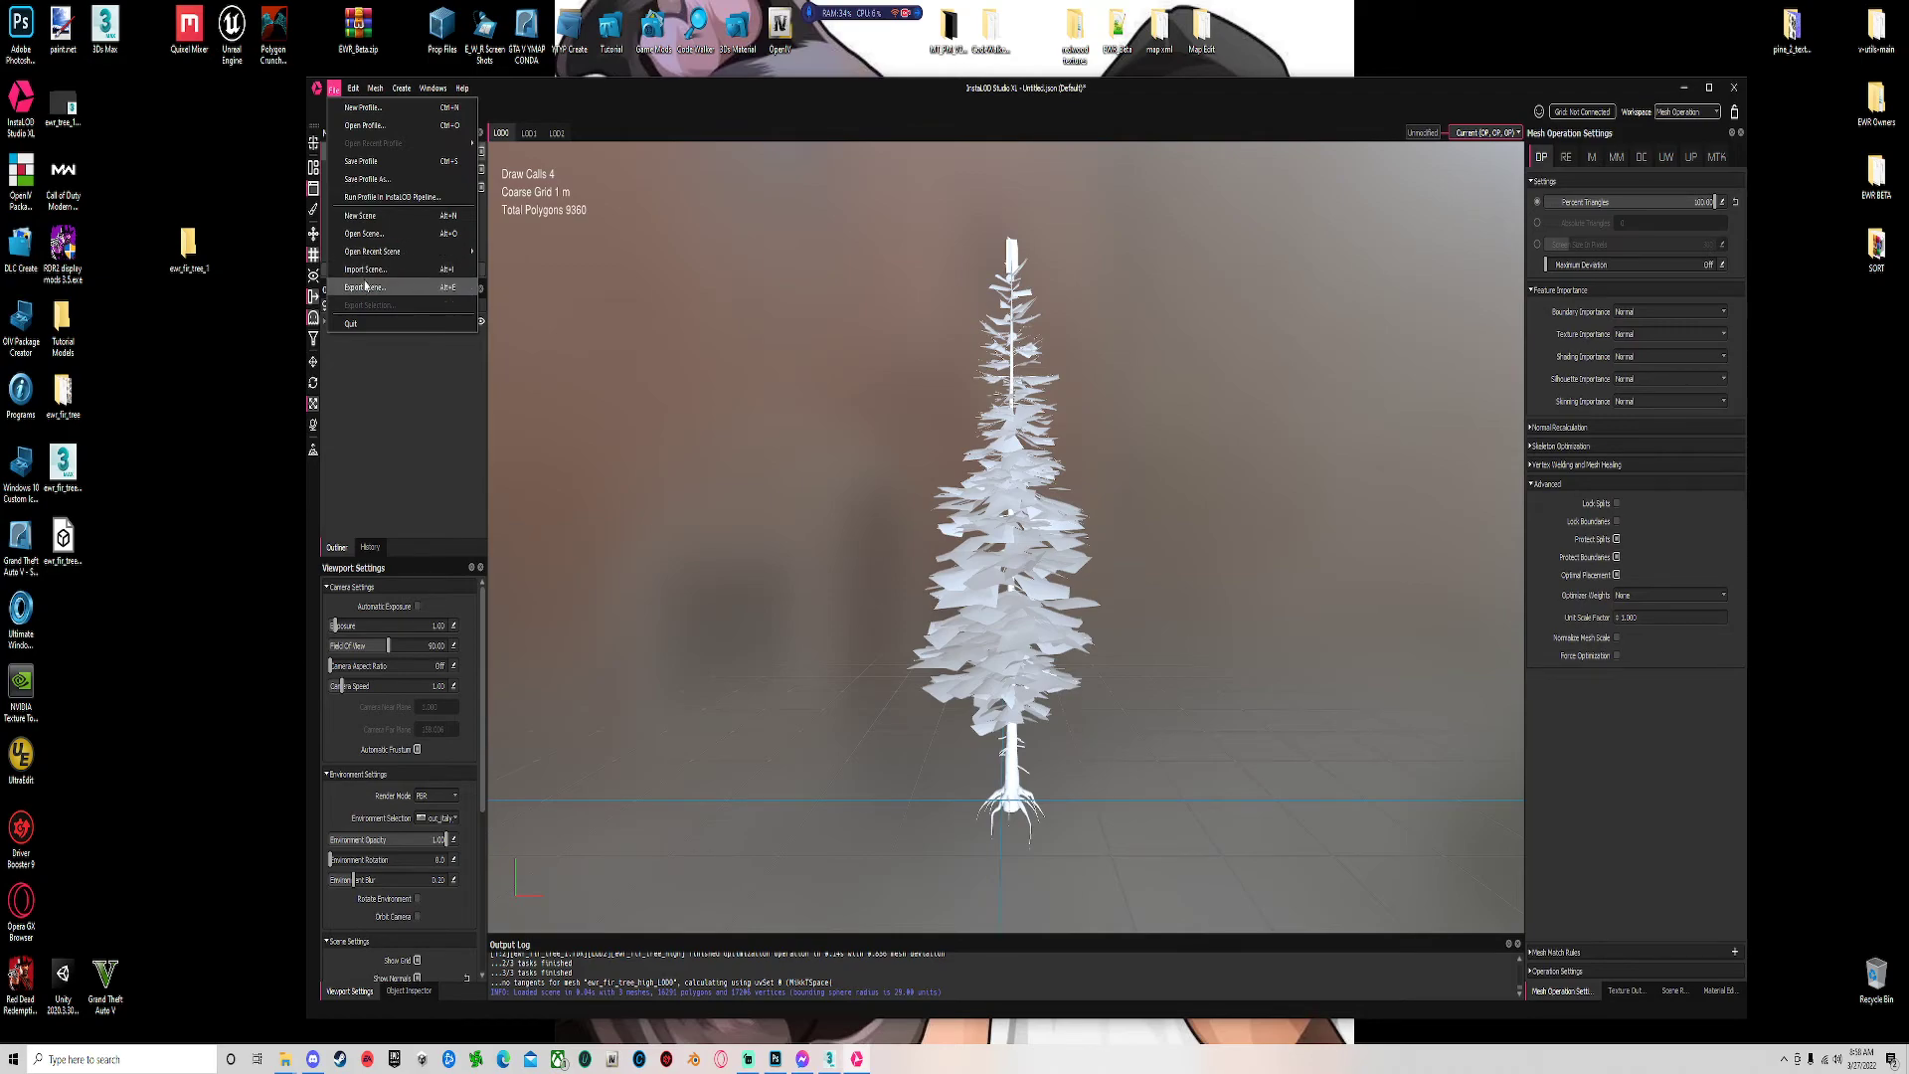
pyautogui.click(903, 452)
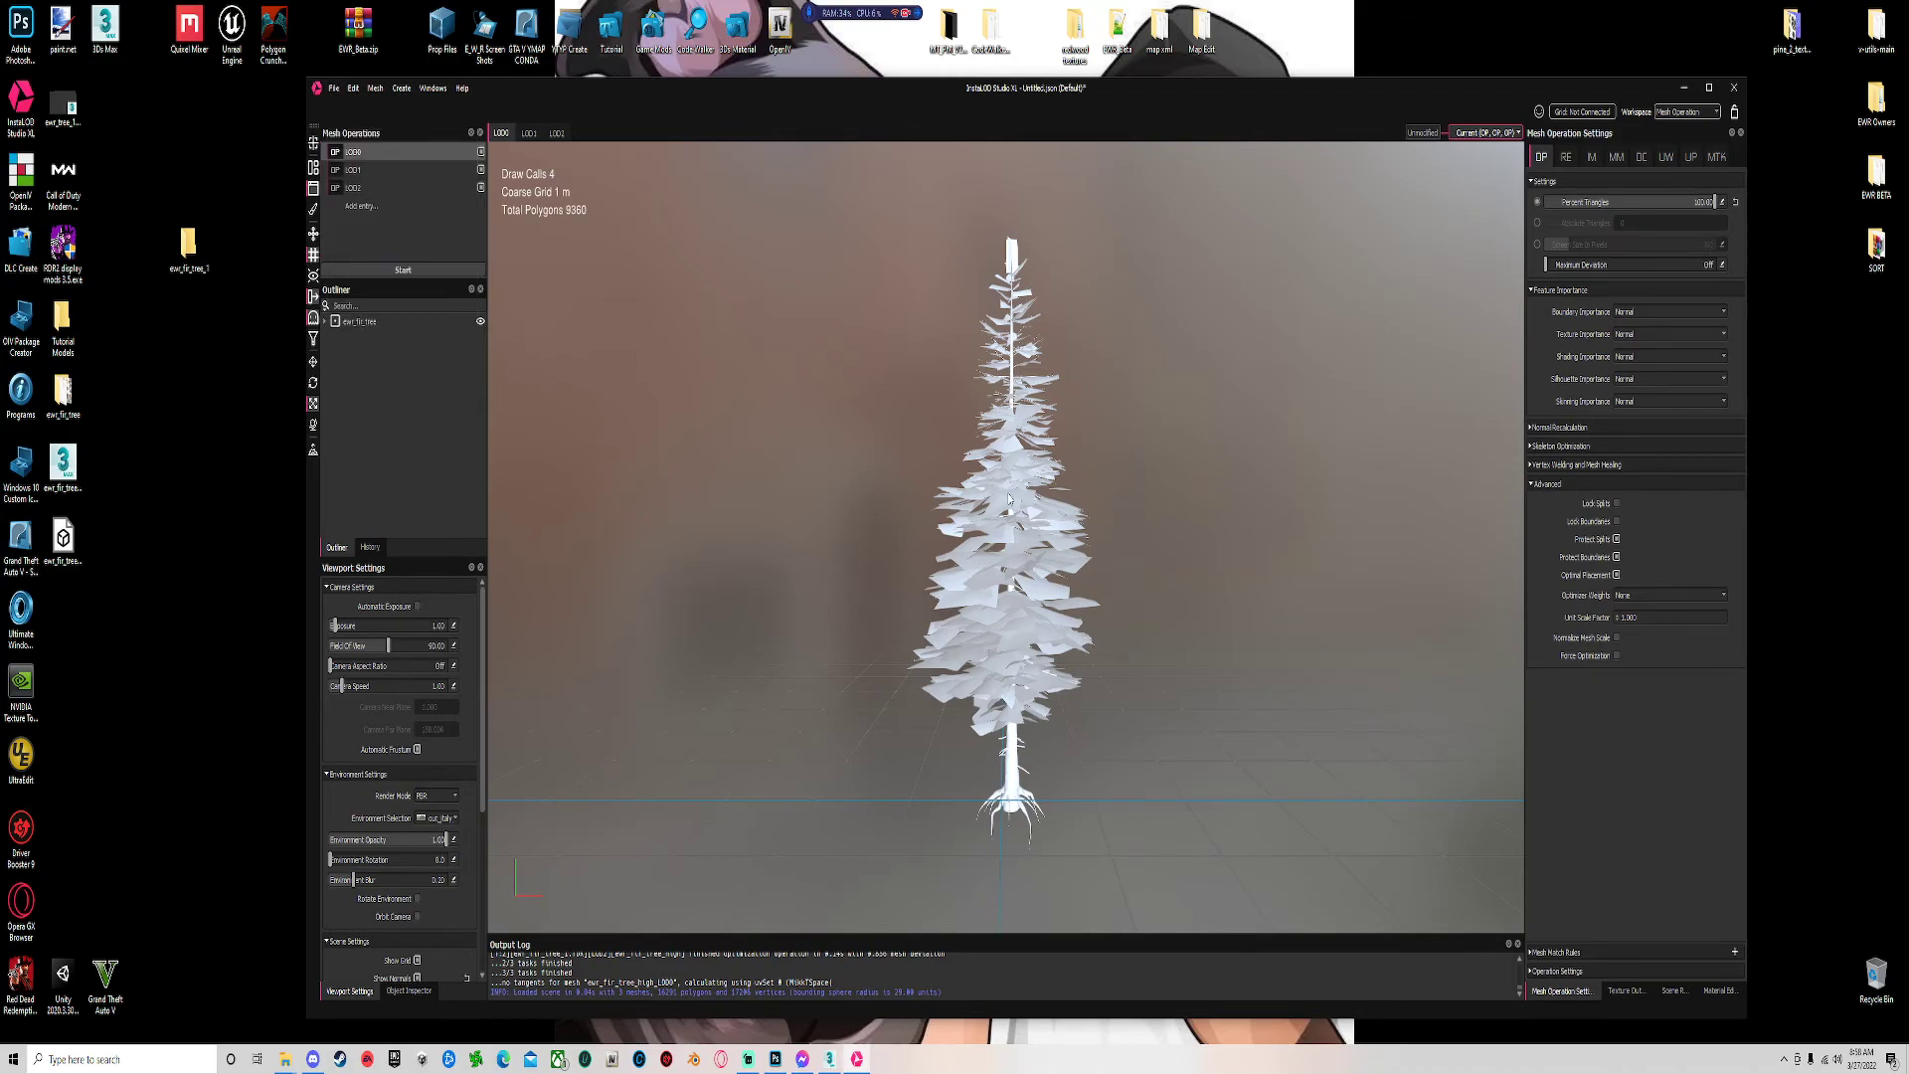
pyautogui.click(1015, 637)
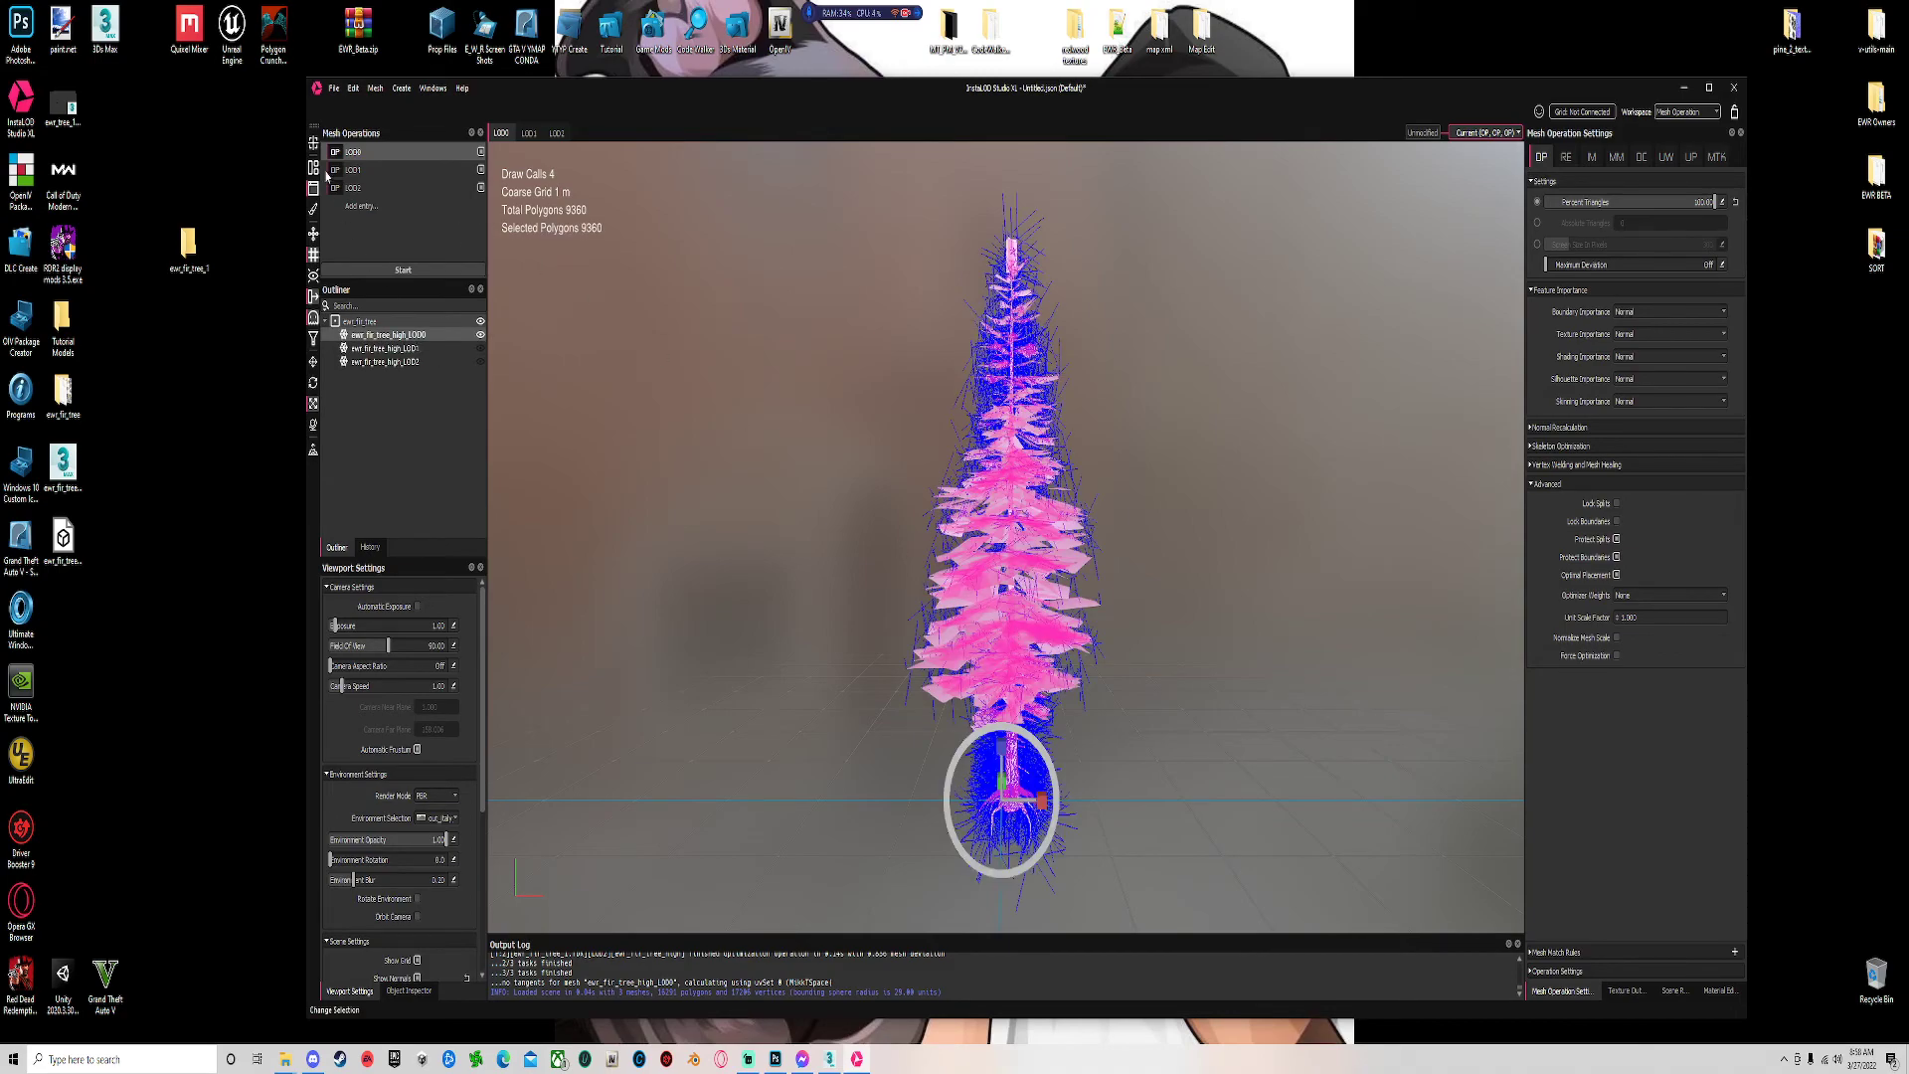
pyautogui.click(335, 87)
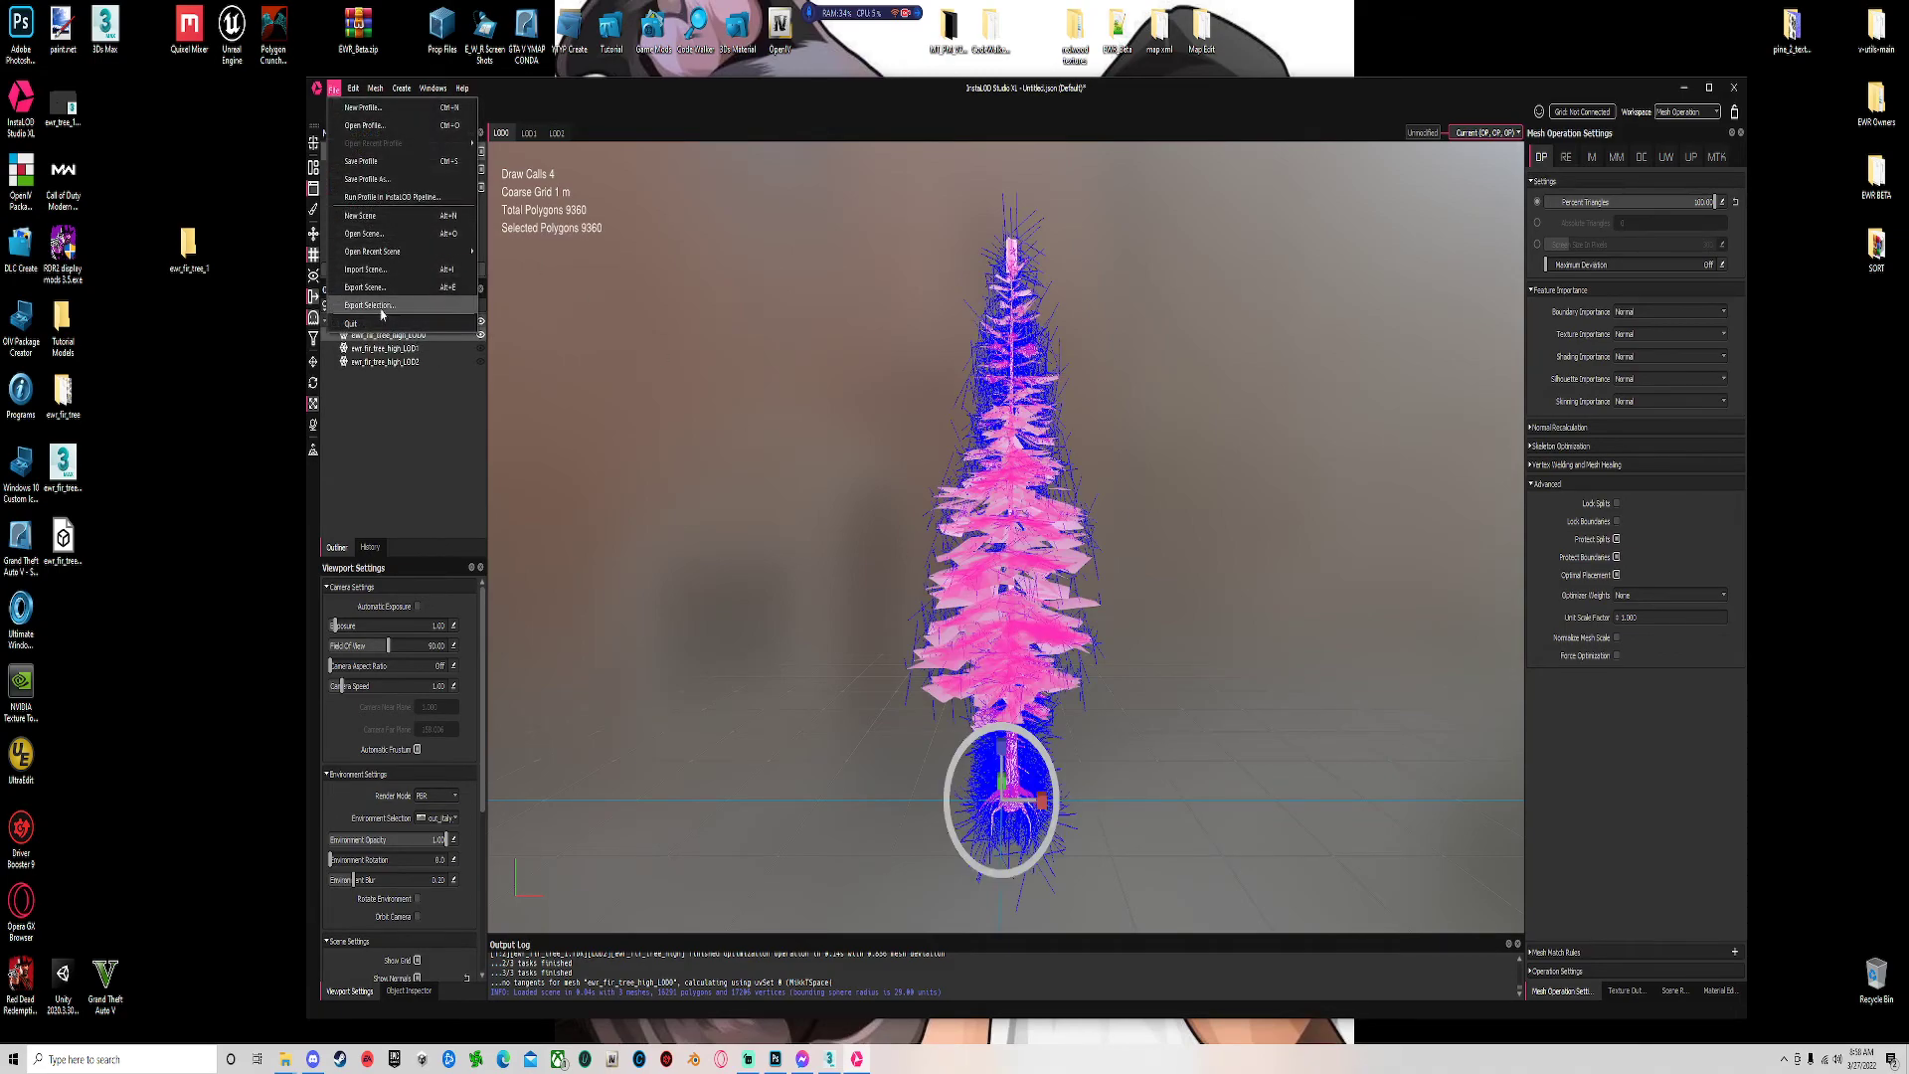
pyautogui.click(398, 298)
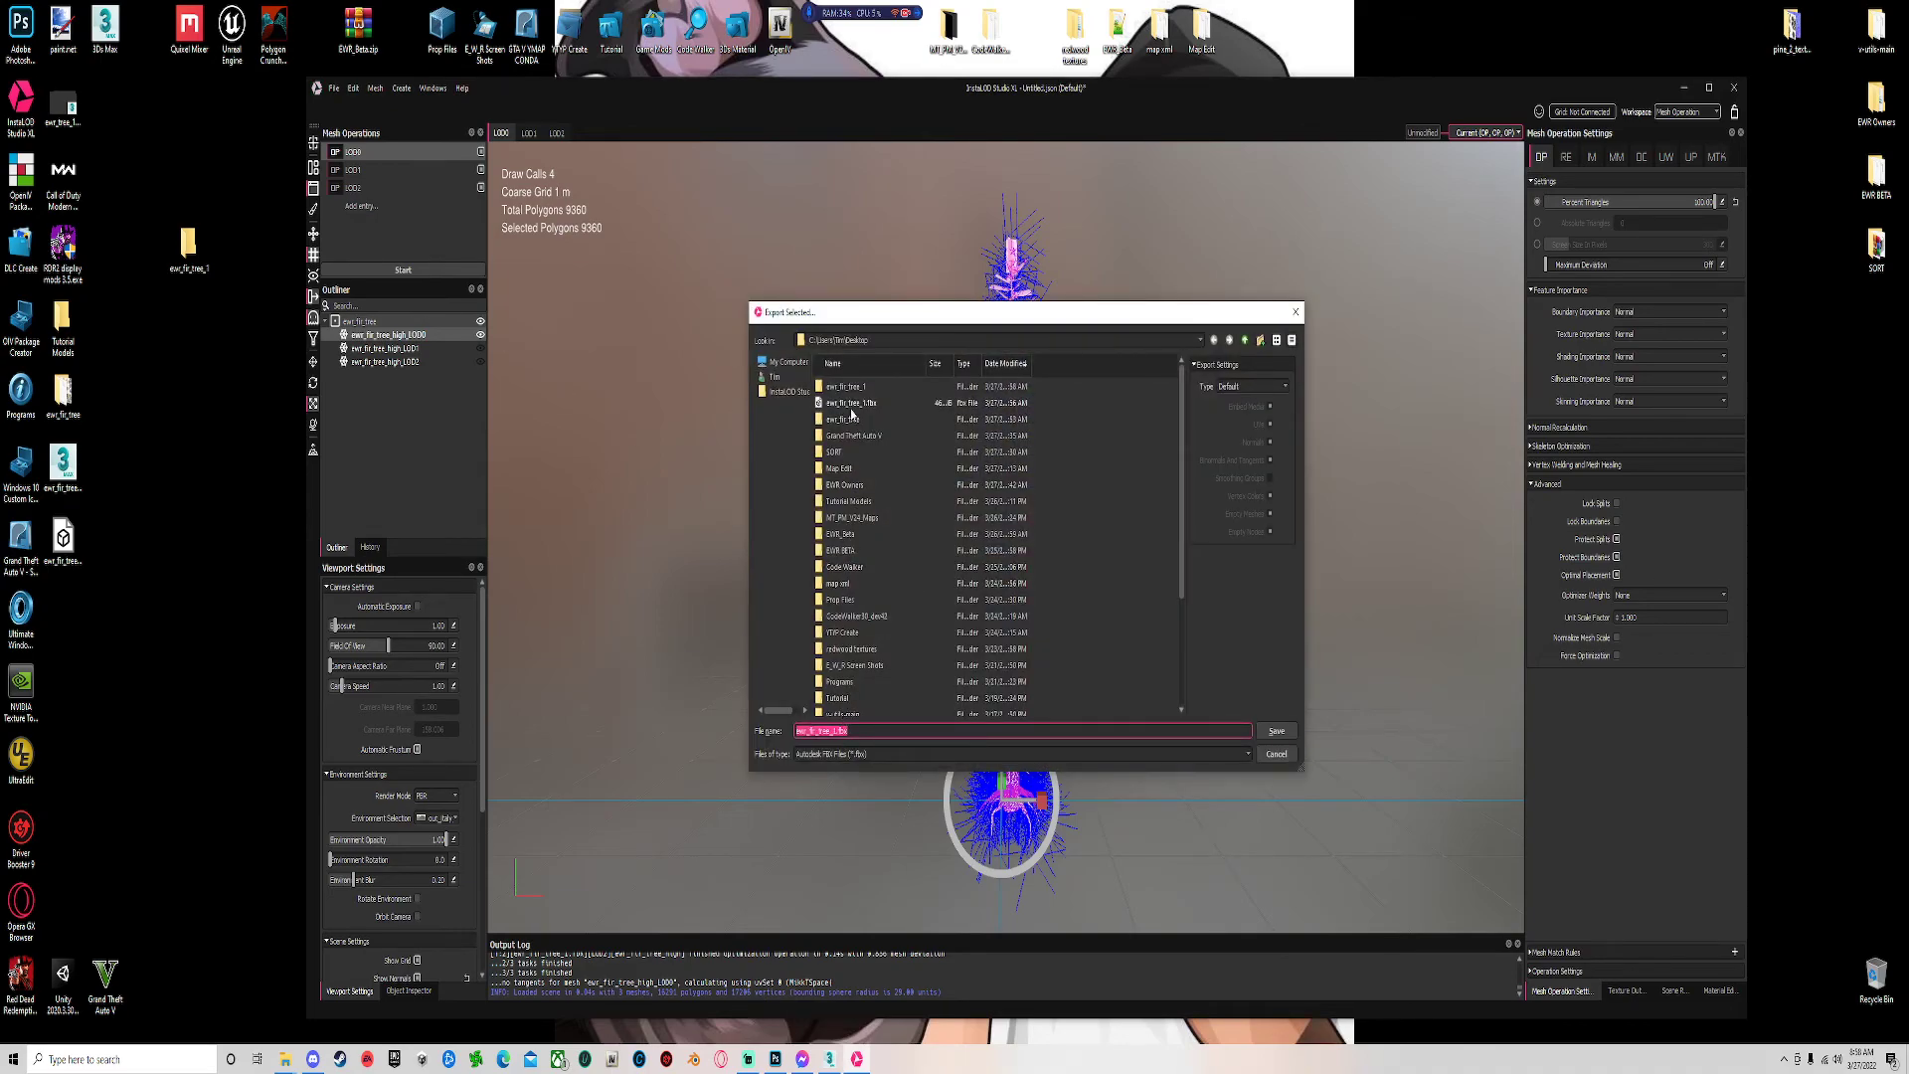
pyautogui.doubleClick(847, 389)
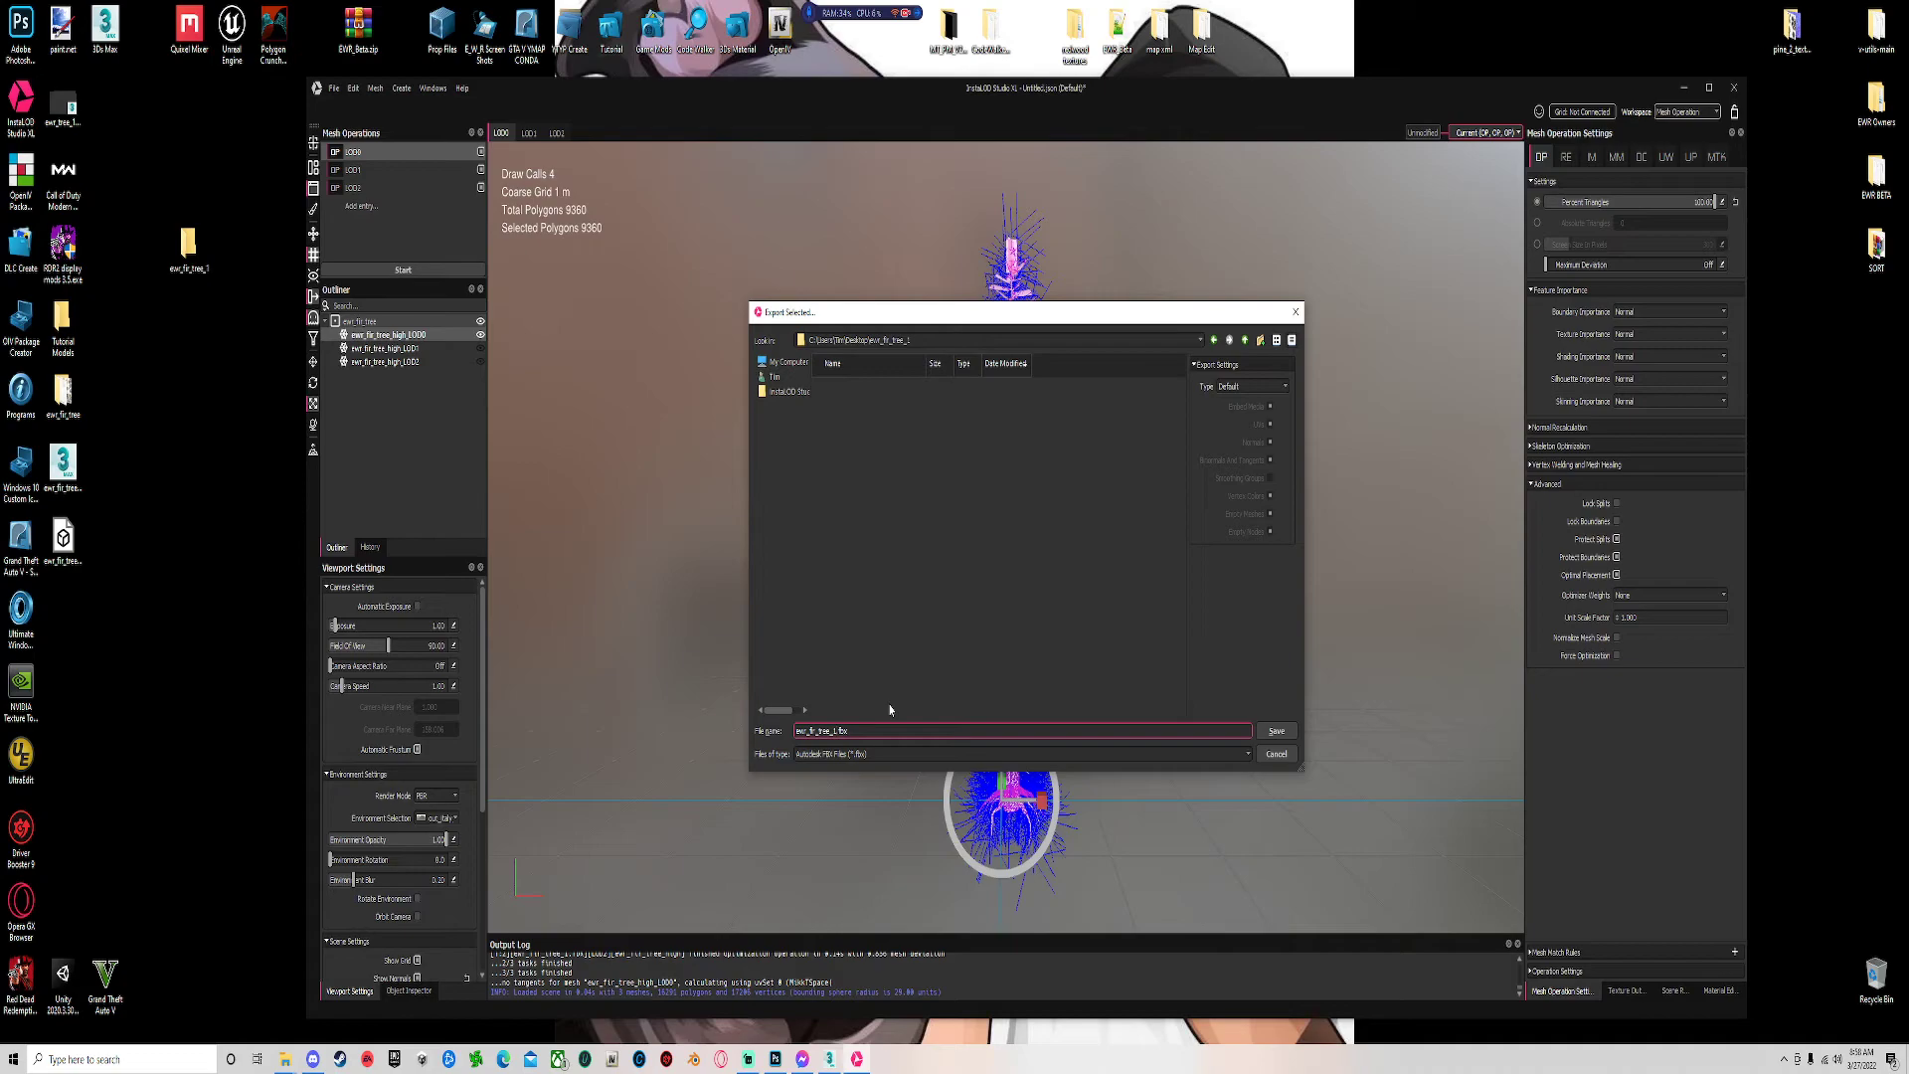
pyautogui.write('high')
pyautogui.click(1277, 730)
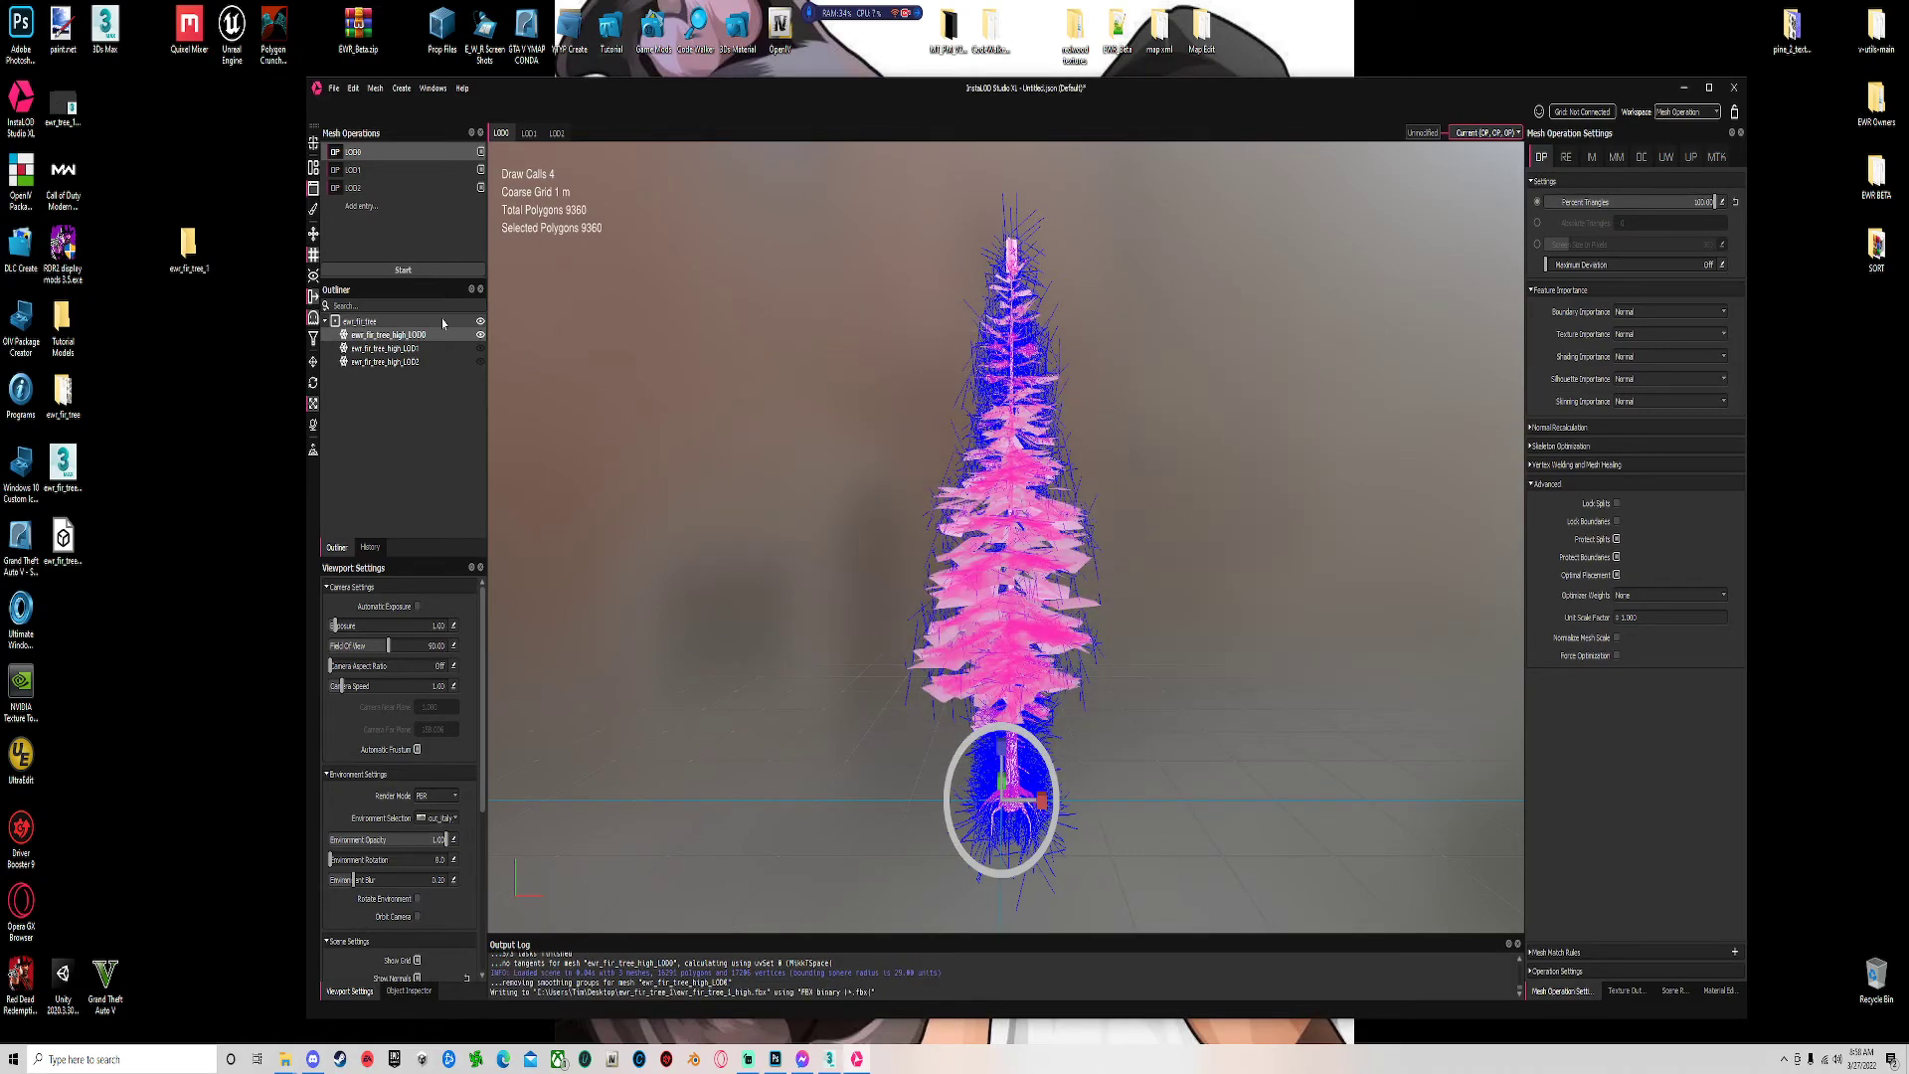
# Select the LOD1 mesh and export only that selection as ewr_fir_tree_1_med.fbx in the same folder.
pyautogui.click(368, 170)
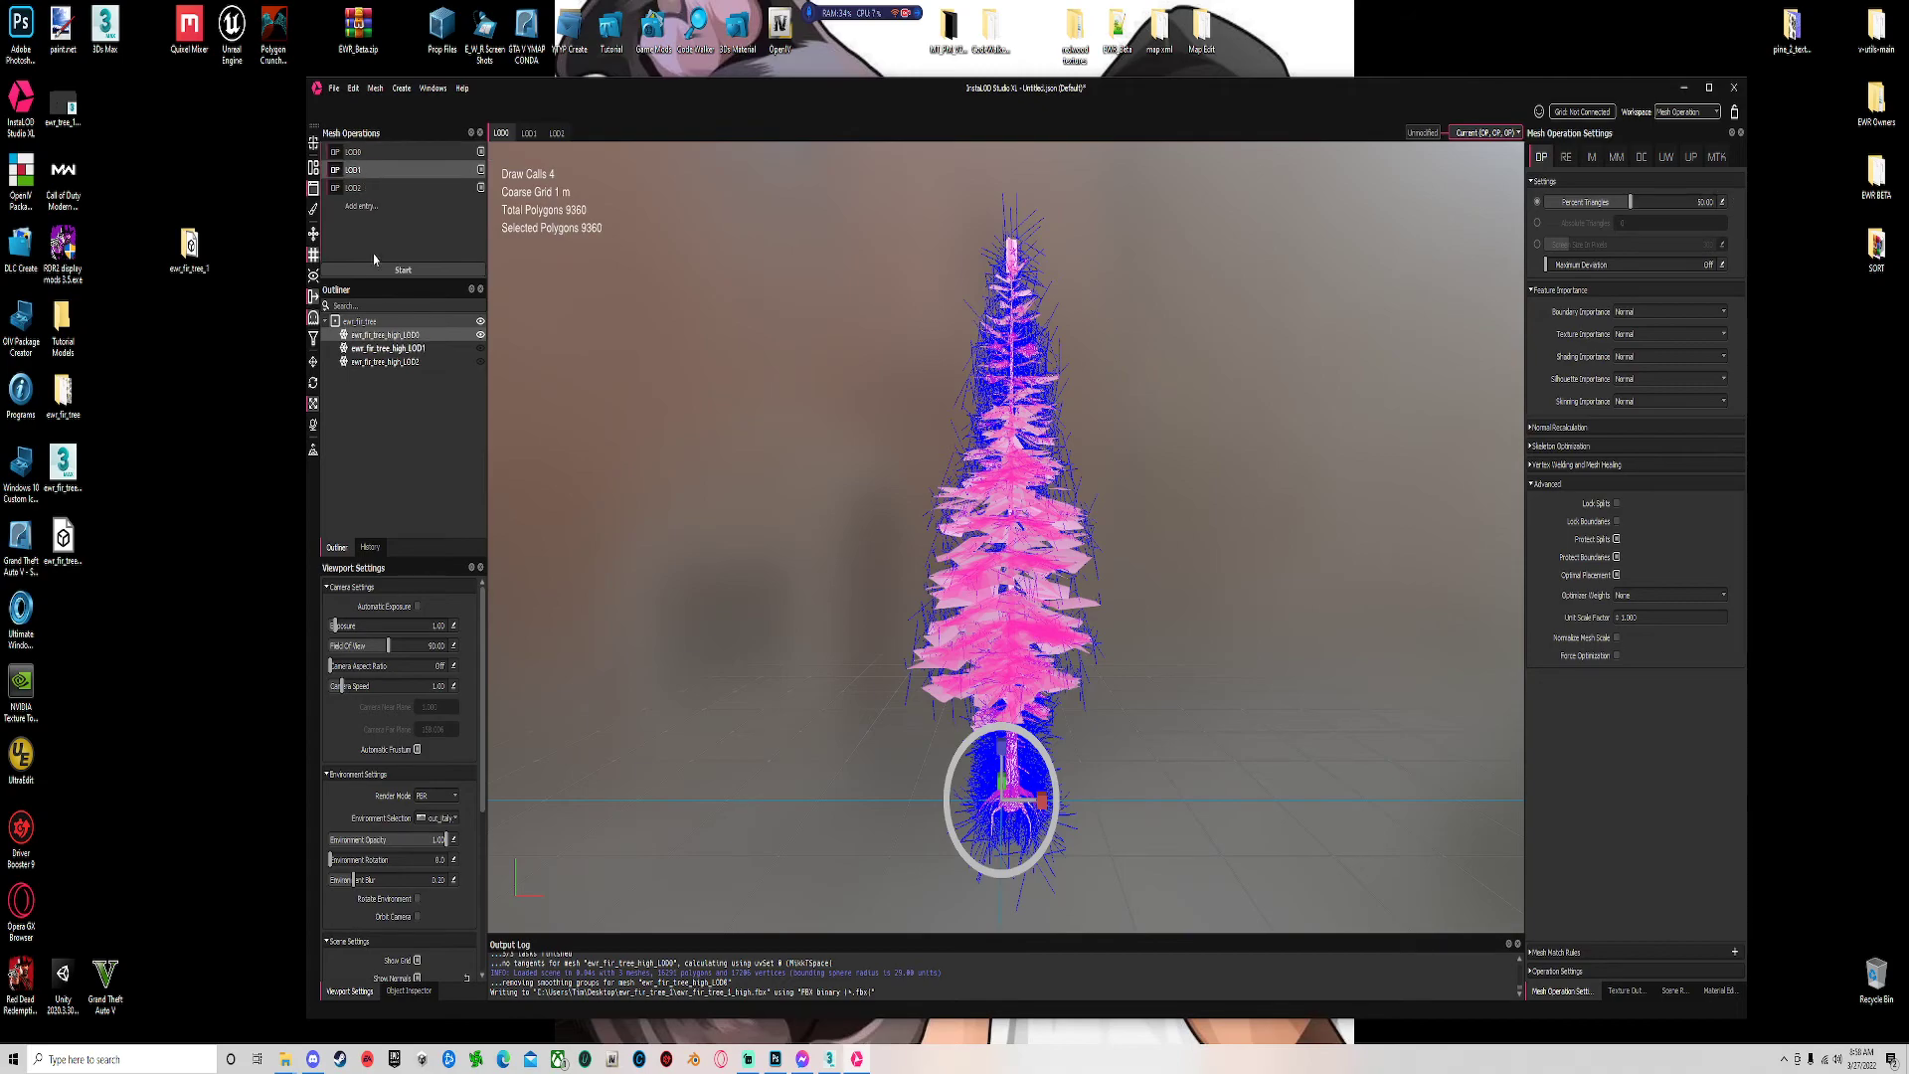
pyautogui.click(406, 348)
pyautogui.click(334, 87)
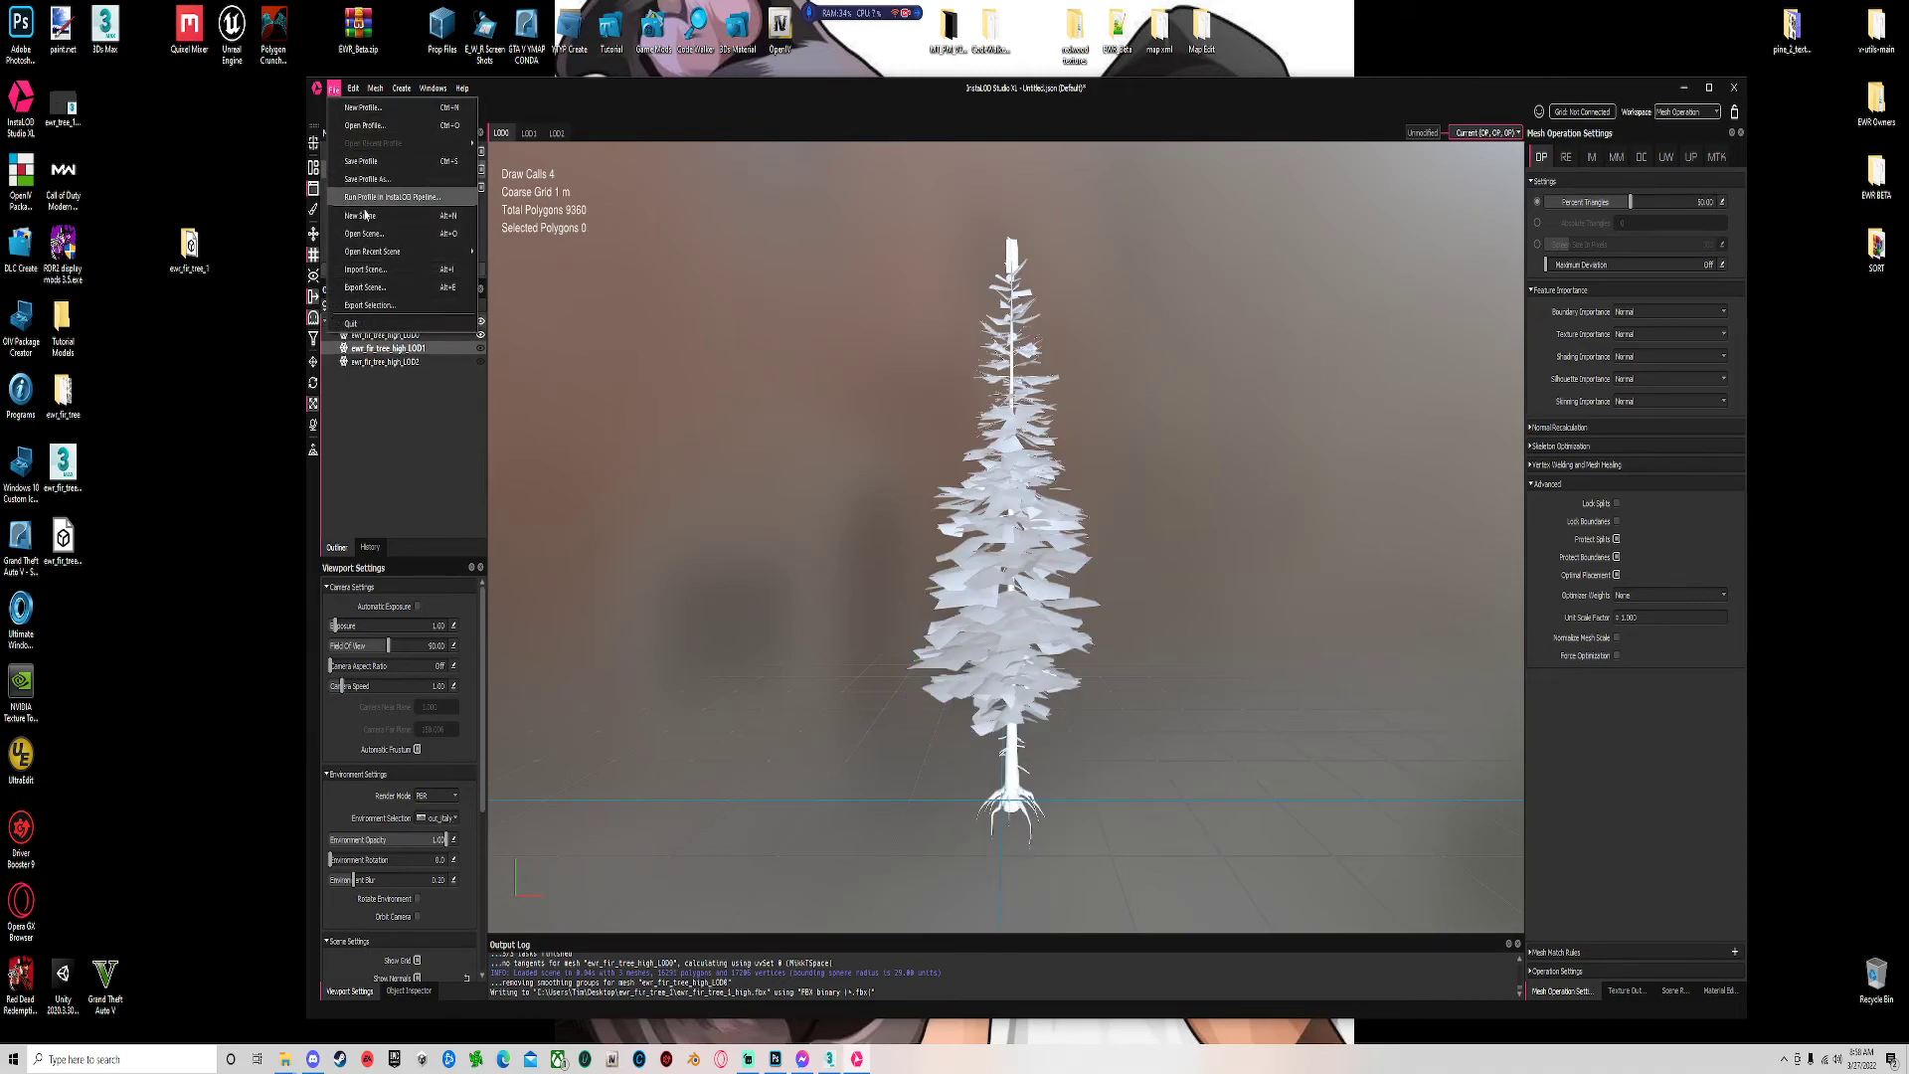
pyautogui.click(364, 304)
pyautogui.click(850, 731)
pyautogui.write('_med.fbx')
pyautogui.press('Return')
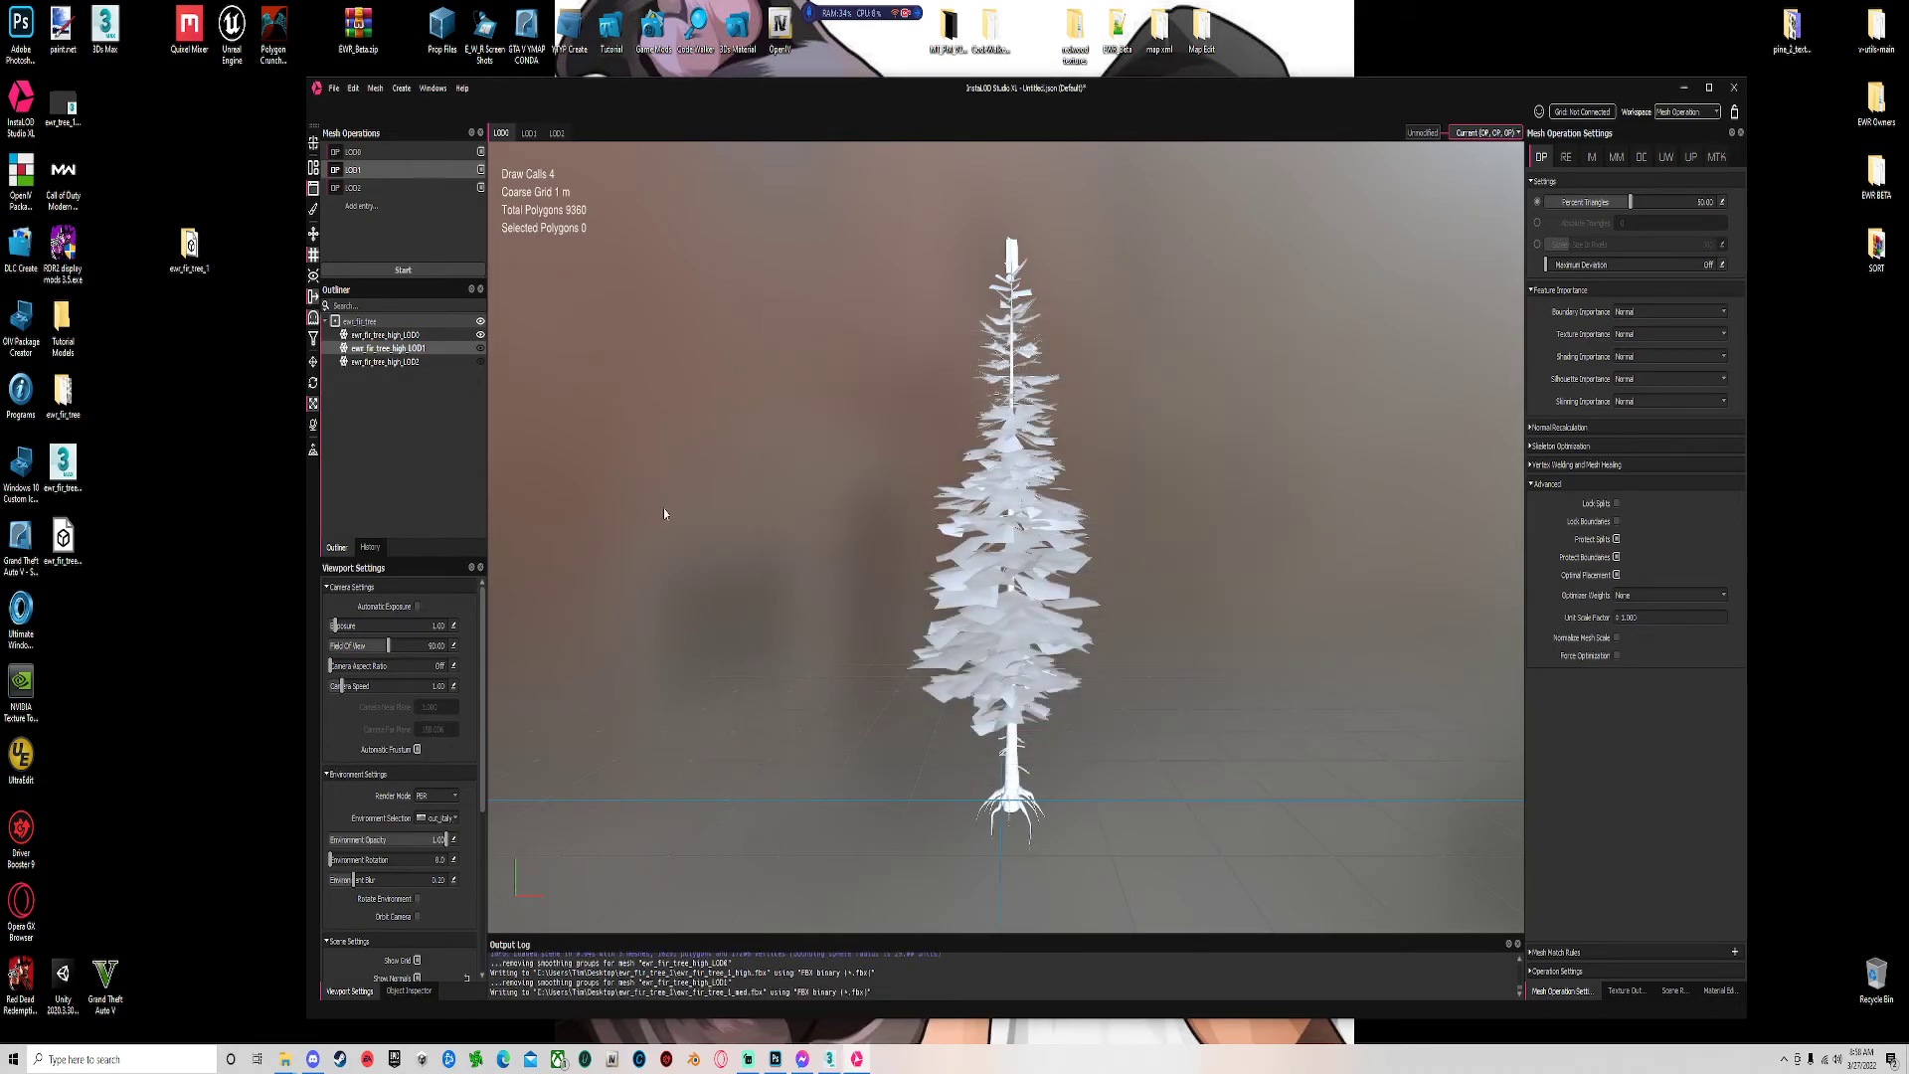
# Select the LOD2 mesh and export only that selection as ewr_fir_tree_1_low.fbx in the same folder.
pyautogui.click(353, 187)
pyautogui.click(376, 361)
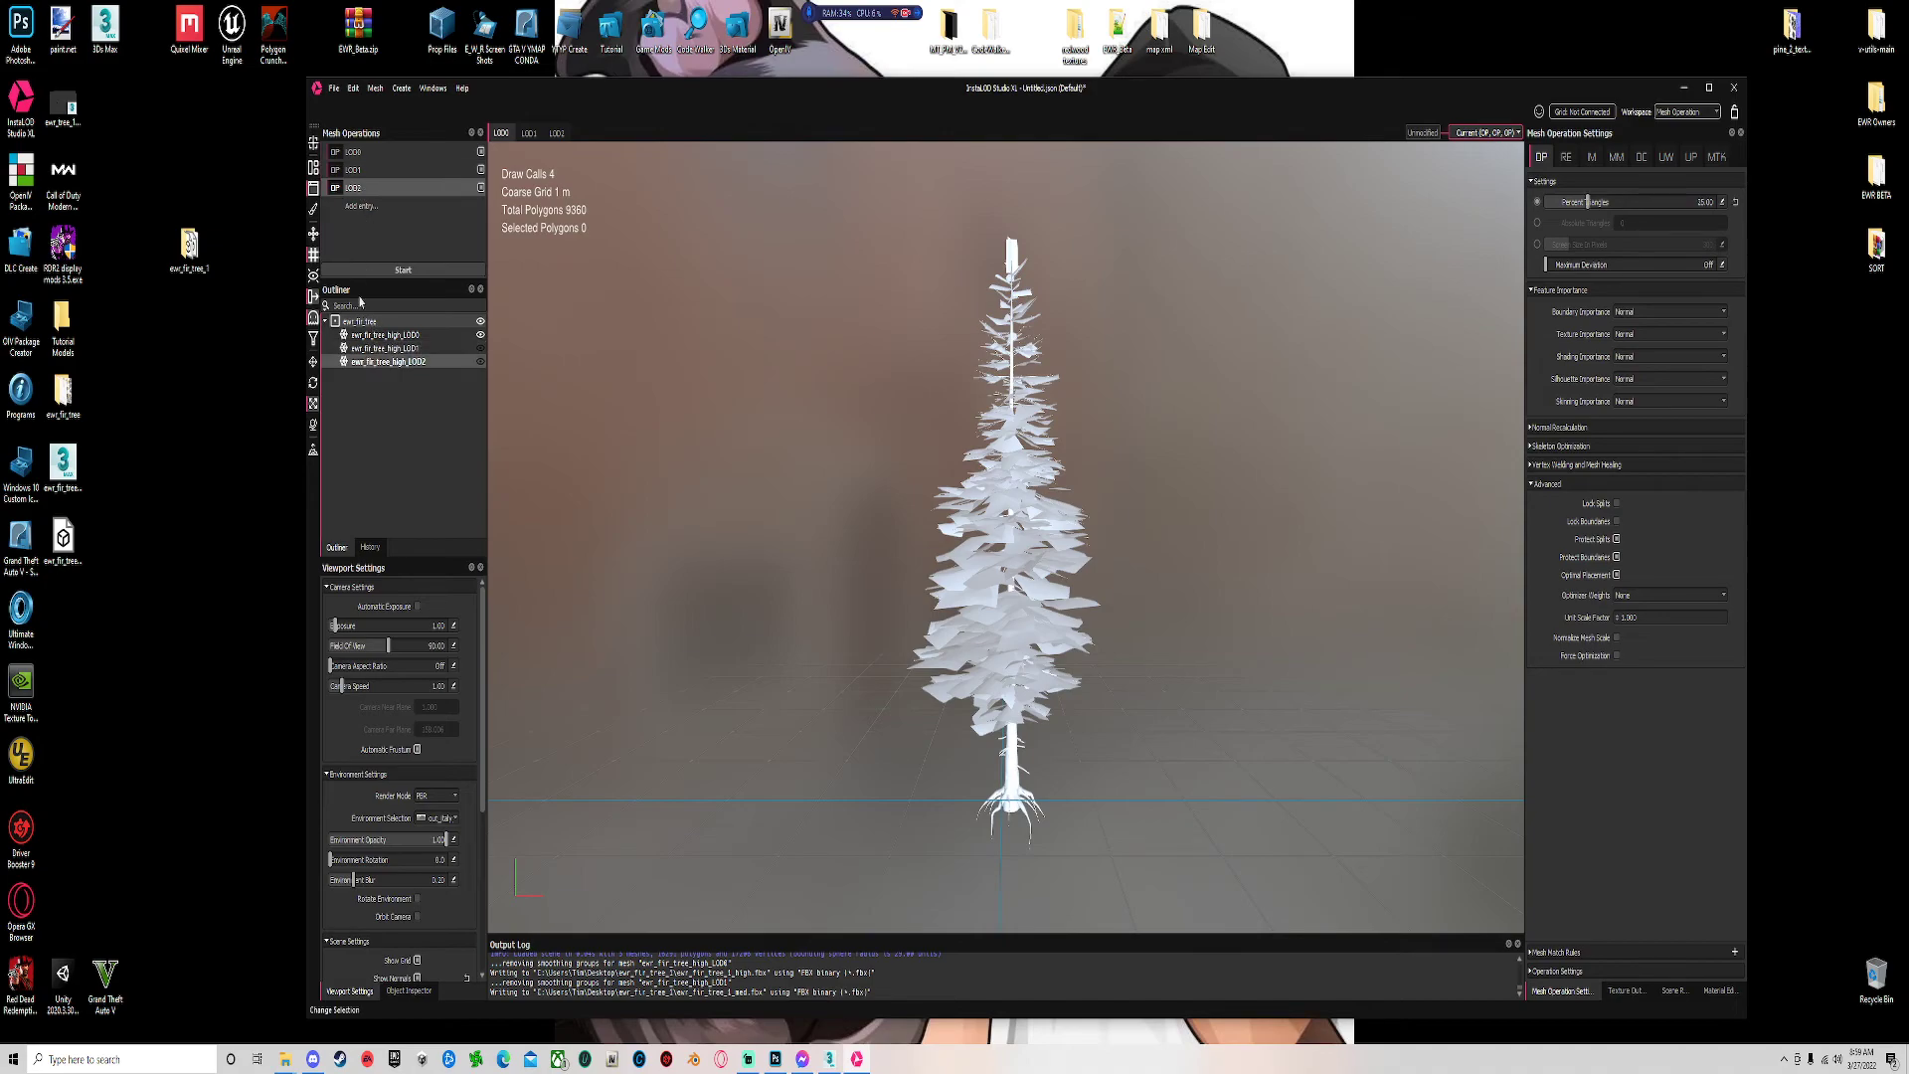
pyautogui.click(334, 88)
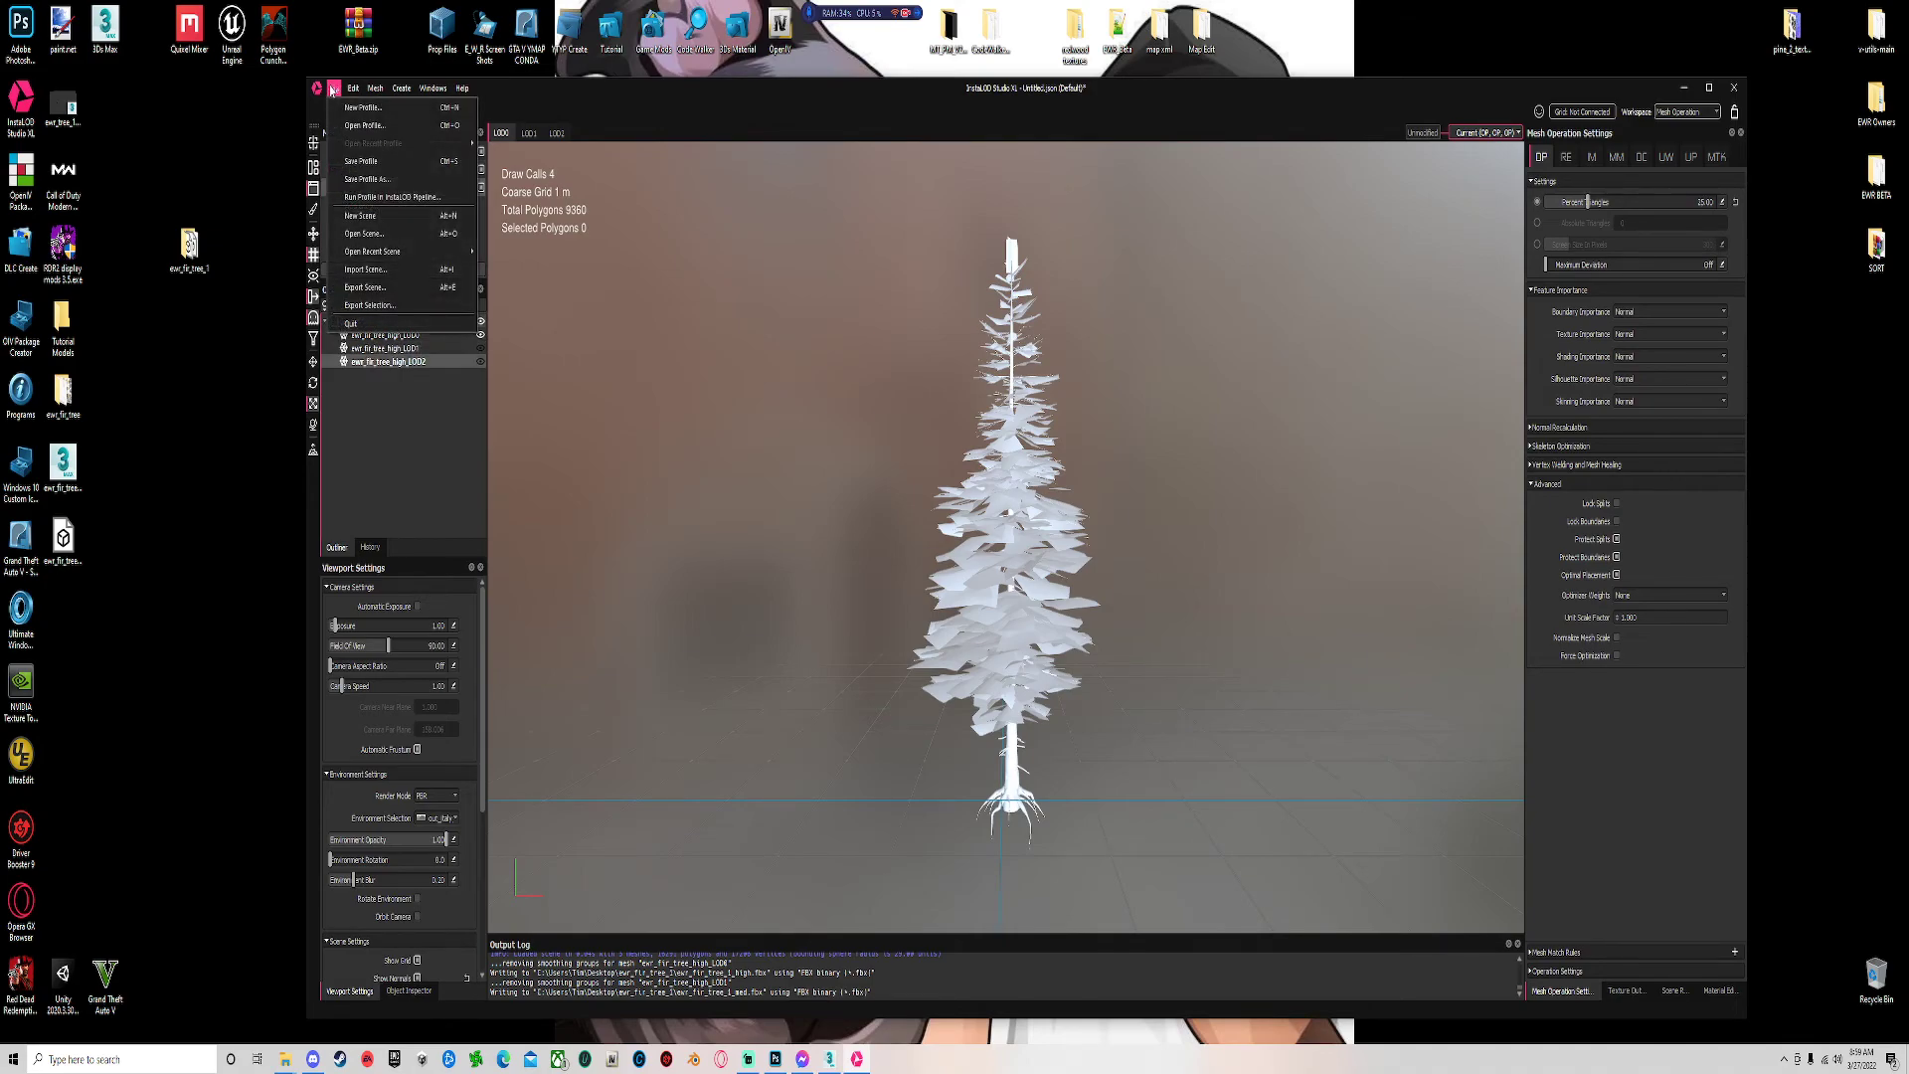
pyautogui.click(358, 305)
pyautogui.click(855, 729)
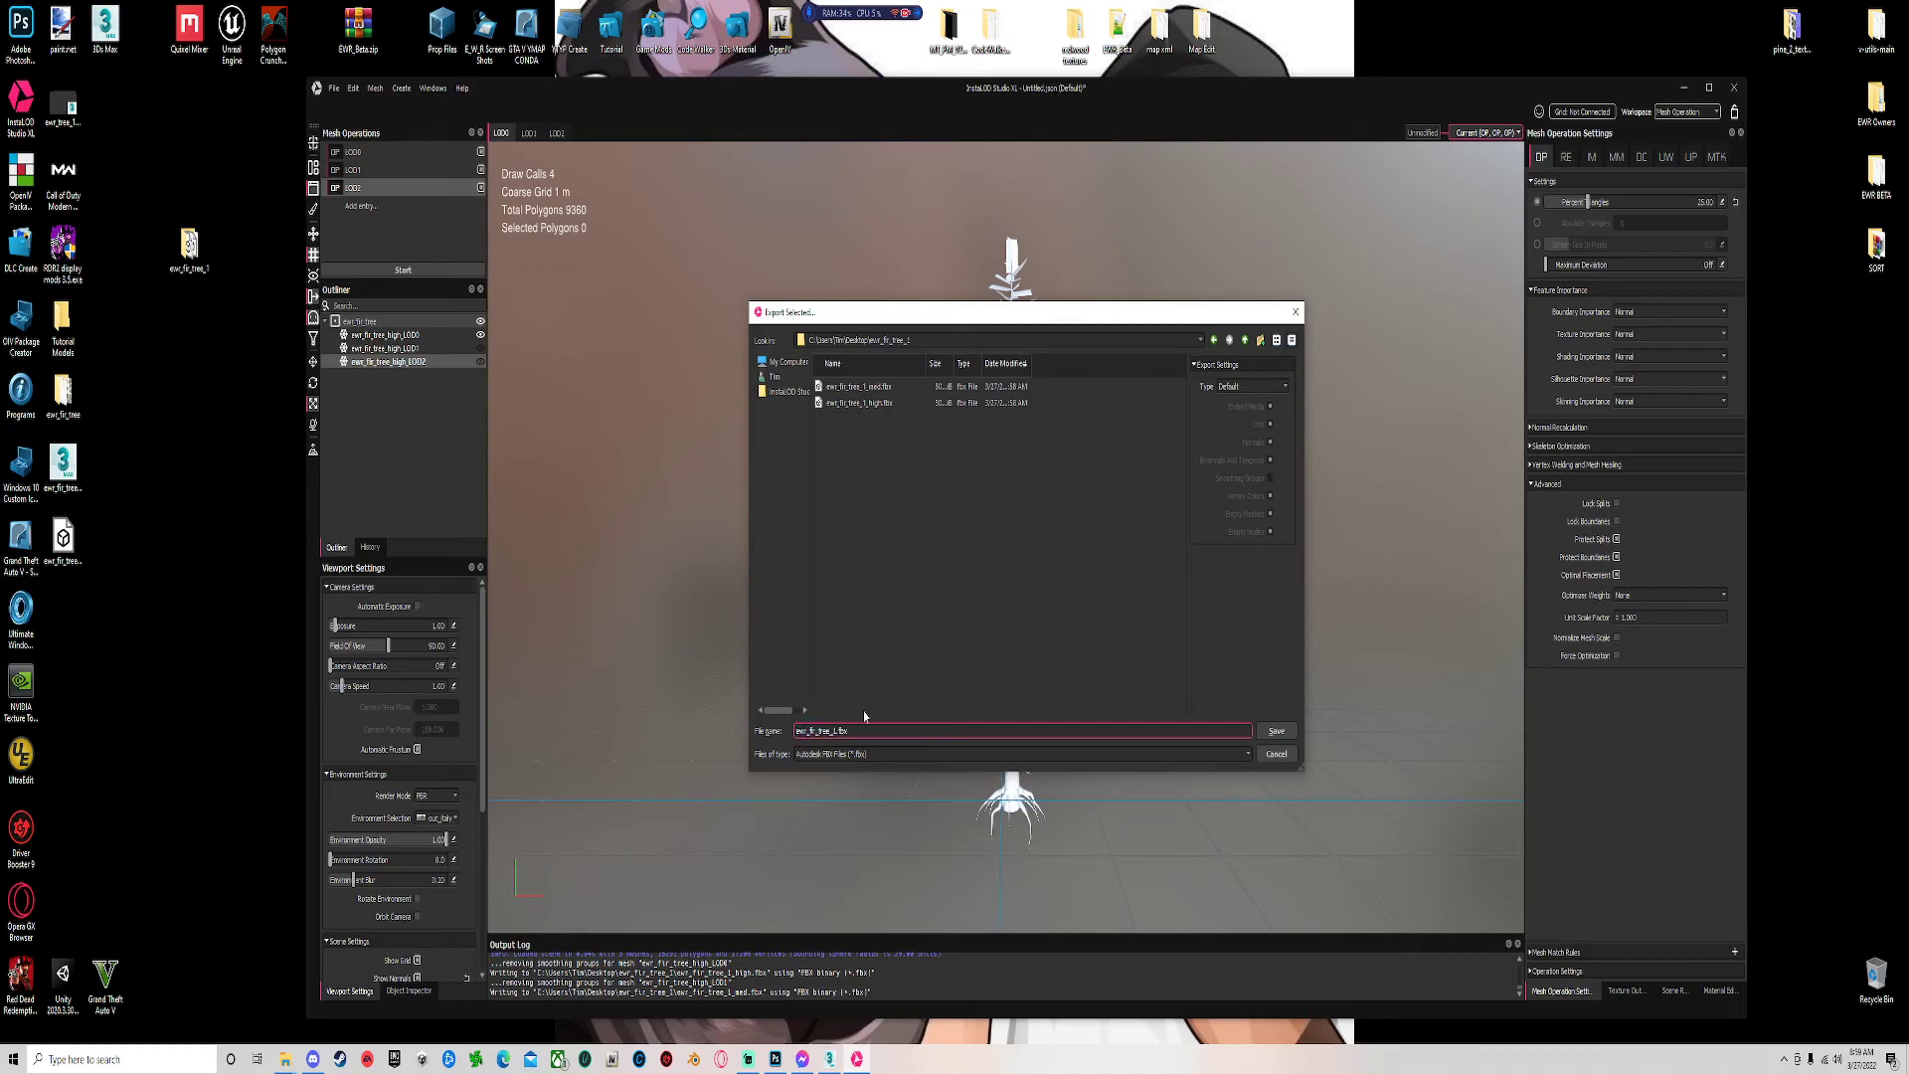
pyautogui.write('low')
pyautogui.press('Return')
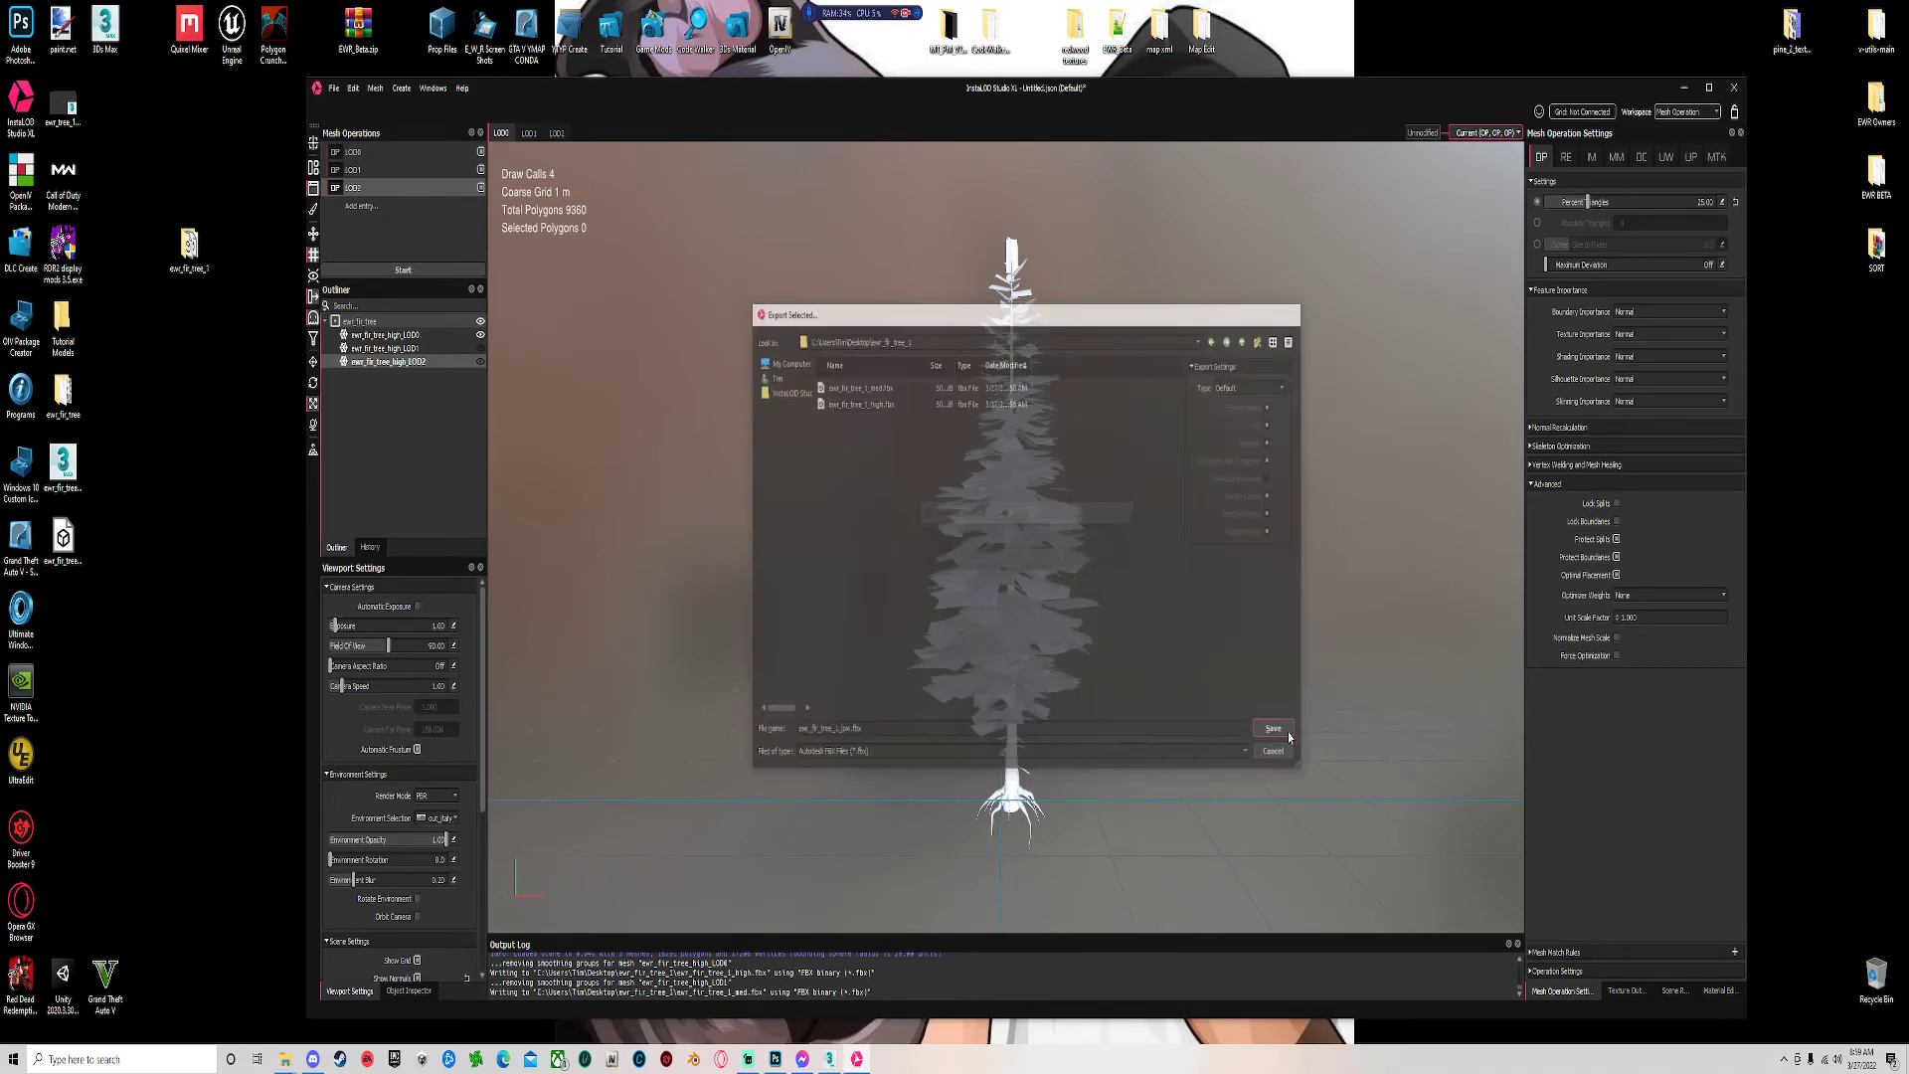
# Close InstaLOD Studio XL without saving the profile or scene, and switch back to 3ds Max.
pyautogui.click(1734, 88)
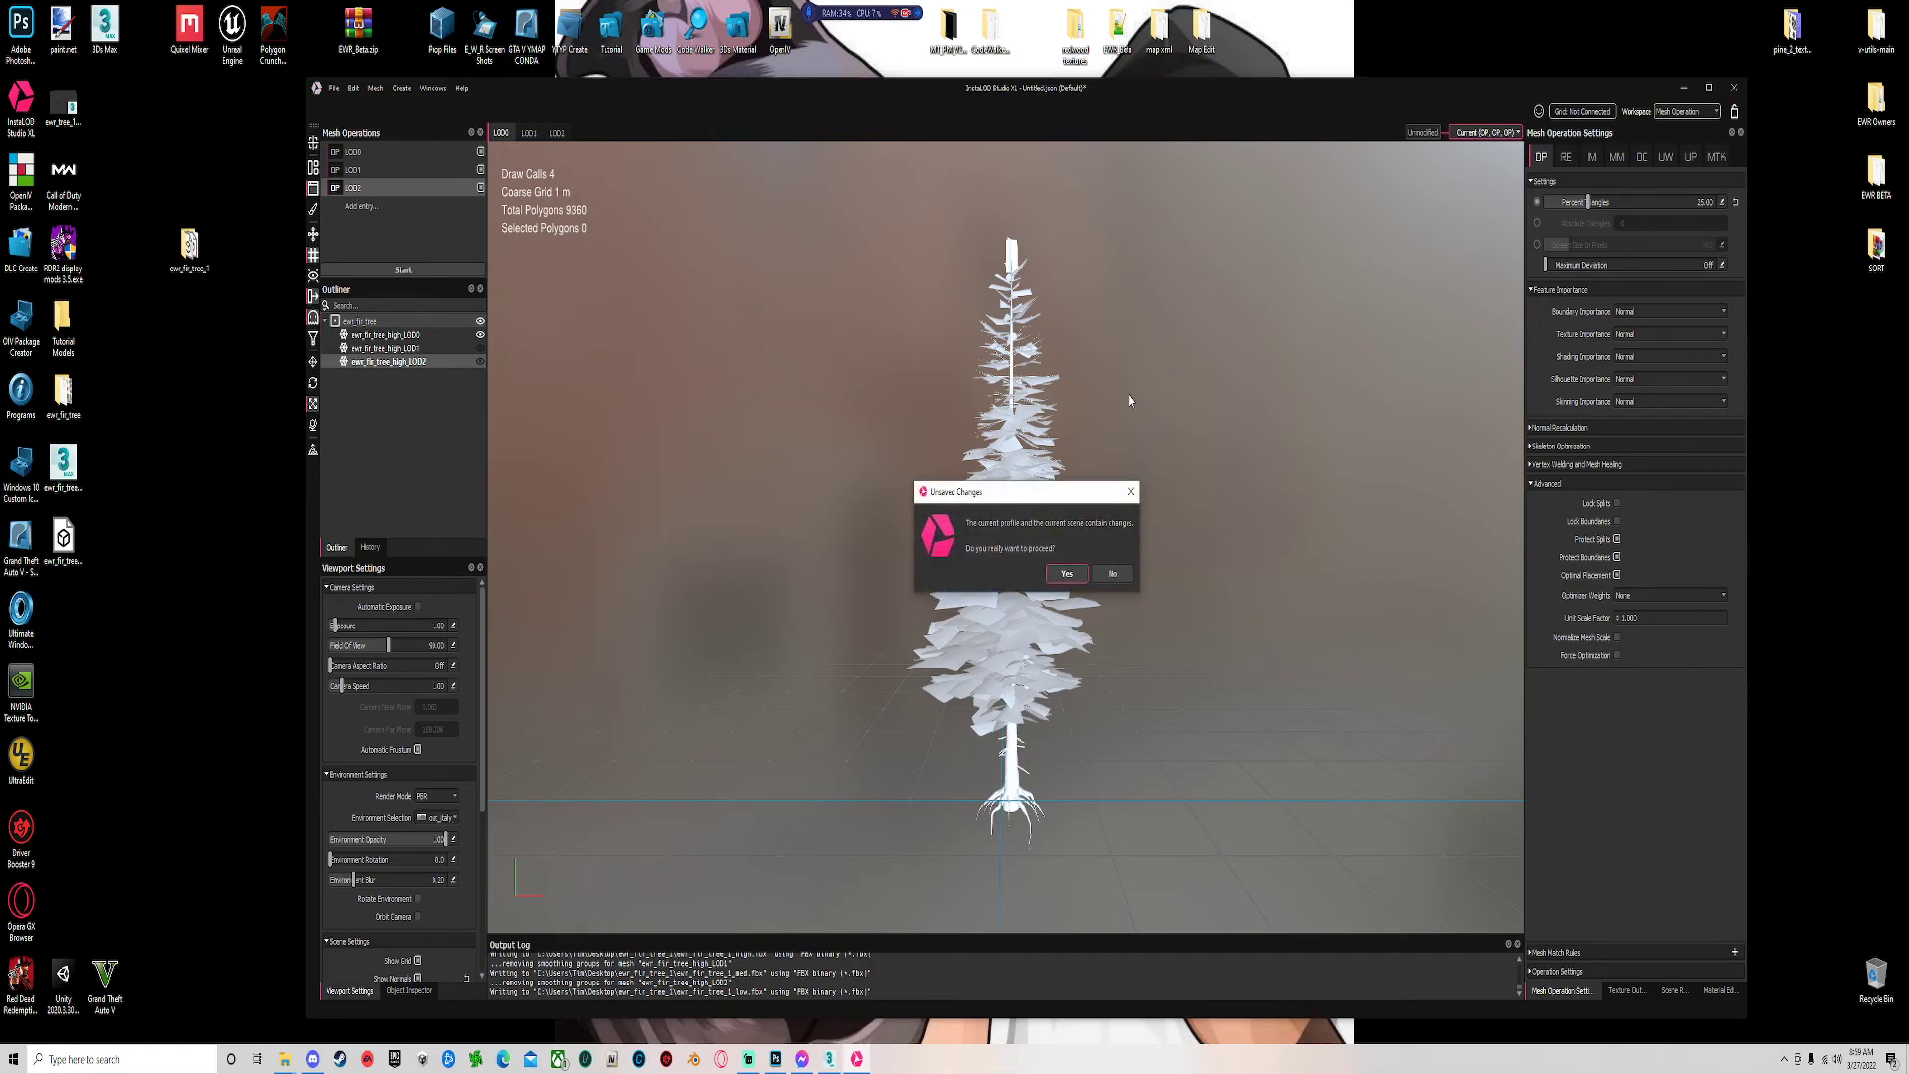
pyautogui.click(1067, 575)
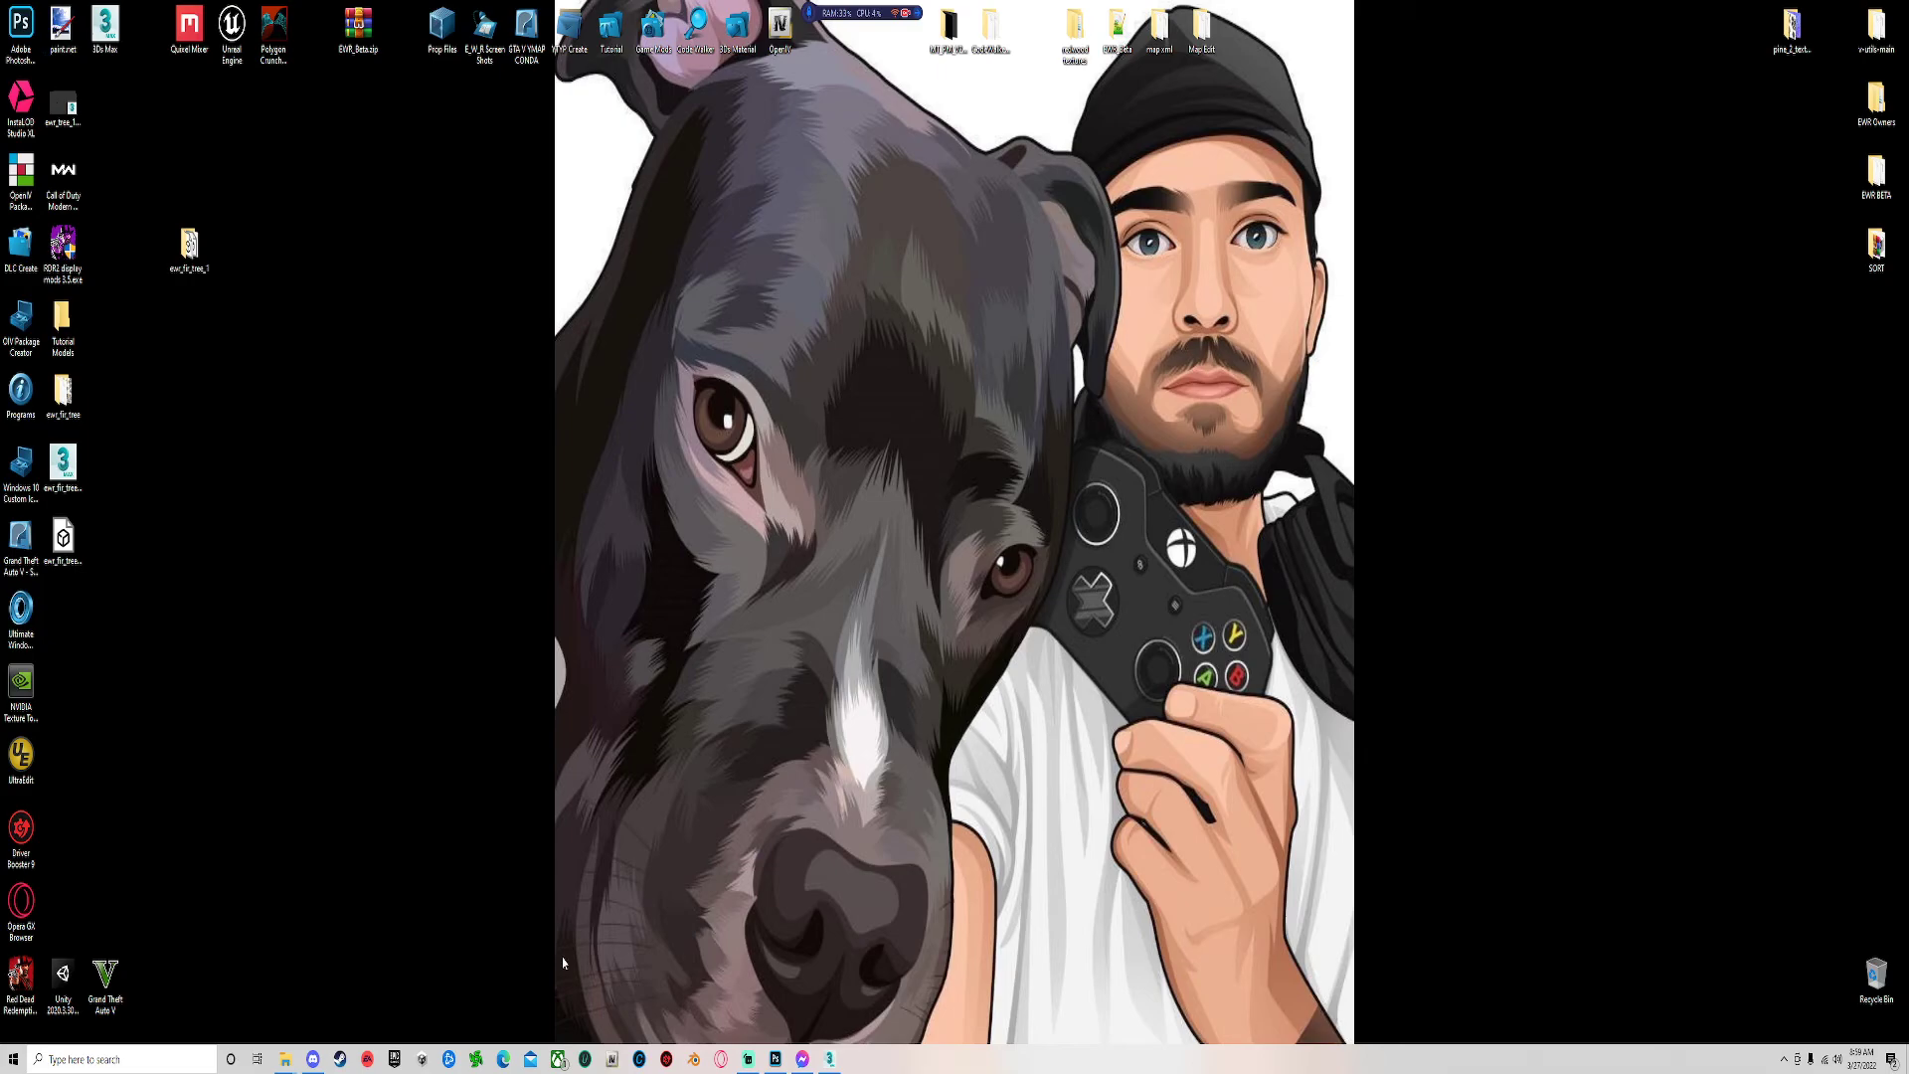
pyautogui.click(829, 1059)
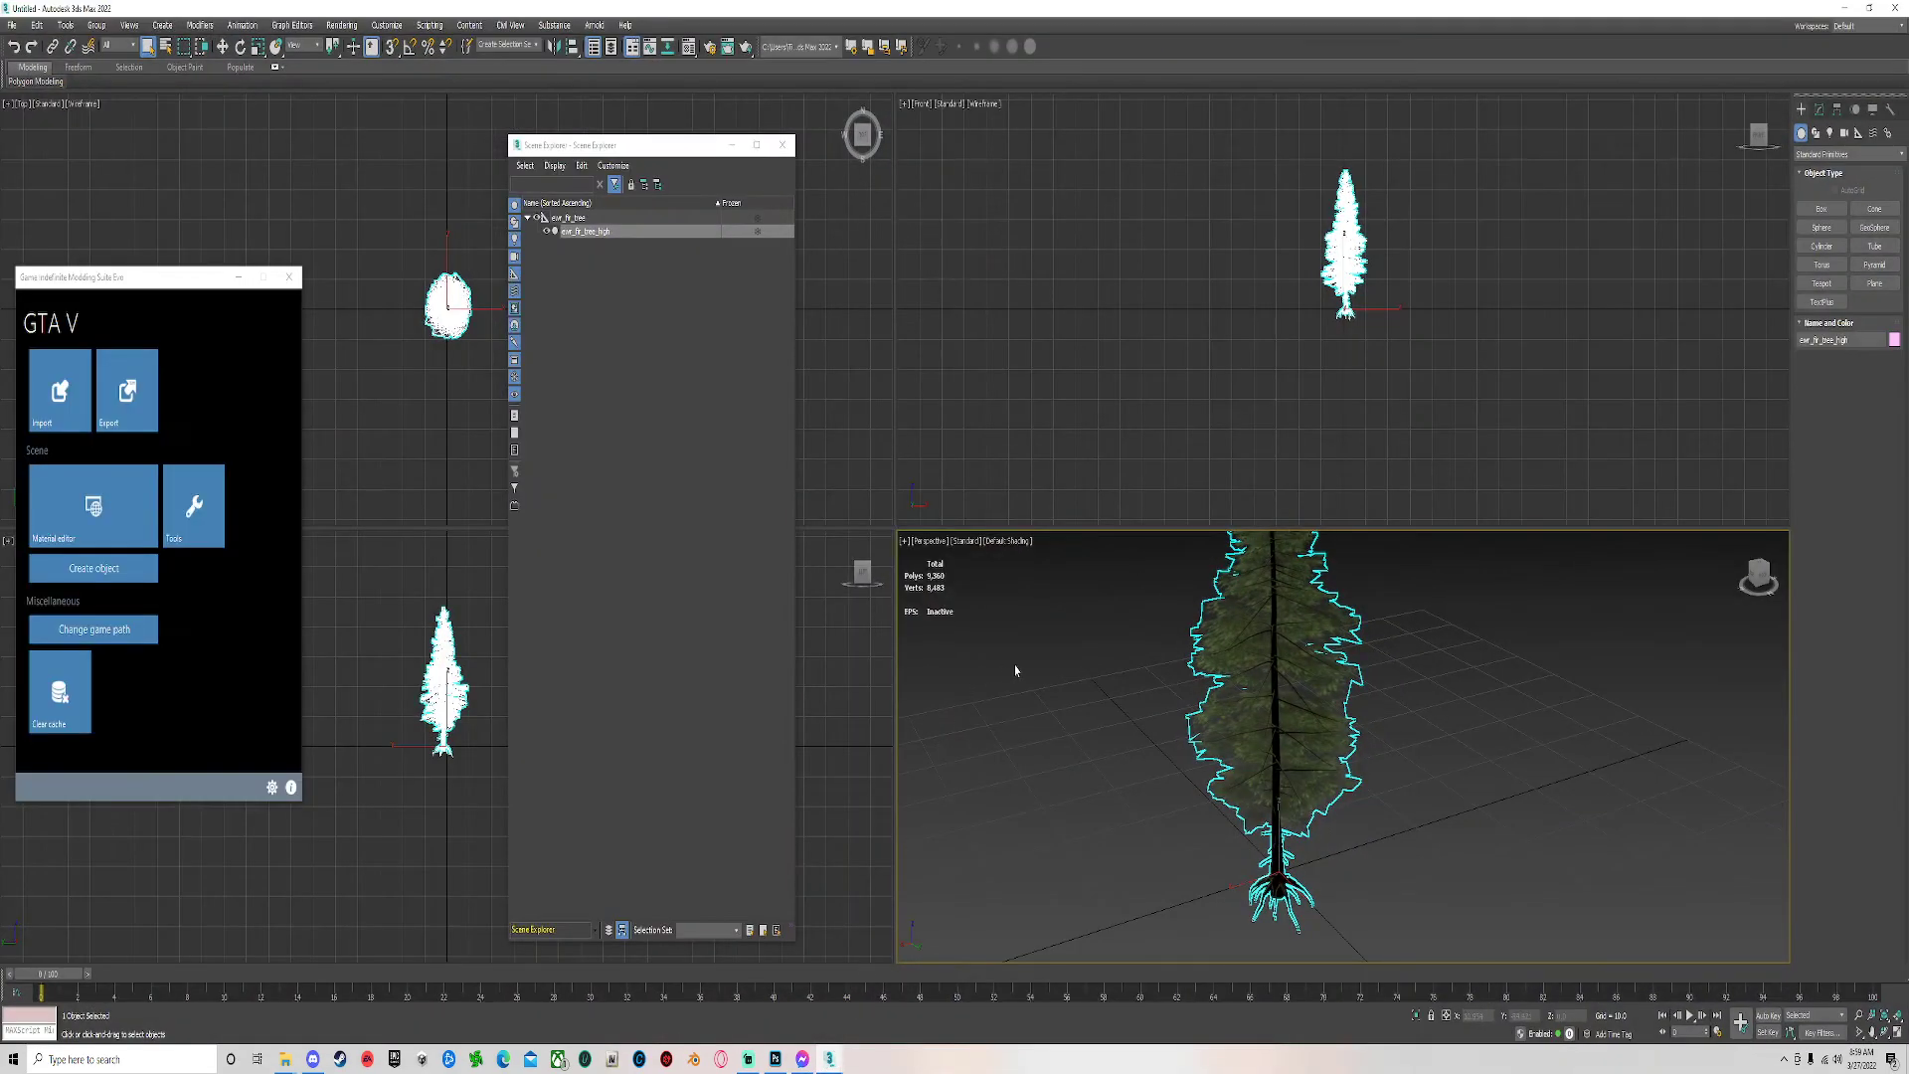
# Examine the fir tree's materials and the Fir_Branch material's shader parameters and options in the GIMS V material editor.
pyautogui.scroll(-4, 1268, 867)
pyautogui.scroll(4, 1273, 748)
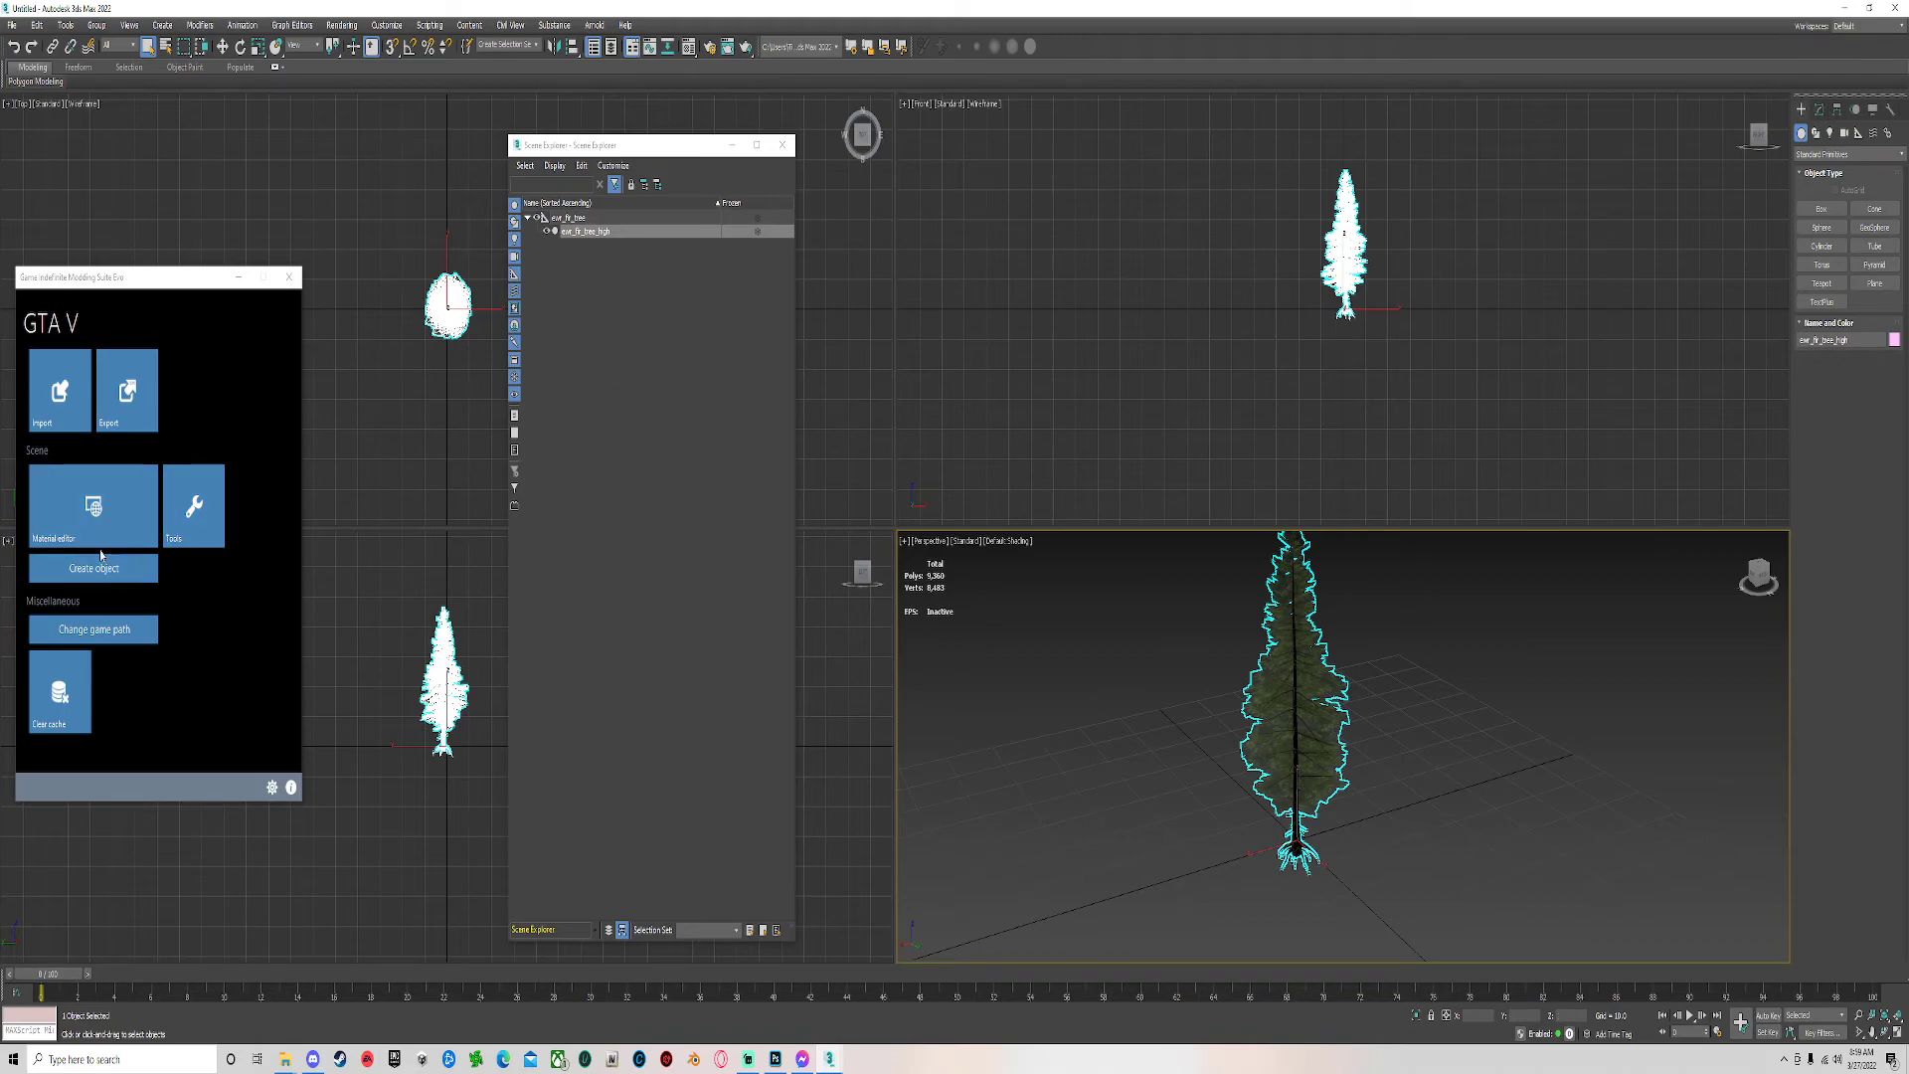
pyautogui.click(94, 507)
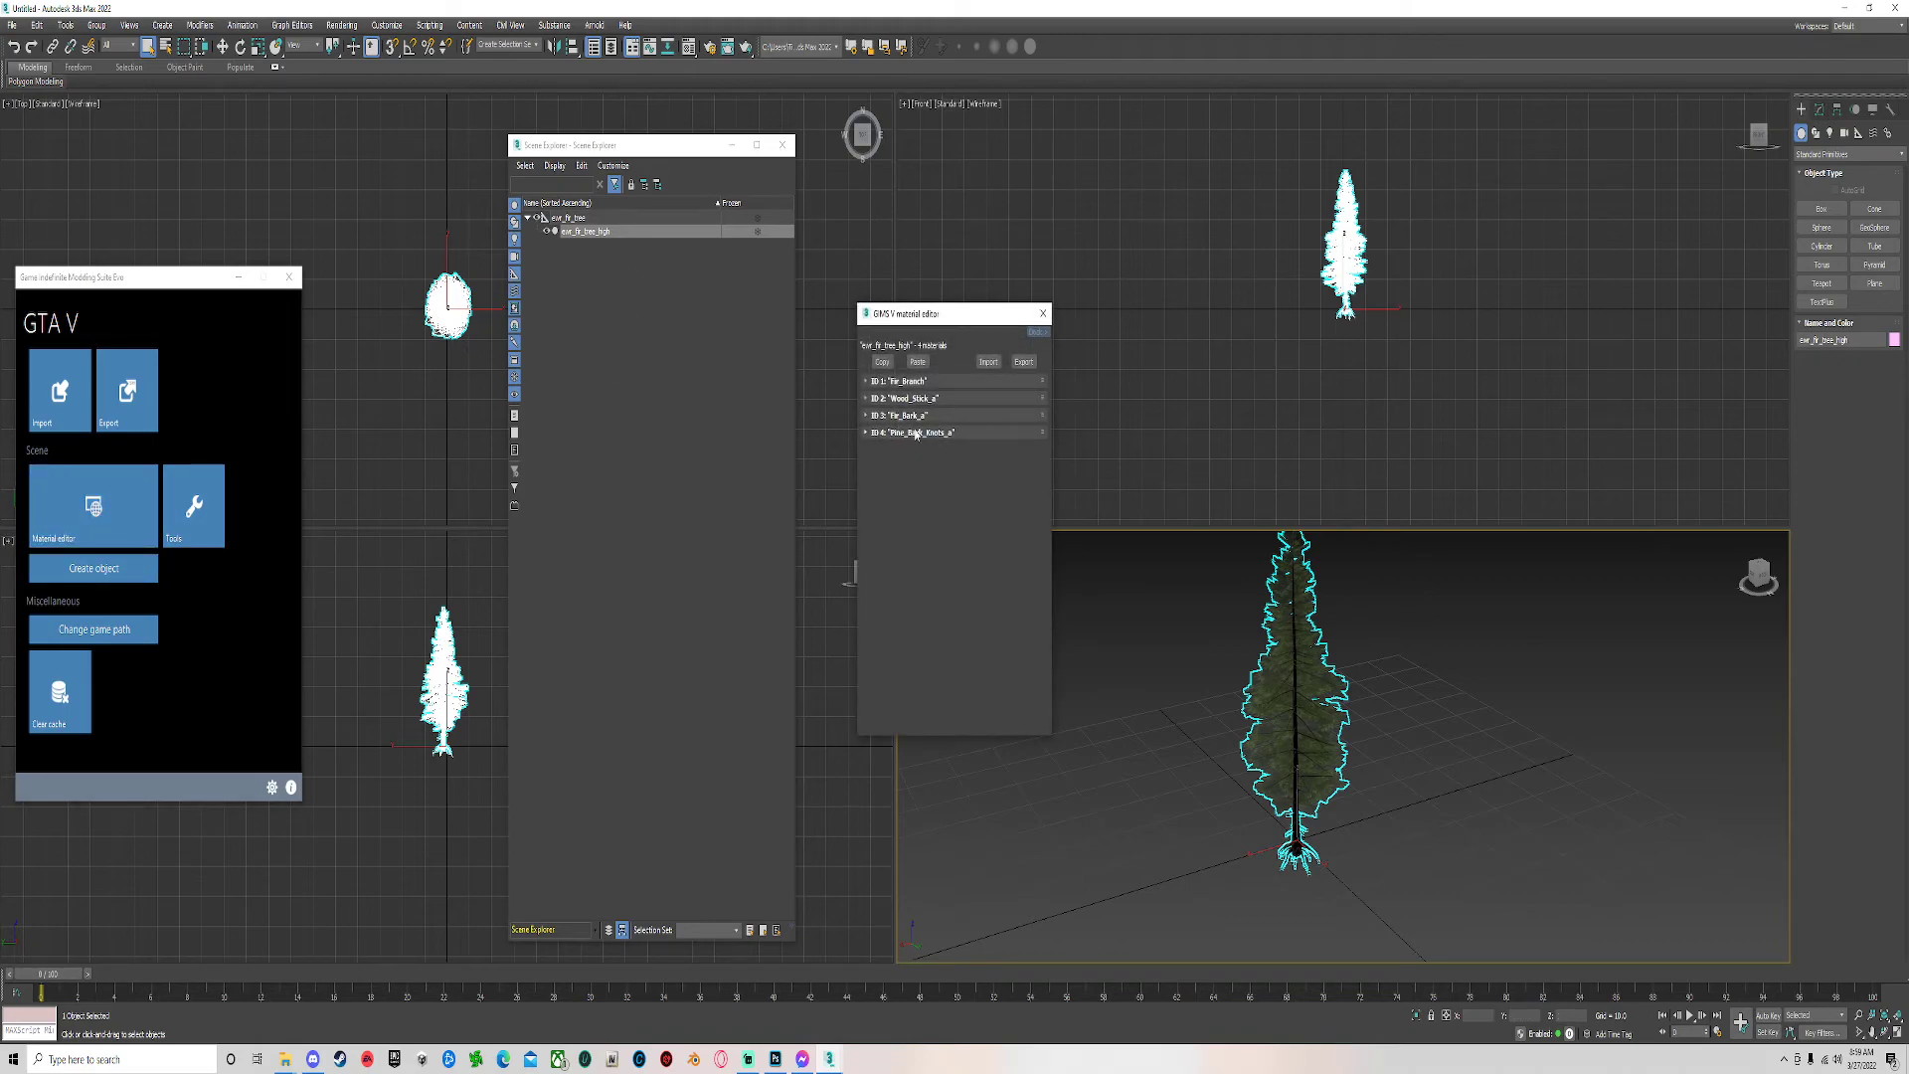
pyautogui.click(911, 382)
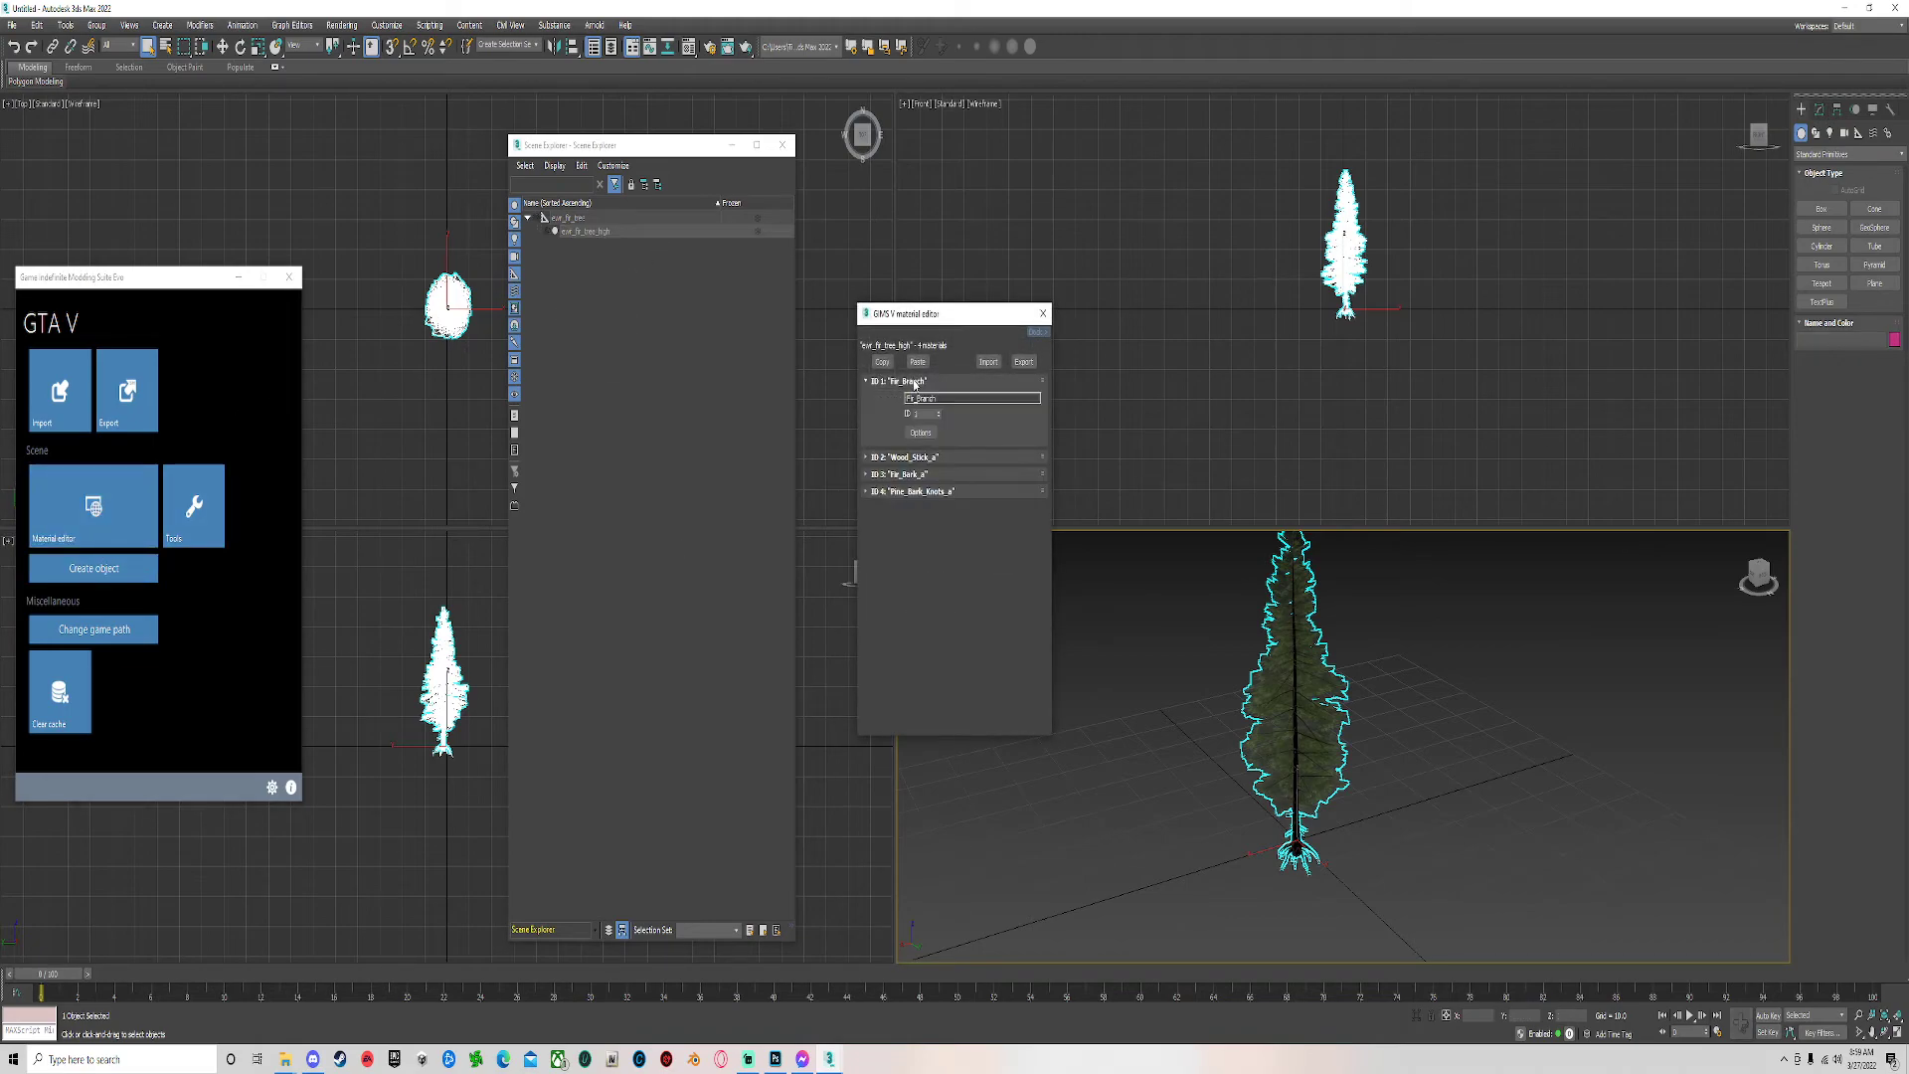
pyautogui.click(920, 382)
pyautogui.click(920, 382)
pyautogui.click(920, 433)
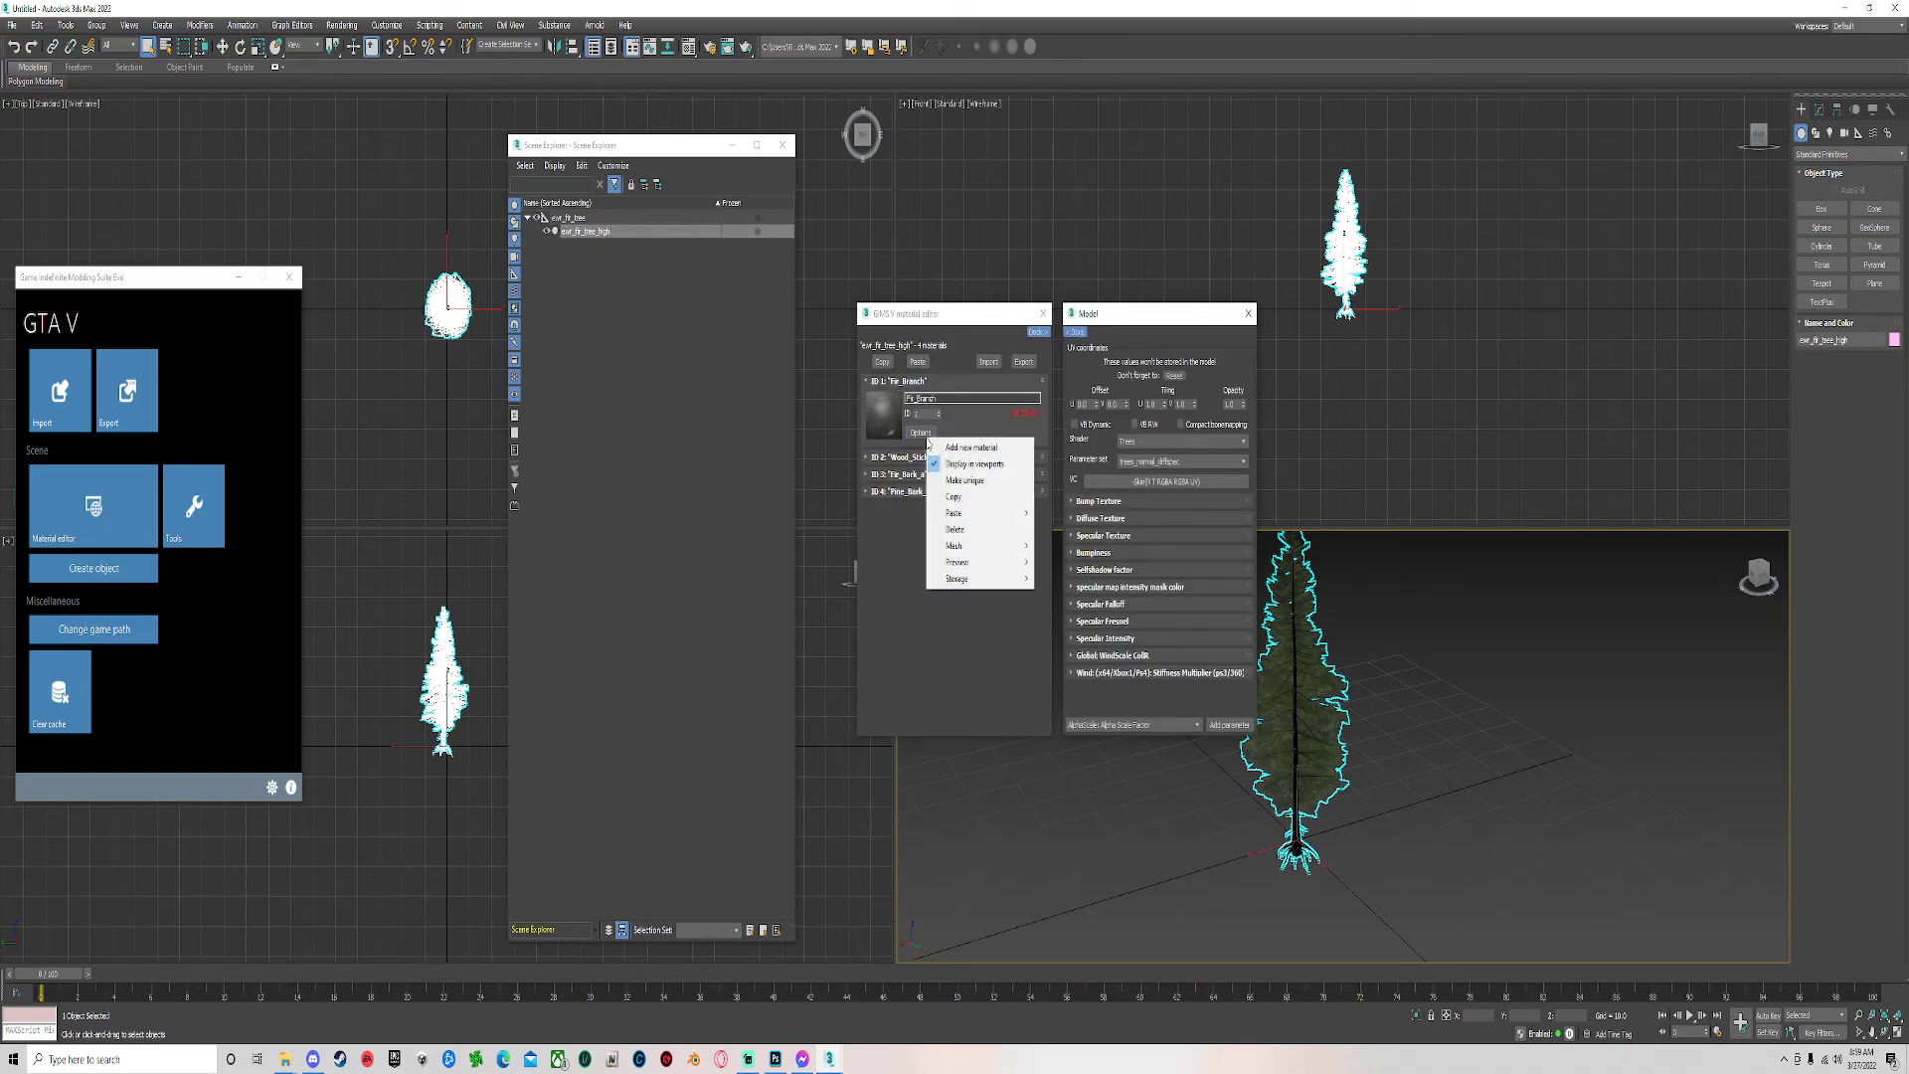
pyautogui.click(940, 388)
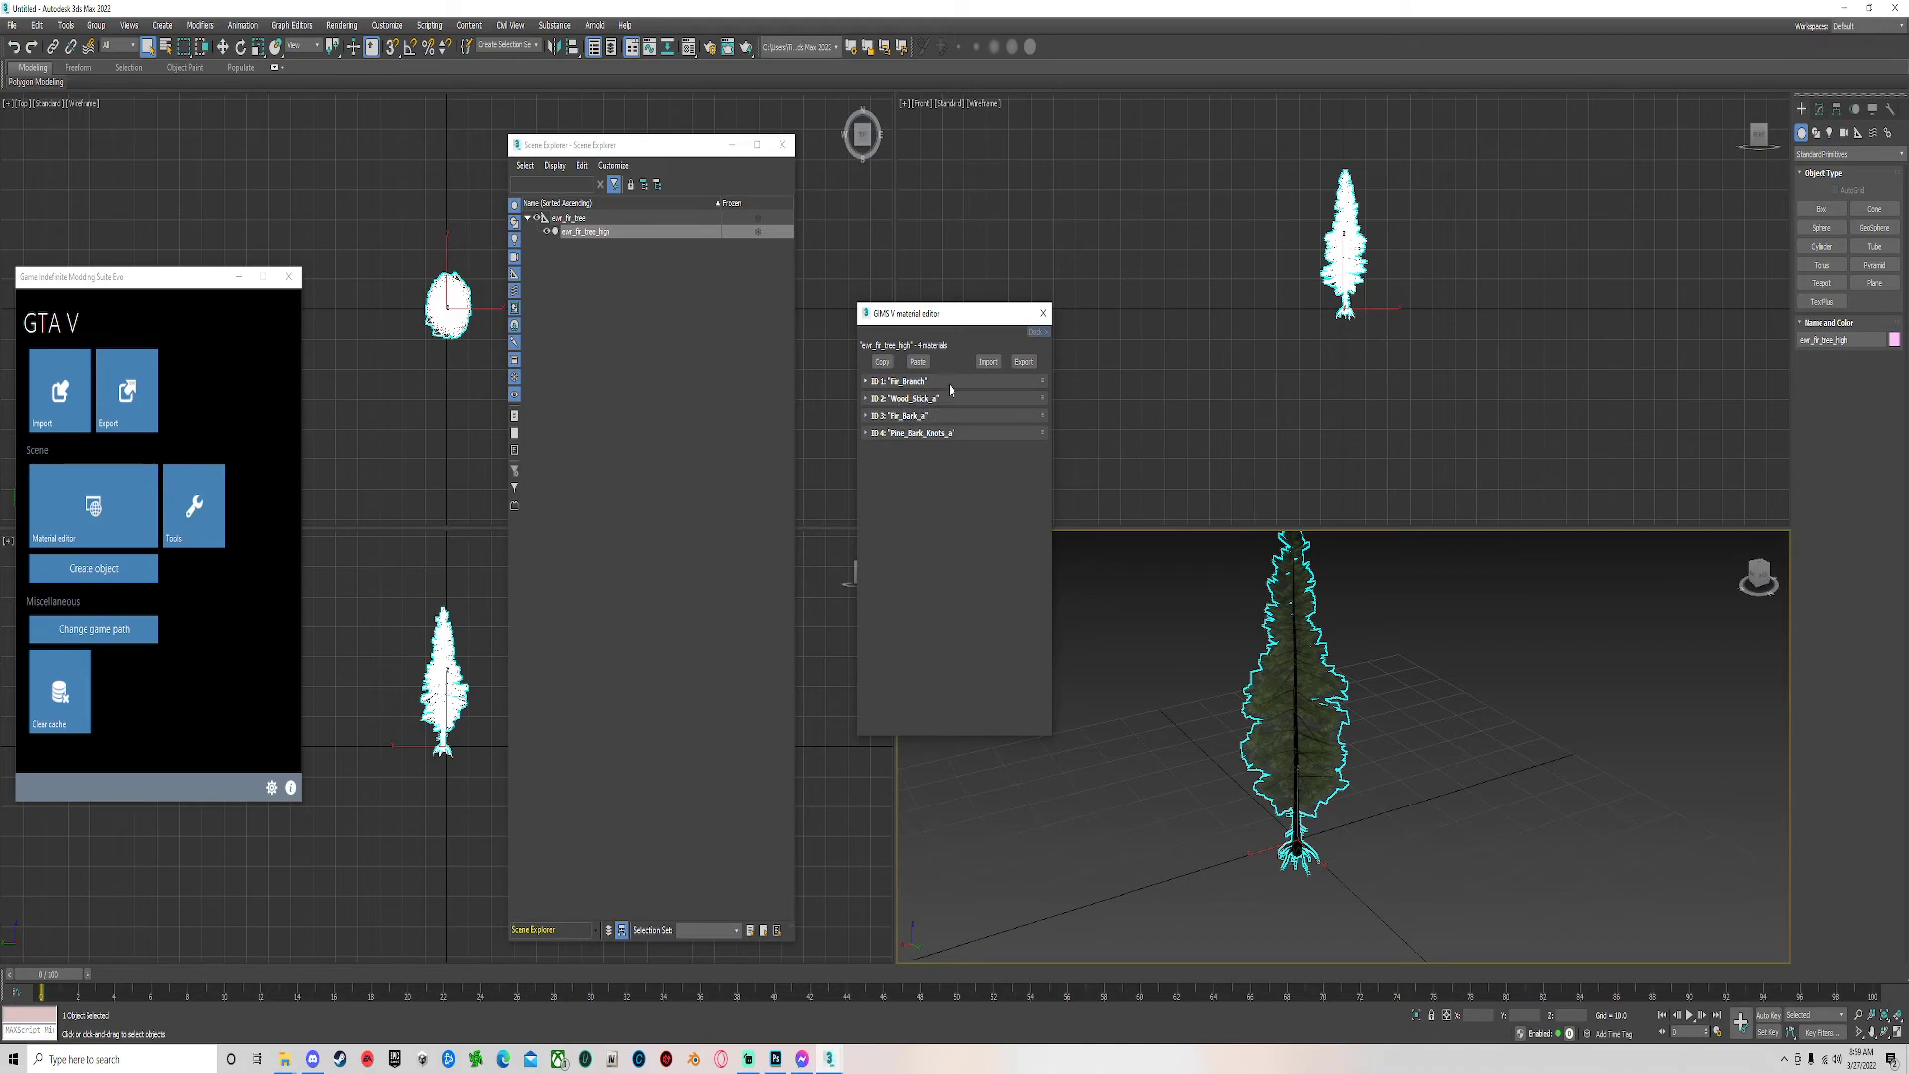
pyautogui.click(1043, 313)
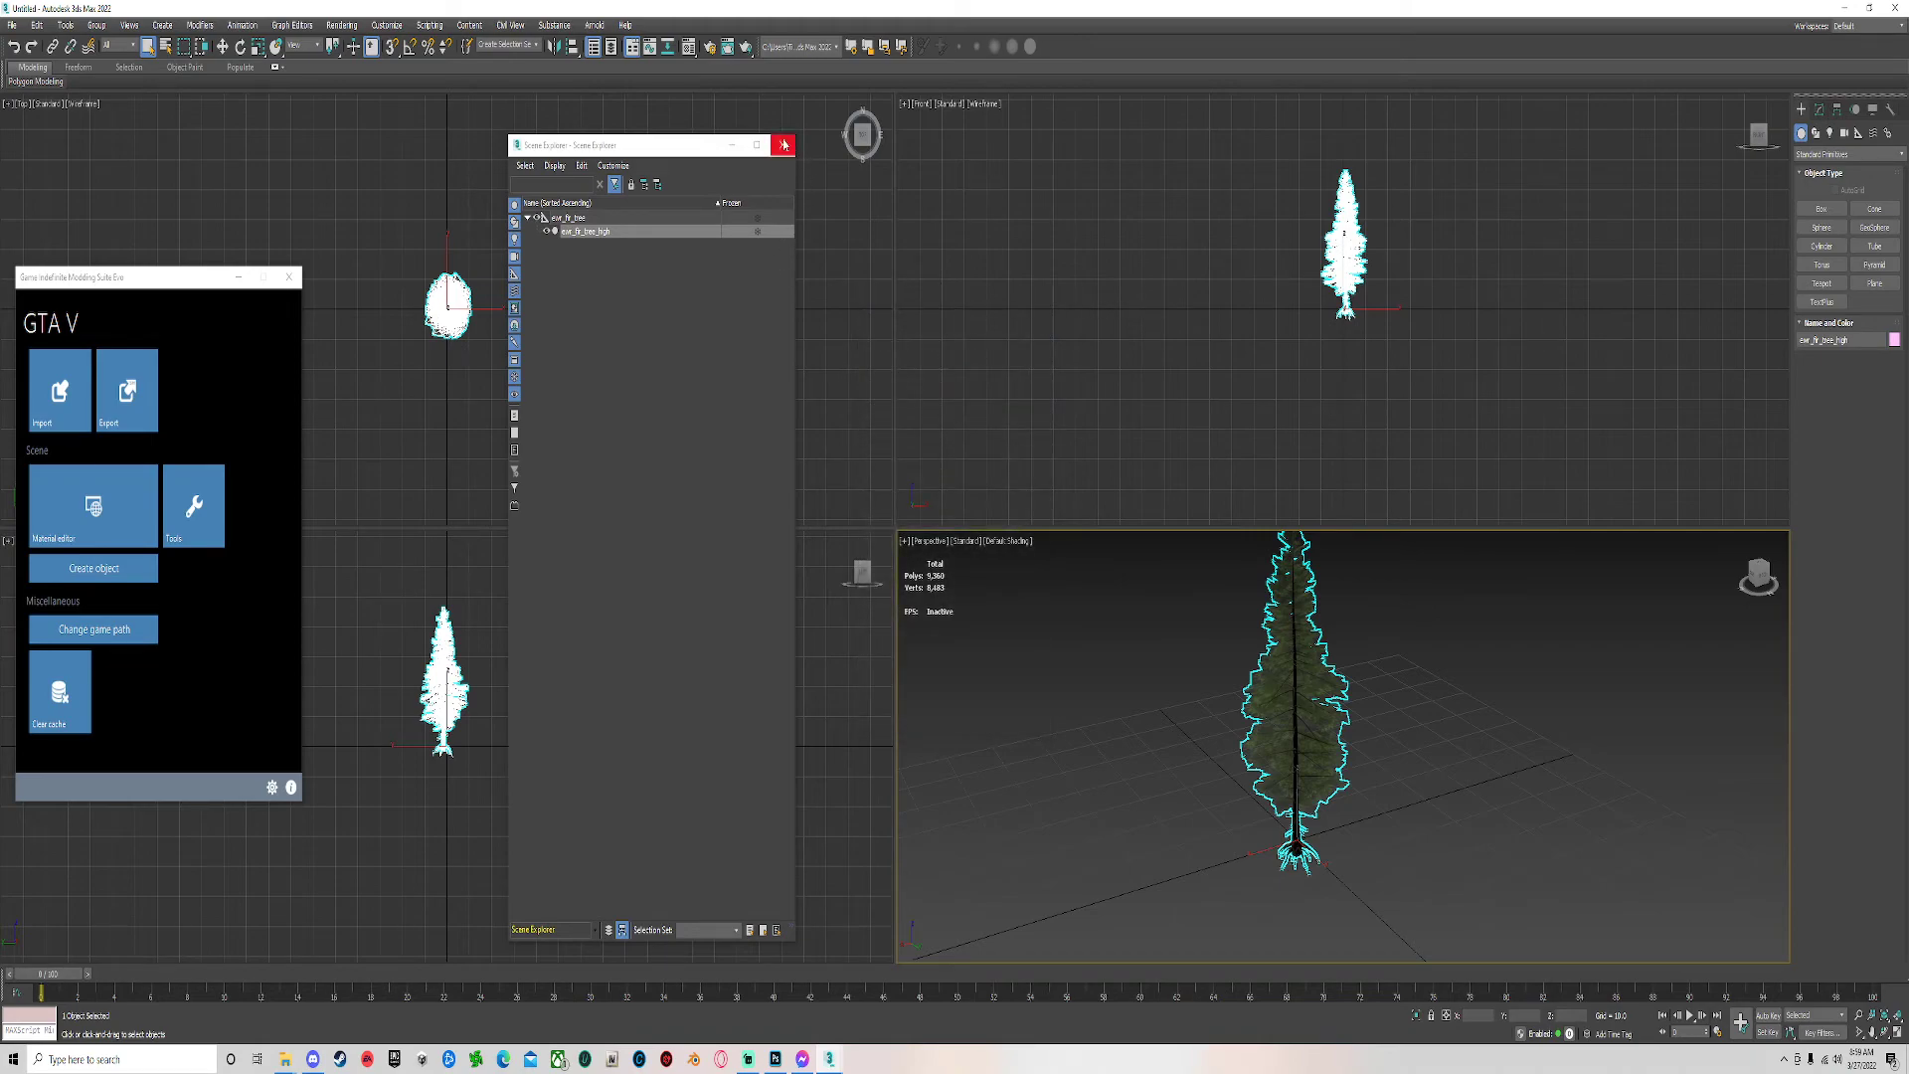
# Close the Scene Explorer and delete the original fir tree from the scene.
pyautogui.click(784, 146)
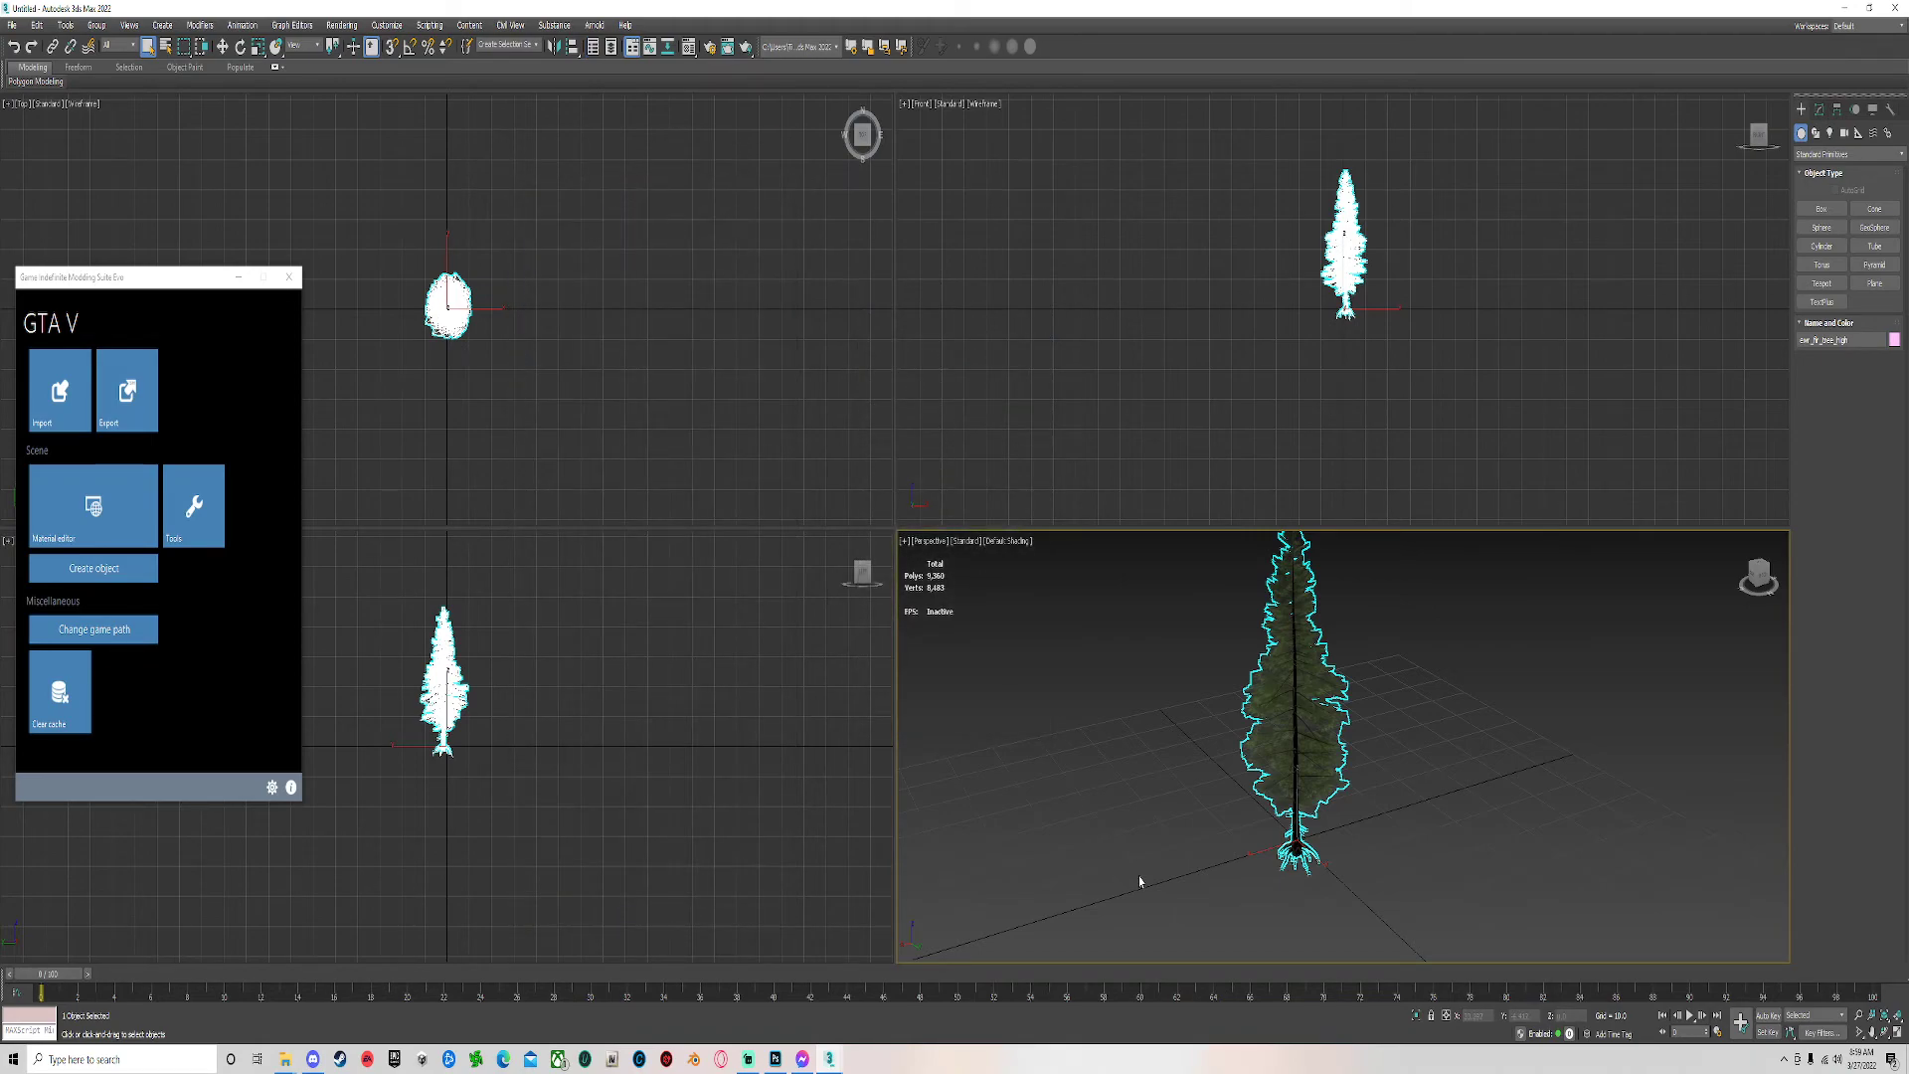
pyautogui.press('Delete')
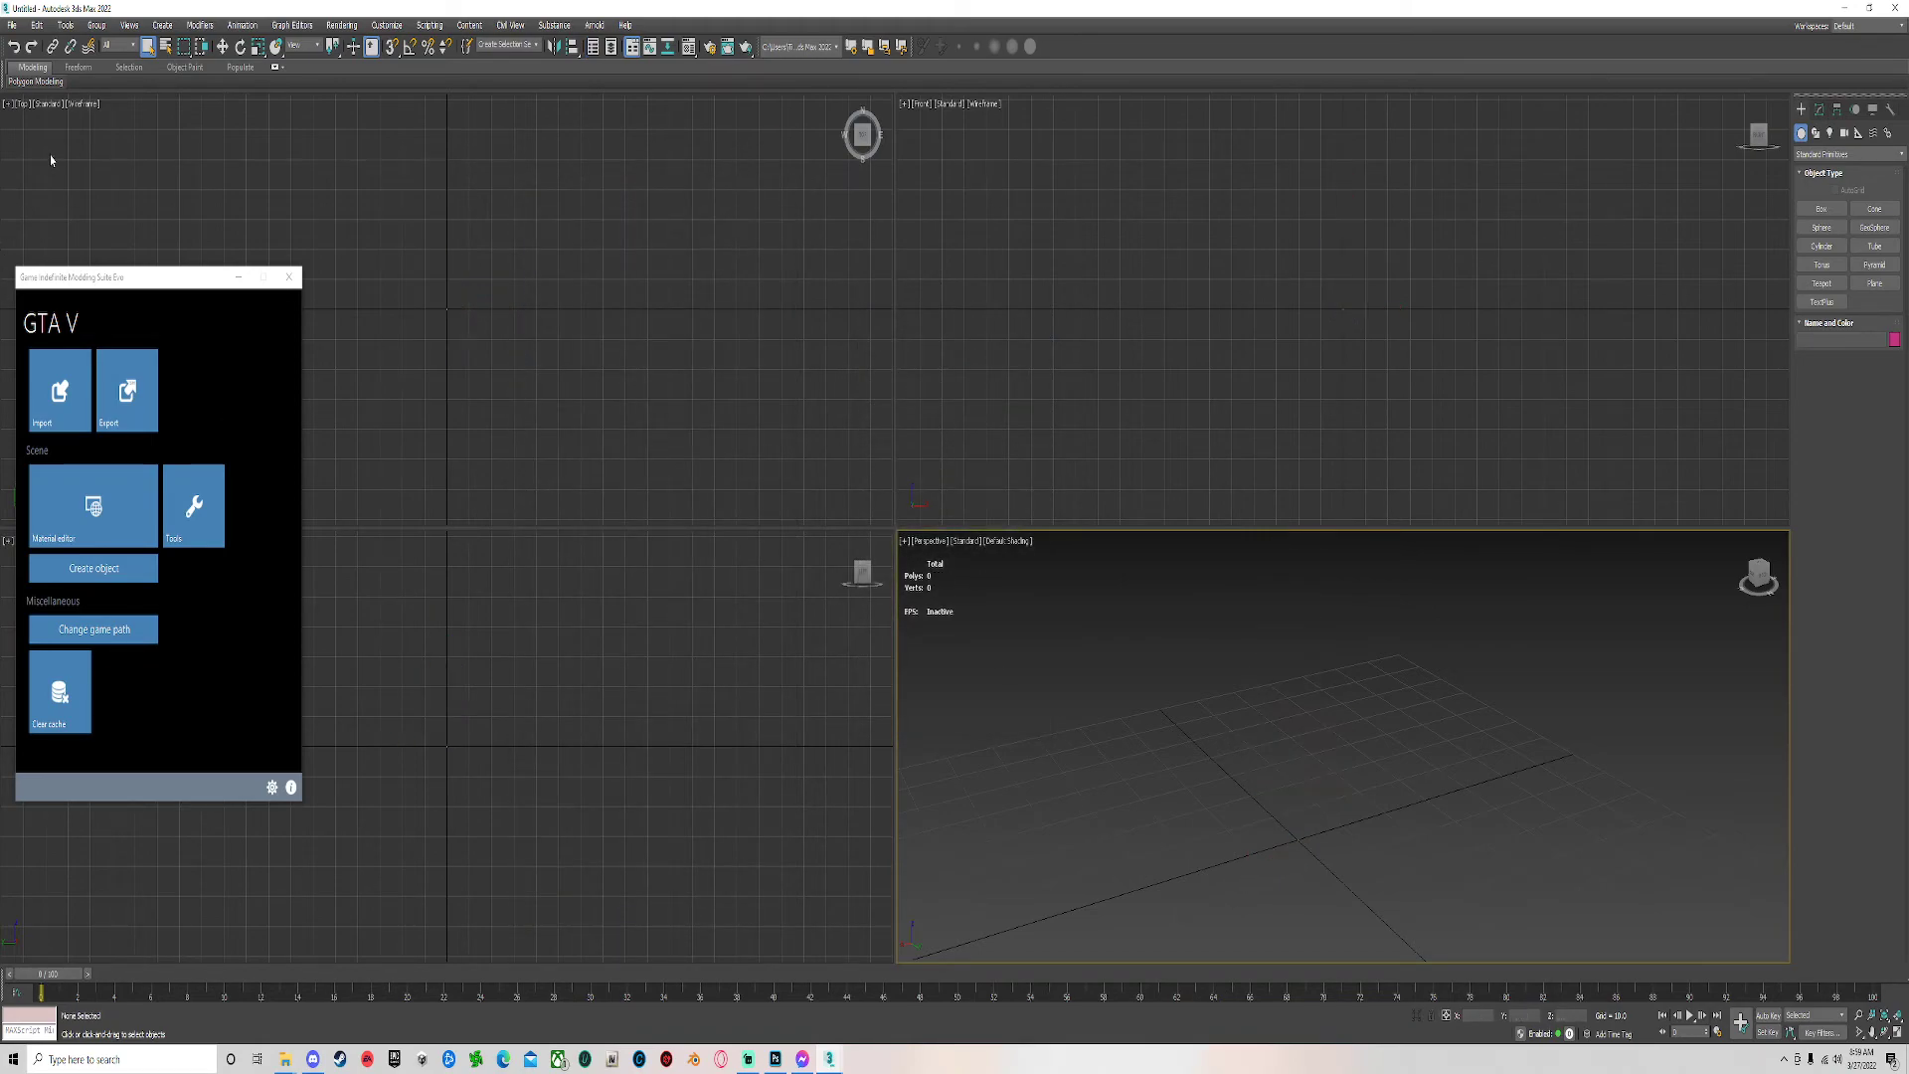
# Import ewr_fir_tree_1_high.fbx from the ewr_fir_tree_1 folder on the desktop with the existing FBX import settings.
pyautogui.click(12, 25)
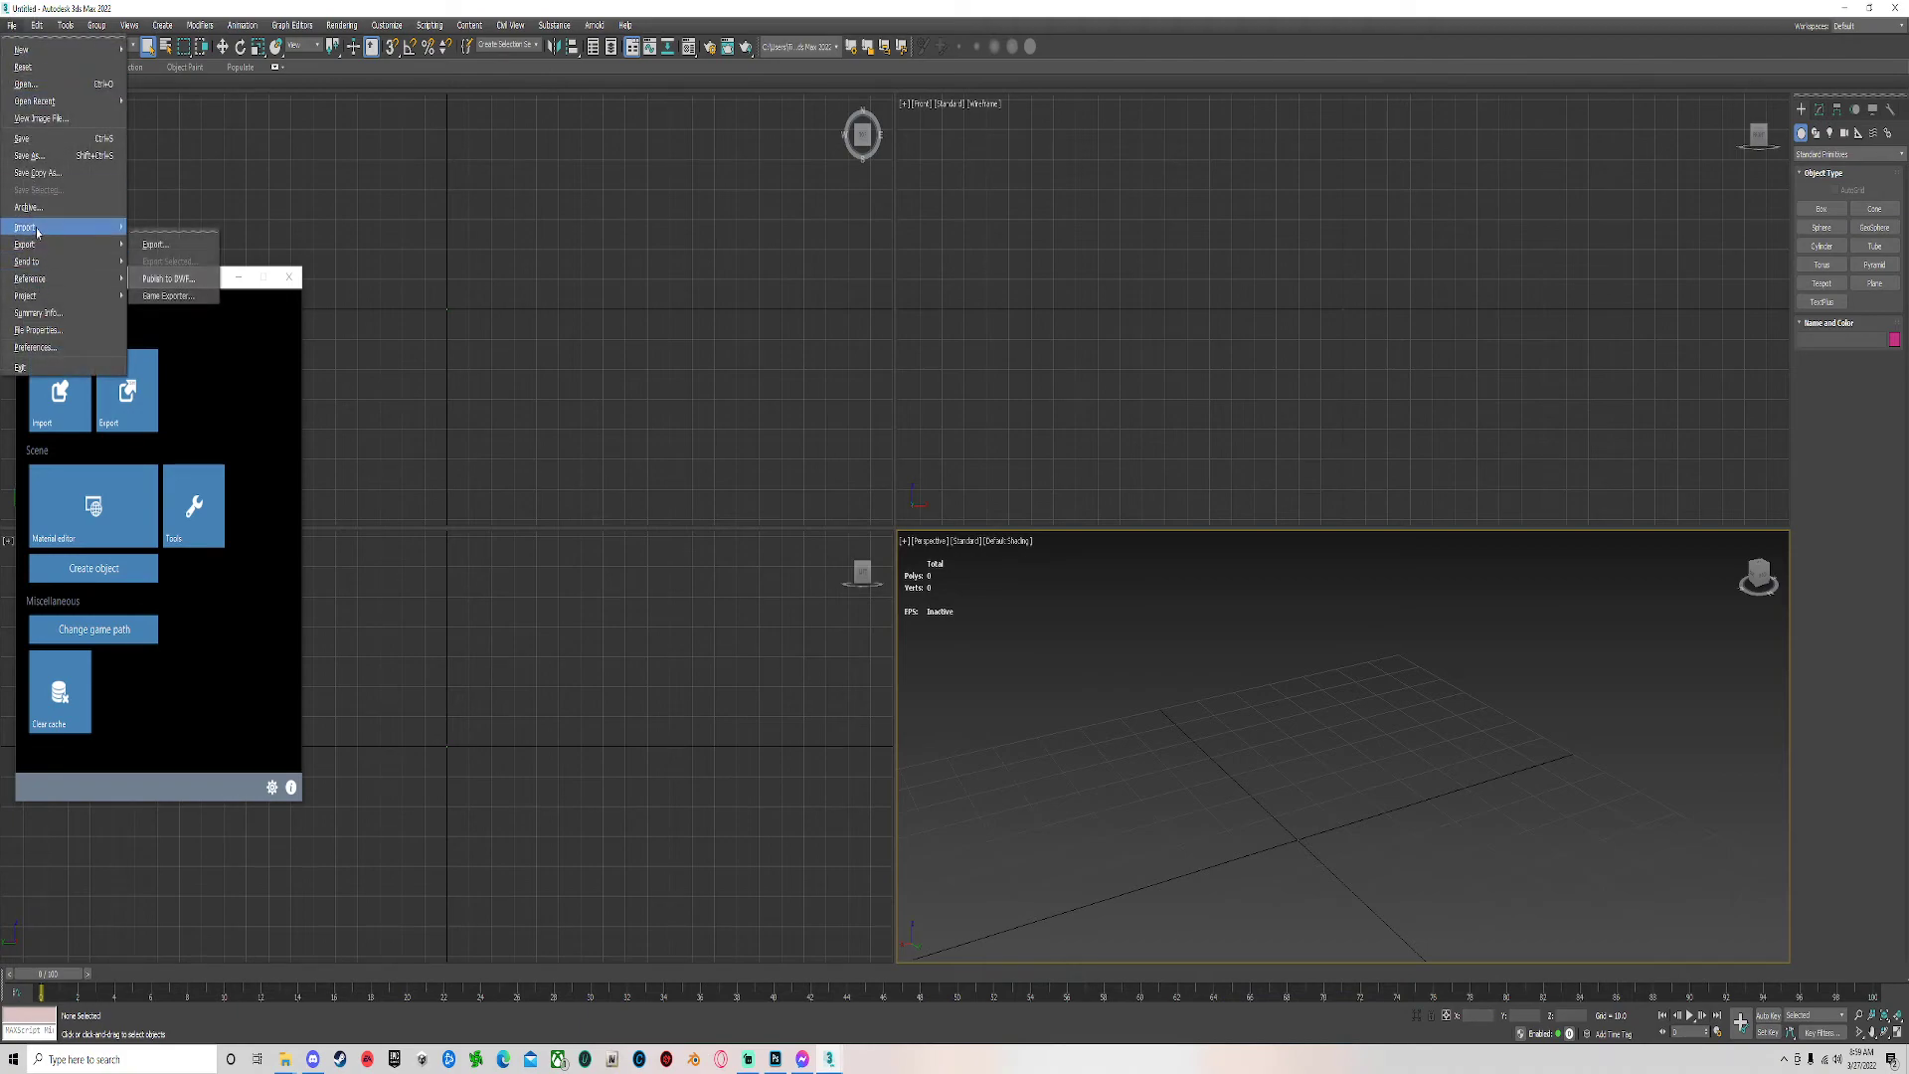
pyautogui.click(154, 232)
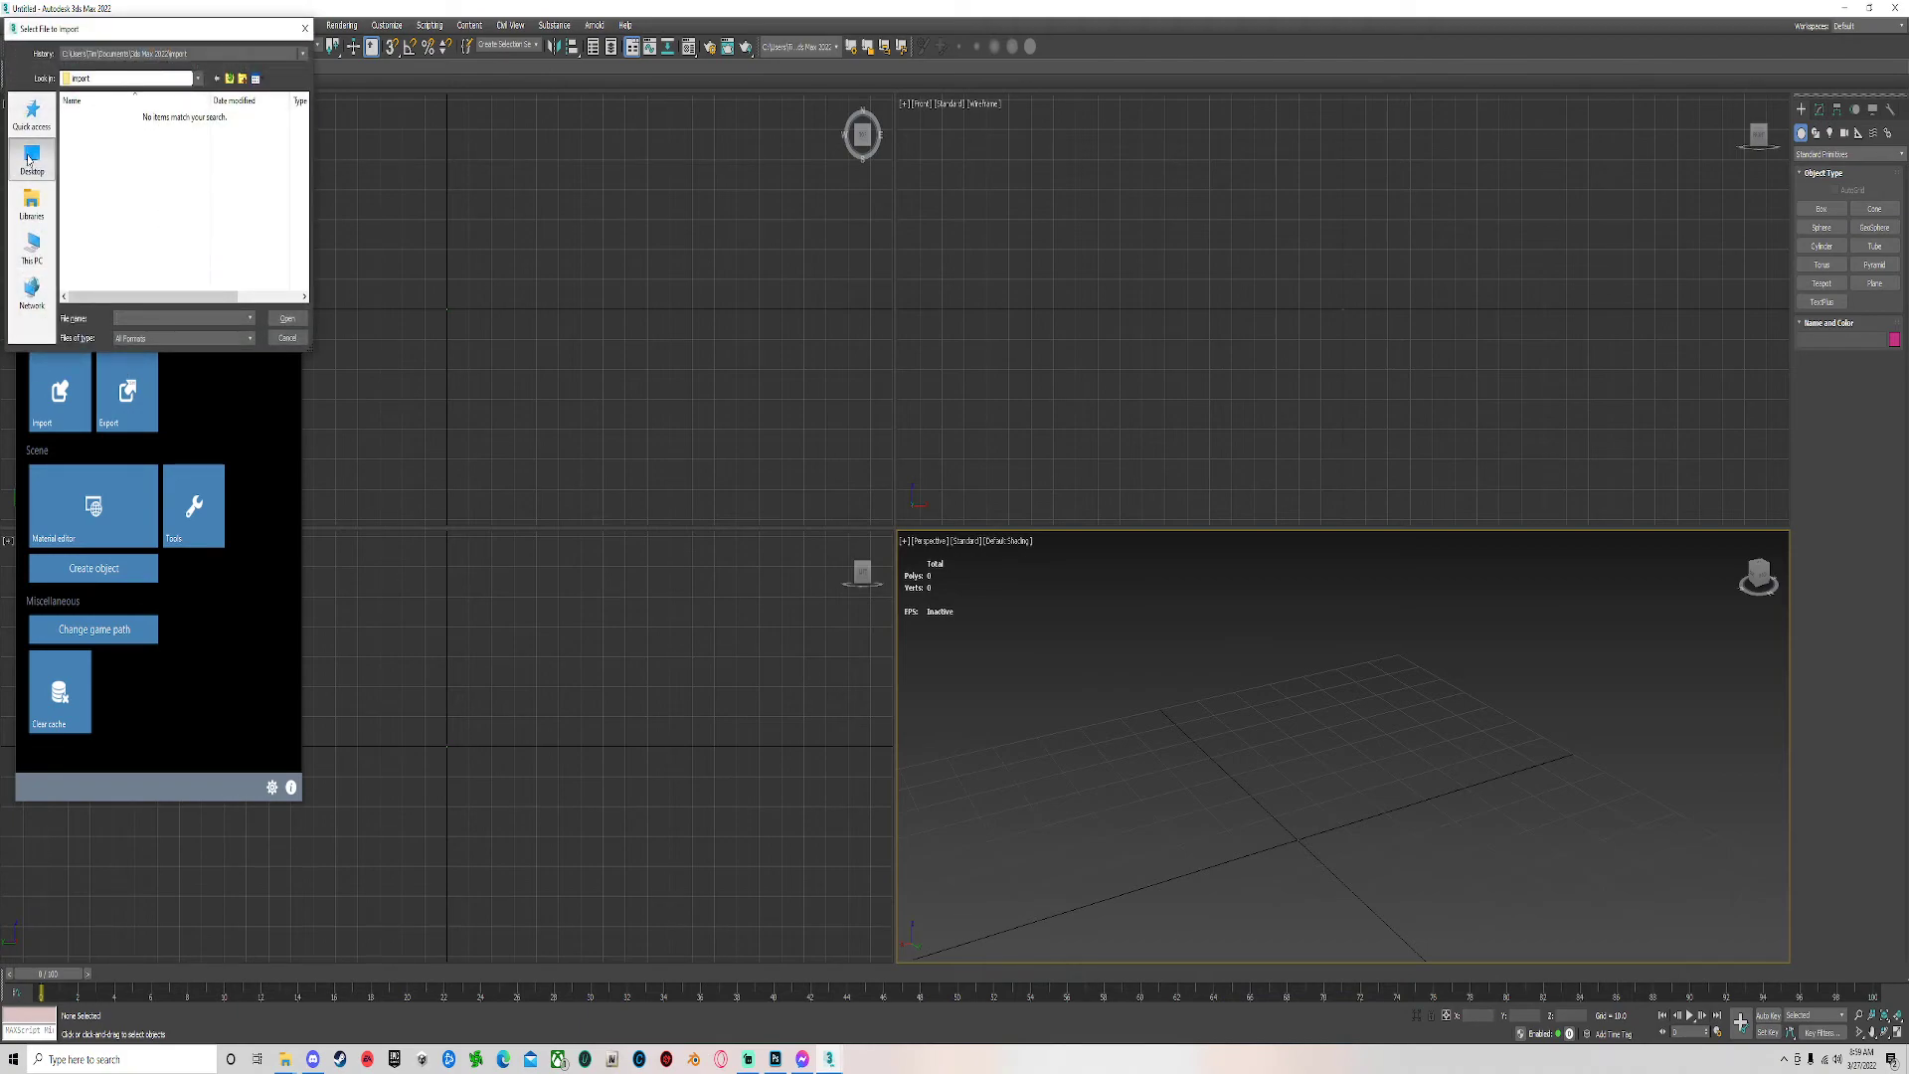
pyautogui.scroll(2, 141, 117)
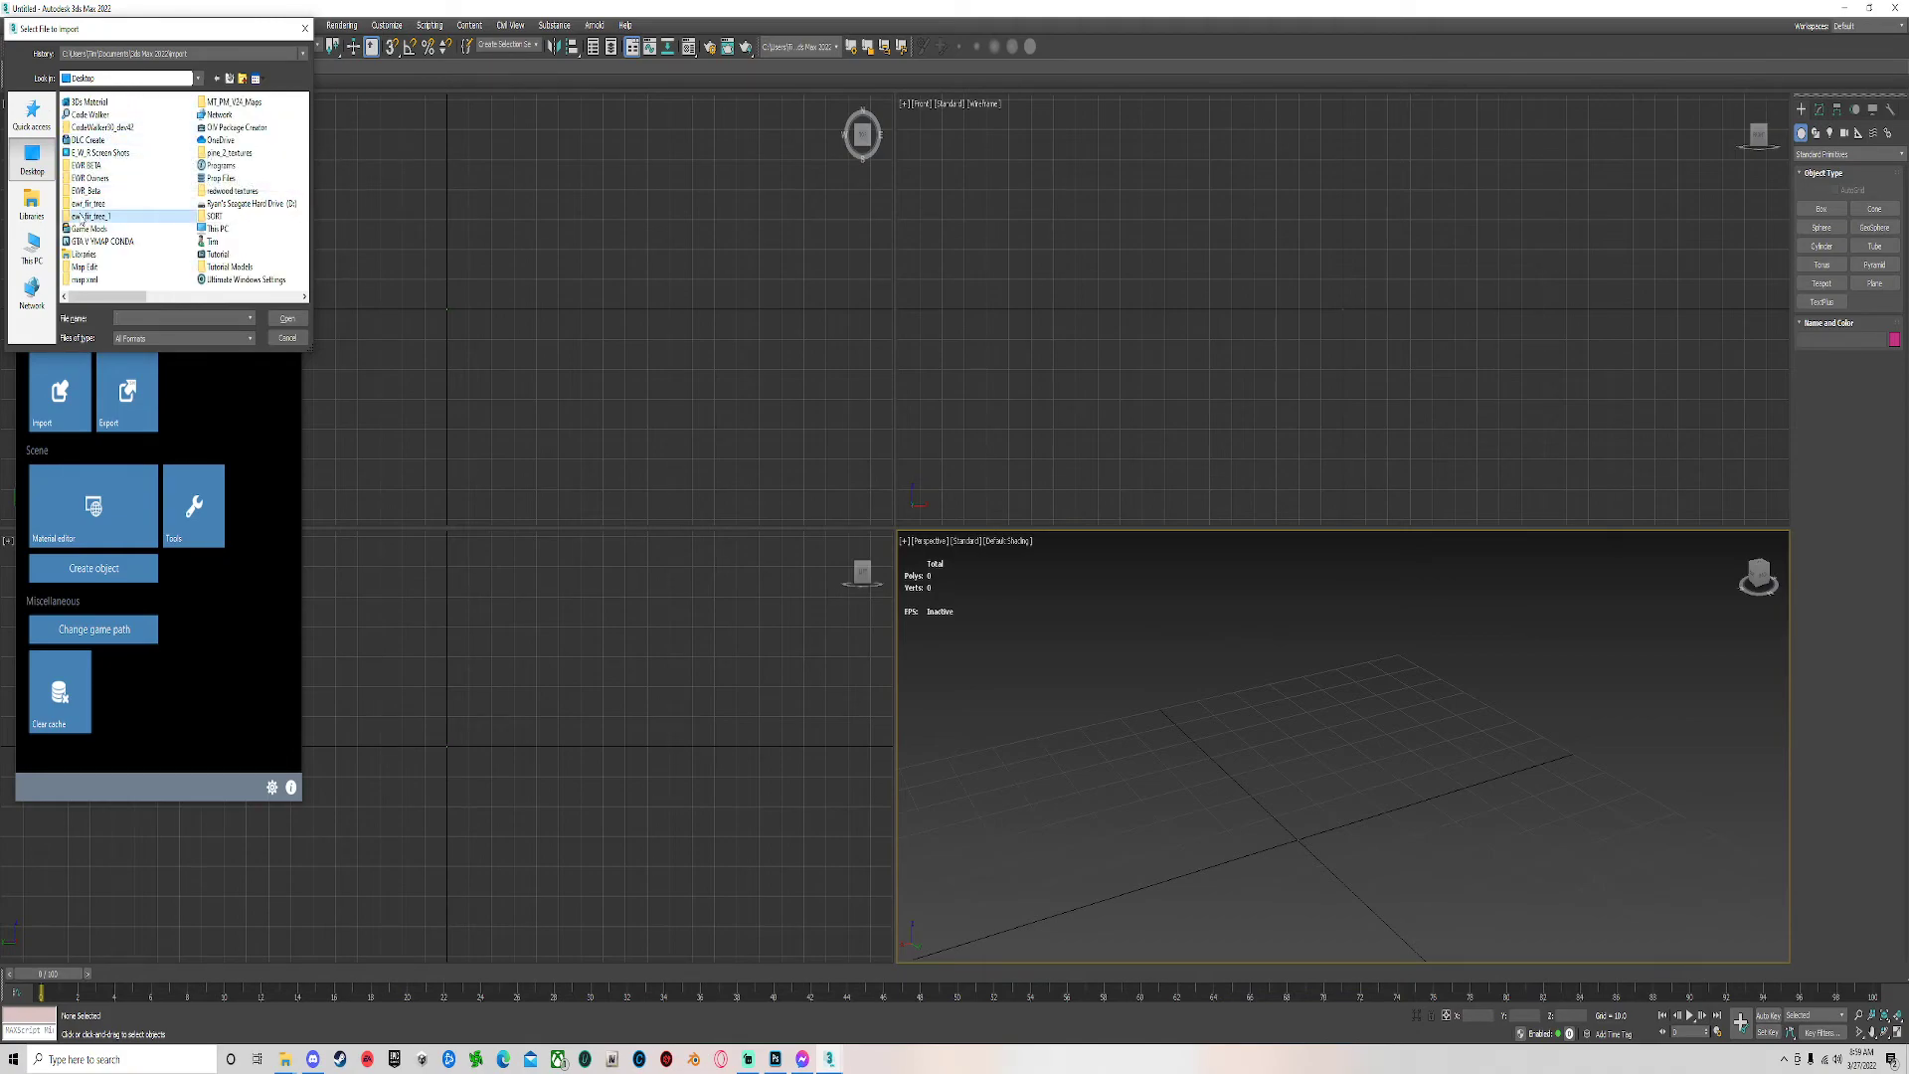
pyautogui.doubleClick(87, 215)
pyautogui.doubleClick(90, 117)
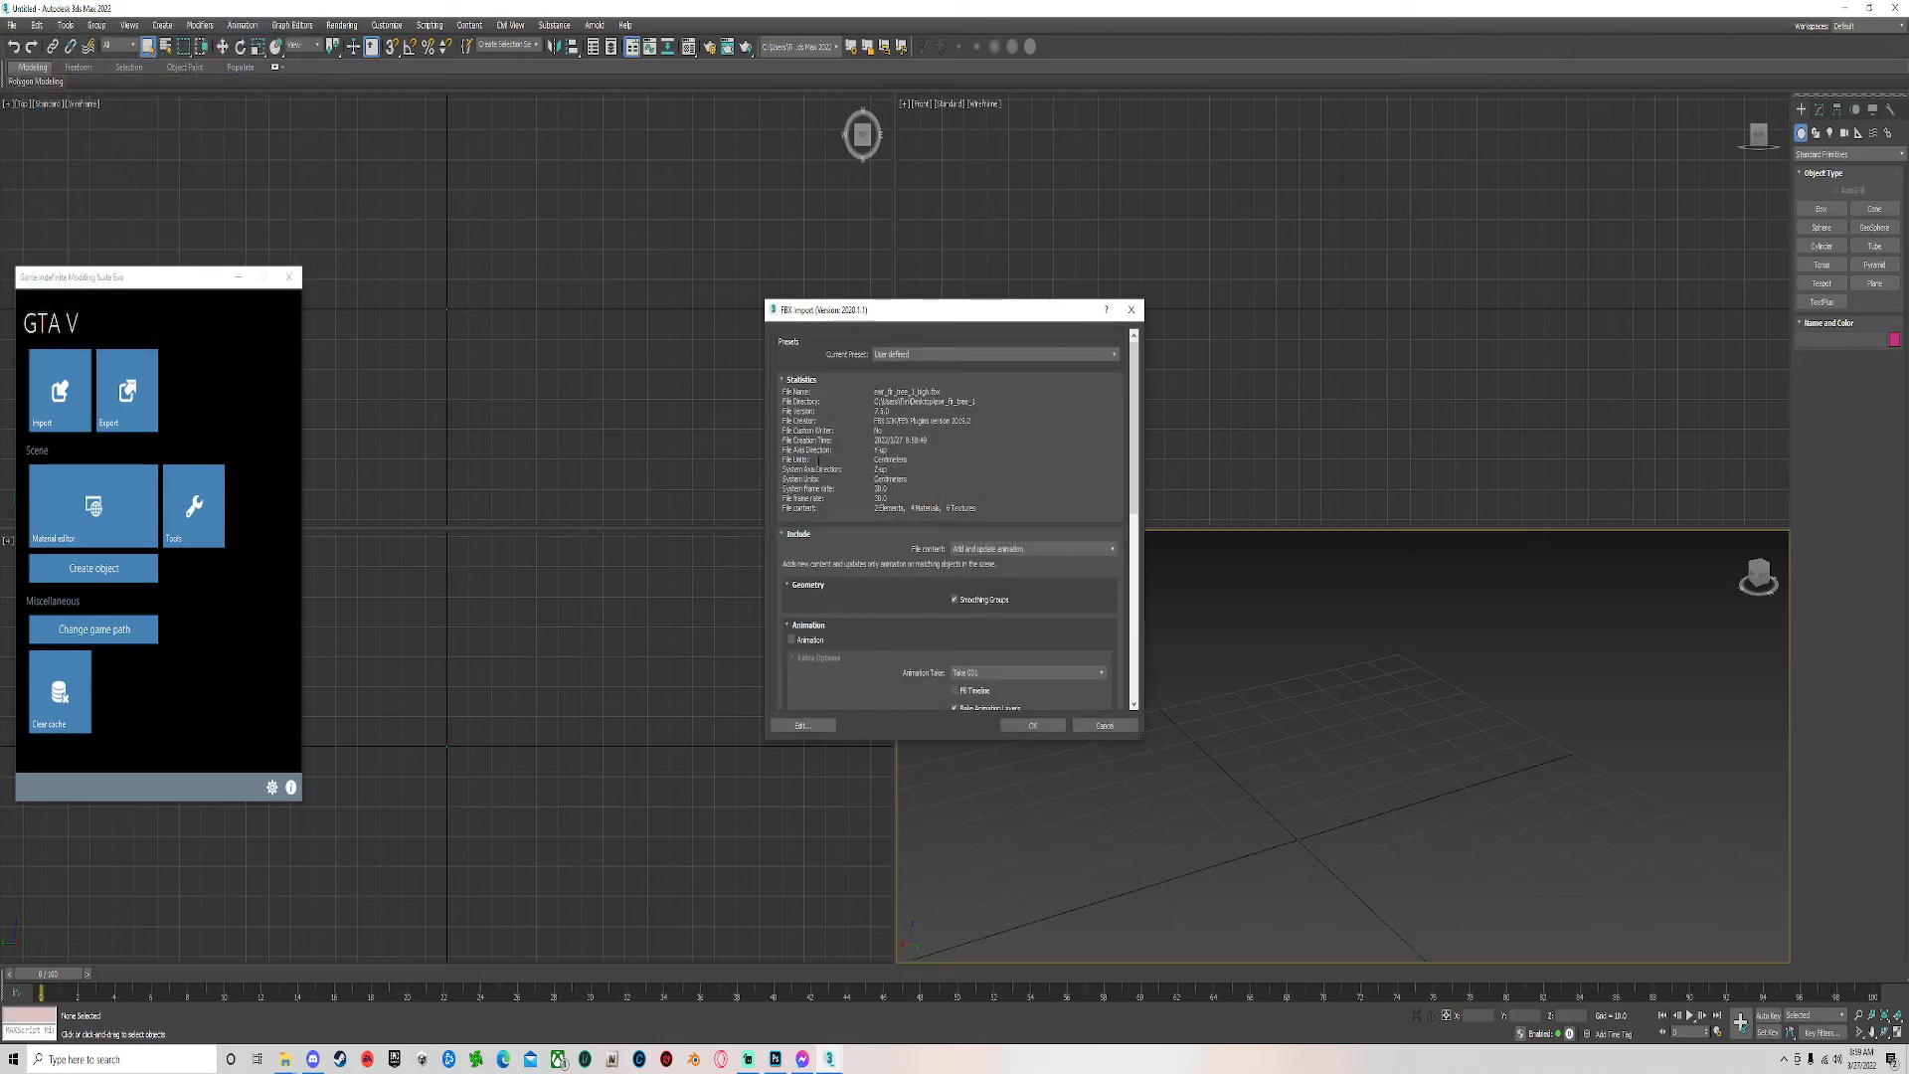
pyautogui.click(1037, 724)
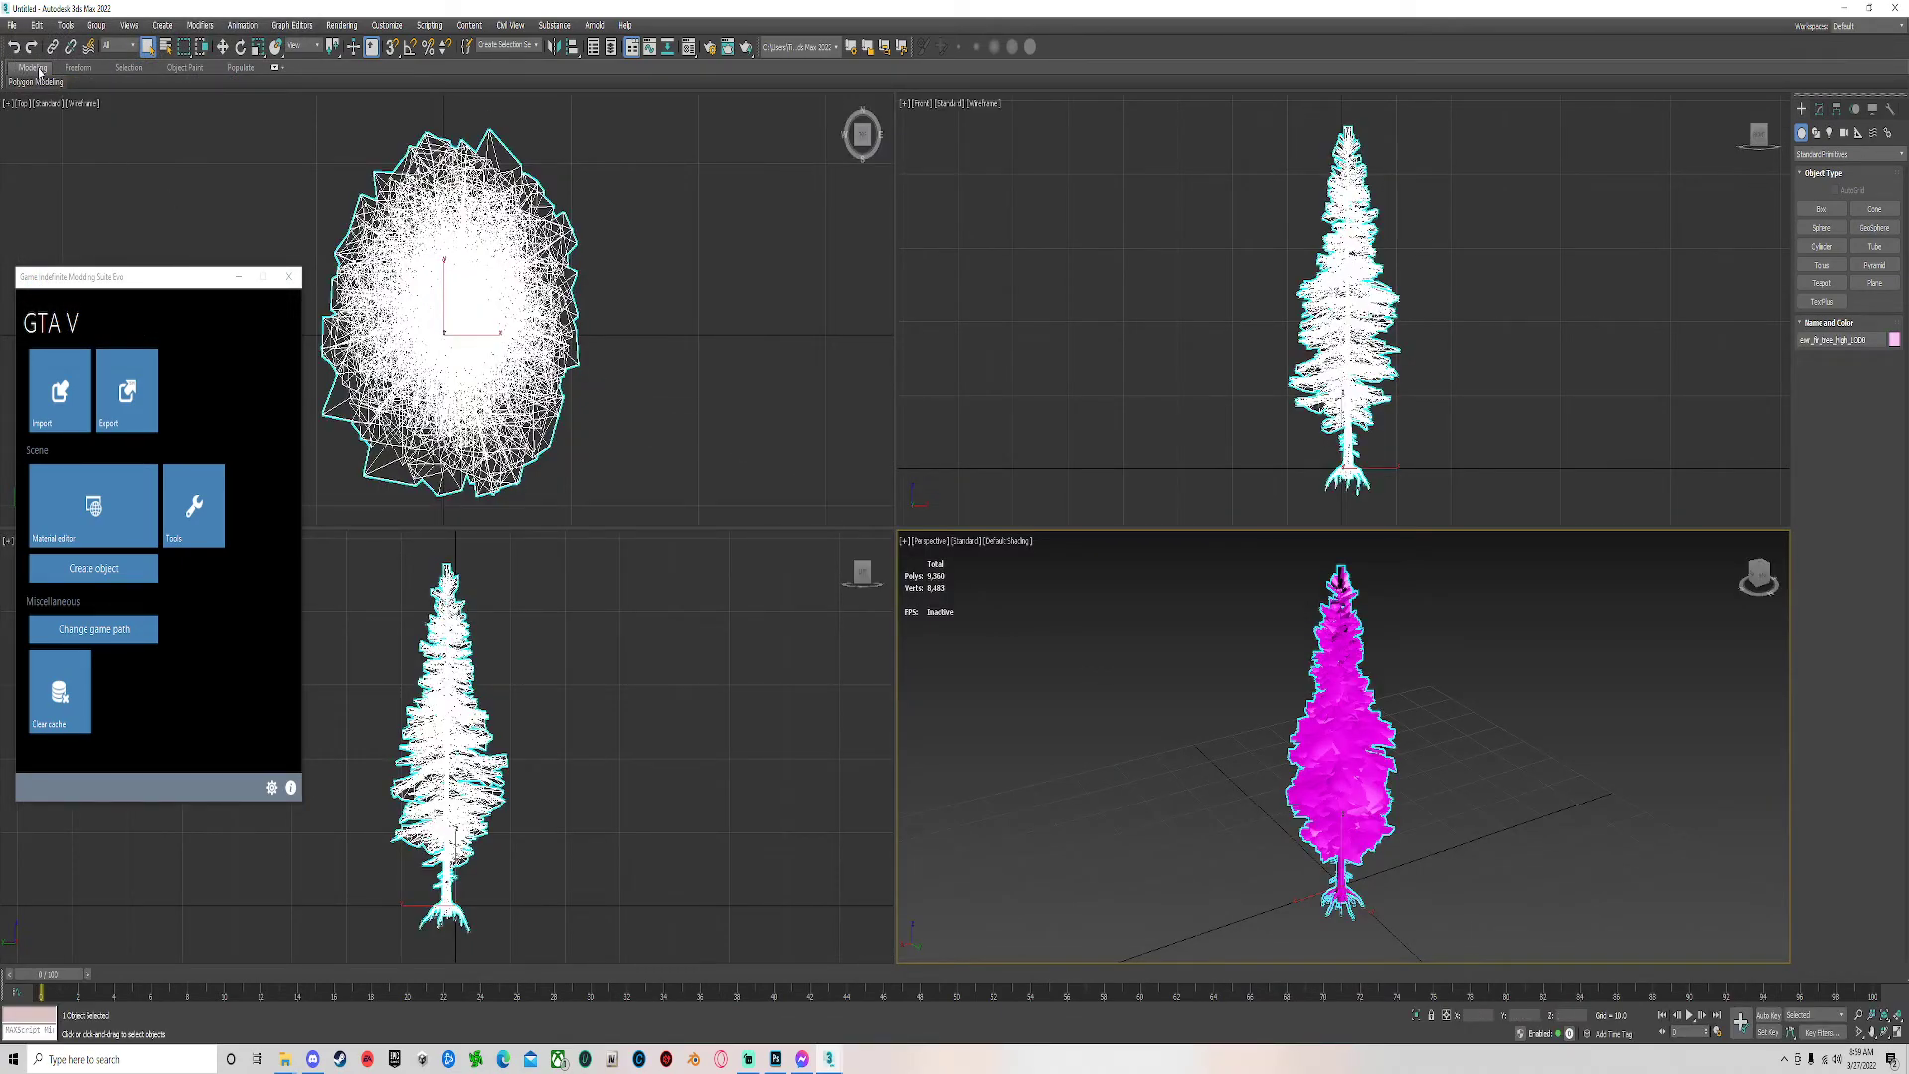
pyautogui.click(1264, 838)
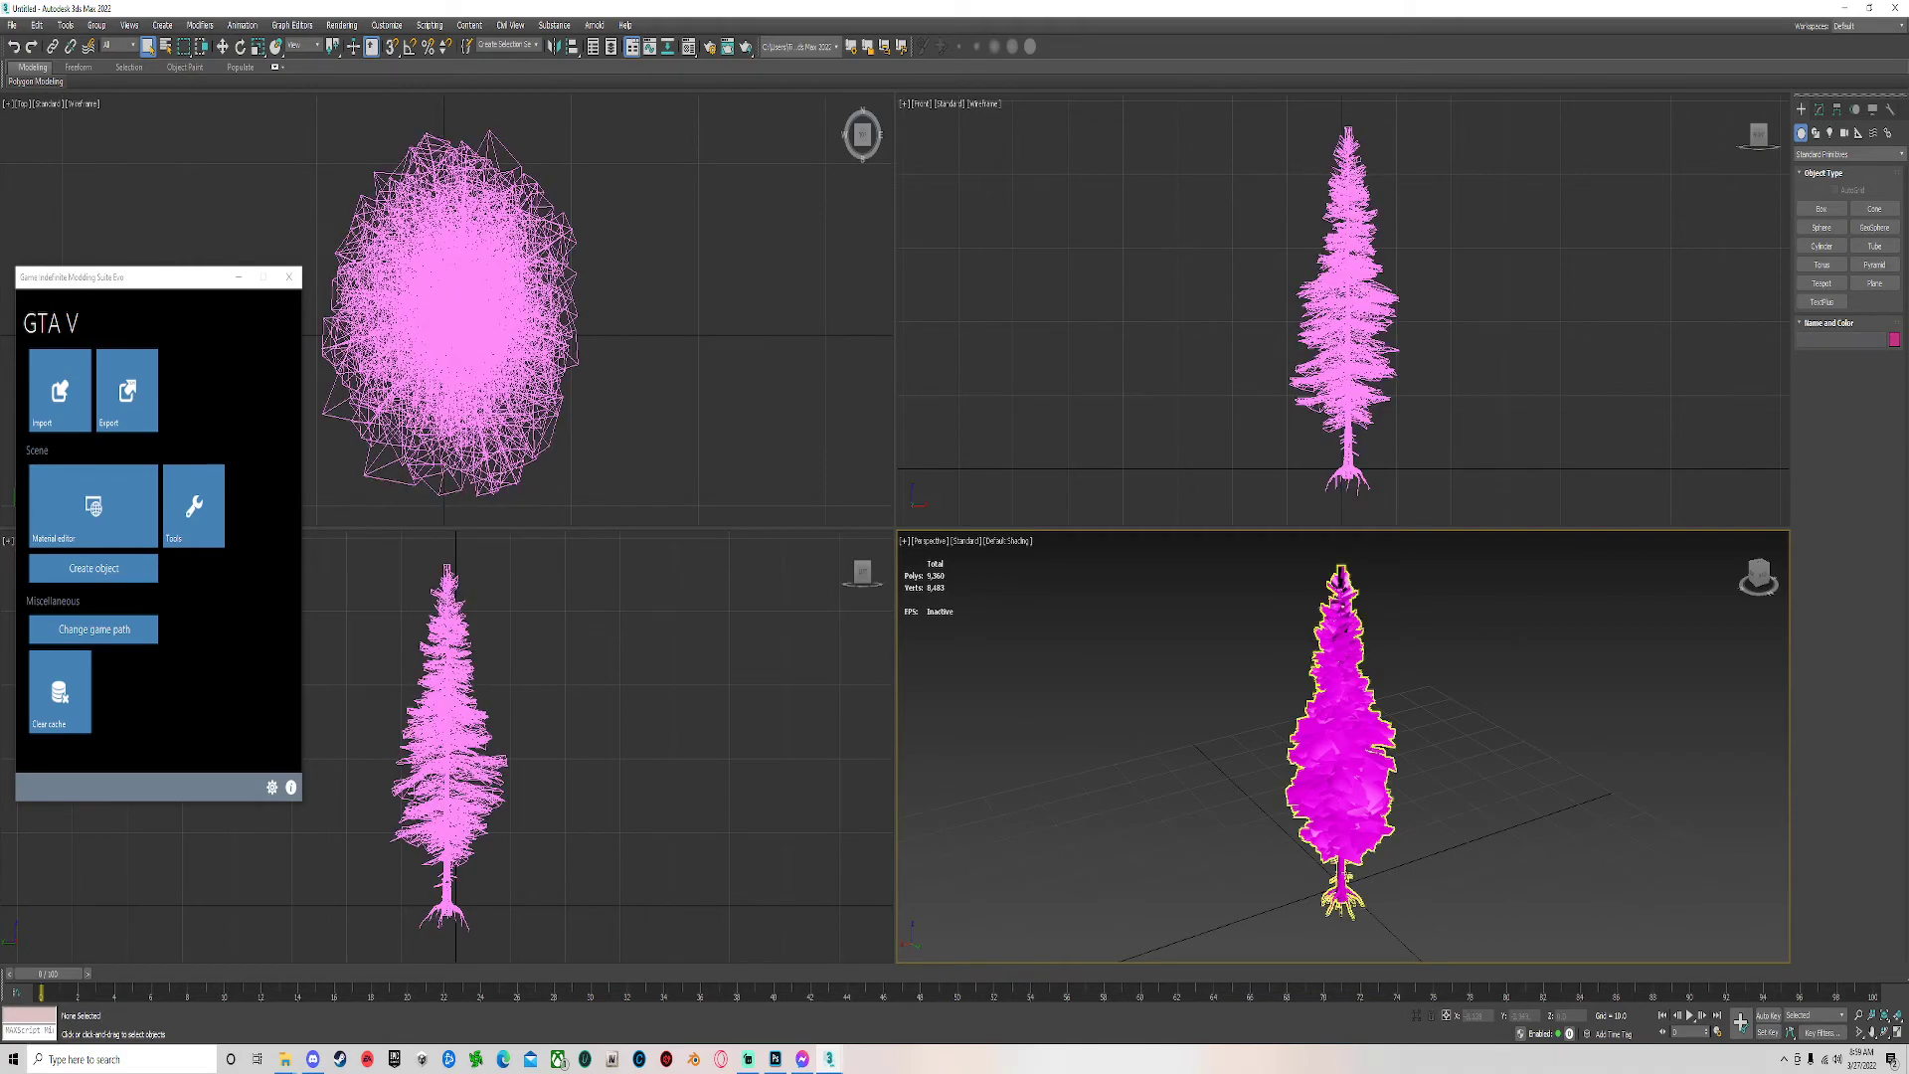
pyautogui.click(1344, 872)
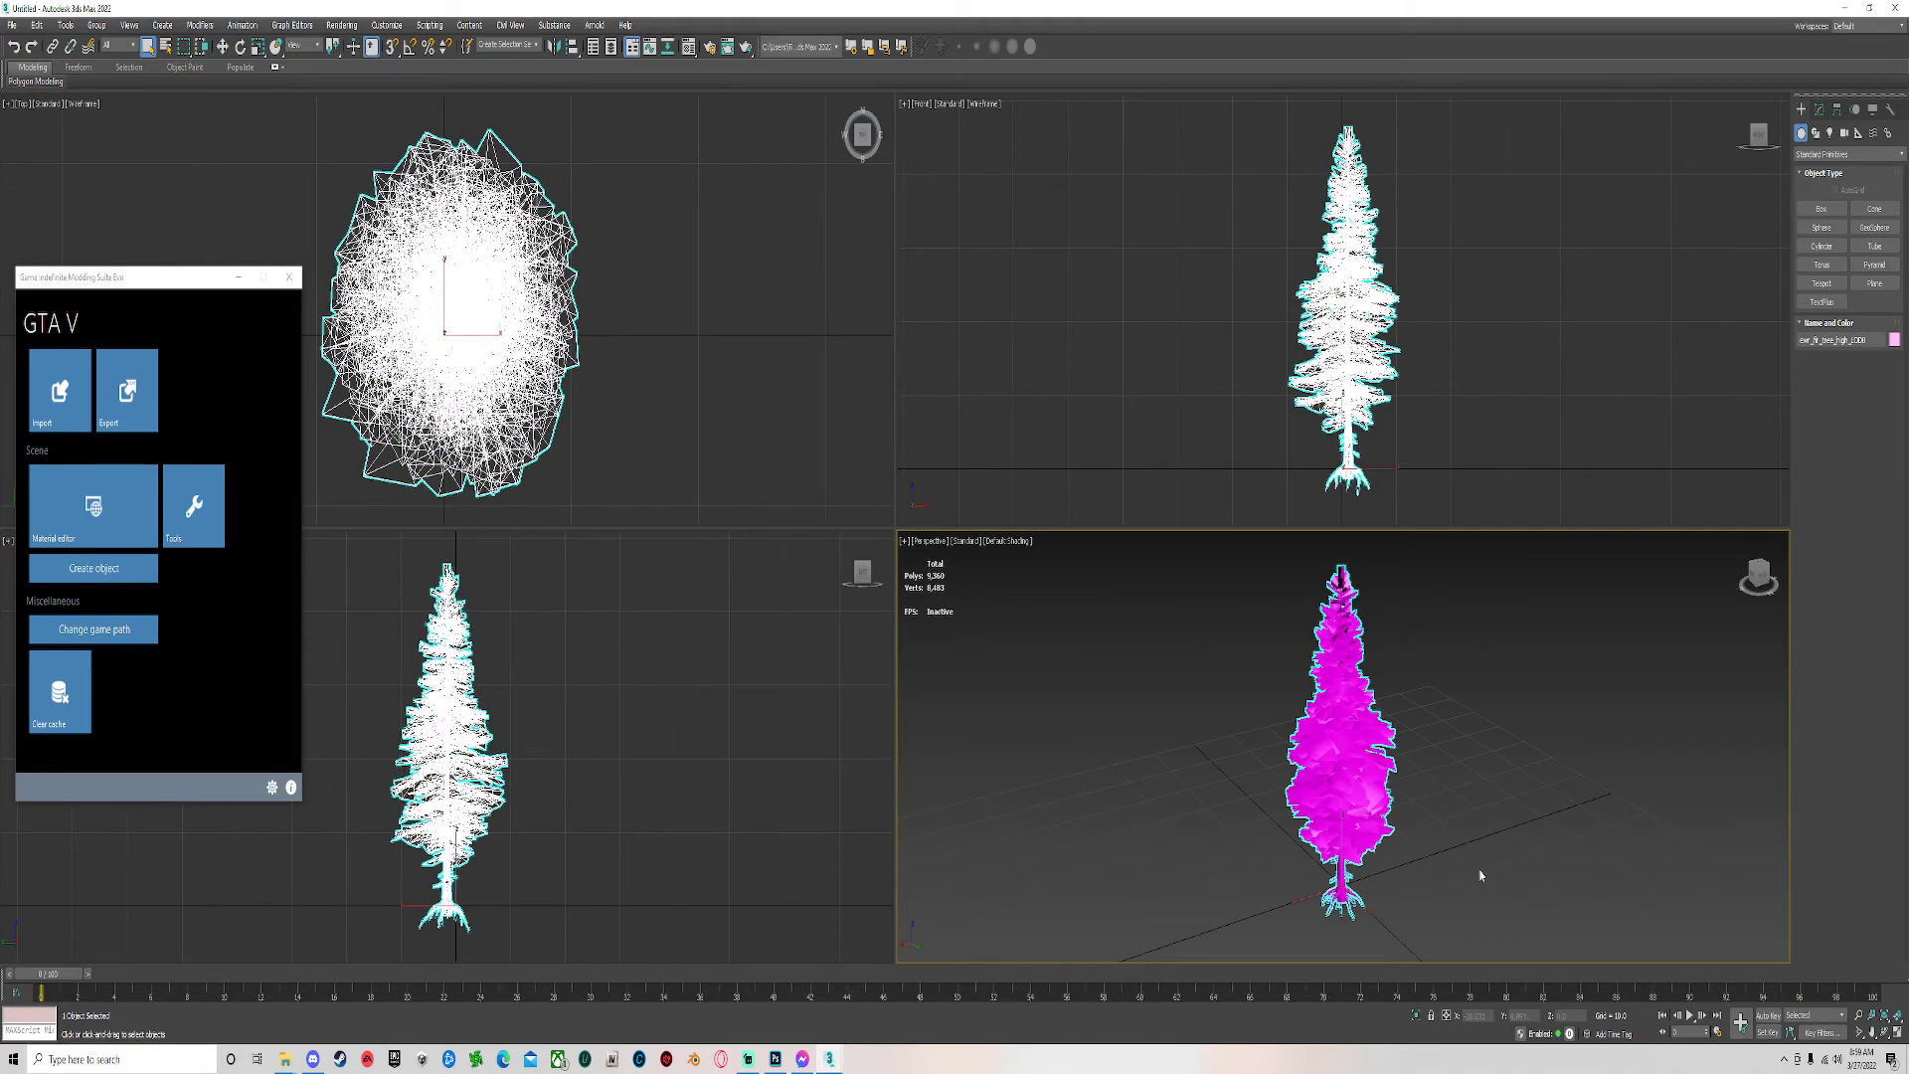
pyautogui.press('m')
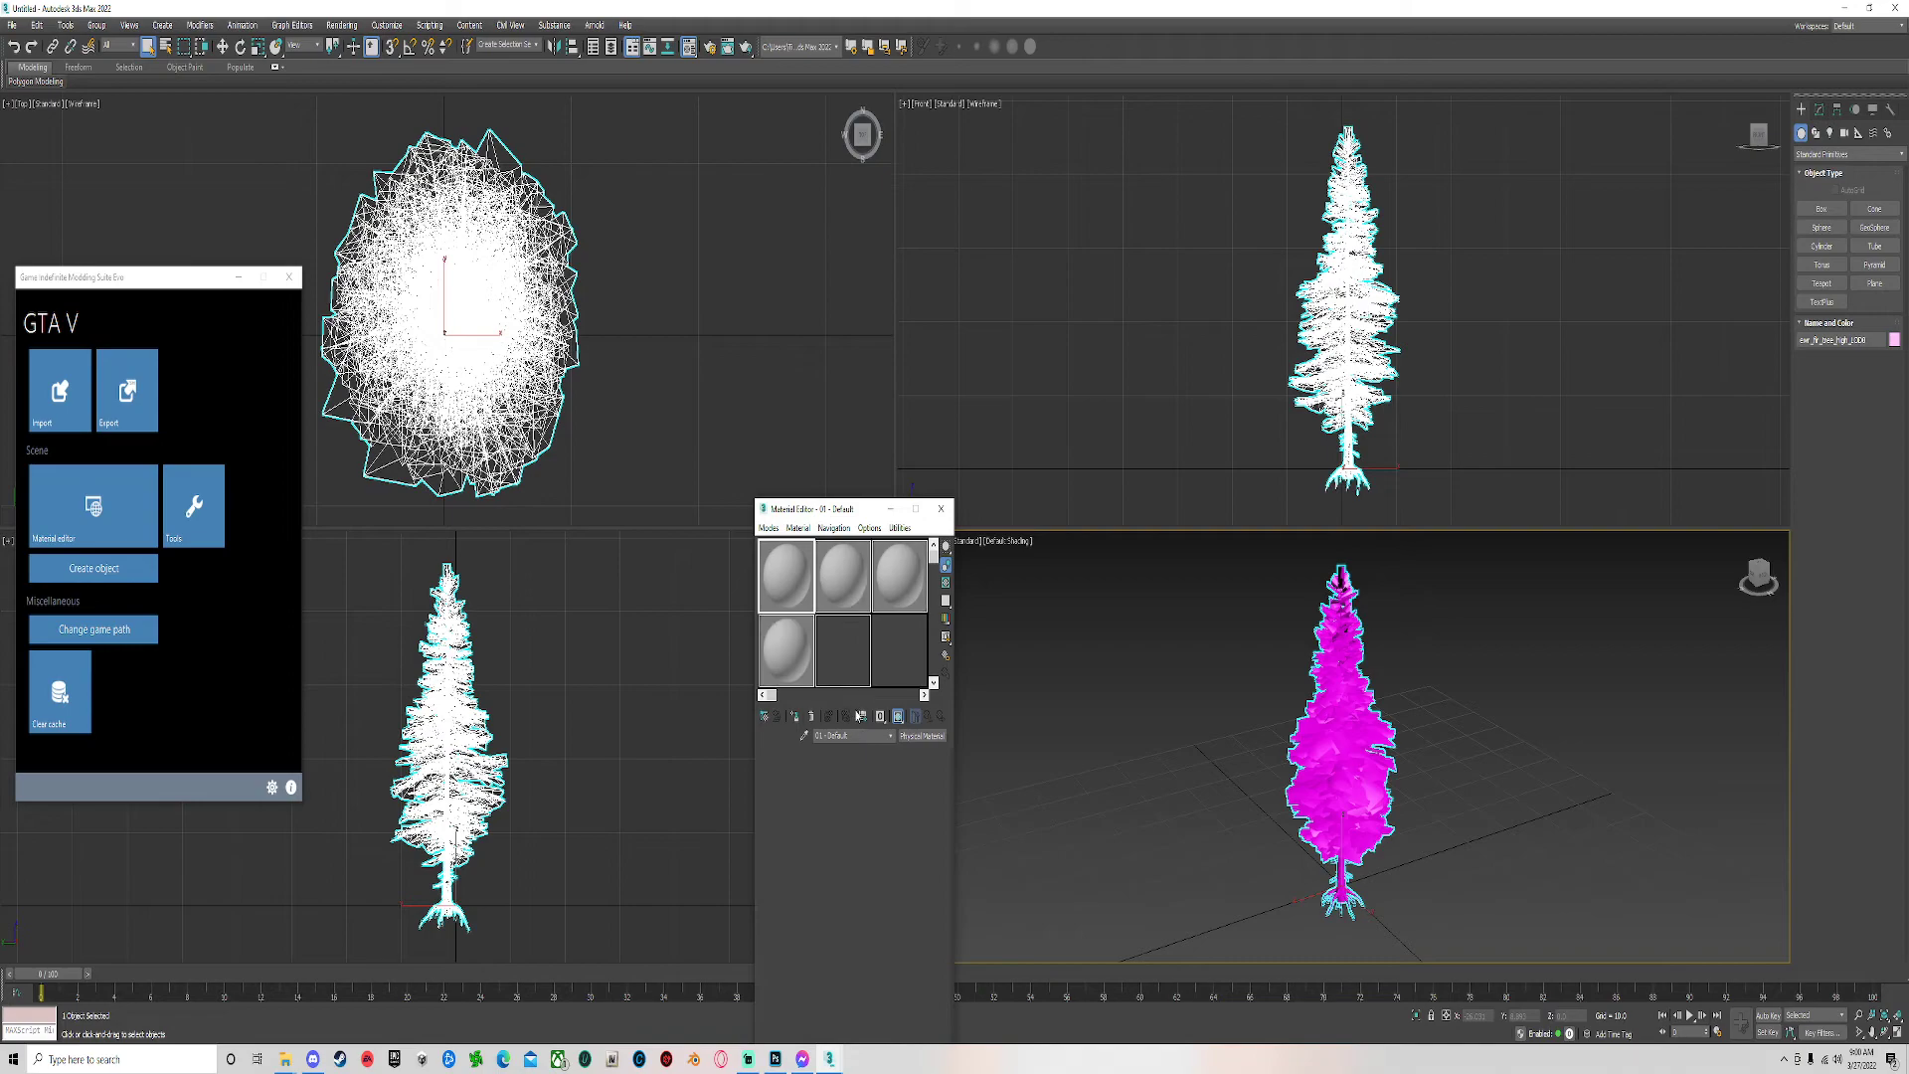
pyautogui.click(920, 735)
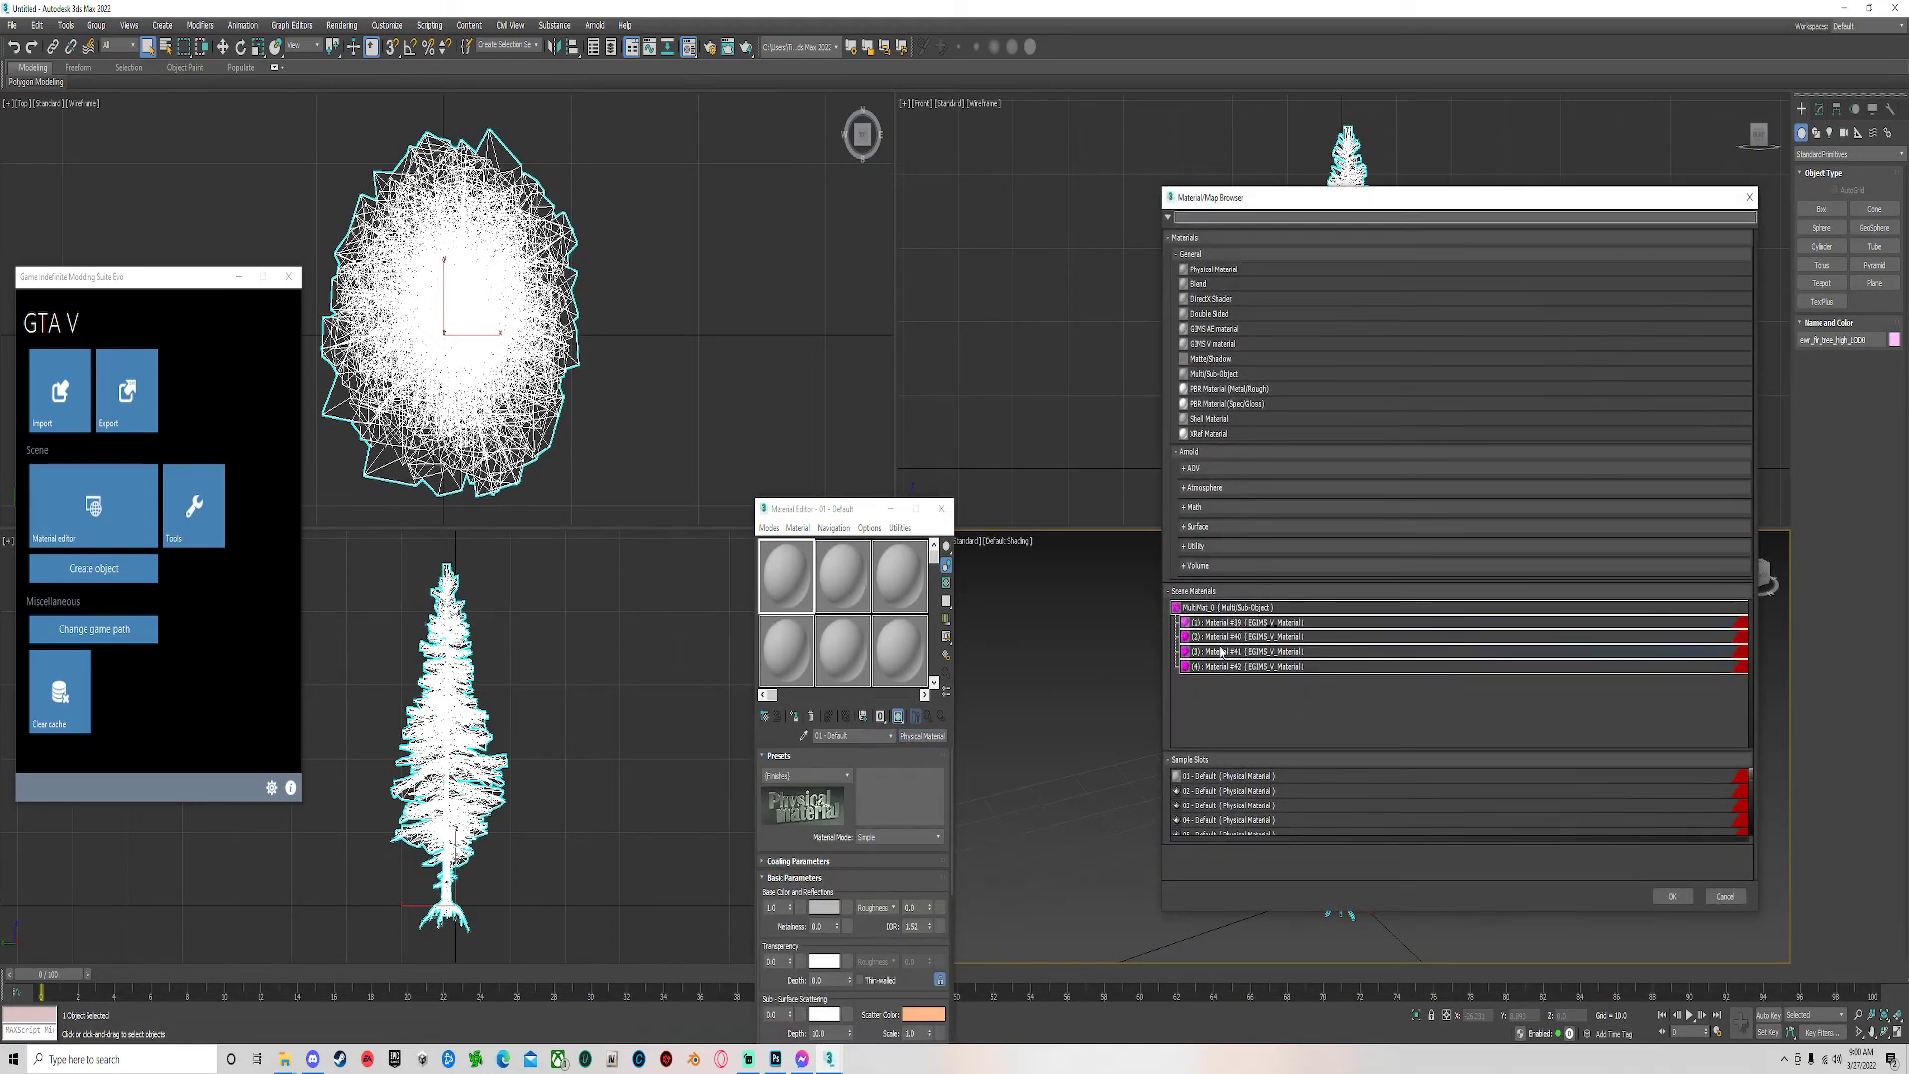
pyautogui.doubleClick(1231, 609)
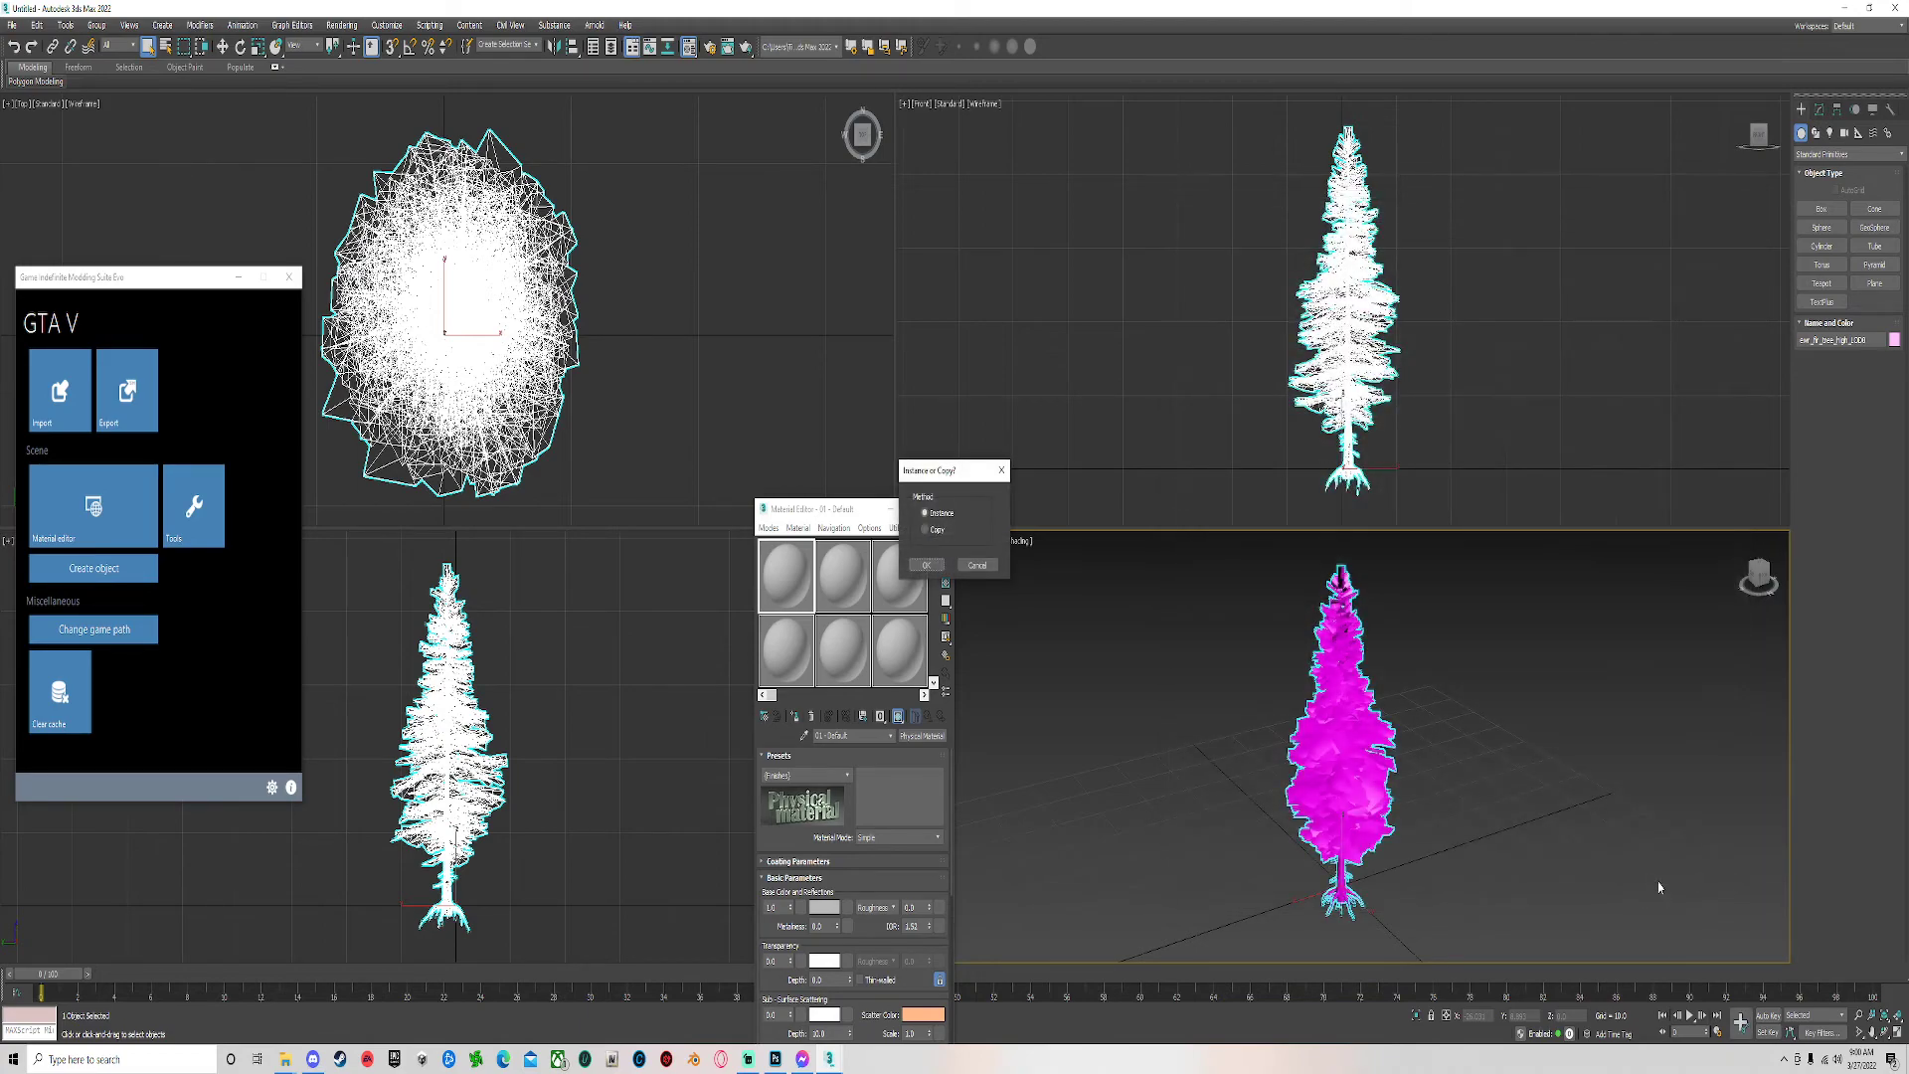
pyautogui.click(981, 565)
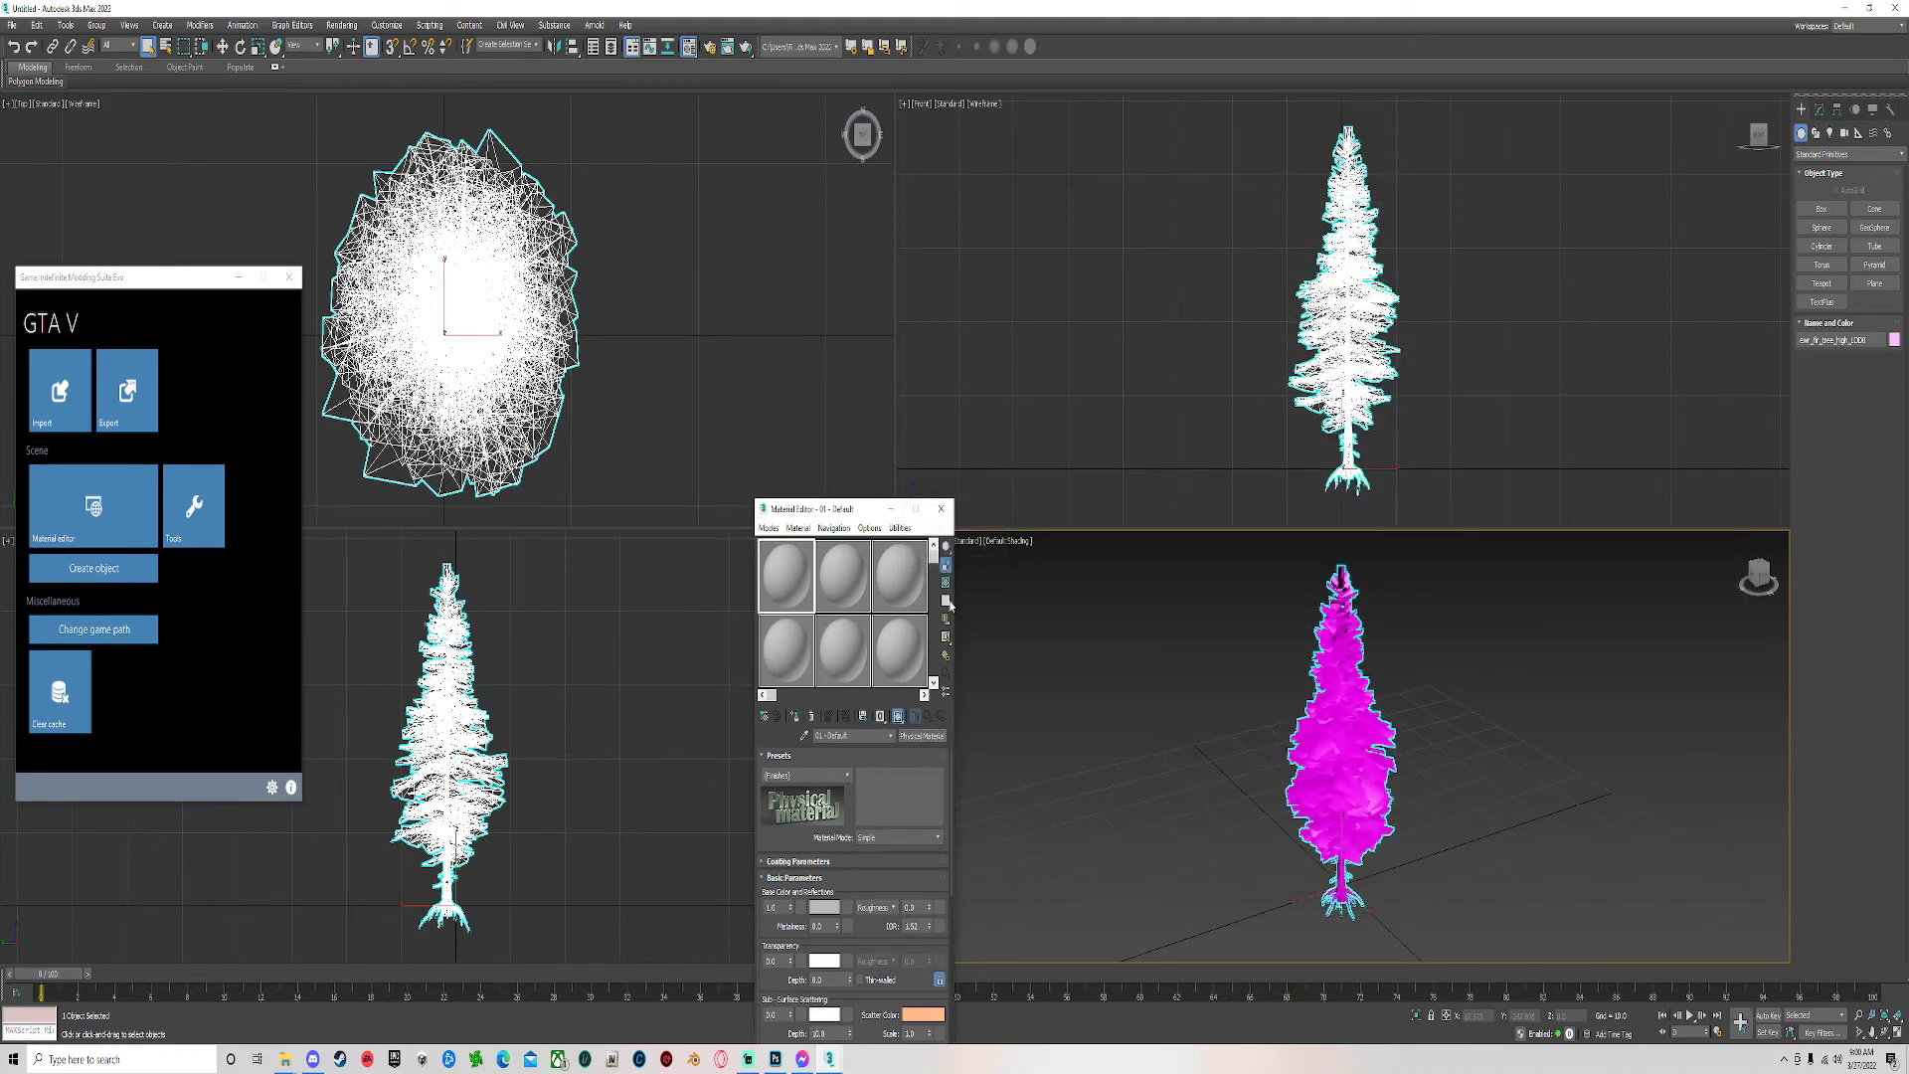
# Check the imported high LOD tree's materials in the GIMS V material editor, then close both material editors.
pyautogui.click(124, 517)
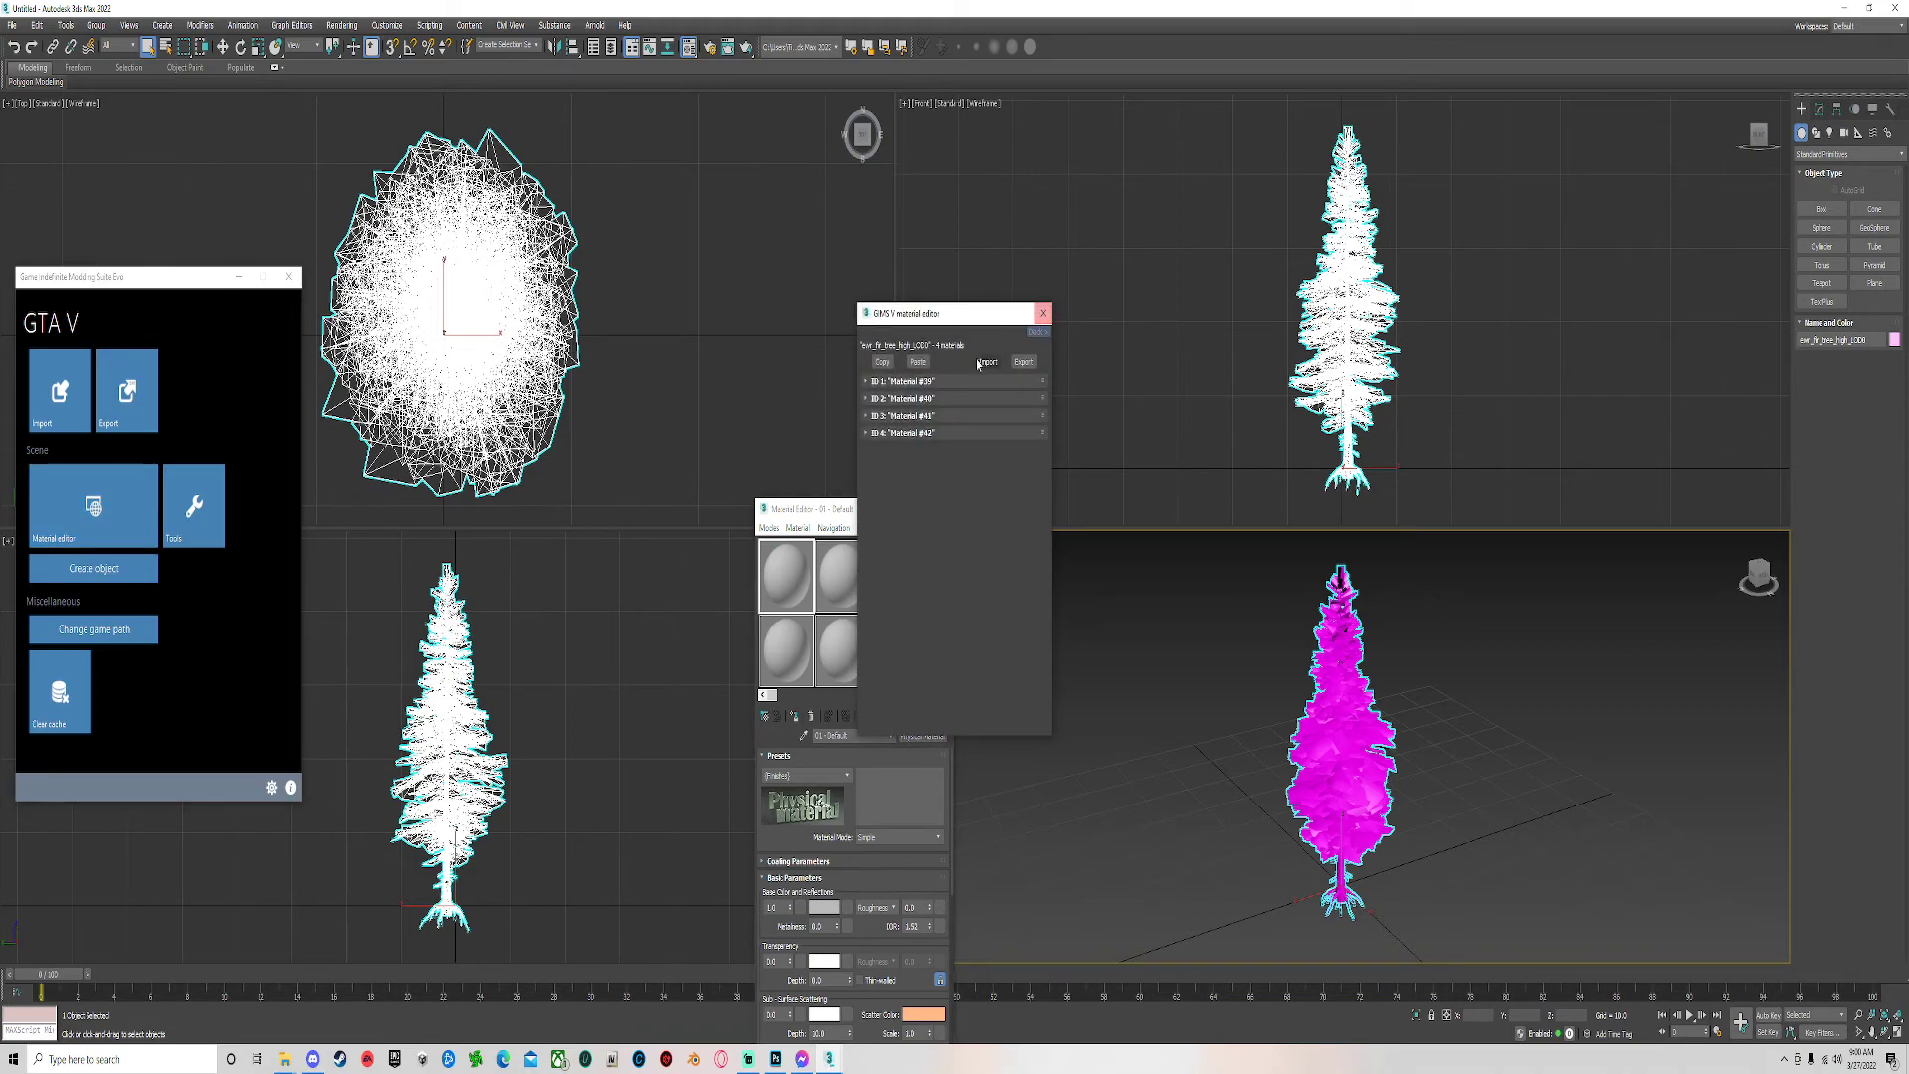
pyautogui.click(1042, 315)
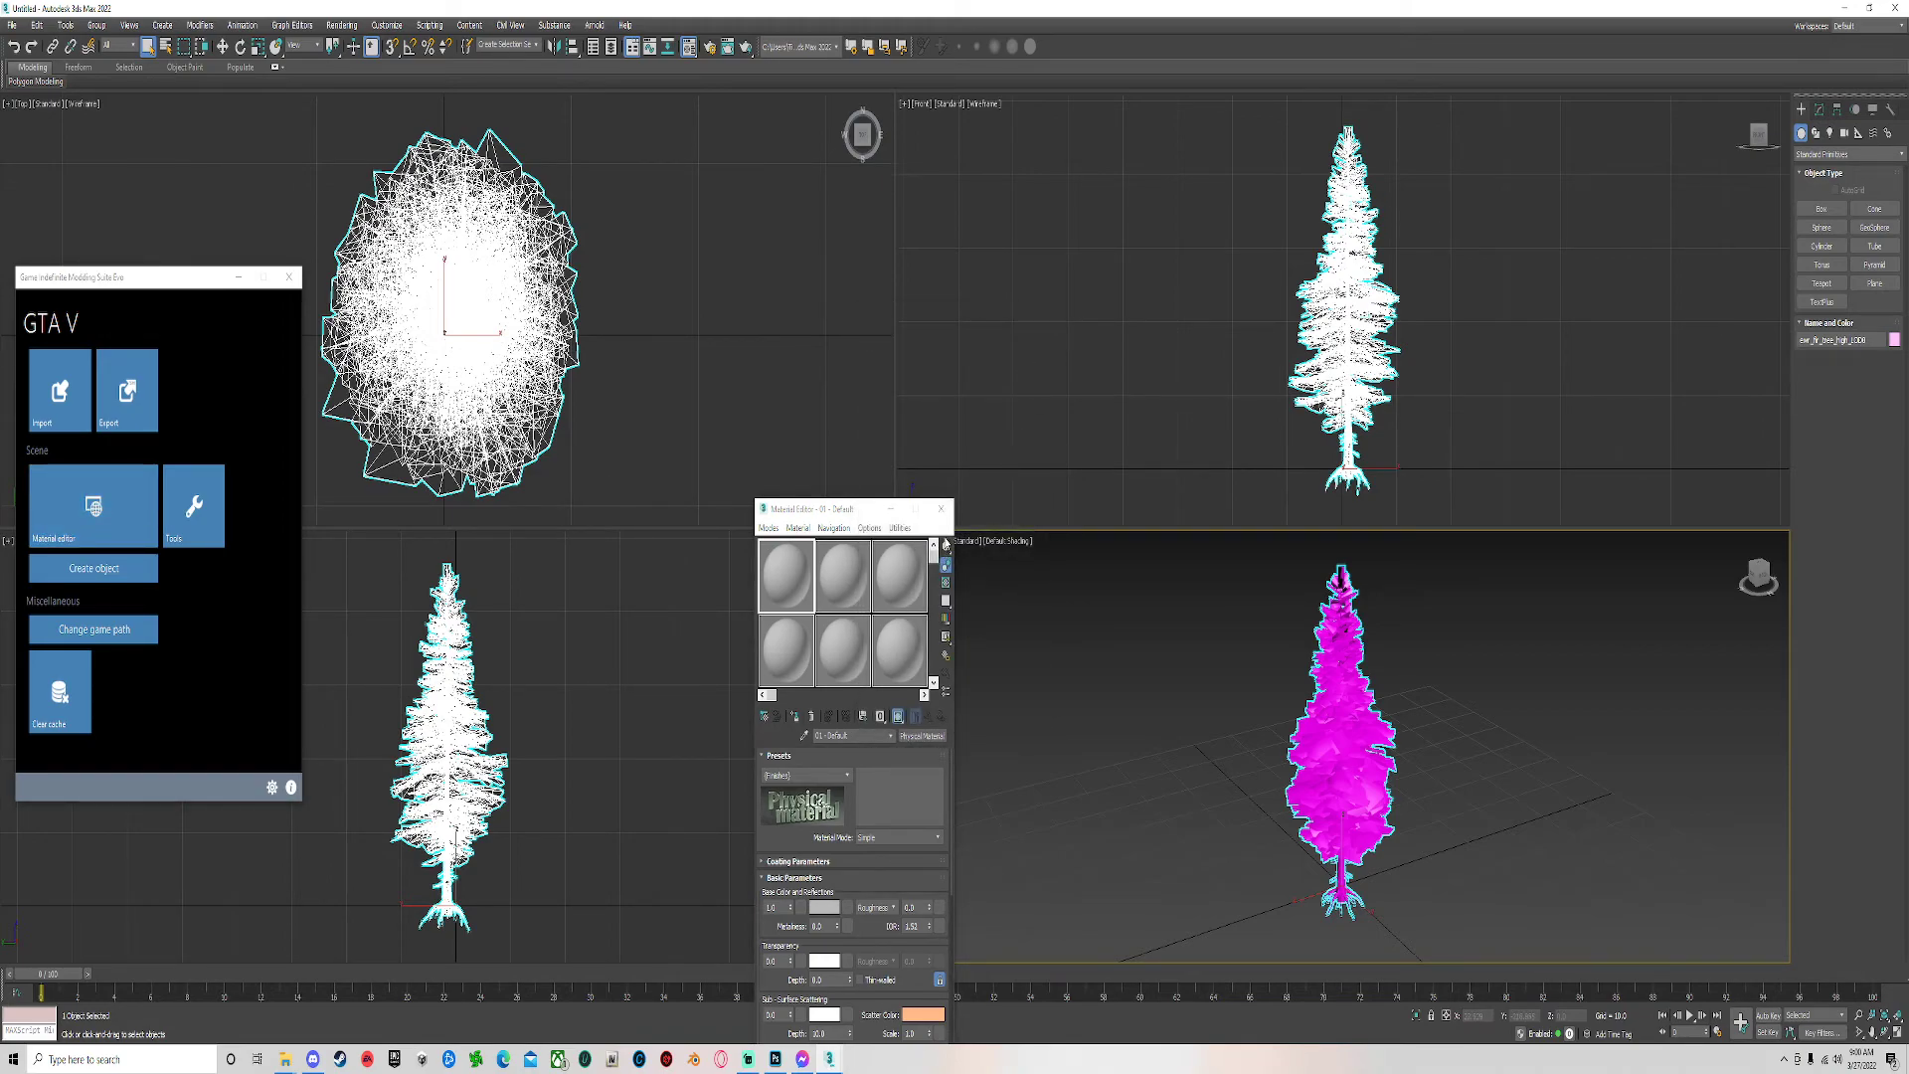
pyautogui.click(941, 509)
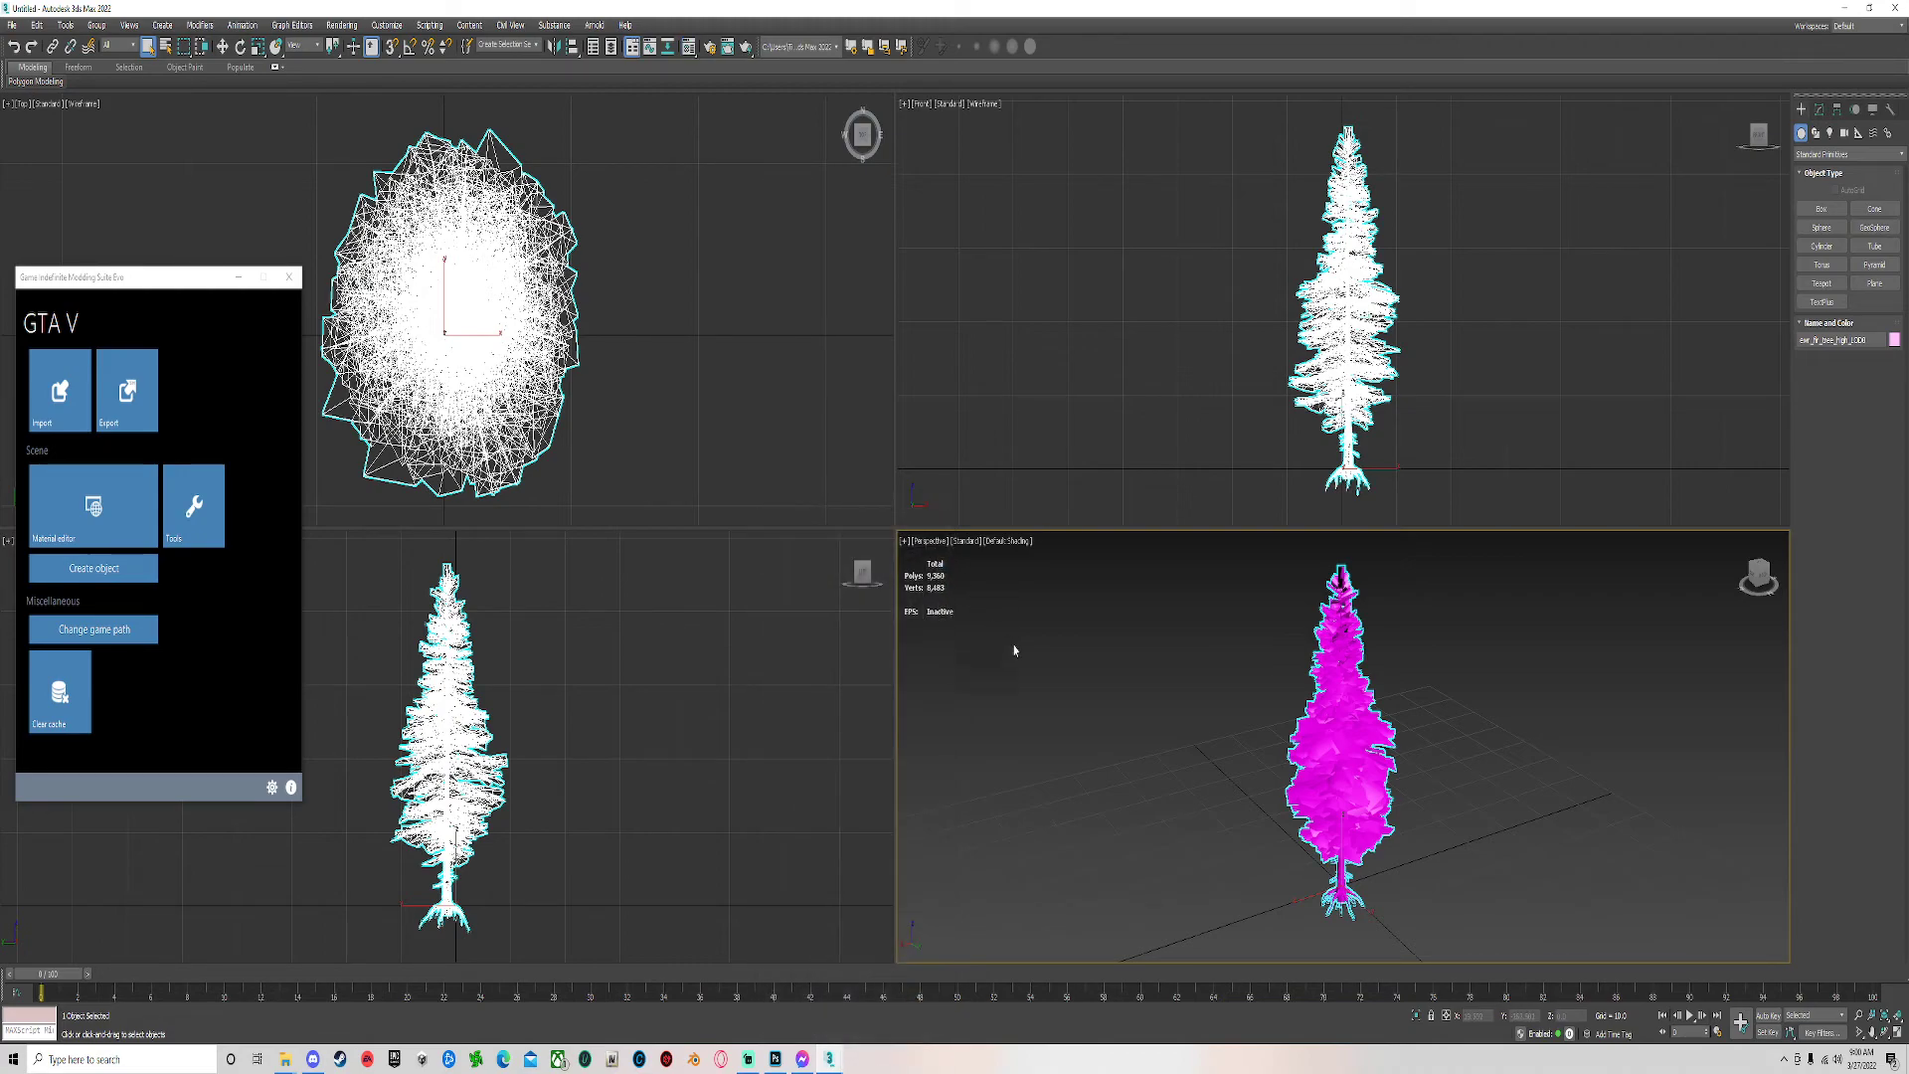
# Load the tree's Multi/Sub-Object scene material as an instance into the first sample slot of the standard Material Editor.
pyautogui.click(688, 47)
pyautogui.click(939, 737)
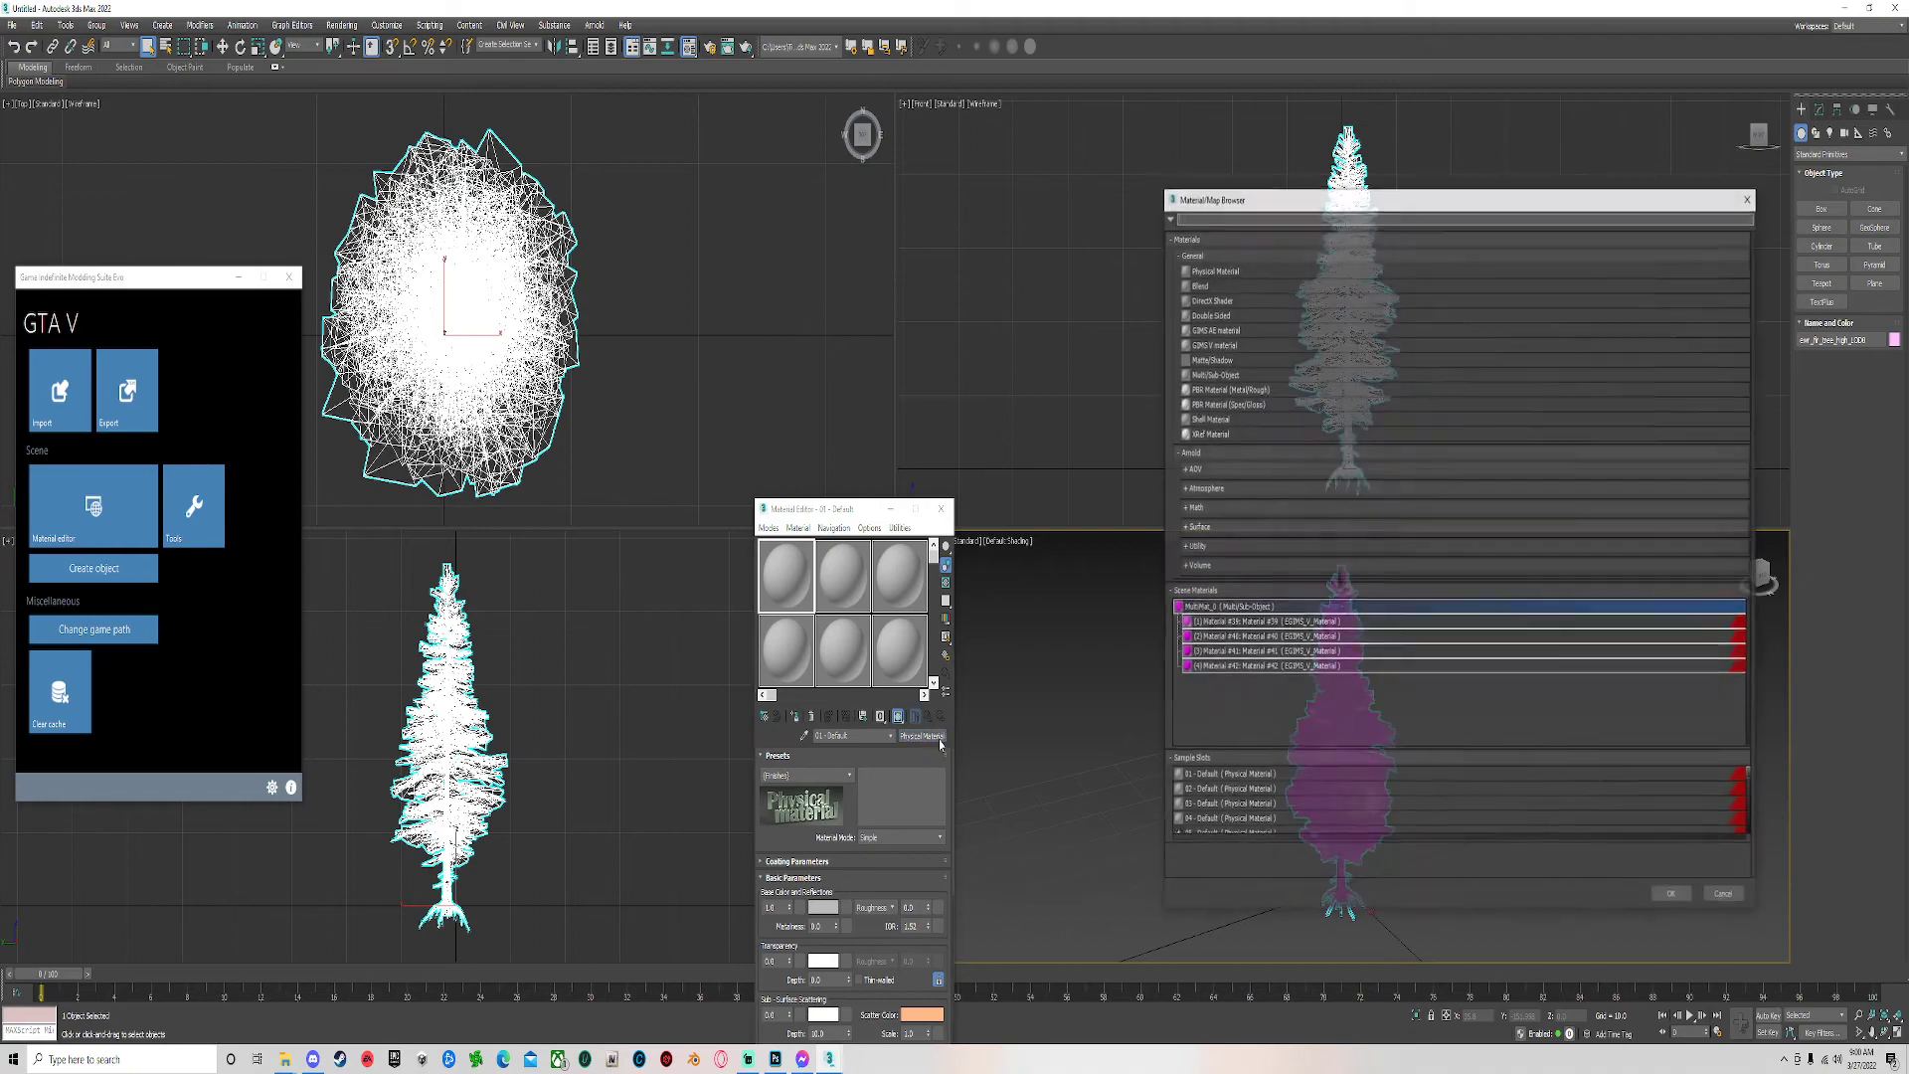
pyautogui.doubleClick(1203, 607)
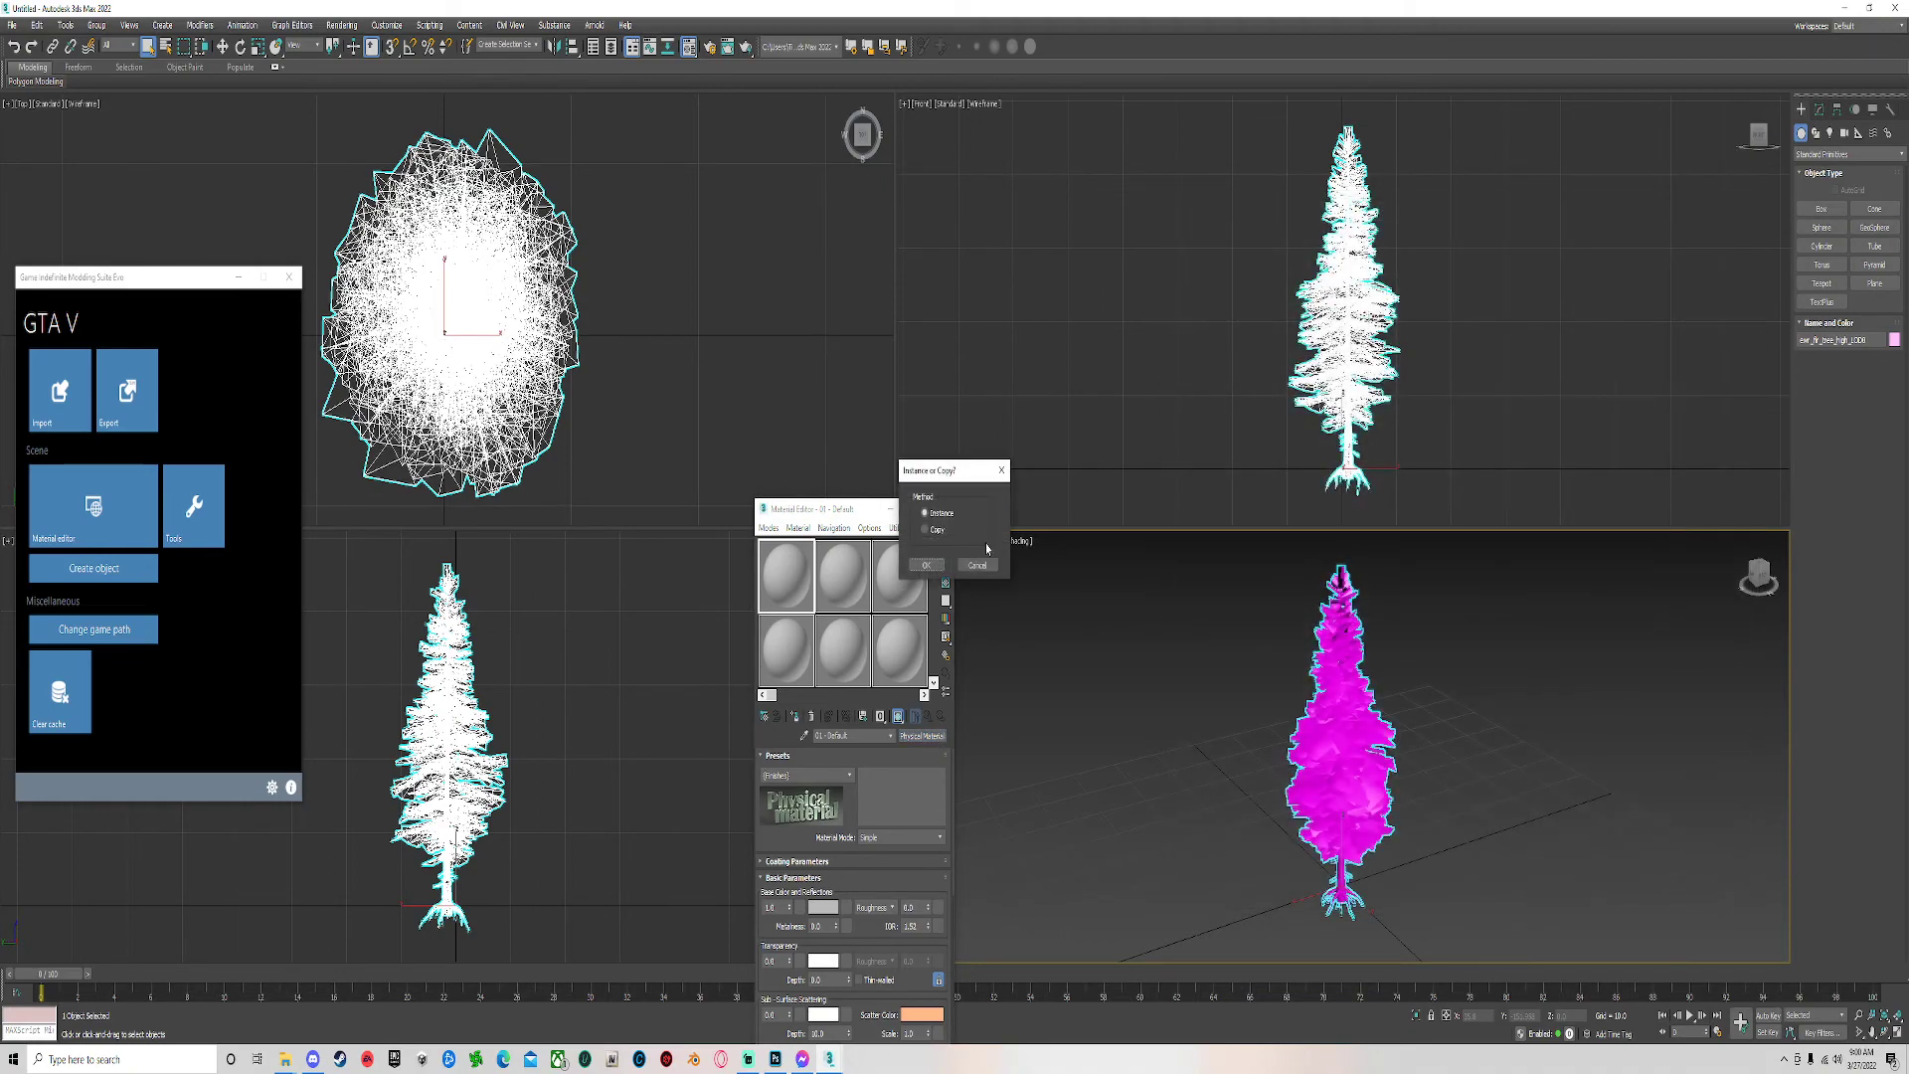
pyautogui.click(932, 565)
pyautogui.click(828, 844)
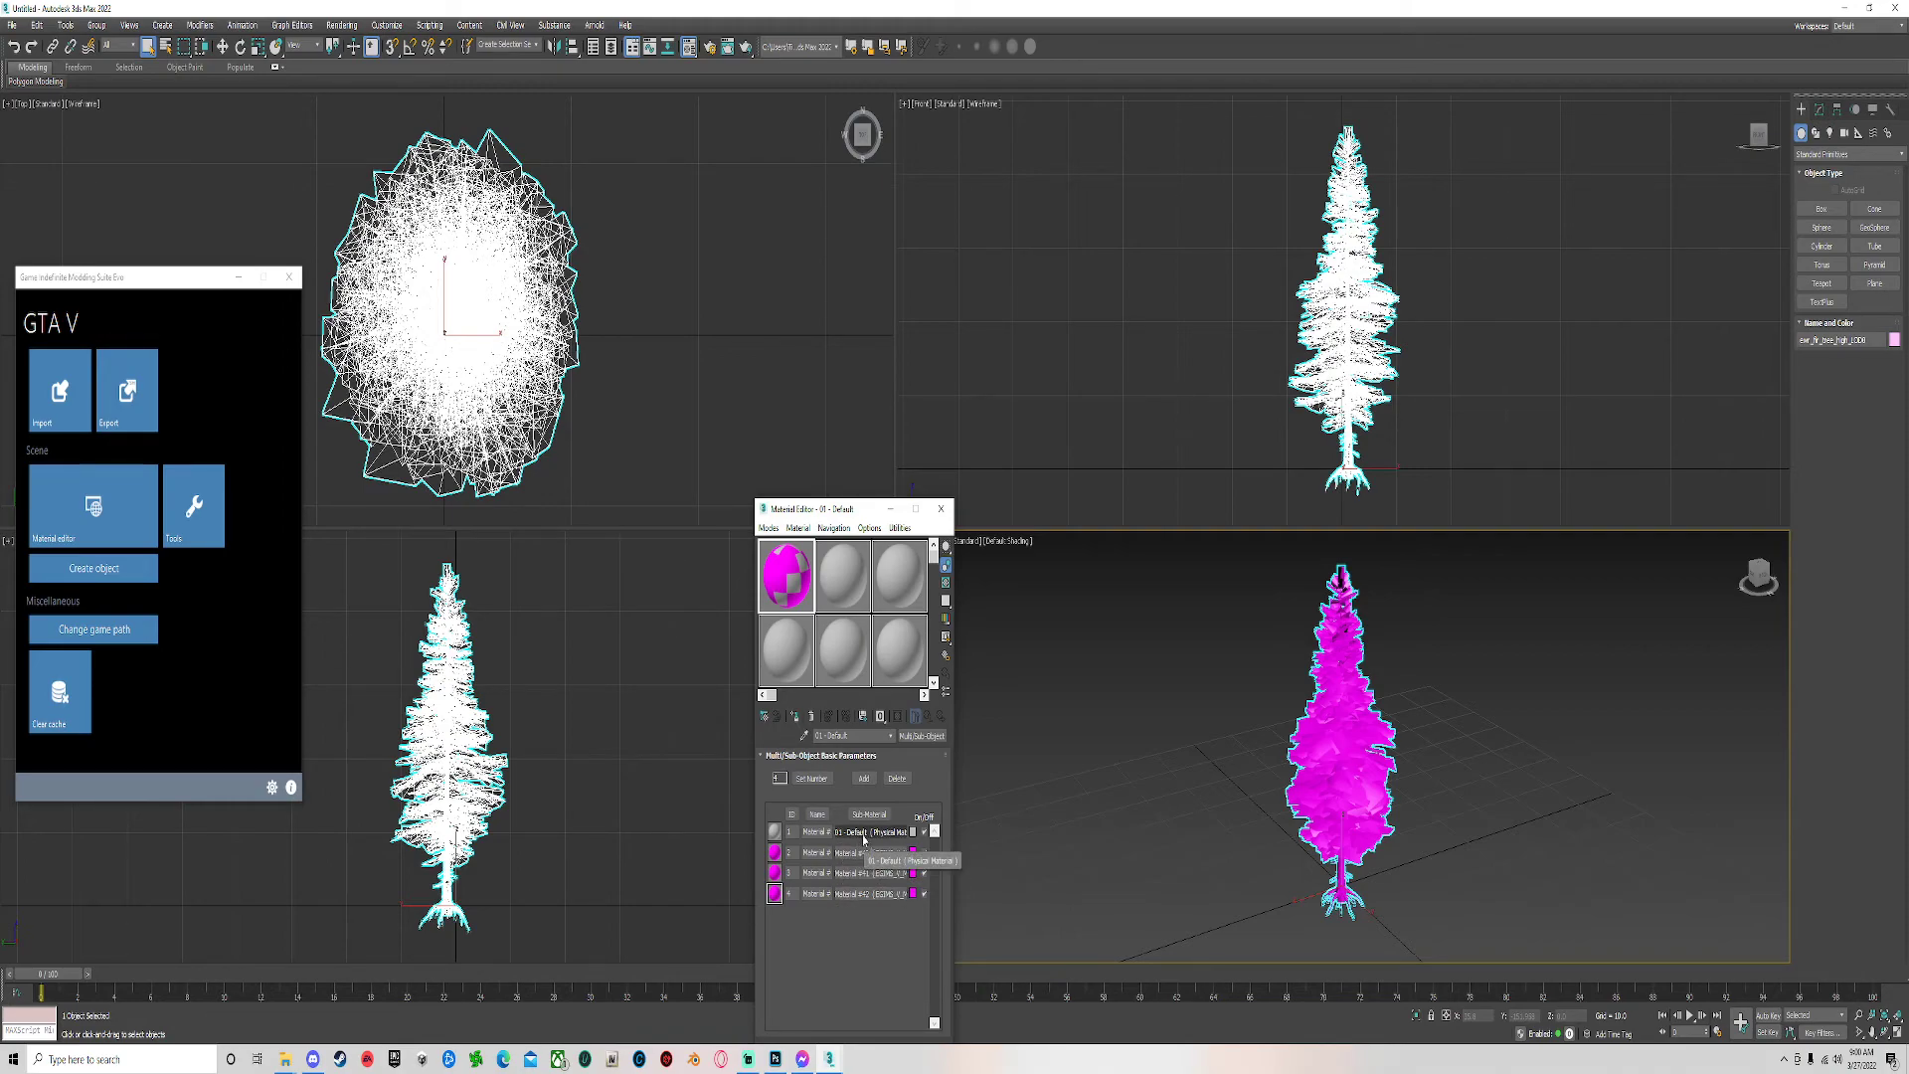
# Change the first sub-material from Physical Material to a GIMS V material and close the Material Editor.
pyautogui.click(861, 832)
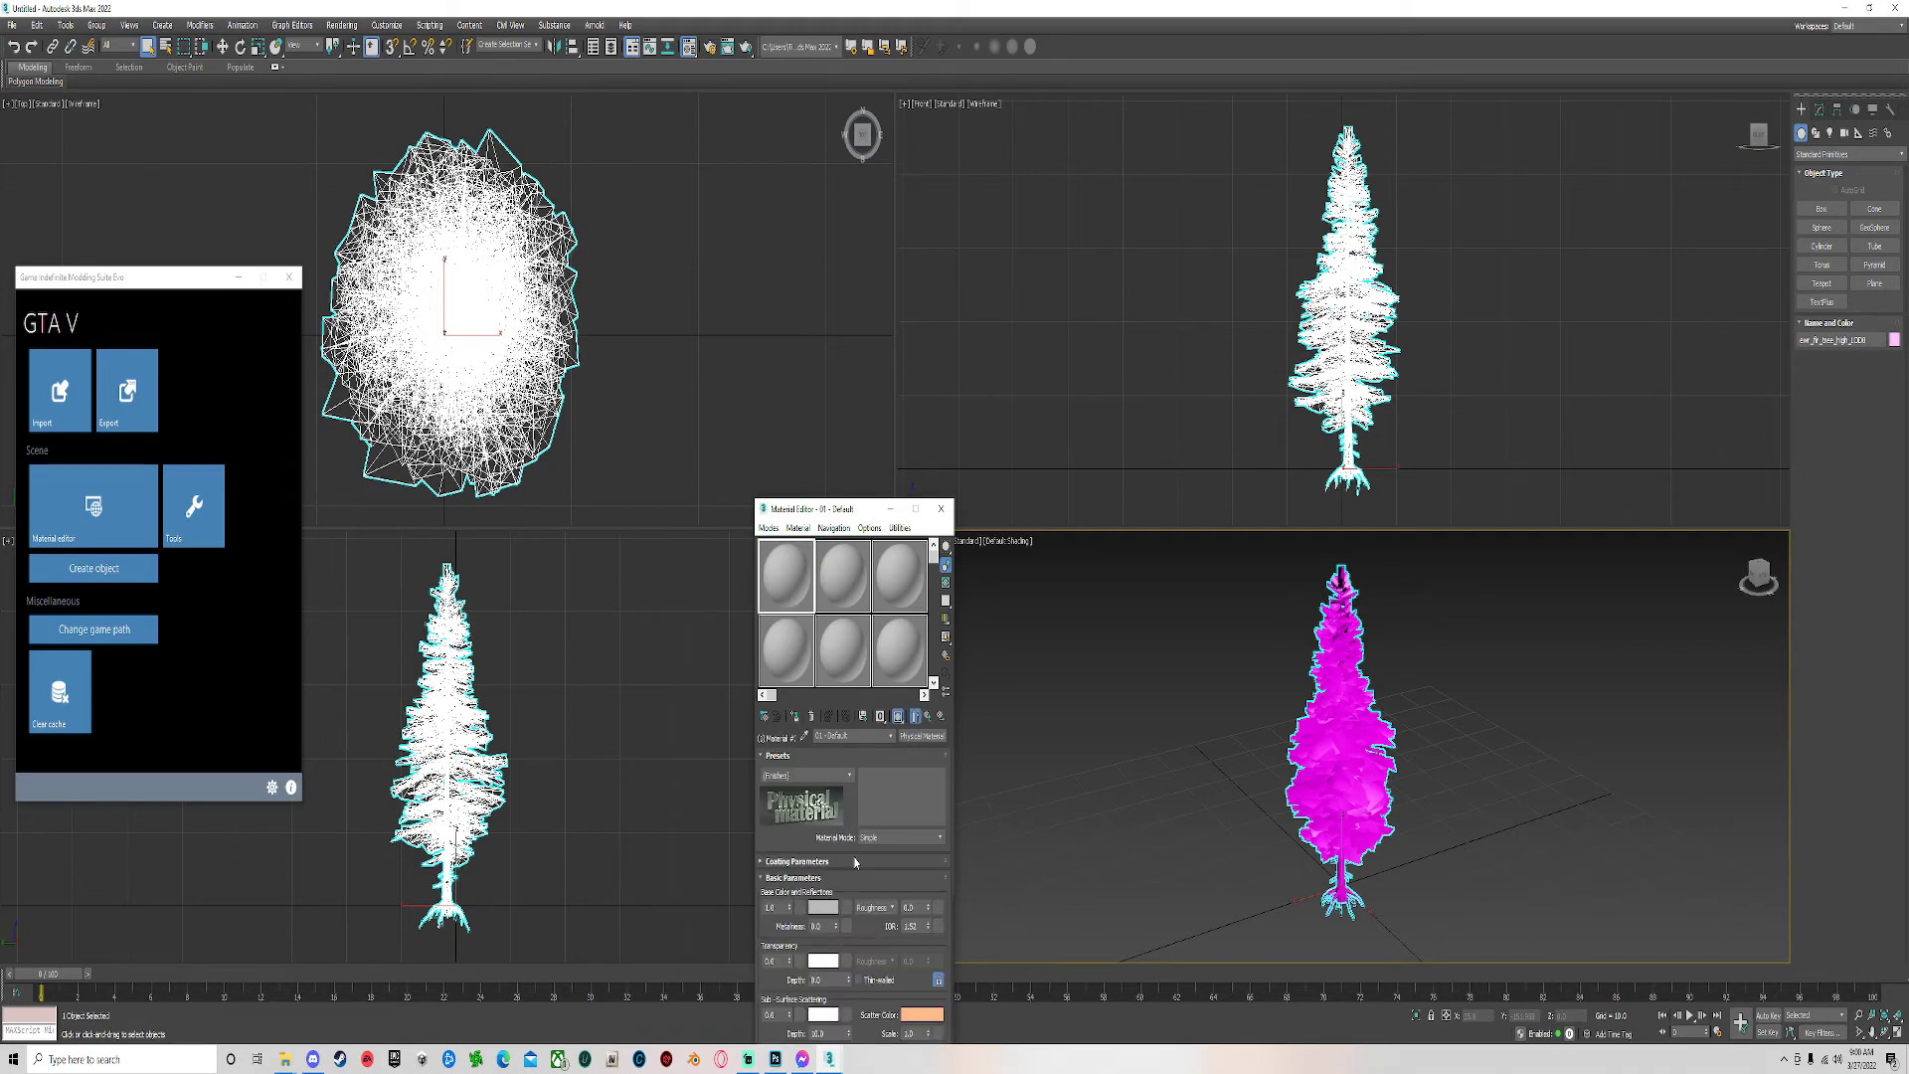
pyautogui.click(922, 737)
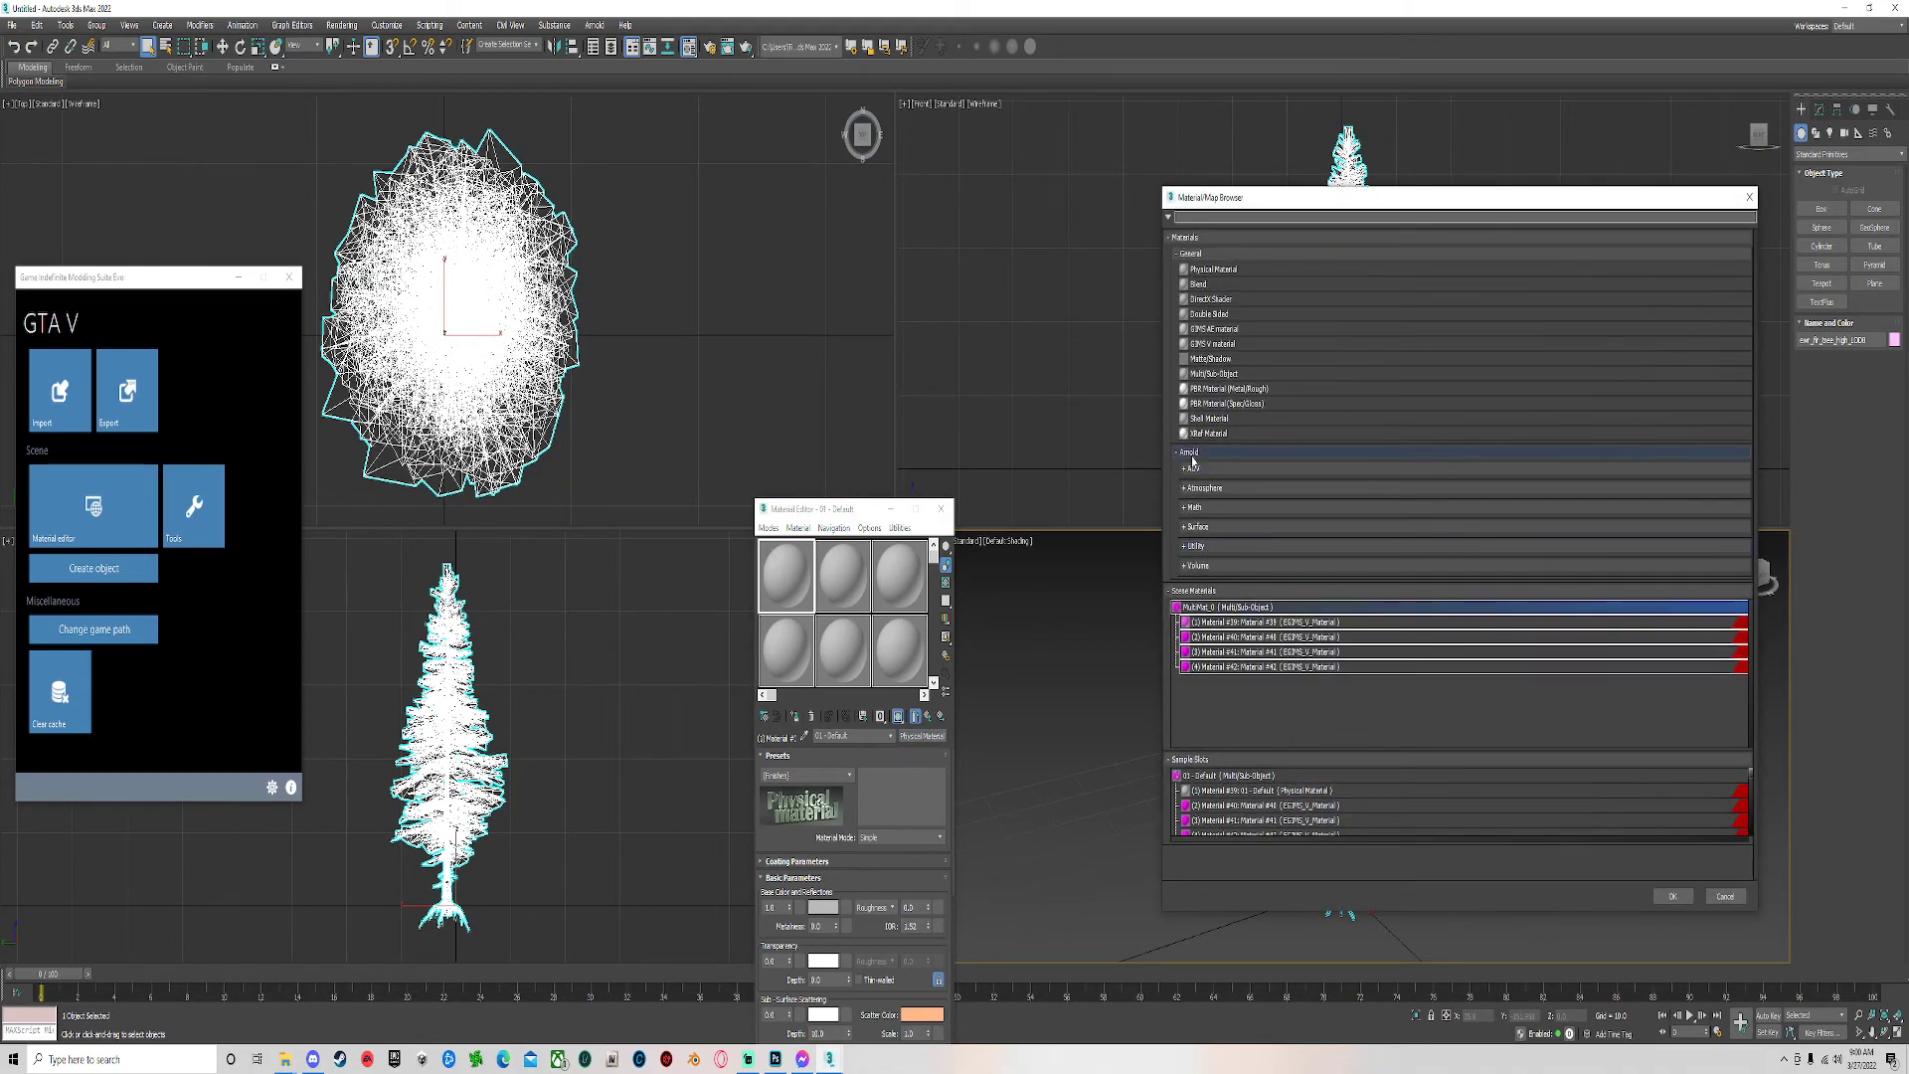
pyautogui.doubleClick(1215, 344)
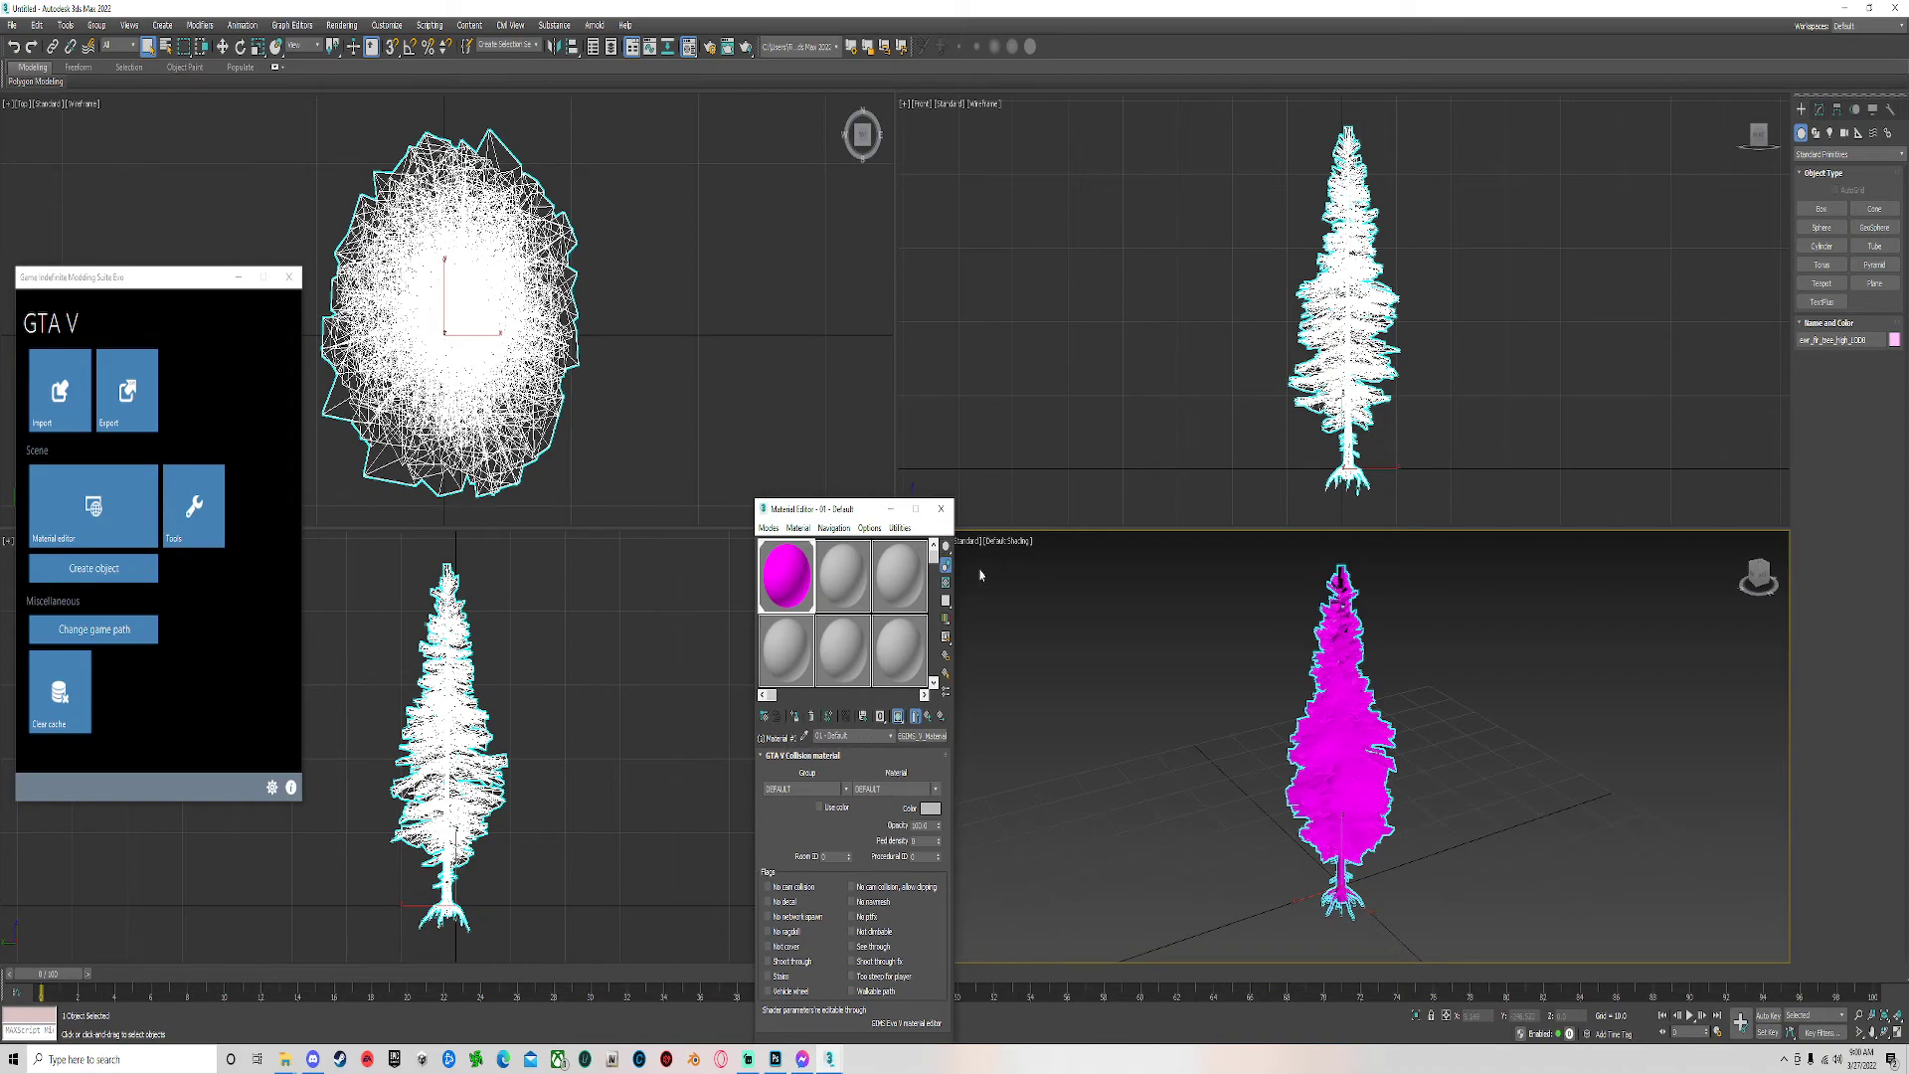
pyautogui.click(946, 512)
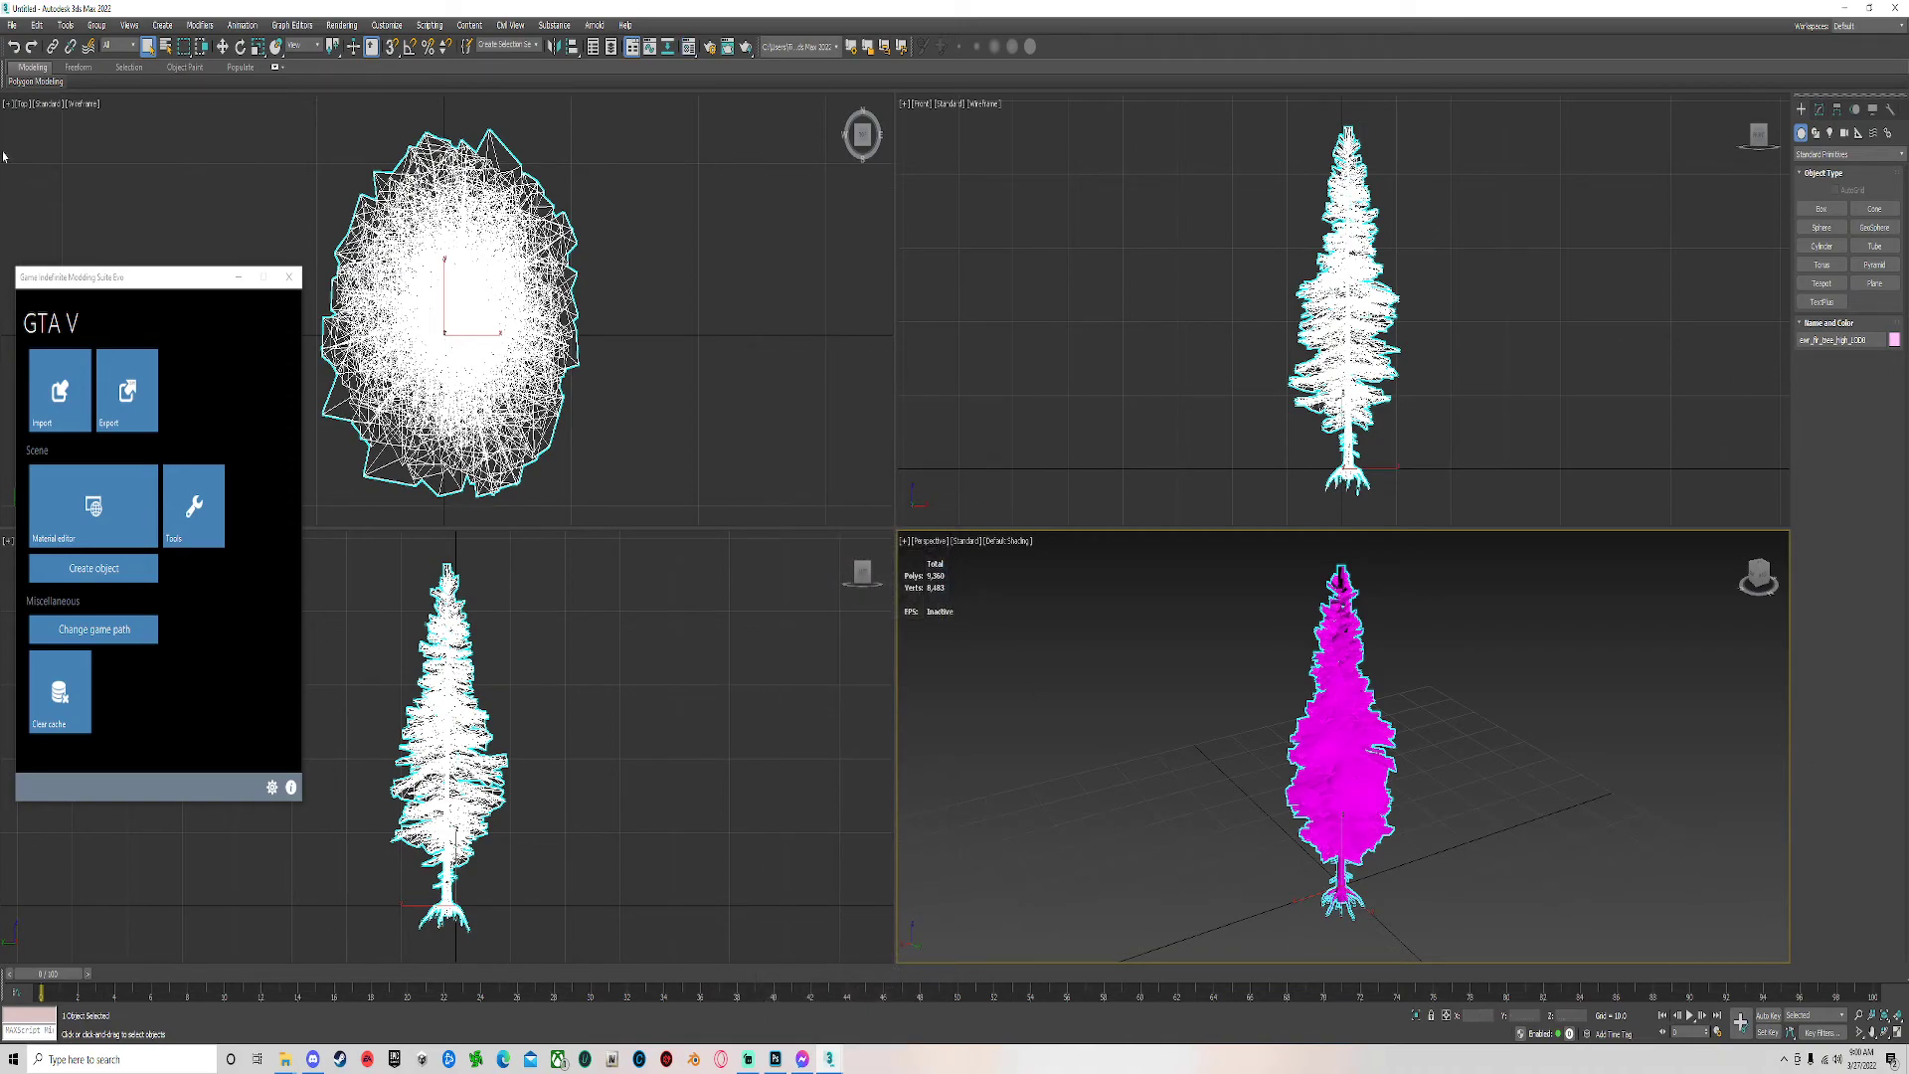
# Import ewr_fir_tree_1_med.fbx from the same folder with the existing FBX import settings.
pyautogui.click(13, 26)
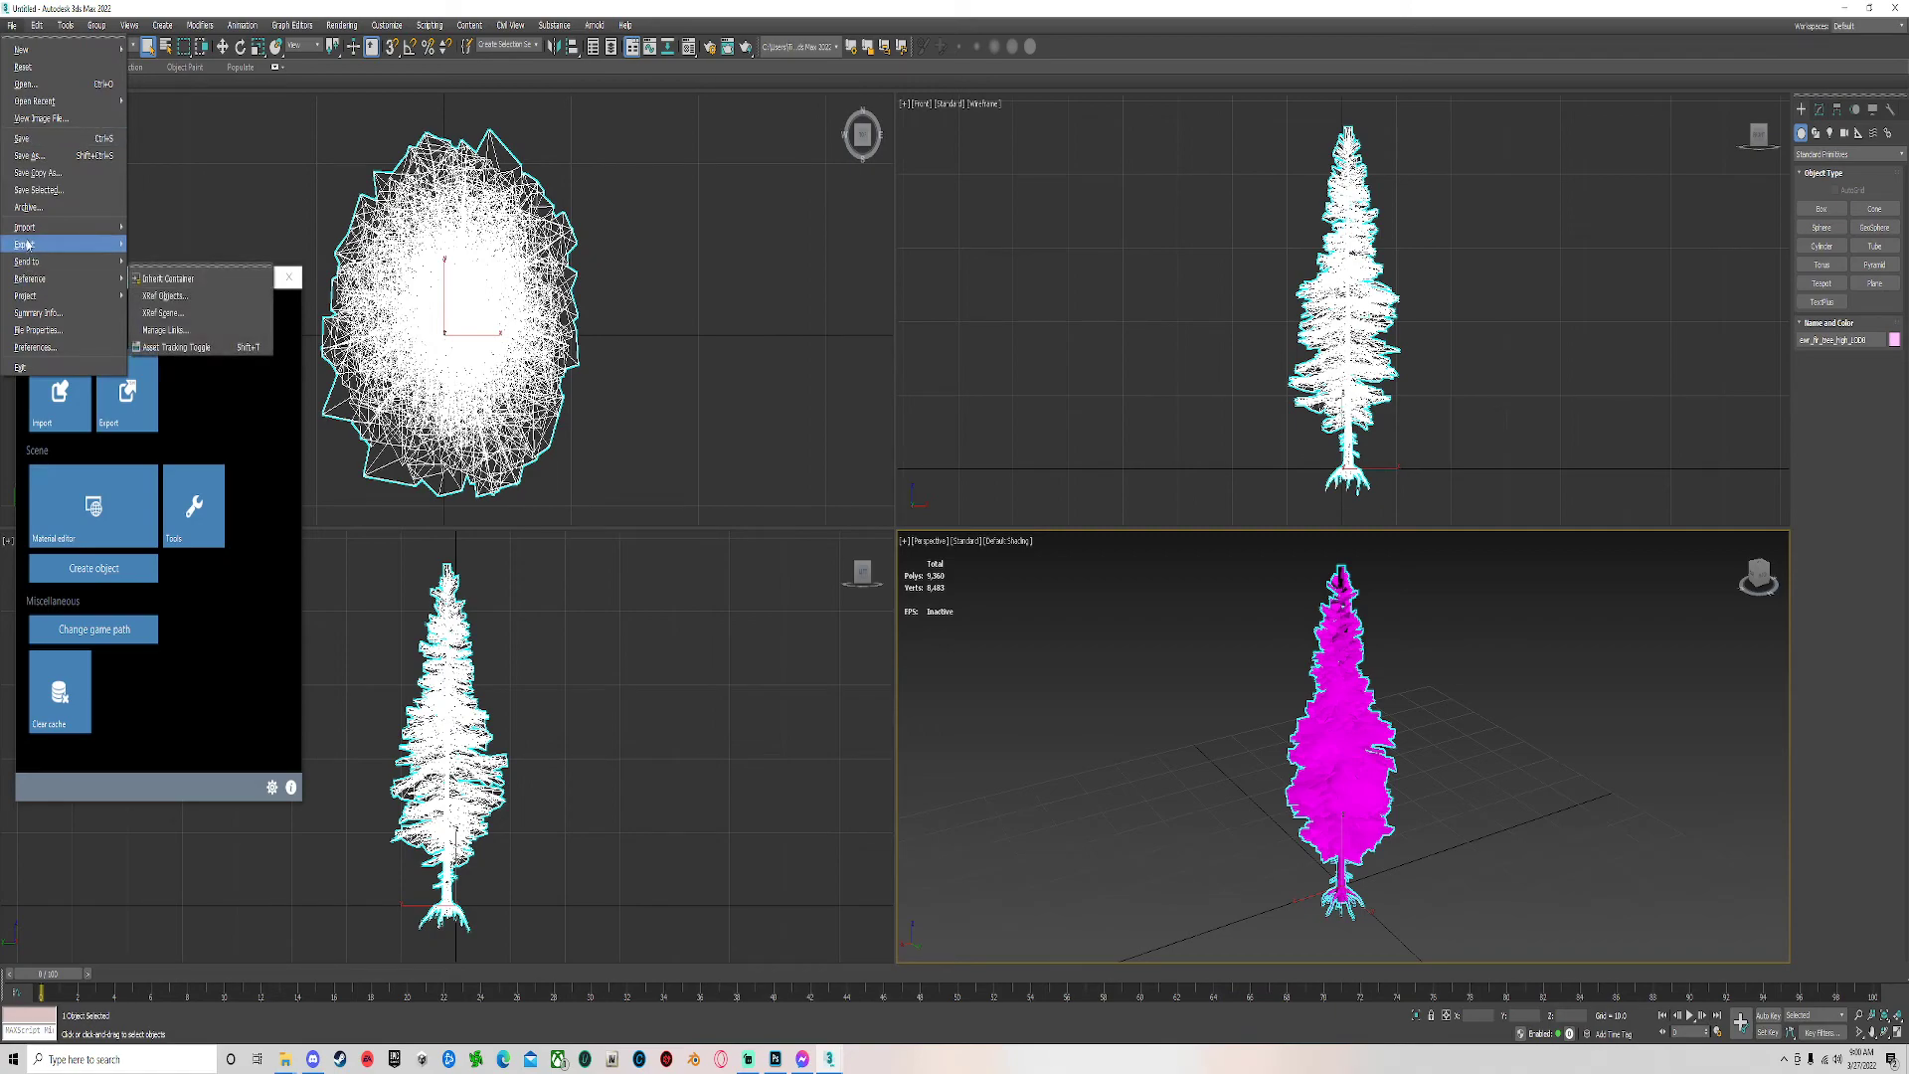
pyautogui.moveTo(34, 230)
pyautogui.click(157, 244)
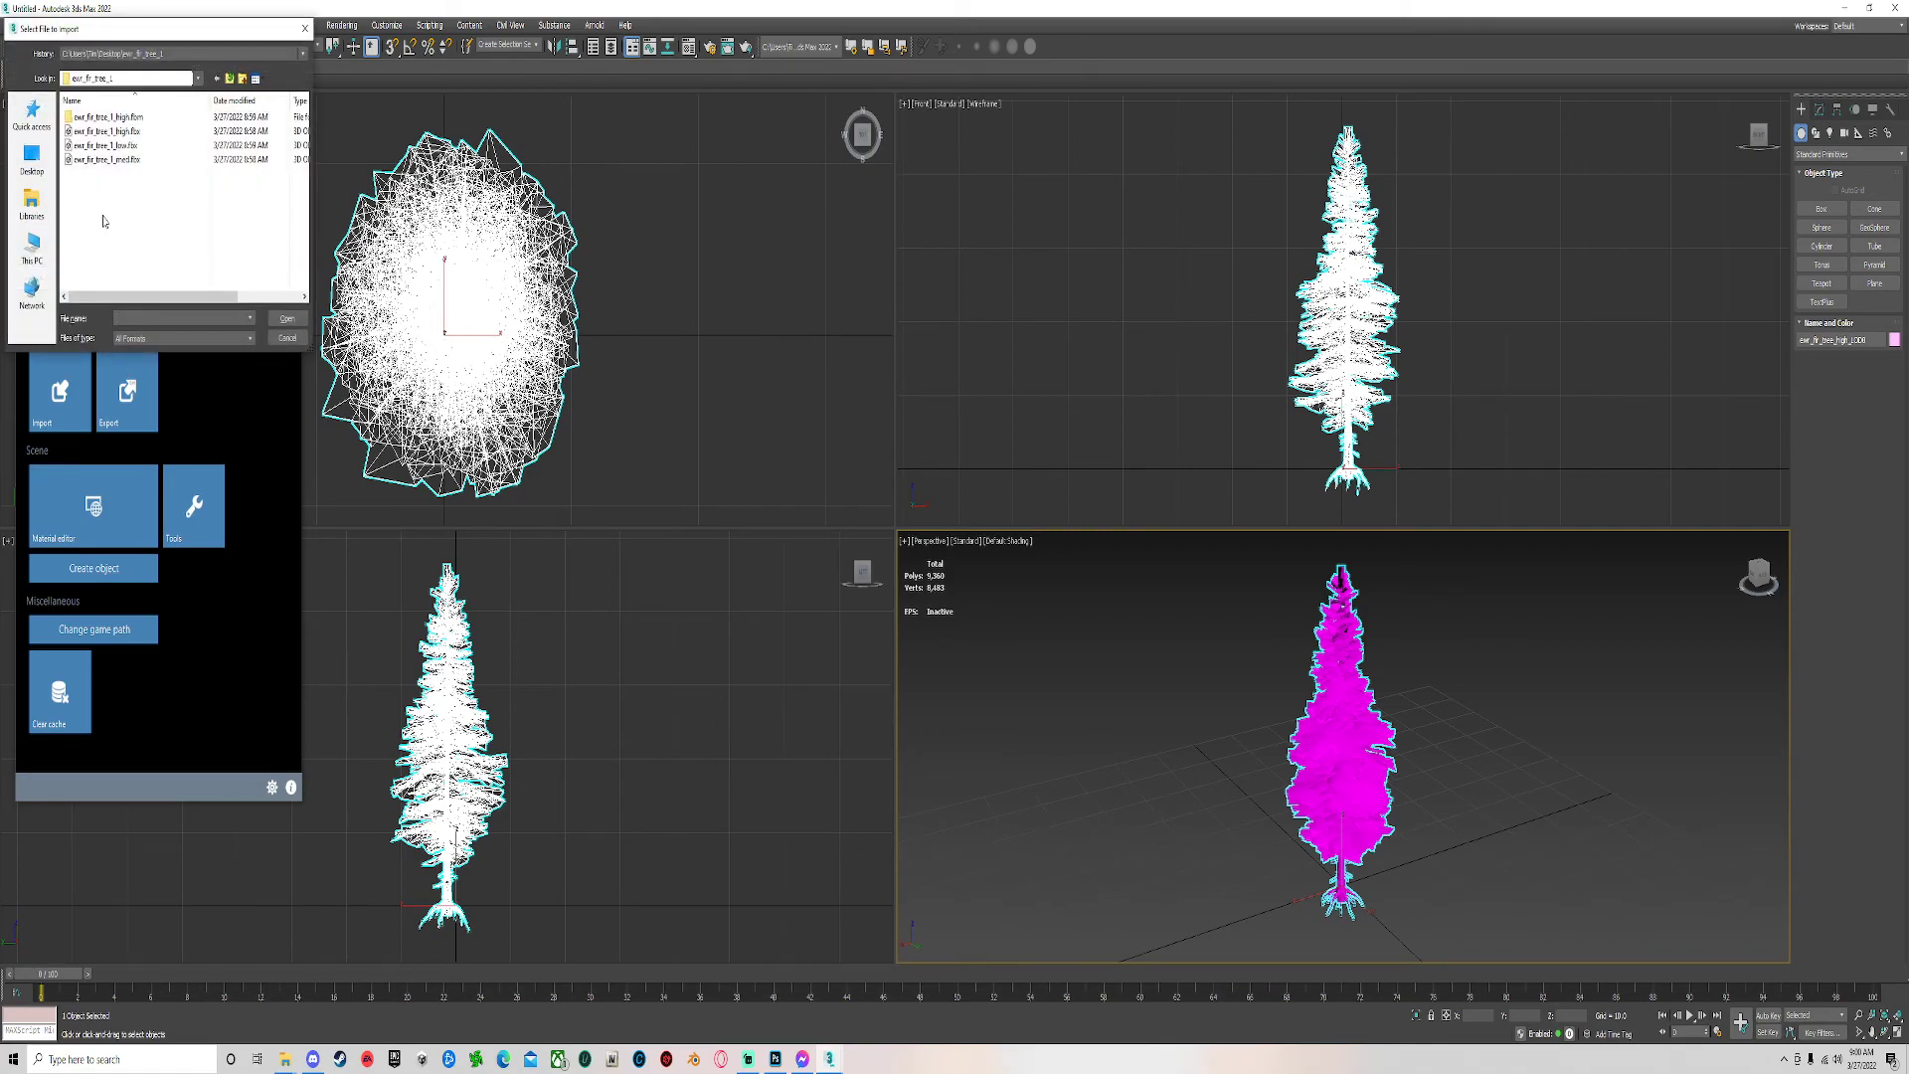
pyautogui.doubleClick(102, 160)
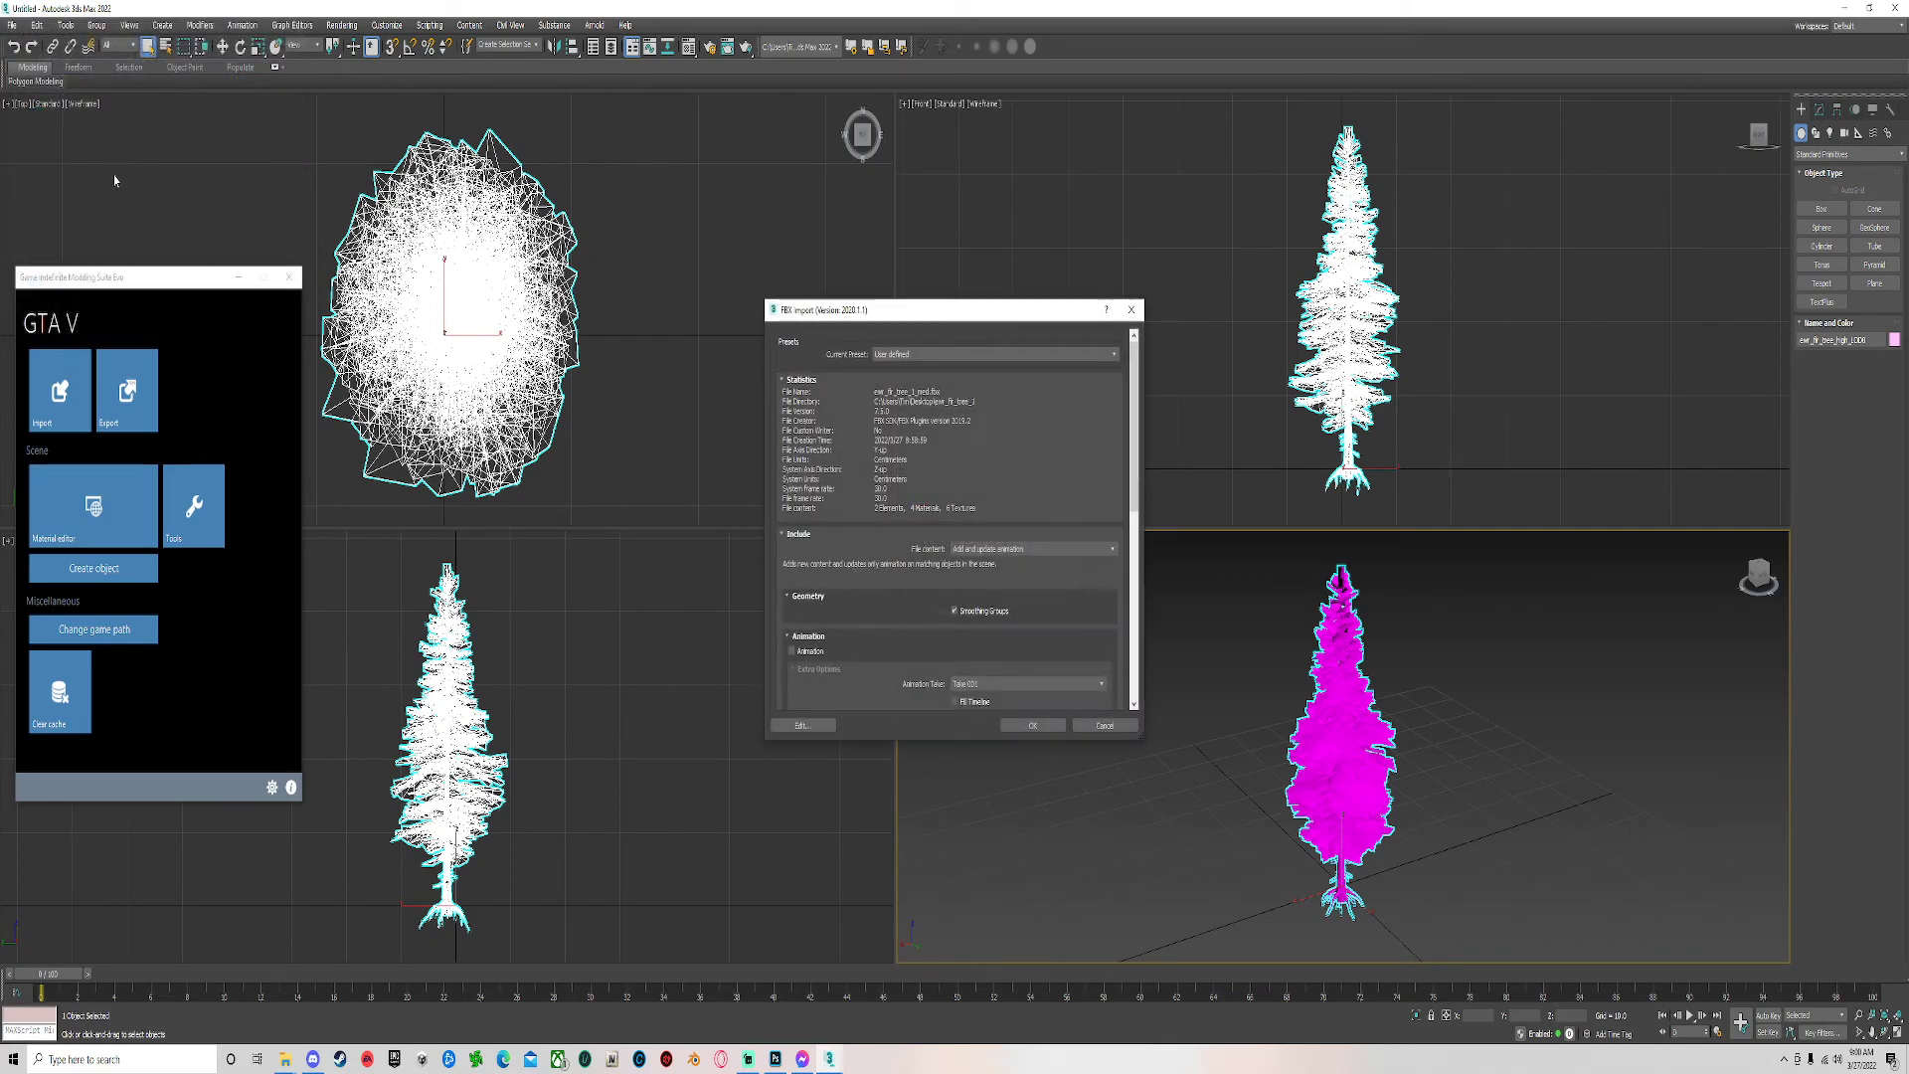
pyautogui.click(1031, 724)
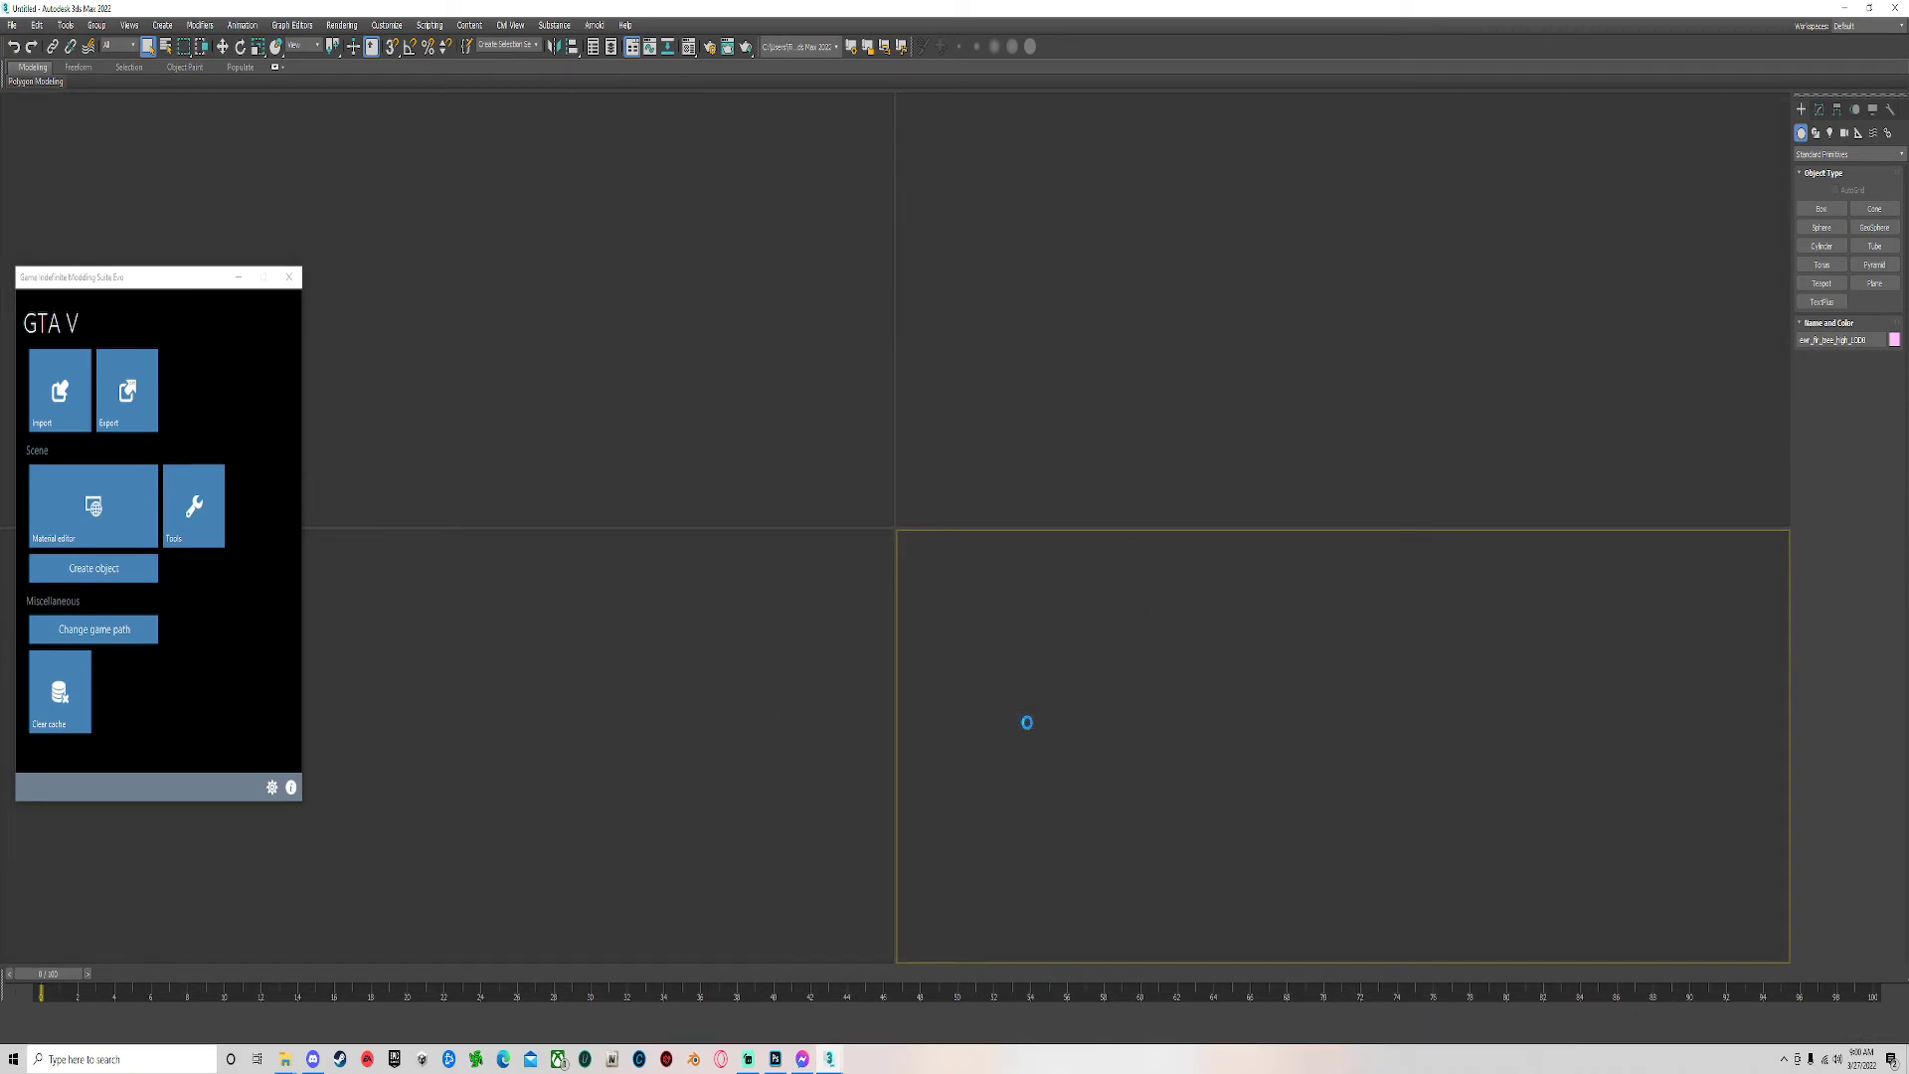
# Import ewr_fir_tree_1_low.fbx from the same folder with the existing FBX import settings.
pyautogui.click(12, 25)
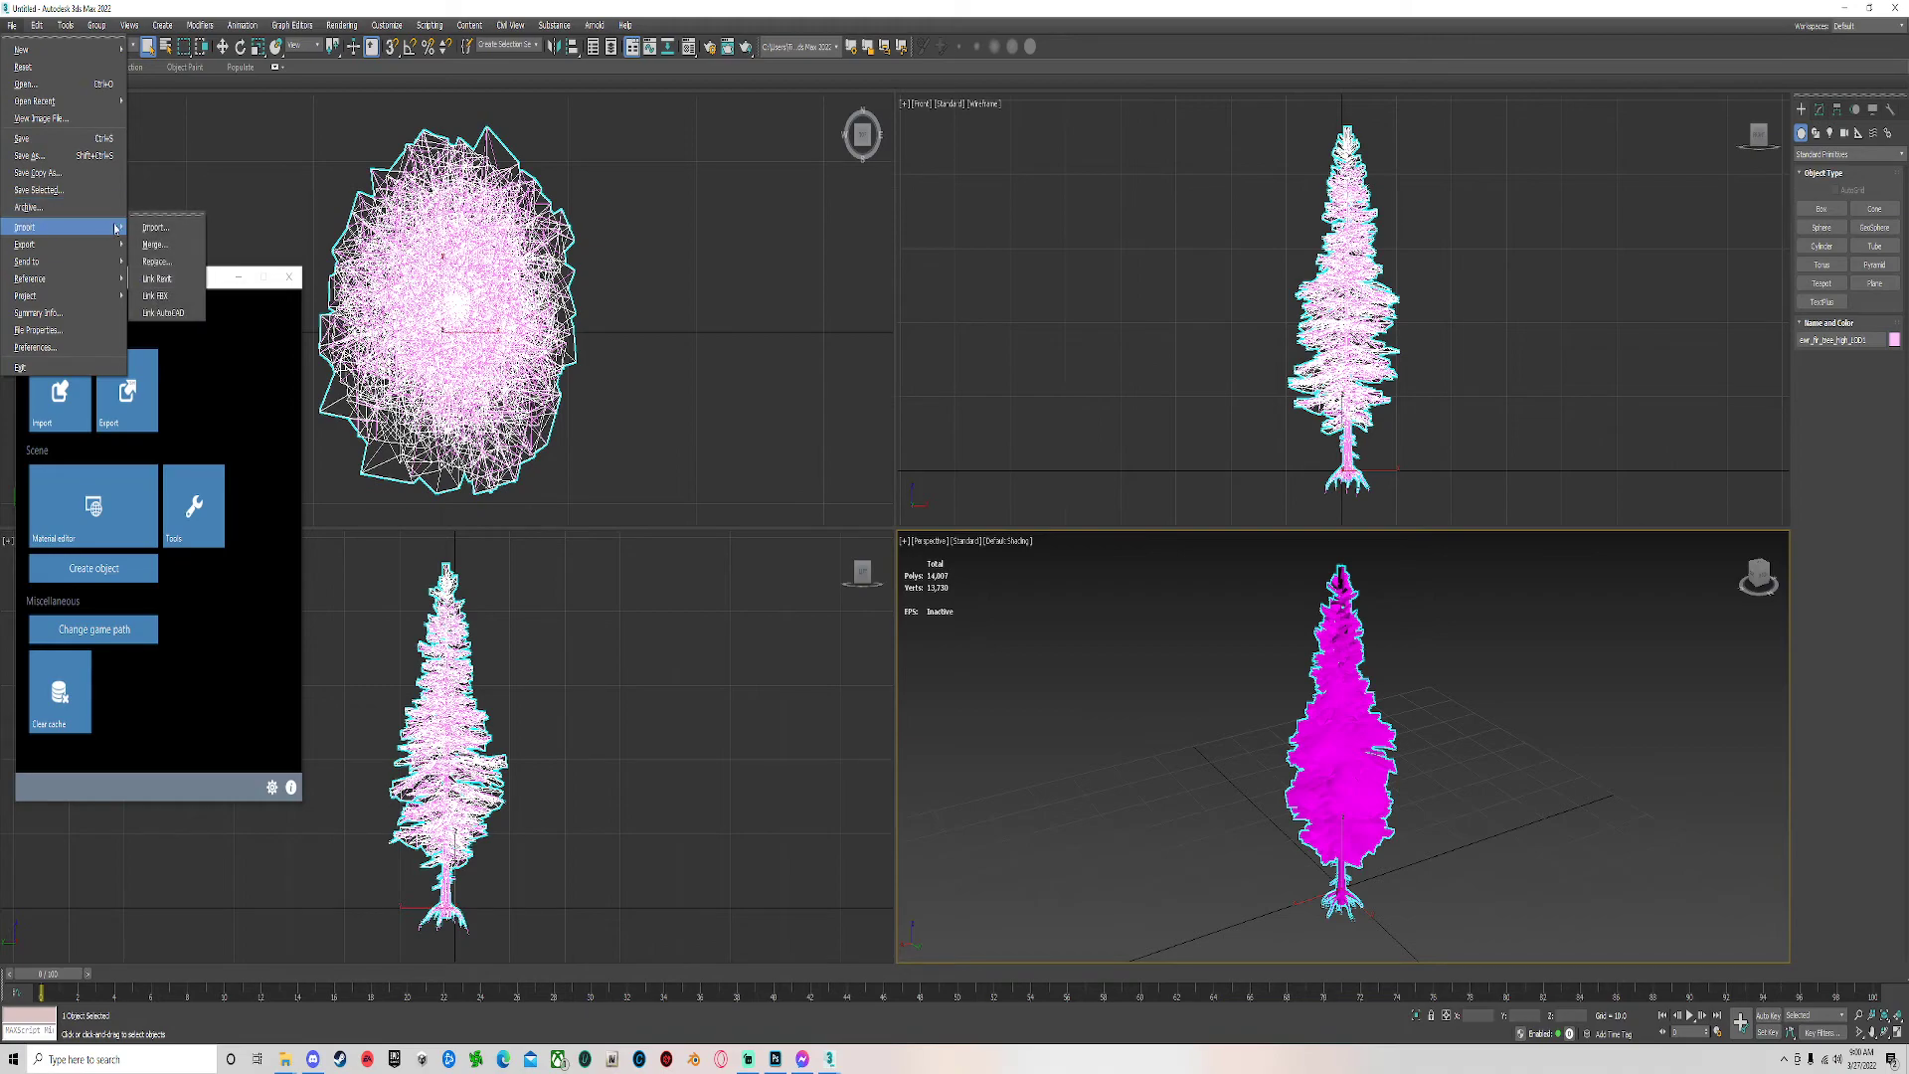
pyautogui.click(154, 228)
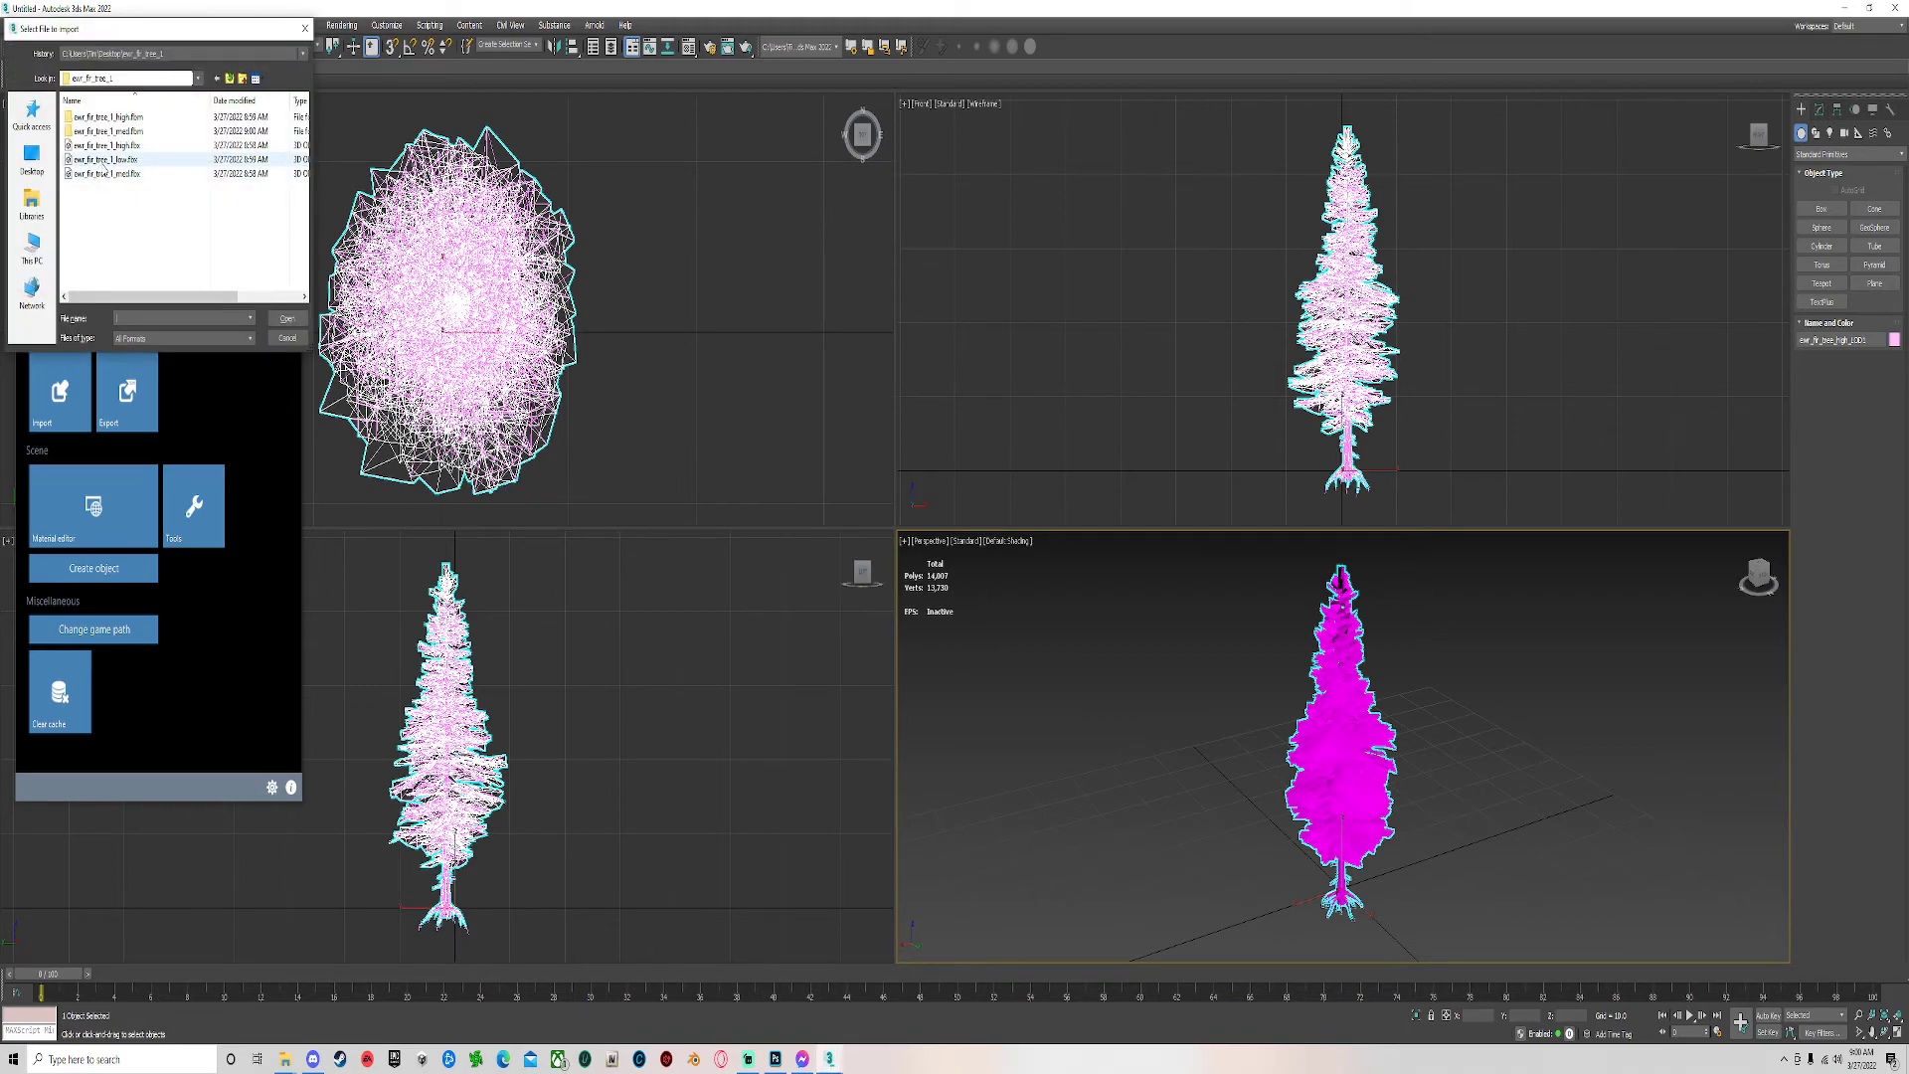
pyautogui.doubleClick(104, 159)
pyautogui.click(1022, 729)
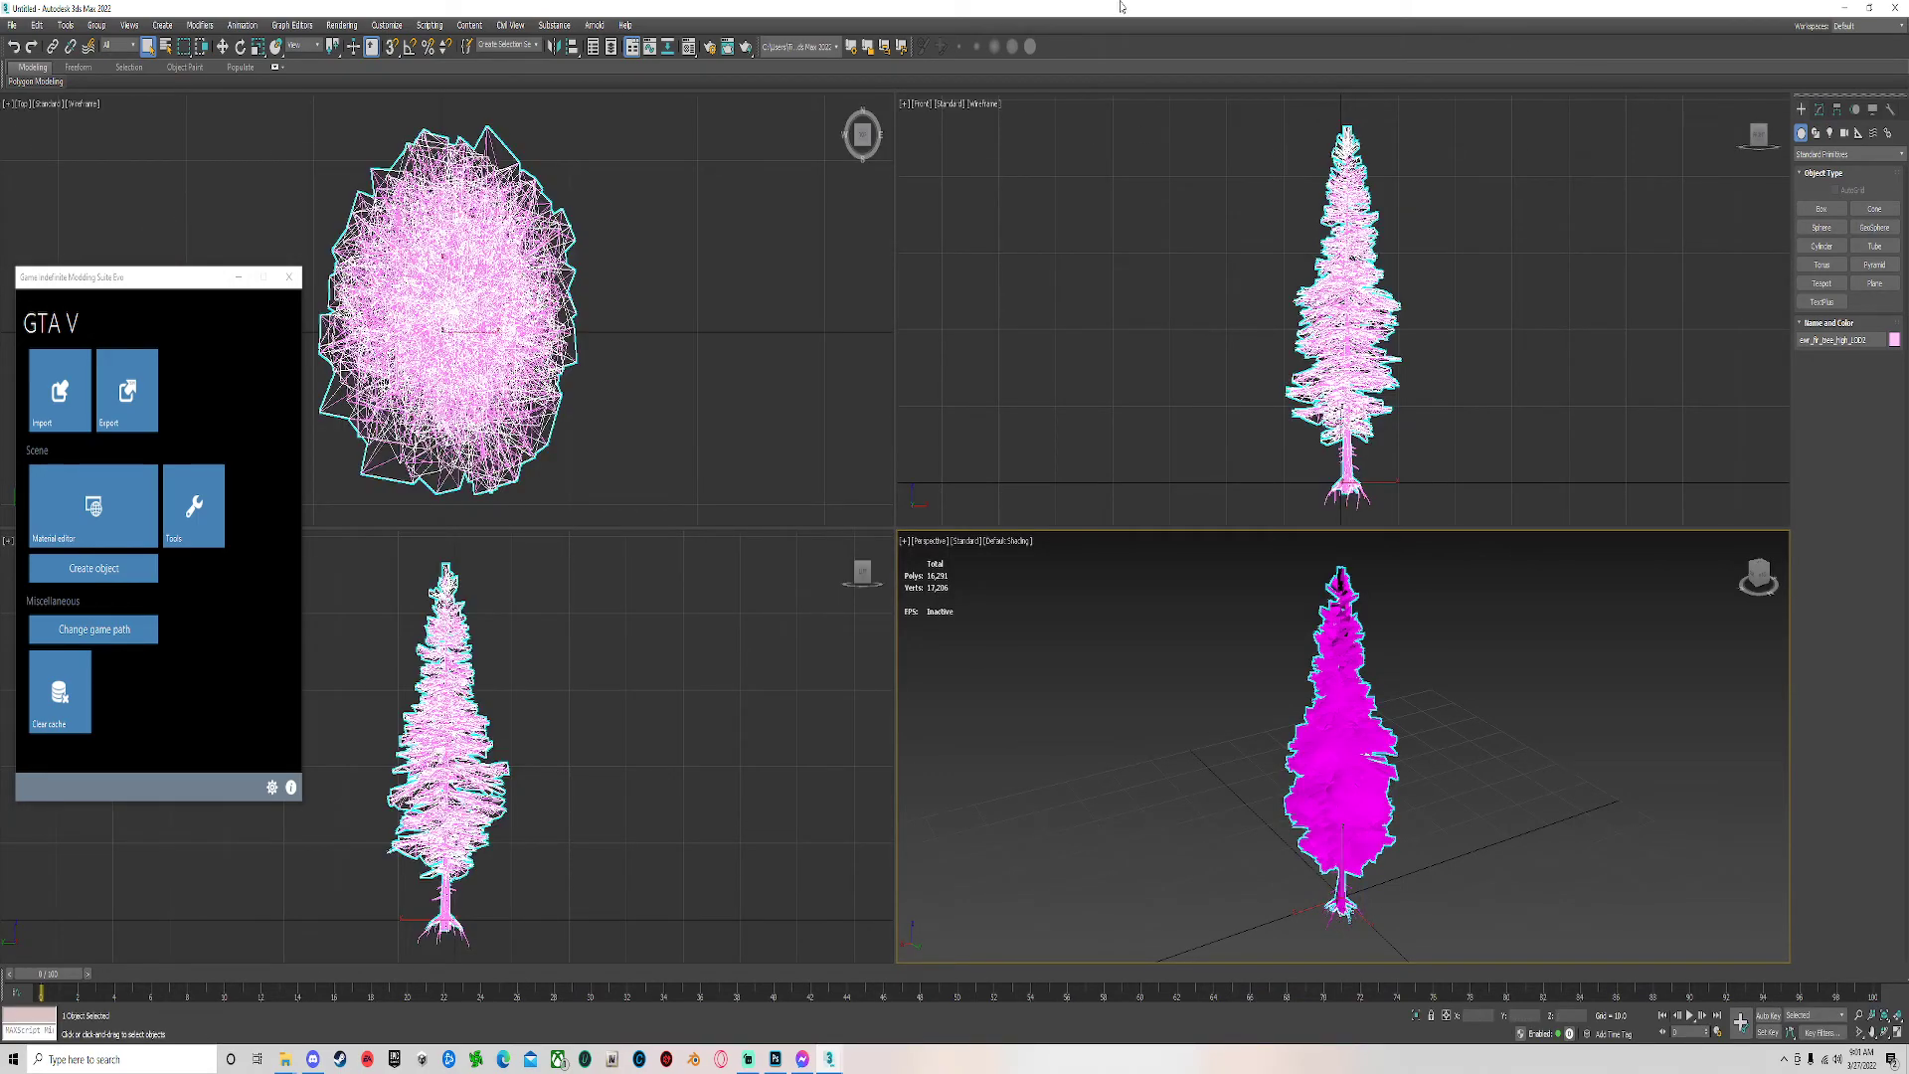
# Open the Scene Explorer and rename the LOD0 mesh to ewr_fir_tree_high.
pyautogui.click(608, 49)
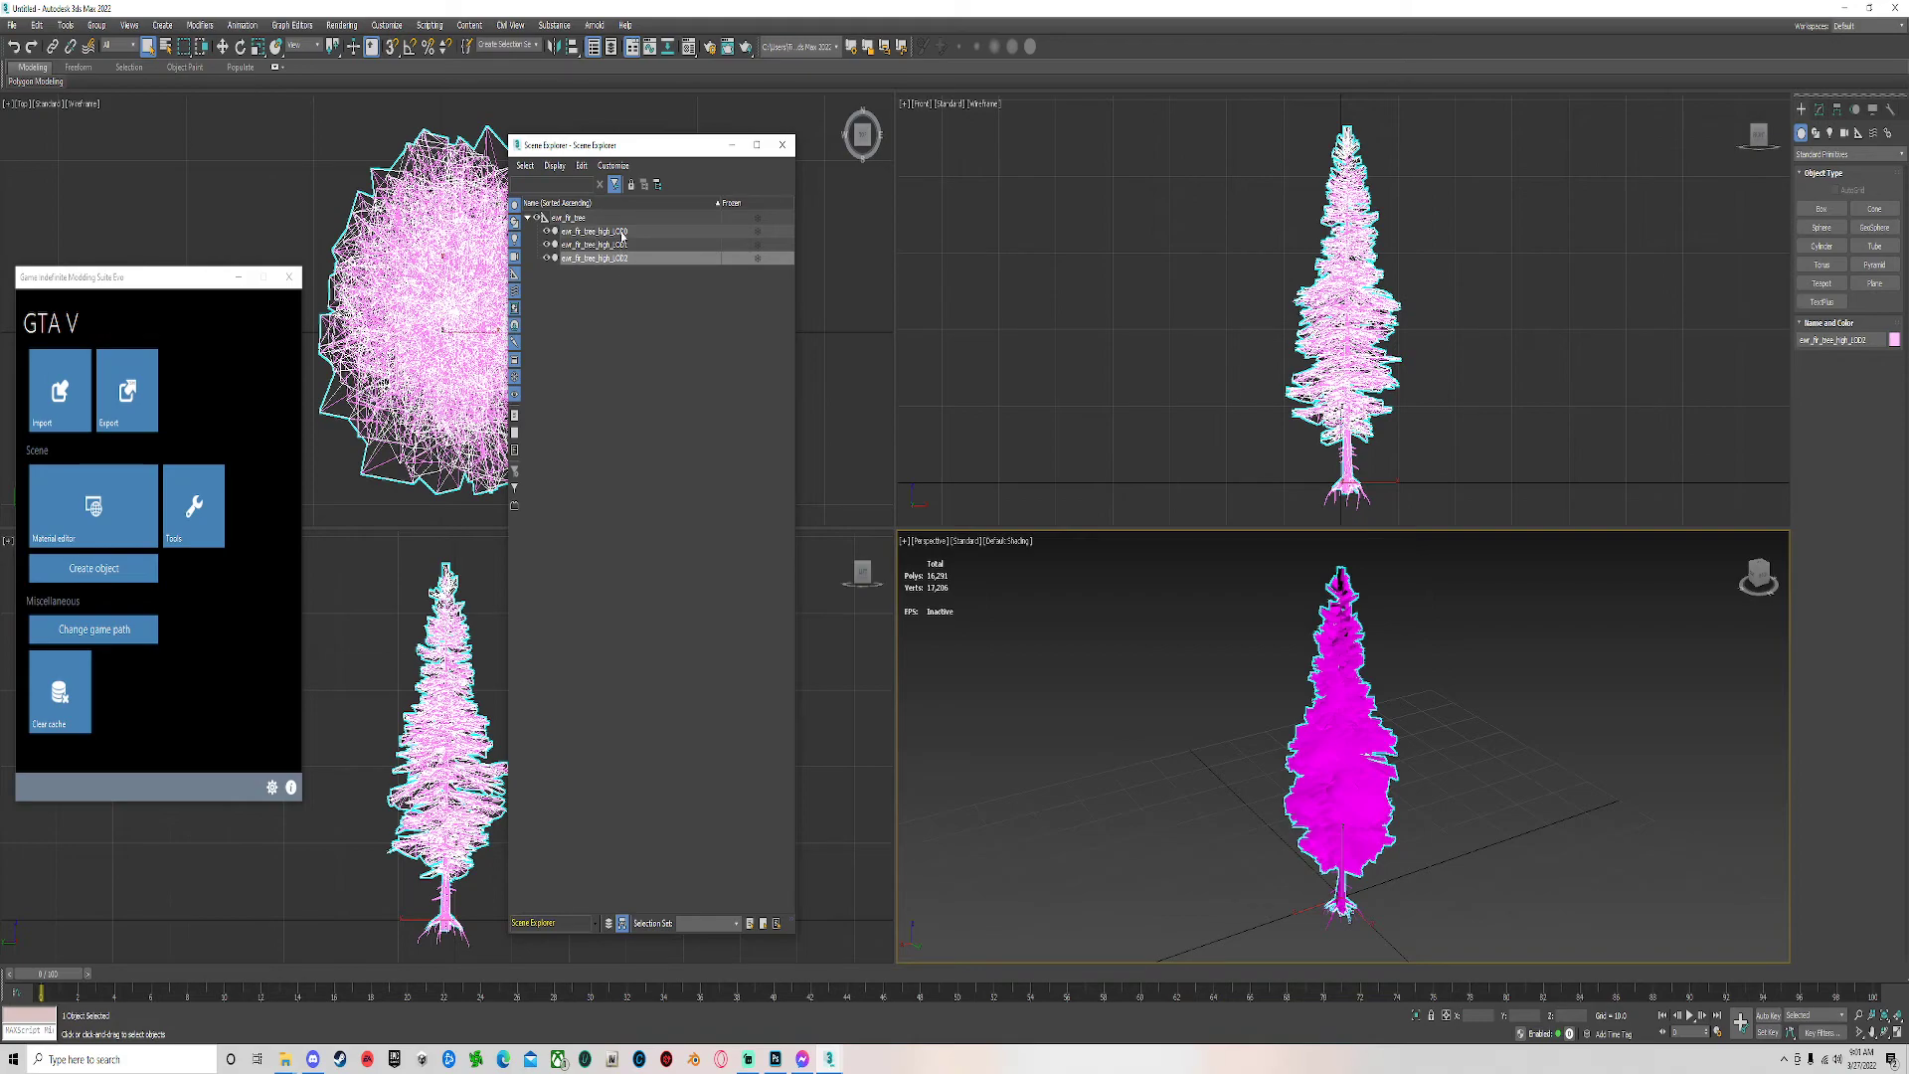
pyautogui.click(623, 233)
pyautogui.rightClick(620, 234)
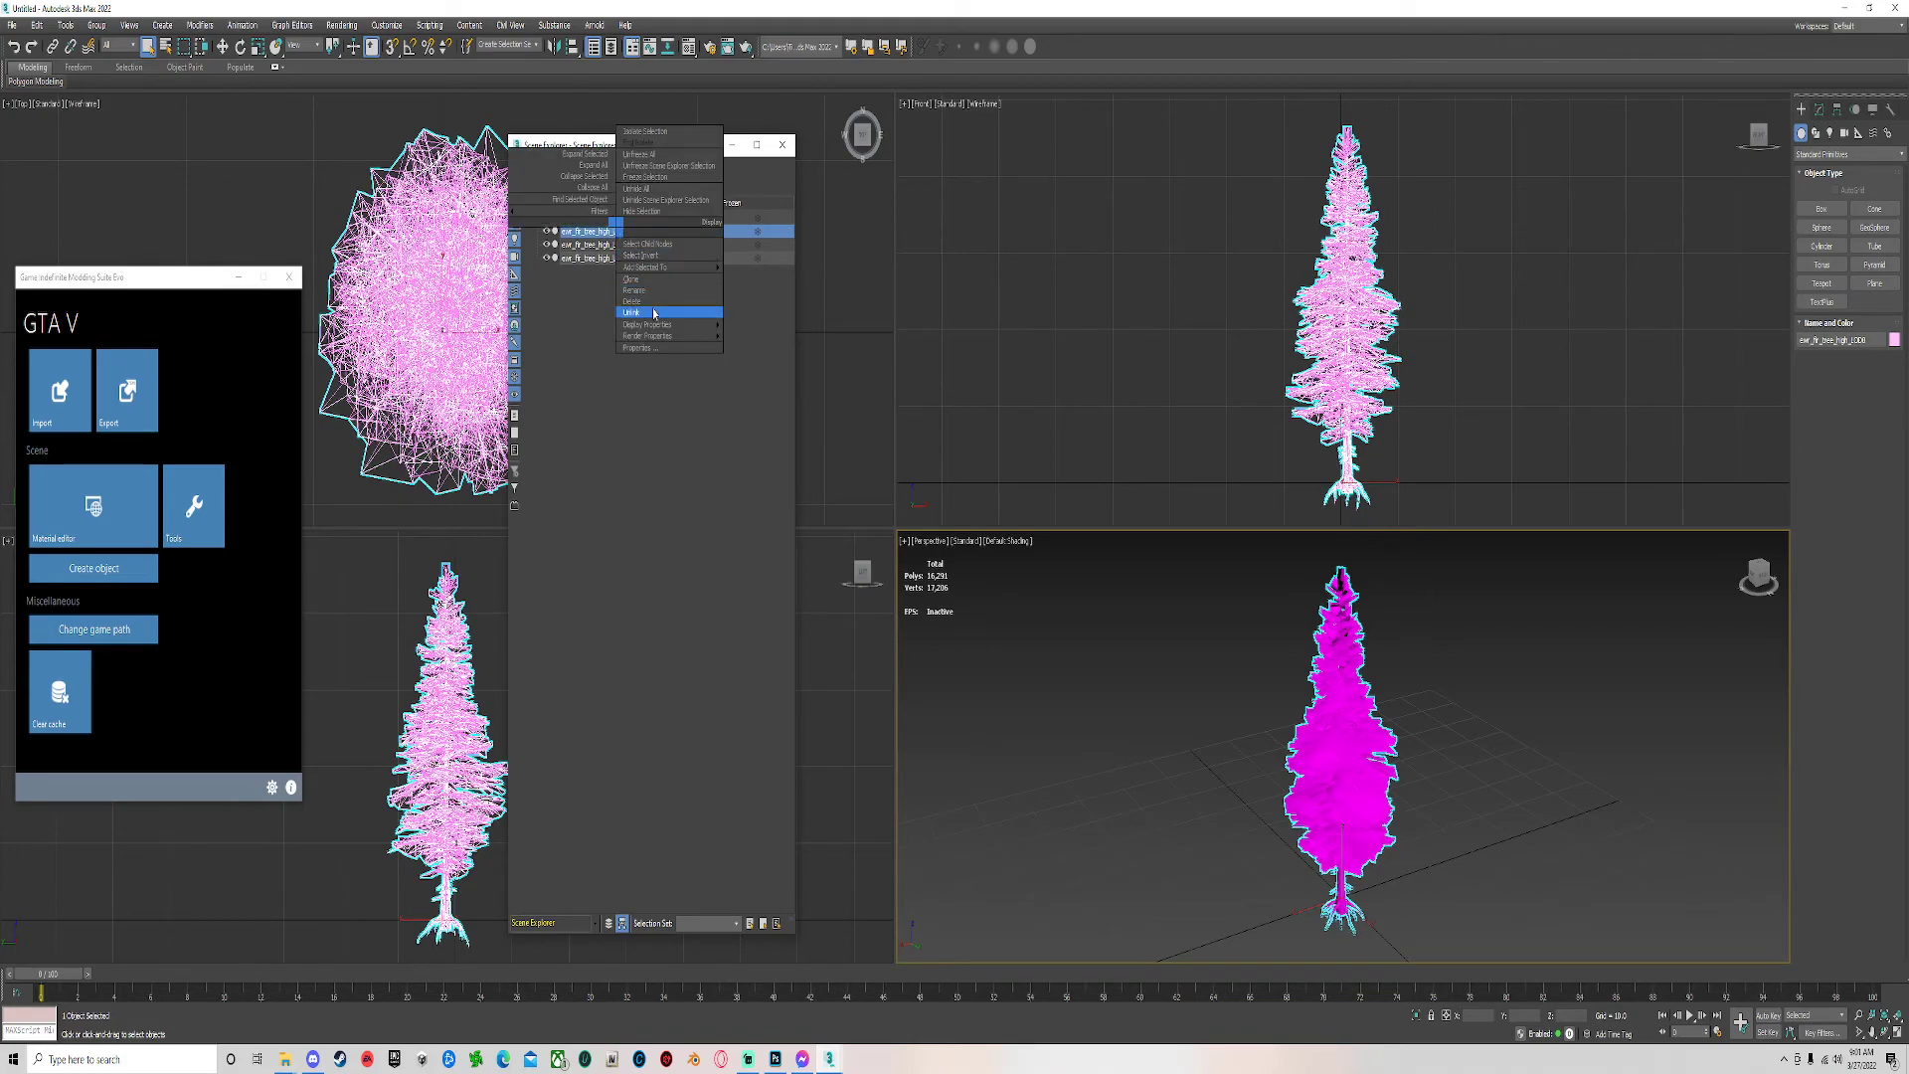
pyautogui.click(595, 282)
pyautogui.rightClick(620, 234)
pyautogui.click(648, 292)
pyautogui.click(644, 231)
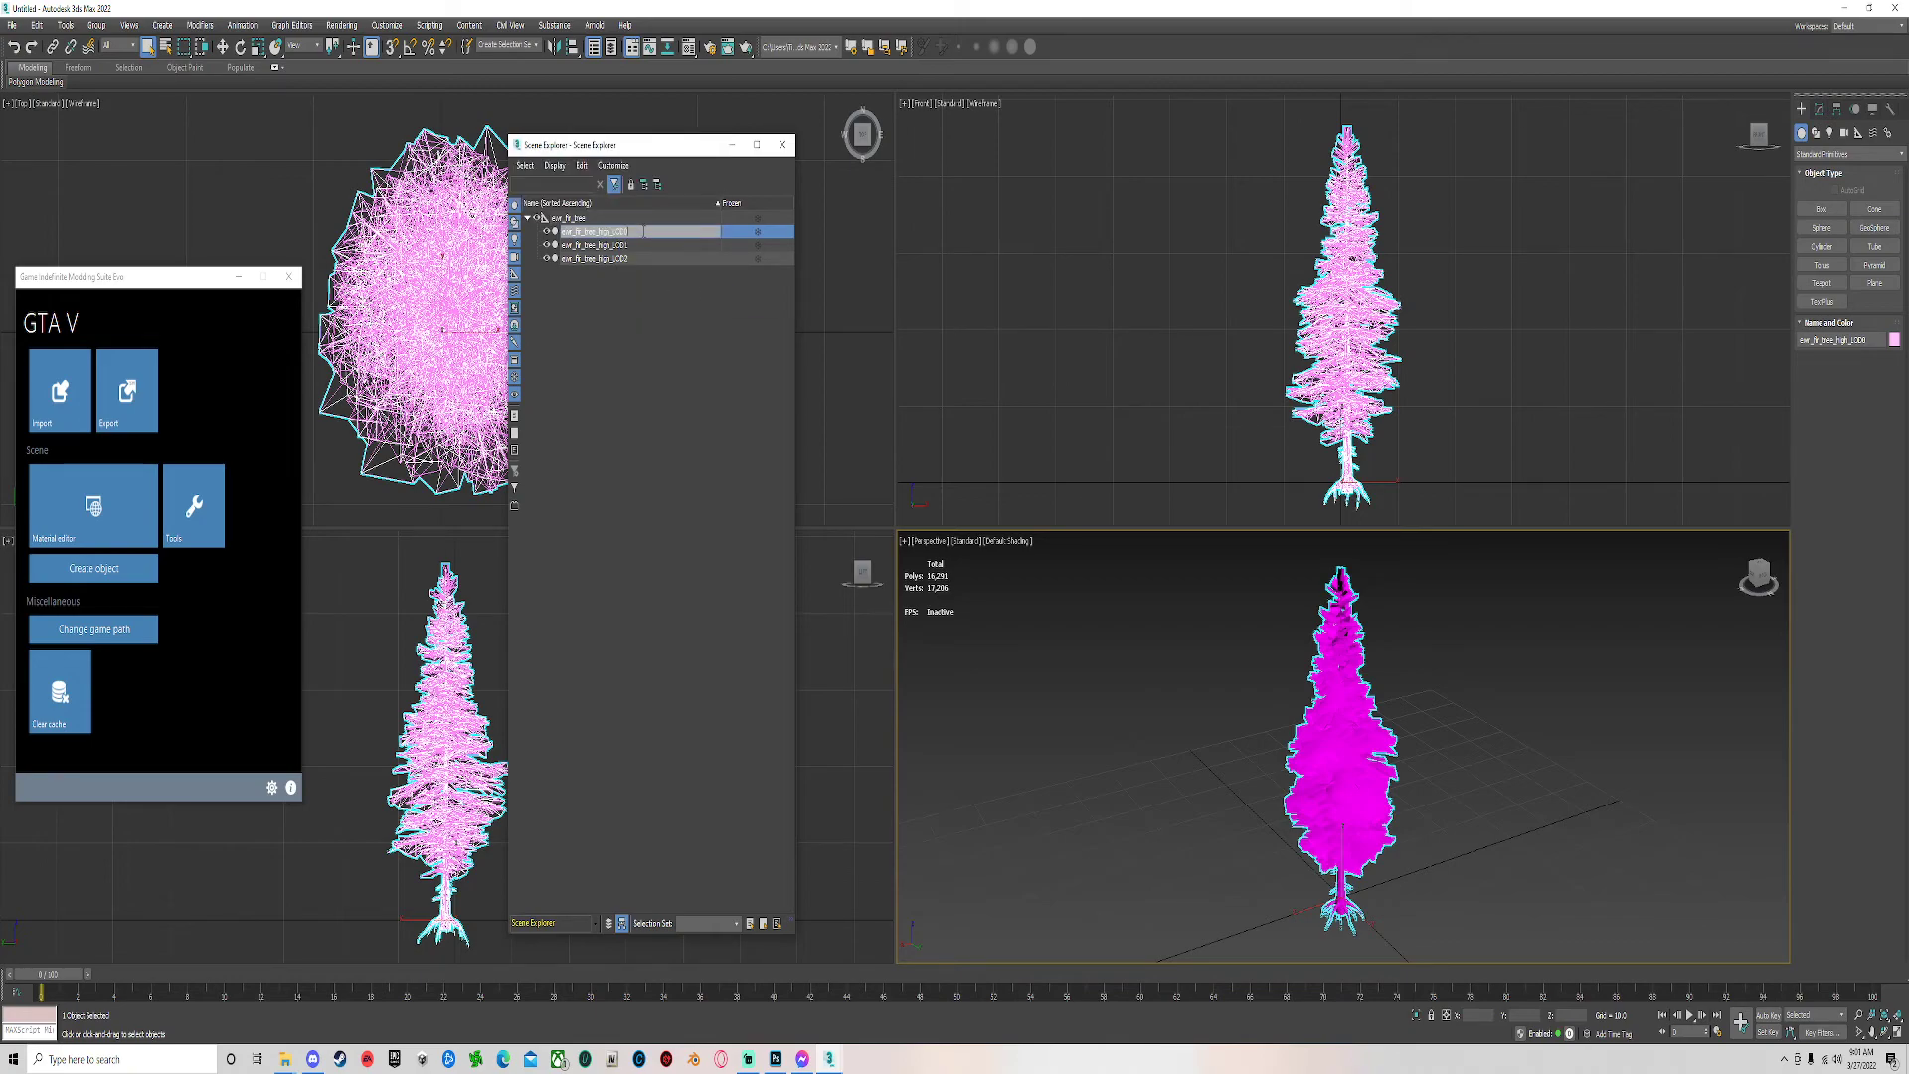
pyautogui.click(603, 266)
# Rename the LOD1 mesh to ewr_fir_tree_med.
pyautogui.click(594, 245)
pyautogui.rightClick(604, 246)
pyautogui.click(619, 303)
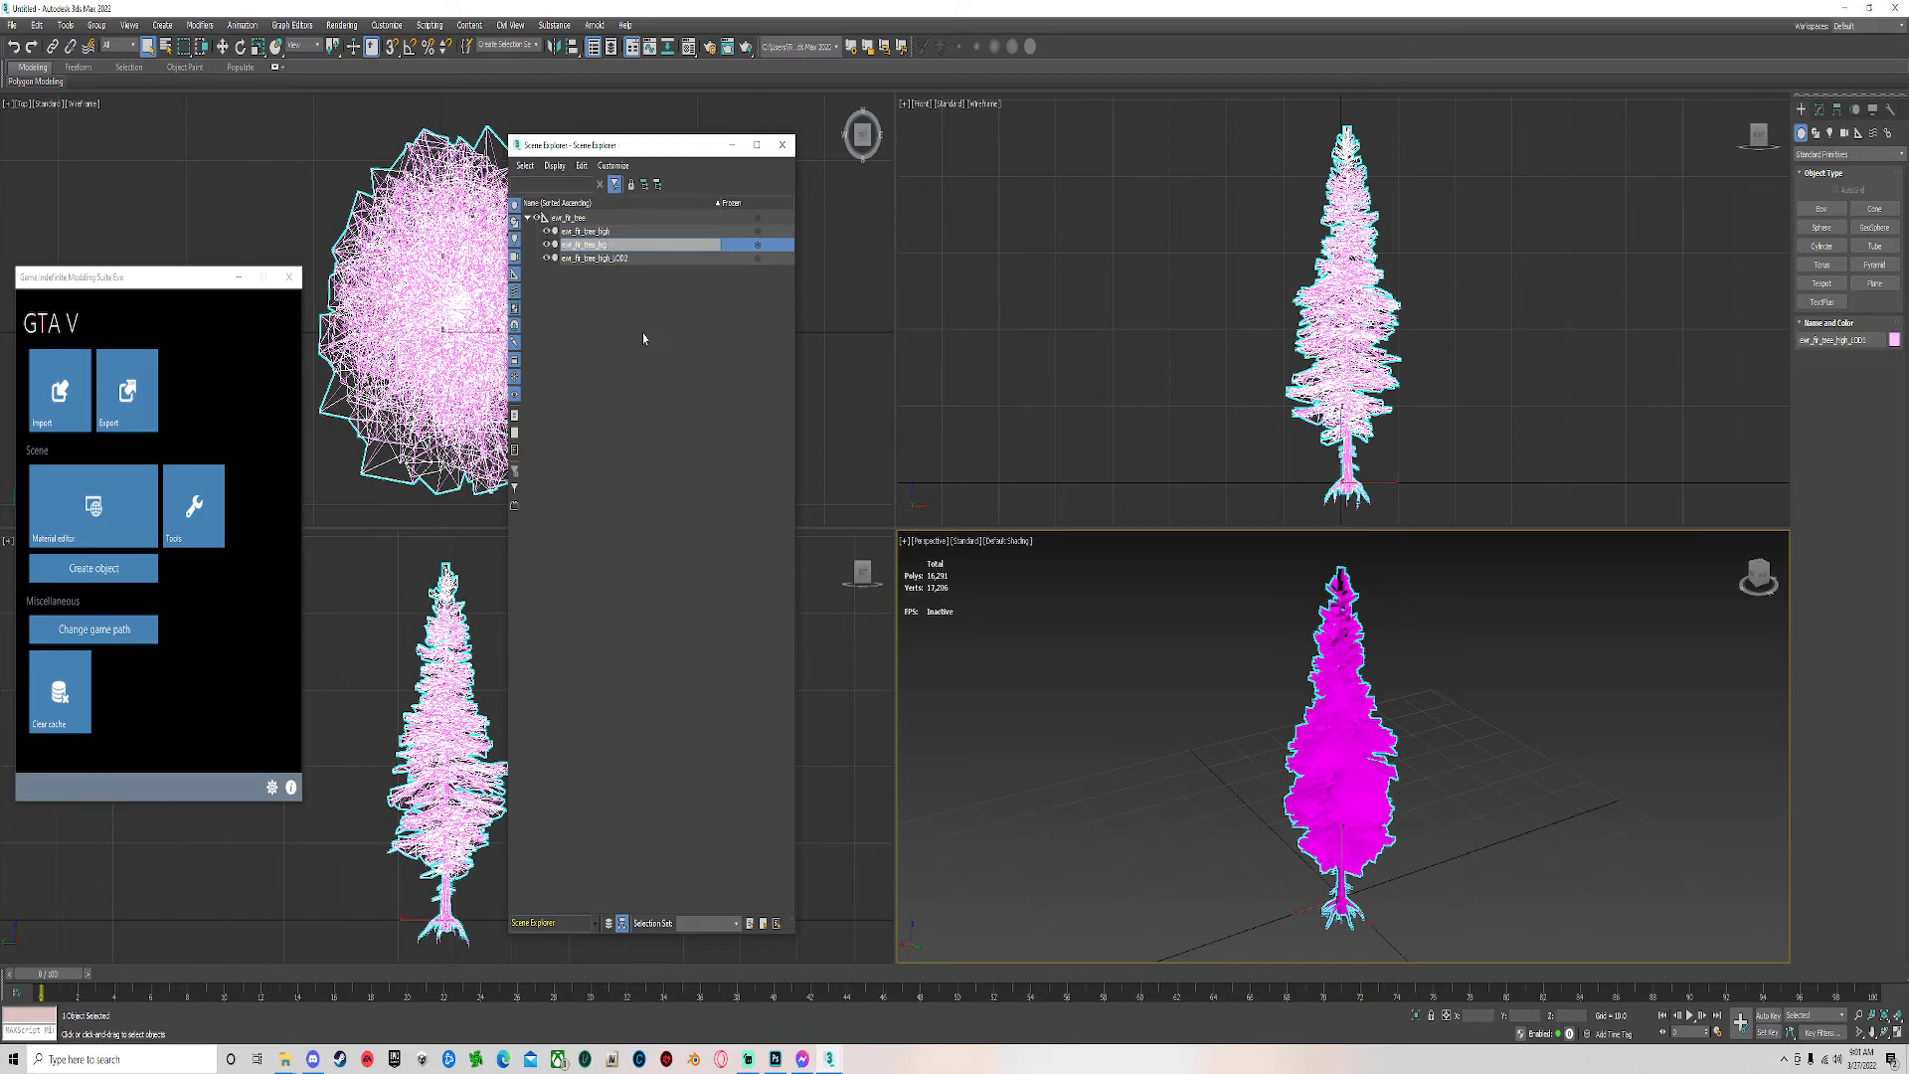
pyautogui.press('BackSpace')
pyautogui.press('BackSpace')
pyautogui.write('med')
pyautogui.press('Return')
# Rename the LOD2 mesh to ewr_fir_tree_low and clear the selection.
pyautogui.click(627, 256)
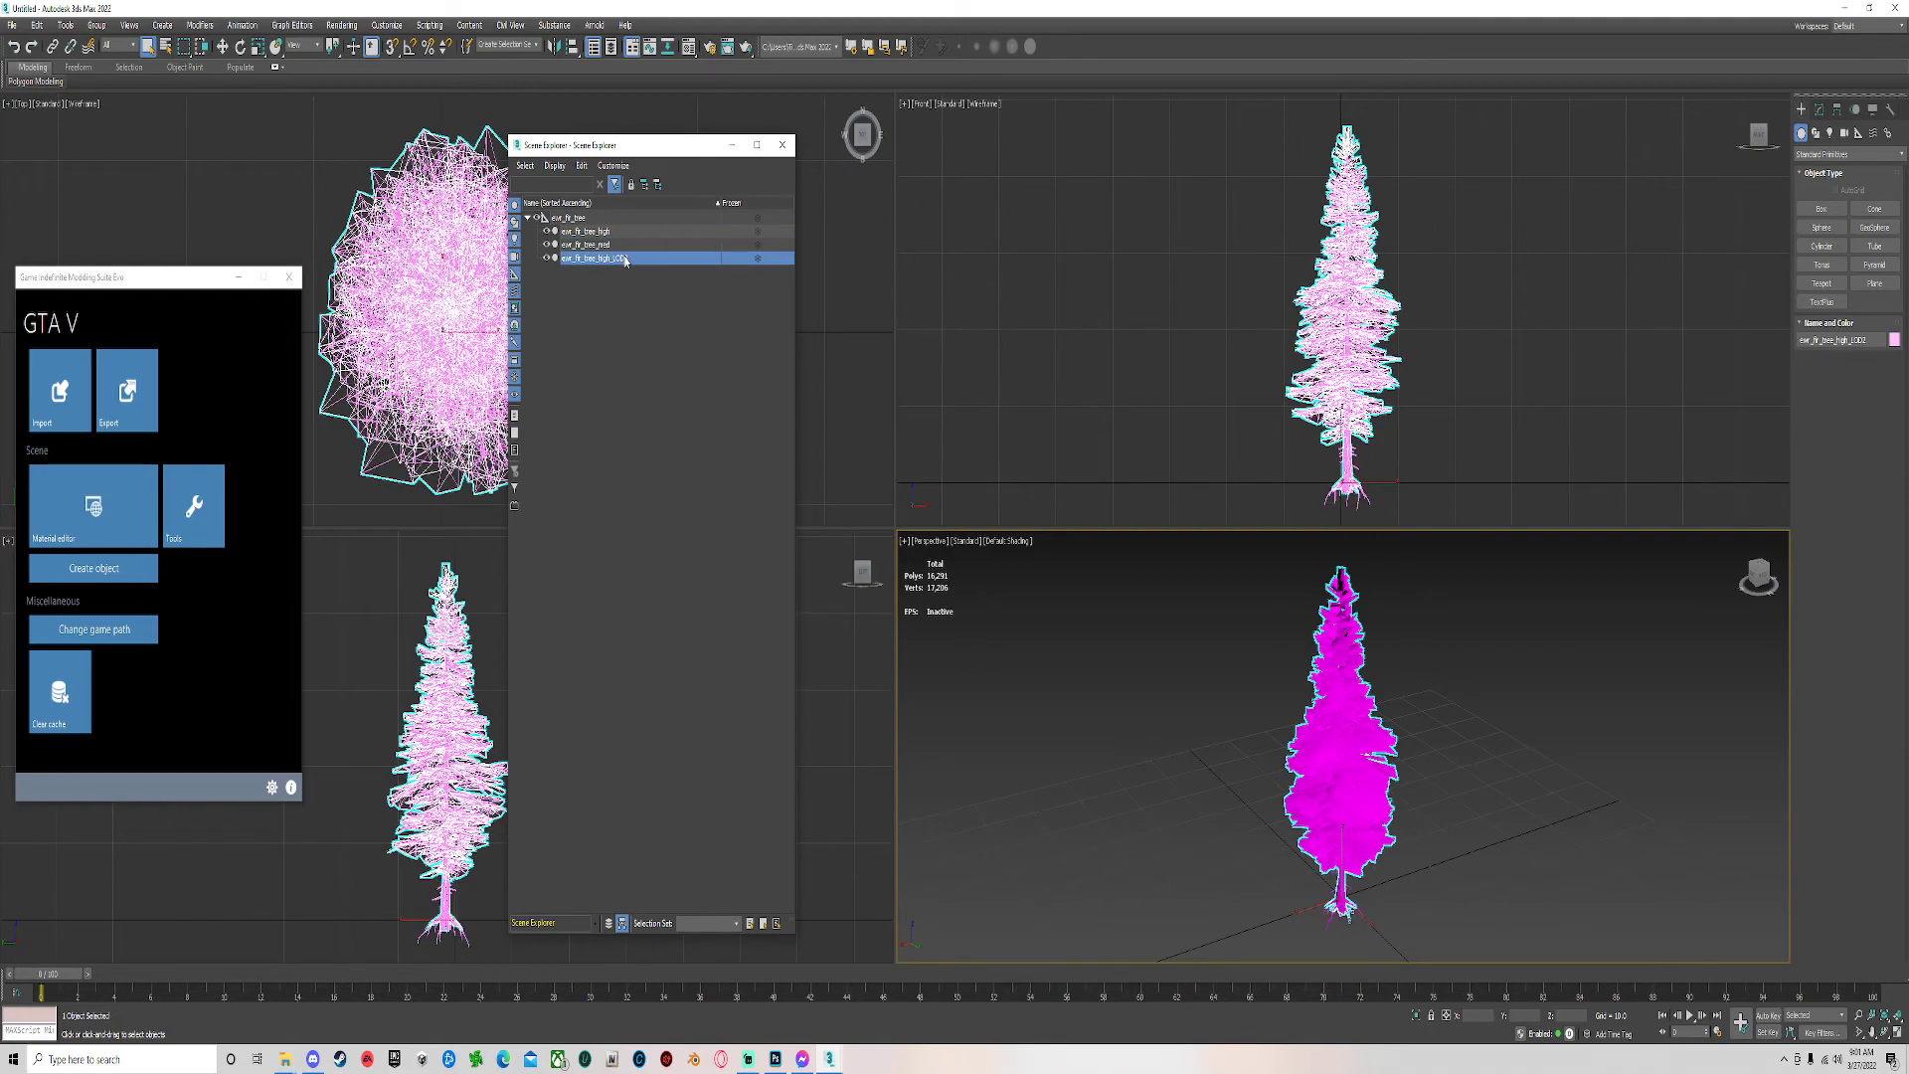
pyautogui.rightClick(628, 257)
pyautogui.click(638, 272)
pyautogui.press('End')
pyautogui.hotkey('shift', 'Left')
pyautogui.hotkey('shift', 'Left')
pyautogui.hotkey('shift', 'Left')
pyautogui.hotkey('shift', 'Left')
pyautogui.hotkey('shift', 'Left')
pyautogui.hotkey('shift', 'Left')
pyautogui.press('BackSpace')
pyautogui.press('Return')
pyautogui.click(696, 304)
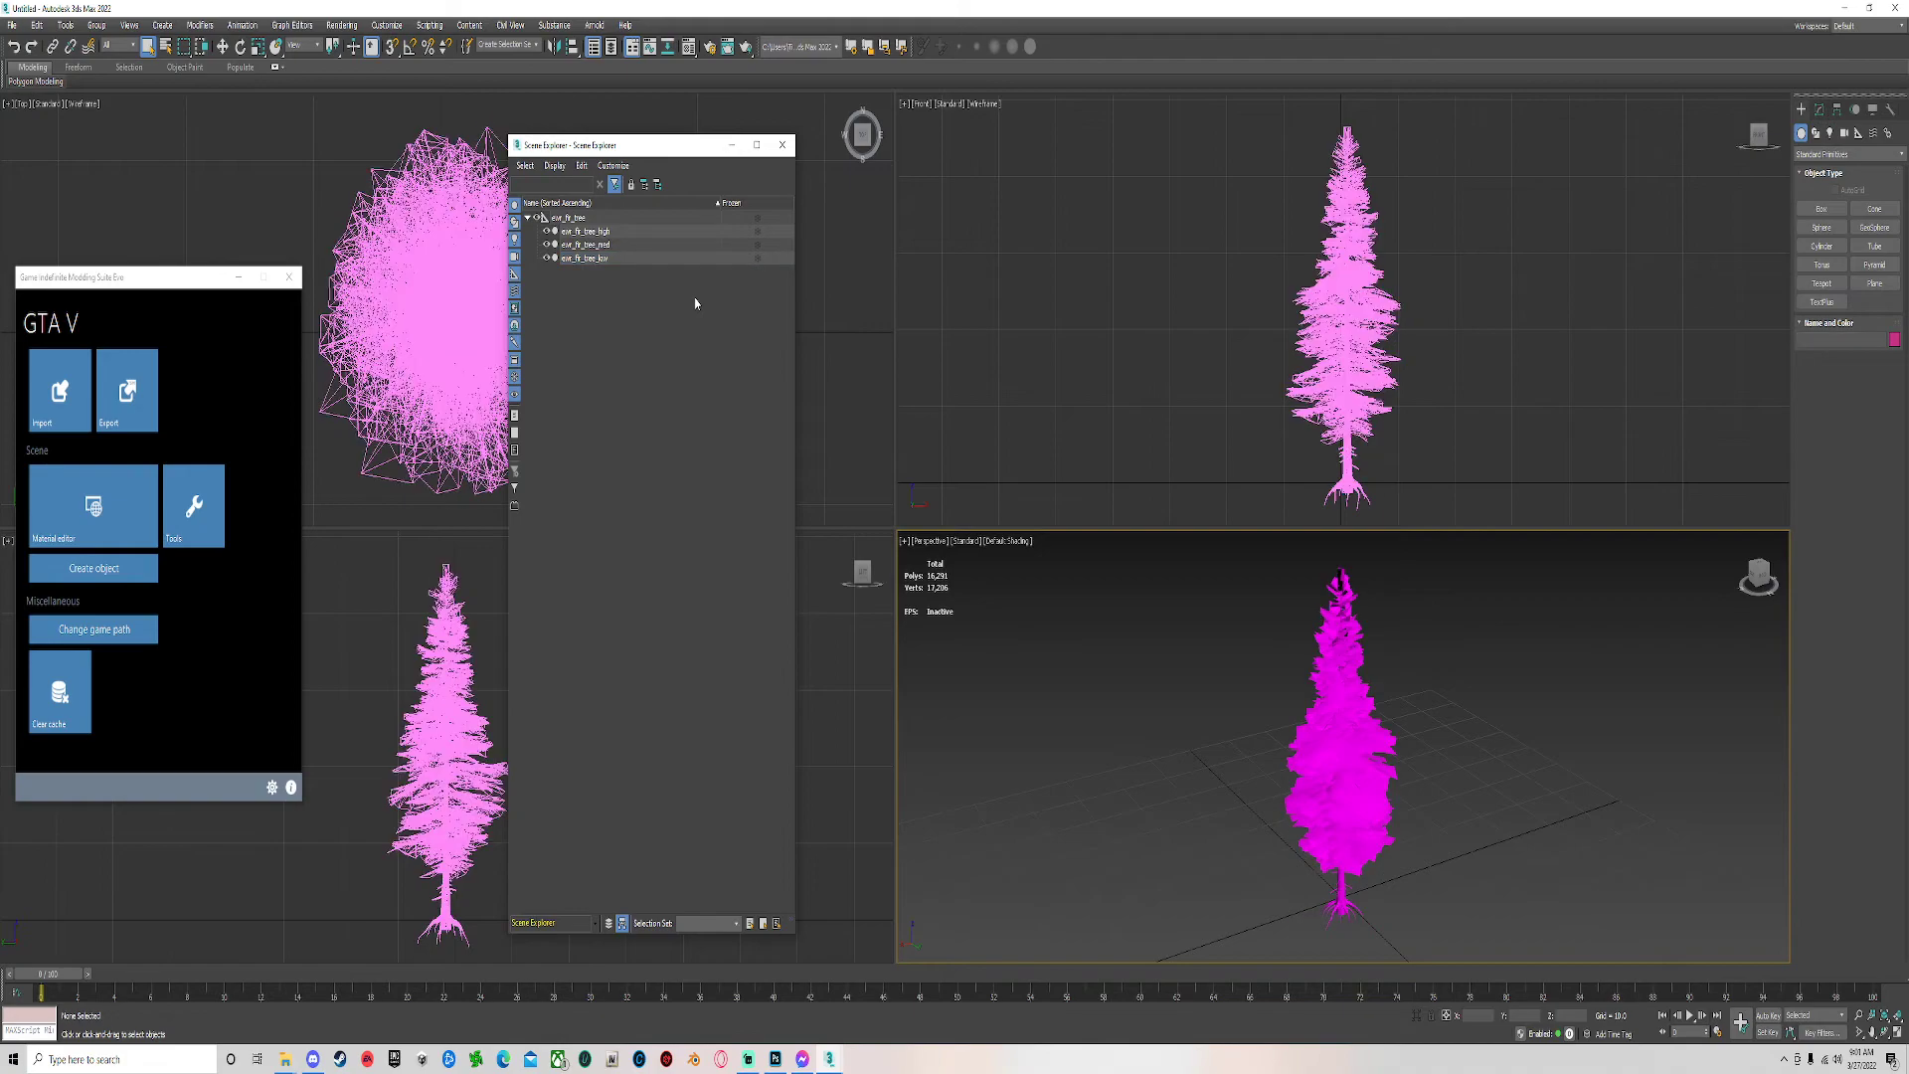
# With ewr_fir_tree_med selected, replace the 01 - Default material with a copy of the MultiMat_0 Multi/Sub-Object scene material.
pyautogui.click(588, 245)
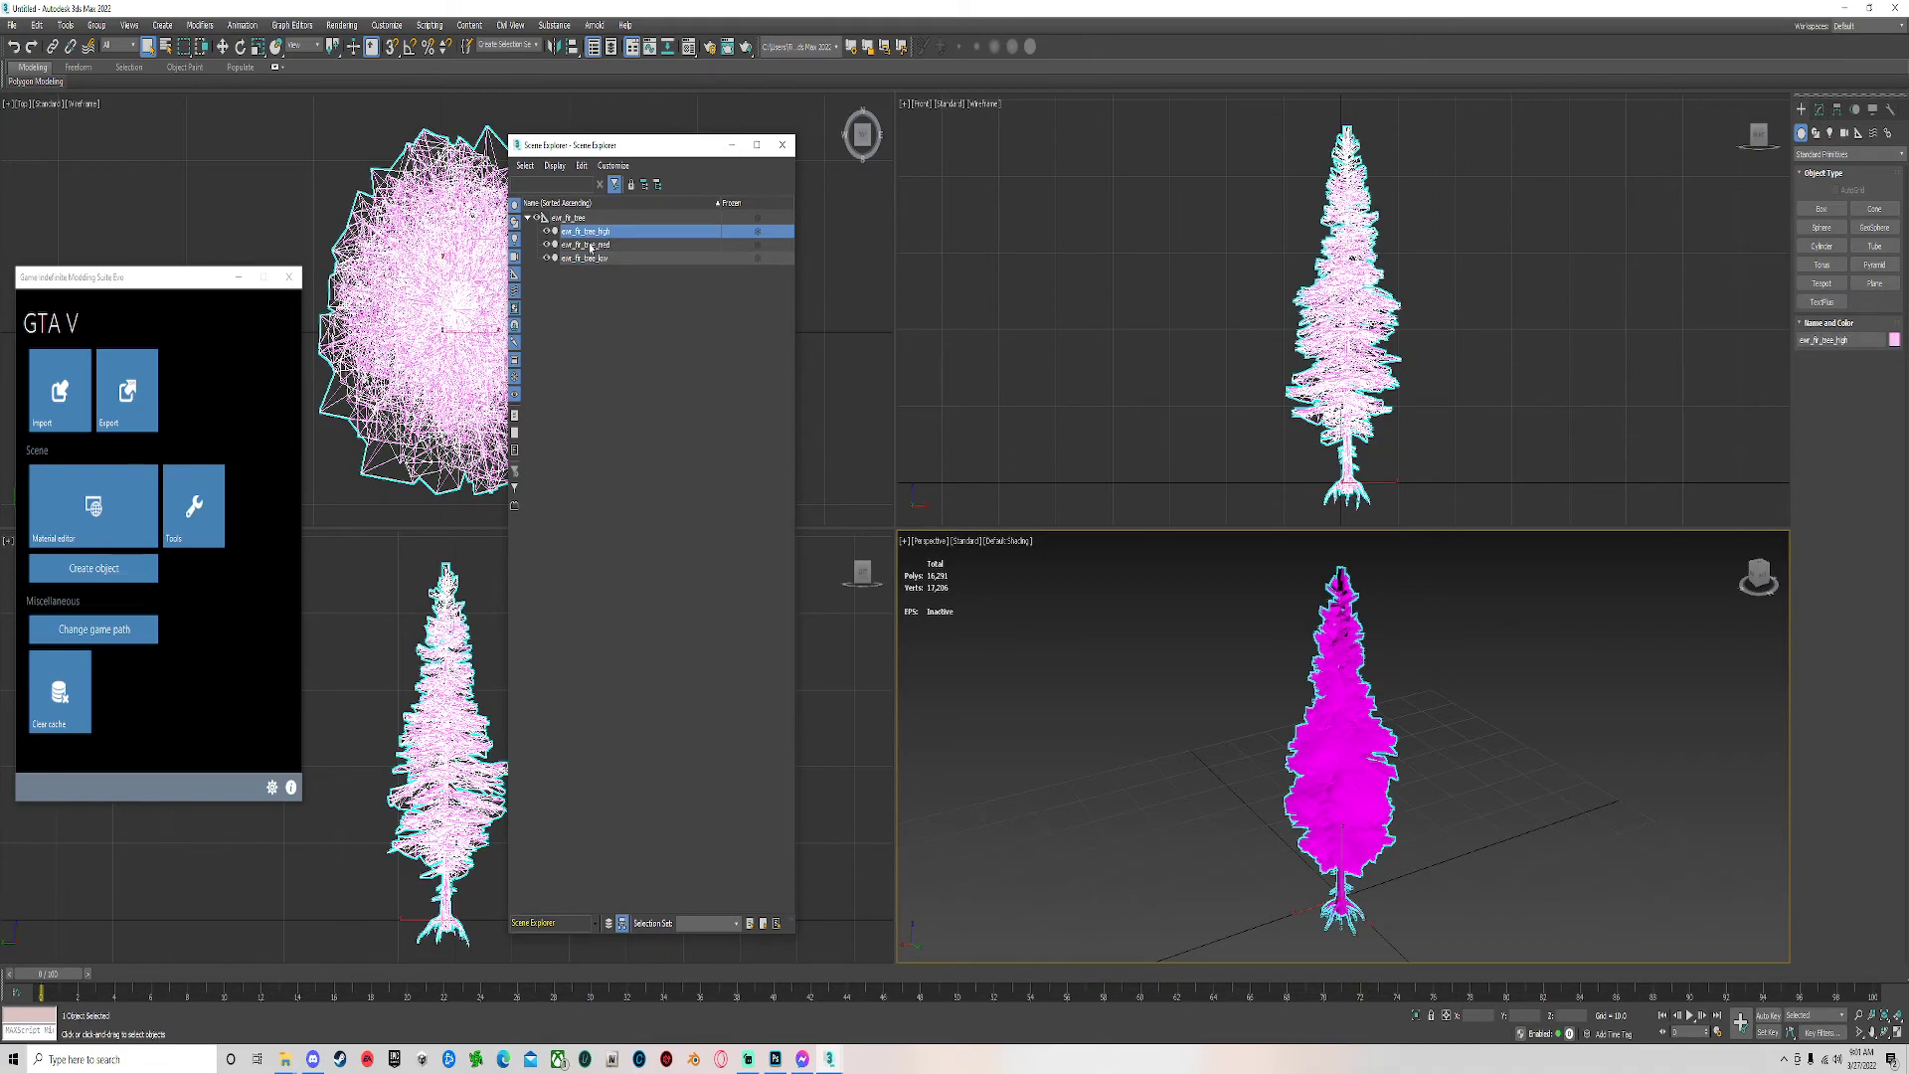
pyautogui.click(588, 258)
pyautogui.click(579, 246)
pyautogui.press('m')
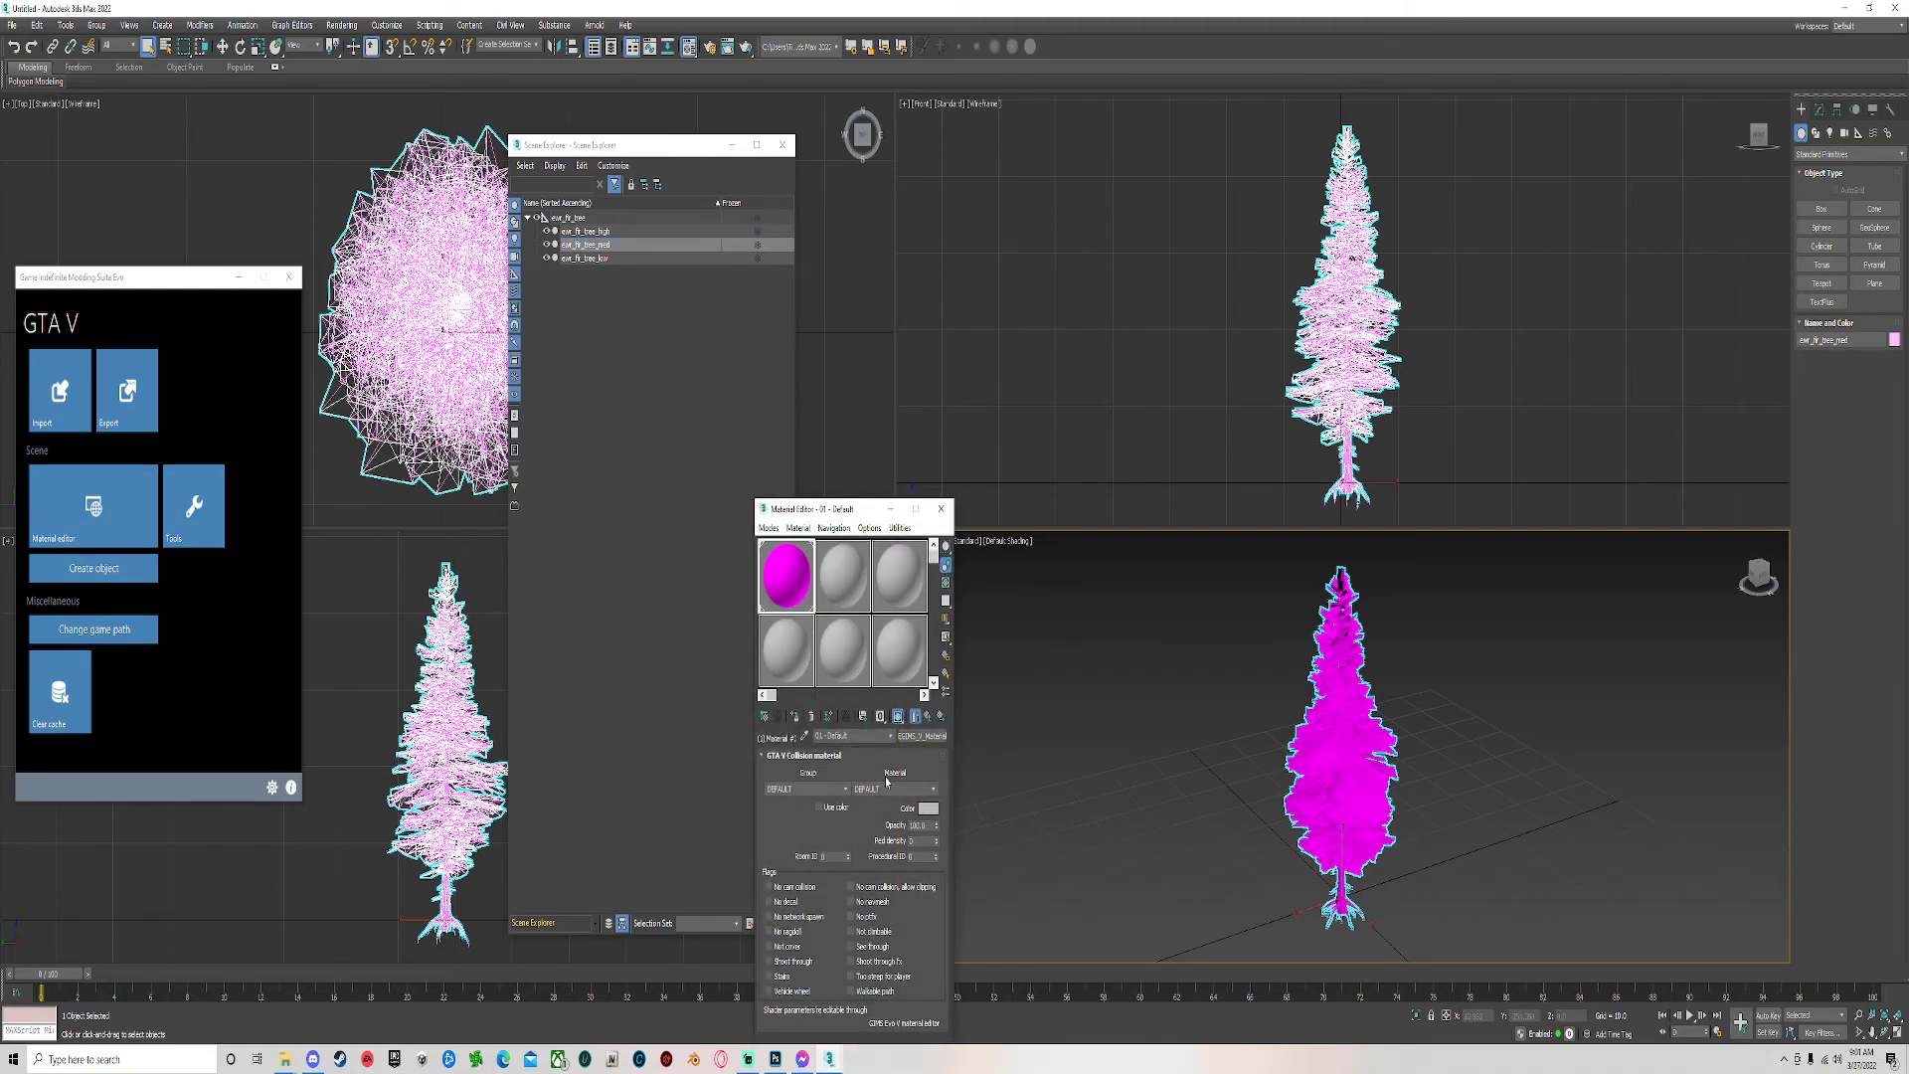
pyautogui.click(927, 718)
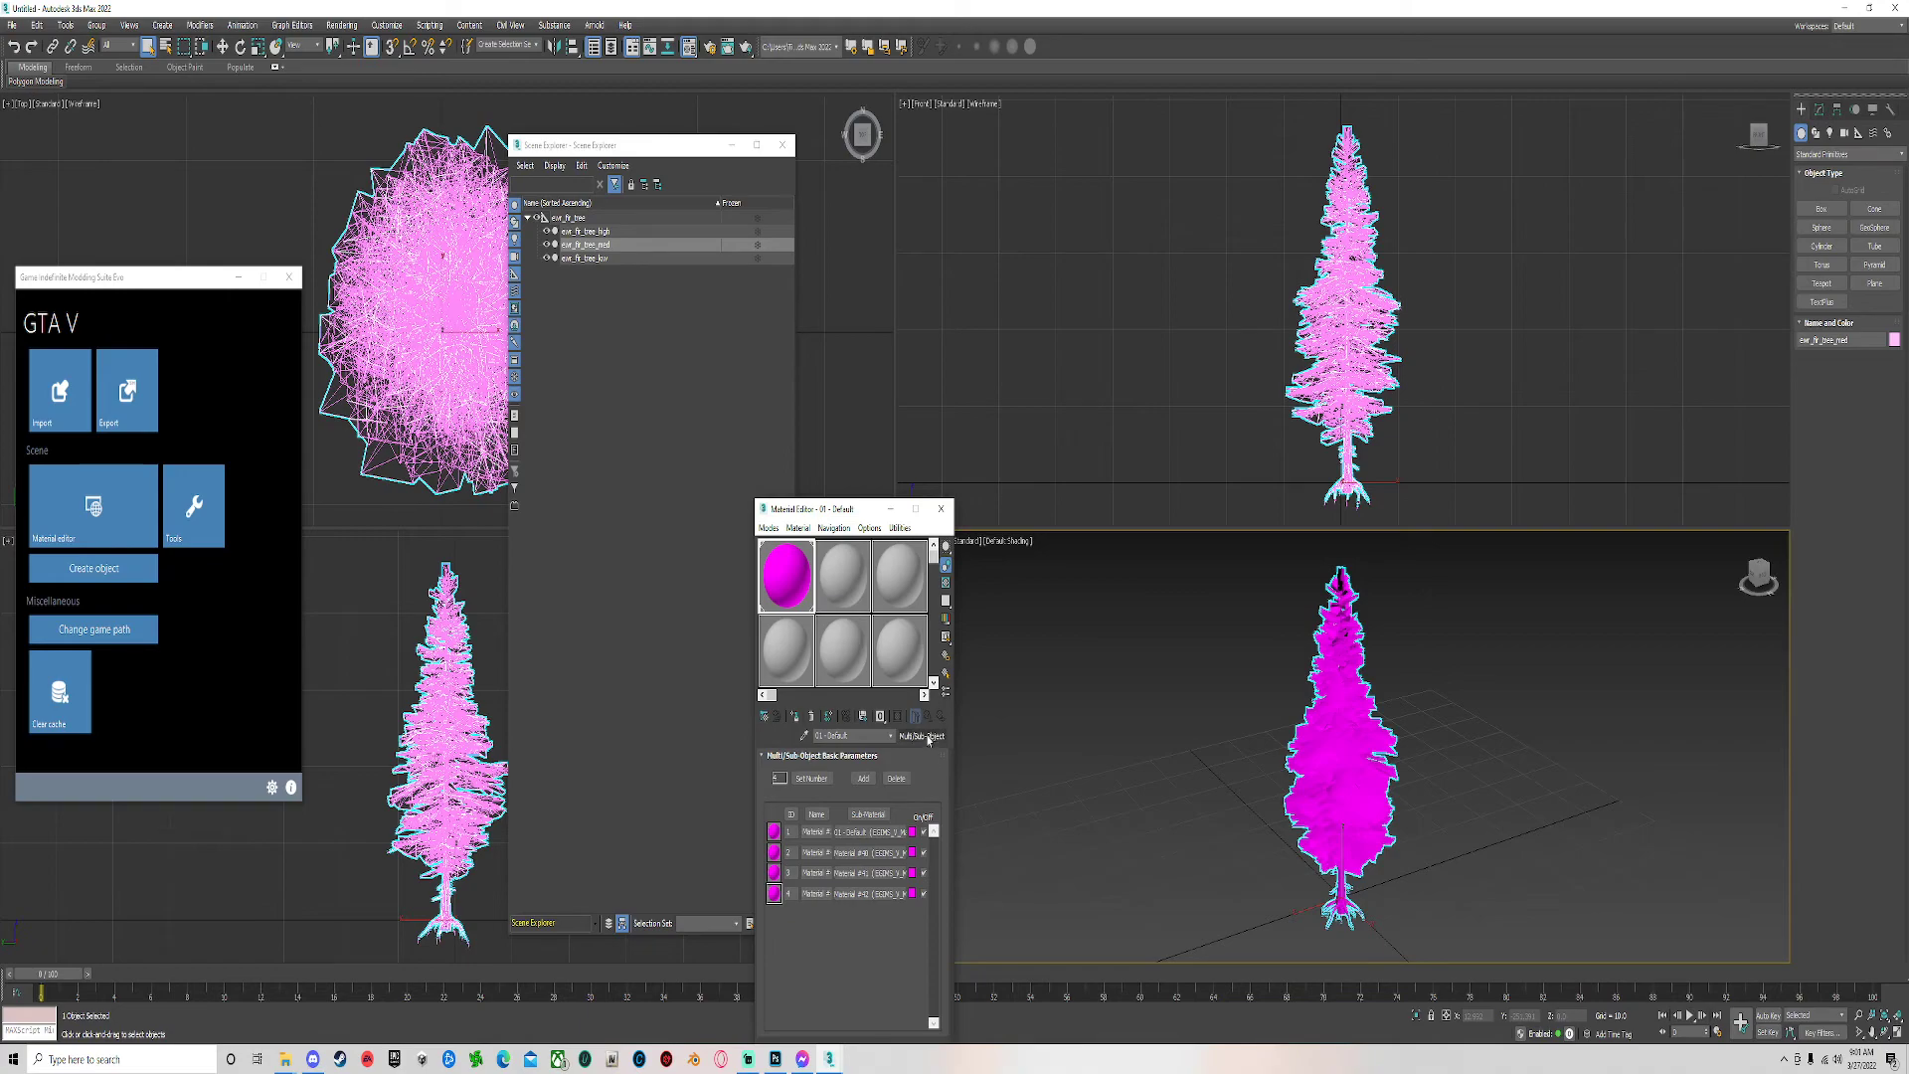
pyautogui.click(924, 737)
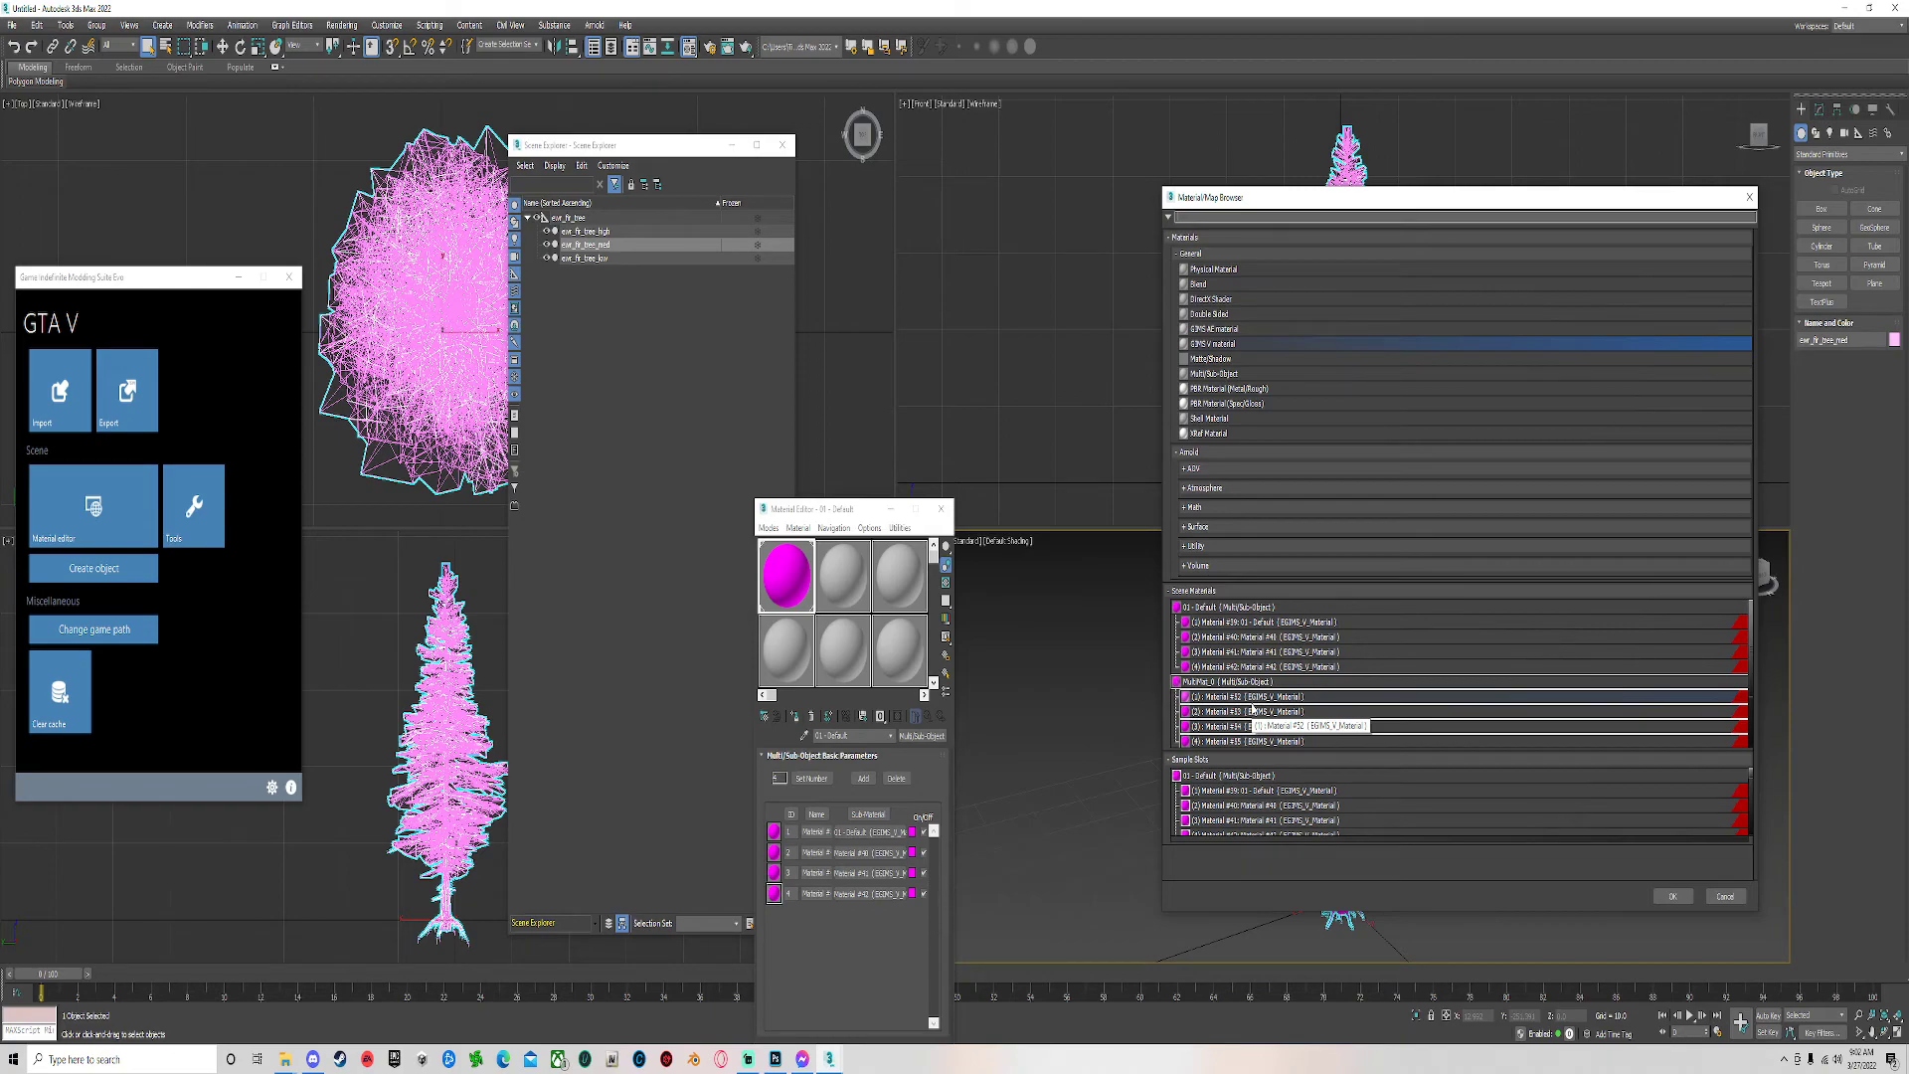
pyautogui.doubleClick(1231, 682)
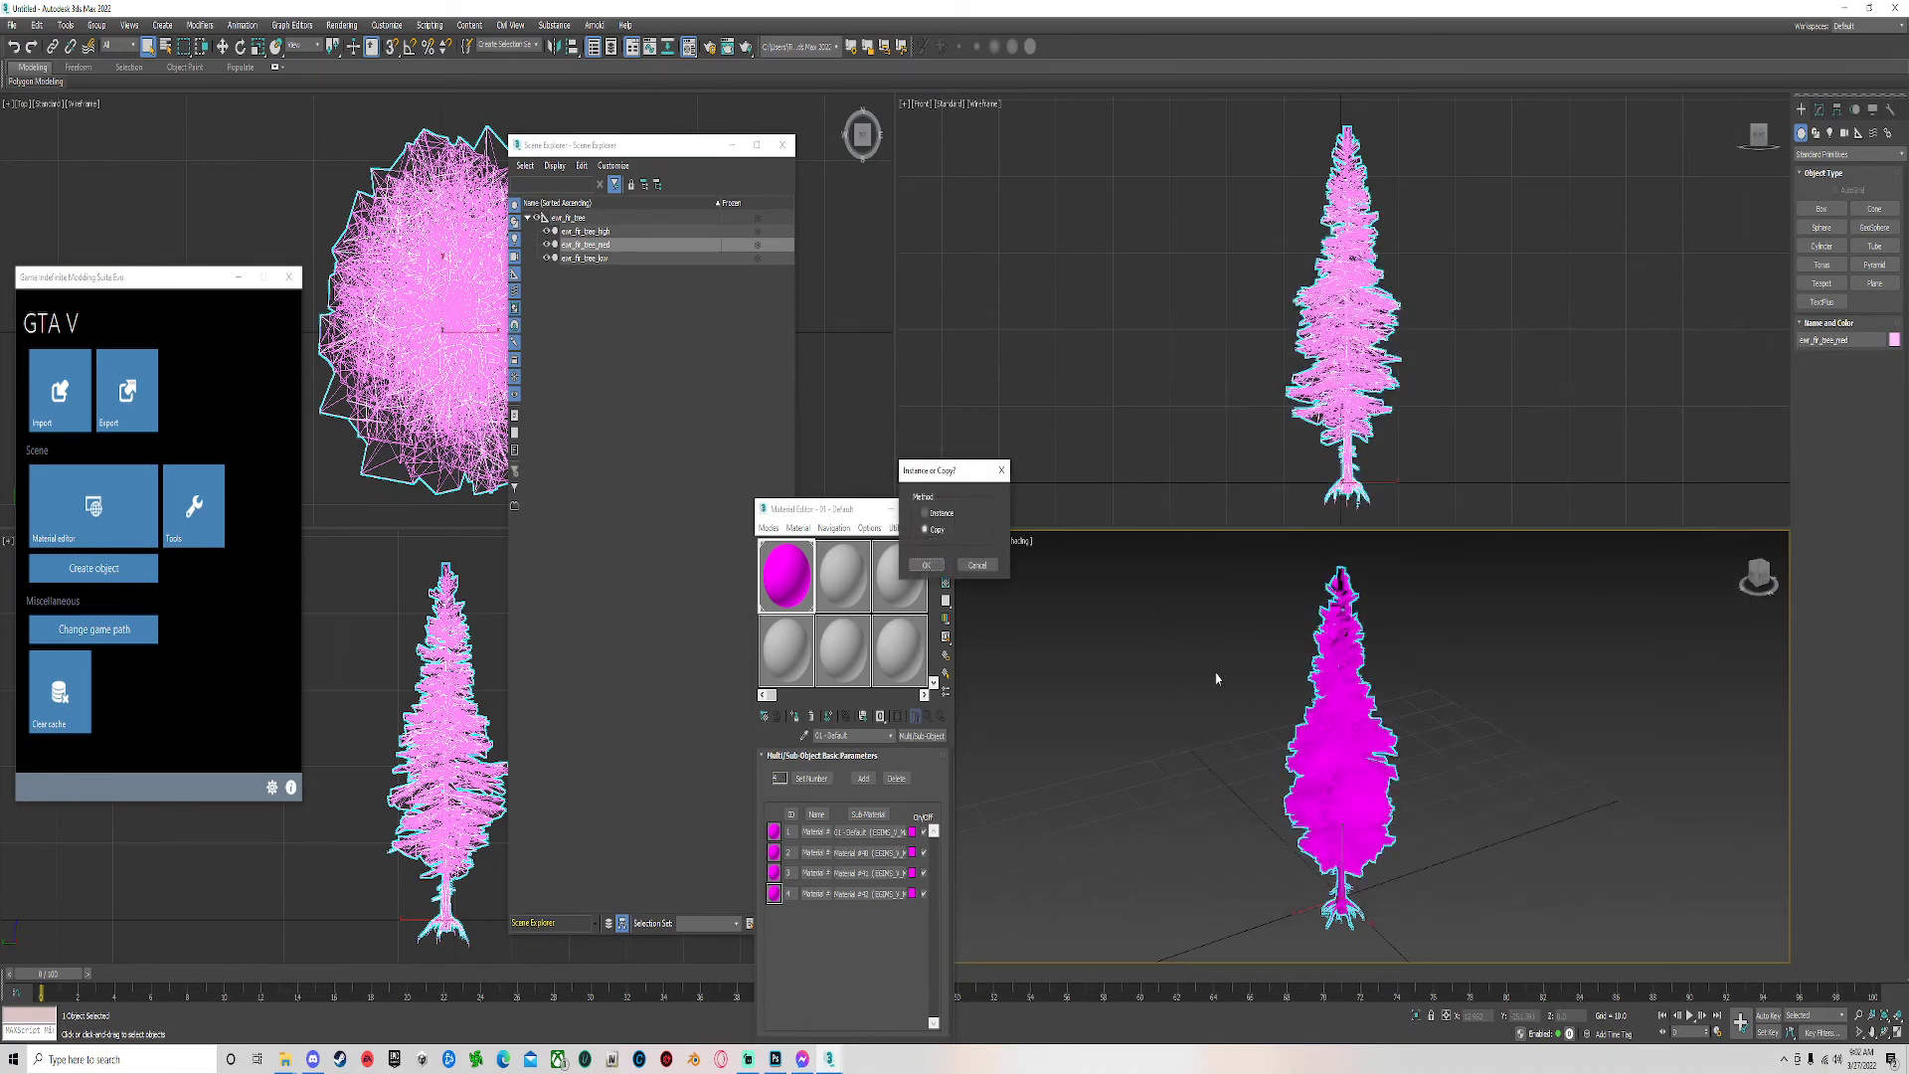
pyautogui.click(931, 566)
pyautogui.click(834, 844)
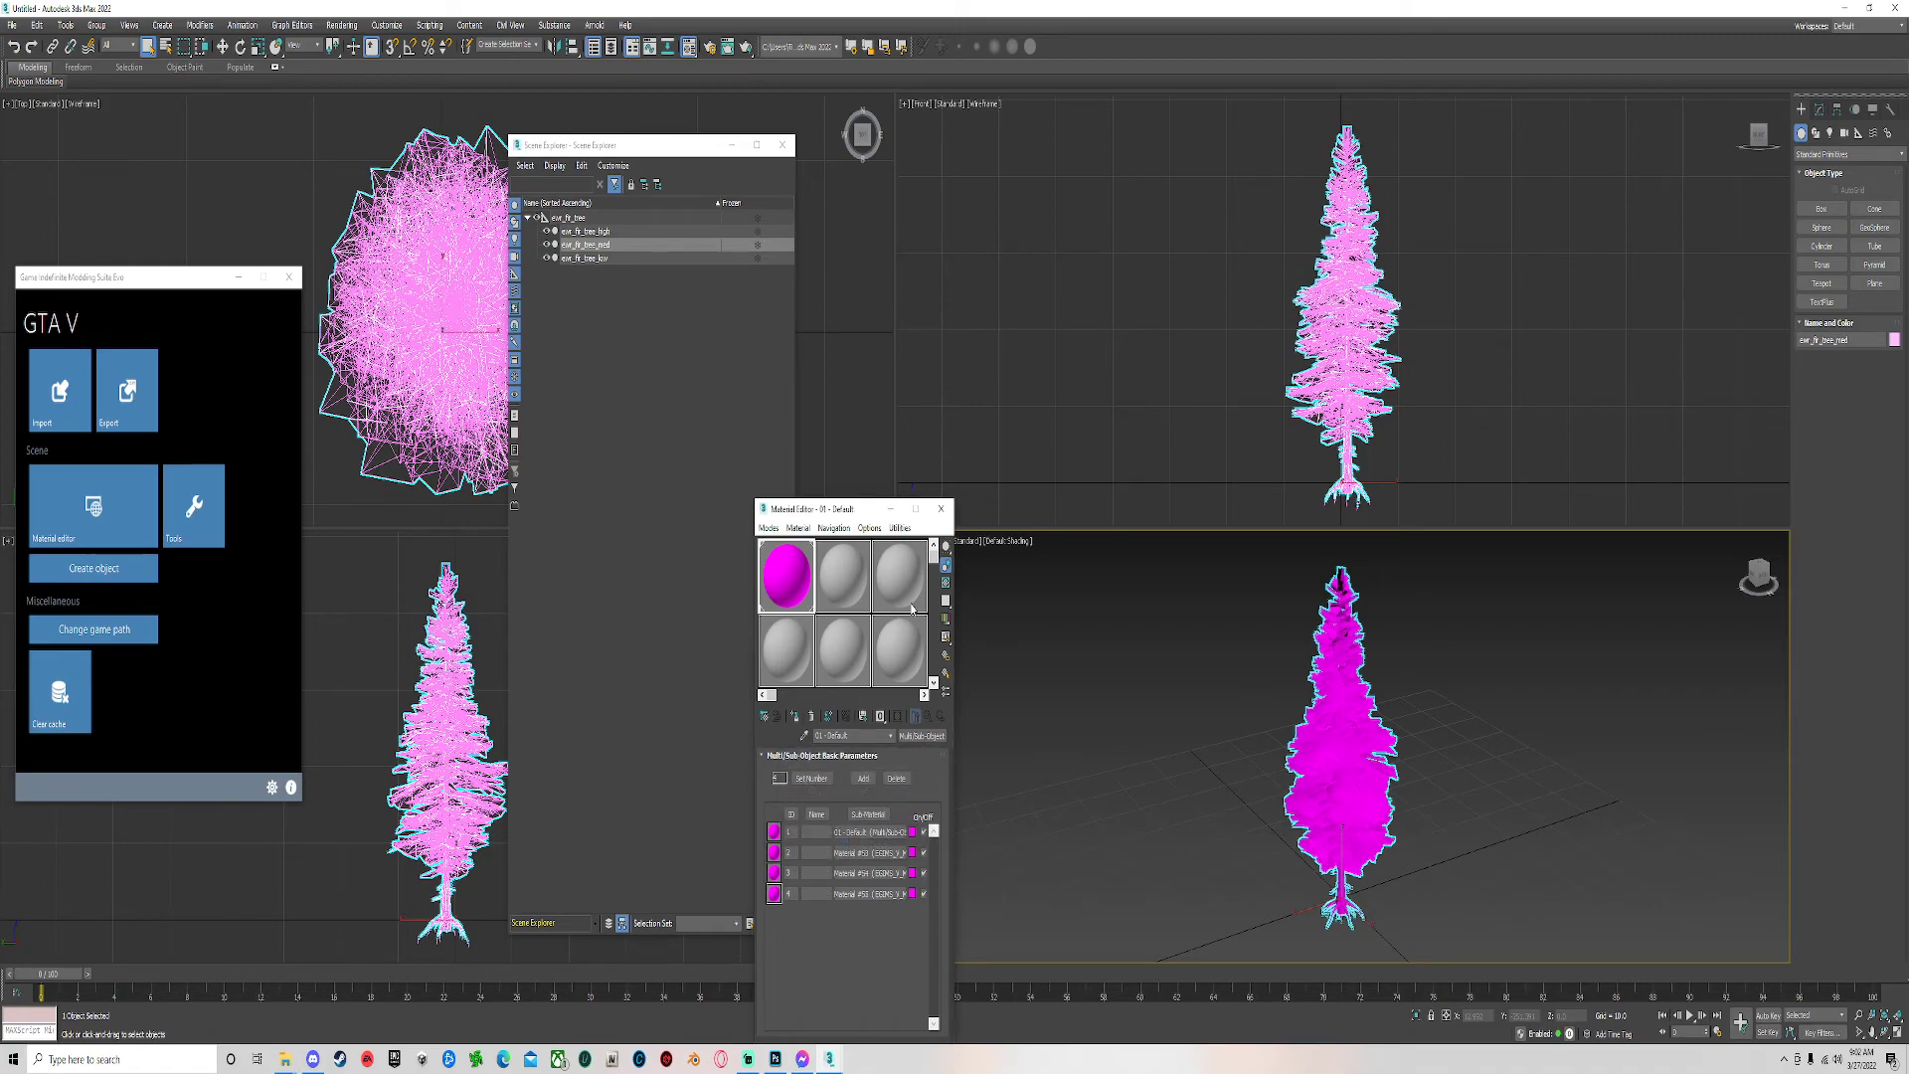
pyautogui.click(940, 508)
# With ewr_fir_tree_low selected, replace the material in the first sample slot with a copy of the MultiMat_0 Multi/Sub-Object scene material.
pyautogui.click(581, 258)
pyautogui.press('m')
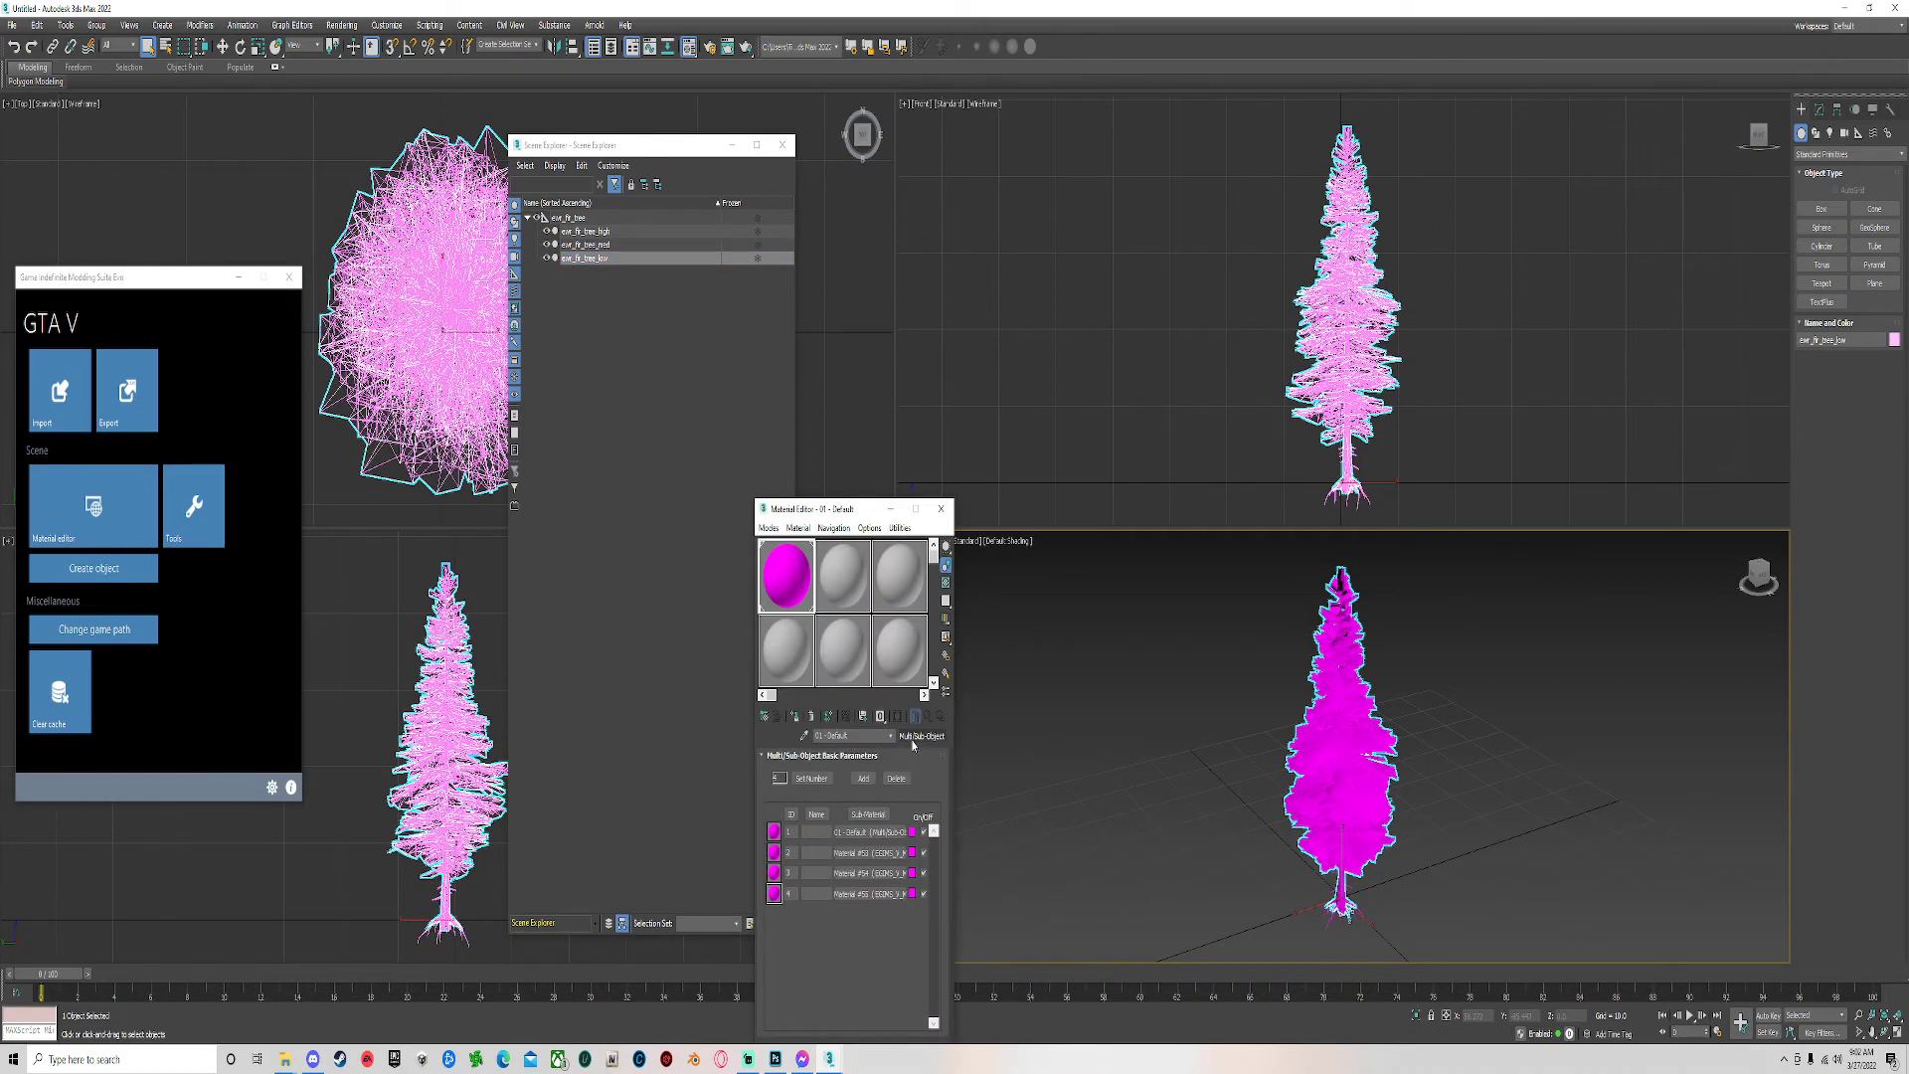
pyautogui.click(911, 737)
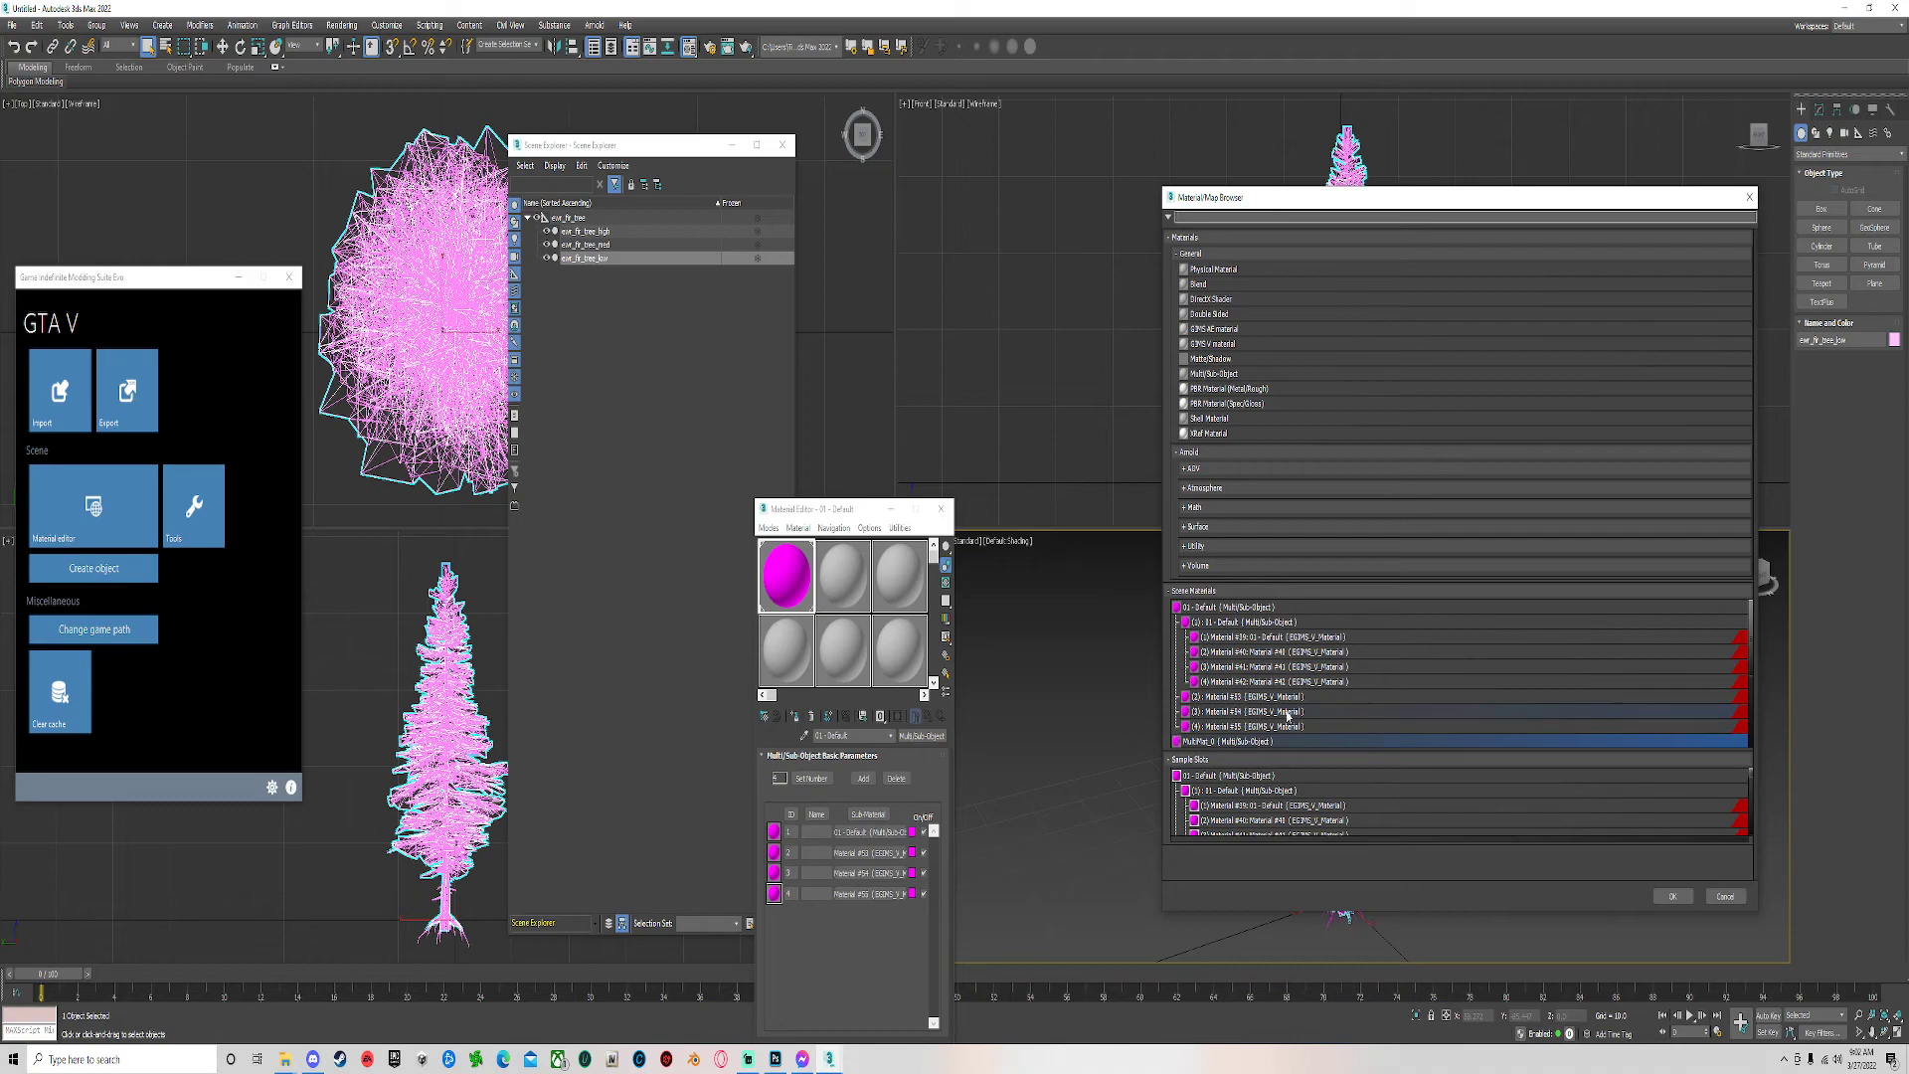
pyautogui.scroll(-2, 1288, 716)
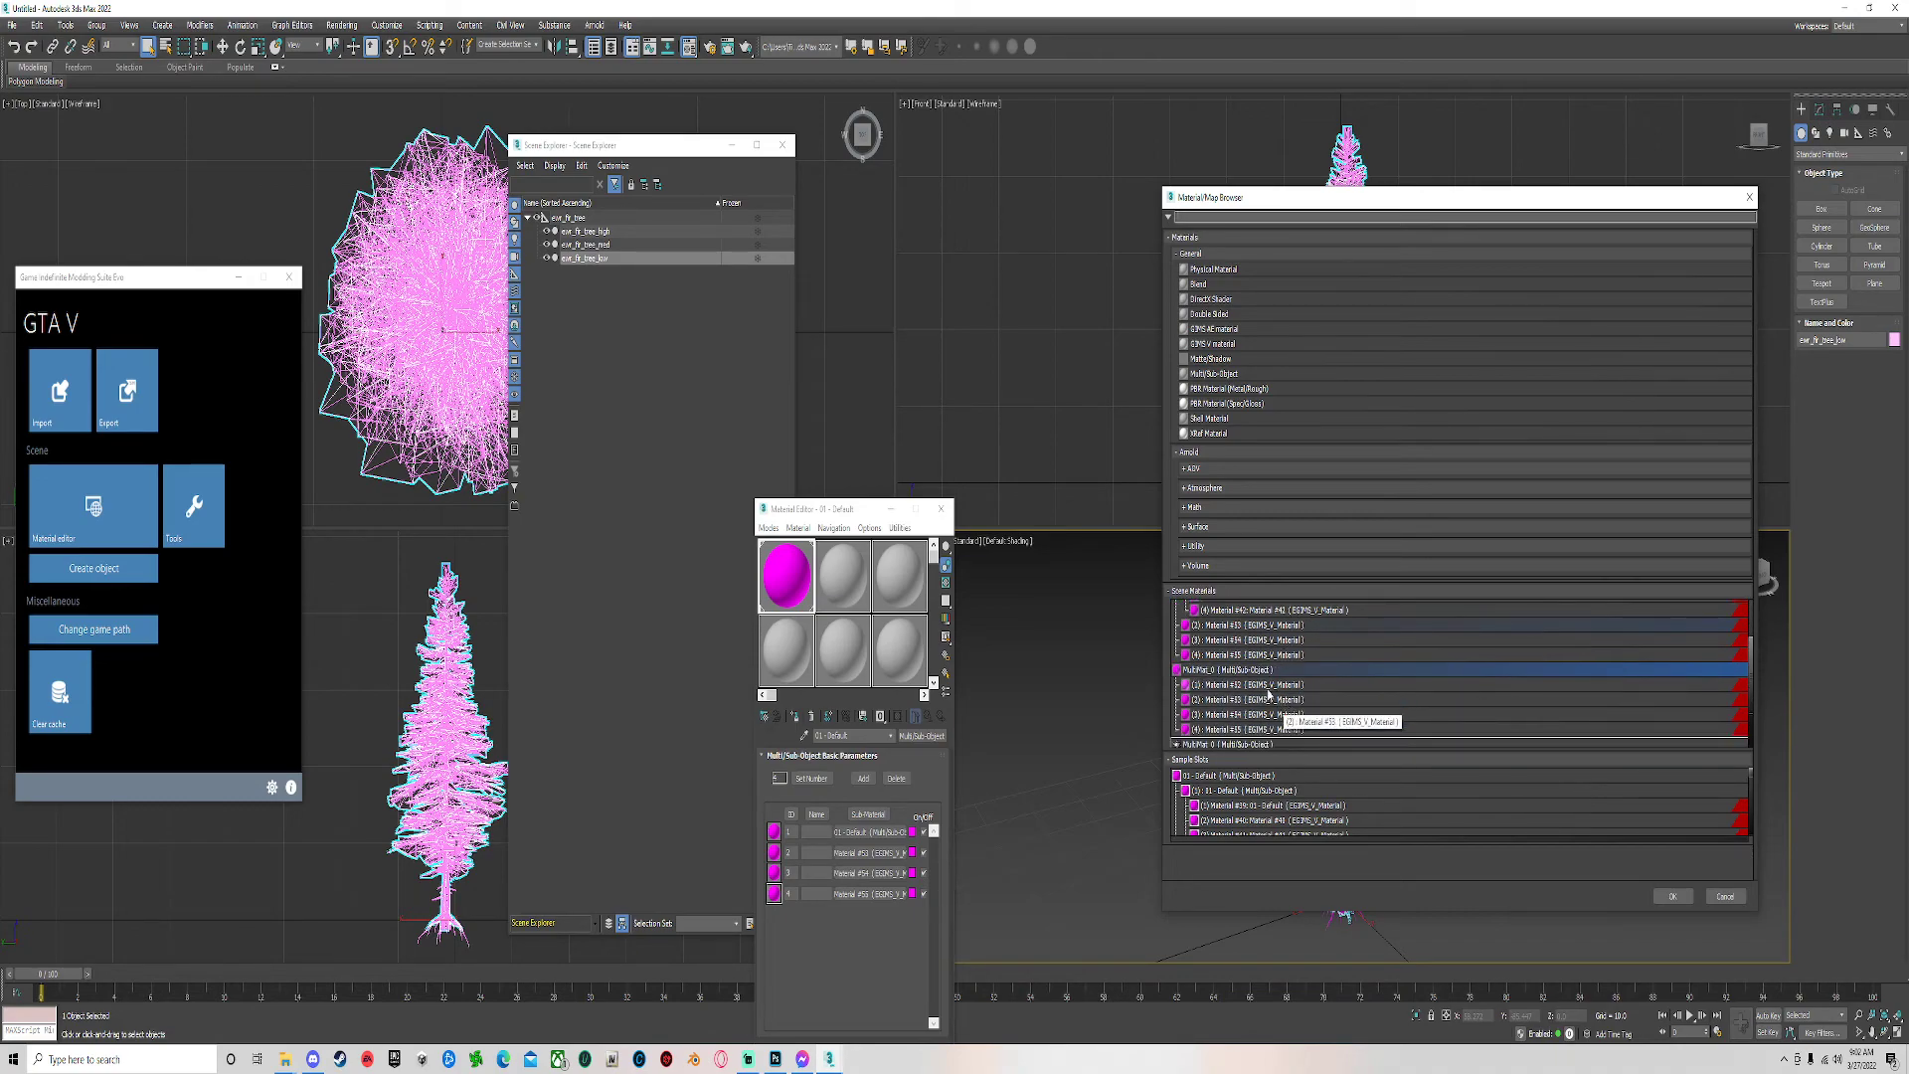
pyautogui.doubleClick(1239, 674)
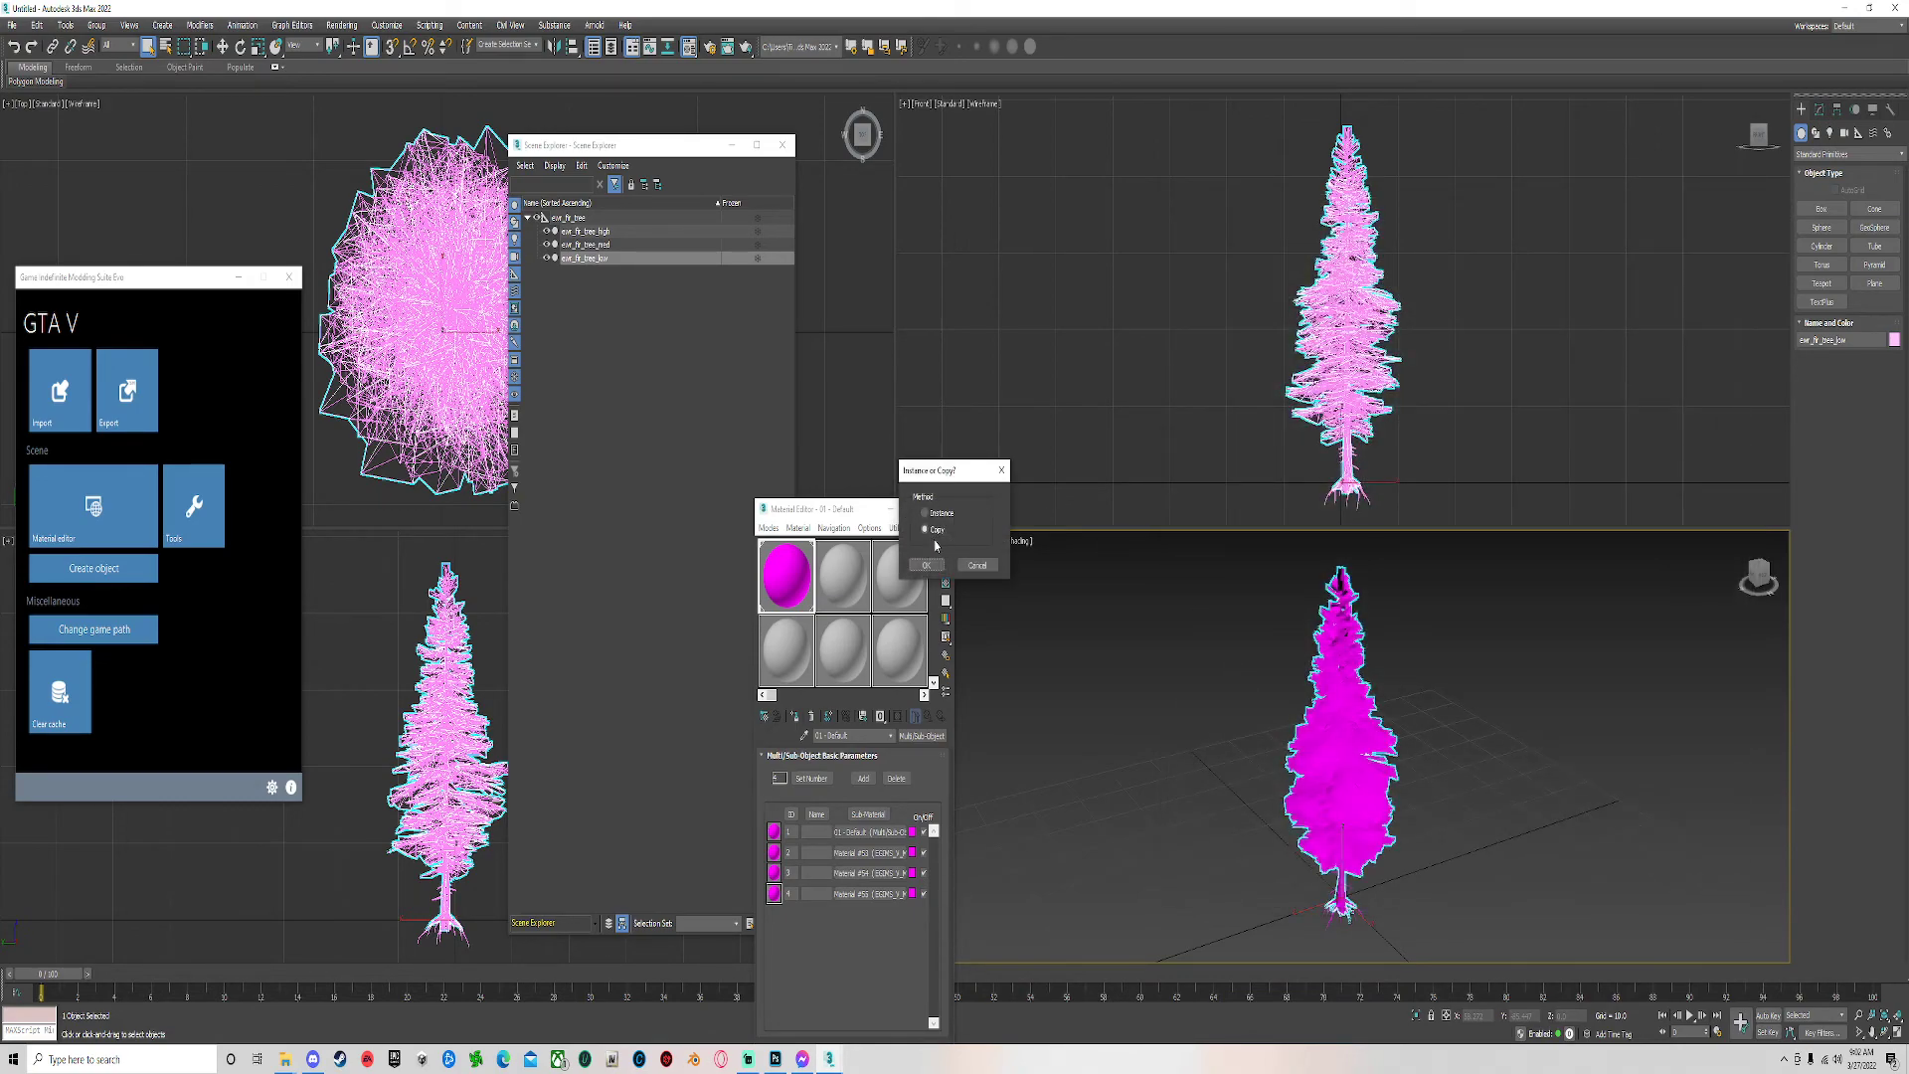
pyautogui.click(935, 565)
pyautogui.click(825, 845)
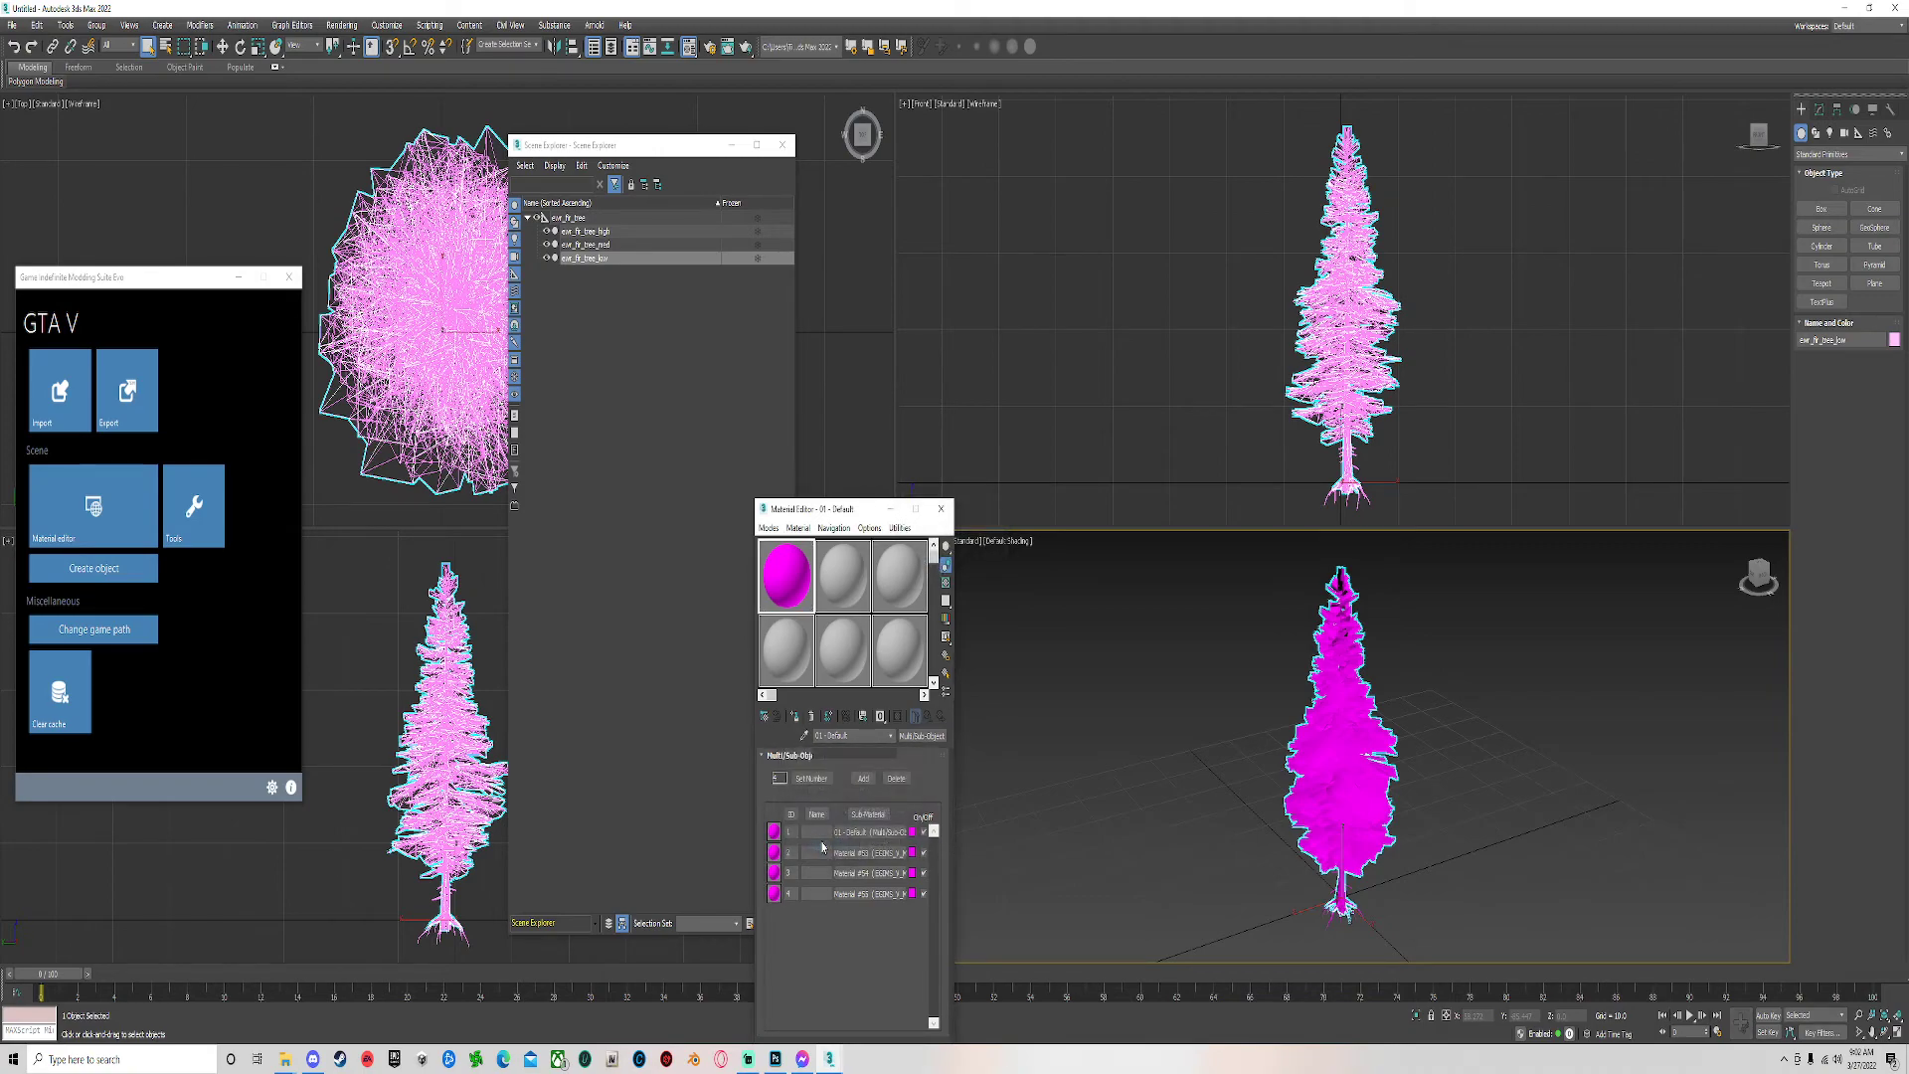
pyautogui.click(941, 508)
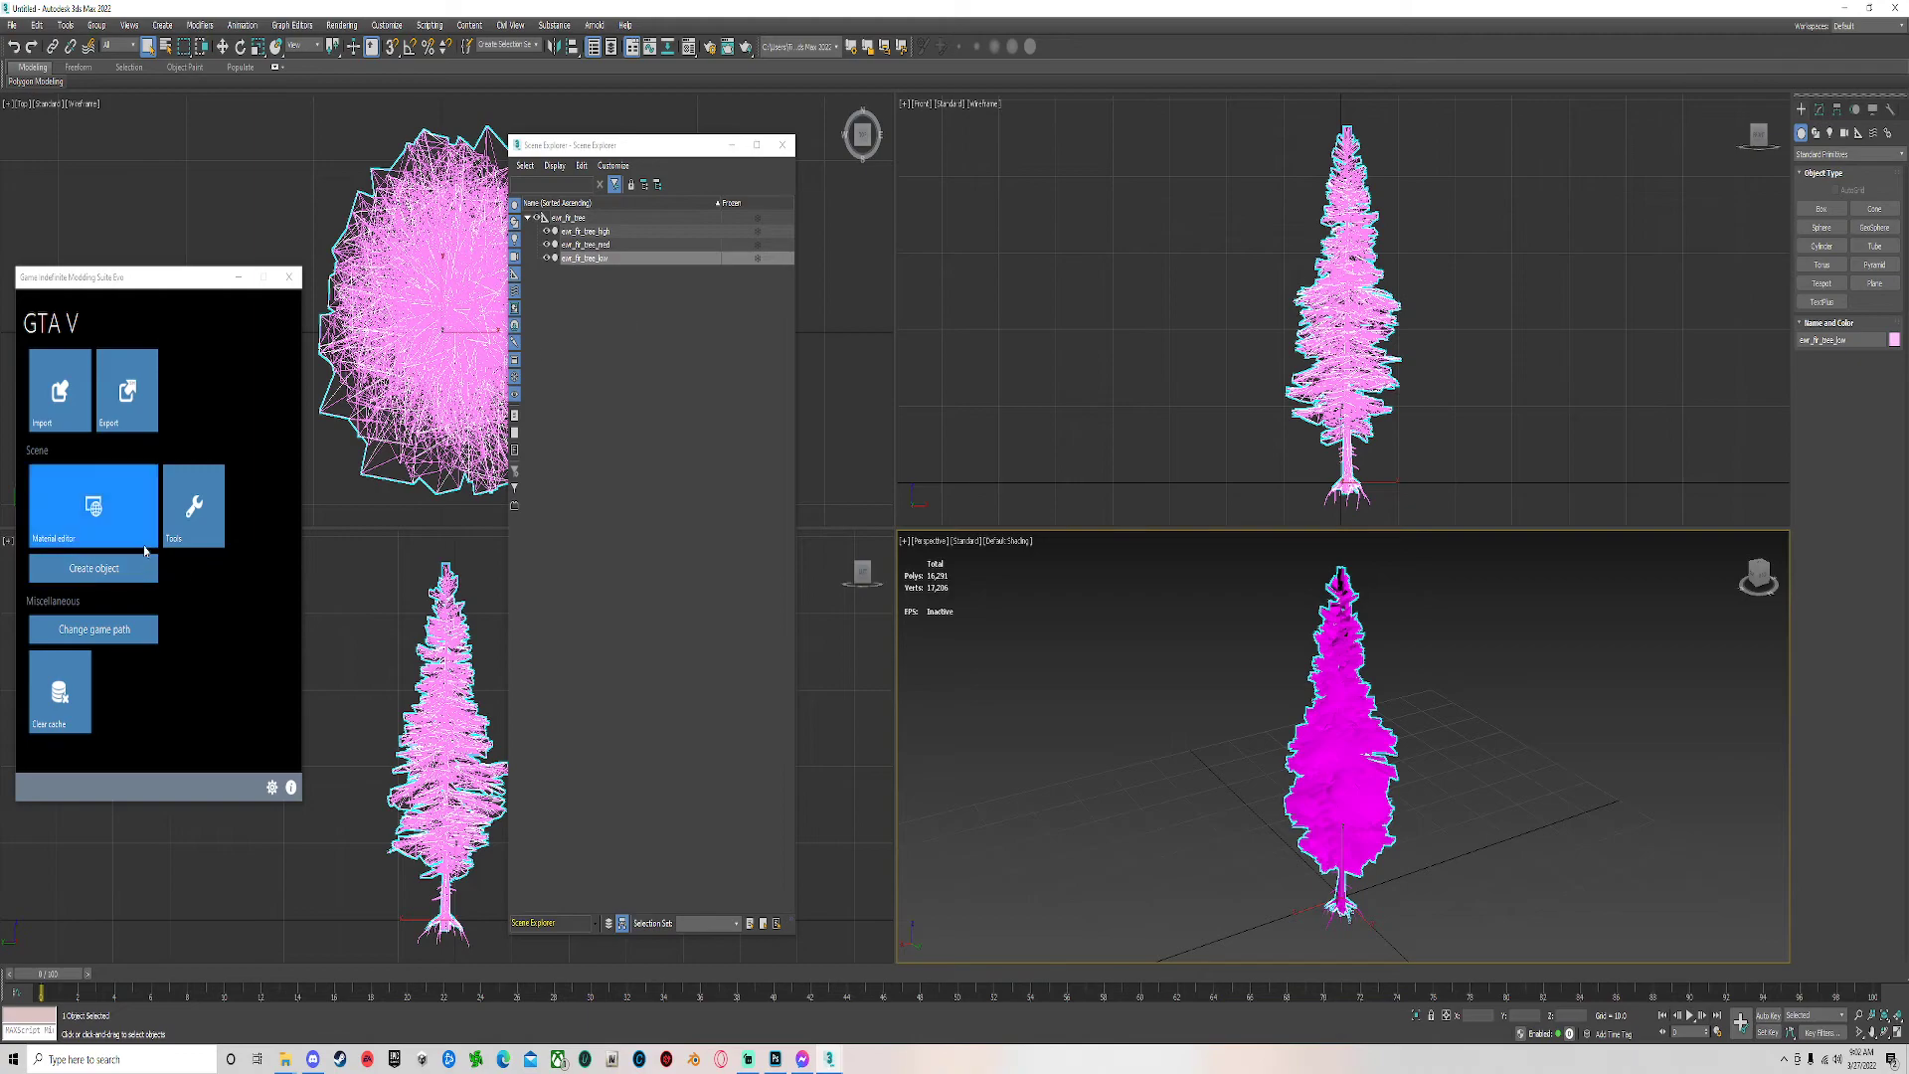
# Create a GTA V Model object at the base of the tree and rename it ewr_fir_tree_1.
pyautogui.click(88, 573)
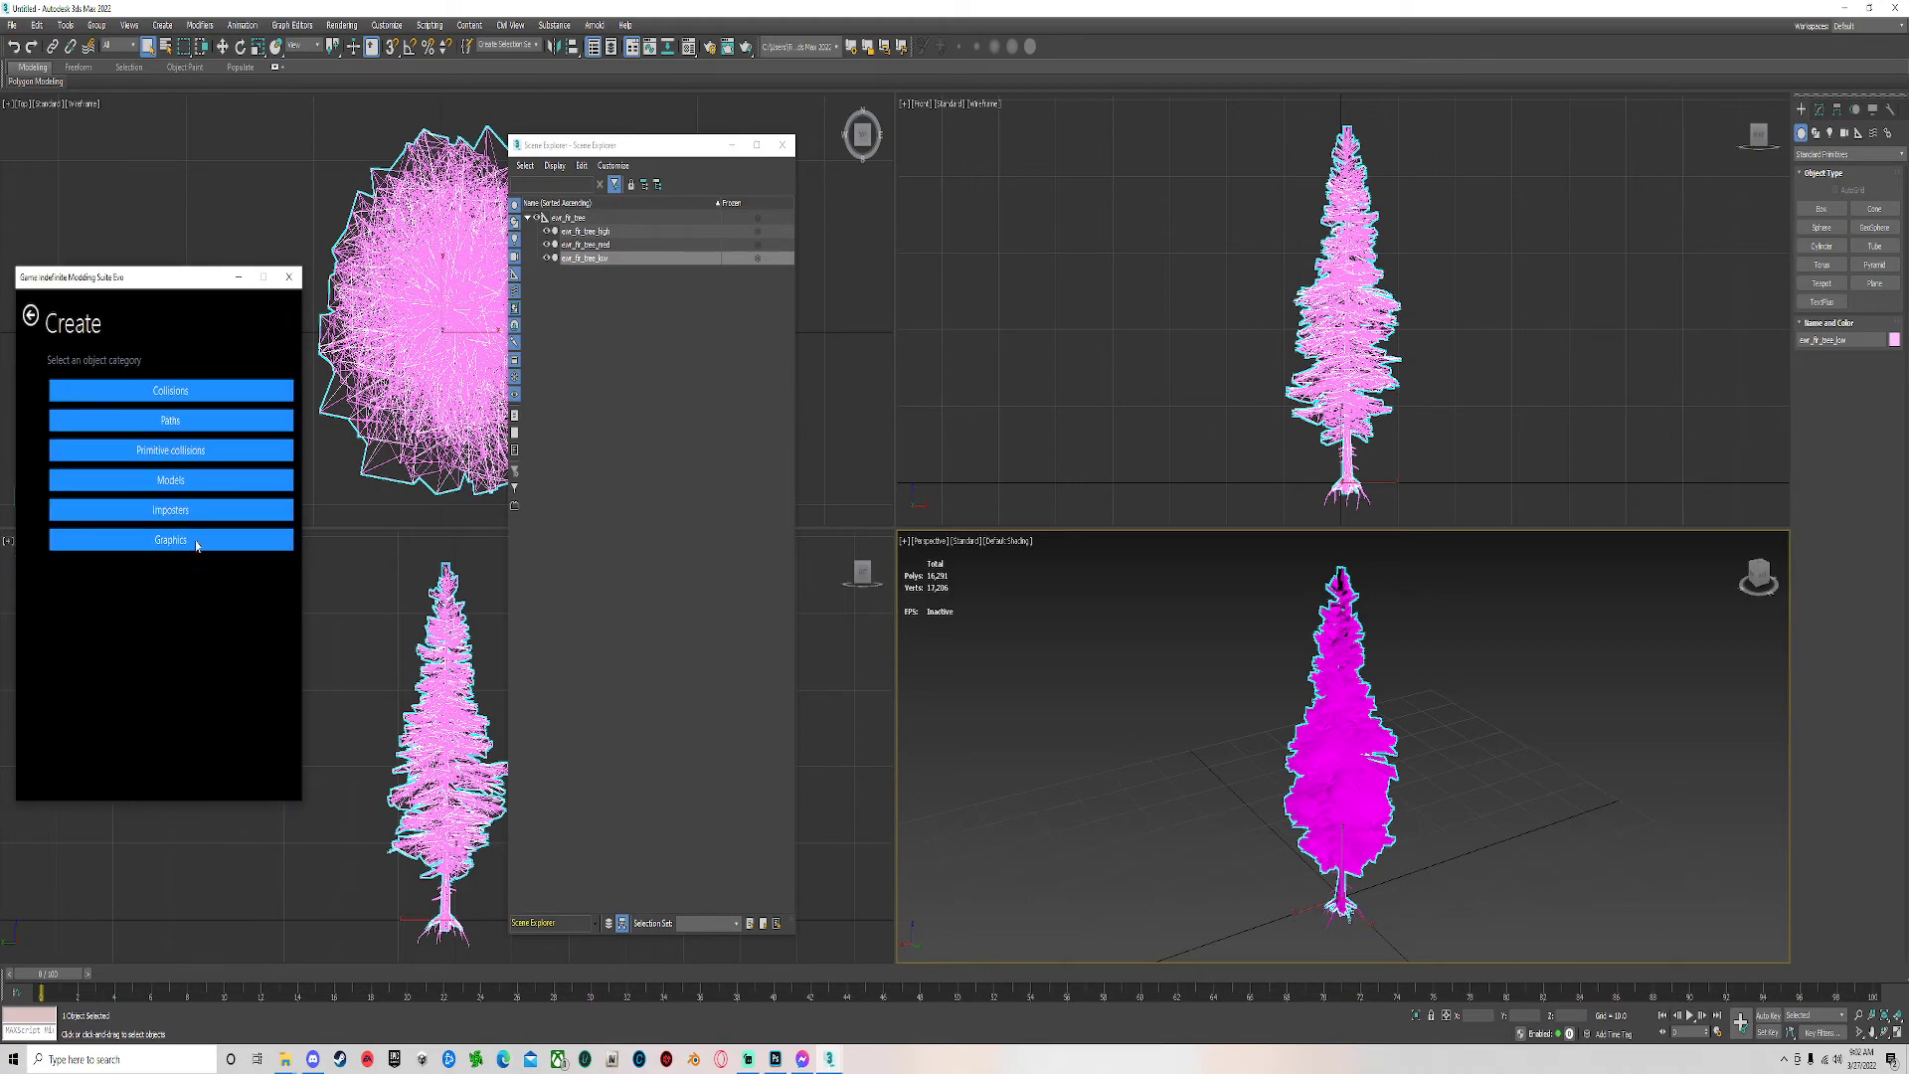
pyautogui.click(171, 480)
pyautogui.click(180, 424)
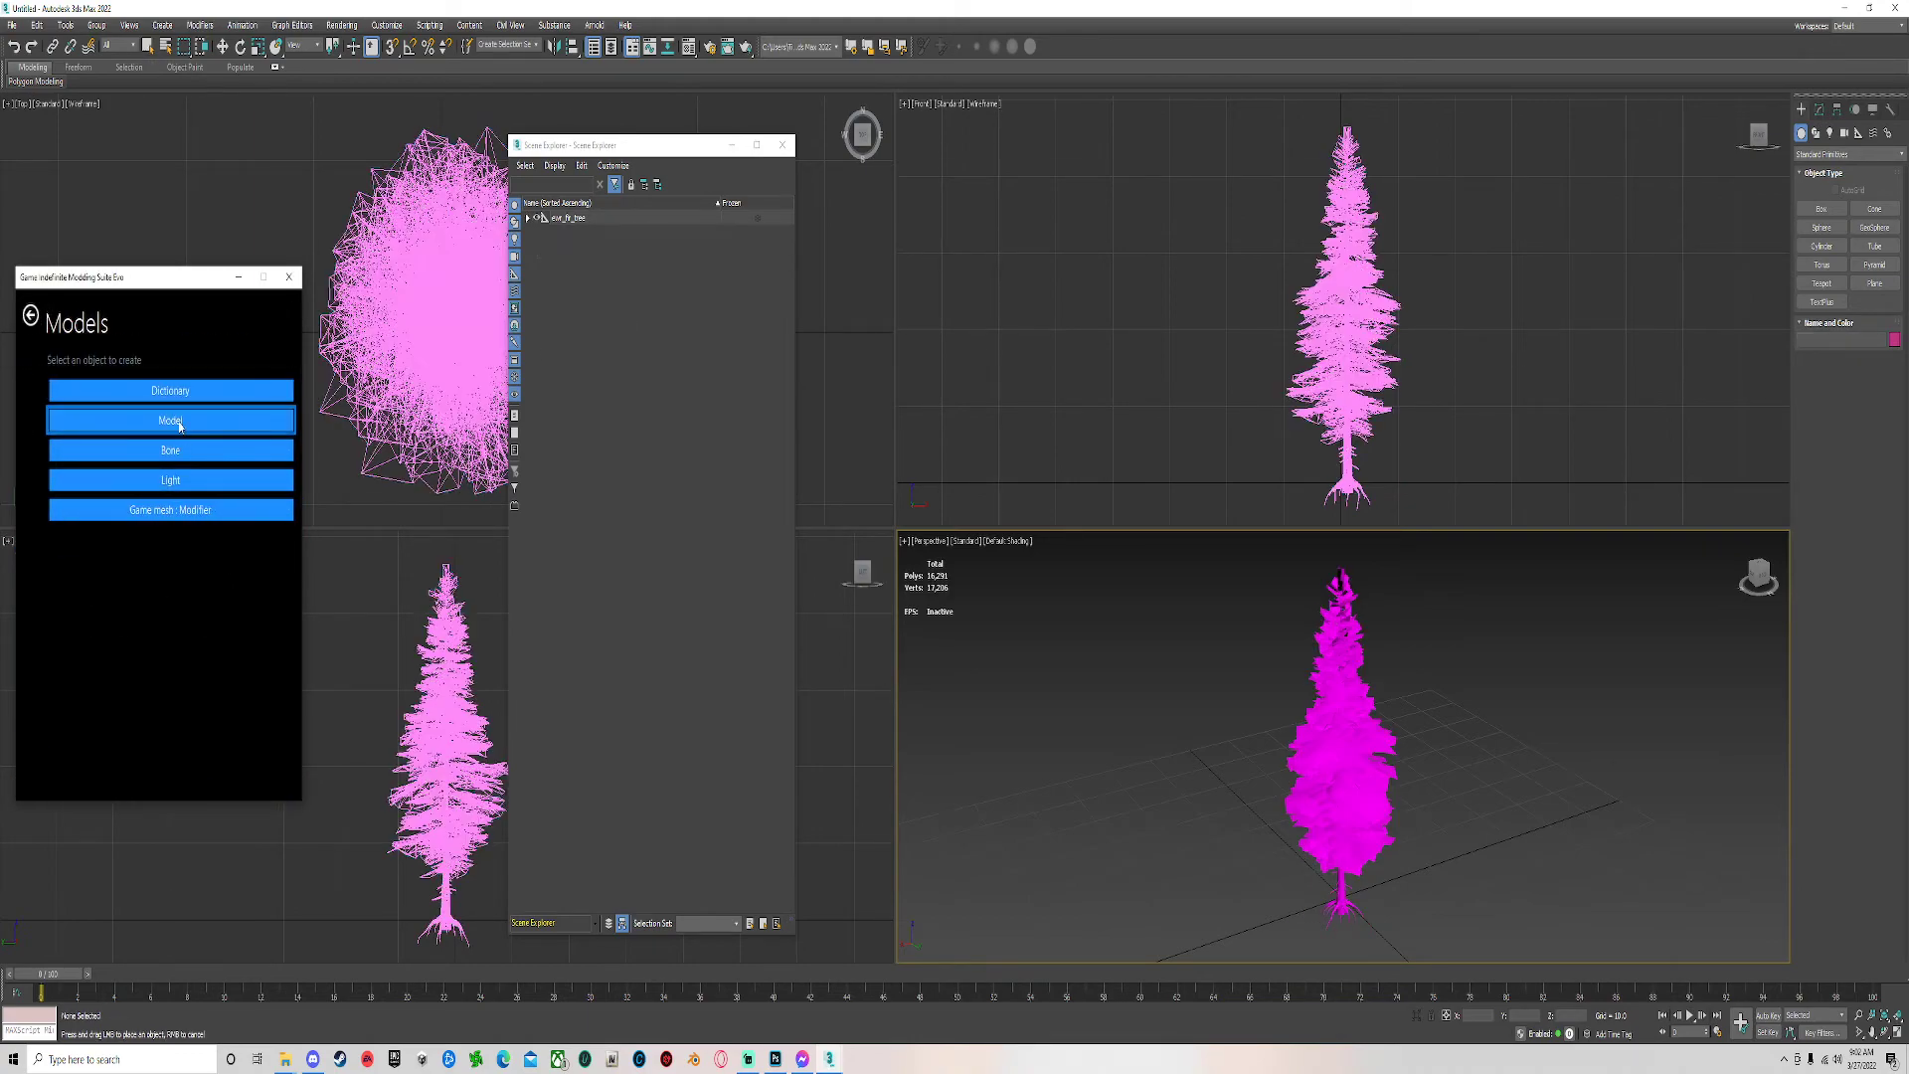
pyautogui.click(1340, 900)
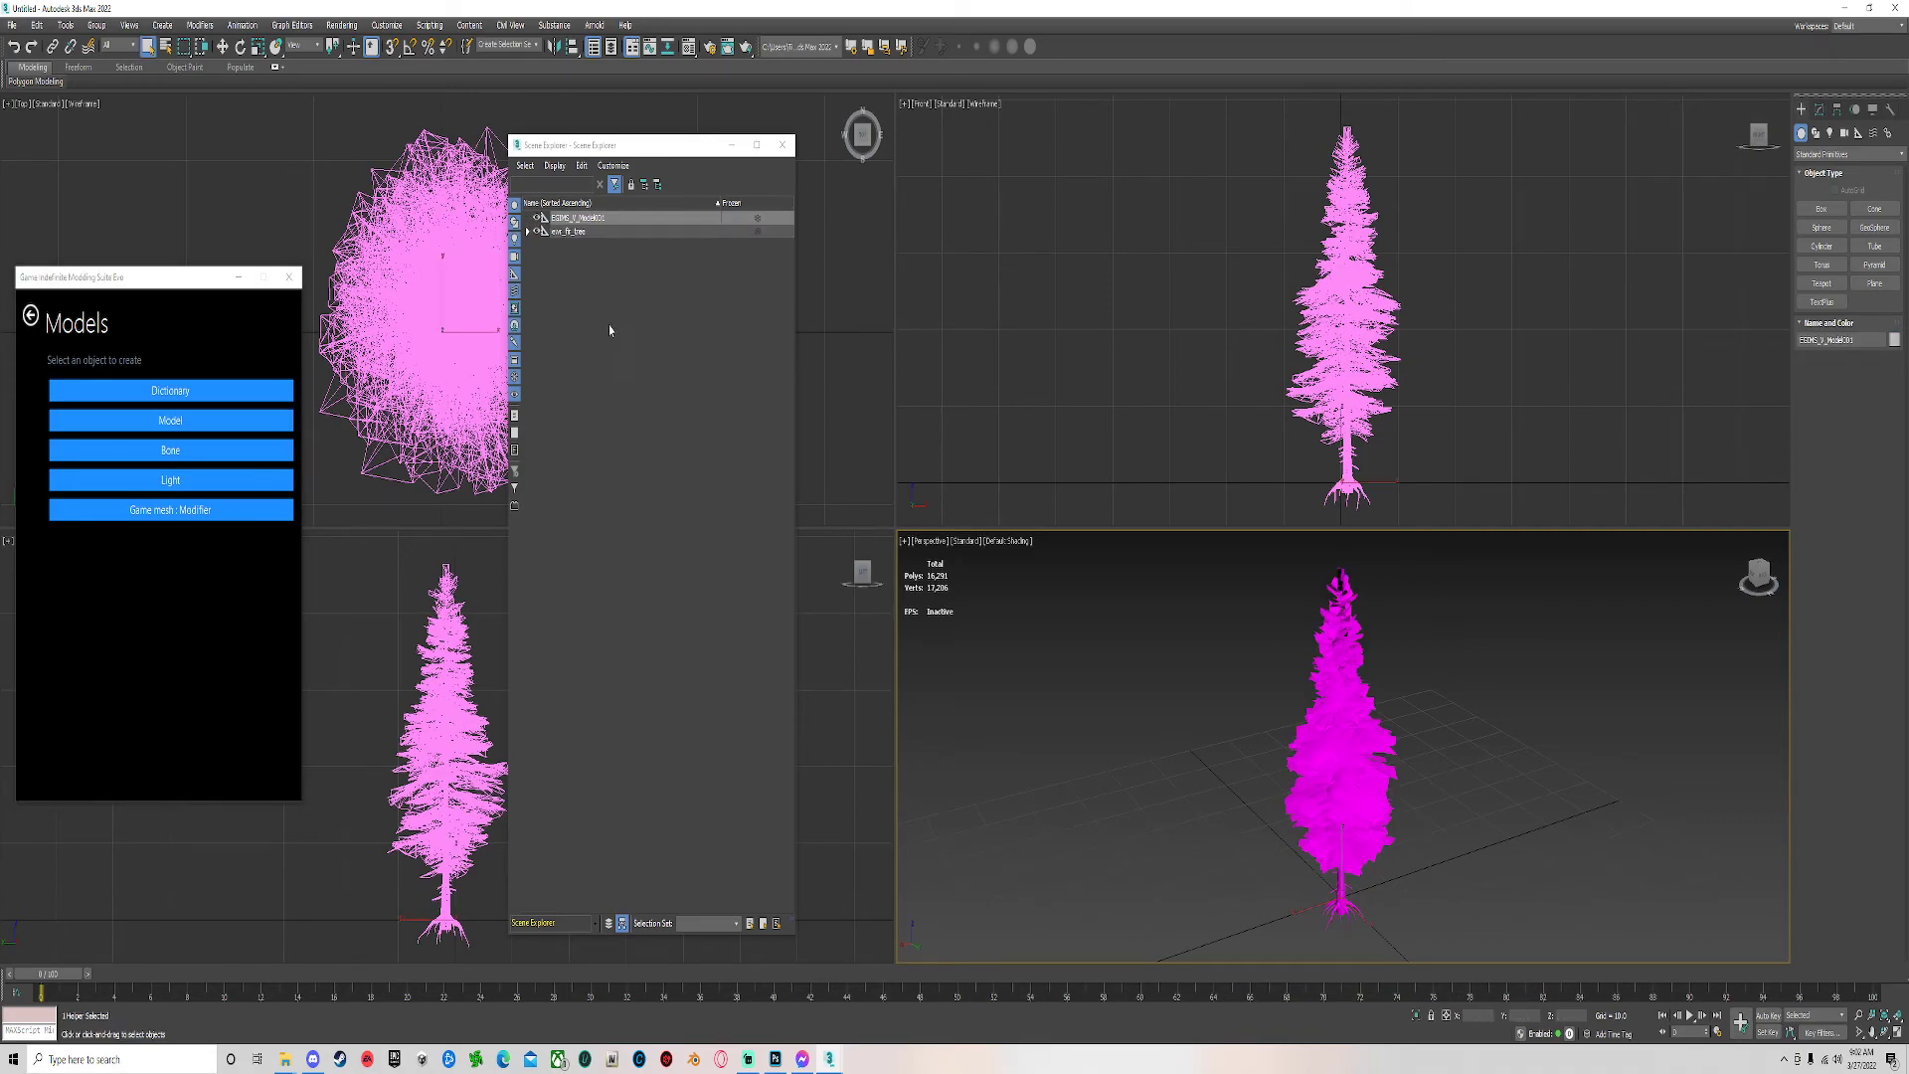
pyautogui.doubleClick(576, 217)
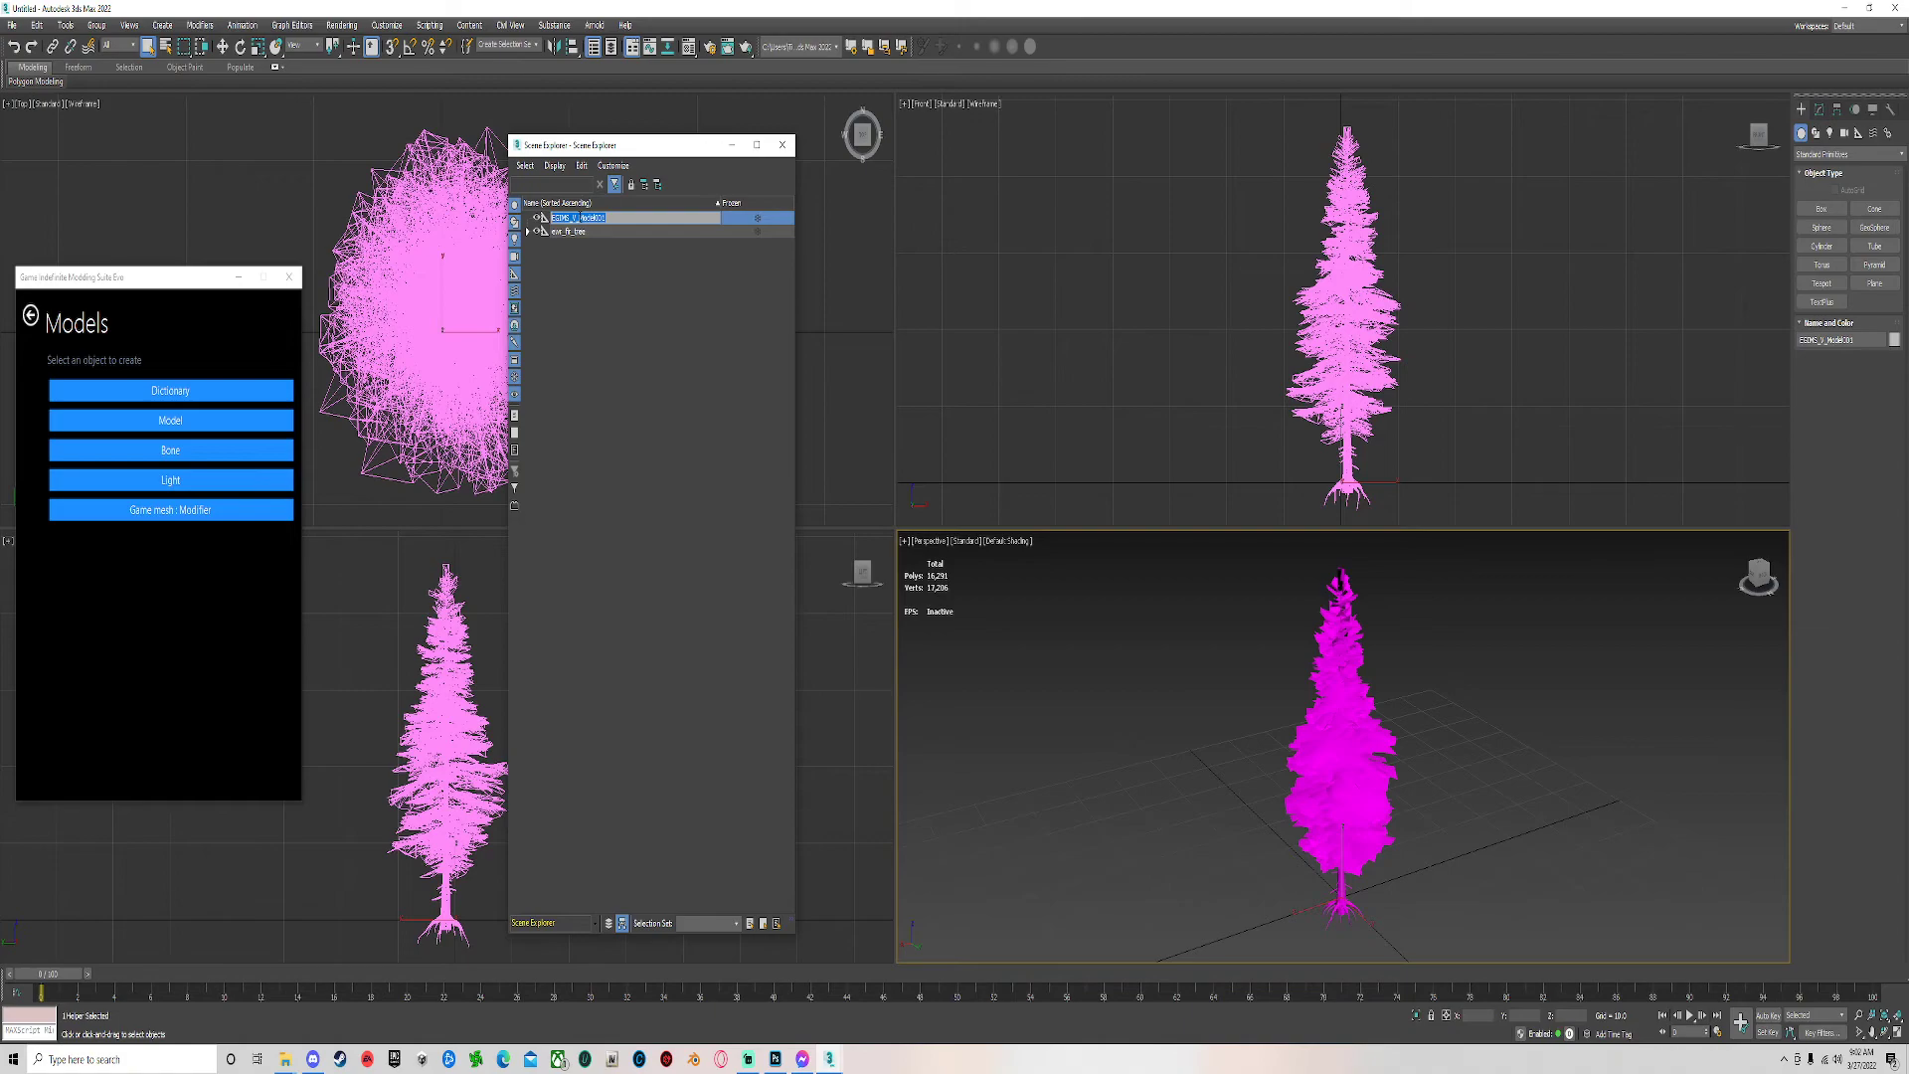
pyautogui.write('ew_fir_tree_1')
pyautogui.hotkey('ctrl', 'a')
pyautogui.click(587, 233)
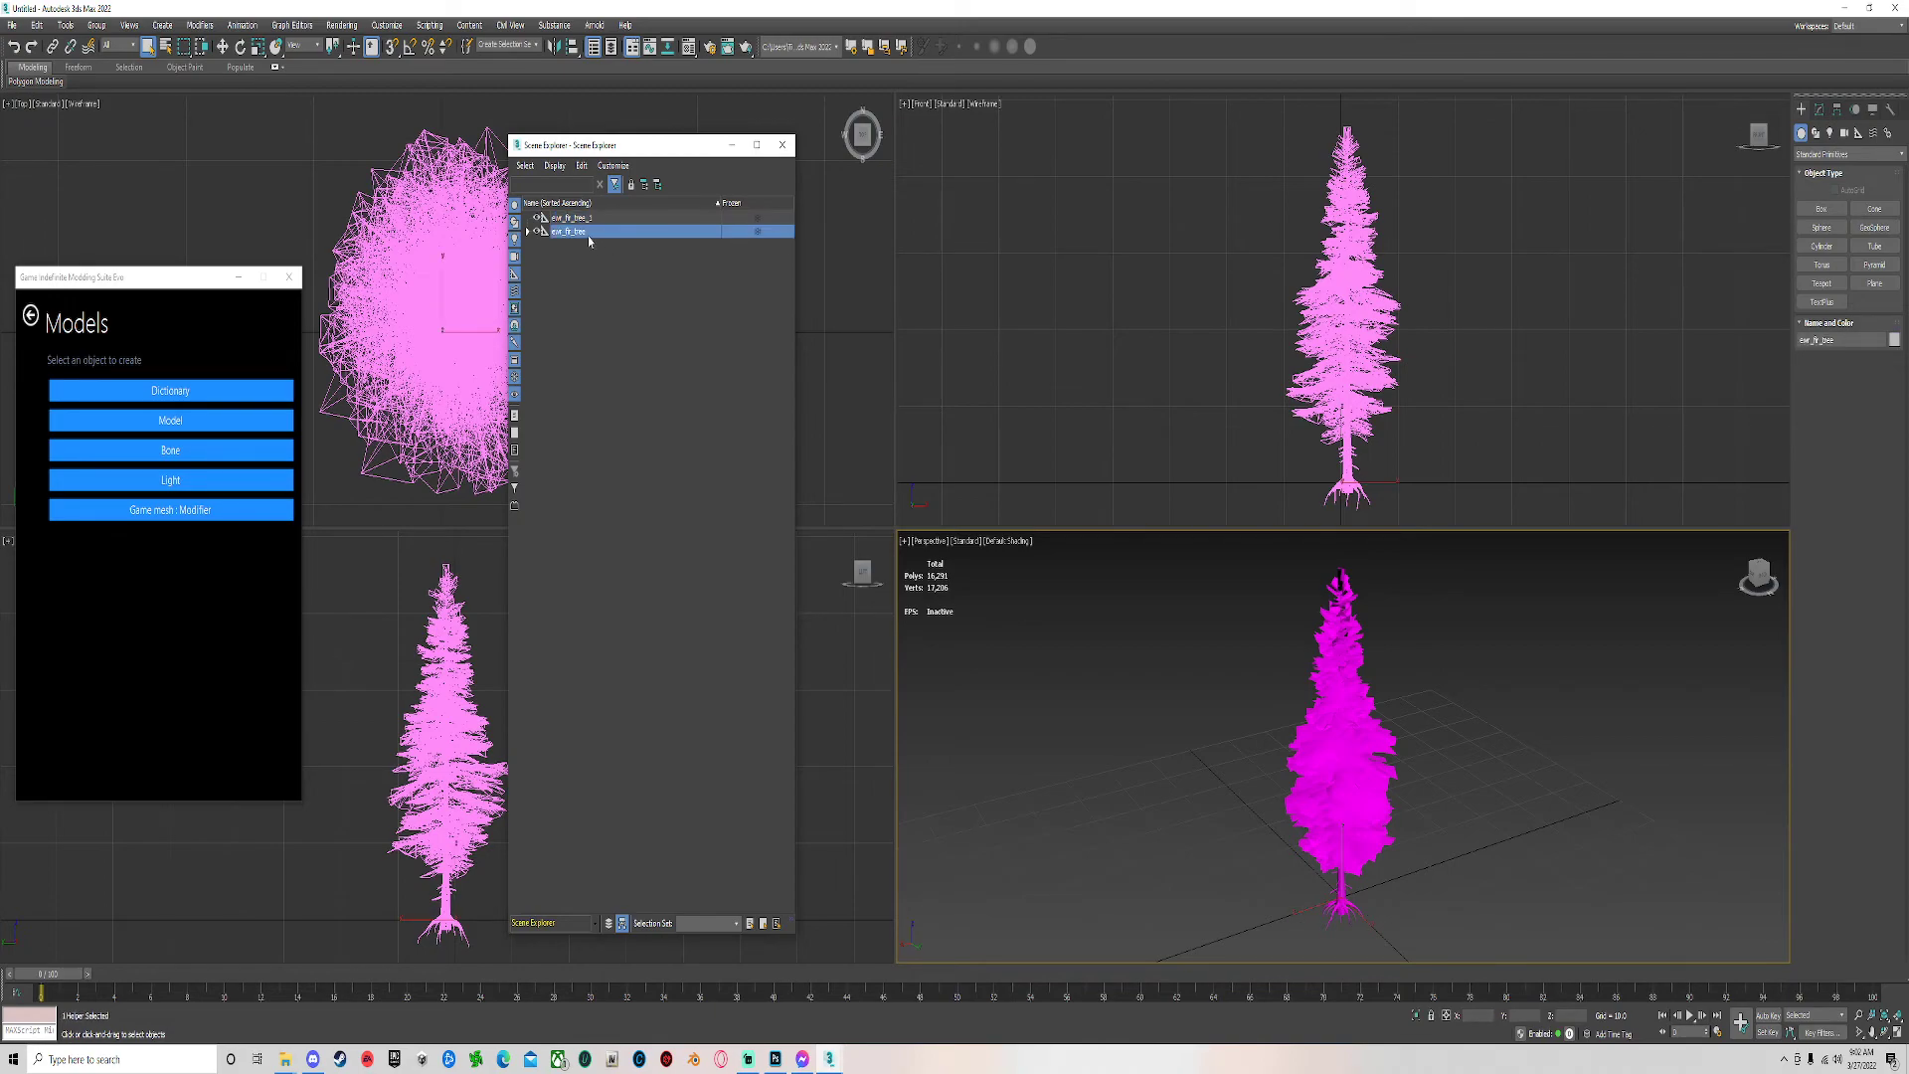
pyautogui.rightClick(587, 232)
pyautogui.click(610, 285)
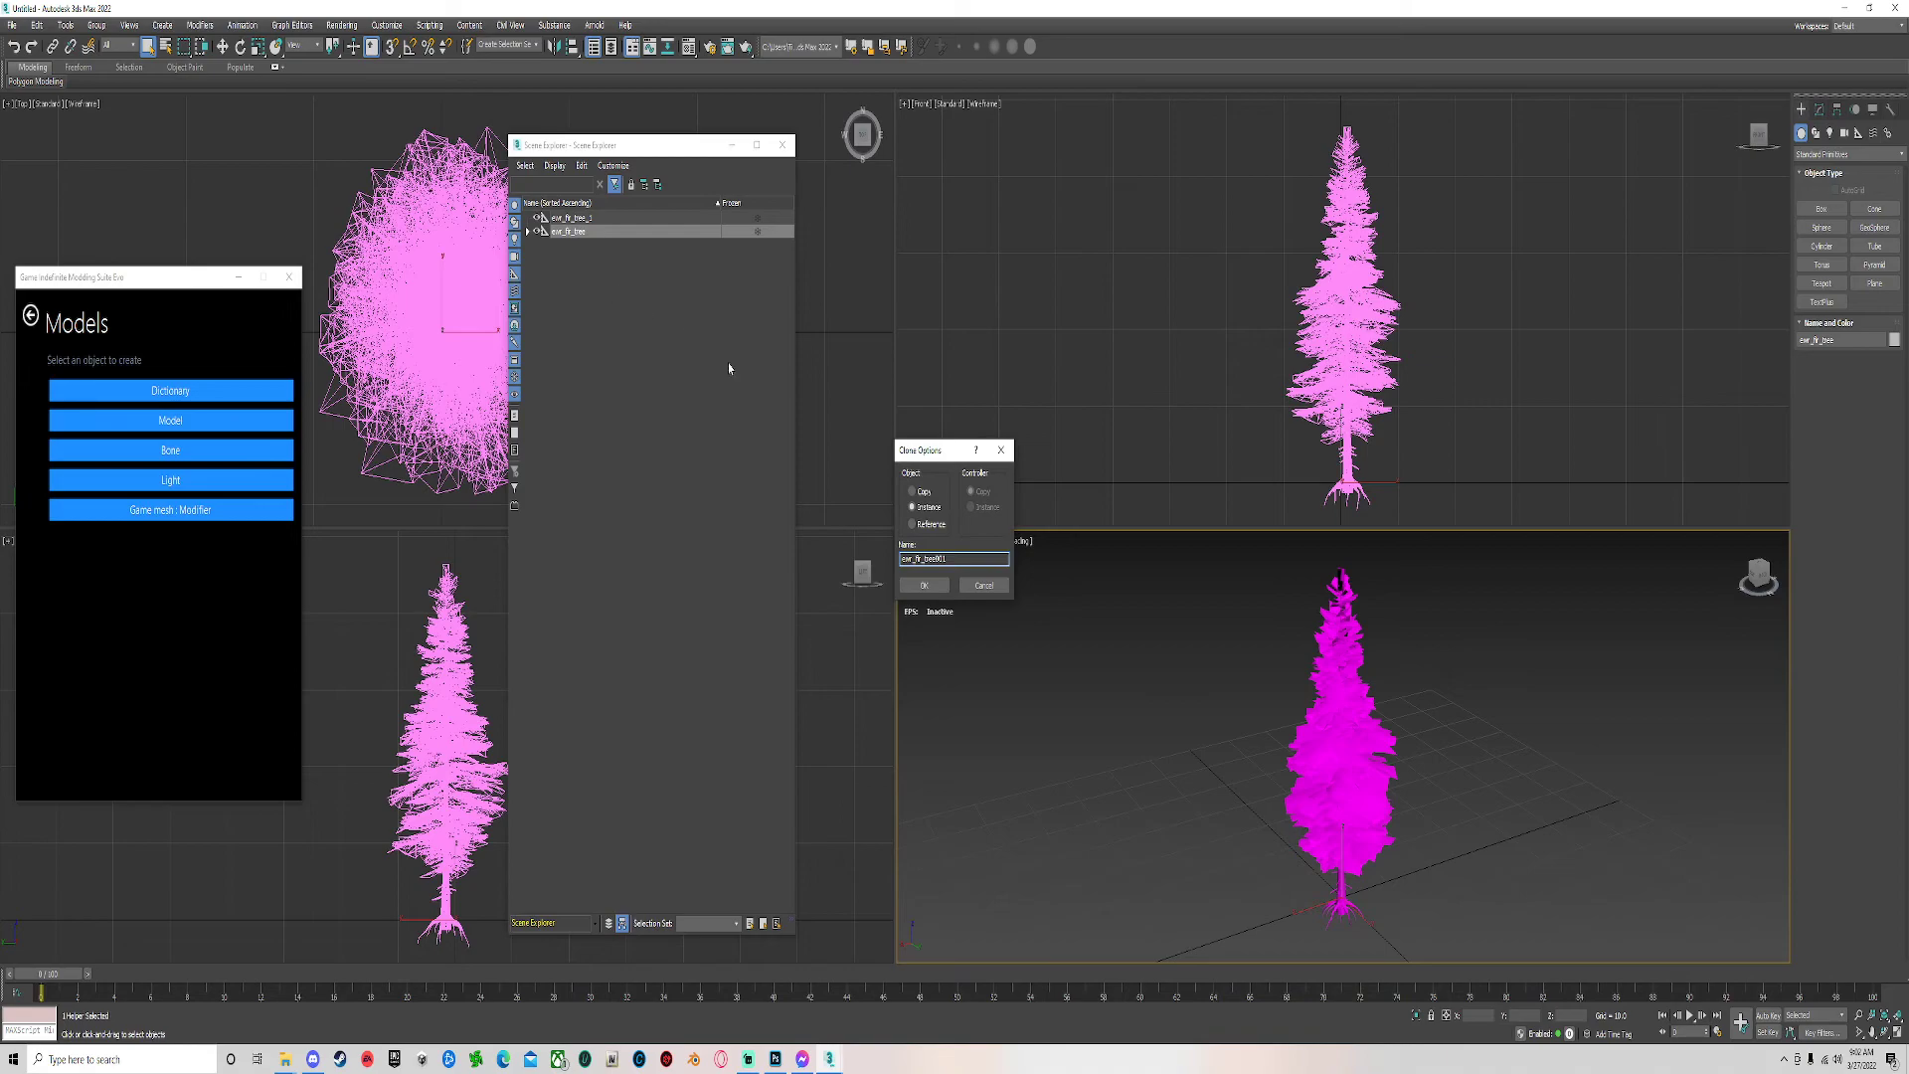
pyautogui.click(983, 586)
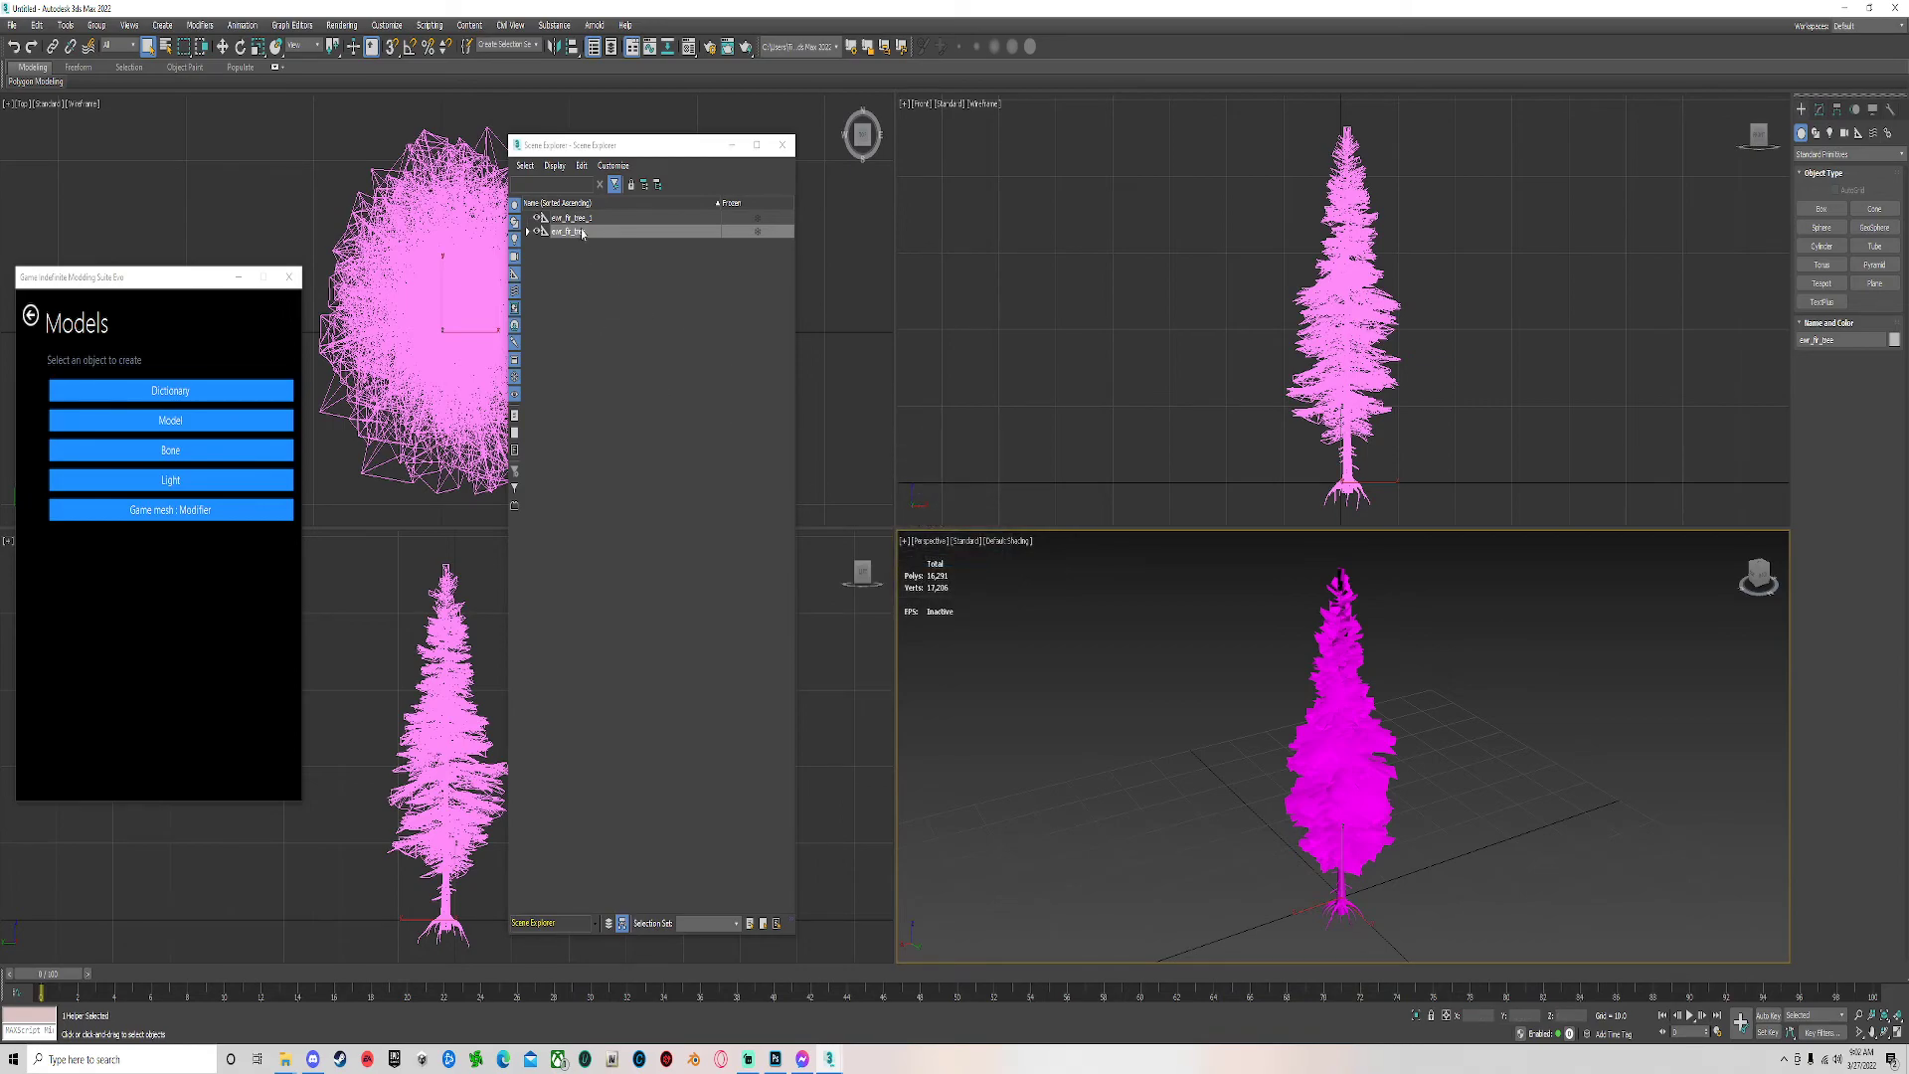
# Expand the ewr_fir_tree hierarchy and rename its high mesh to ewr_fir_tree_1_high.
pyautogui.click(529, 233)
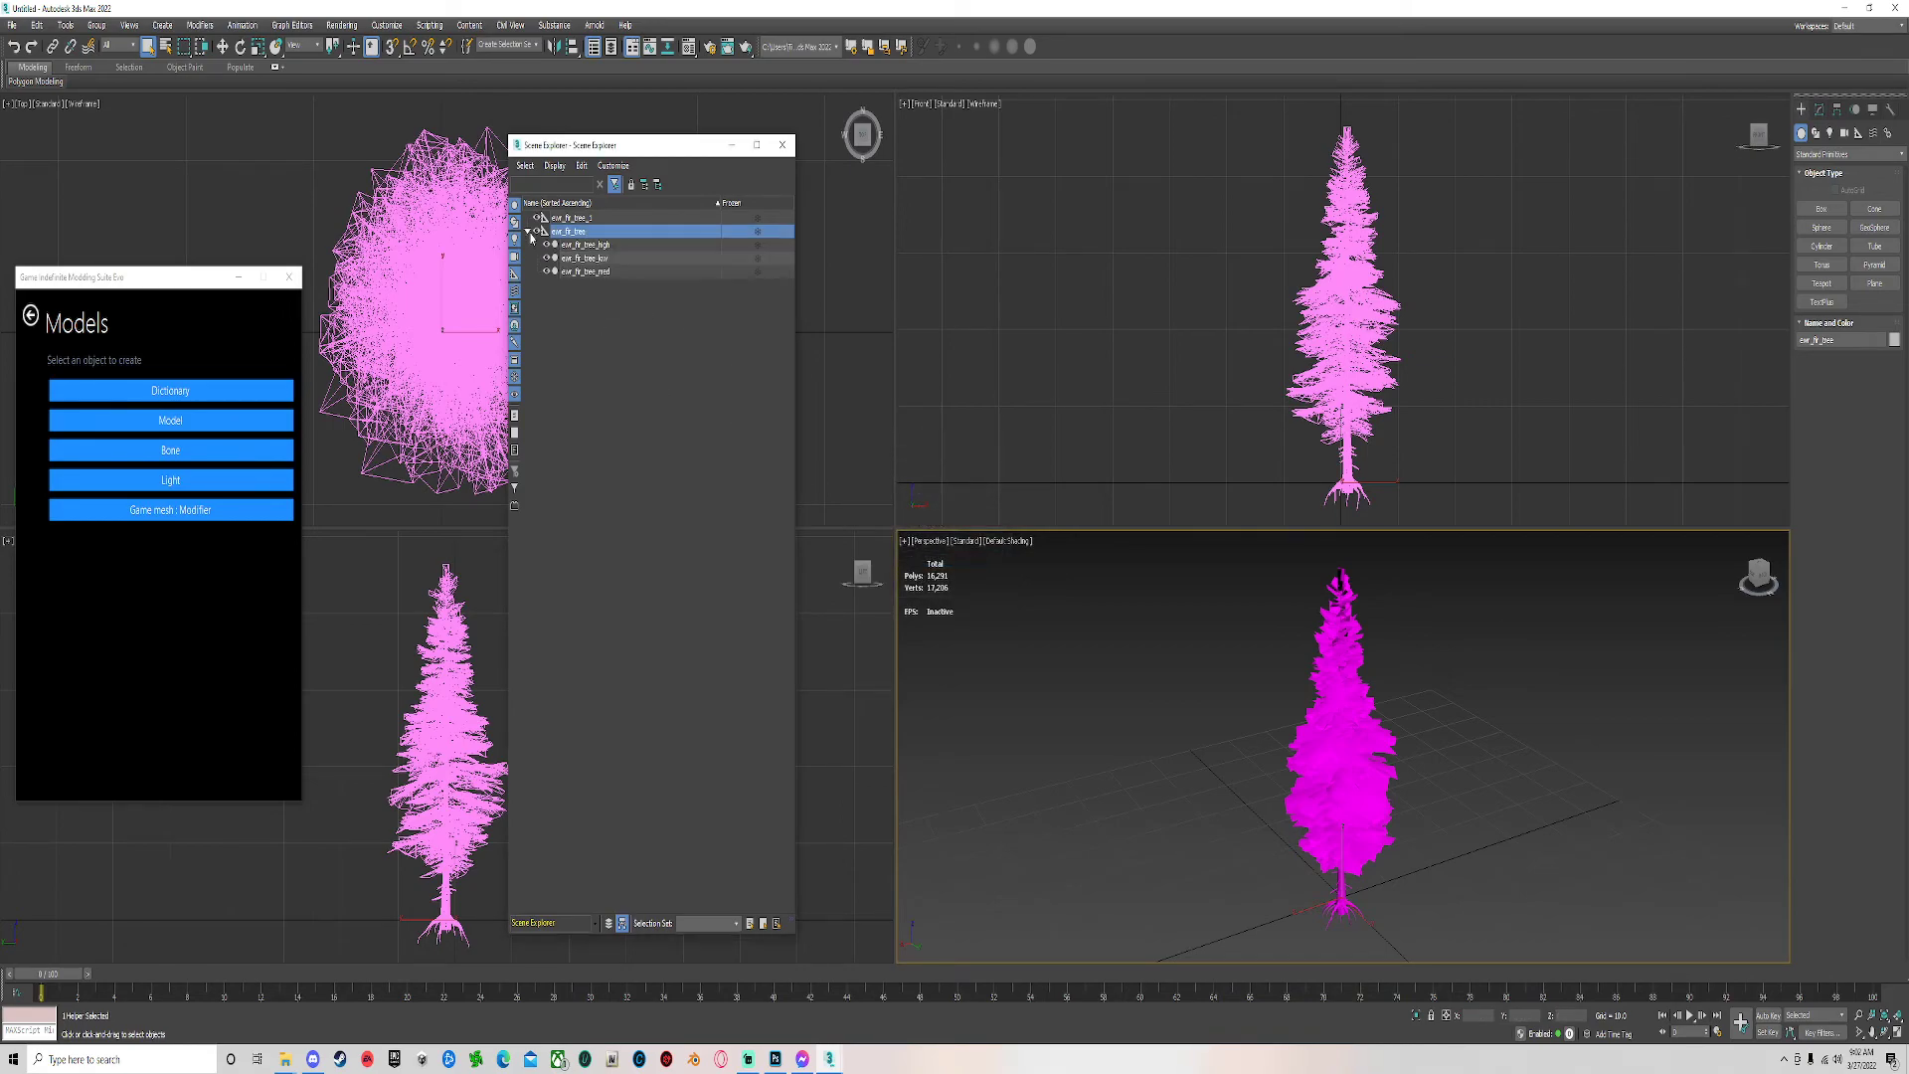
pyautogui.click(597, 245)
pyautogui.rightClick(602, 248)
pyautogui.click(627, 307)
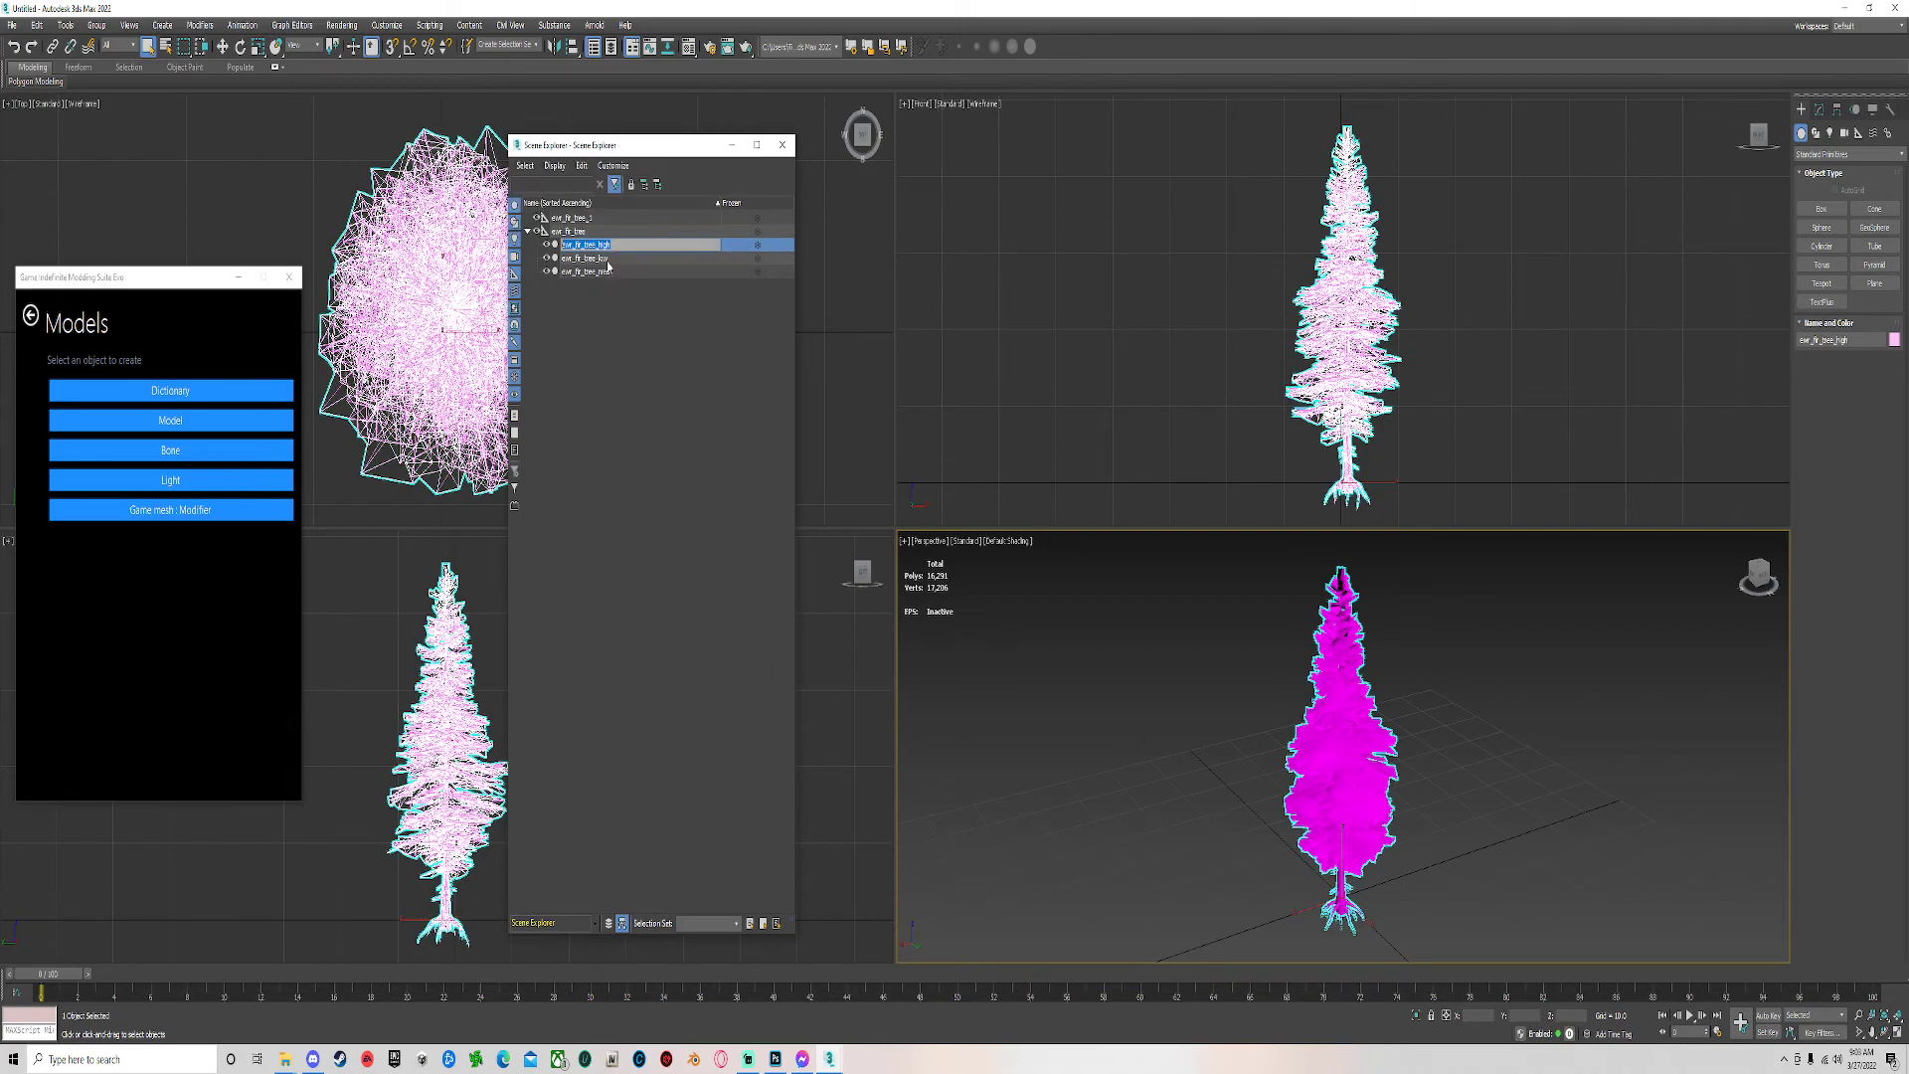
pyautogui.click(623, 243)
pyautogui.write('1_')
pyautogui.click(609, 307)
# Rename the low mesh to ewr_fir_tree_1_low.
pyautogui.click(587, 258)
pyautogui.rightClick(597, 257)
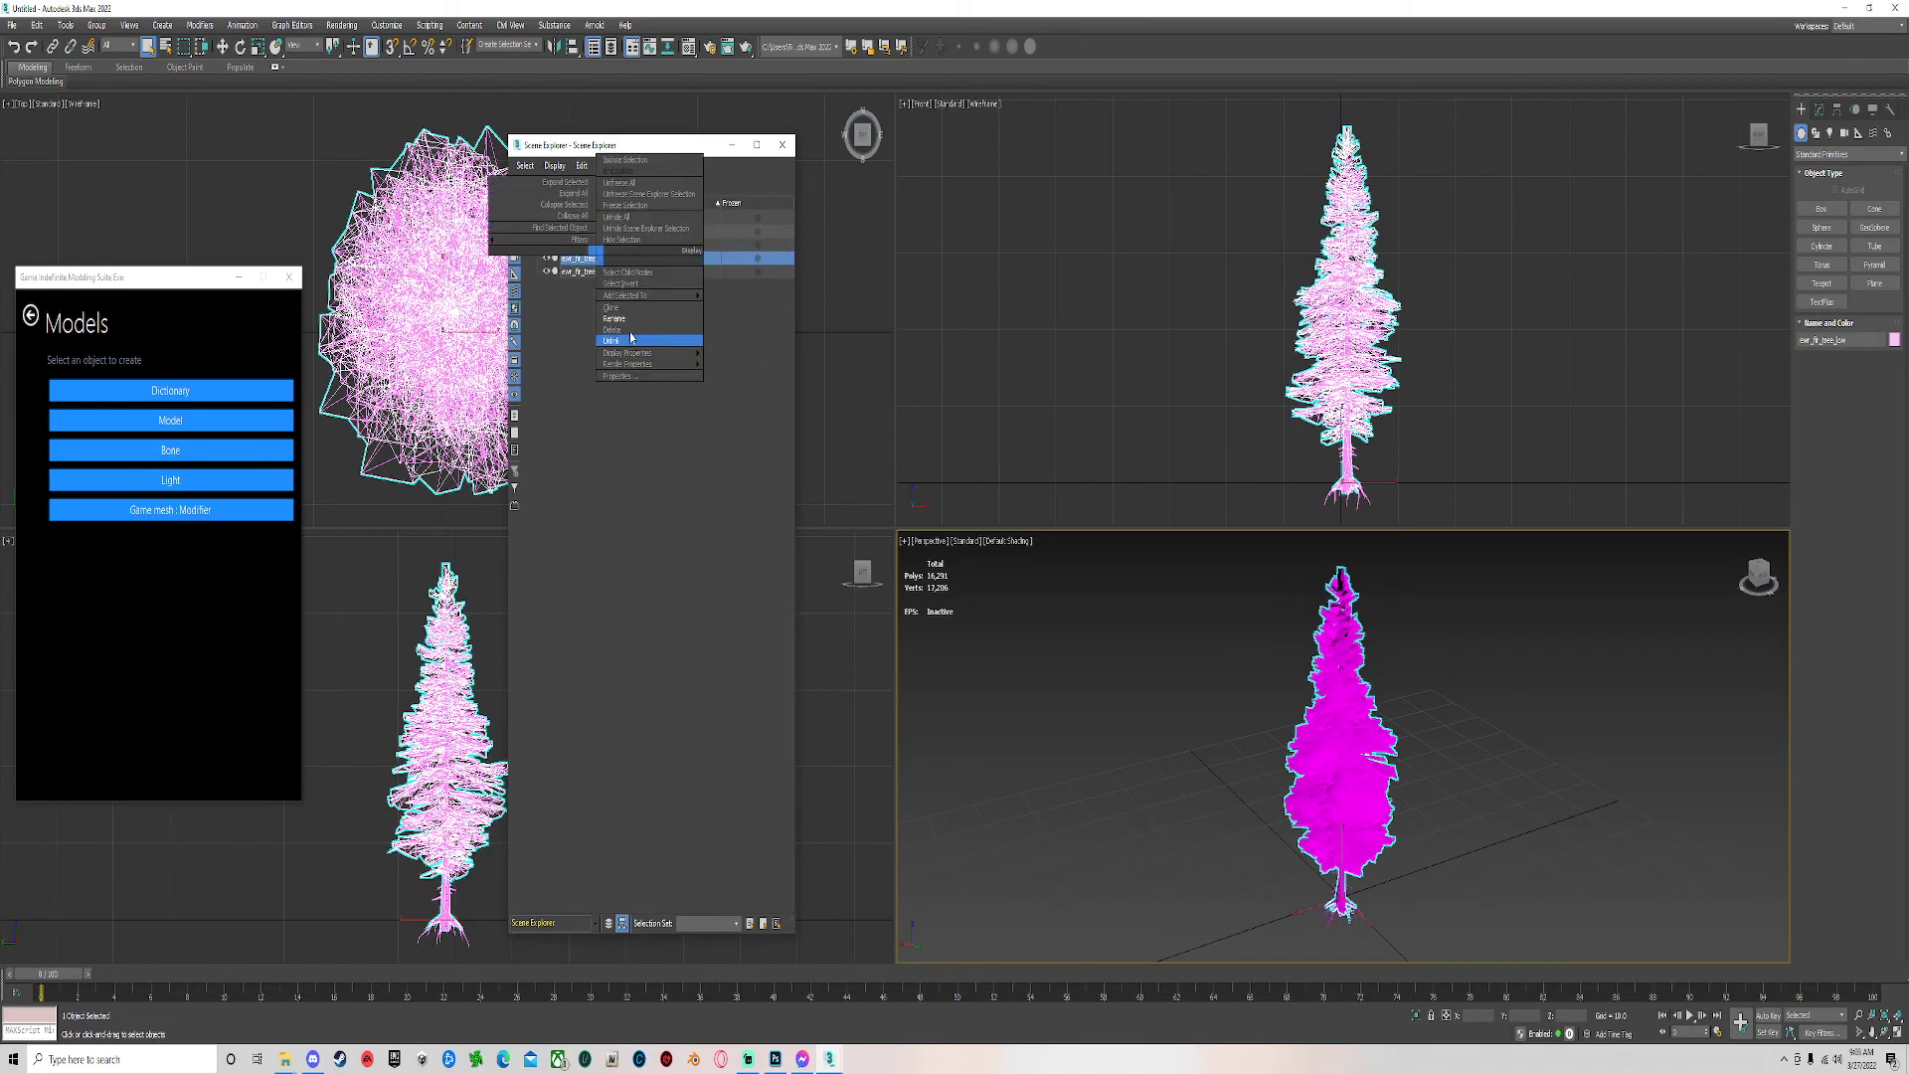
pyautogui.click(627, 319)
pyautogui.click(627, 252)
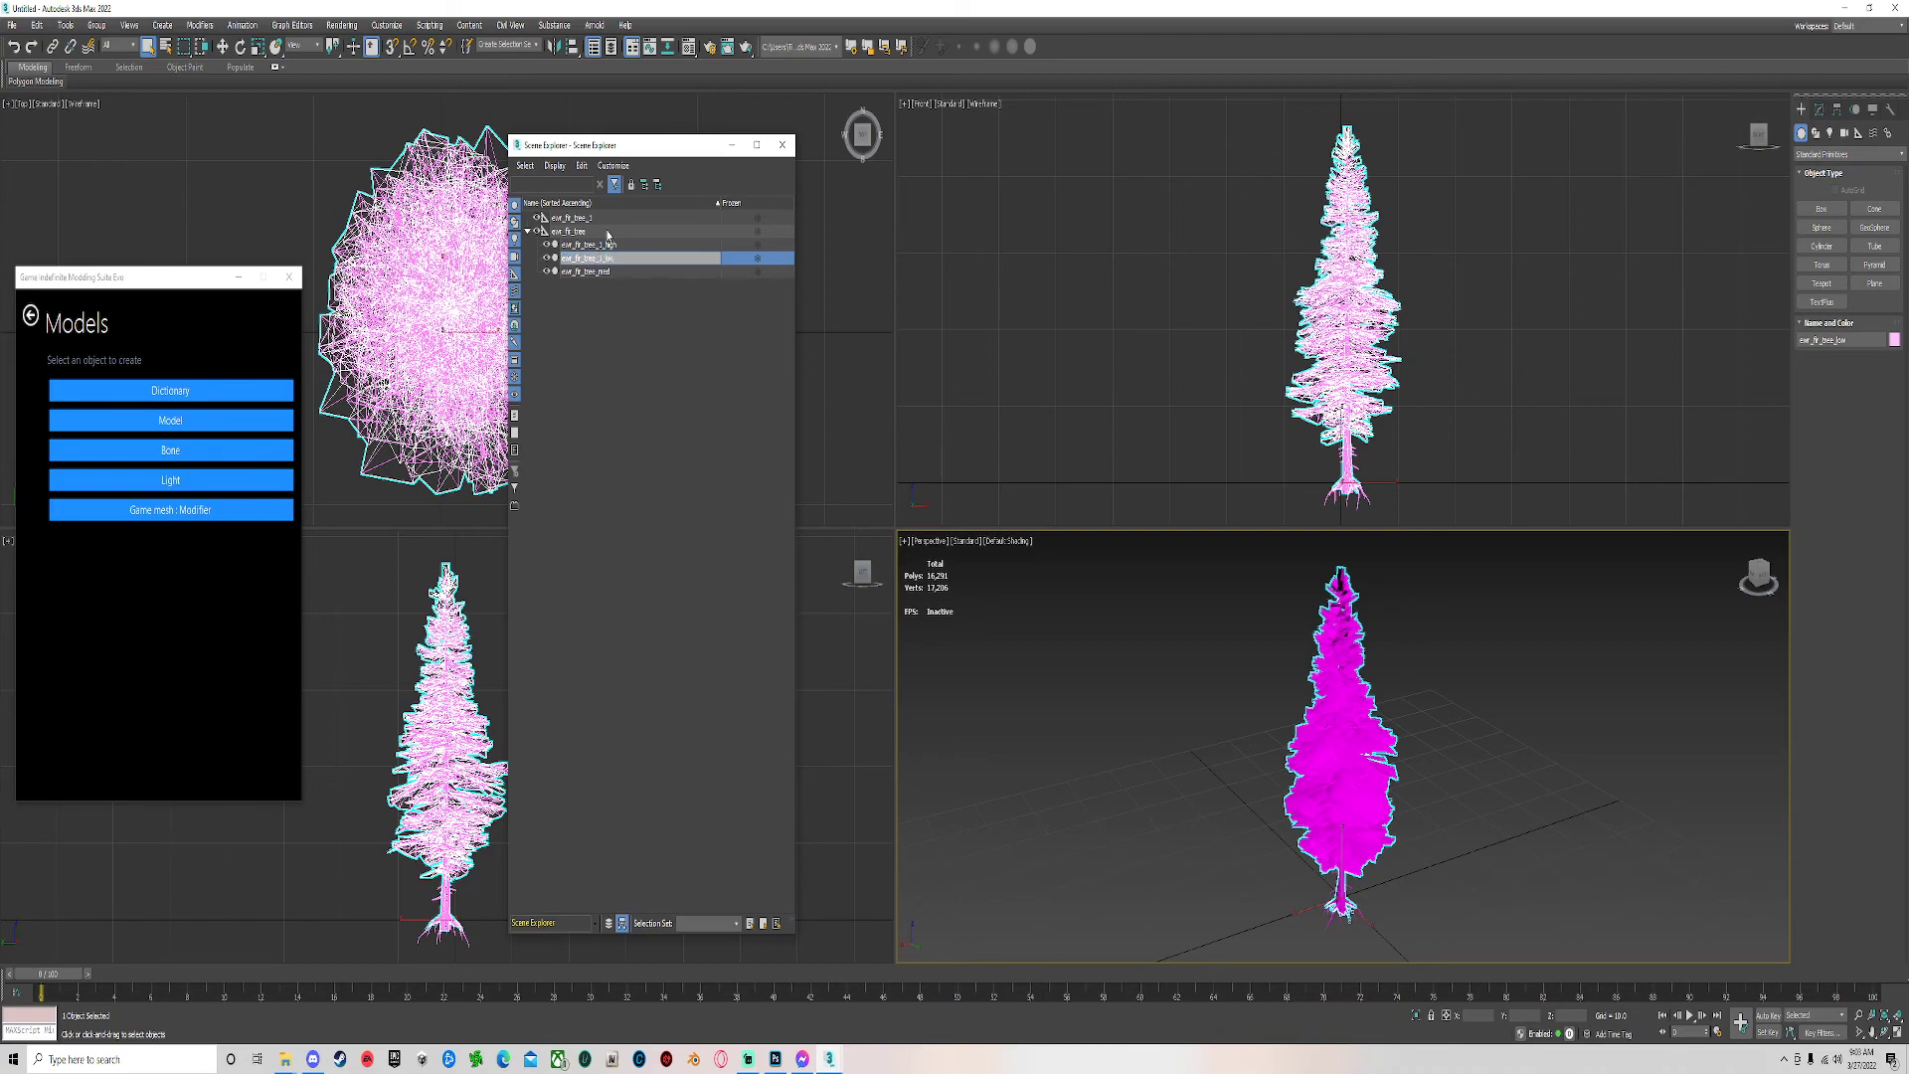
# Rename the med mesh to ewr_fir_tree_1_med.
pyautogui.click(596, 271)
pyautogui.rightClick(596, 271)
pyautogui.click(622, 319)
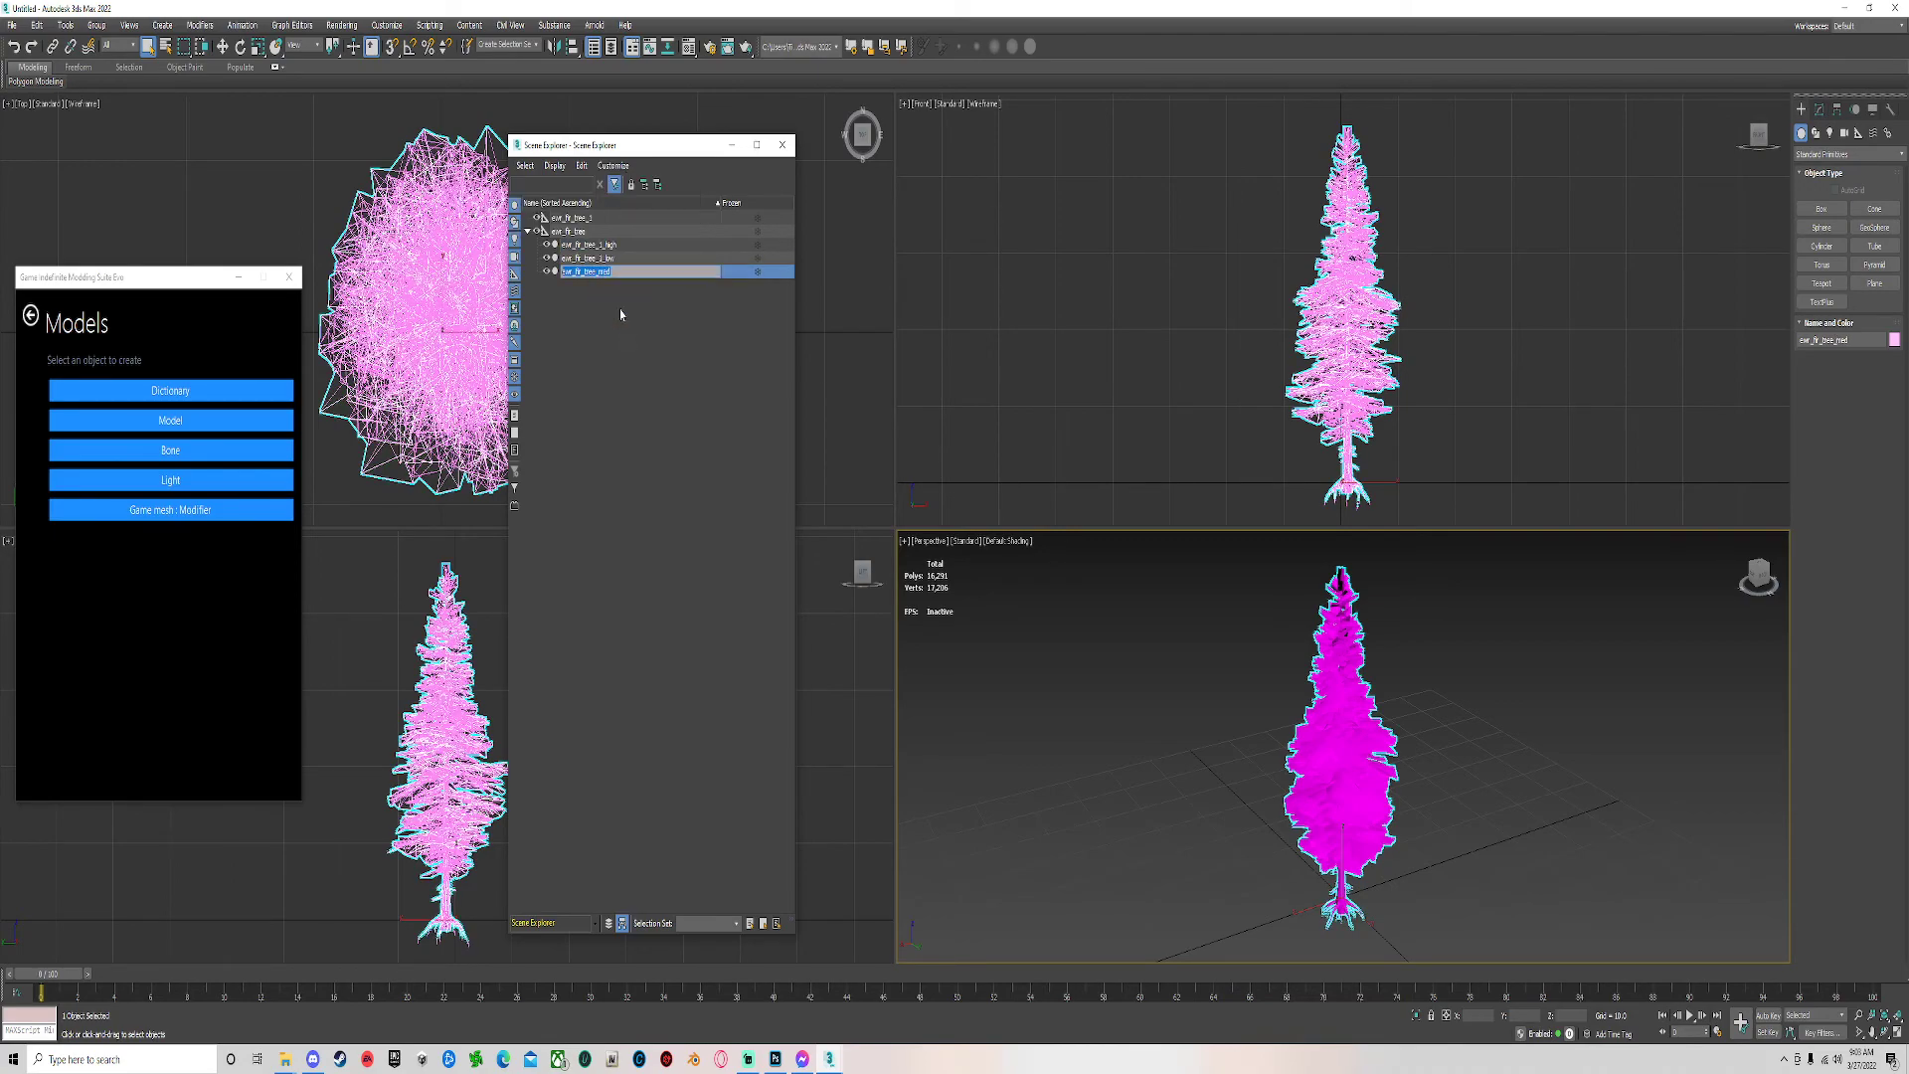
pyautogui.moveTo(563, 271); pyautogui.dragTo(598, 271)
pyautogui.press('Return')
# Try to move the LOD meshes under the ewr_fir_tree_1 model helper, and delete that helper.
pyautogui.keyDown('shift'); pyautogui.click(581, 248); pyautogui.keyUp('shift')
pyautogui.moveTo(581, 253); pyautogui.dragTo(580, 218)
pyautogui.click(572, 271)
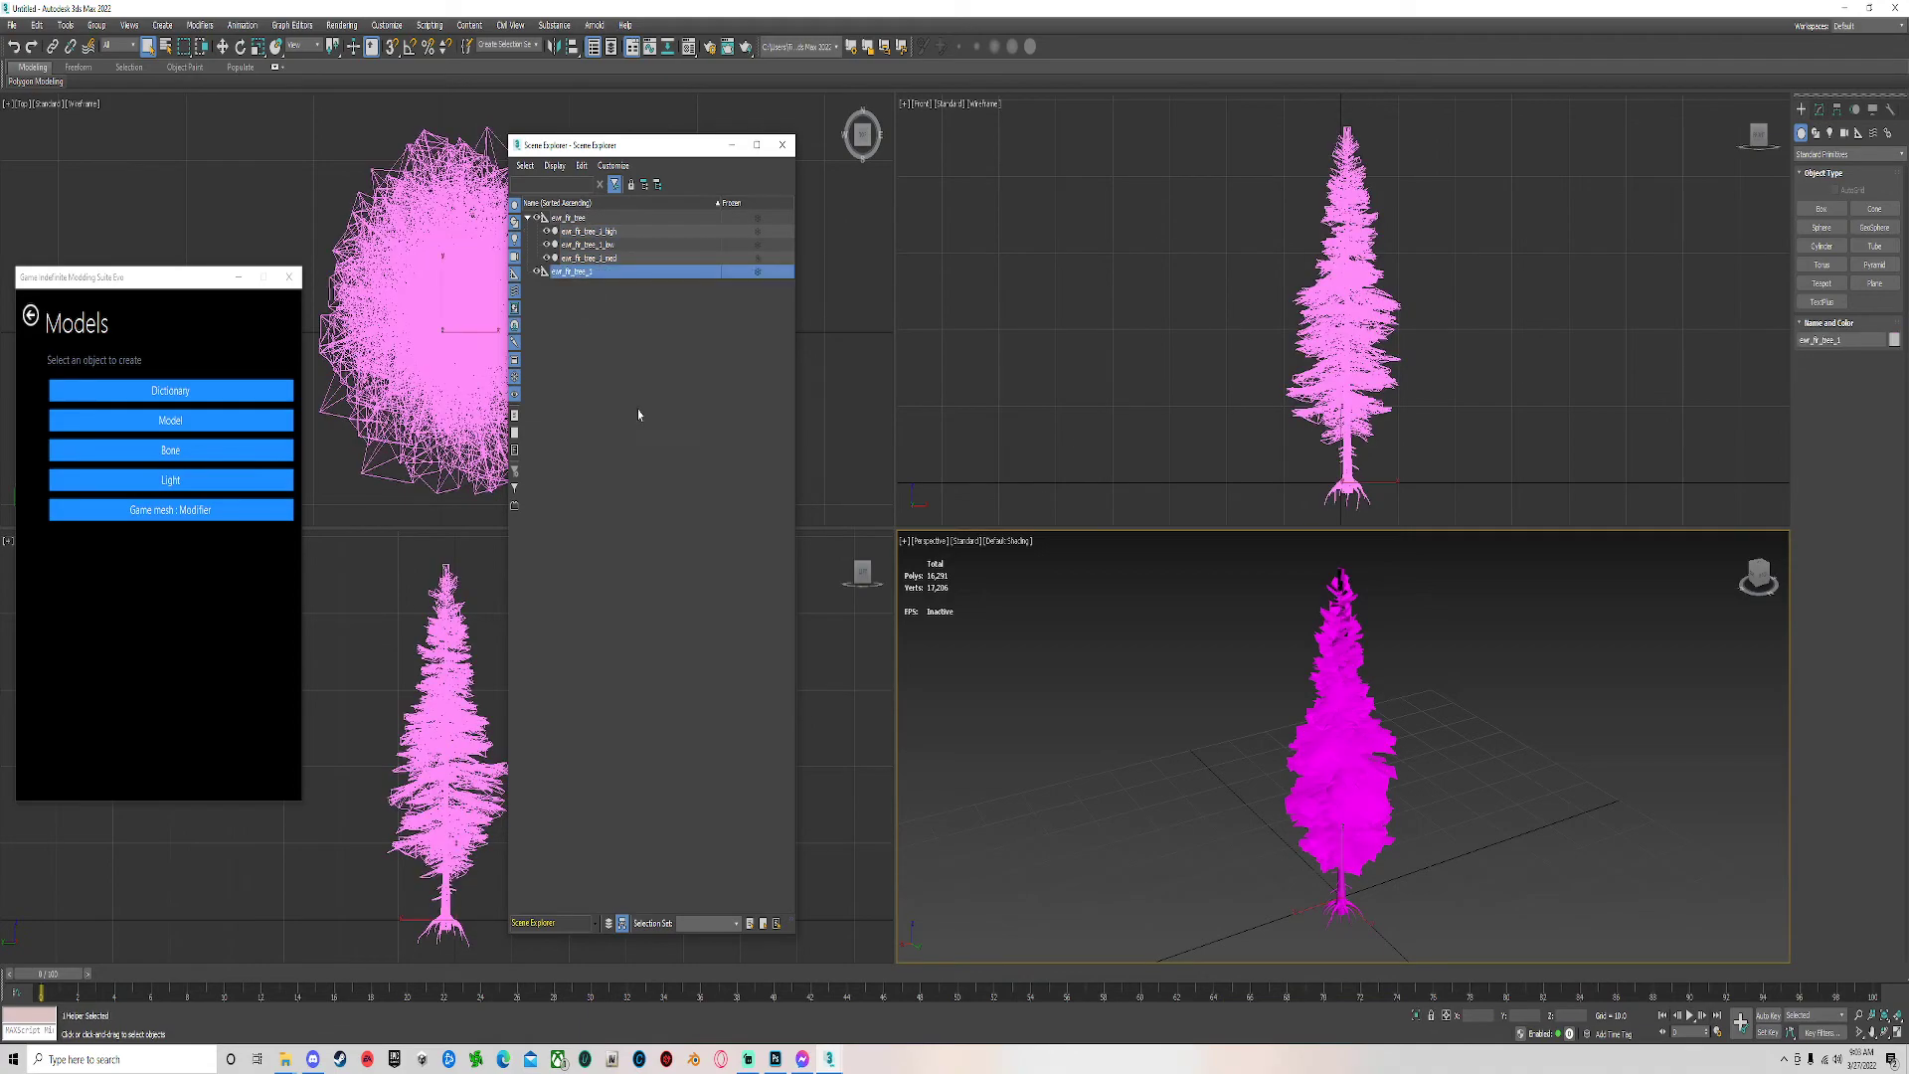
pyautogui.press('Delete')
pyautogui.click(527, 218)
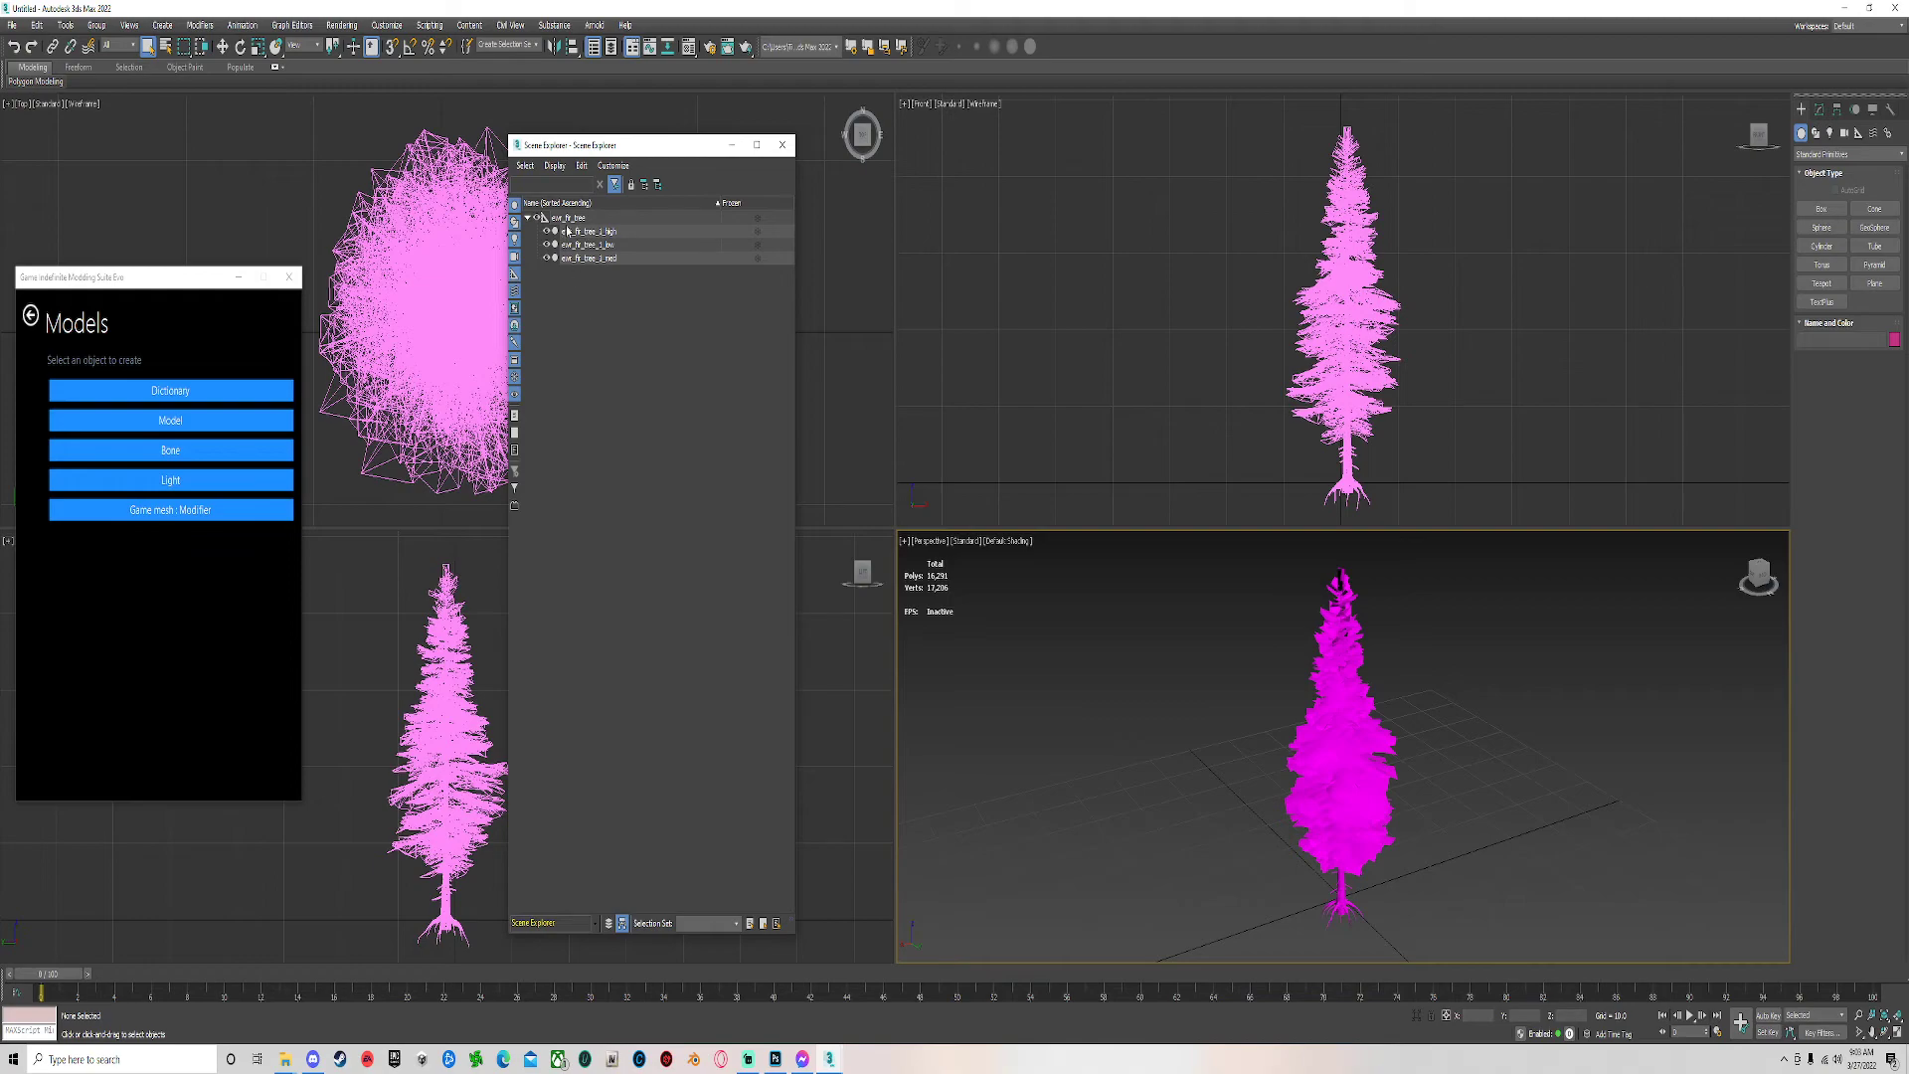
pyautogui.click(572, 218)
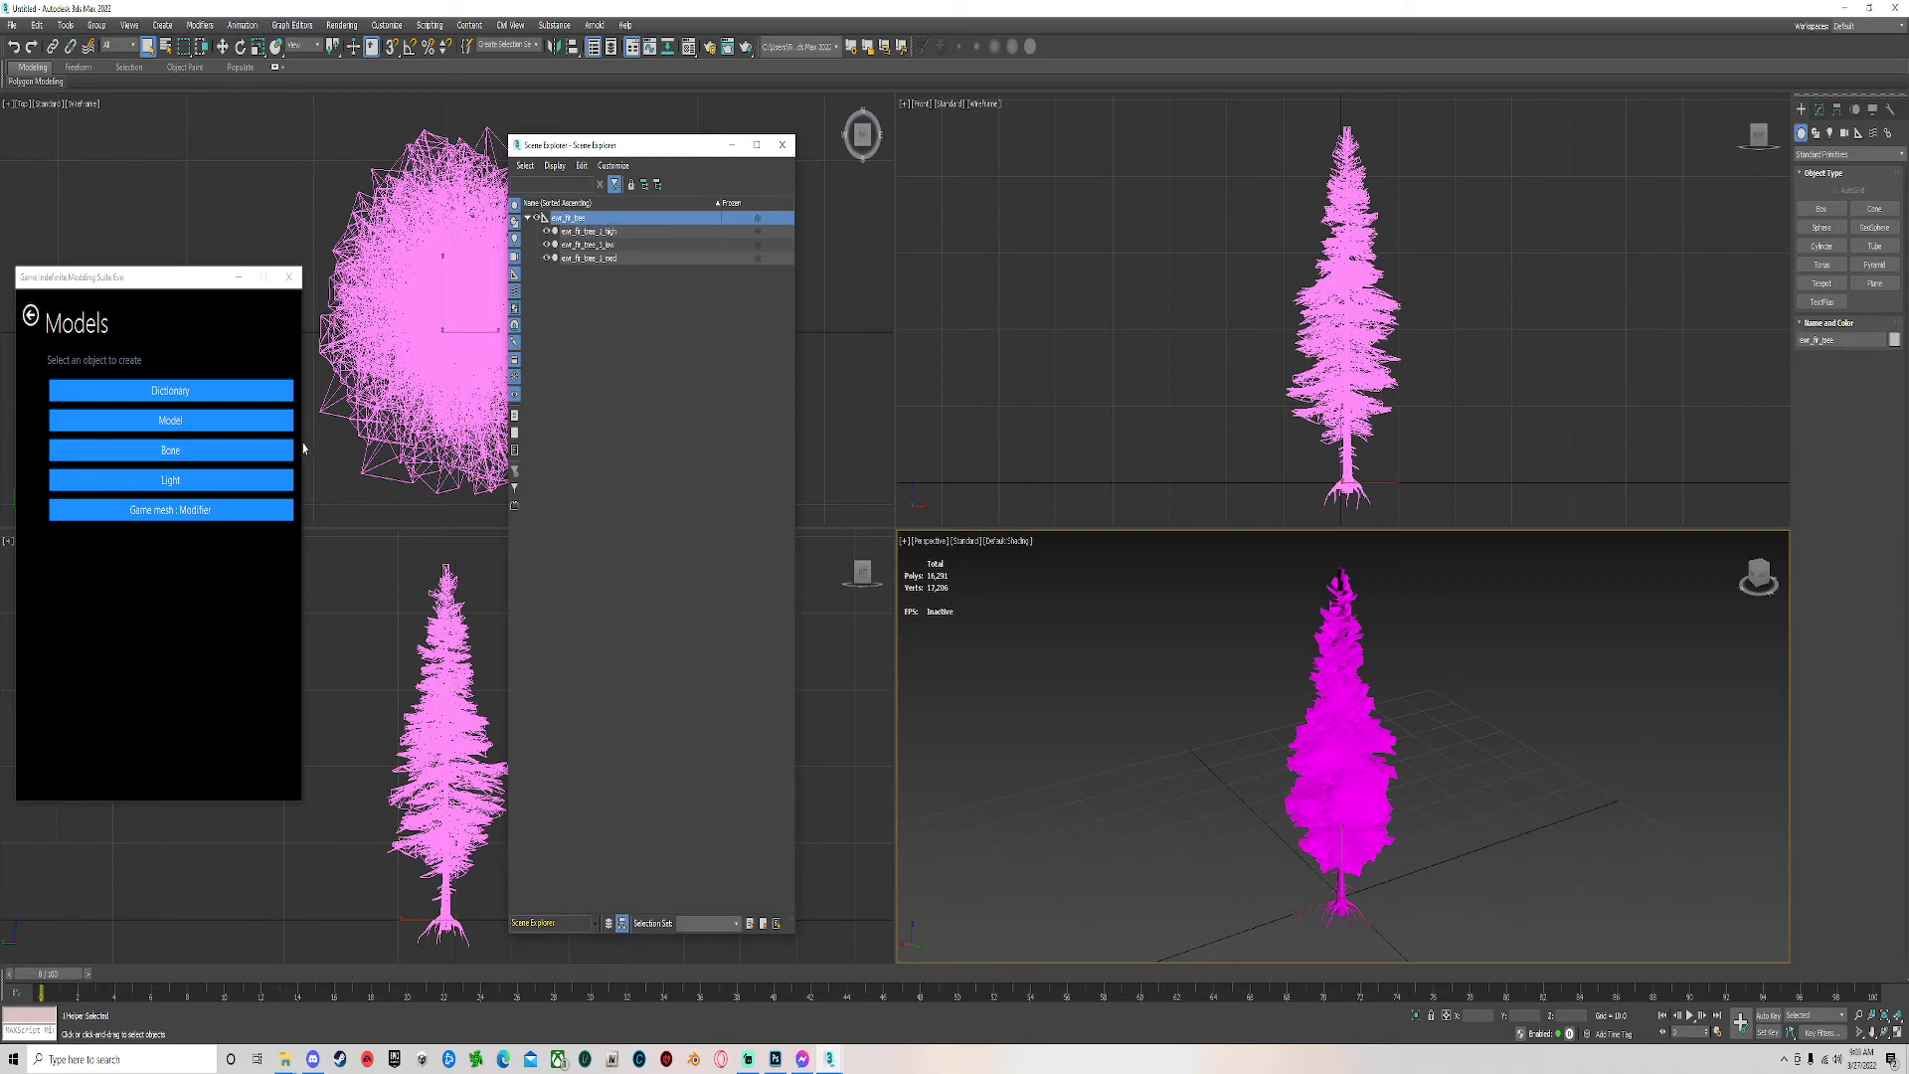
# Apply the Game mesh modifier to the high, low and med tree meshes and return to the GTA V toolkit's main page.
pyautogui.moveTo(580, 231); pyautogui.dragTo(587, 259)
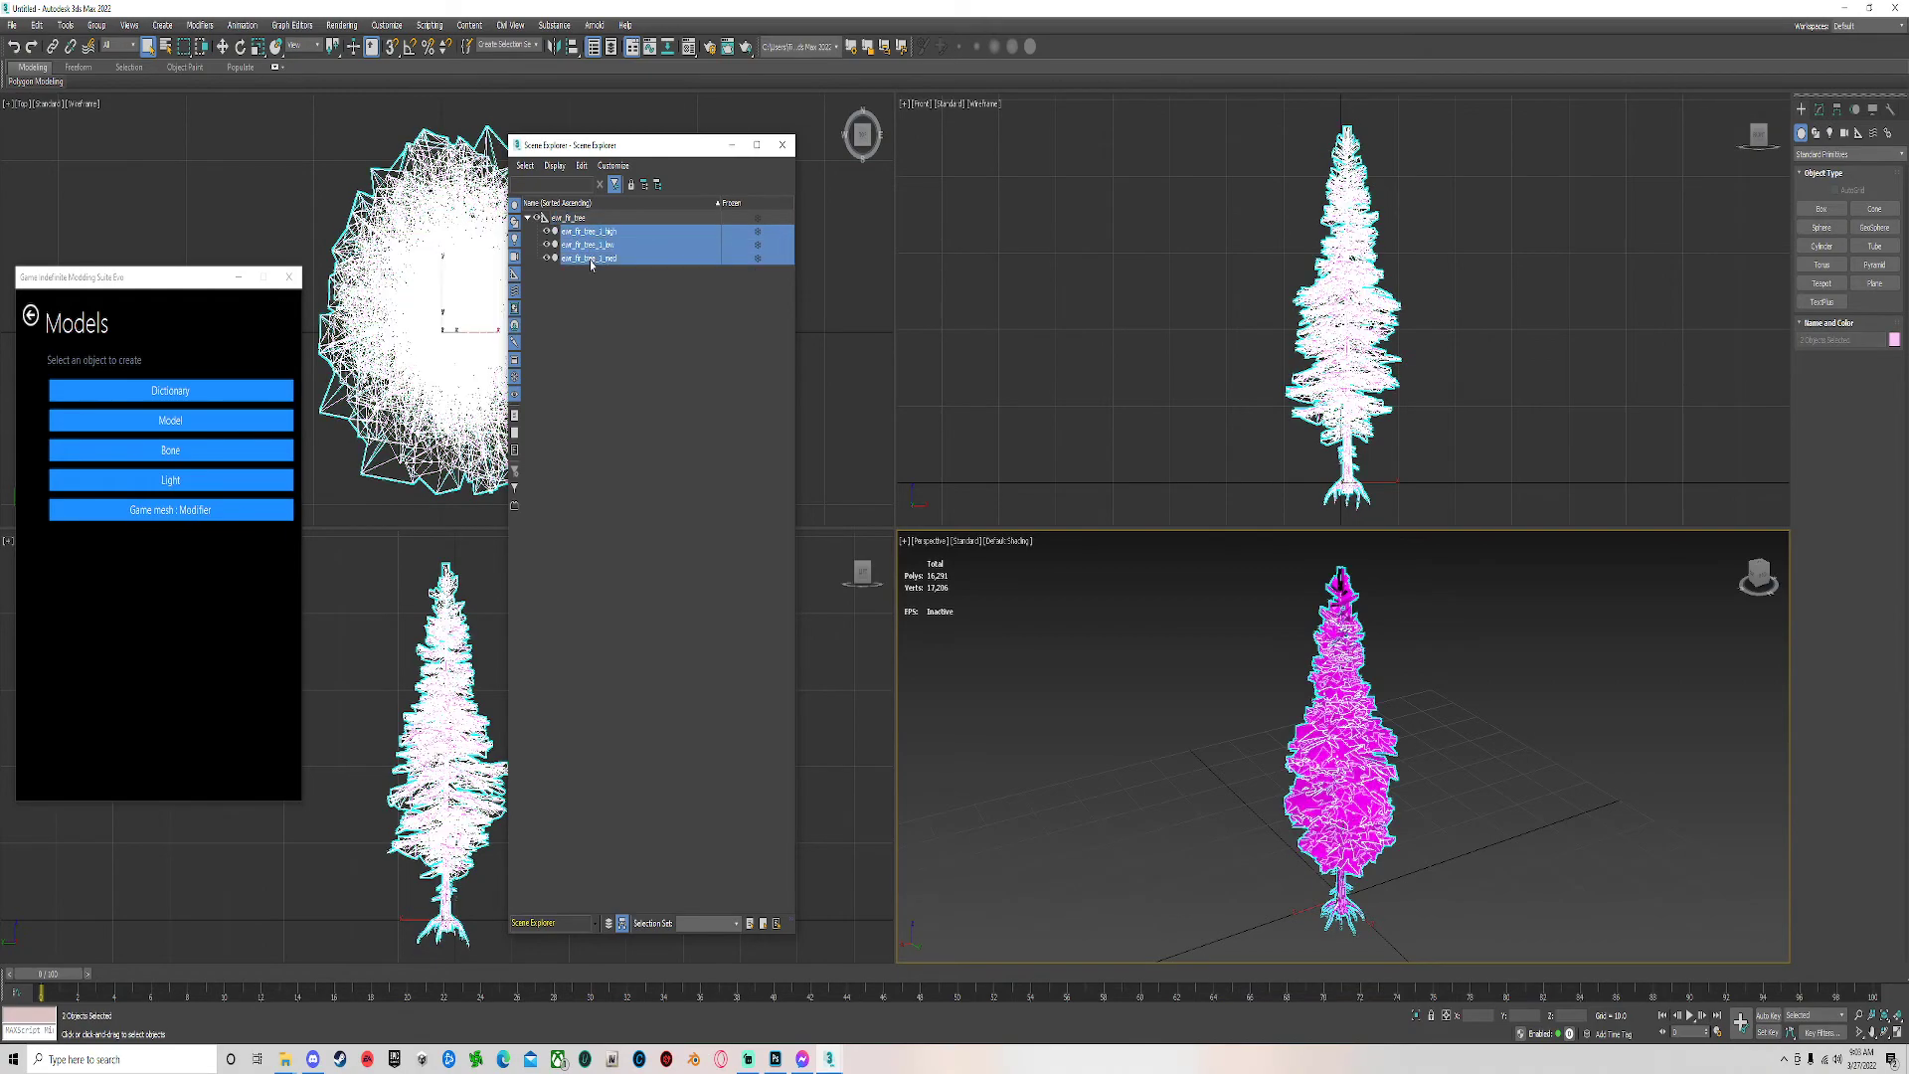
pyautogui.click(189, 515)
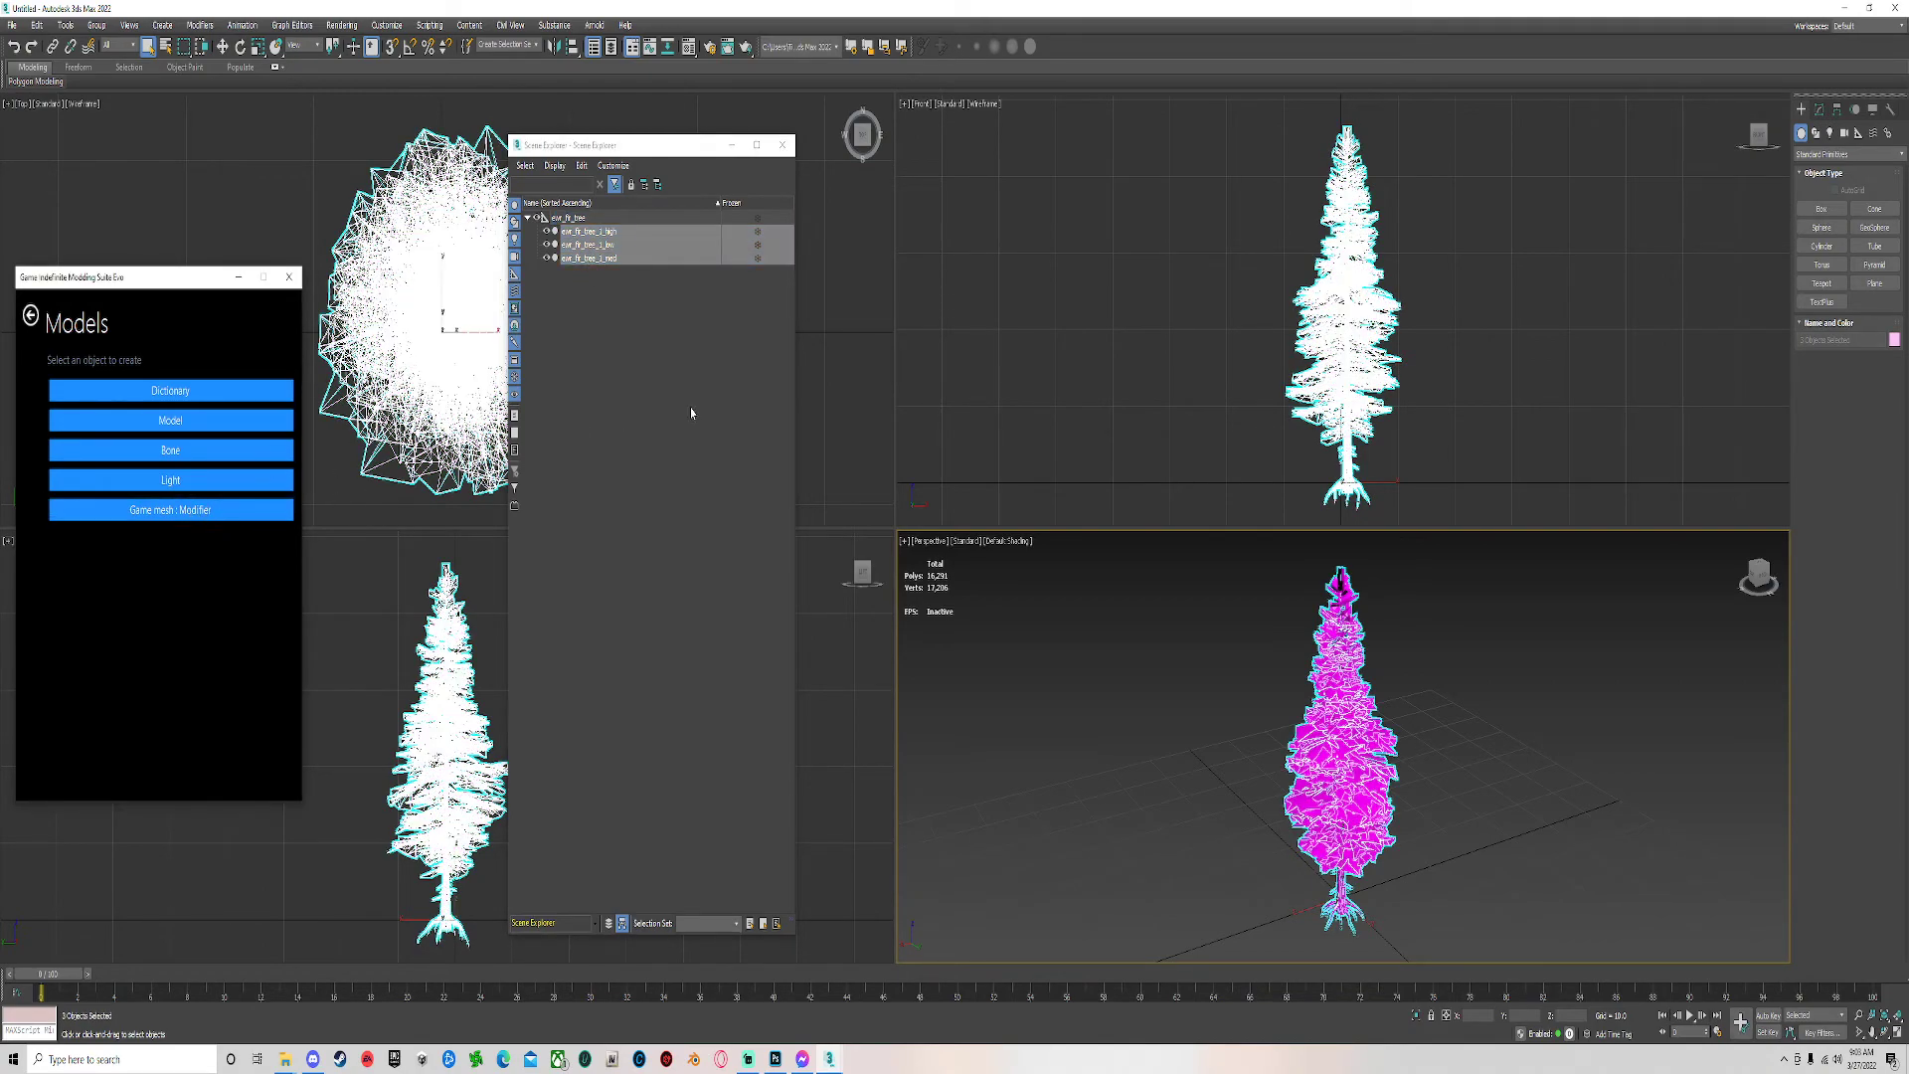
pyautogui.click(31, 316)
pyautogui.click(31, 316)
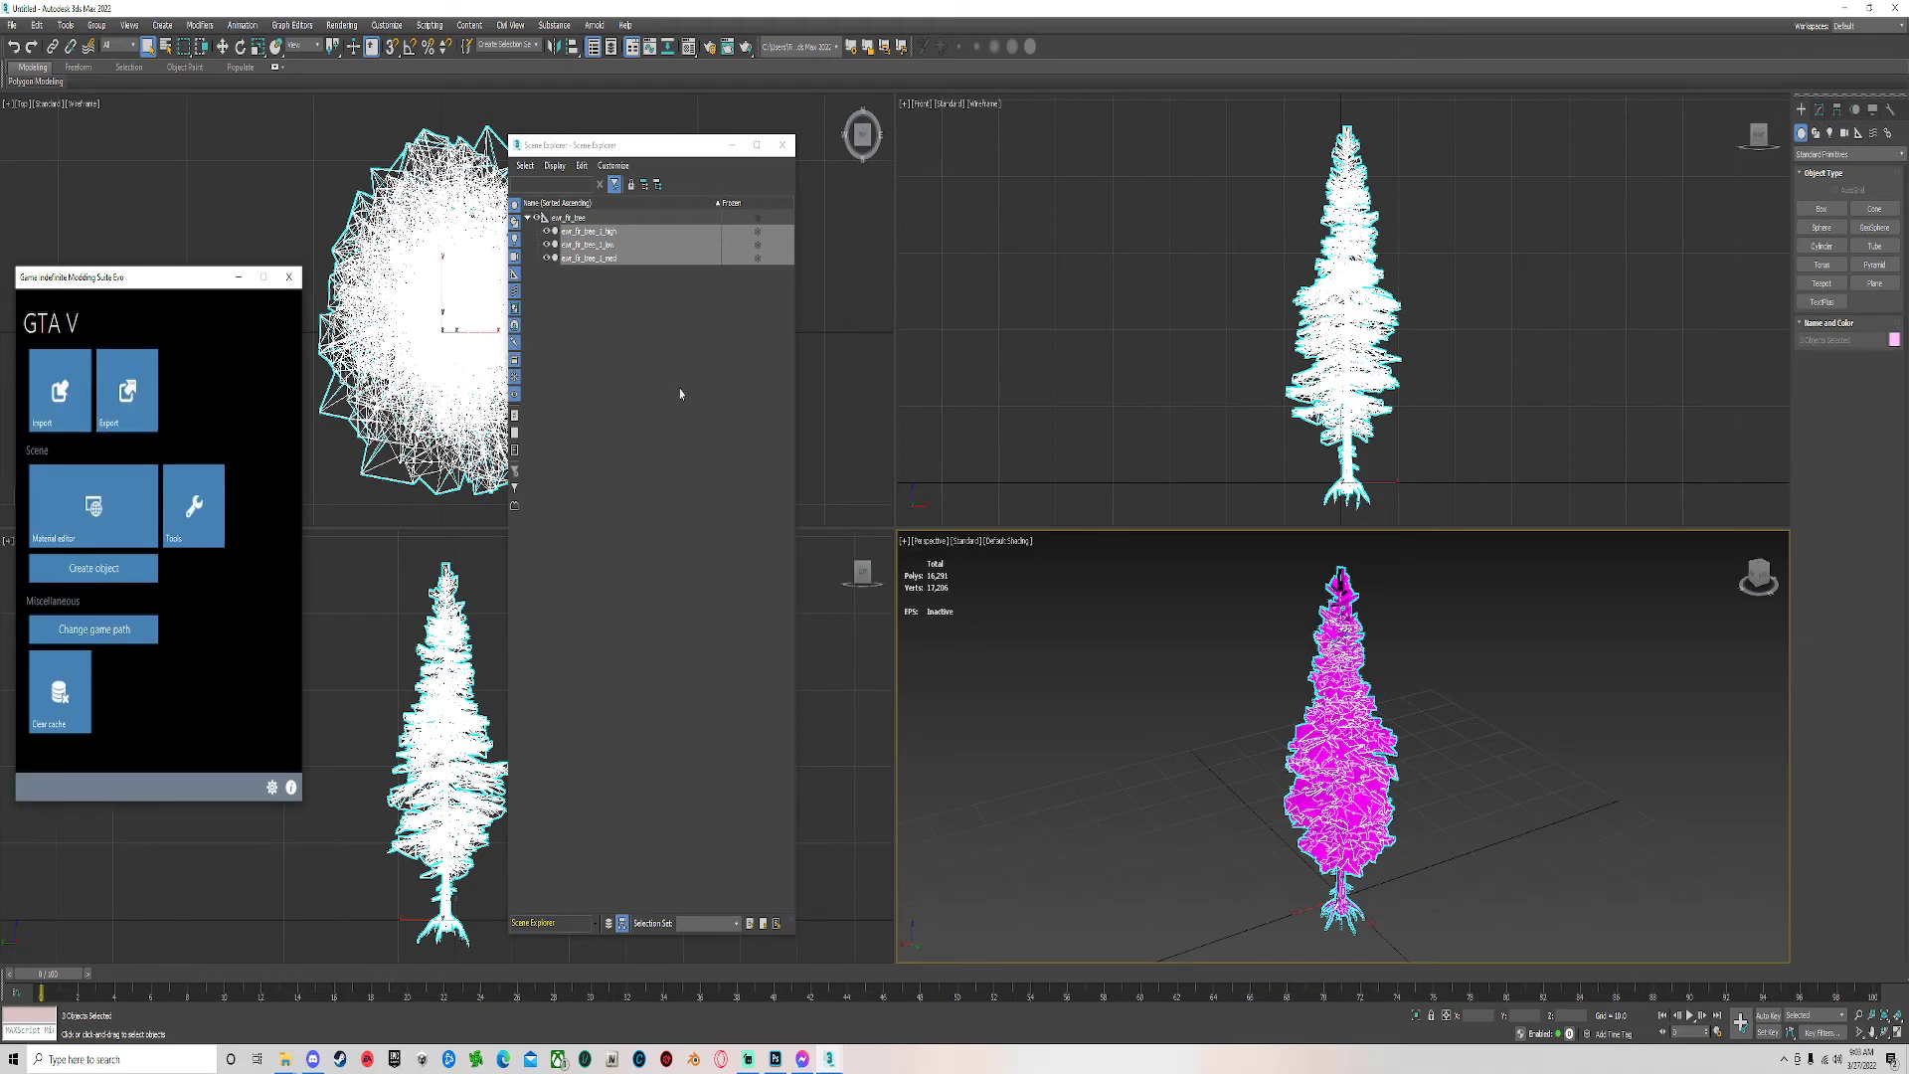
pyautogui.click(634, 368)
# Review the high and low meshes' Game mesh modifiers and set the level of detail of ewr_fir_tree_1_med to Medium.
pyautogui.click(657, 233)
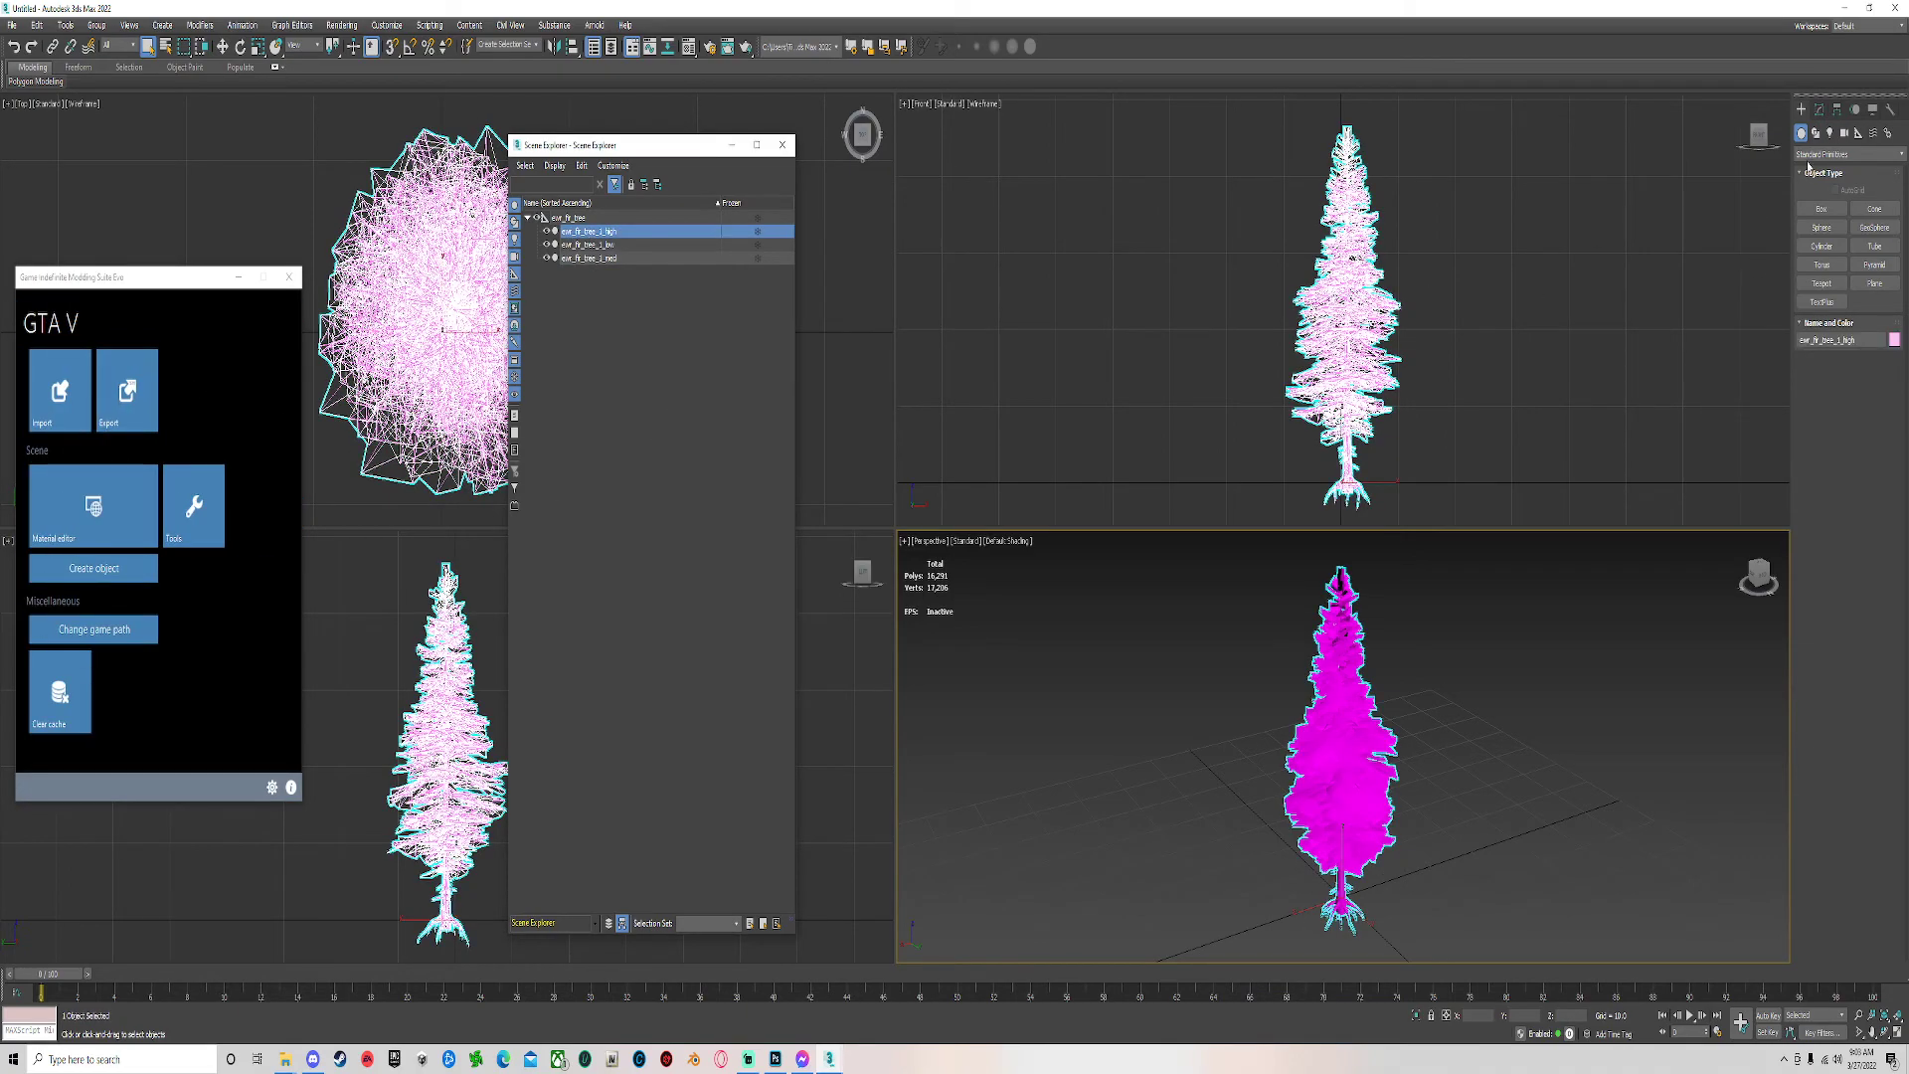
pyautogui.click(1818, 109)
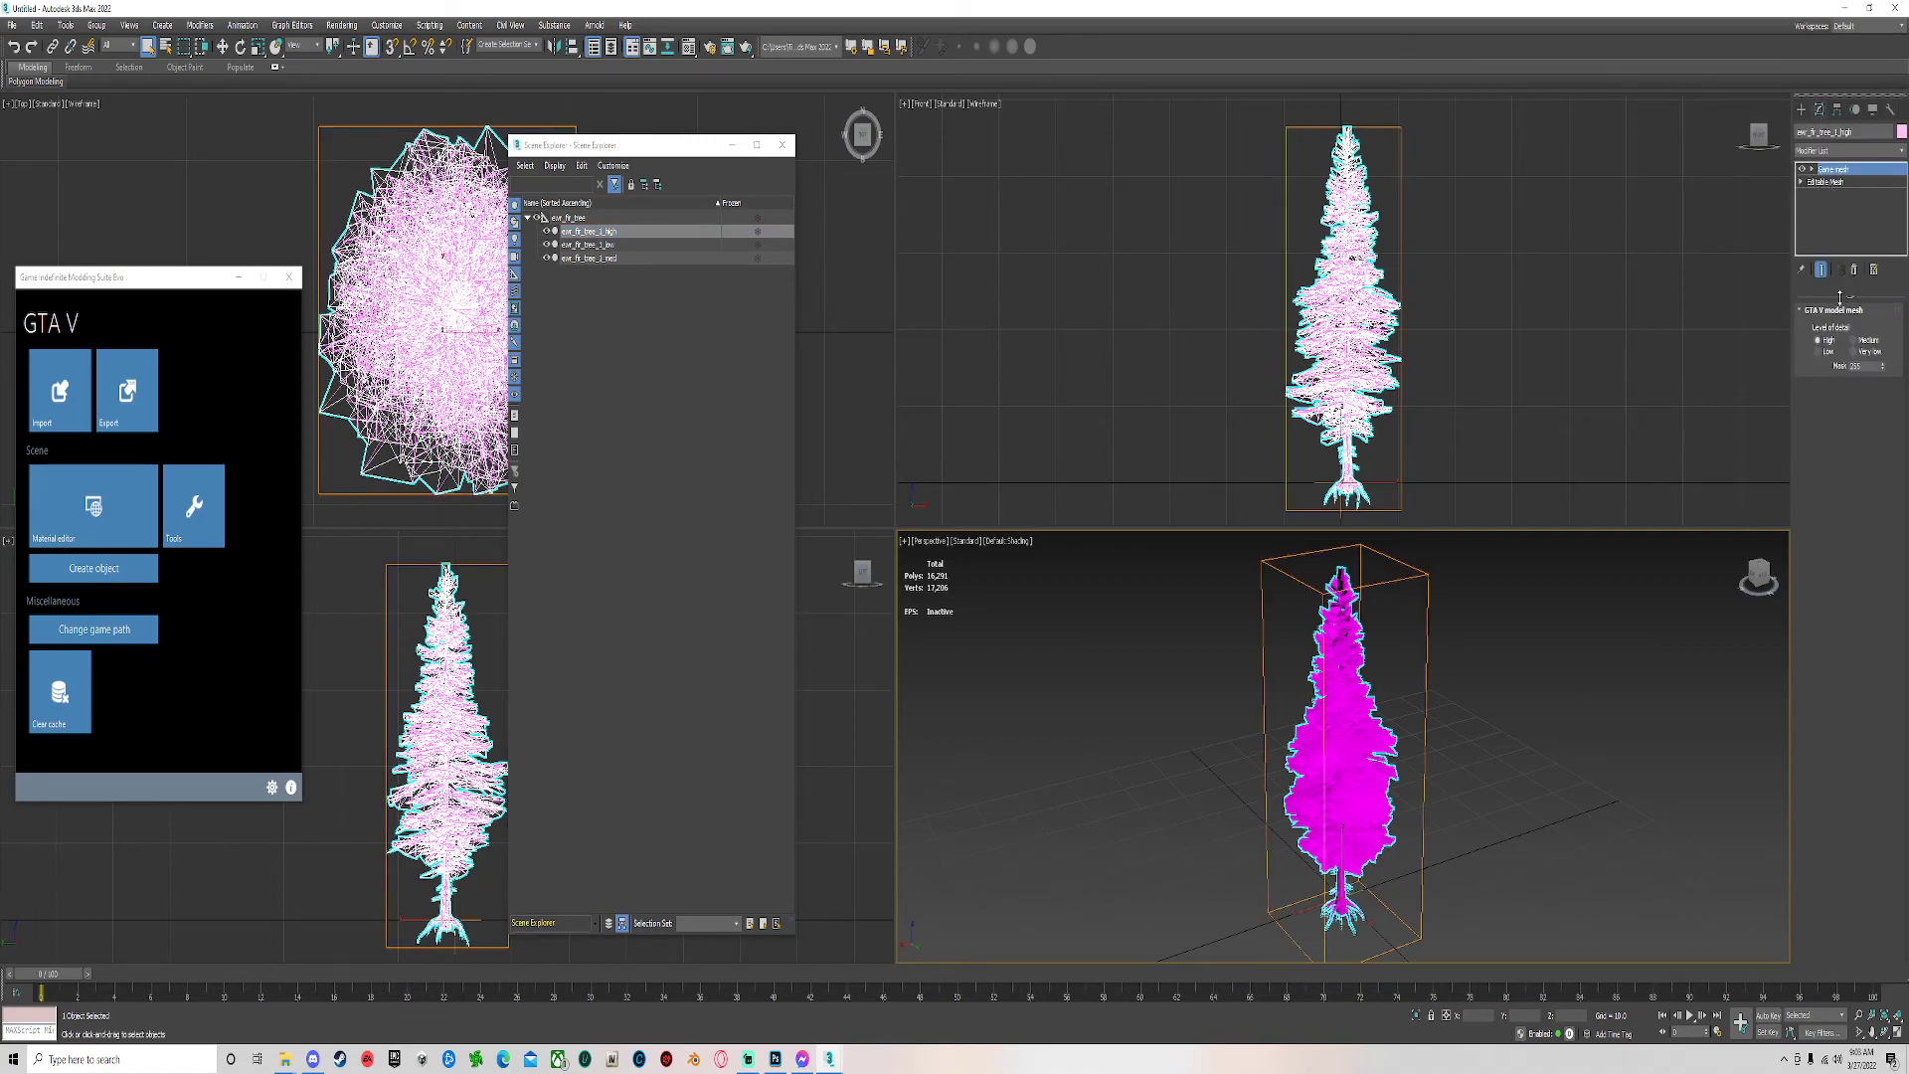
pyautogui.click(581, 245)
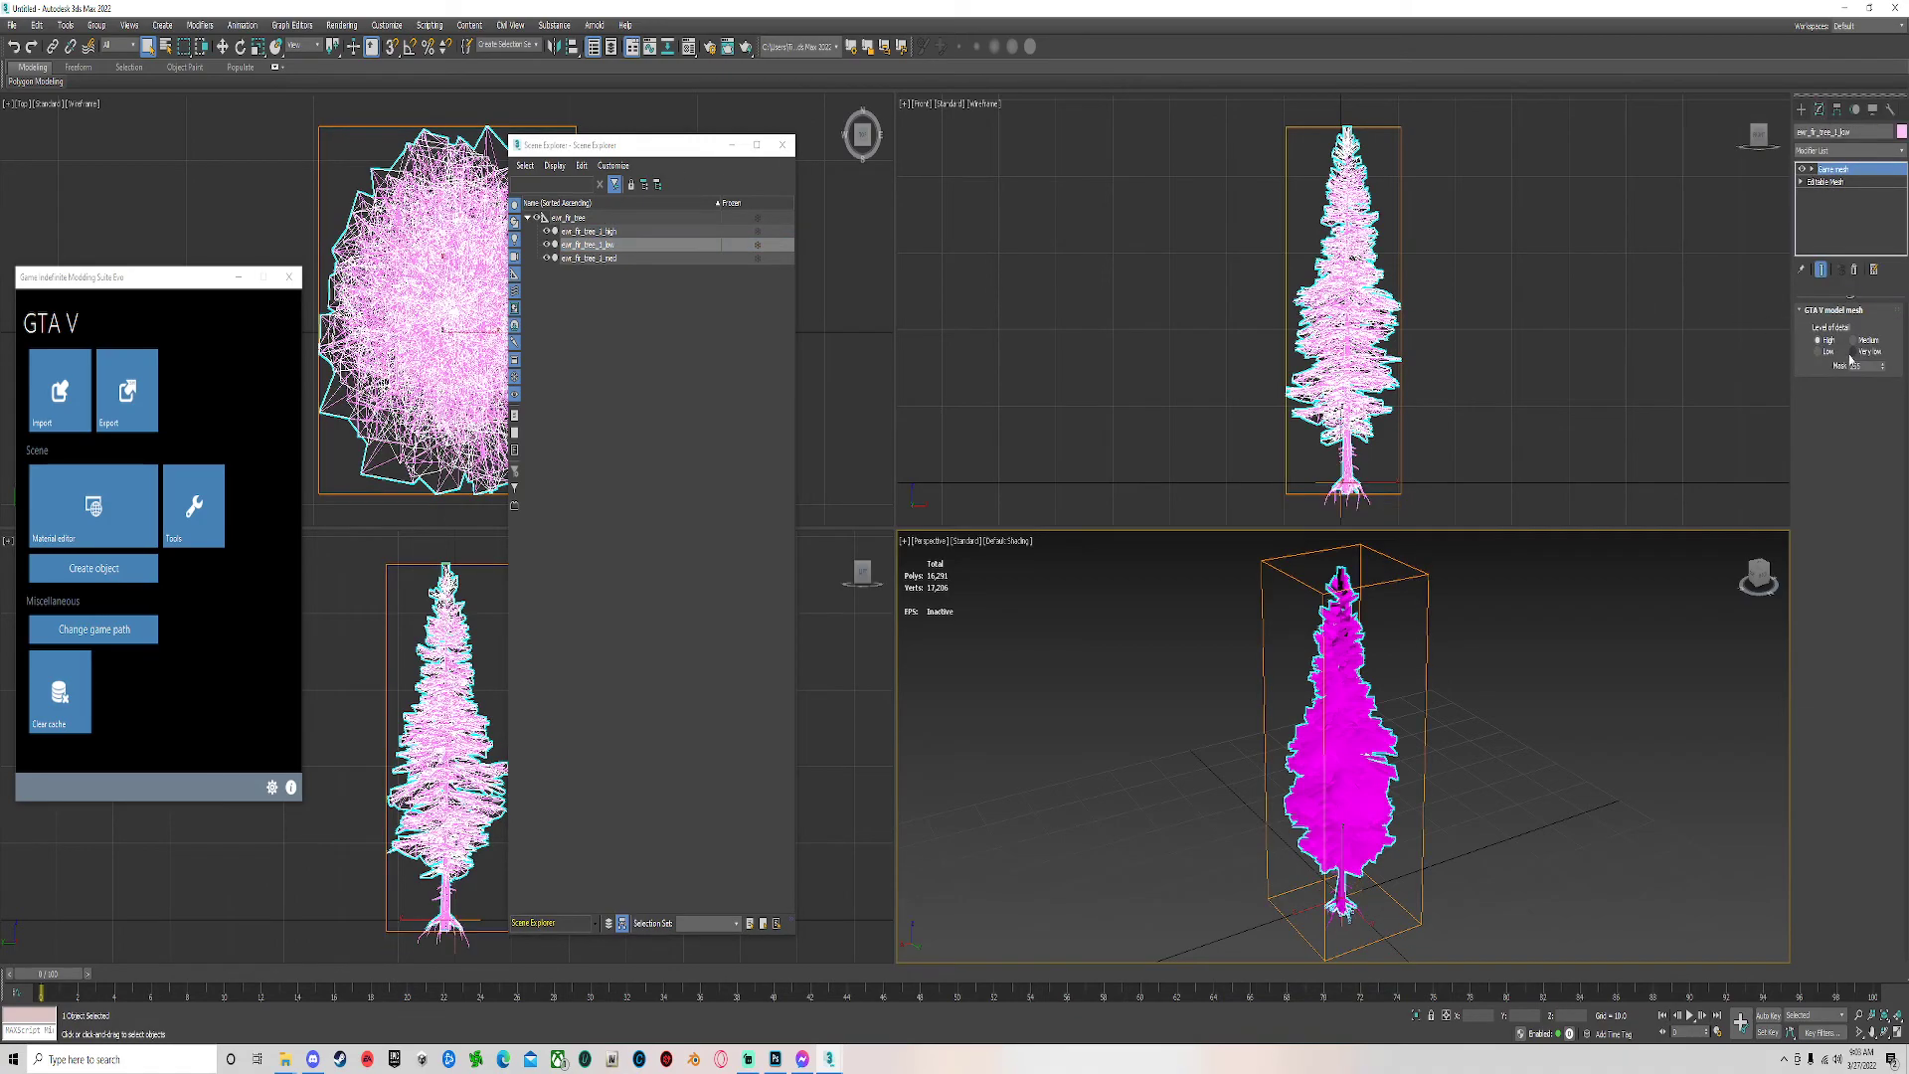
pyautogui.click(581, 259)
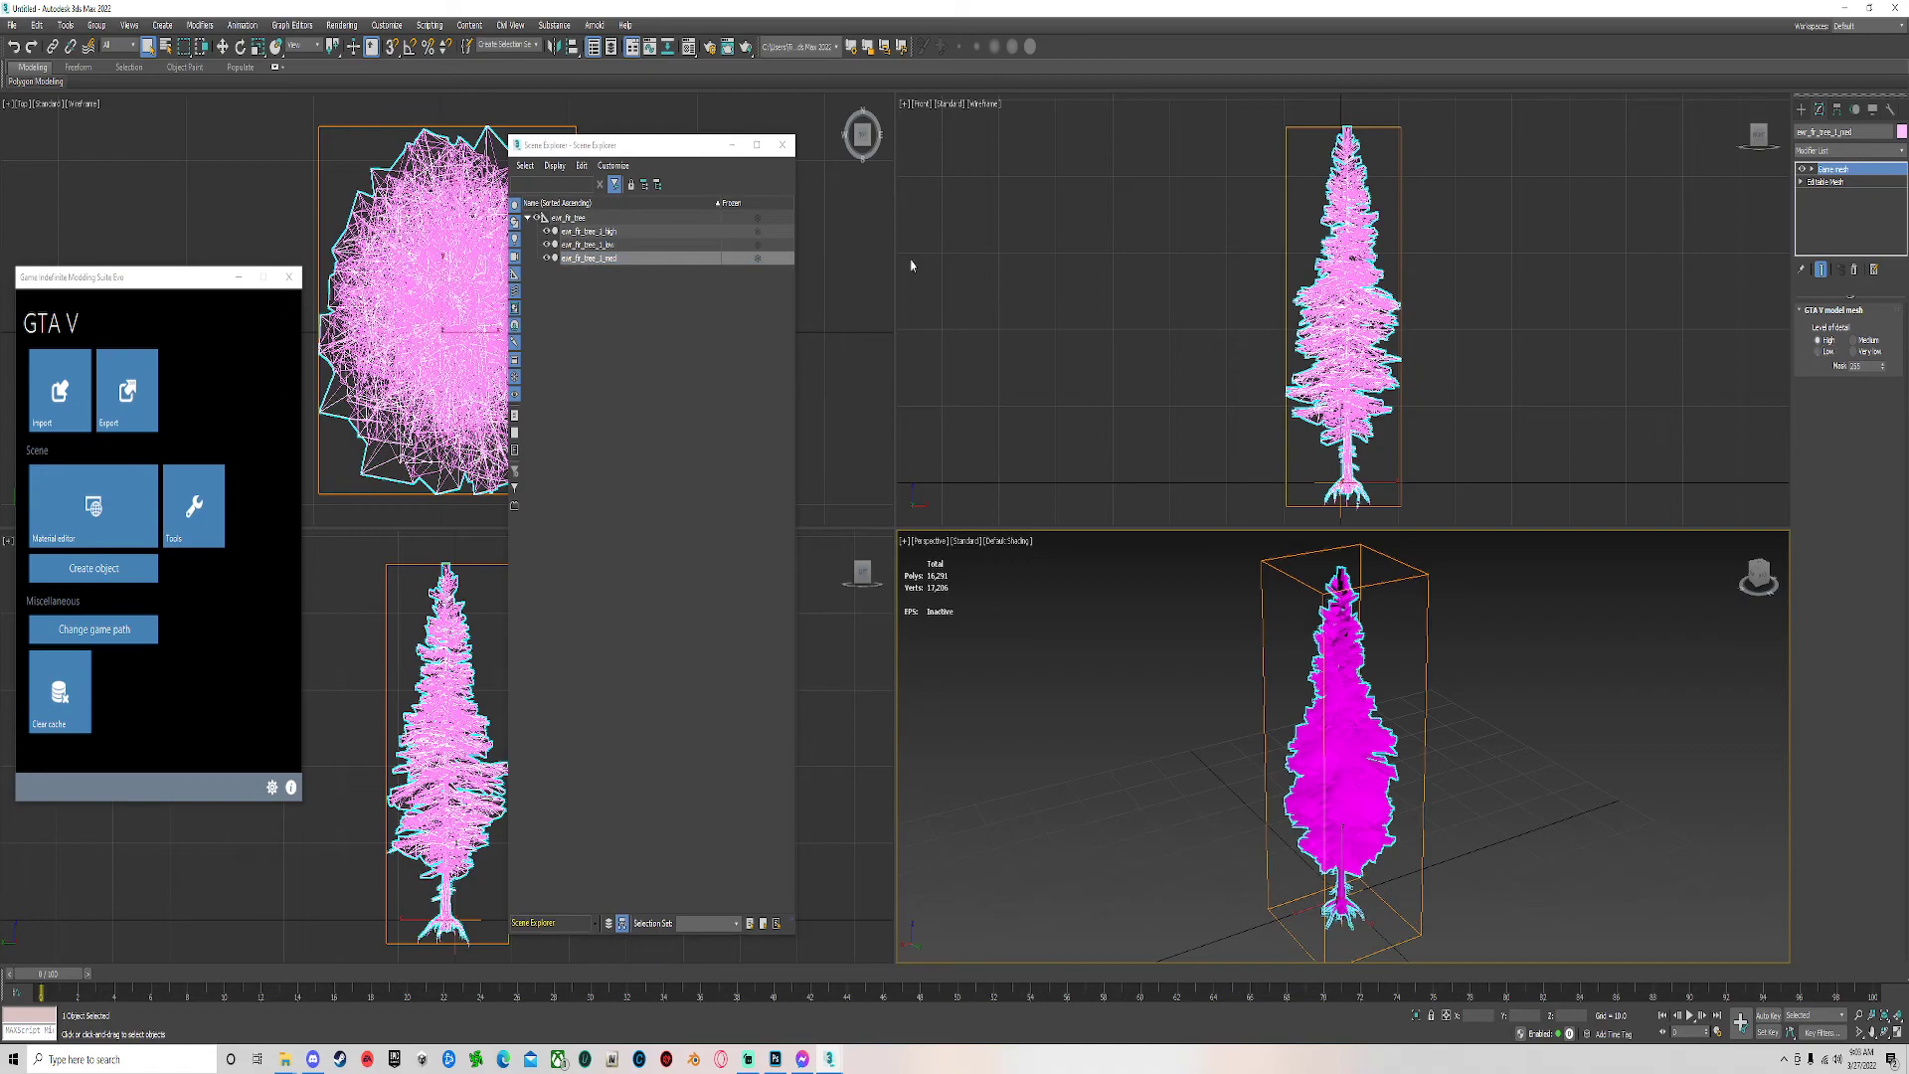
pyautogui.click(1853, 340)
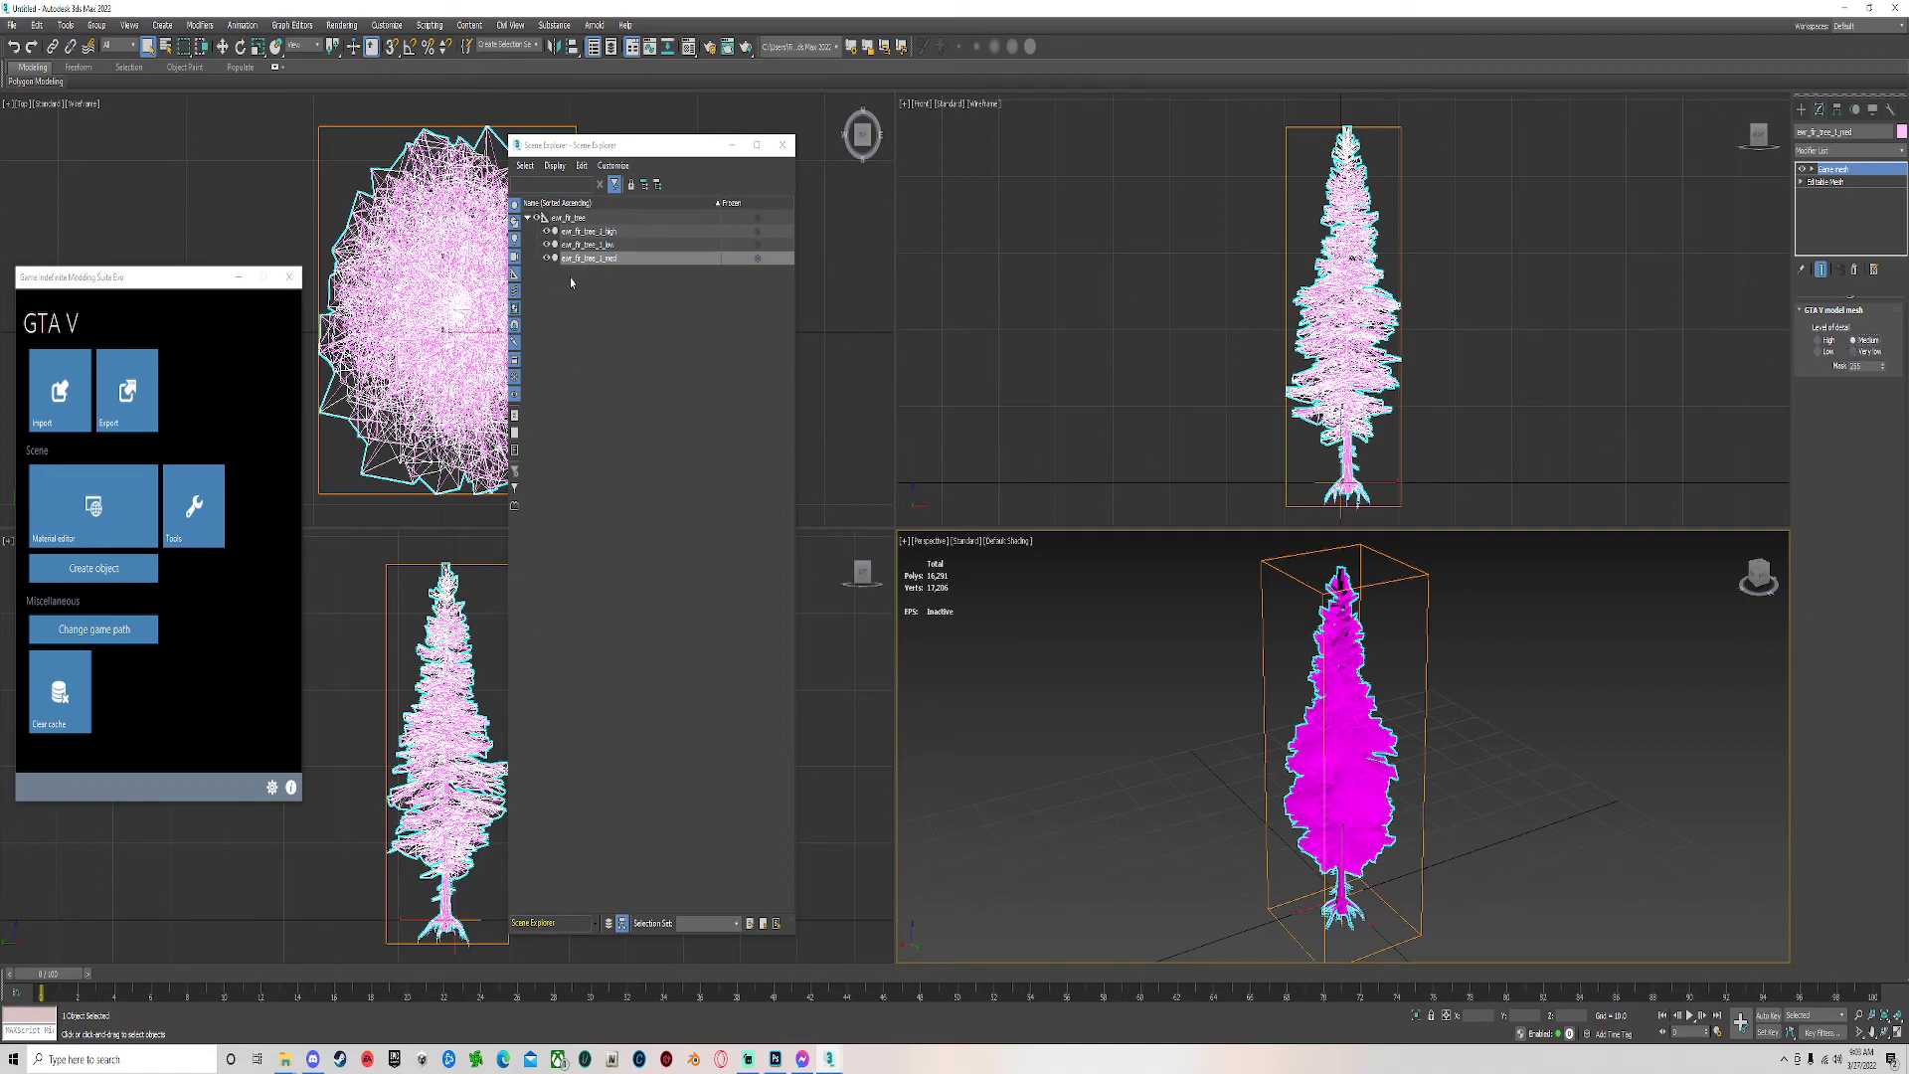
# Add a Smooth modifier to the high tree mesh.
pyautogui.click(577, 232)
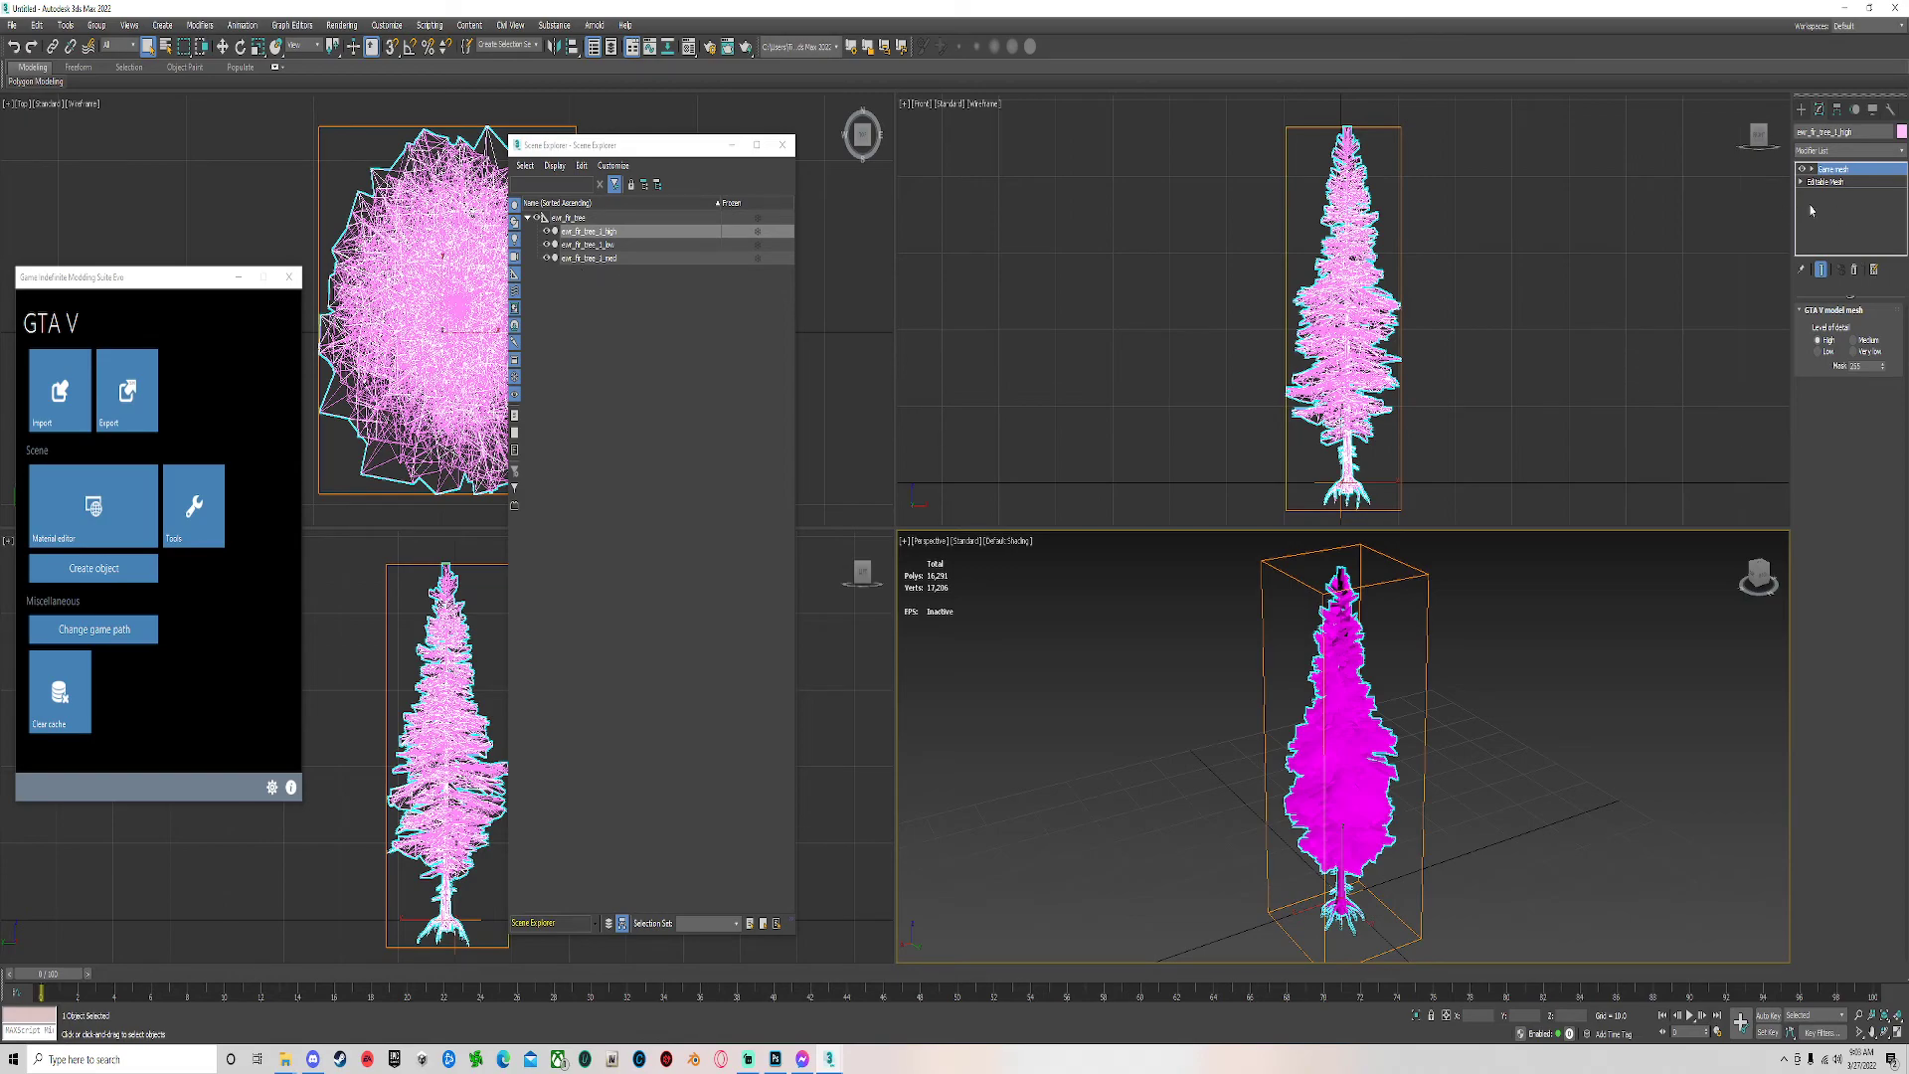
pyautogui.scroll(6, 1448, 784)
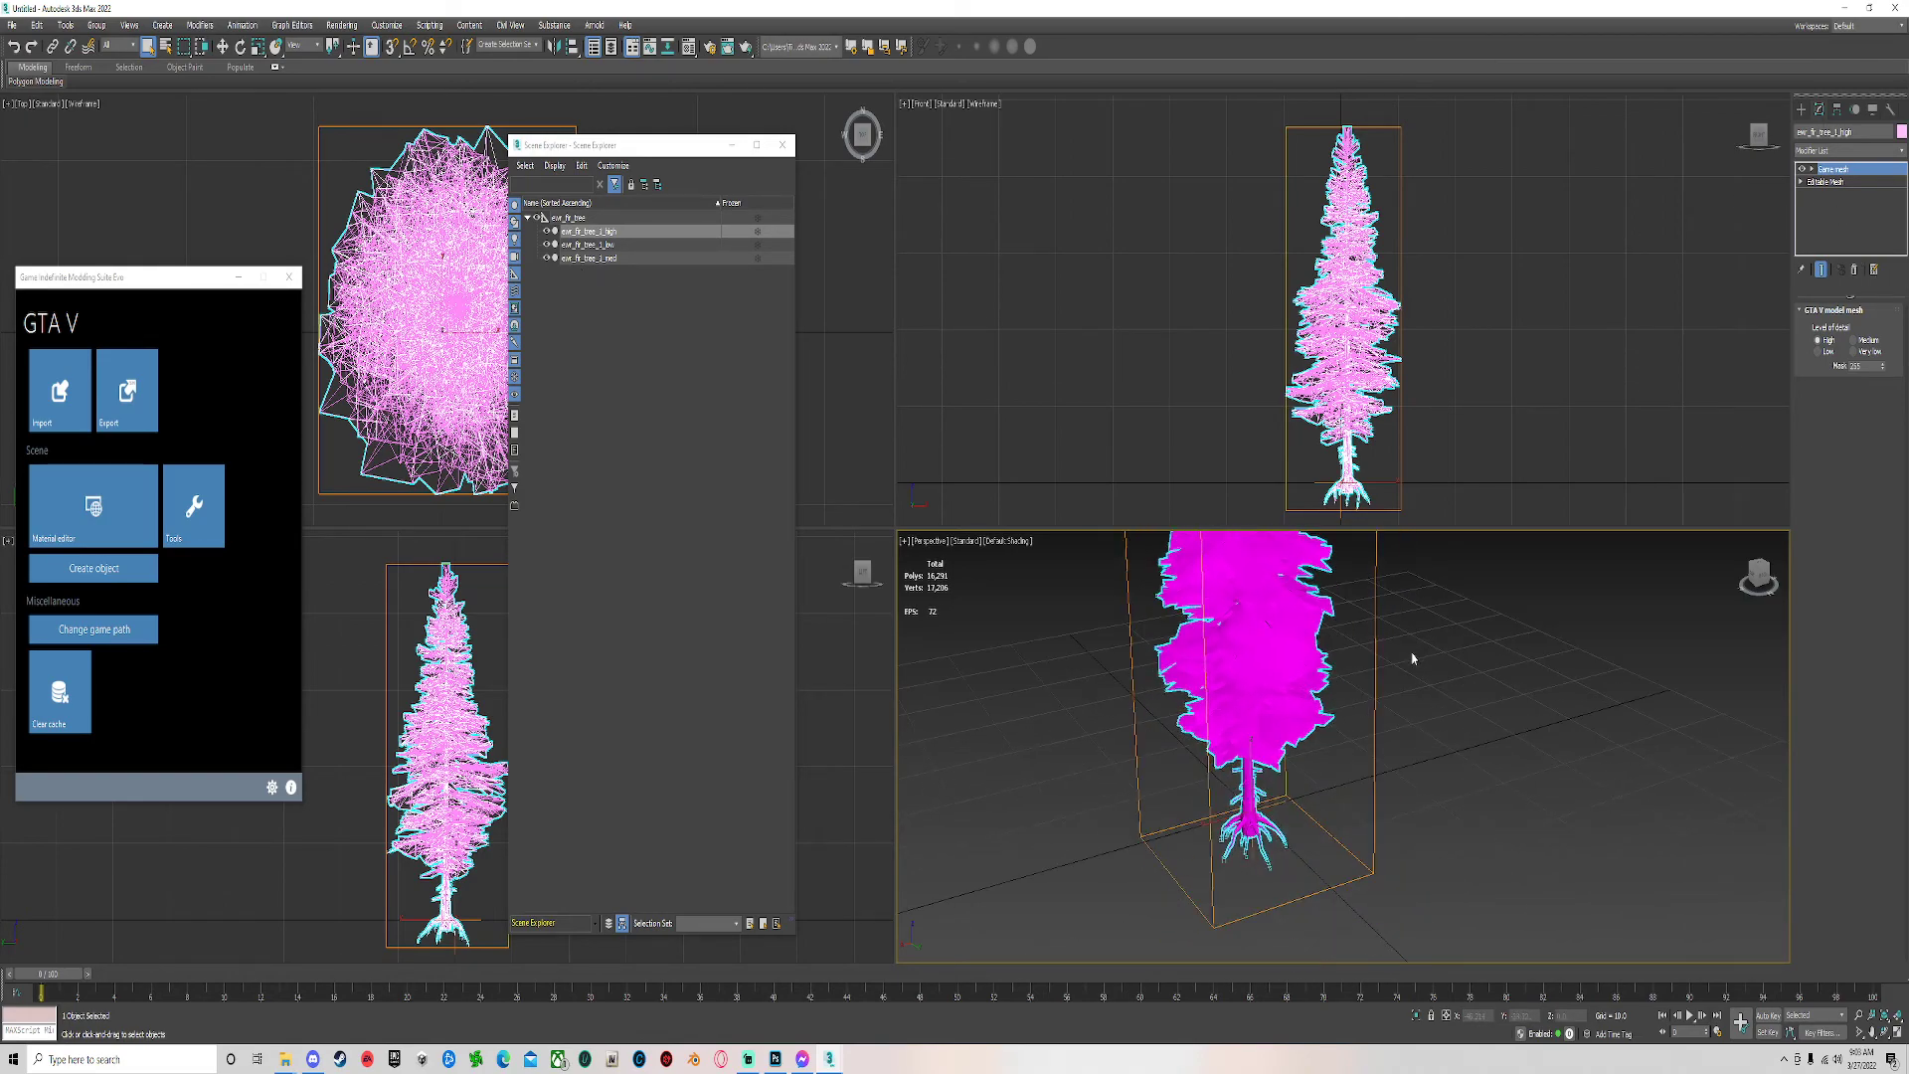
pyautogui.scroll(5, 1232, 775)
pyautogui.scroll(-3, 1232, 775)
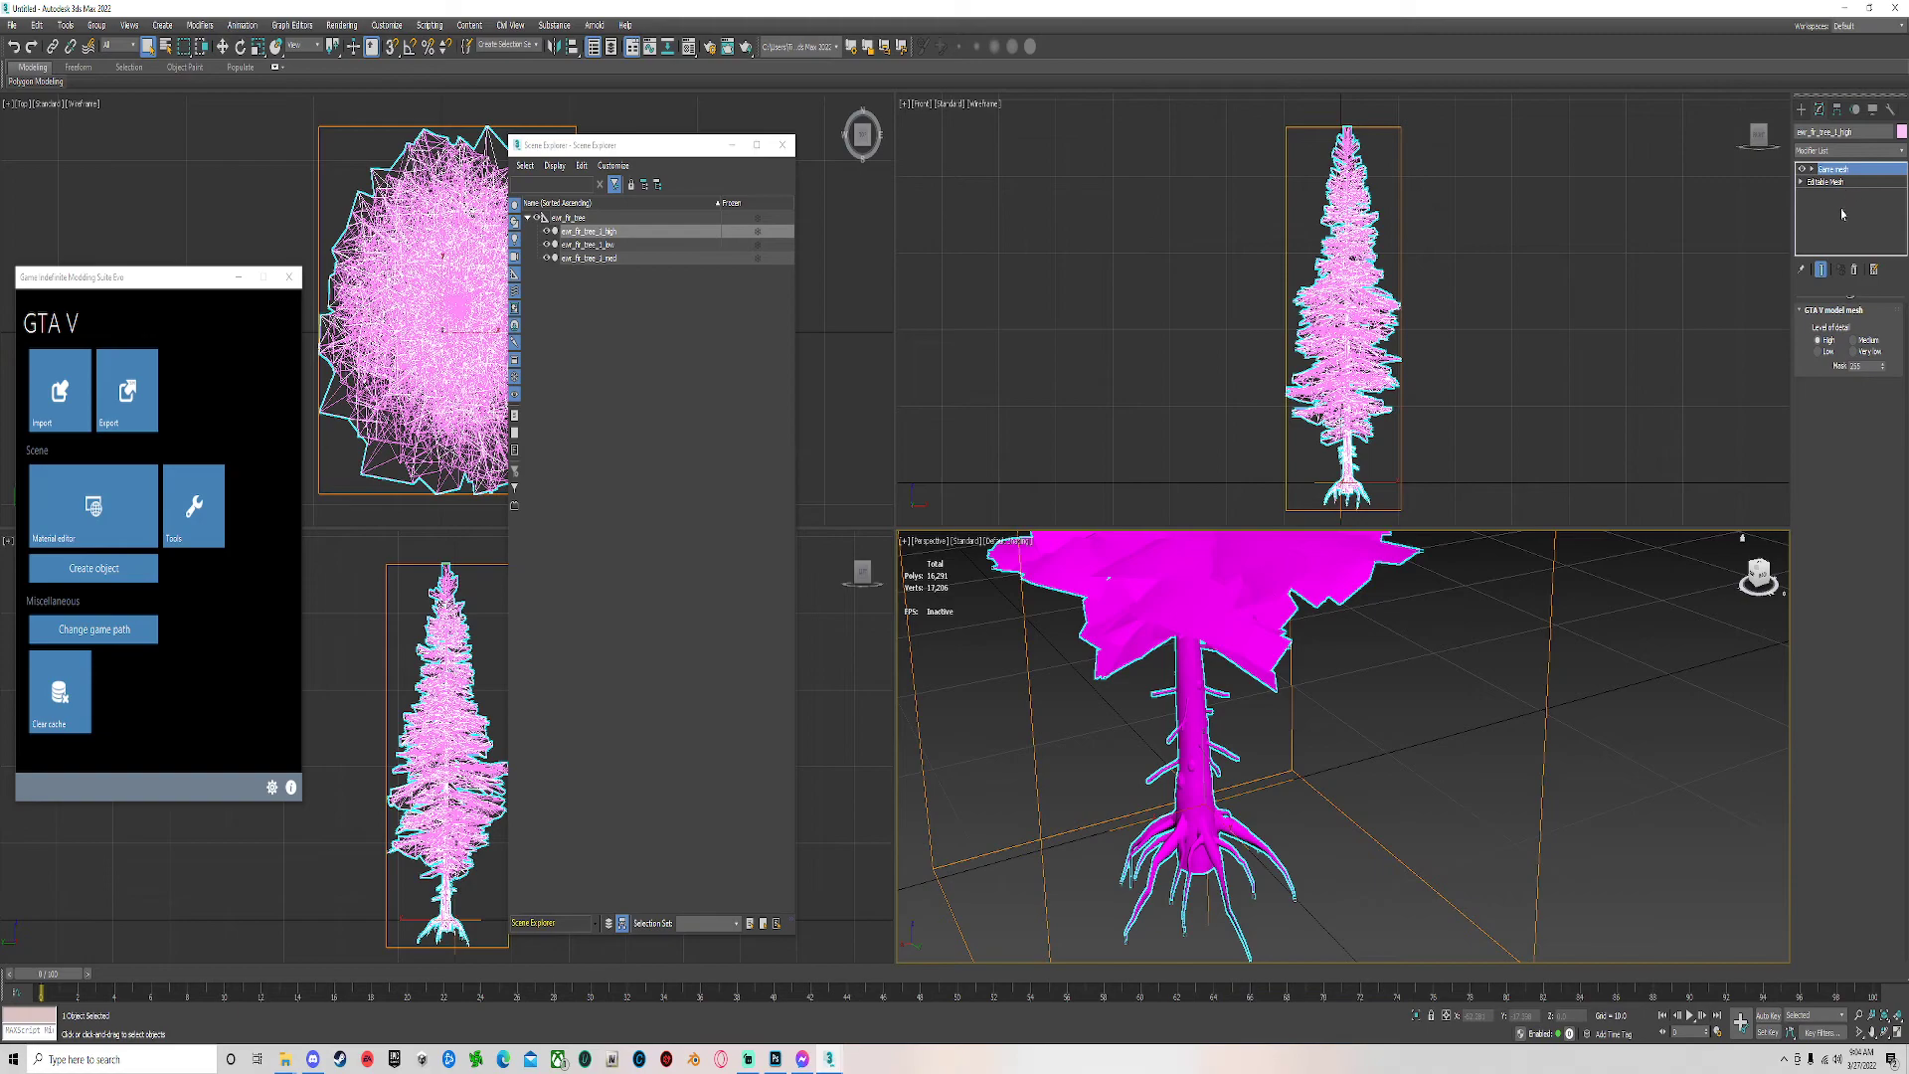
pyautogui.click(1844, 150)
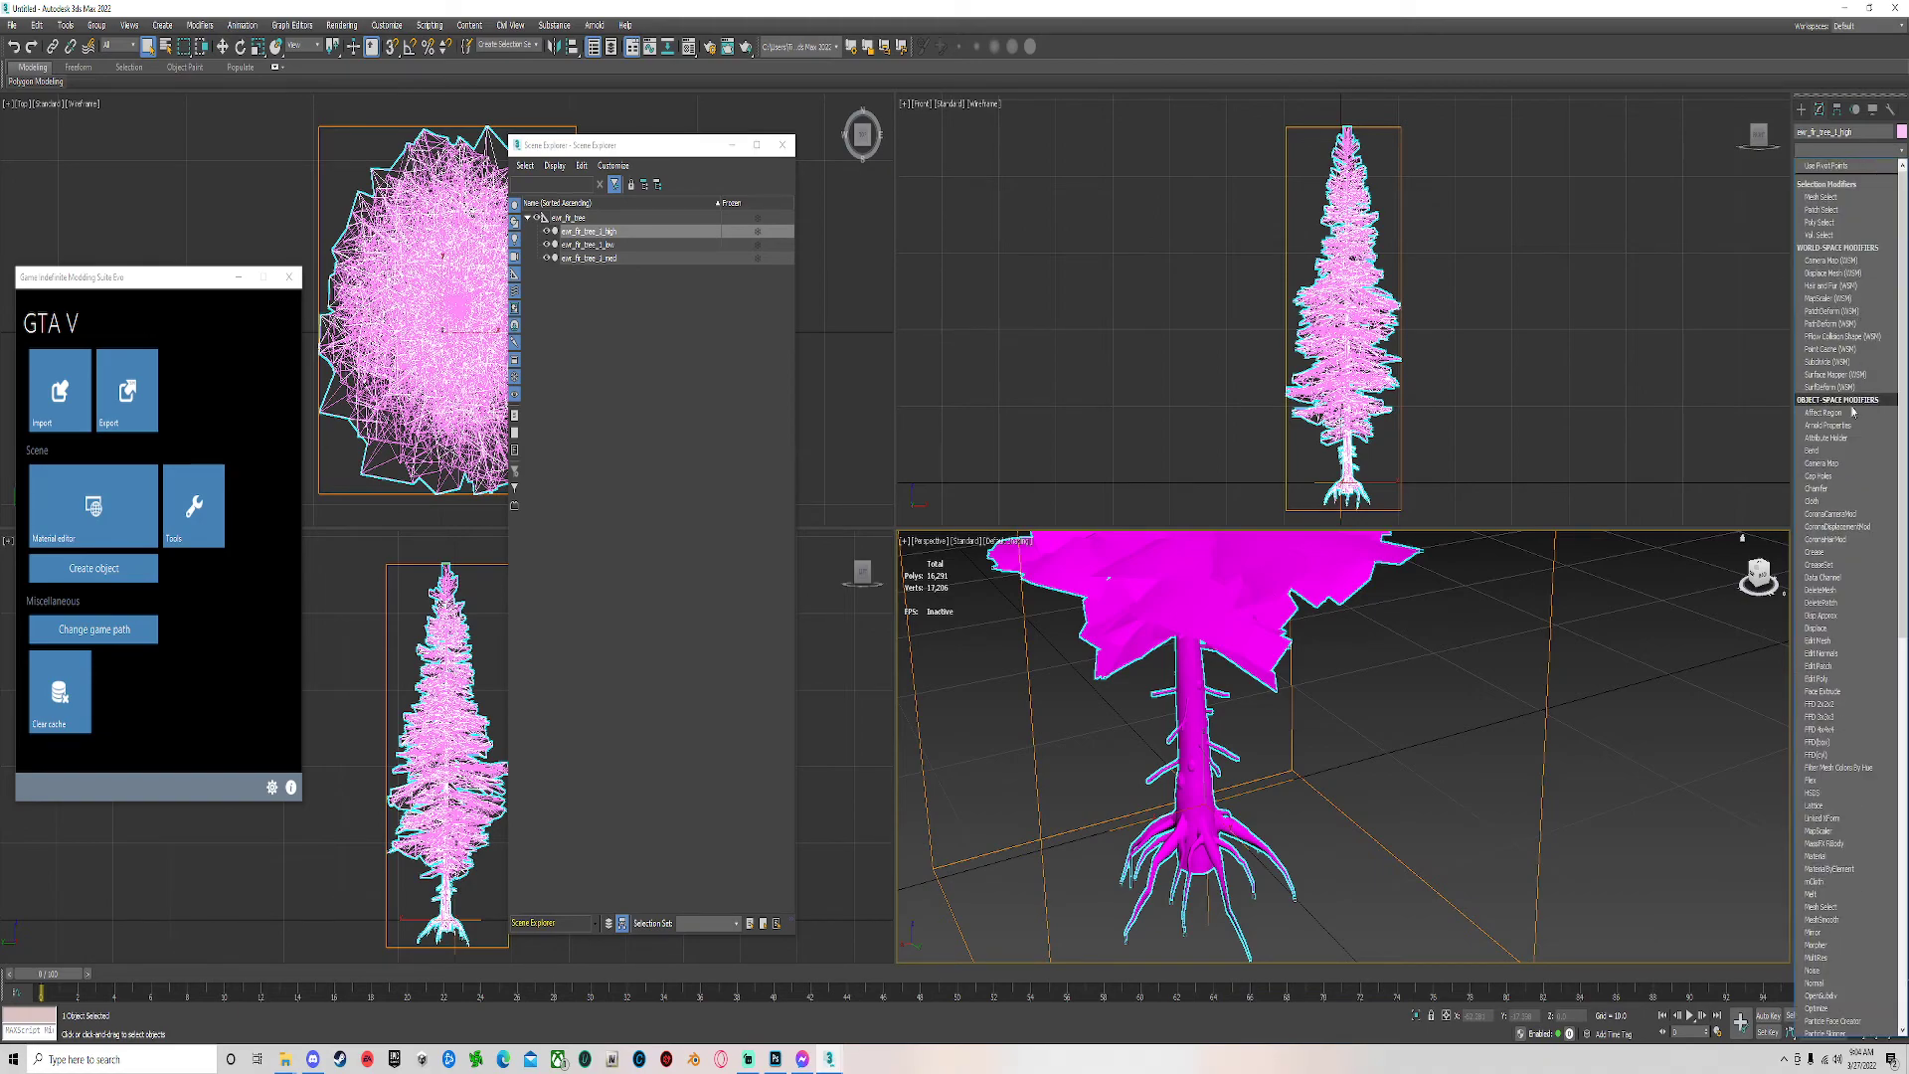
pyautogui.scroll(-15, 1830, 684)
pyautogui.scroll(-1, 1829, 686)
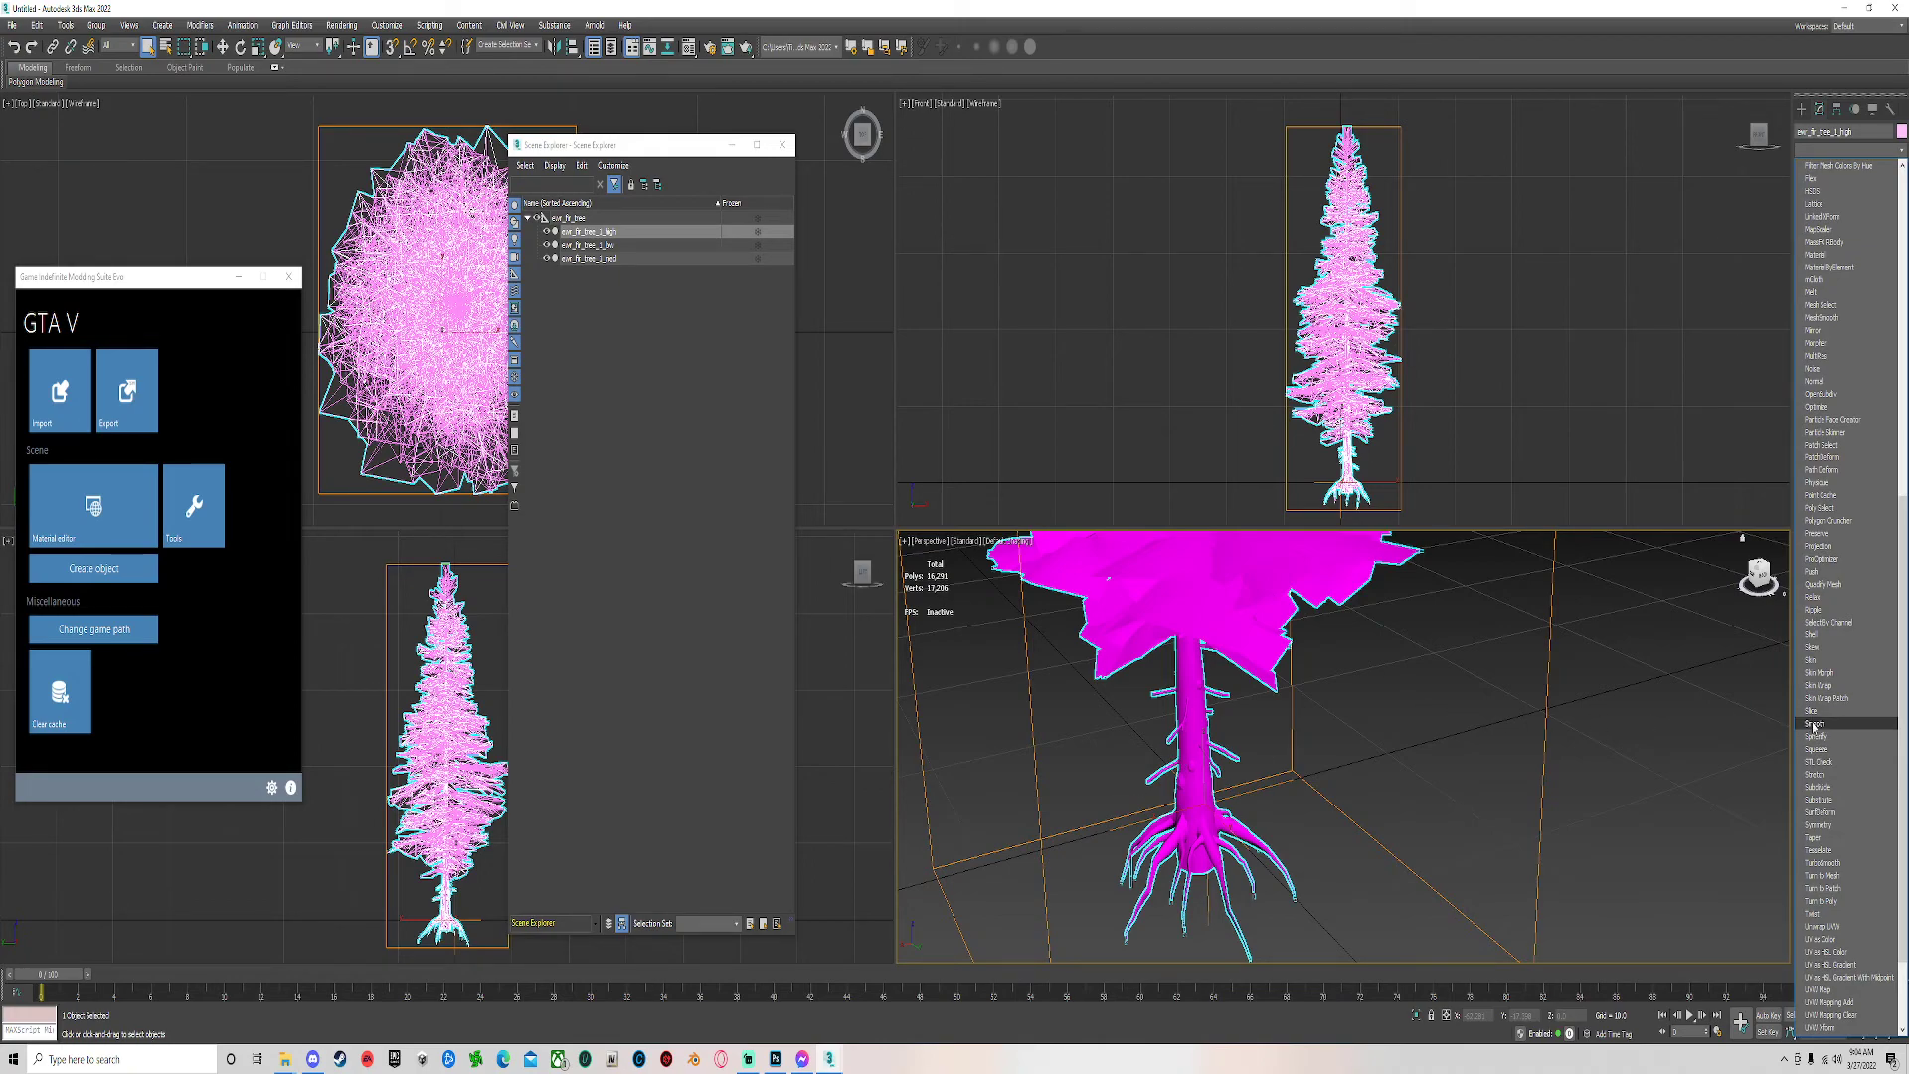
pyautogui.click(1815, 724)
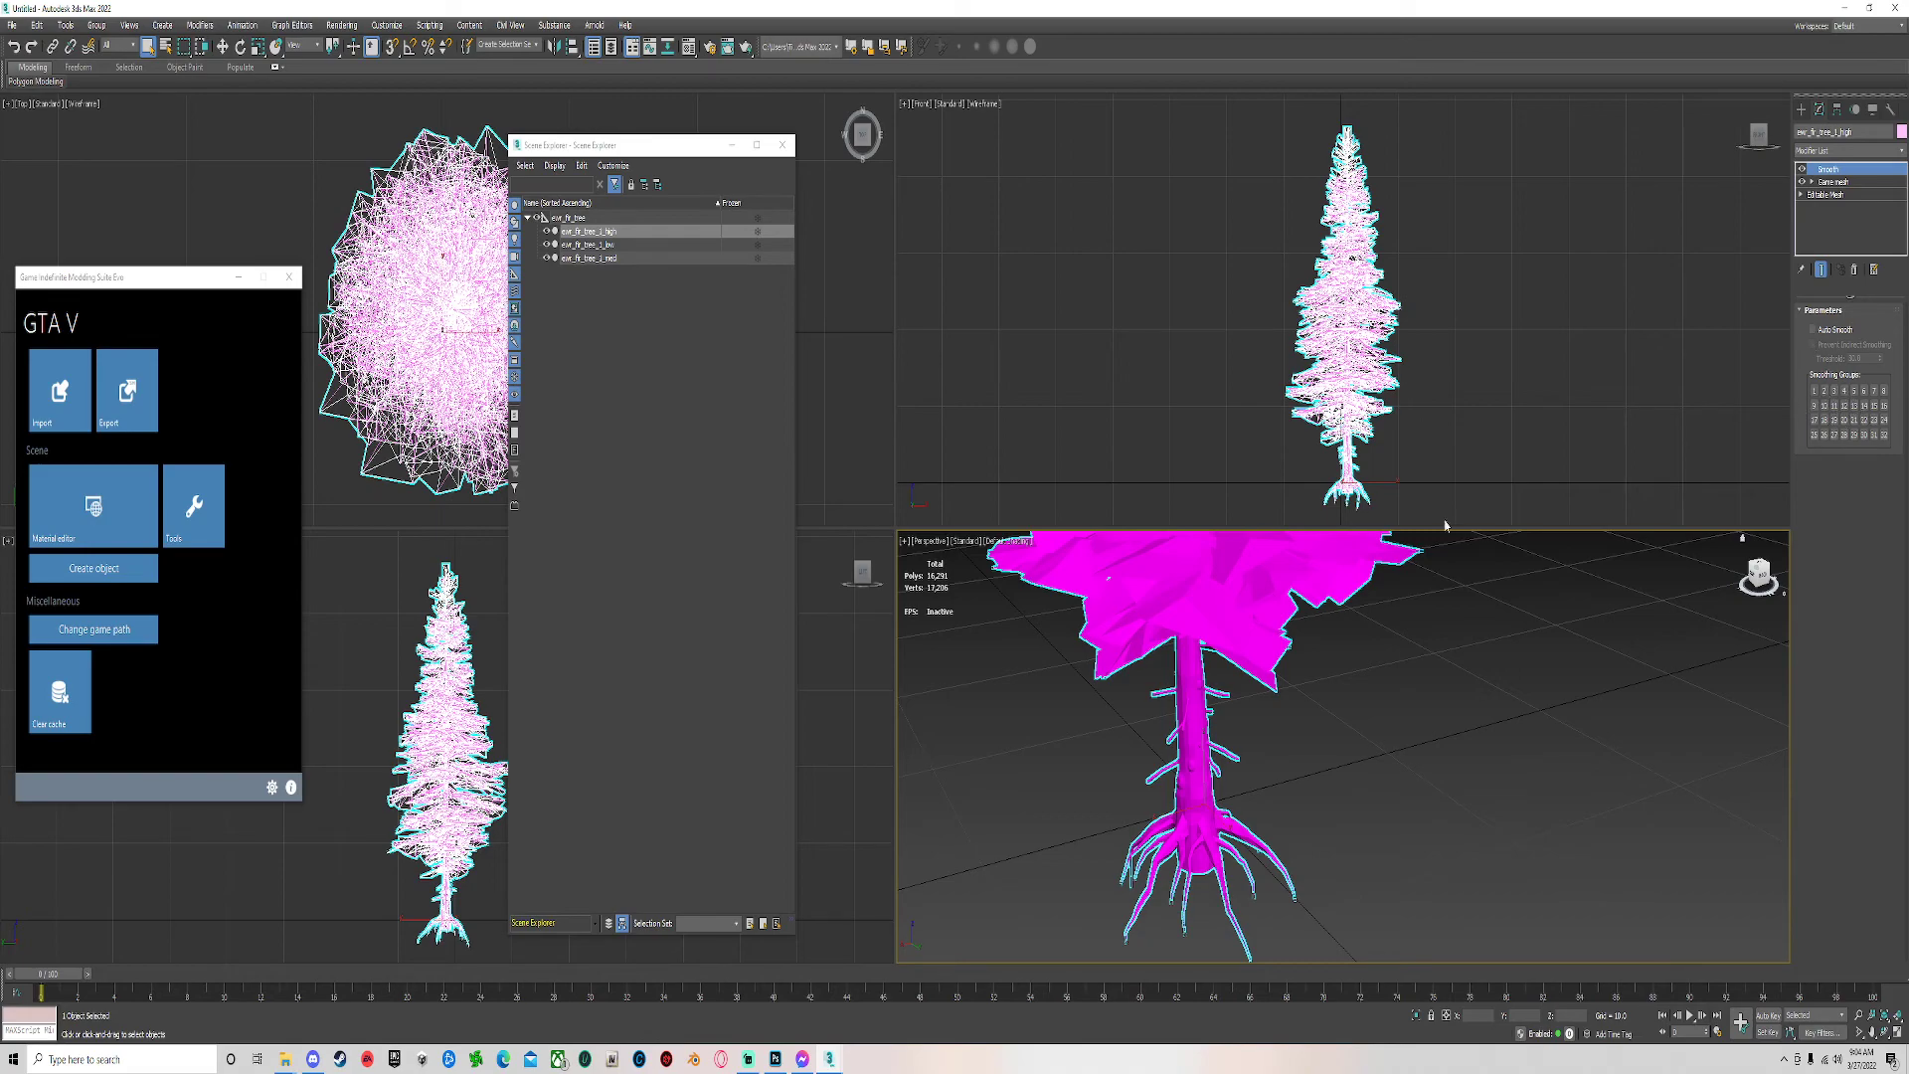
# Examine the shading of the high mesh's trunk, roots and lower branches up close.
pyautogui.scroll(5, 1255, 753)
pyautogui.scroll(-2, 1206, 703)
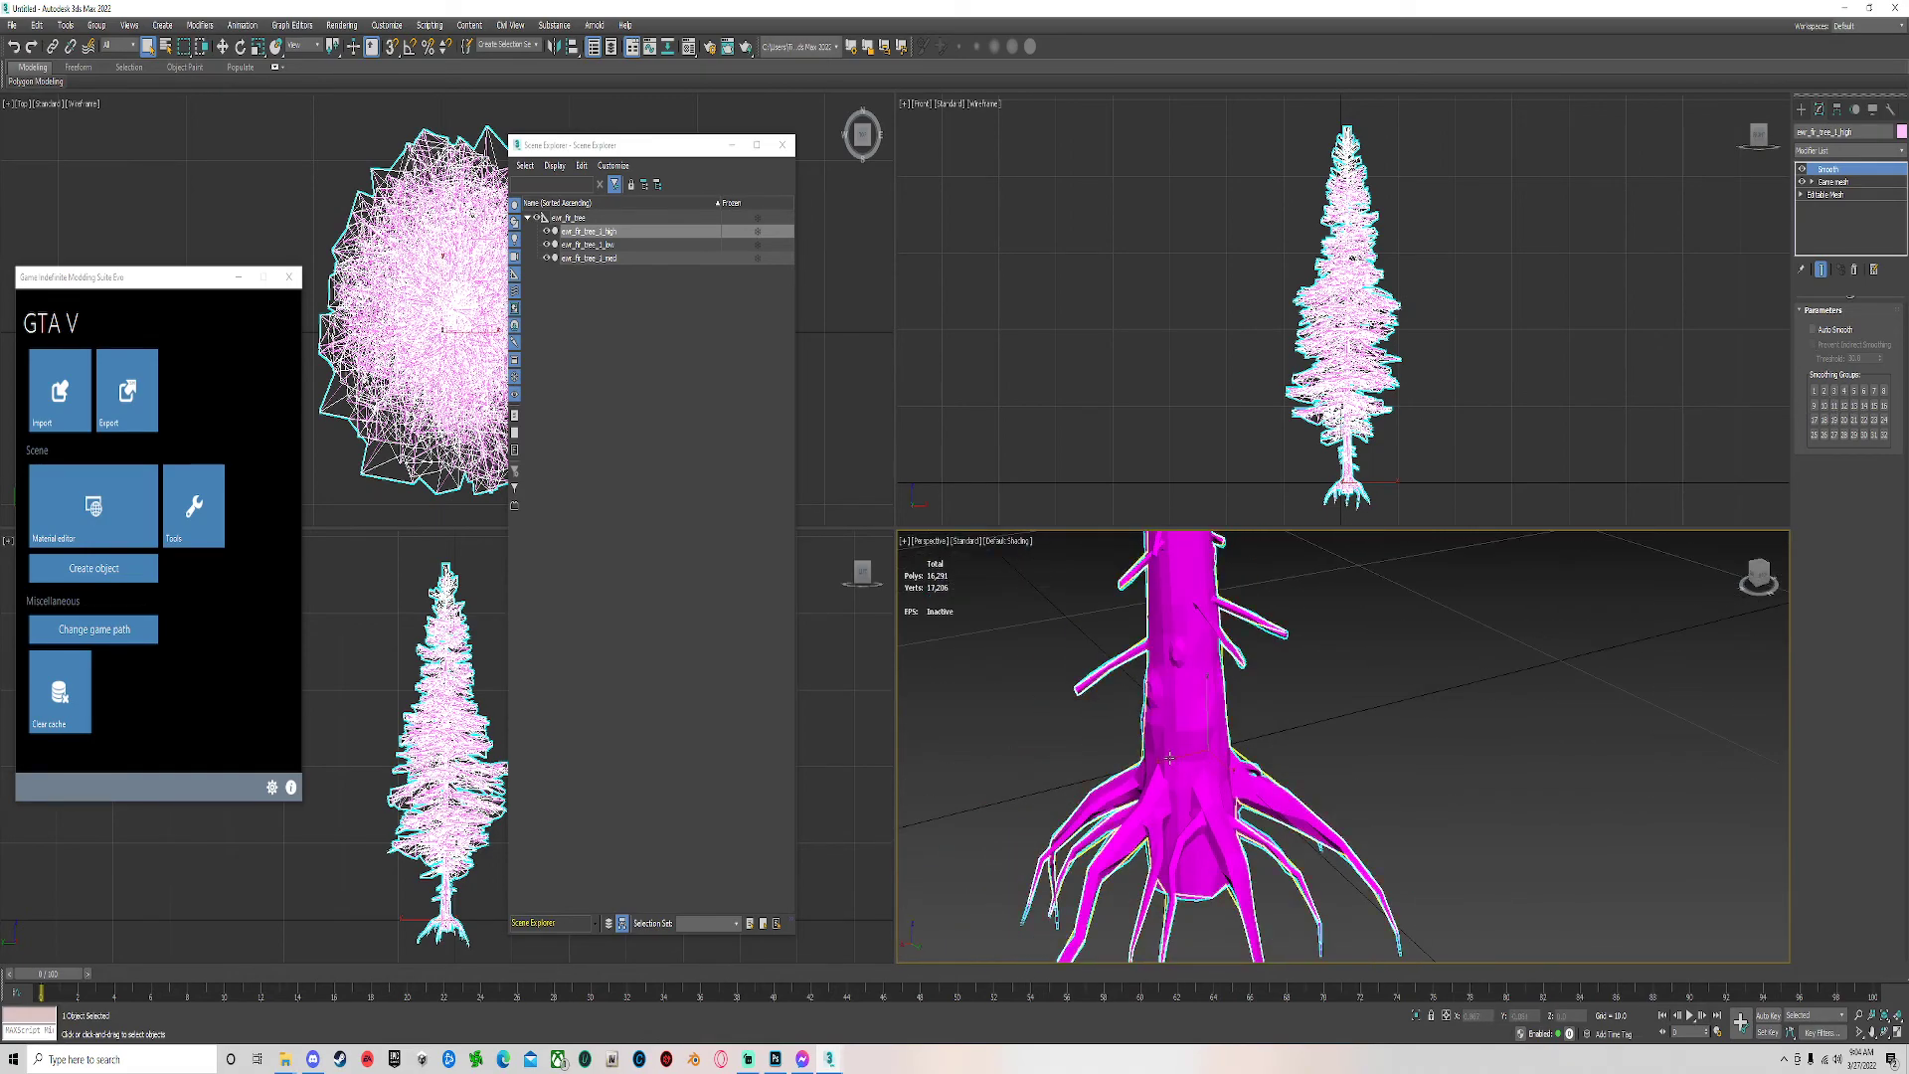
pyautogui.scroll(5, 1165, 636)
pyautogui.scroll(-4, 1217, 865)
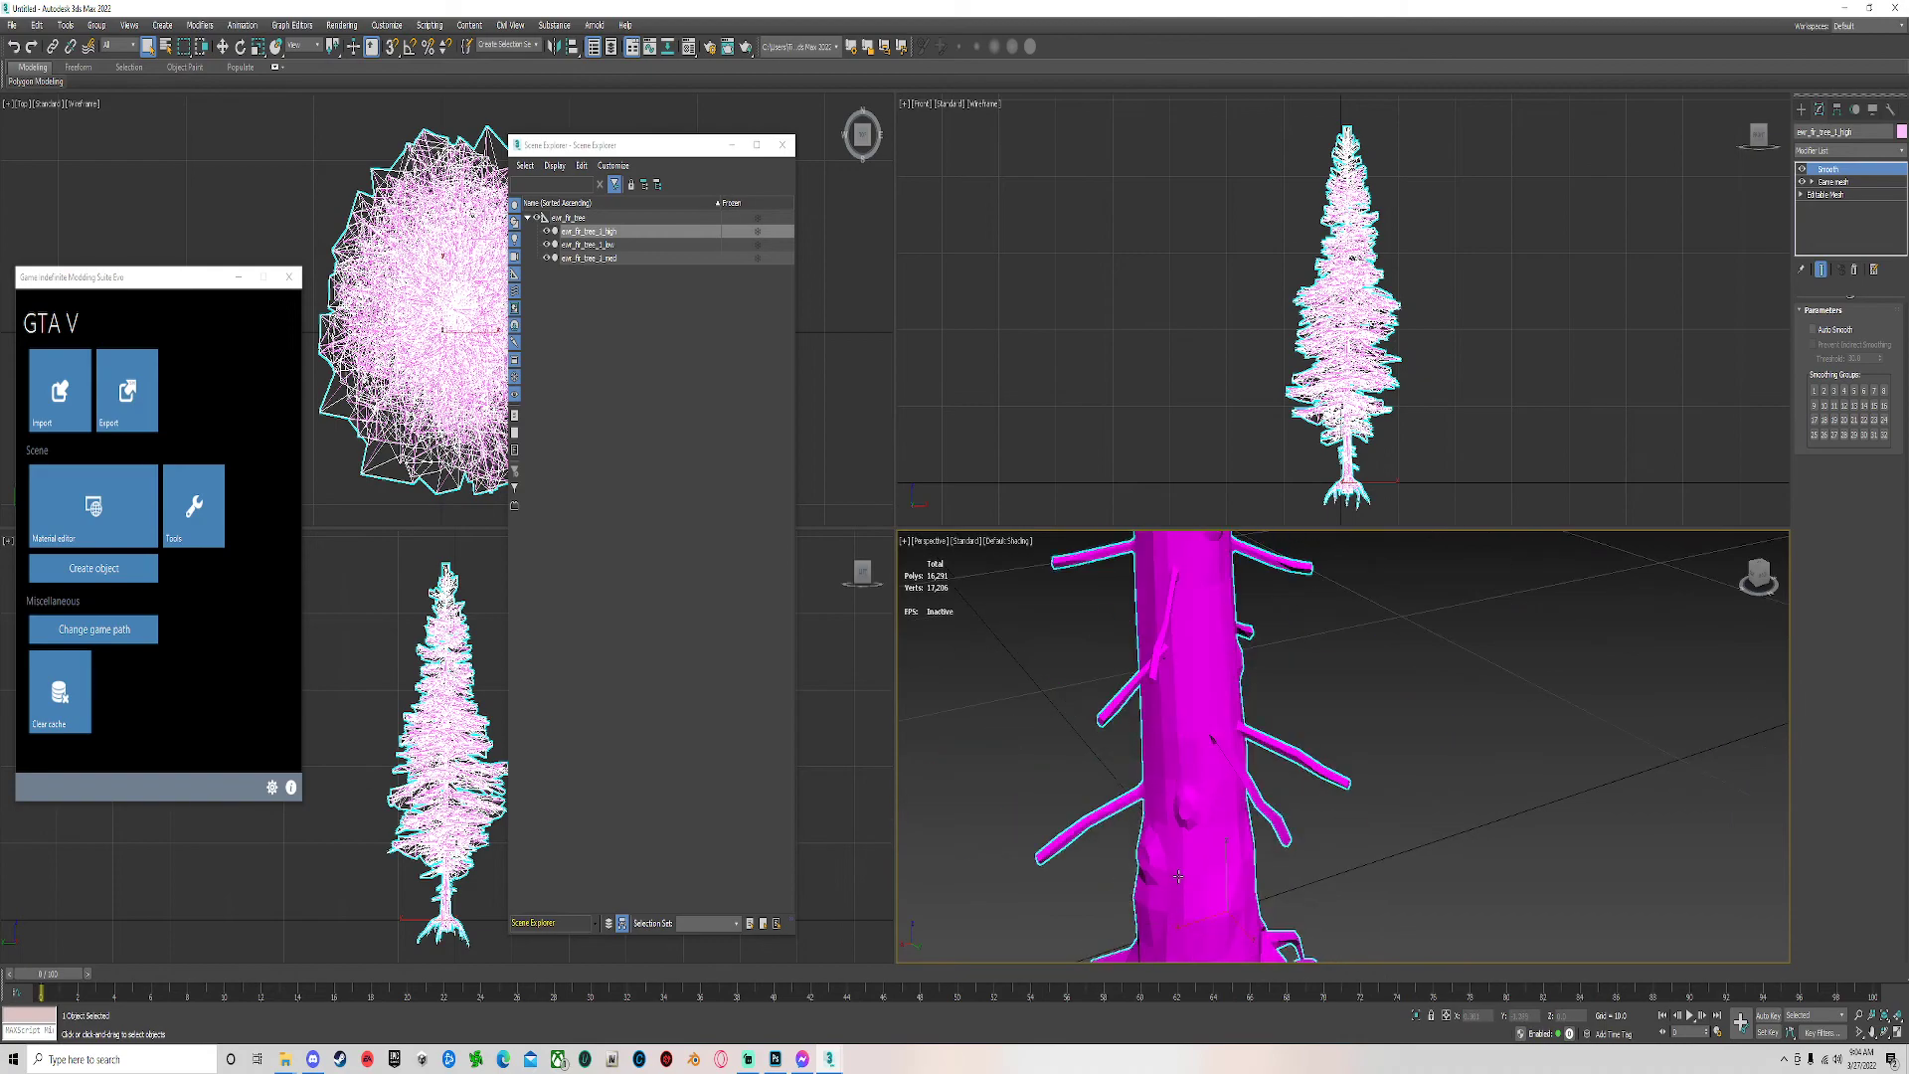
pyautogui.scroll(-4, 1236, 891)
pyautogui.scroll(4, 1293, 656)
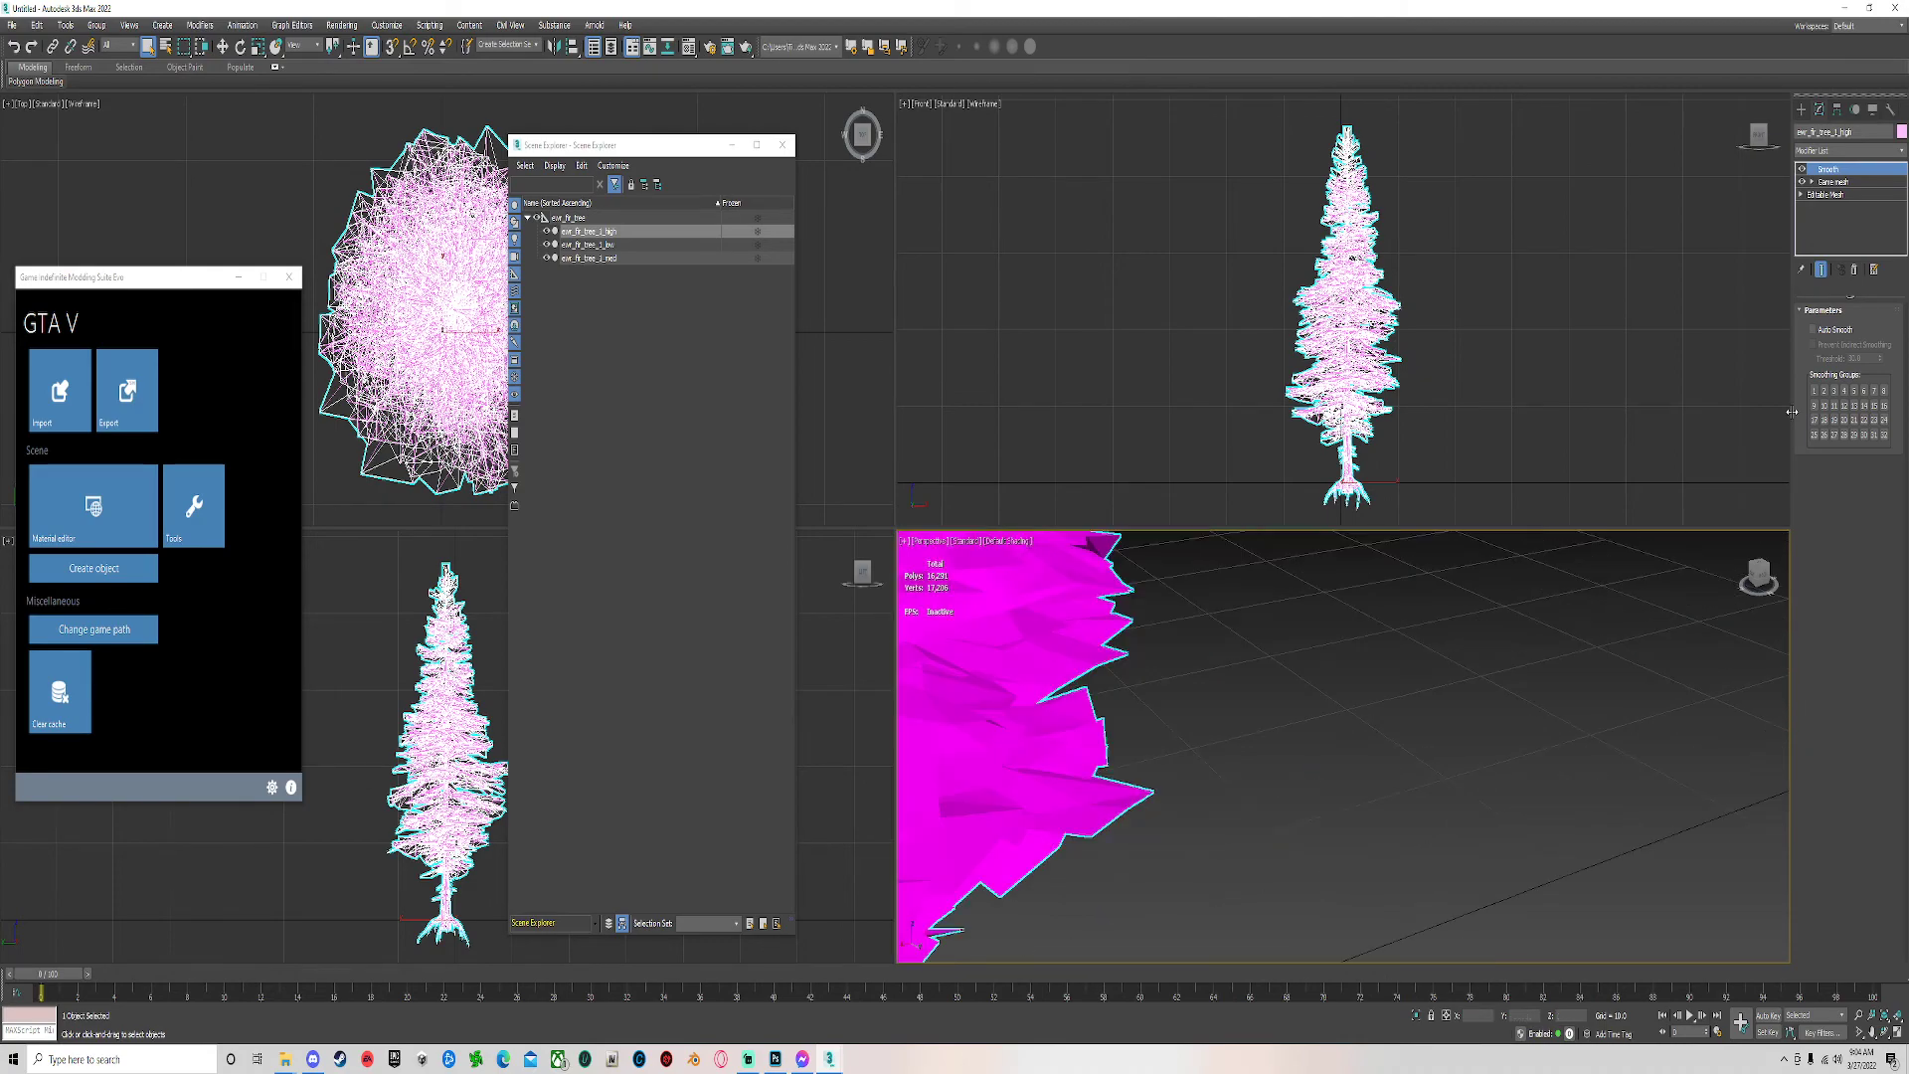
pyautogui.scroll(-5, 1346, 682)
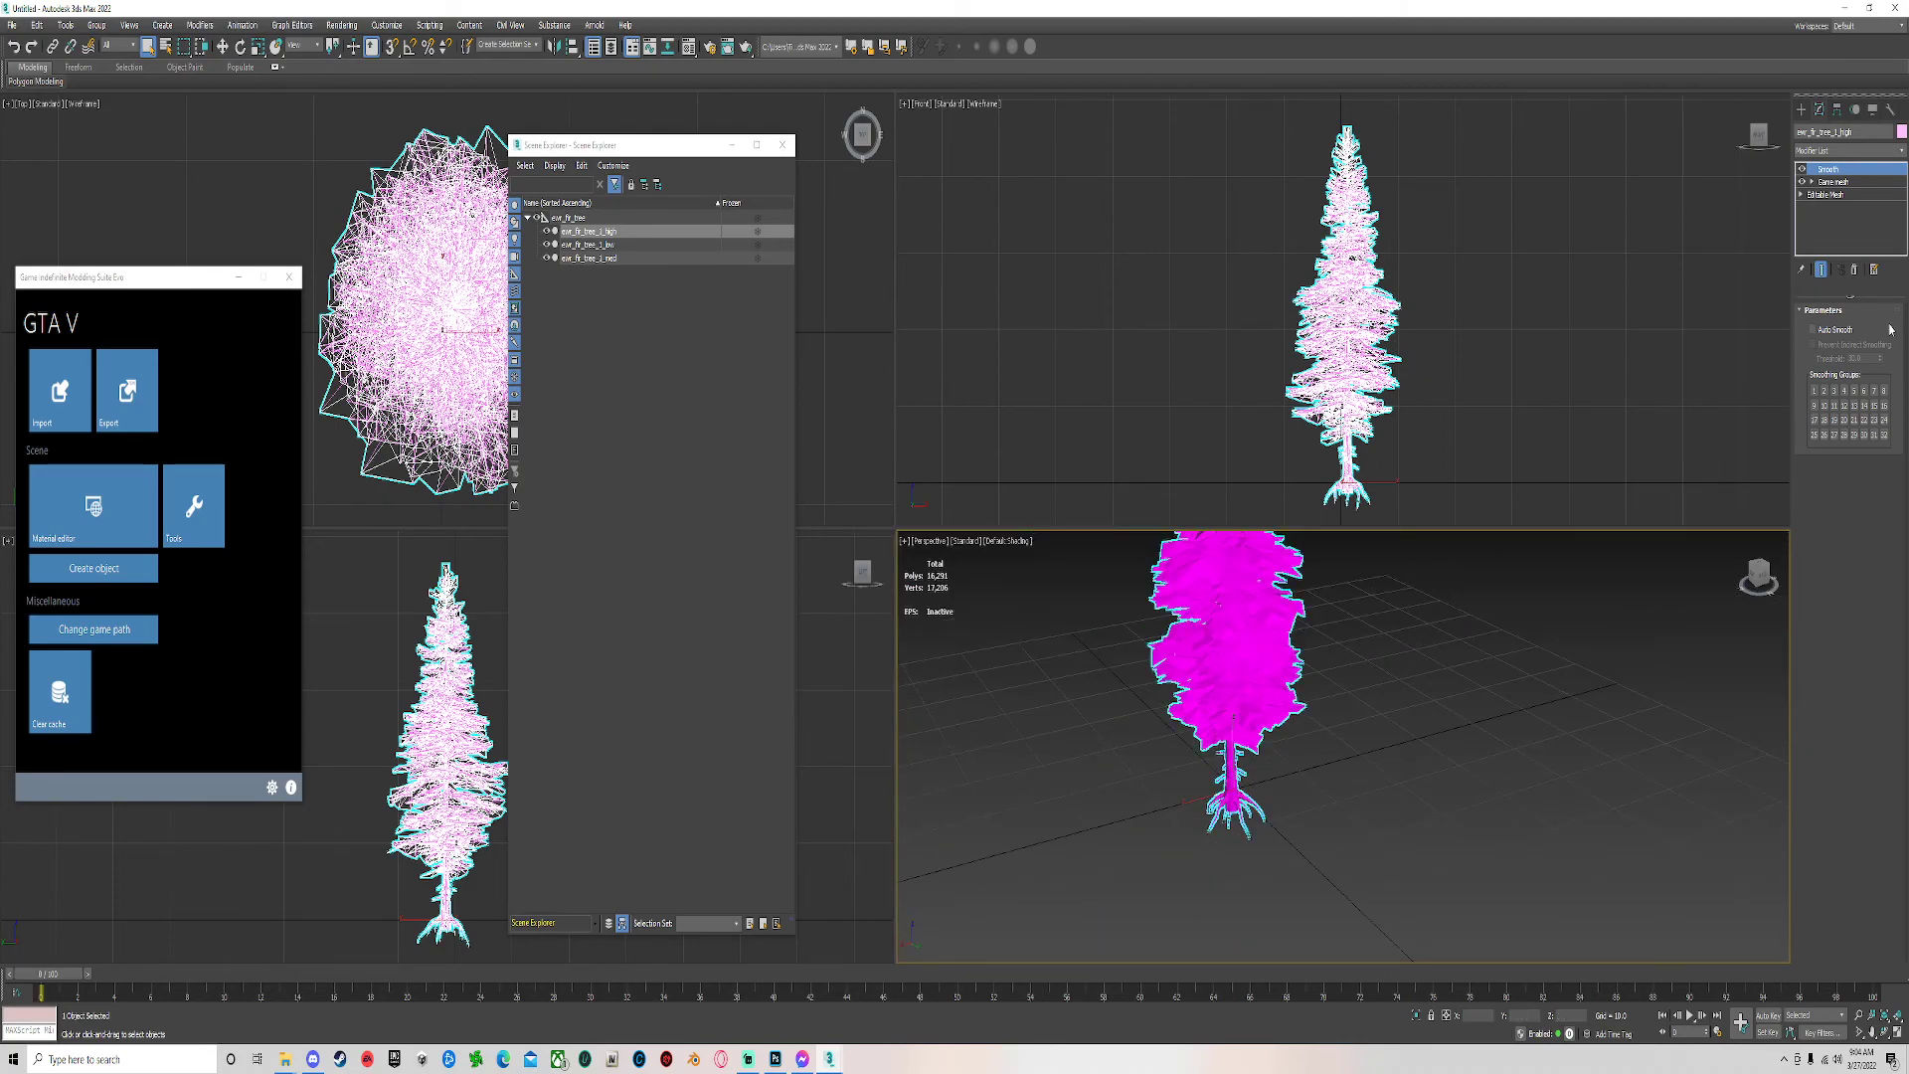
pyautogui.scroll(8, 1279, 758)
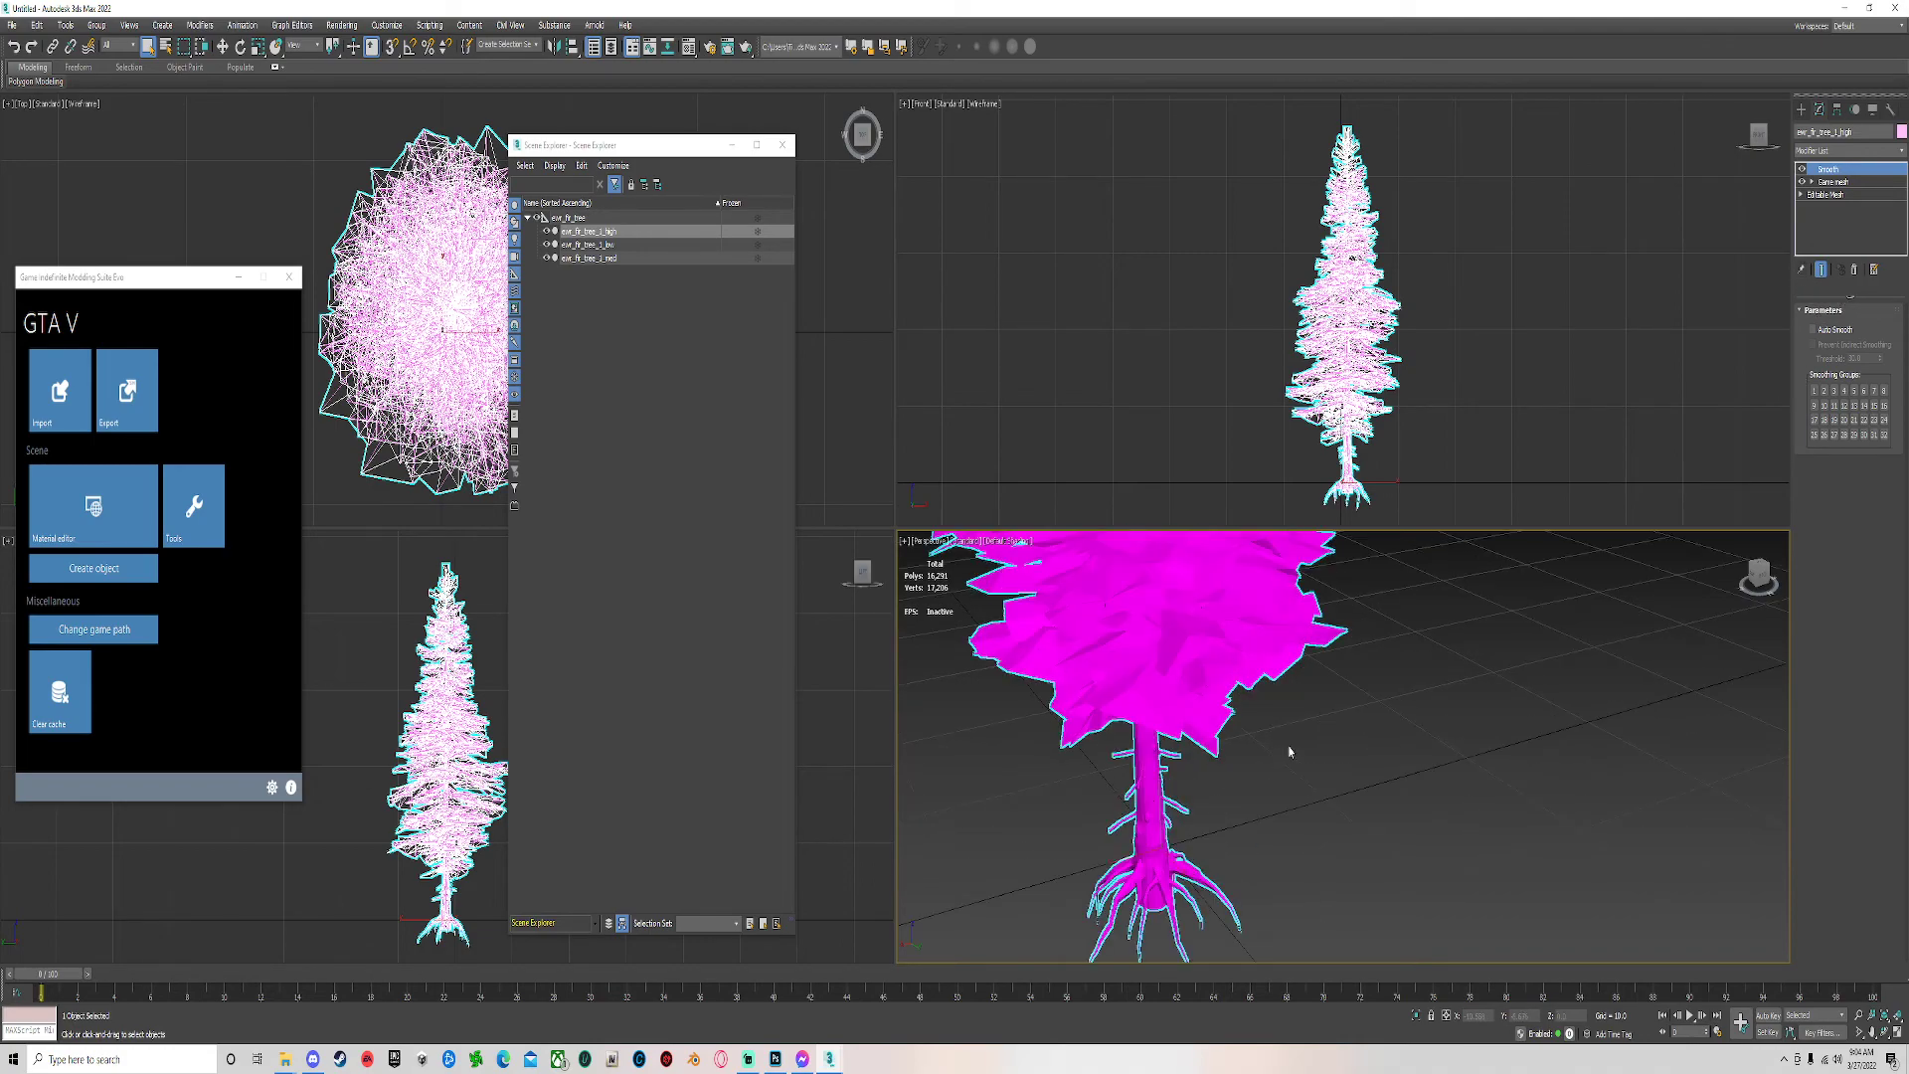
pyautogui.moveTo(1130, 891); pyautogui.dragTo(1366, 738, button='middle')
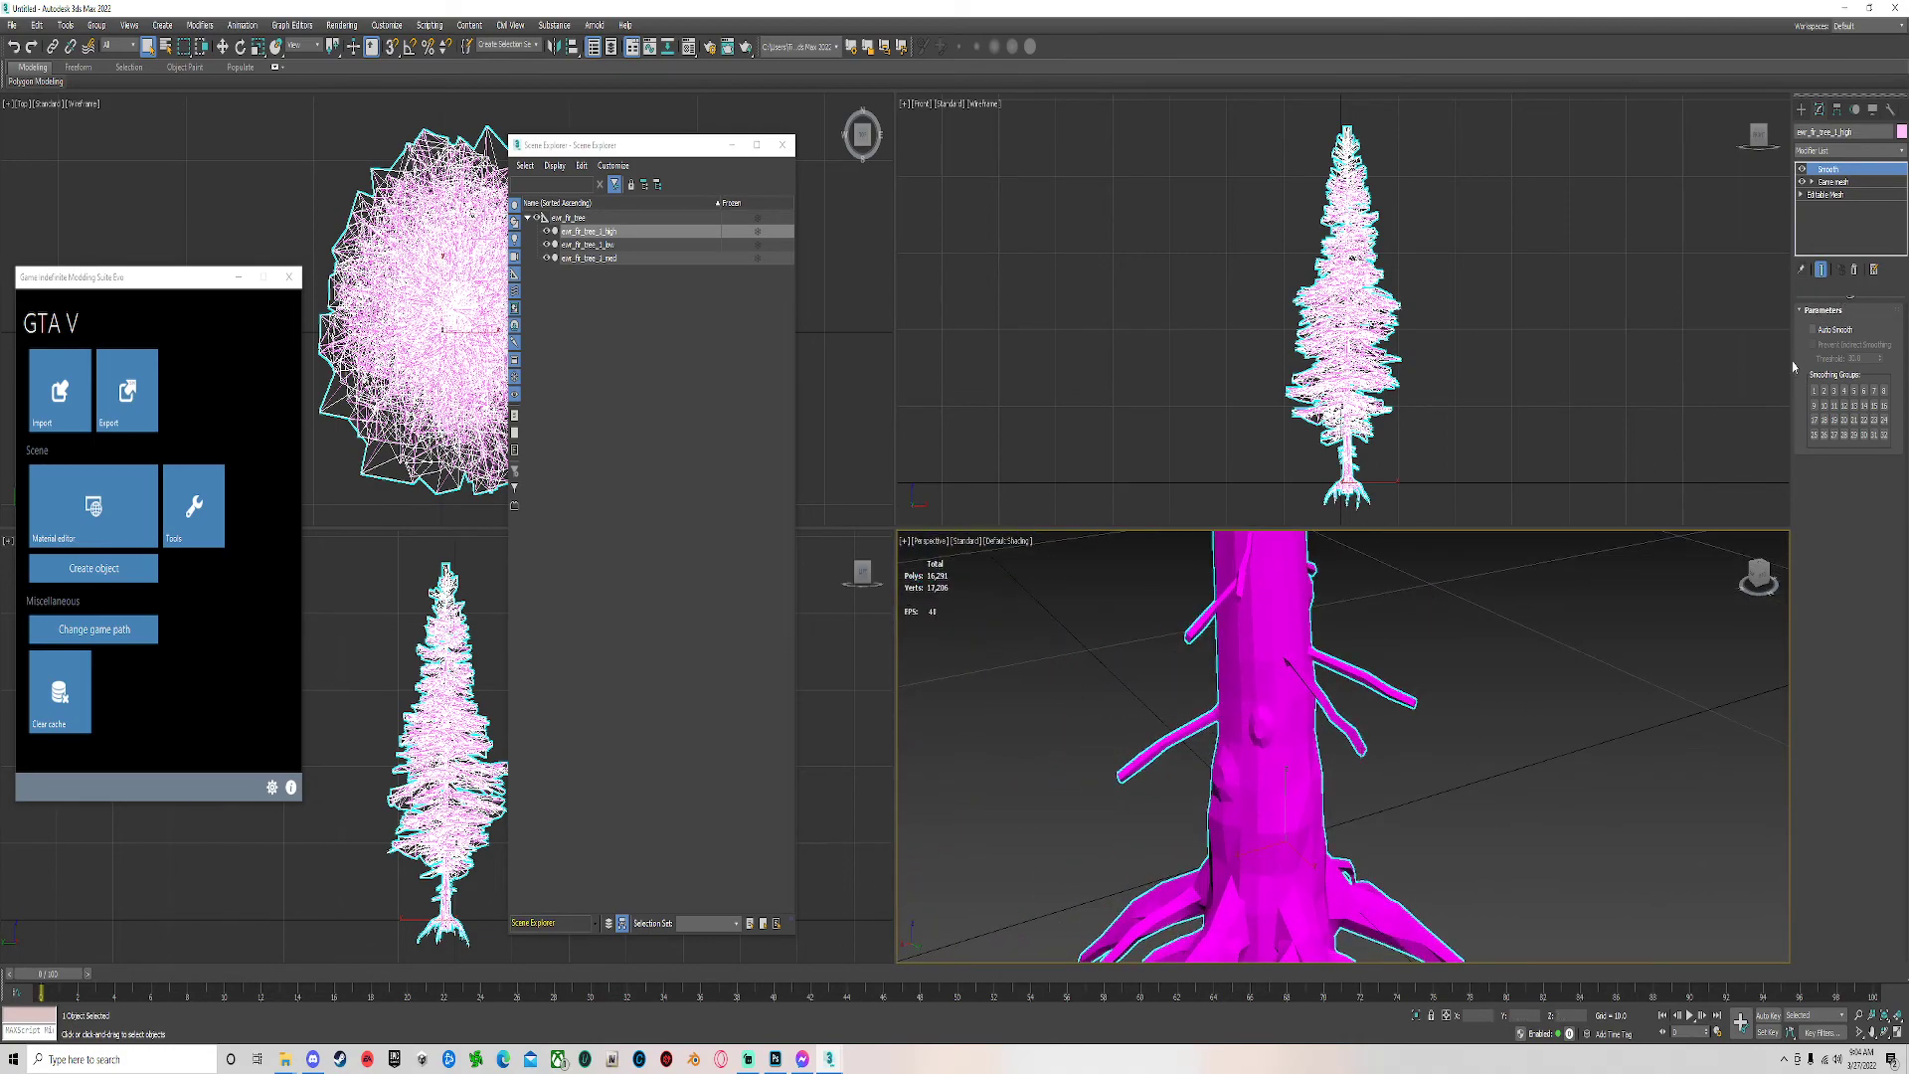
# Turn on Auto Smooth in the high mesh's Smooth modifier and place that modifier beneath Game mesh in the stack.
pyautogui.click(1812, 329)
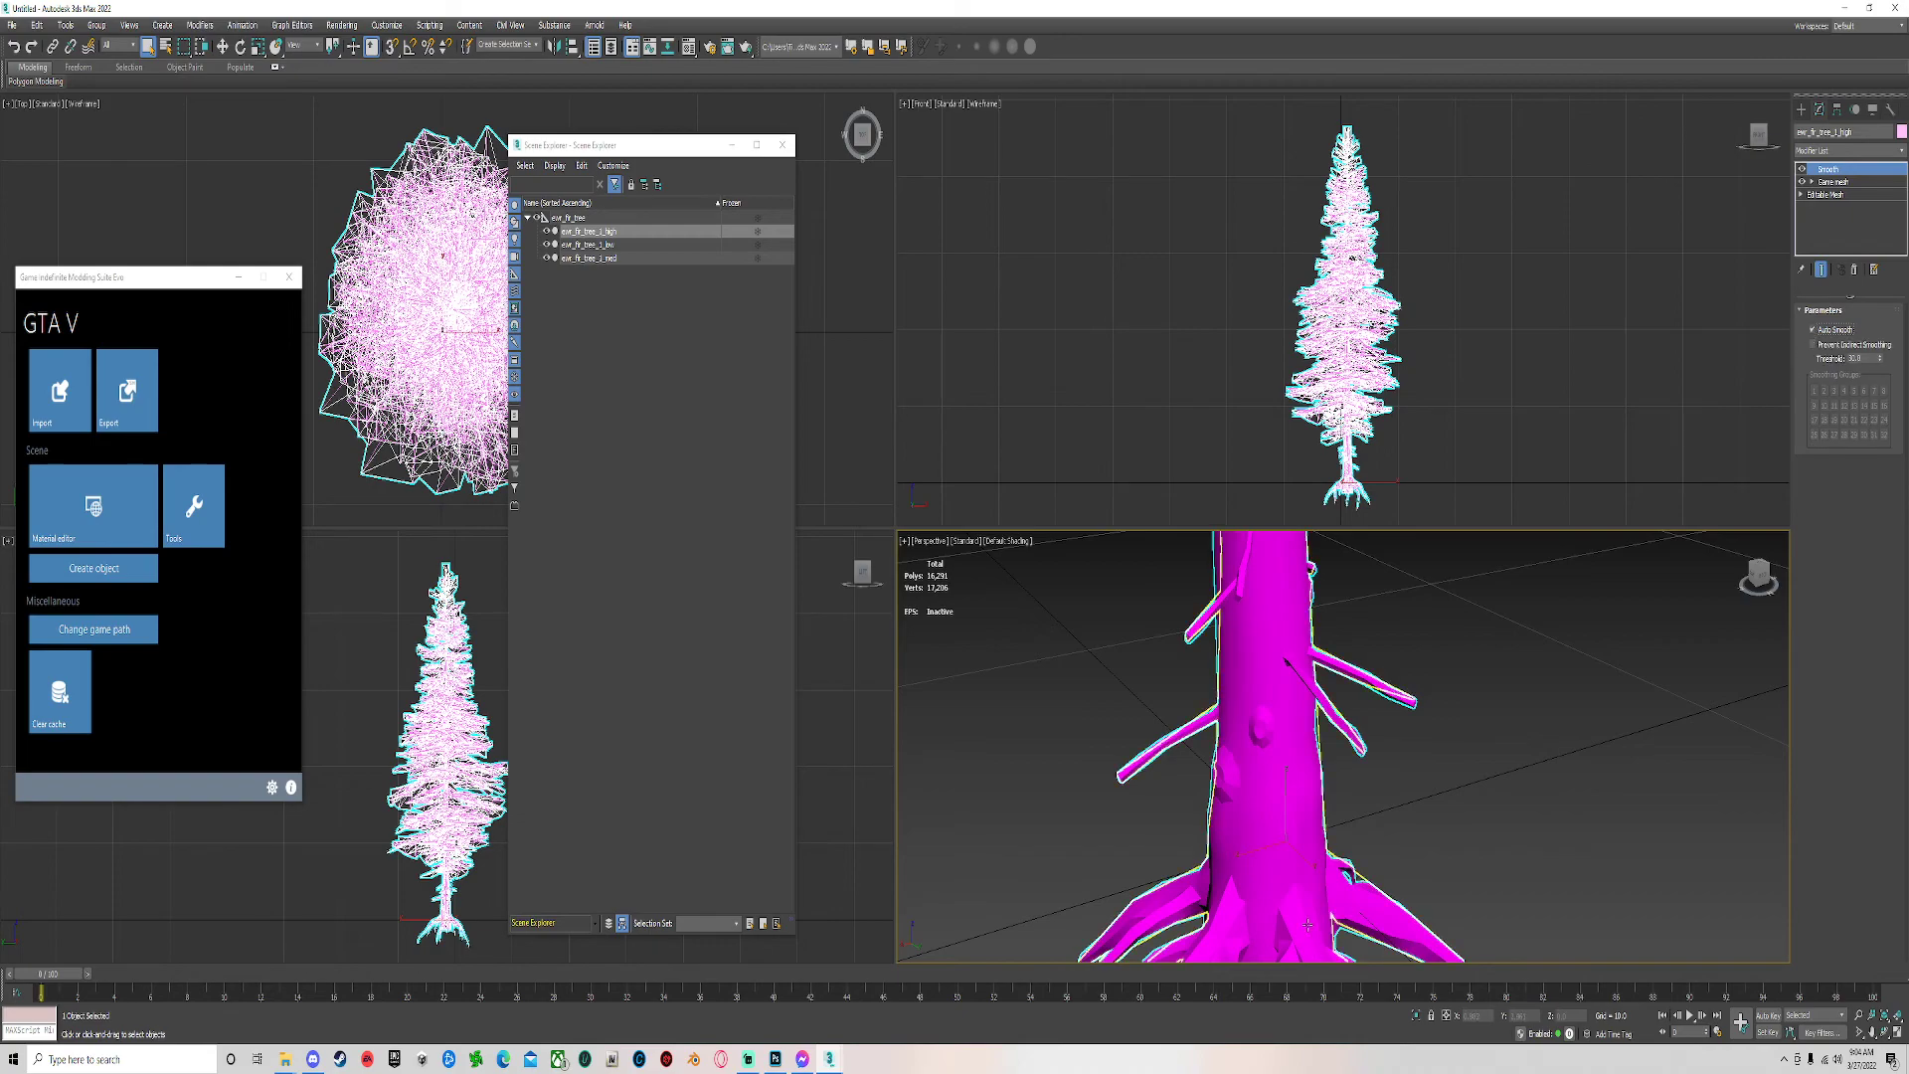
pyautogui.click(1813, 329)
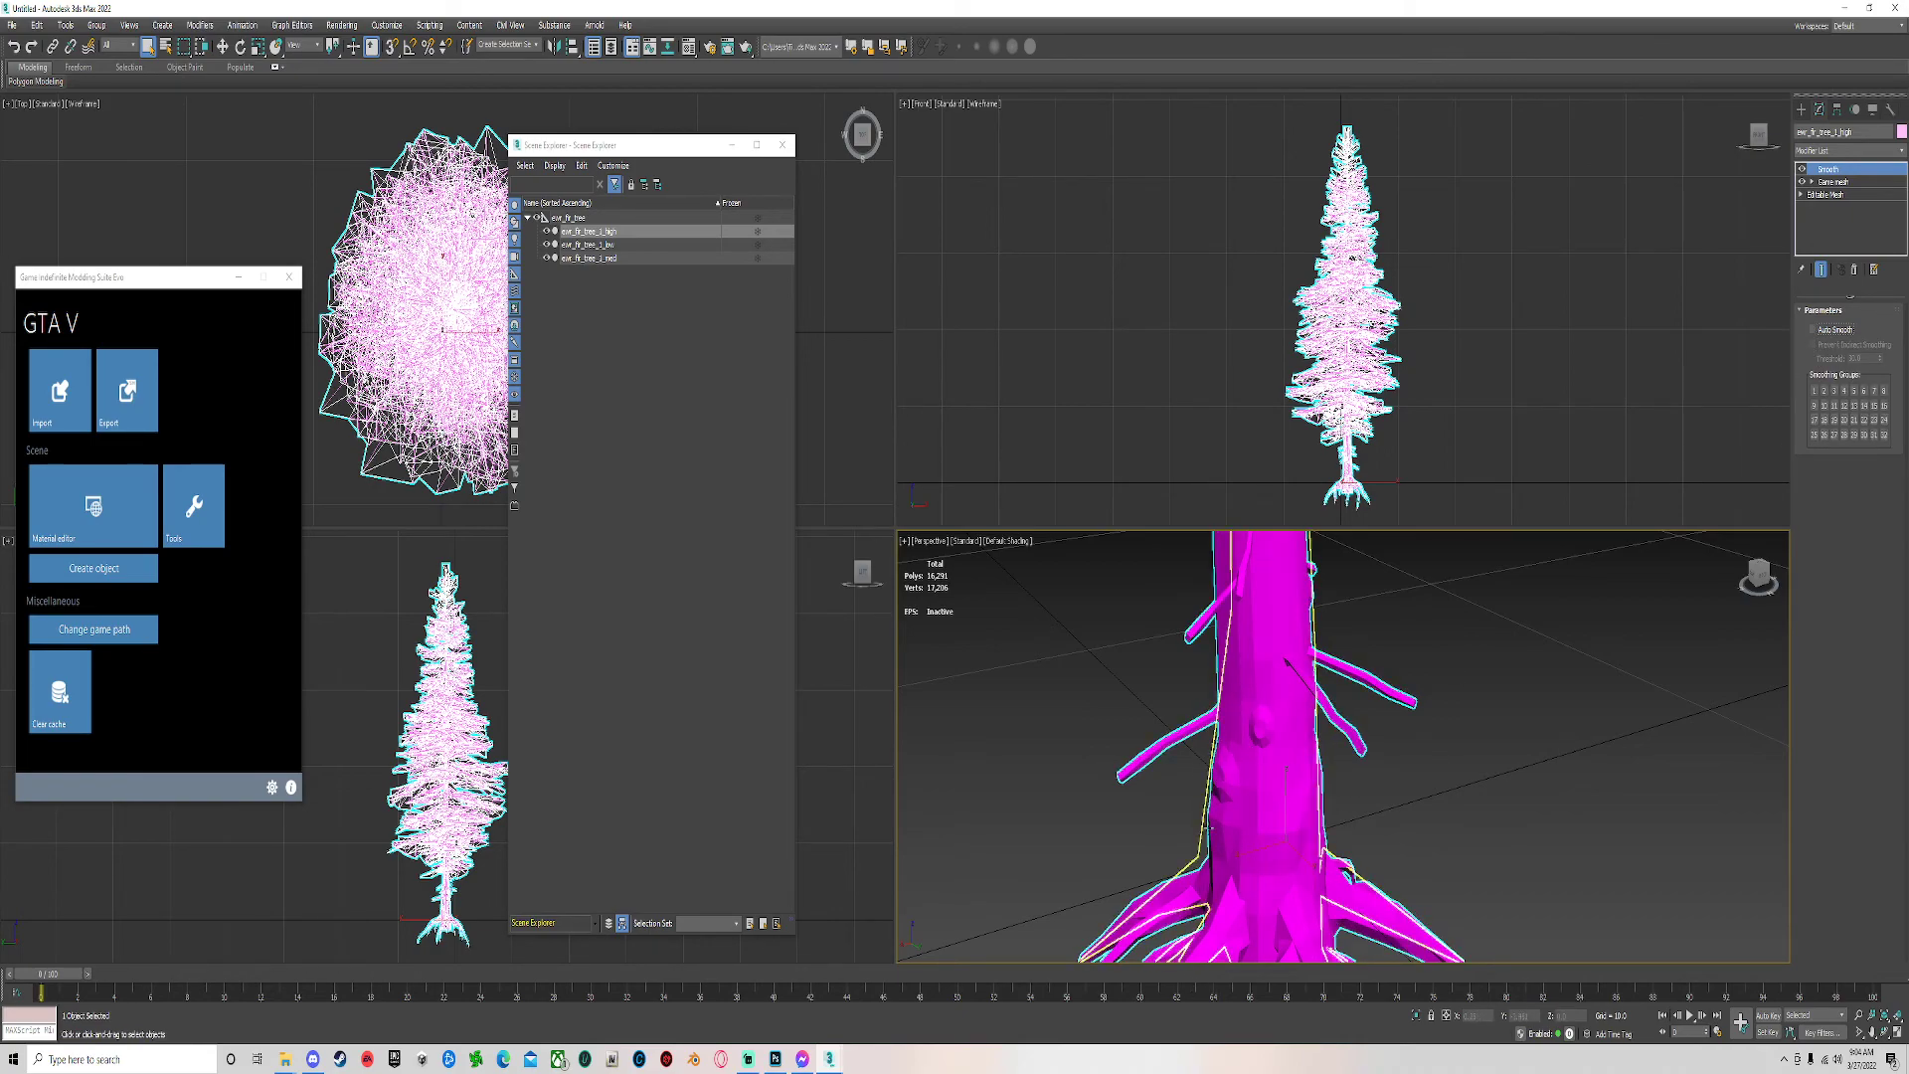
pyautogui.scroll(2, 1256, 807)
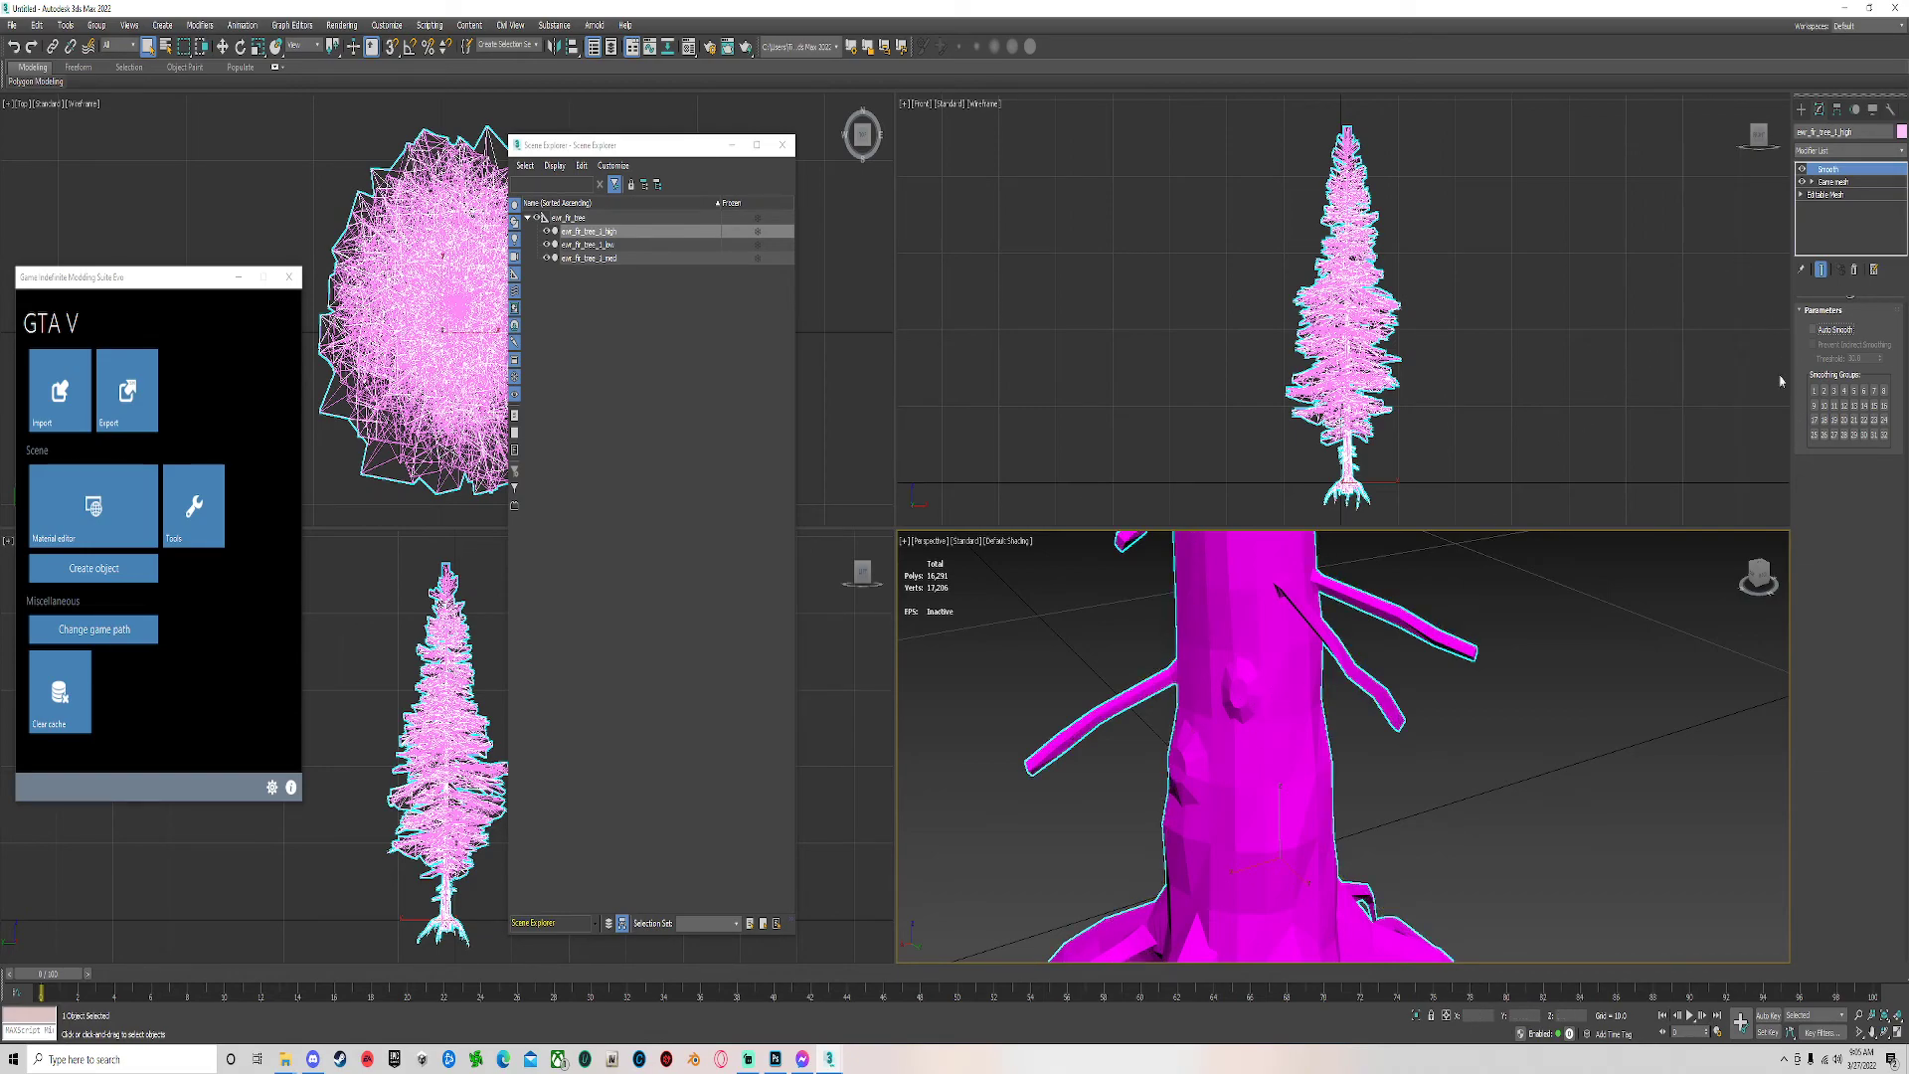
pyautogui.click(1813, 329)
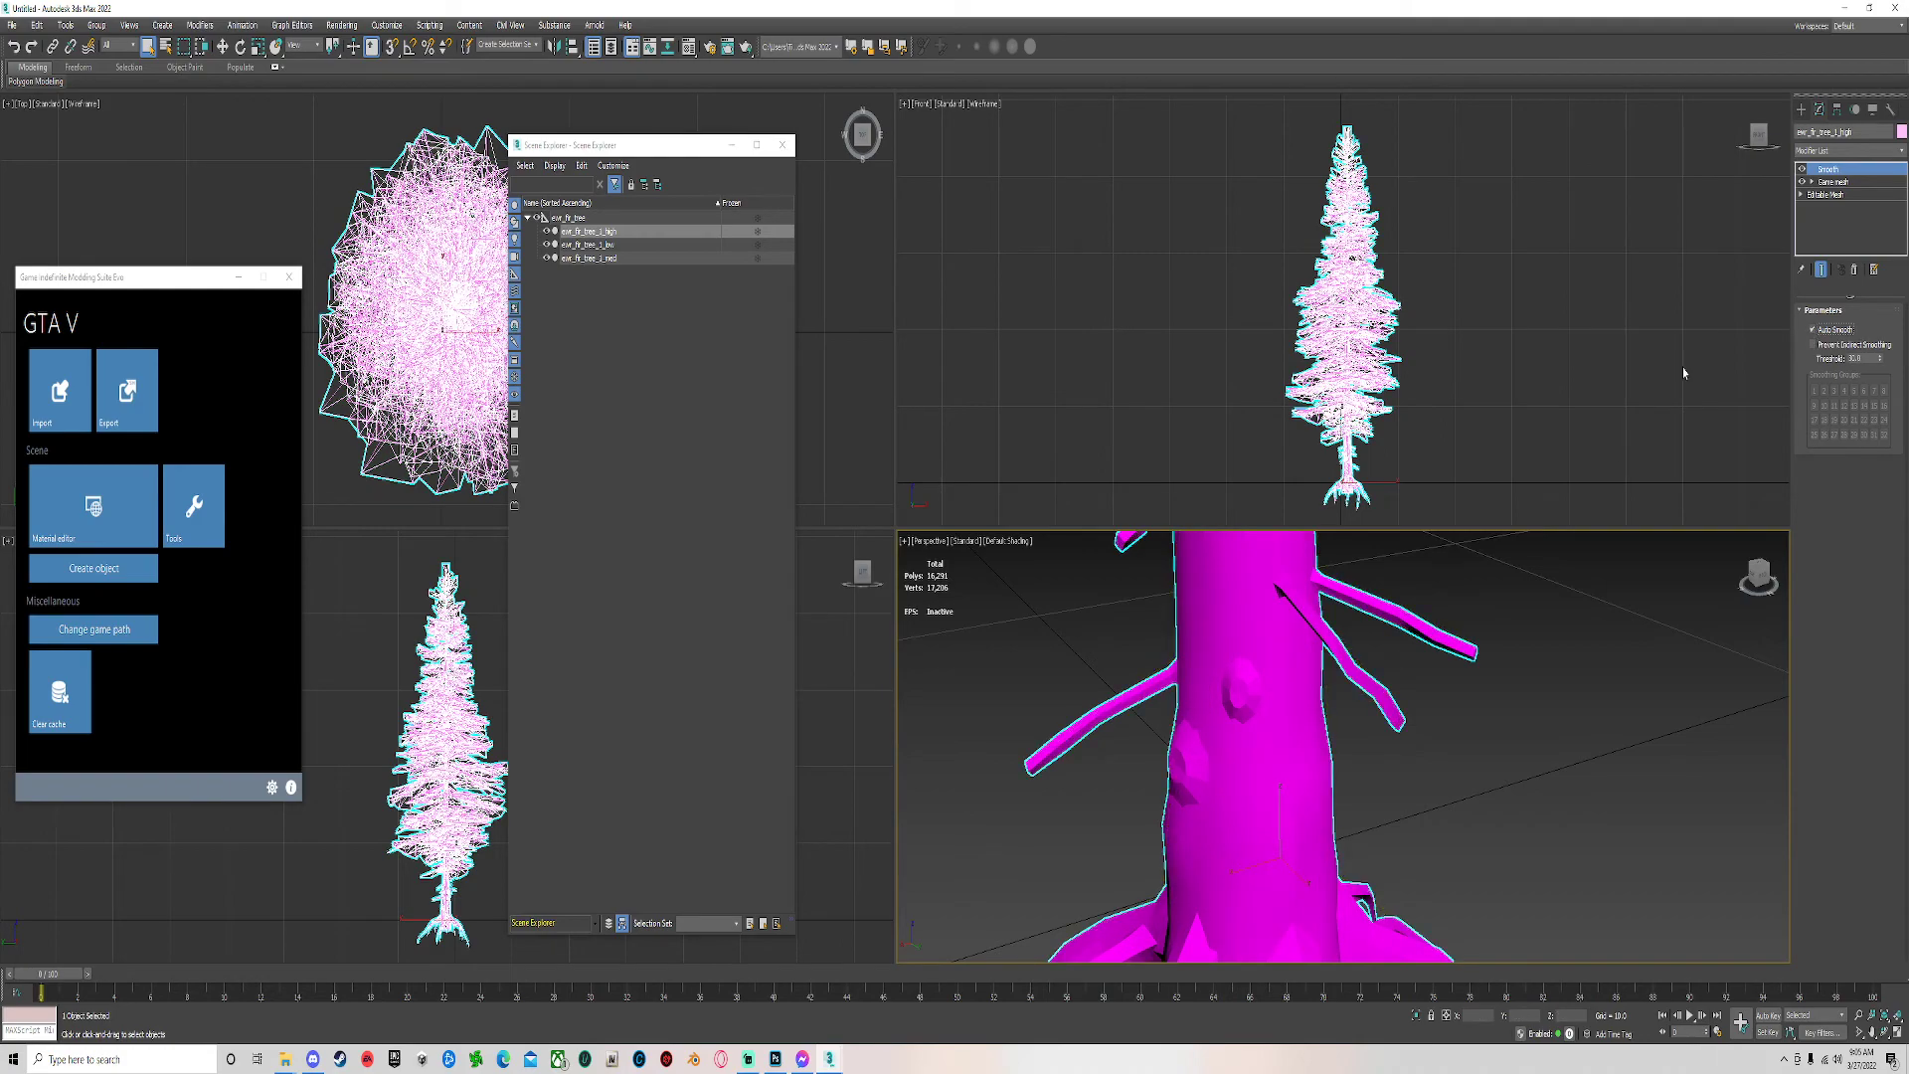
pyautogui.moveTo(1832, 178); pyautogui.dragTo(1832, 196)
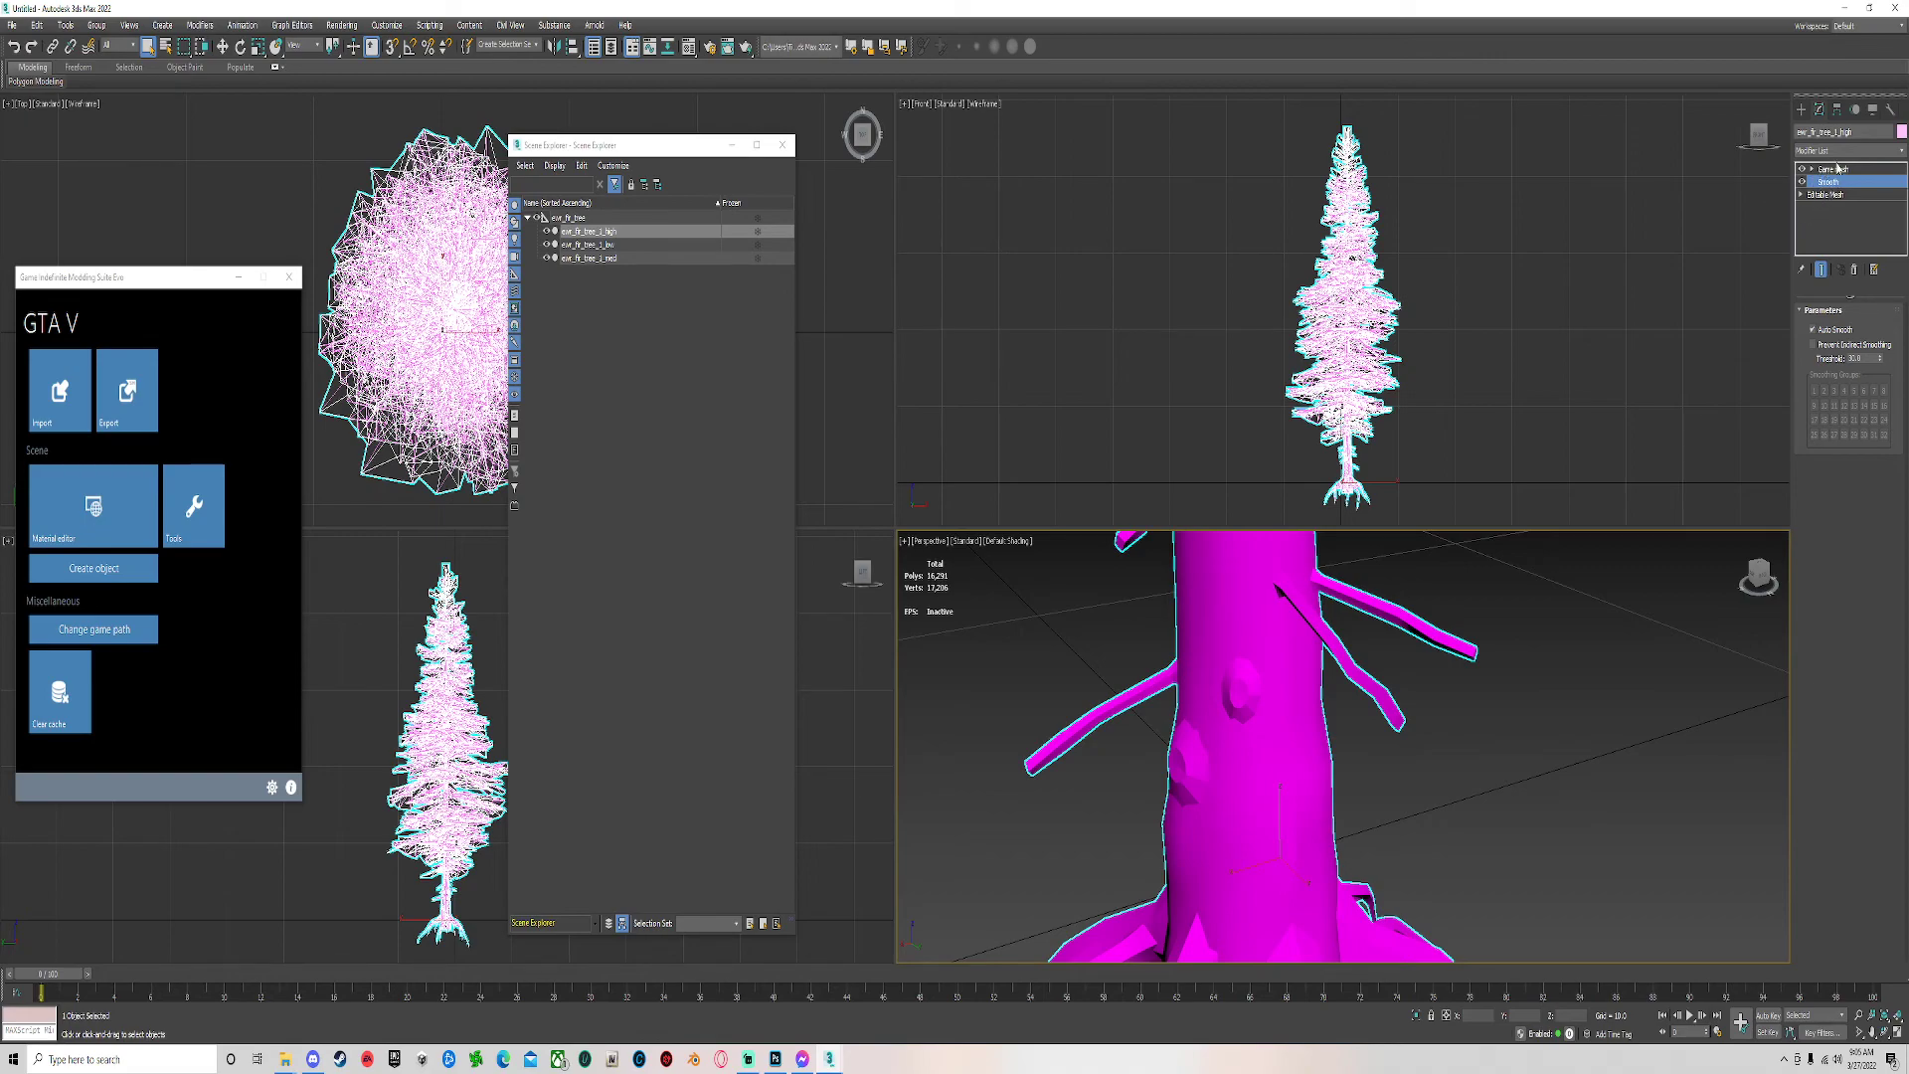
# Hide the high and low meshes one after another to check how the remaining LOD meshes display in the perspective view.
pyautogui.click(594, 246)
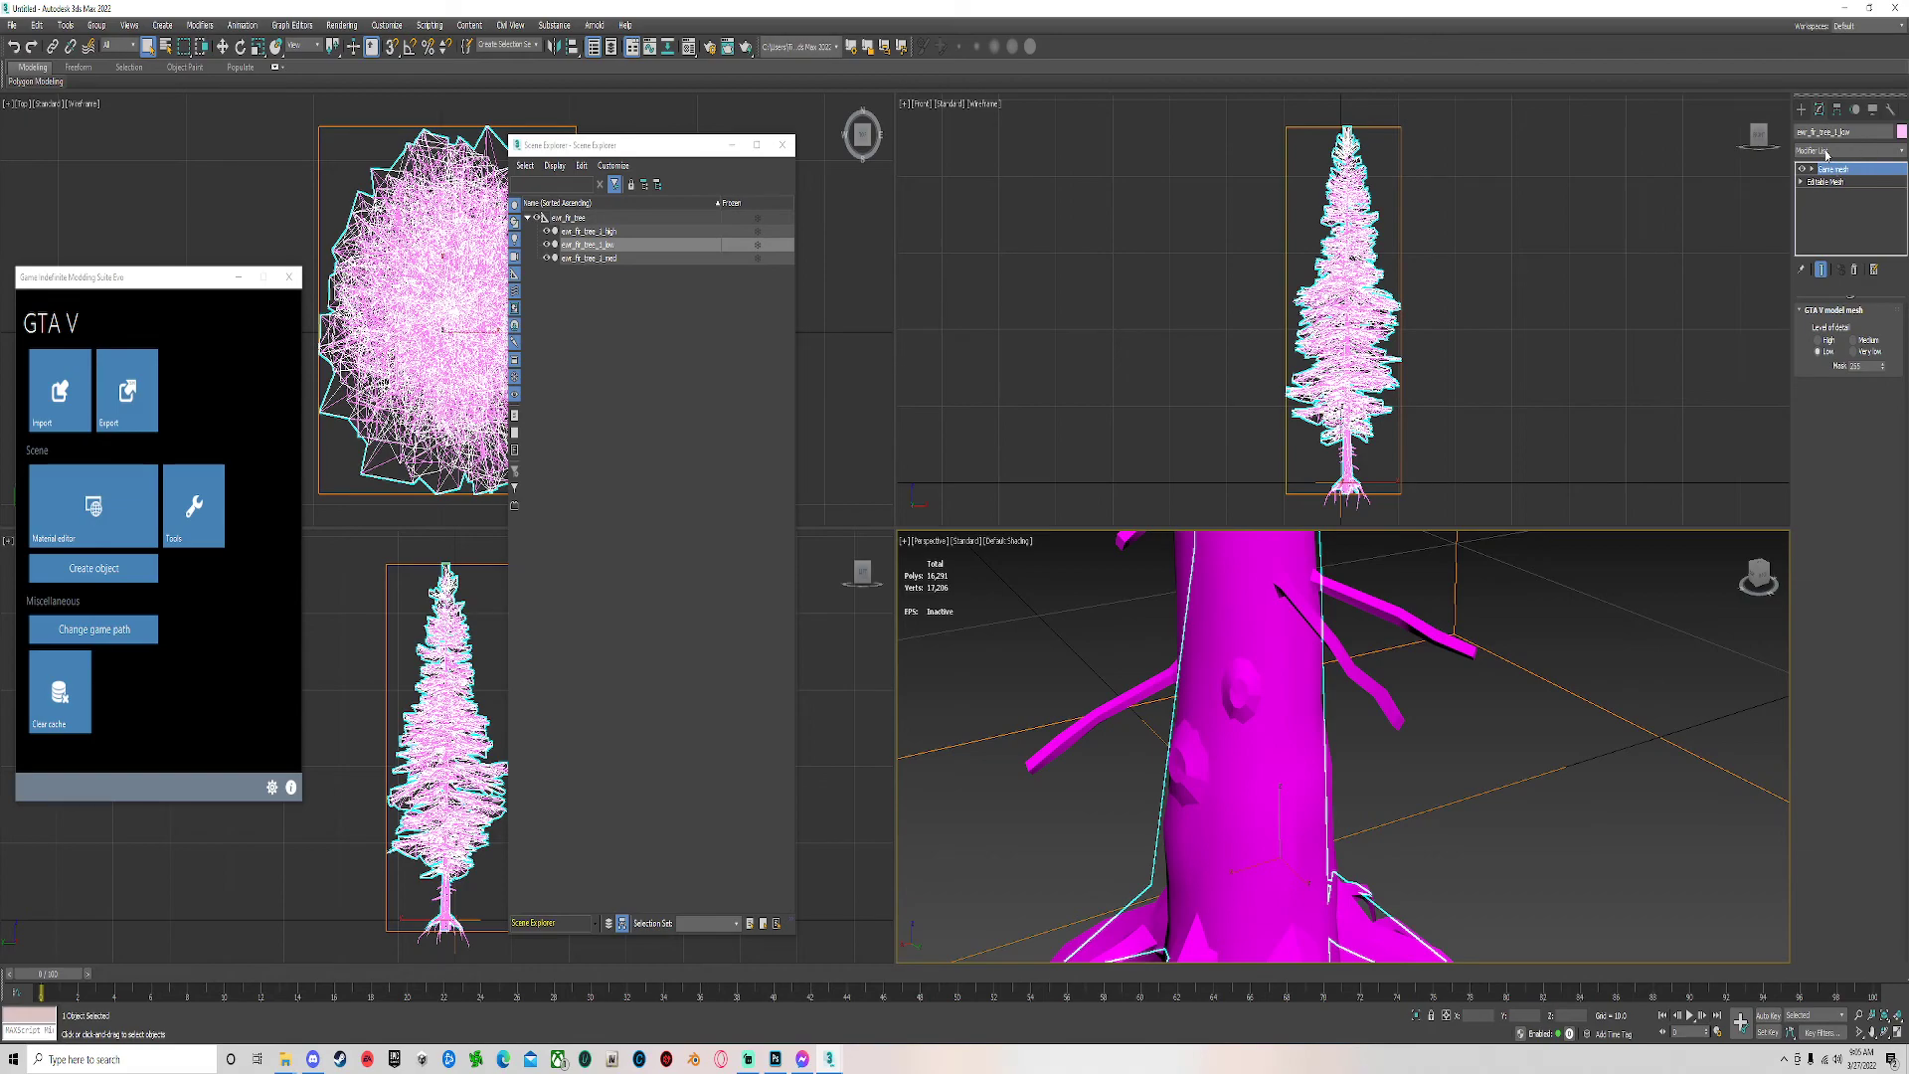
pyautogui.click(545, 231)
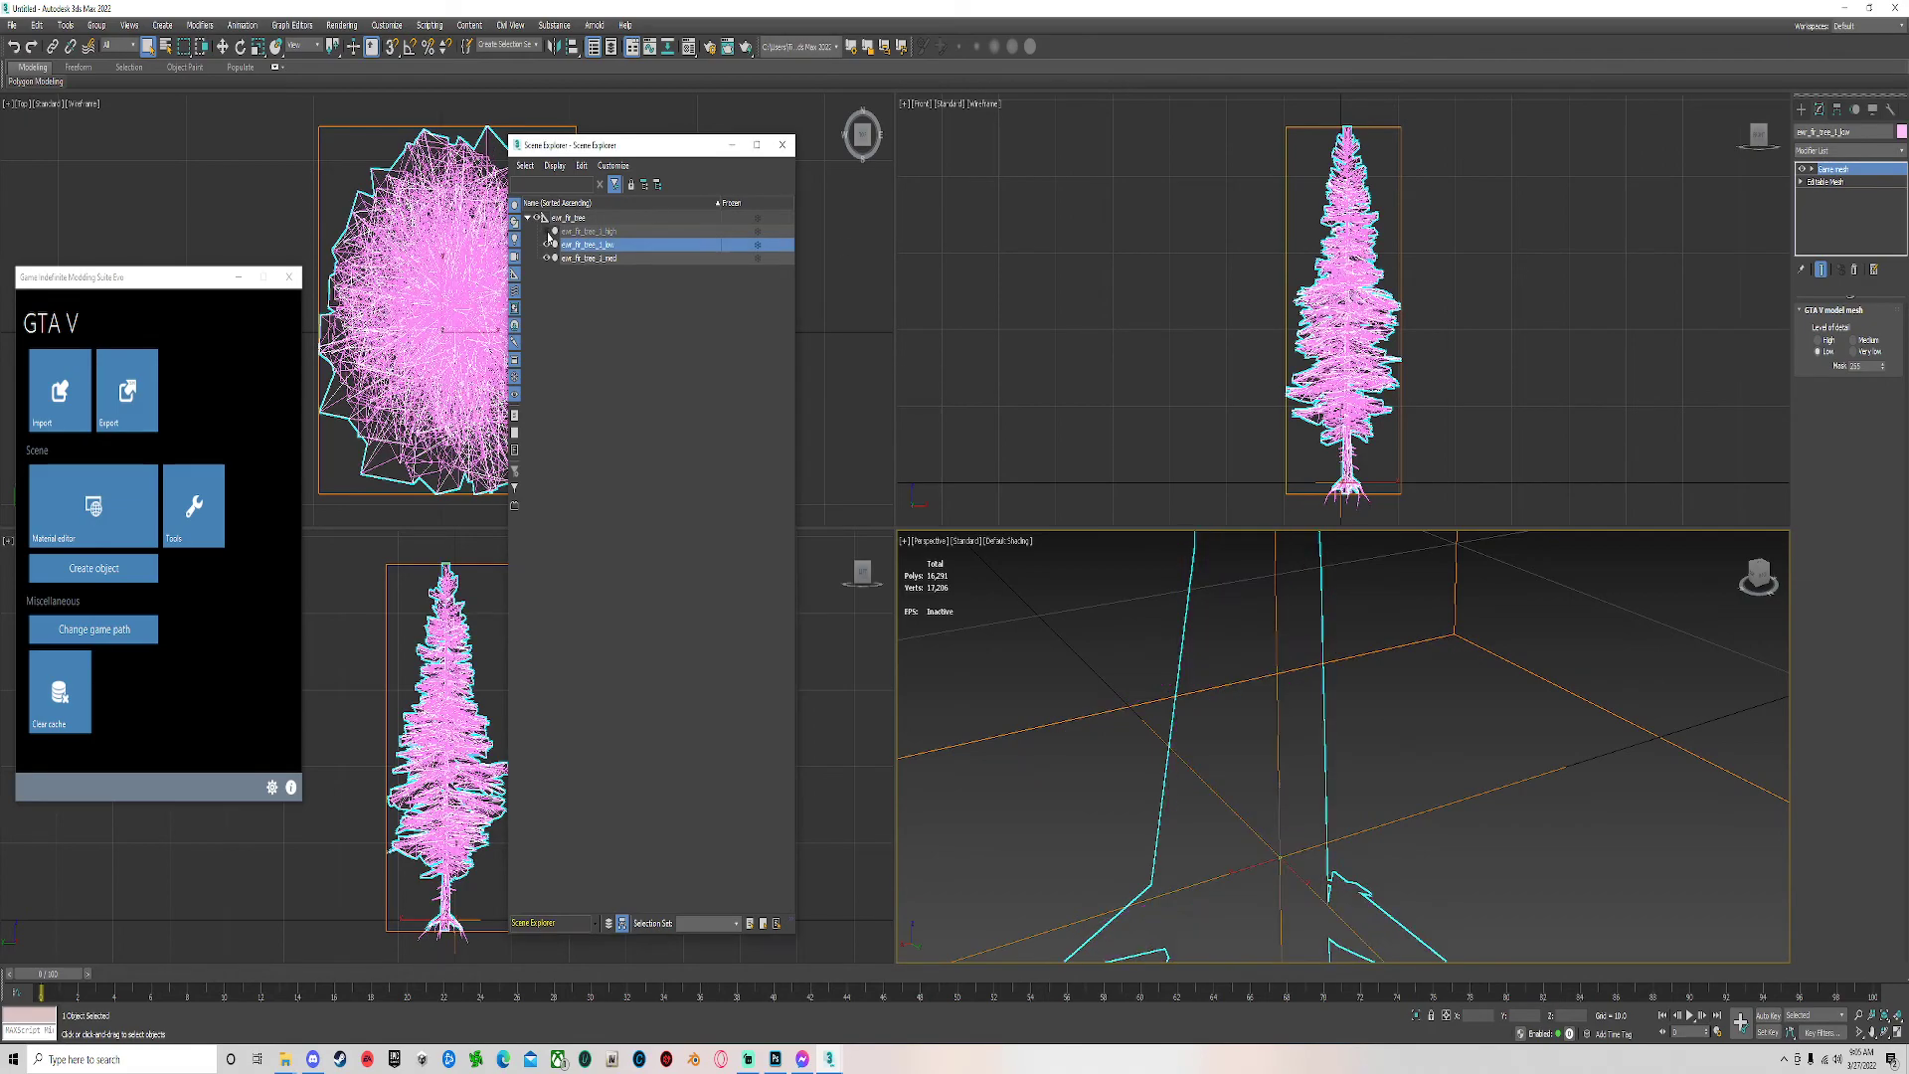
pyautogui.click(546, 258)
pyautogui.click(600, 234)
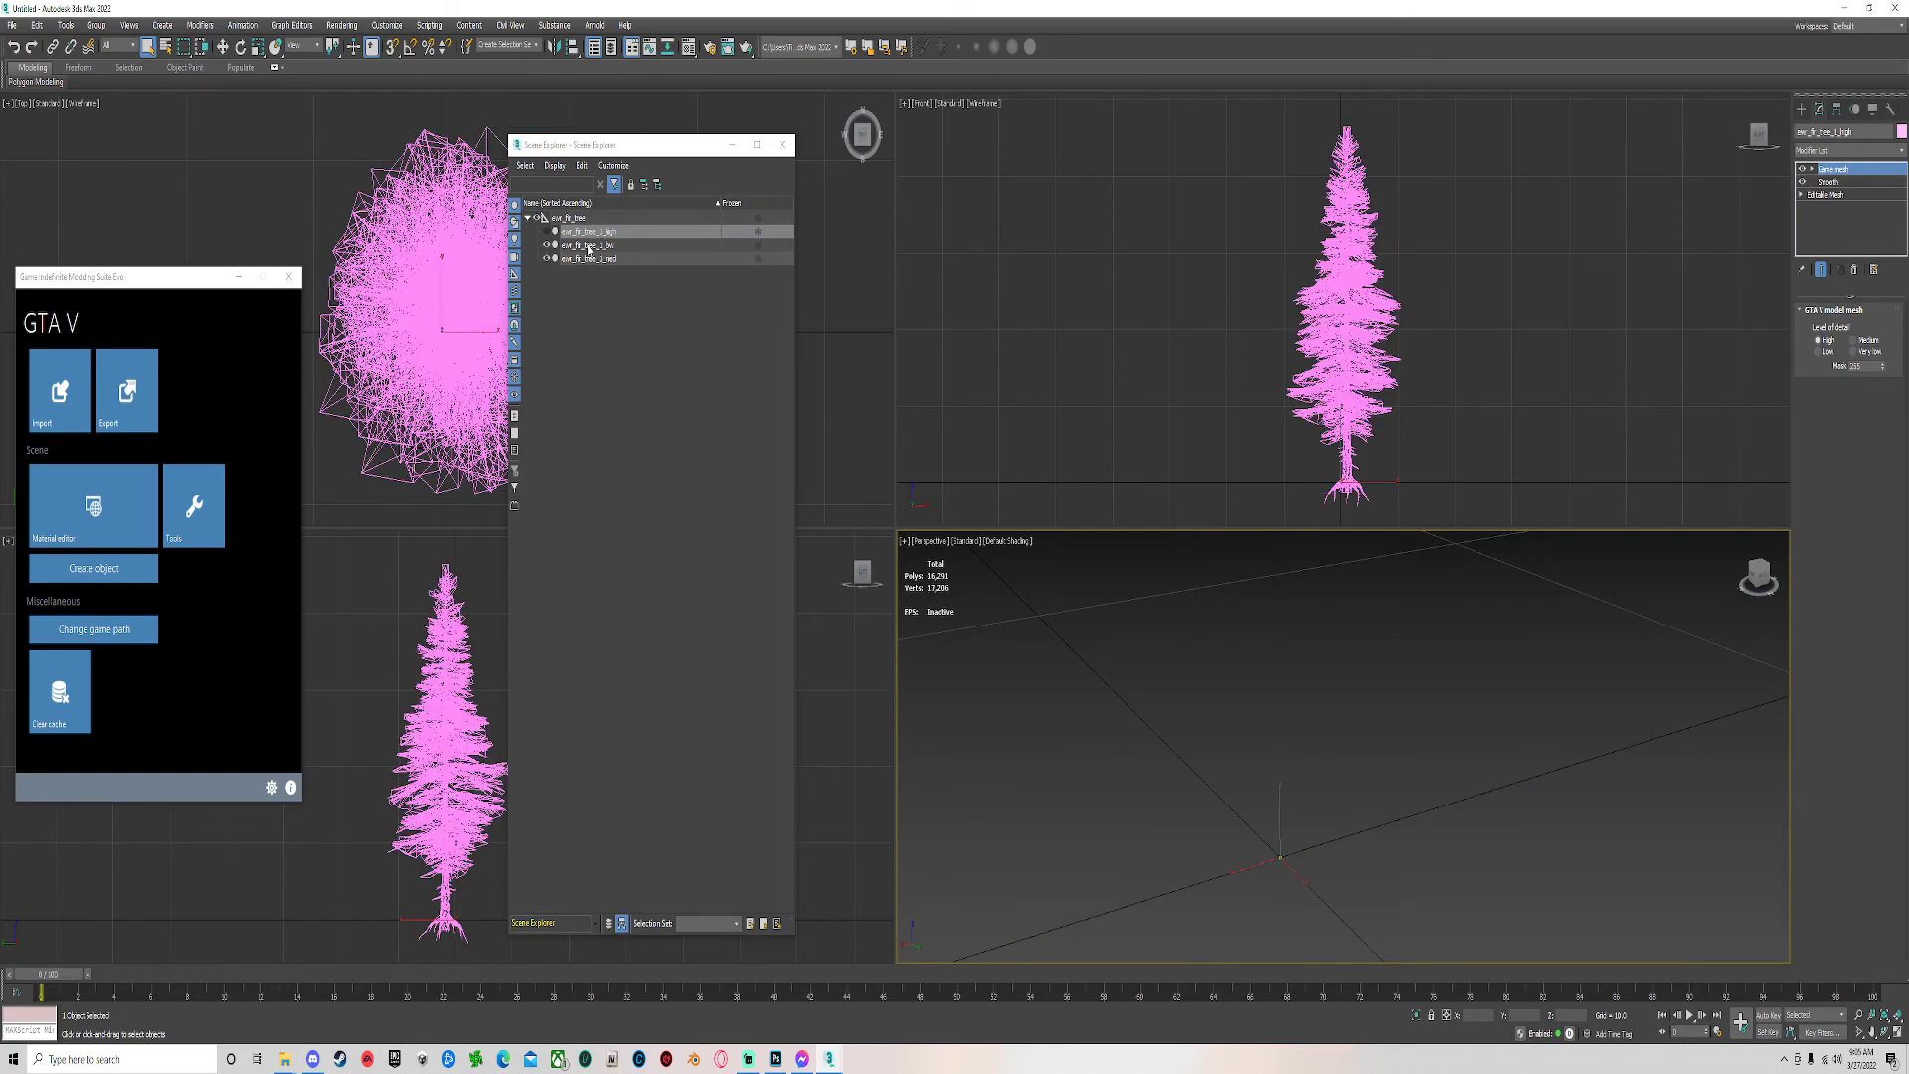
pyautogui.click(589, 247)
pyautogui.keyDown('alt'); pyautogui.moveTo(958, 546); pyautogui.dragTo(1153, 856, button='middle'); pyautogui.keyUp('alt')
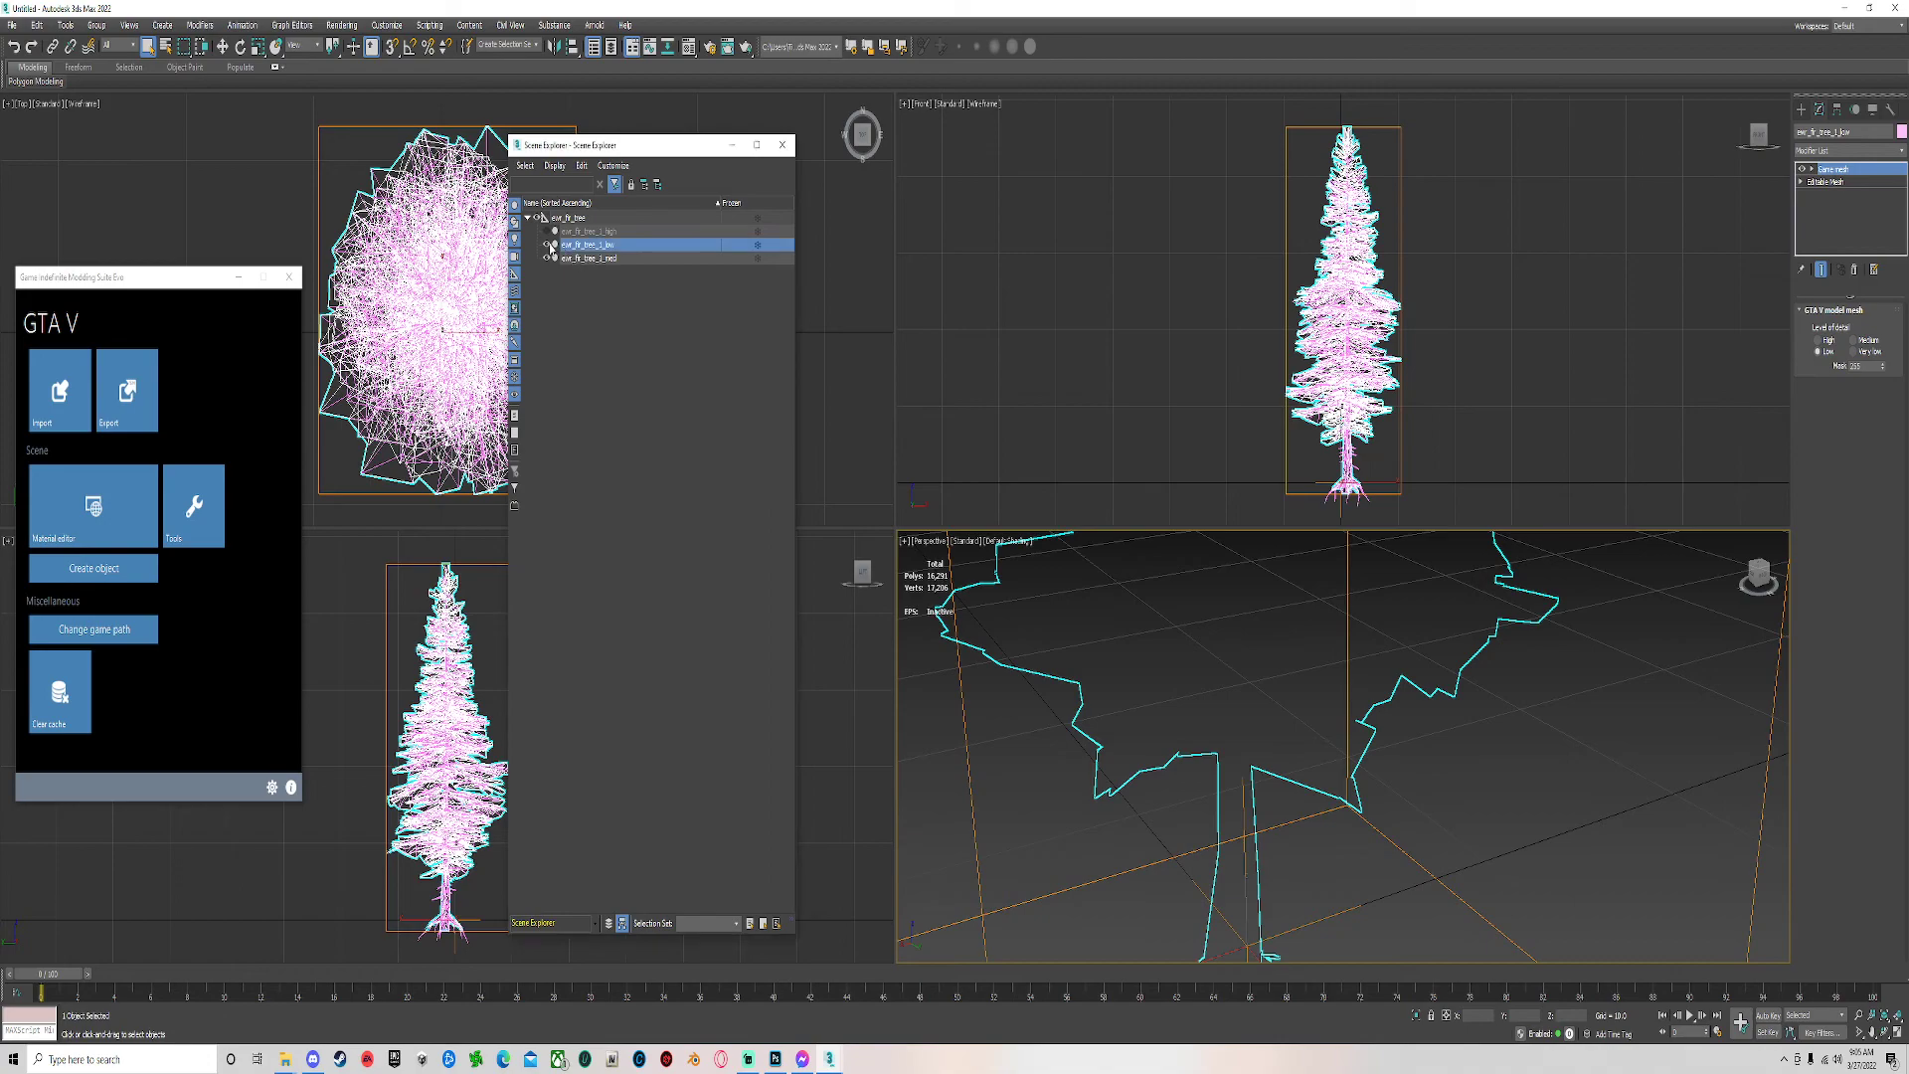
pyautogui.click(546, 245)
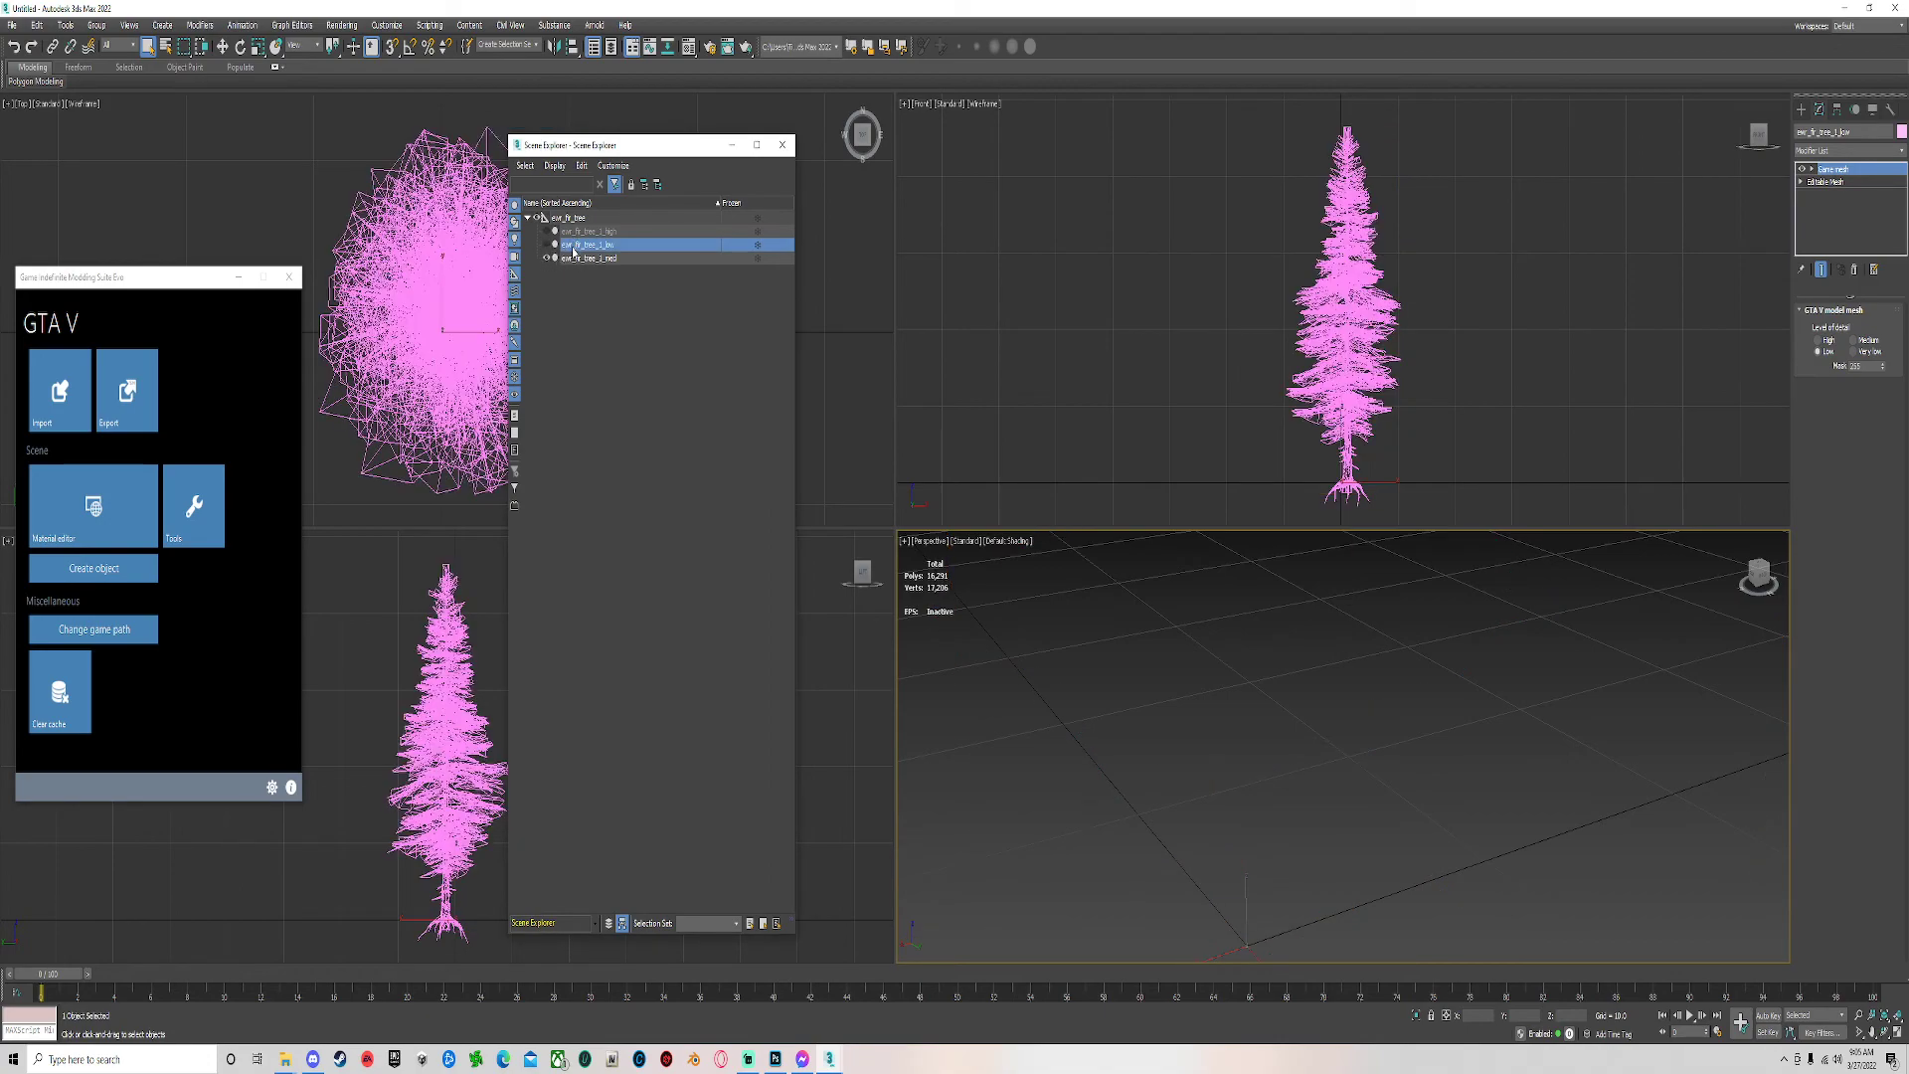
# Select the med mesh in the perspective view and check its multi/sub-object material in the Material Editor.
pyautogui.scroll(-5, 1159, 759)
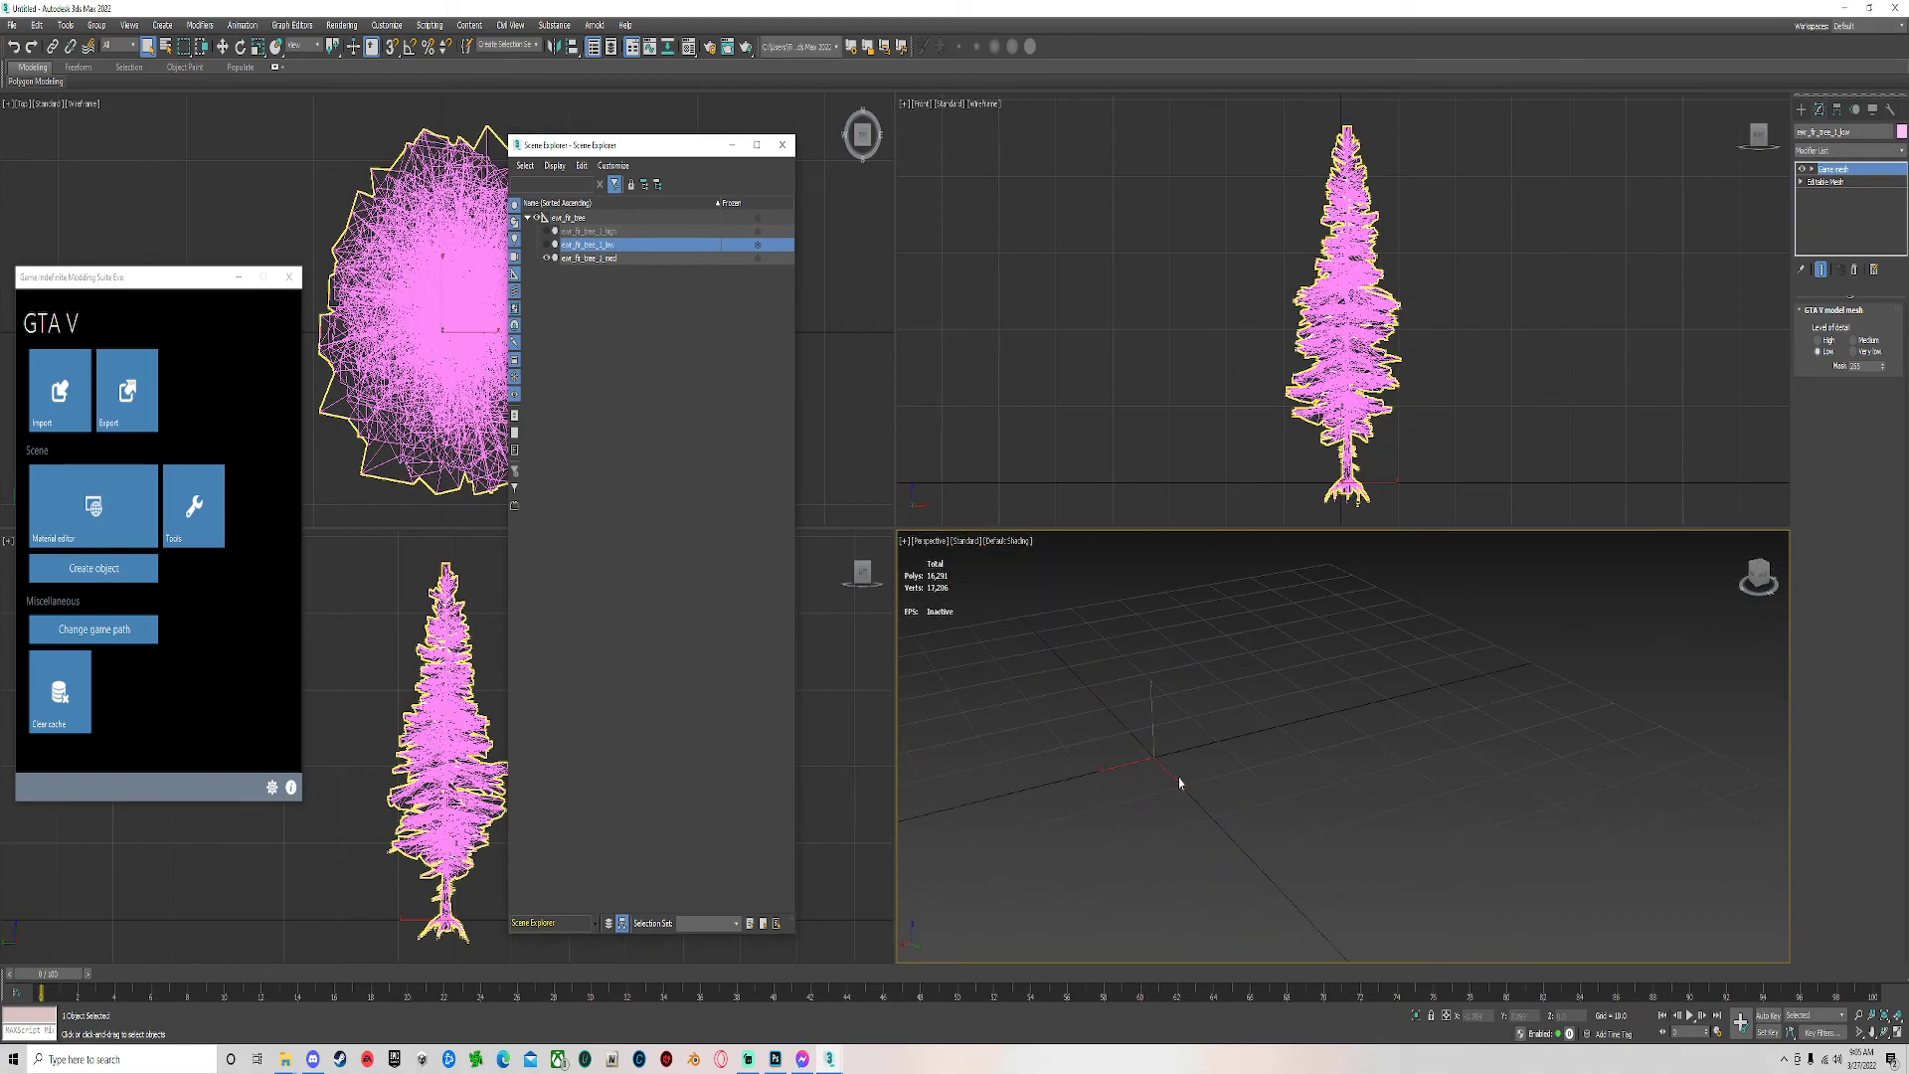
pyautogui.scroll(5, 1238, 726)
pyautogui.click(1183, 724)
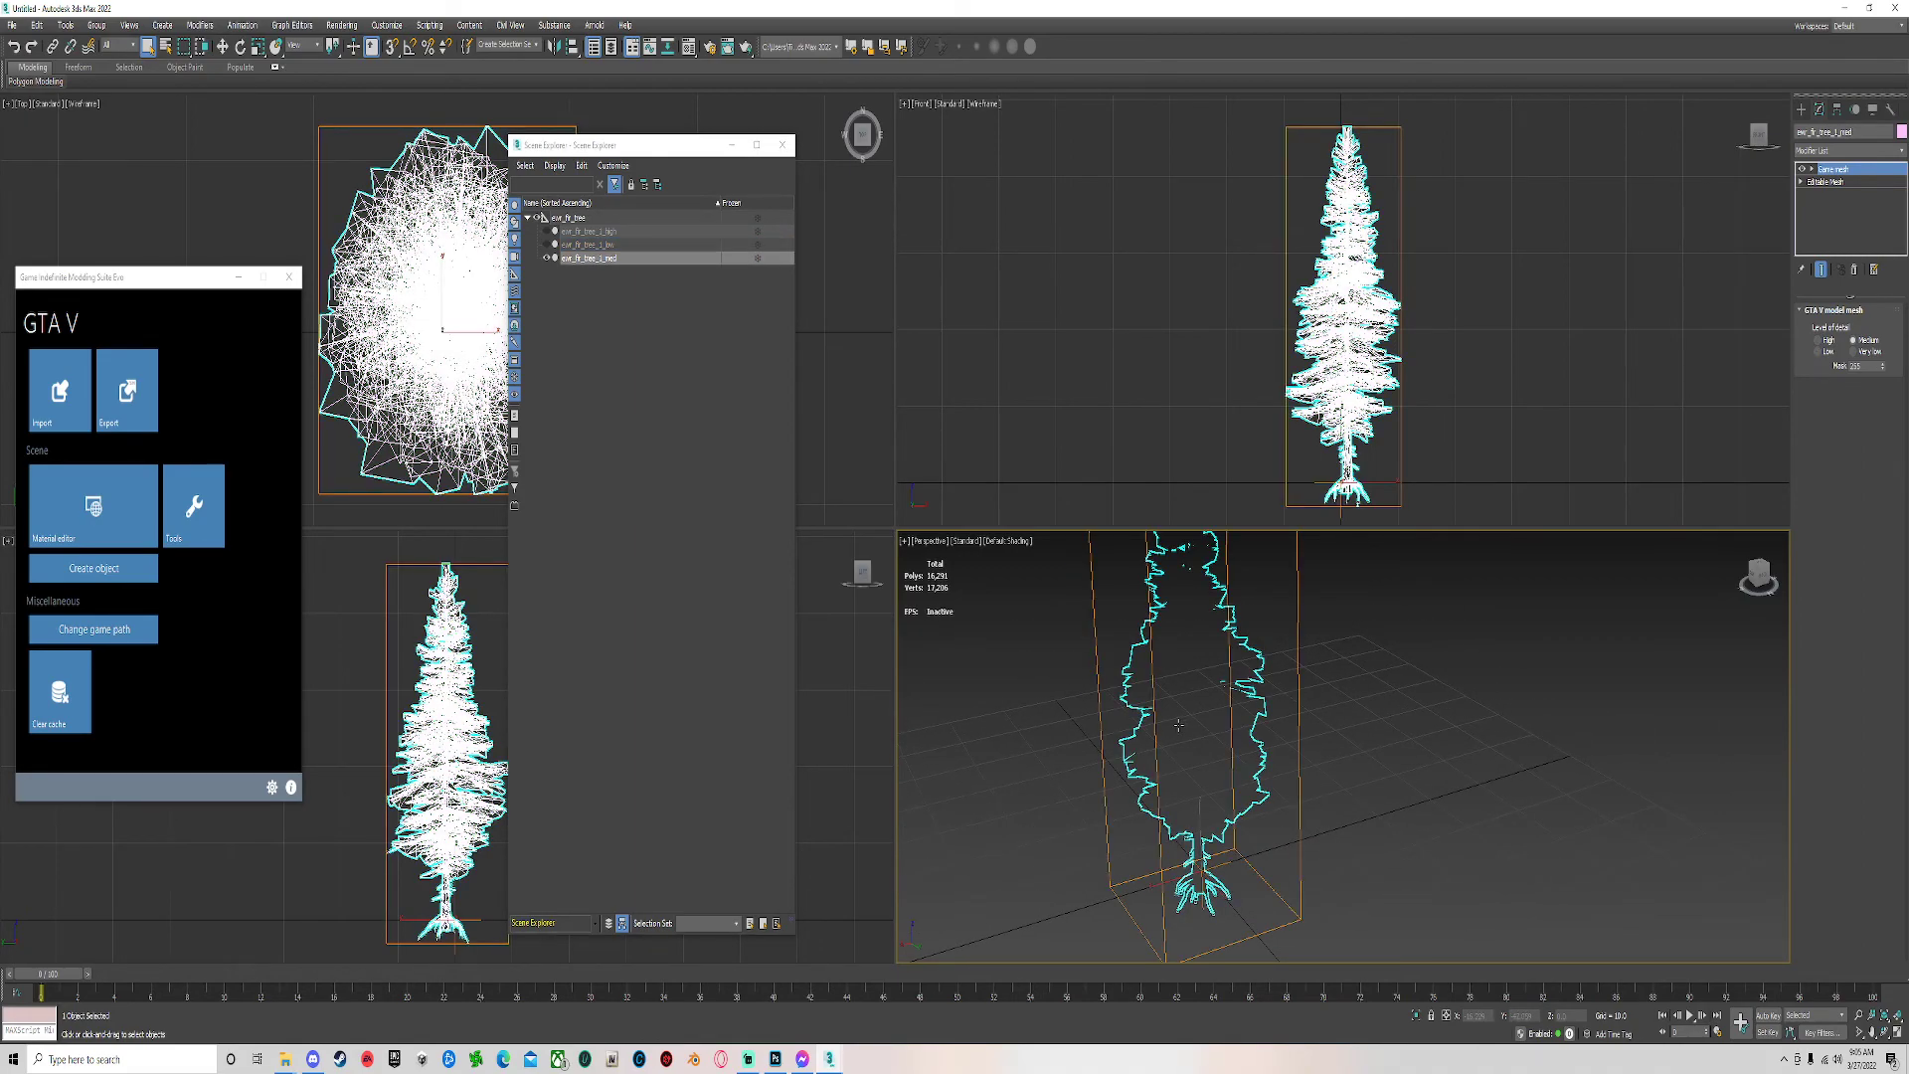
pyautogui.press('m')
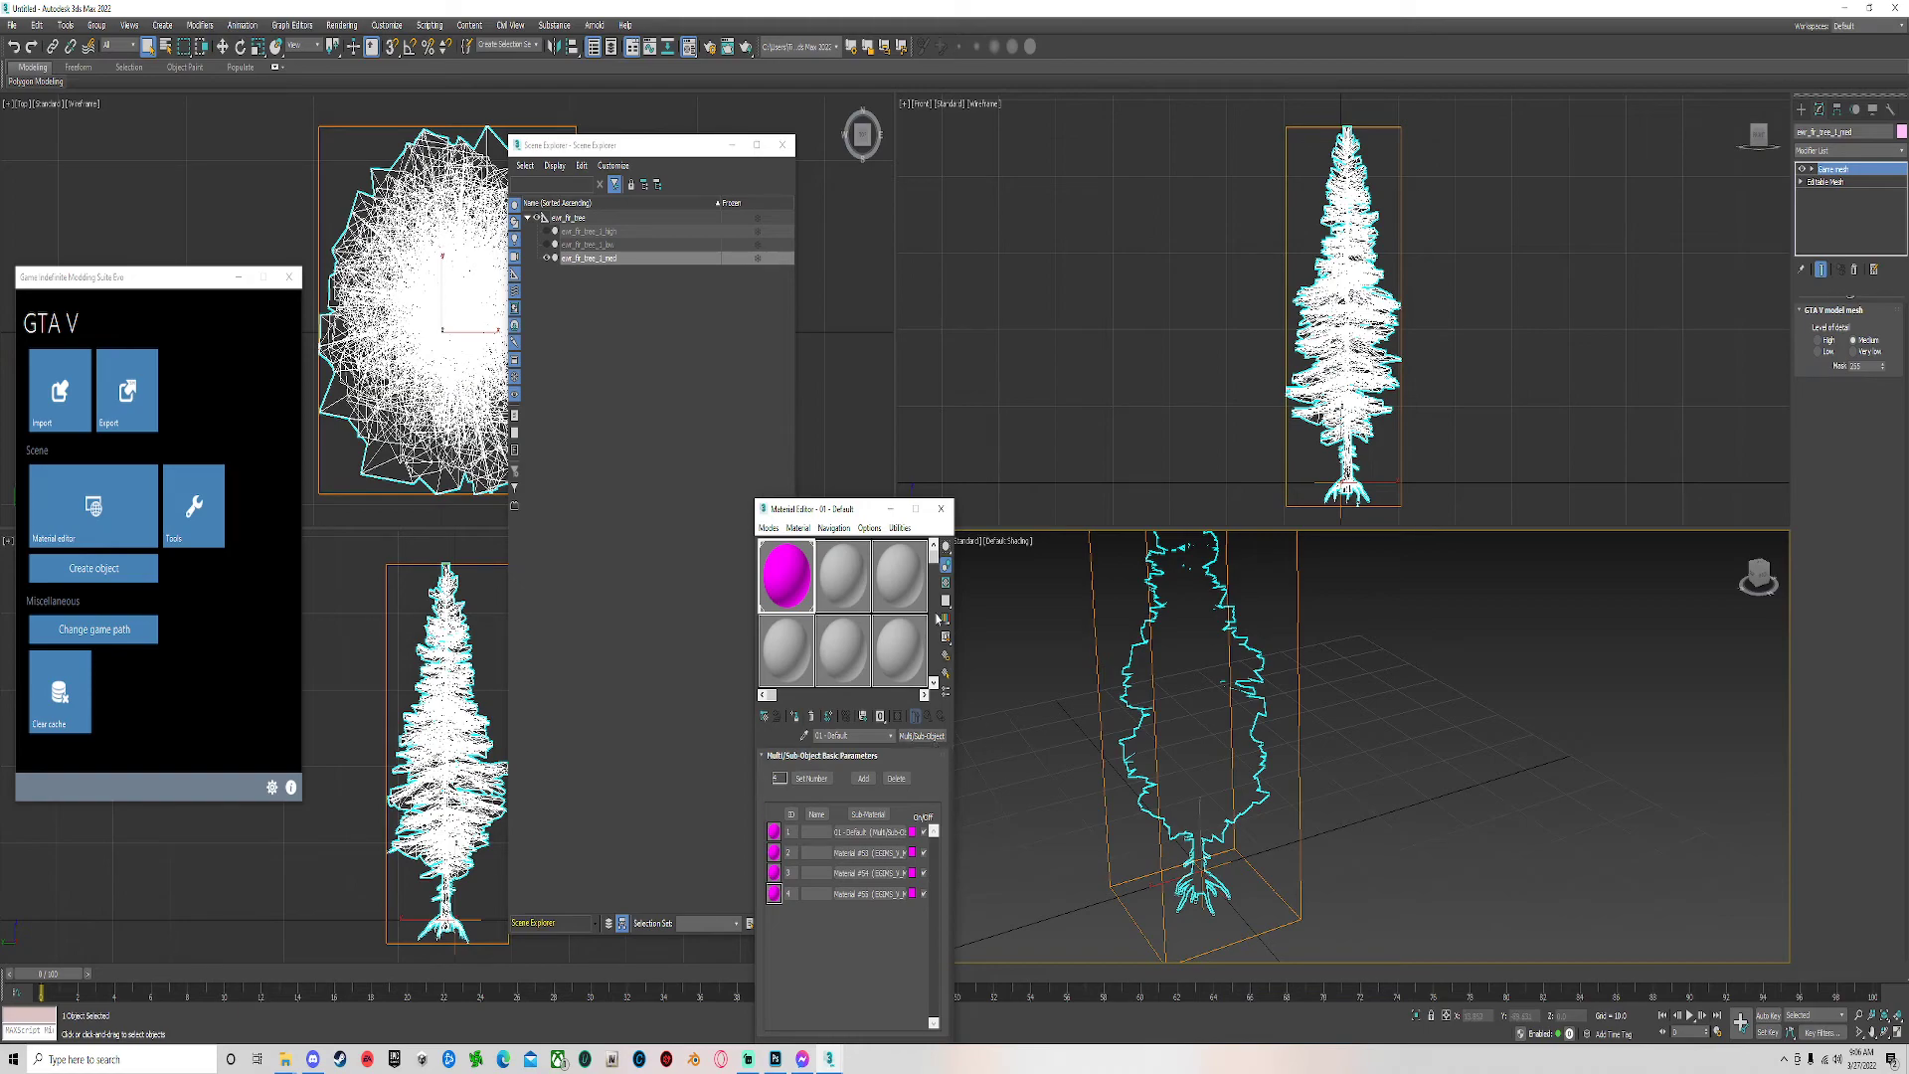
pyautogui.click(941, 508)
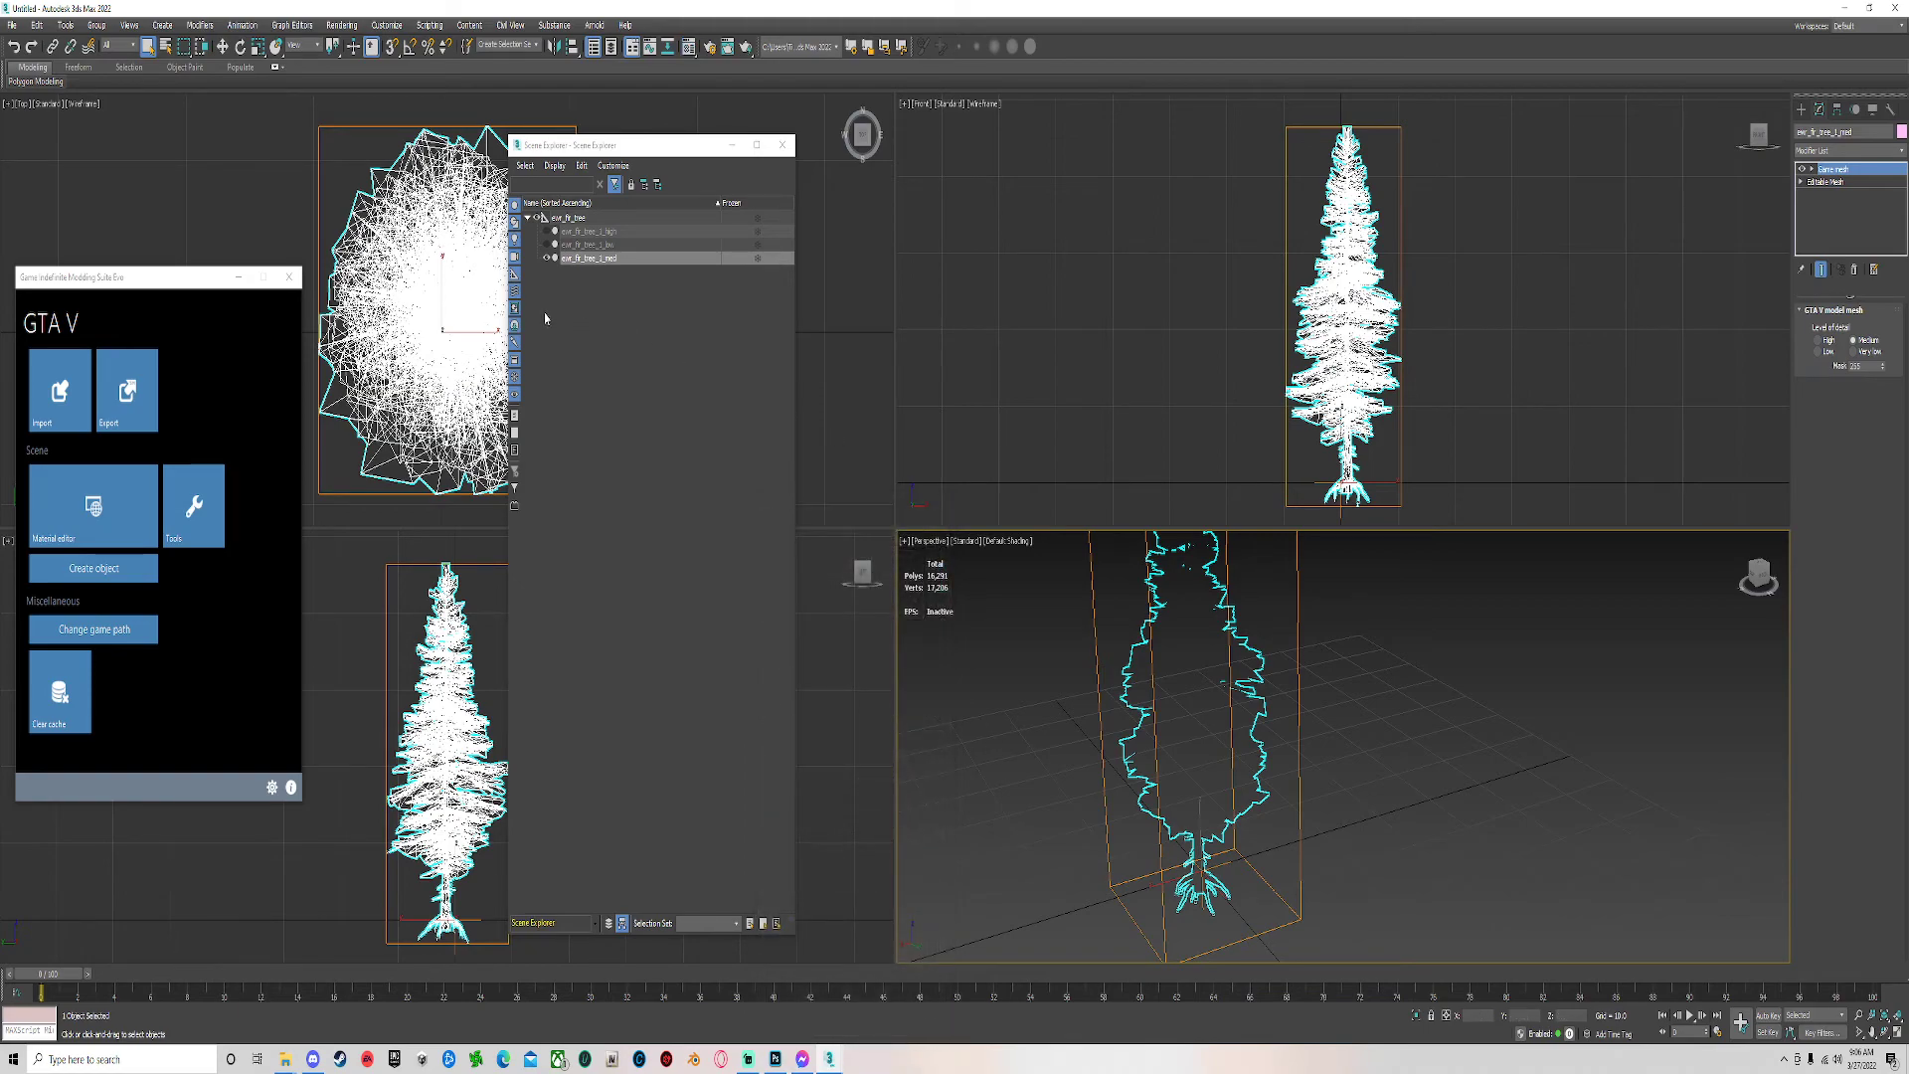
# Delete the med and low tree meshes from the scene.
pyautogui.keyDown('ctrl'); pyautogui.click(589, 245); pyautogui.keyUp('ctrl')
pyautogui.press('Delete')
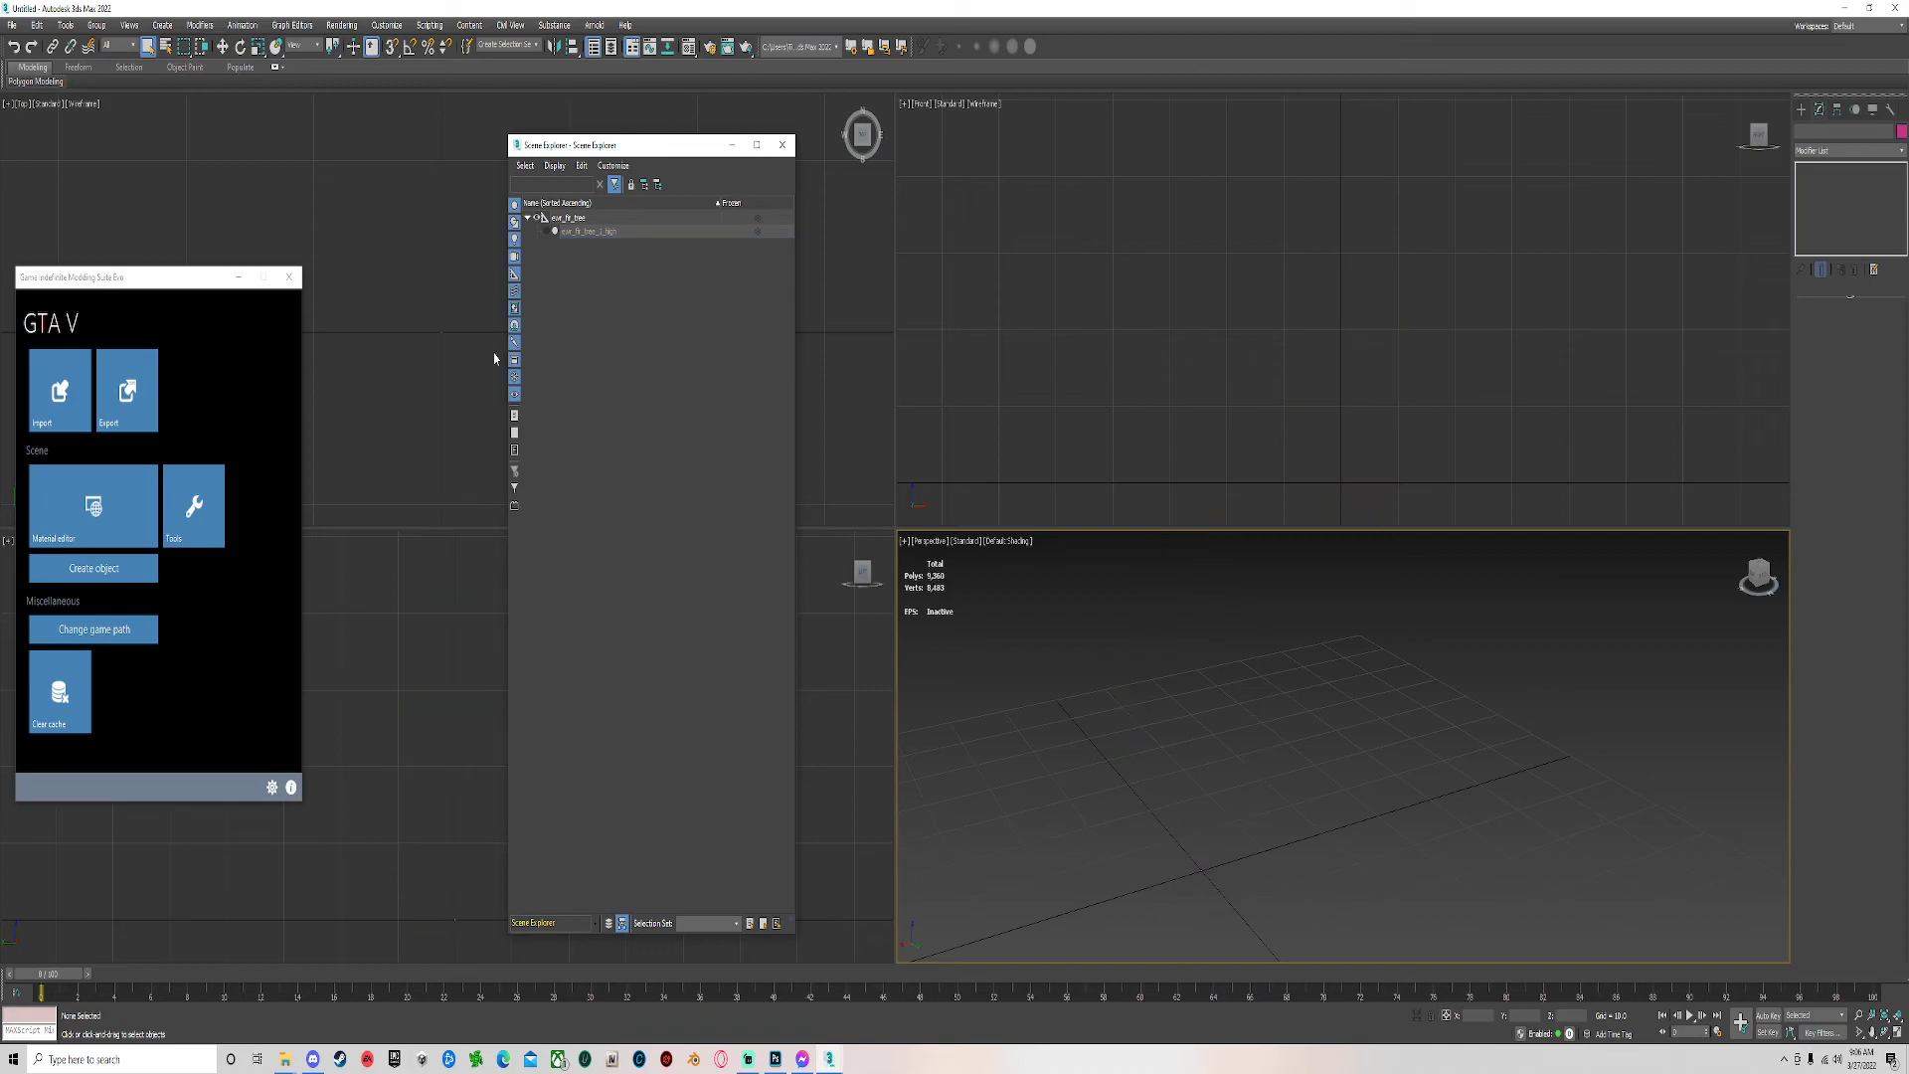
# Import ewr_fir_tree_1_low.fbx into the scene, keeping the FBX import options as they are.
pyautogui.click(12, 24)
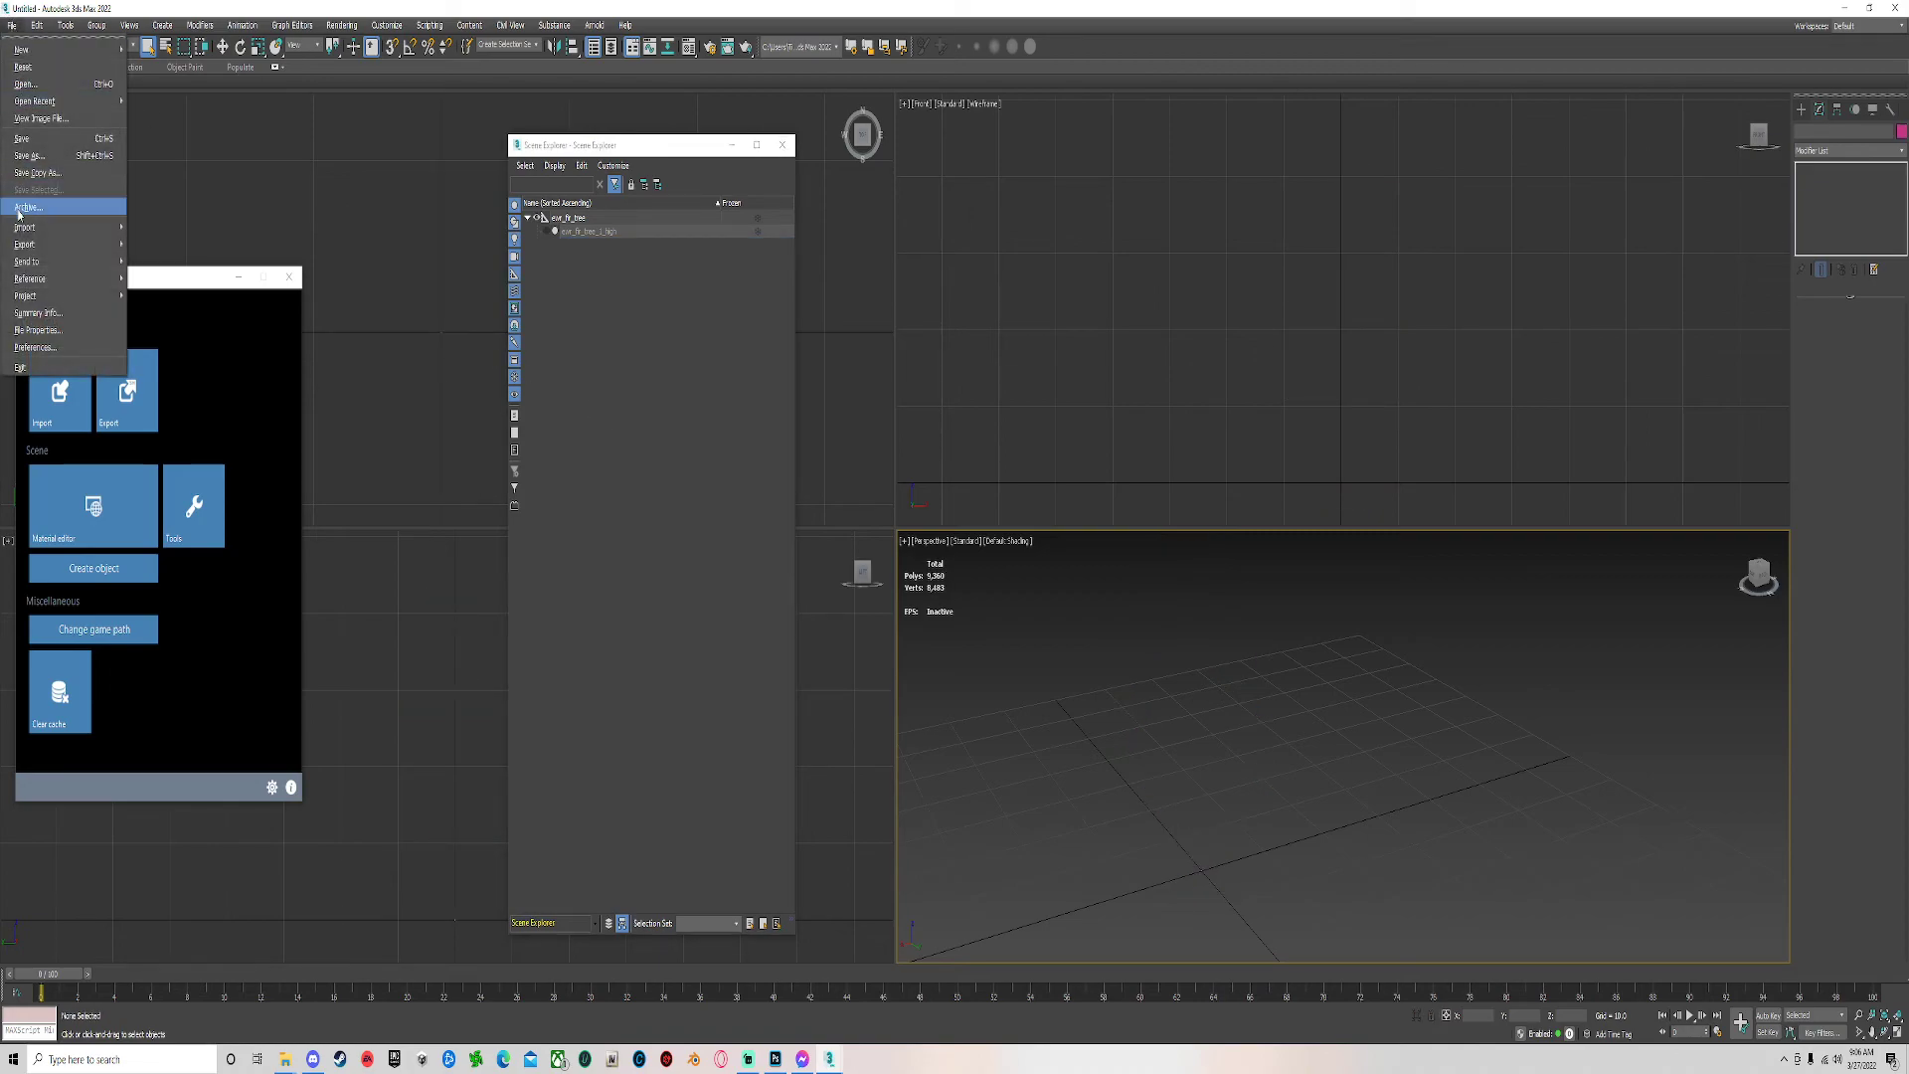
pyautogui.moveTo(99, 227)
pyautogui.click(165, 226)
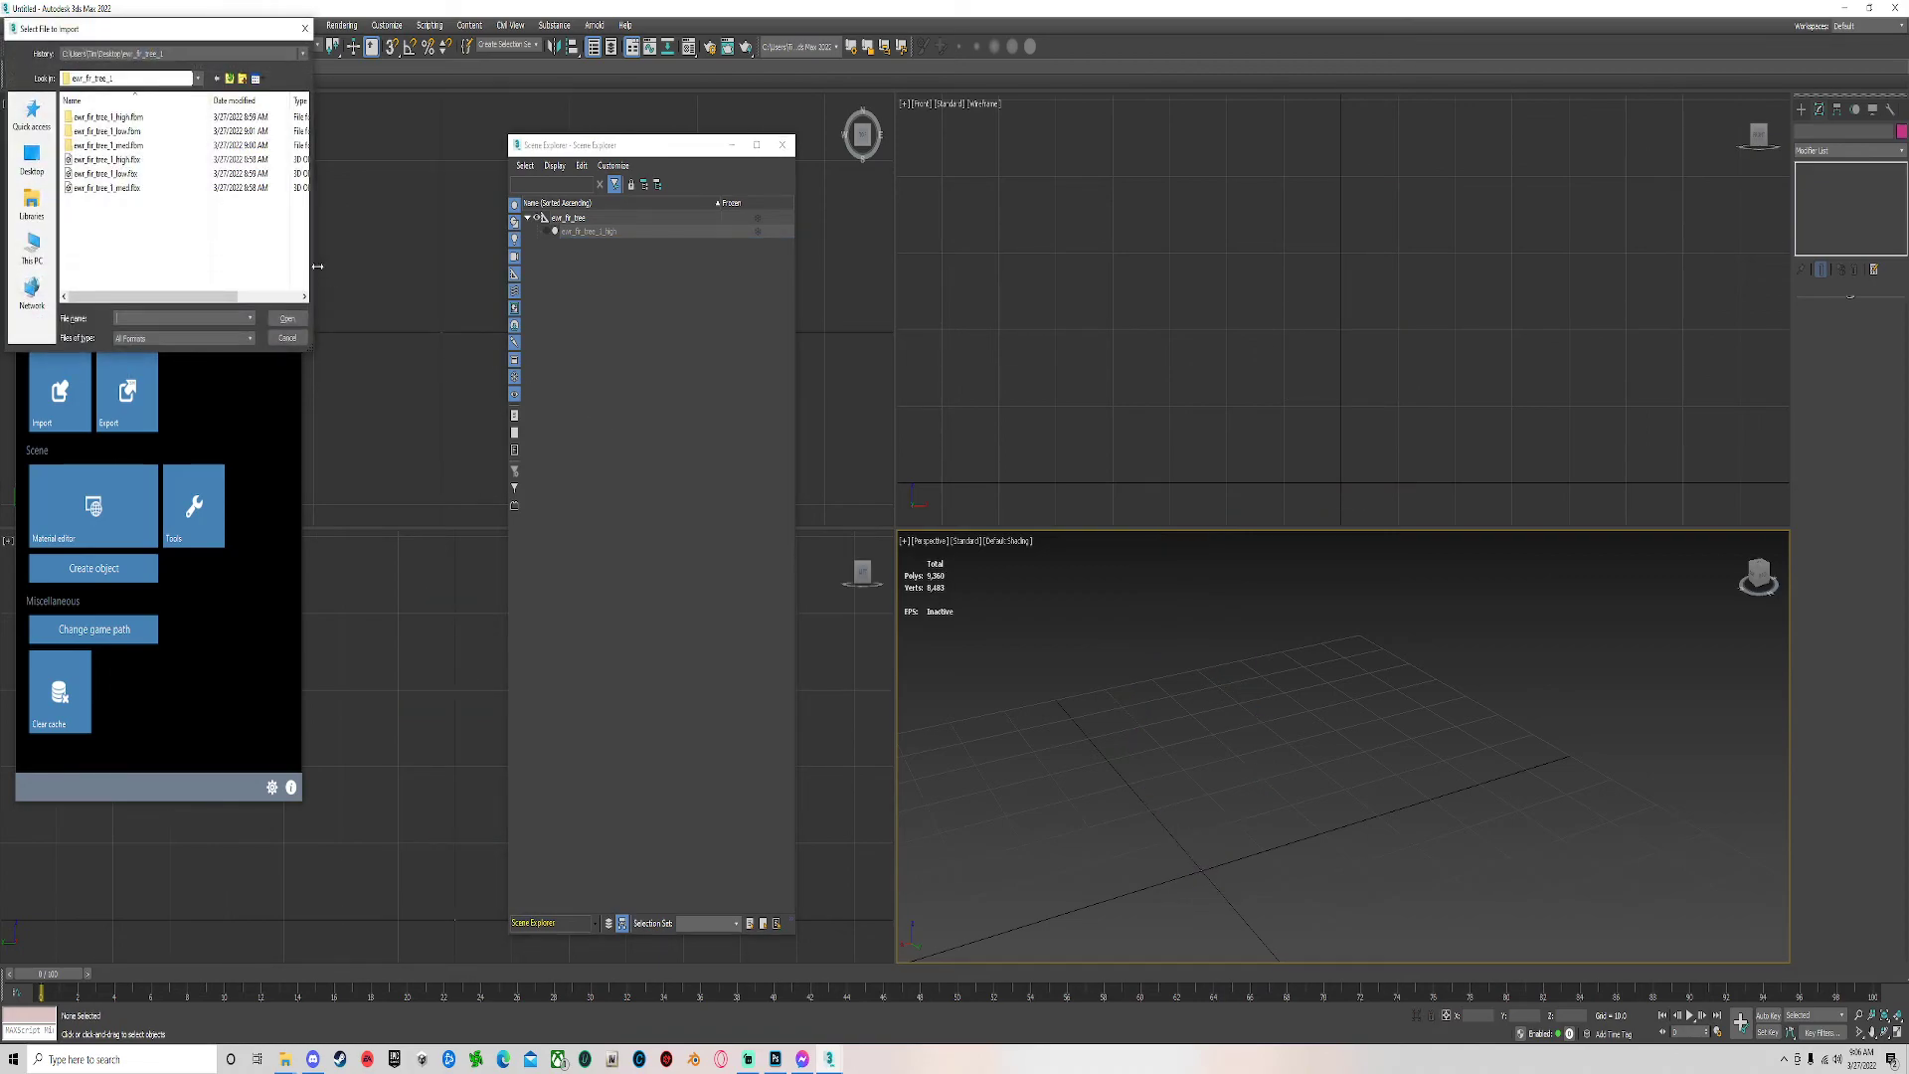
pyautogui.click(108, 174)
pyautogui.doubleClick(109, 177)
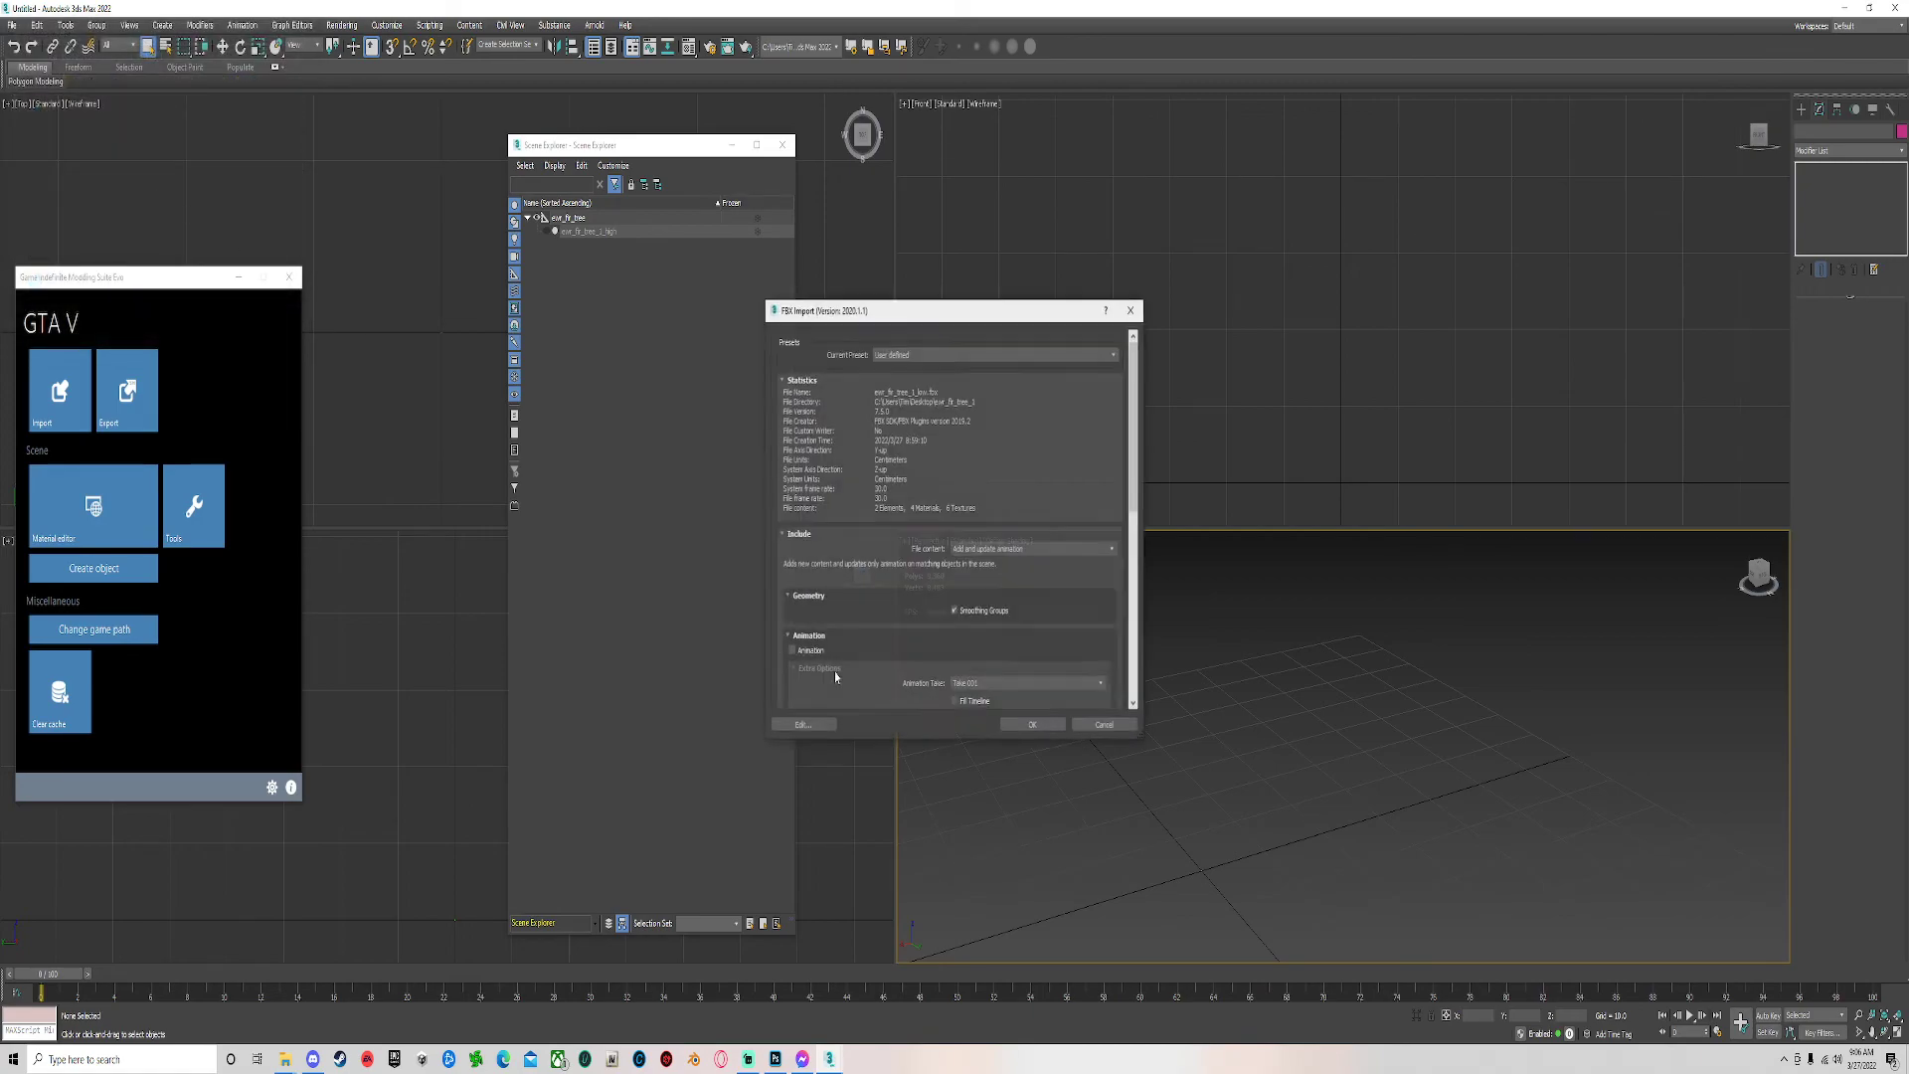
pyautogui.click(1035, 726)
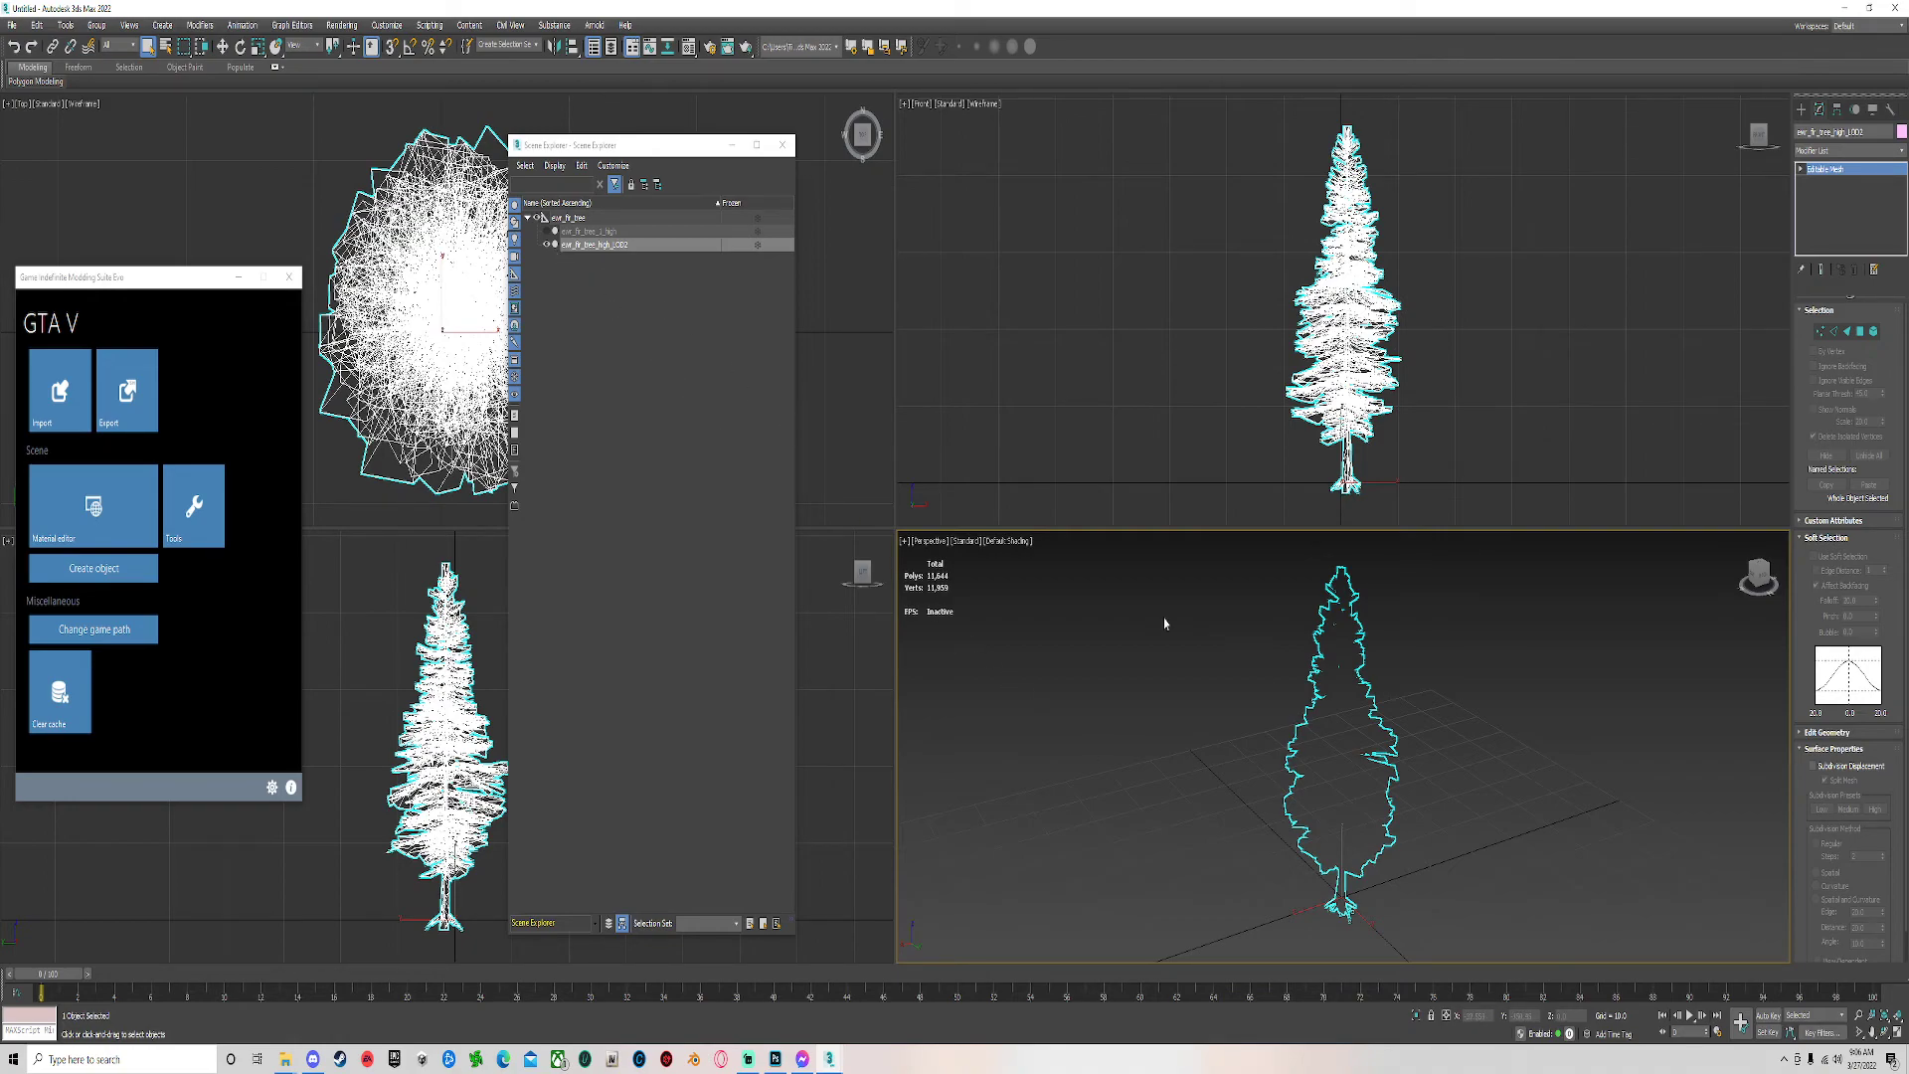
# Delete the freshly imported low tree mesh from the scene.
pyautogui.click(1417, 843)
pyautogui.click(1345, 838)
pyautogui.press('Delete')
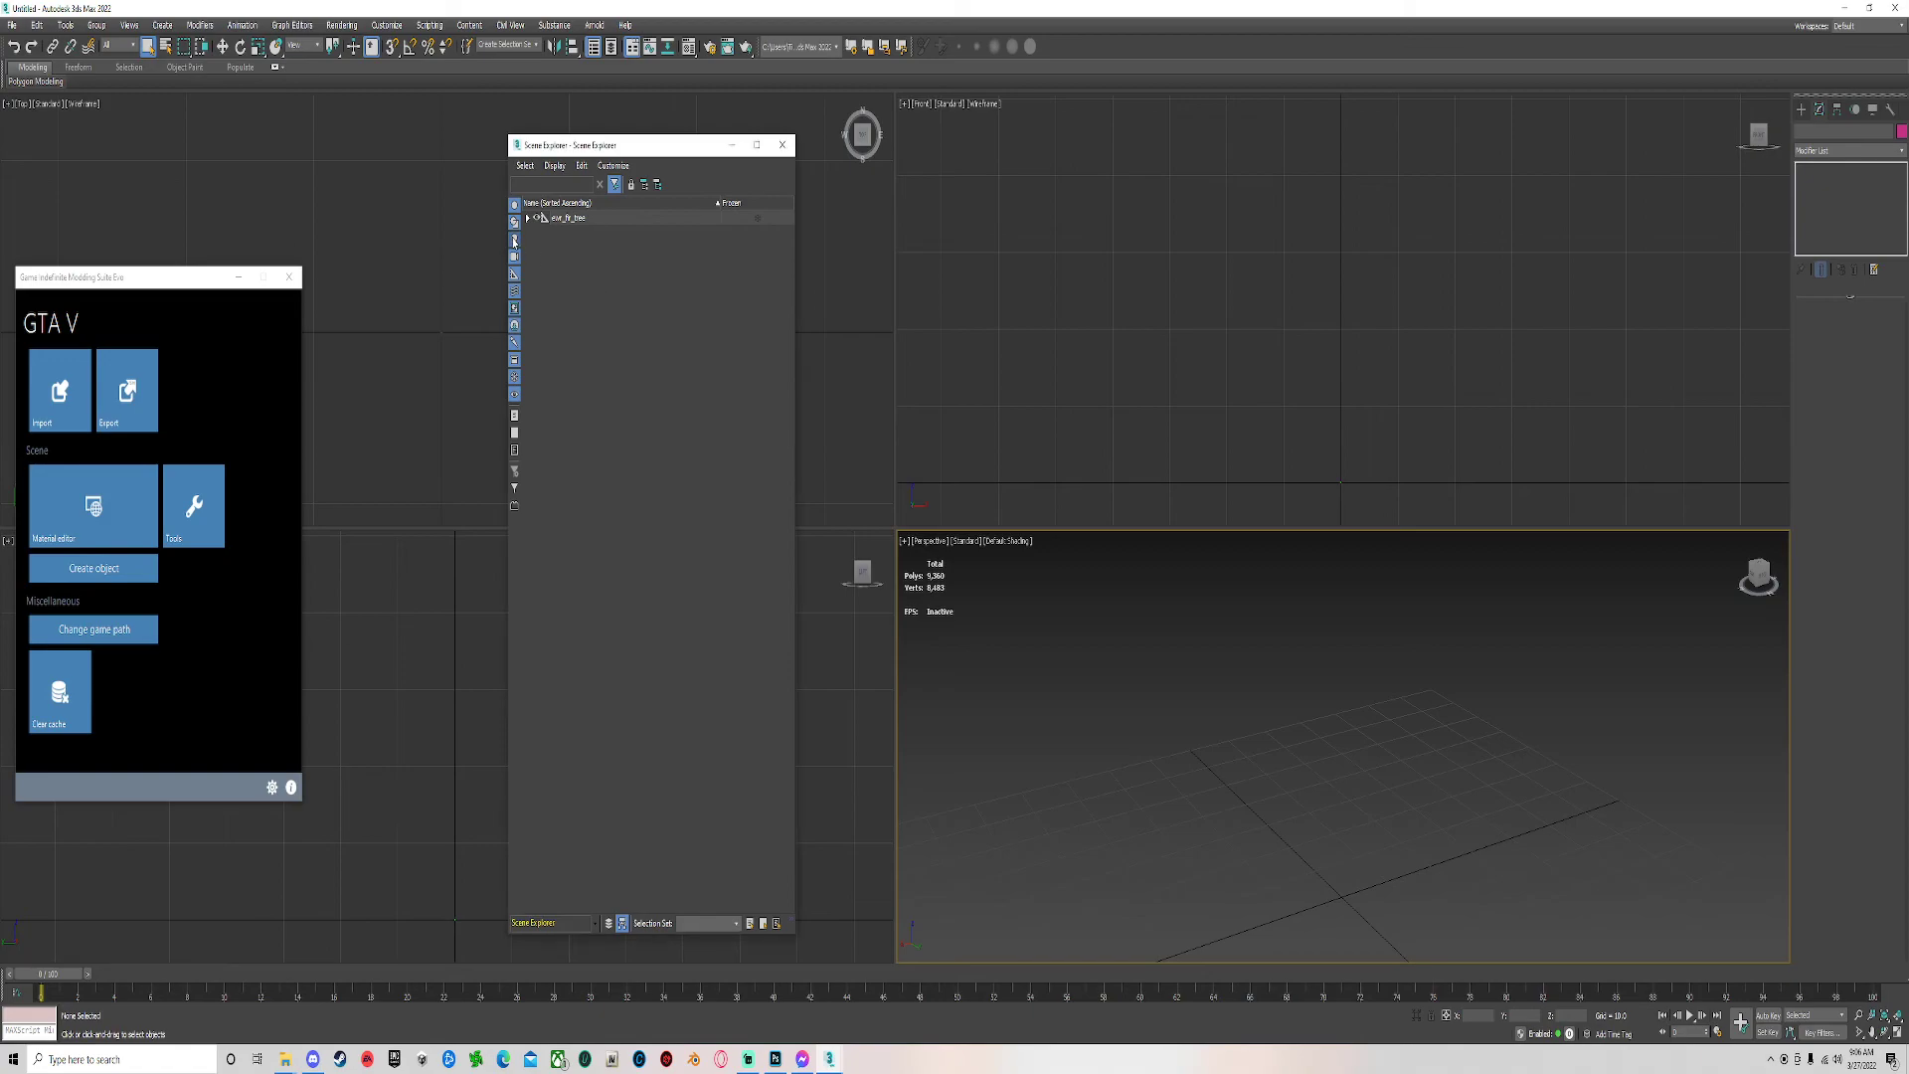
# Unhide ewr_fir_tree_1_high under the tree helper, and launch InstaLOD Studio XL from the desktop.
pyautogui.click(528, 217)
pyautogui.click(546, 231)
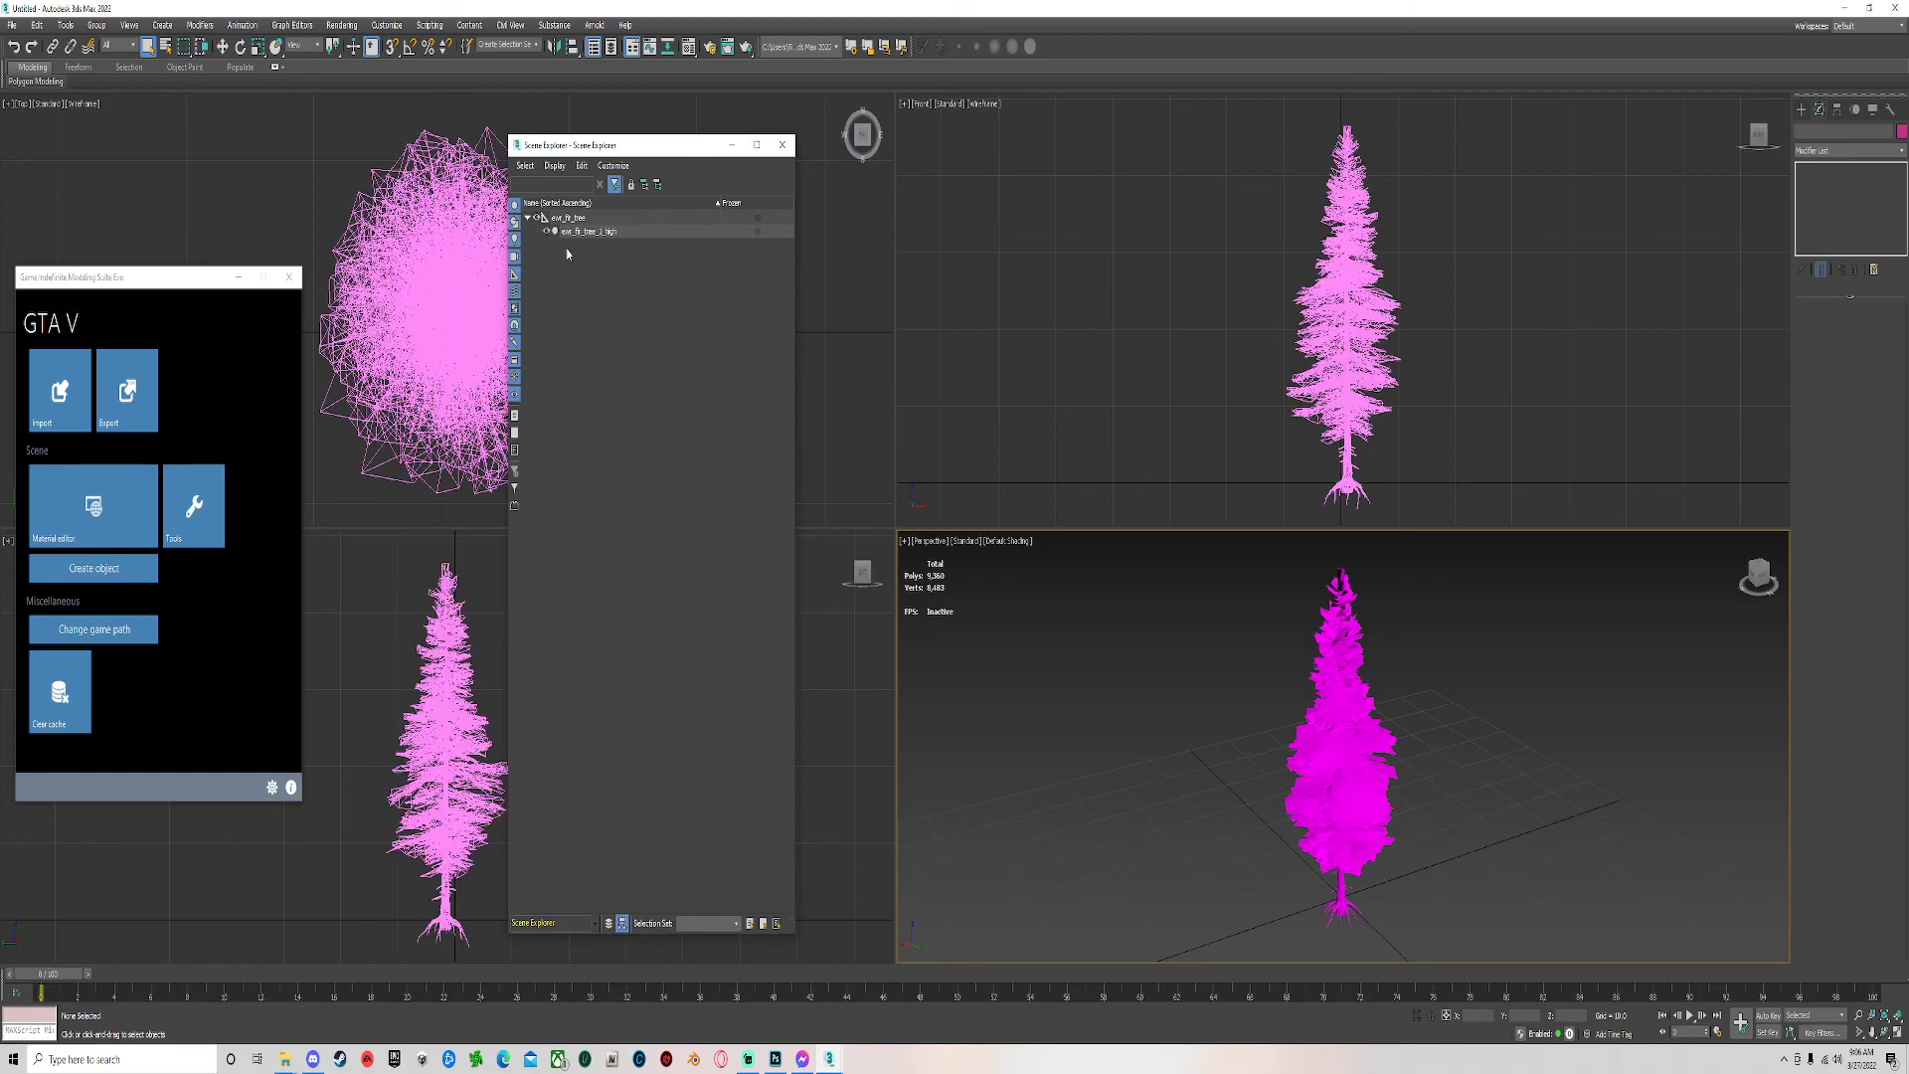
pyautogui.click(1844, 8)
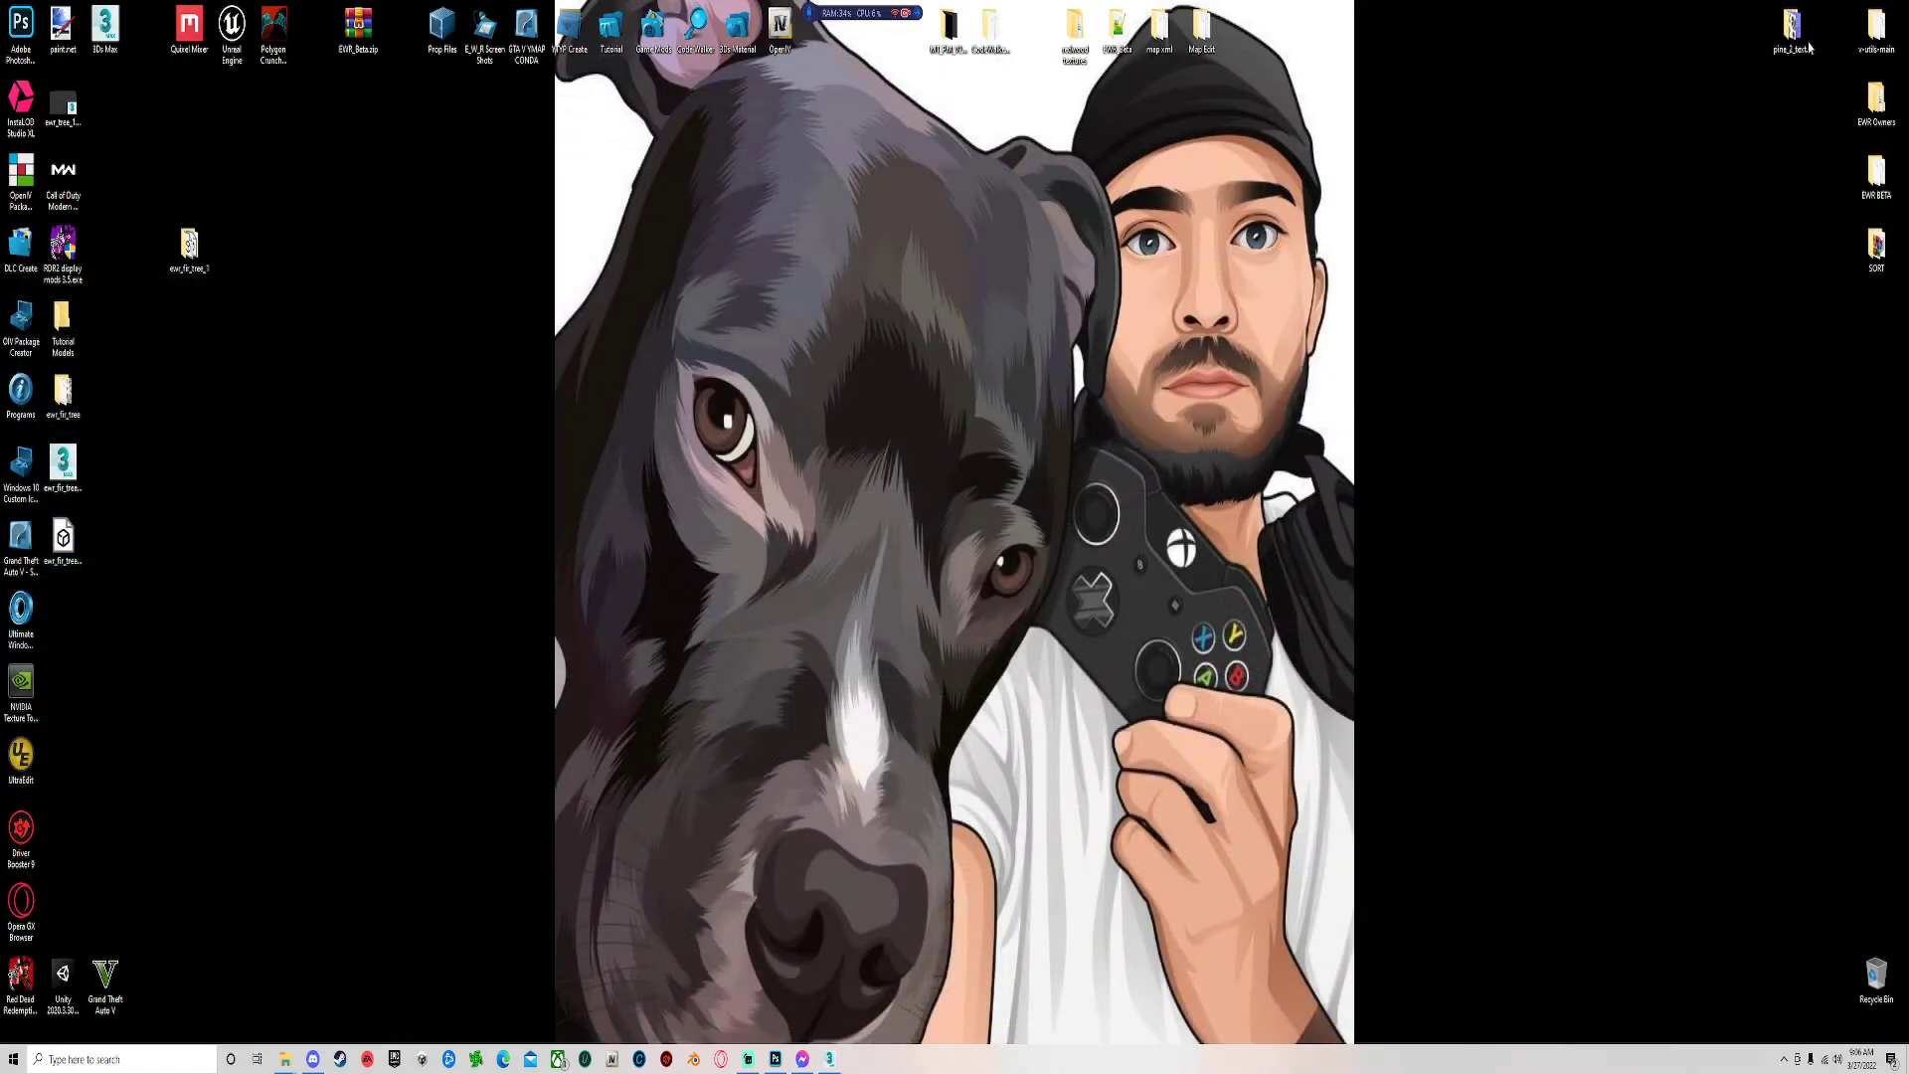
pyautogui.doubleClick(20, 105)
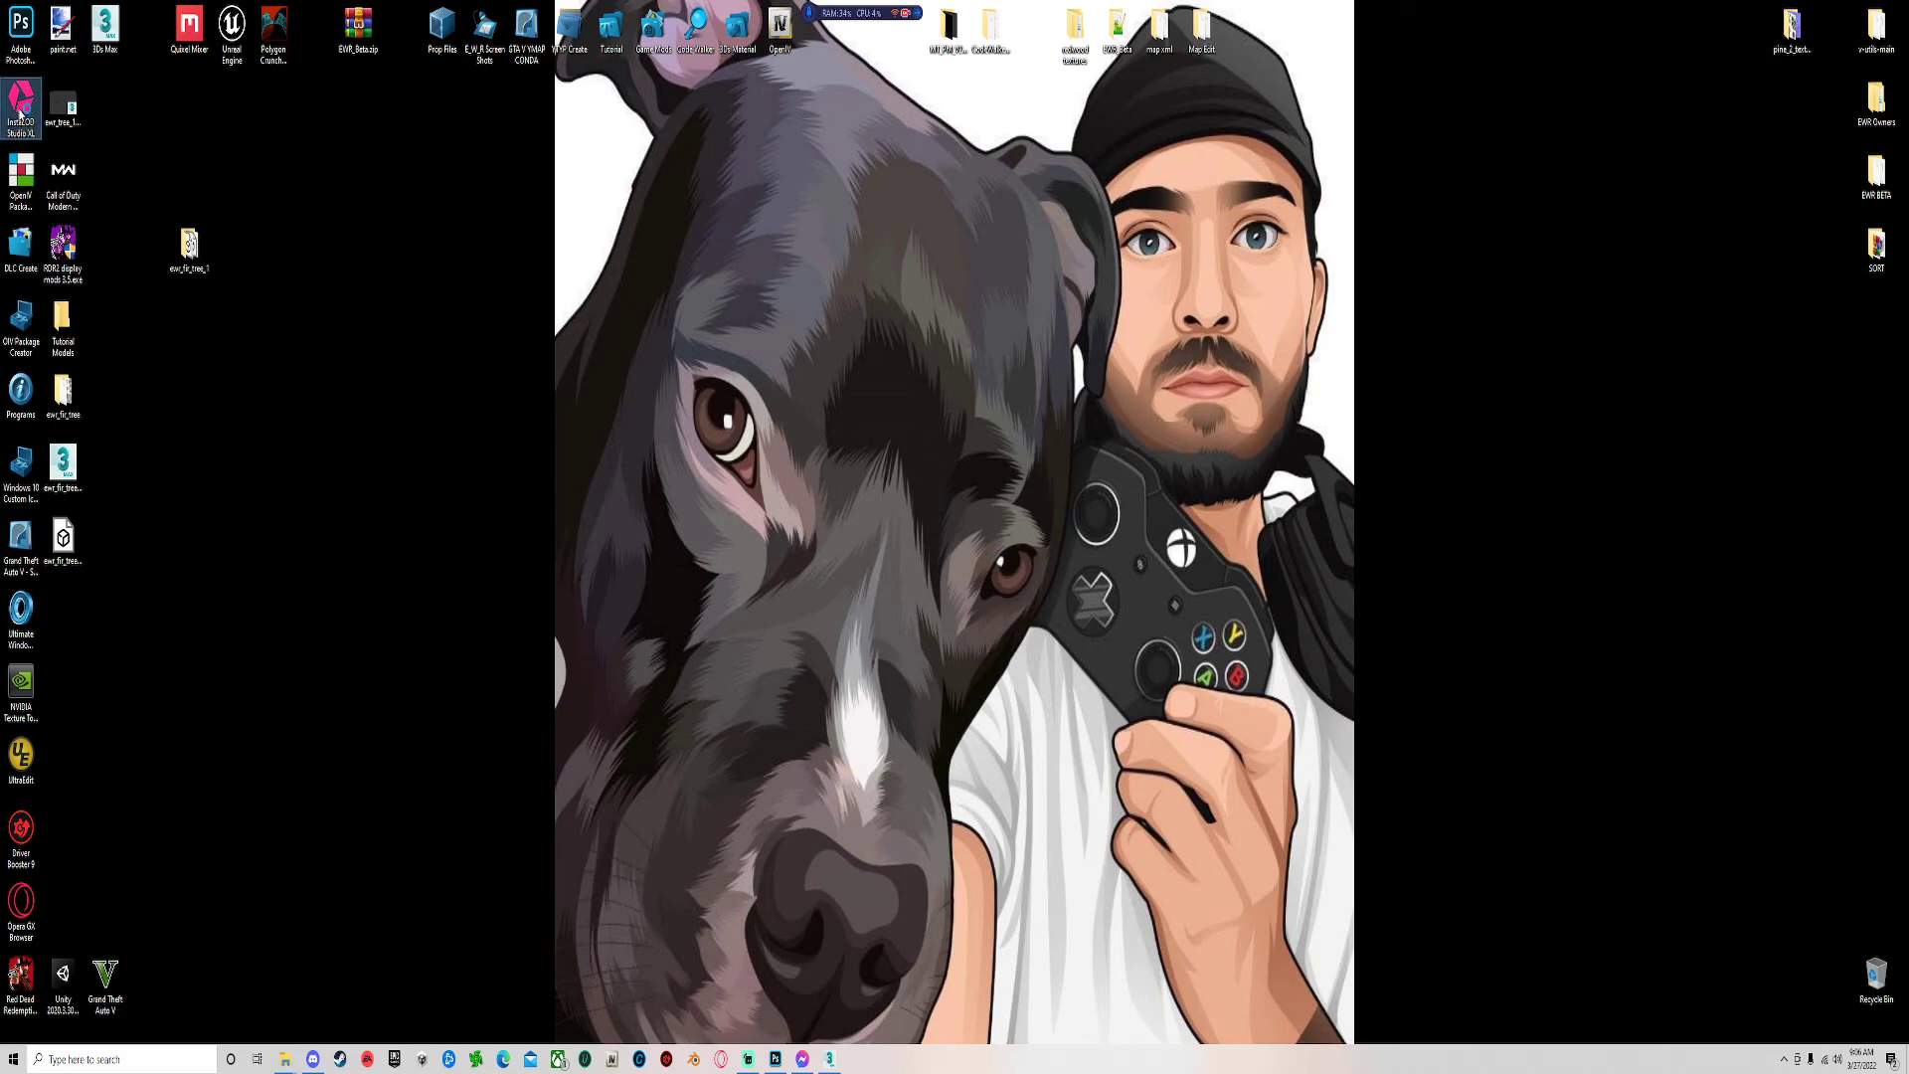
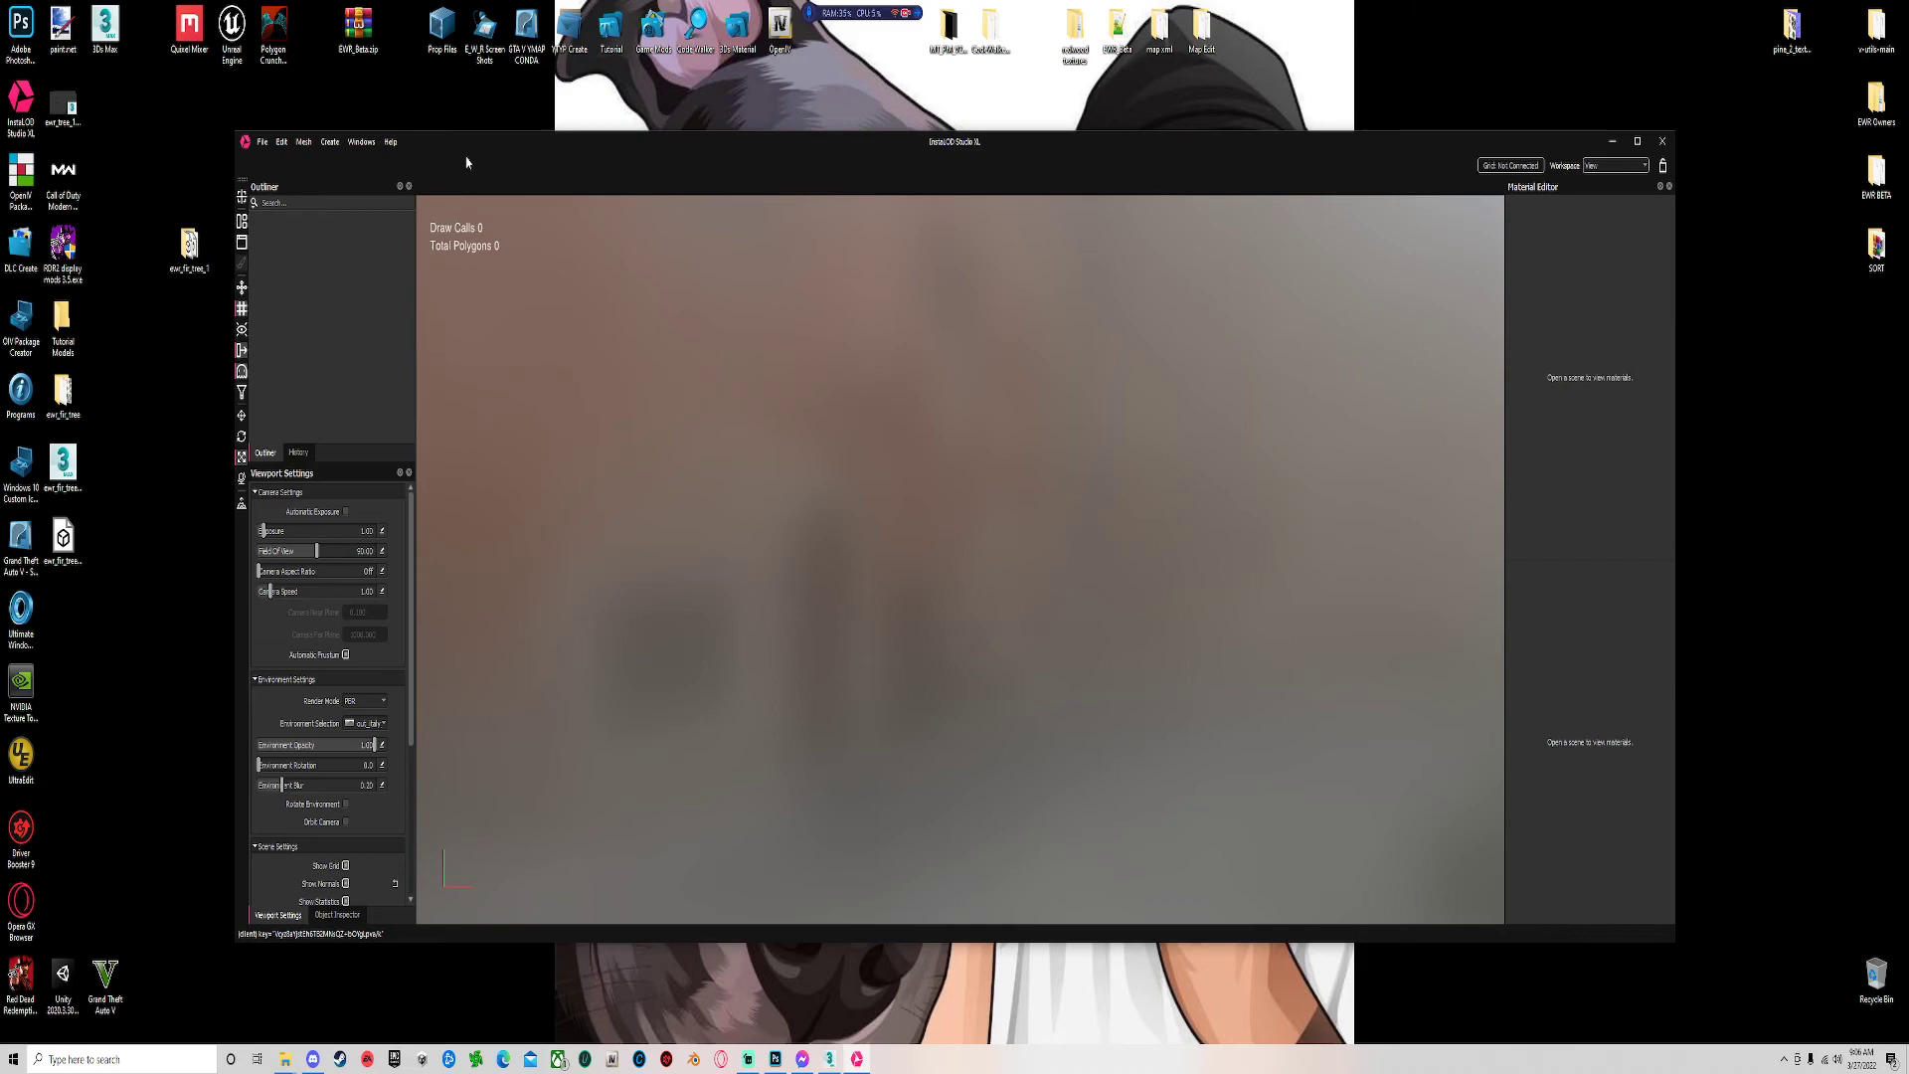
# Load ewr_fir_tree_1_low.fbx from the ewr_fir_tree_1 folder into InstaLOD, examine its mesh in the outliner, and close the program.
pyautogui.moveTo(472, 145); pyautogui.dragTo(558, 160)
pyautogui.doubleClick(189, 247)
pyautogui.moveTo(427, 229); pyautogui.dragTo(1050, 600)
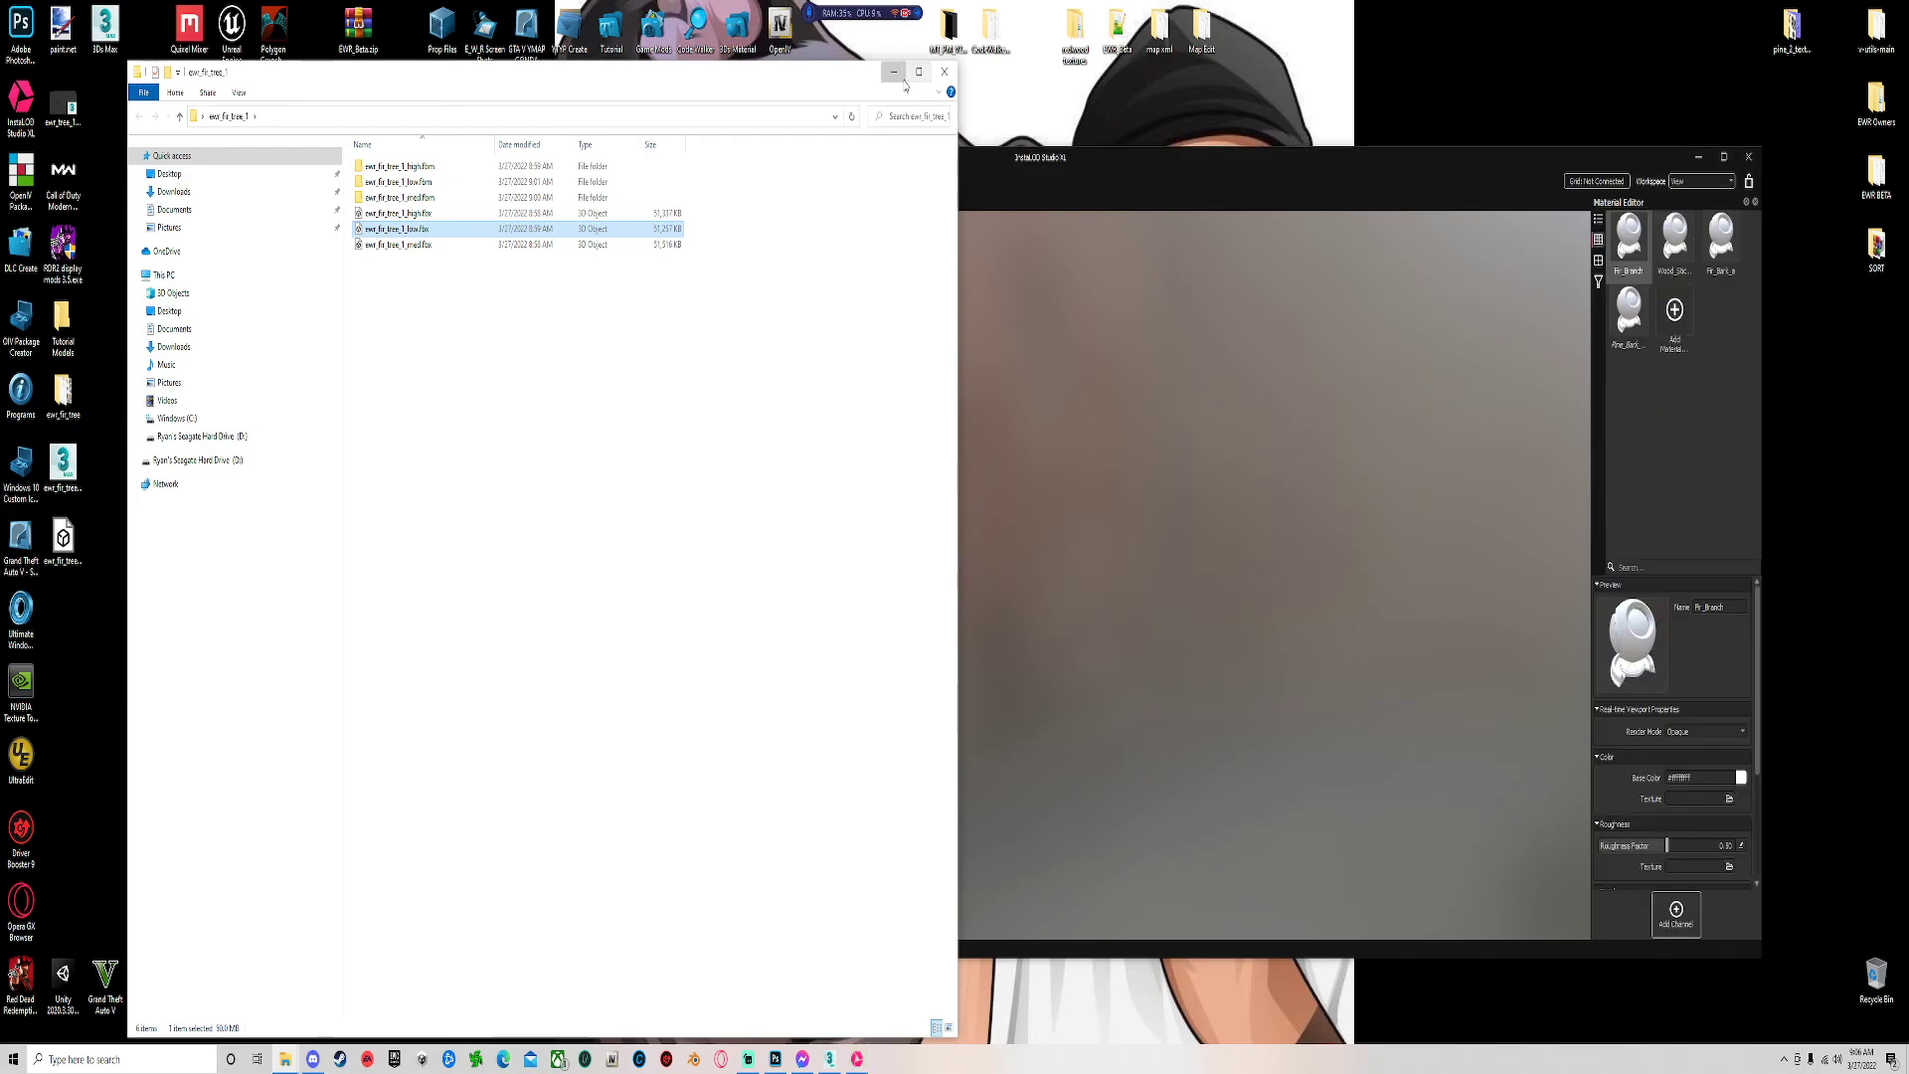
pyautogui.click(898, 75)
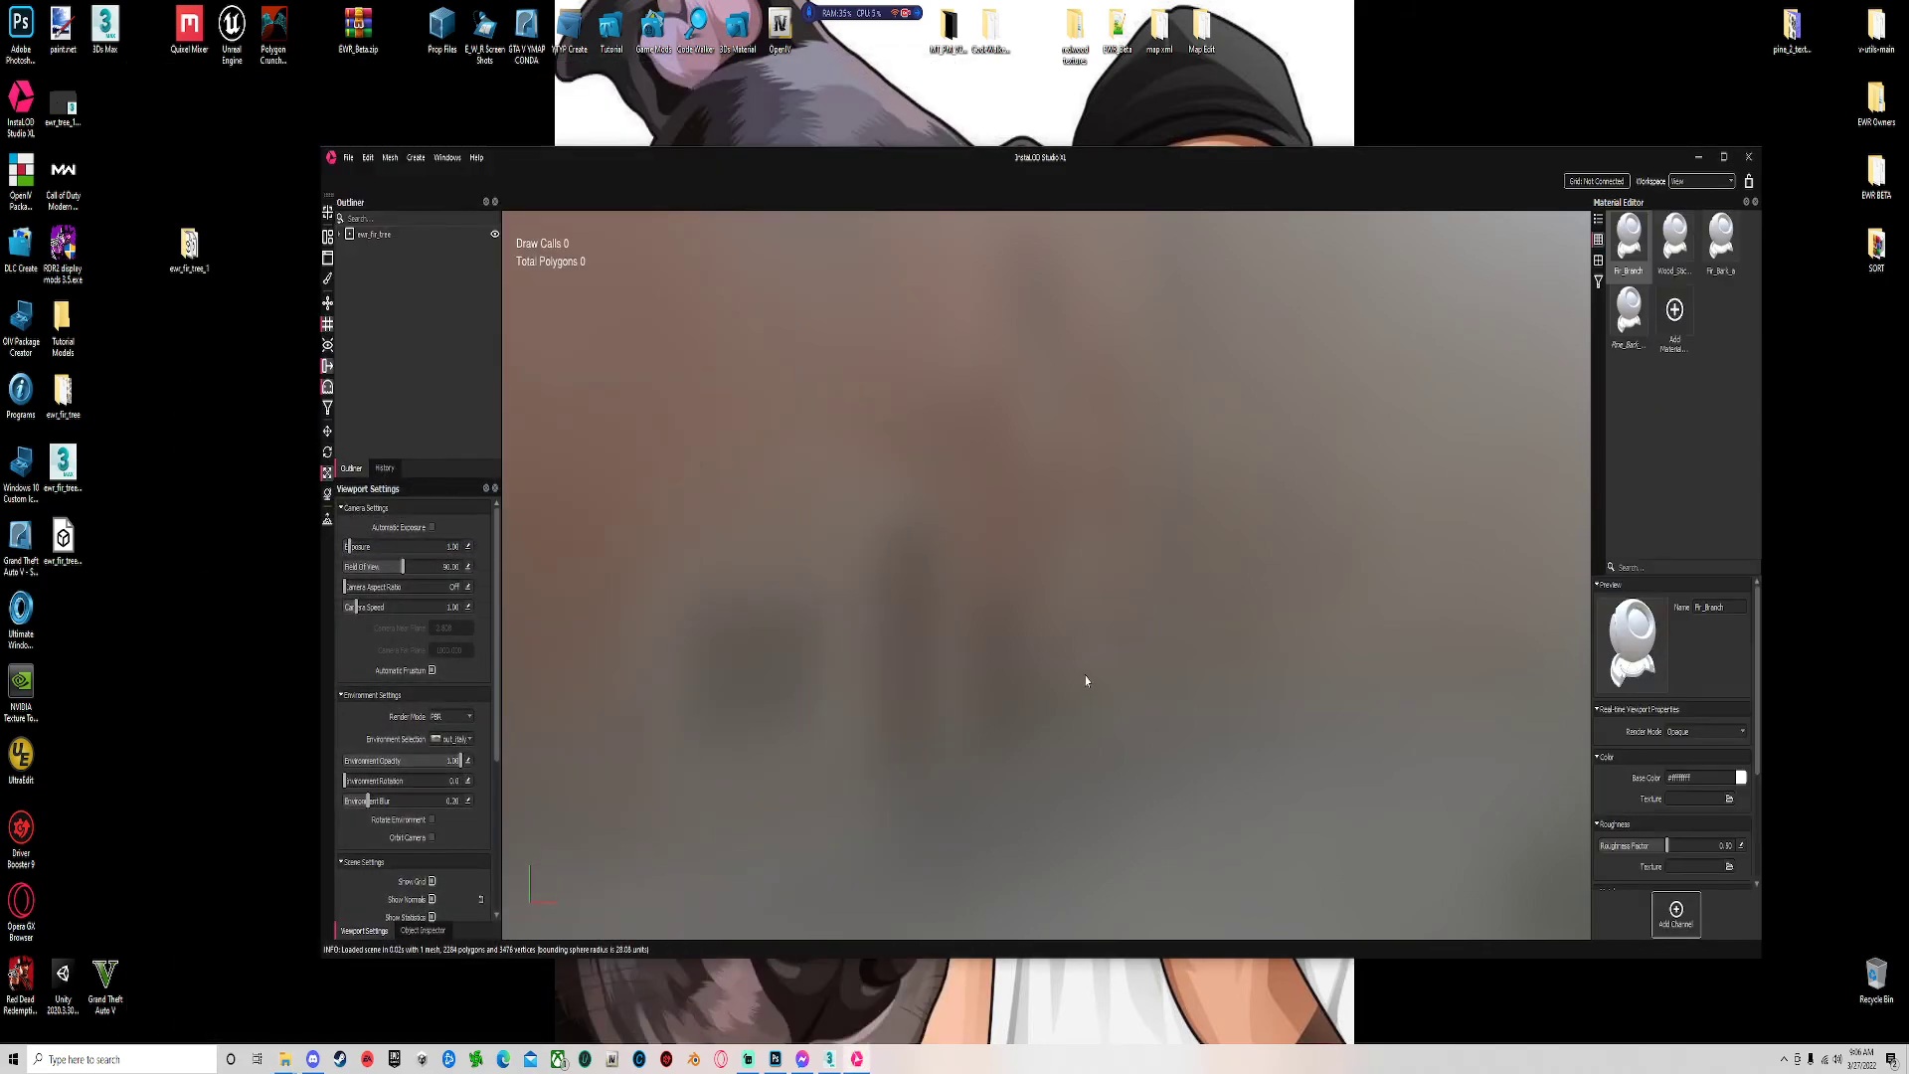
pyautogui.click(340, 233)
pyautogui.click(380, 251)
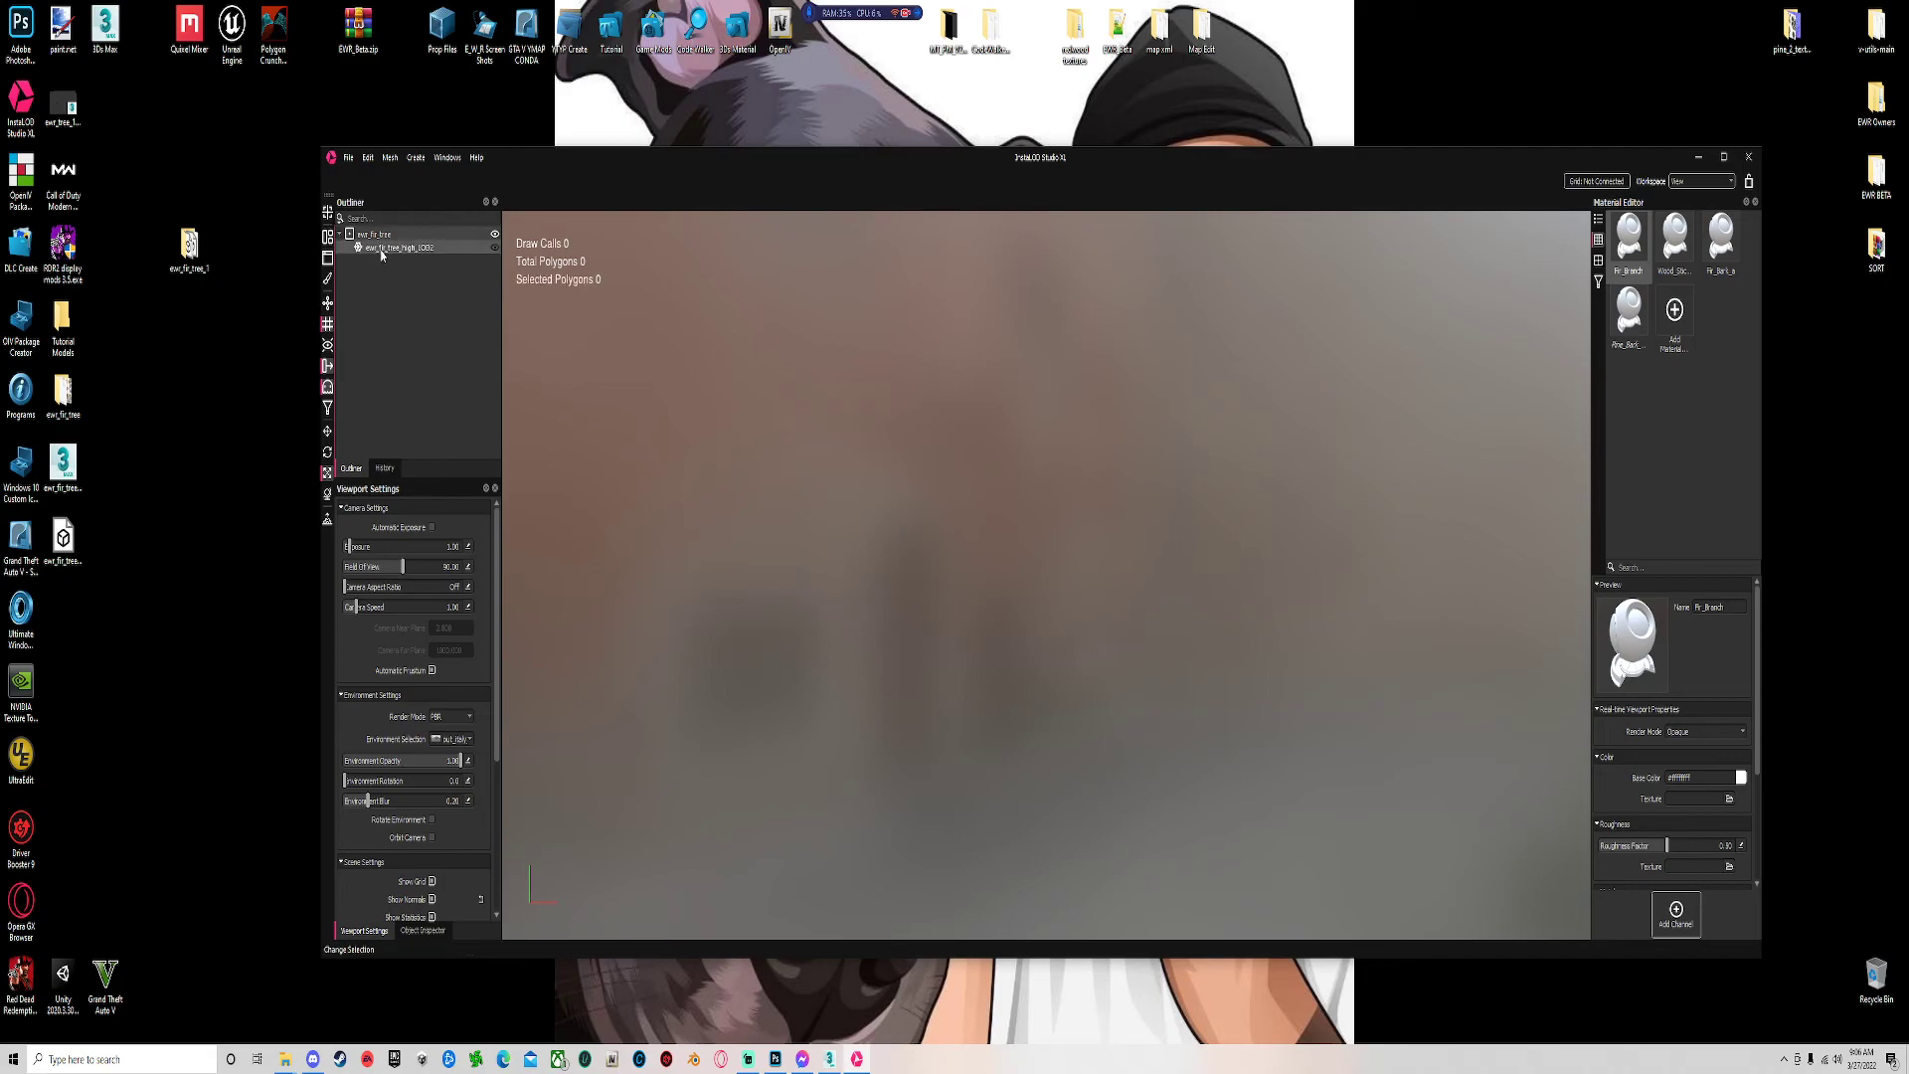
pyautogui.click(1752, 165)
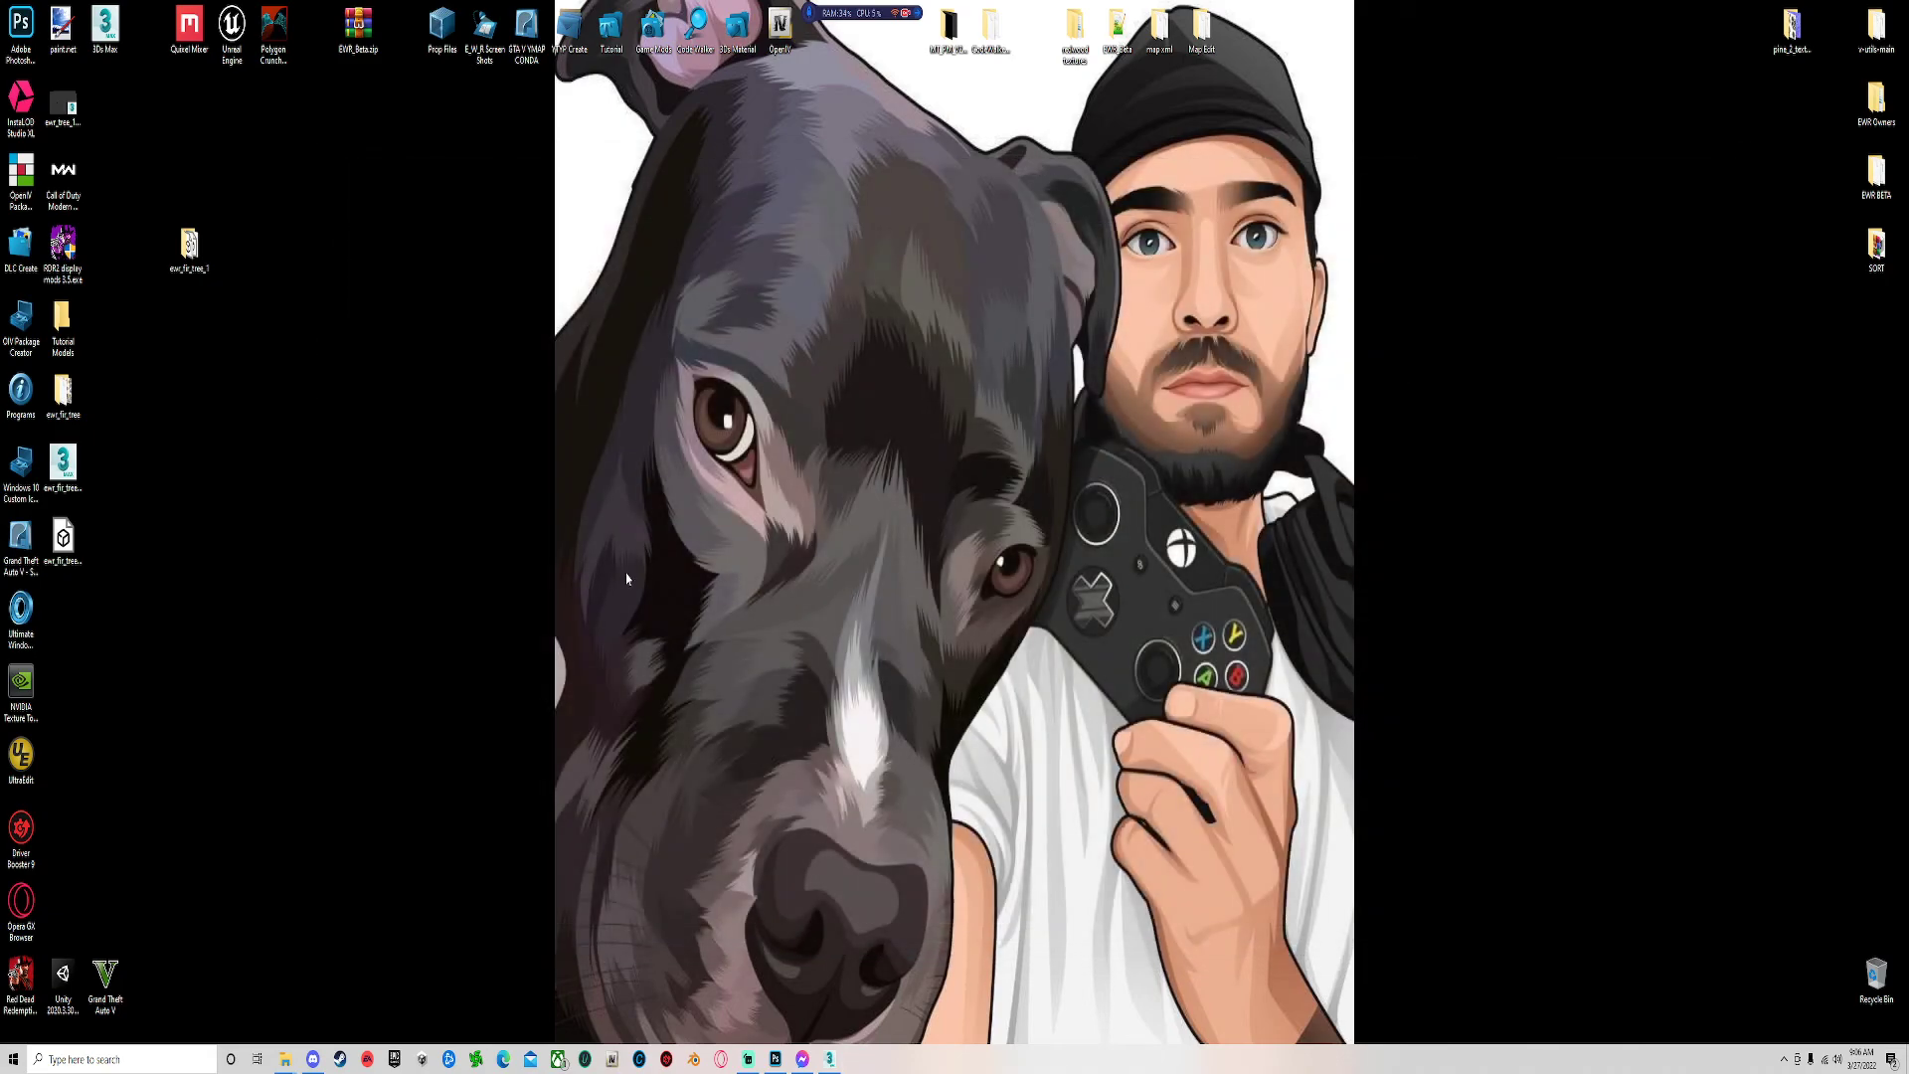
# Relaunch InstaLOD Studio XL, load the fir tree FBX from the desktop, and create a new mesh operation profile.
pyautogui.doubleClick(21, 99)
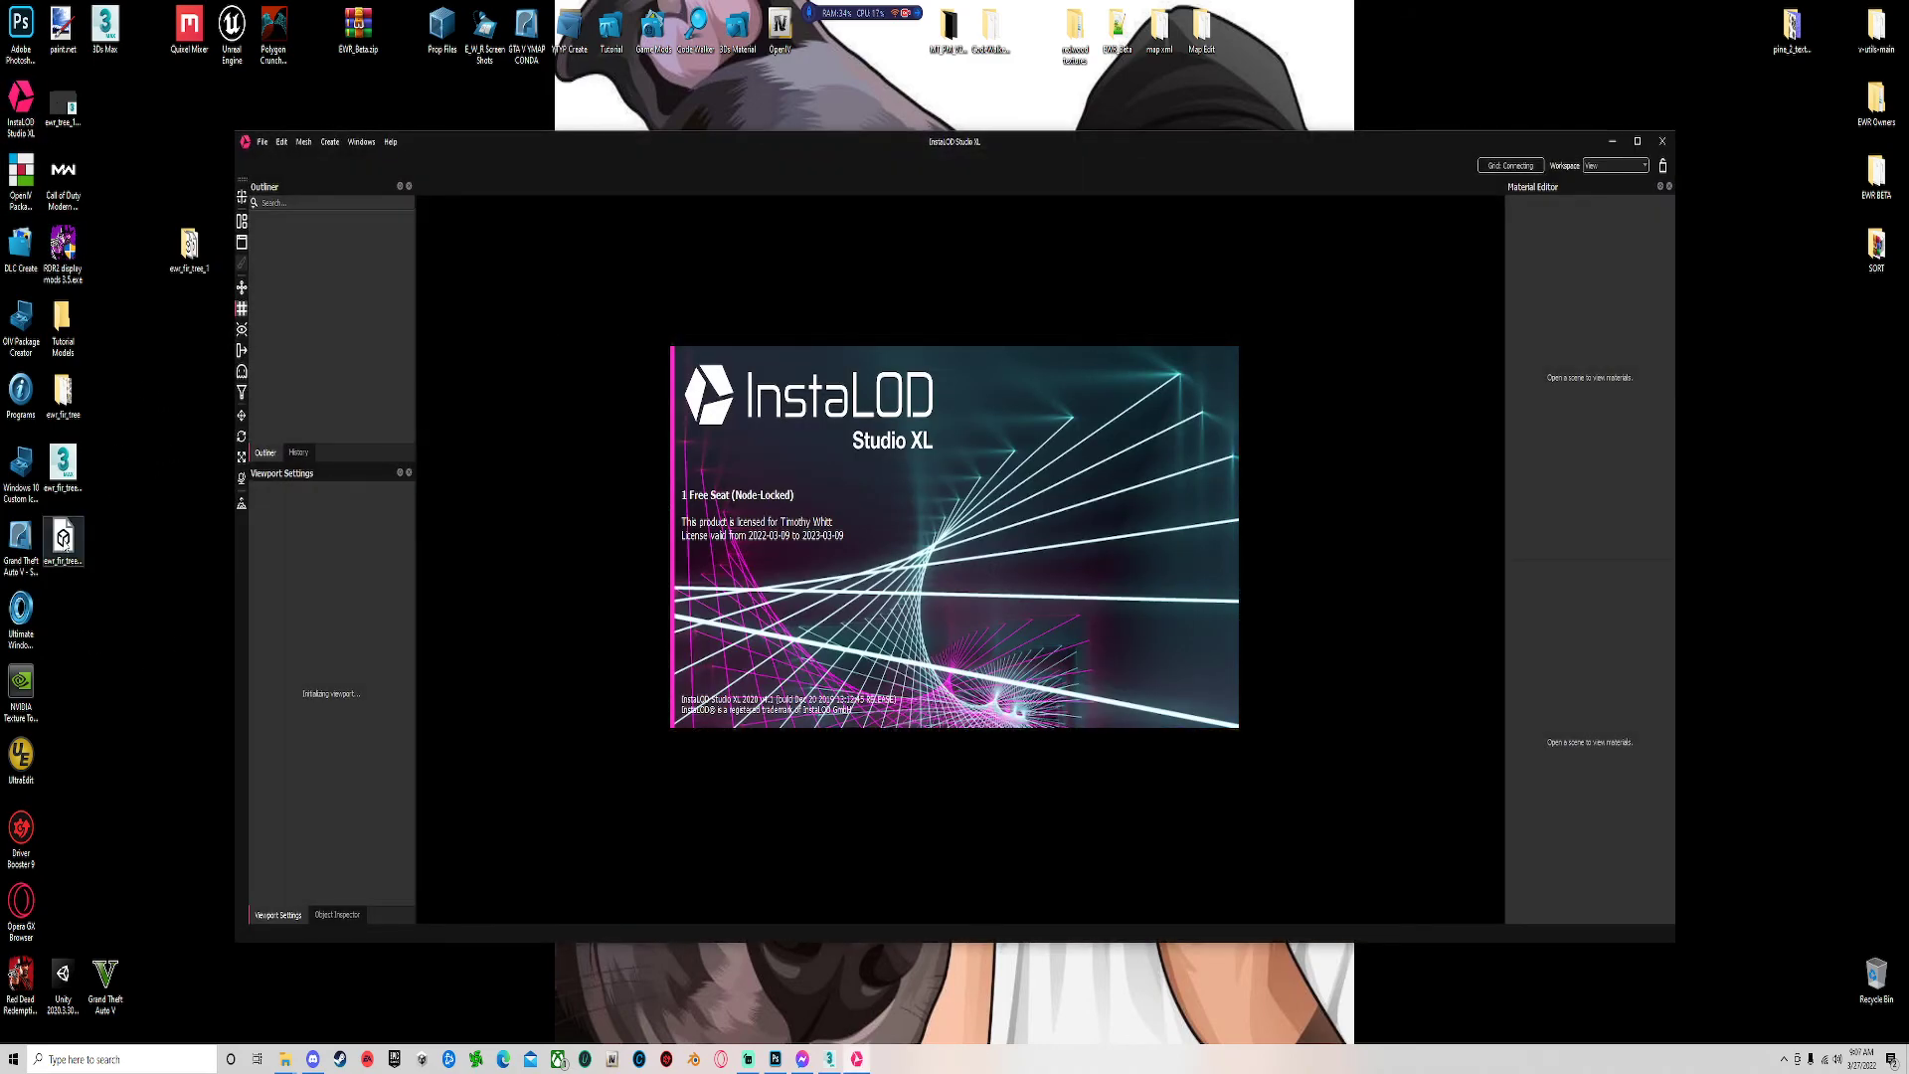
pyautogui.moveTo(62, 542); pyautogui.dragTo(945, 512)
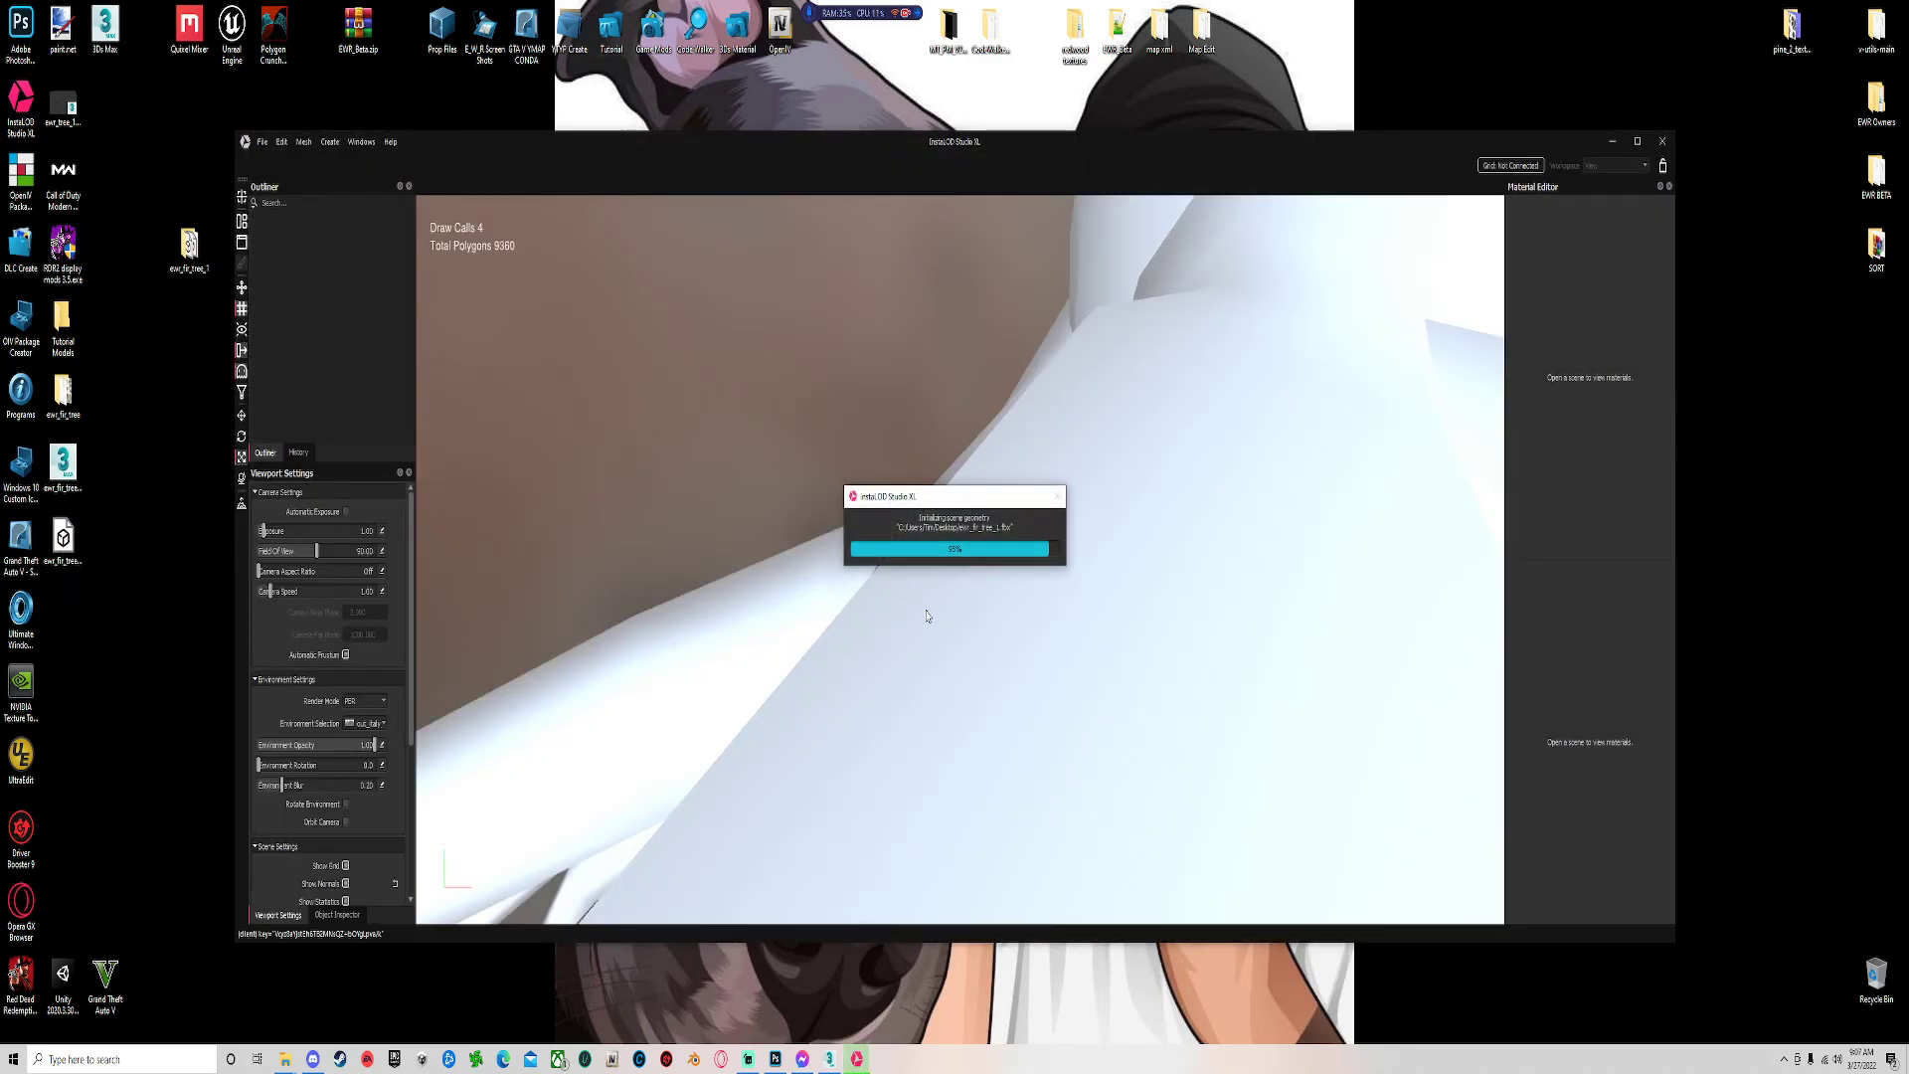
pyautogui.click(262, 141)
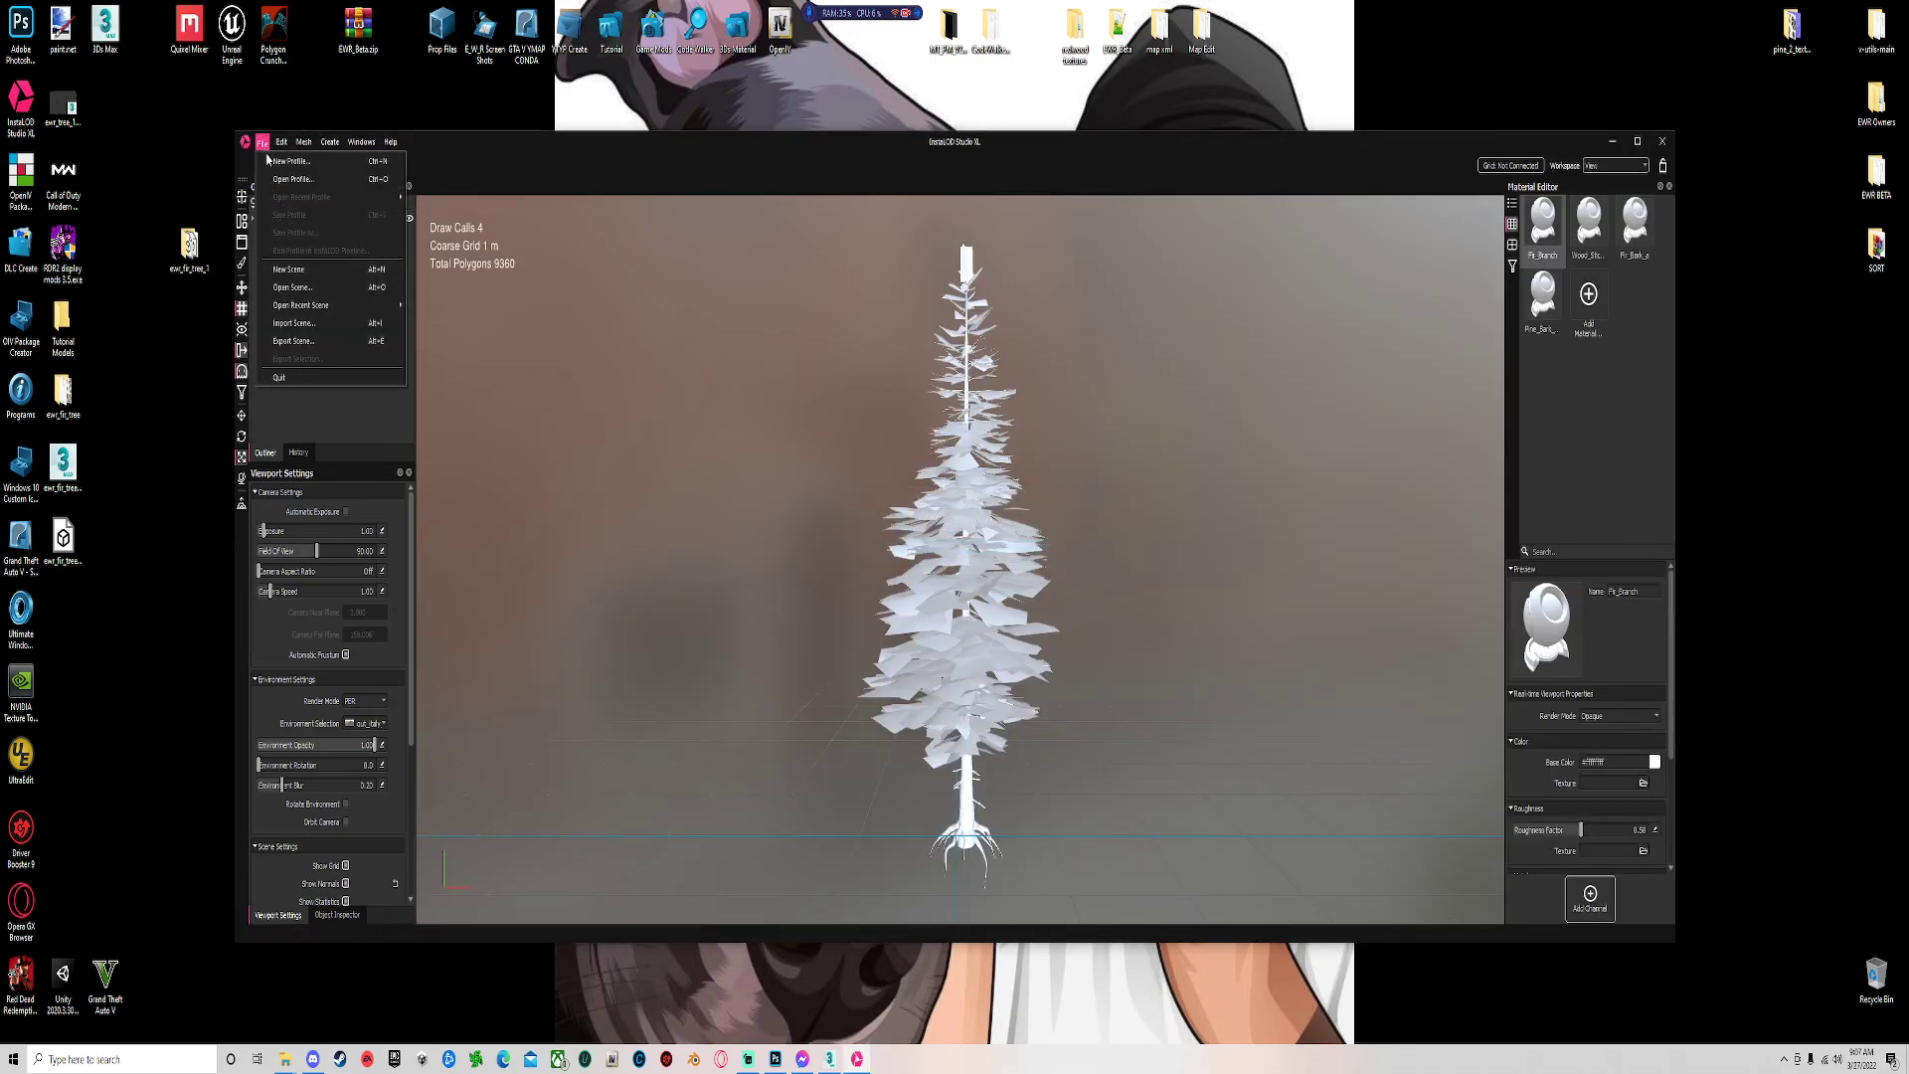
pyautogui.click(542, 290)
pyautogui.click(992, 593)
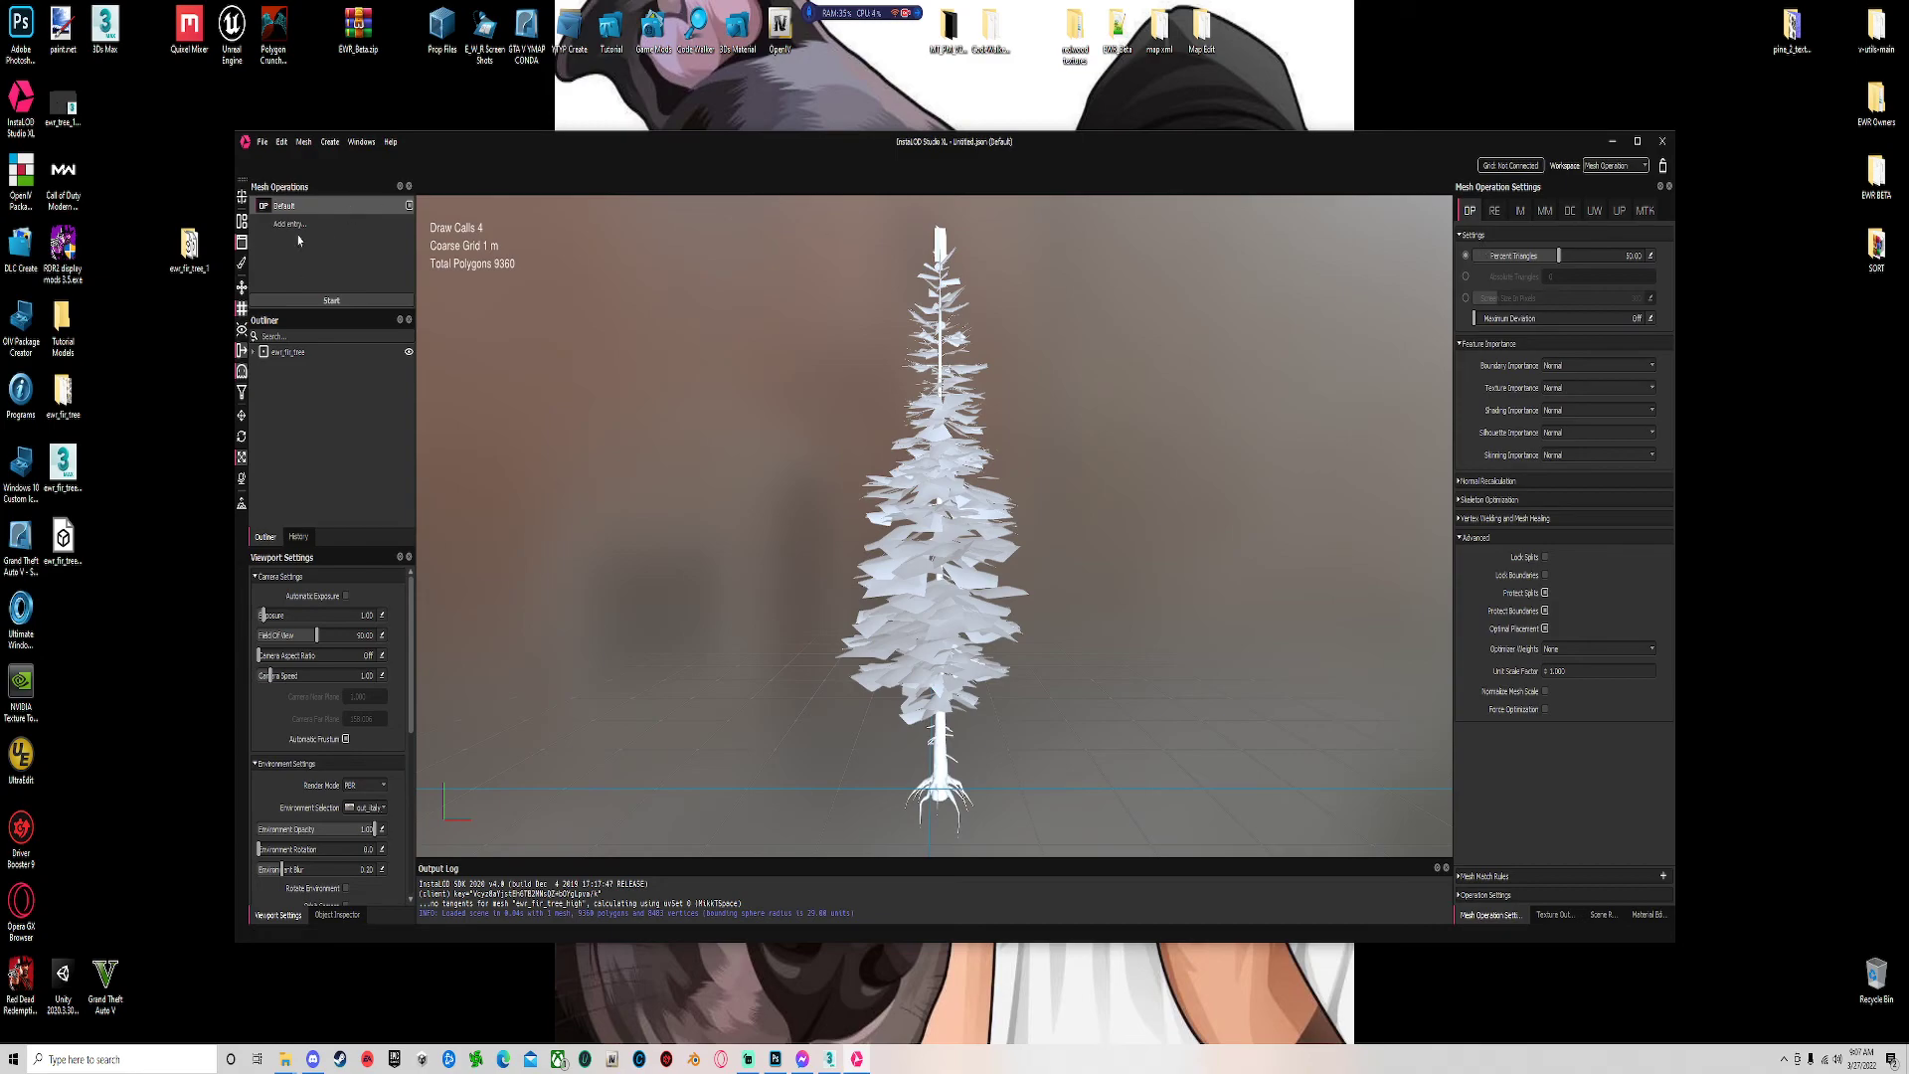
# Add two mesh operation entries named med and low below the Default entry.
pyautogui.click(296, 223)
pyautogui.write('med')
pyautogui.press('Return')
pyautogui.click(300, 243)
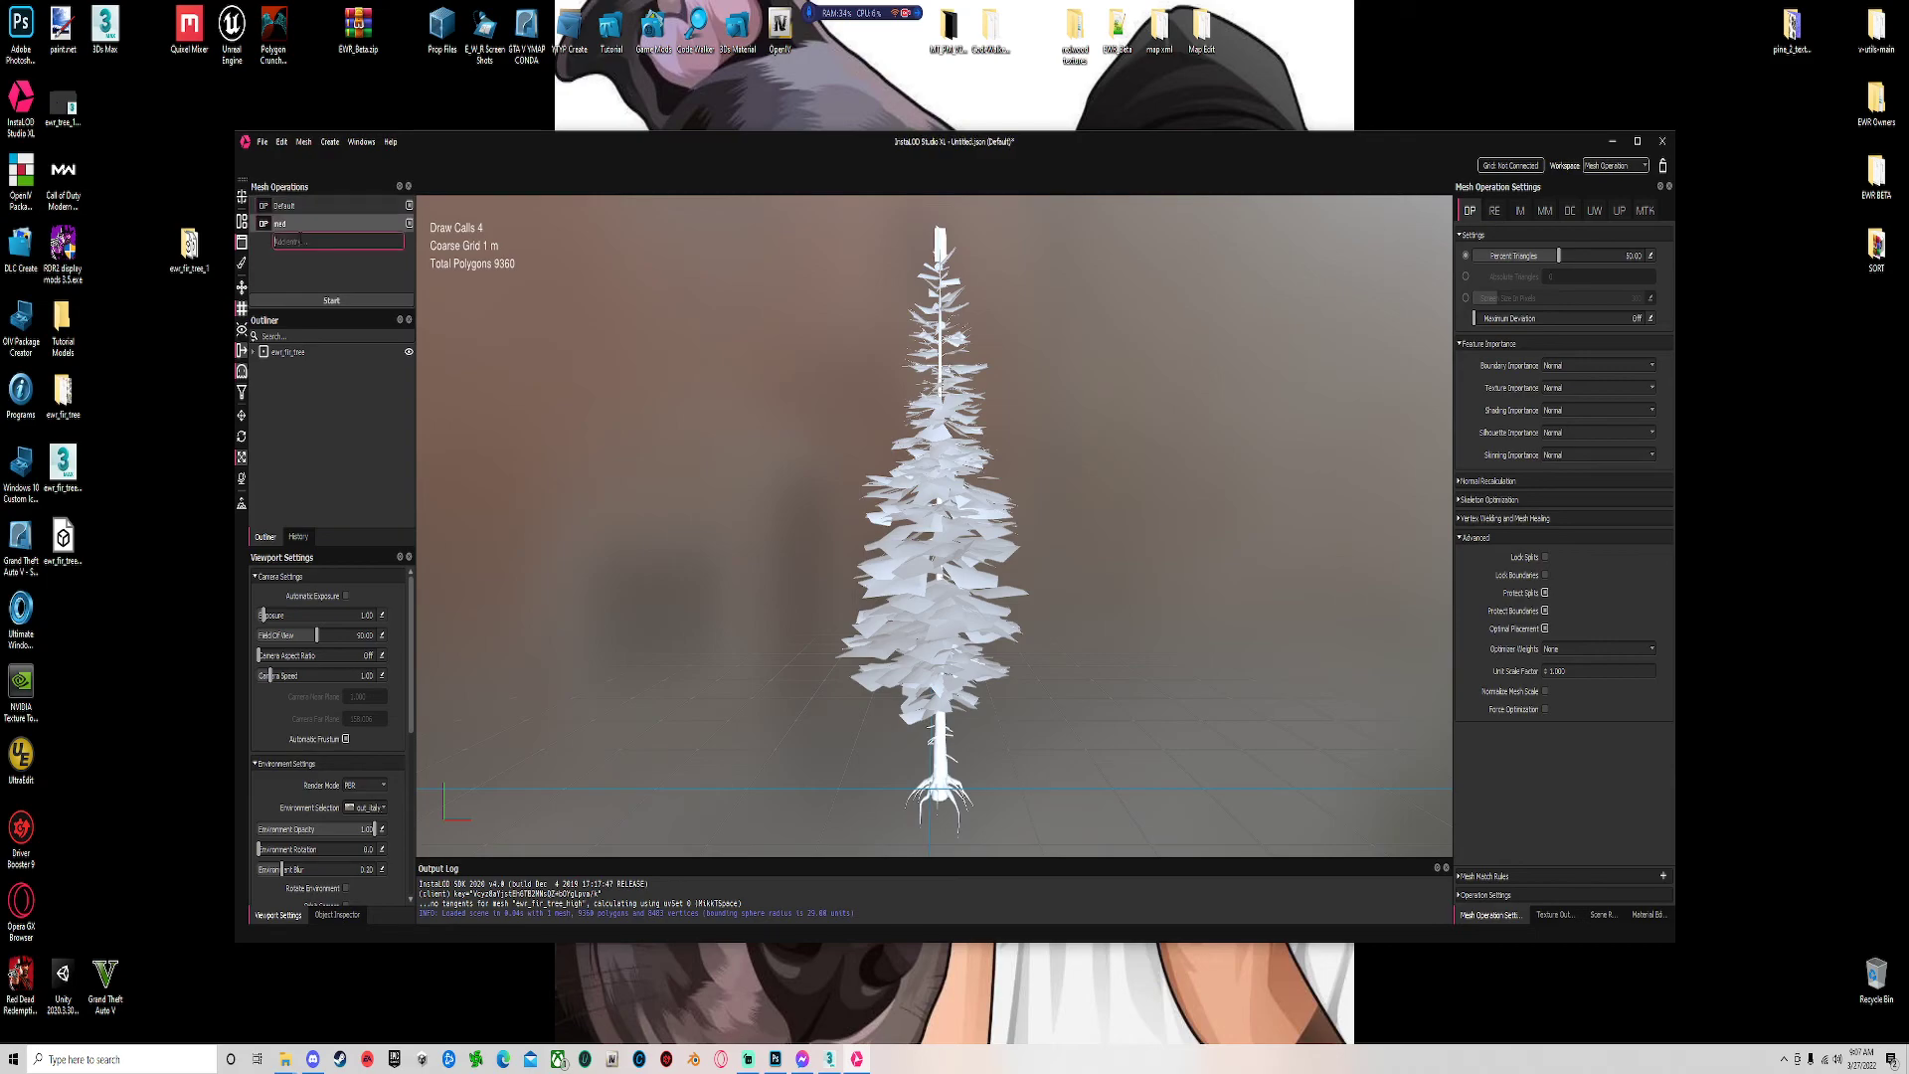
pyautogui.write('low')
pyautogui.press('Return')
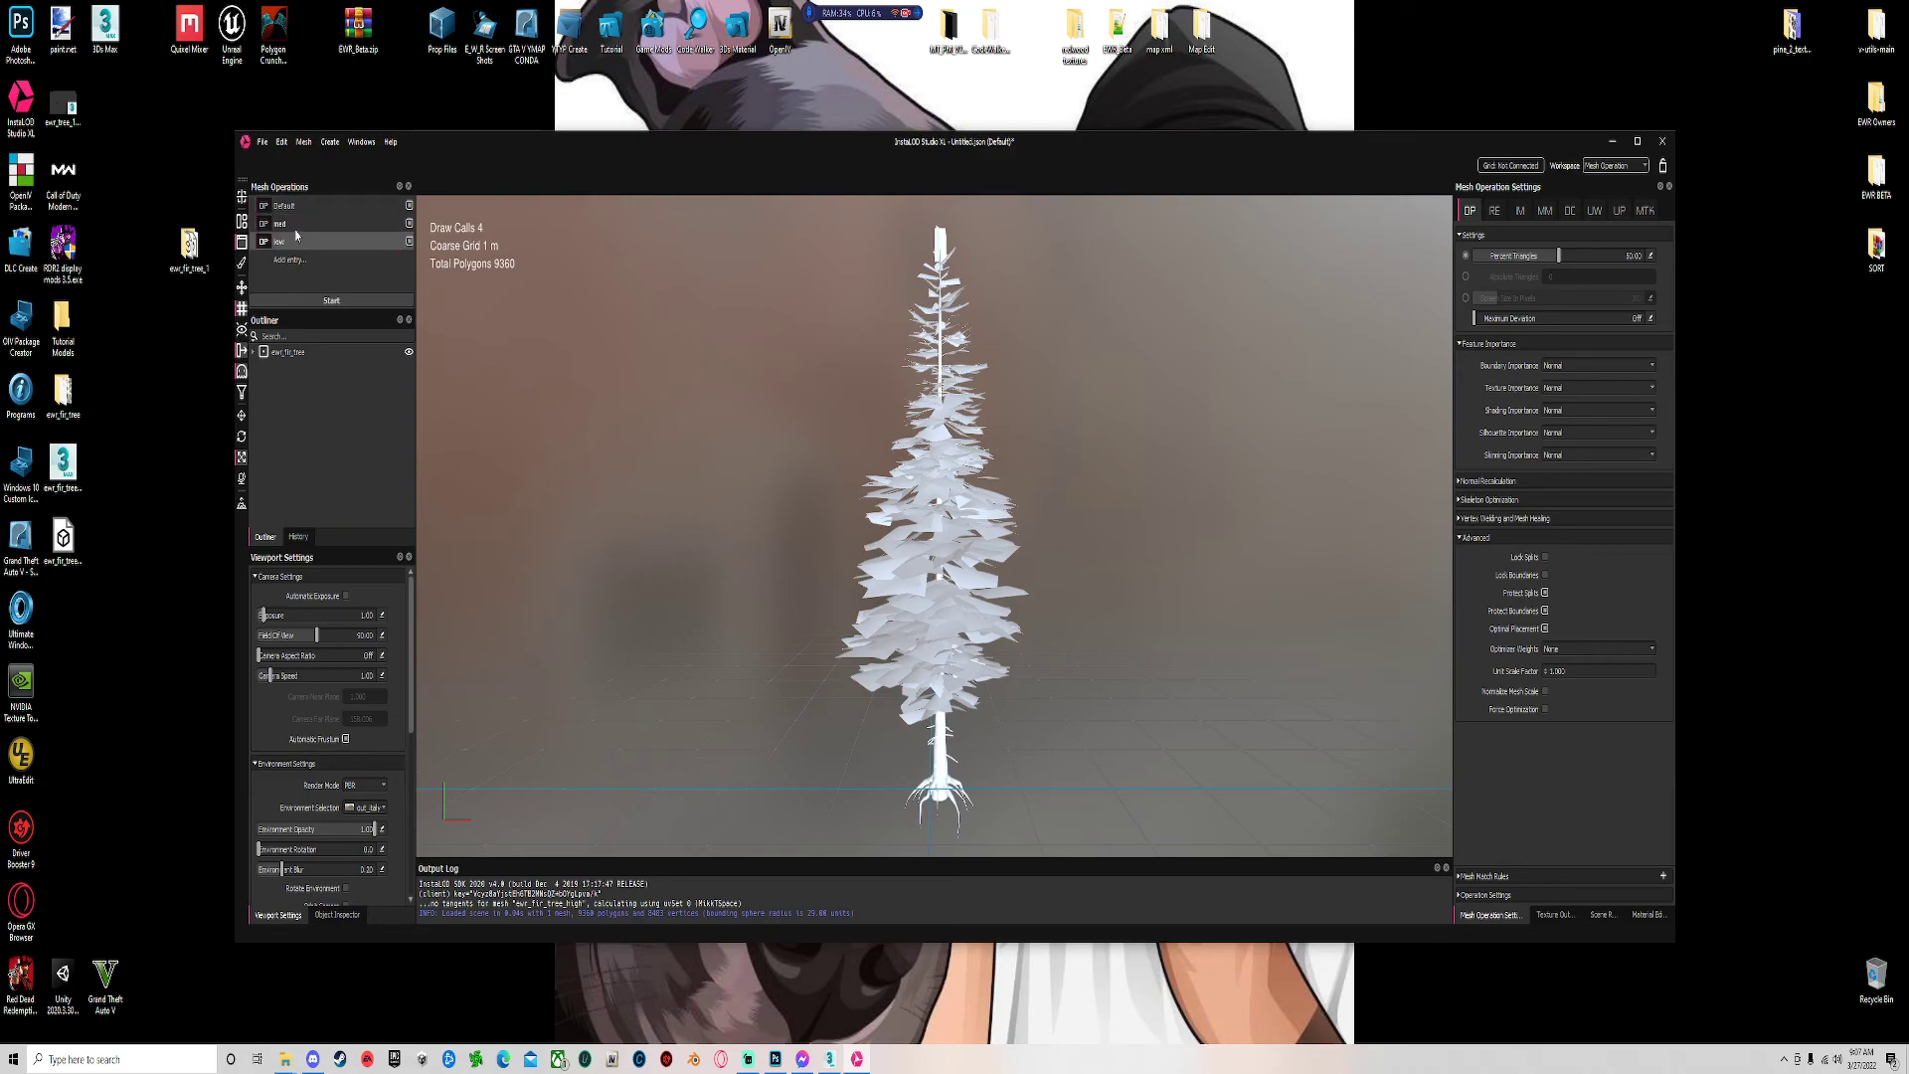
# Set Percent Triangles to 100 for Default and 25 for low, and run the mesh operations.
pyautogui.click(336, 212)
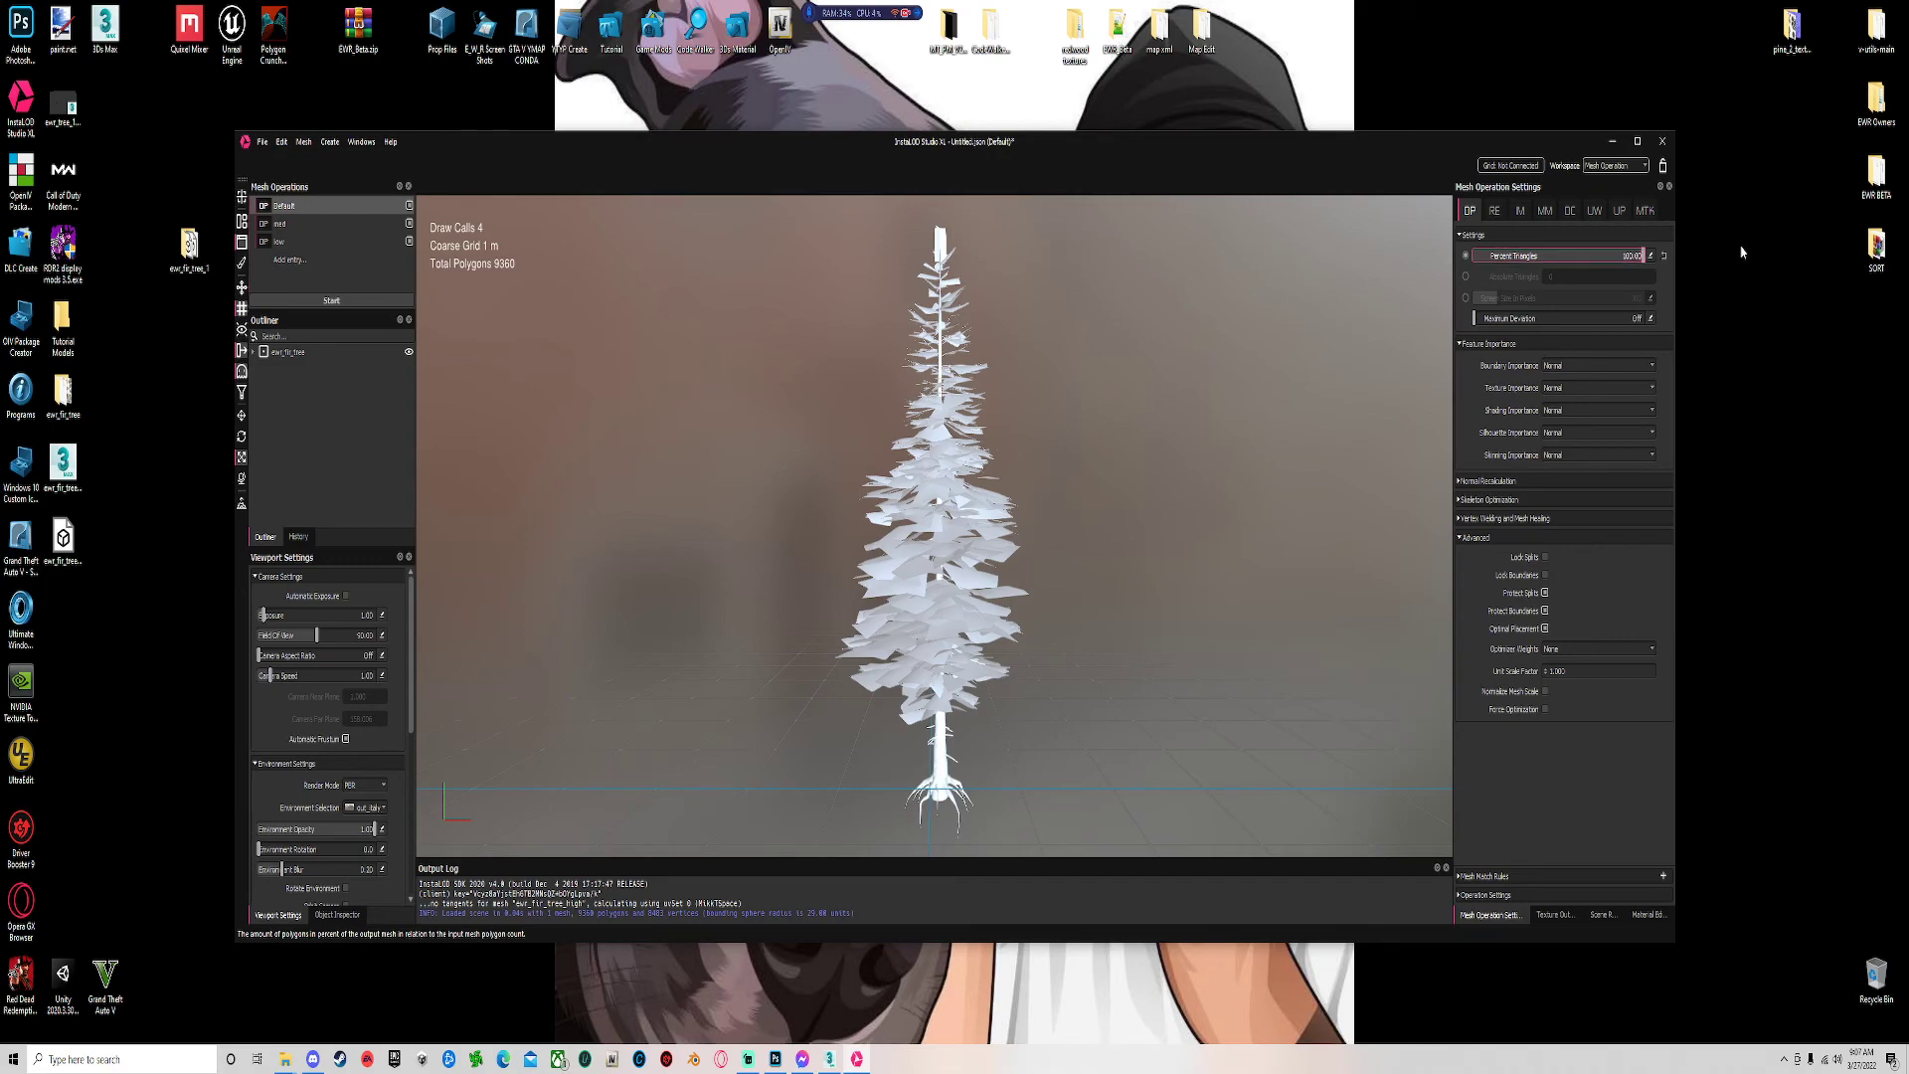
pyautogui.click(294, 225)
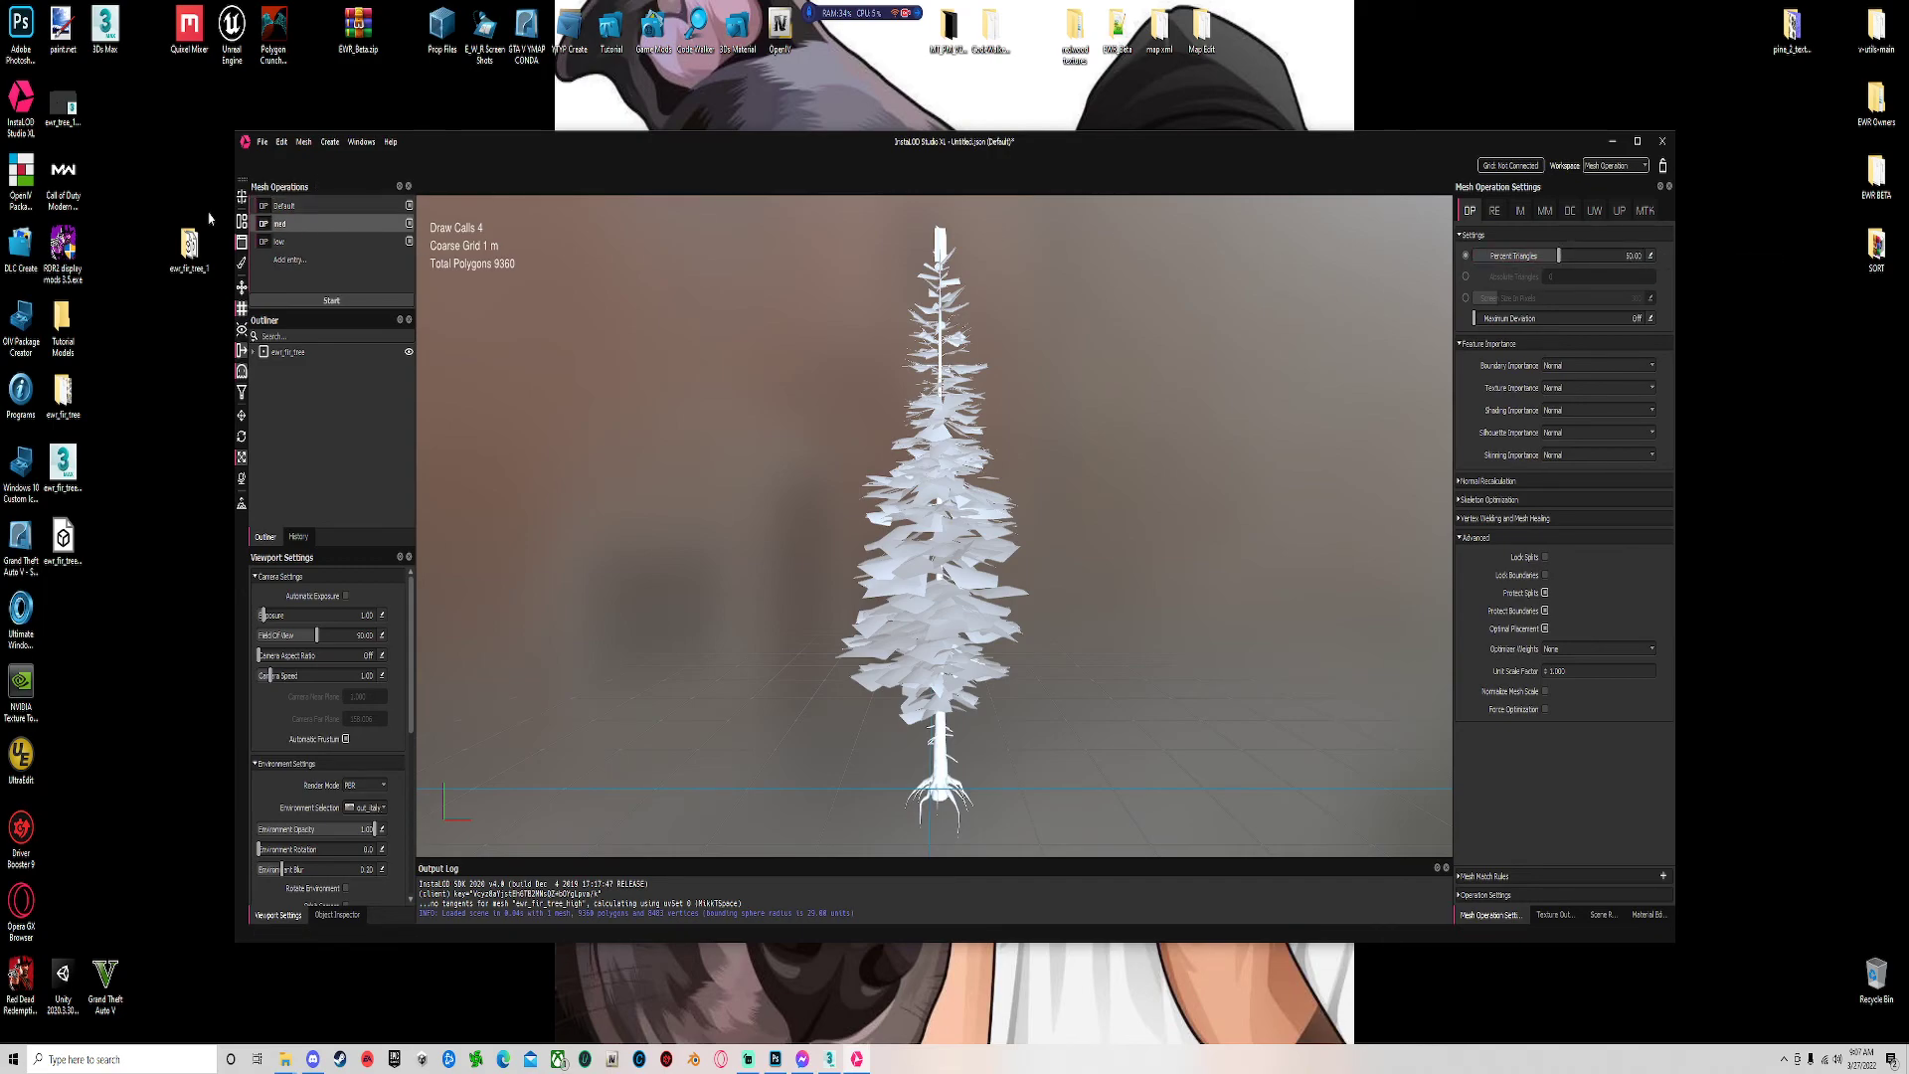
pyautogui.click(278, 242)
pyautogui.doubleClick(1644, 257)
pyautogui.write('25.0')
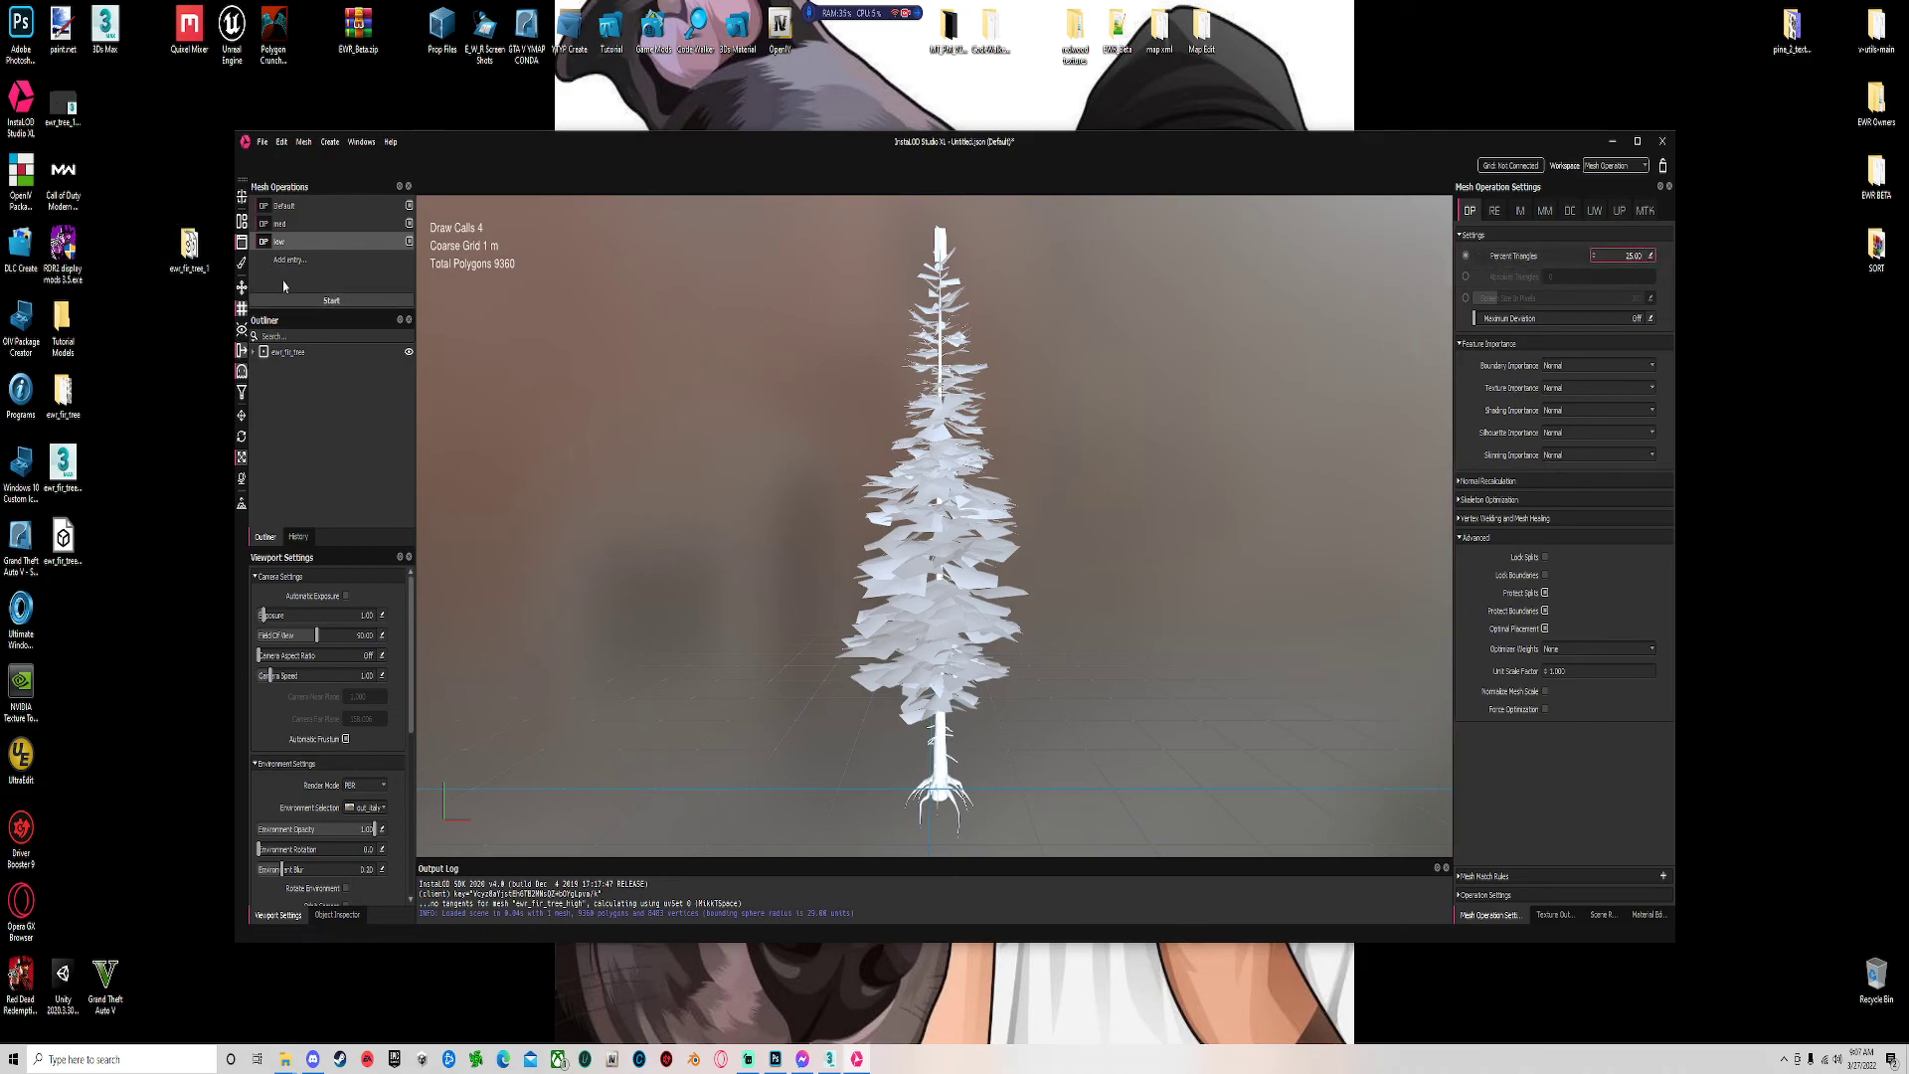
pyautogui.click(285, 307)
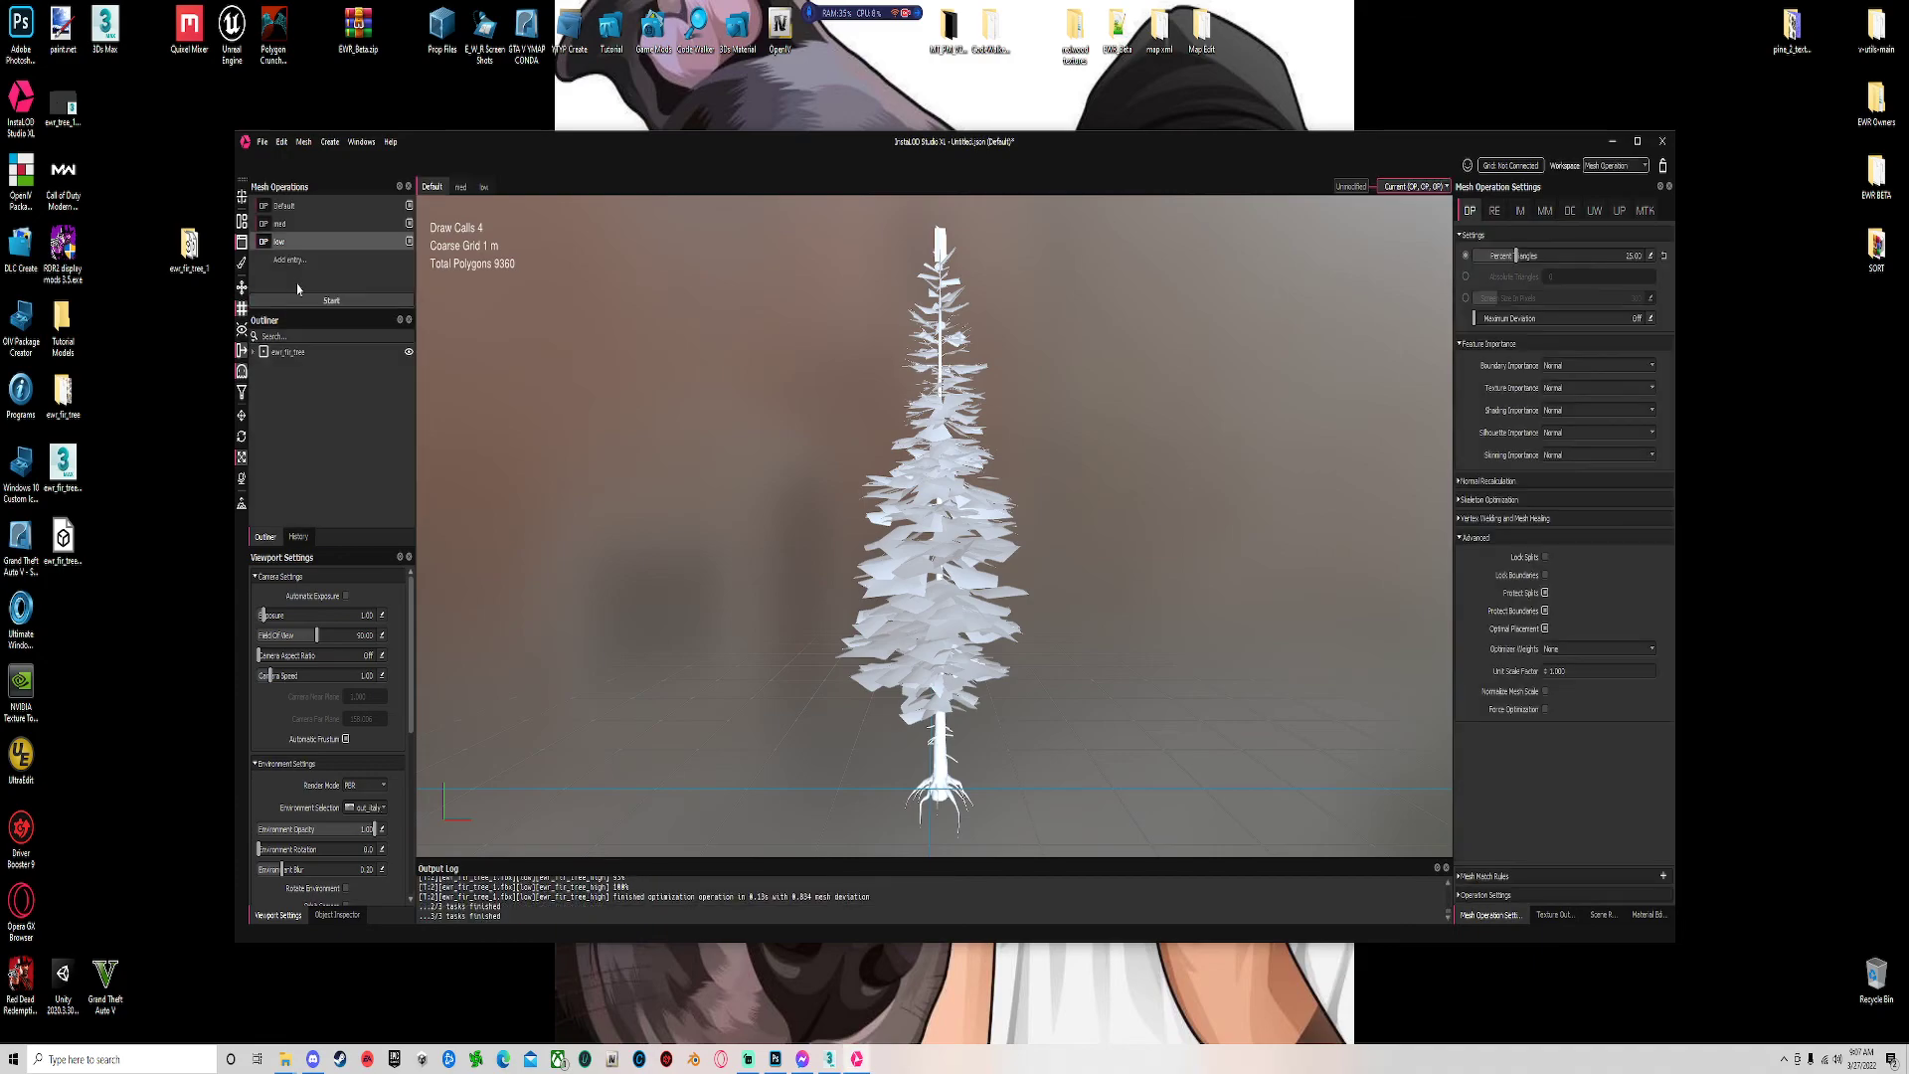
# Hide the Default tree mesh, and show and select ewr_fir_tree_high_med in the outliner.
pyautogui.click(315, 224)
pyautogui.click(306, 207)
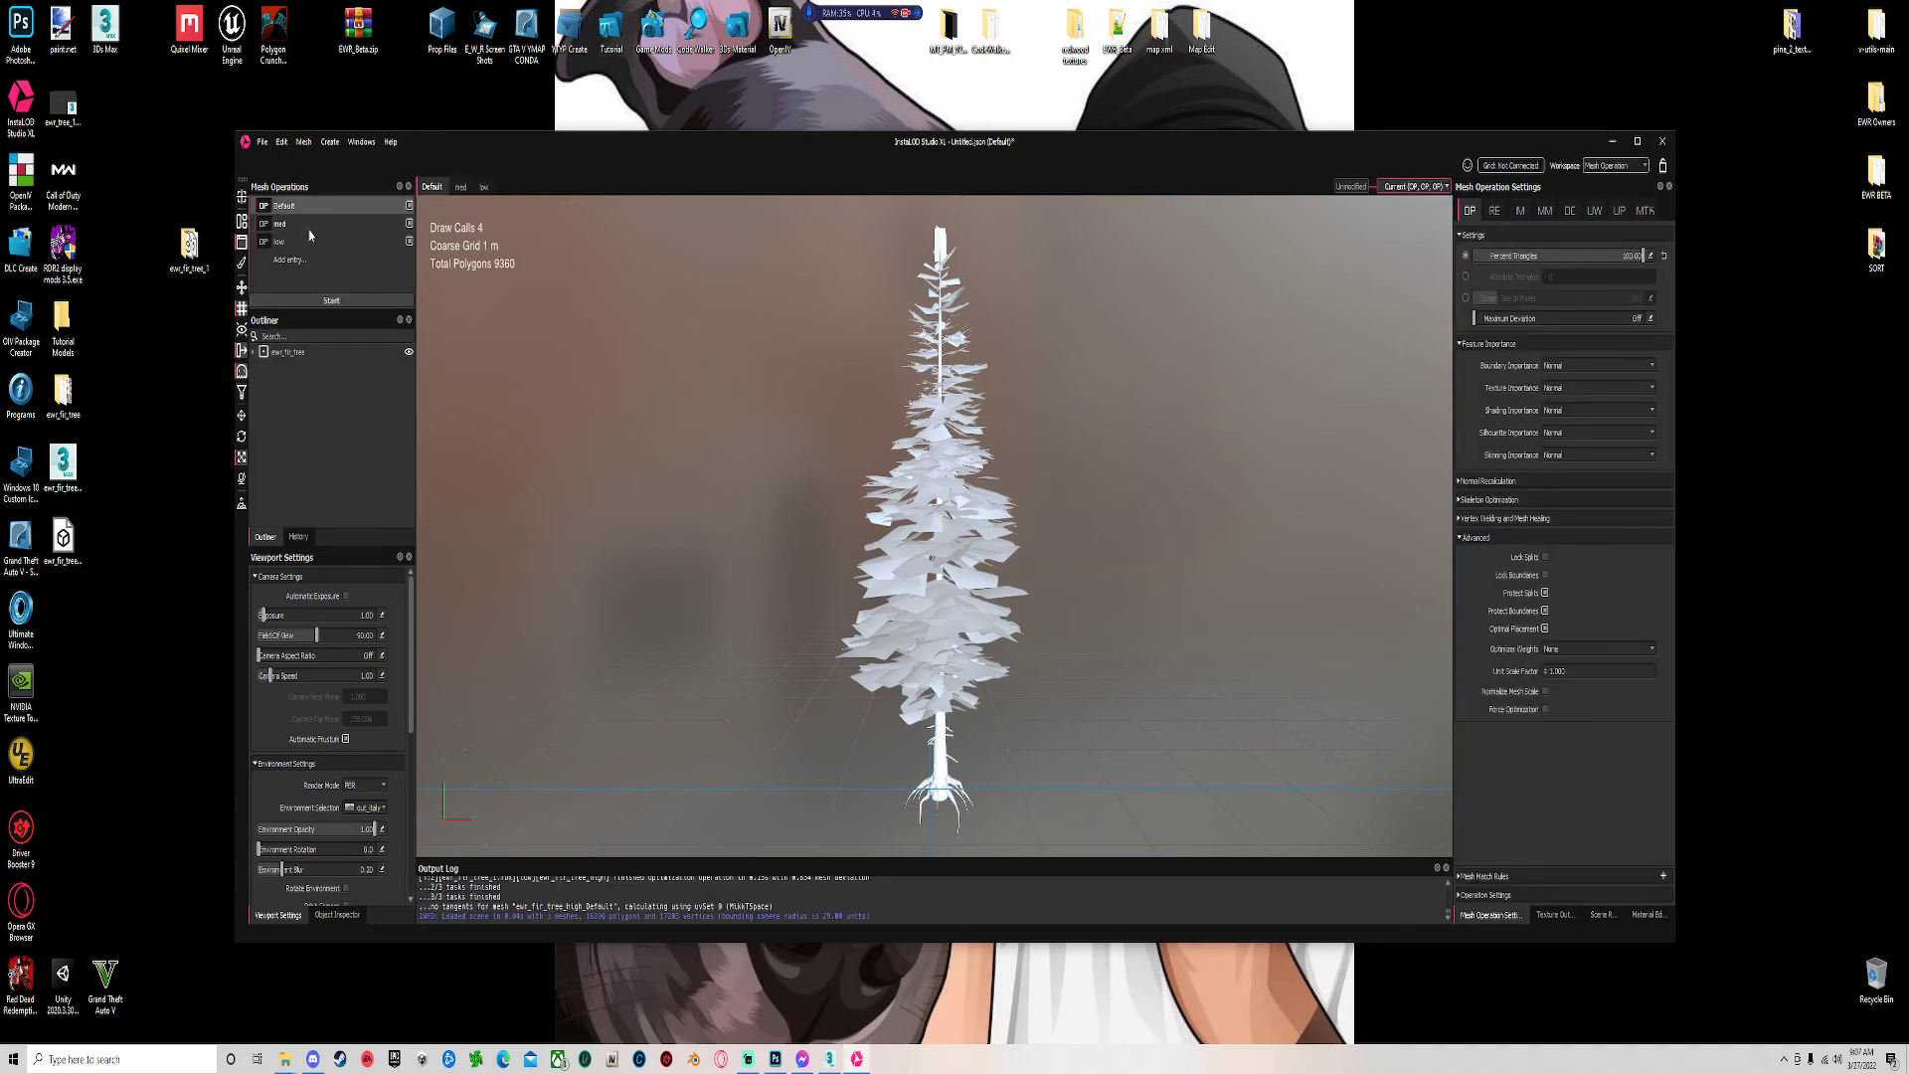
pyautogui.click(307, 226)
pyautogui.click(253, 352)
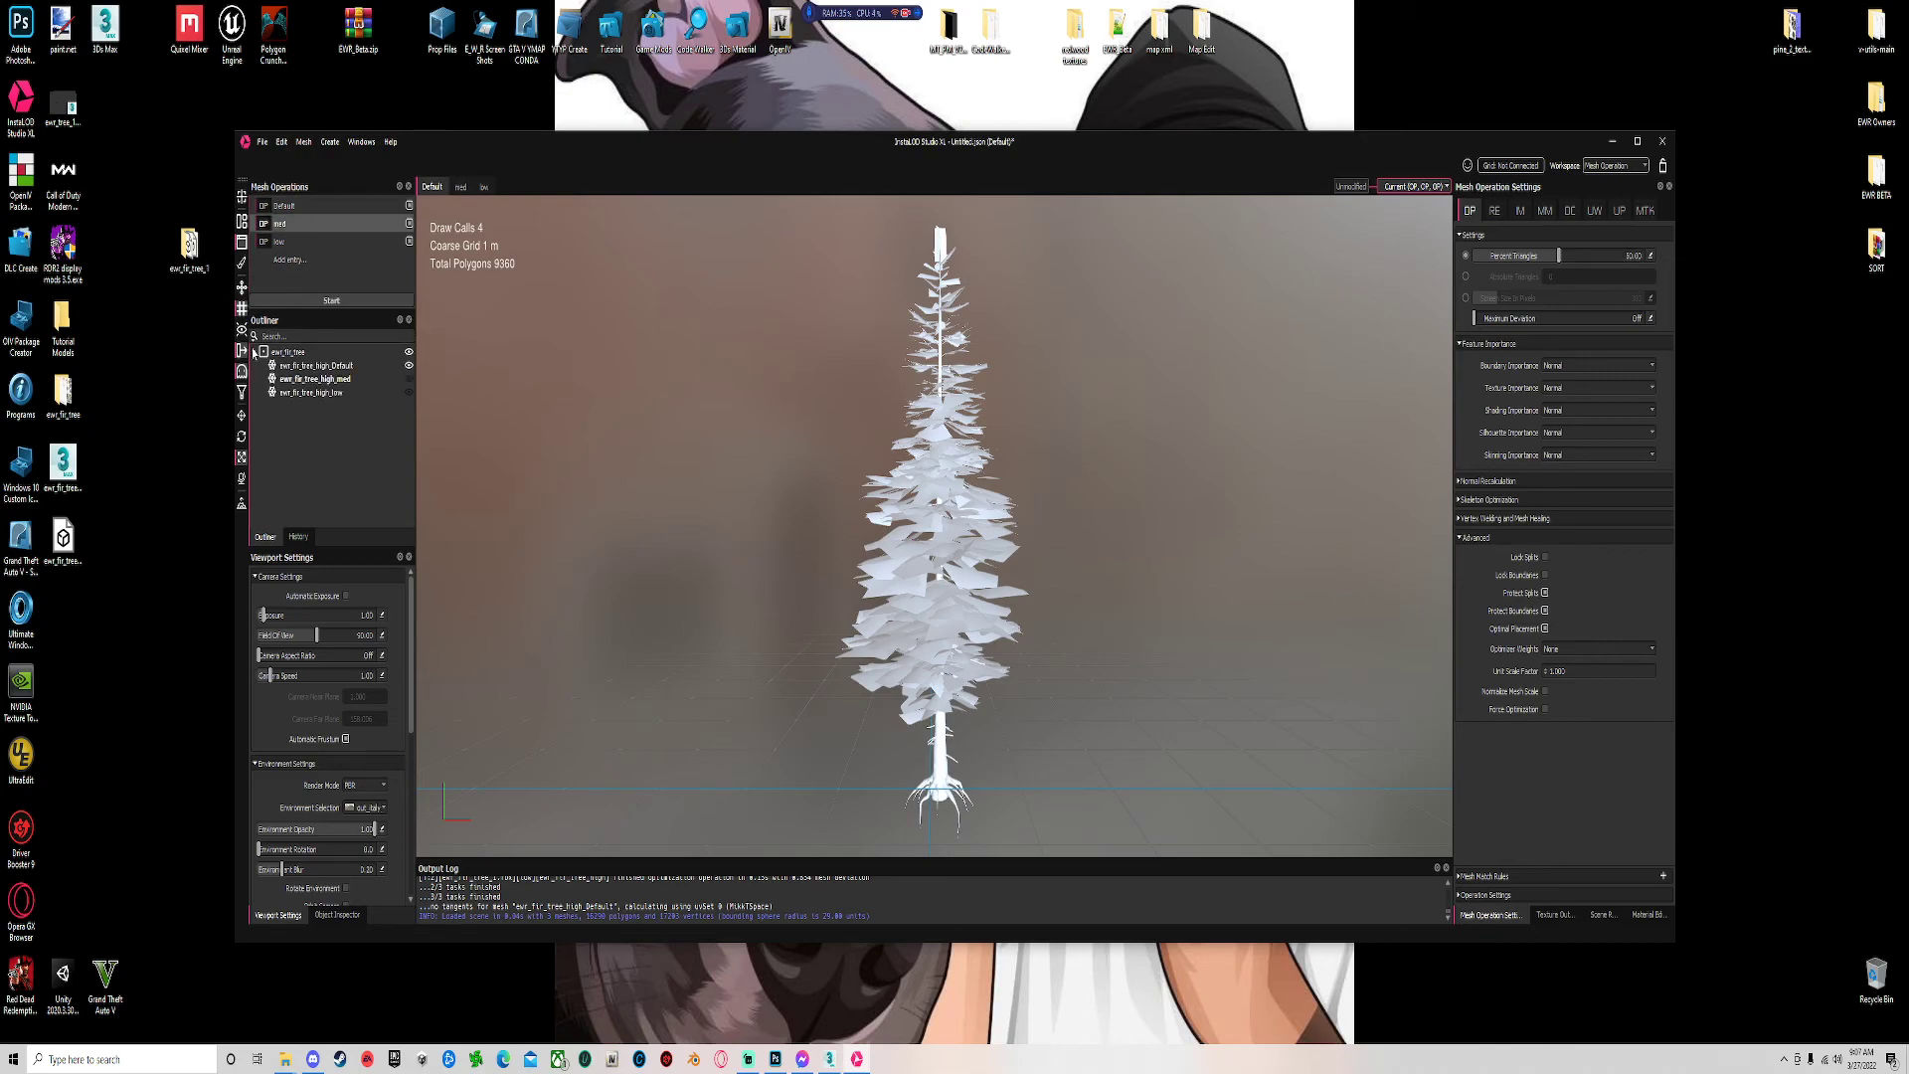
pyautogui.click(408, 365)
pyautogui.click(408, 379)
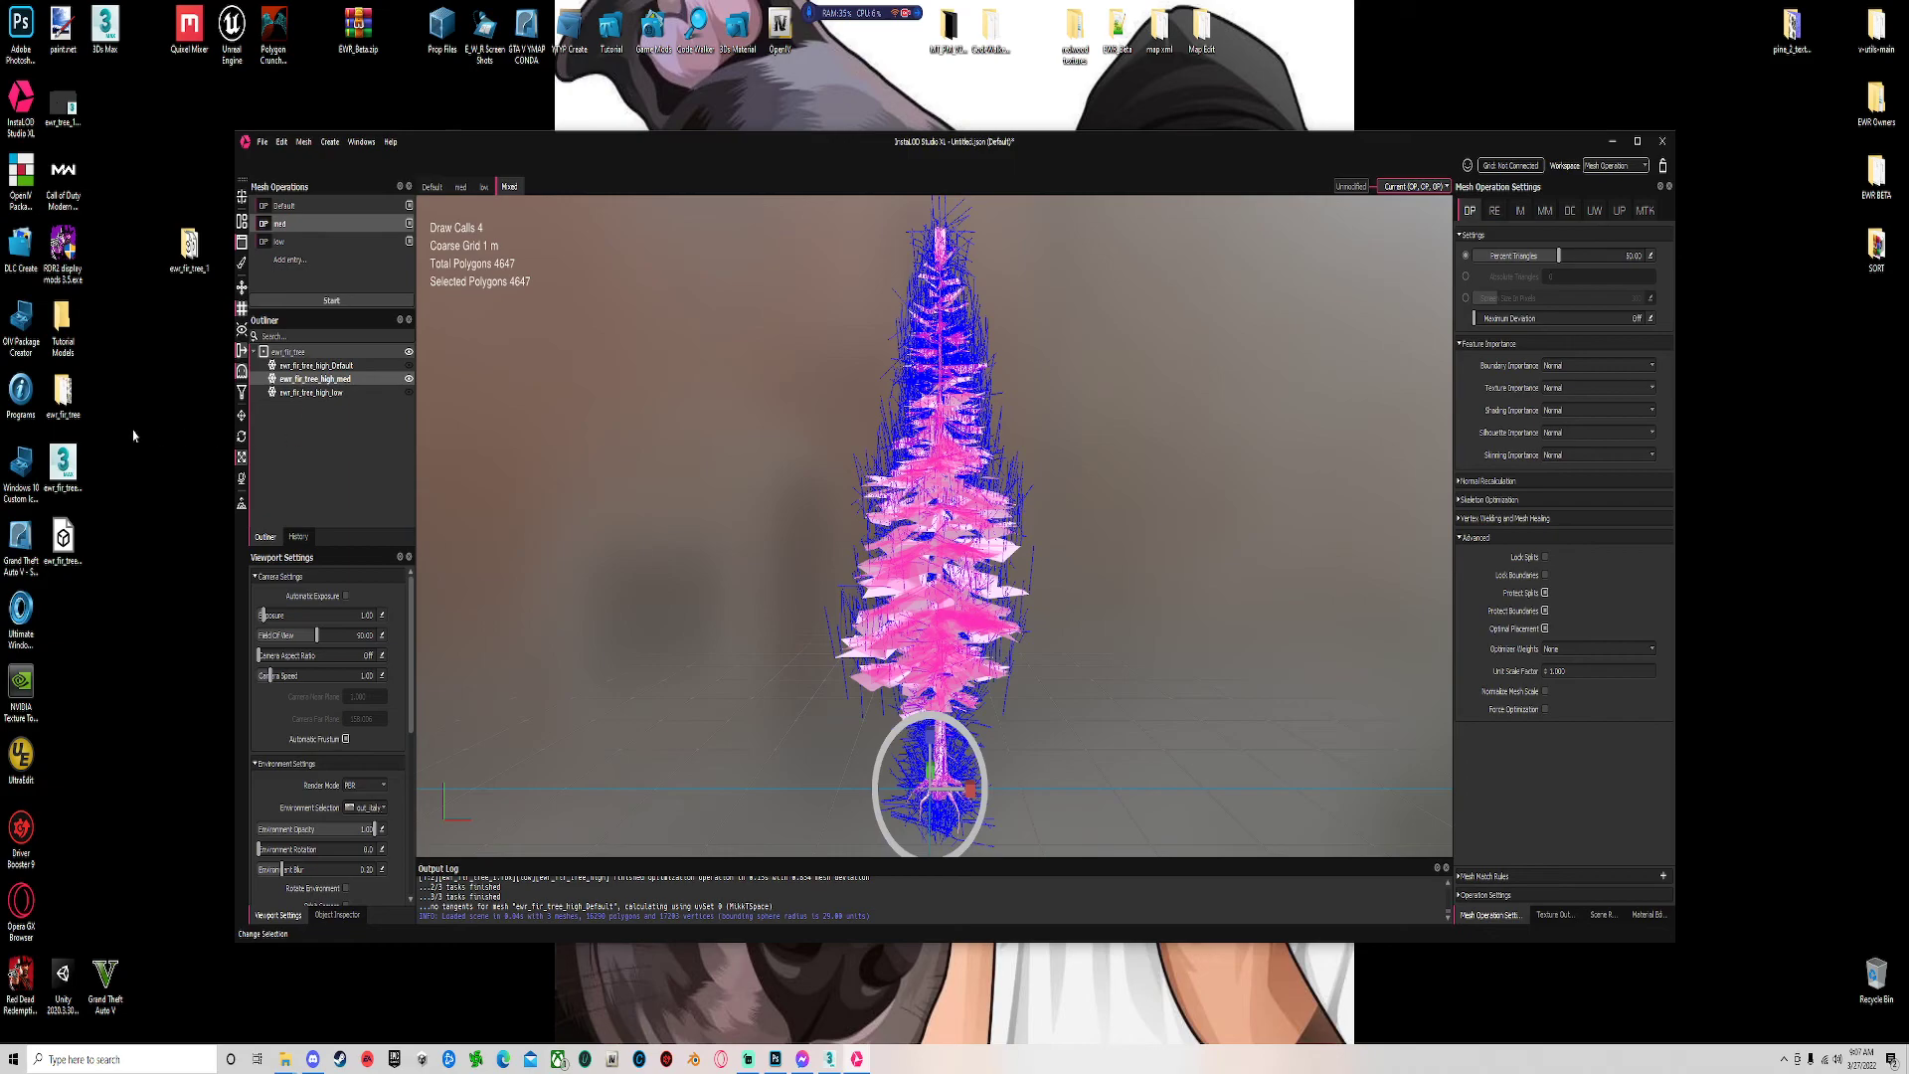
pyautogui.click(546, 458)
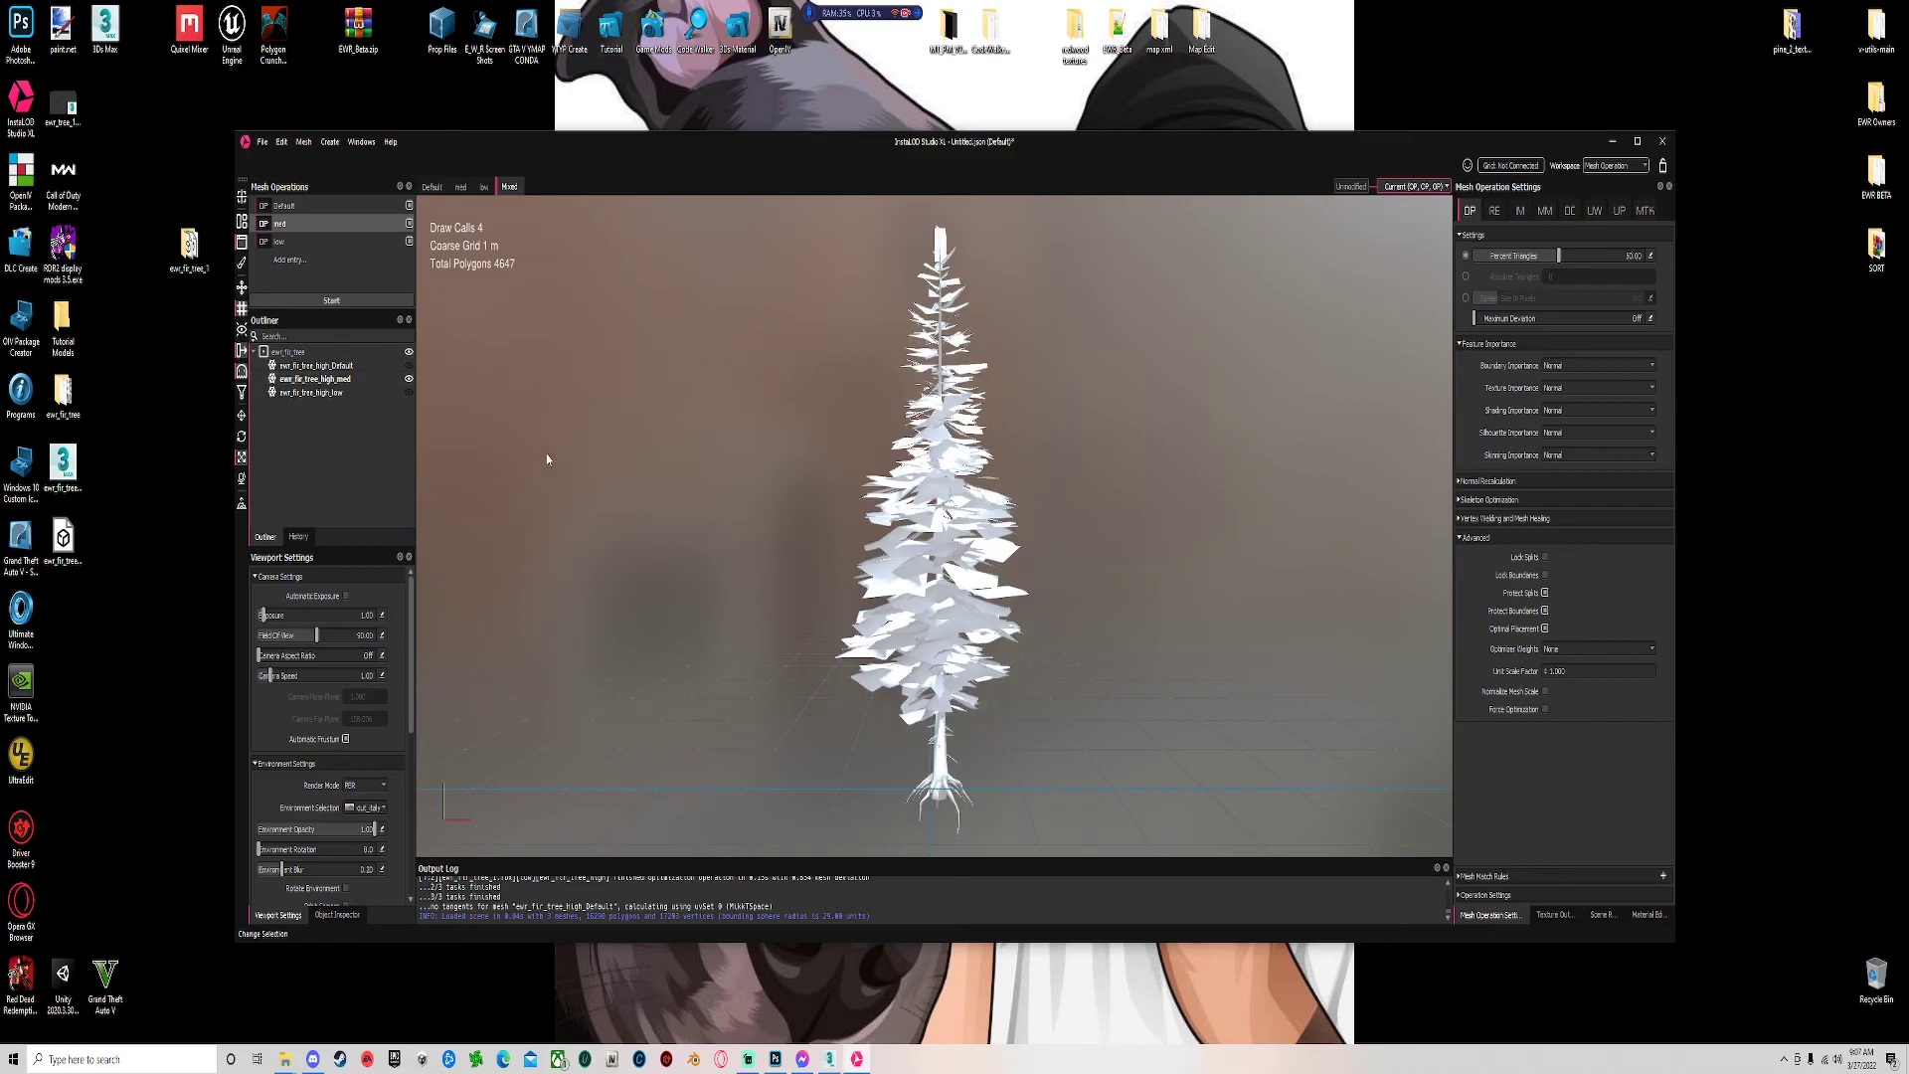
pyautogui.click(306, 382)
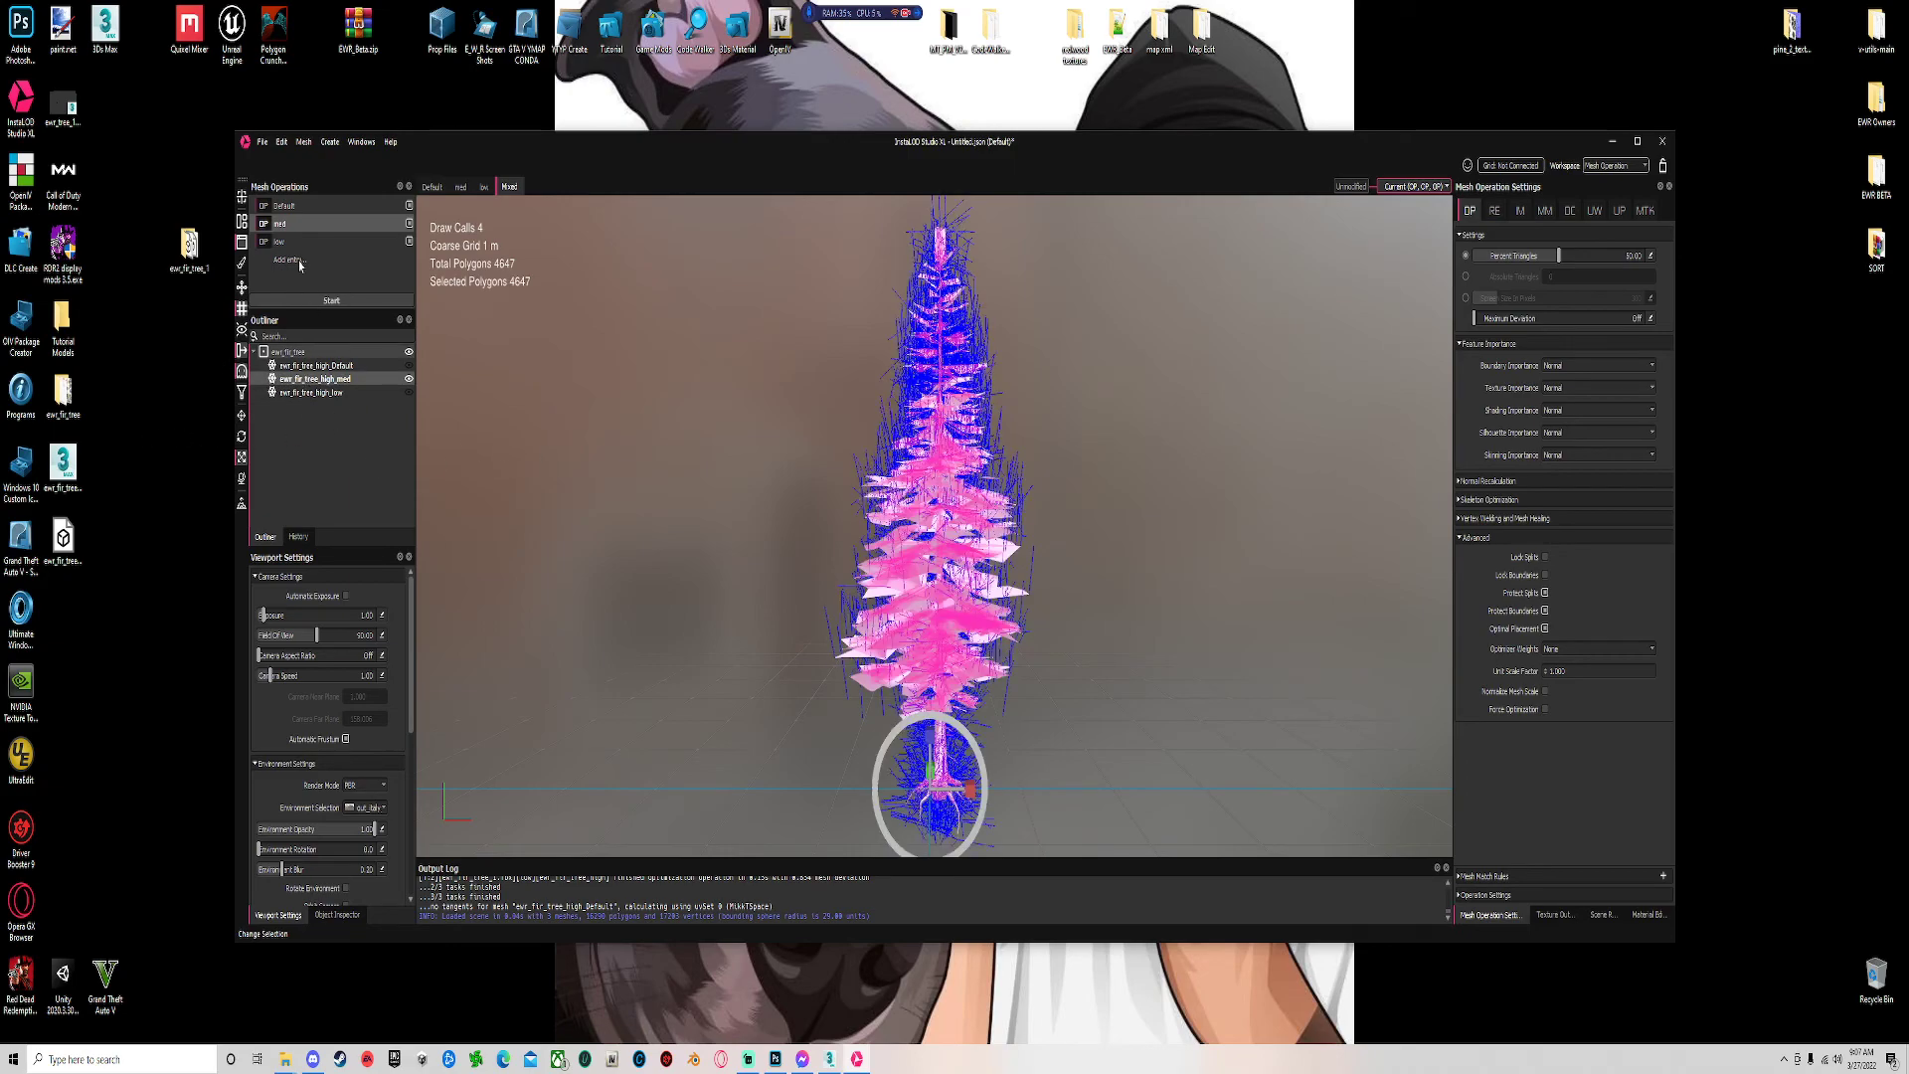
# Export the selected med mesh, replacing ewr_fir_tree_1_med.fbx in the ewr_fir_tree_1 folder.
pyautogui.click(261, 142)
pyautogui.click(297, 359)
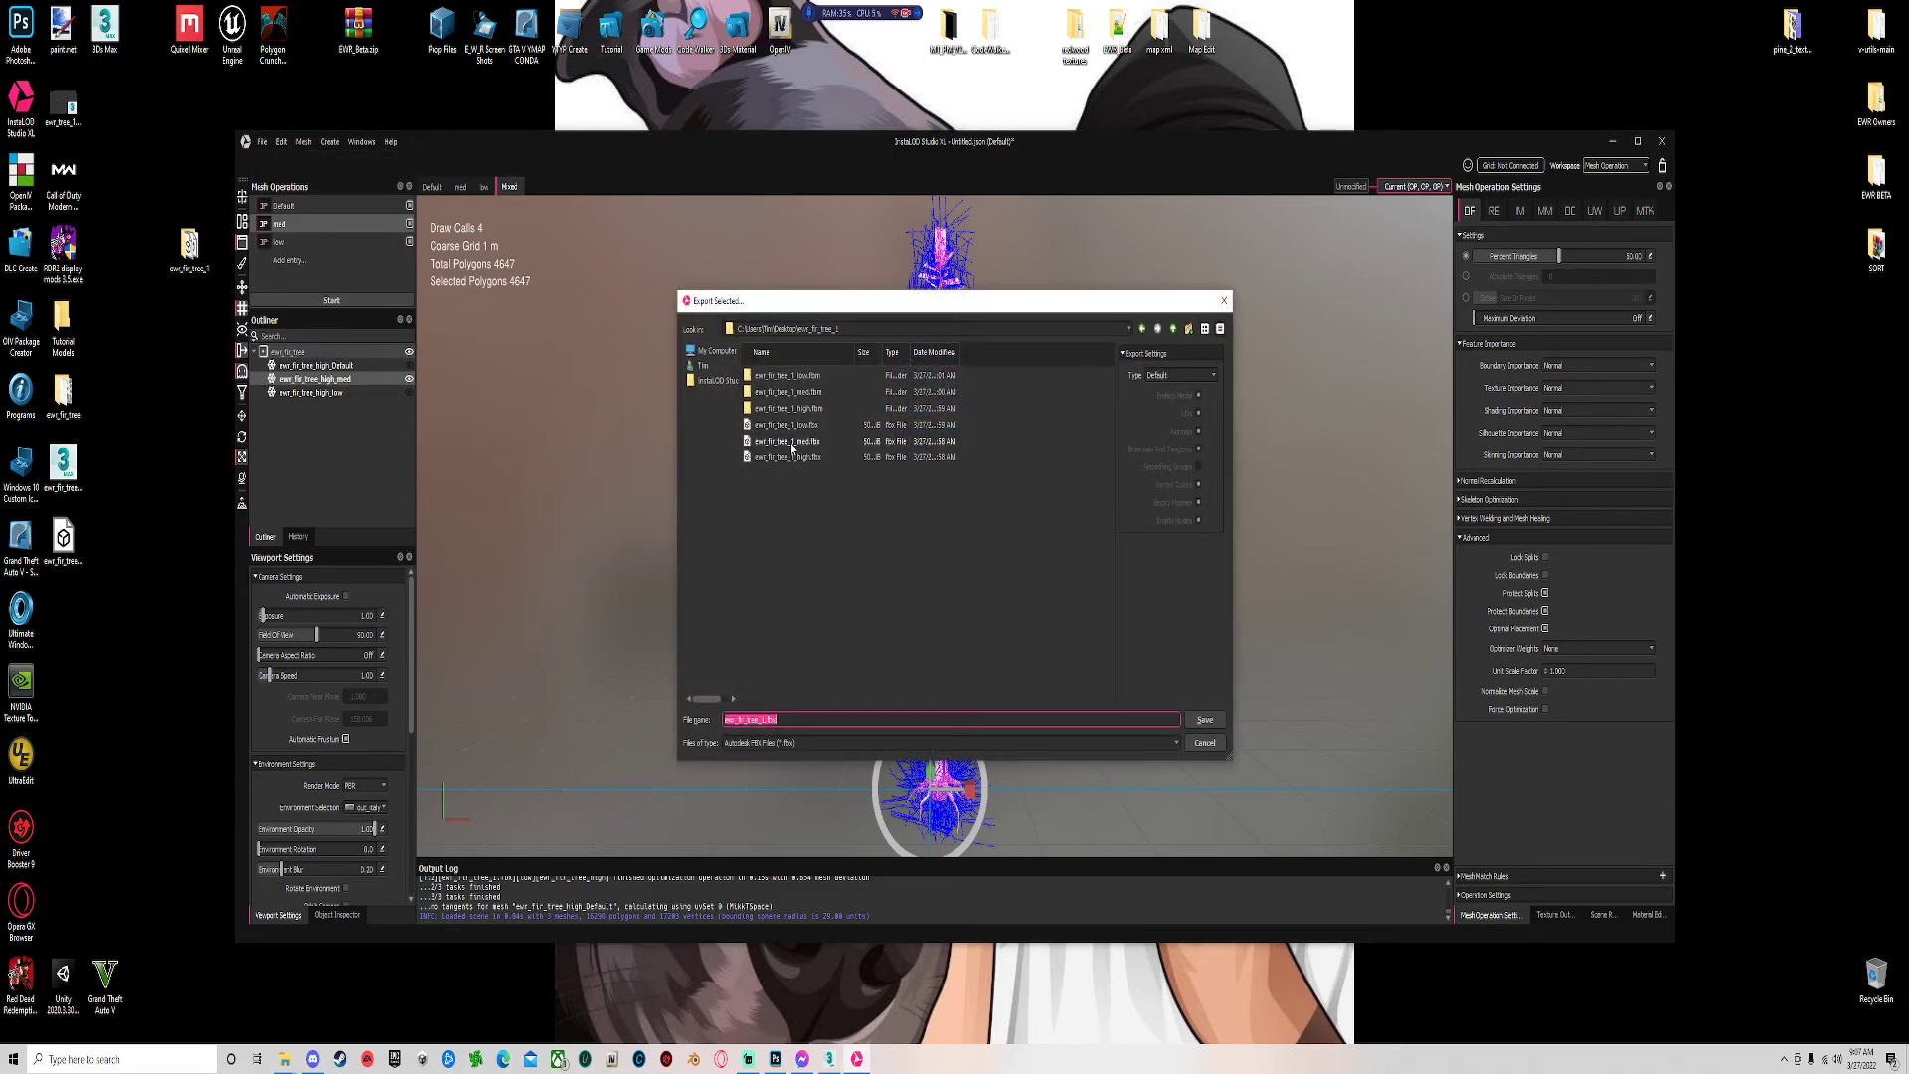
pyautogui.click(787, 440)
pyautogui.click(1203, 720)
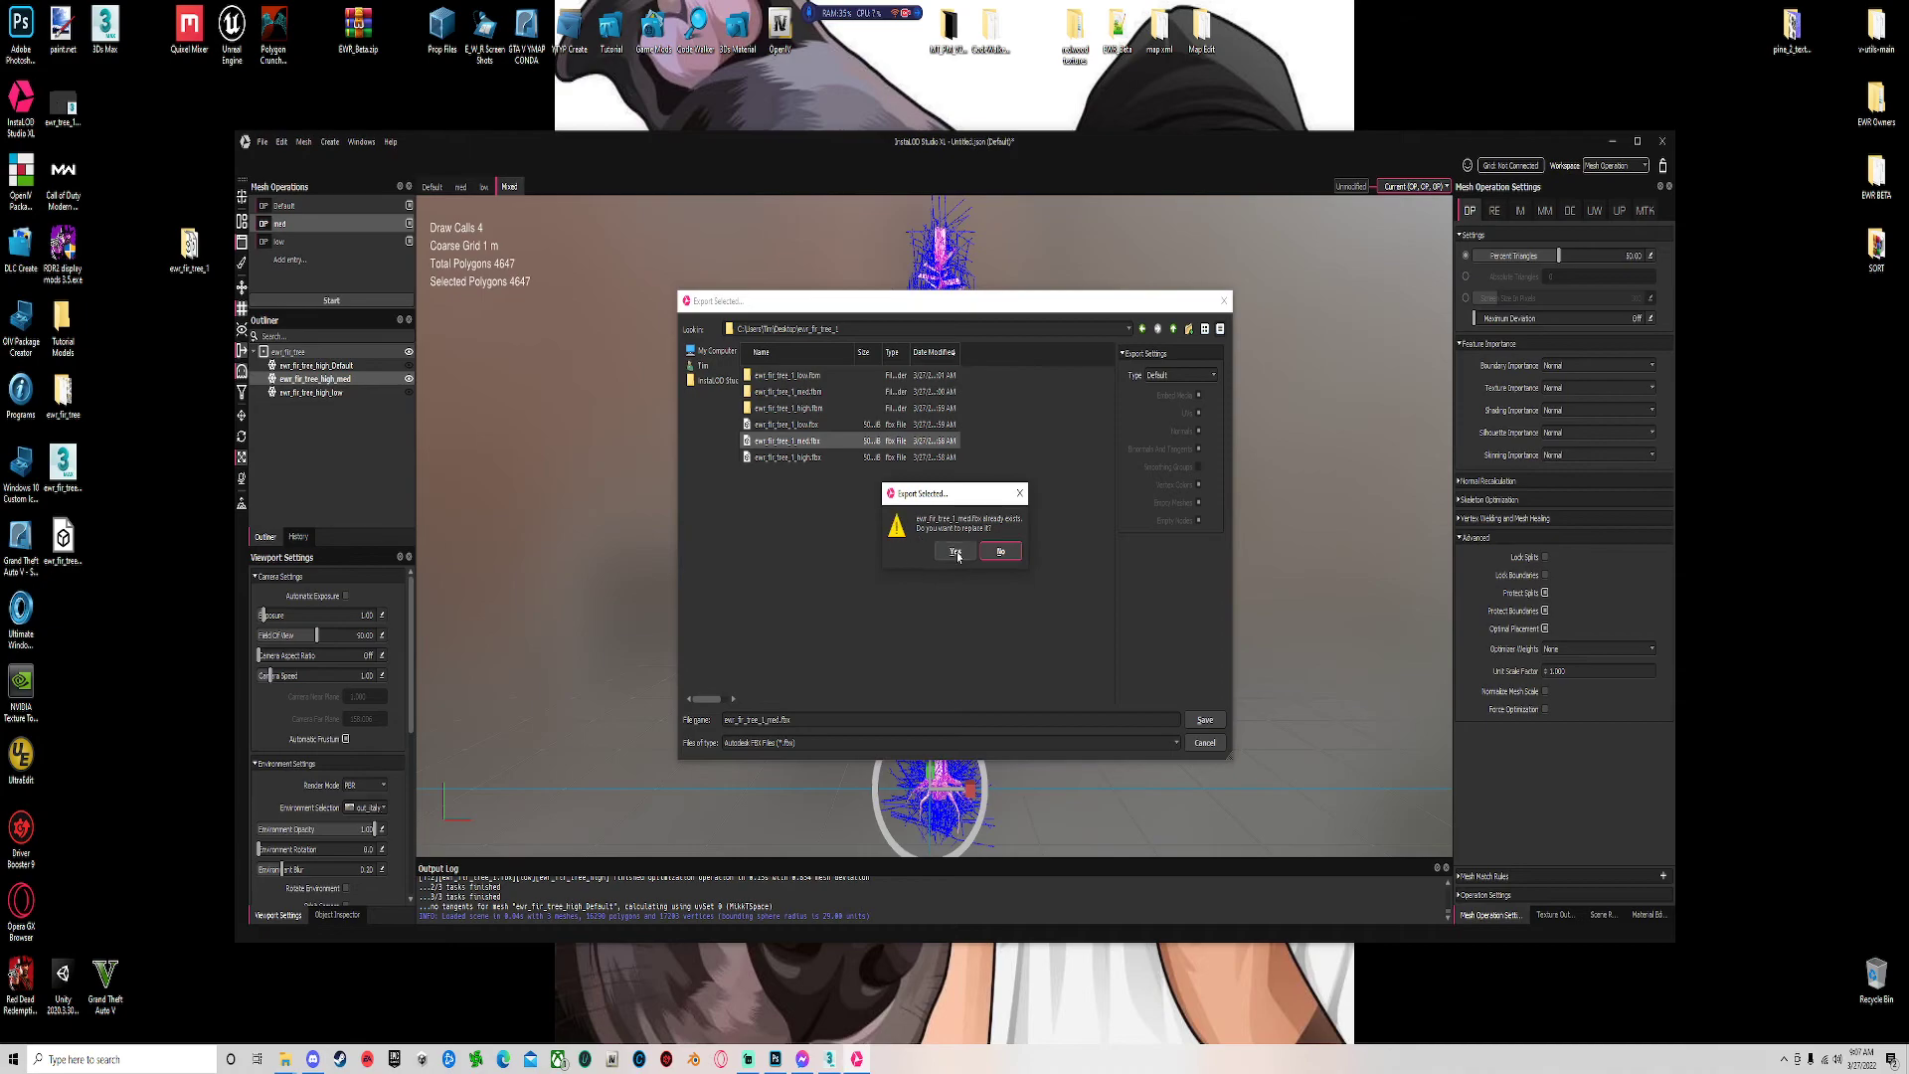
pyautogui.click(955, 551)
# Show only the ewr_fir_tree_high_low mesh and export it as the selection, replacing ewr_fir_tree_1_low.fbx.
pyautogui.click(408, 378)
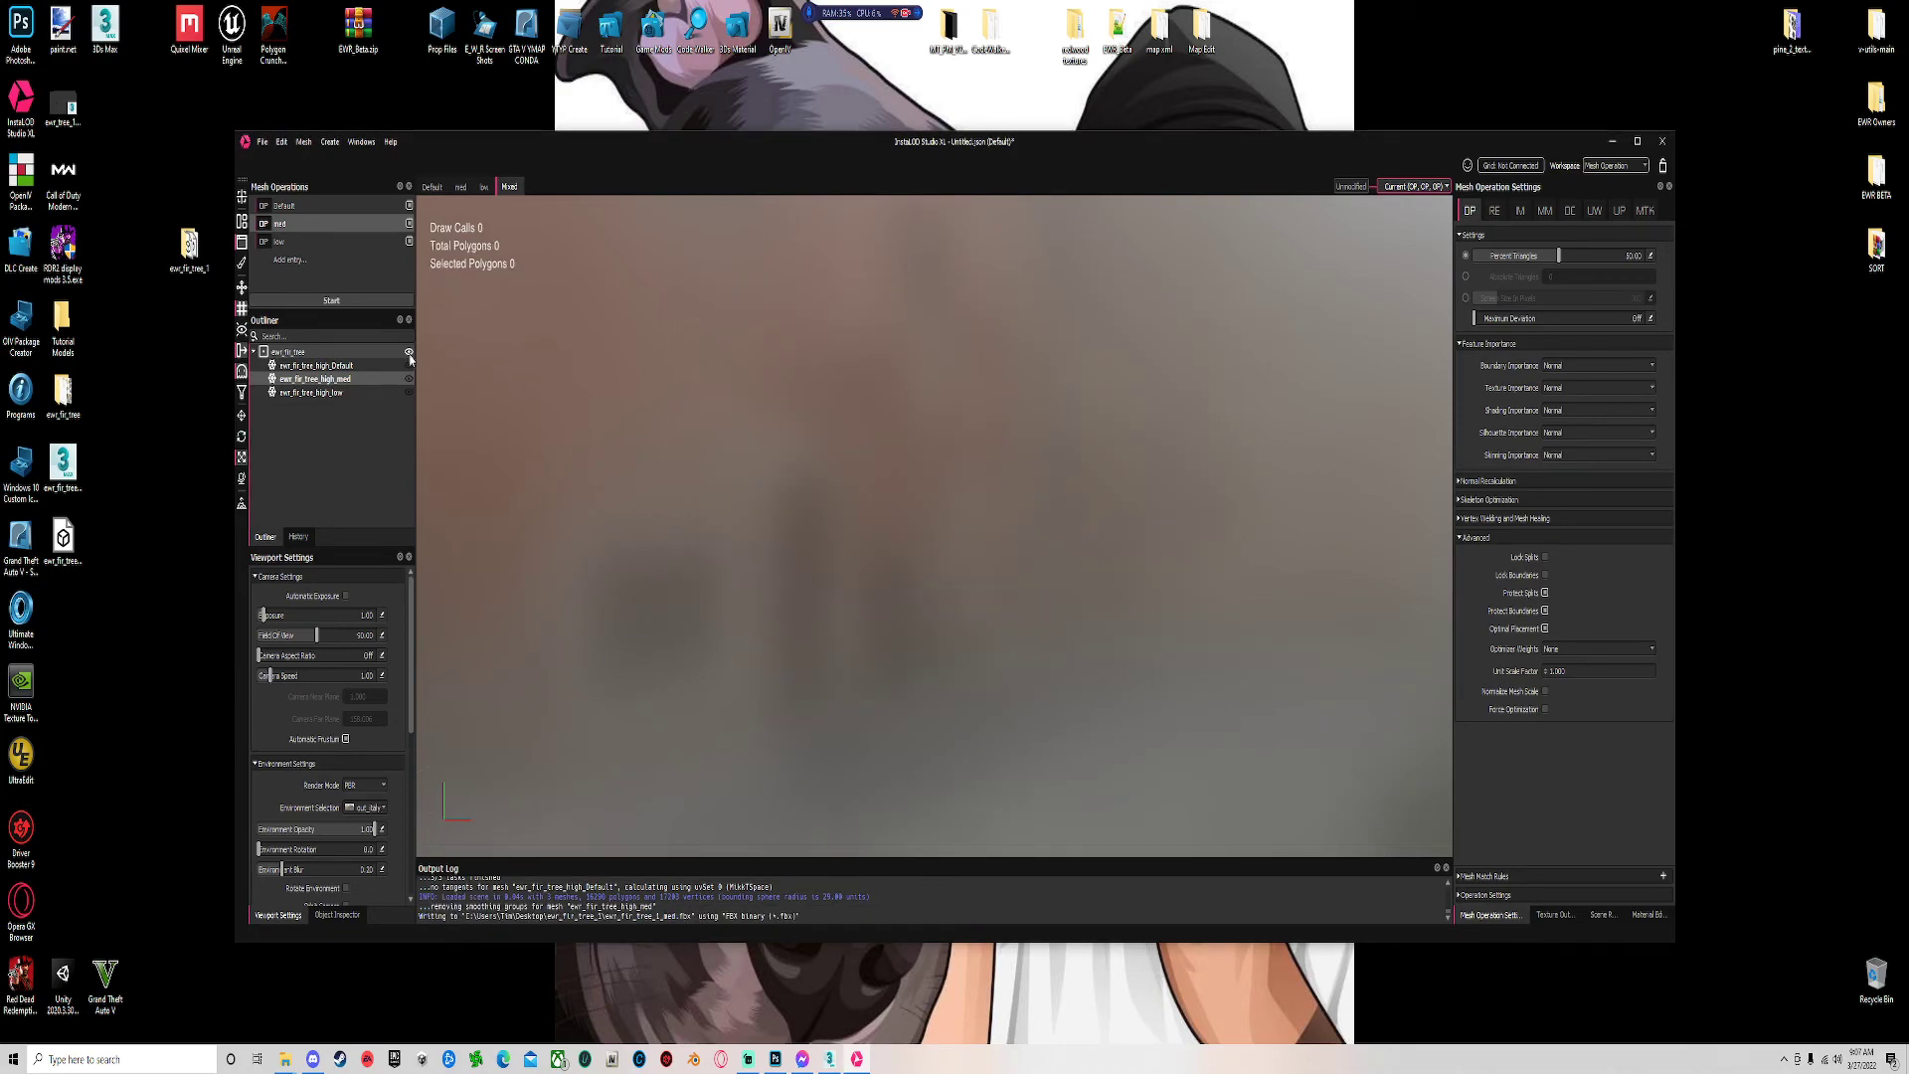
pyautogui.click(409, 392)
pyautogui.click(330, 402)
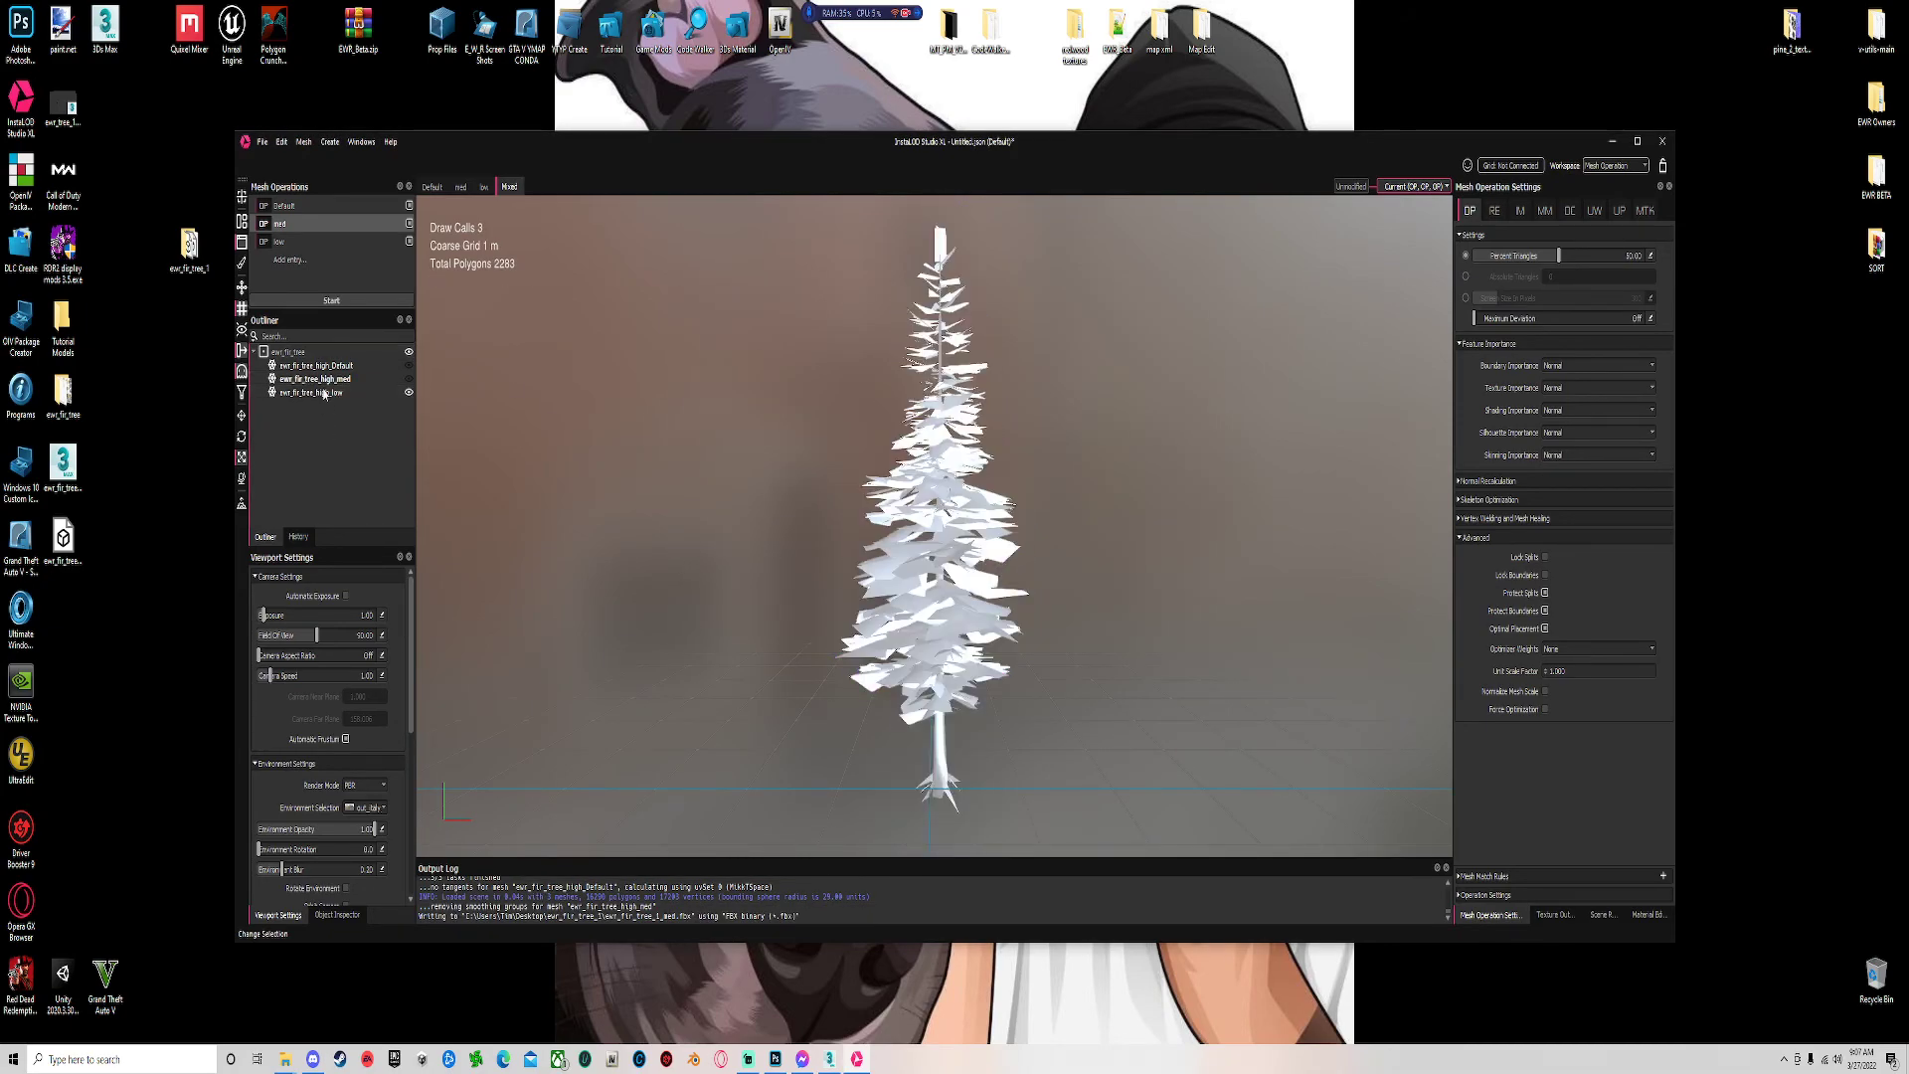
pyautogui.click(324, 394)
pyautogui.click(261, 141)
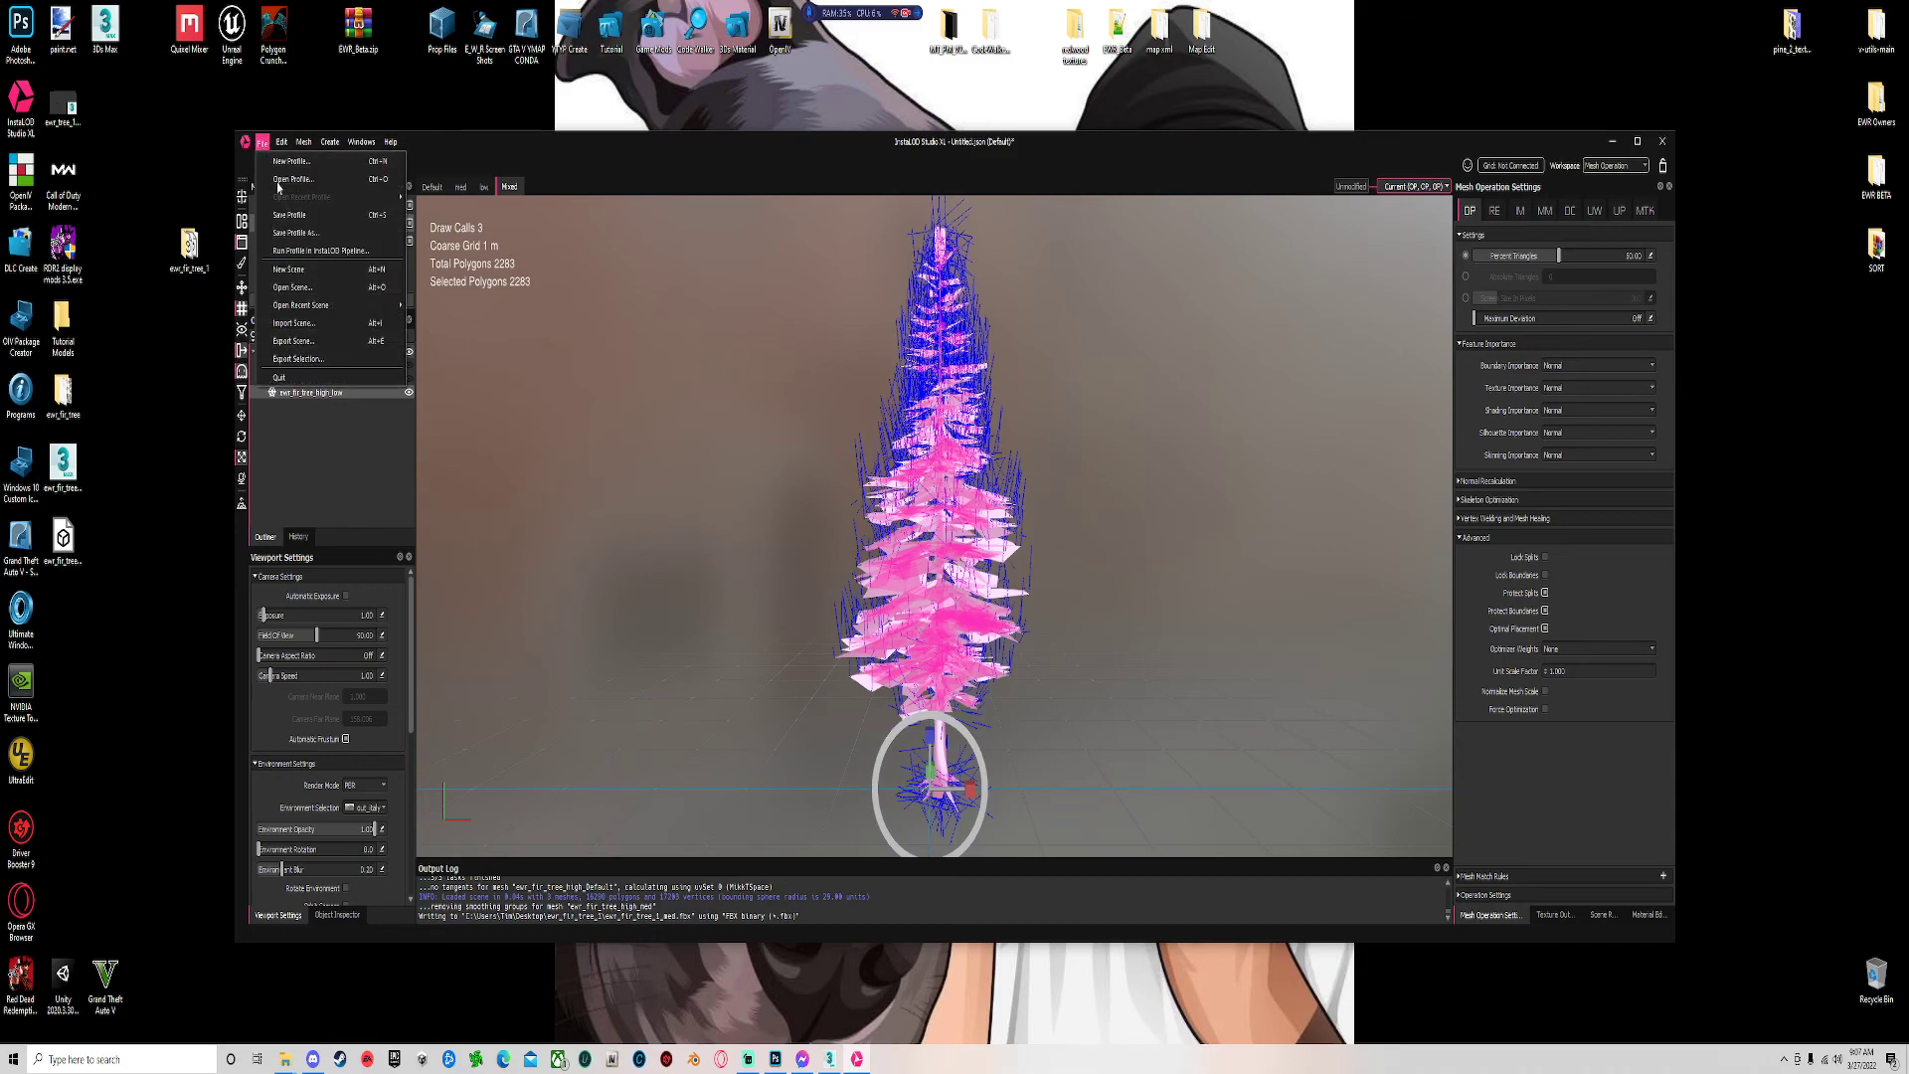
pyautogui.click(298, 358)
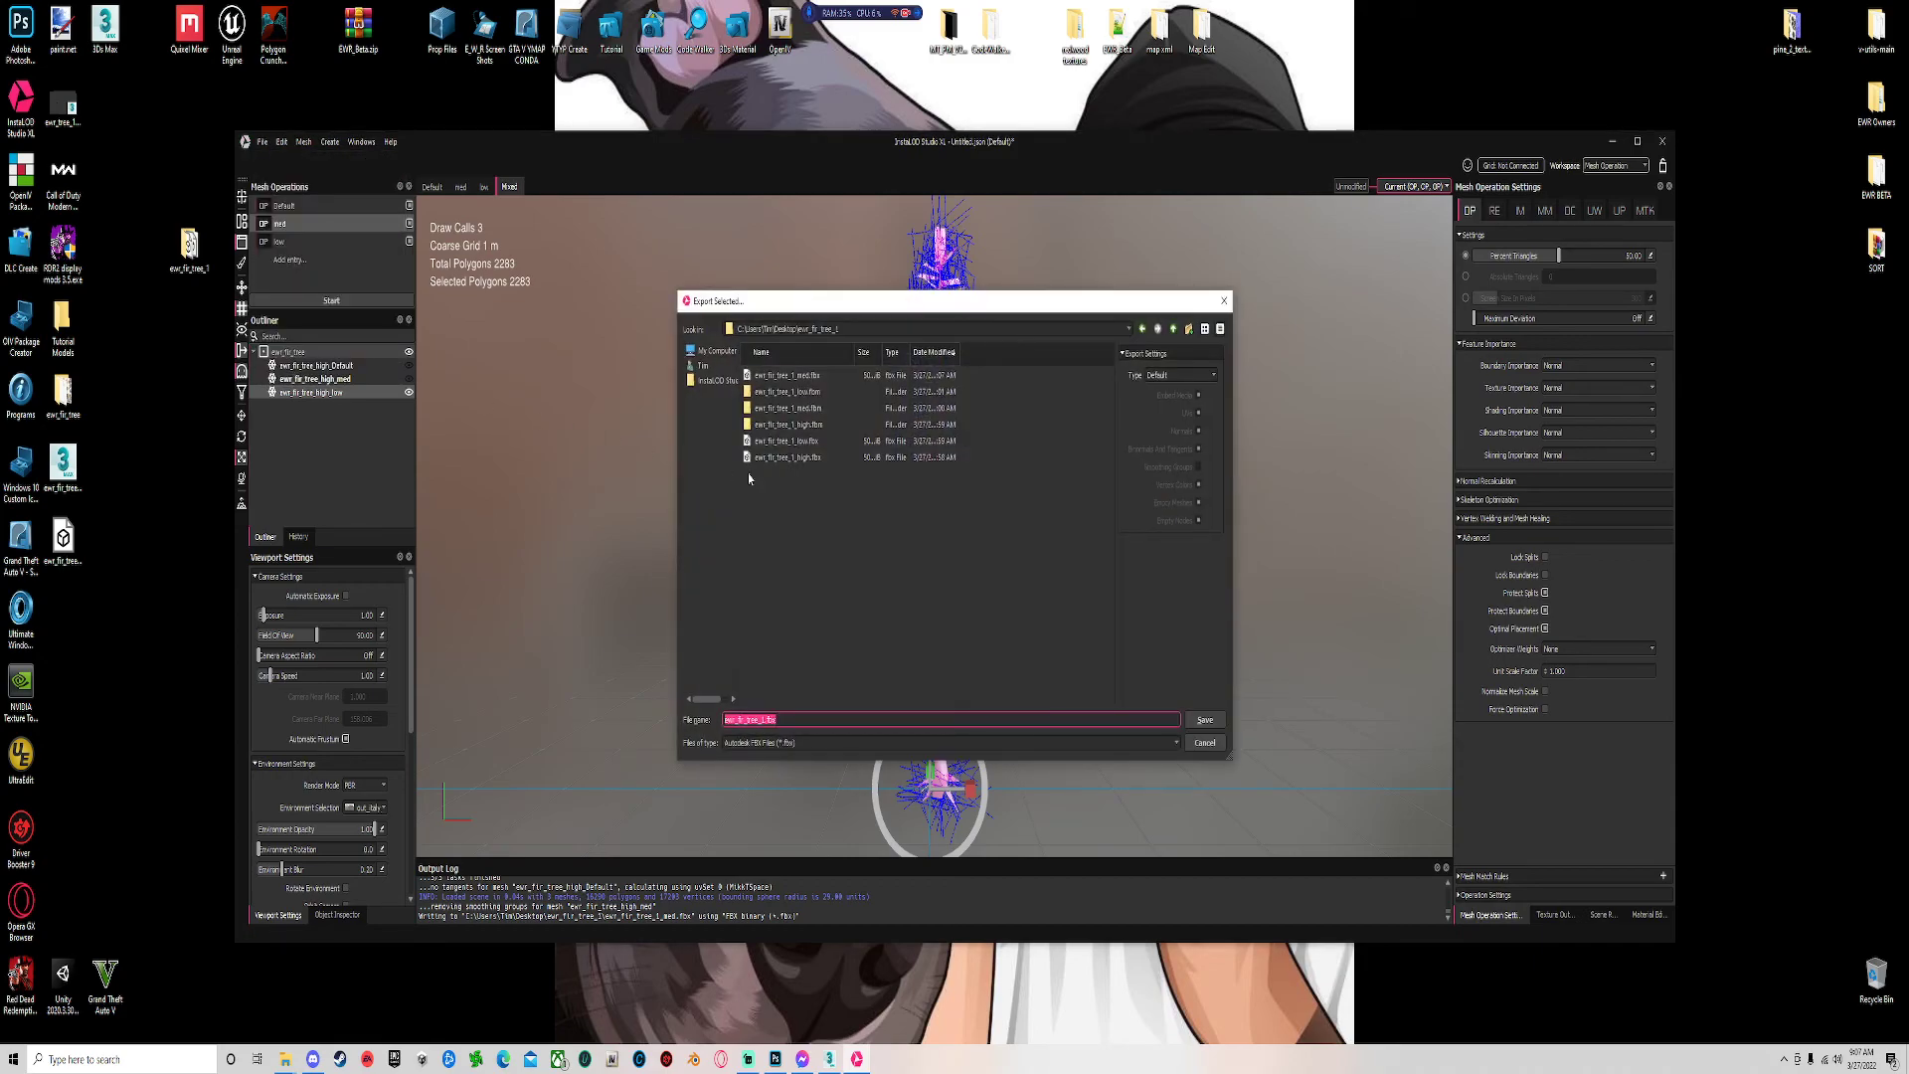
pyautogui.doubleClick(786, 441)
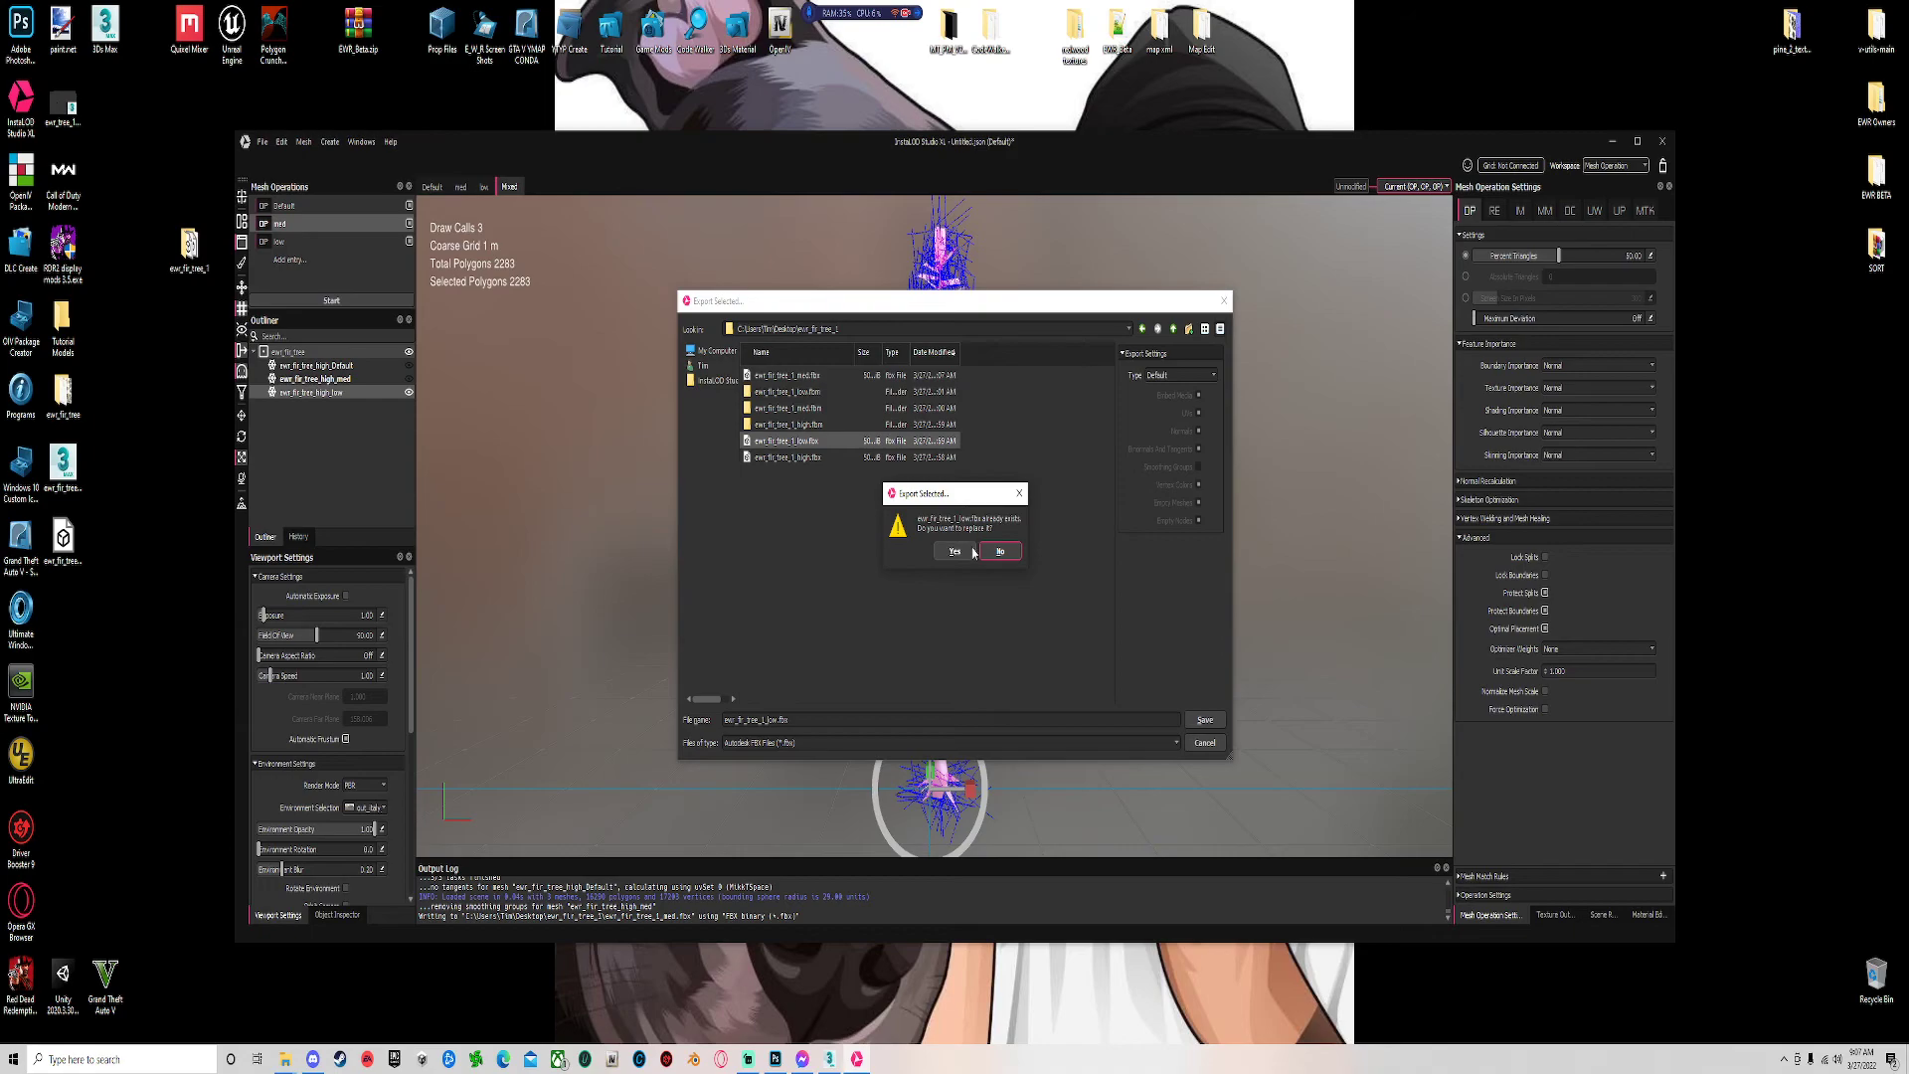
pyautogui.click(960, 555)
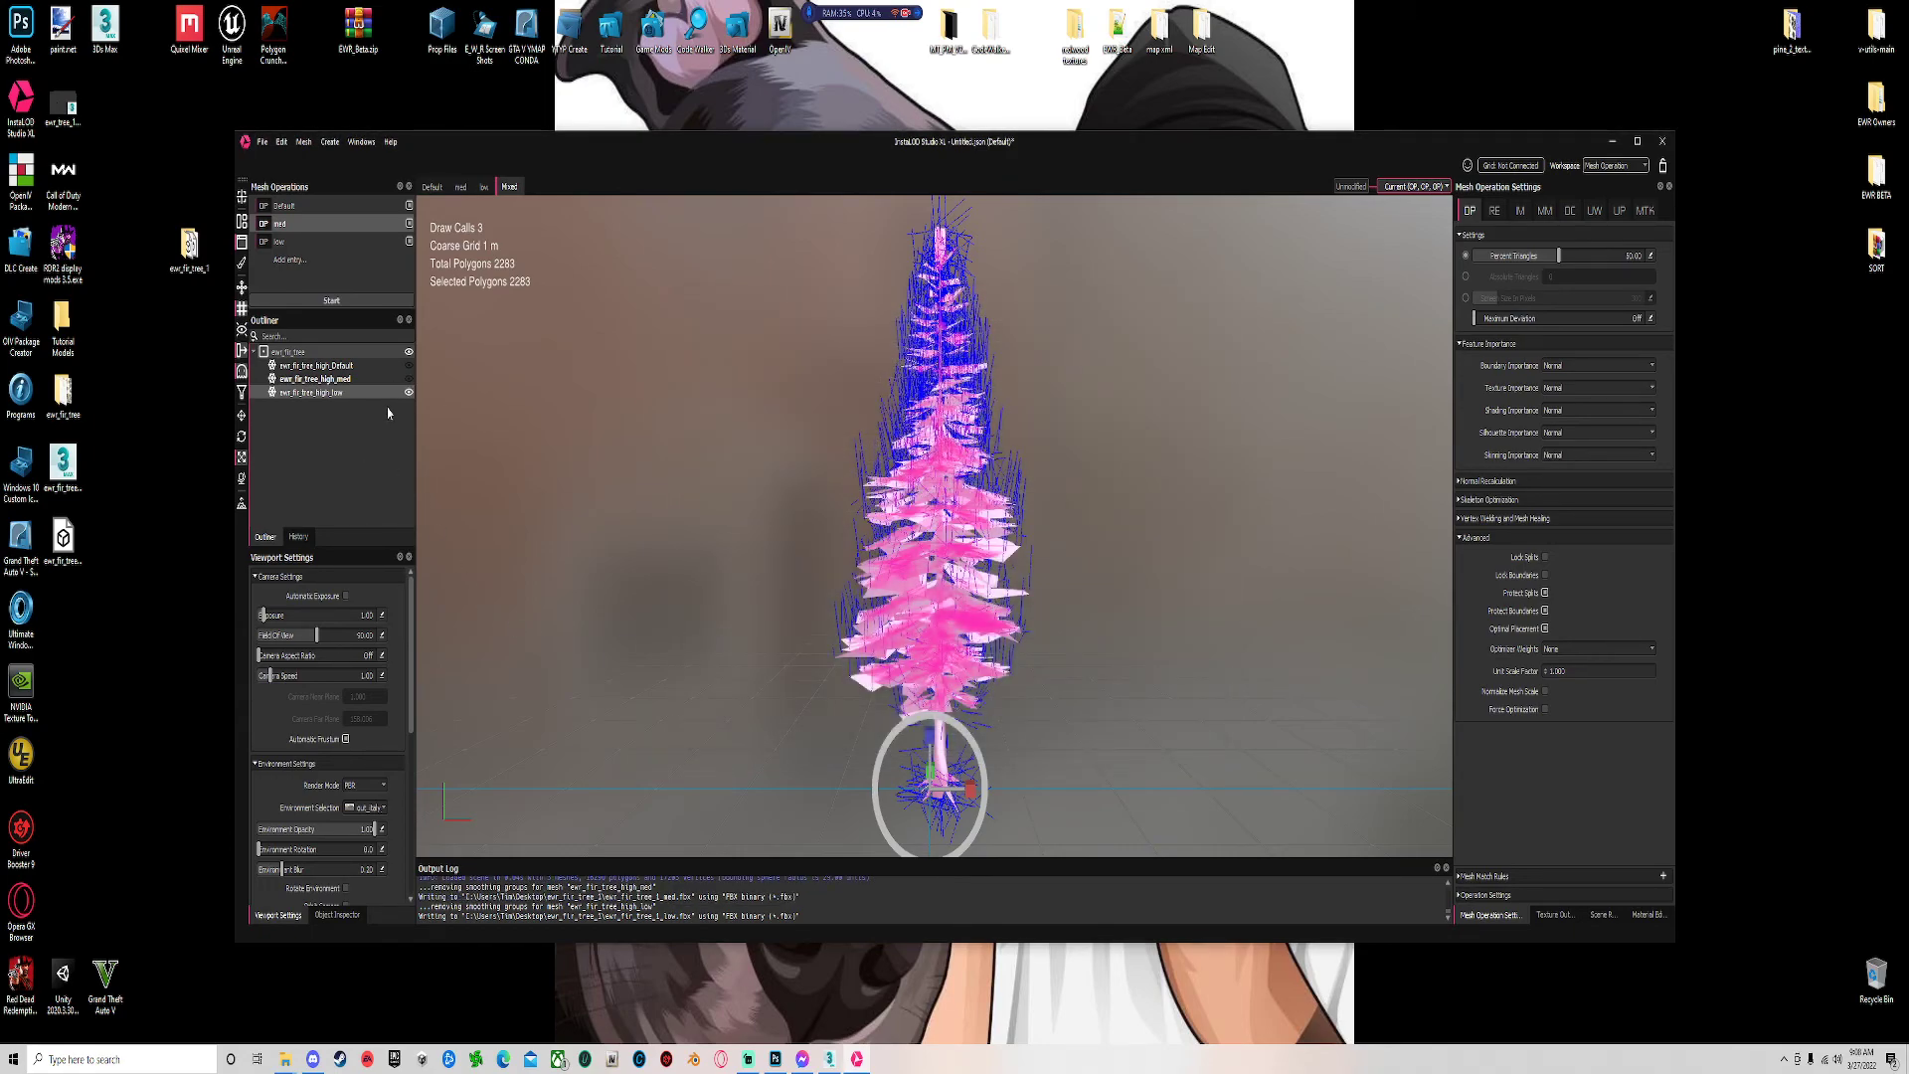
# Compare the polygon counts of the Default, med and low tree meshes by showing them one at a time.
pyautogui.click(407, 391)
pyautogui.click(372, 356)
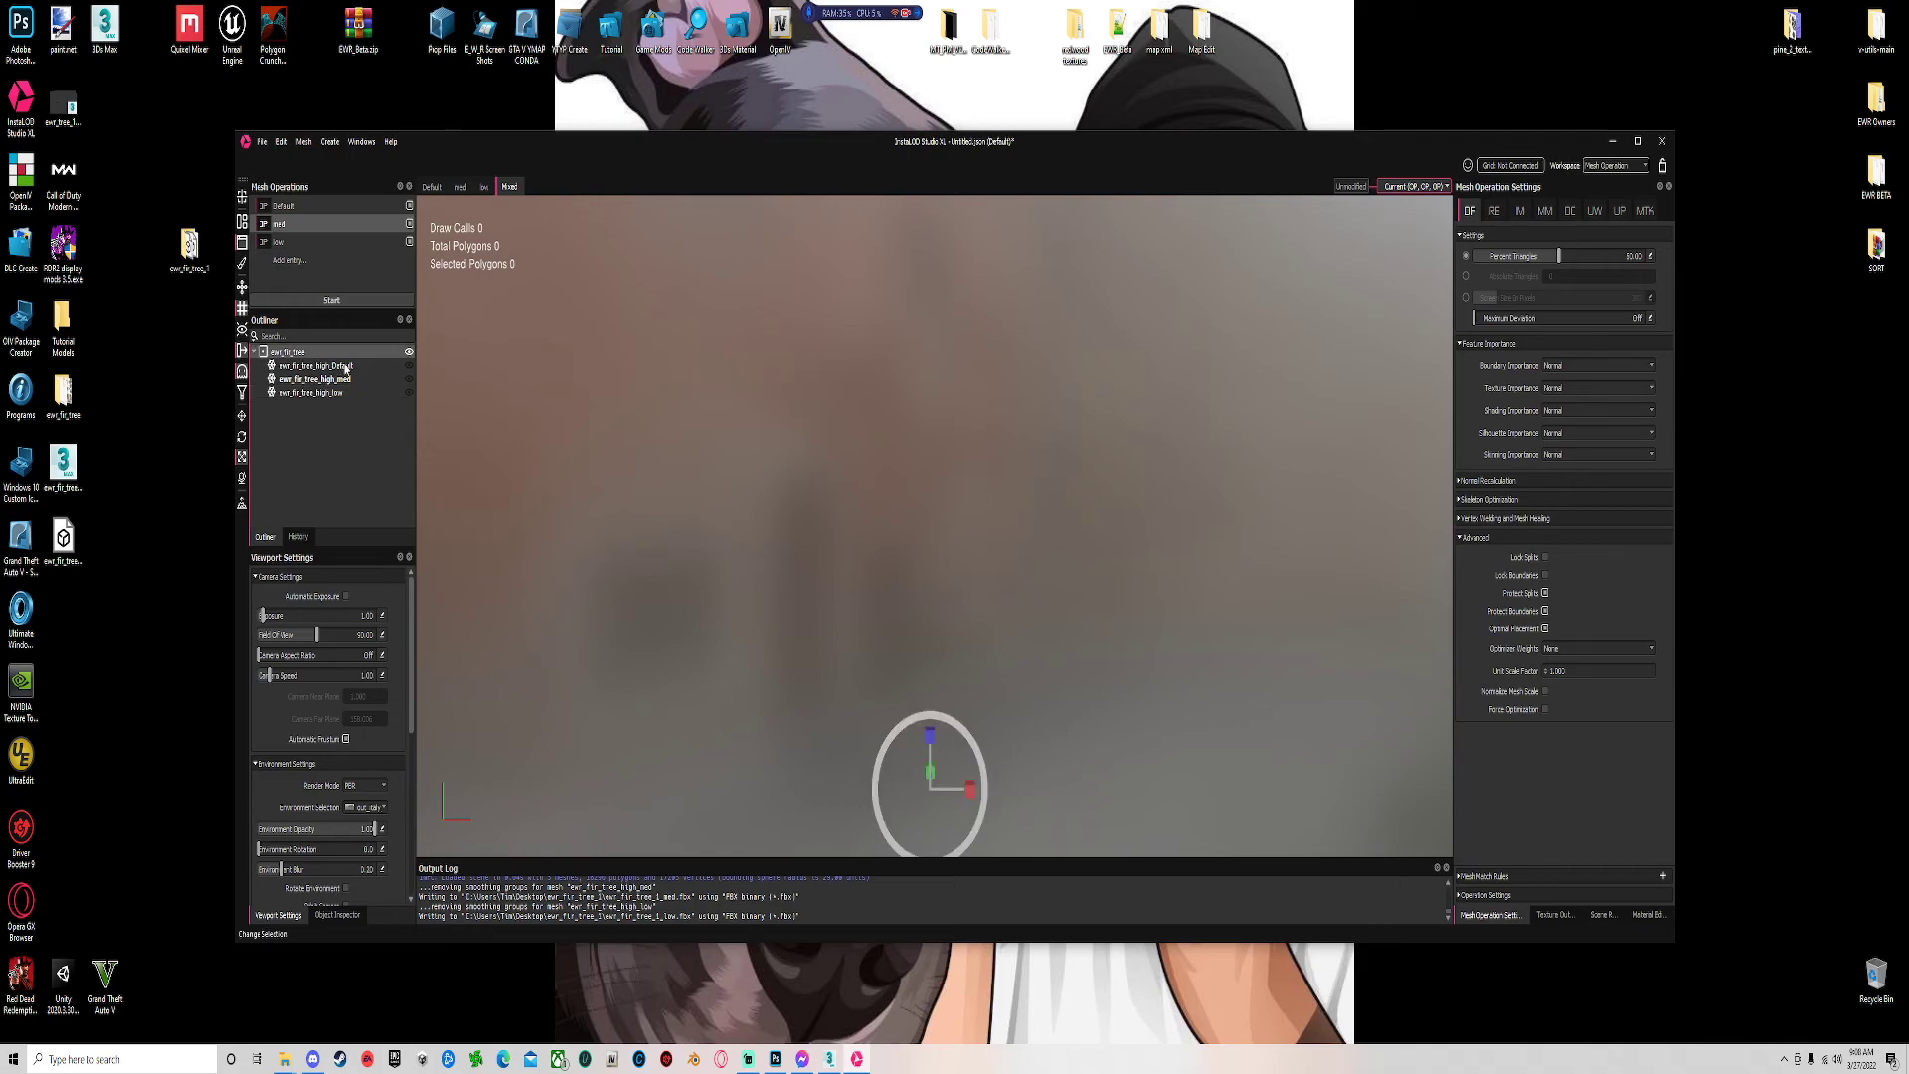
pyautogui.click(408, 365)
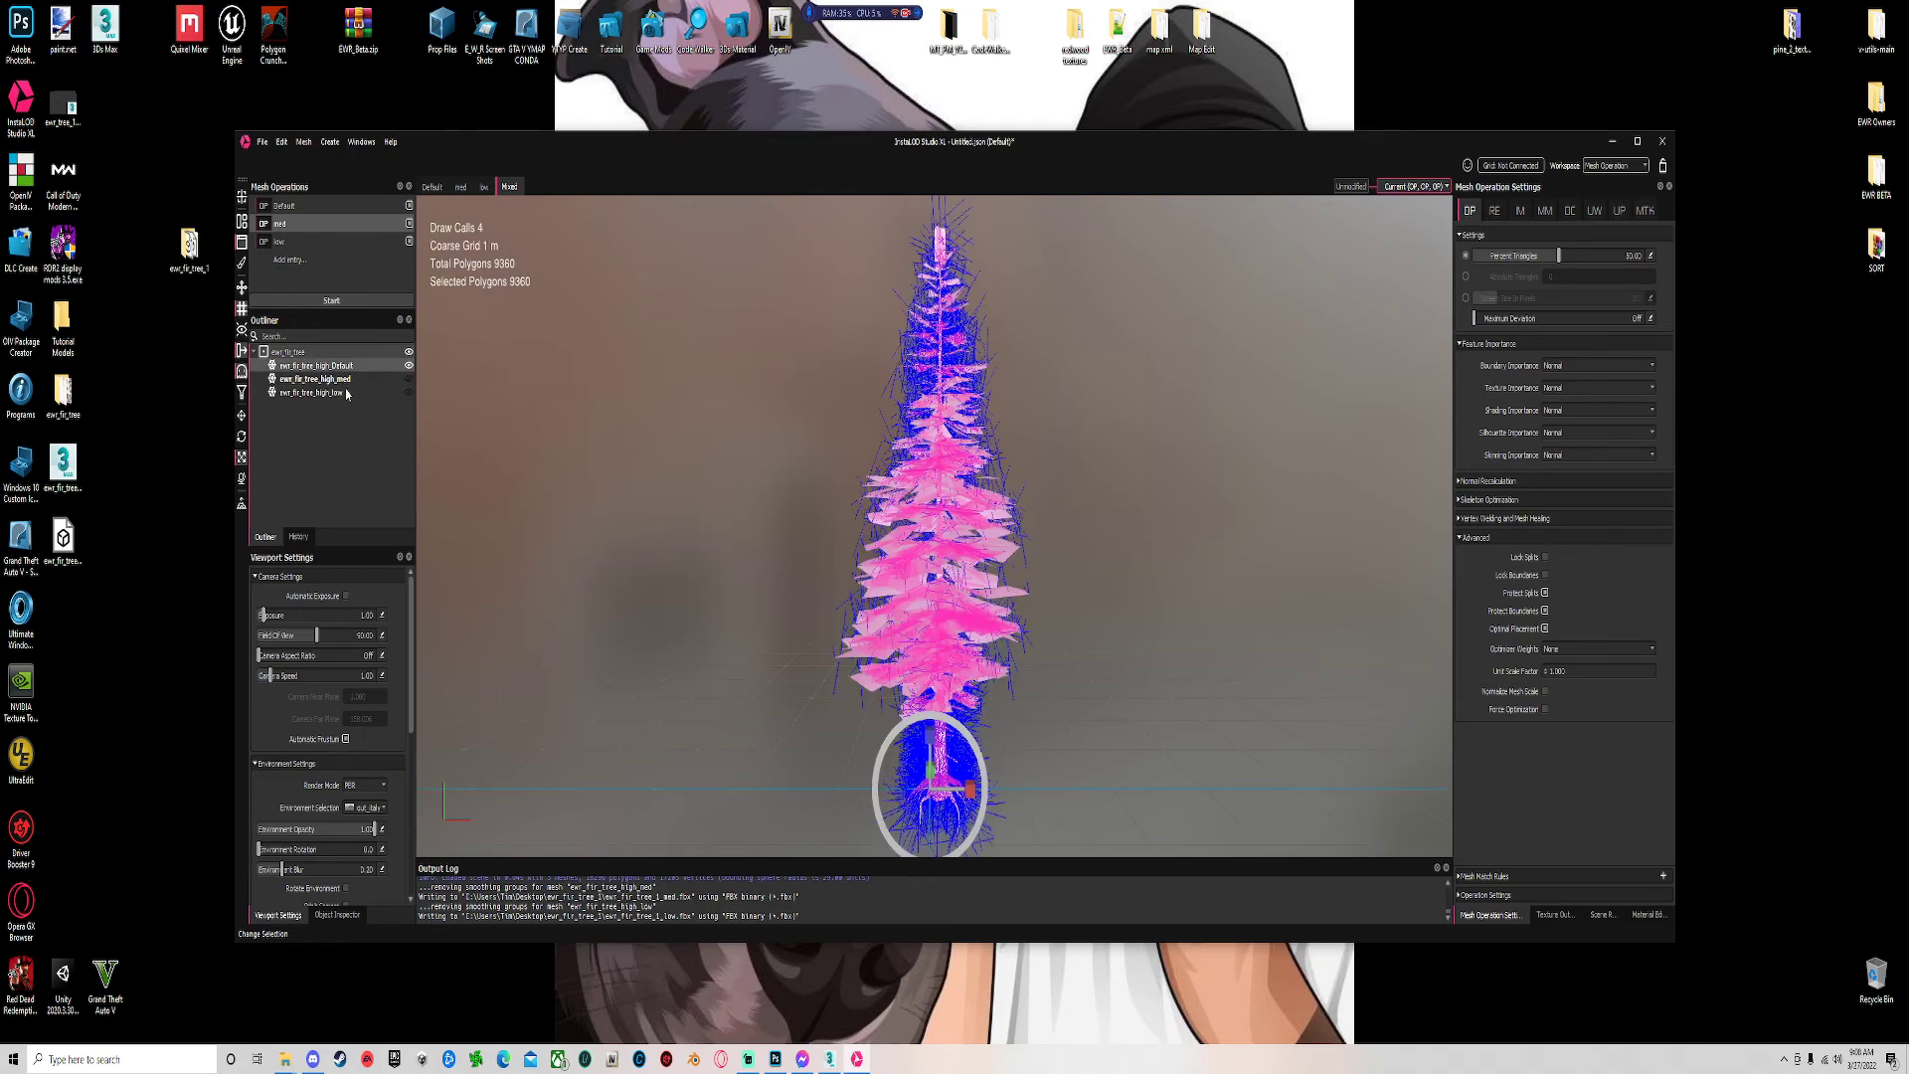
pyautogui.click(366, 390)
pyautogui.click(408, 366)
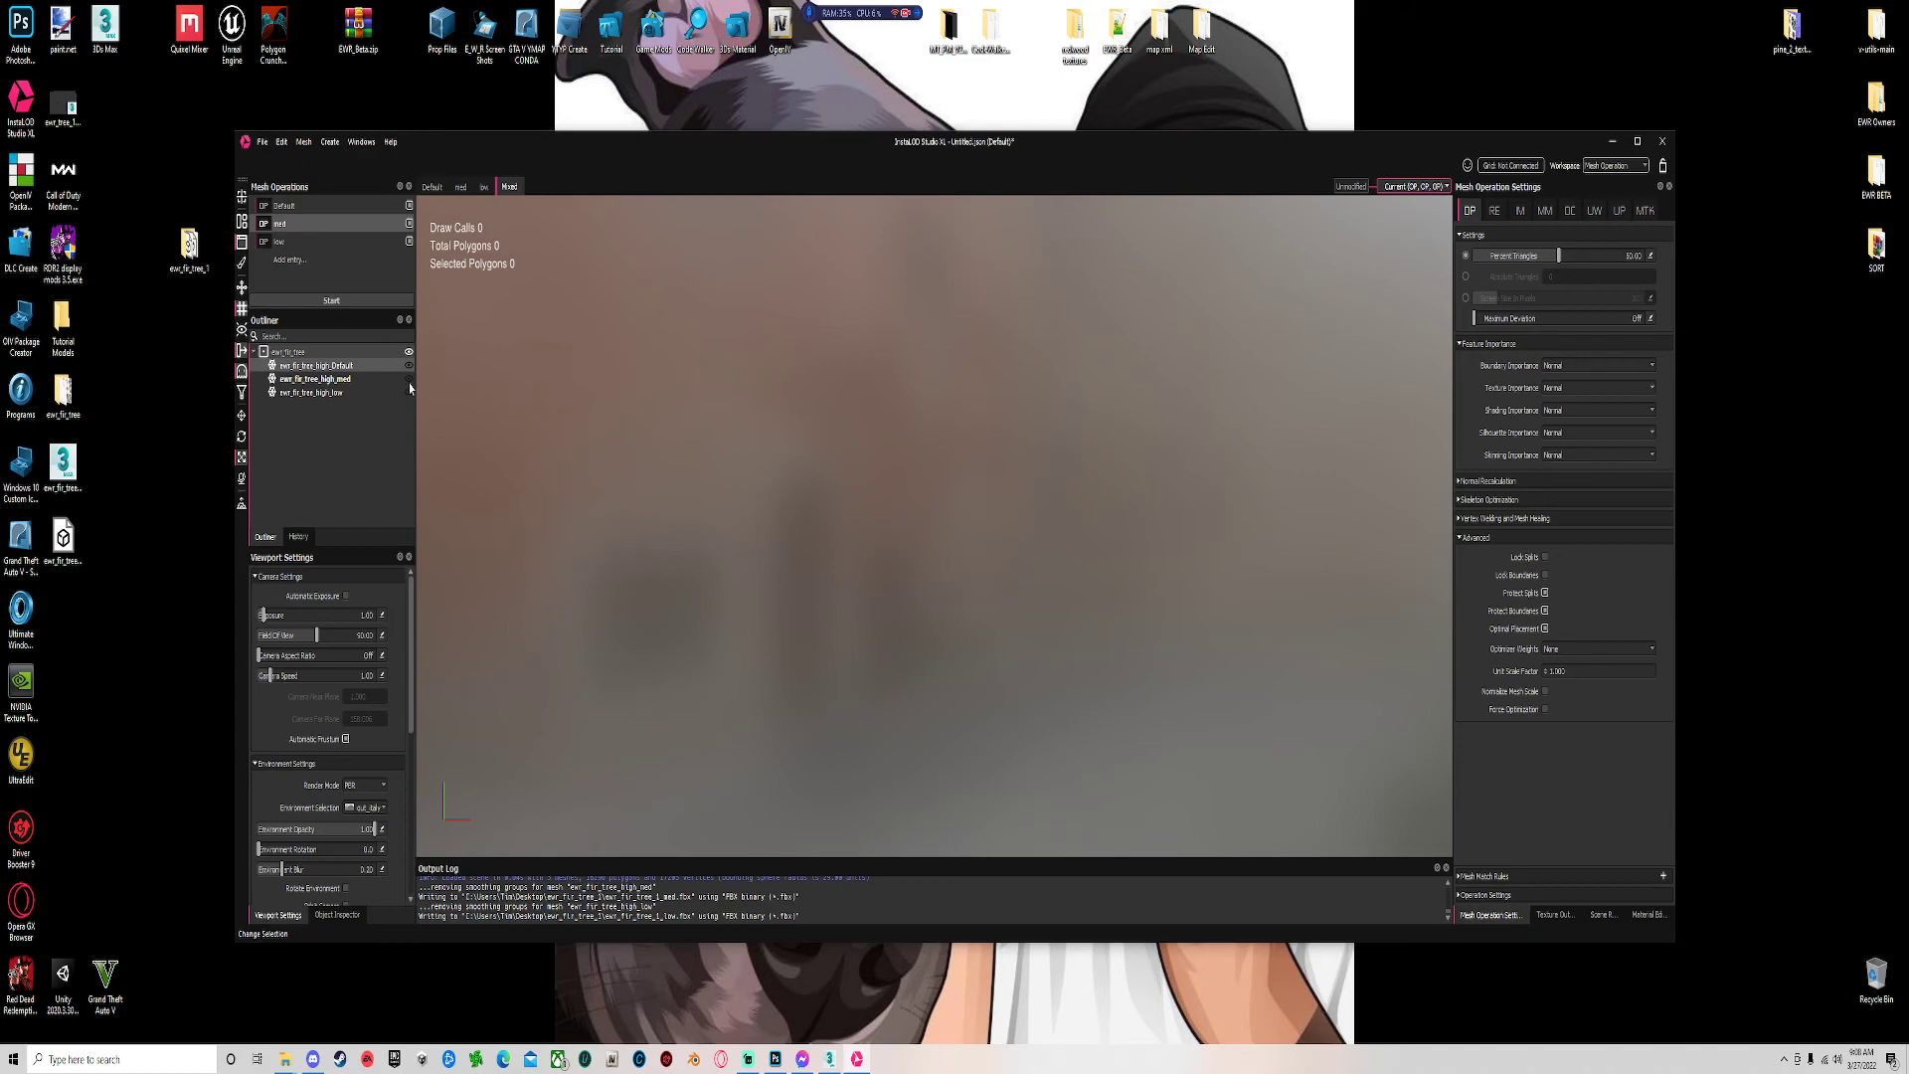
pyautogui.click(409, 379)
pyautogui.click(409, 379)
pyautogui.click(318, 392)
pyautogui.click(407, 392)
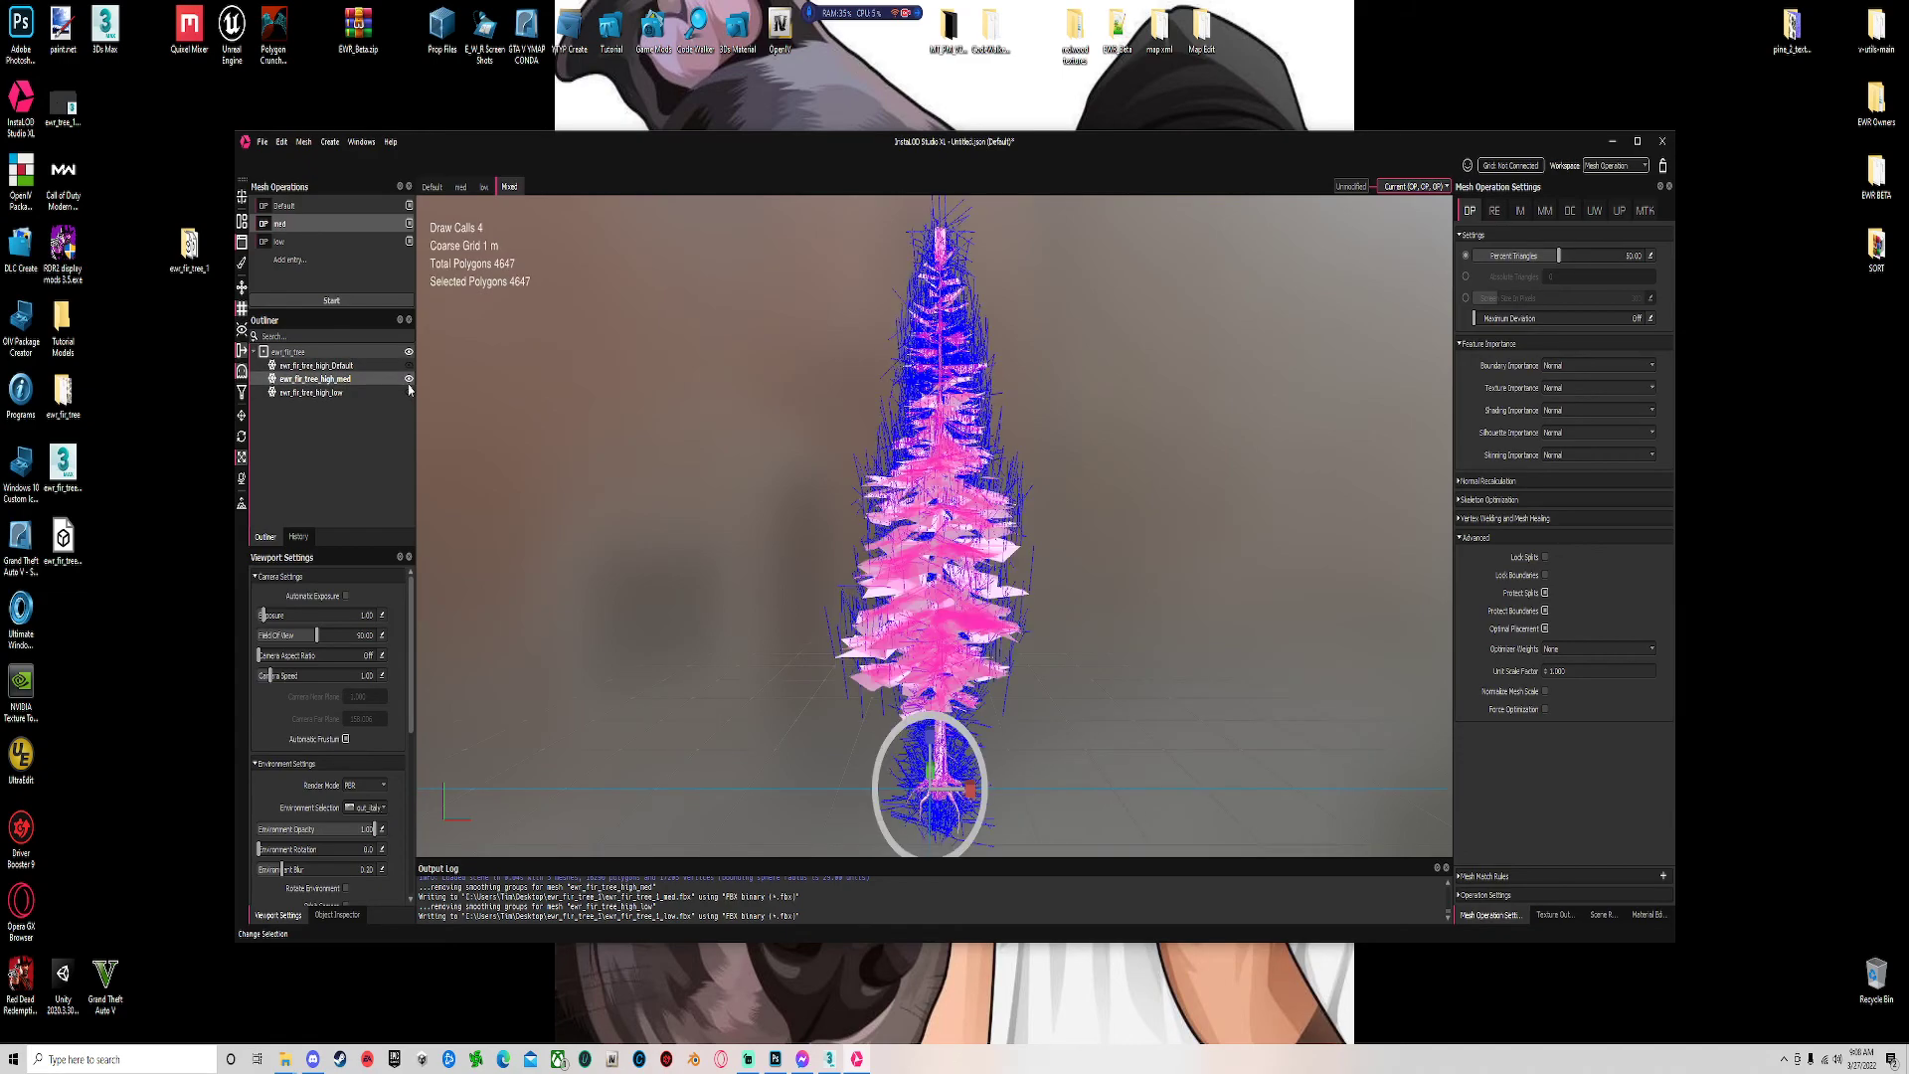
pyautogui.click(408, 393)
# Close InstaLOD Studio XL without saving the profile and scene, and switch to 3ds Max.
pyautogui.click(1670, 152)
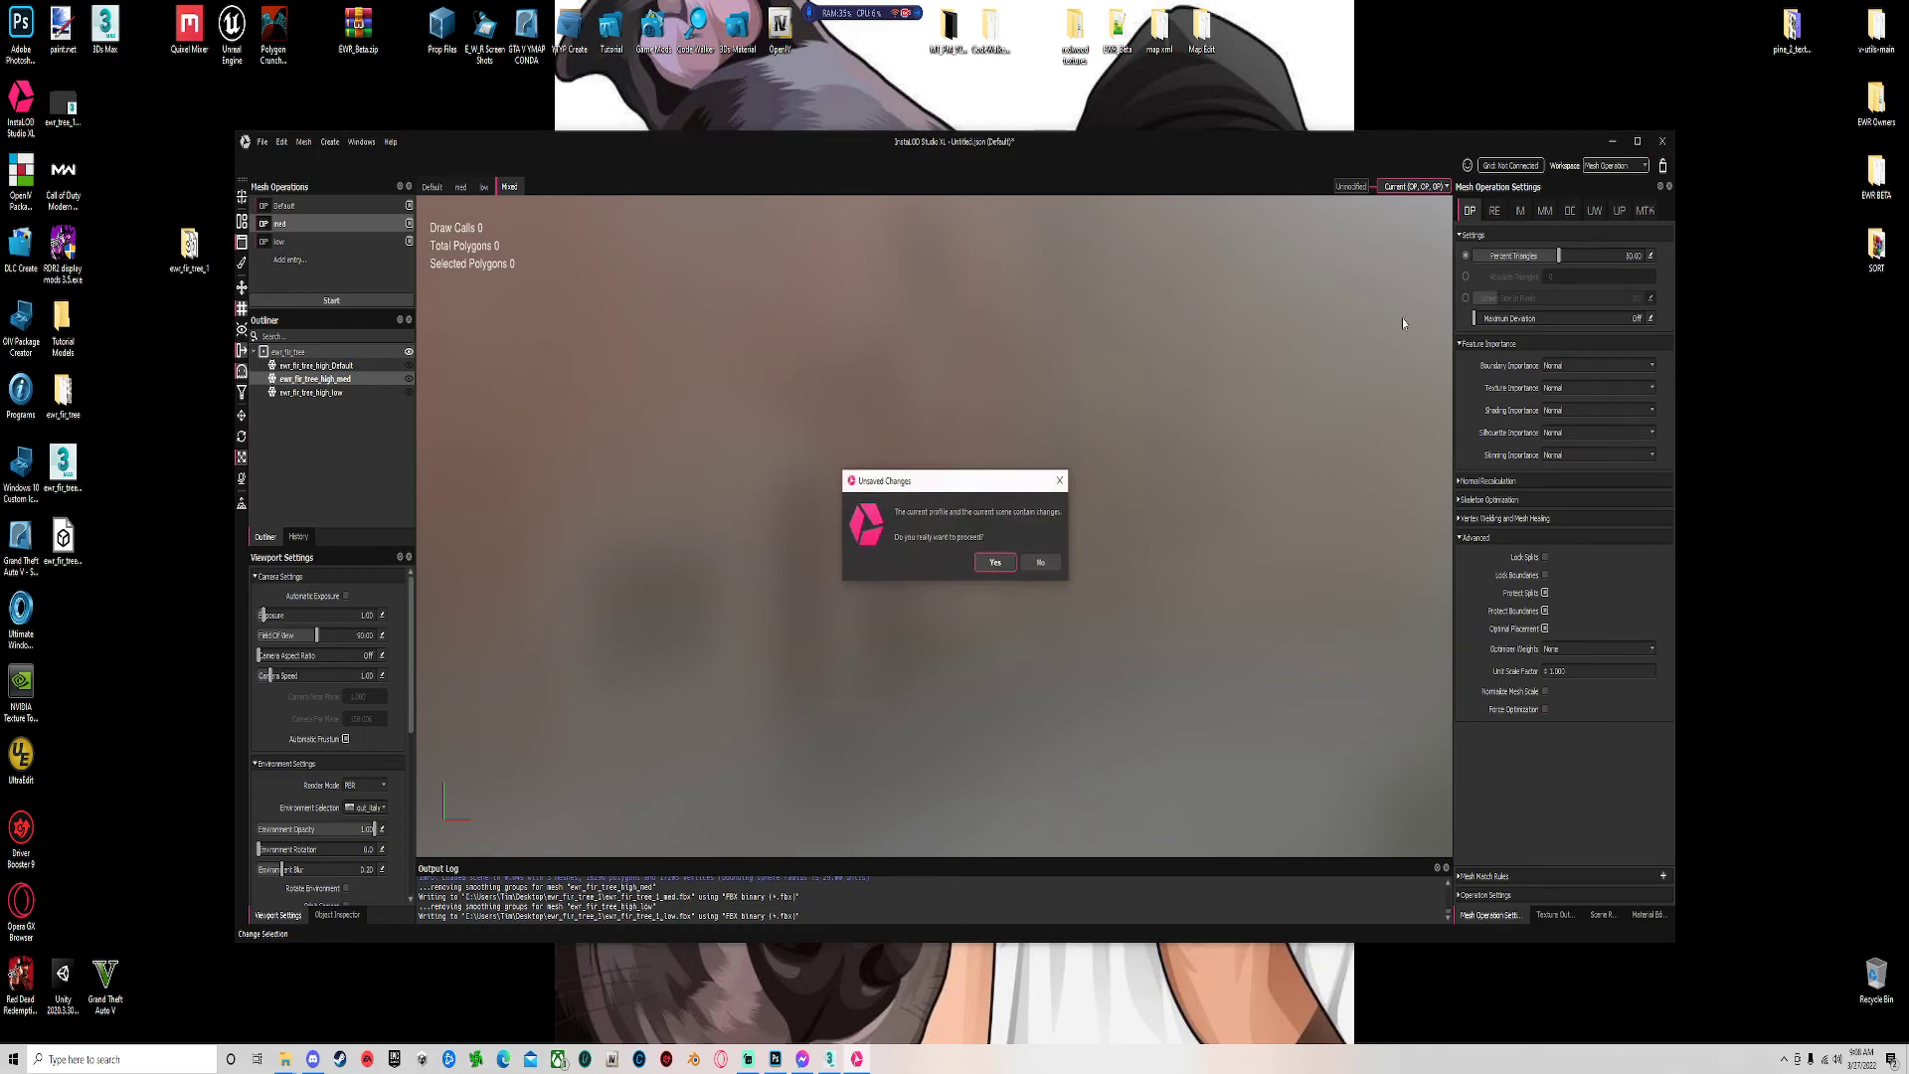
pyautogui.click(1000, 569)
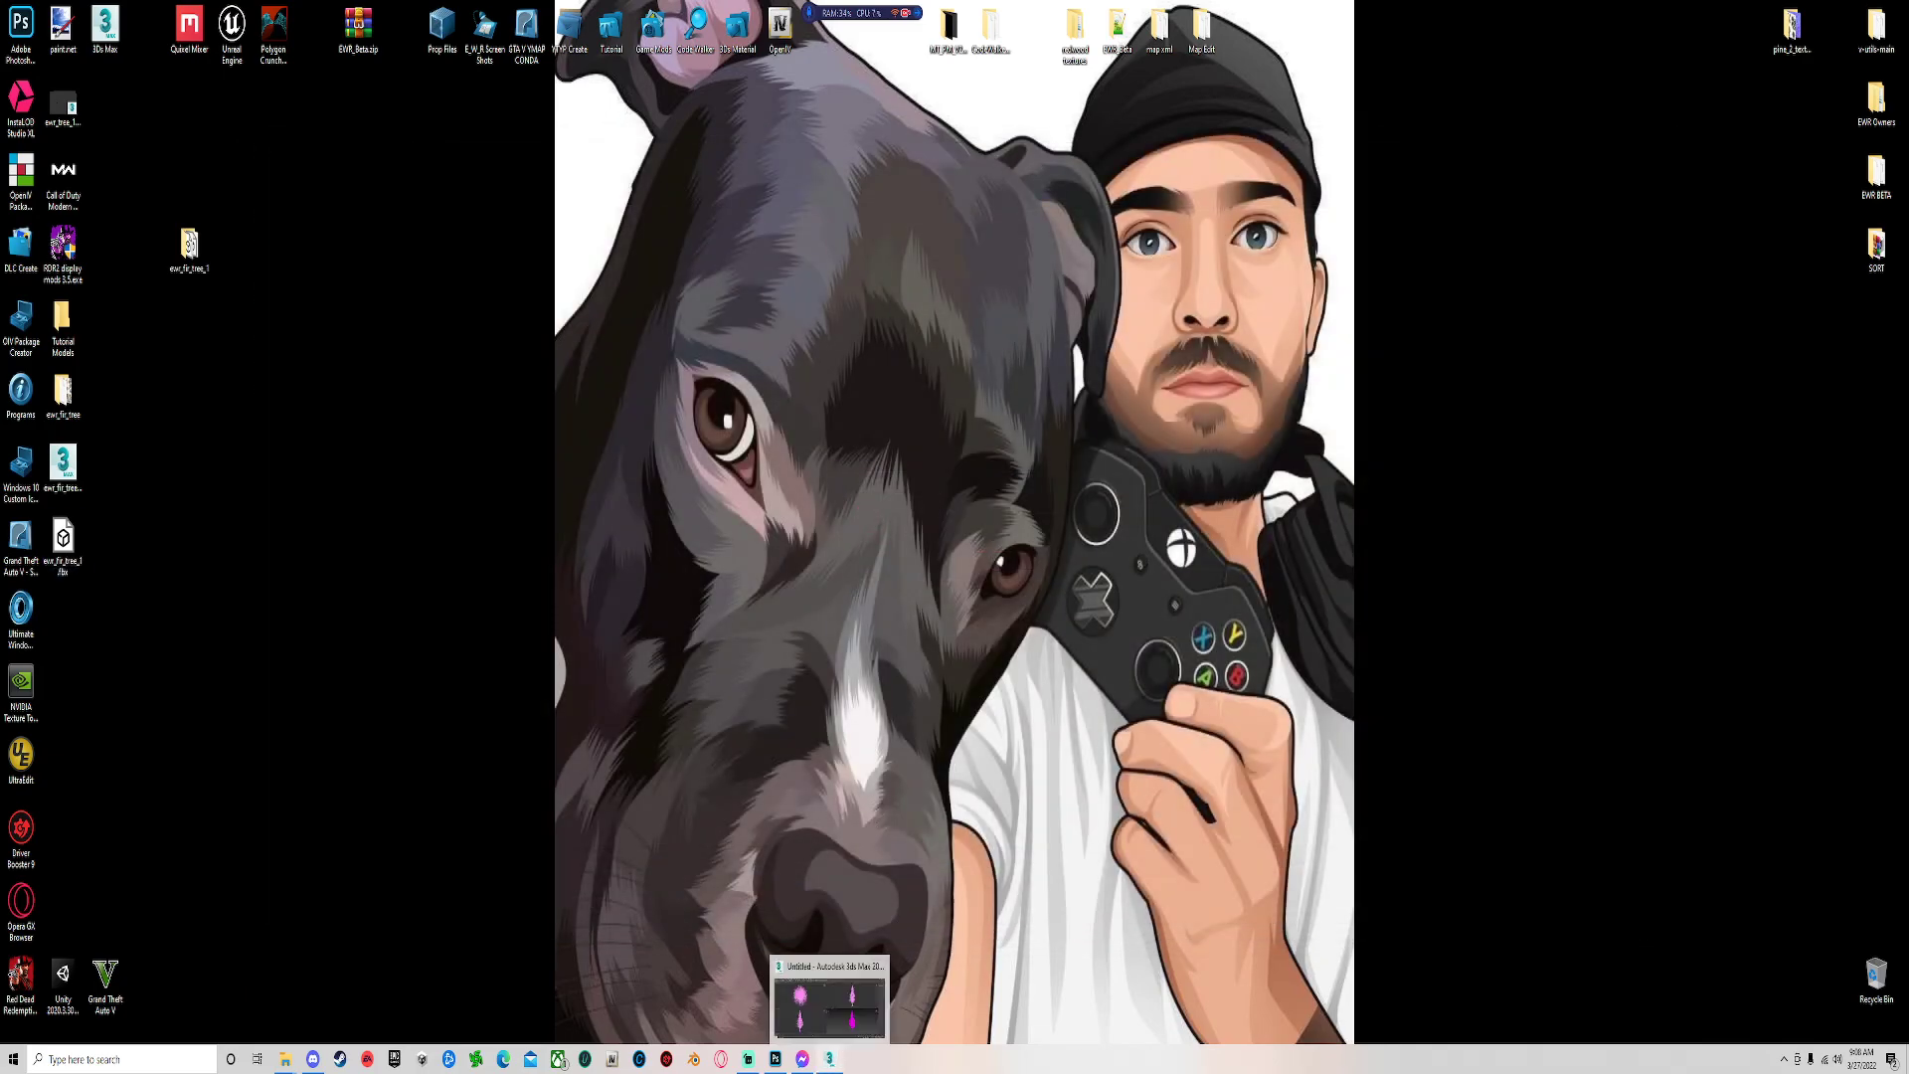
pyautogui.click(822, 994)
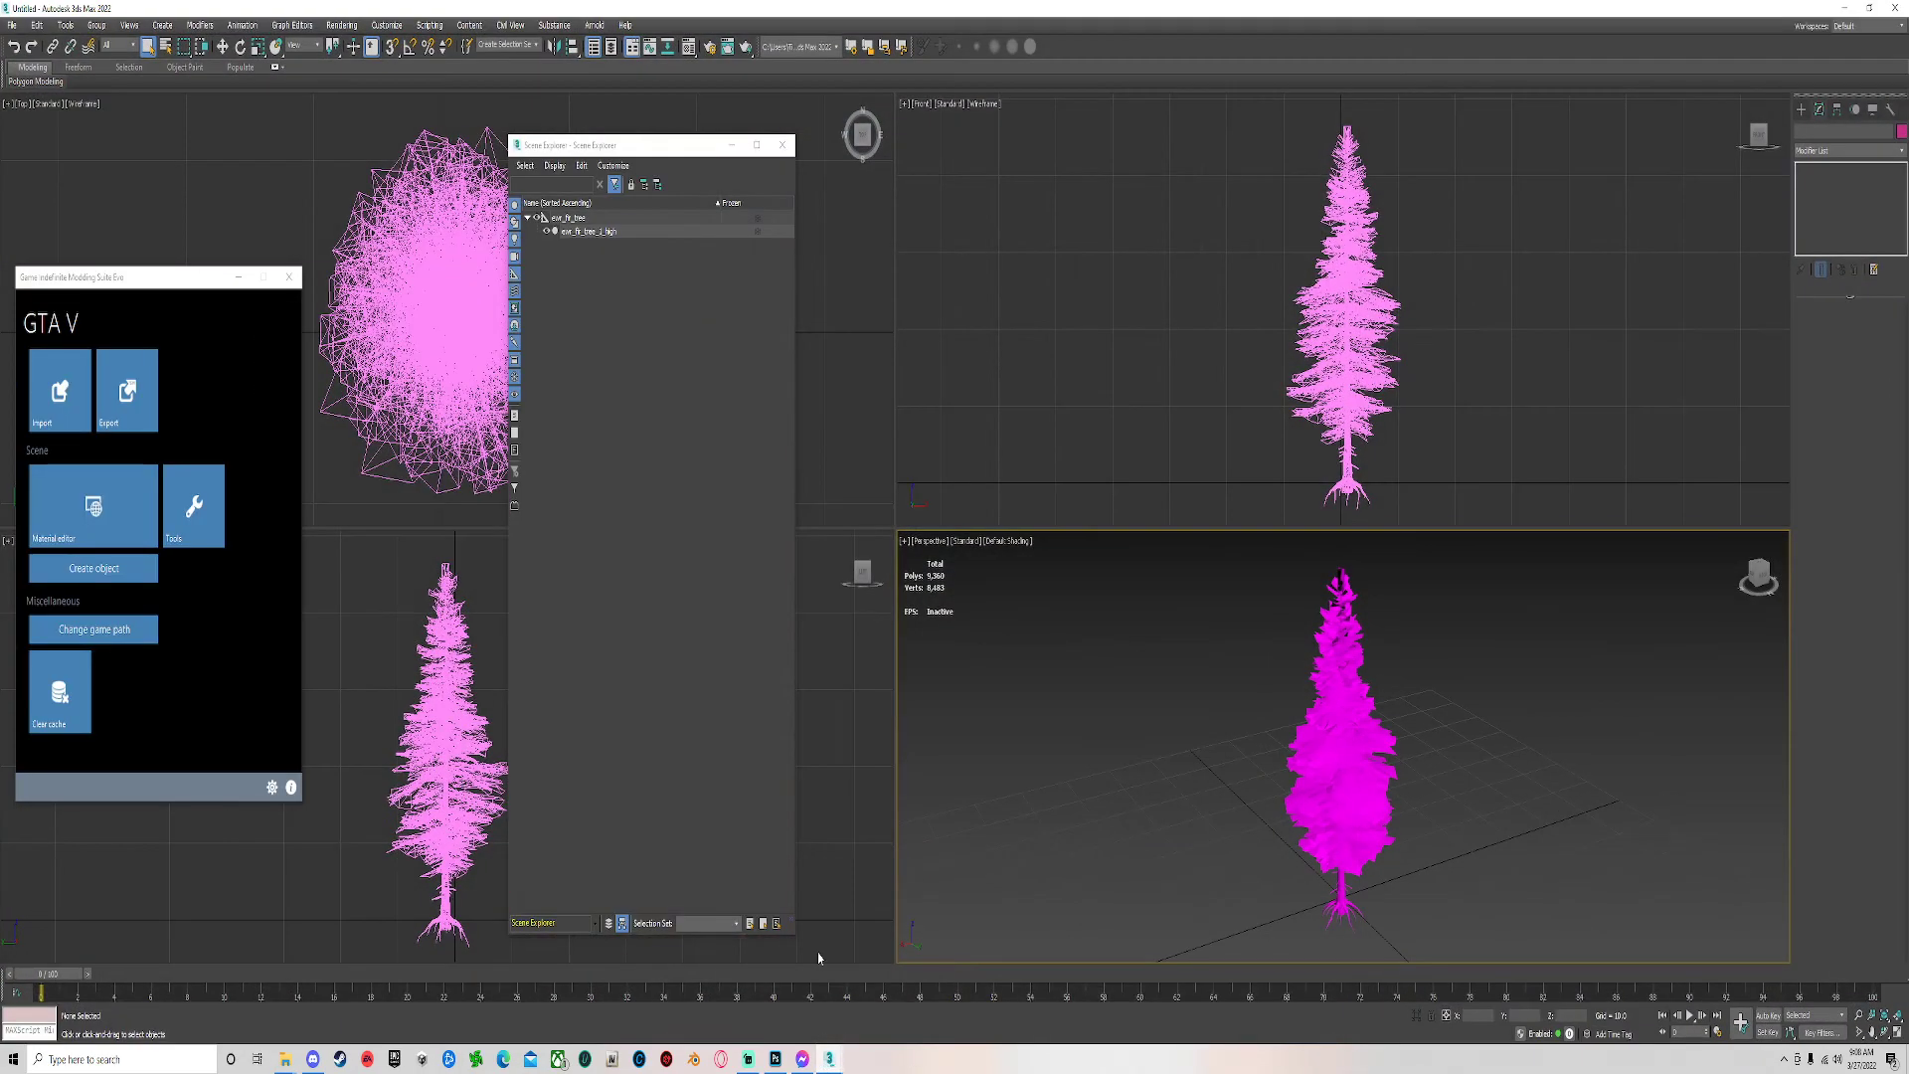
# Import ewr_fir_tree_1_low.fbx into the scene with the default import settings and hide the high tree mesh.
pyautogui.click(12, 25)
pyautogui.moveTo(33, 231)
pyautogui.click(154, 227)
pyautogui.doubleClick(117, 174)
pyautogui.click(1034, 725)
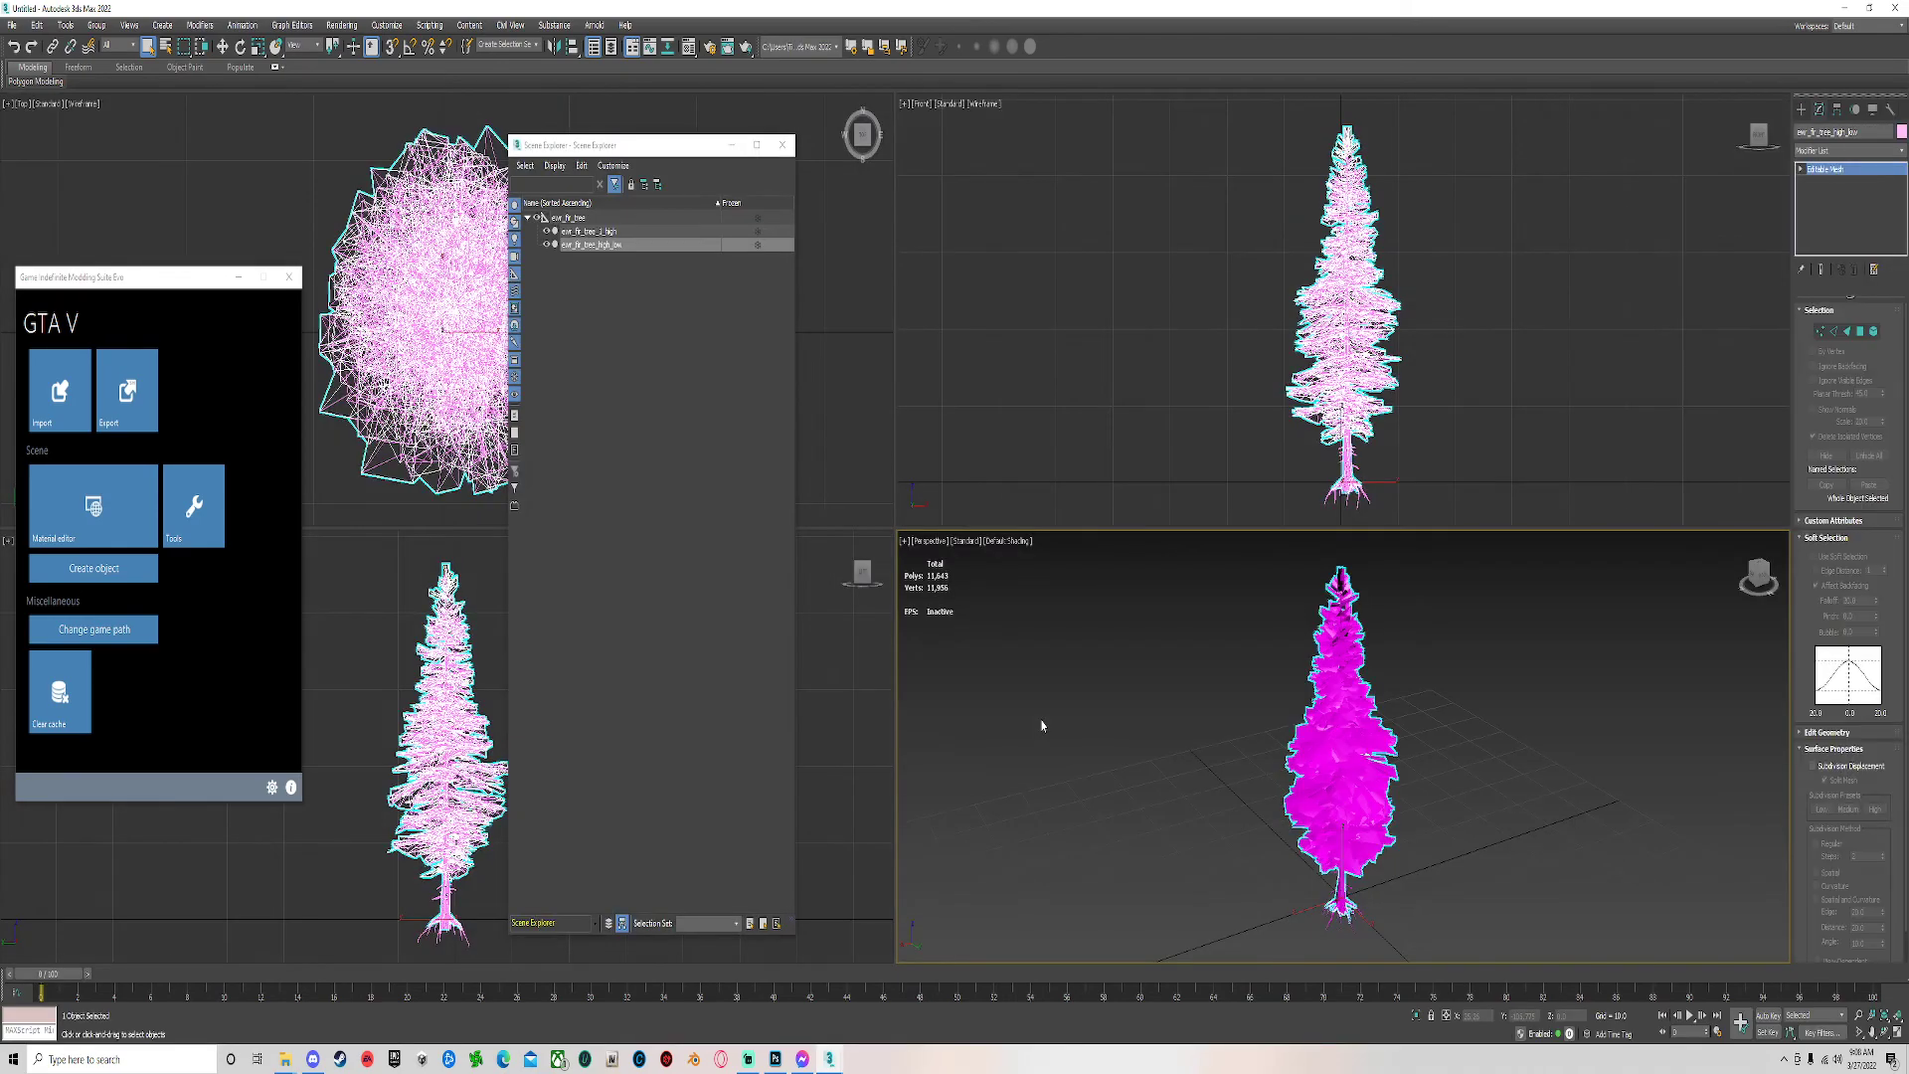
pyautogui.click(546, 230)
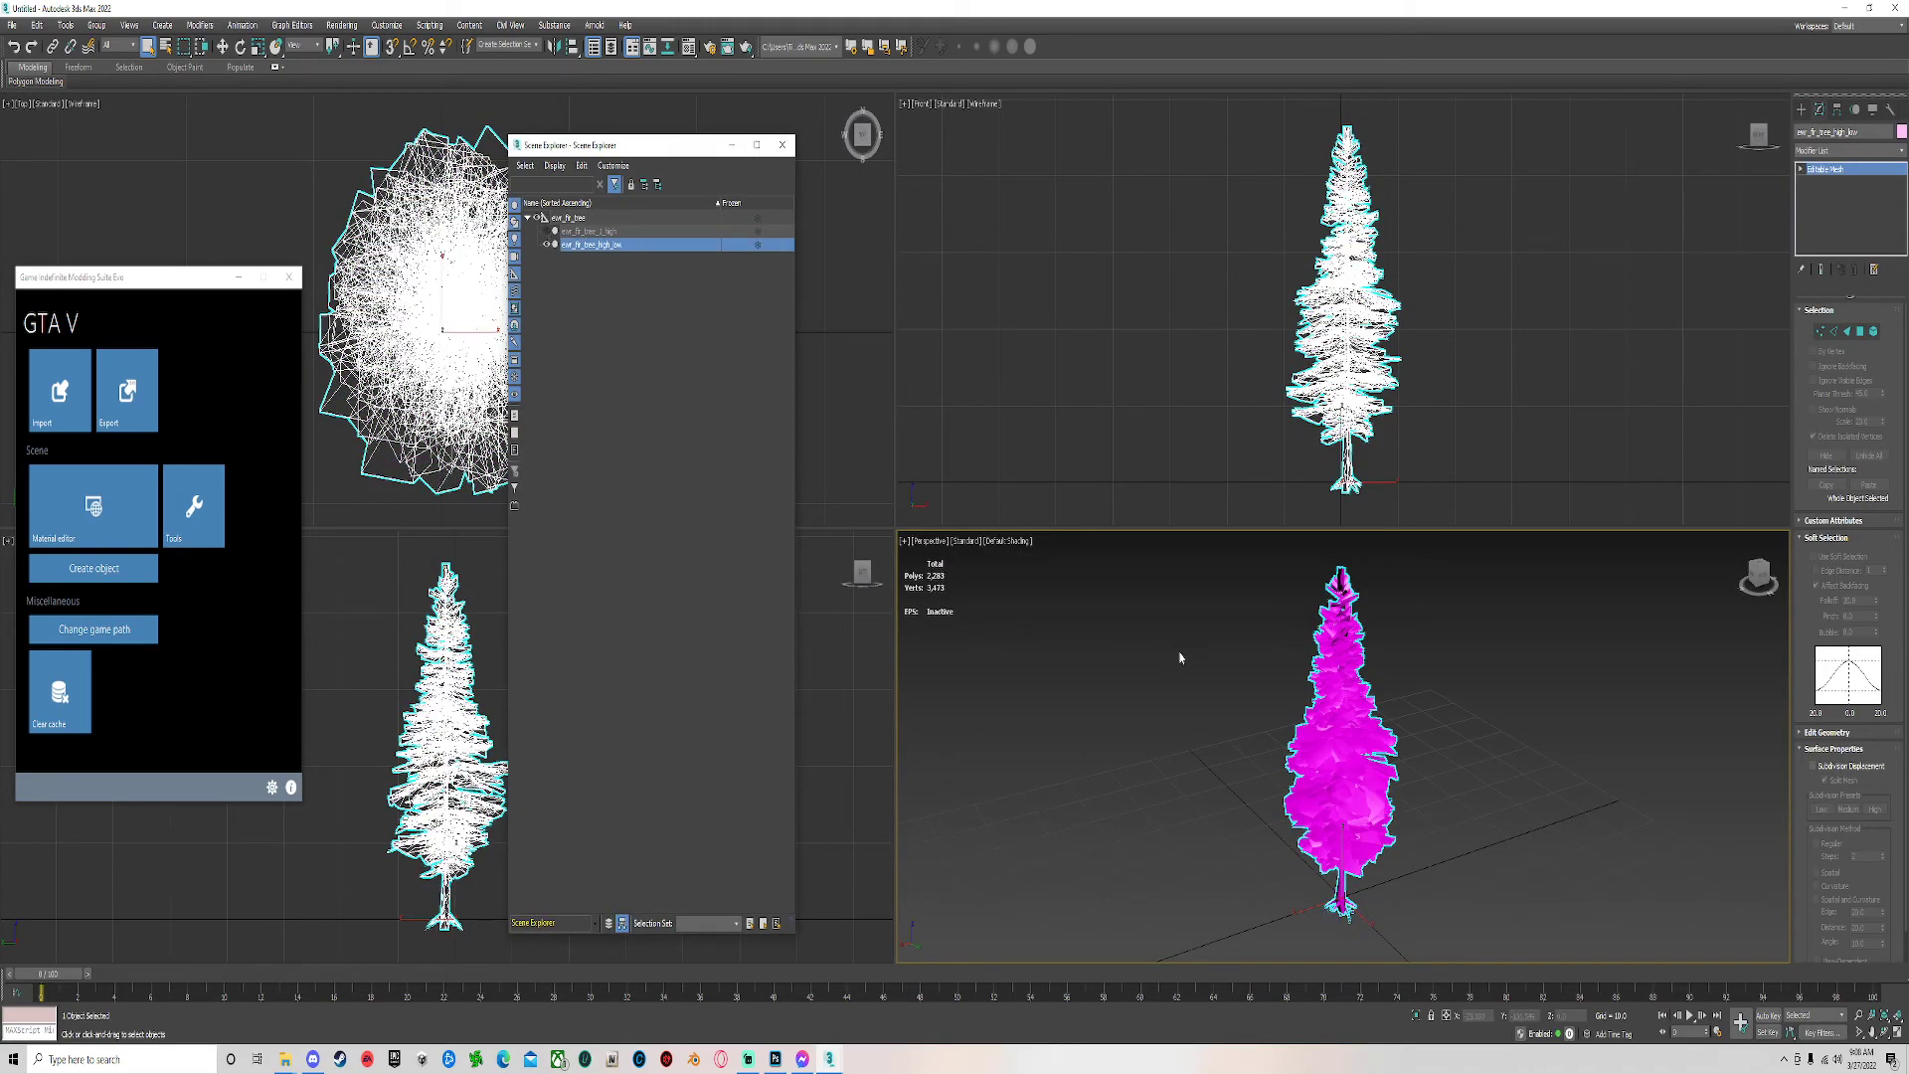
# Import ewr_fir_tree_1_med.fbx into the scene with the default import settings.
pyautogui.click(12, 25)
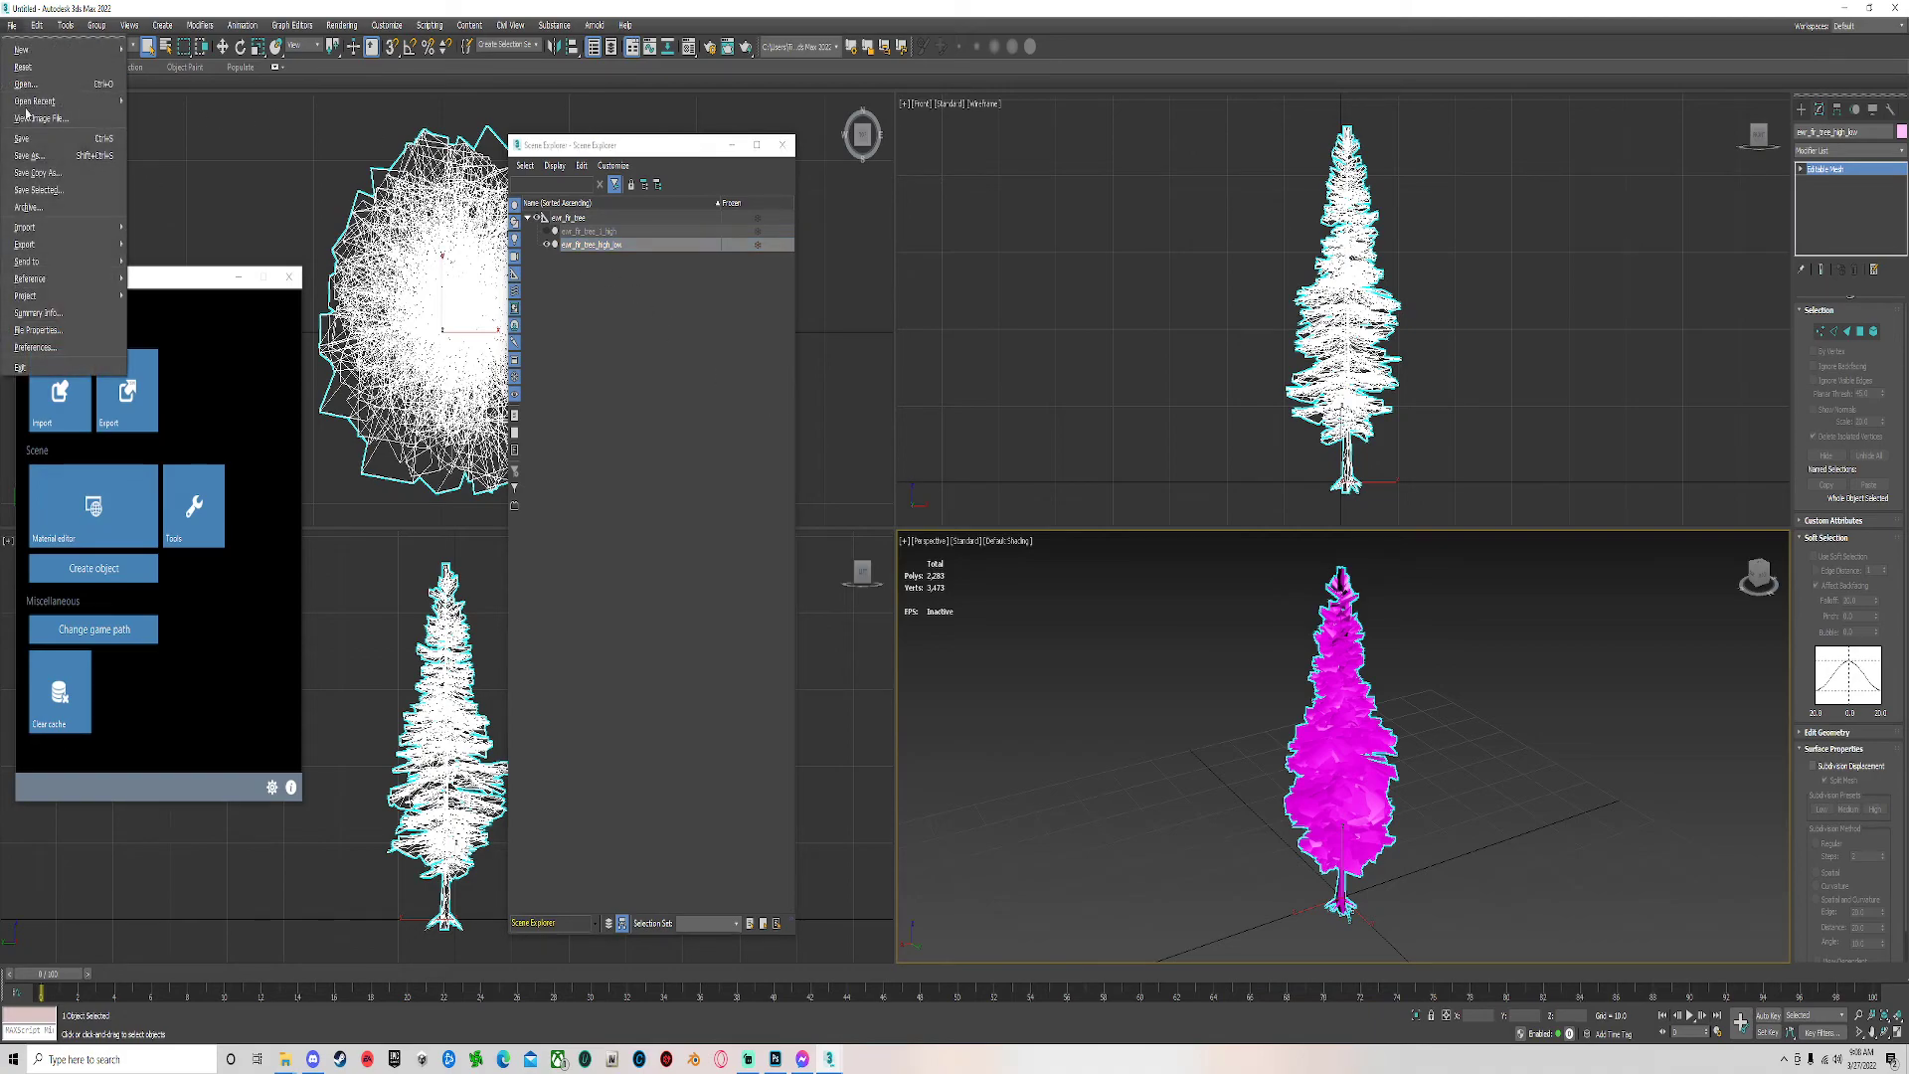
pyautogui.moveTo(116, 236)
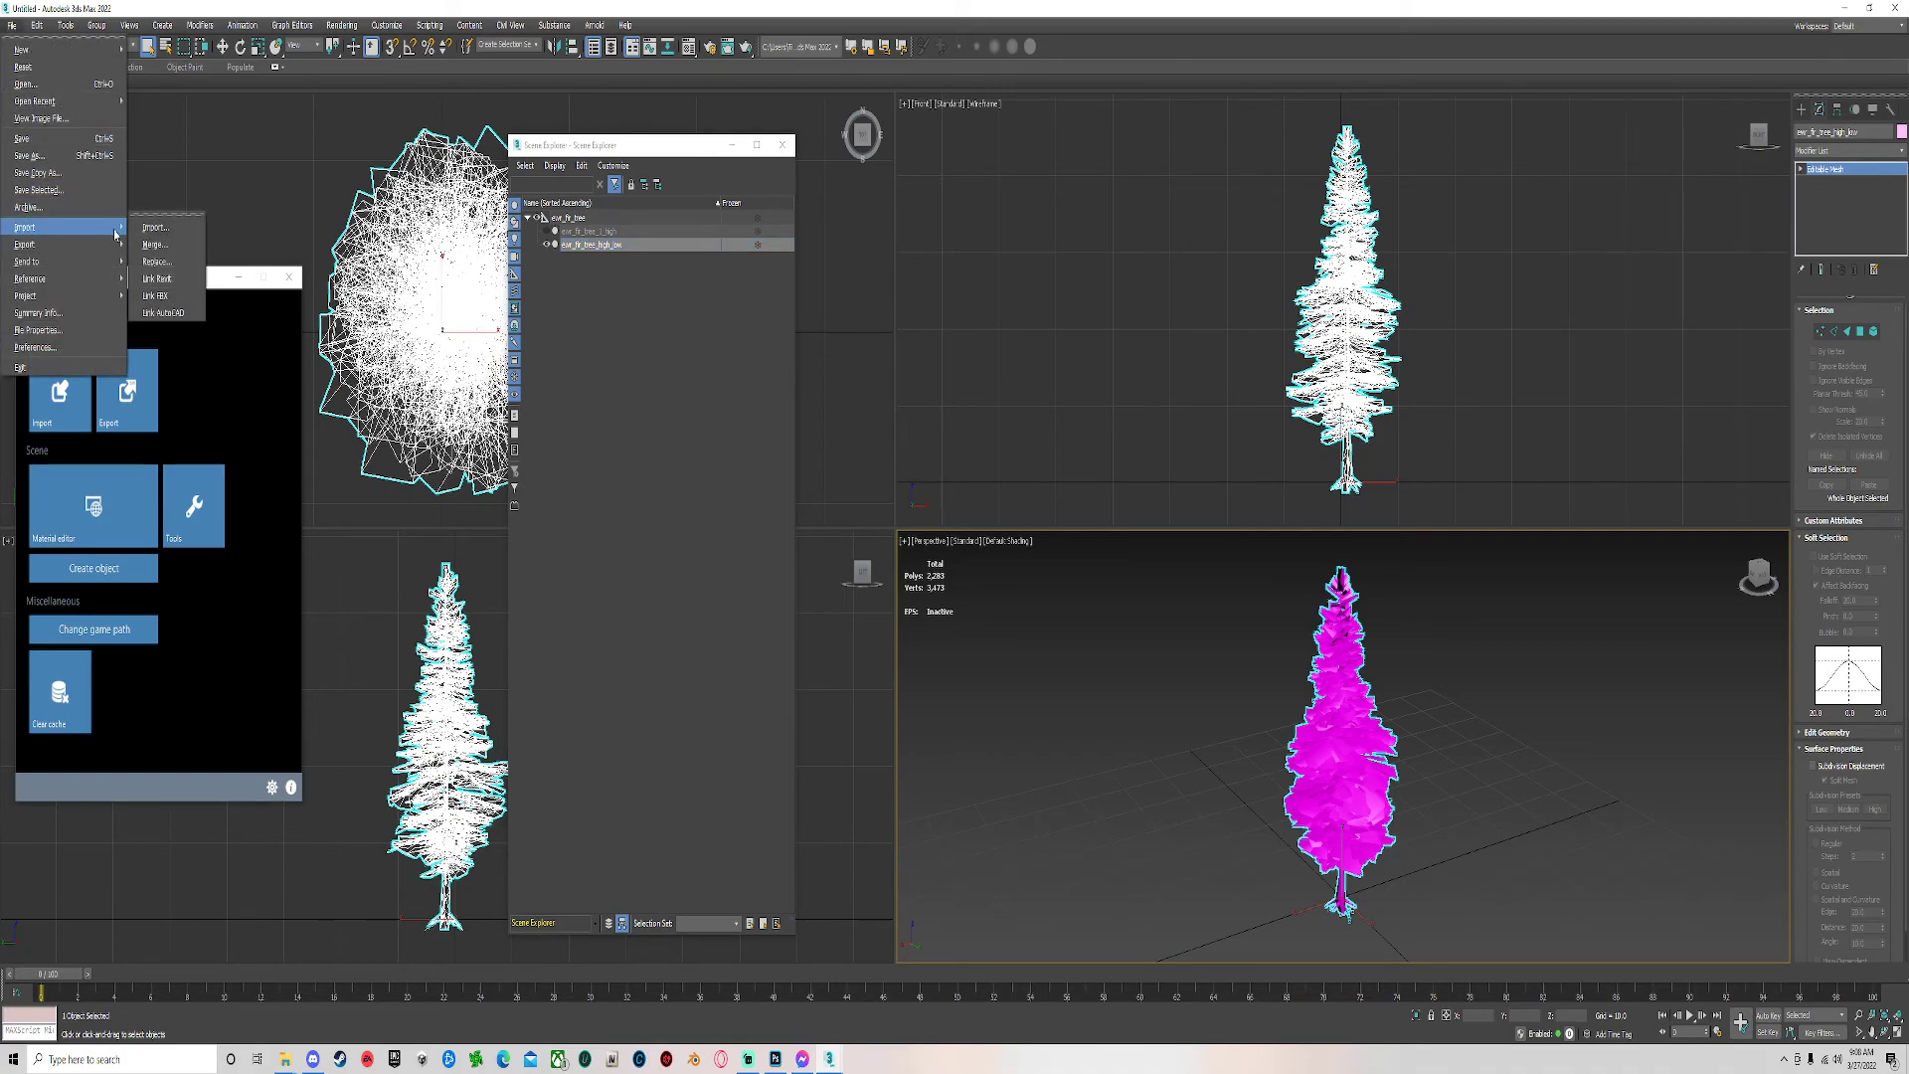
pyautogui.click(167, 232)
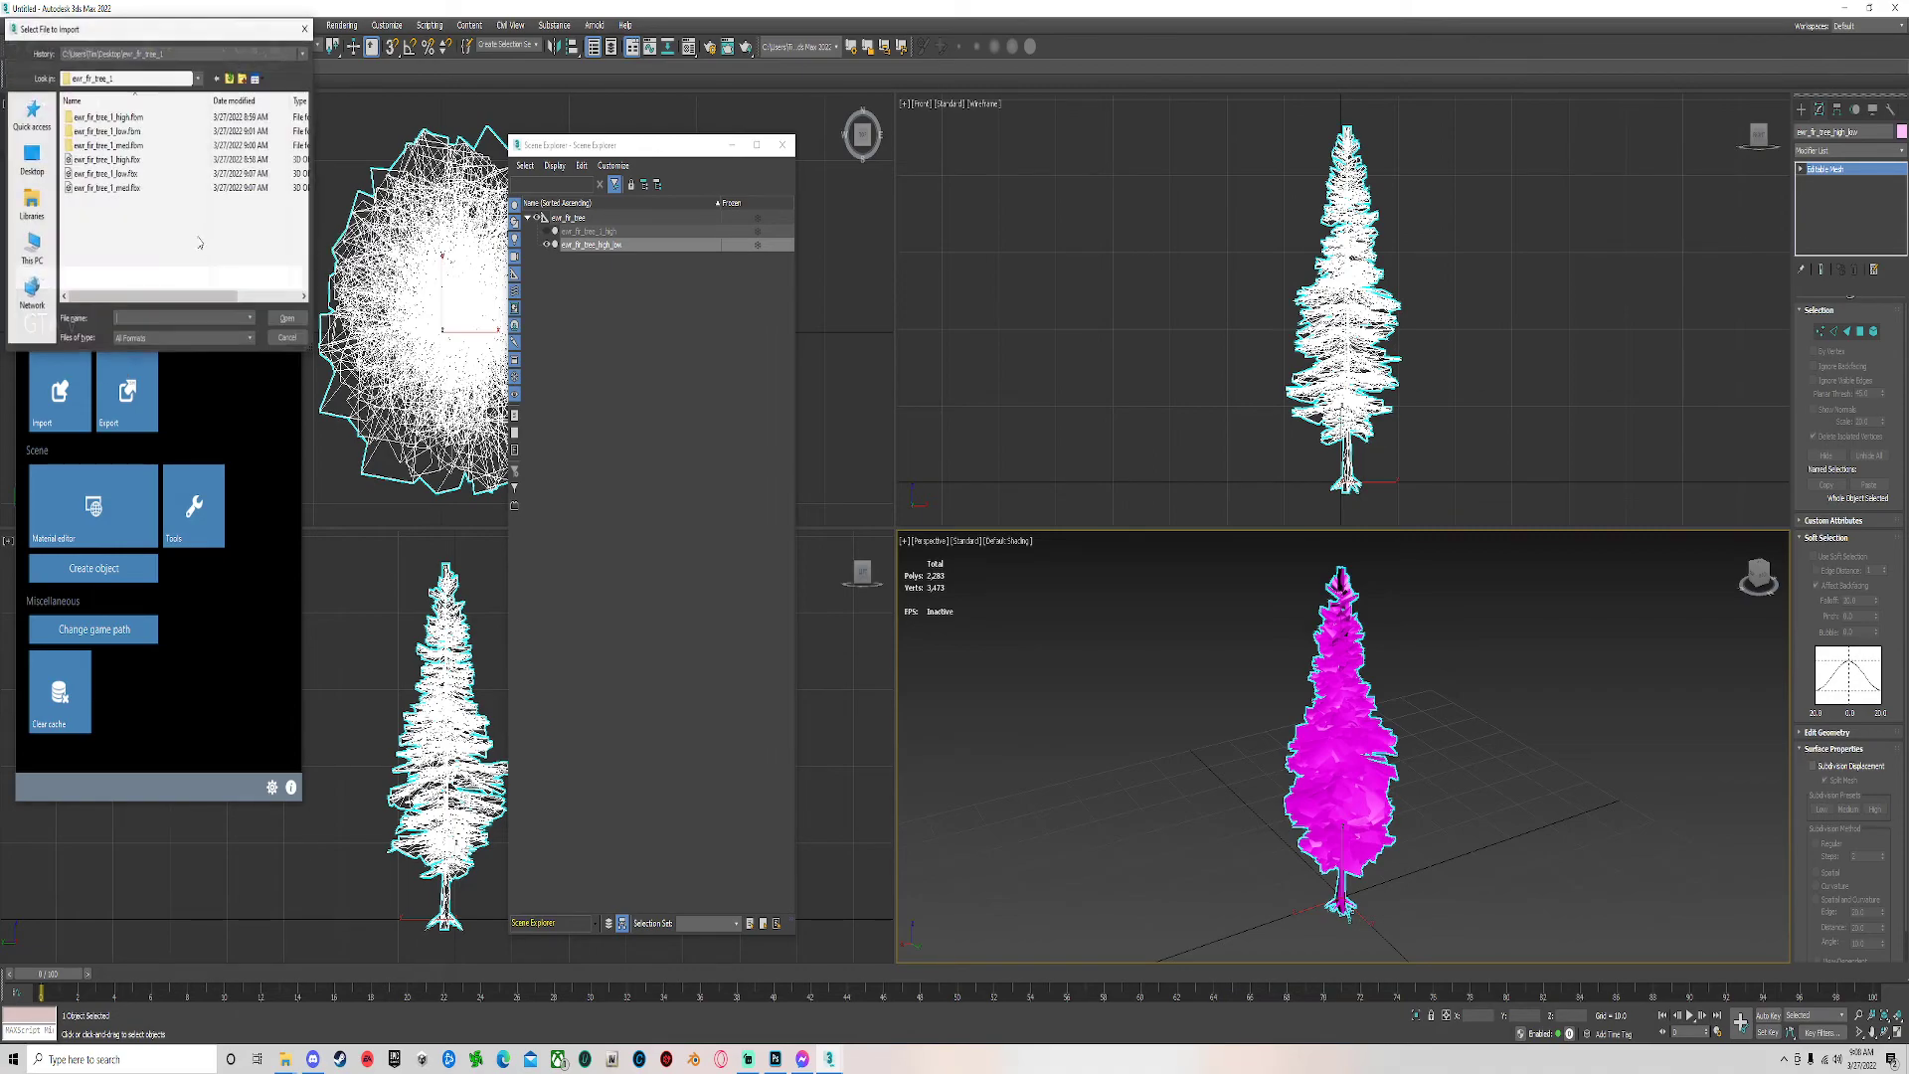
pyautogui.doubleClick(100, 188)
pyautogui.click(1032, 725)
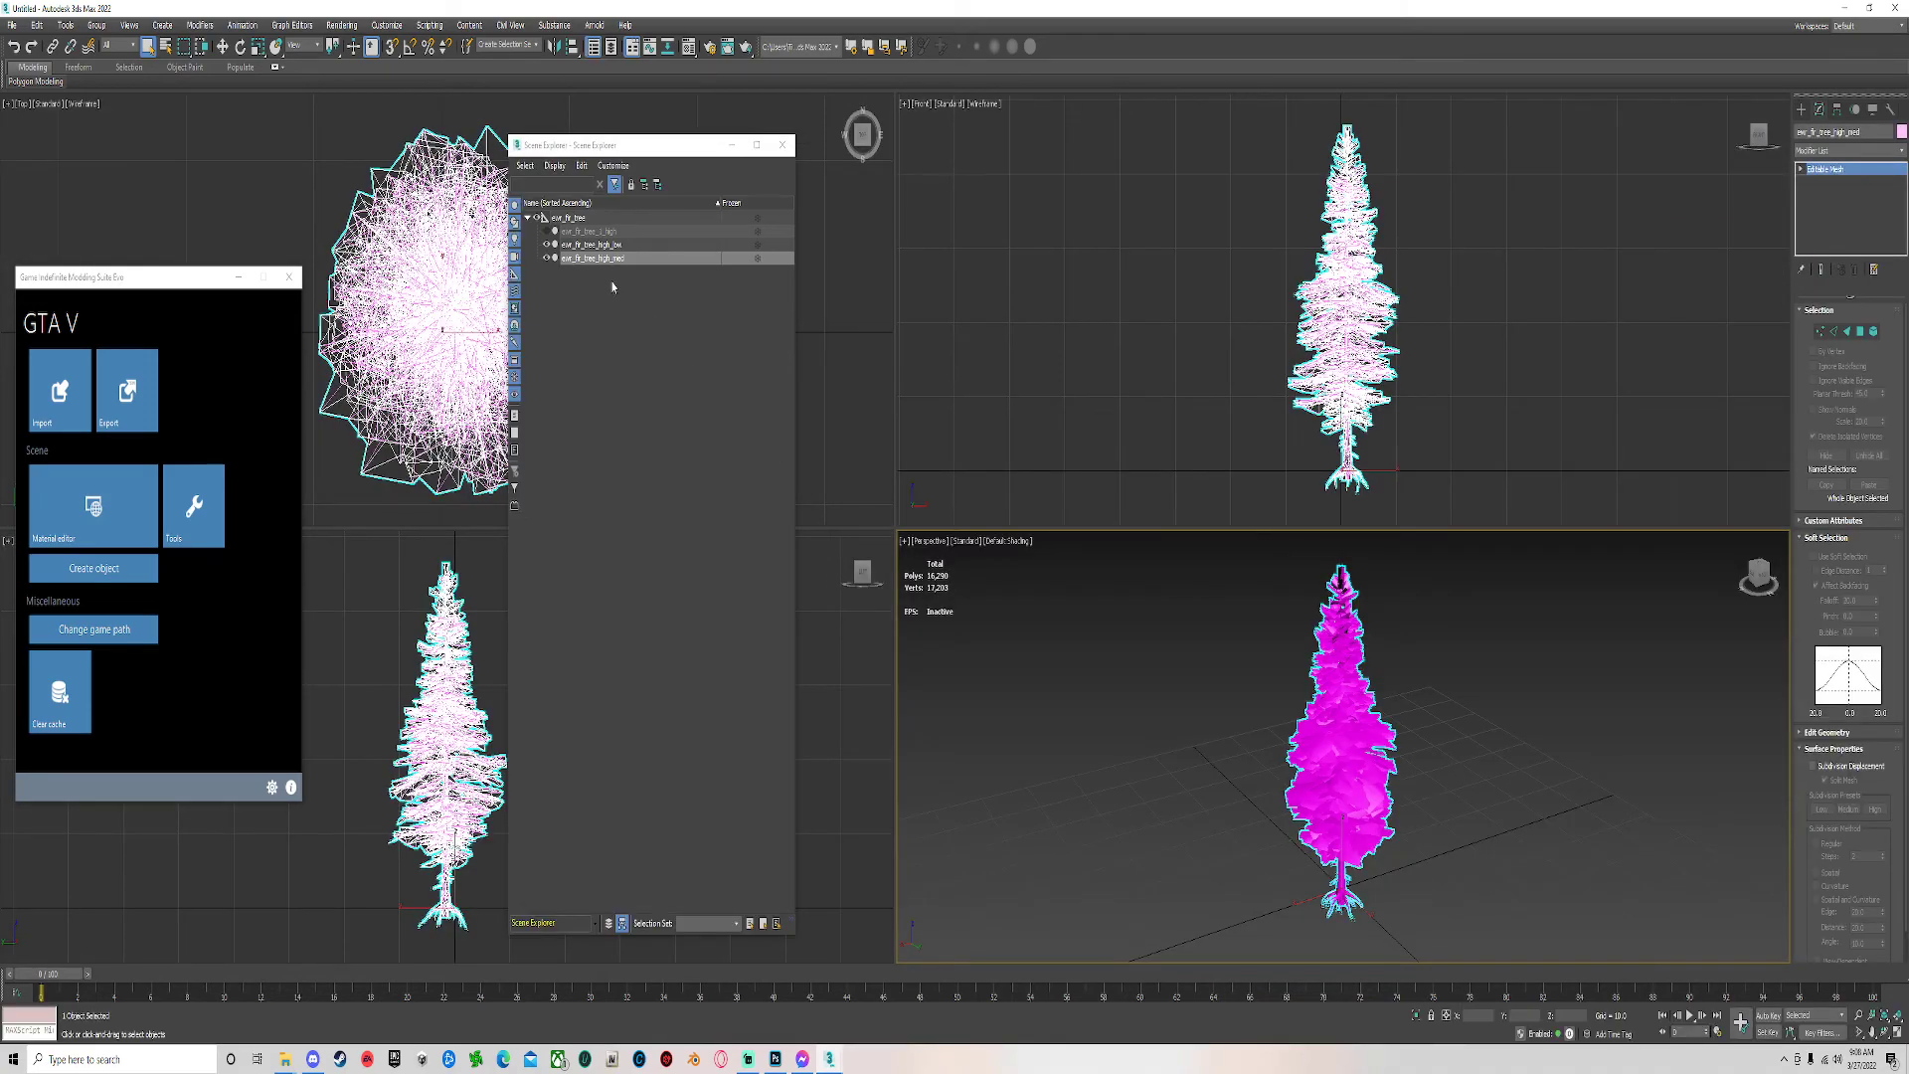
# Rename the imported med mesh as ewr_fir_tree_1_med.
pyautogui.rightClick(618, 256)
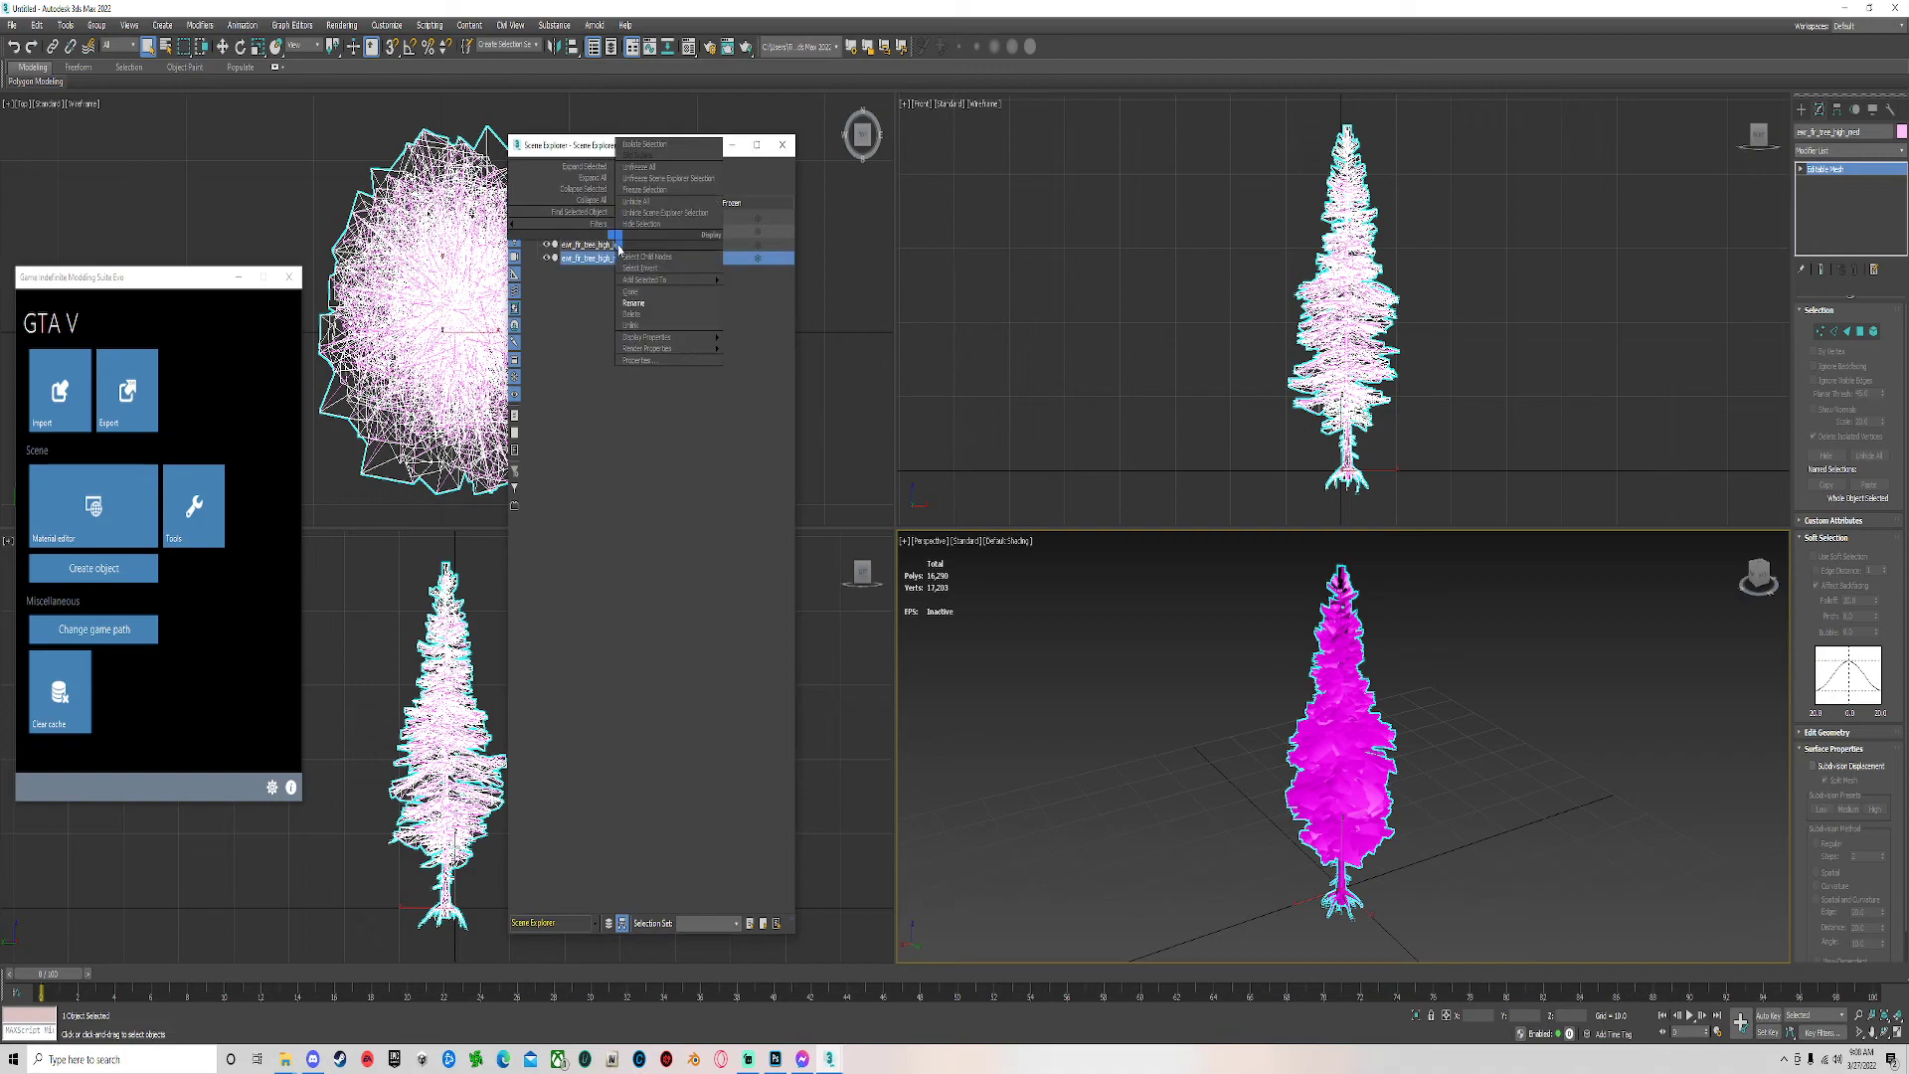
pyautogui.click(656, 307)
pyautogui.moveTo(624, 258); pyautogui.dragTo(600, 258)
pyautogui.write('l')
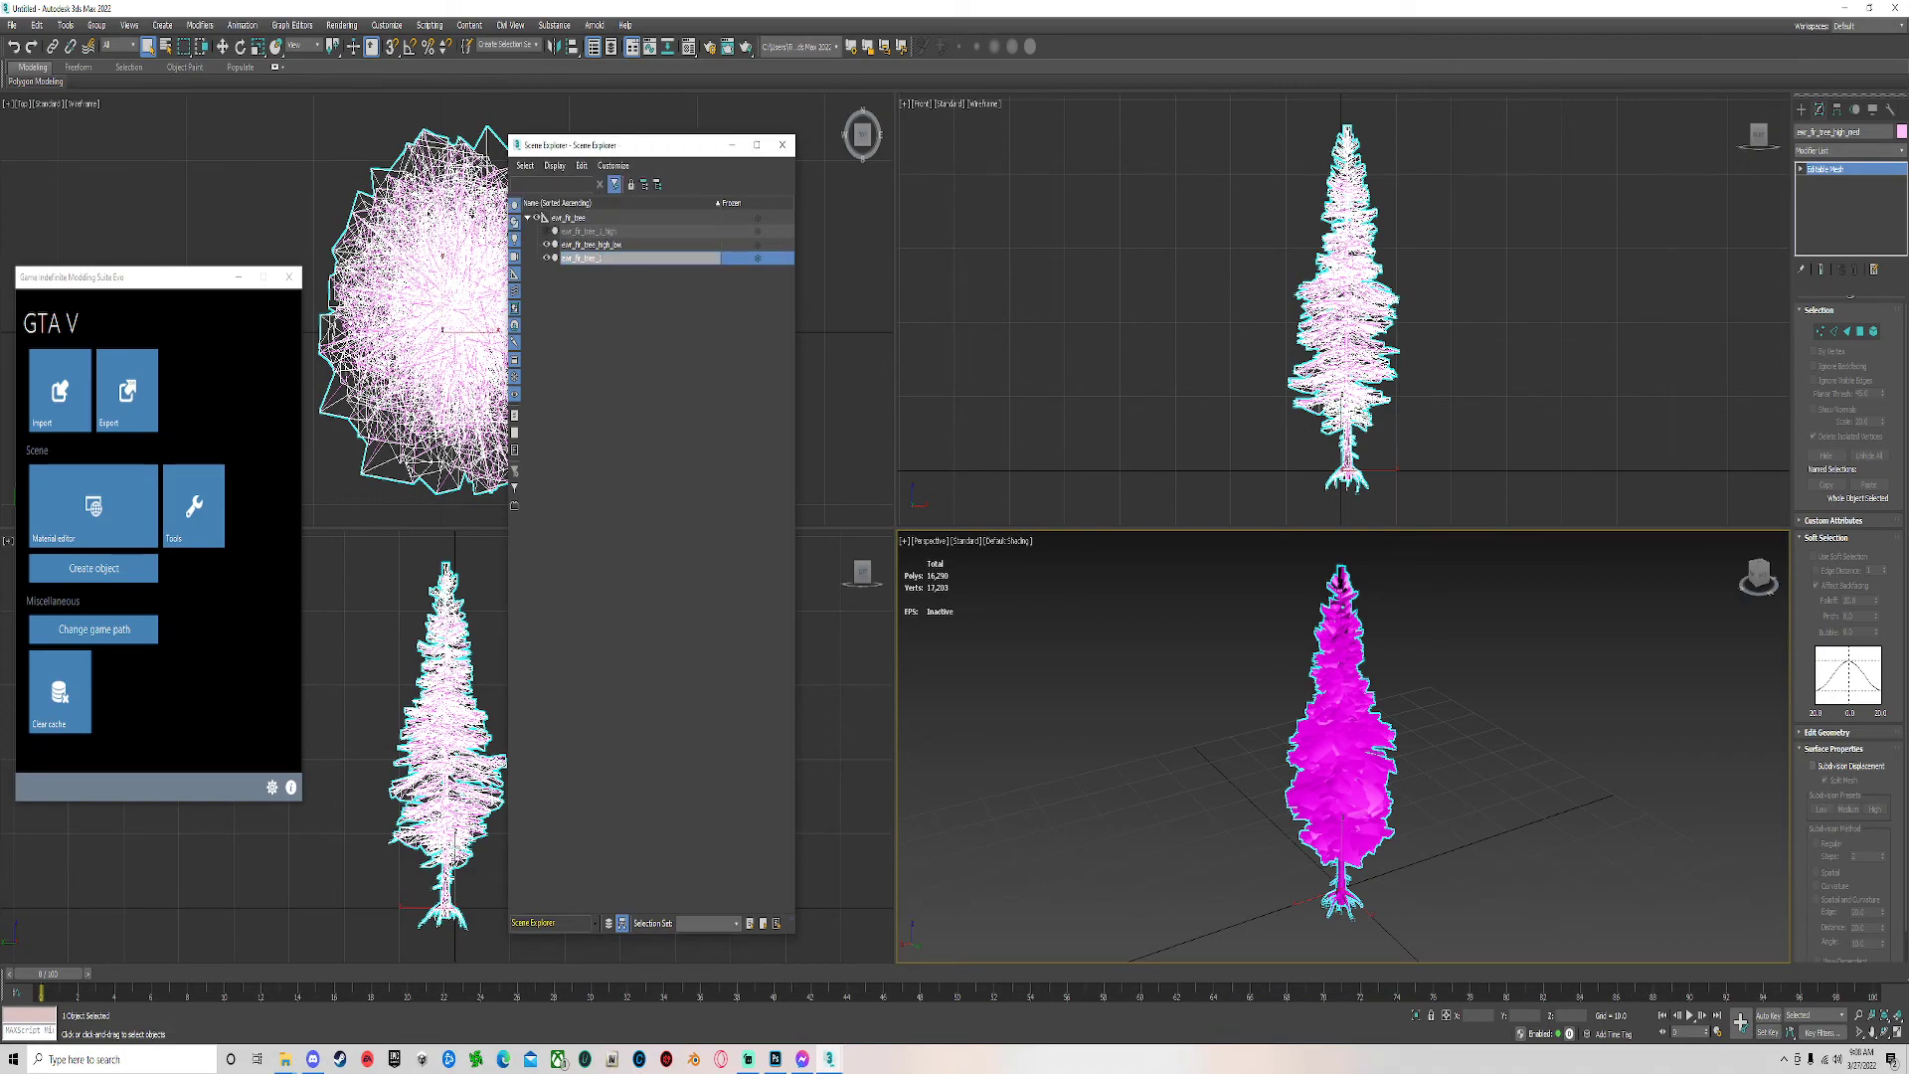
pyautogui.press('Return')
pyautogui.rightClick(636, 261)
pyautogui.click(651, 317)
pyautogui.press('Return')
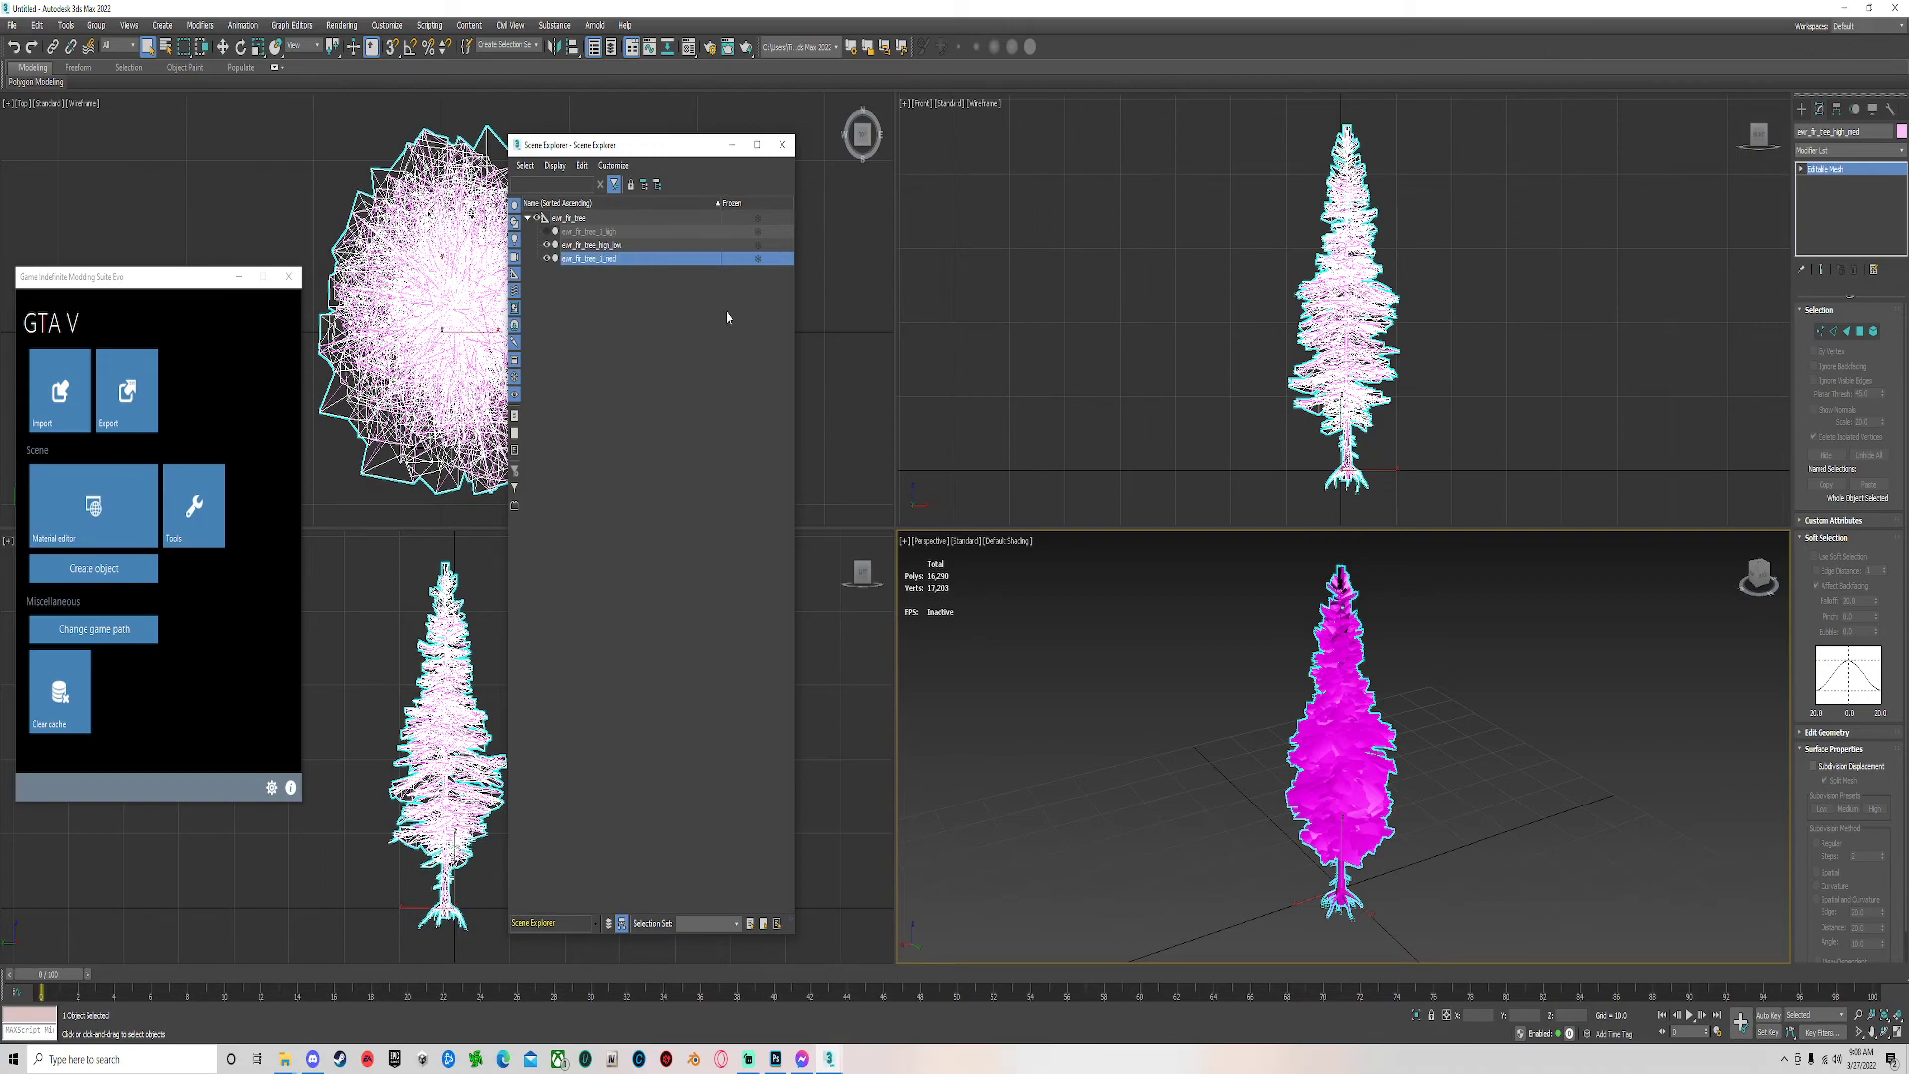
# Rename the imported low mesh as ewr_fir_tree_1_low and clear the selection.
pyautogui.rightClick(597, 245)
pyautogui.click(637, 309)
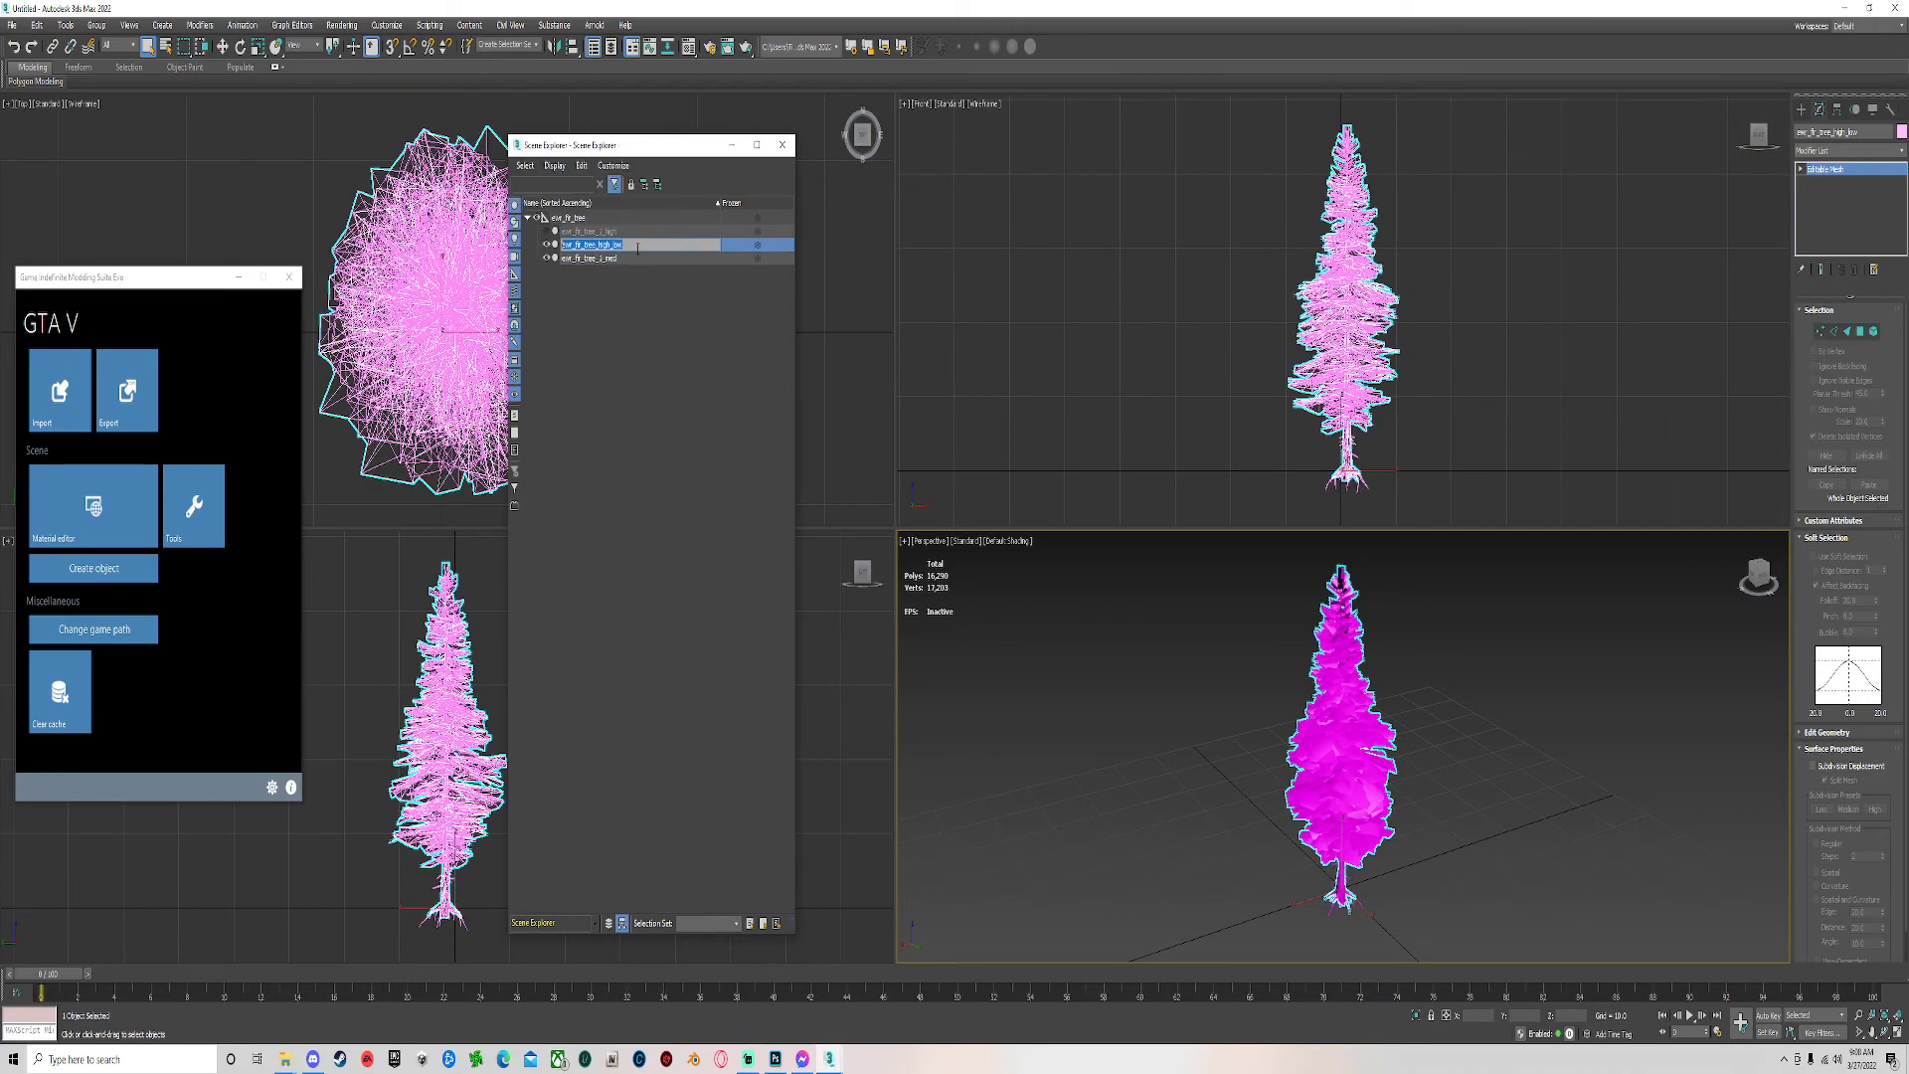
pyautogui.press('End')
pyautogui.hotkey('shift', 'Left')
pyautogui.hotkey('shift', 'Left')
pyautogui.hotkey('shift', 'Left')
pyautogui.click(737, 382)
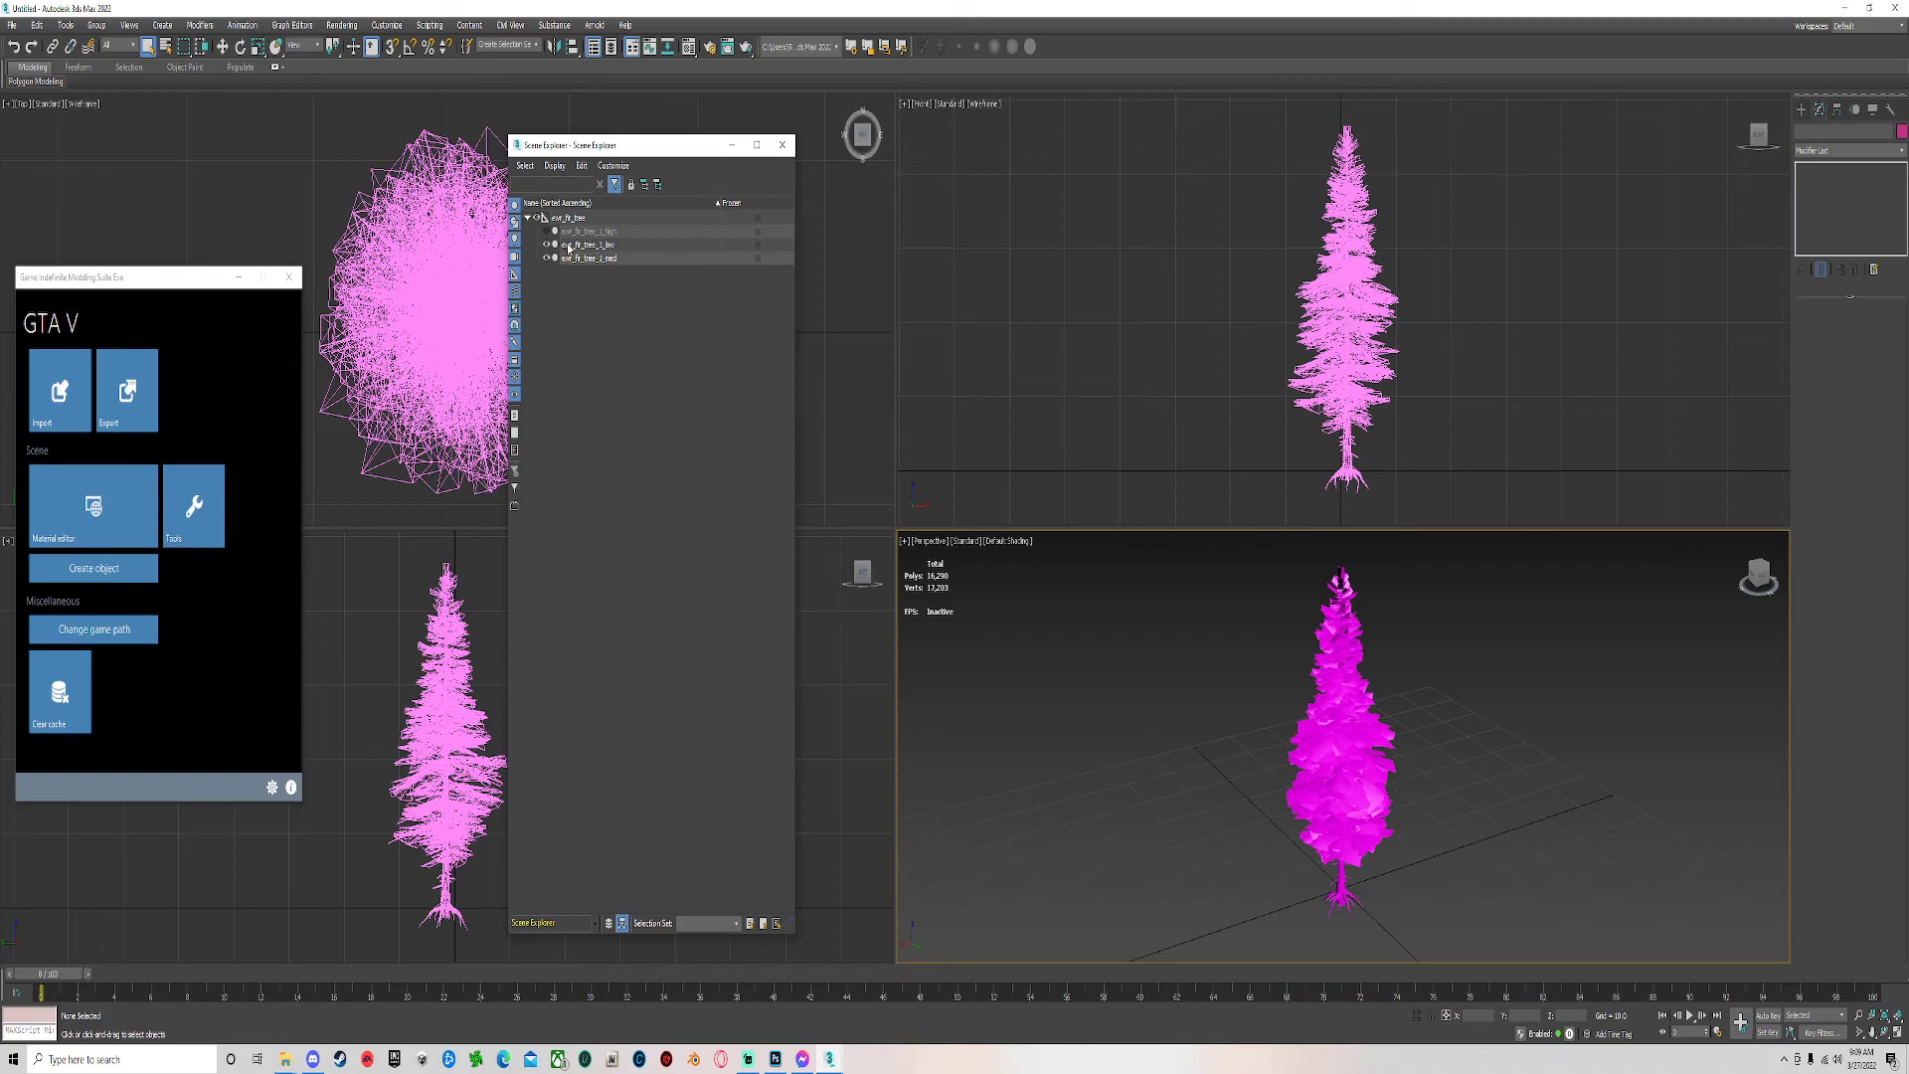
# Add the Game mesh modifier to the low and med meshes and set the low mesh's level of detail to Low.
pyautogui.moveTo(570, 249); pyautogui.dragTo(586, 258)
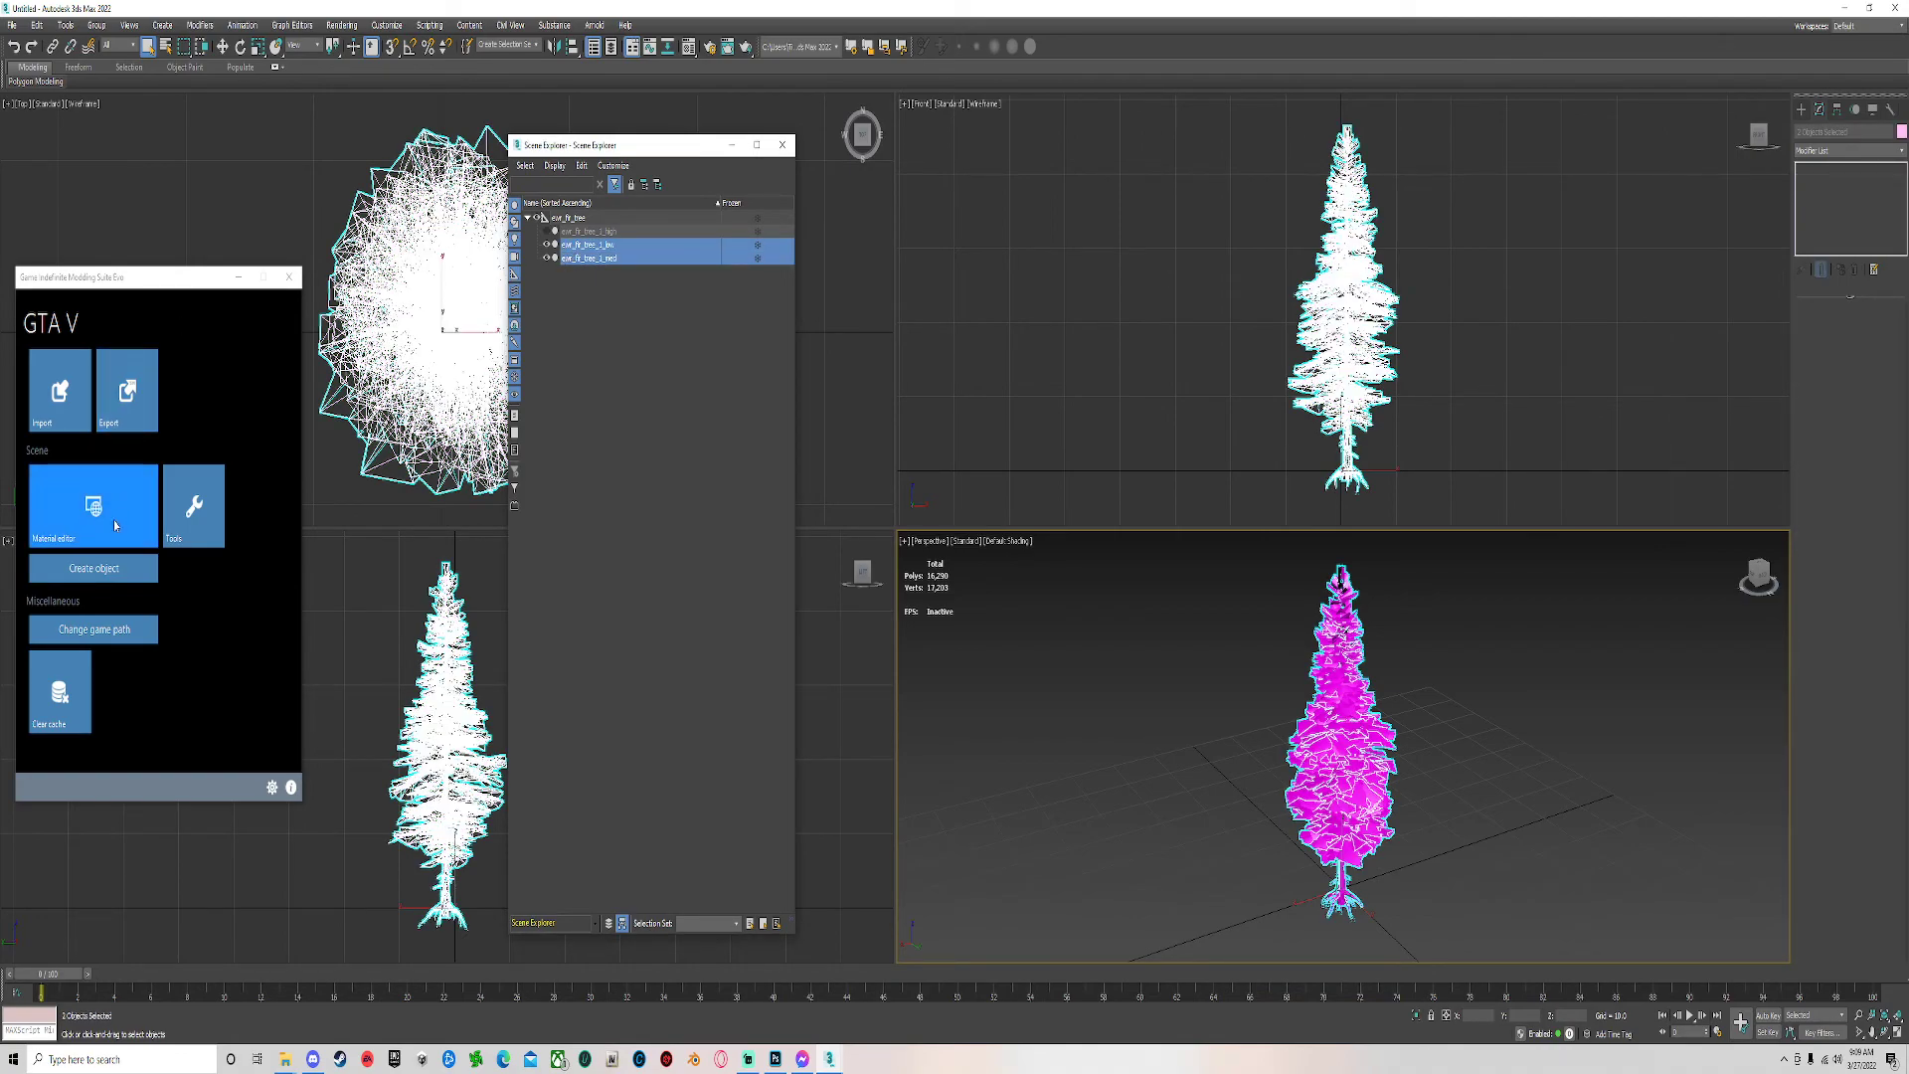
pyautogui.click(106, 566)
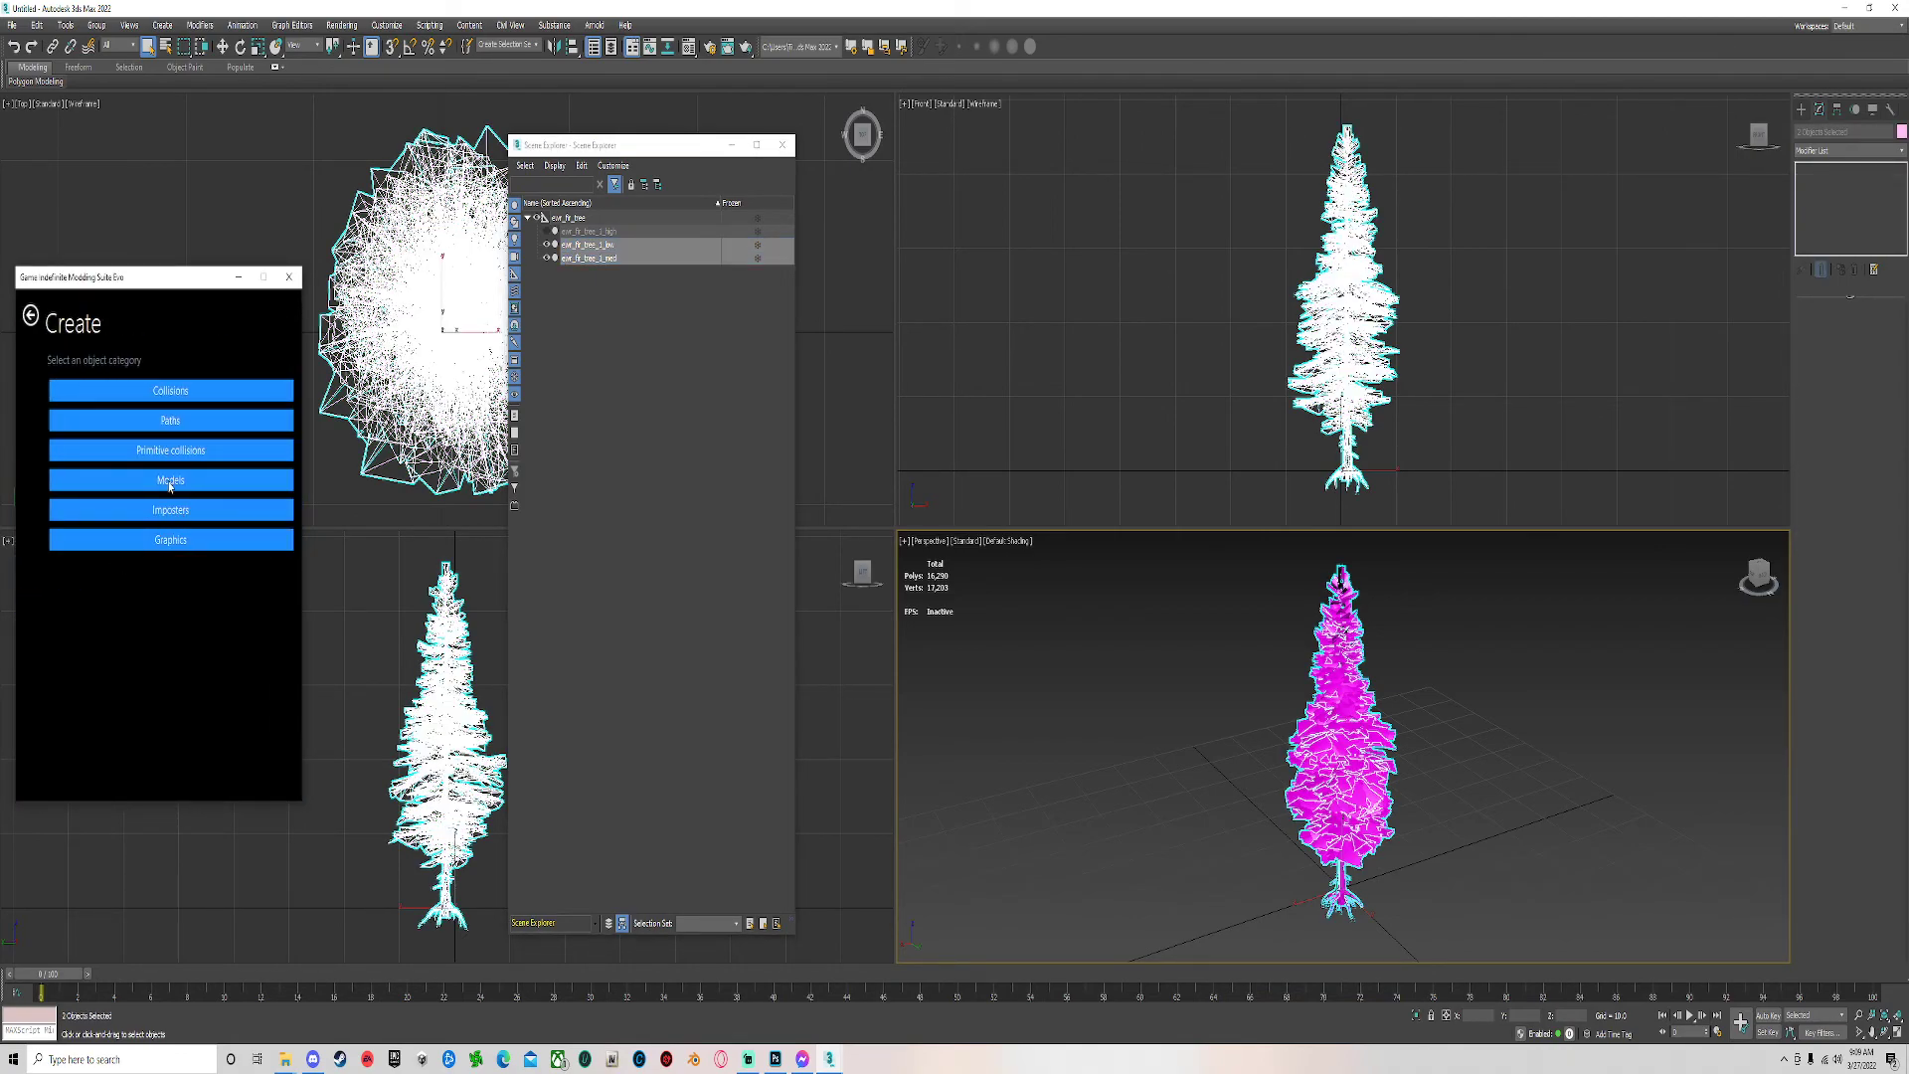
pyautogui.click(170, 484)
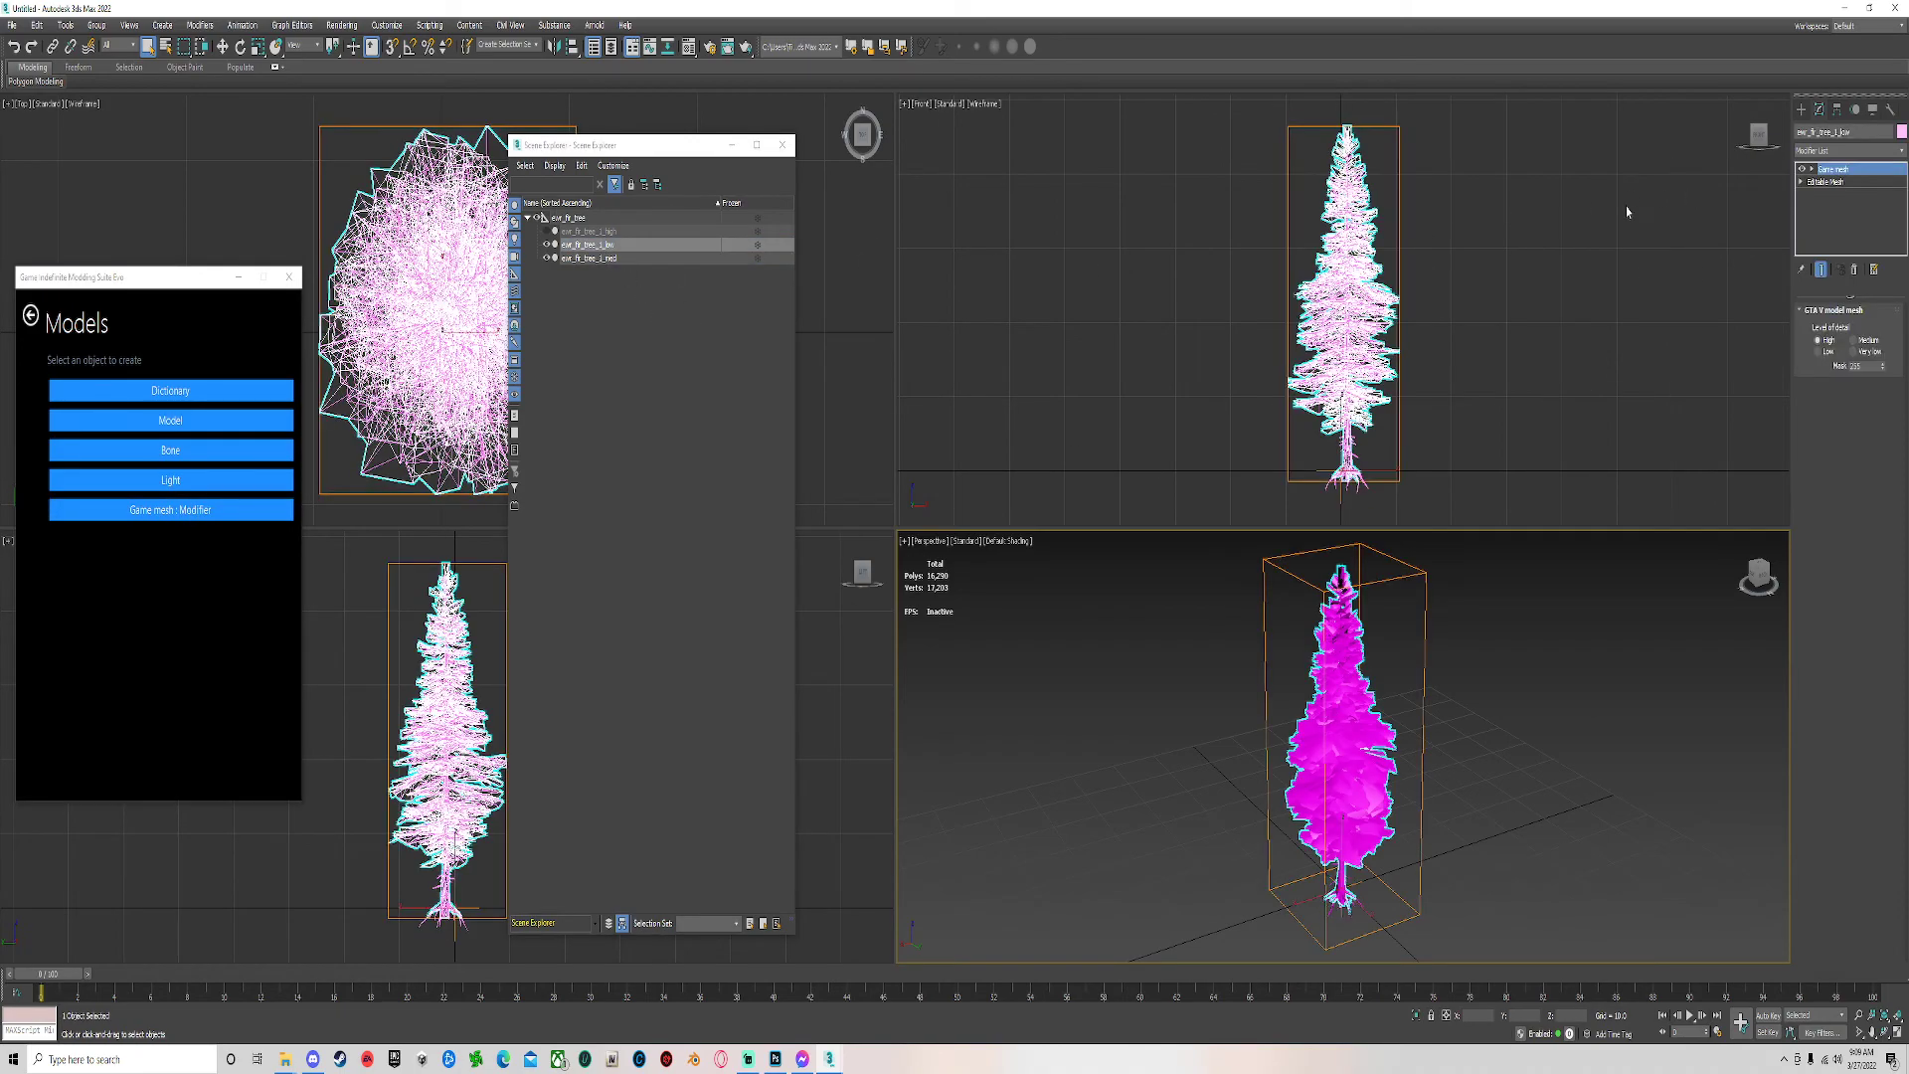
pyautogui.click(1828, 351)
# Compare the trunk and roots of the low and med meshes up close by hiding and showing the med mesh.
pyautogui.scroll(5, 1102, 604)
pyautogui.moveTo(1488, 792); pyautogui.dragTo(1233, 706, button='middle')
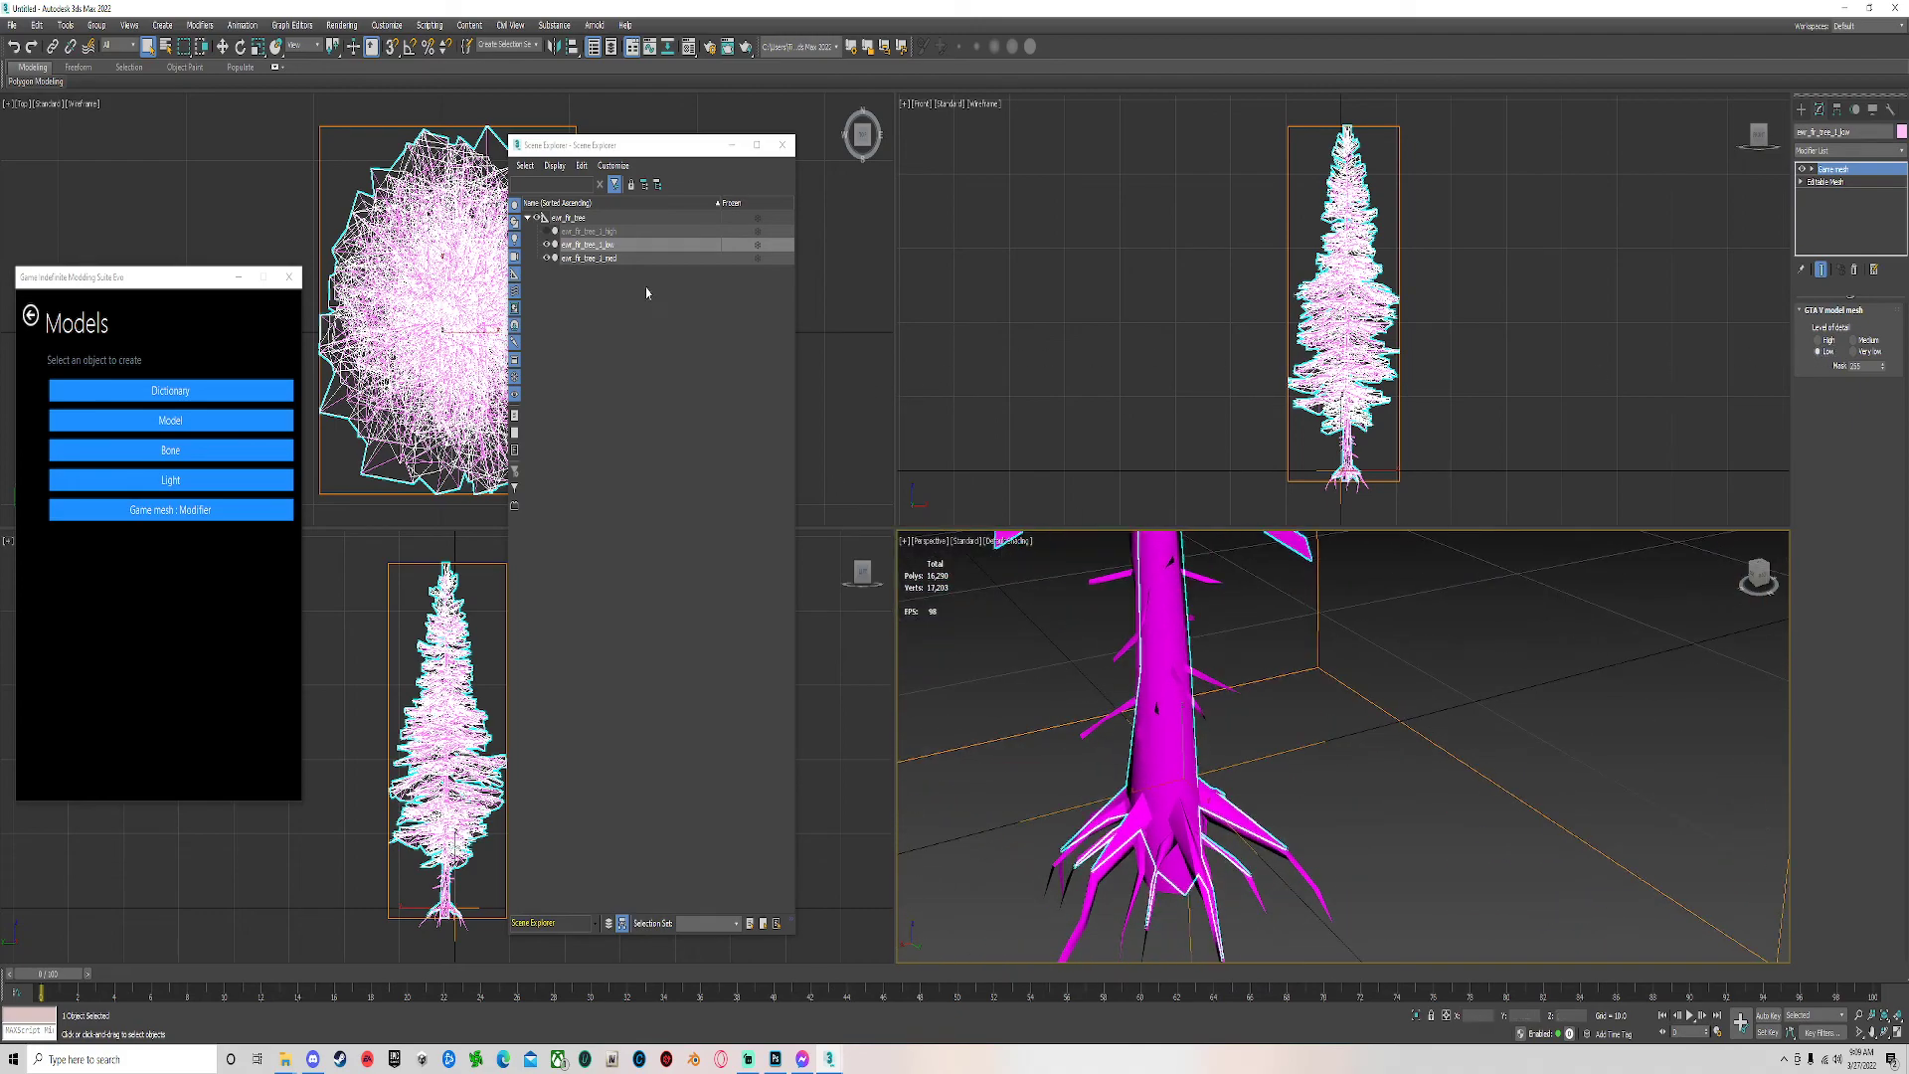
pyautogui.click(546, 258)
pyautogui.scroll(2, 1134, 736)
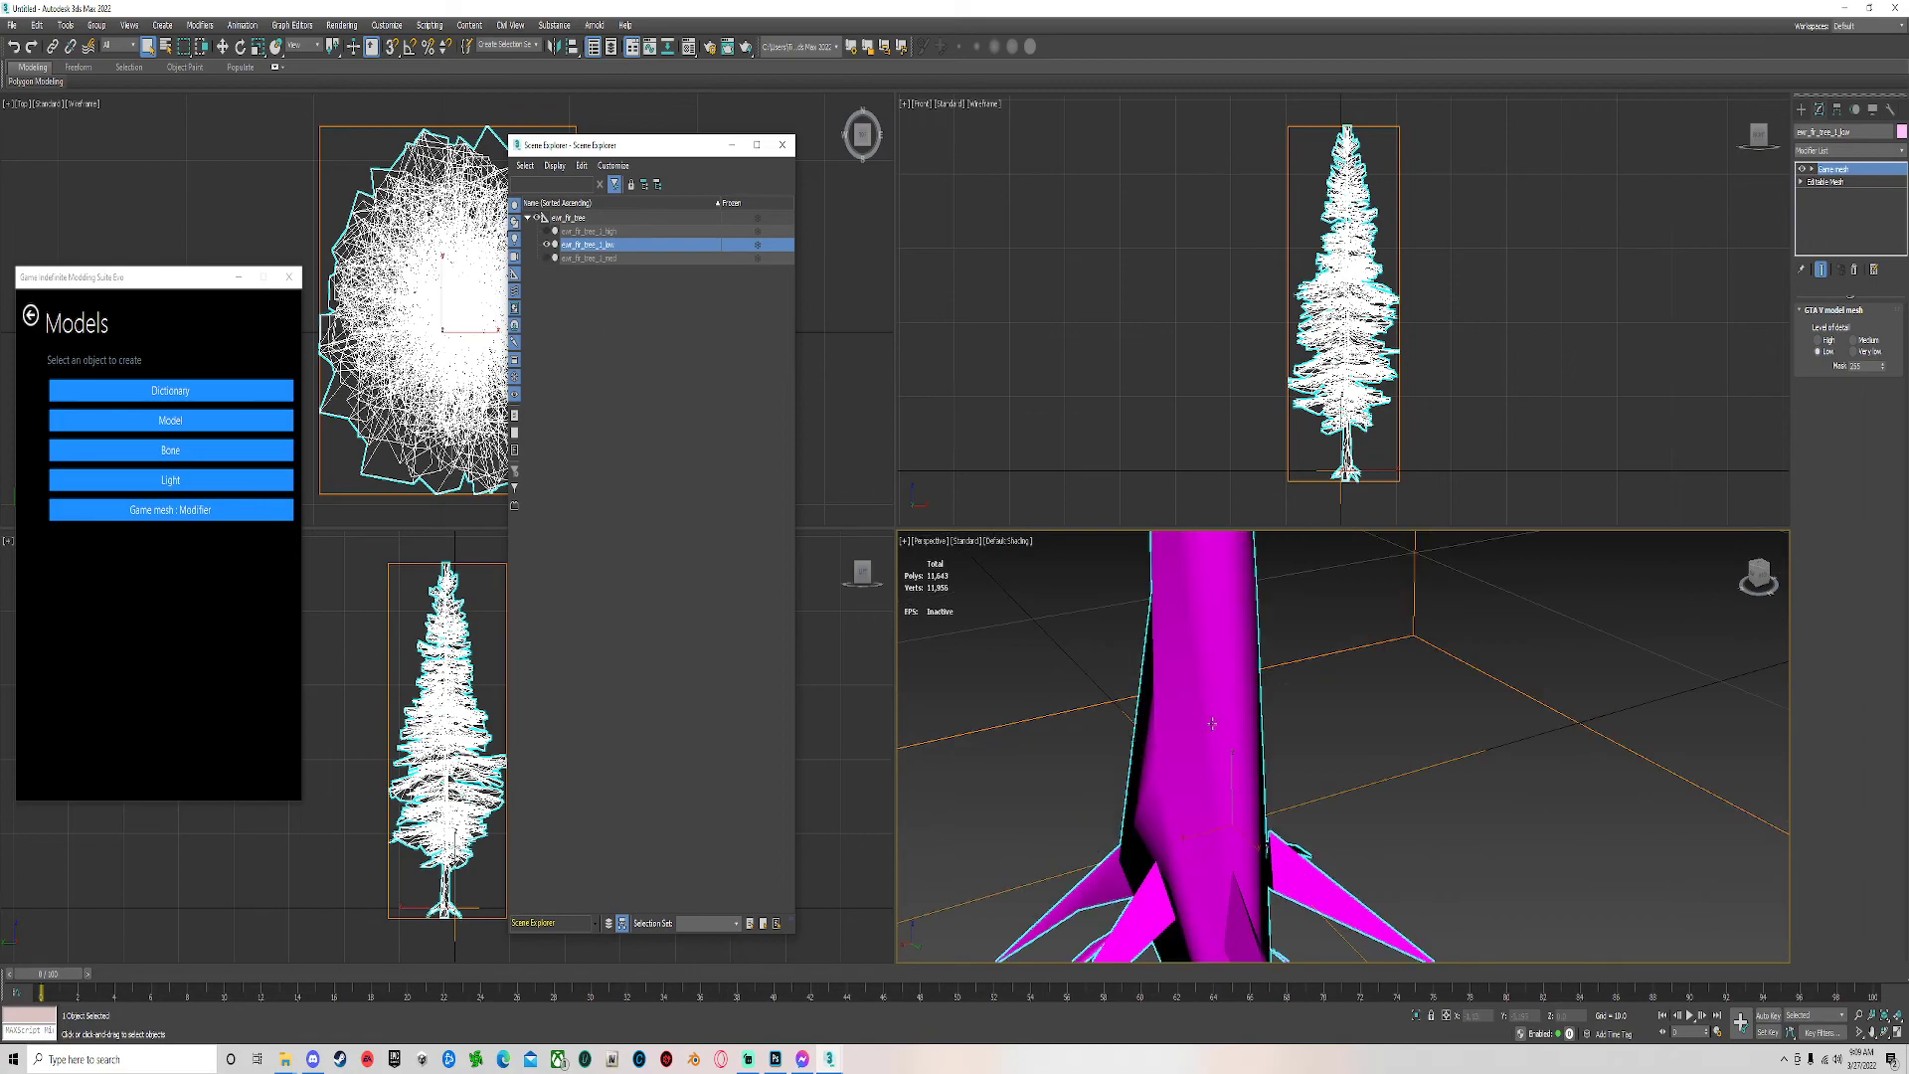
pyautogui.scroll(-4, 1213, 723)
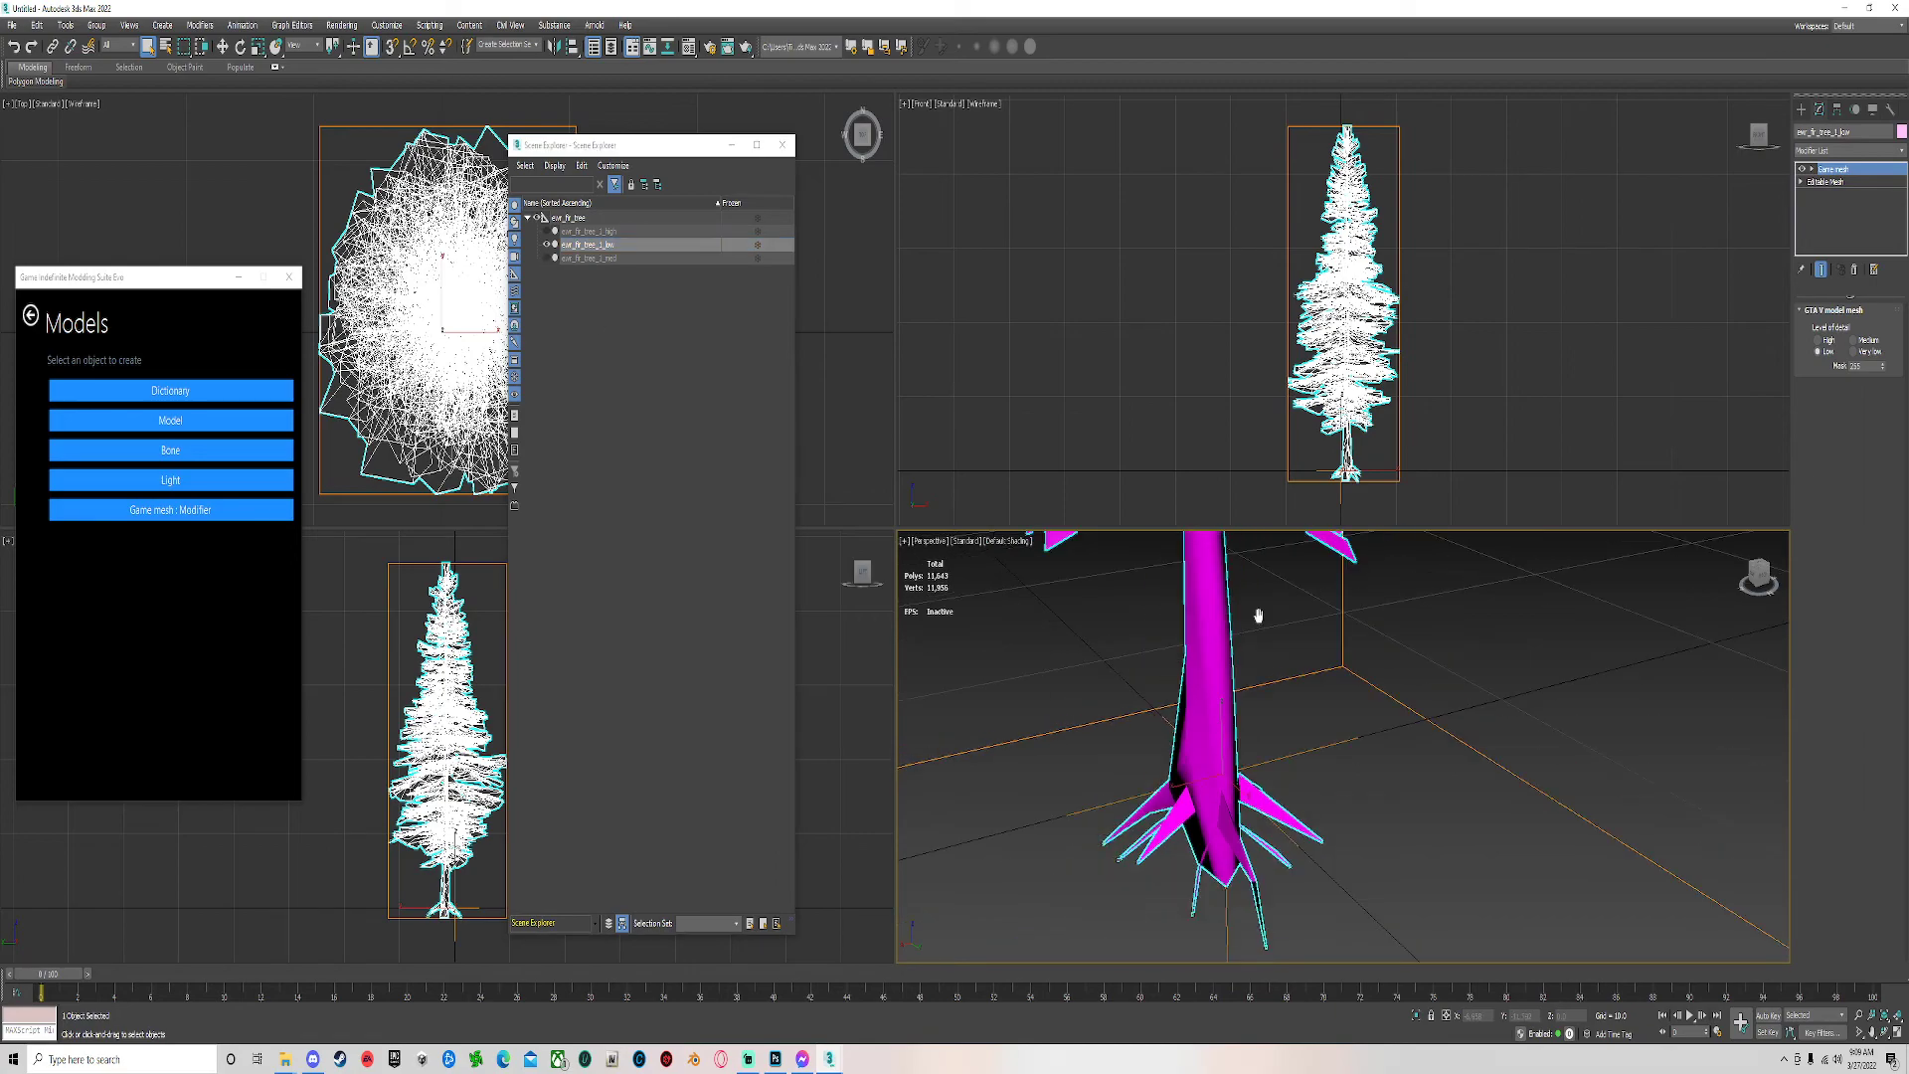
pyautogui.click(546, 257)
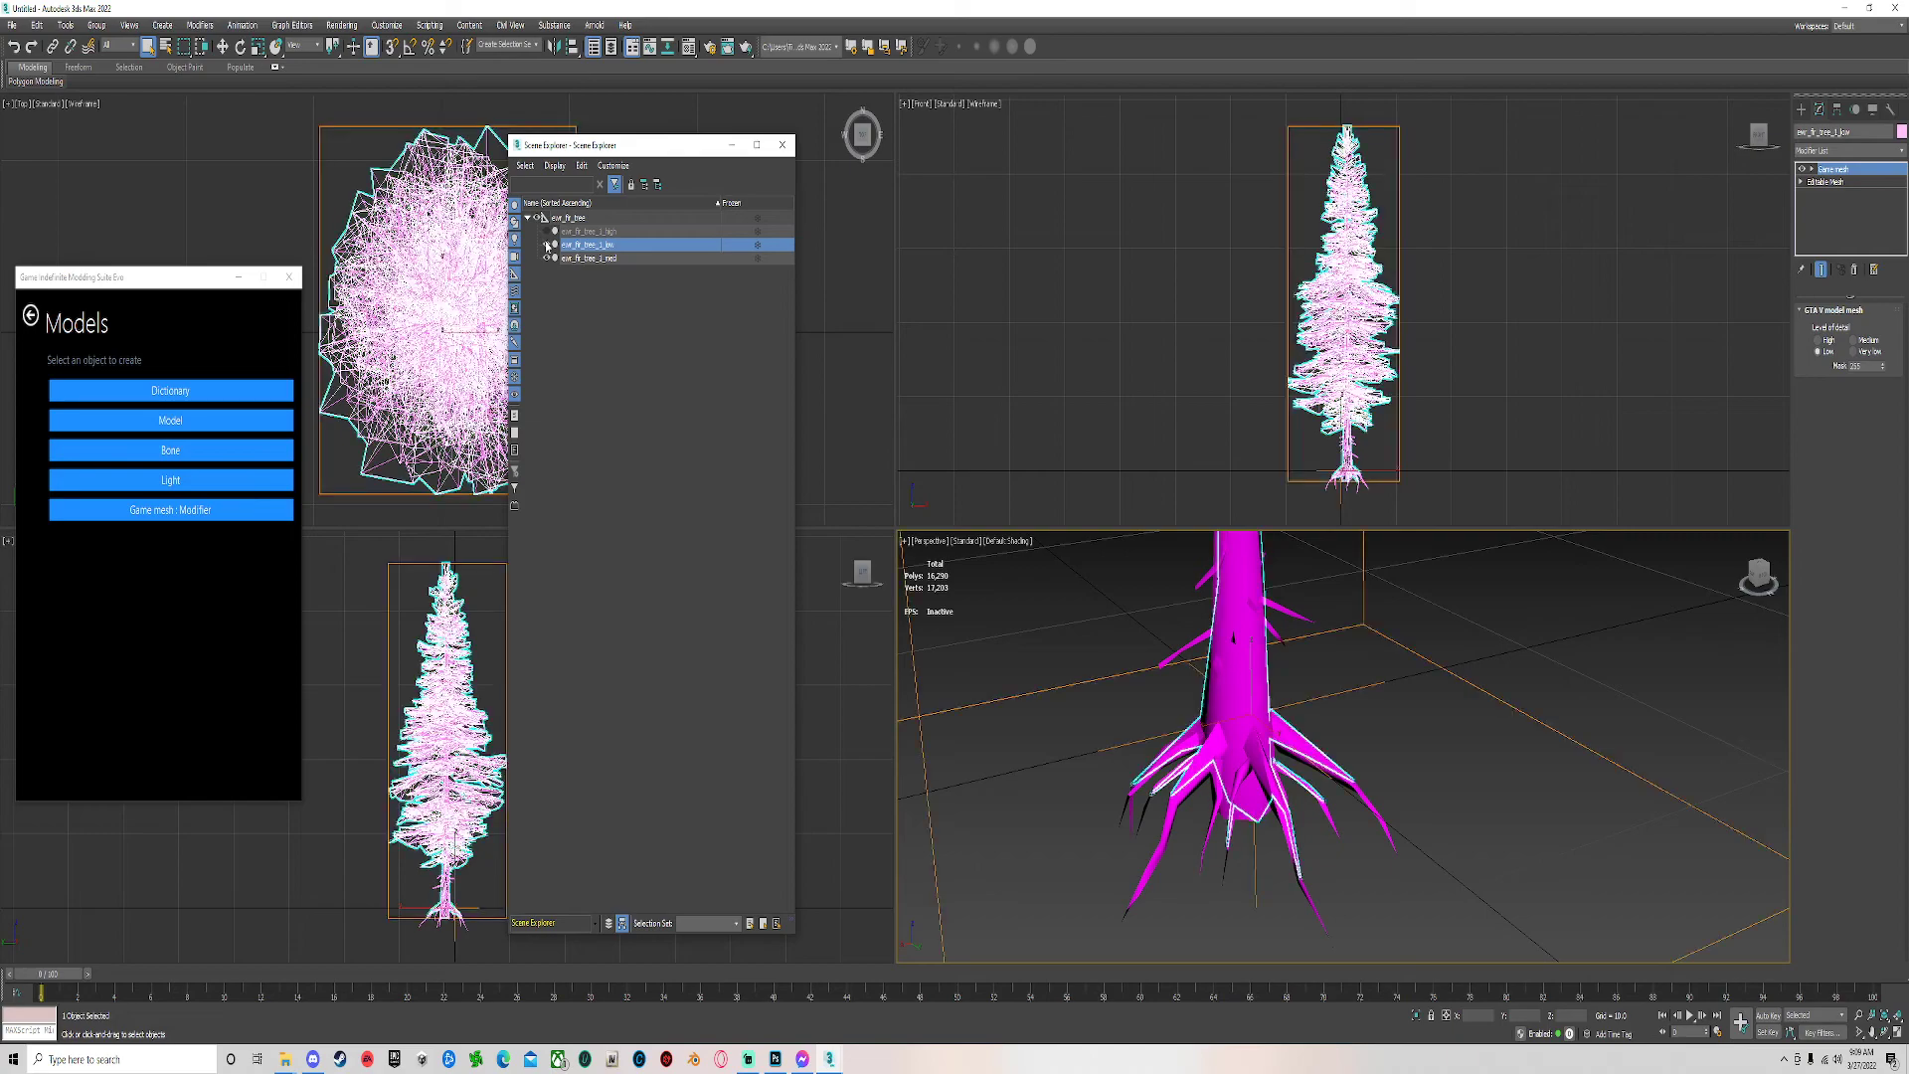
pyautogui.scroll(-4, 1213, 746)
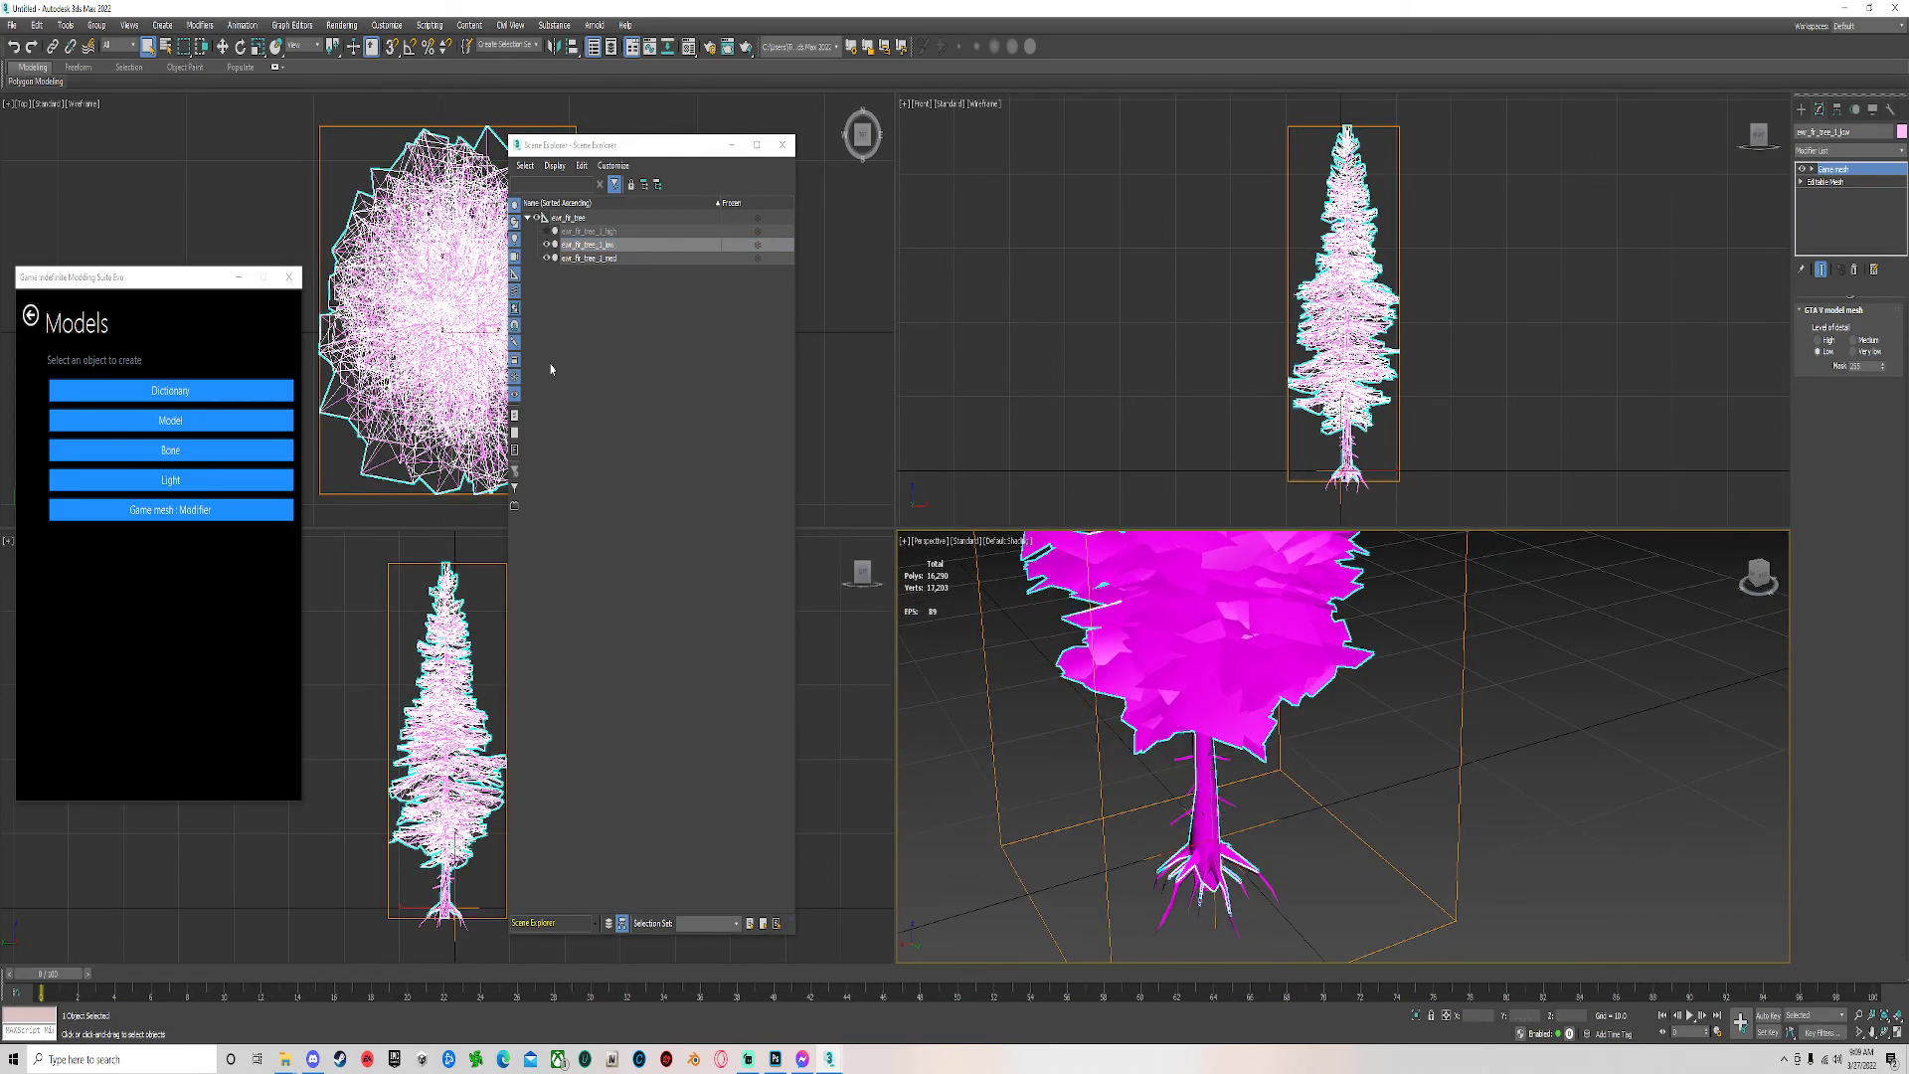
# Unhide the high mesh and set the med mesh's level of detail to Medium in its Game mesh modifier.
pyautogui.click(546, 231)
pyautogui.scroll(5, 1223, 755)
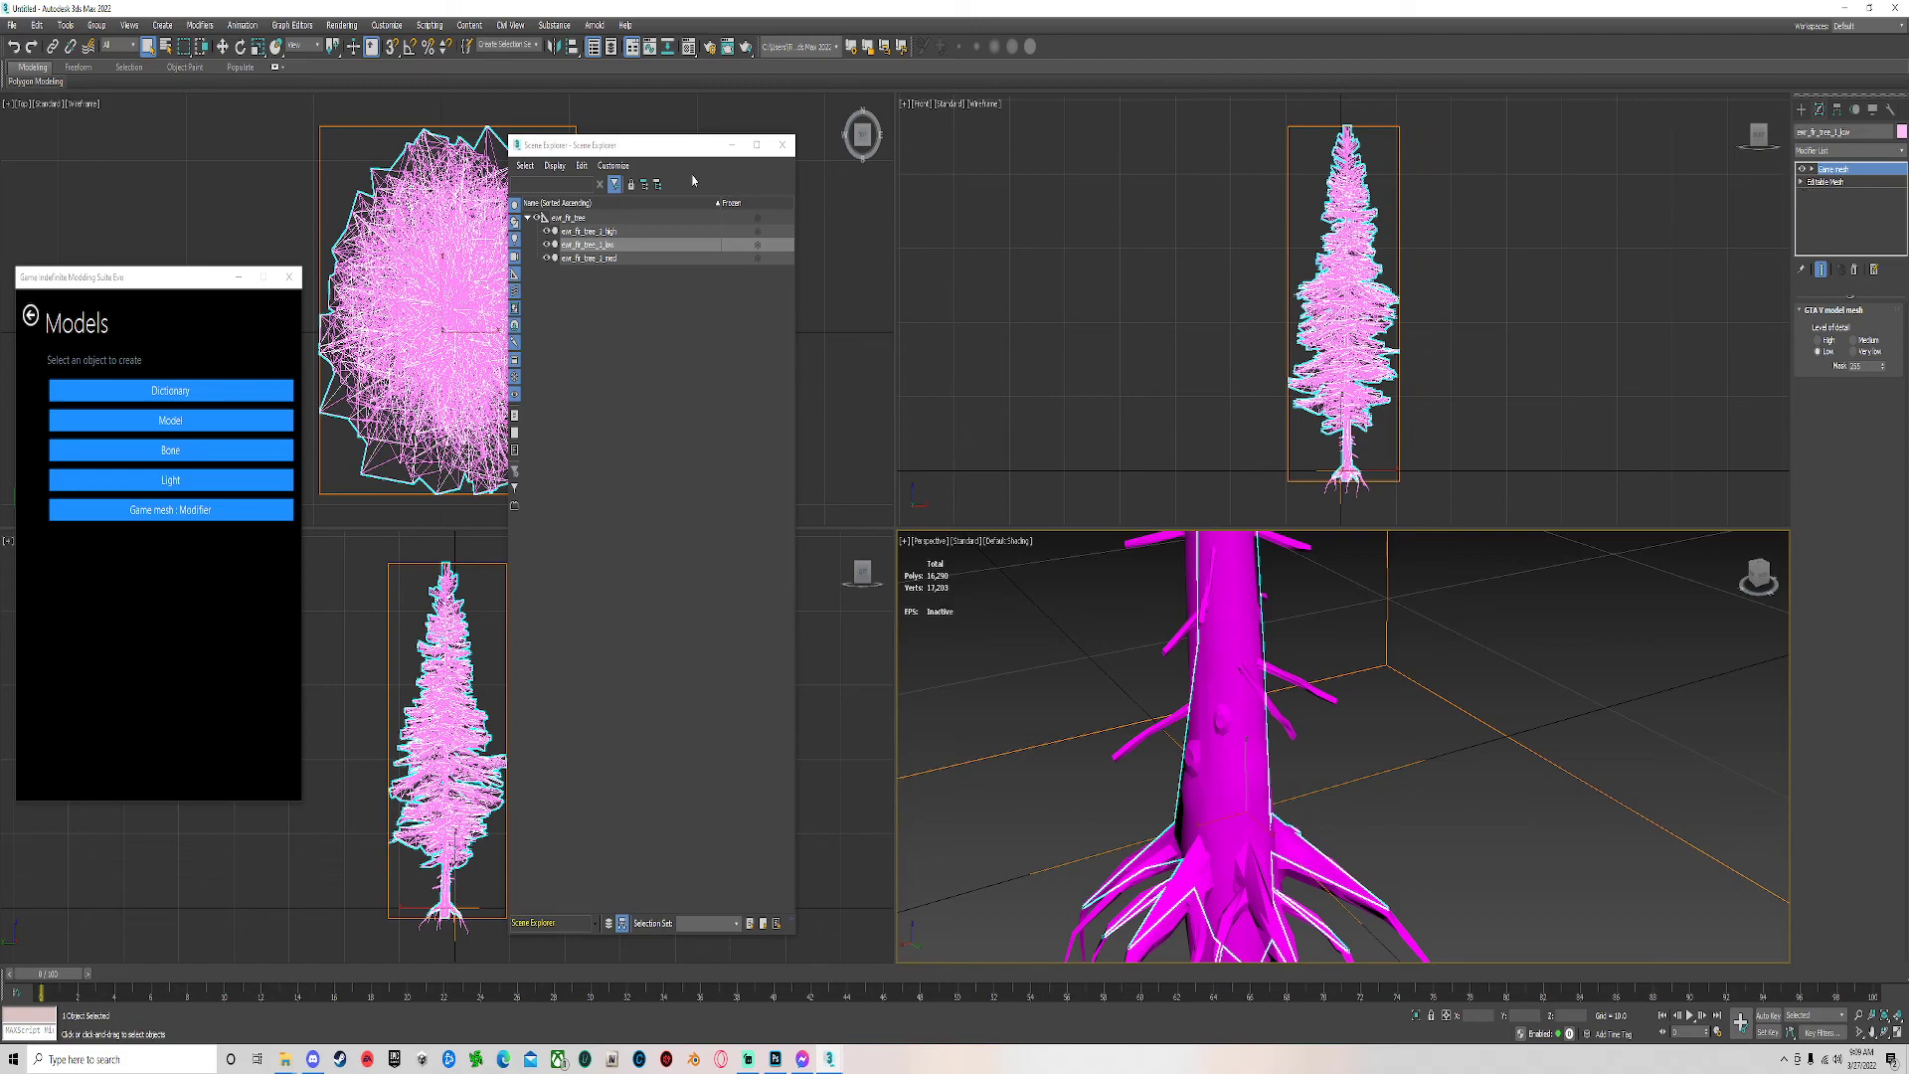
pyautogui.press('Up')
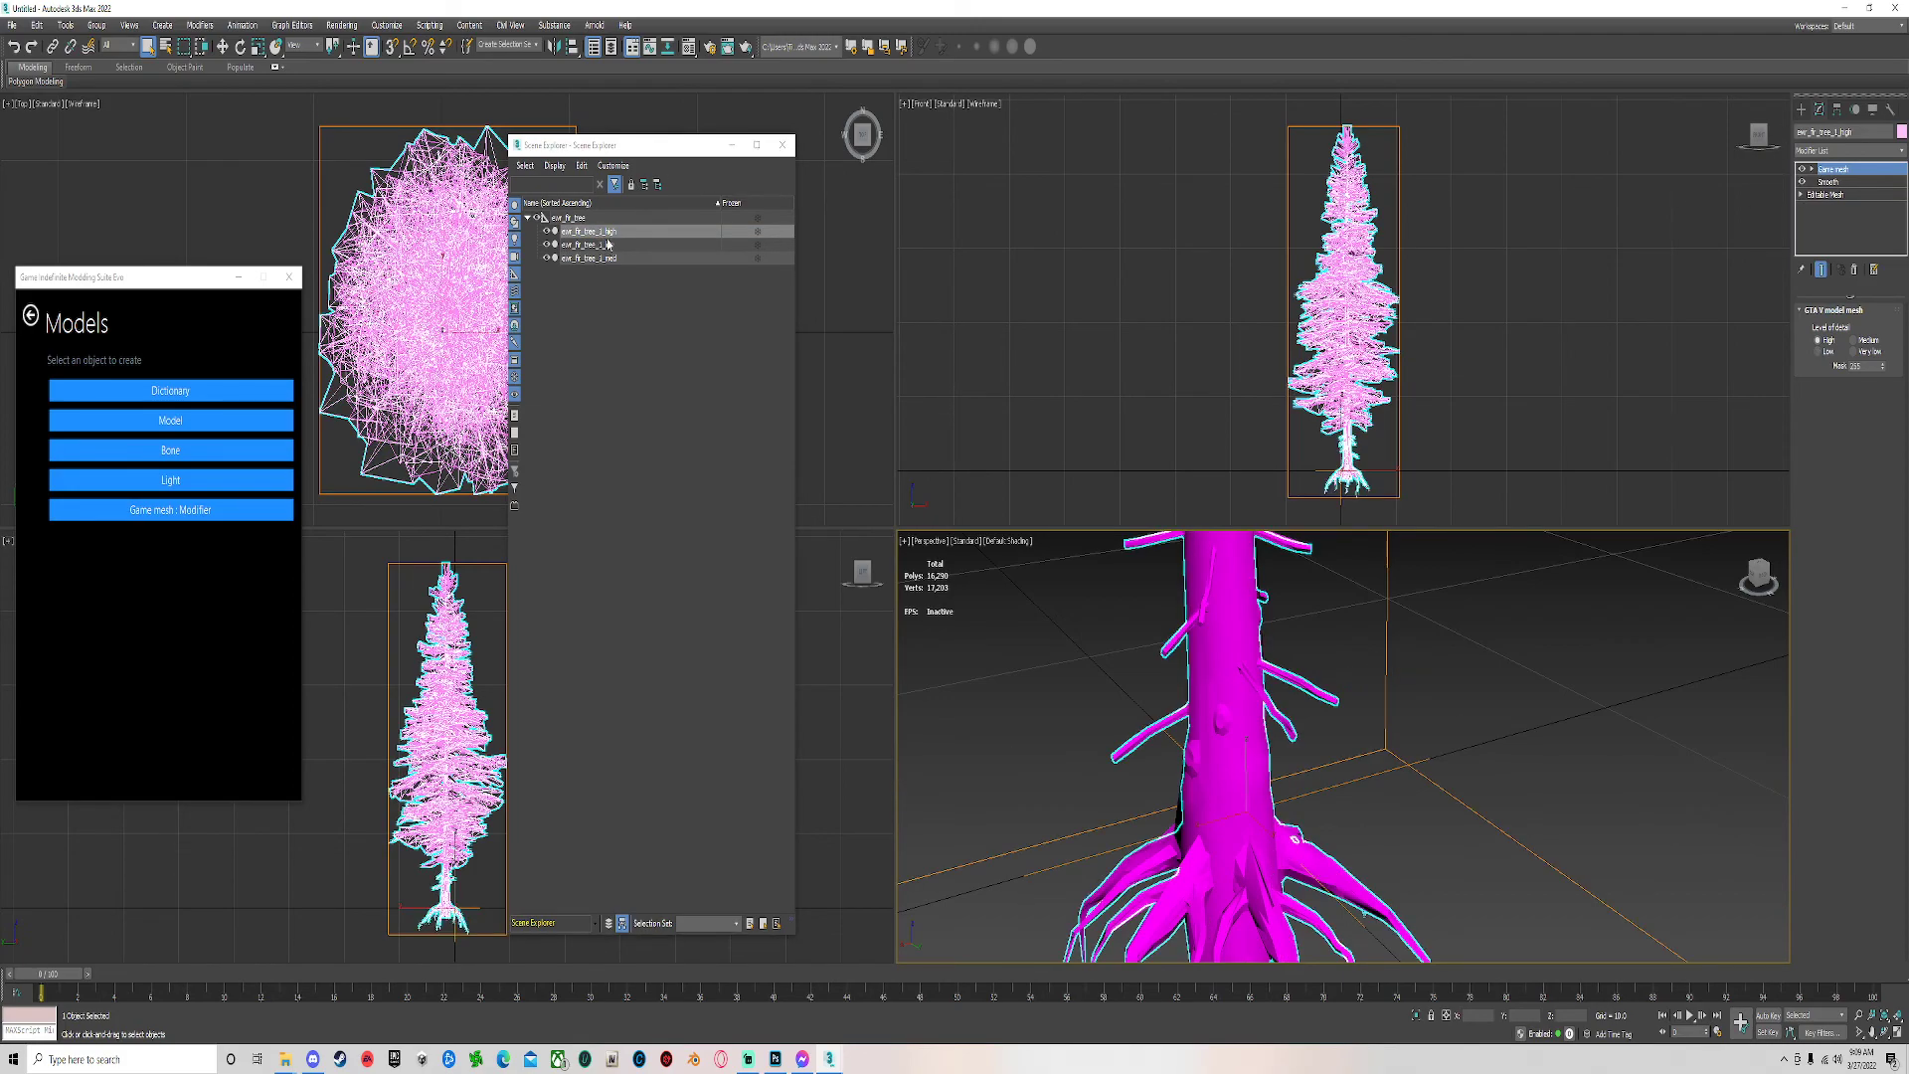
pyautogui.click(608, 243)
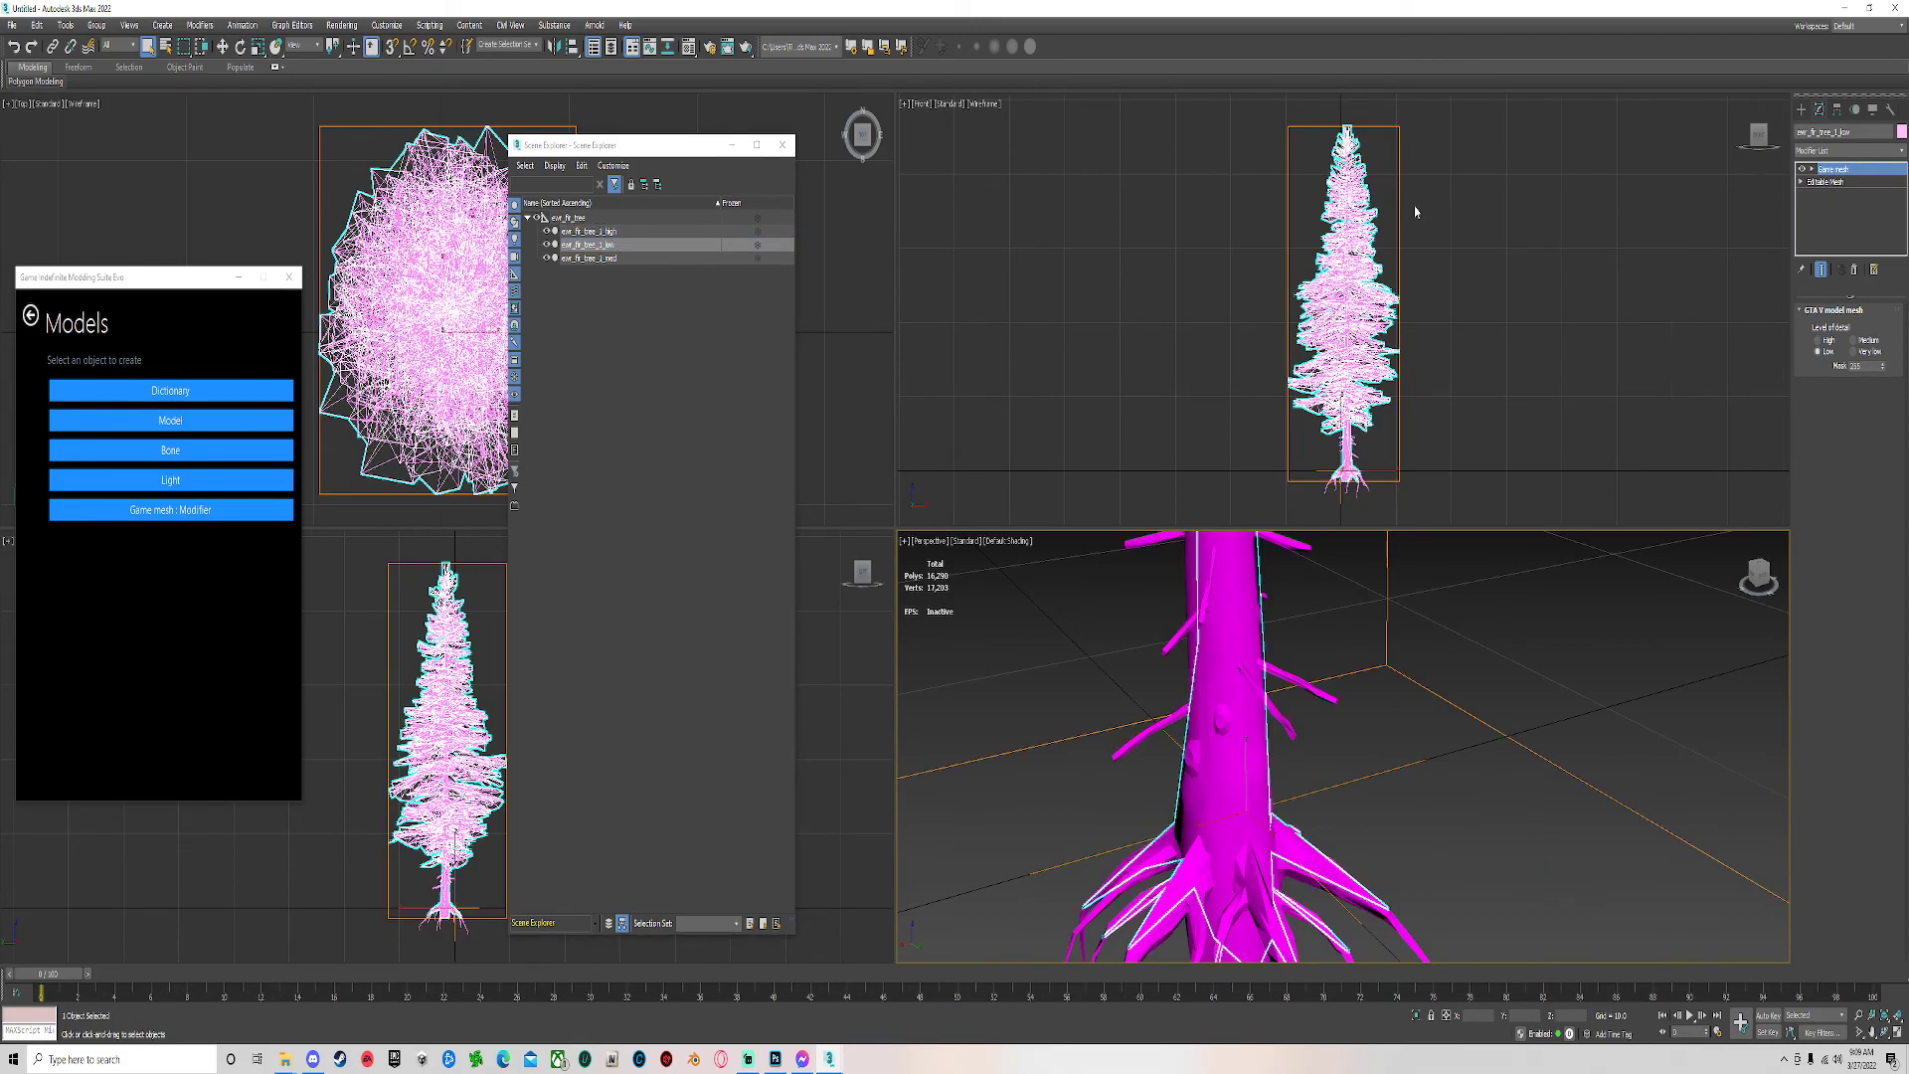
pyautogui.click(610, 260)
pyautogui.click(1853, 341)
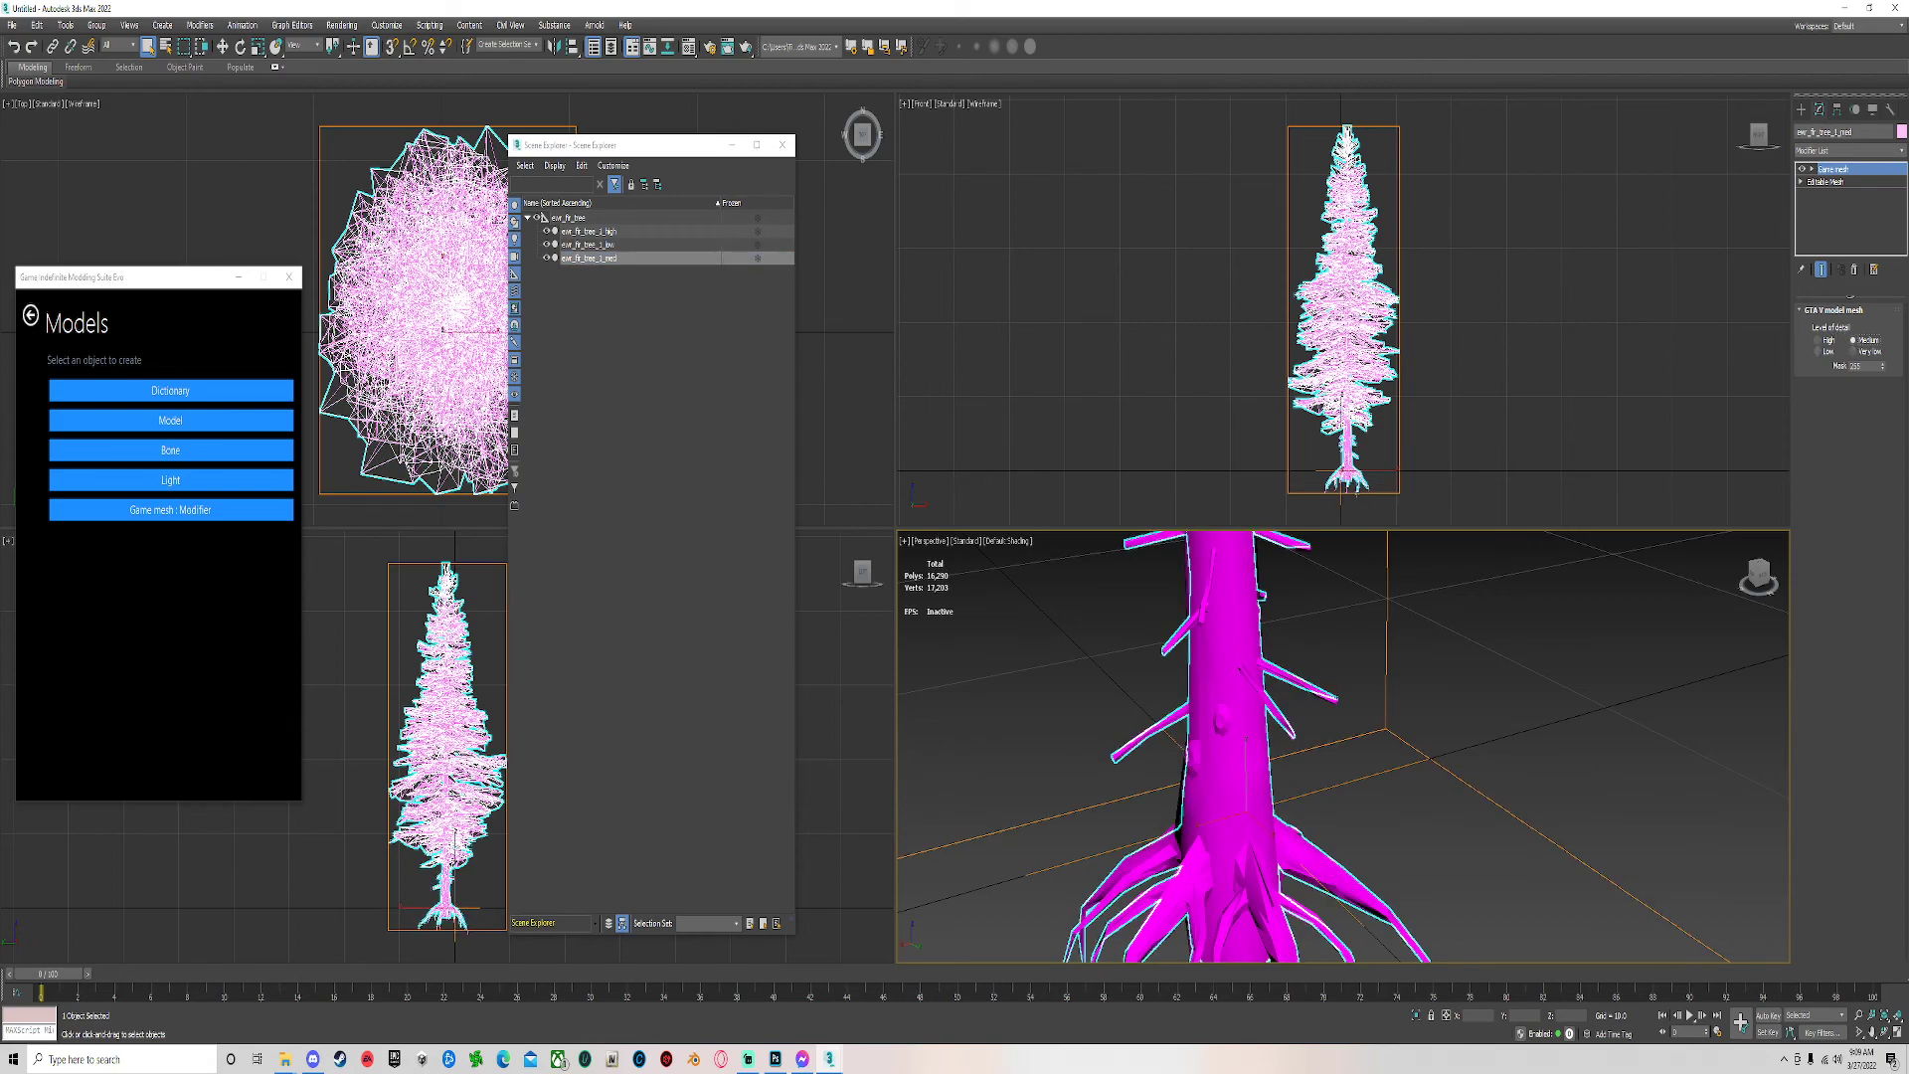
# Open the GIMS material editor for ewr_fir_tree_1_high and convert its ID 1 material to a Model material.
pyautogui.click(588, 231)
pyautogui.scroll(-10, 1196, 741)
pyautogui.scroll(6, 1196, 741)
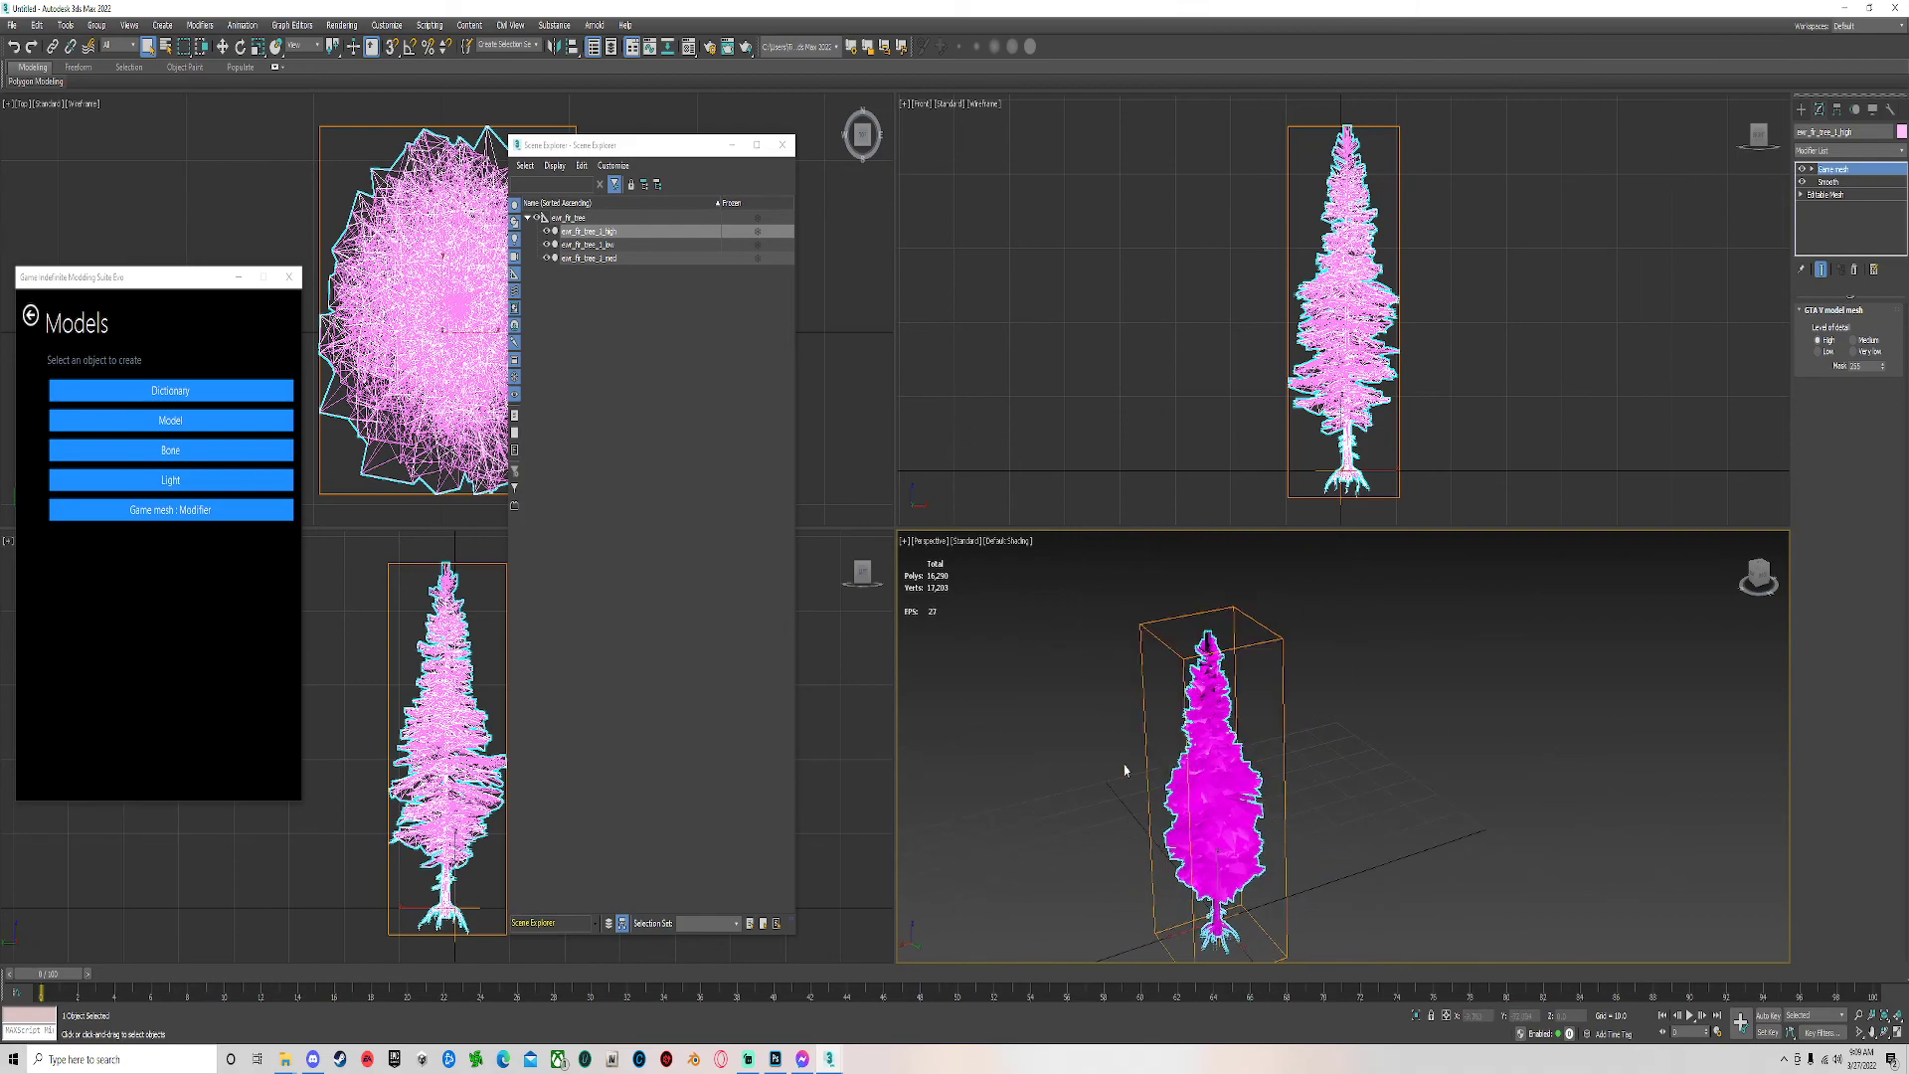
pyautogui.click(31, 315)
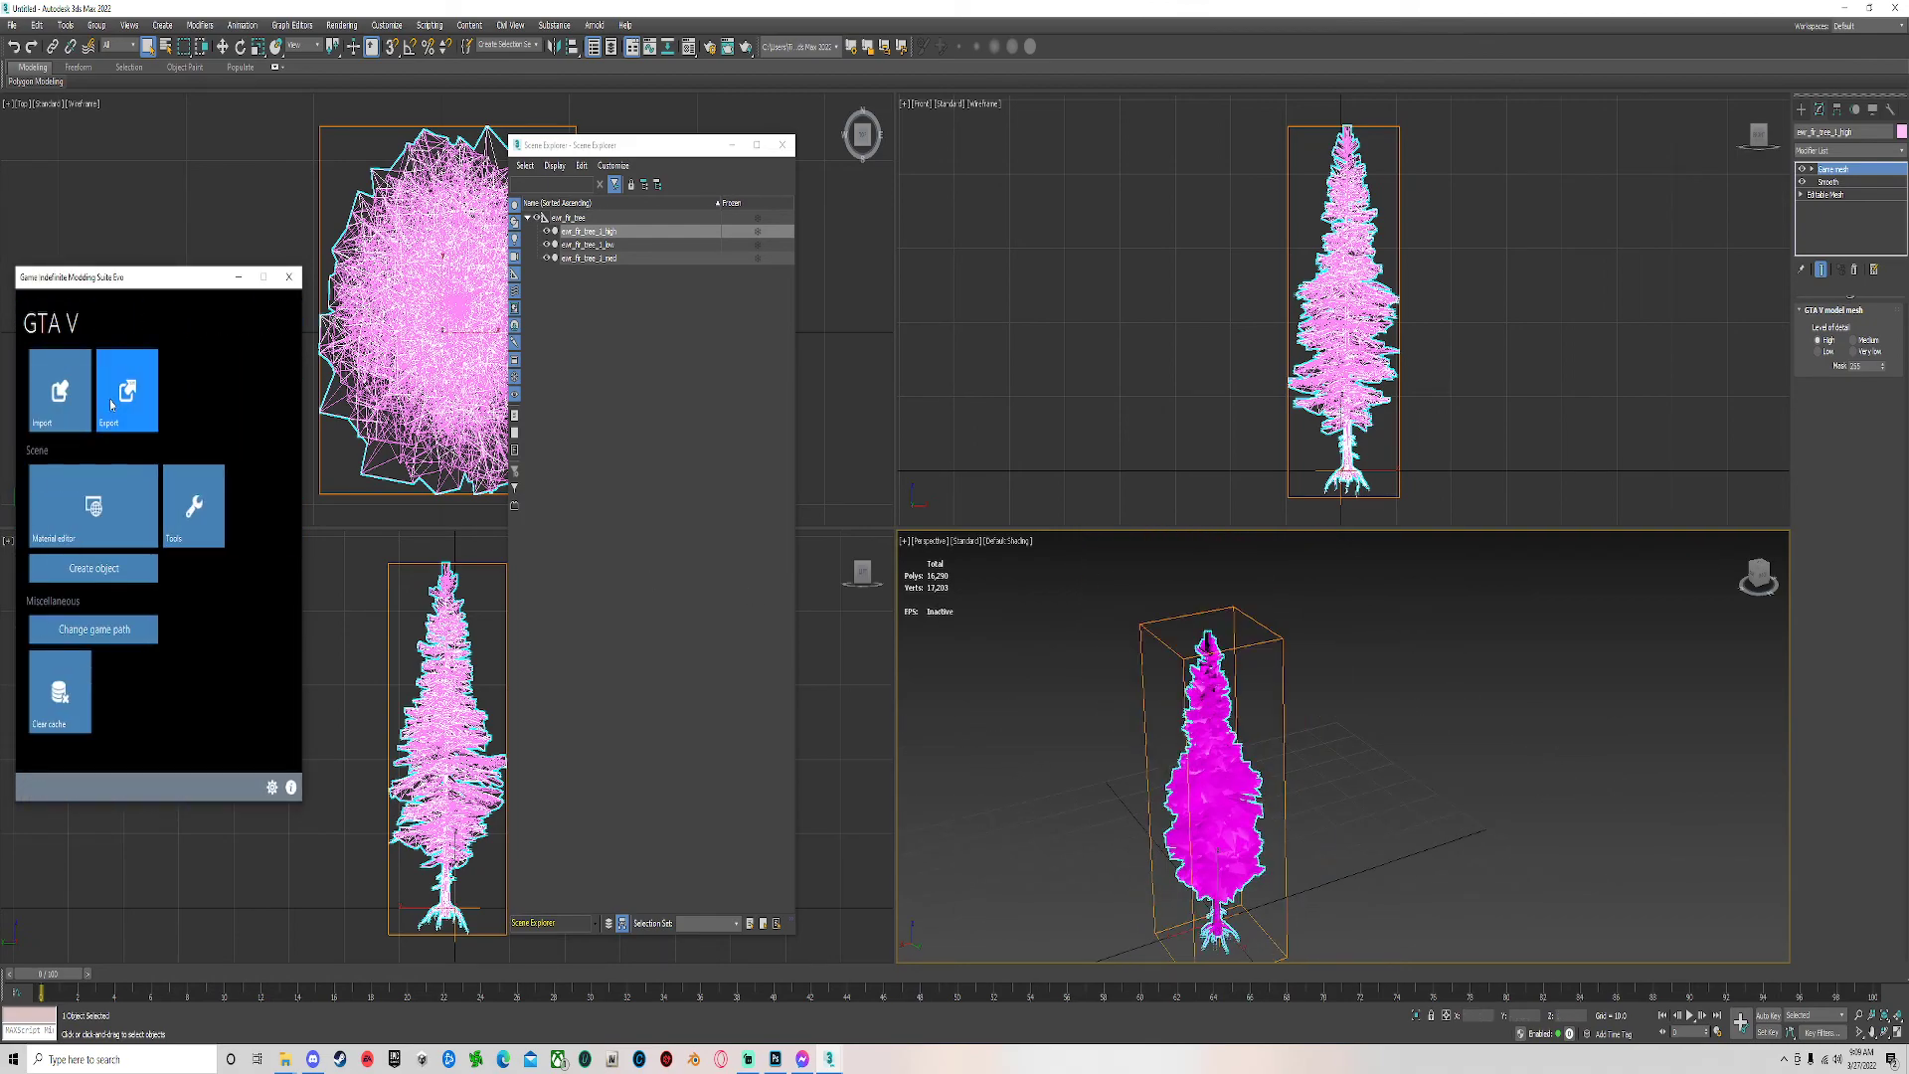
pyautogui.click(116, 504)
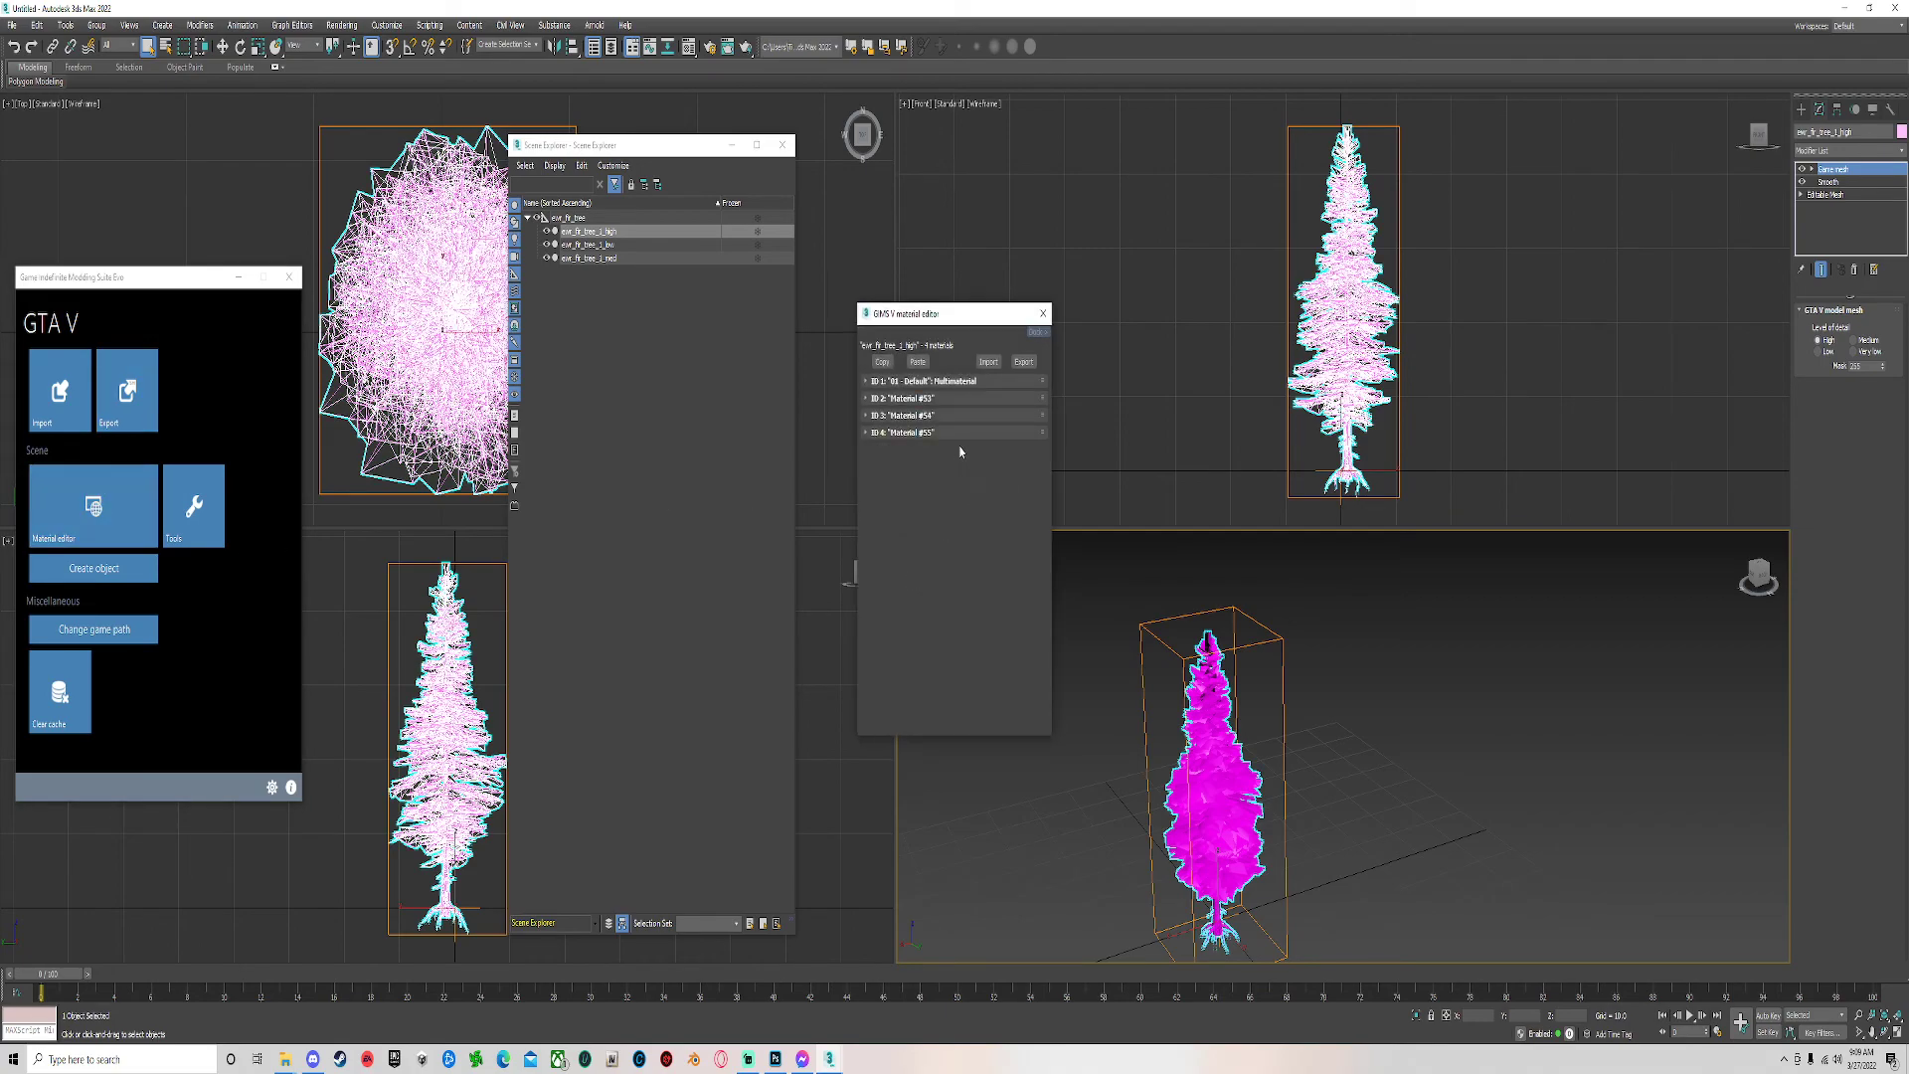
pyautogui.click(958, 387)
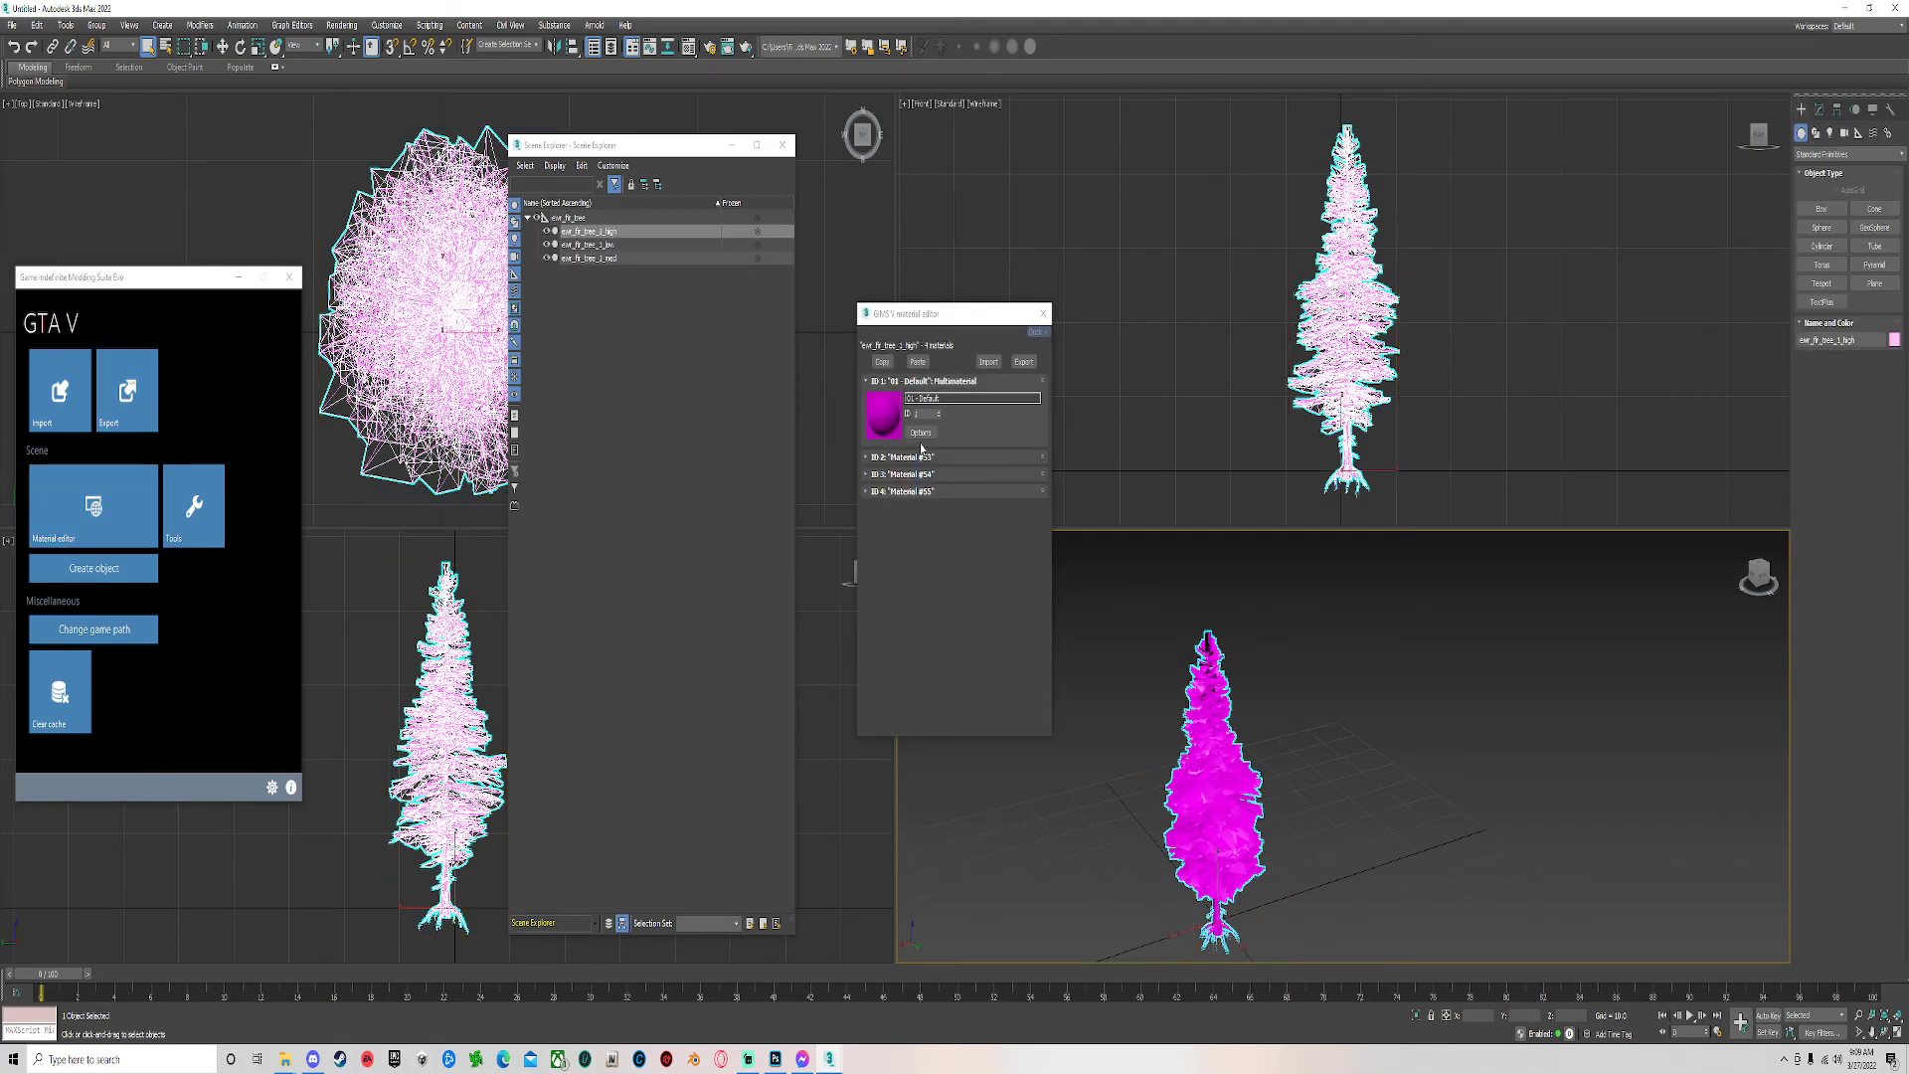
pyautogui.click(941, 545)
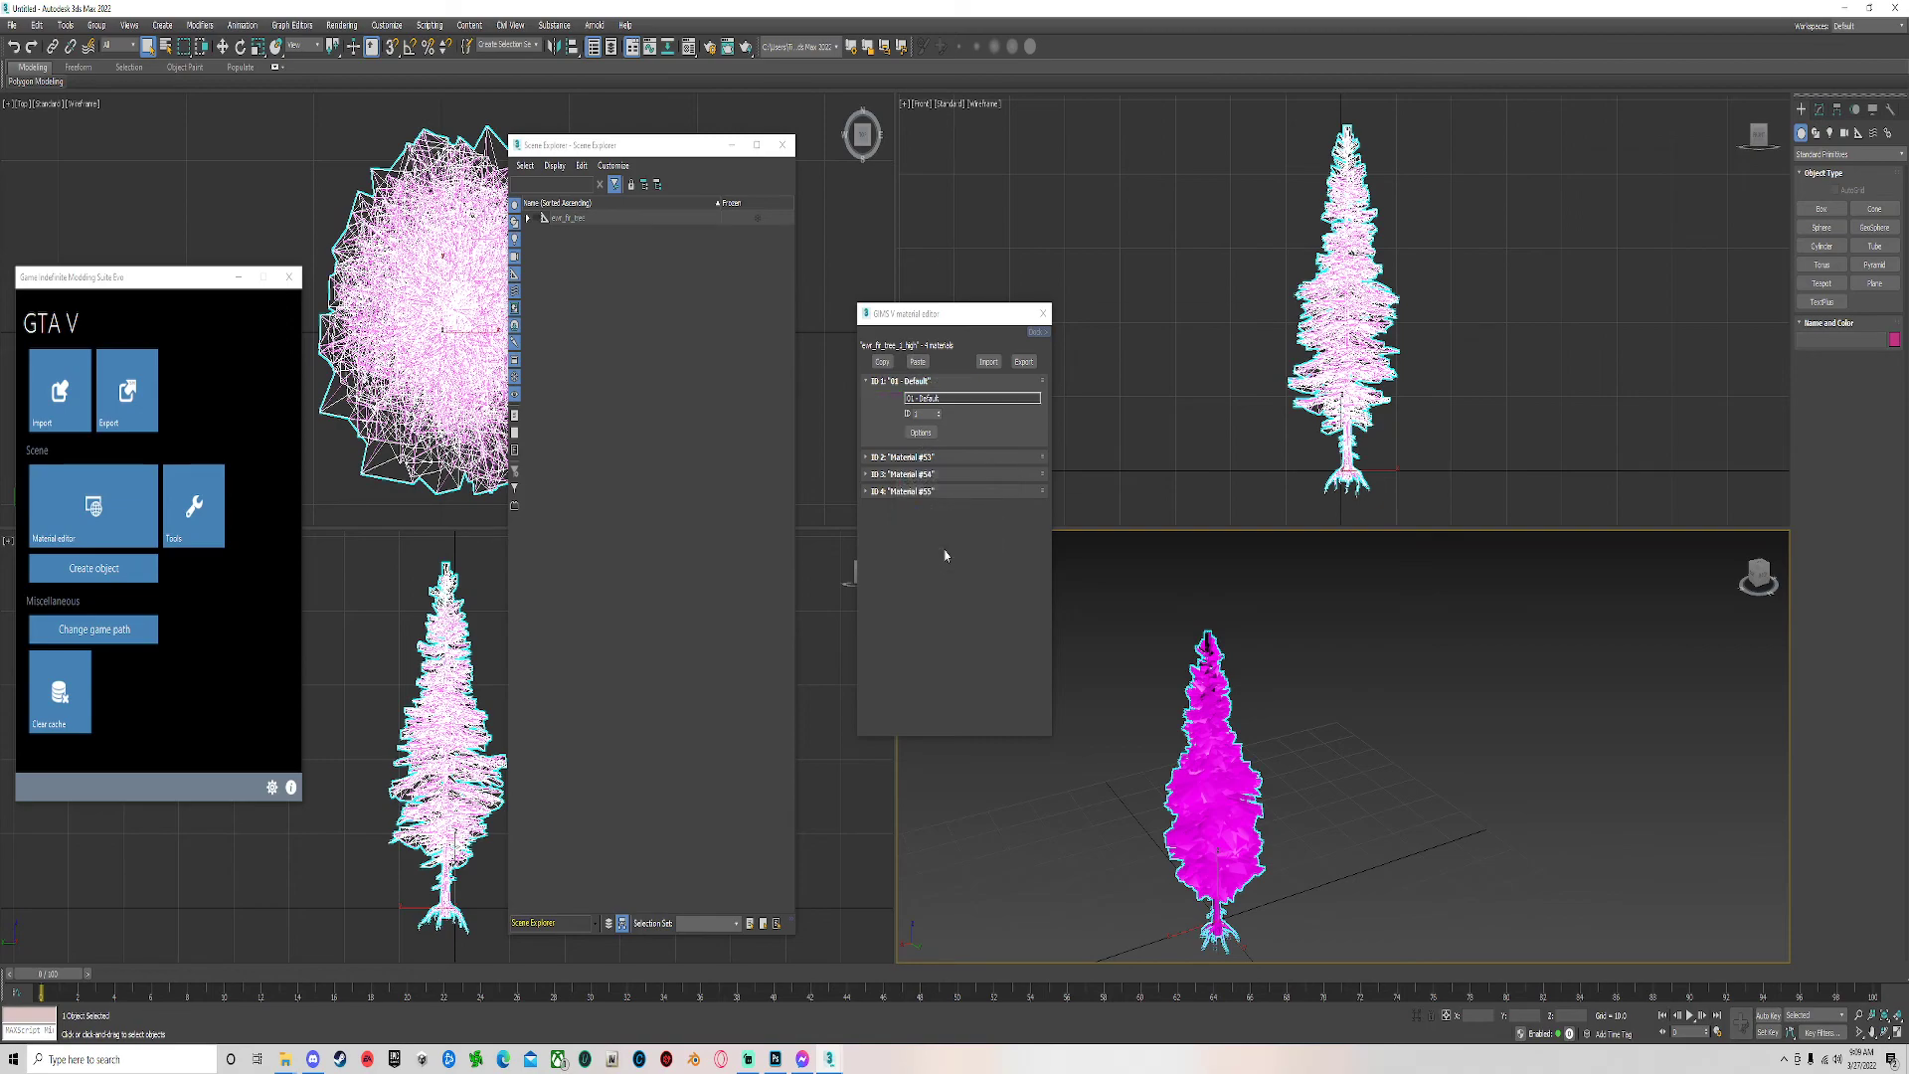
pyautogui.rightClick(945, 548)
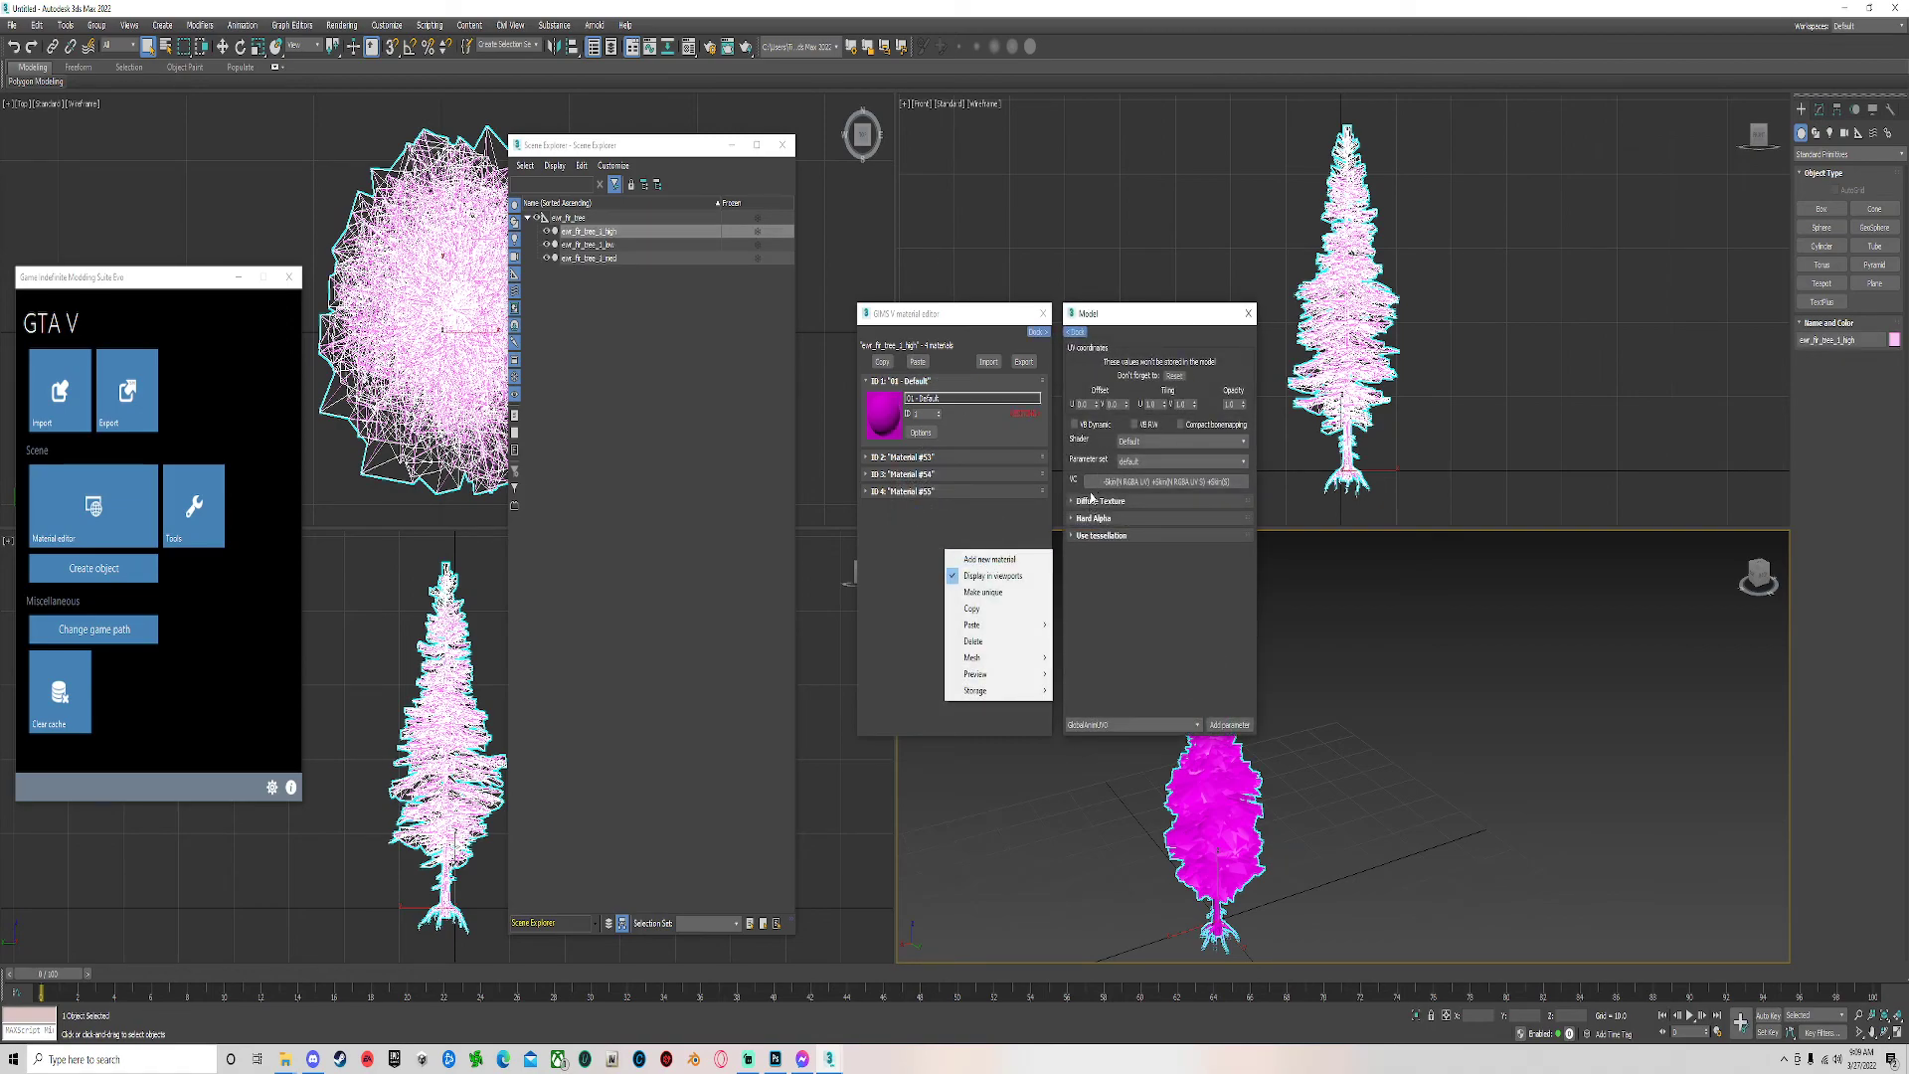
# Assign the Fir_Branch texture from the fir tree folder on the Desktop as the first material's diffuse texture.
pyautogui.click(1094, 500)
pyautogui.click(1104, 521)
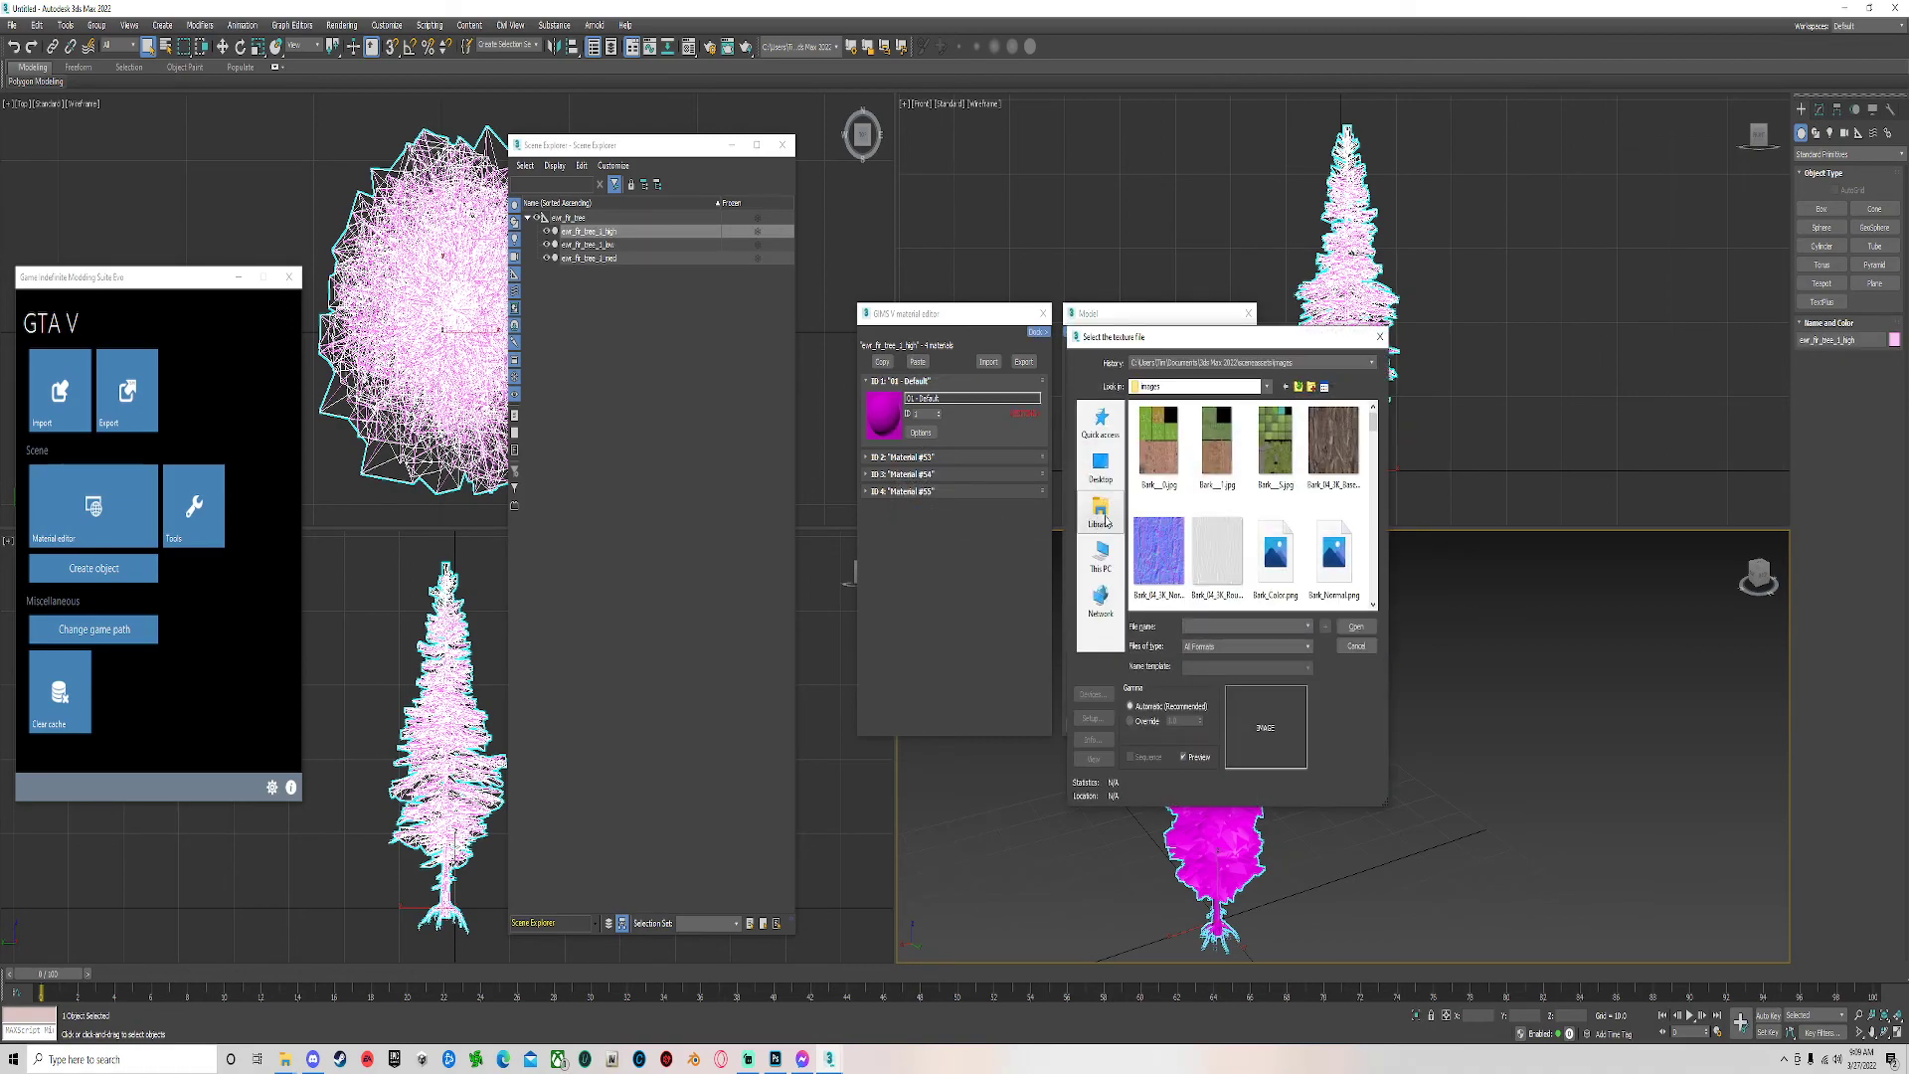
pyautogui.click(1106, 476)
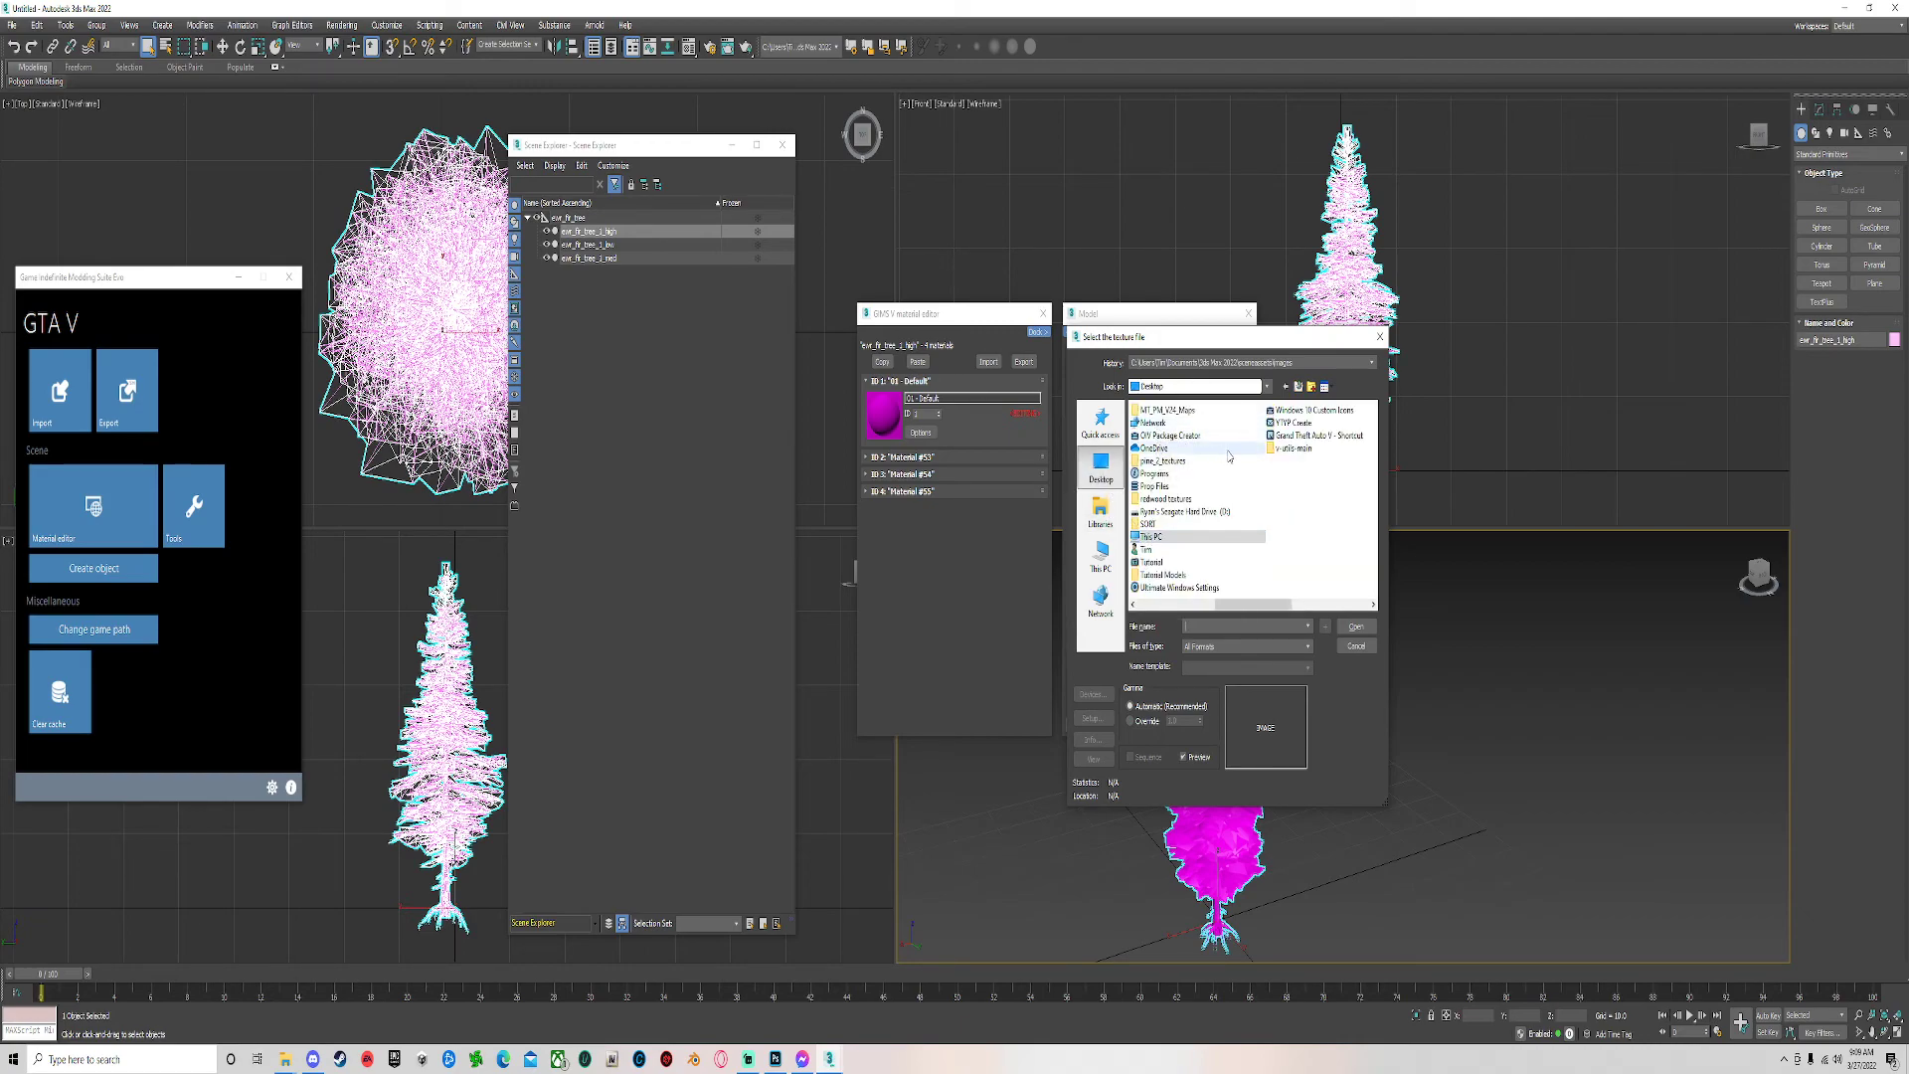
pyautogui.scroll(2, 1229, 456)
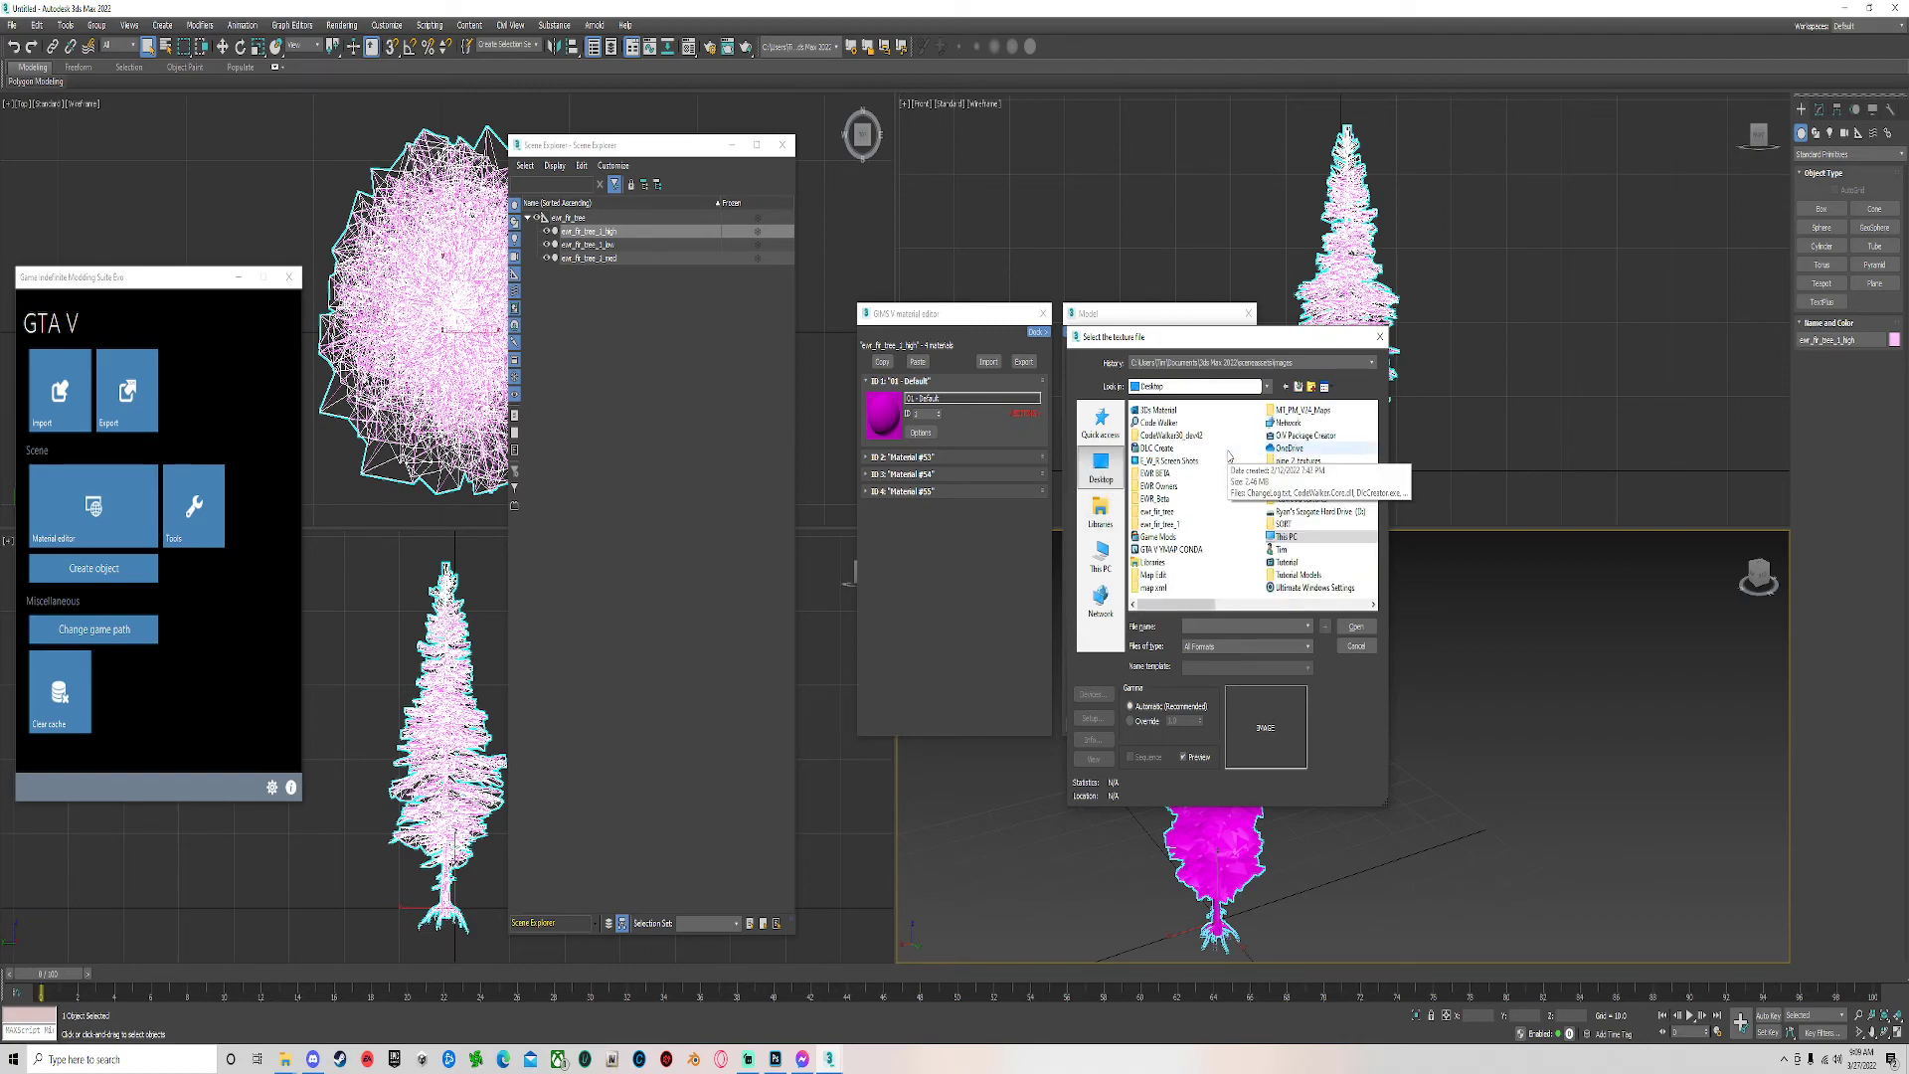
pyautogui.doubleClick(1158, 511)
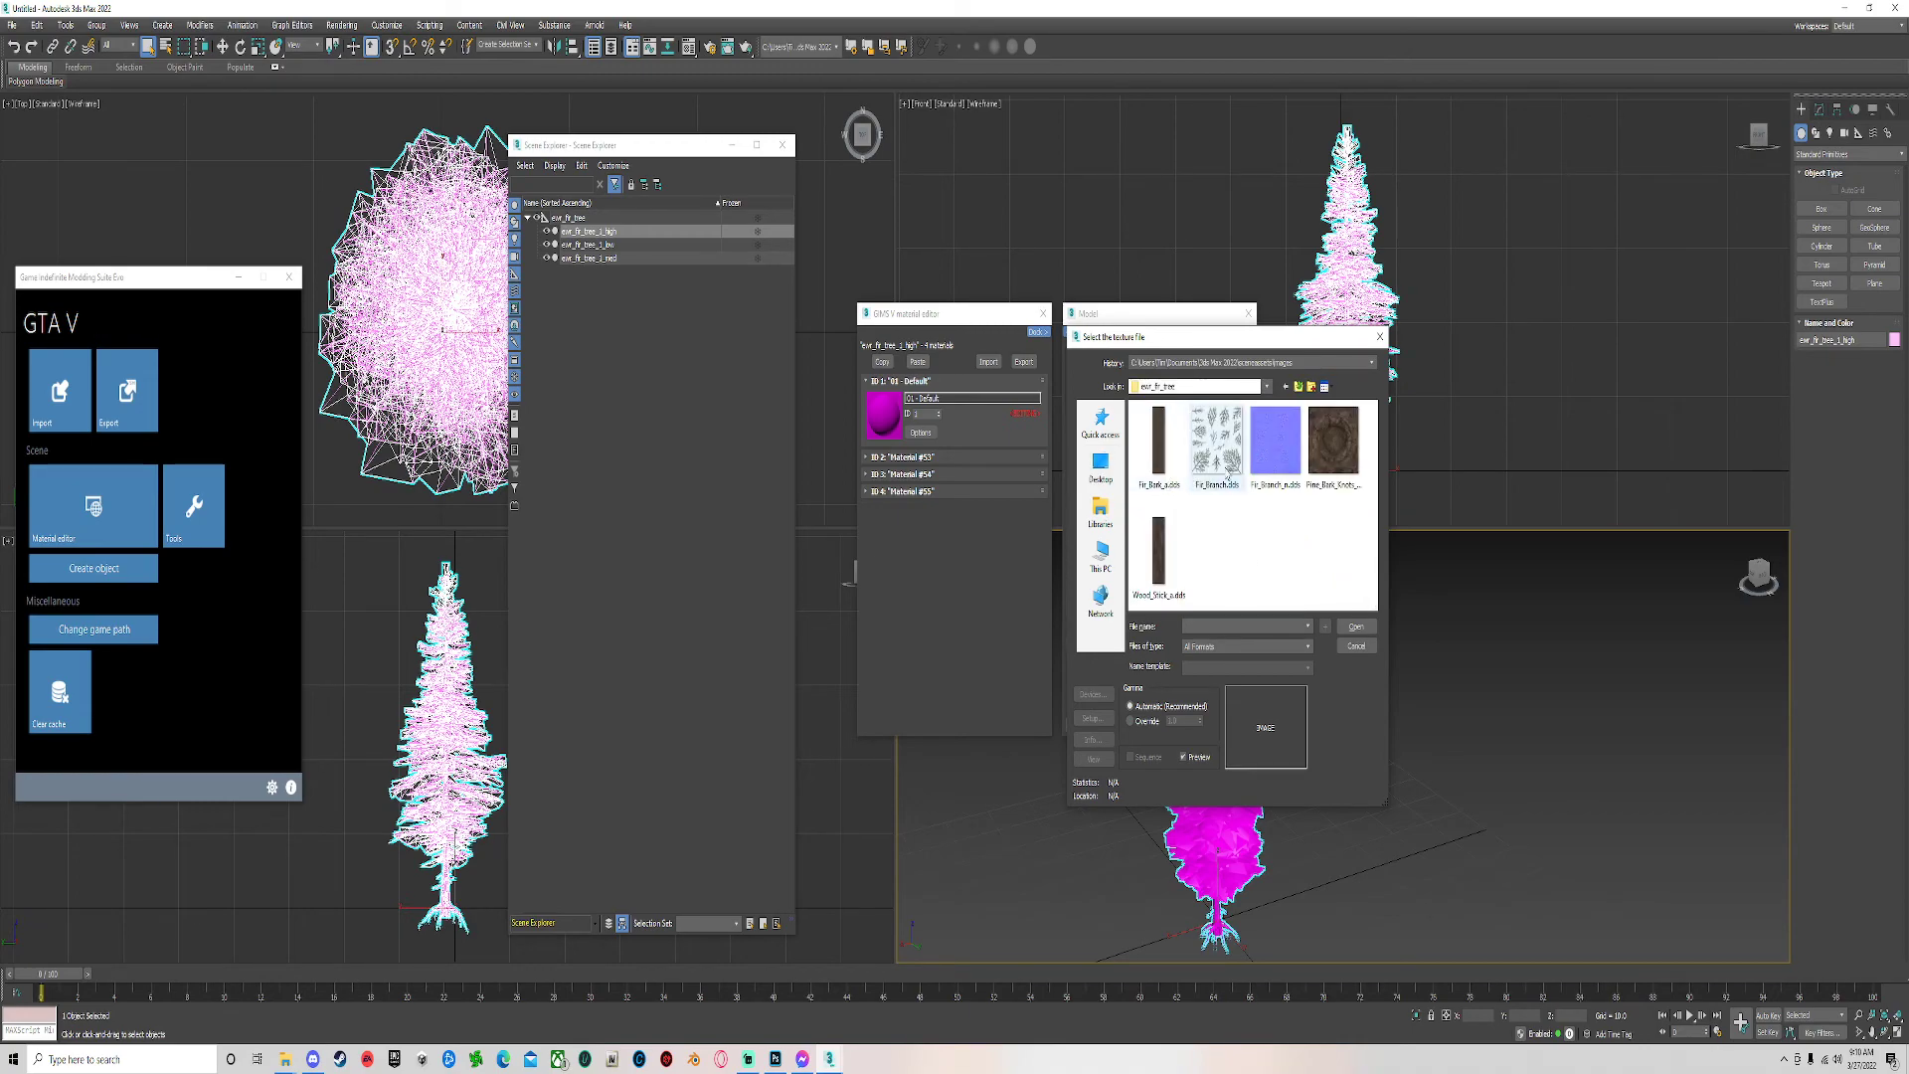
pyautogui.moveTo(1178, 337); pyautogui.dragTo(1427, 294)
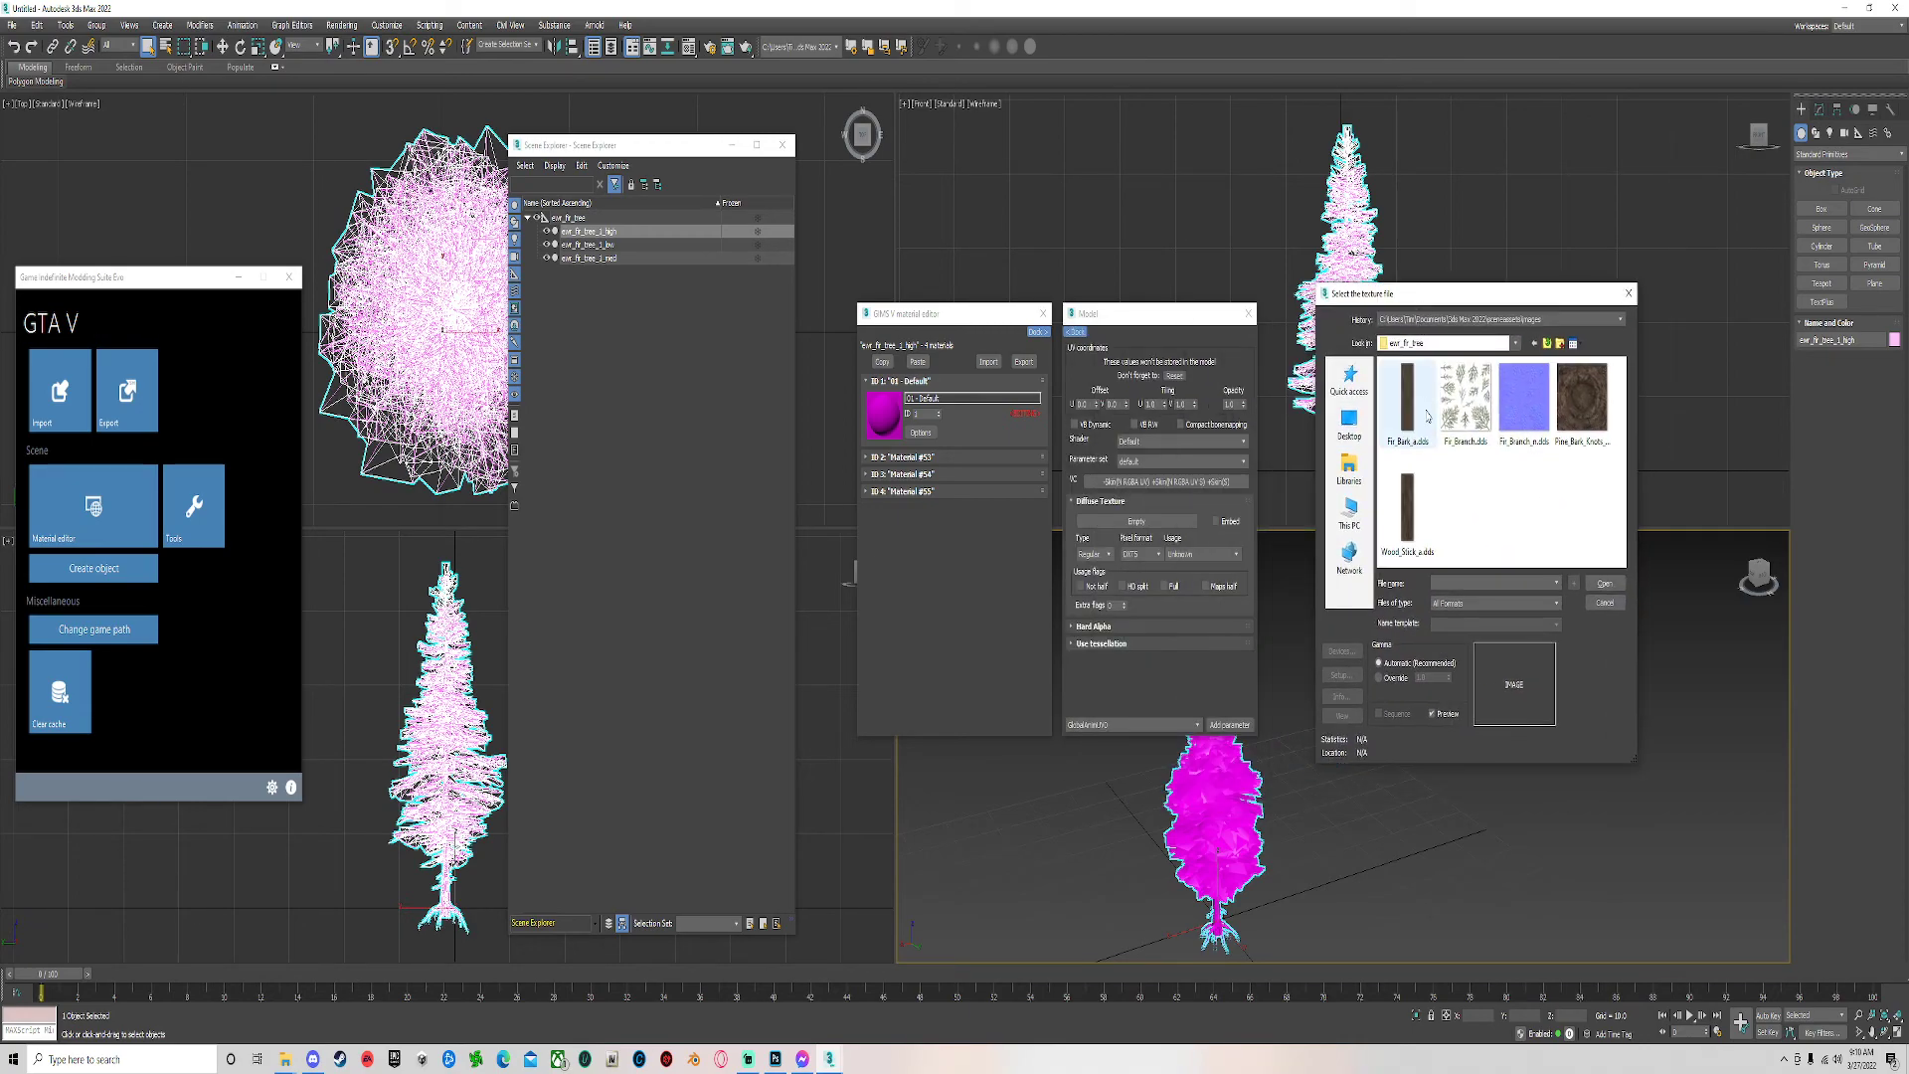
pyautogui.doubleClick(1463, 409)
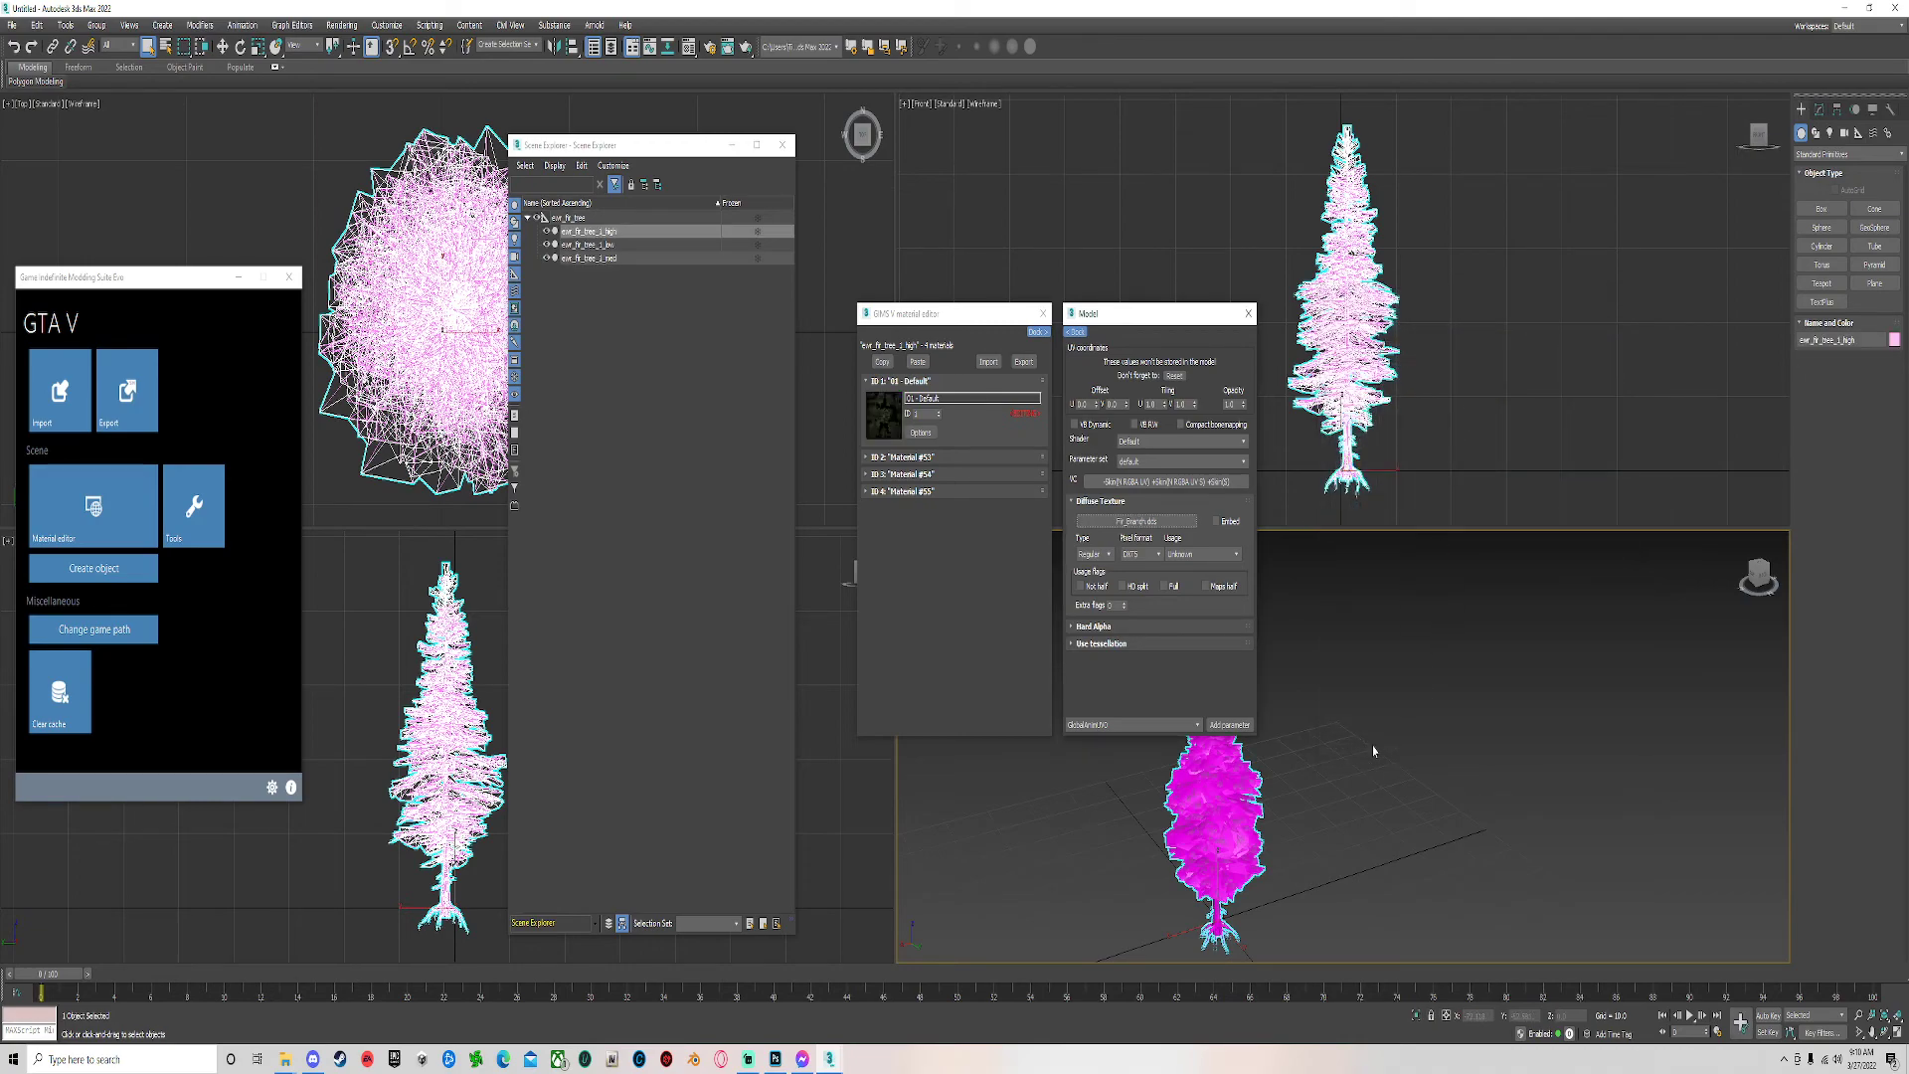
# Hide the low and medium detail tree models and move the material windows clear of the perspective view.
pyautogui.scroll(5, 1320, 799)
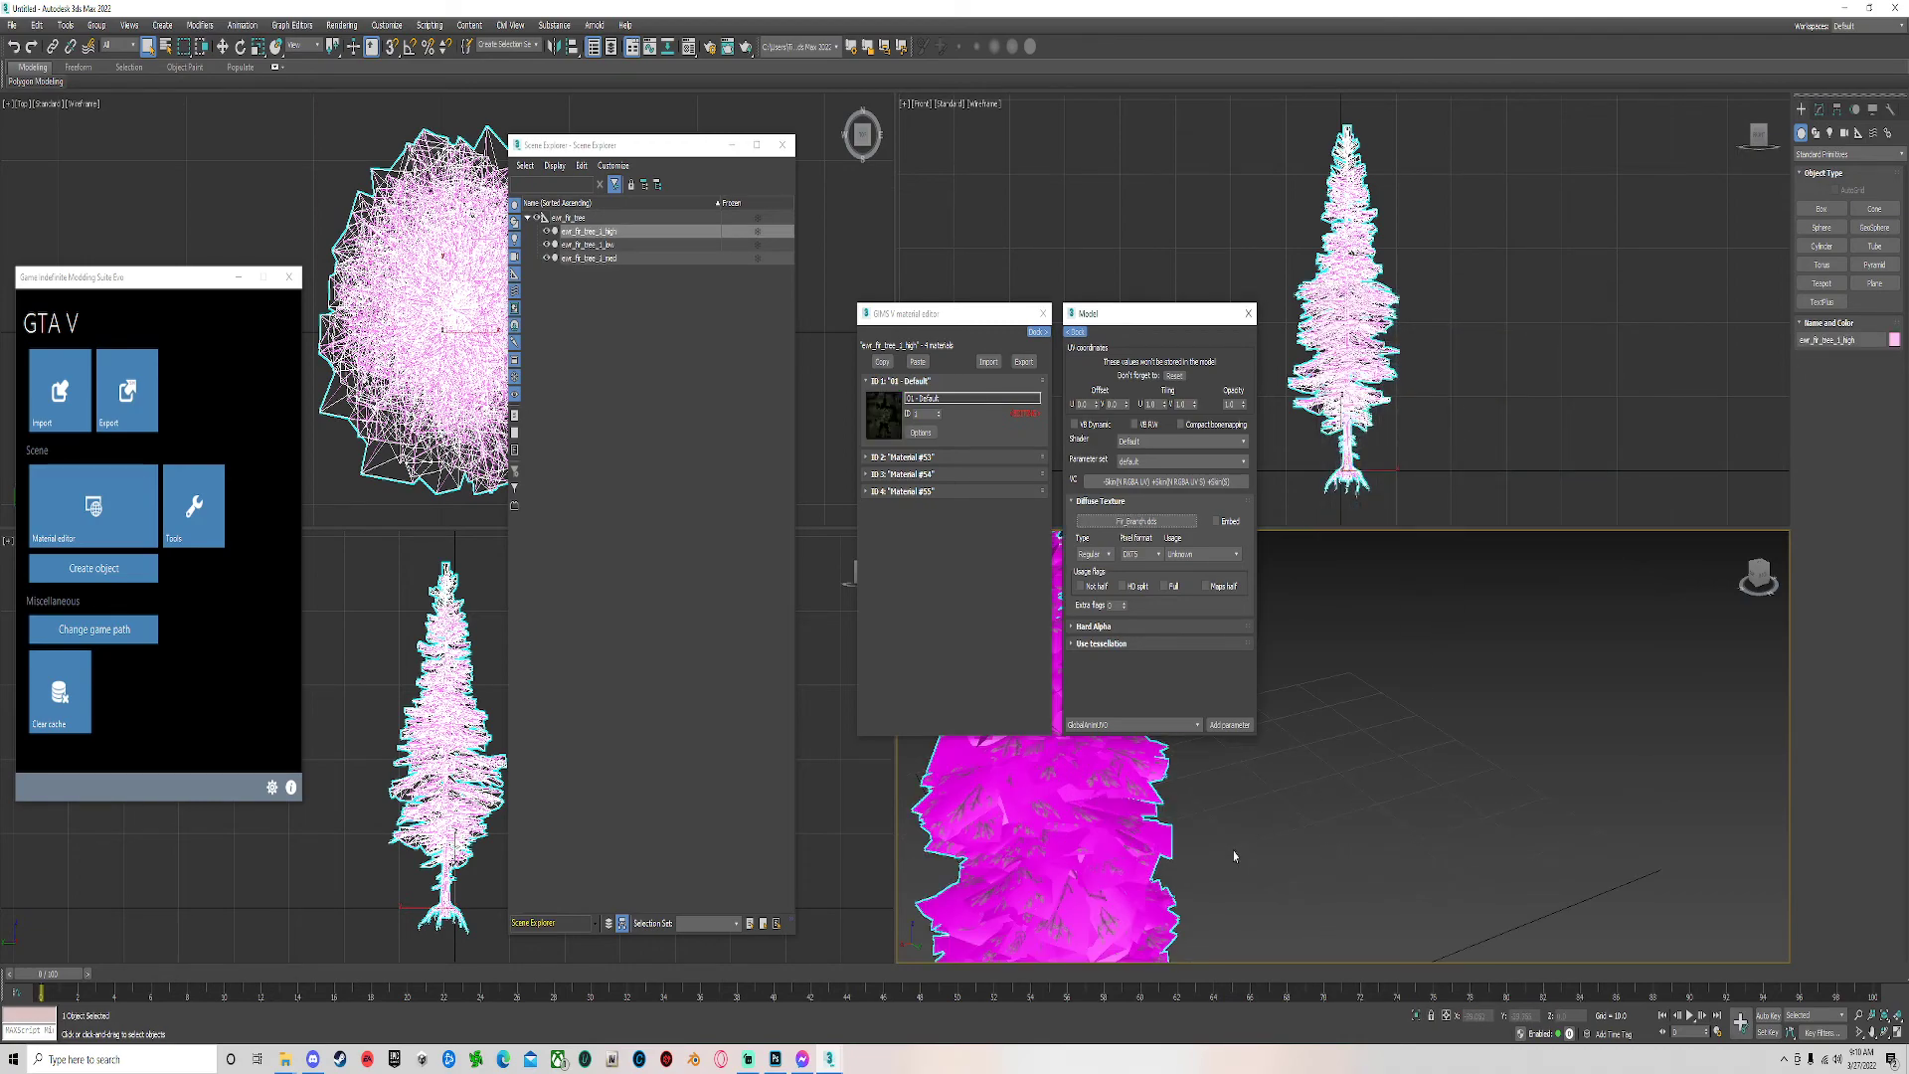
pyautogui.click(546, 258)
pyautogui.click(546, 243)
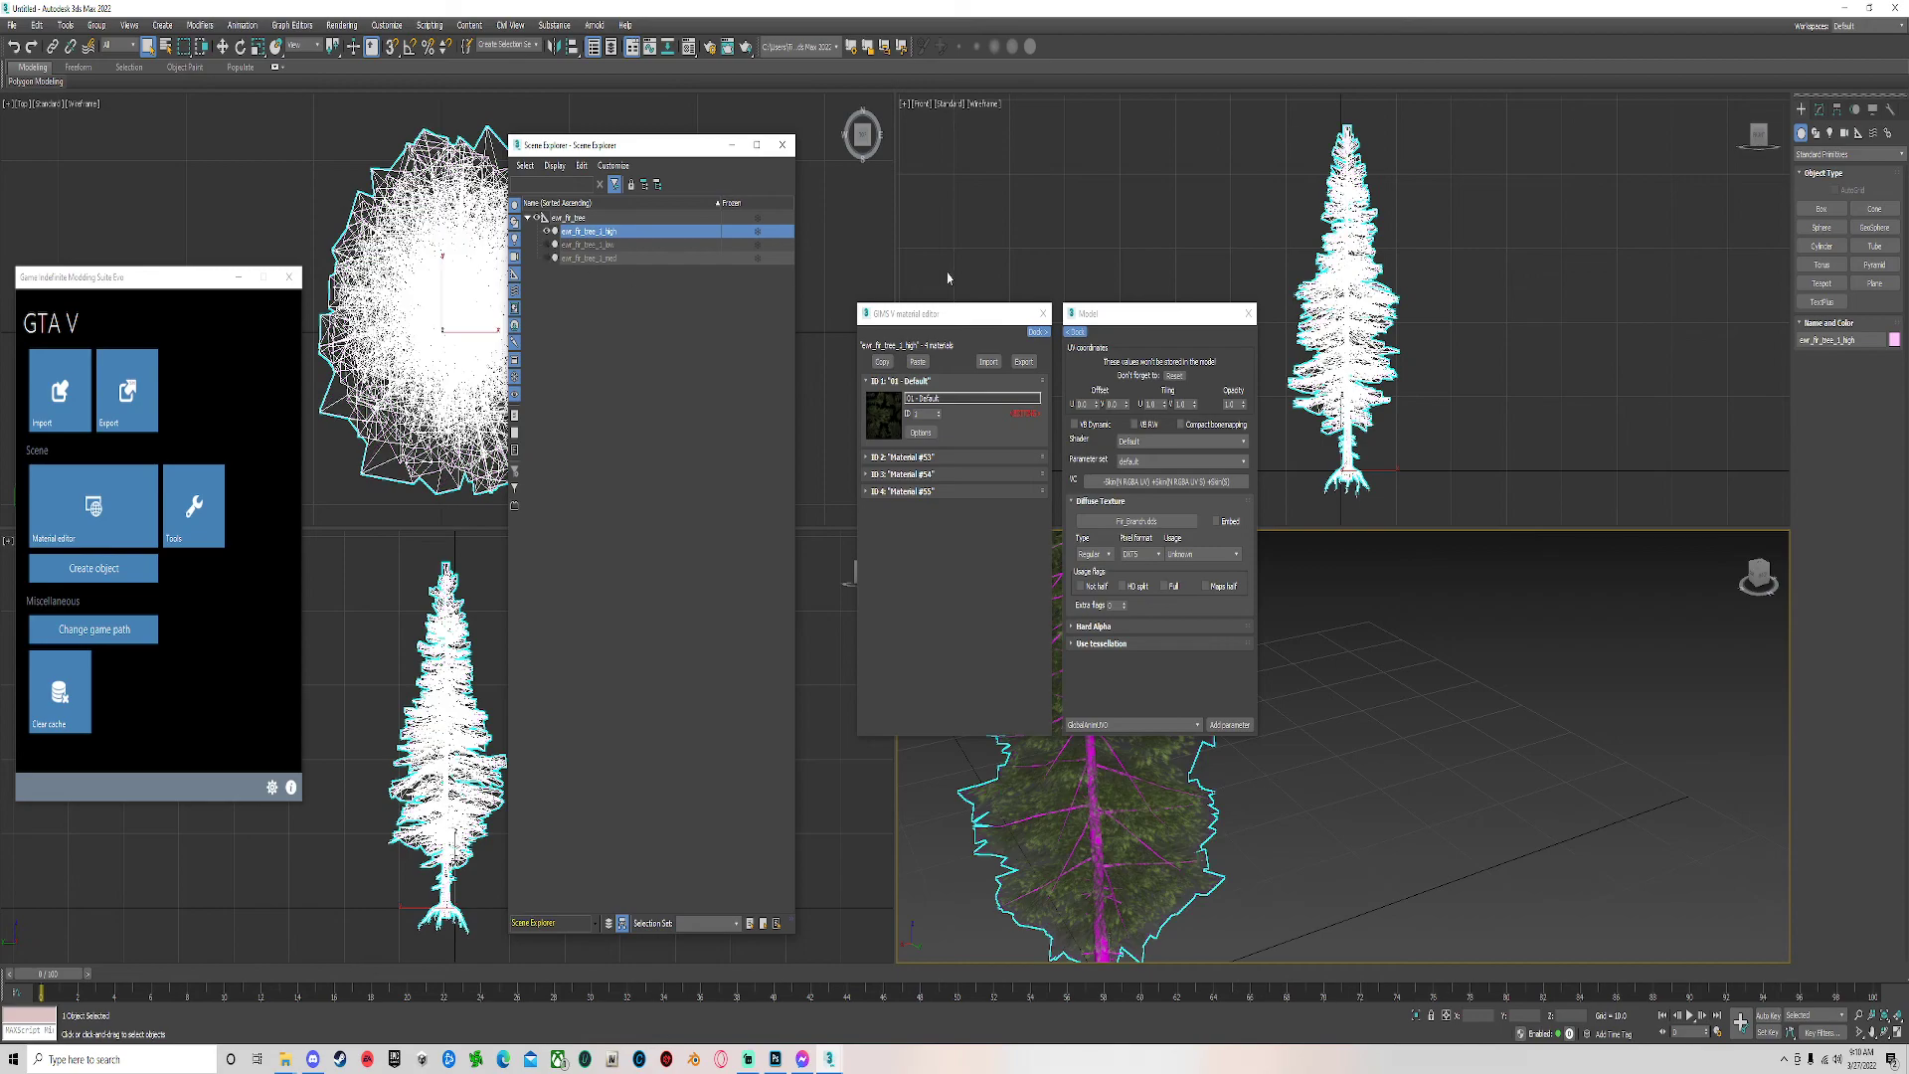
pyautogui.moveTo(1116, 321); pyautogui.dragTo(697, 390)
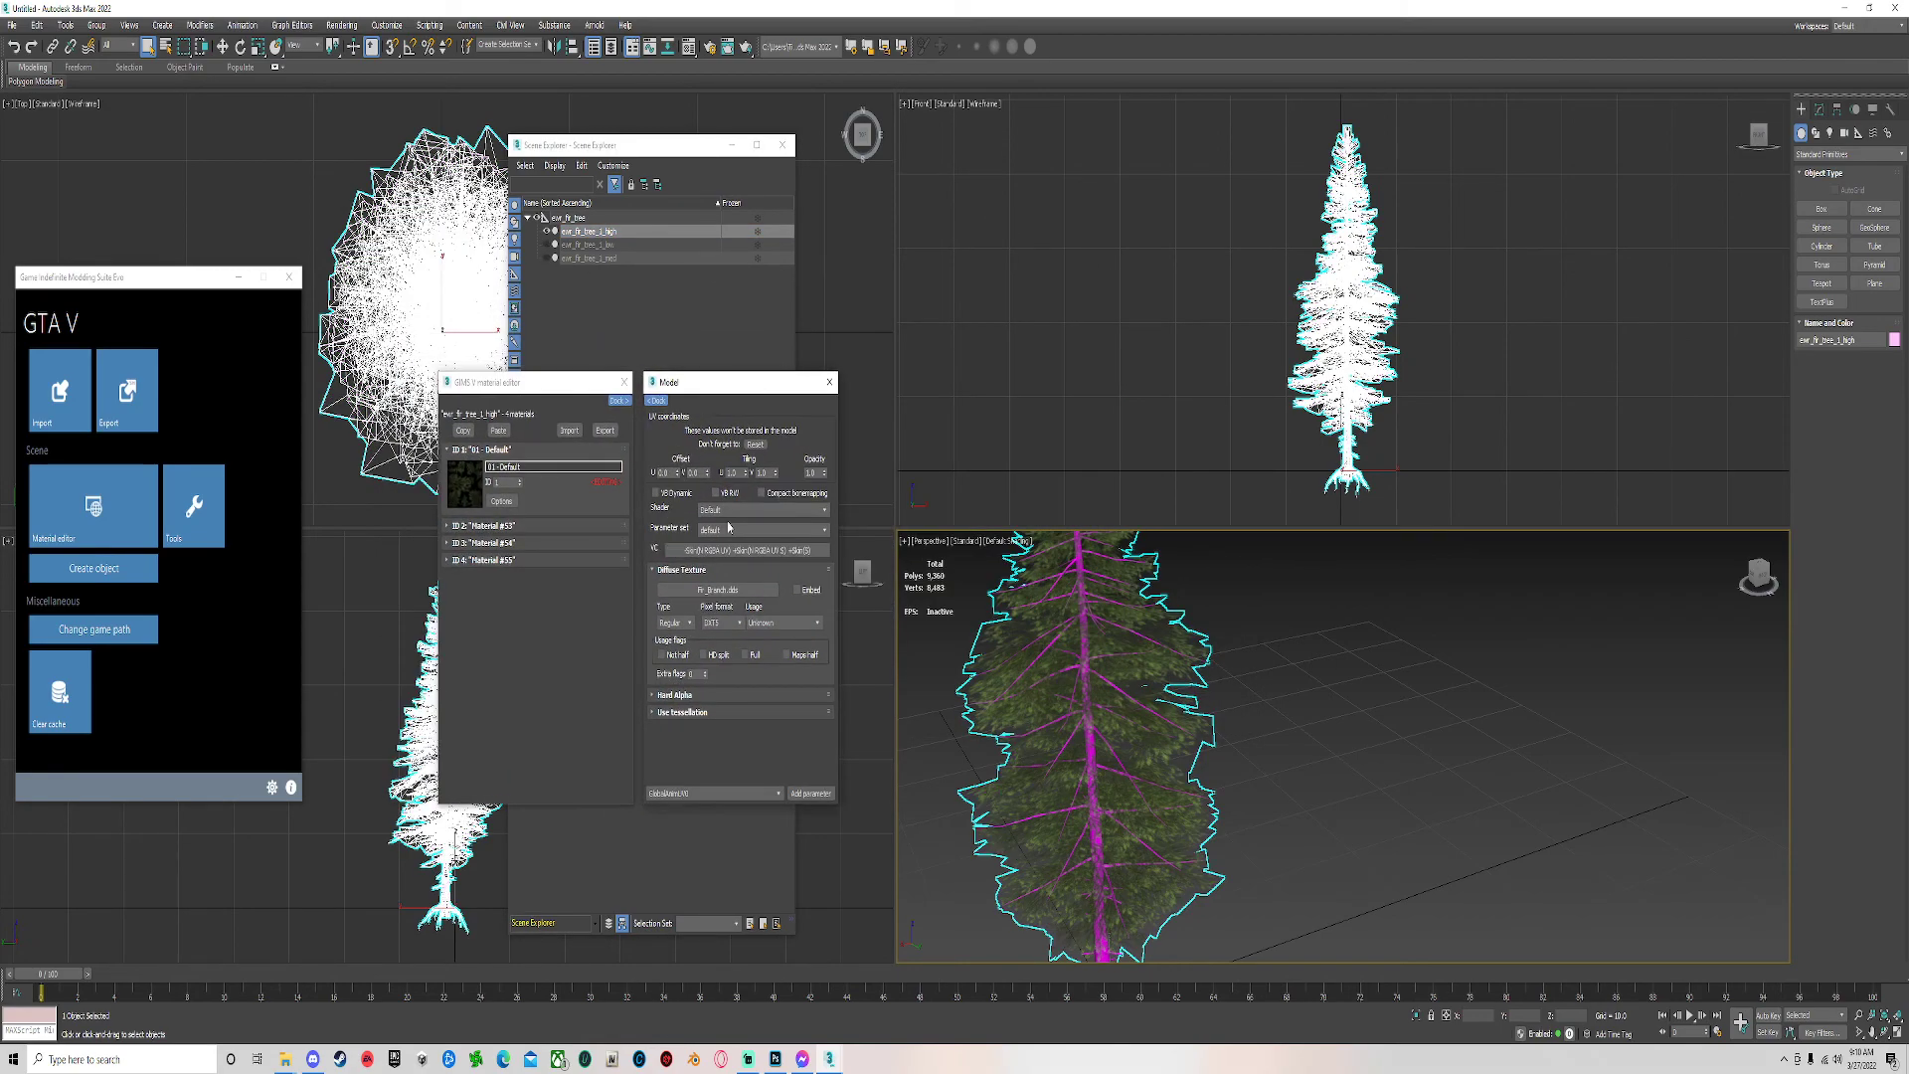
# Set the first material's shader to Trees with the trees_normal parameter set.
pyautogui.click(731, 511)
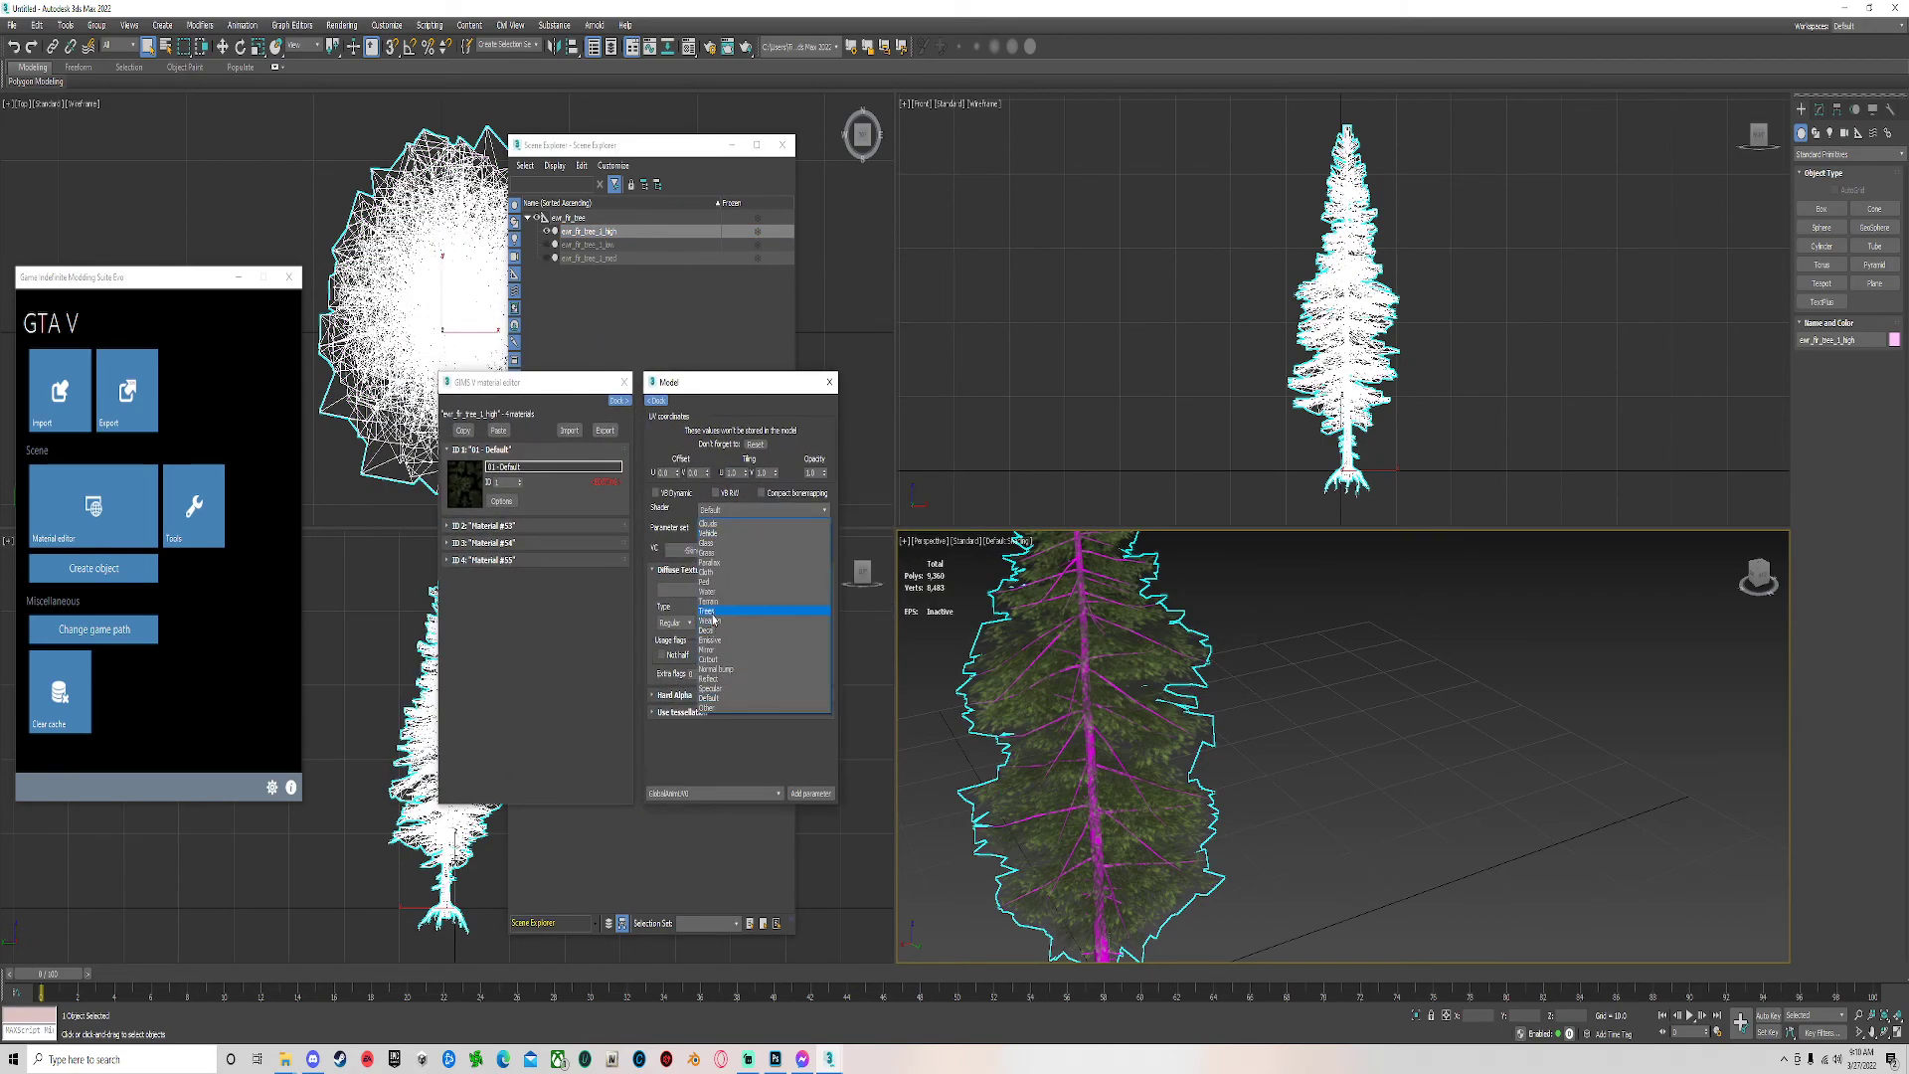
pyautogui.click(709, 601)
pyautogui.click(720, 532)
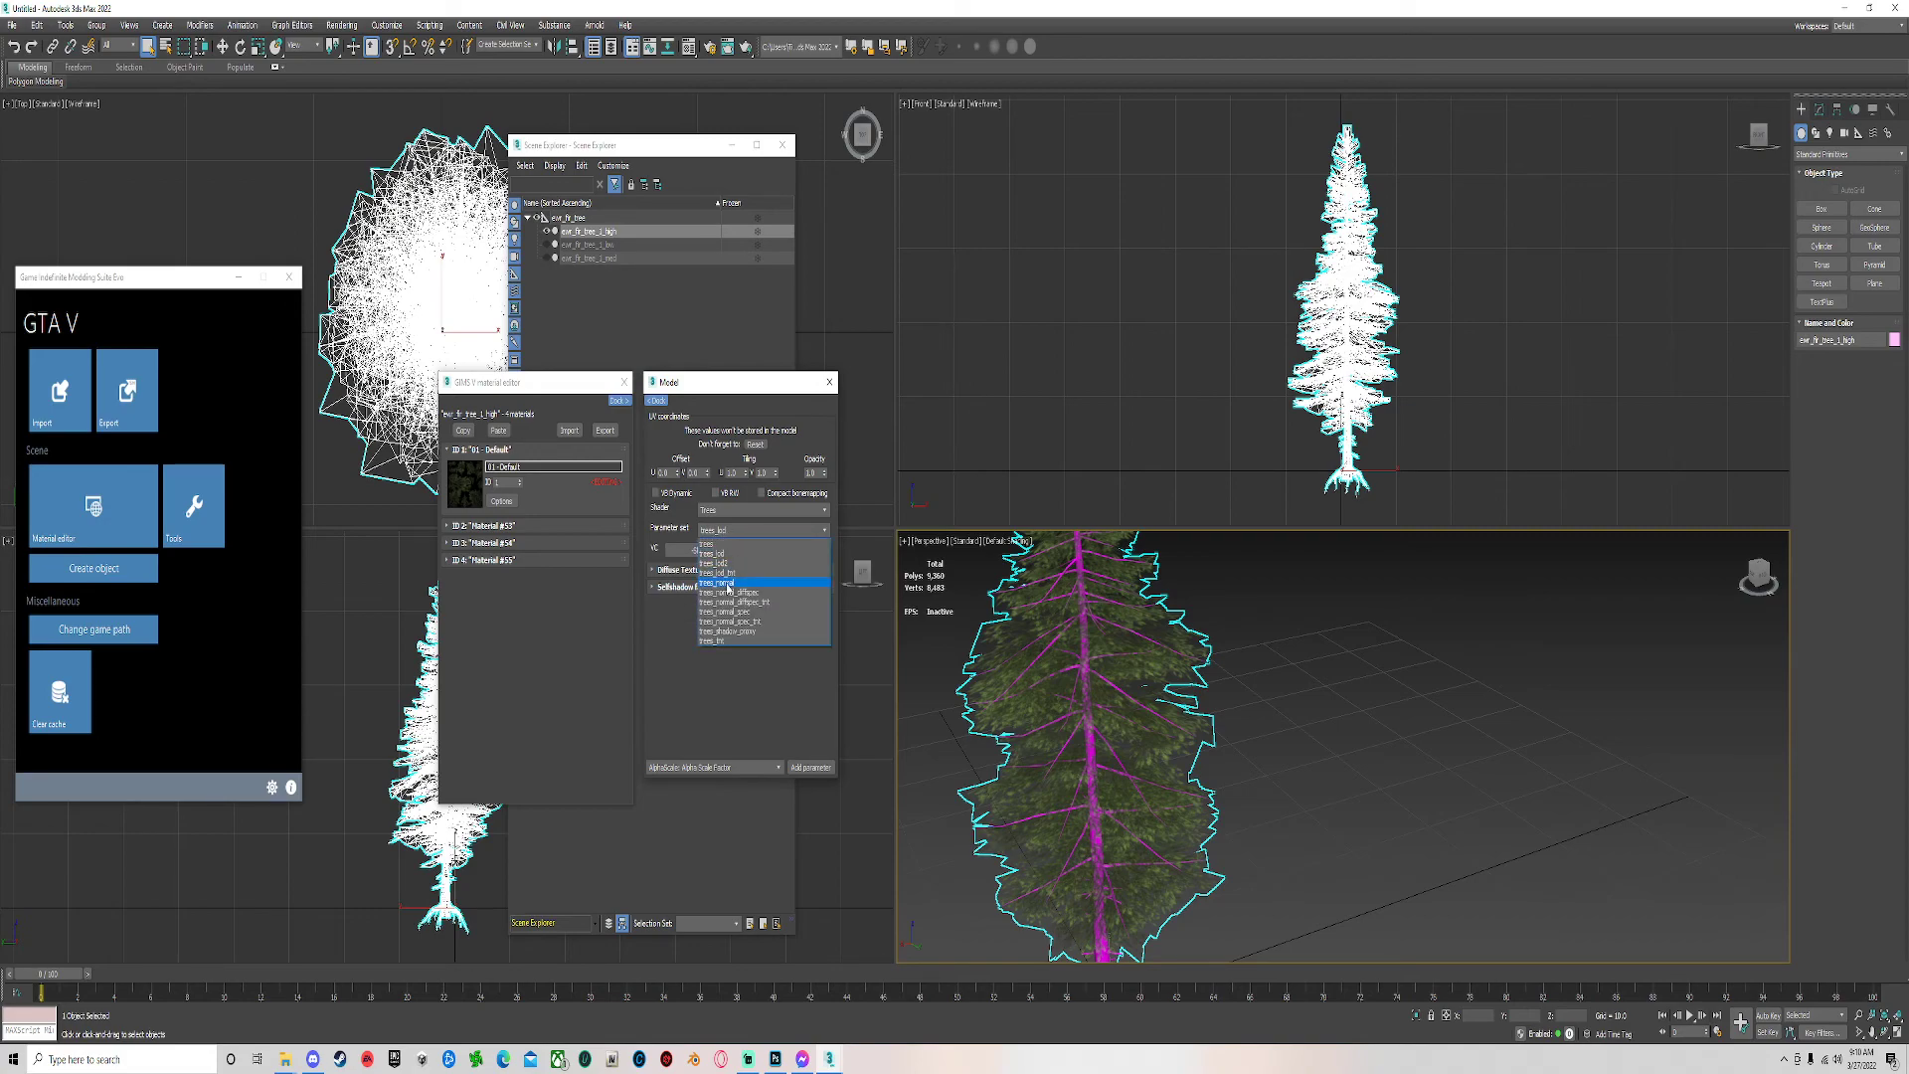
pyautogui.click(726, 582)
# Assign the Fir_Branch normal map as the first material's bump texture.
pyautogui.click(716, 572)
pyautogui.click(693, 593)
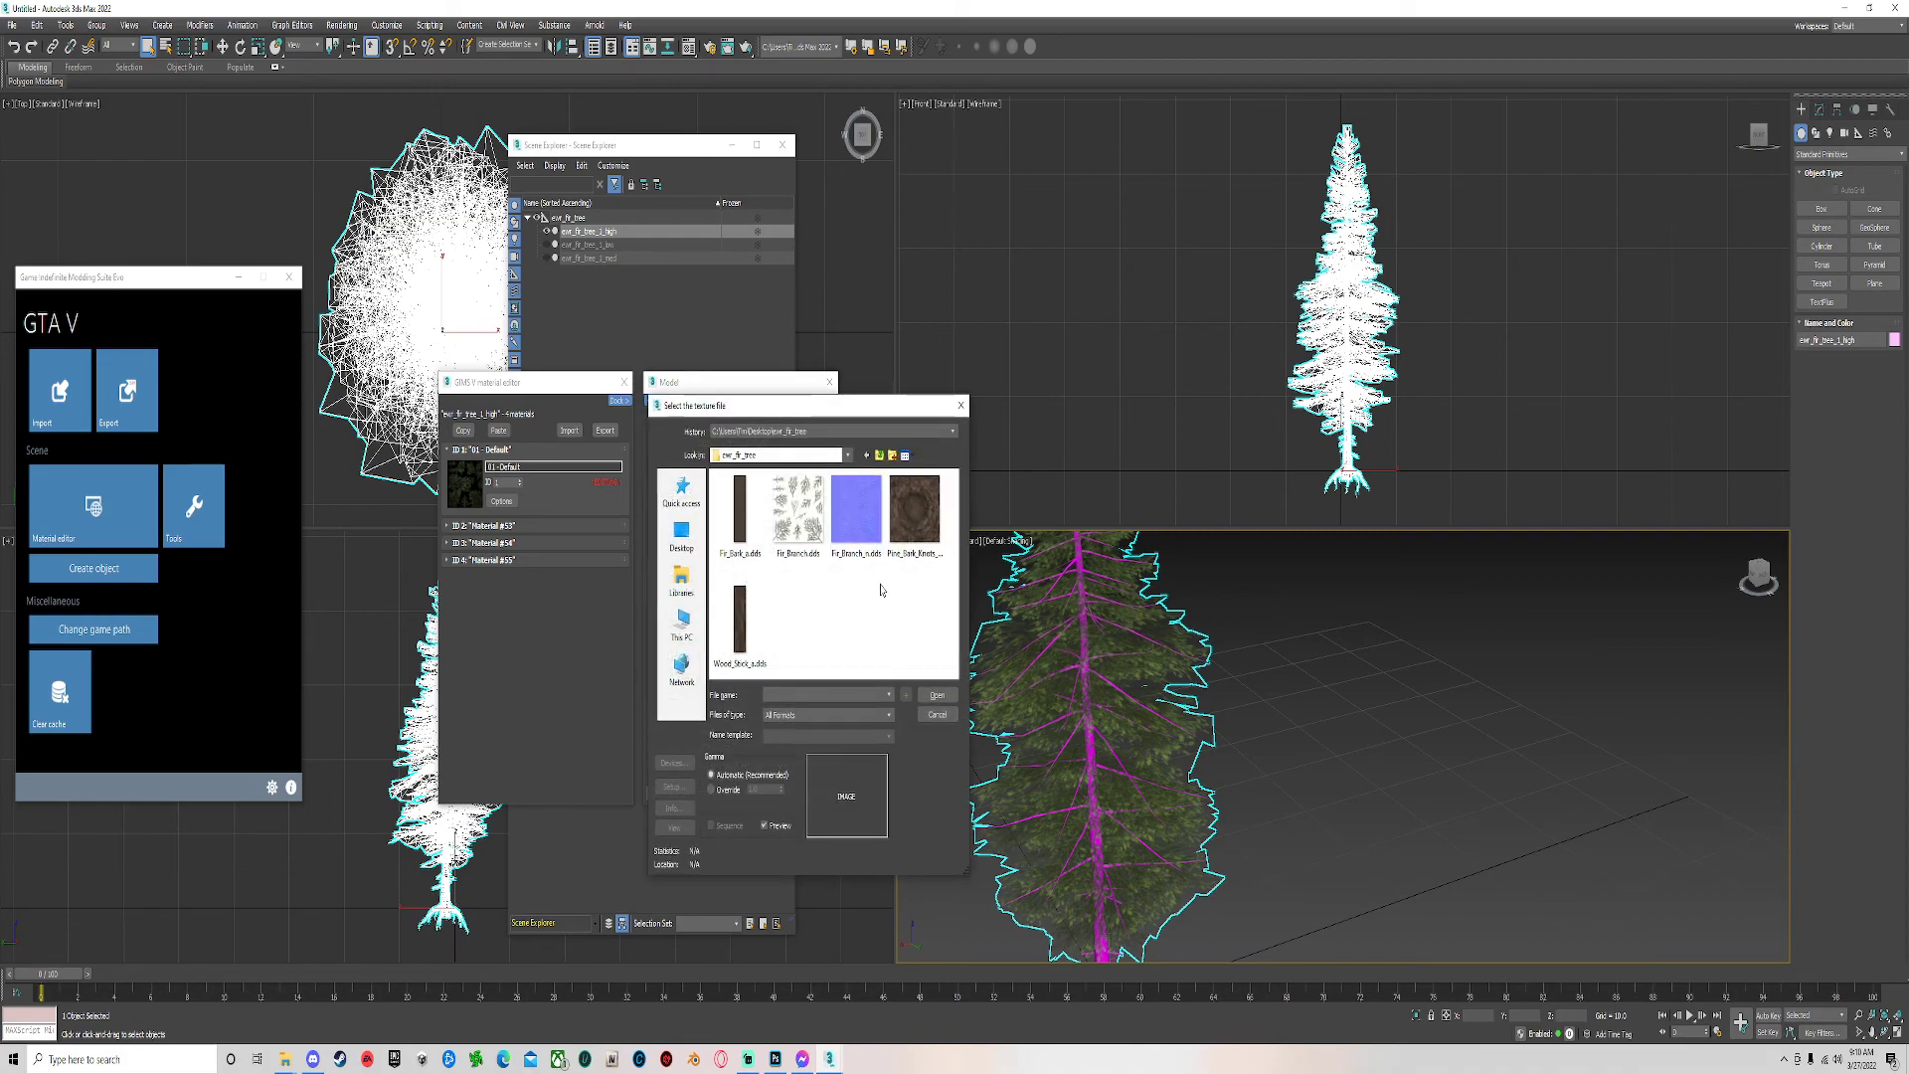
pyautogui.doubleClick(873, 538)
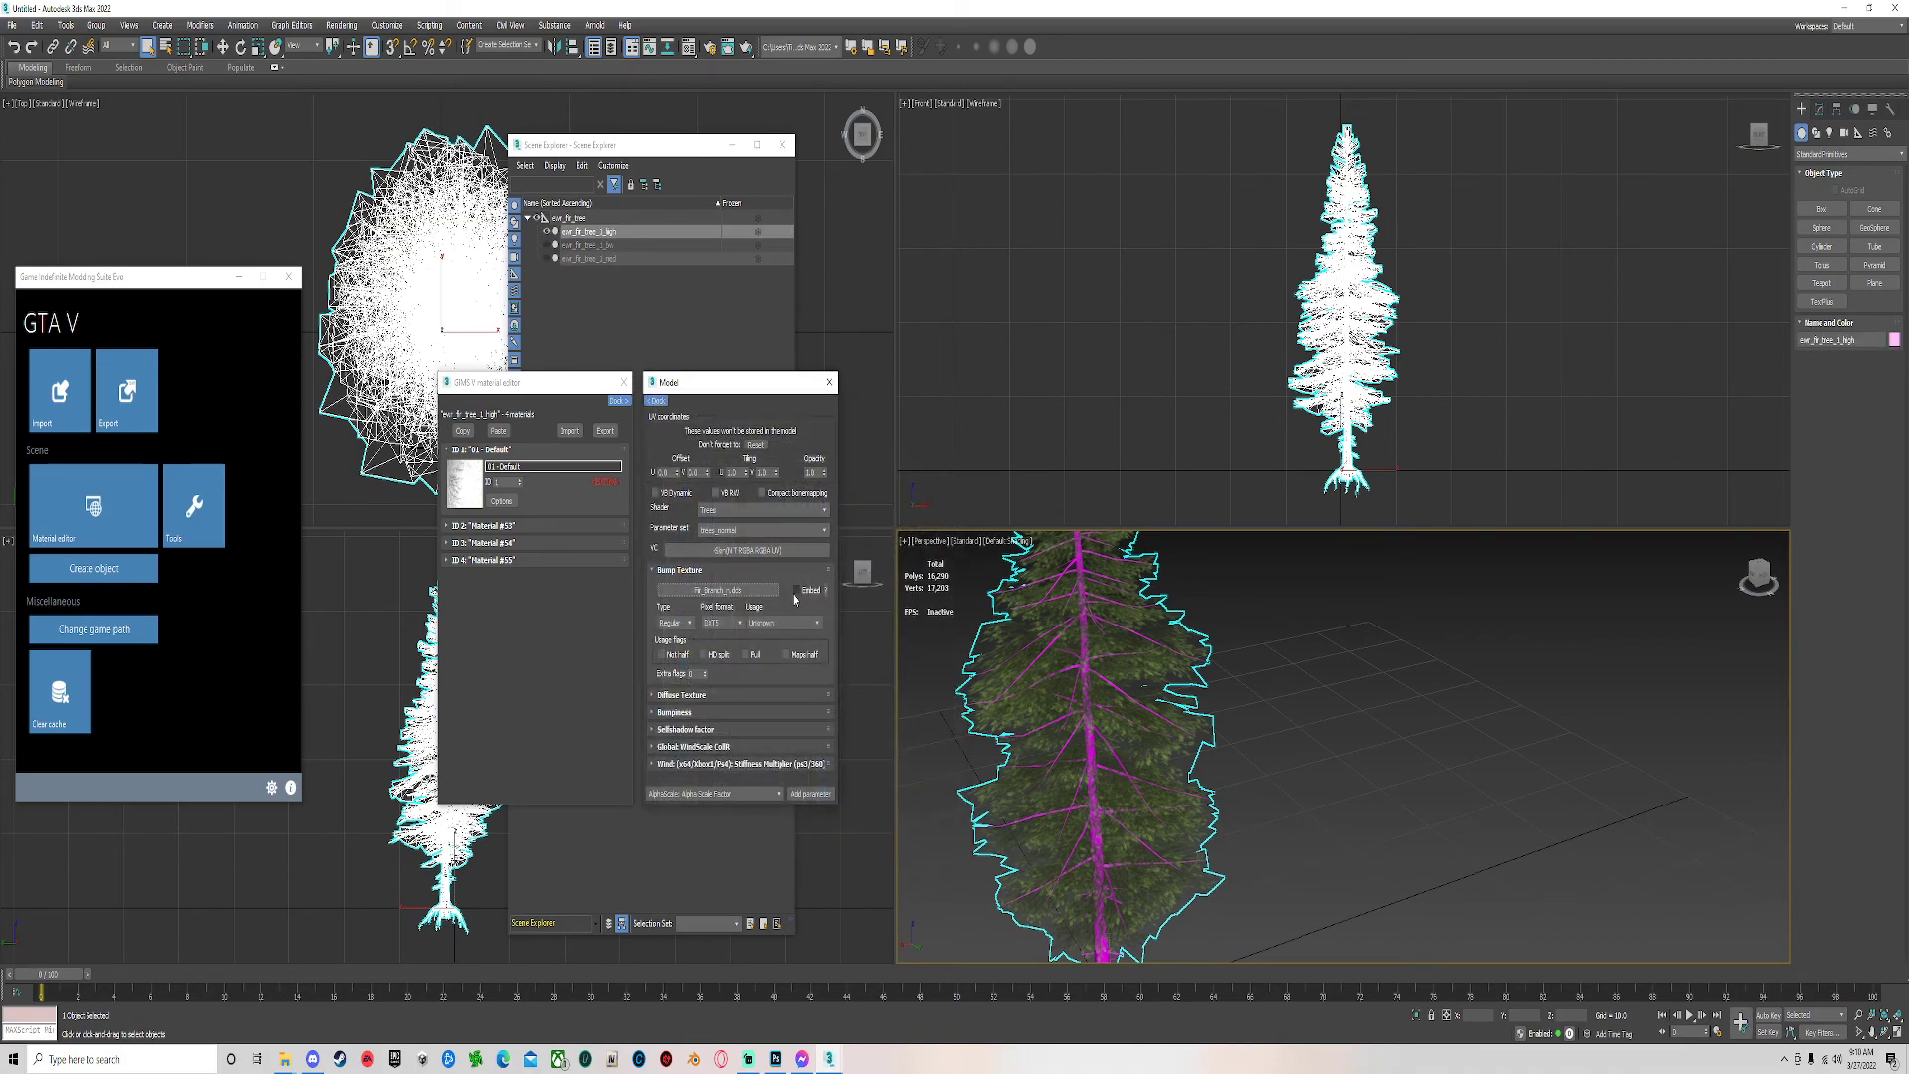
# Adjust the X, Y and W wind stiffness multiplier values of the first material.
pyautogui.click(665, 696)
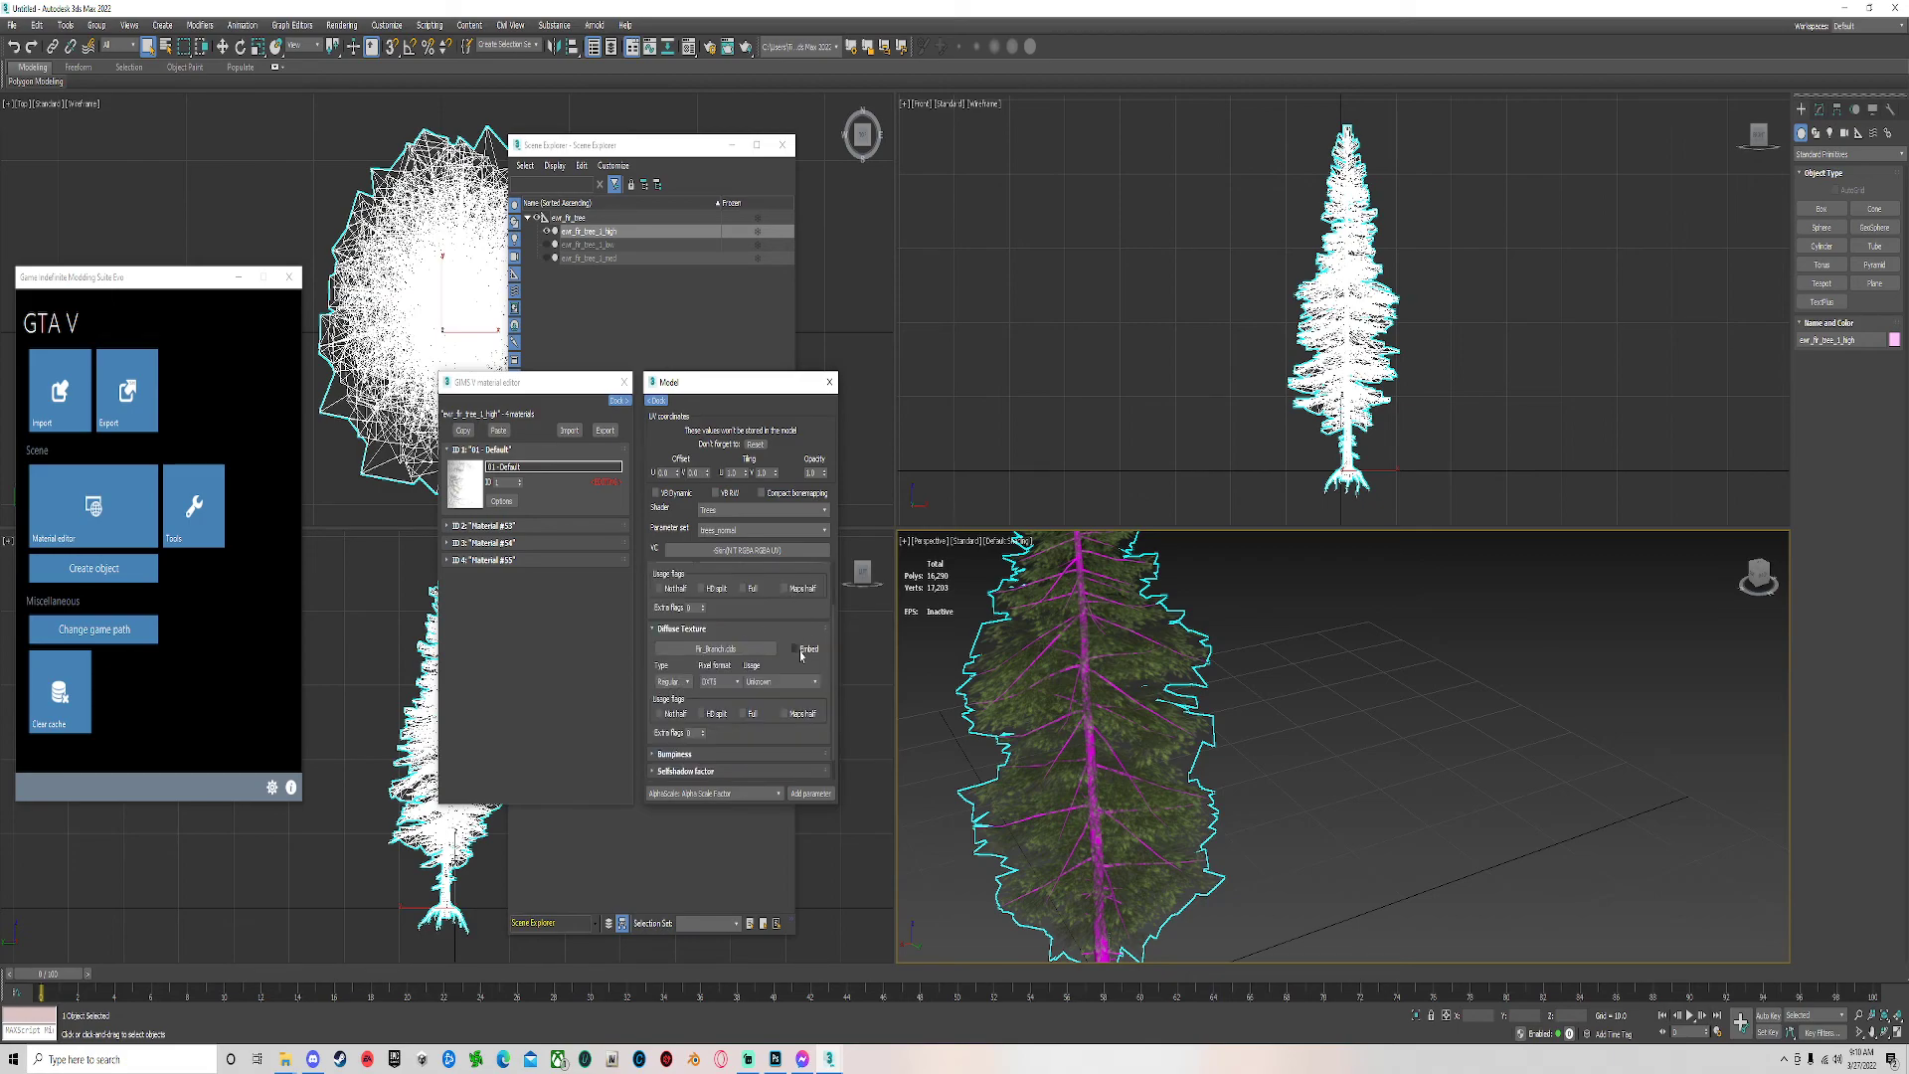
pyautogui.scroll(-2, 676, 758)
pyautogui.click(657, 774)
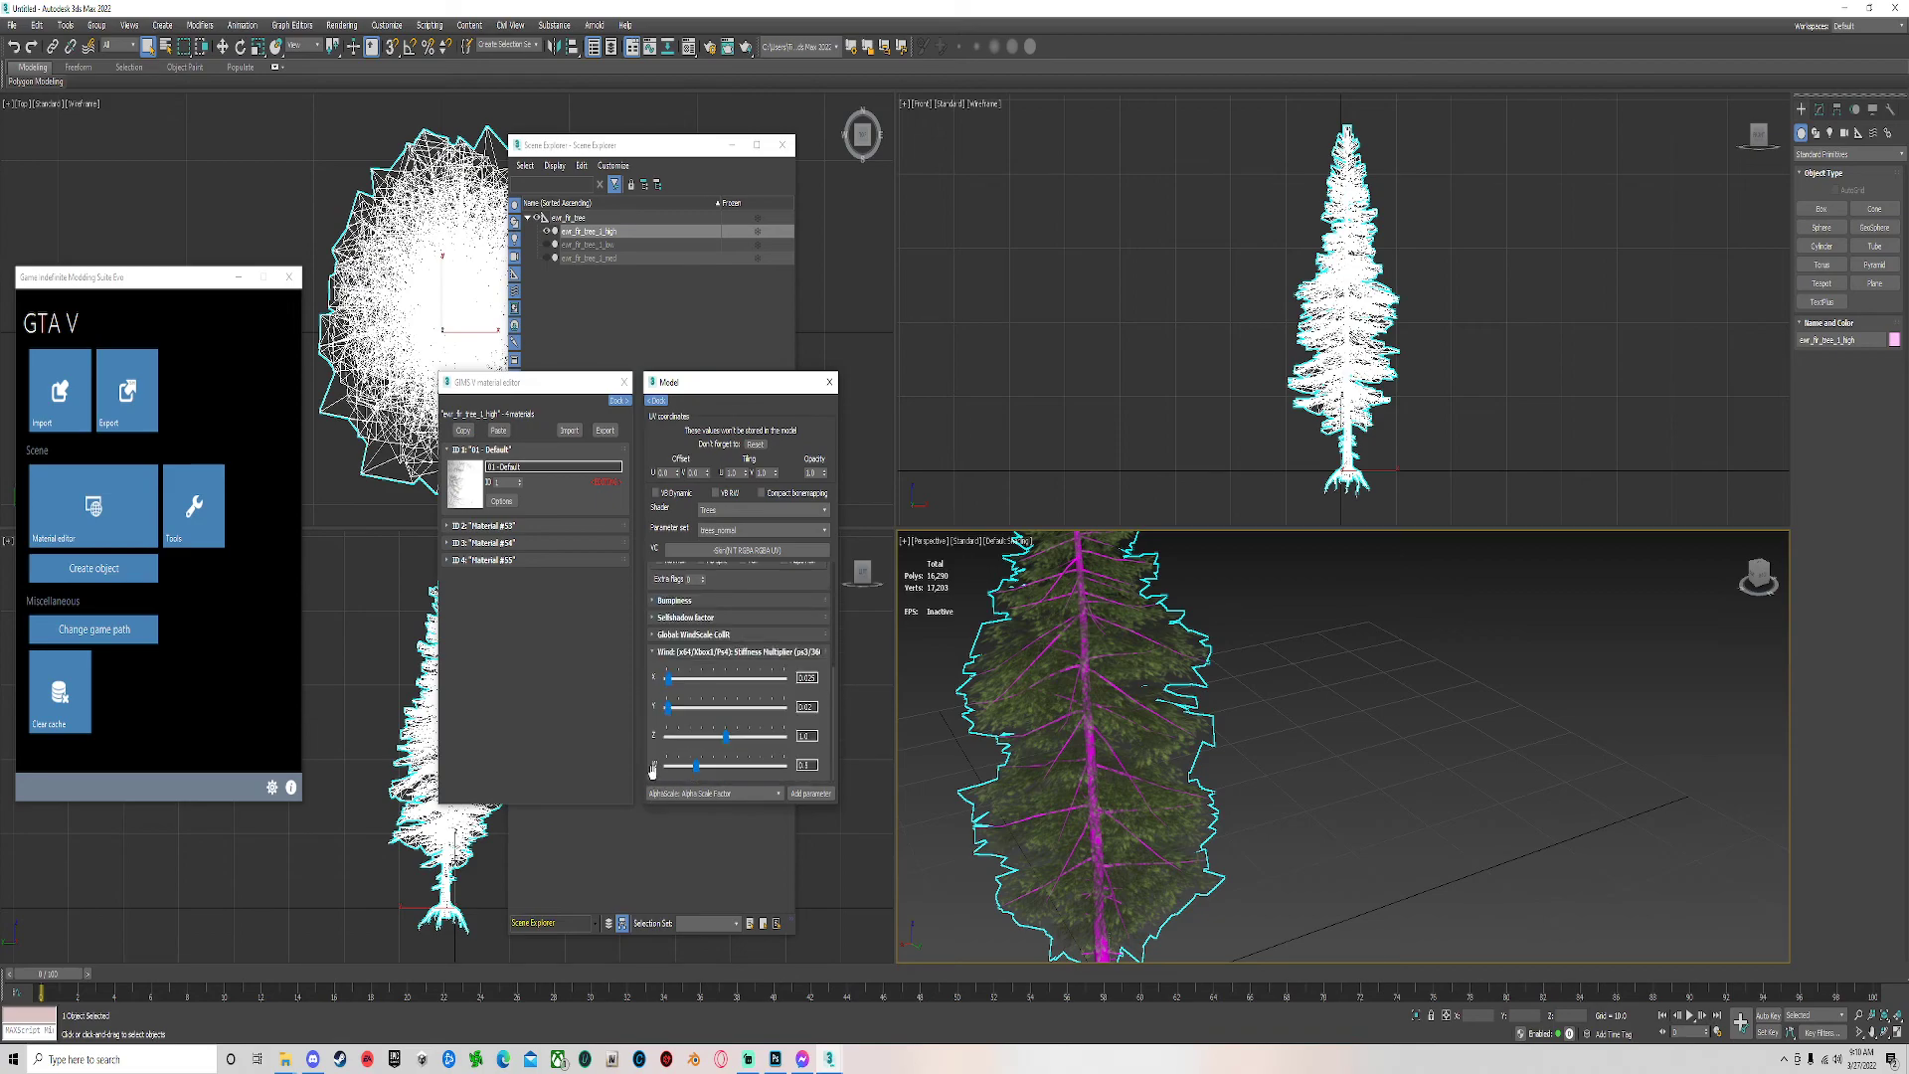
pyautogui.click(807, 677)
pyautogui.write('0.0')
pyautogui.press('Return')
pyautogui.click(811, 706)
pyautogui.click(808, 764)
# Assign the Fir_Bark texture as the diffuse texture of Material #53.
pyautogui.click(482, 526)
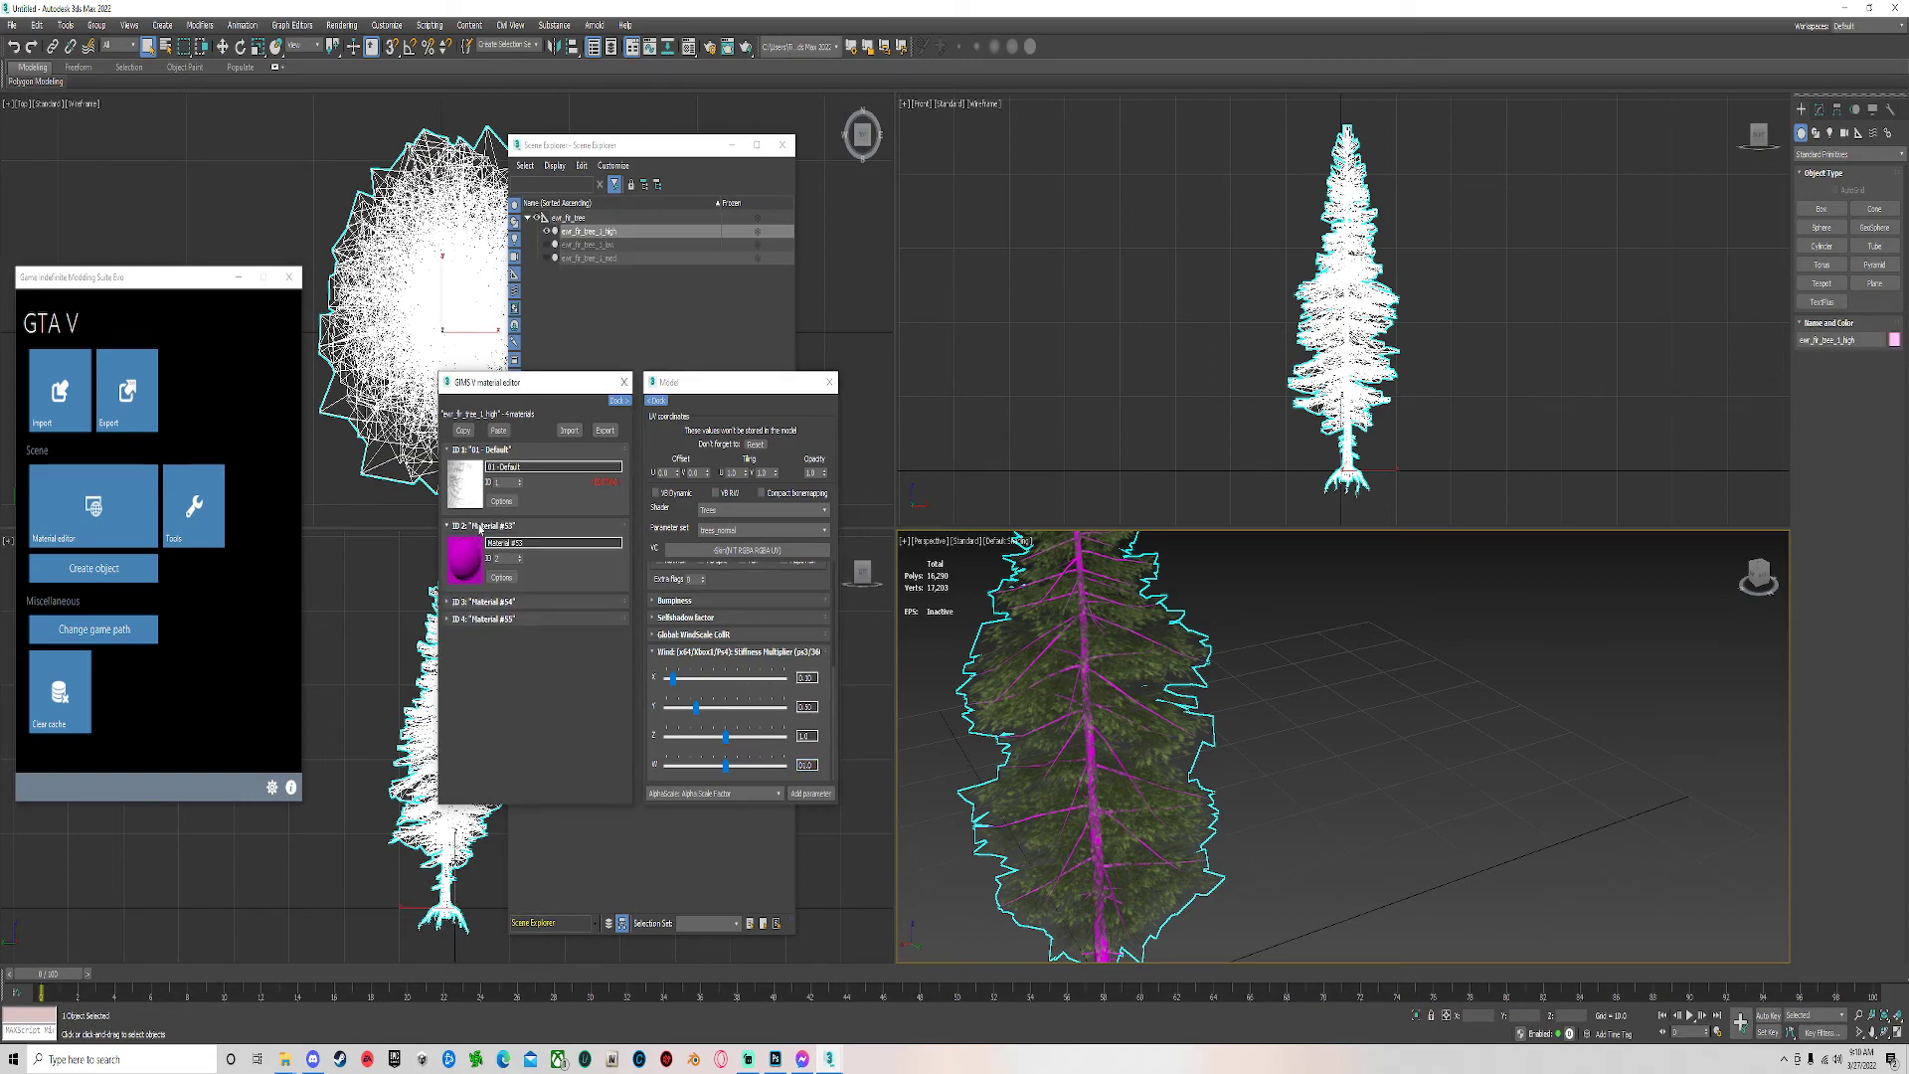
pyautogui.rightClick(508, 575)
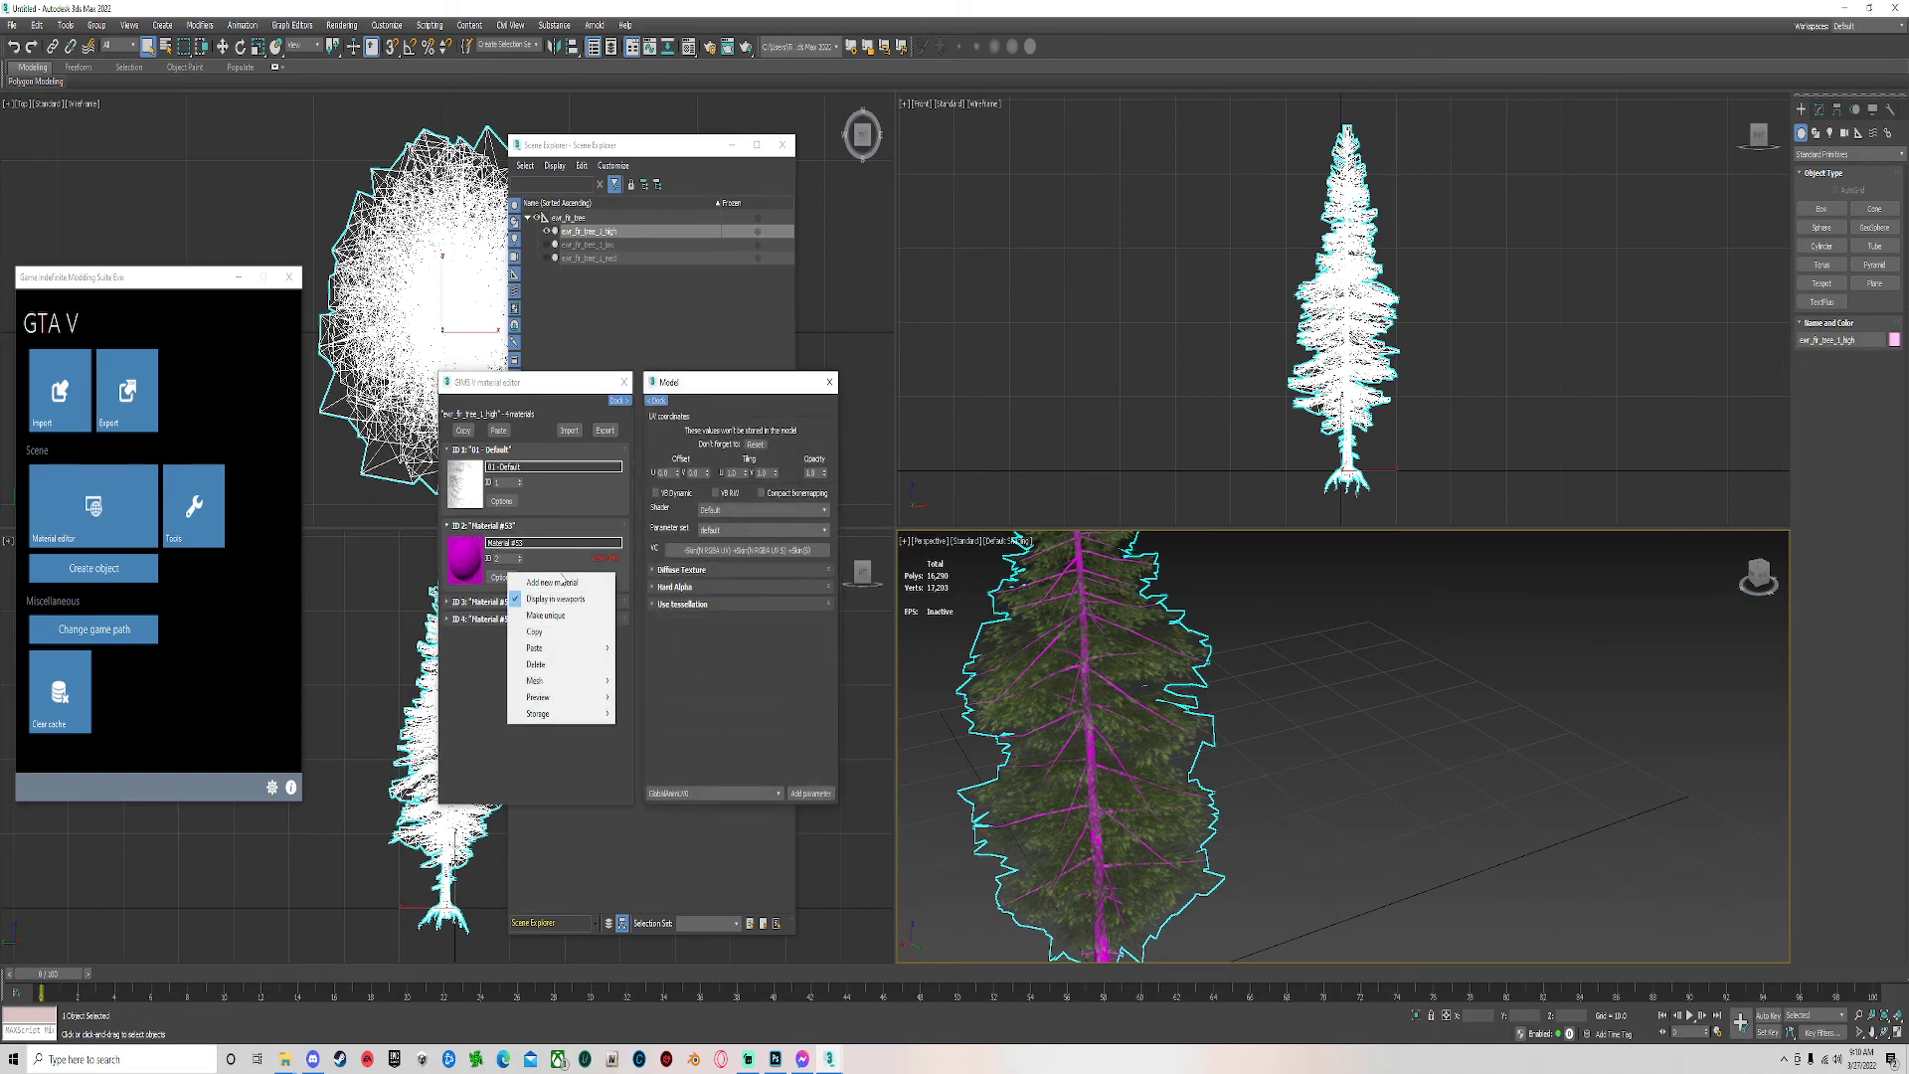
pyautogui.click(678, 570)
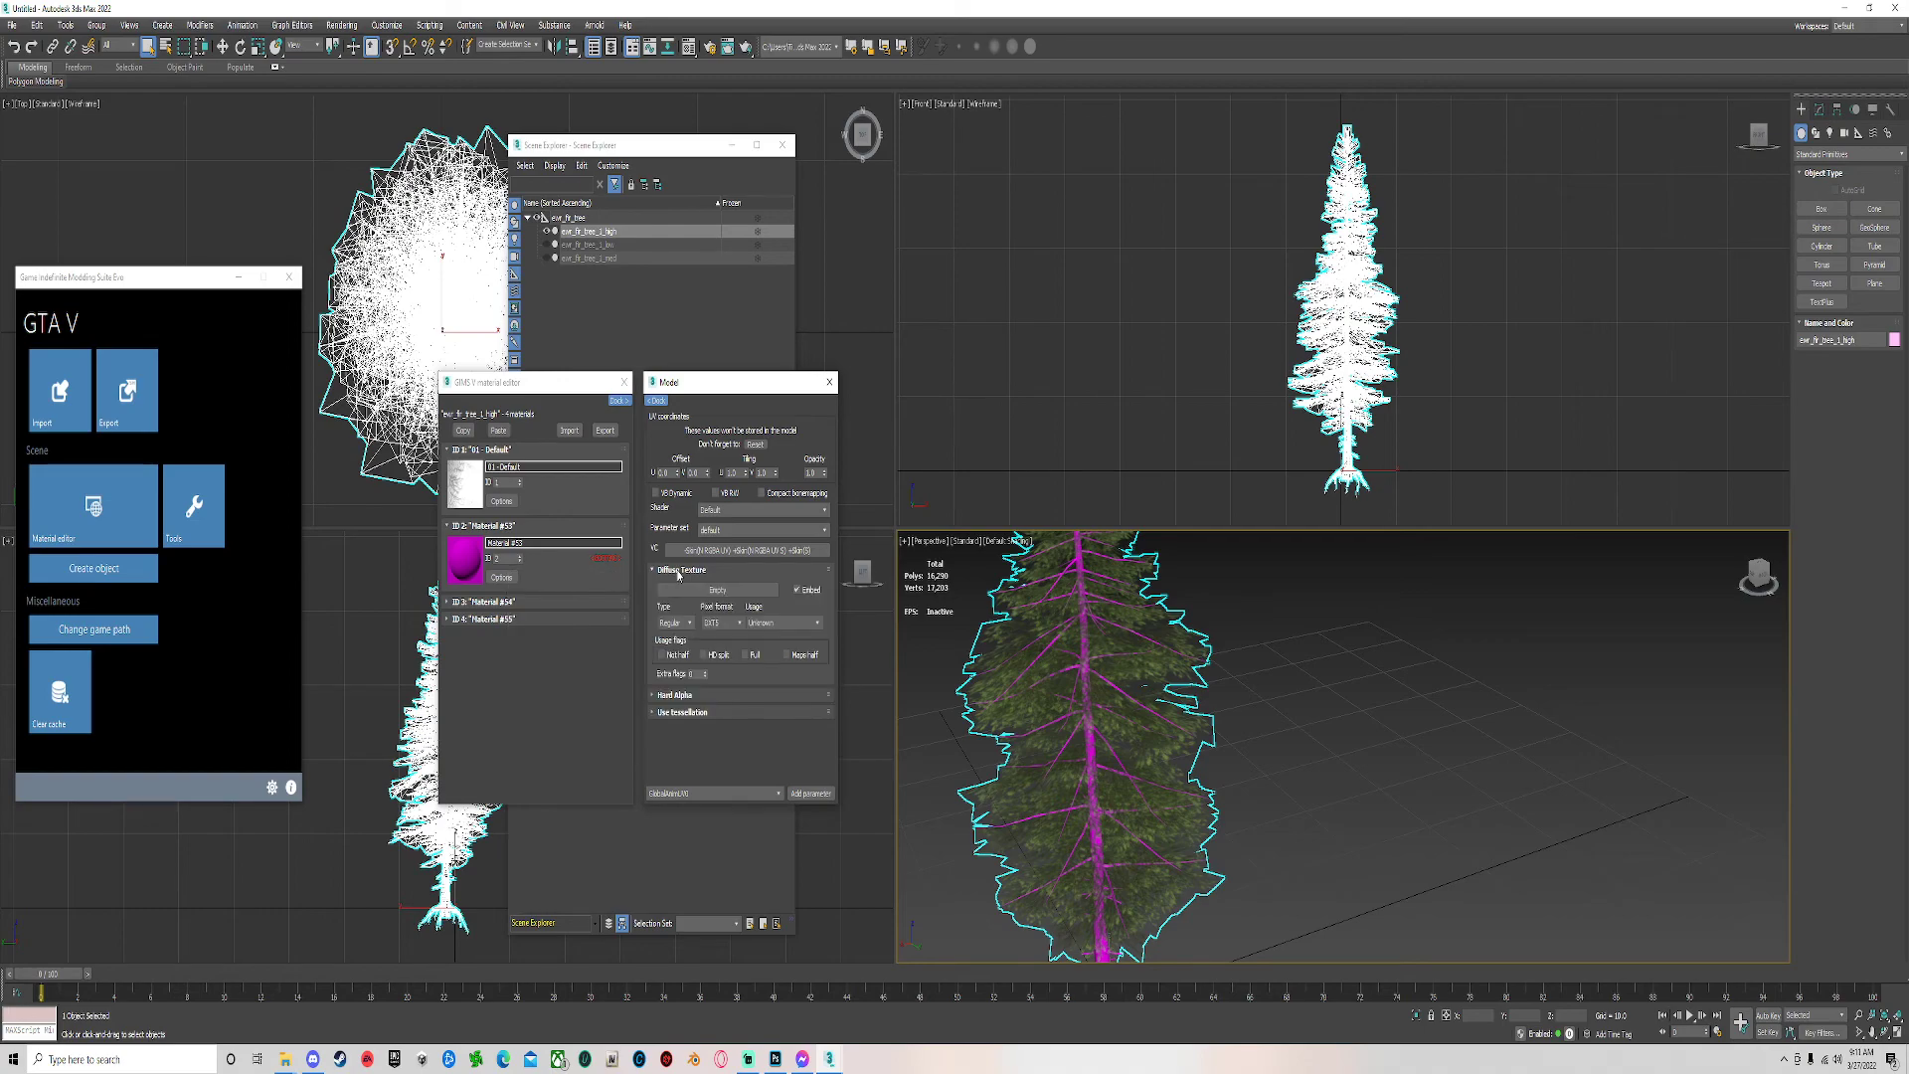
pyautogui.click(691, 597)
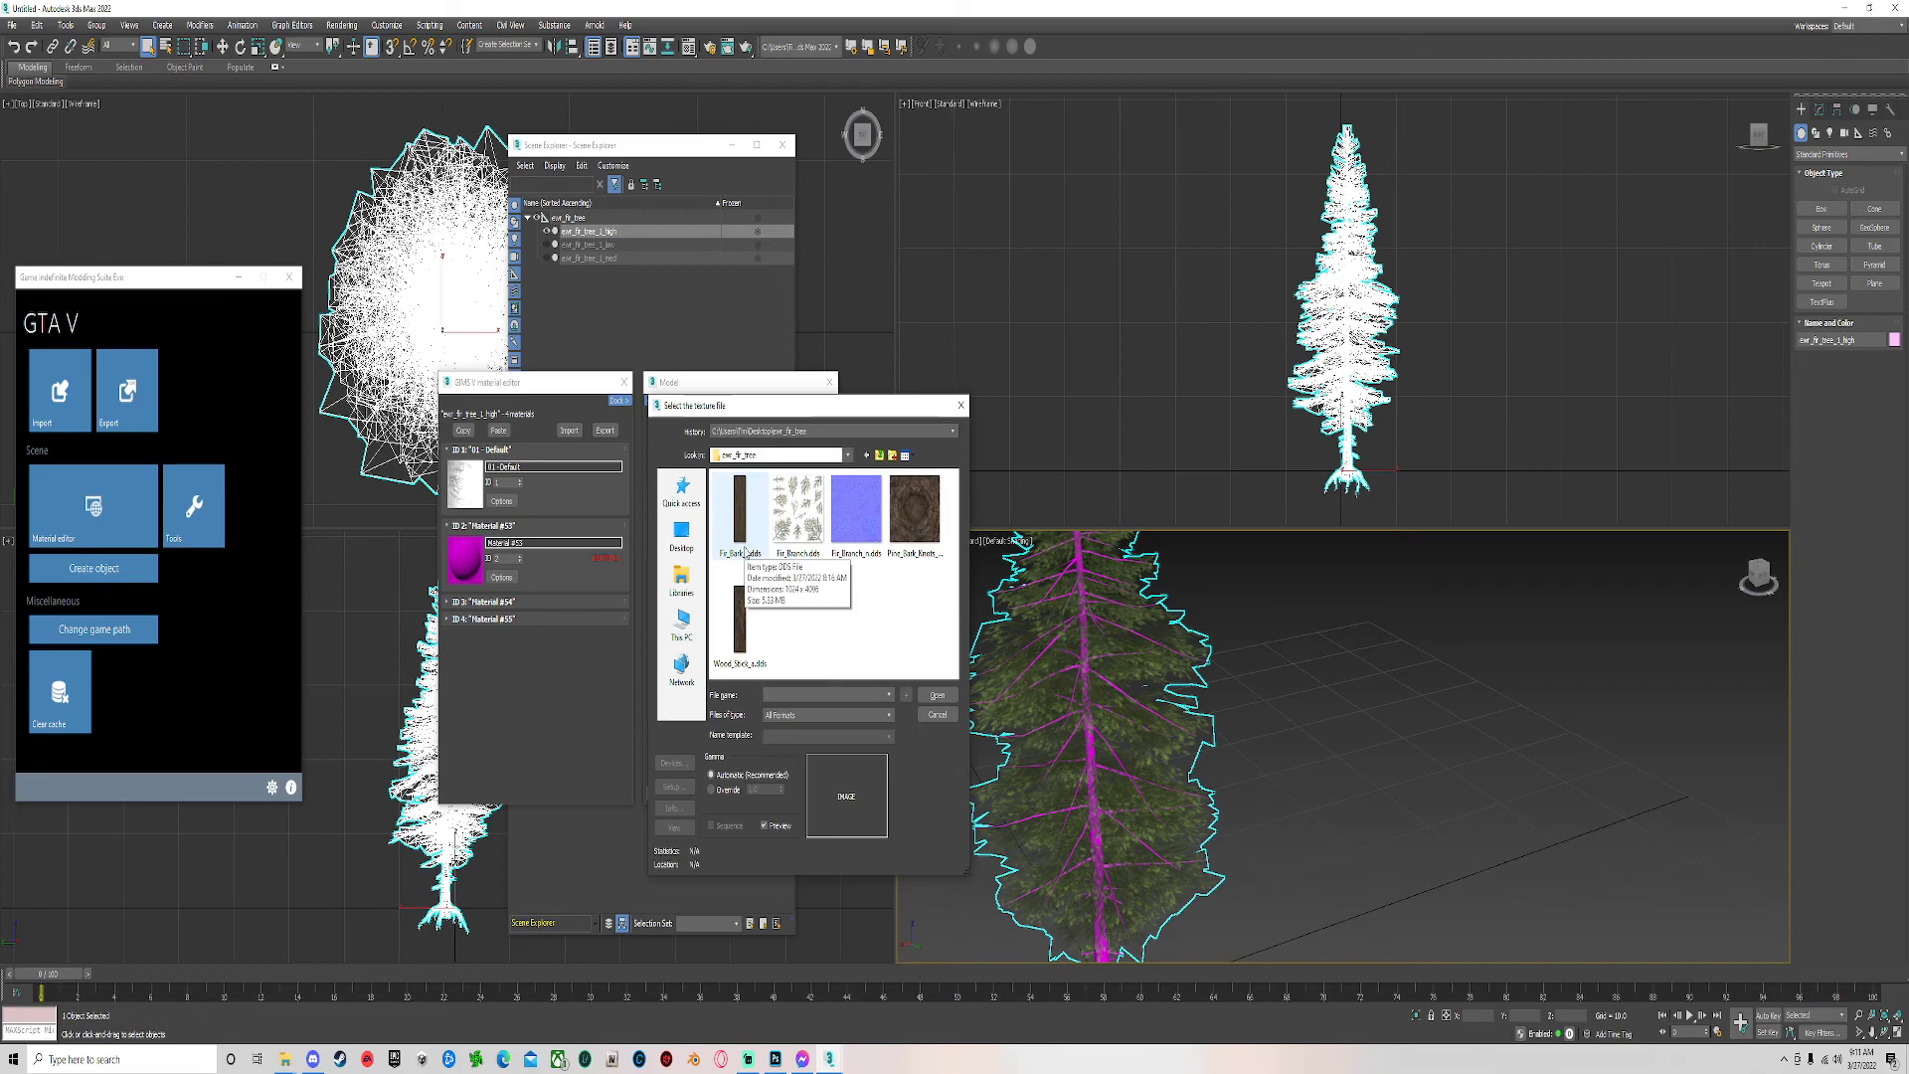
pyautogui.doubleClick(740, 512)
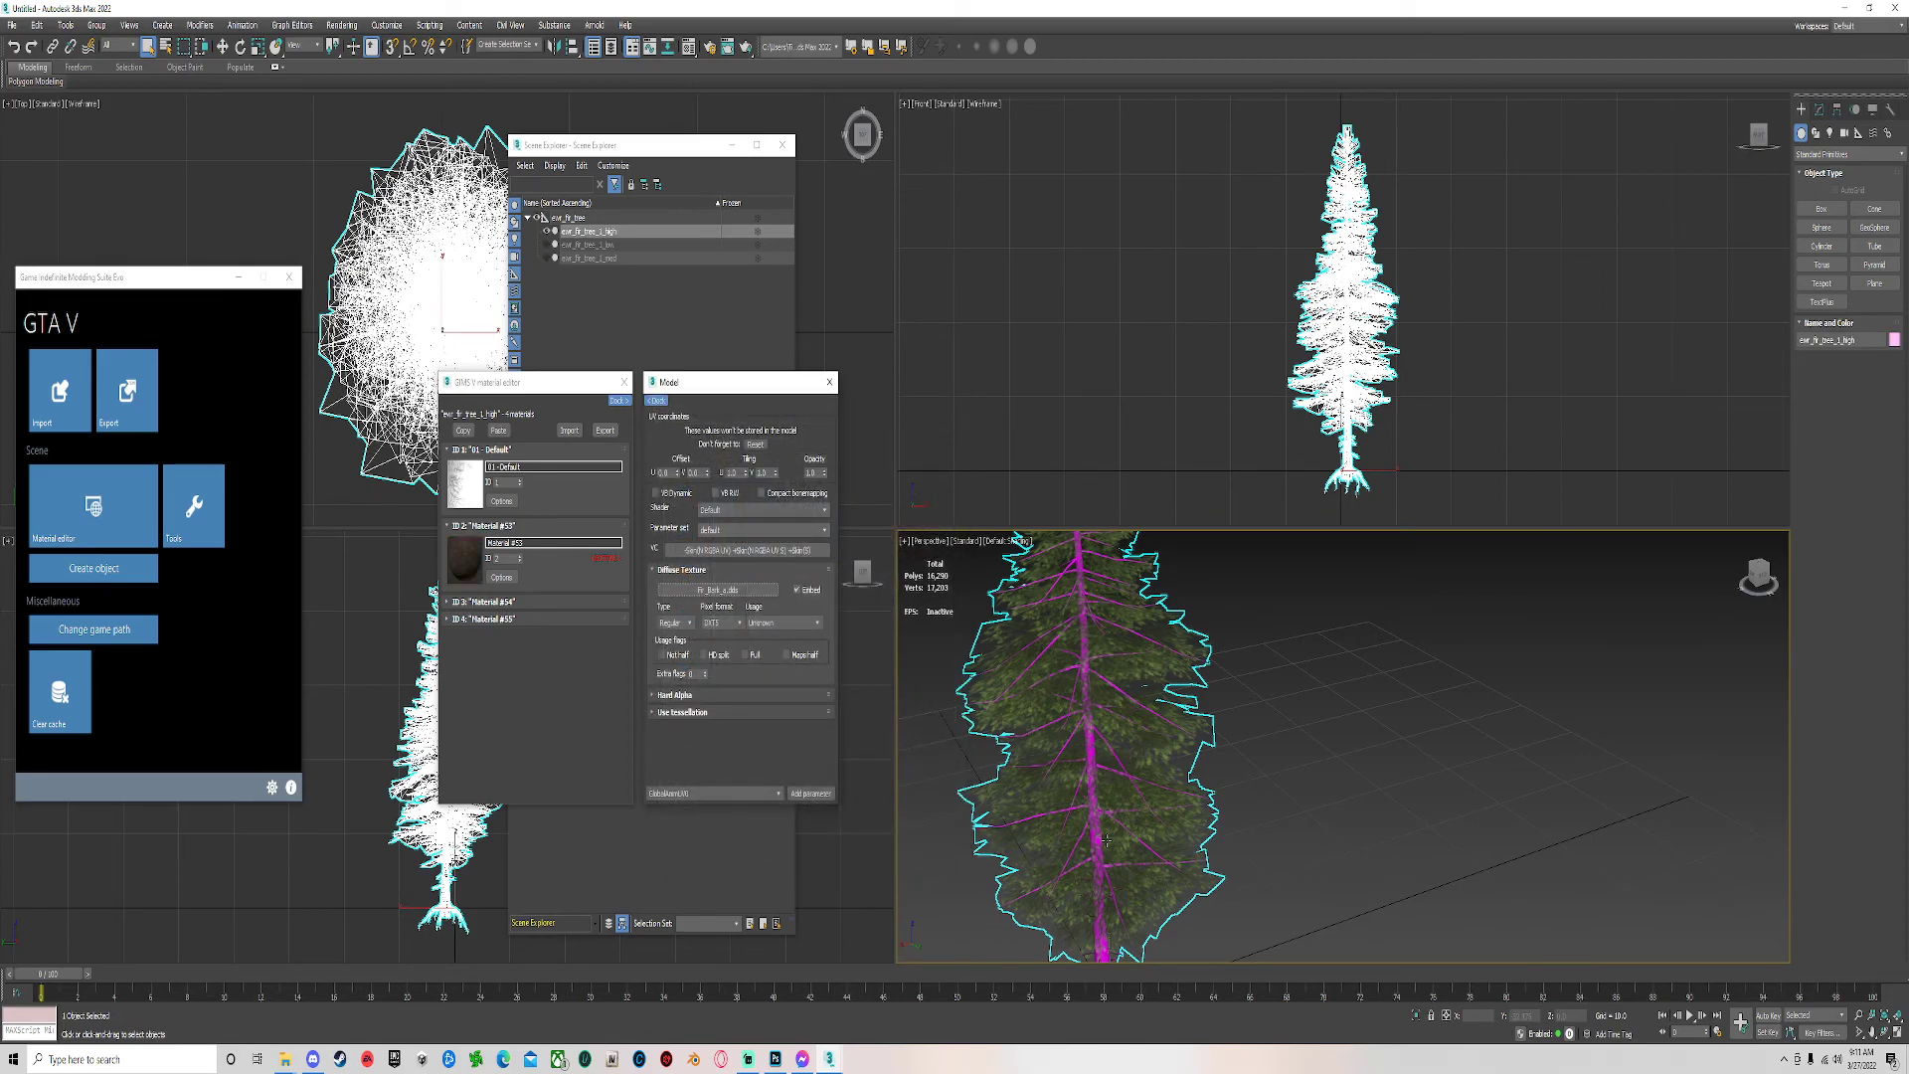
# Replace the diffuse texture of Material #53 with the Wood_Stick texture.
pyautogui.scroll(5, 1030, 792)
pyautogui.moveTo(1030, 793); pyautogui.dragTo(1084, 773, button='middle')
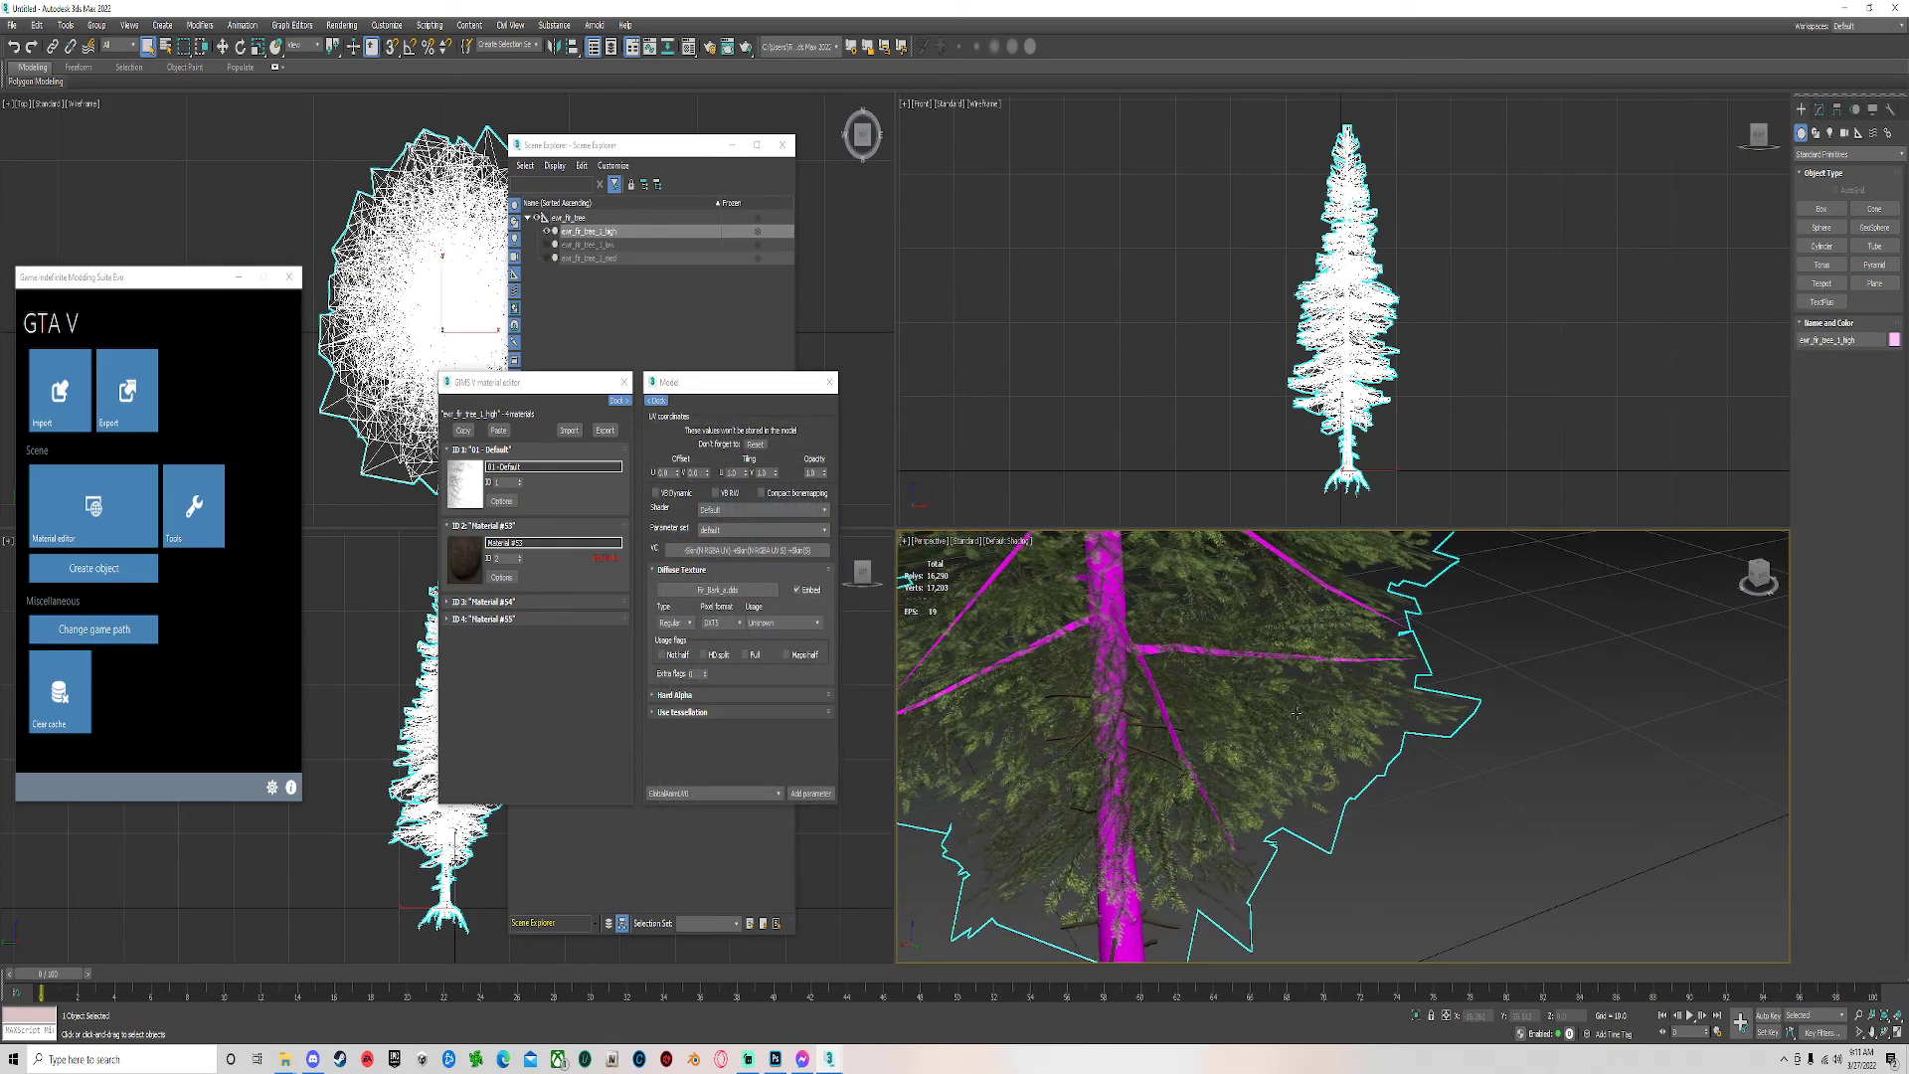
pyautogui.click(716, 589)
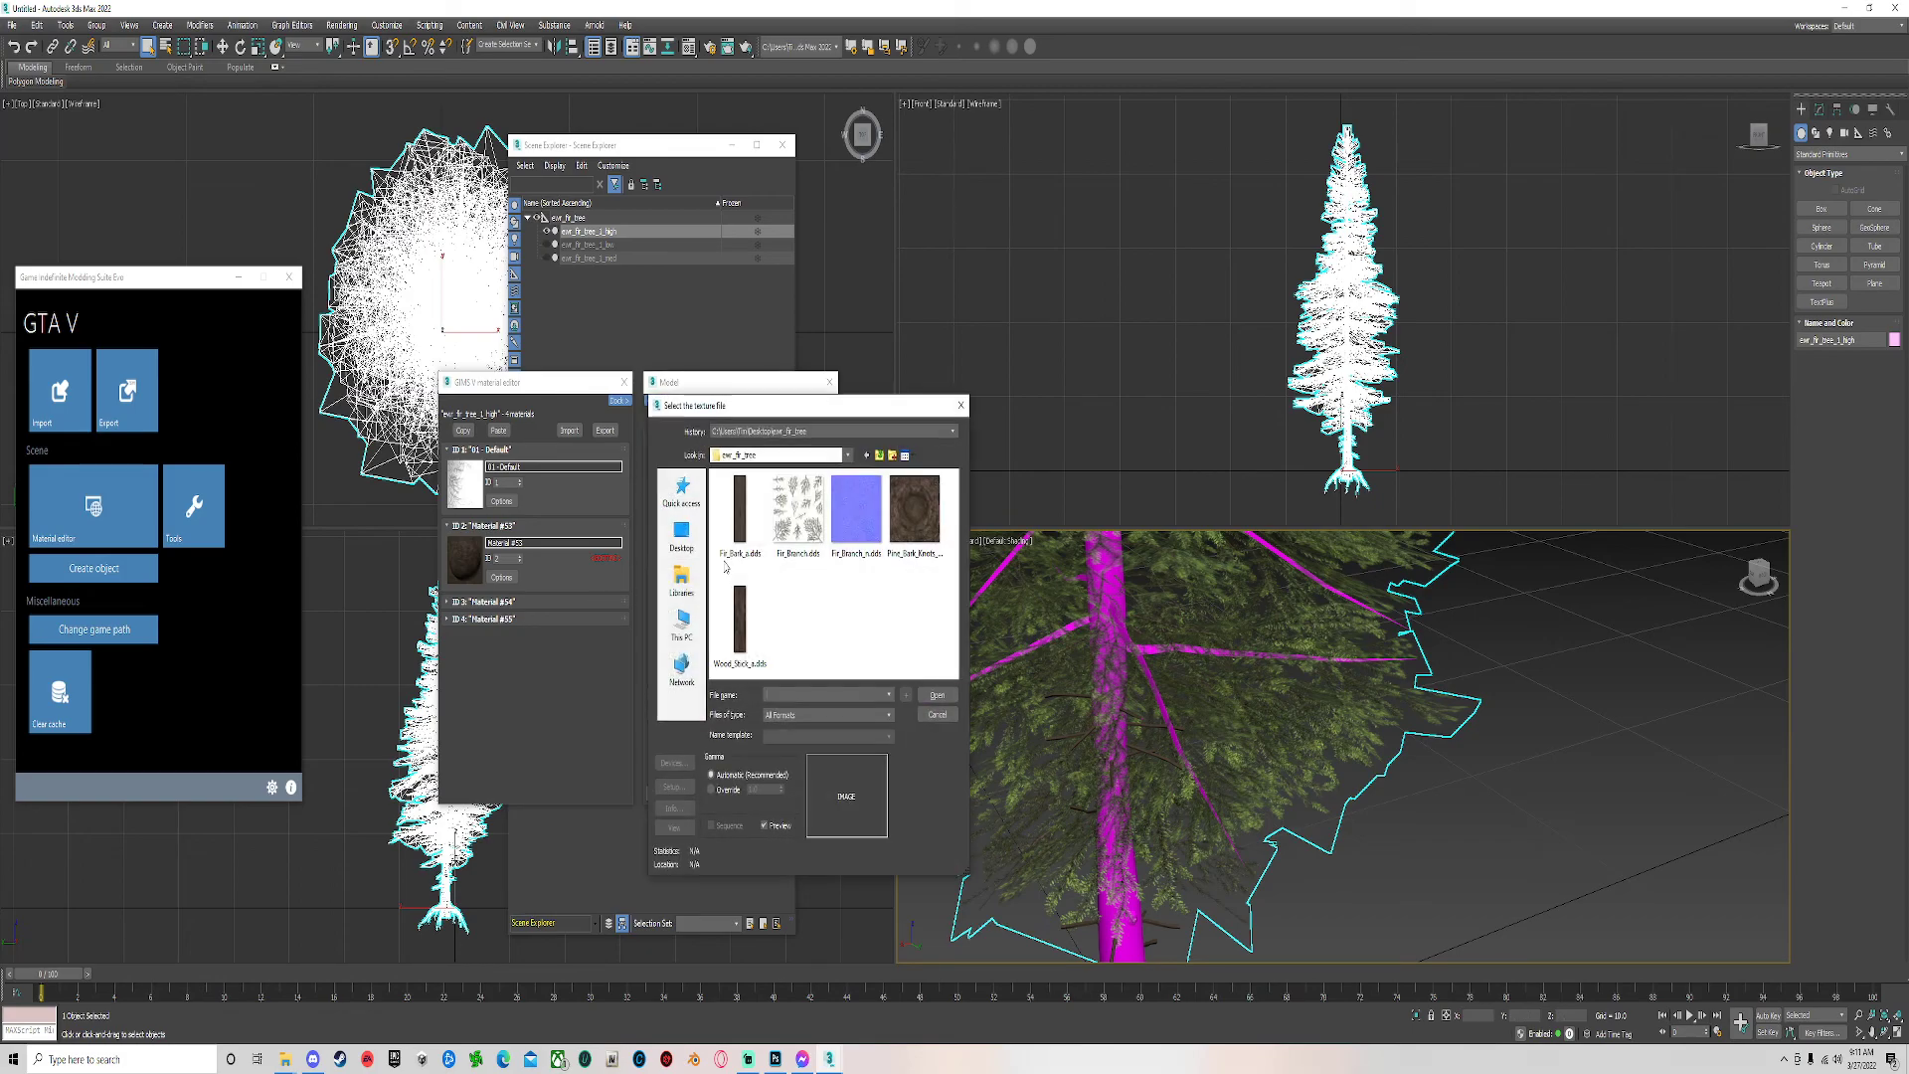
pyautogui.doubleClick(742, 609)
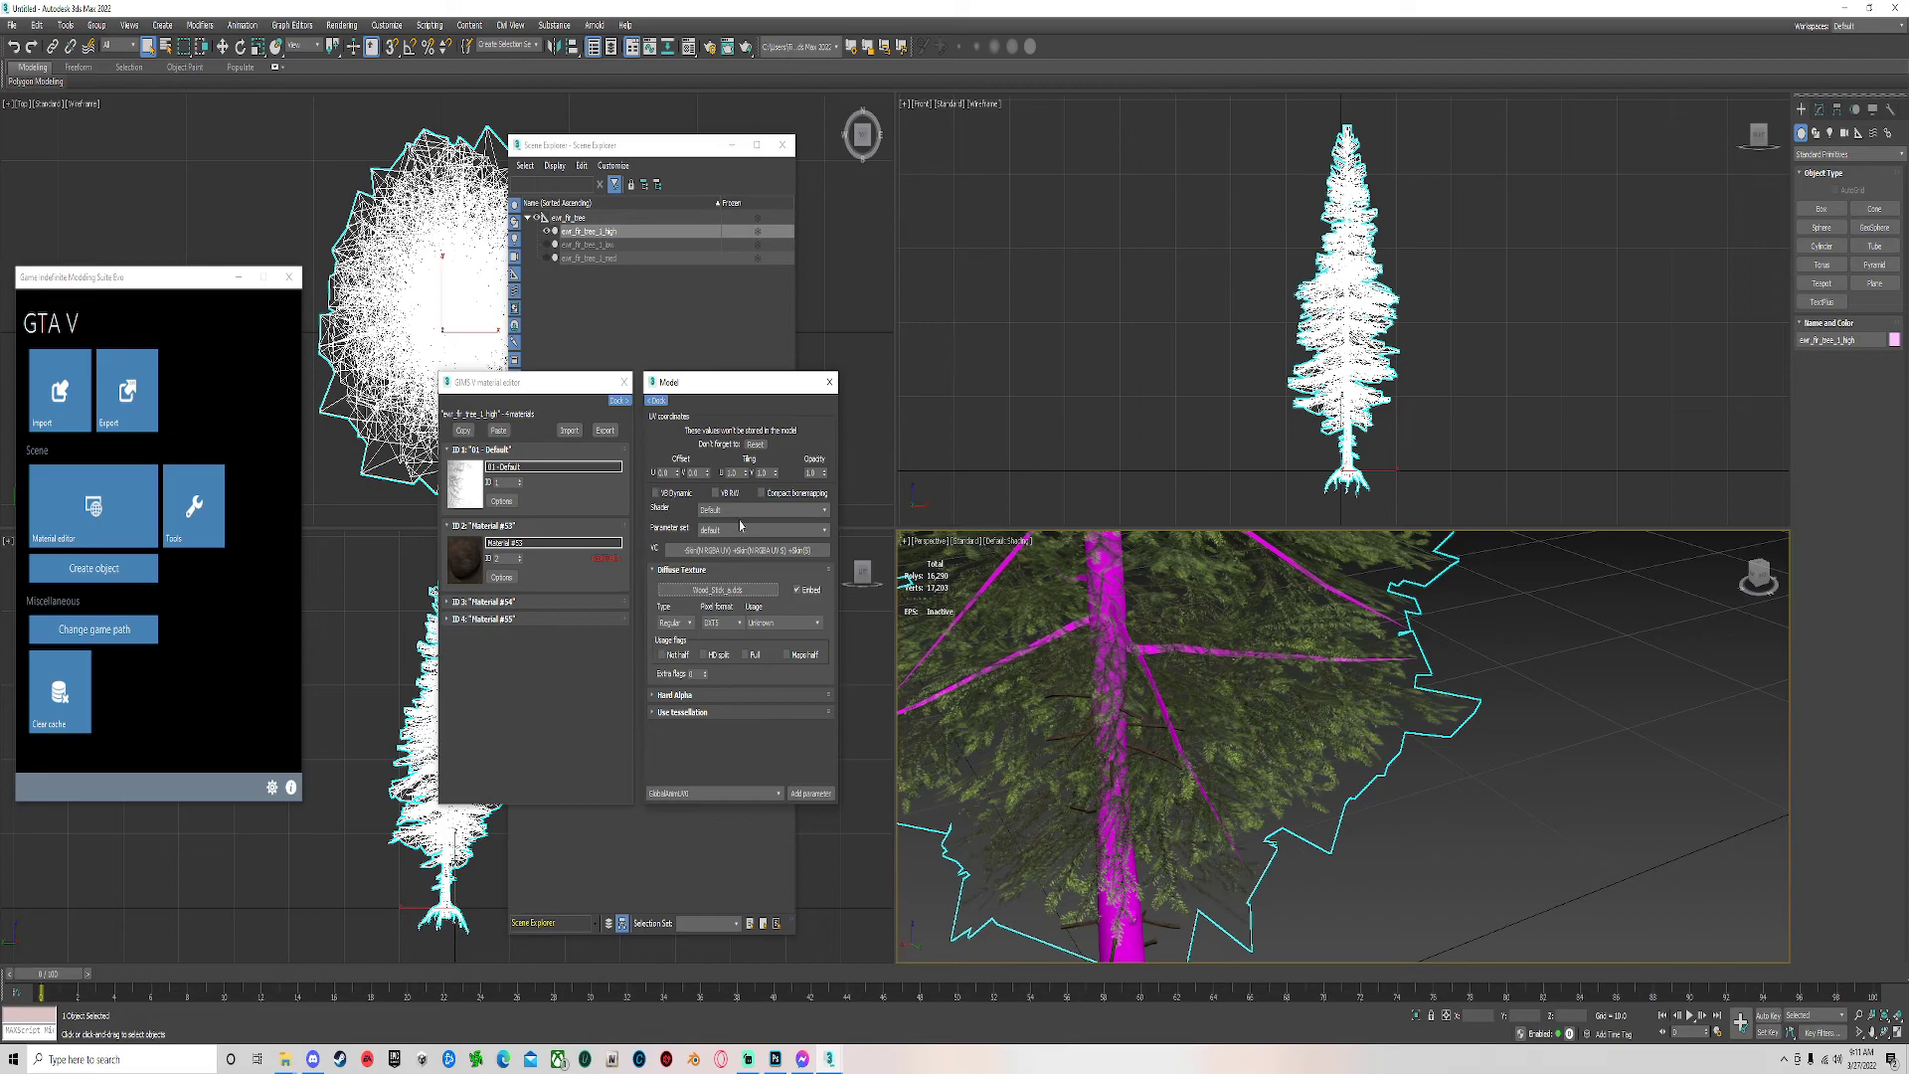
# Assign the Fir_Bark texture as the diffuse texture of Material #54.
pyautogui.click(526, 603)
pyautogui.click(501, 653)
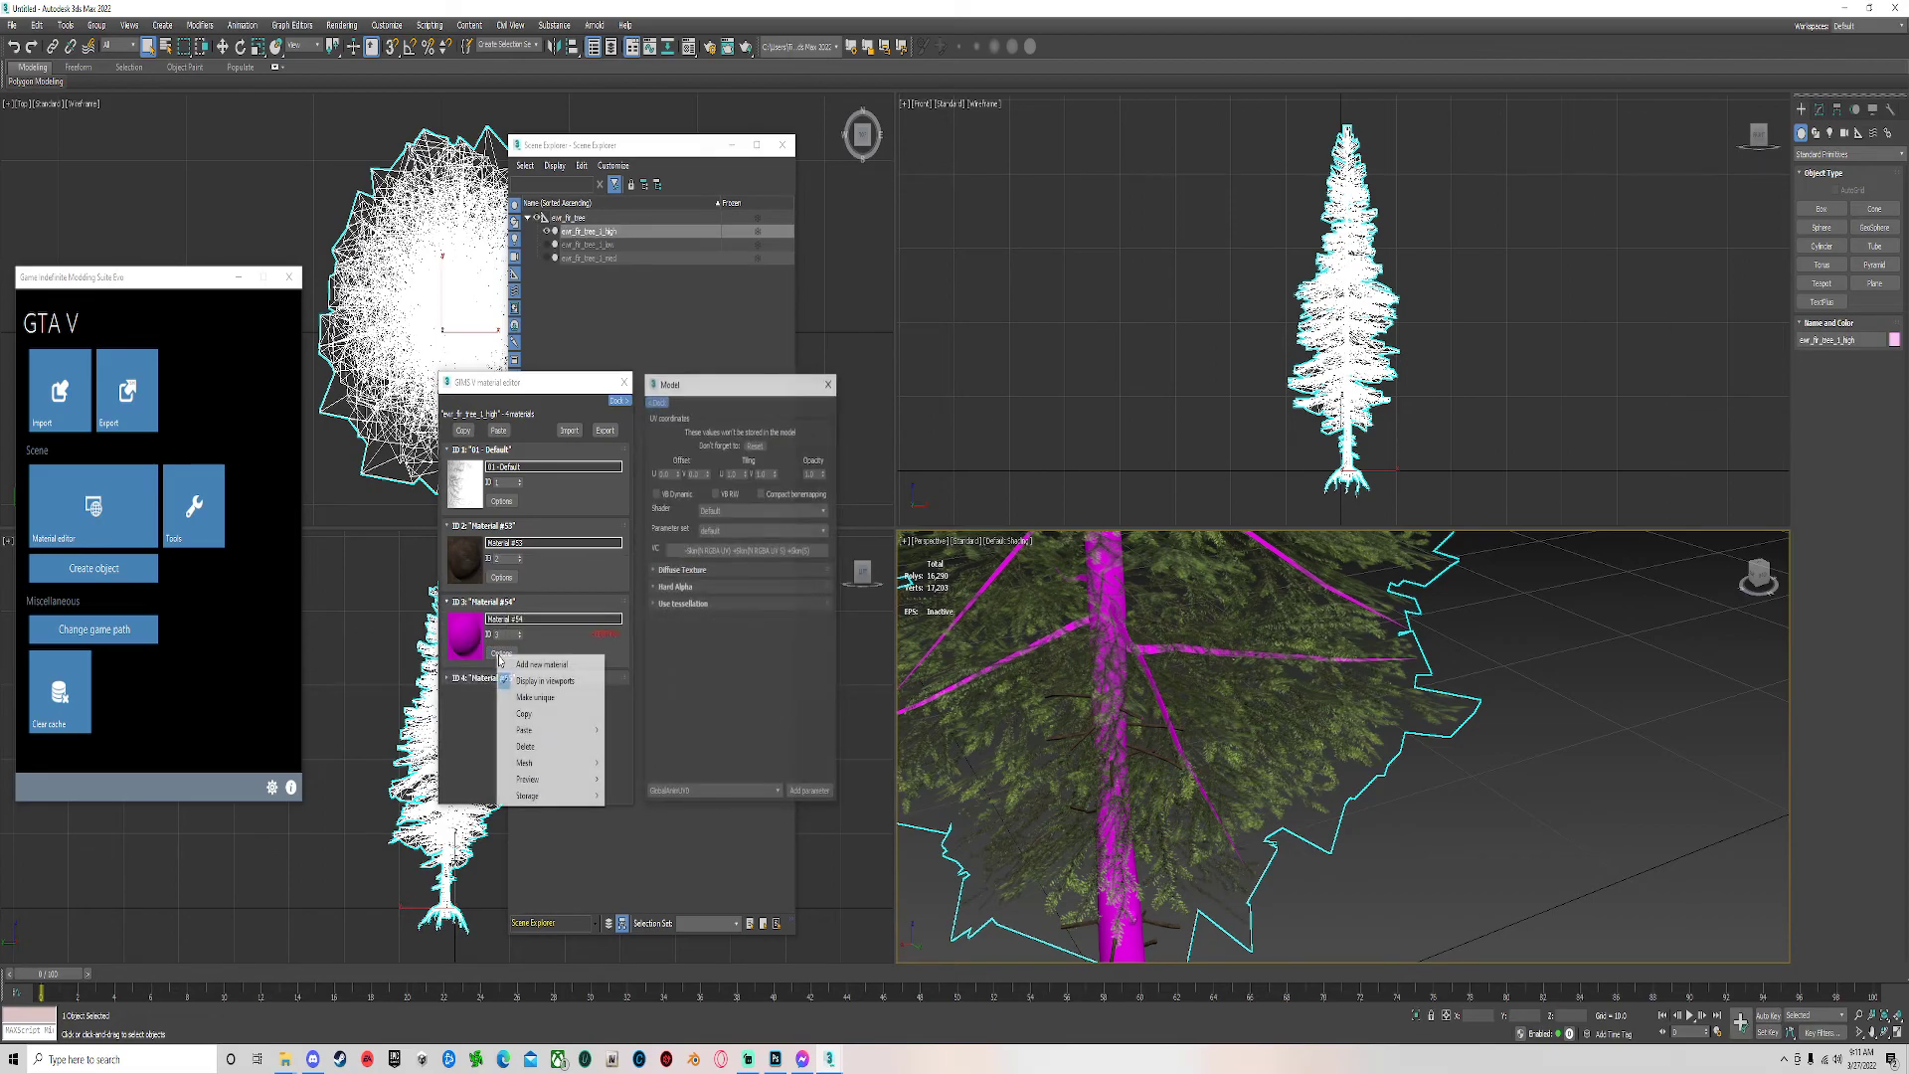
pyautogui.click(682, 569)
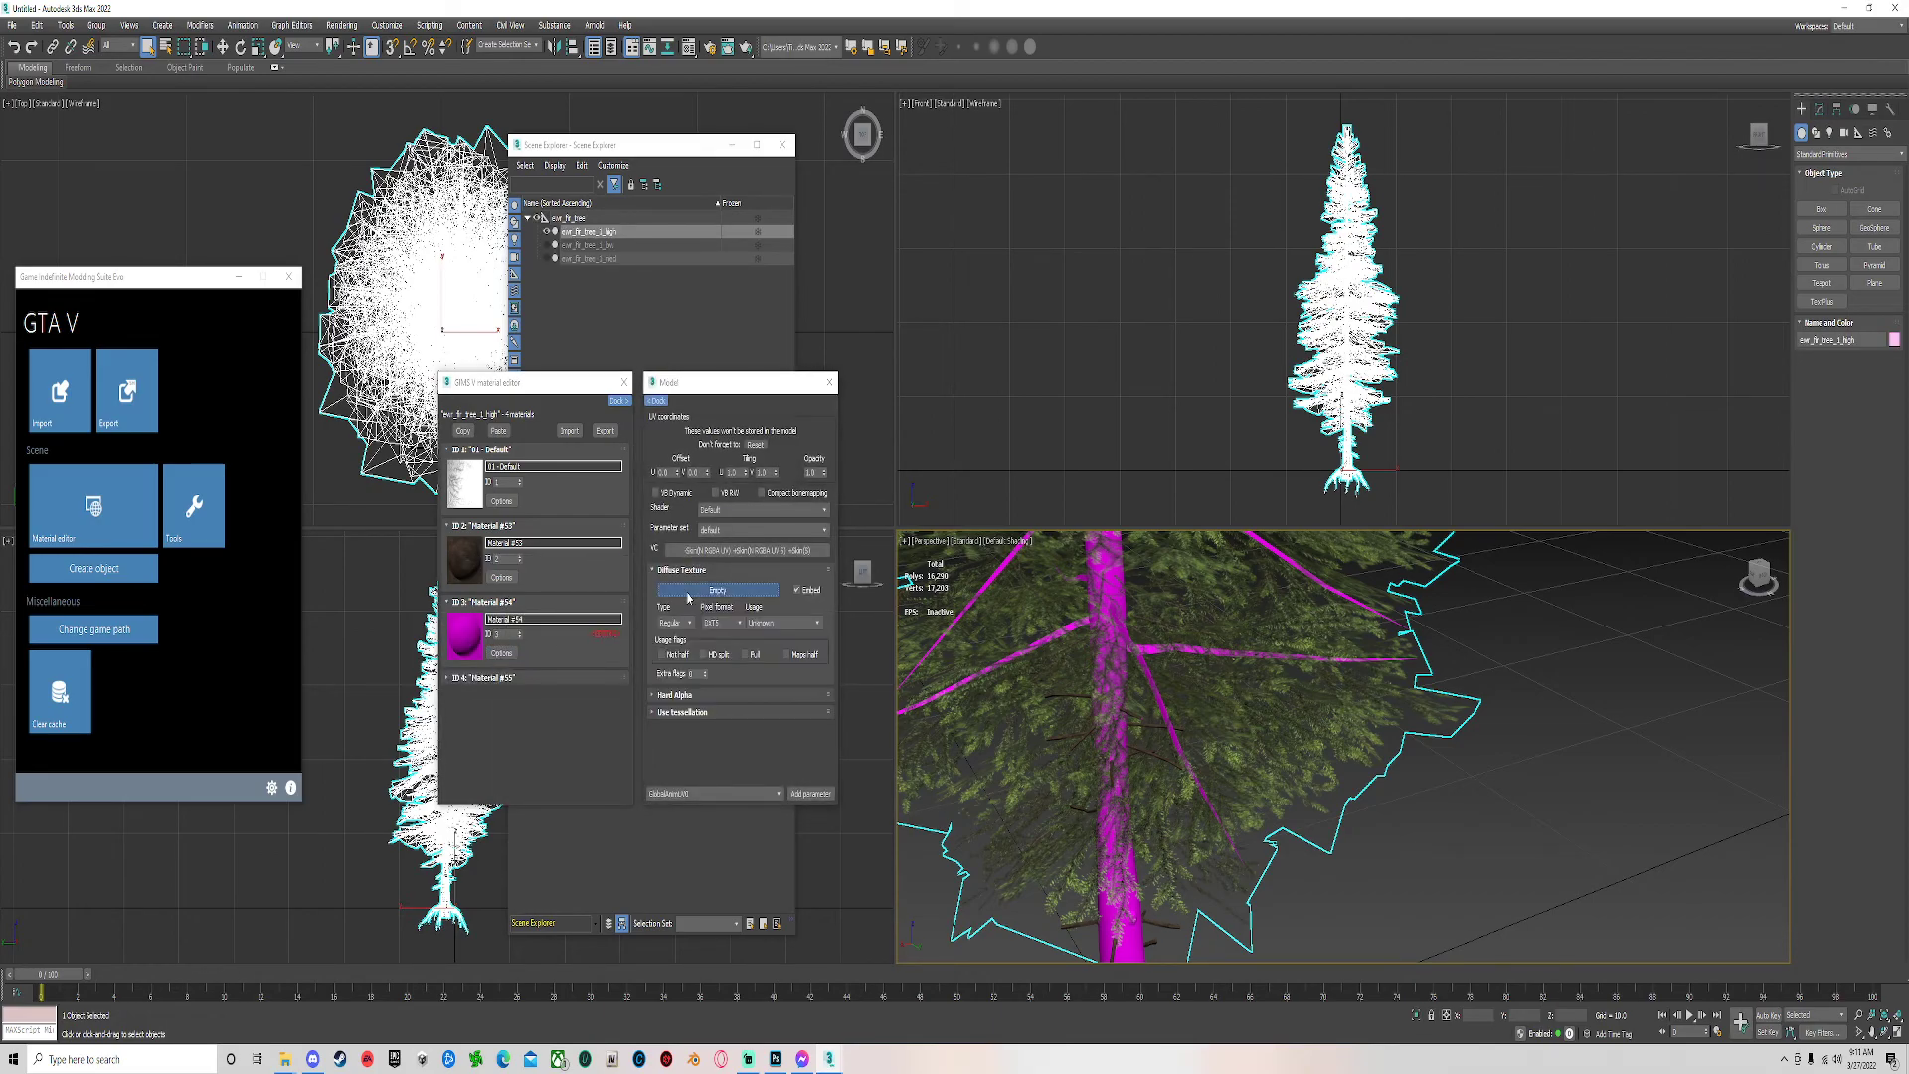
pyautogui.click(714, 591)
pyautogui.doubleClick(739, 509)
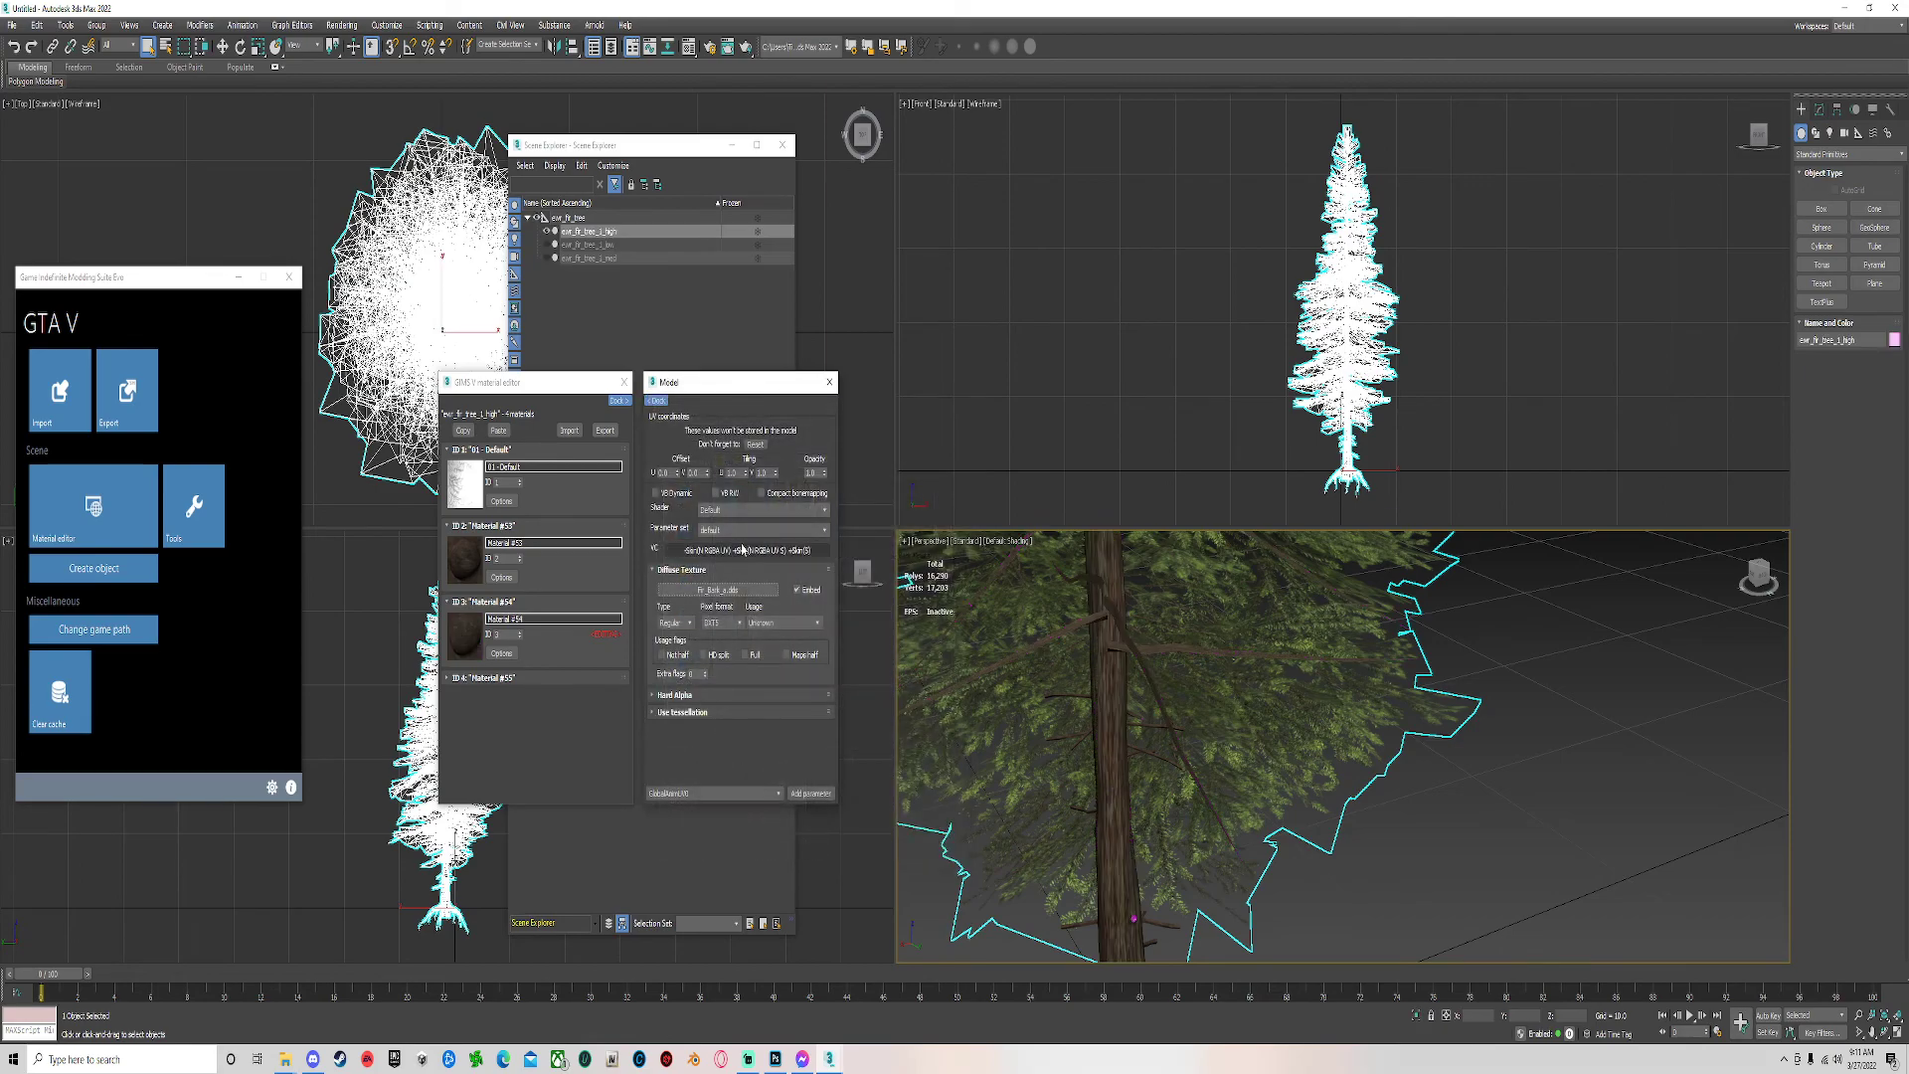
# Assign the Pine_Bark_Knots texture as the diffuse texture of Material #55, used on the trunk's small knots.
pyautogui.scroll(5, 1032, 764)
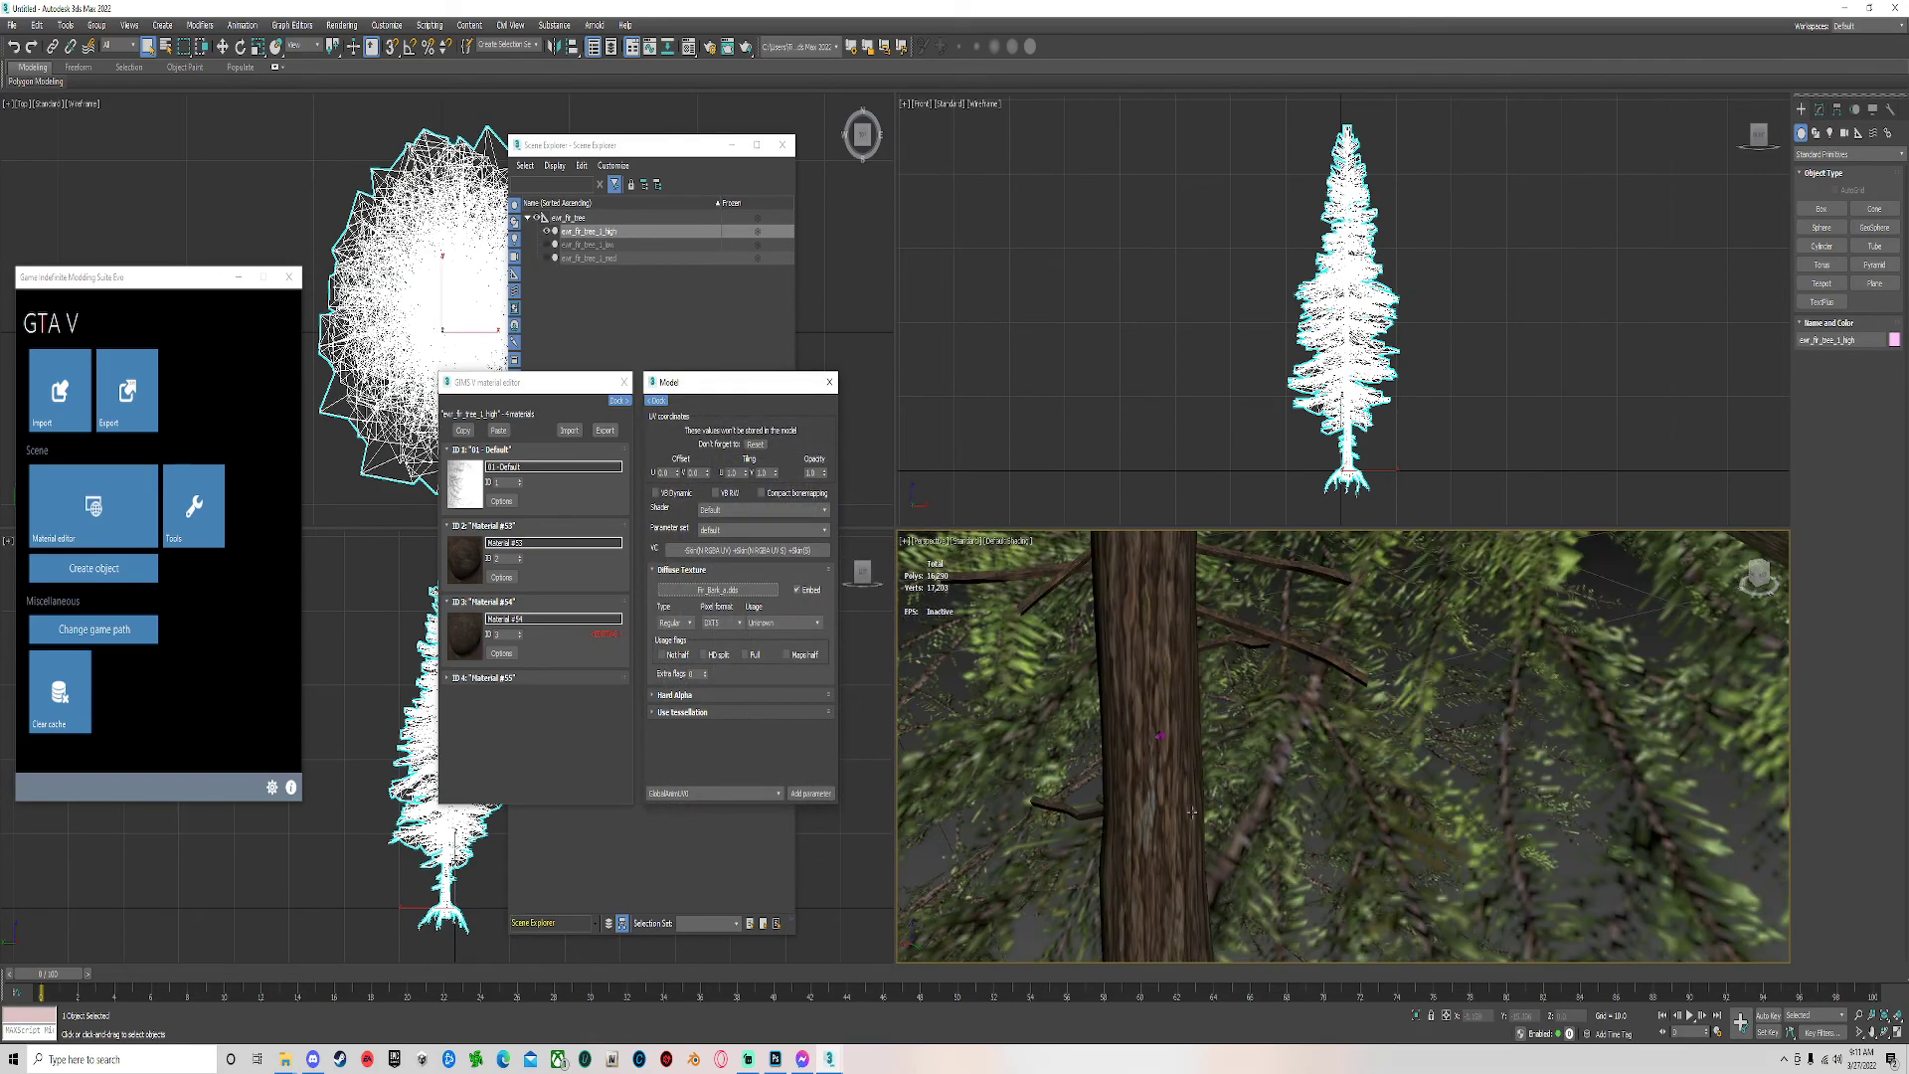
pyautogui.scroll(-8, 1175, 807)
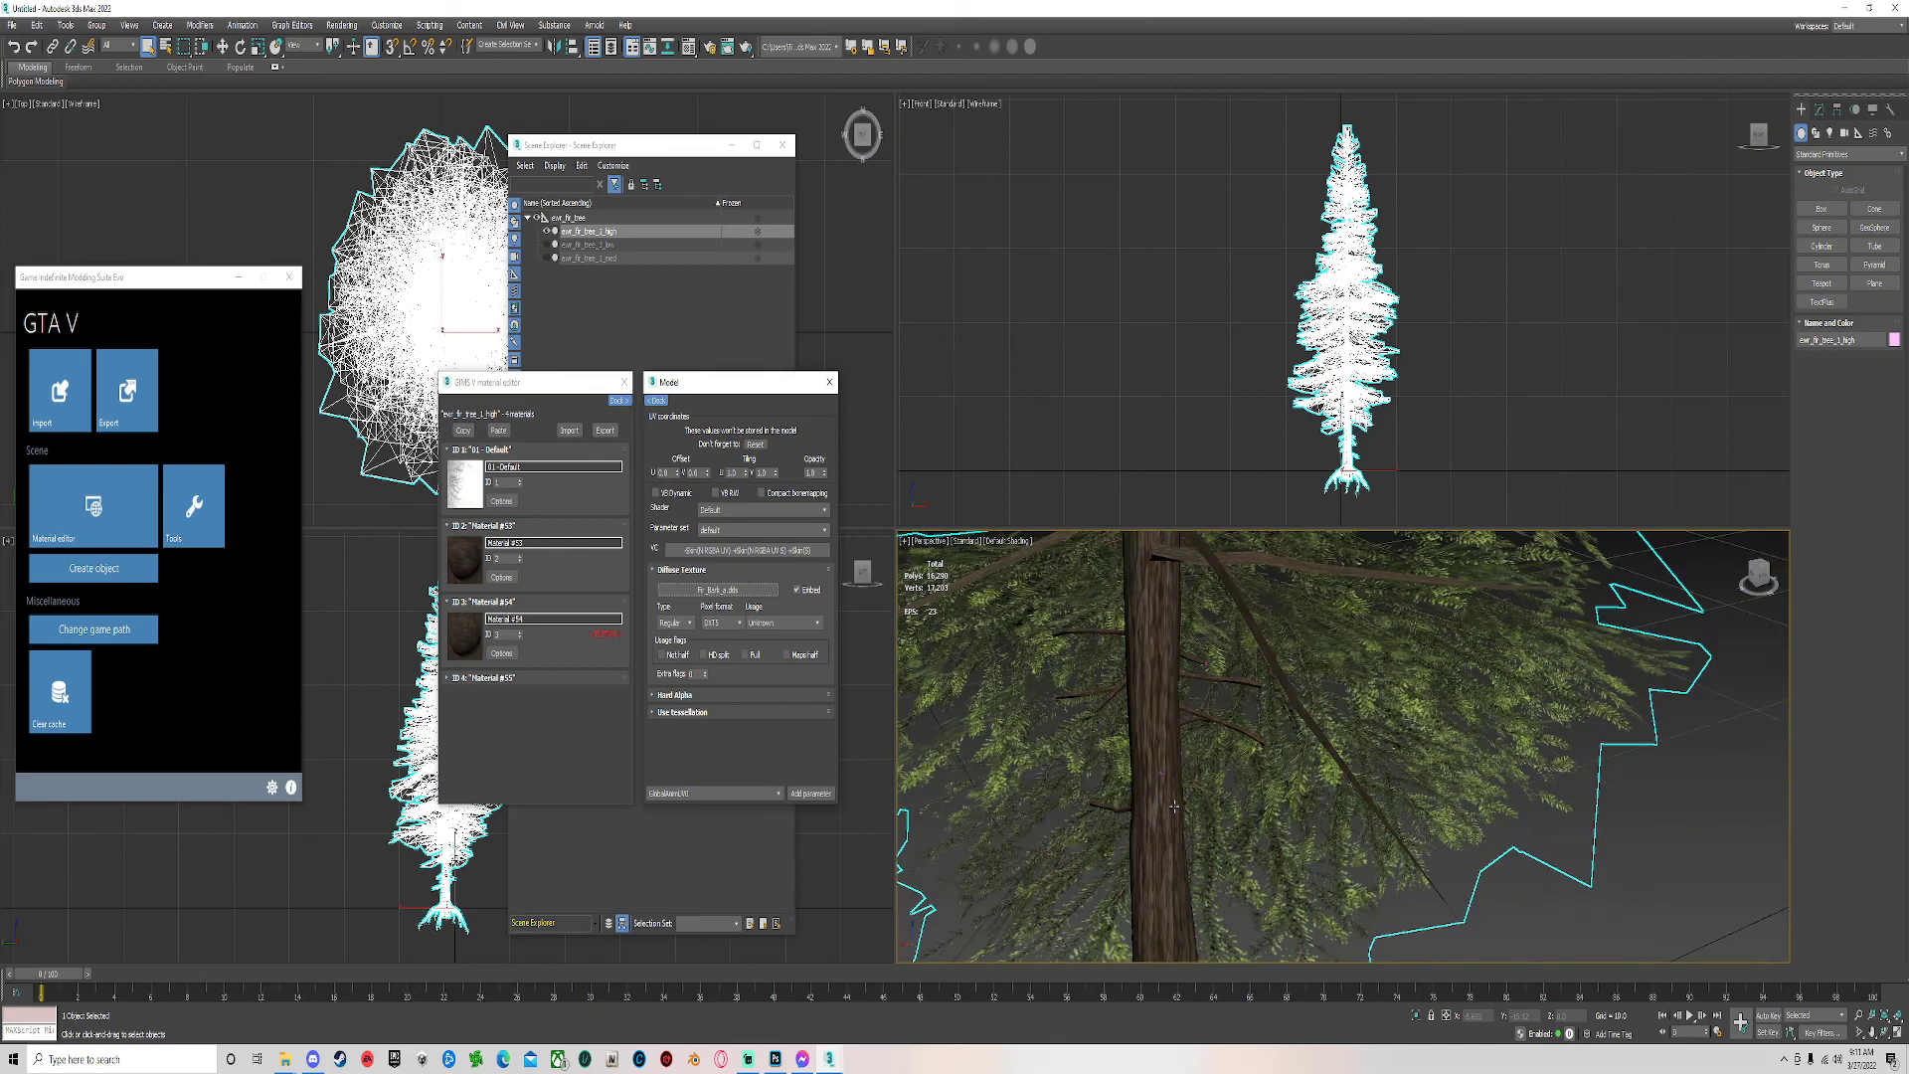
pyautogui.moveTo(1194, 664); pyautogui.dragTo(1189, 819, button='middle')
pyautogui.scroll(5, 1173, 819)
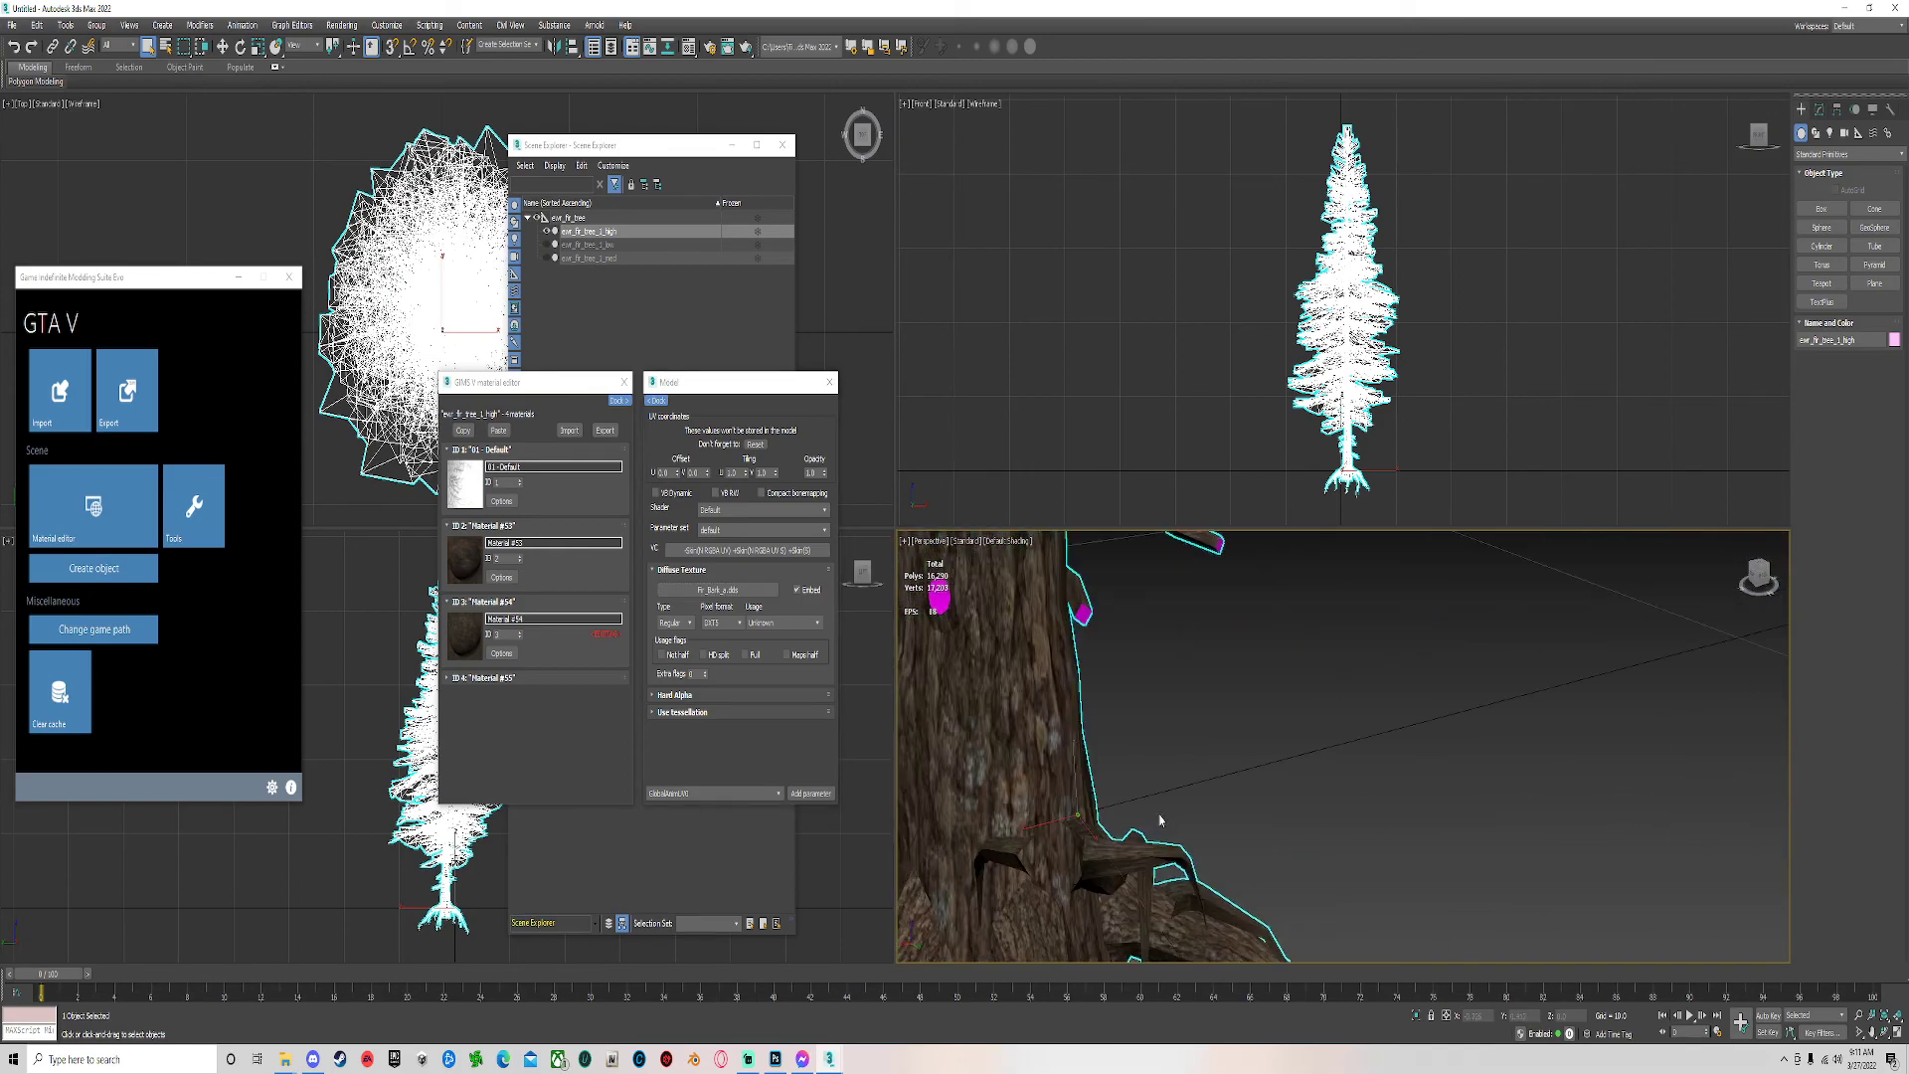
pyautogui.scroll(-4, 1060, 819)
pyautogui.scroll(3, 1149, 807)
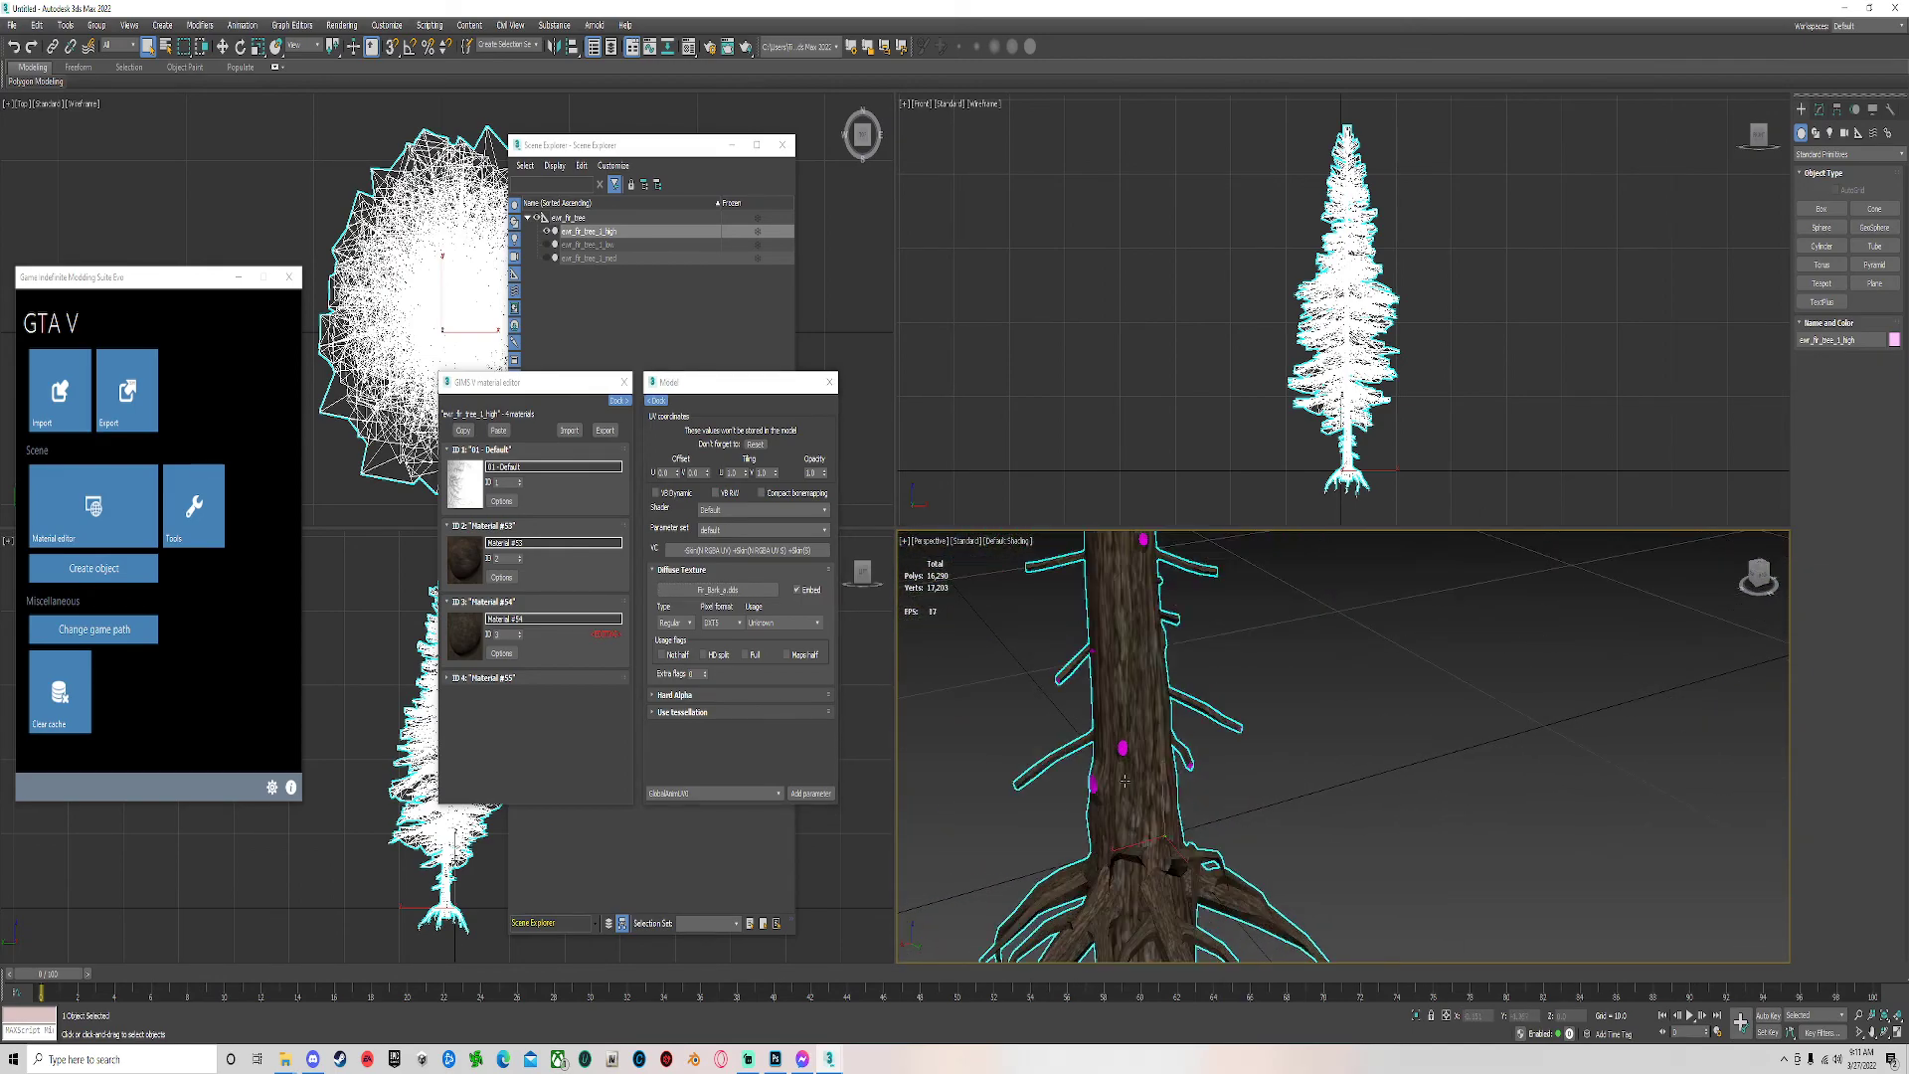
pyautogui.click(485, 677)
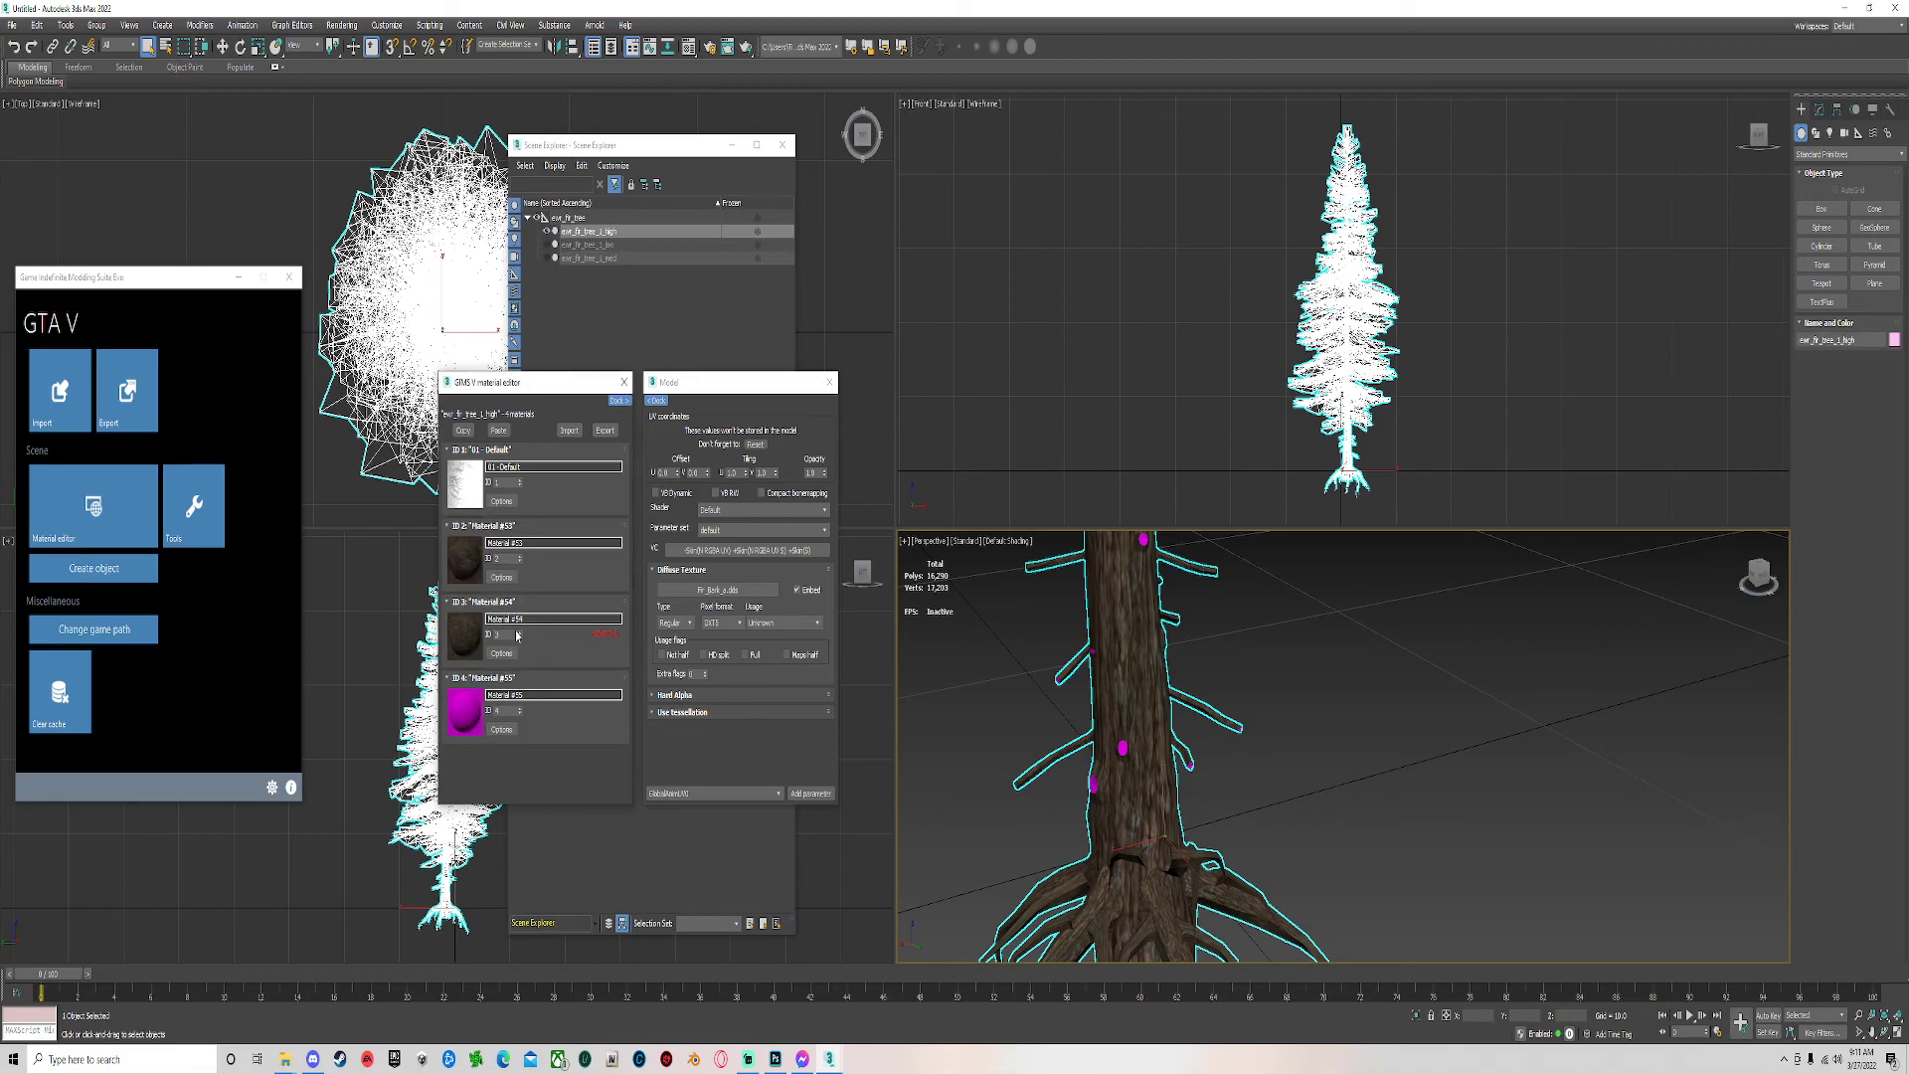
pyautogui.click(502, 729)
pyautogui.click(686, 570)
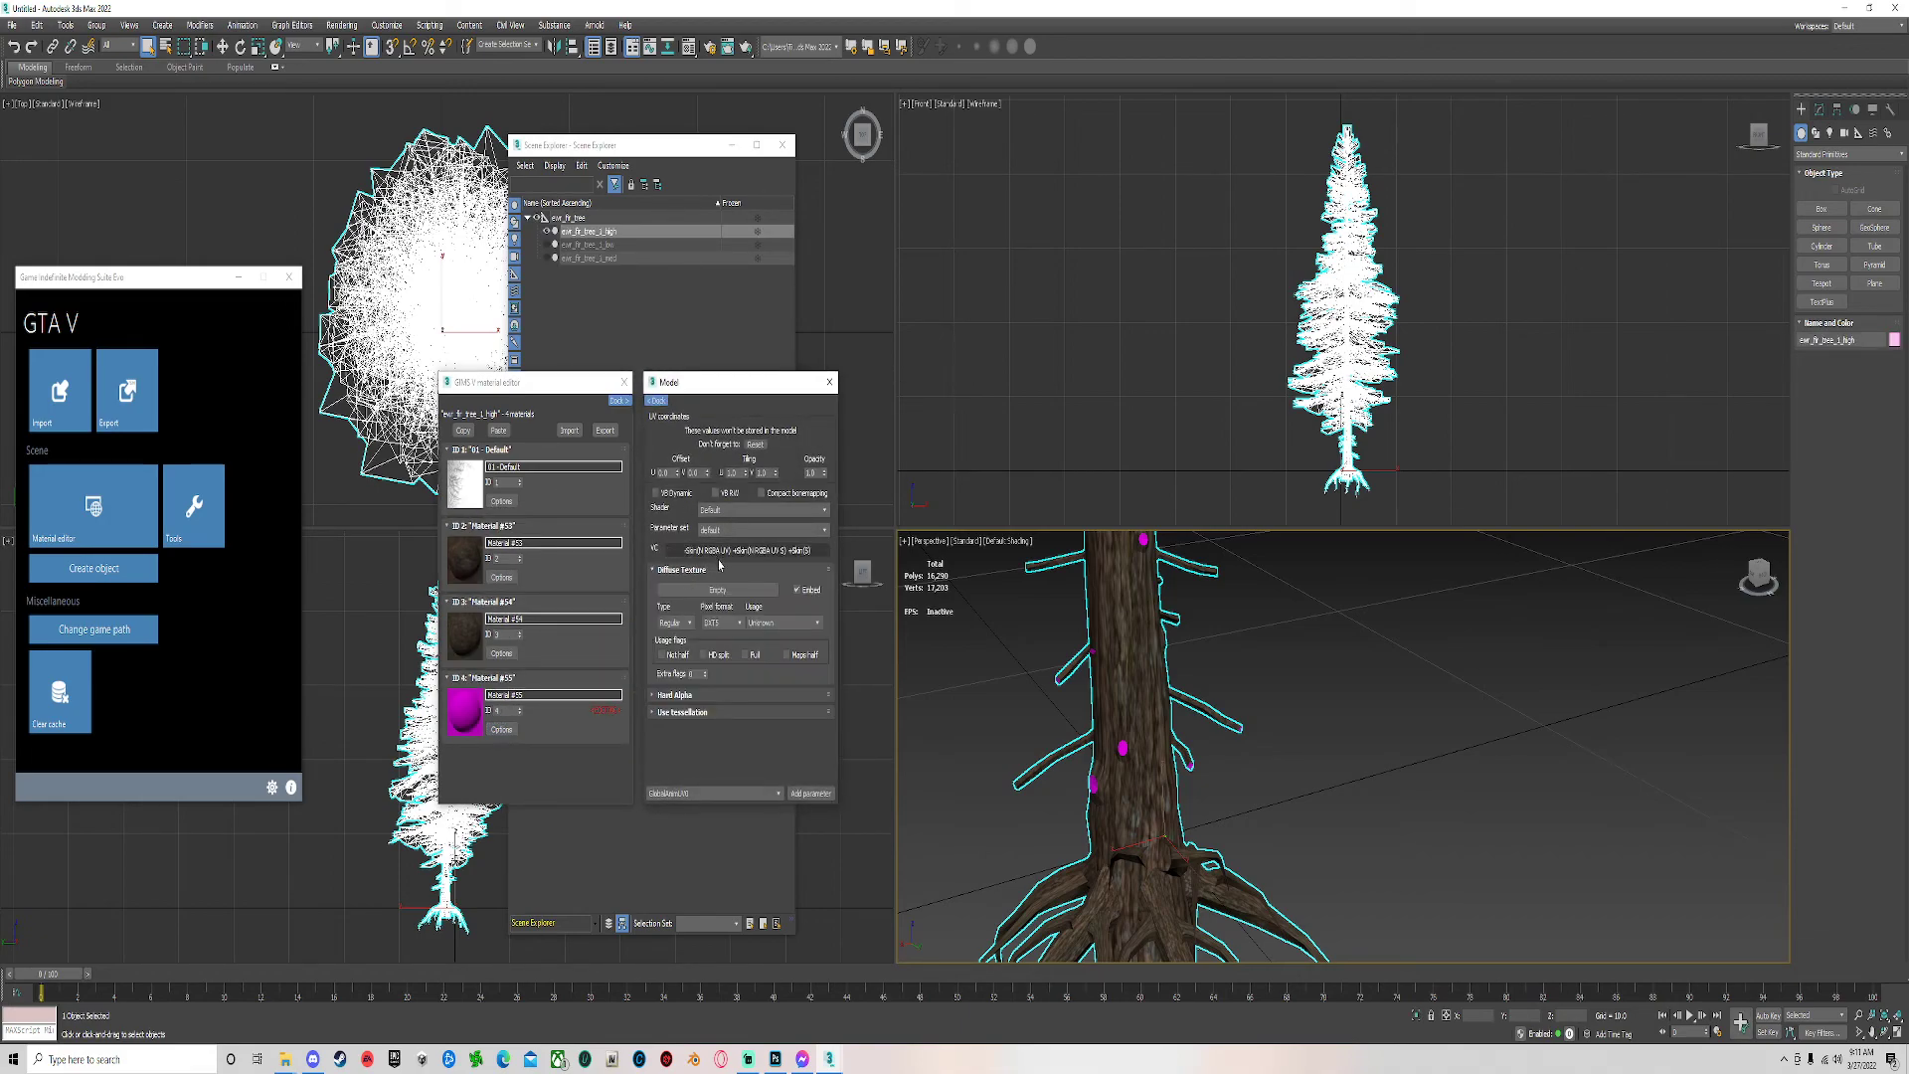
pyautogui.click(718, 590)
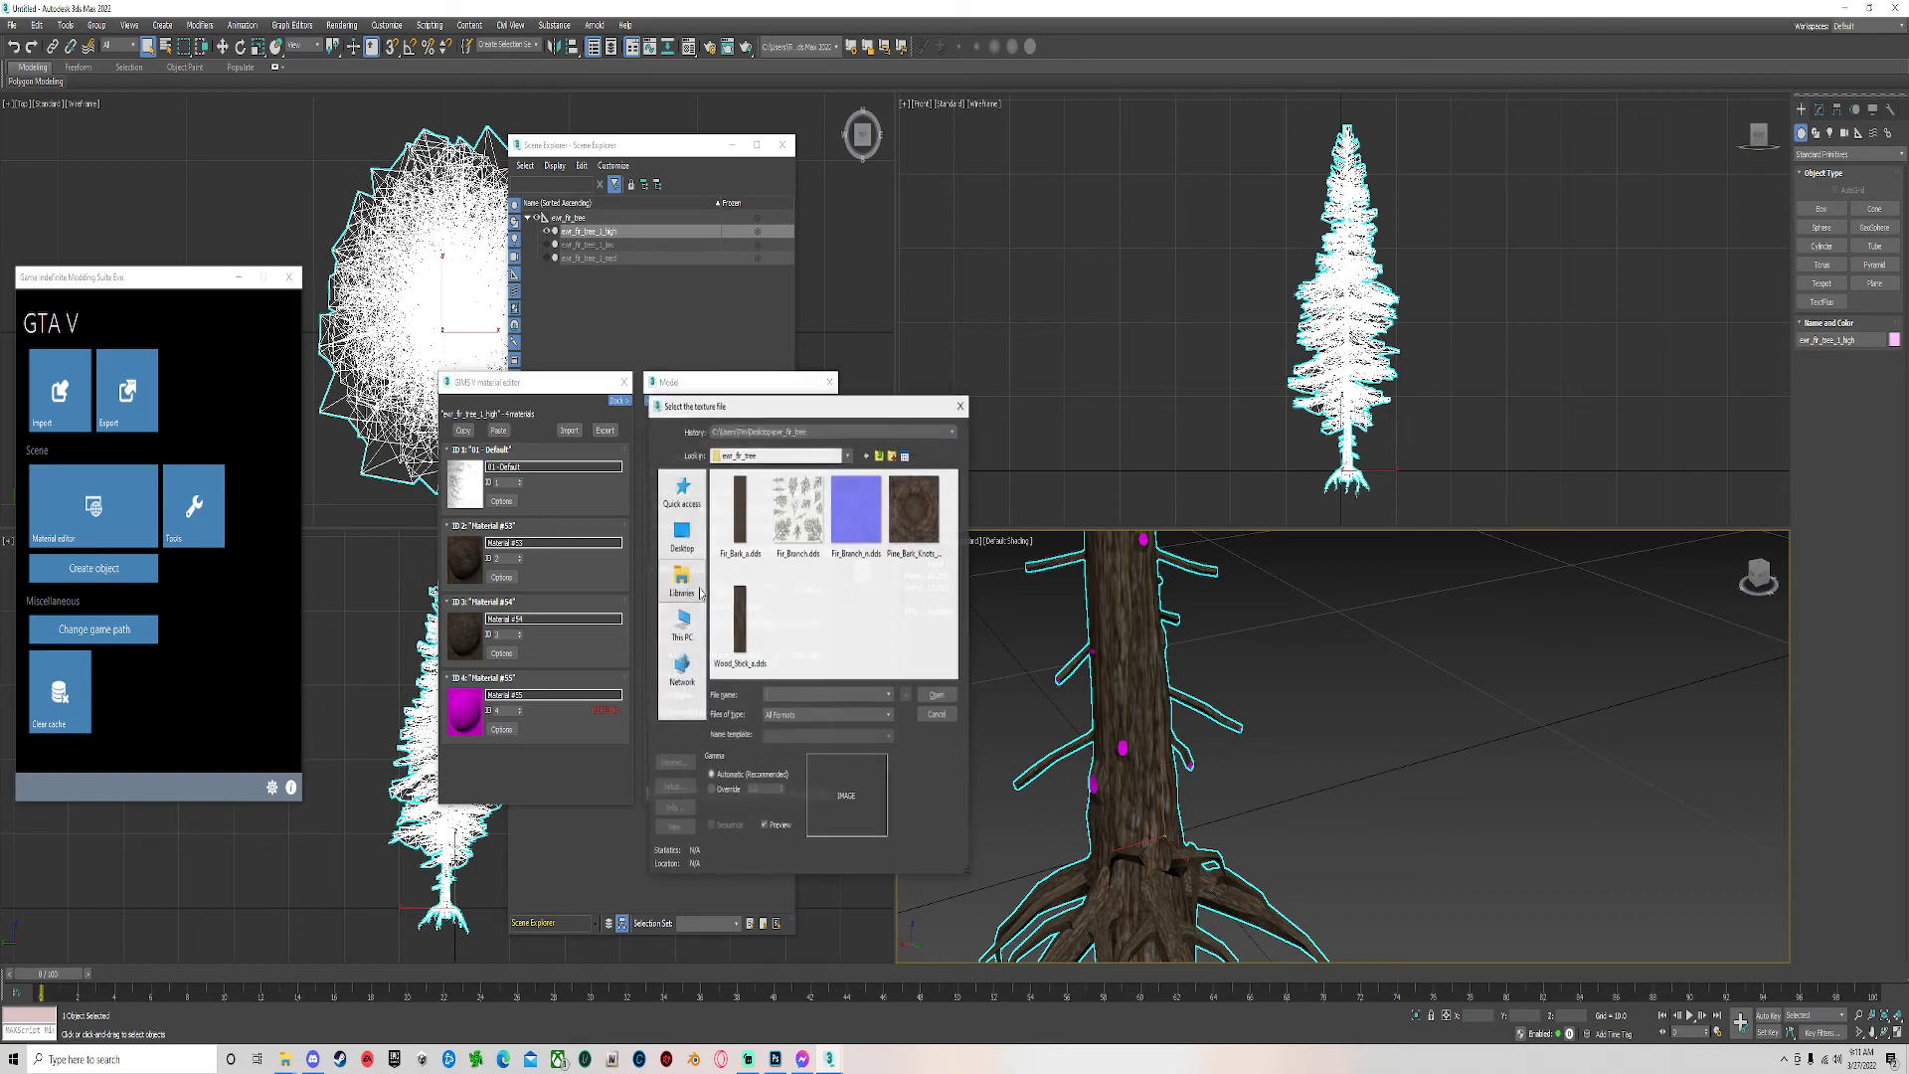
pyautogui.click(915, 508)
pyautogui.click(937, 694)
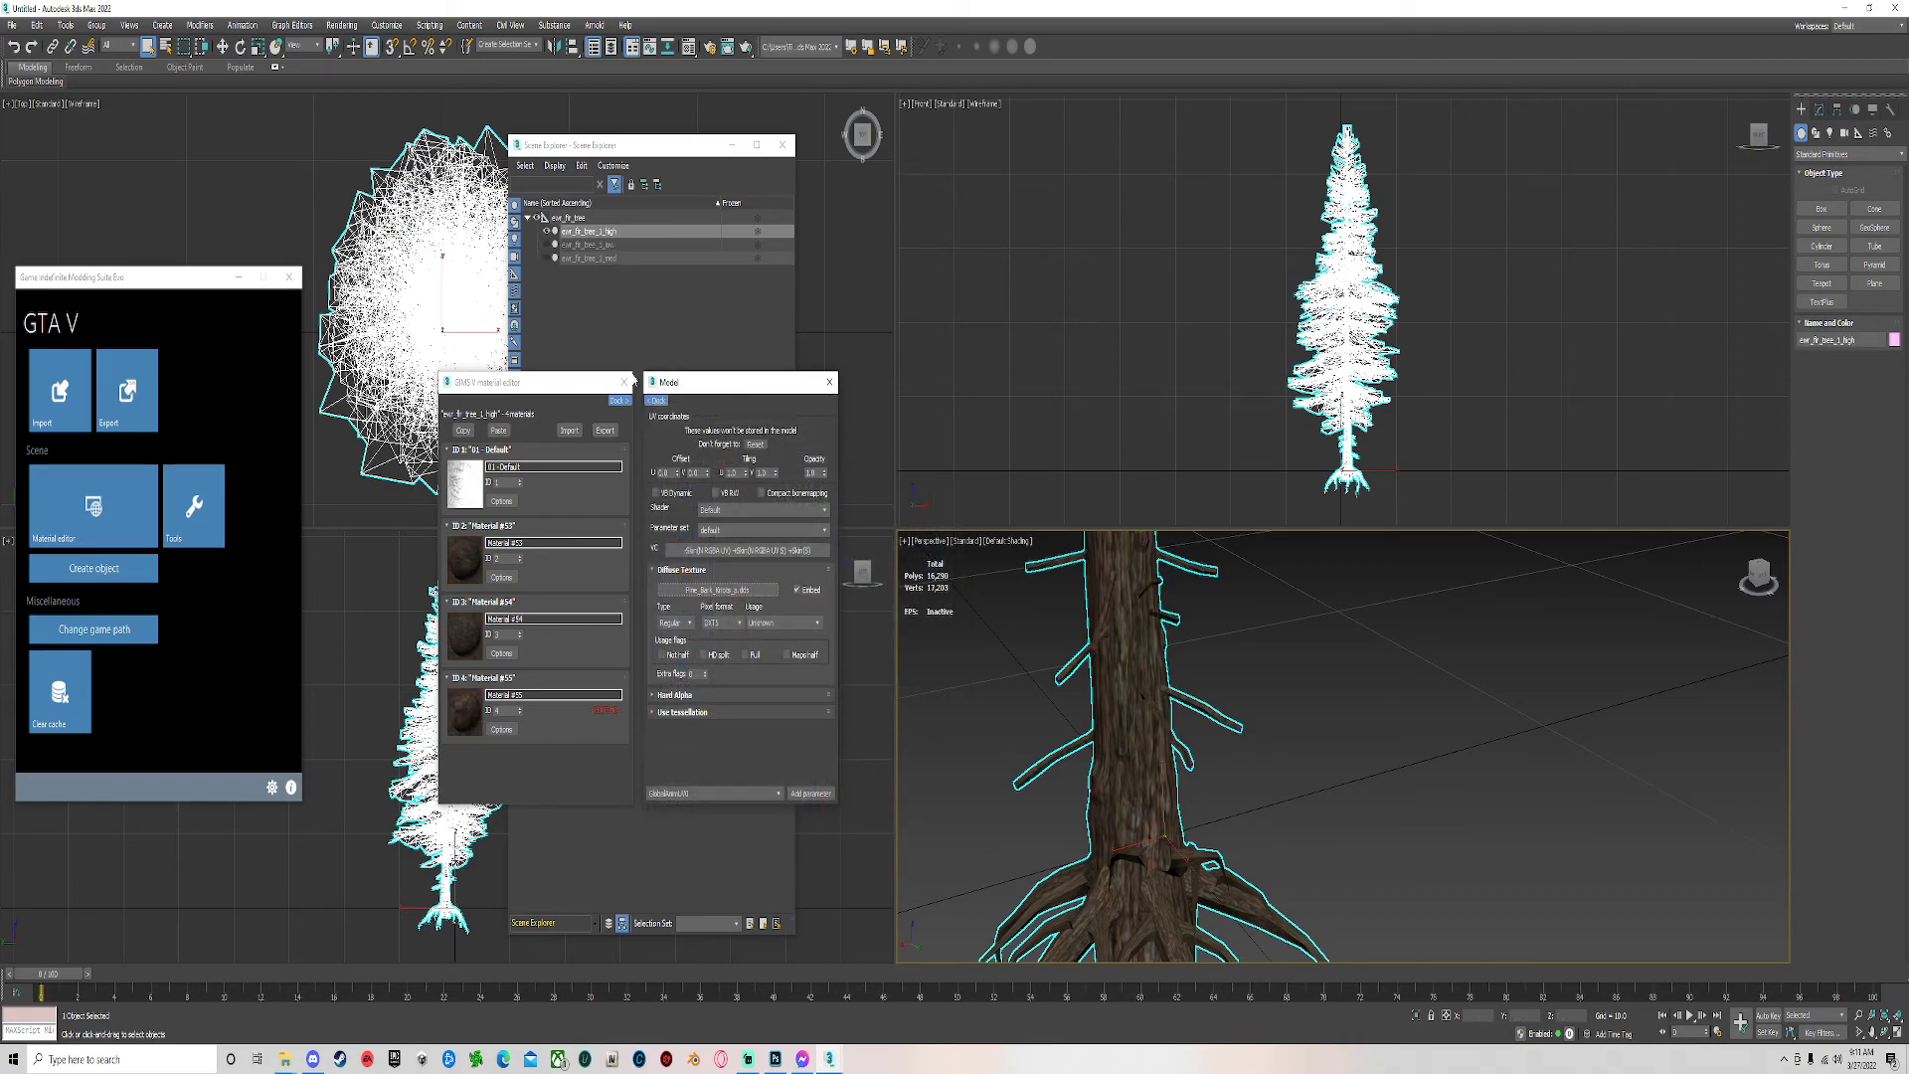
# Unhide the low and med fir tree models and move the Scene Explorer clear of the material editor.
pyautogui.click(545, 245)
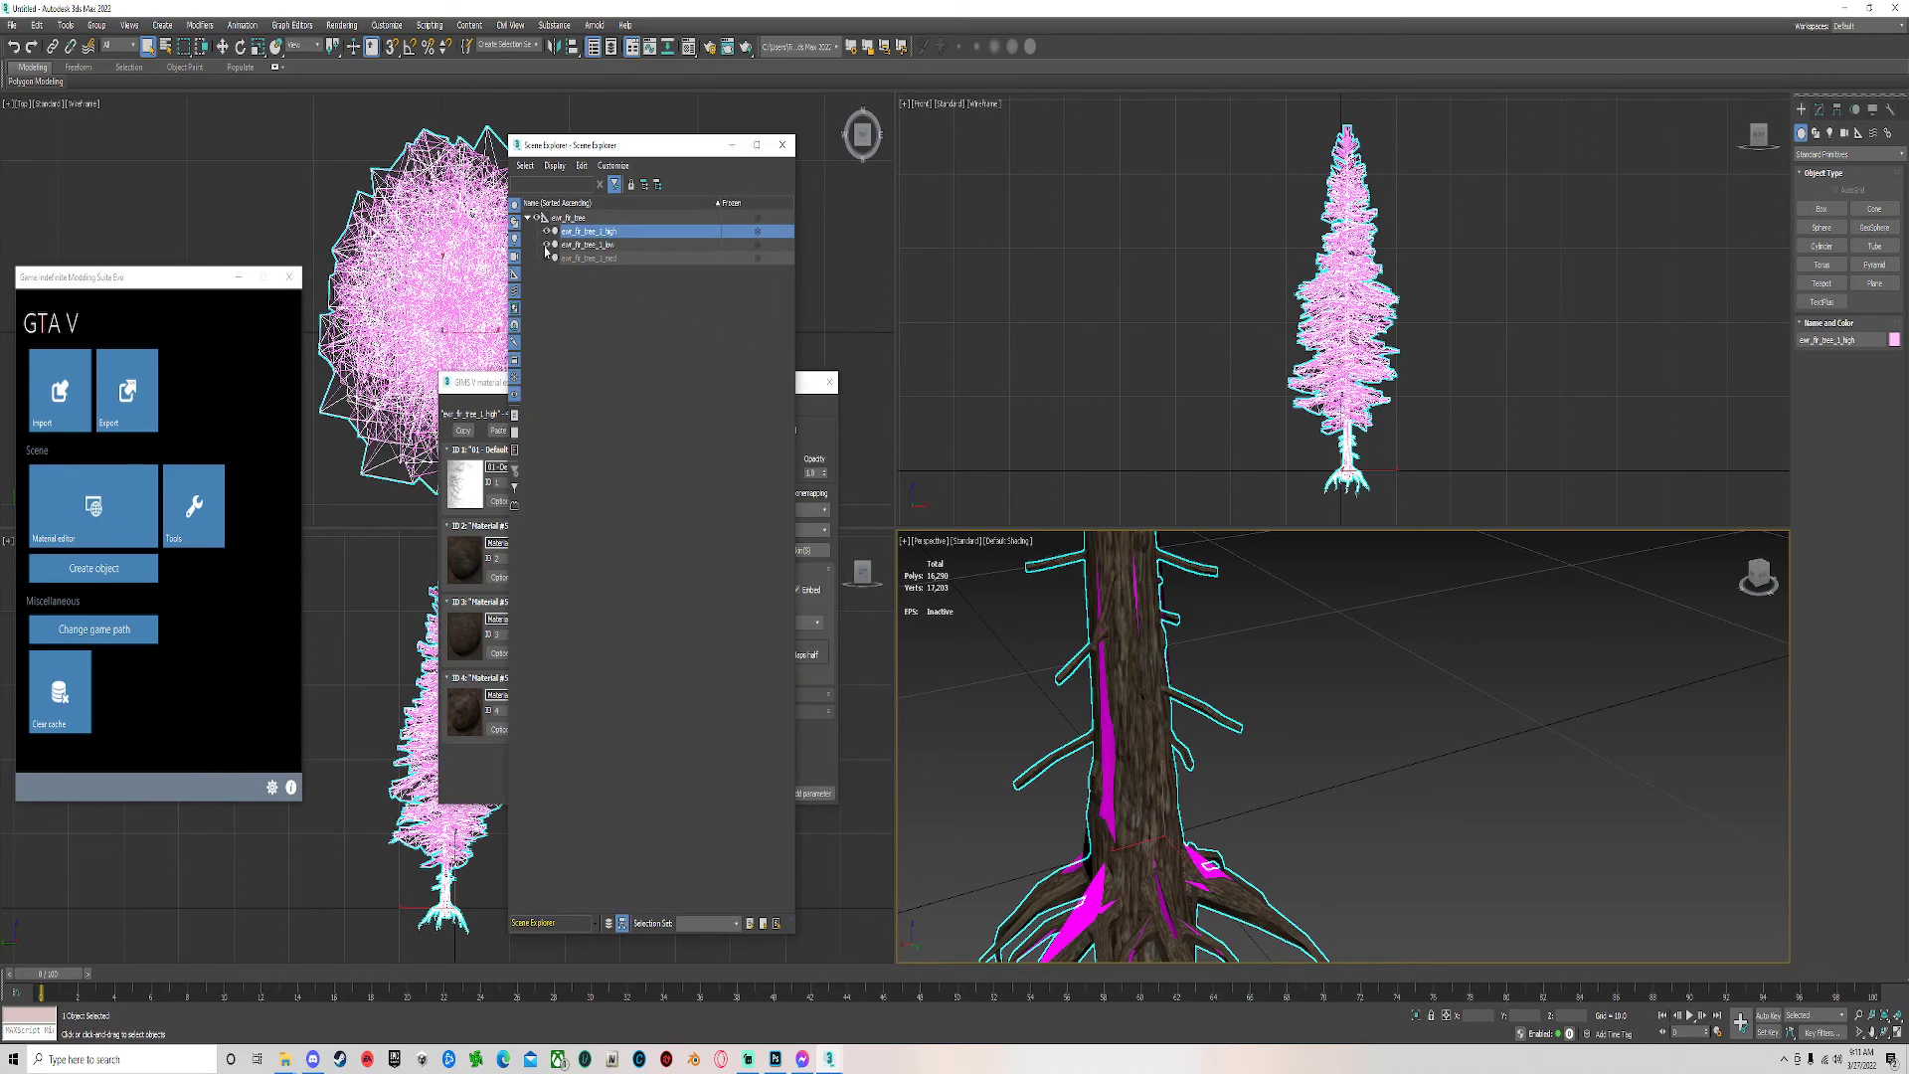
pyautogui.click(546, 258)
pyautogui.click(580, 245)
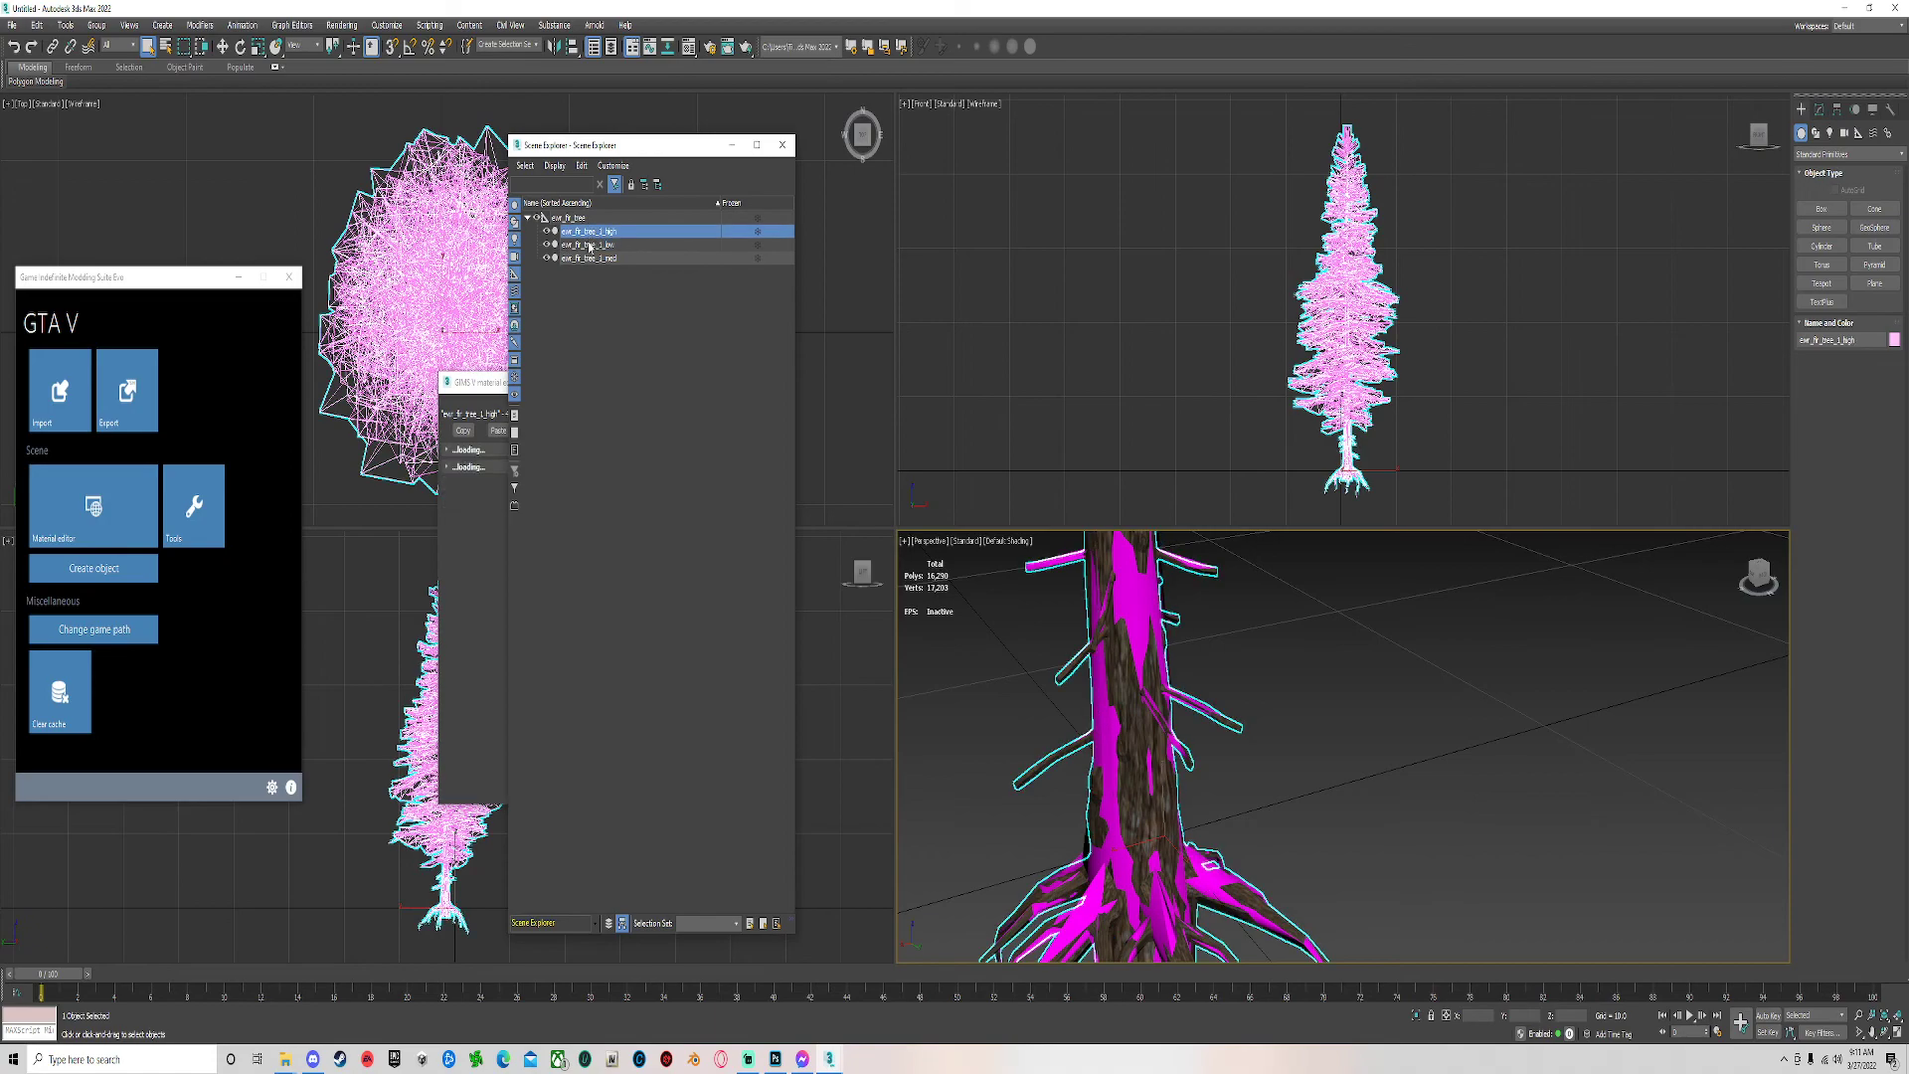
pyautogui.click(591, 230)
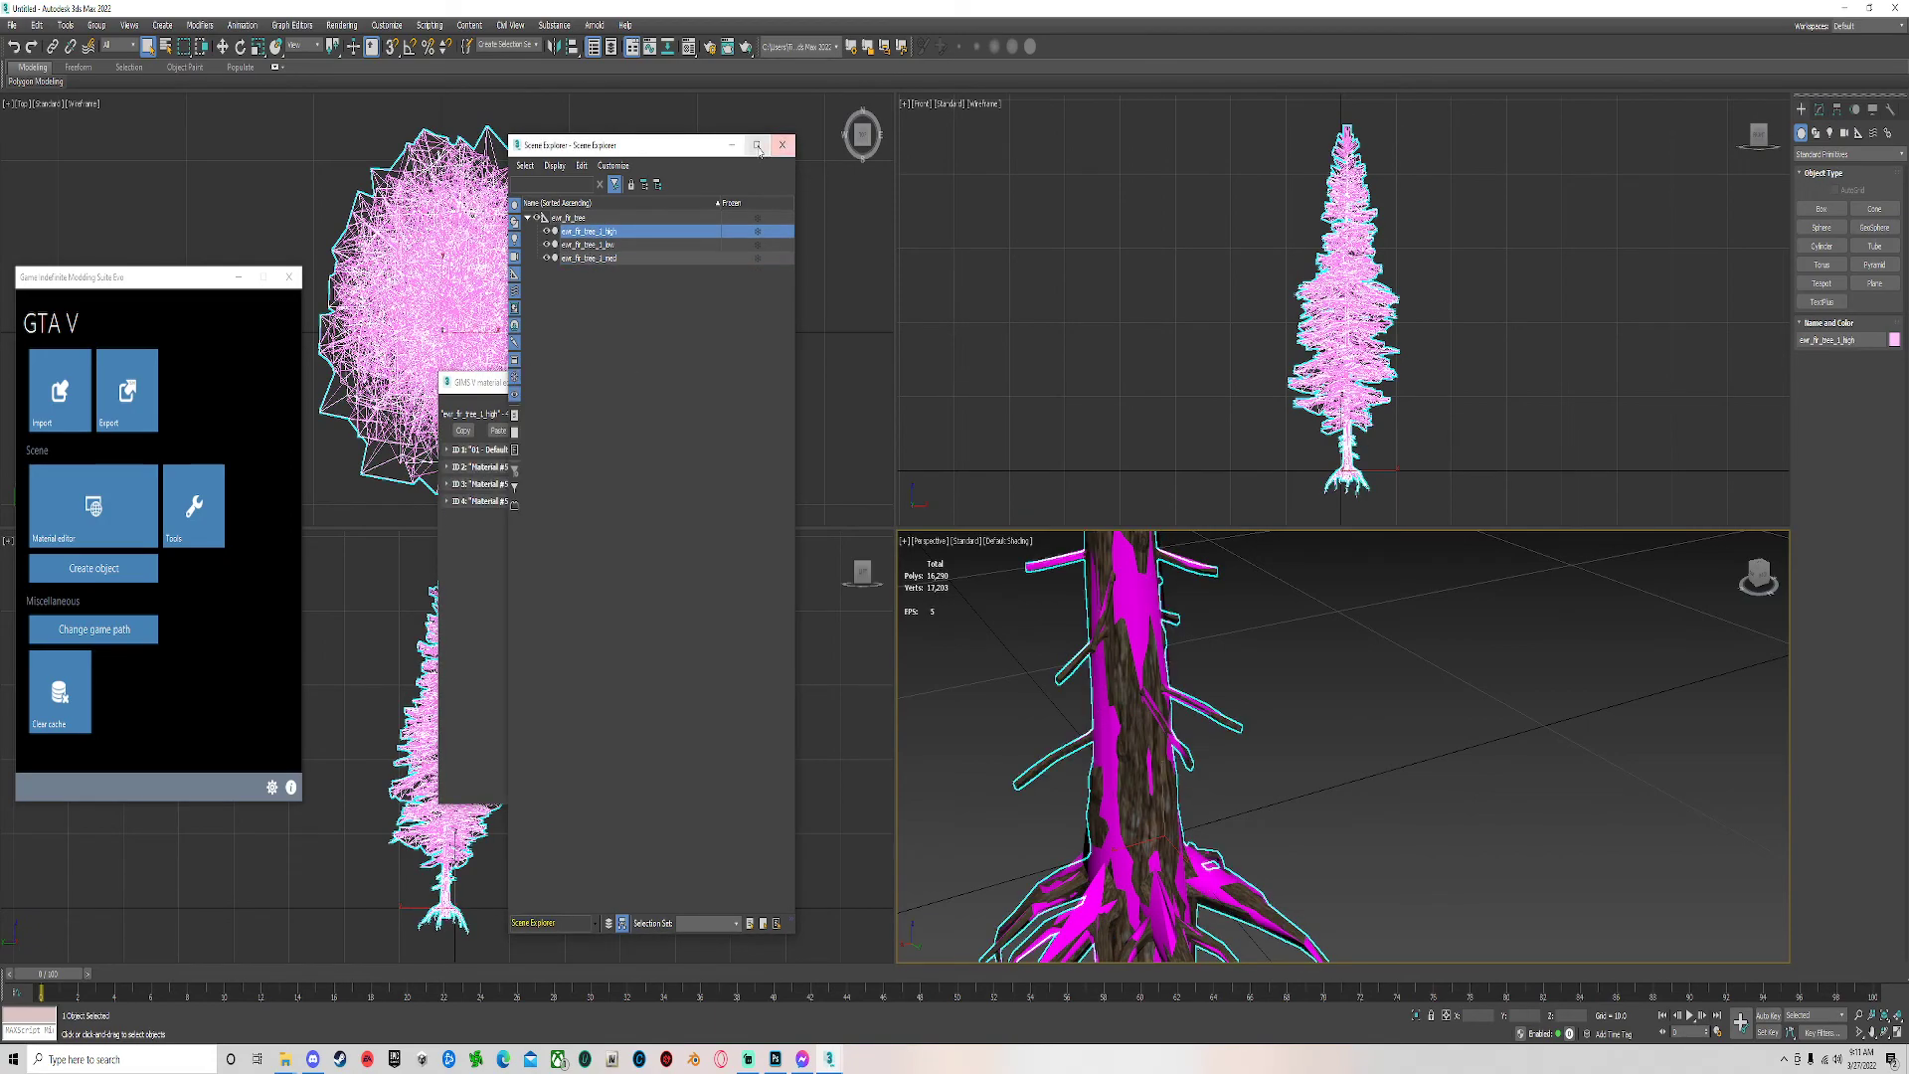
pyautogui.moveTo(713, 154); pyautogui.dragTo(1790, 99)
# Select the low model and set the parameter set of its Material #85 to trees_normal.
pyautogui.press('Down')
pyautogui.click(502, 451)
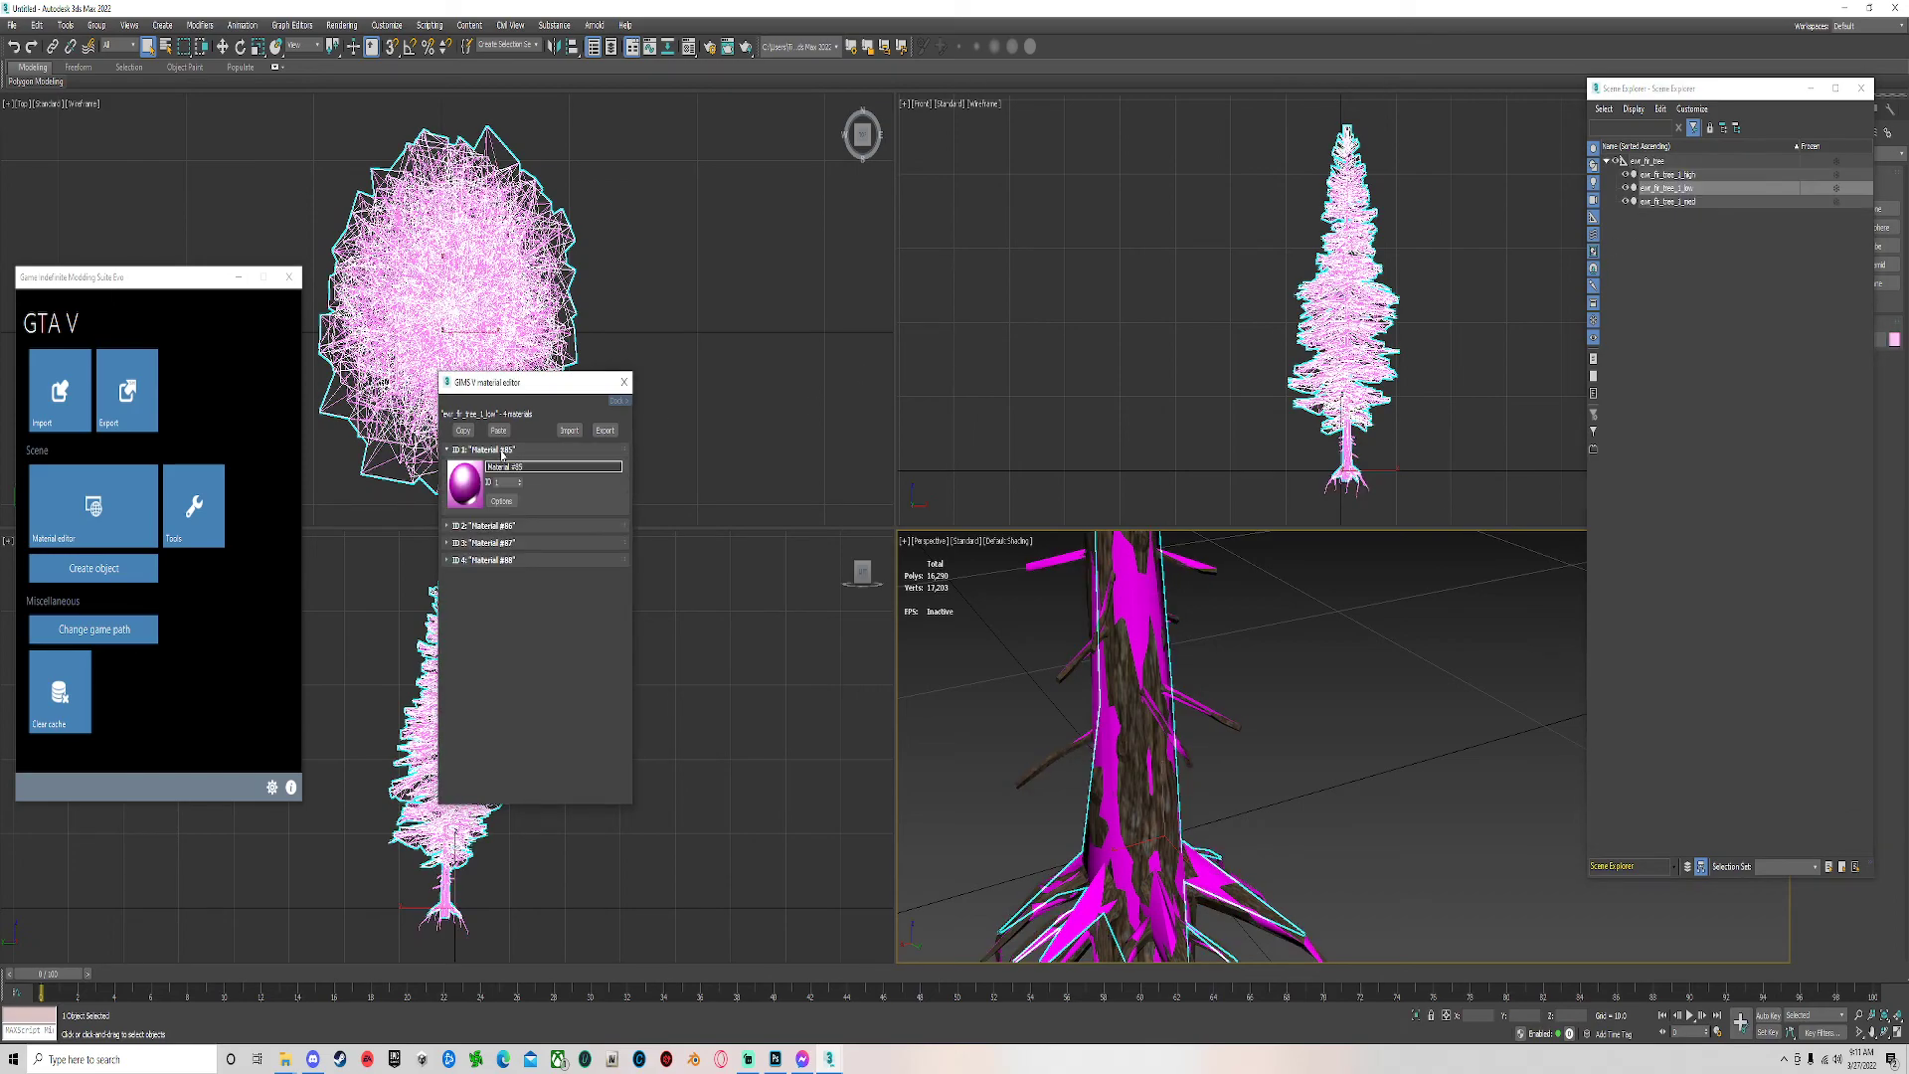
pyautogui.click(499, 500)
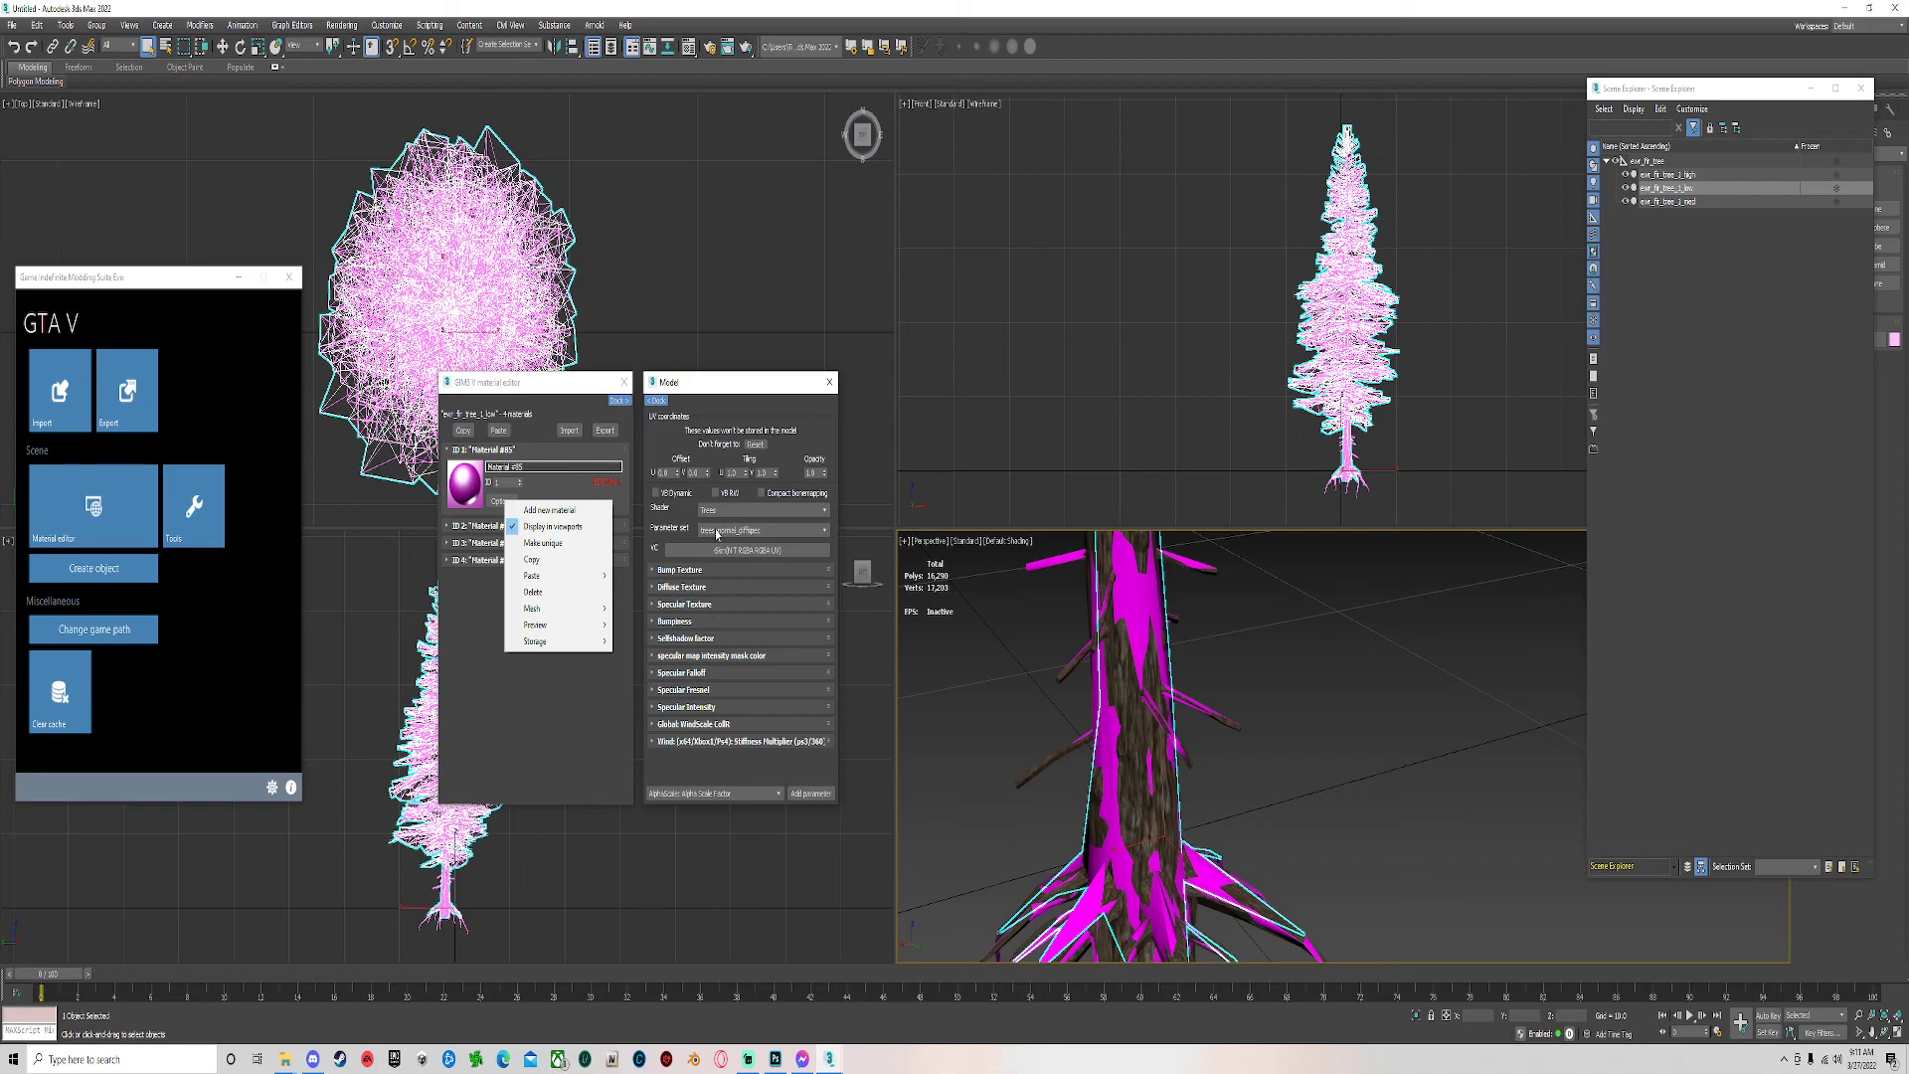
pyautogui.click(717, 532)
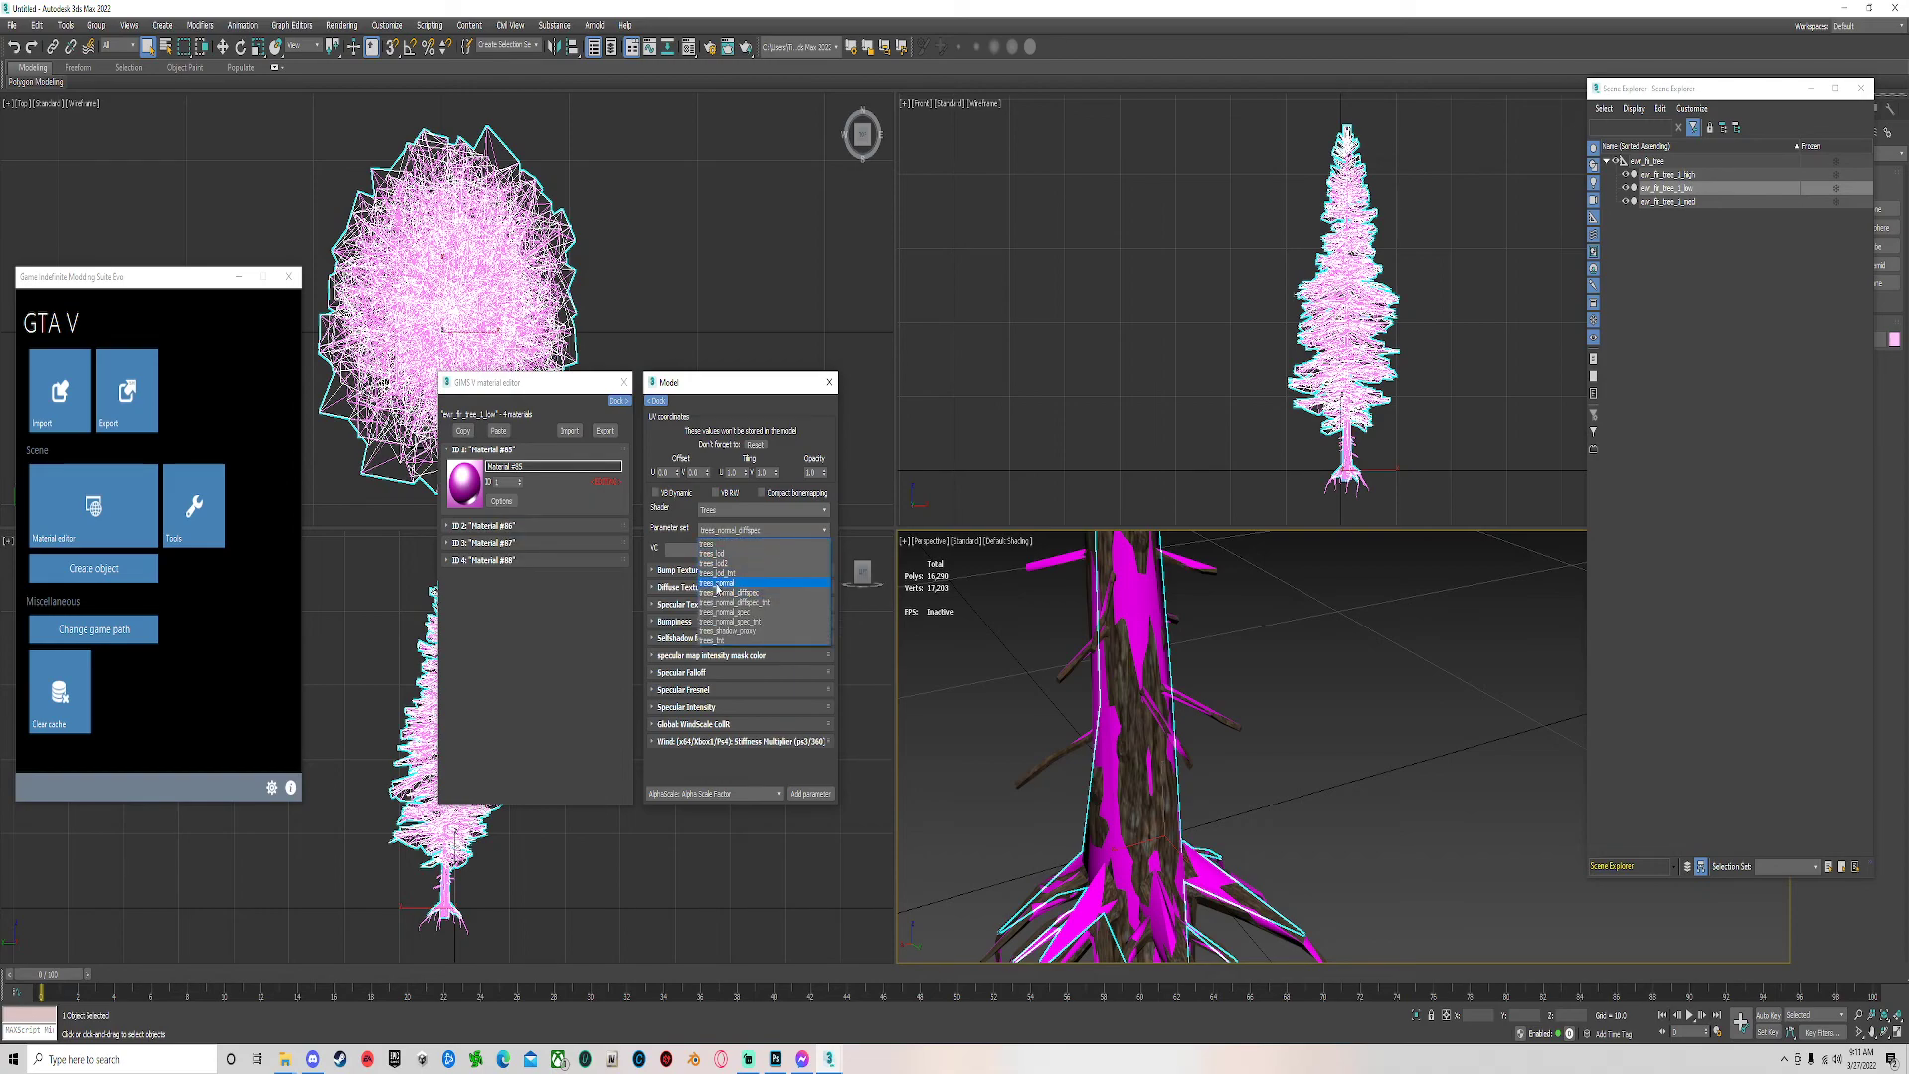
pyautogui.click(668, 530)
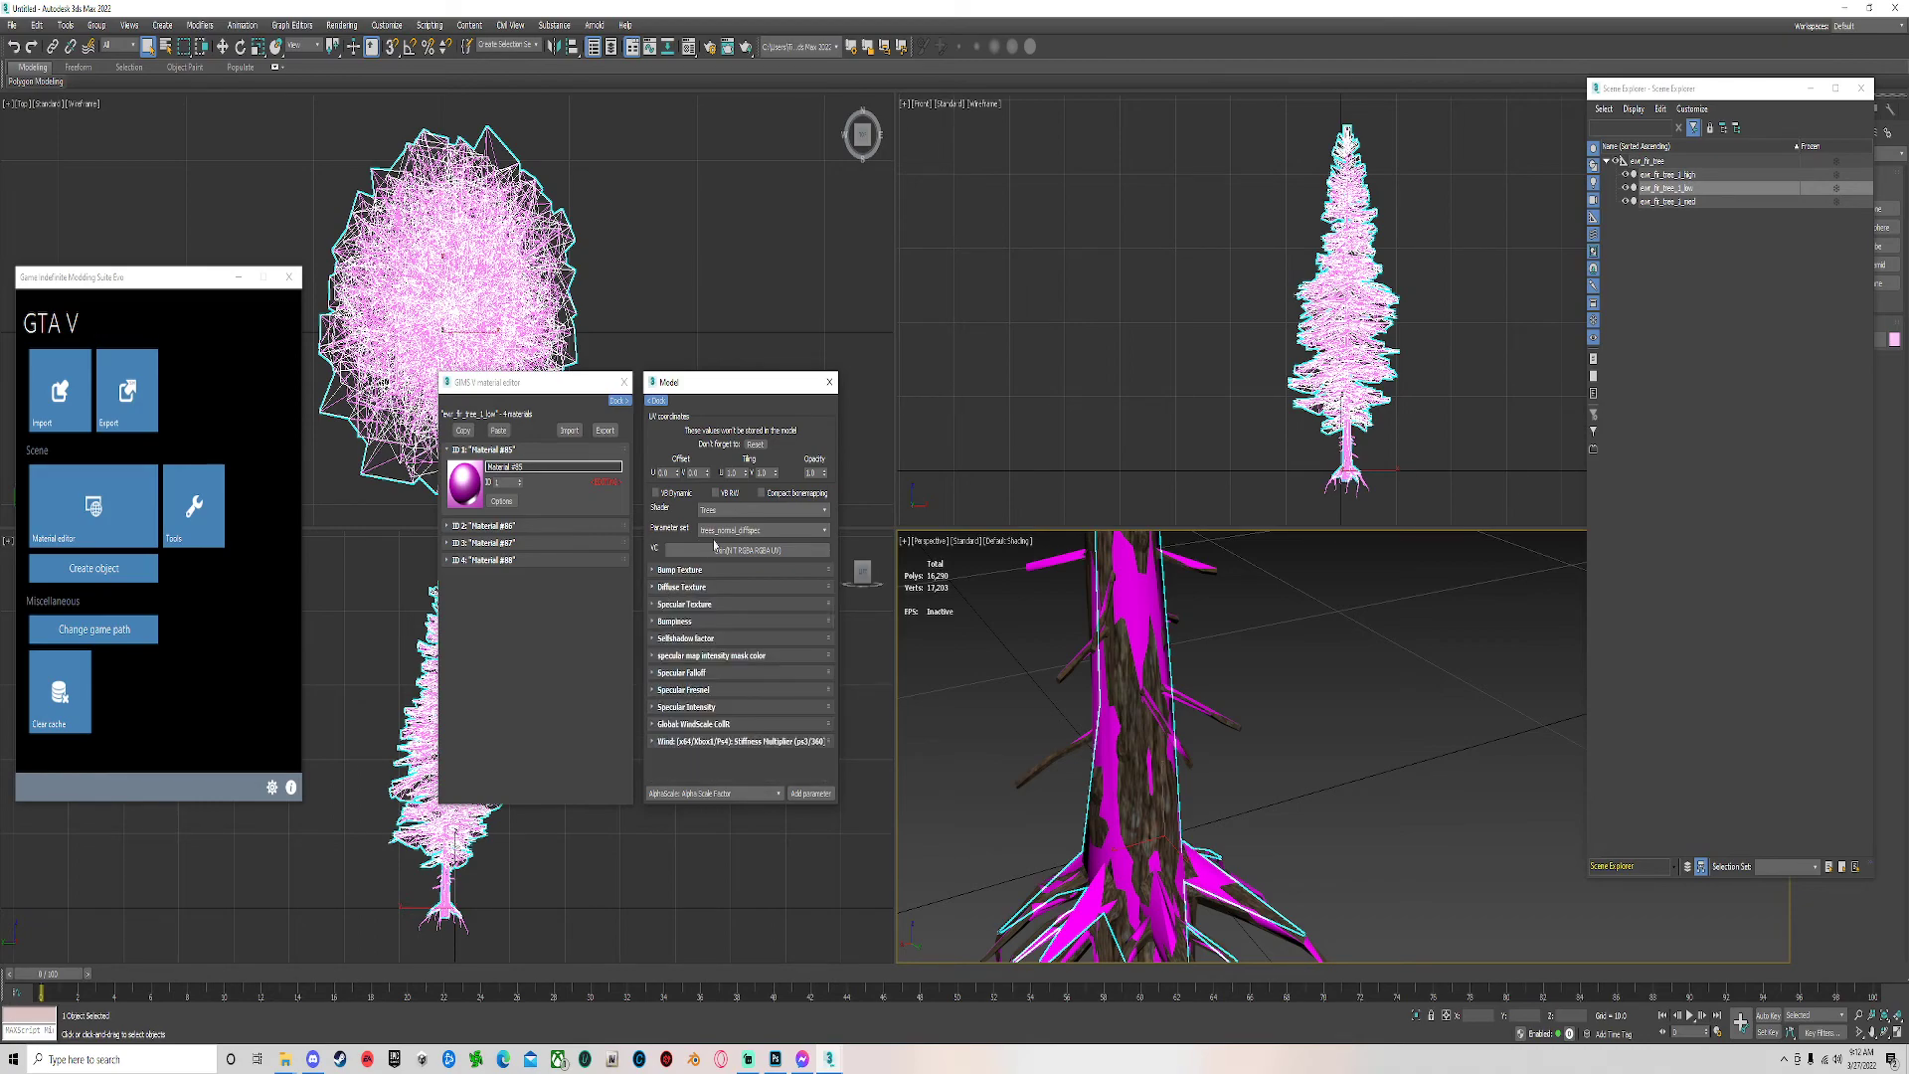
pyautogui.click(714, 530)
pyautogui.click(726, 577)
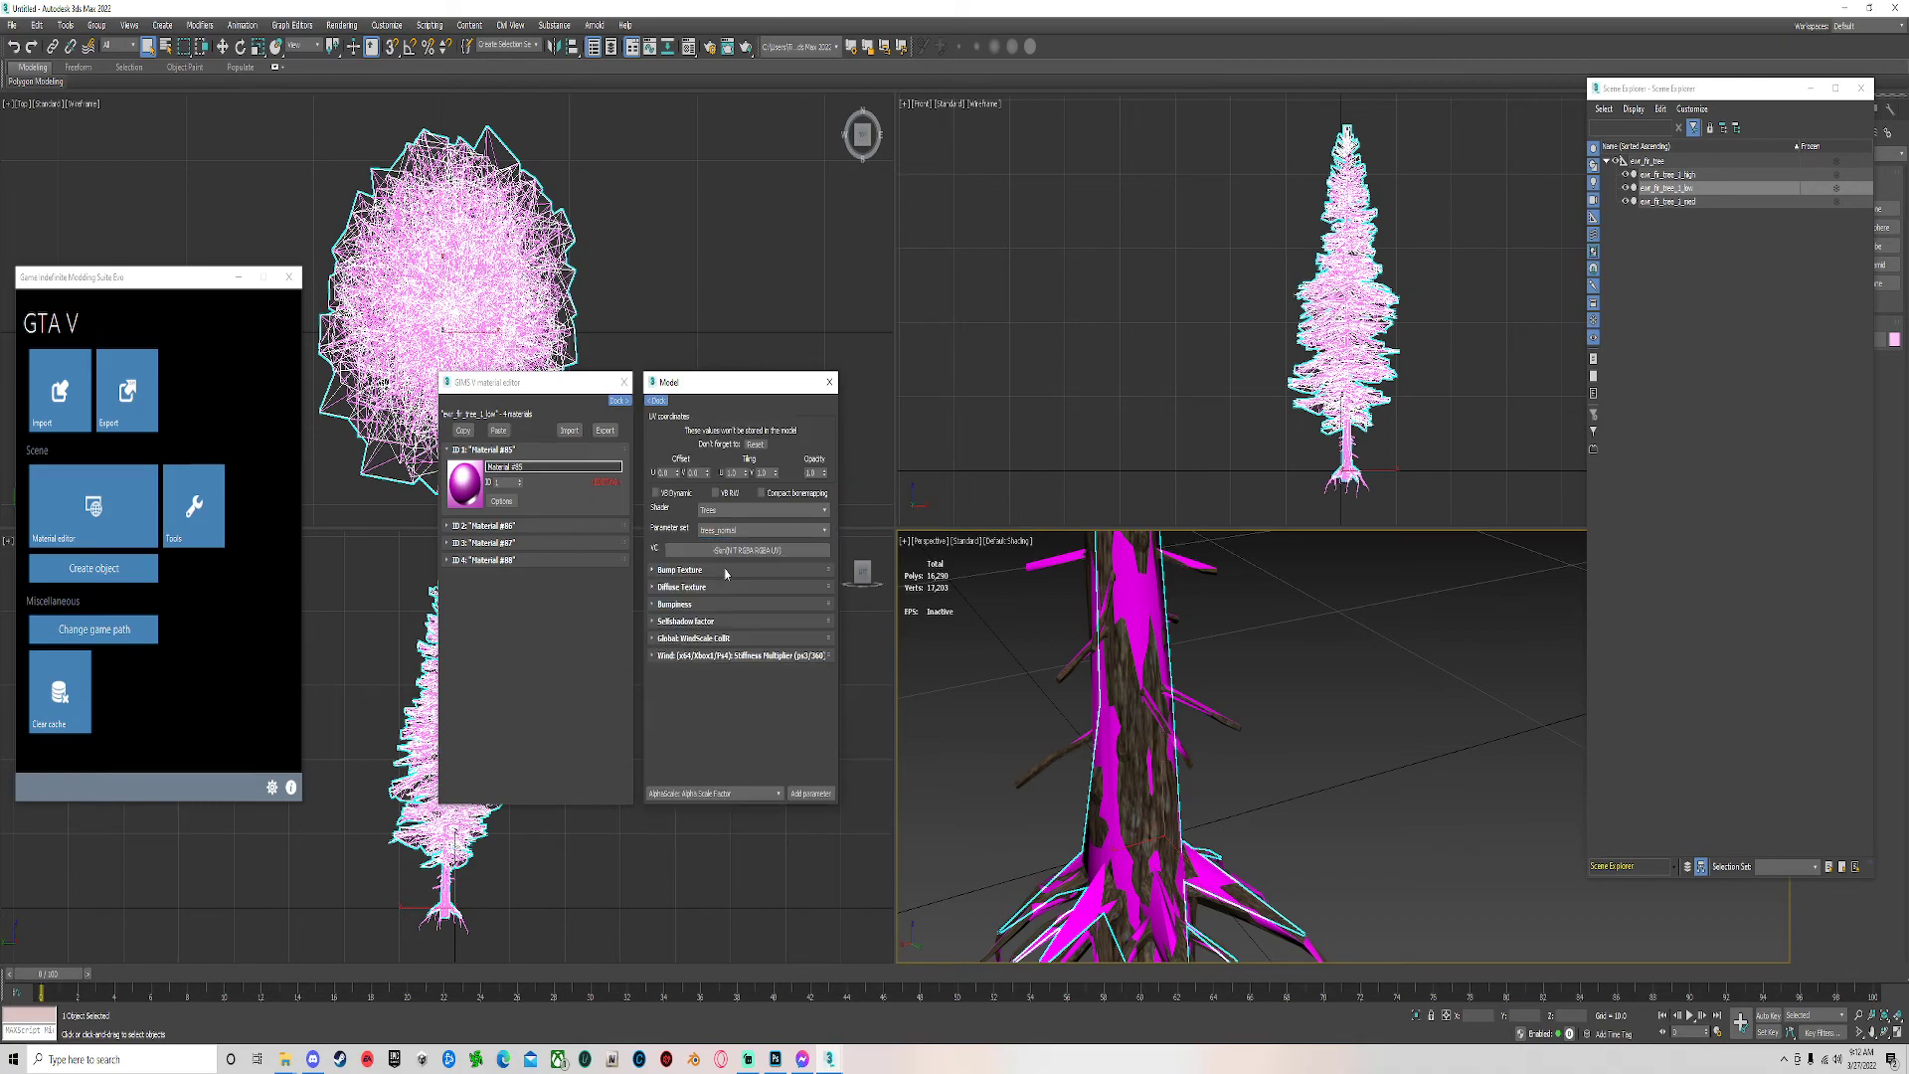
# Assign the Fir_Branch texture as the bump texture of Material #85.
pyautogui.click(726, 569)
pyautogui.click(756, 597)
pyautogui.doubleClick(781, 542)
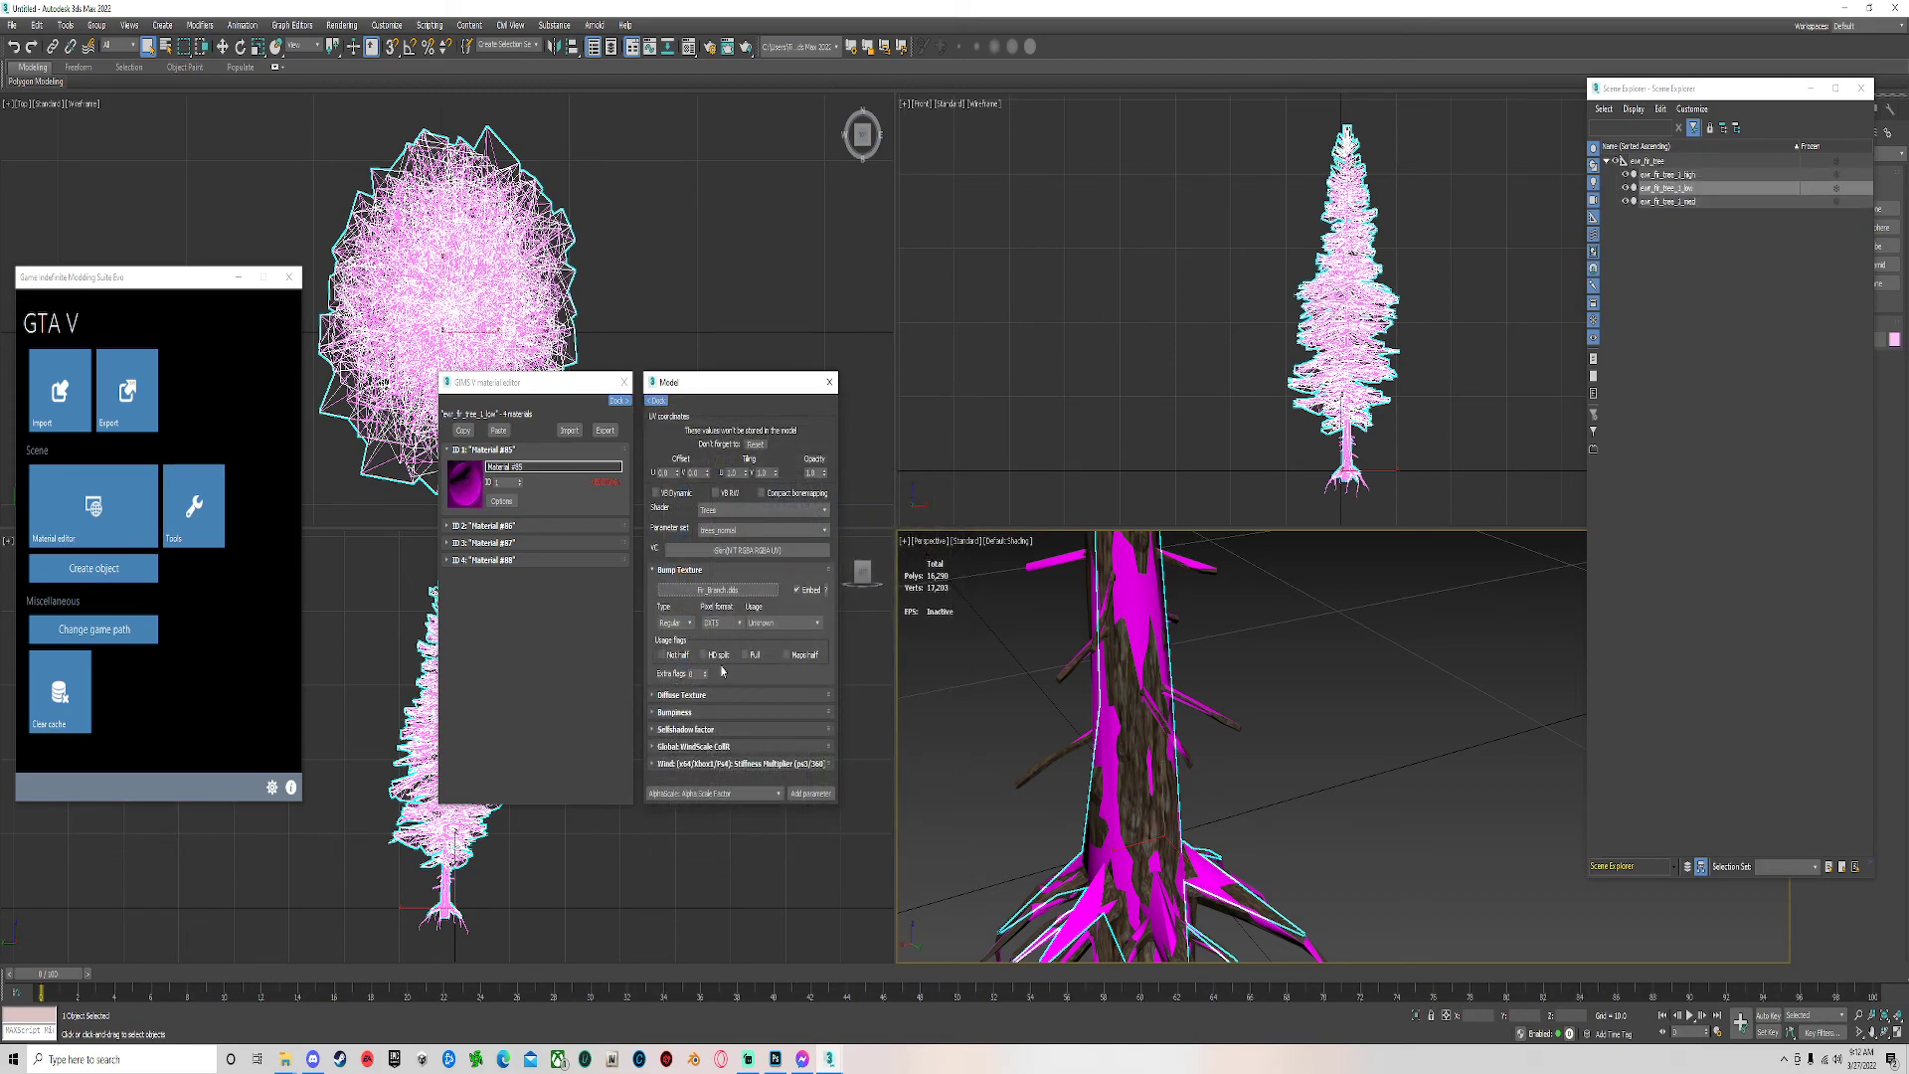
# Adjust the wind stiffness multiplier of Material #85, setting X to 0.1 and Z to 1.
pyautogui.click(657, 765)
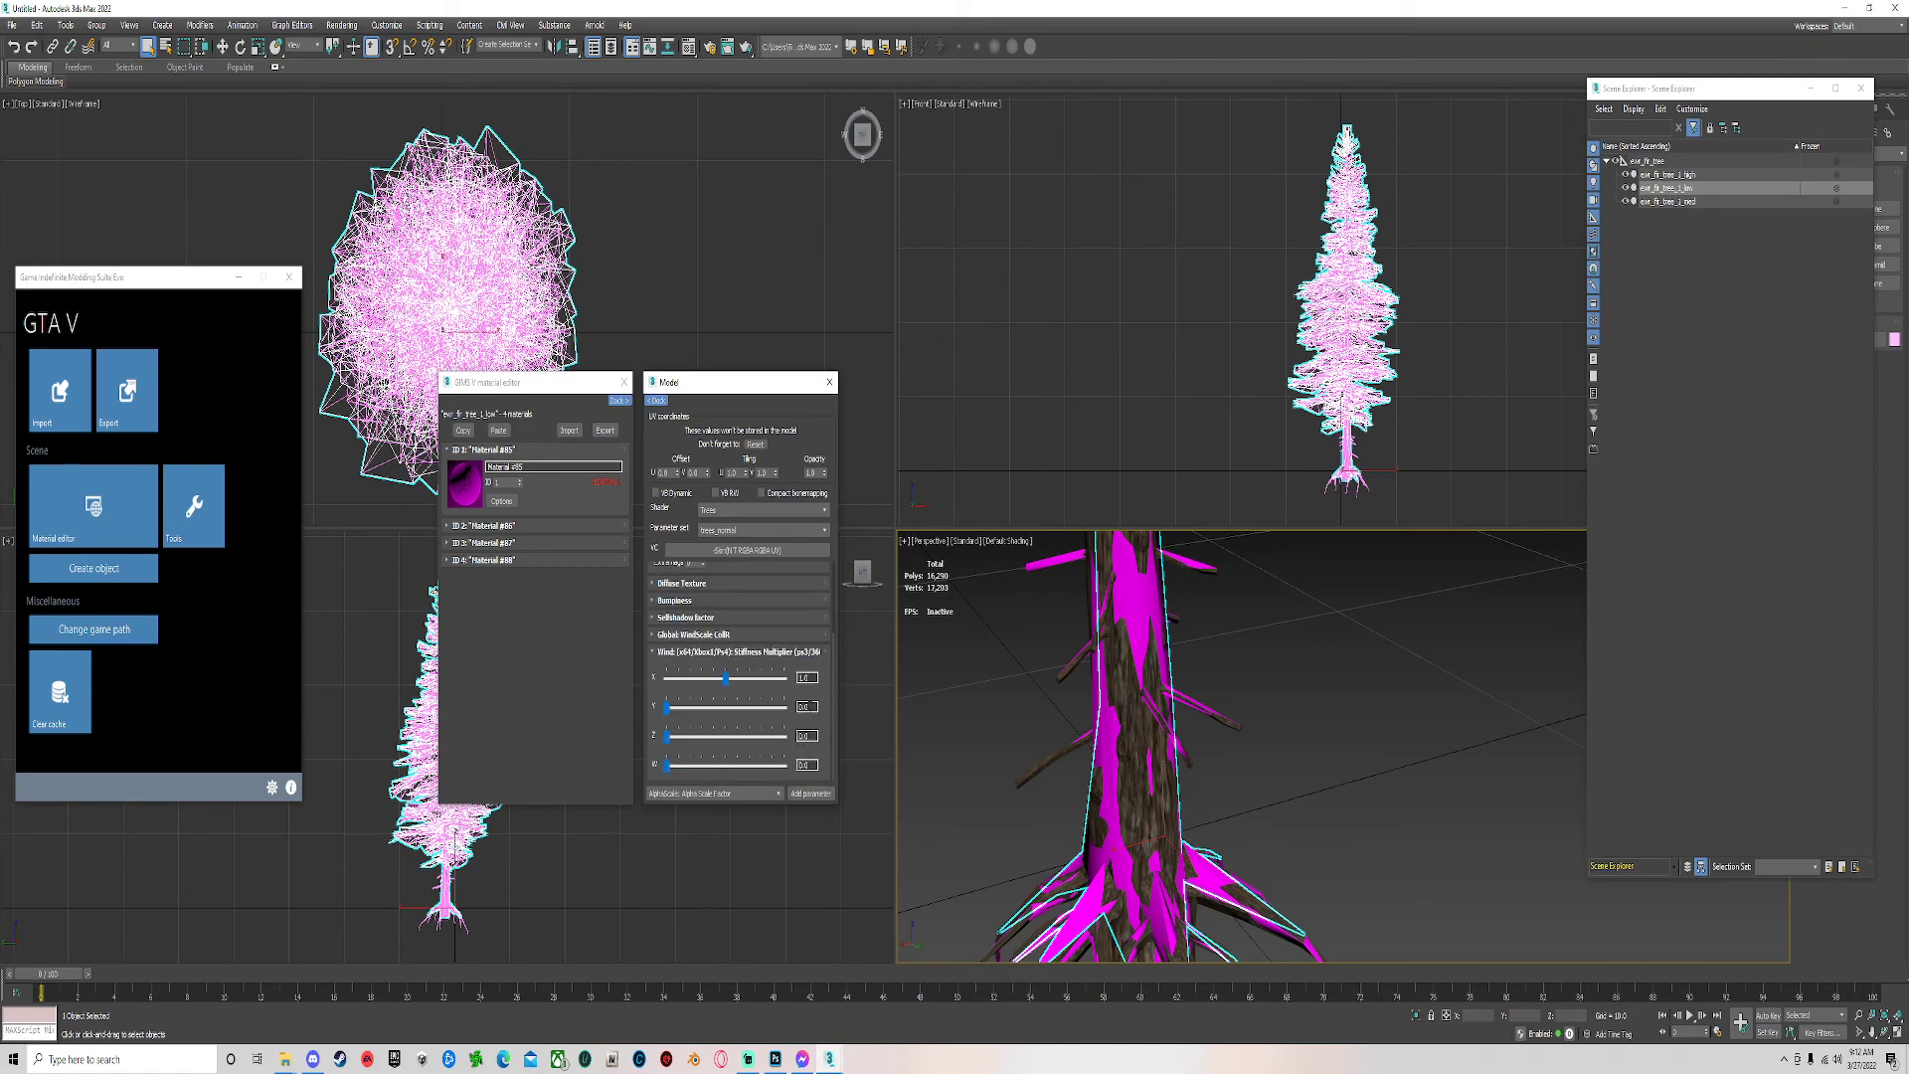
pyautogui.doubleClick(805, 677)
pyautogui.write('0.1')
pyautogui.press('Return')
pyautogui.doubleClick(805, 706)
pyautogui.press('Tab')
pyautogui.write('1')
pyautogui.press('Return')
# Assign Fir_Branch as the diffuse texture of Material #85 and replace its bump texture with Fir_Branch_n.
pyautogui.click(686, 583)
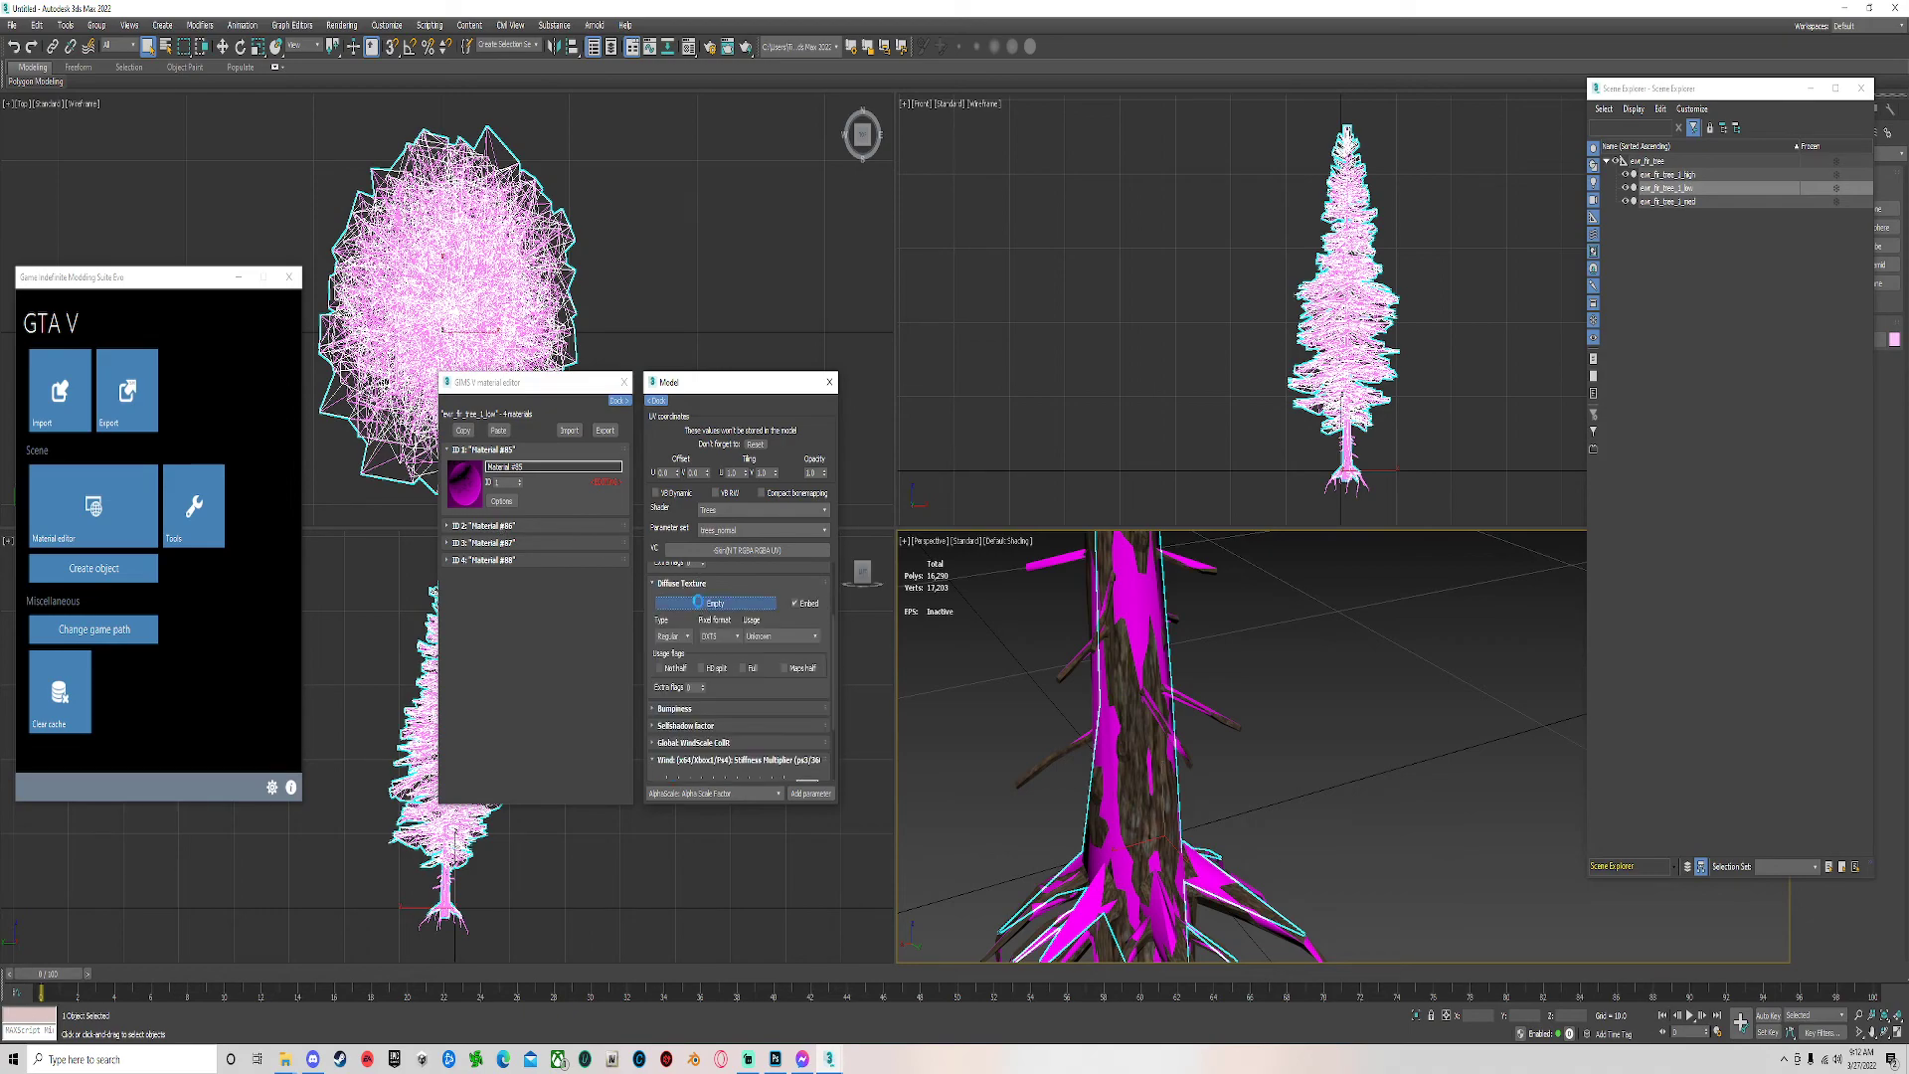
pyautogui.click(699, 603)
pyautogui.doubleClick(798, 510)
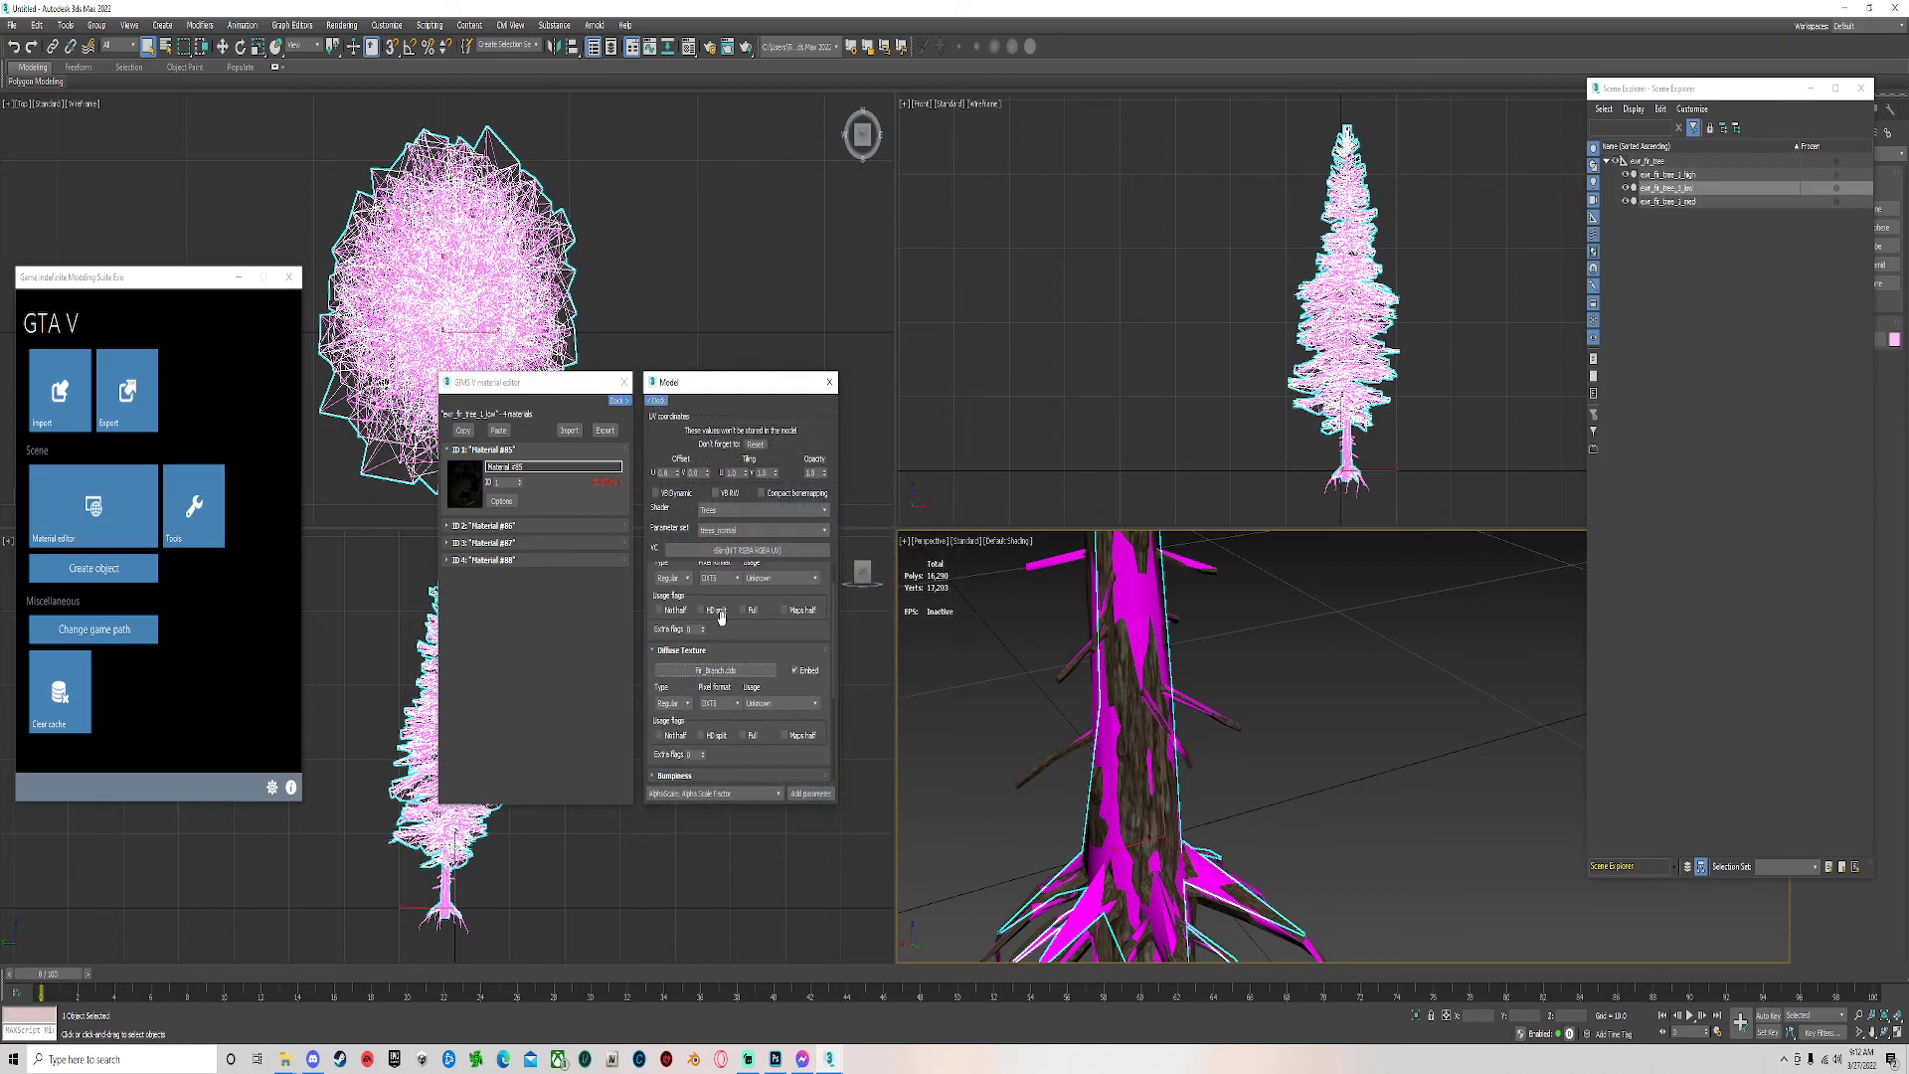
pyautogui.click(726, 575)
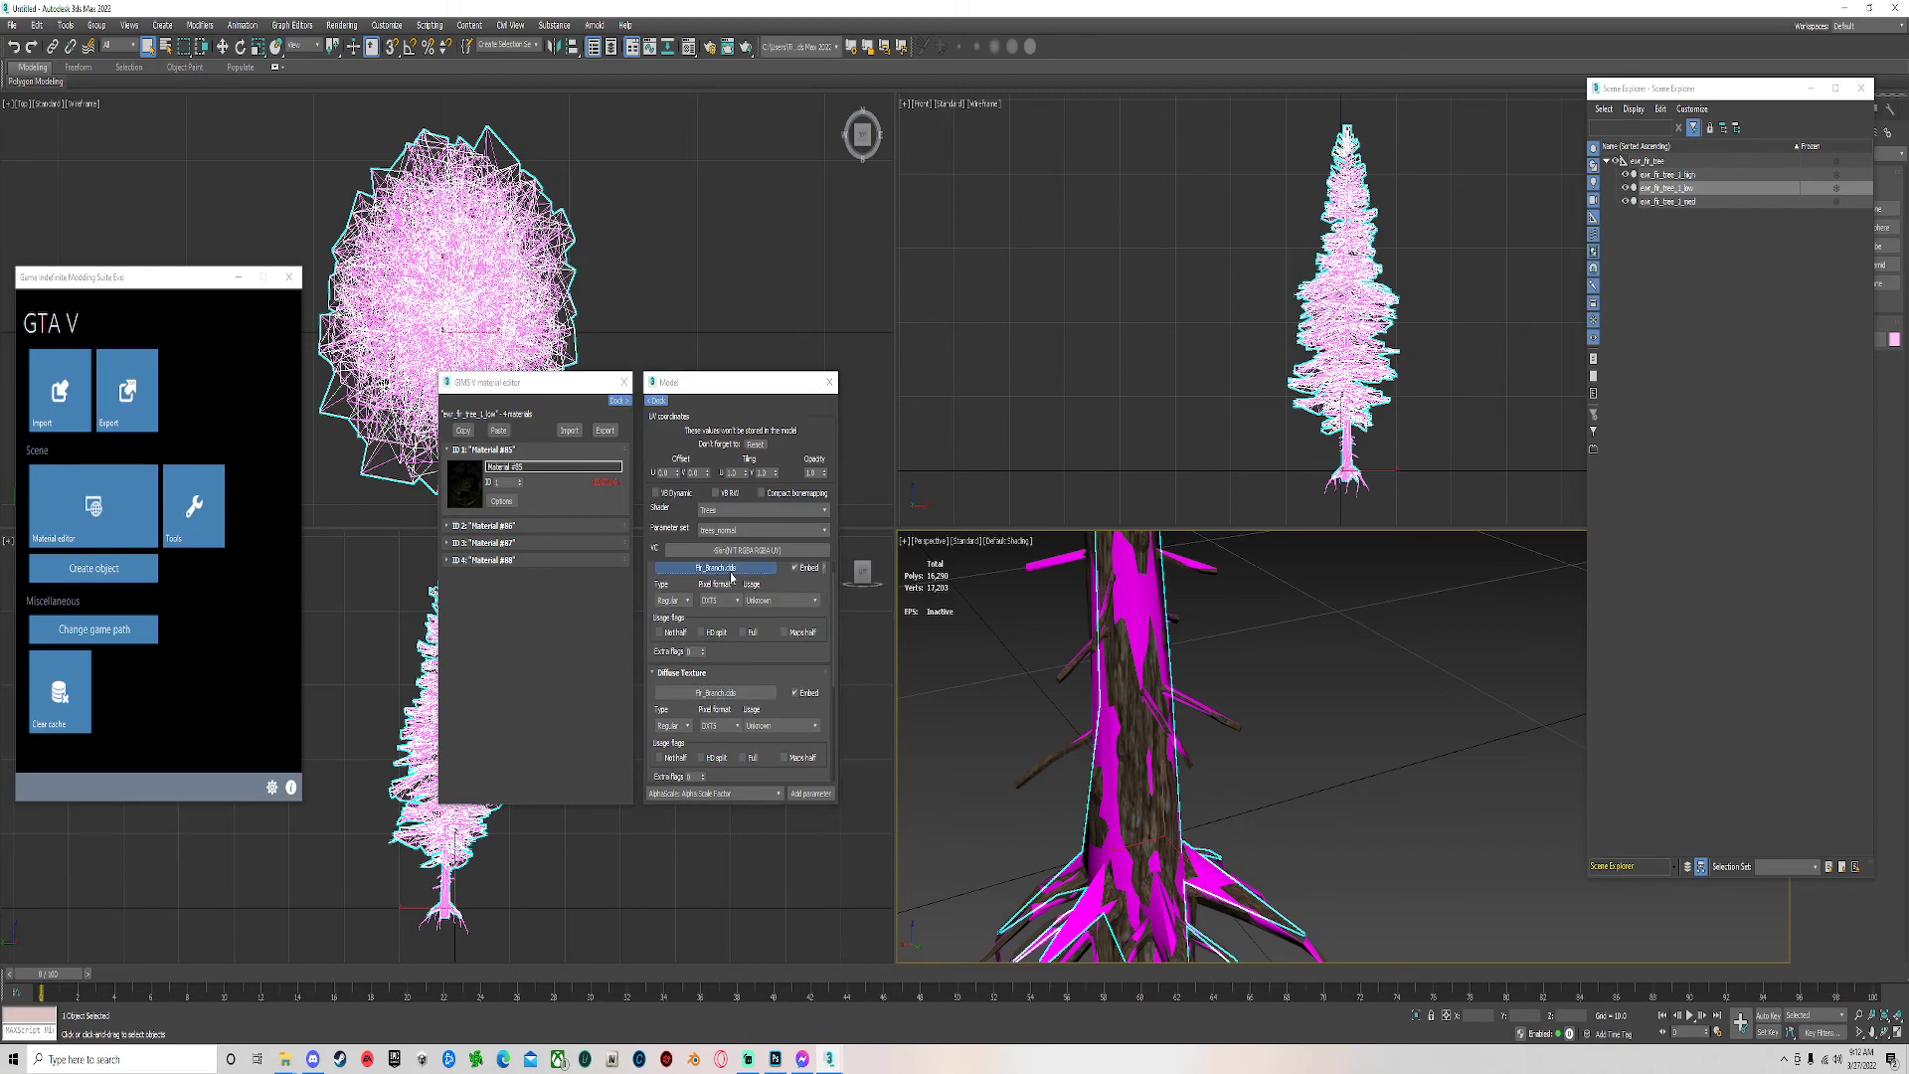
pyautogui.doubleClick(854, 540)
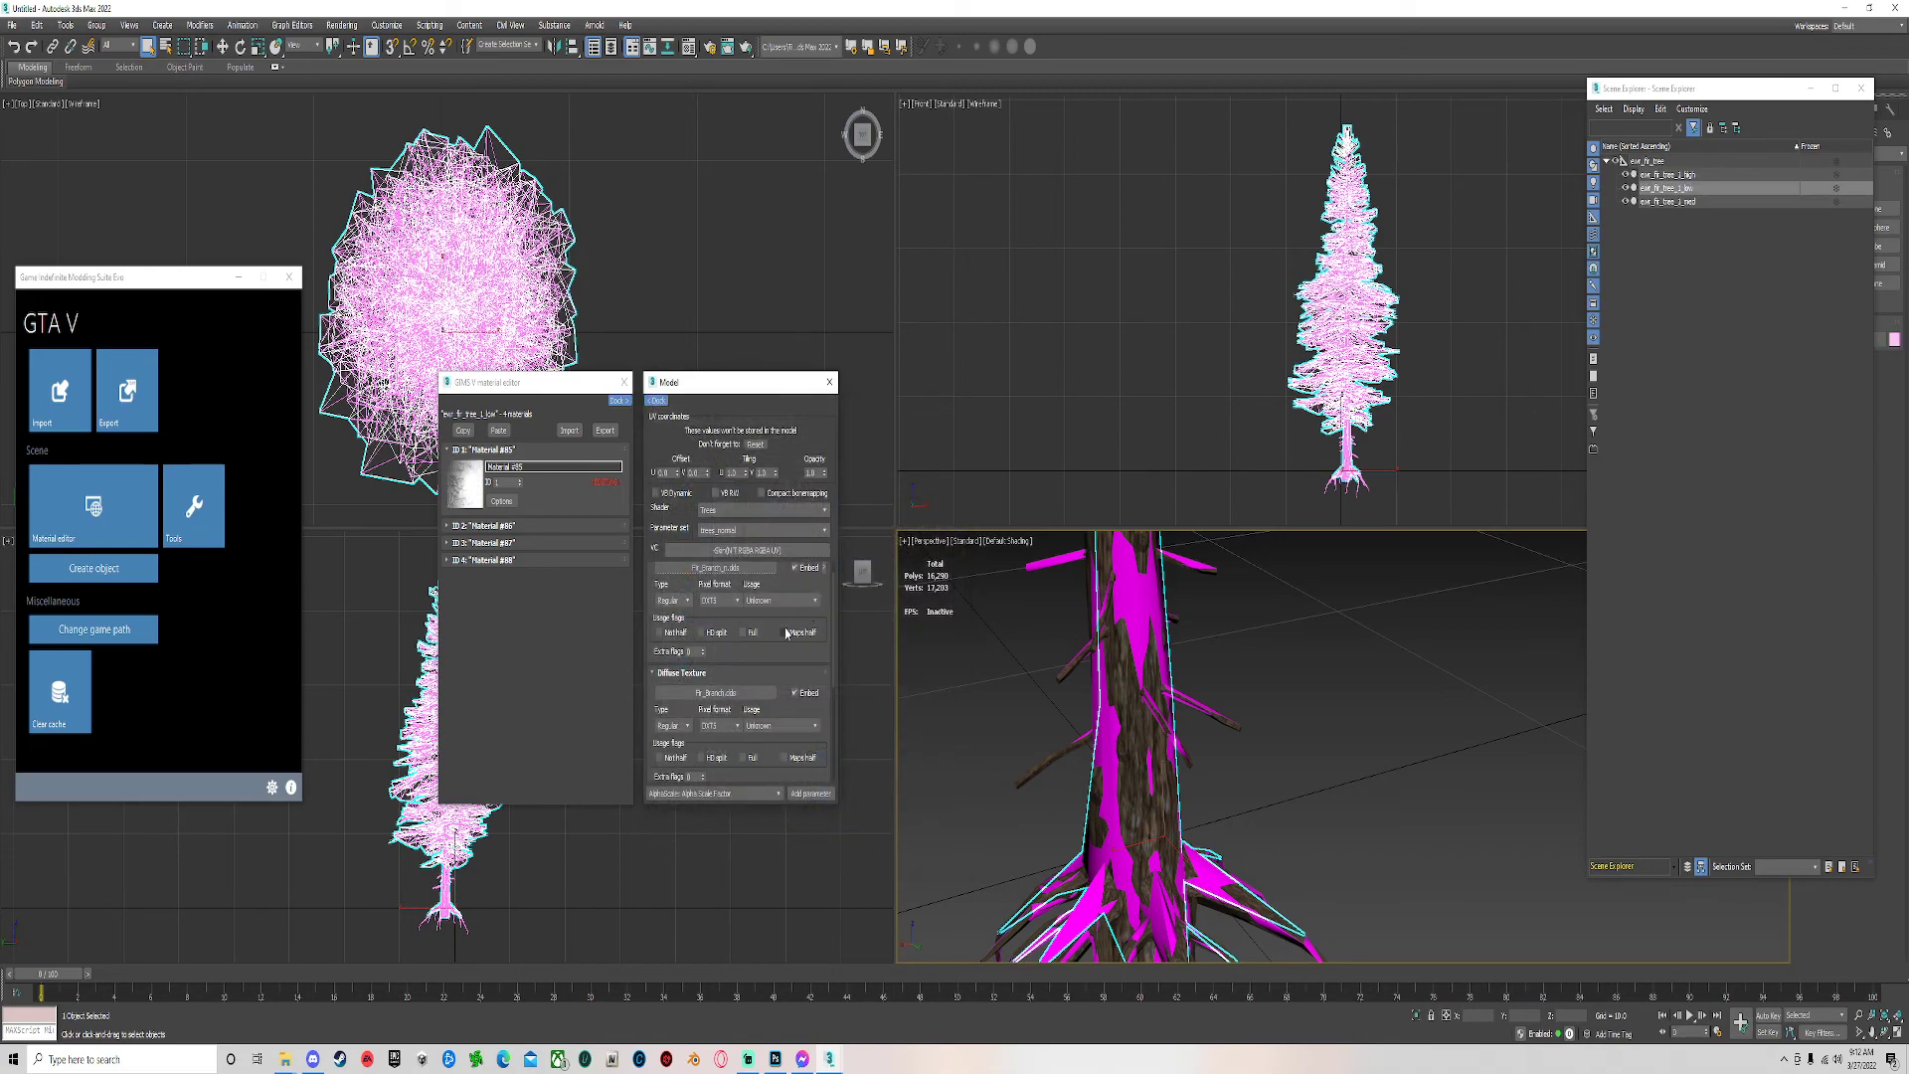
# Assign the Wood_Stick texture as the diffuse texture of Material #86 on the low model.
pyautogui.click(486, 526)
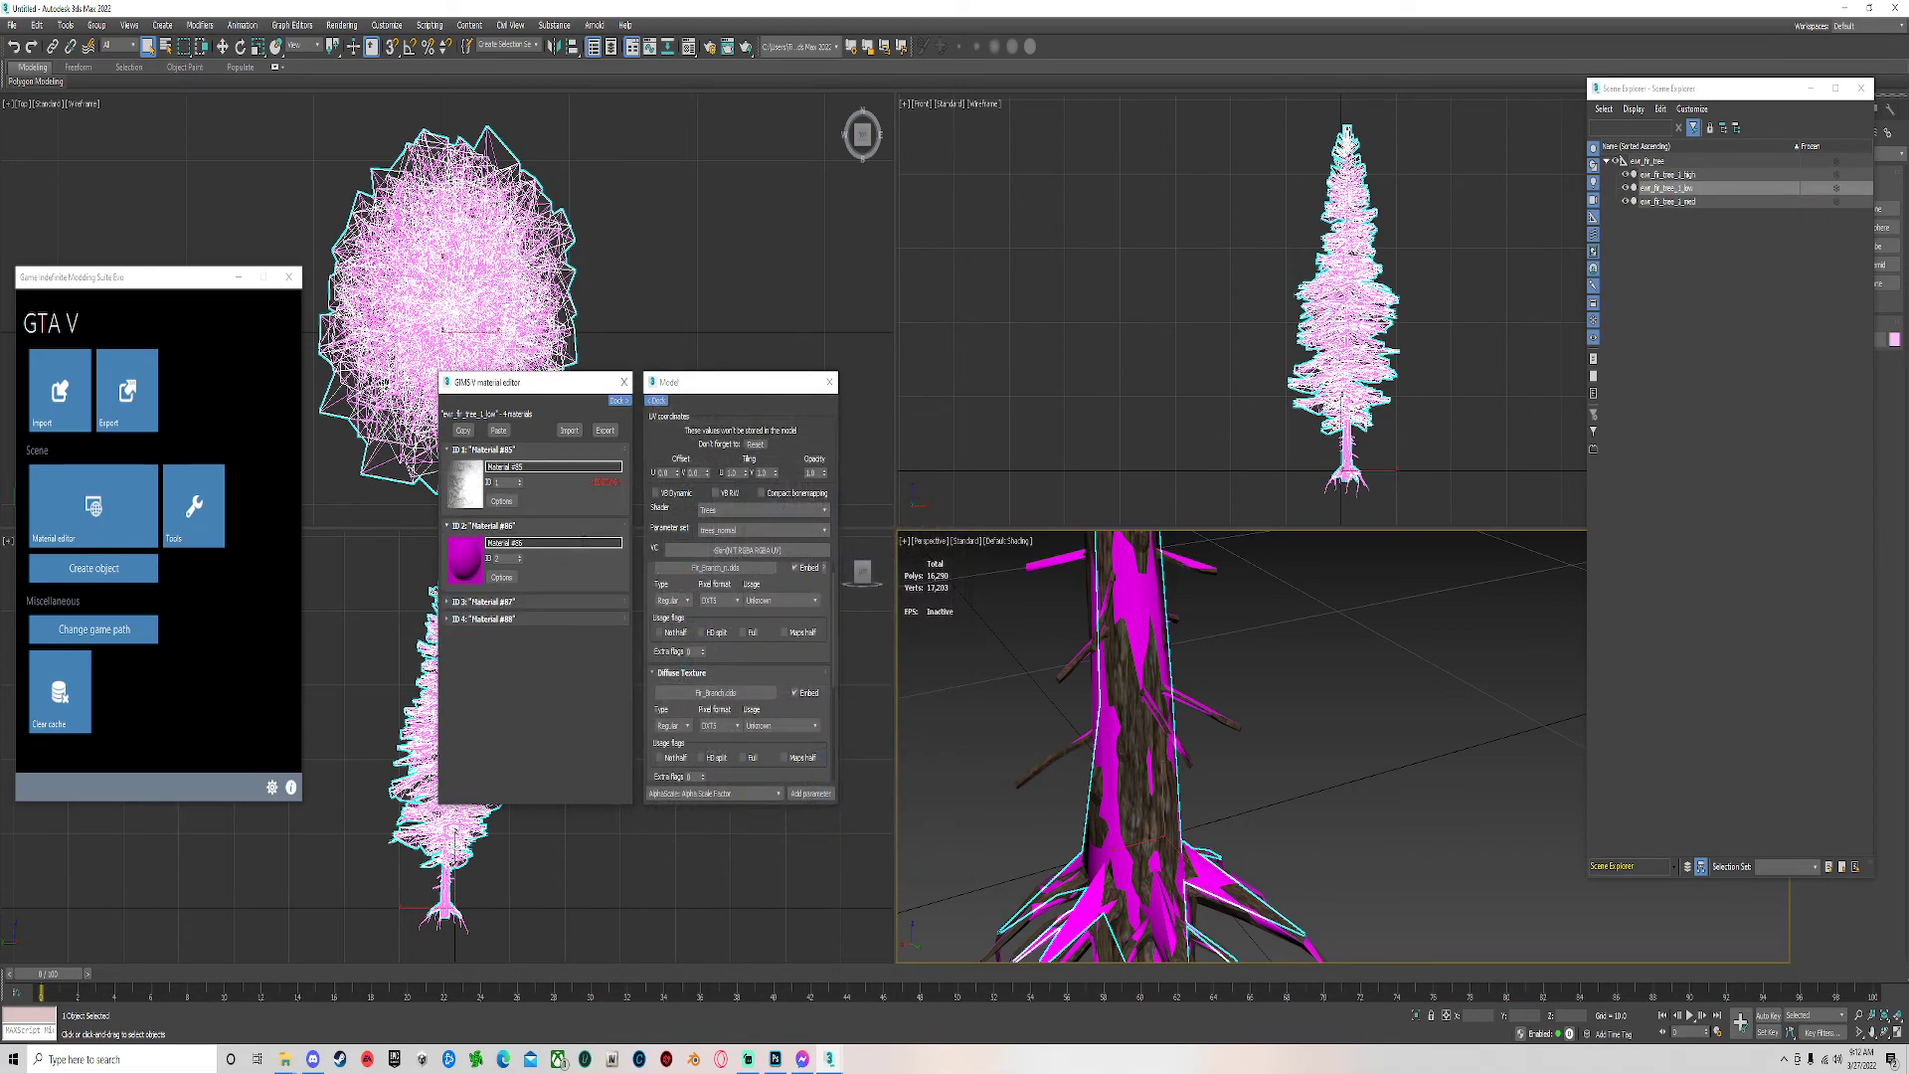
pyautogui.click(505, 576)
pyautogui.click(693, 569)
pyautogui.click(726, 587)
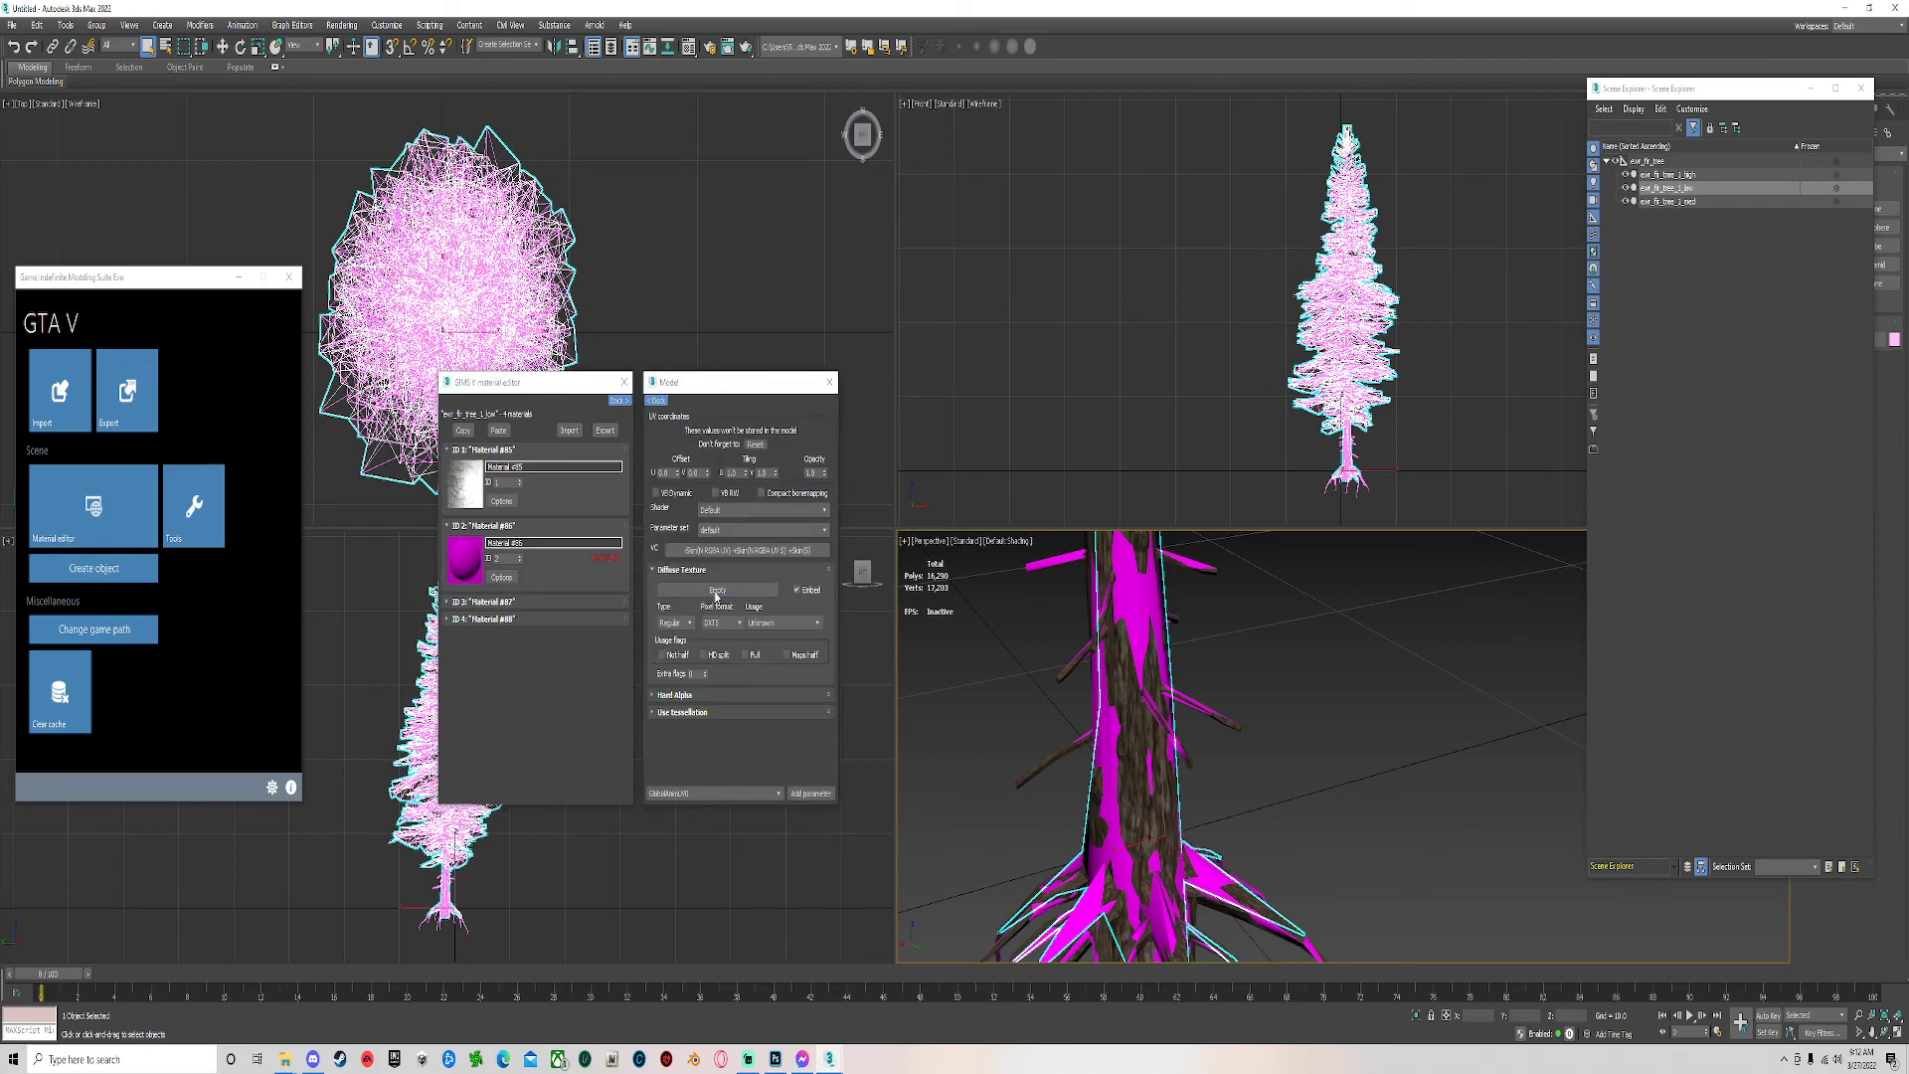
pyautogui.doubleClick(744, 627)
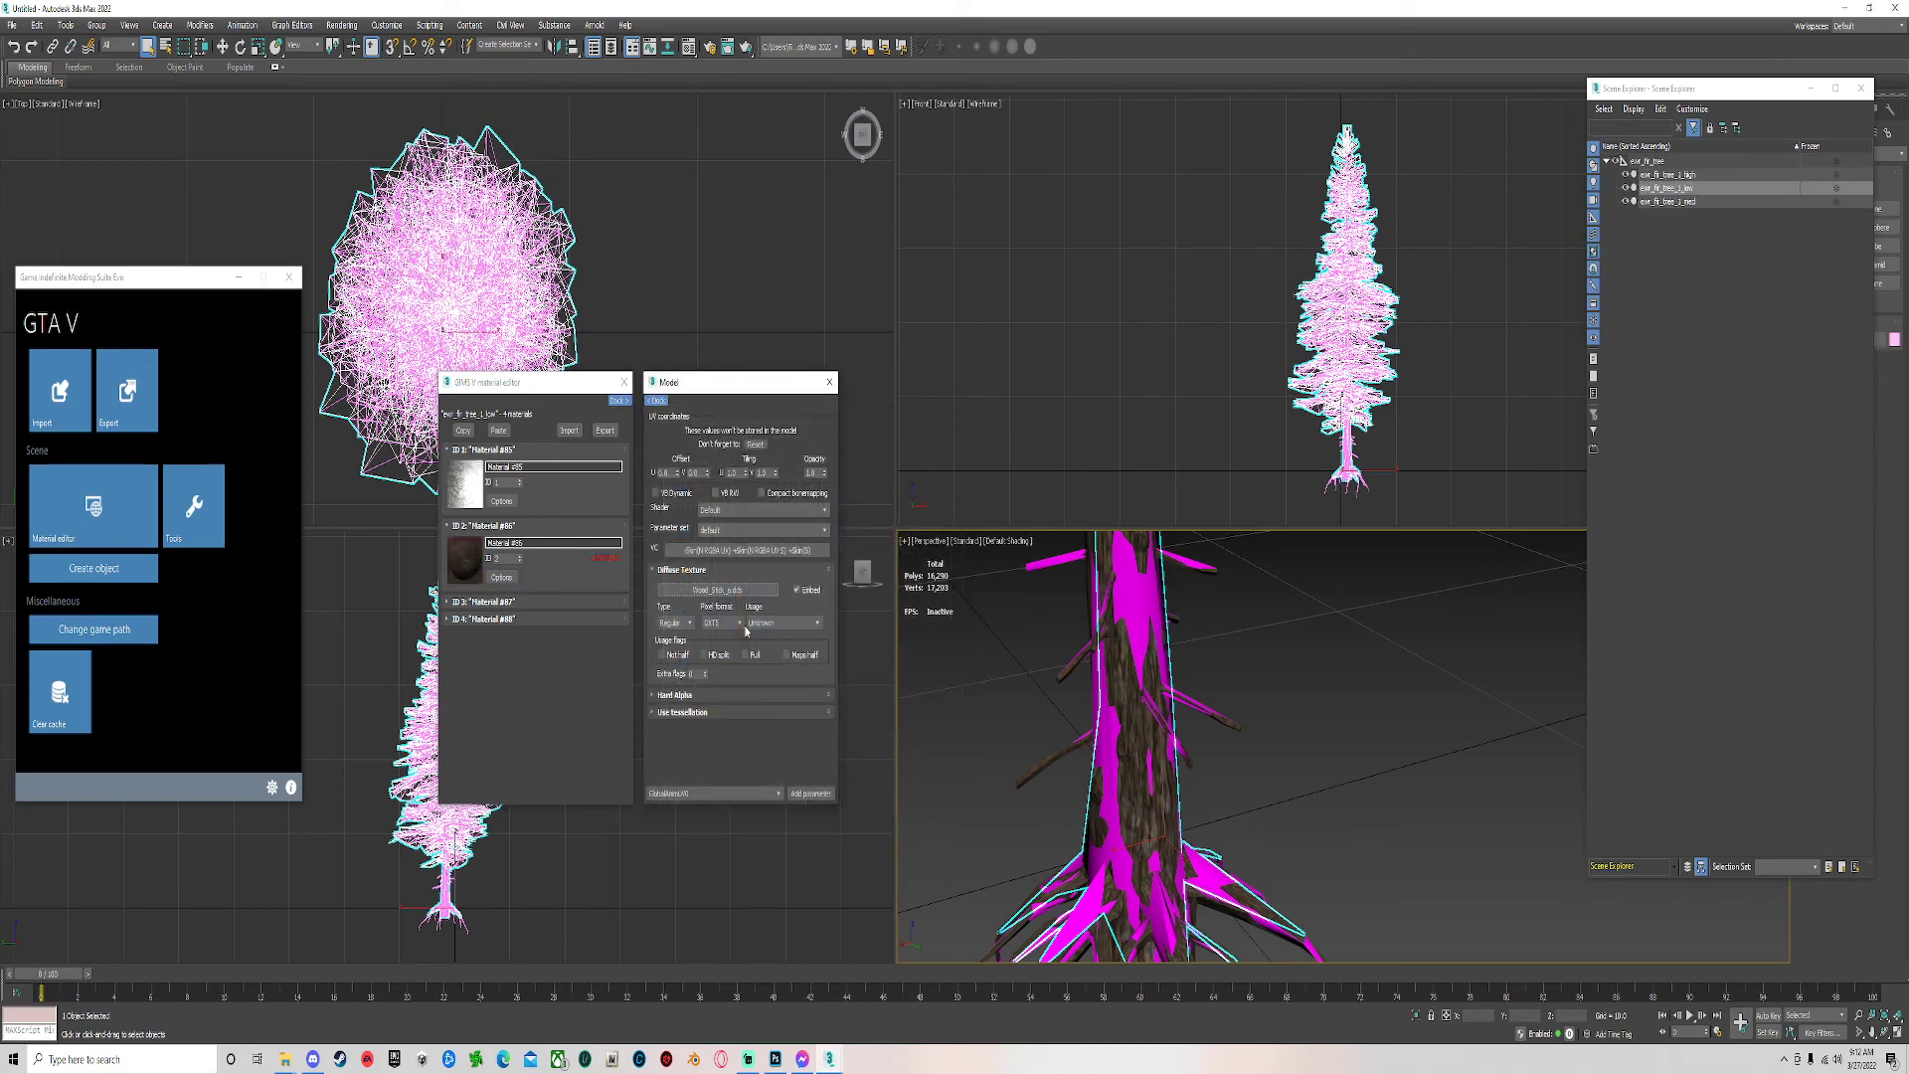
# Assign the Fir_Bark texture as the diffuse texture of Material #87 on the low model.
pyautogui.click(486, 601)
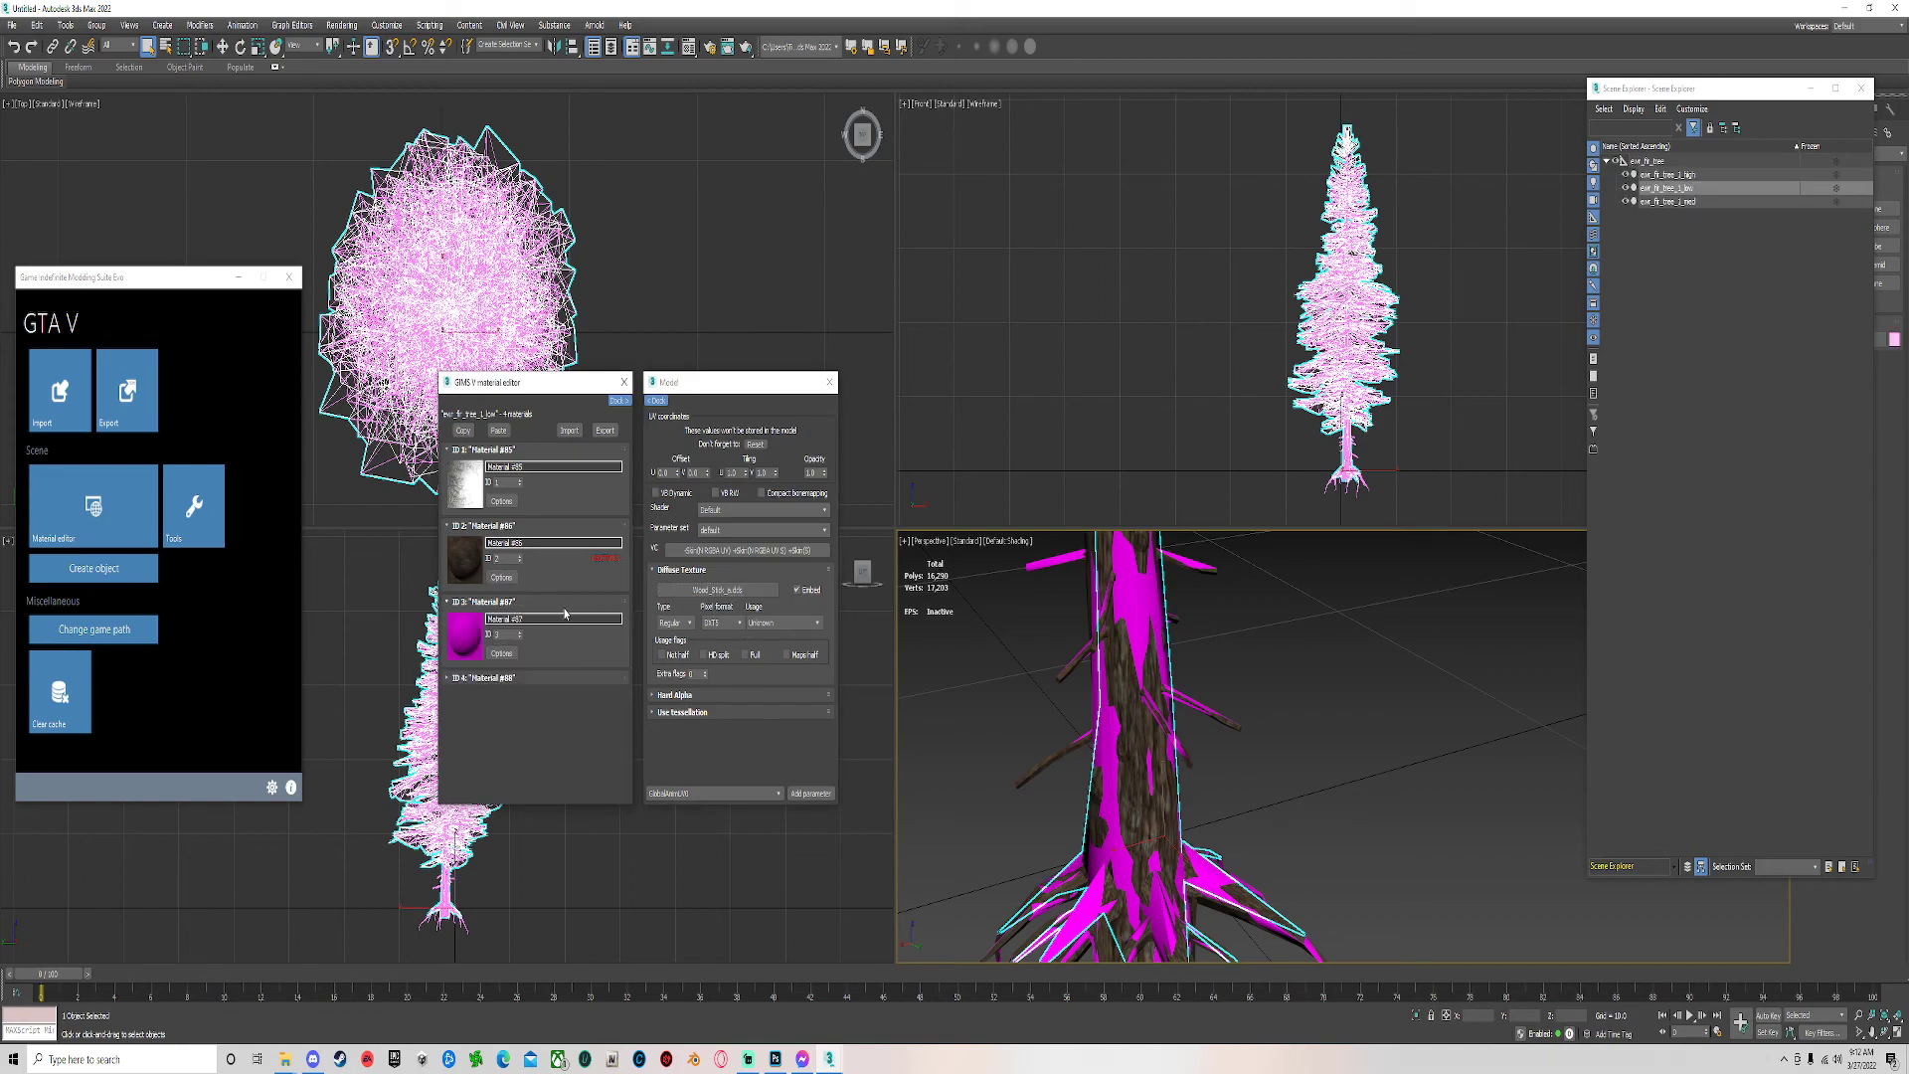
pyautogui.click(502, 654)
pyautogui.click(682, 572)
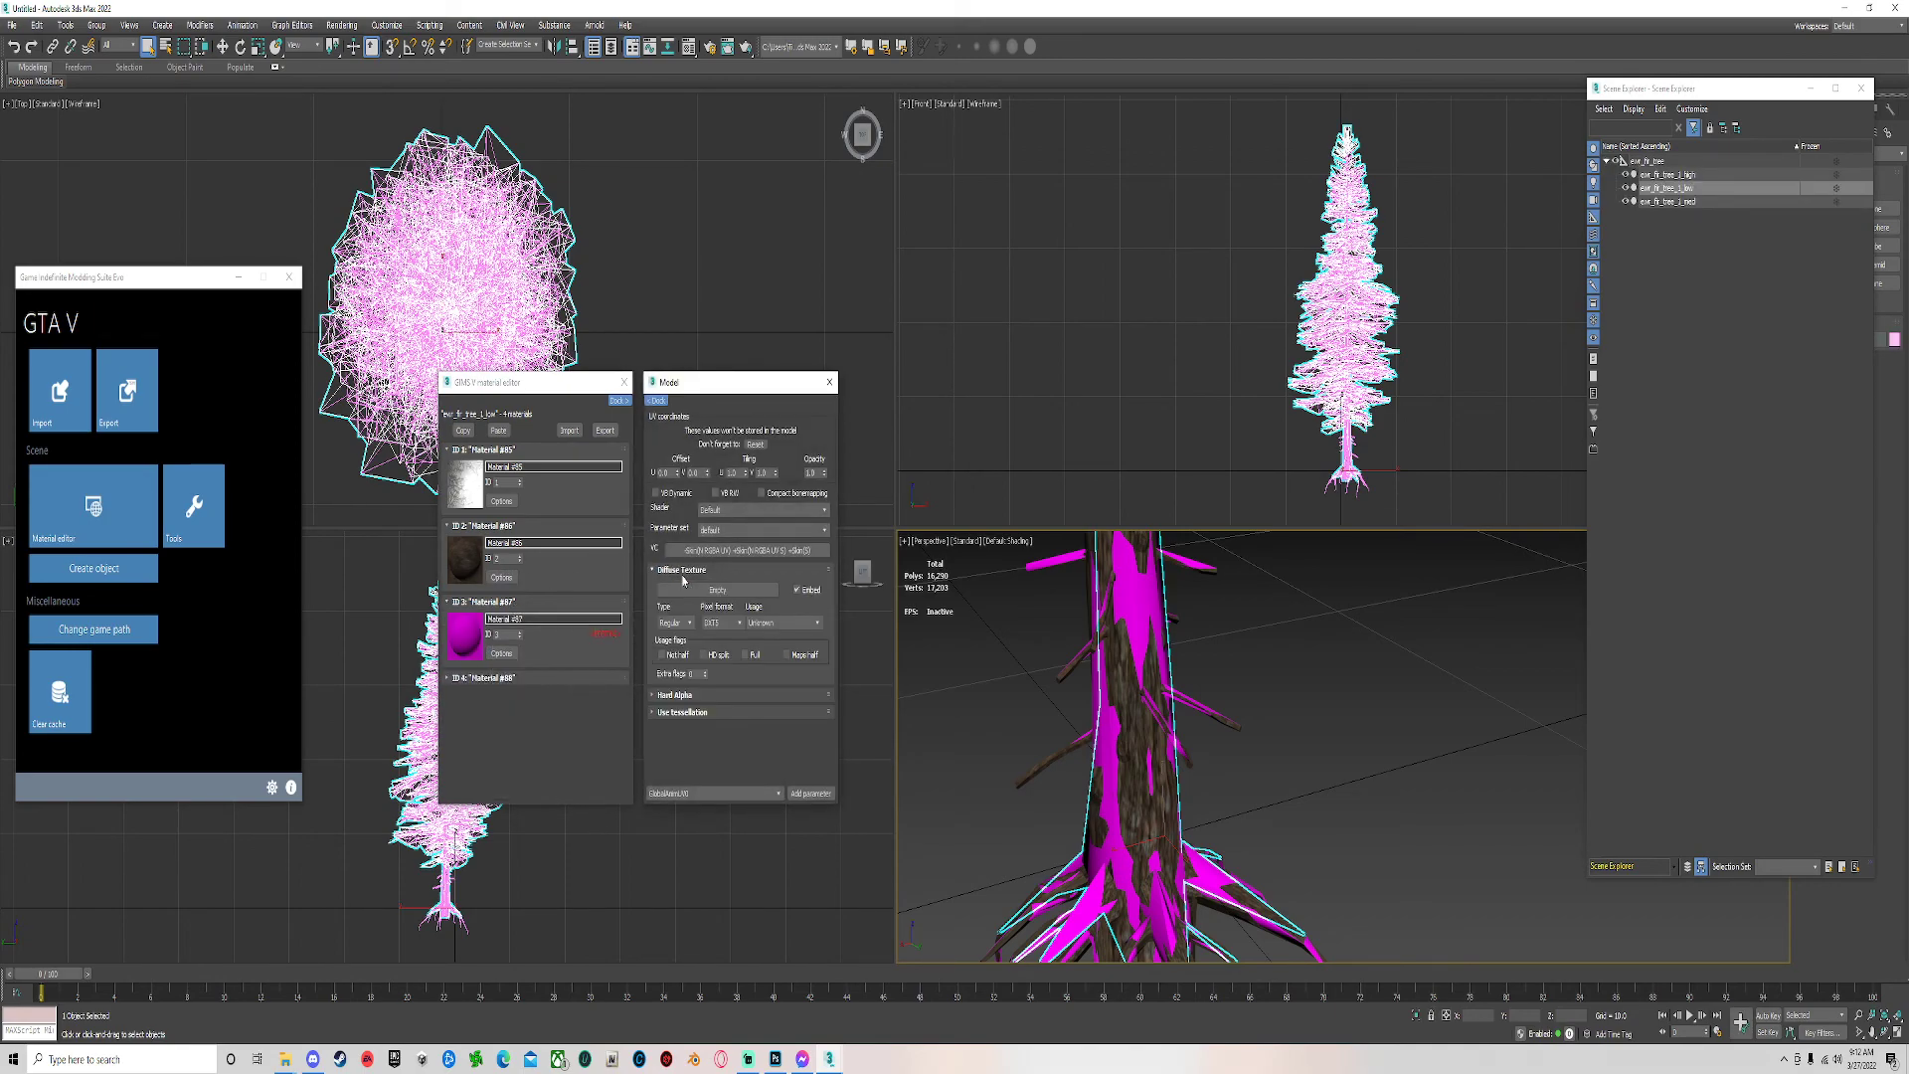
pyautogui.click(718, 587)
pyautogui.doubleClick(724, 527)
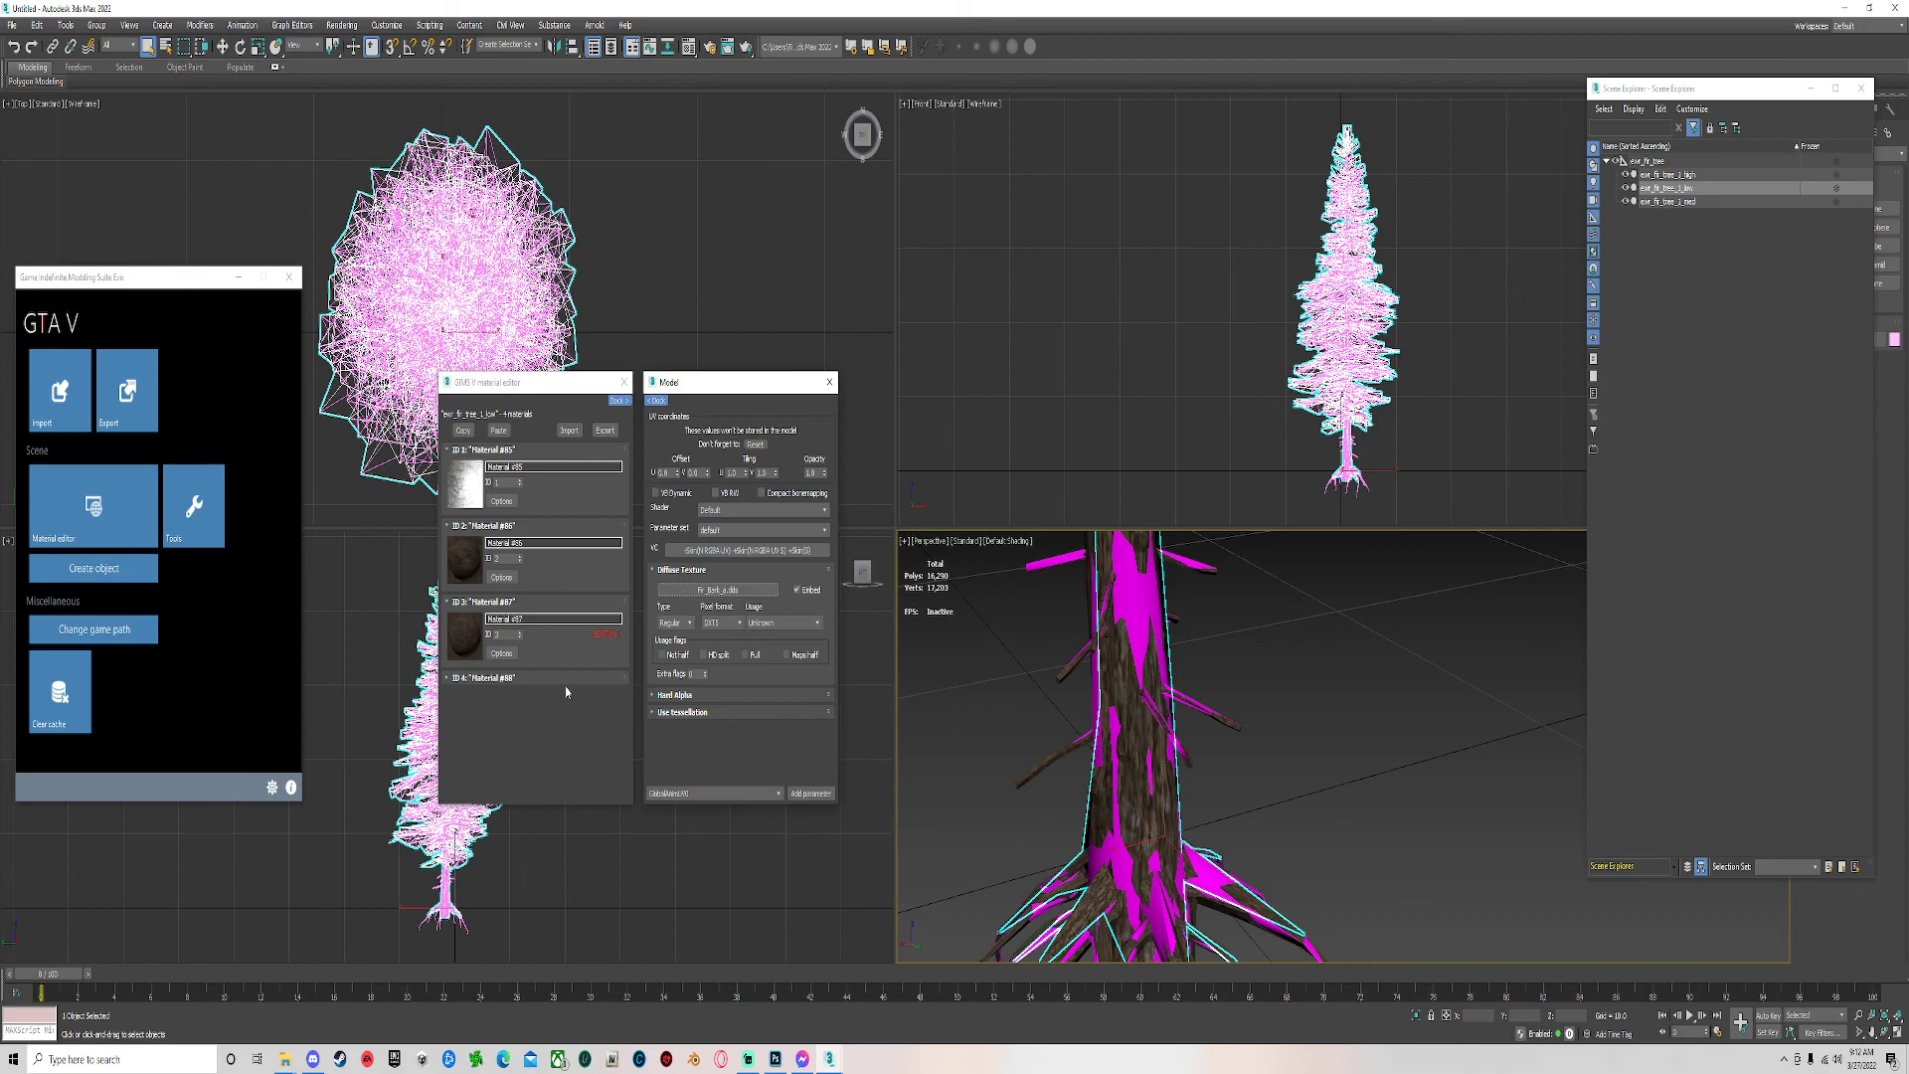
# Assign the Pine_Bark_Knots texture as the diffuse texture of Material #88 on the low model.
pyautogui.click(487, 677)
pyautogui.click(499, 729)
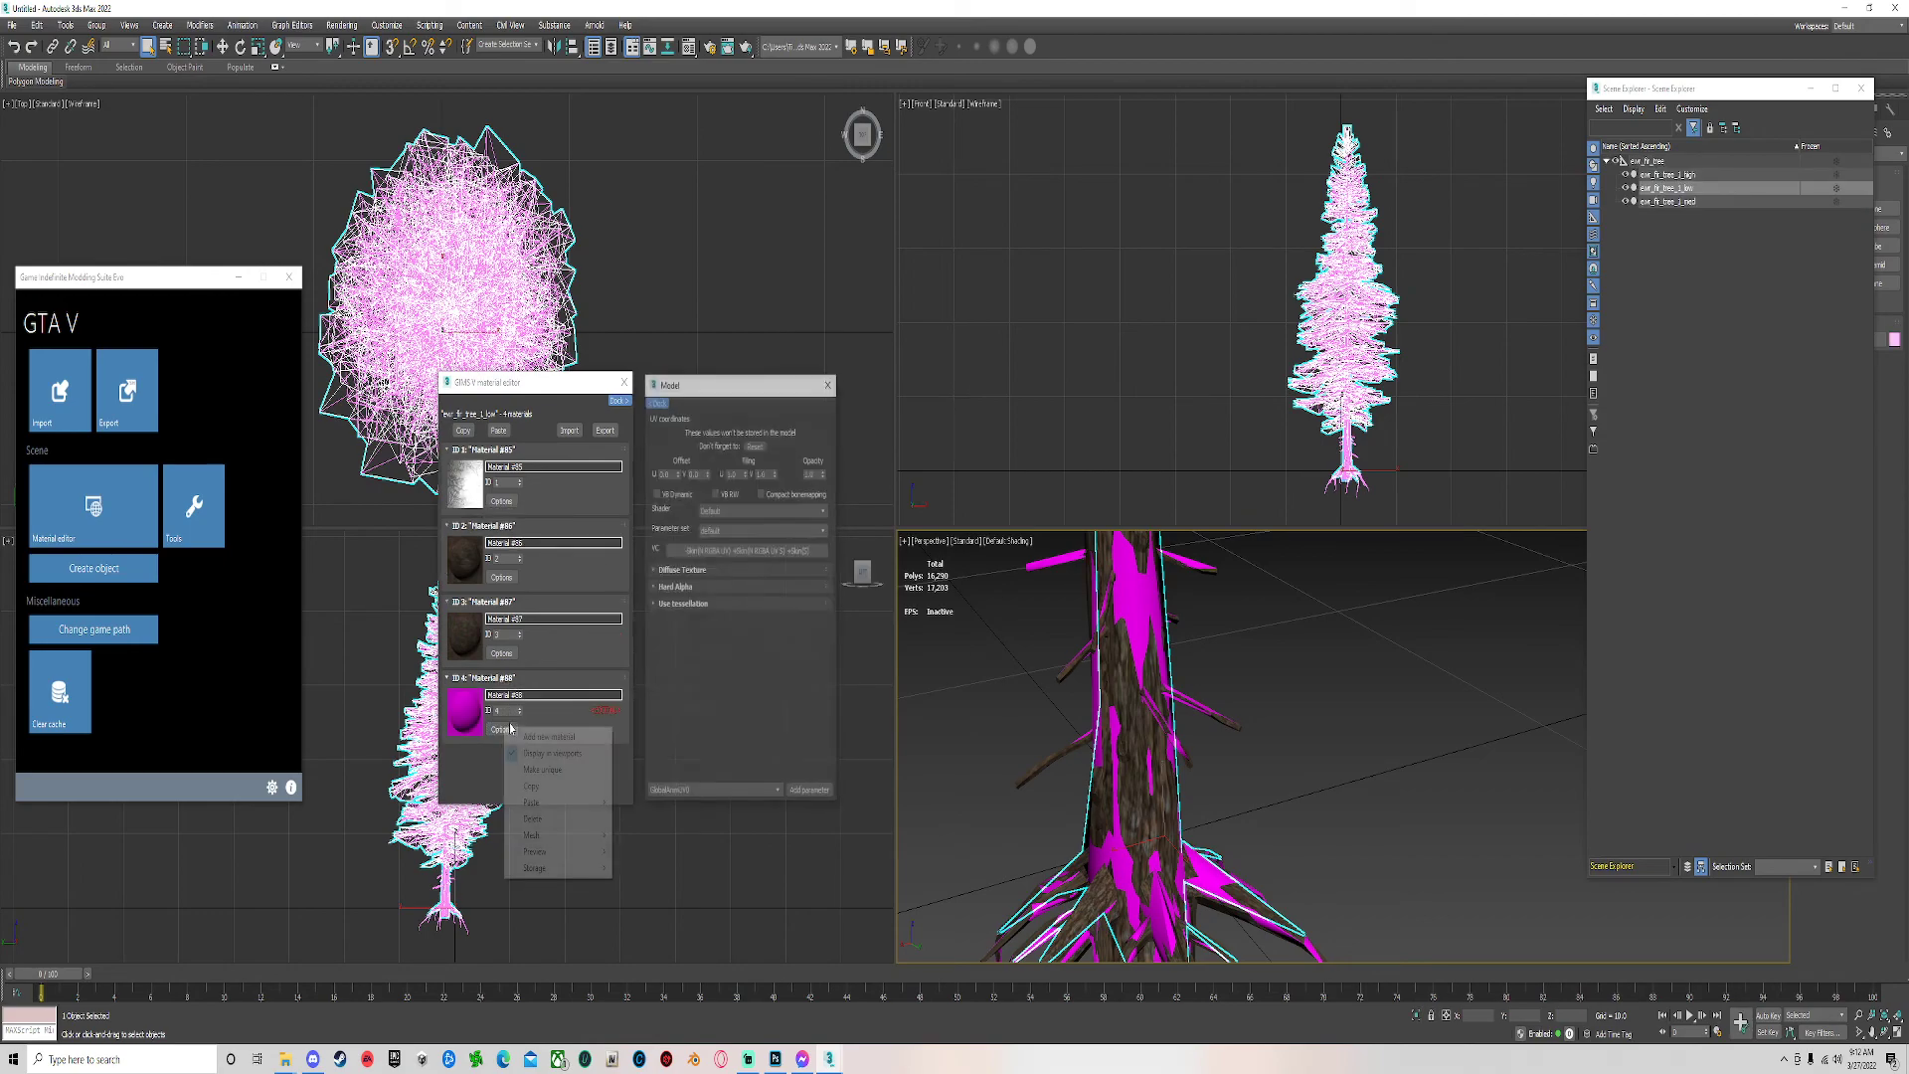
pyautogui.click(707, 575)
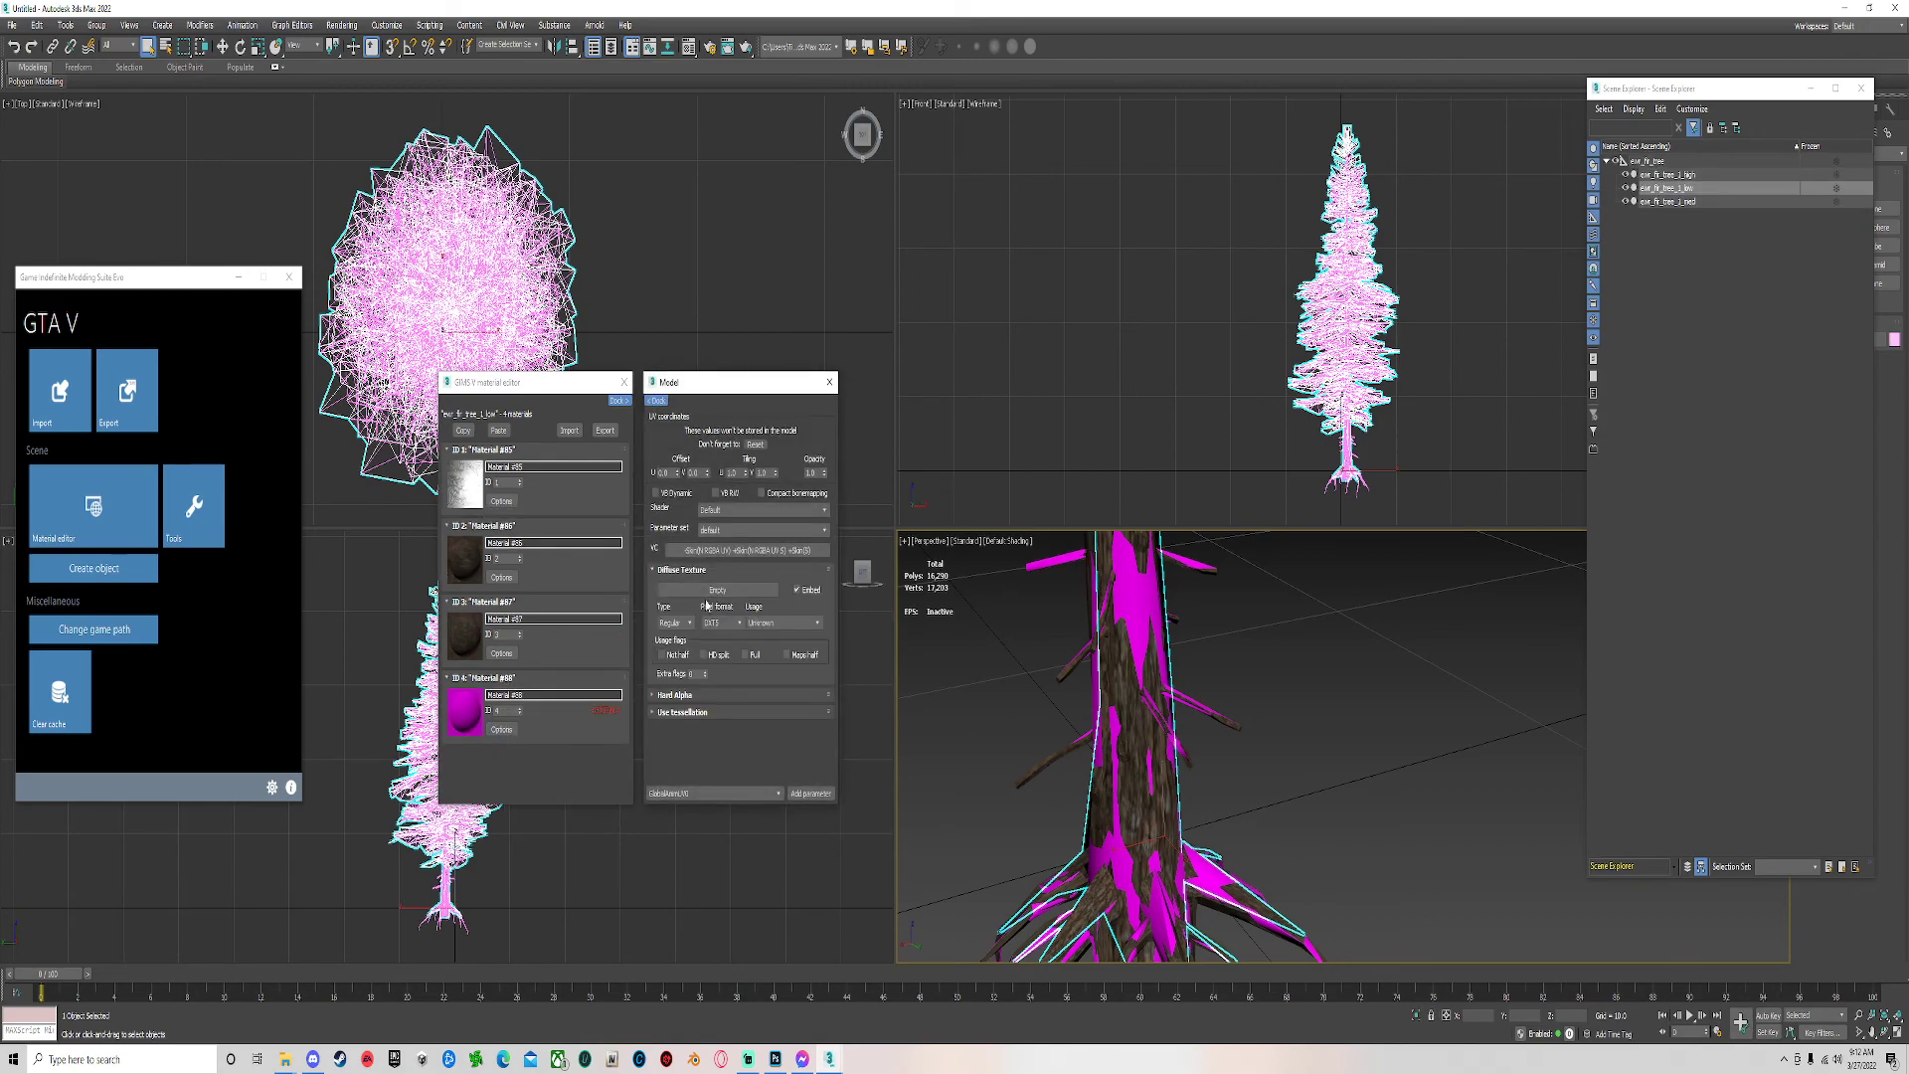
pyautogui.click(712, 591)
pyautogui.doubleClick(737, 512)
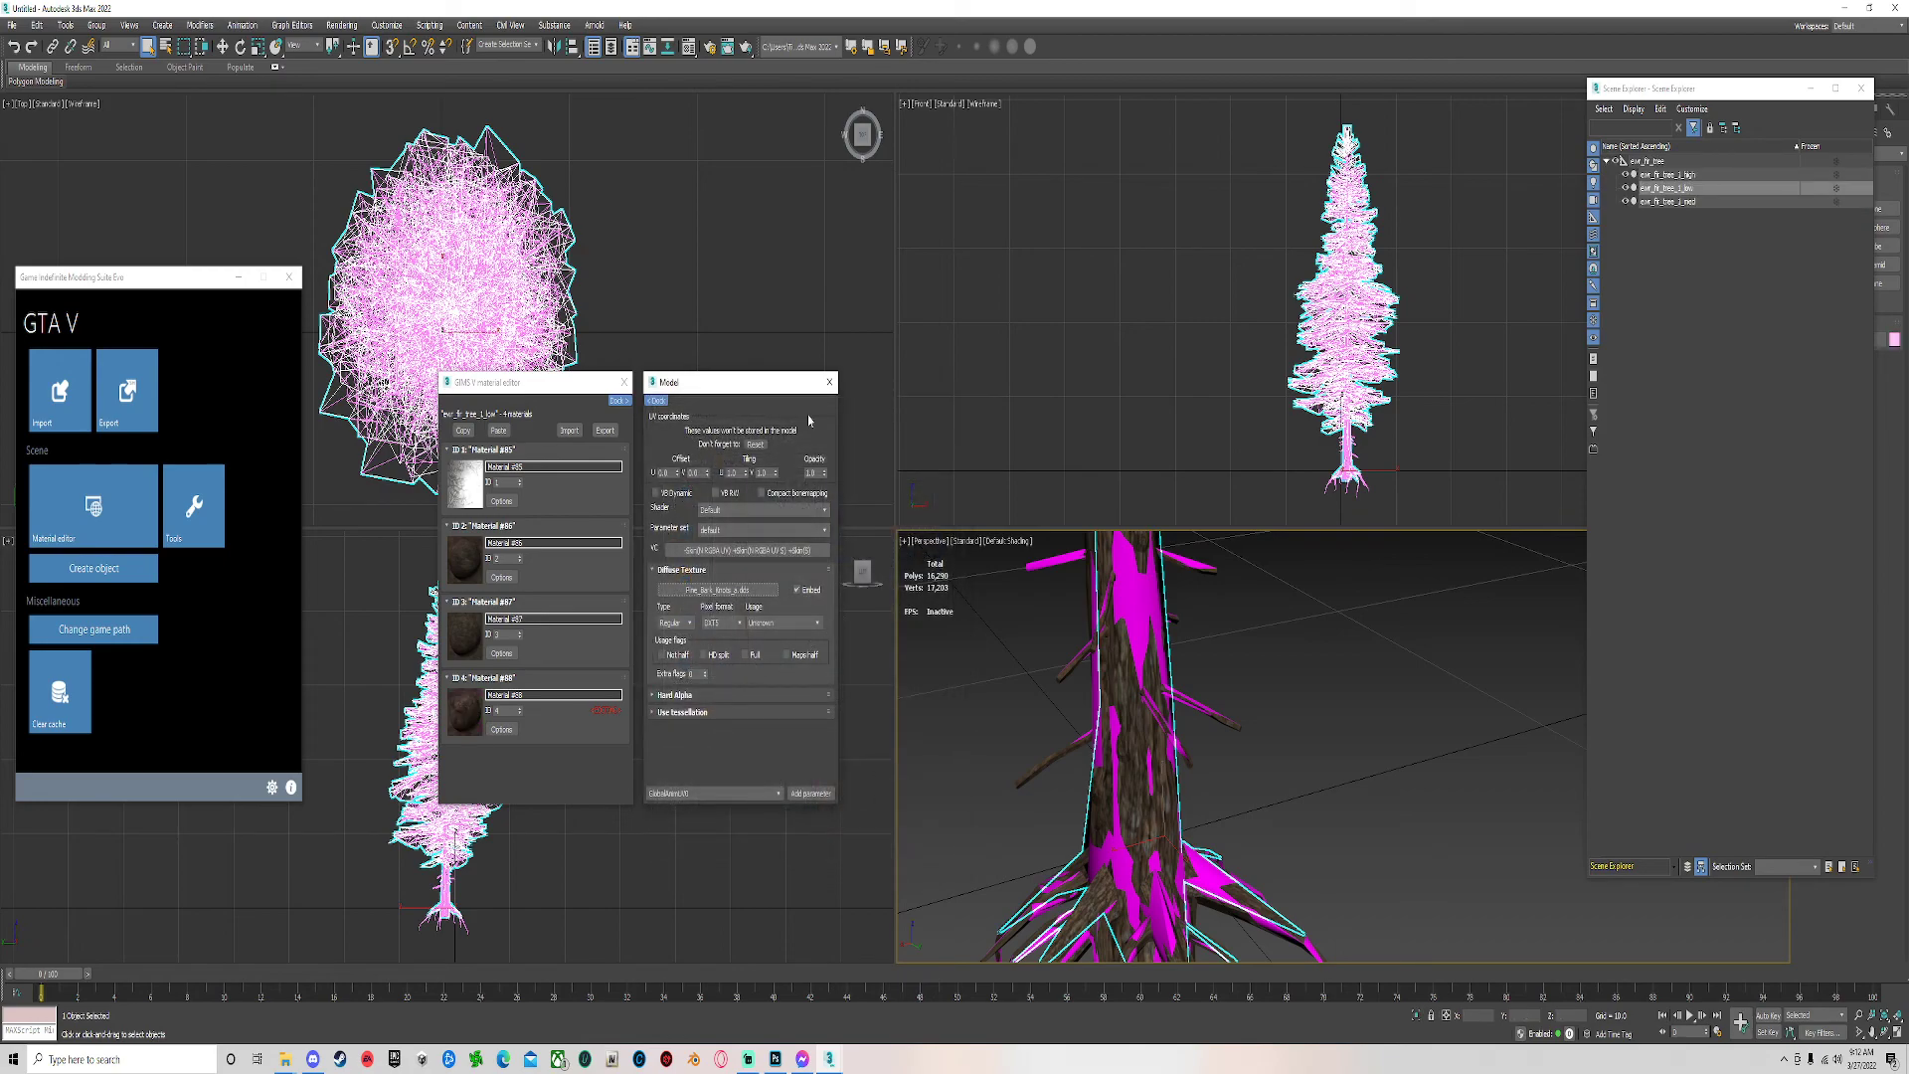
# Select the med fir tree model and open the settings of its Material #97.
pyautogui.click(1672, 202)
pyautogui.click(493, 450)
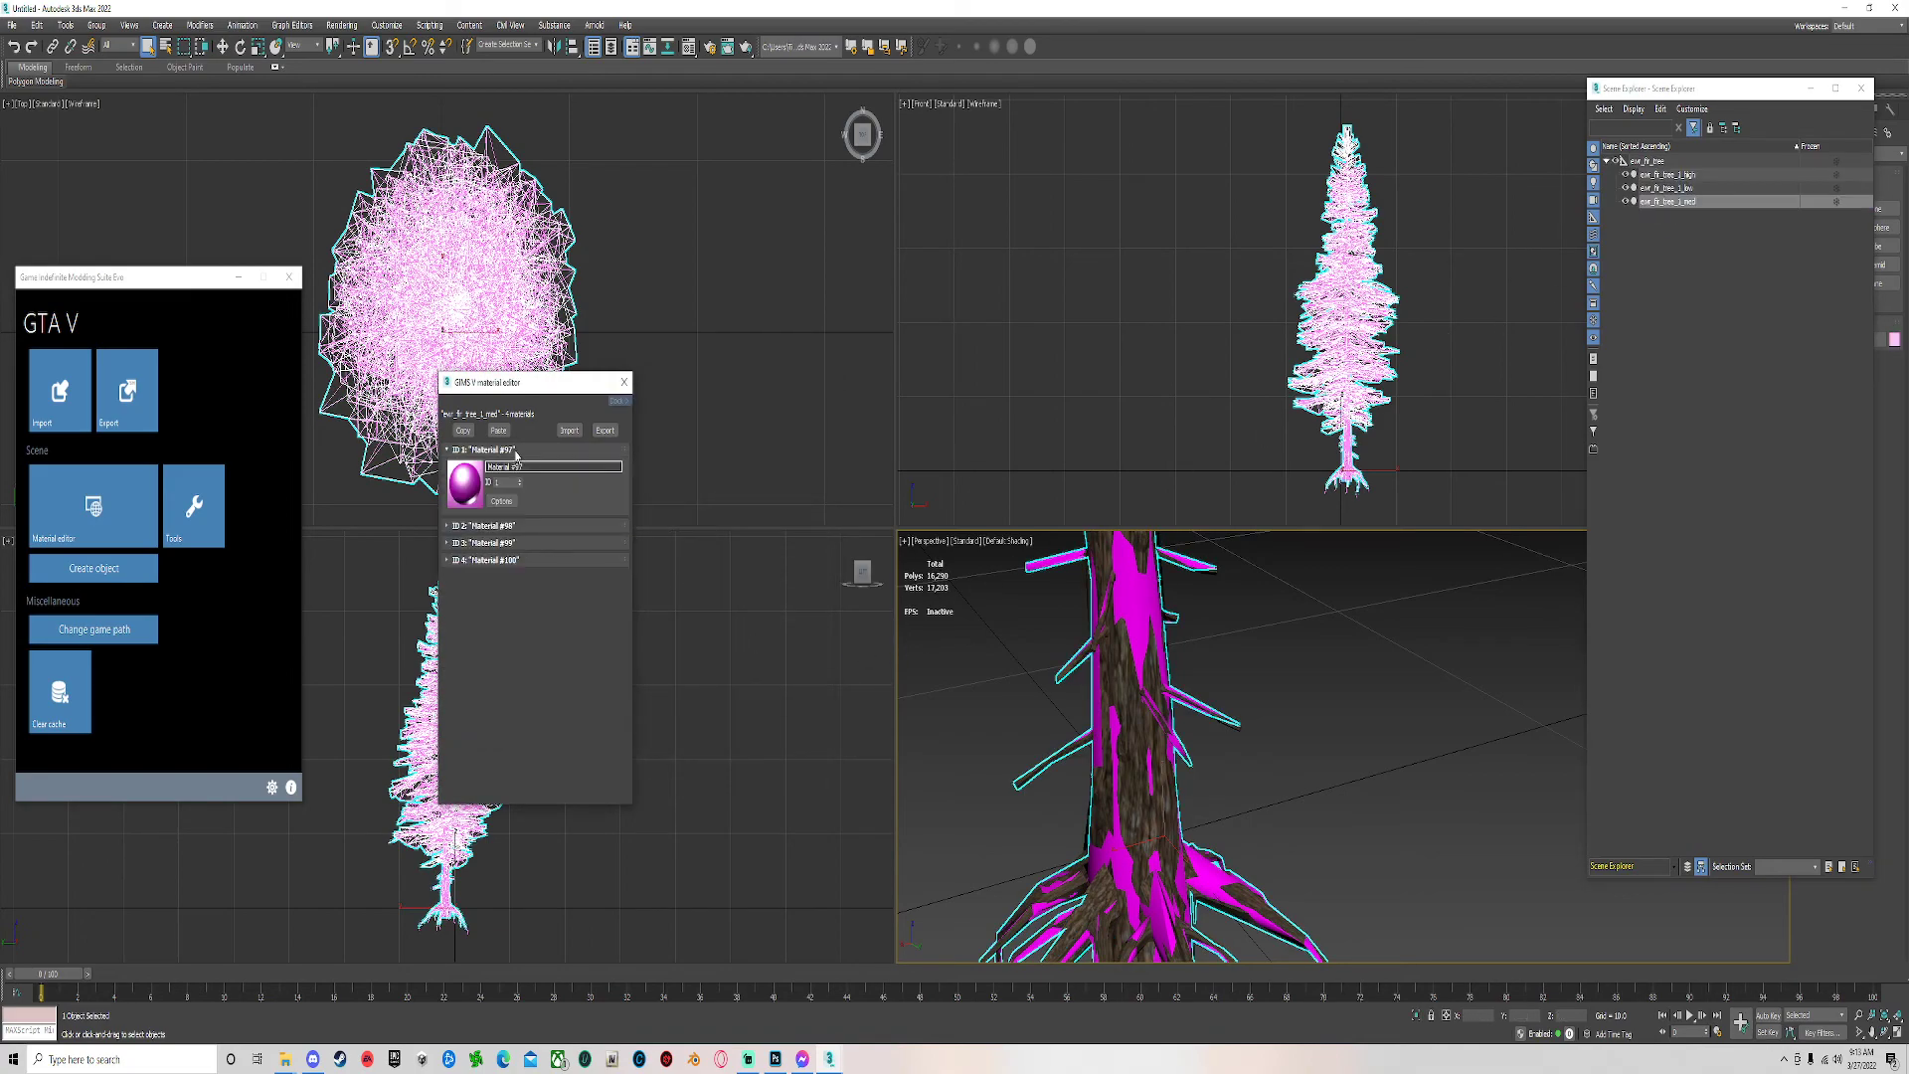
pyautogui.click(499, 500)
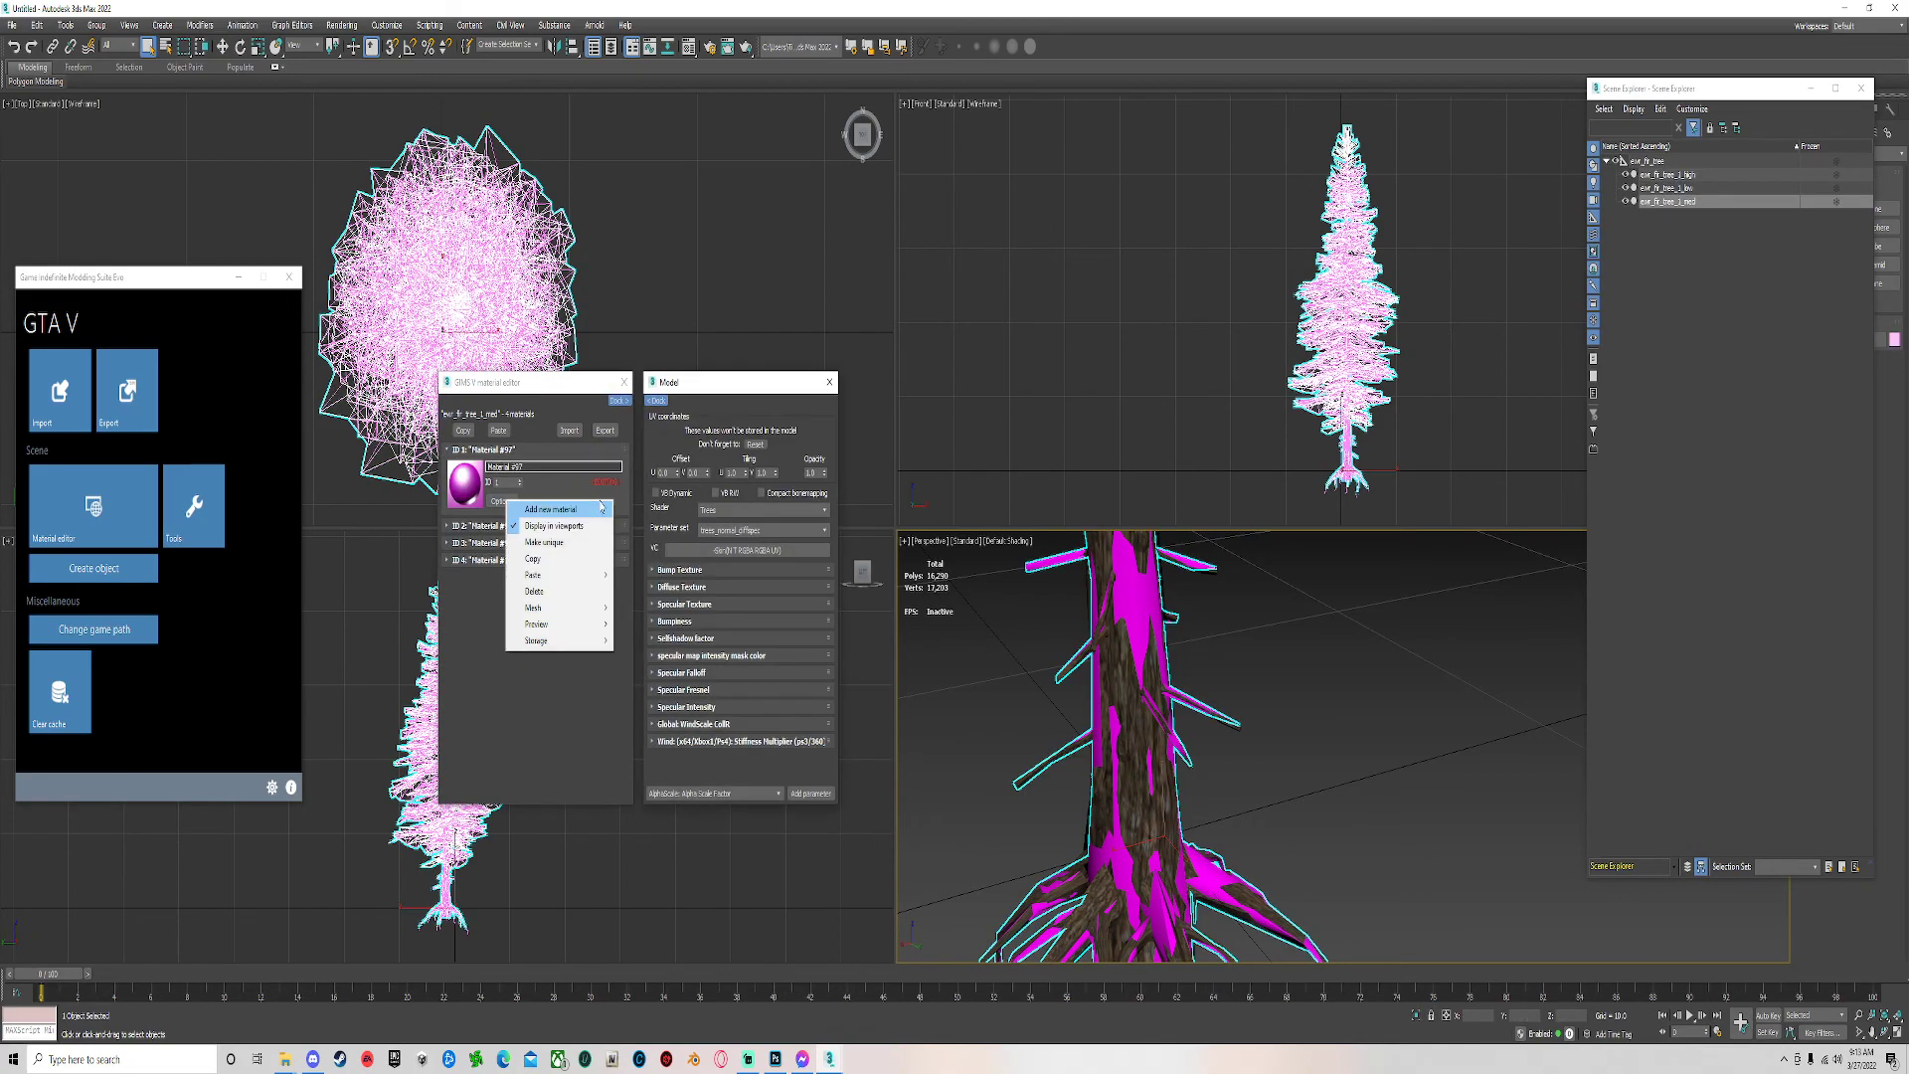
pyautogui.click(693, 574)
pyautogui.click(716, 586)
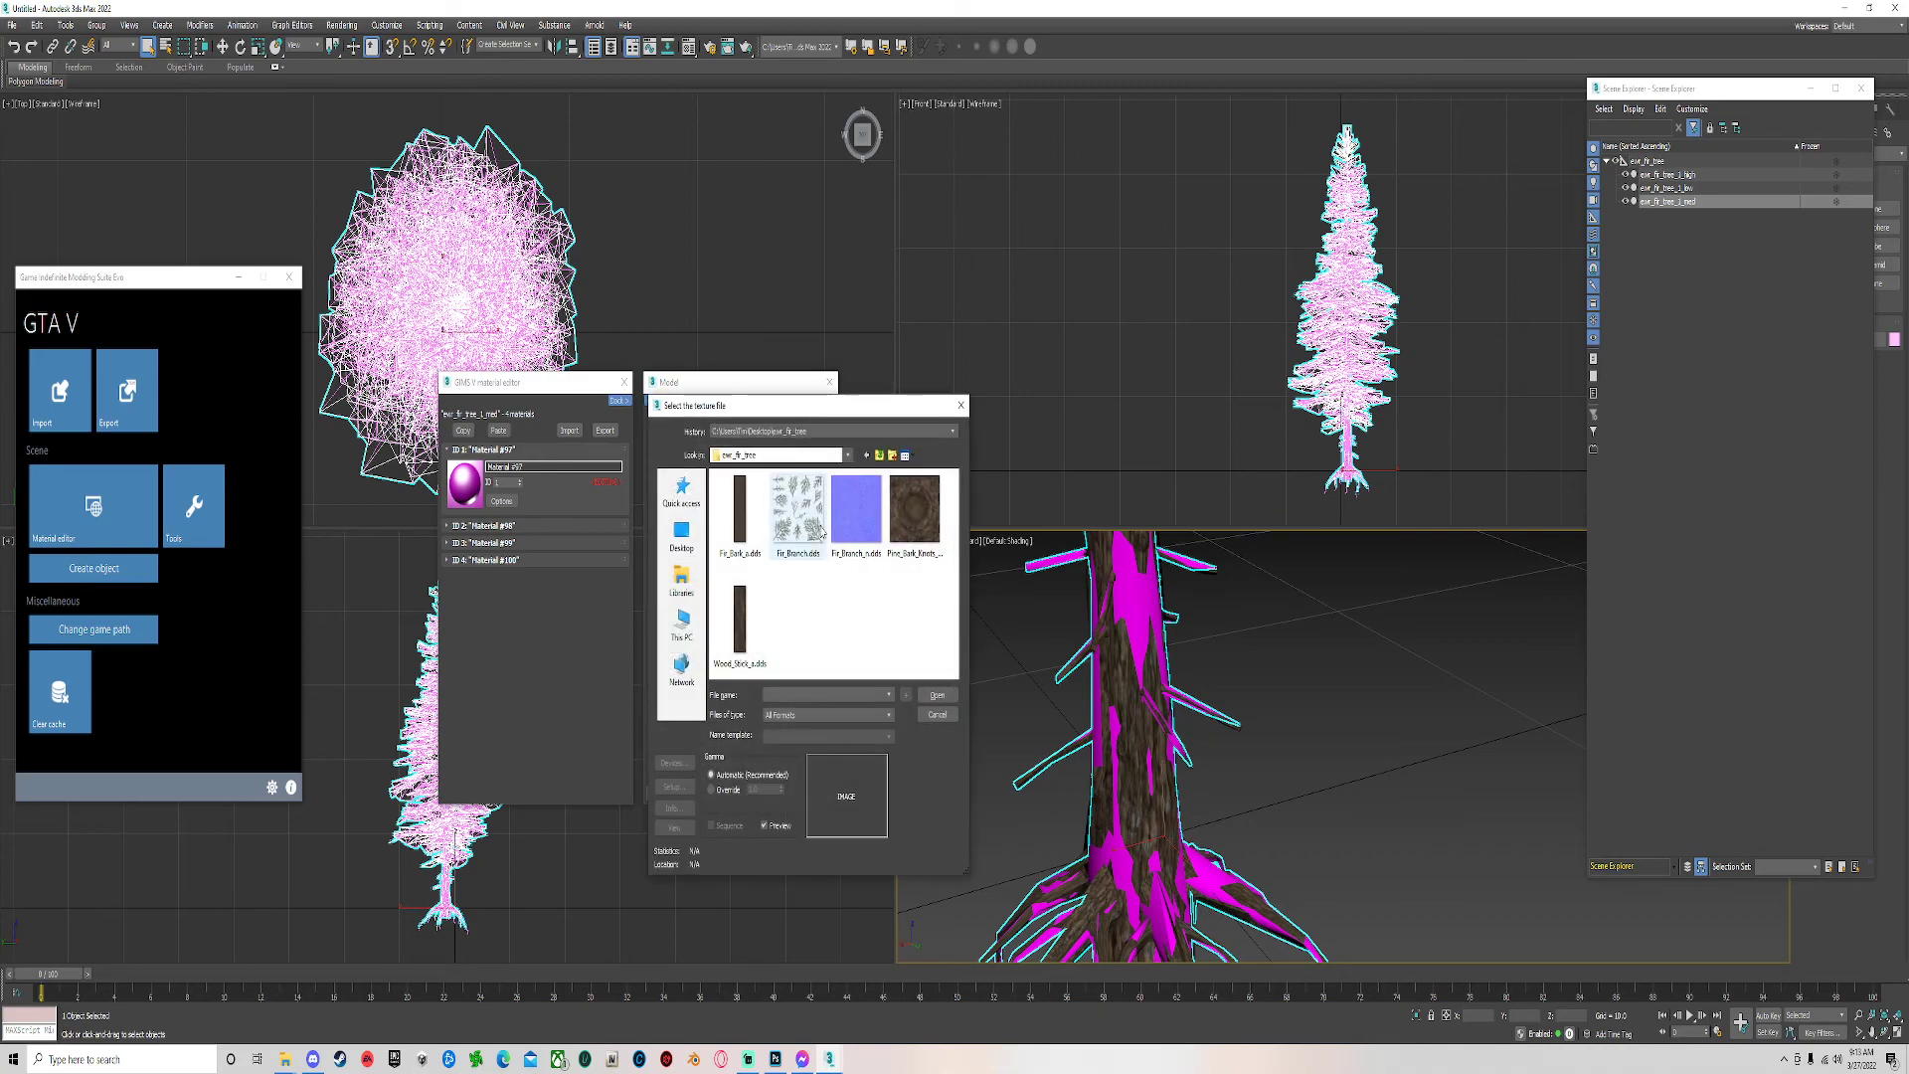
pyautogui.click(961, 404)
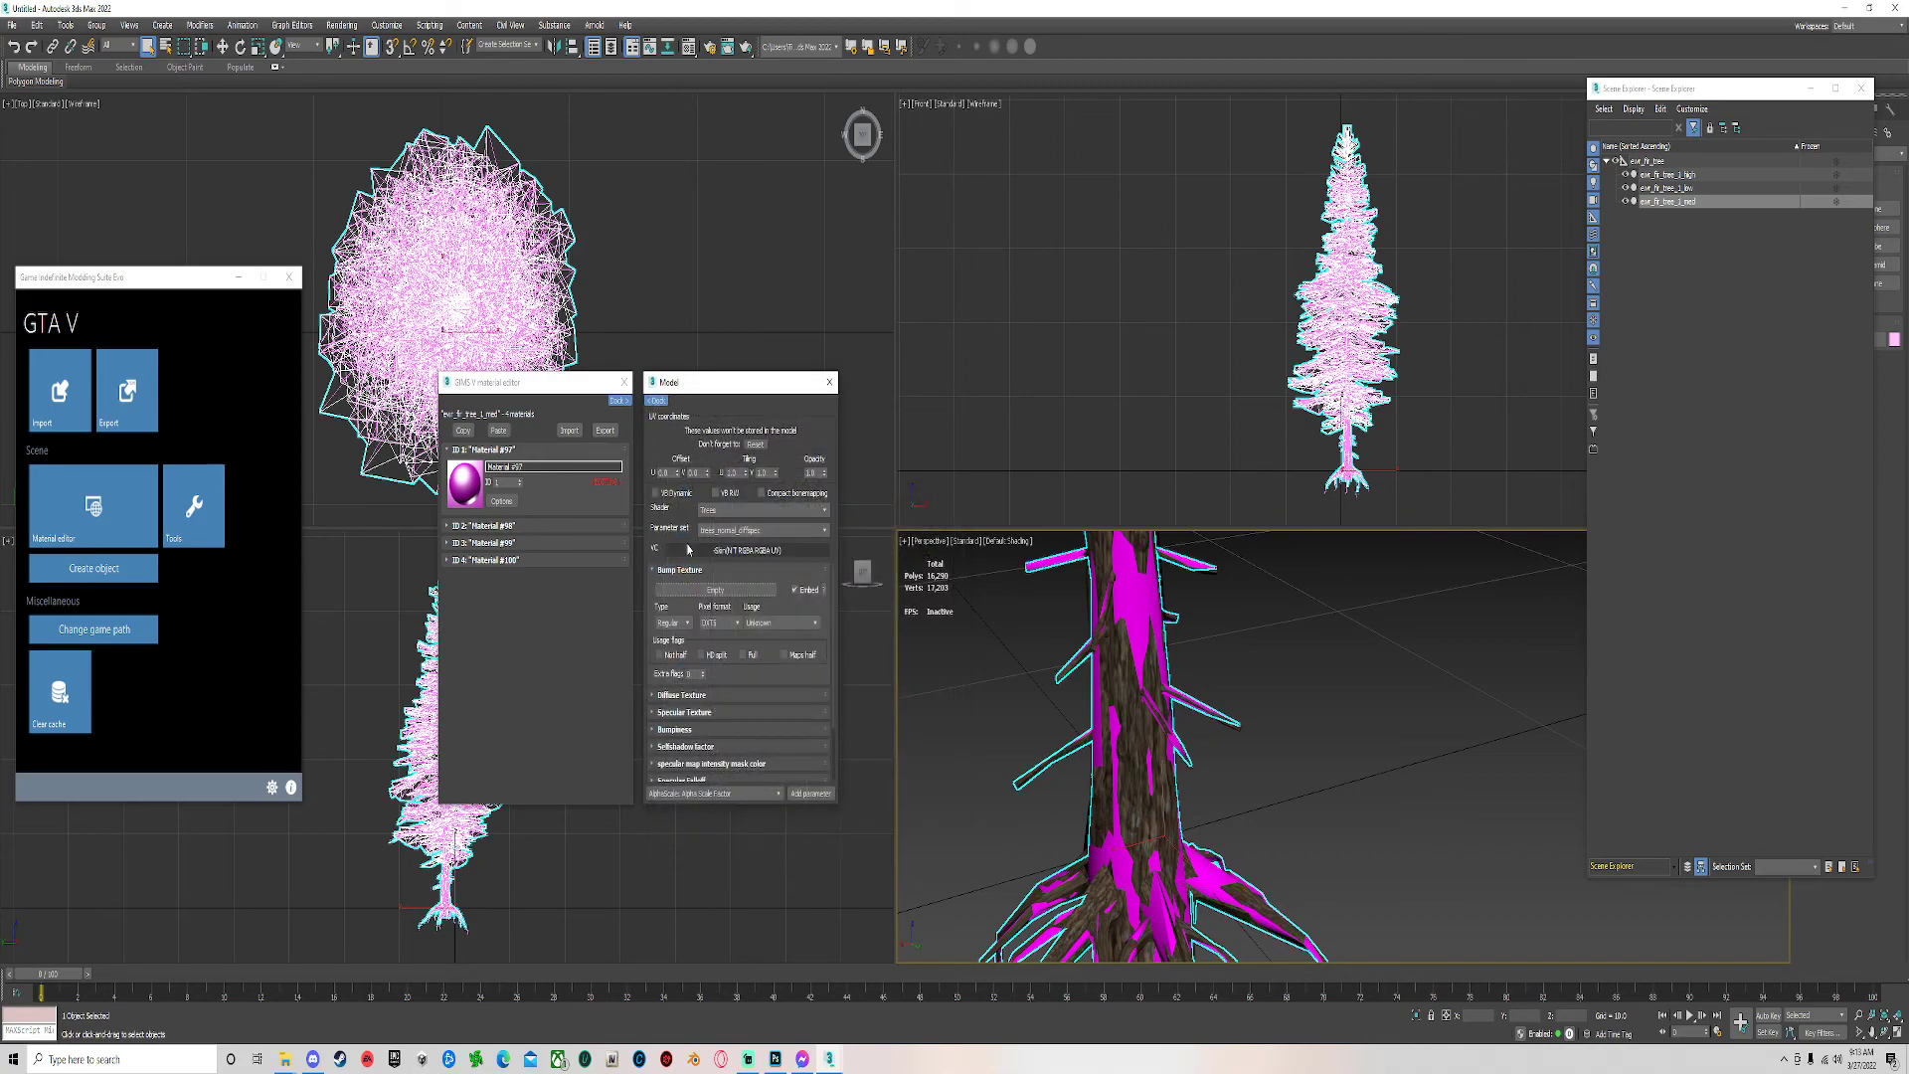
# Set the parameter set of Material #97 to trees_shadow_proxy and assign Fir_Branch as its diffuse texture.
pyautogui.click(738, 531)
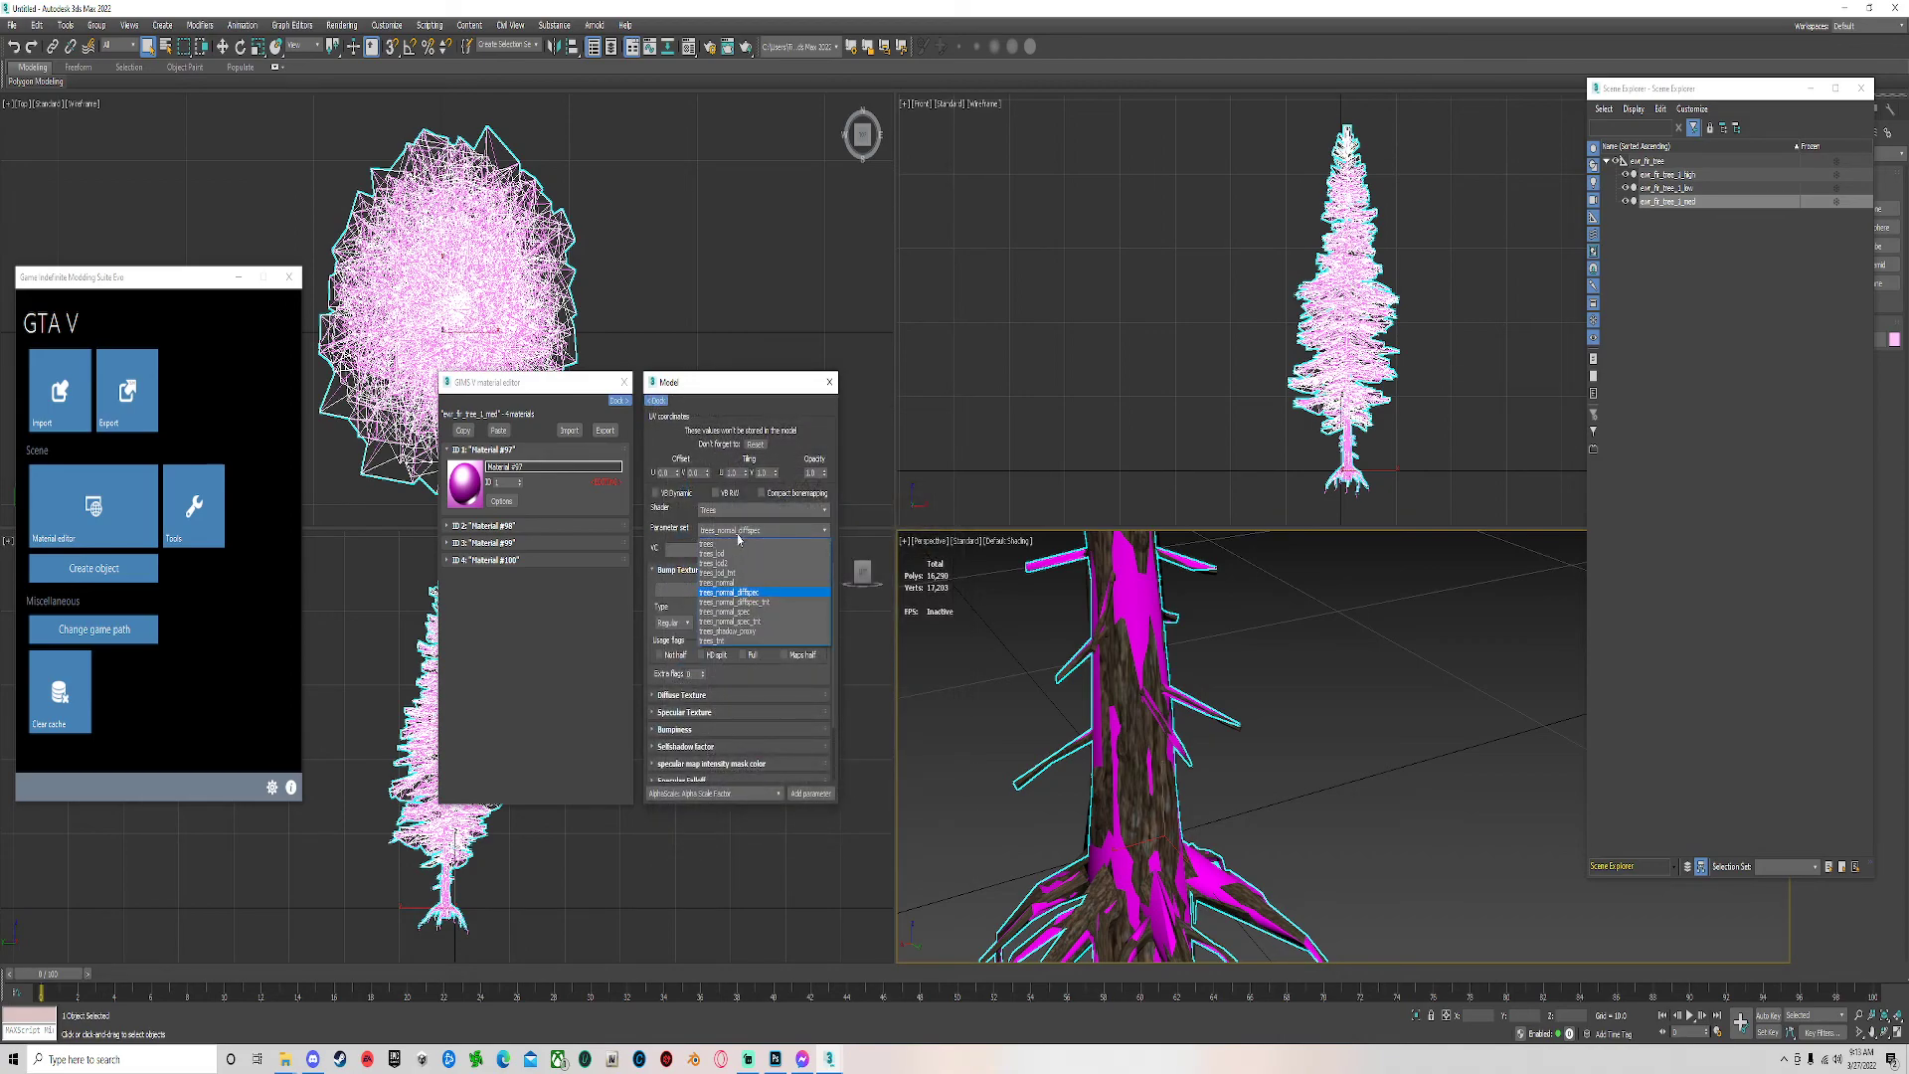
pyautogui.click(724, 631)
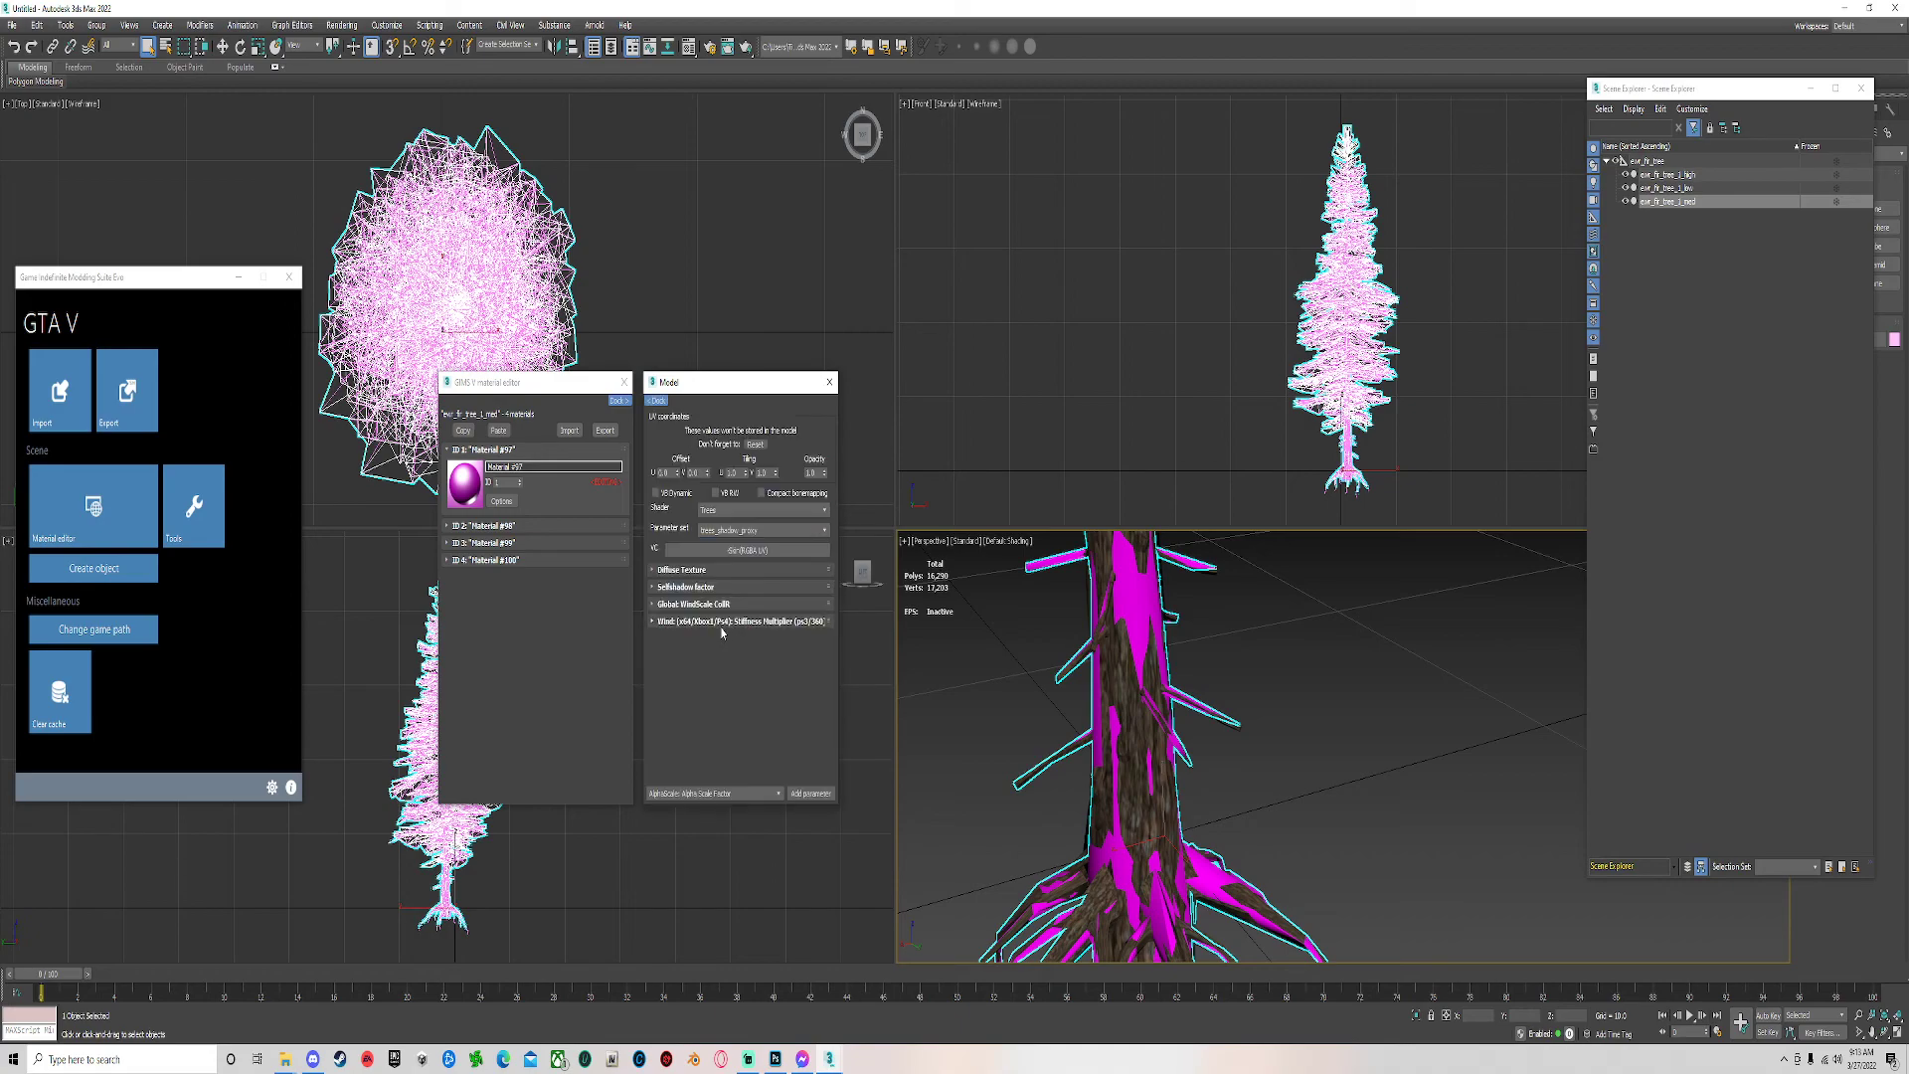
pyautogui.click(679, 575)
pyautogui.click(684, 590)
pyautogui.doubleClick(797, 509)
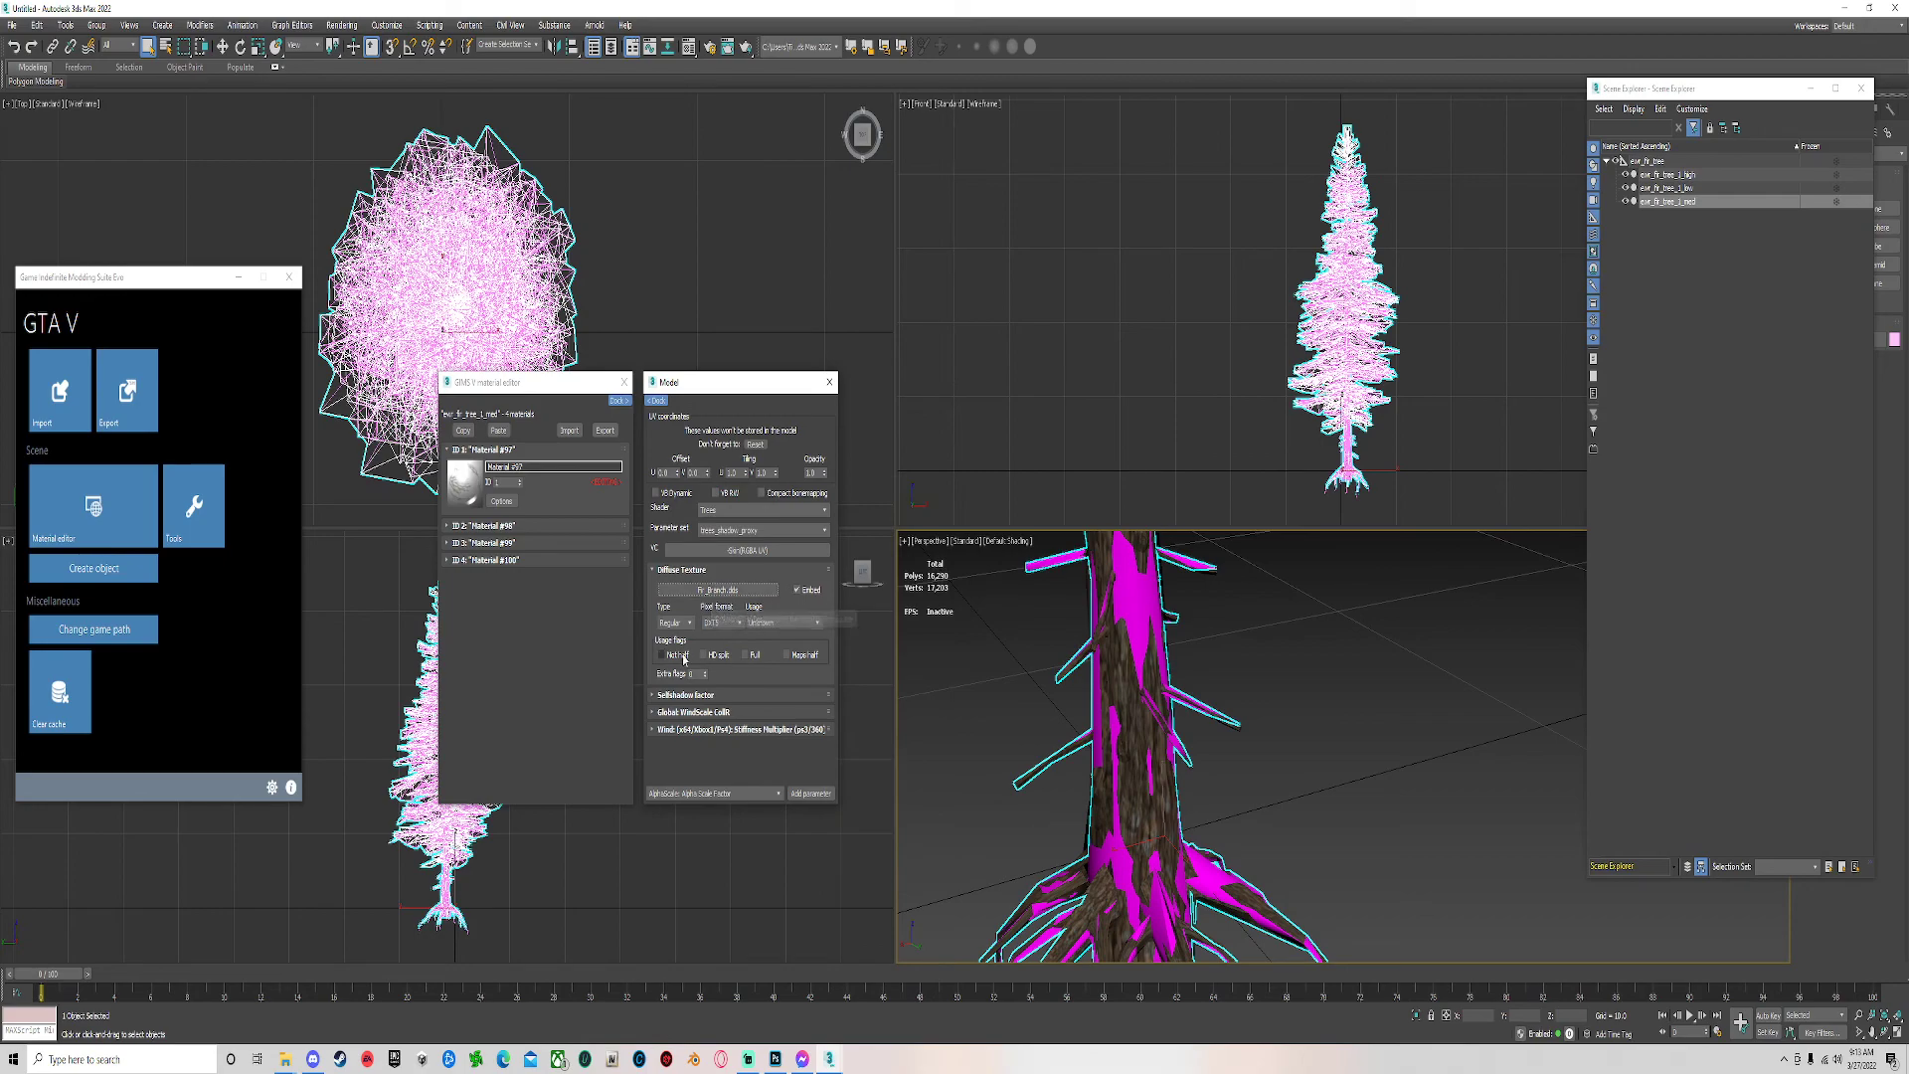
# Adjust the X, Y, Z and W wind stiffness multiplier values of Material #97, with Z at 1.0.
pyautogui.click(652, 730)
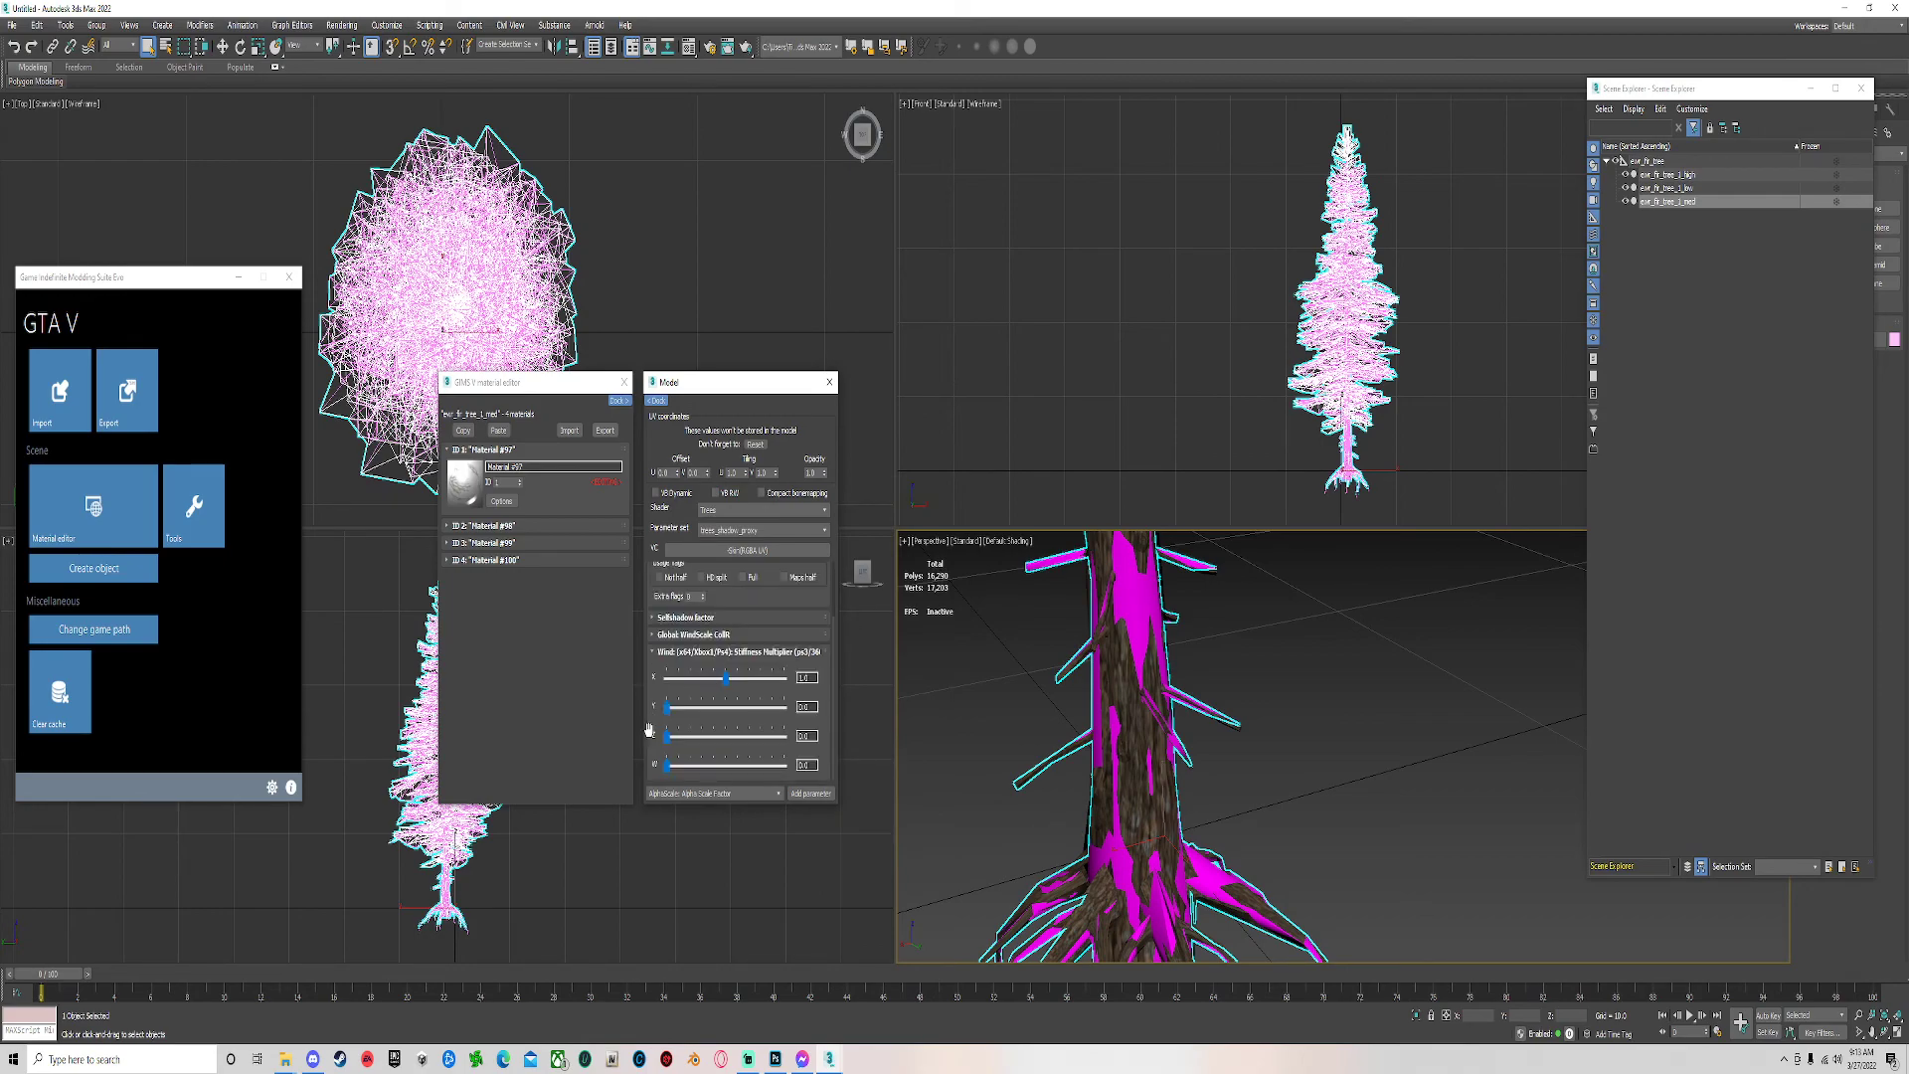
pyautogui.click(805, 677)
pyautogui.click(803, 706)
pyautogui.press('Tab')
pyautogui.write('10.0')
pyautogui.click(808, 763)
# Assign the Wood_Stick texture as the diffuse texture of Material #98 on the med model.
pyautogui.click(486, 525)
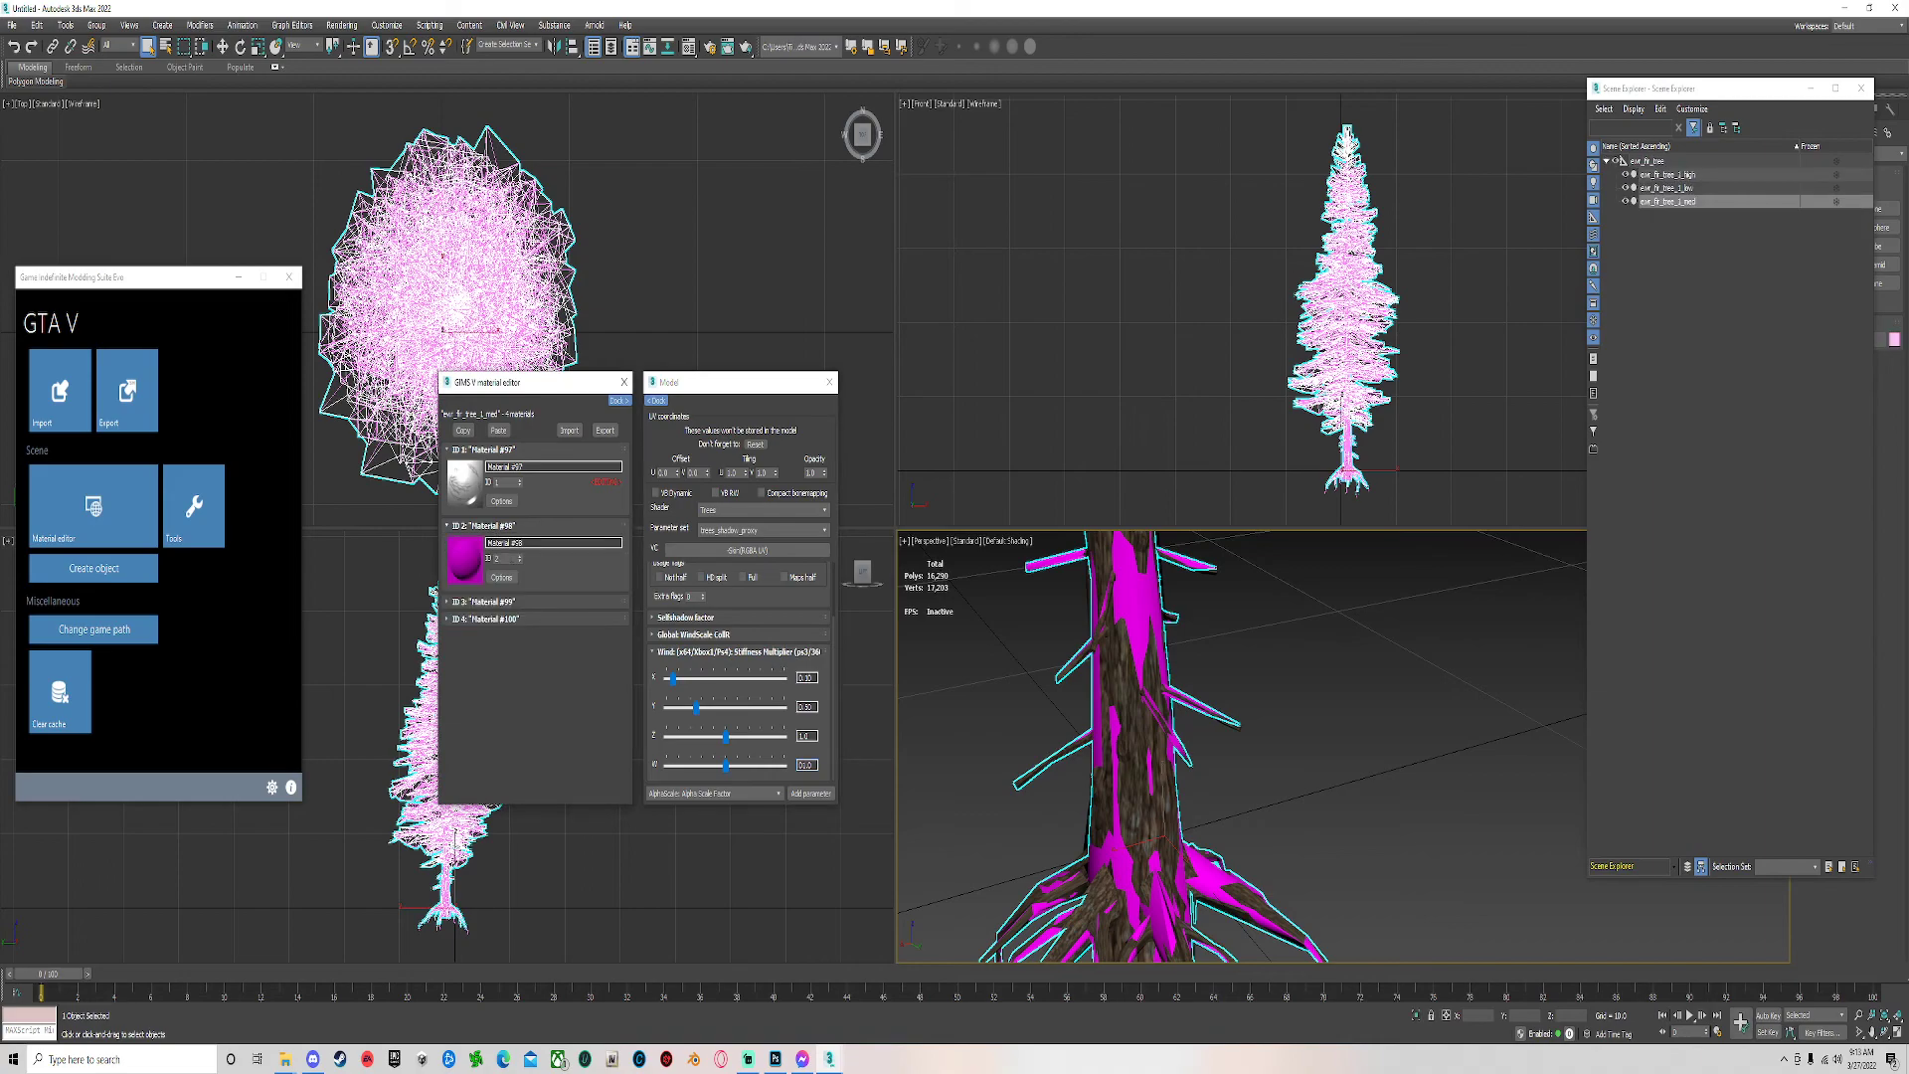
pyautogui.click(500, 577)
pyautogui.click(680, 570)
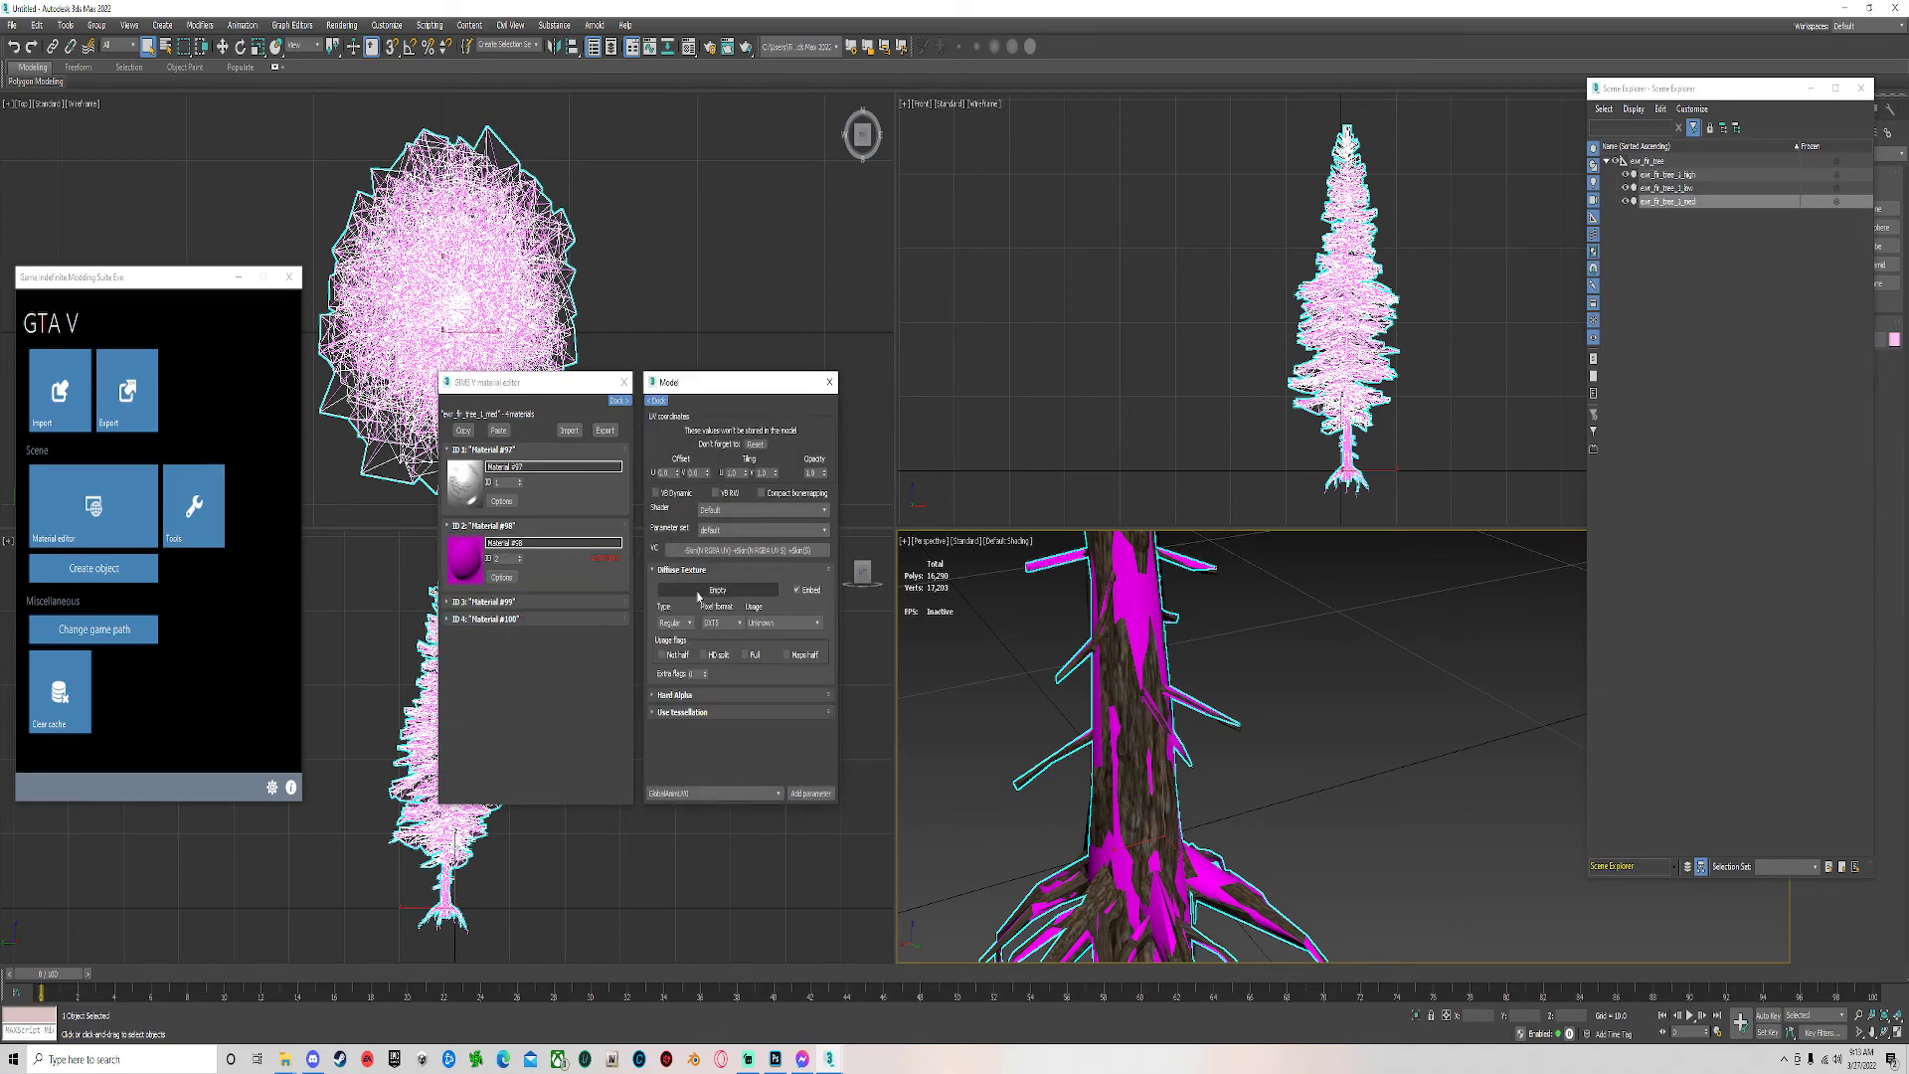
pyautogui.click(716, 593)
pyautogui.doubleClick(756, 624)
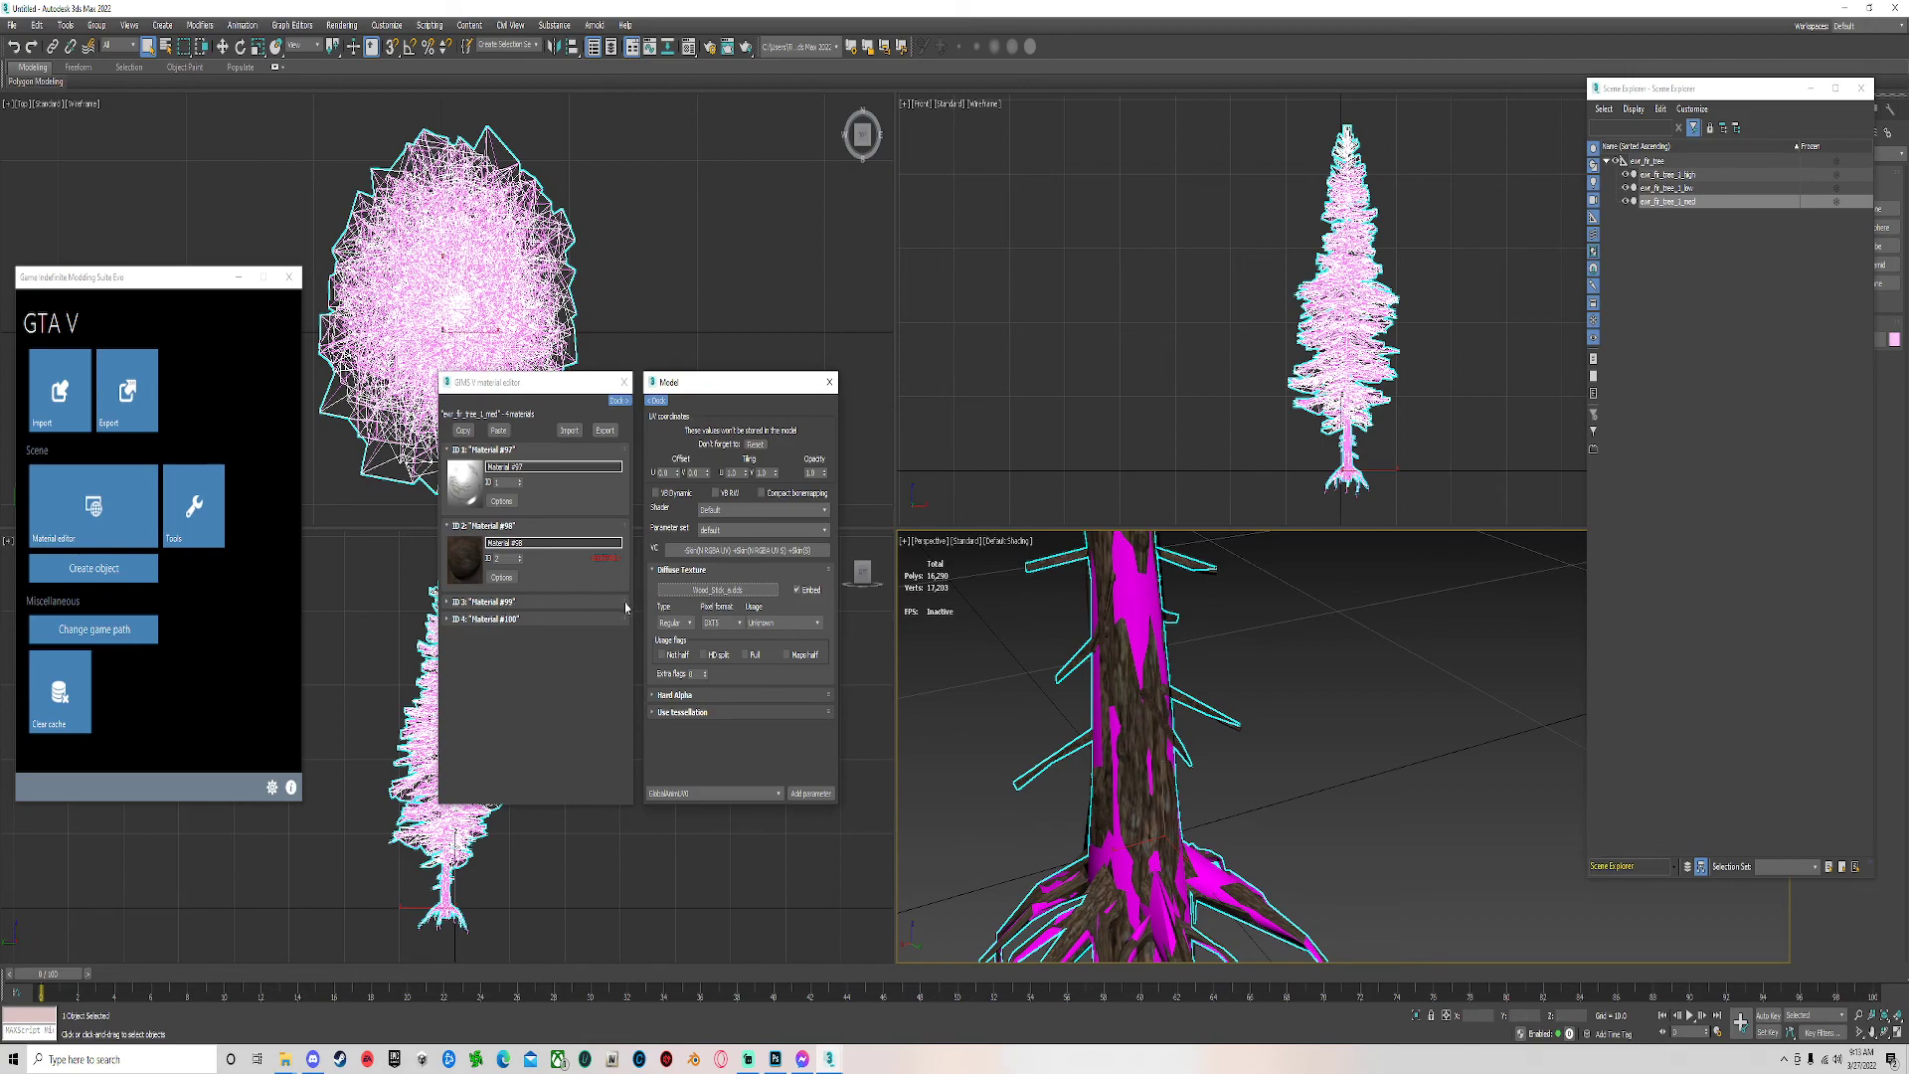
# Assign the Fir_Bark texture as the diffuse texture of Material #99 on the med model.
pyautogui.click(557, 602)
pyautogui.click(501, 654)
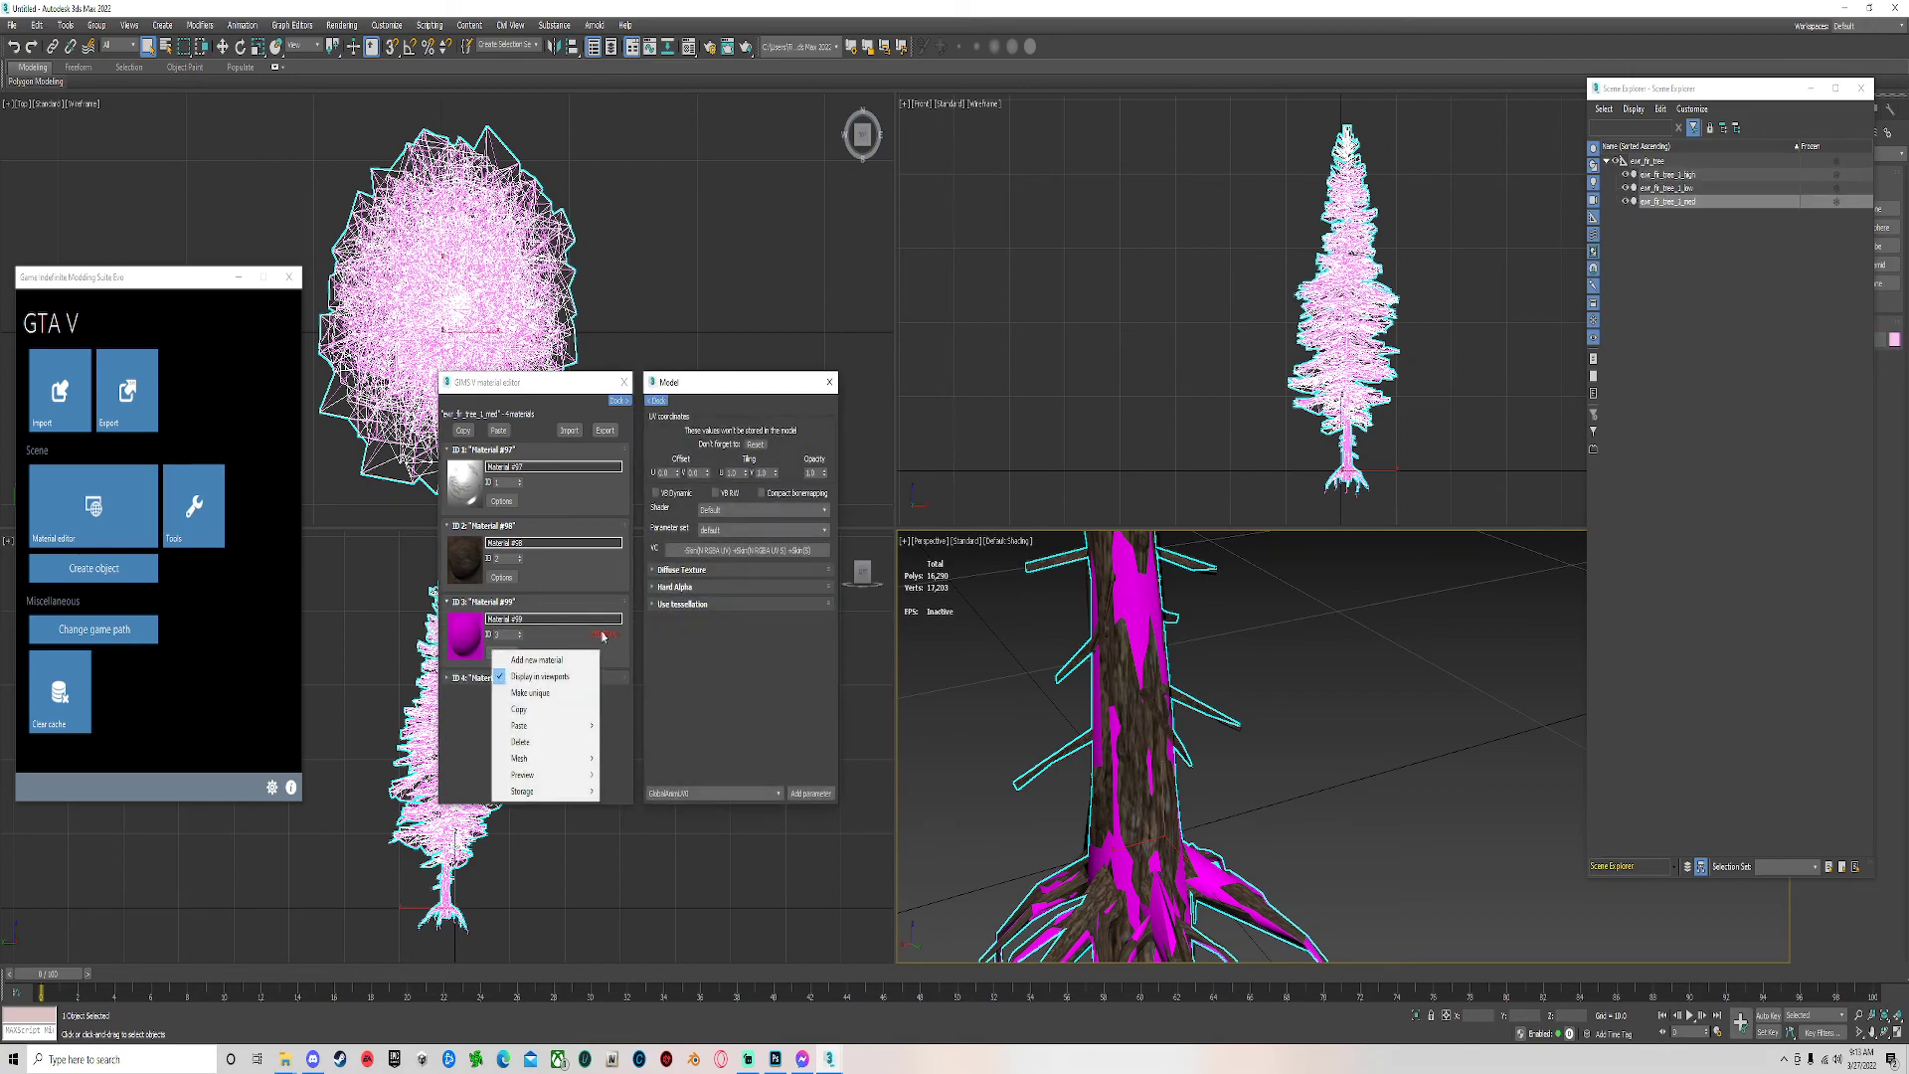
pyautogui.click(676, 570)
pyautogui.click(708, 590)
pyautogui.doubleClick(740, 517)
# Assign the Pine_Bark_Knots texture as the diffuse texture of Material #100 on the med model.
pyautogui.click(487, 677)
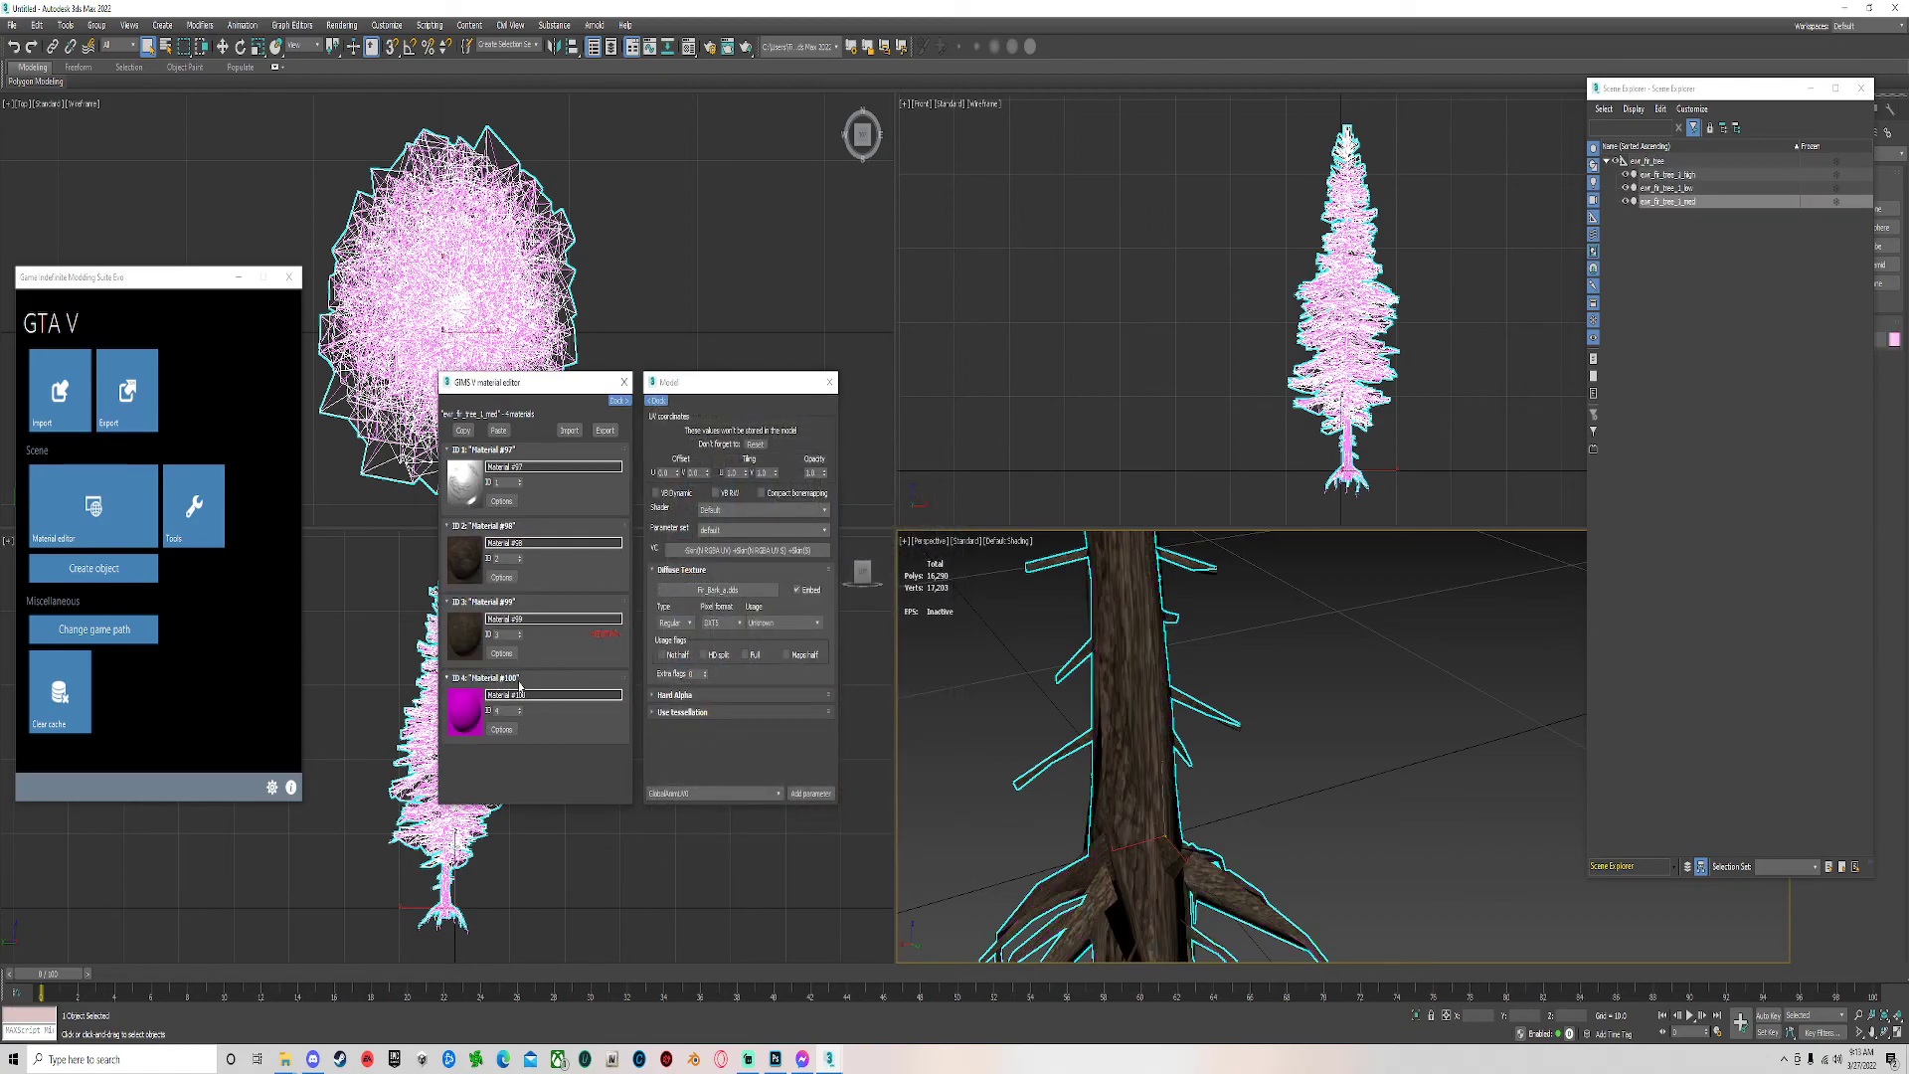
pyautogui.click(501, 729)
pyautogui.click(686, 570)
pyautogui.click(717, 590)
pyautogui.doubleClick(915, 512)
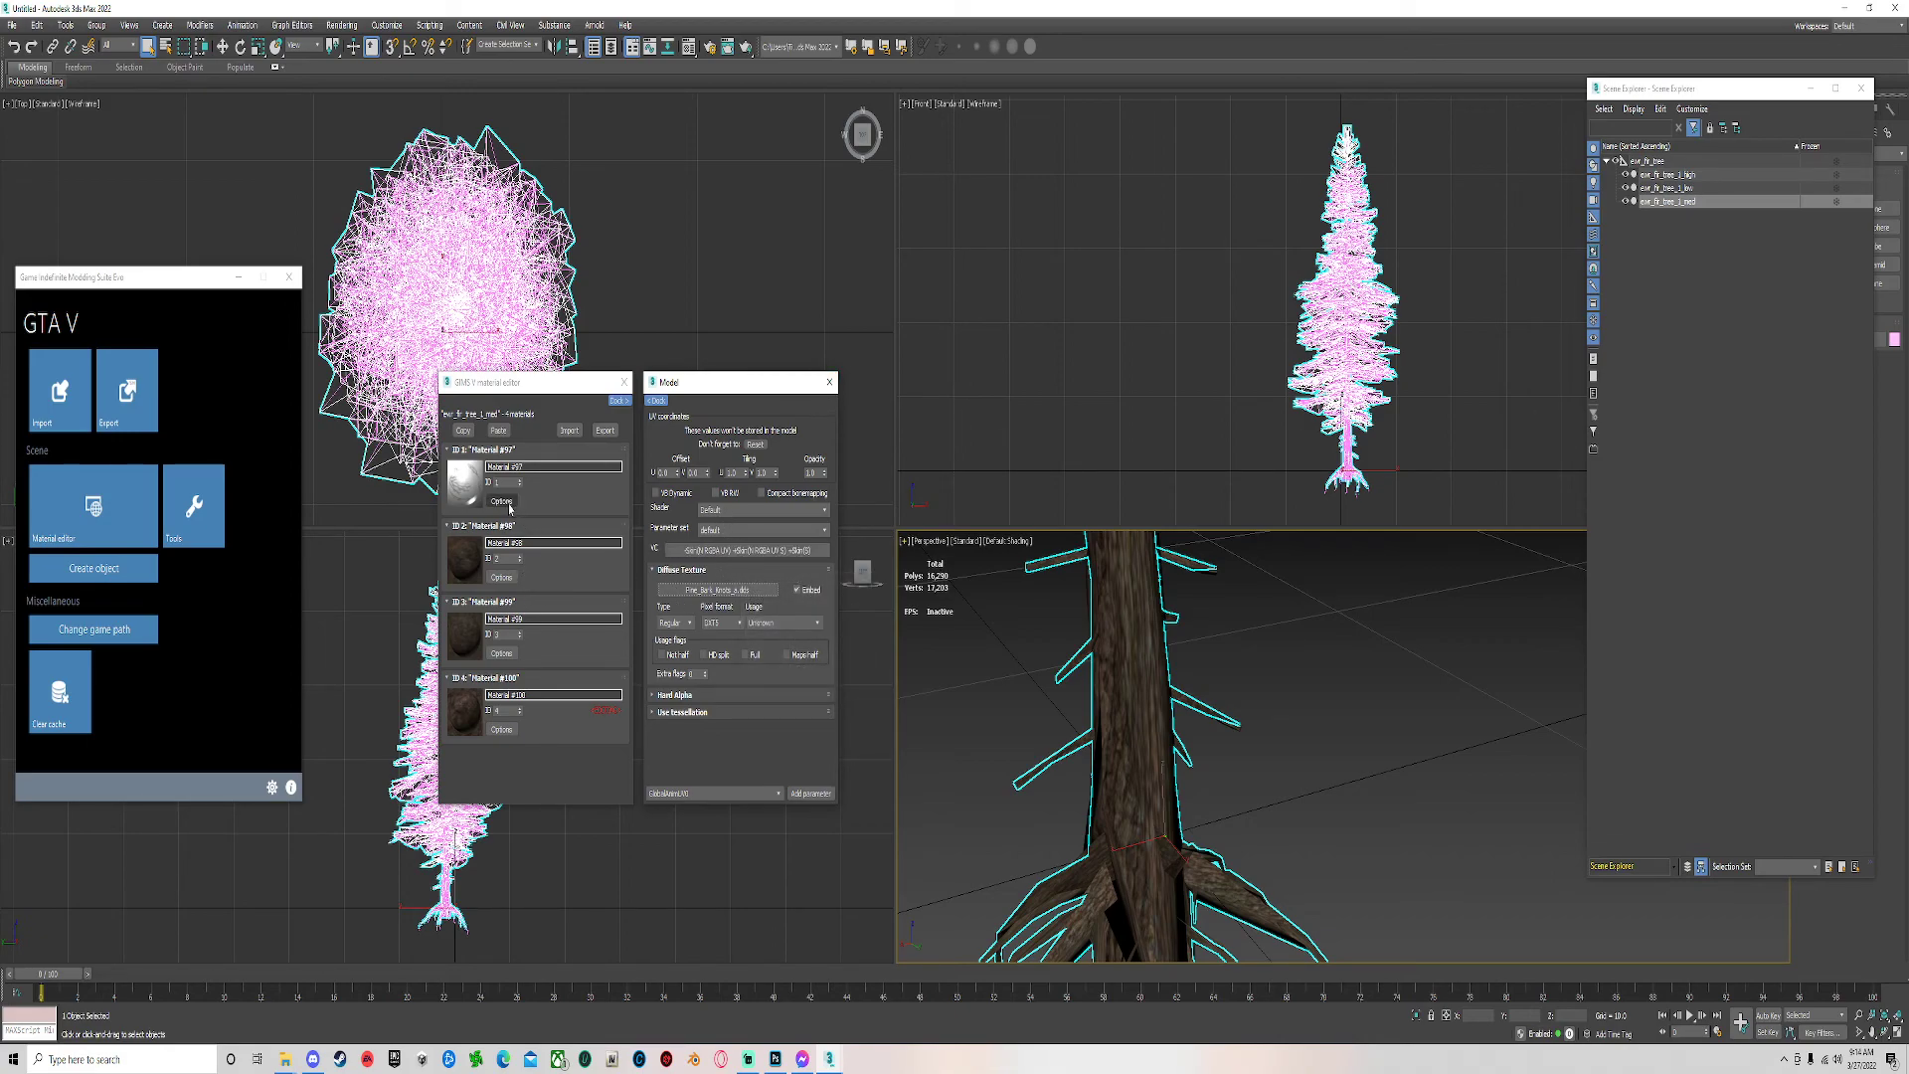
# Open the settings of Material #97 and examine its available shaders and parameter sets.
pyautogui.click(591, 493)
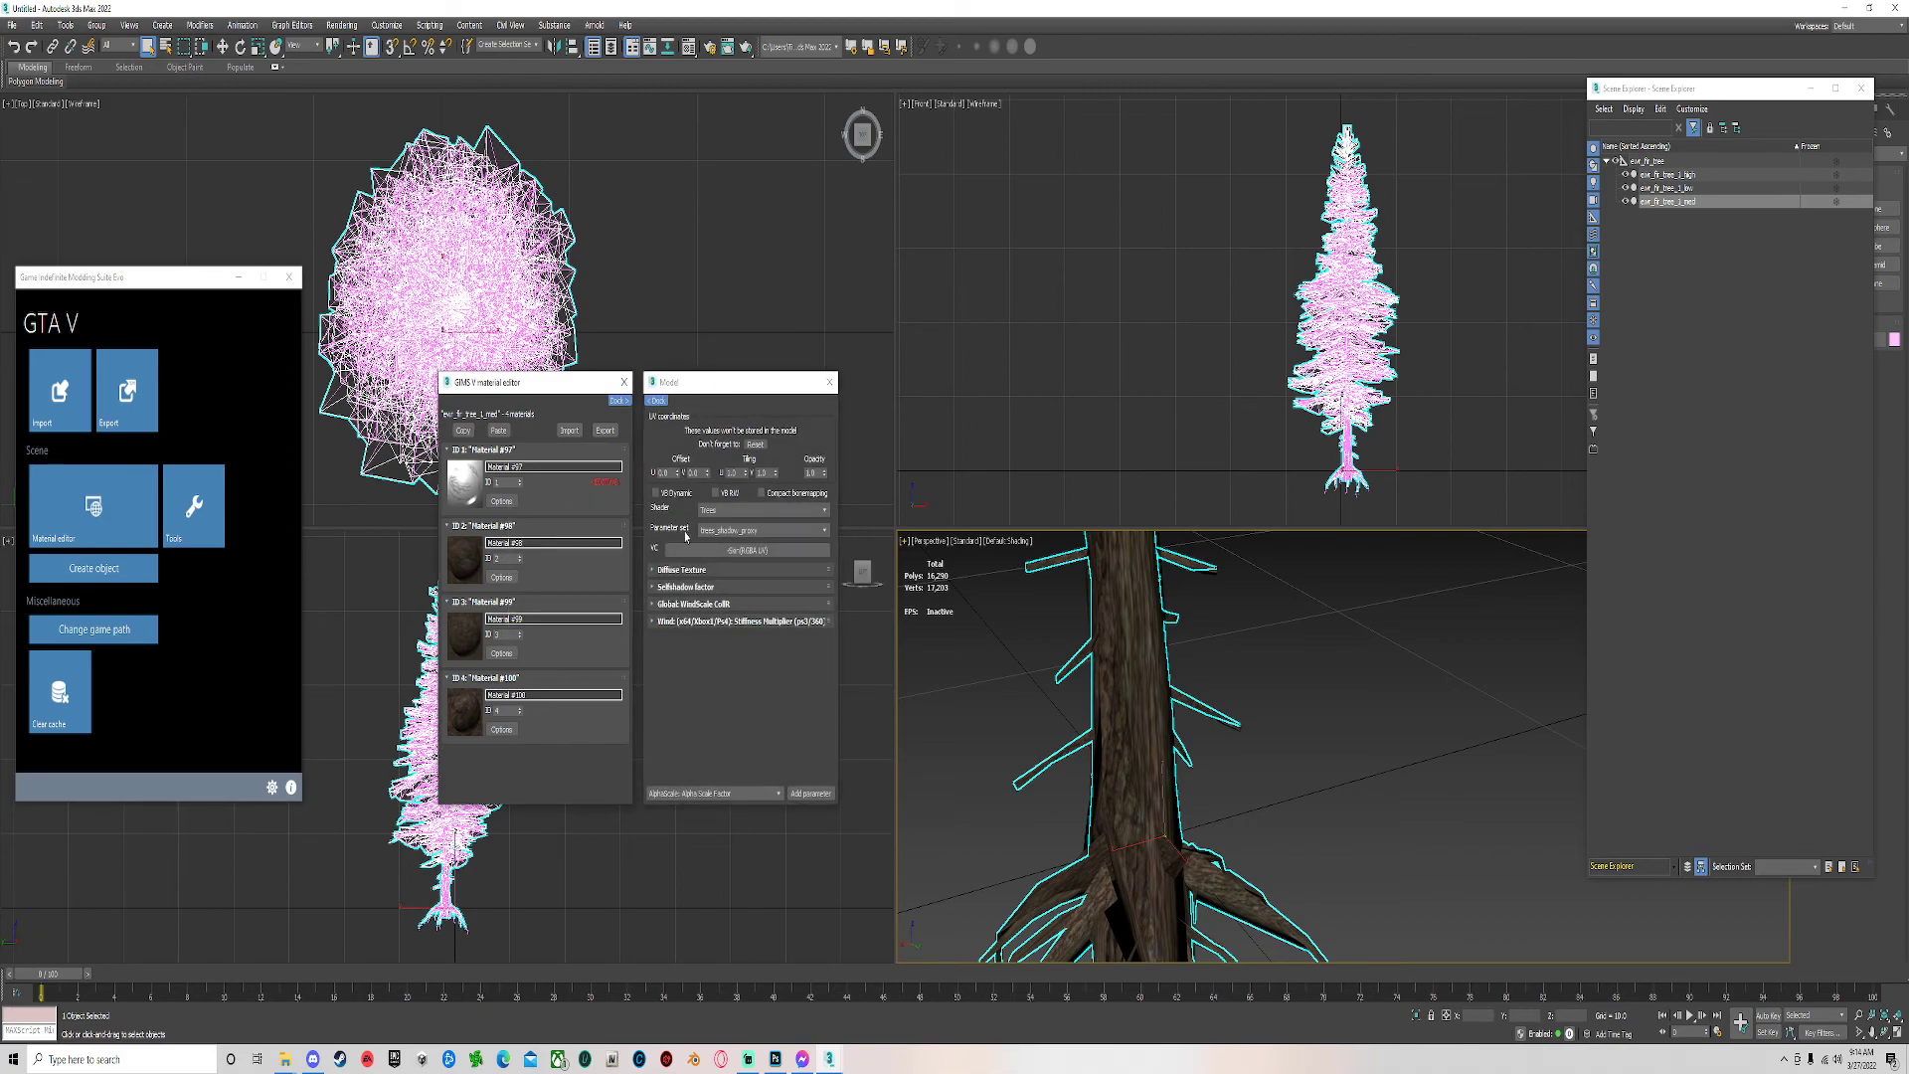
pyautogui.click(748, 510)
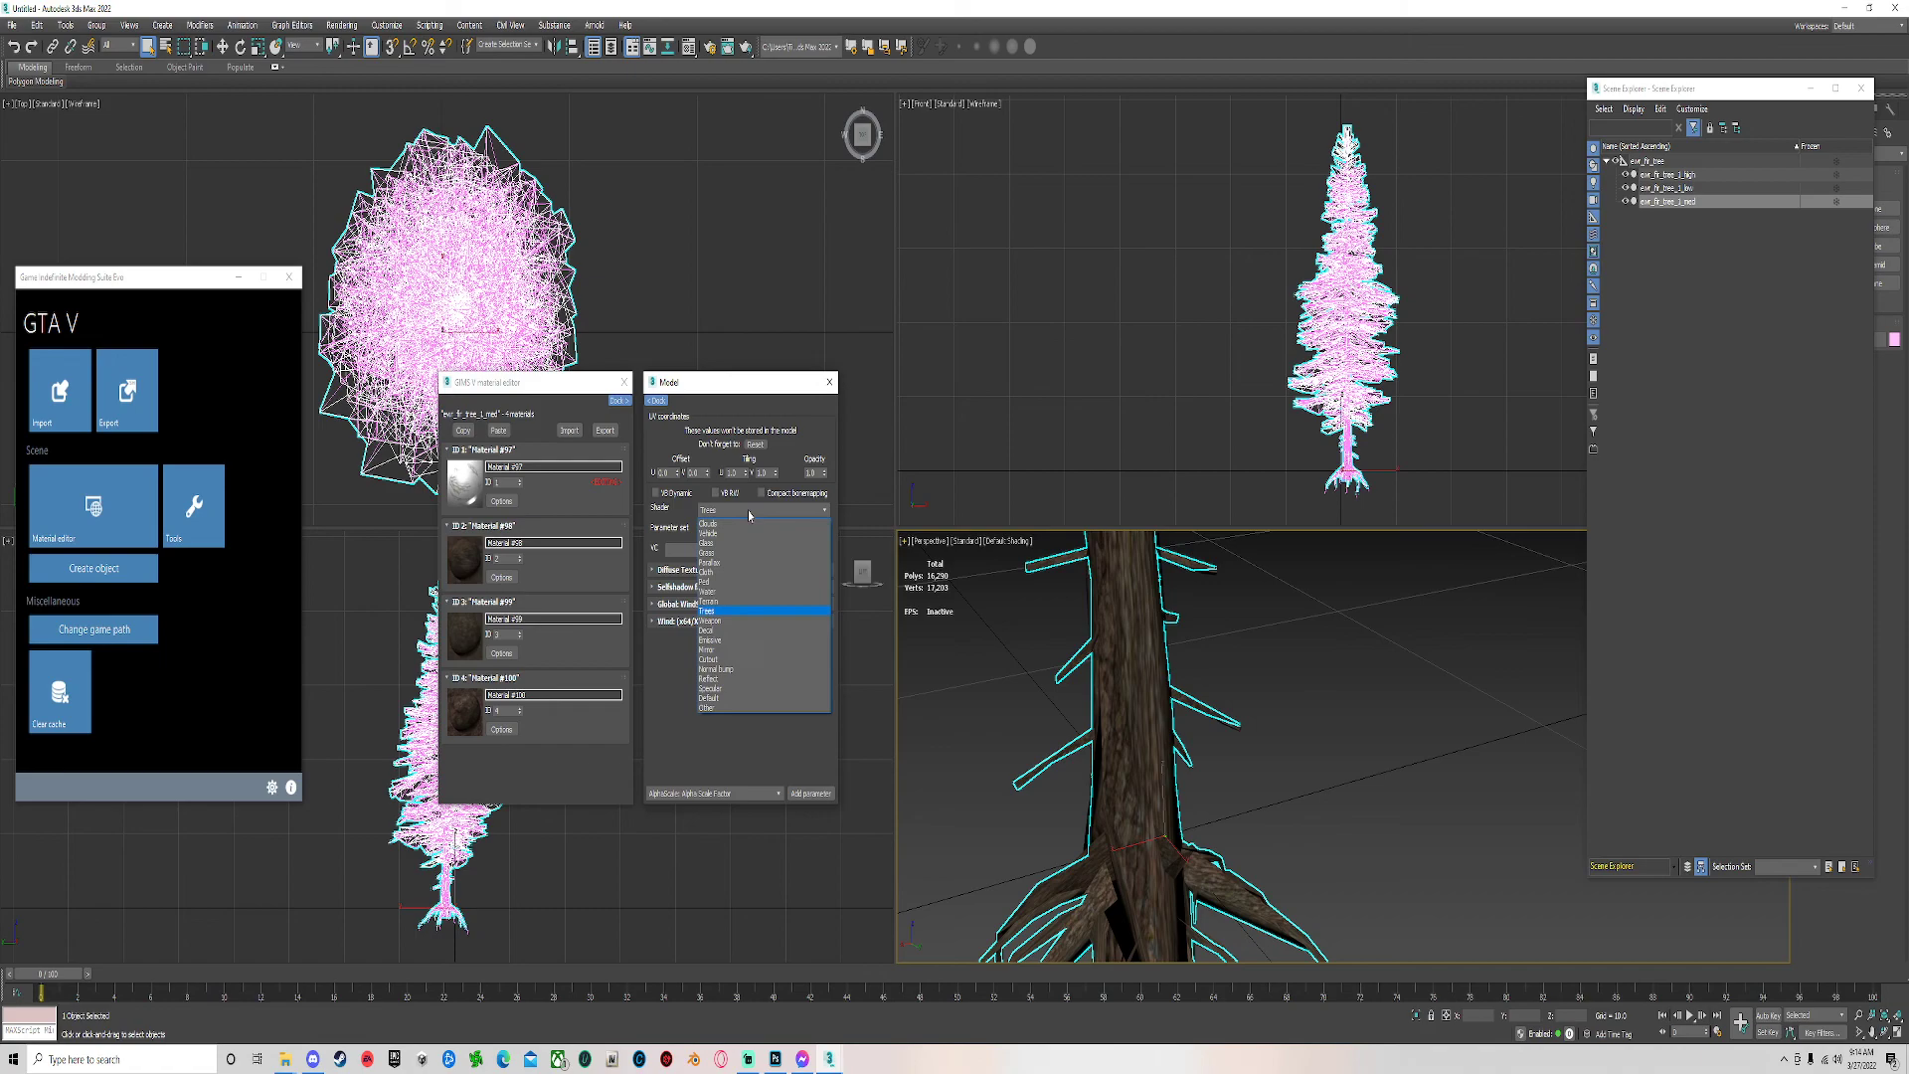
pyautogui.click(747, 510)
pyautogui.click(749, 530)
pyautogui.click(750, 530)
pyautogui.click(750, 532)
pyautogui.click(750, 534)
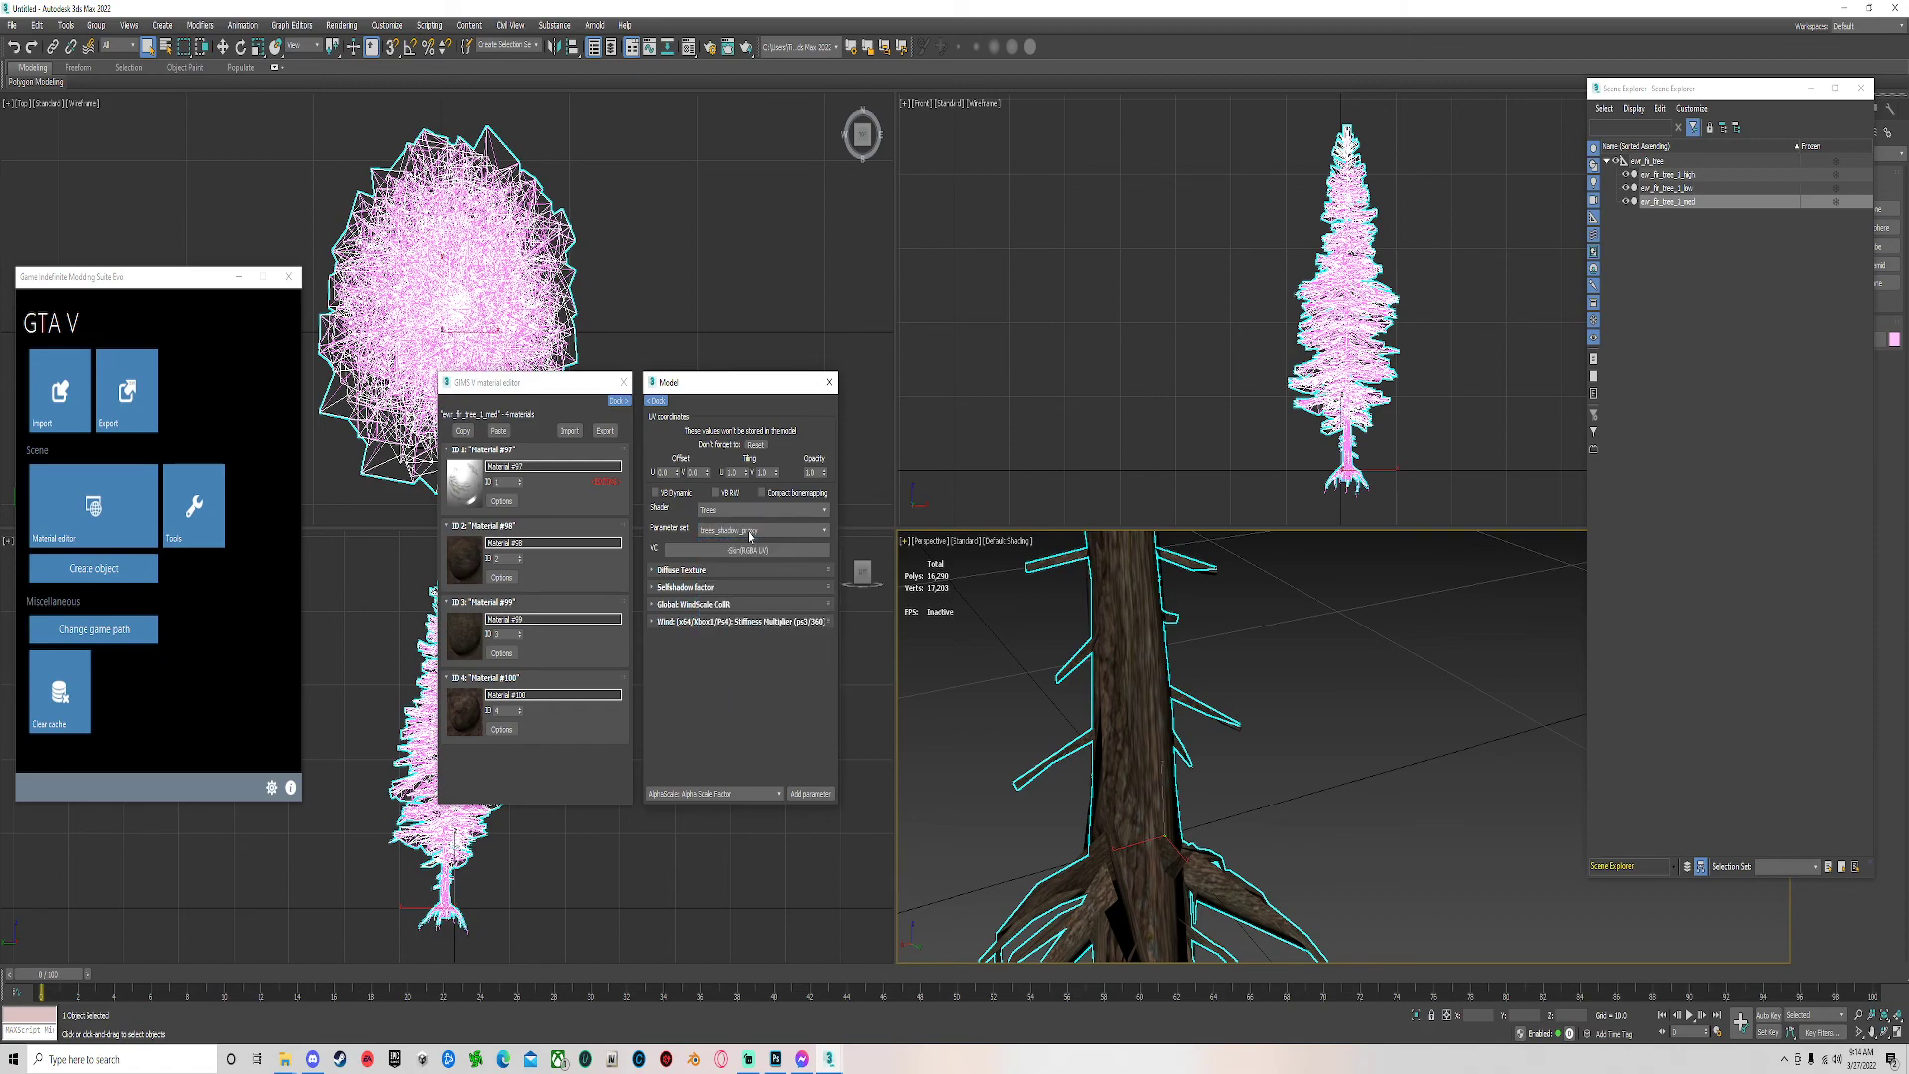
pyautogui.click(750, 533)
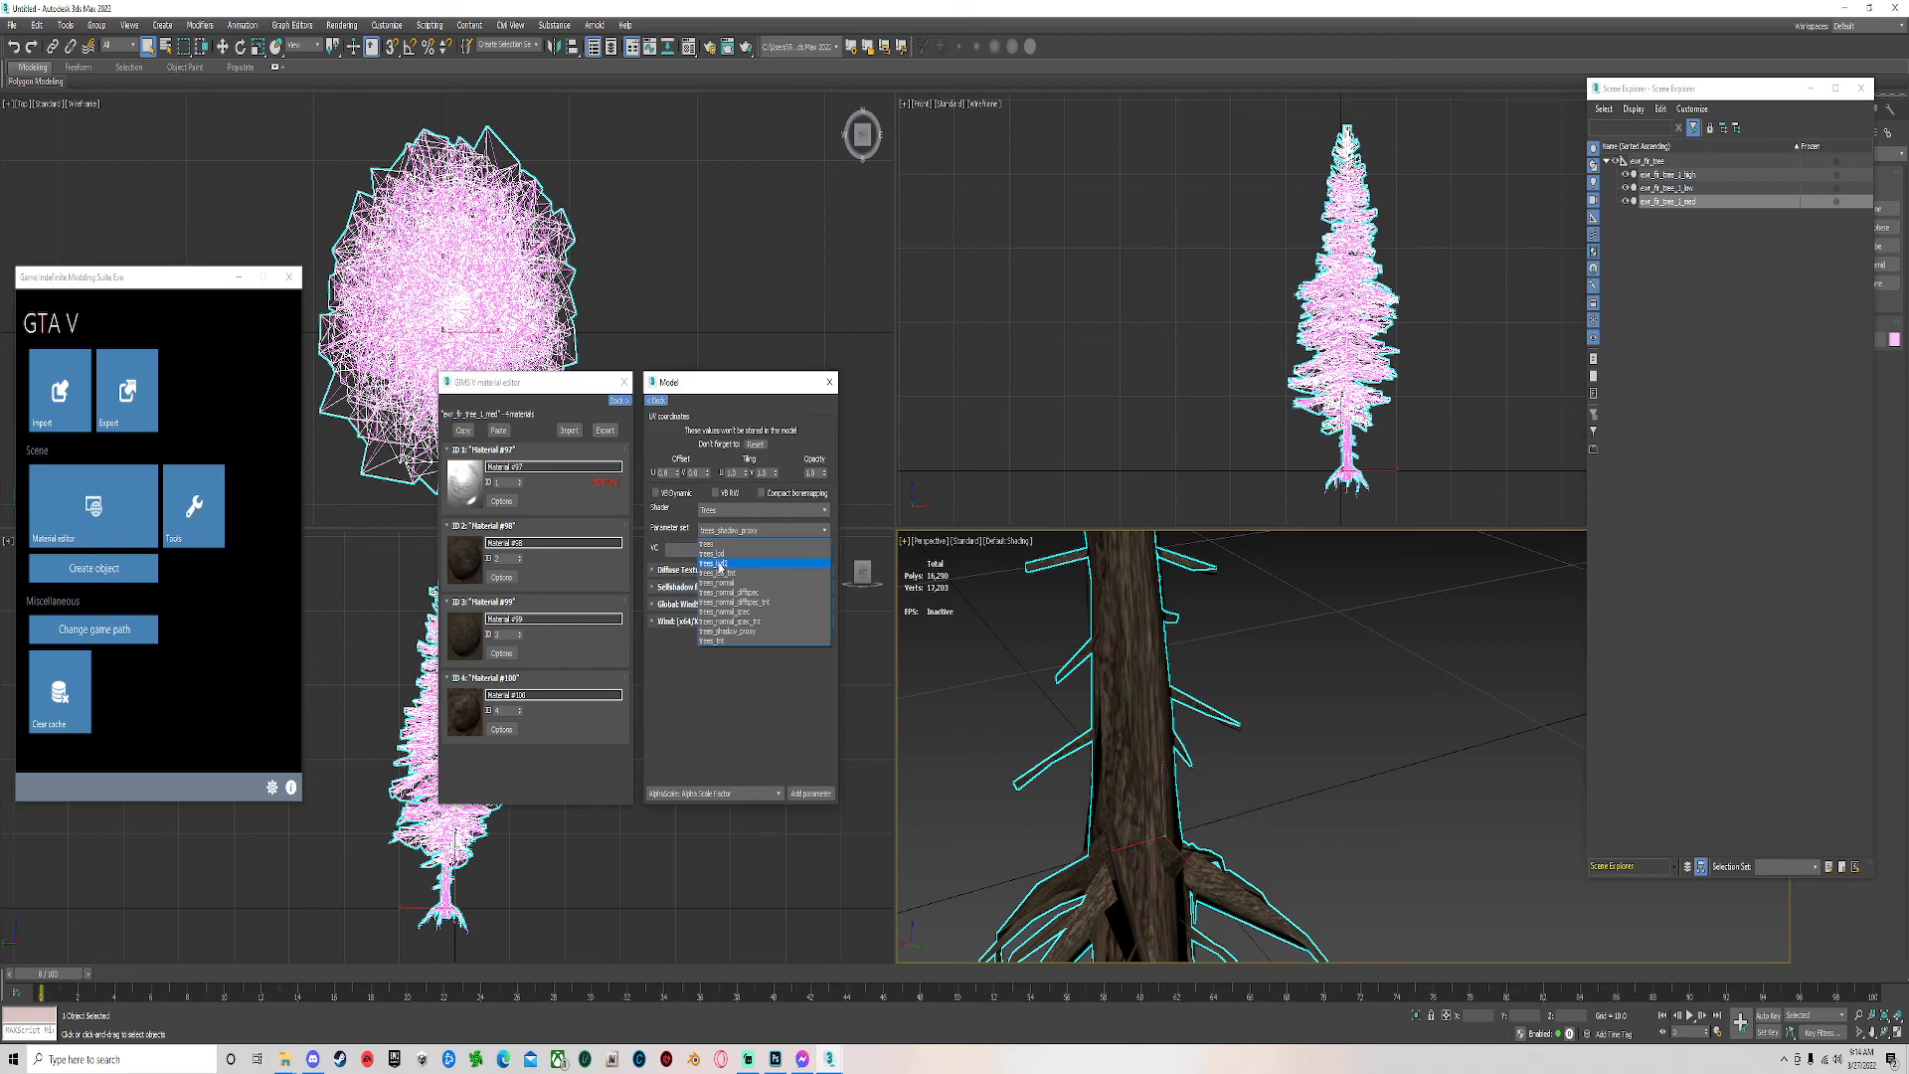
pyautogui.click(764, 530)
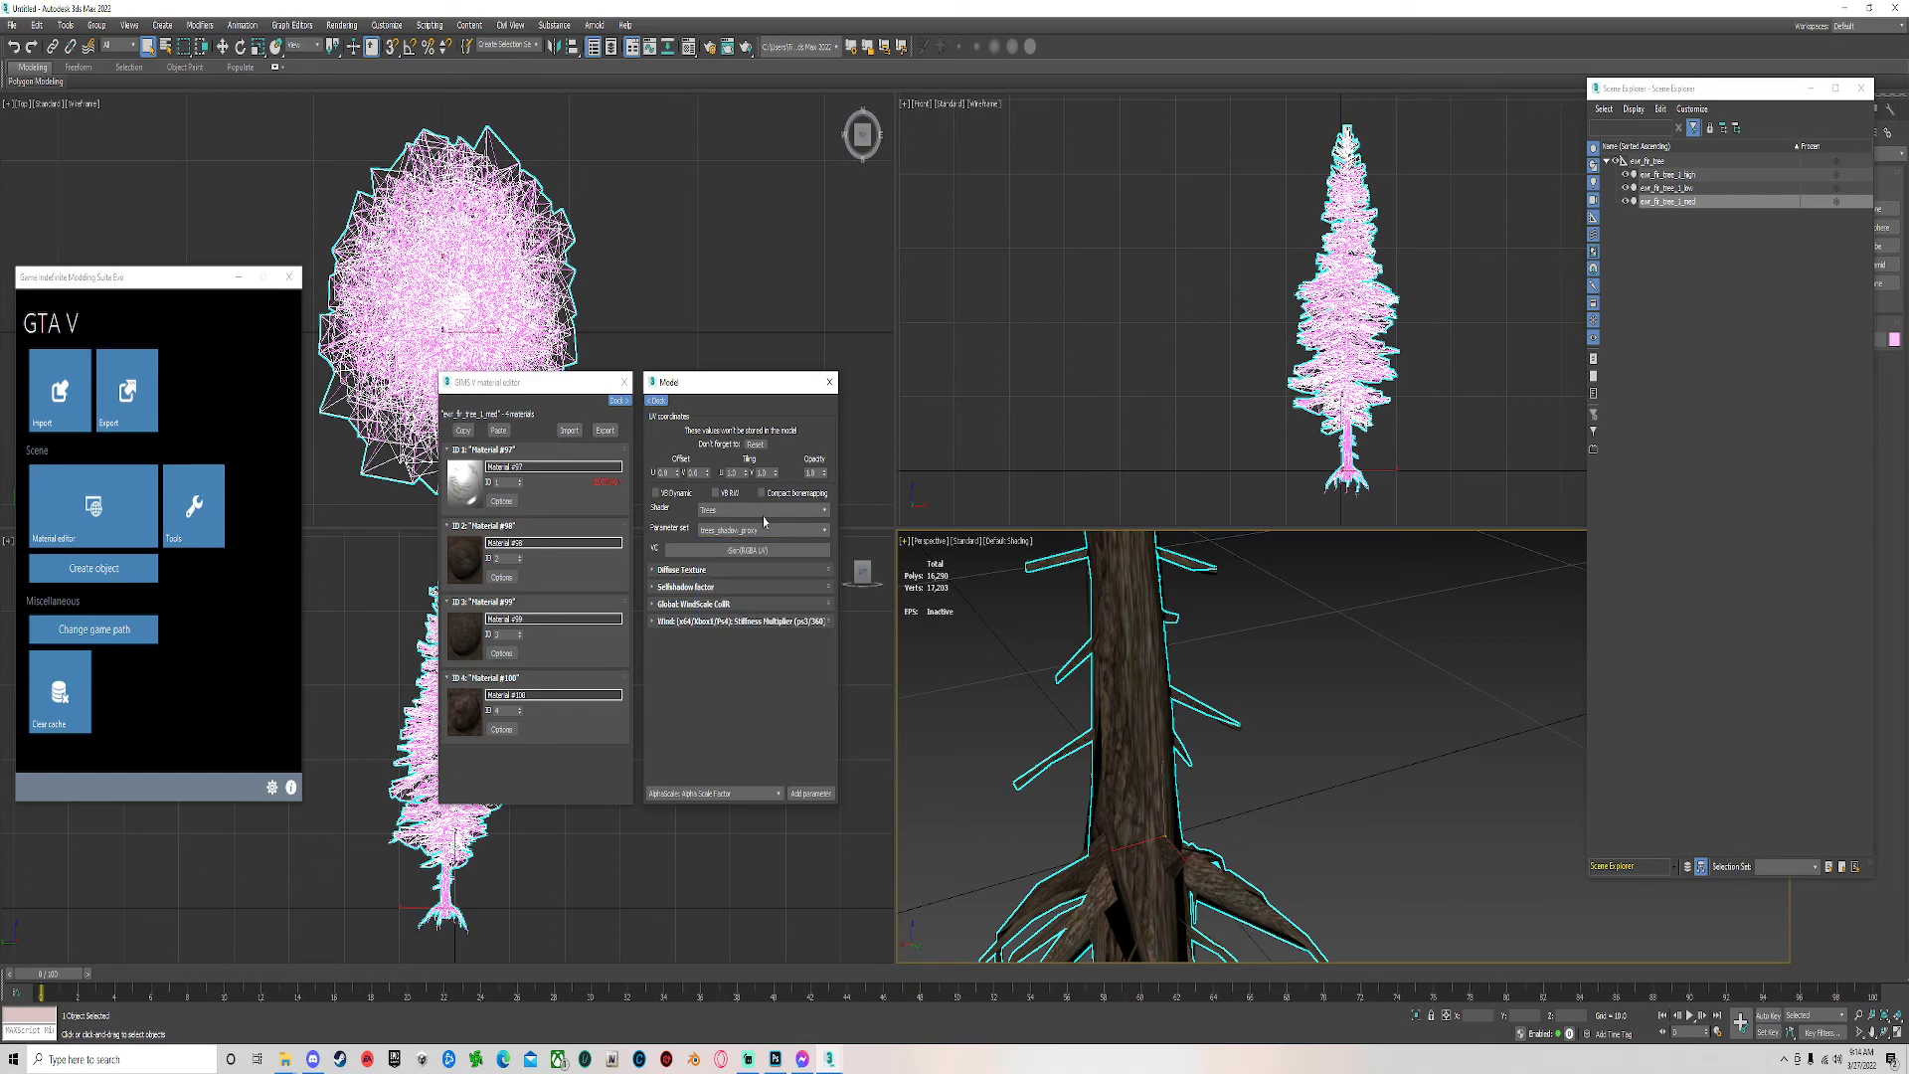
# Try the Parallax and Default shaders on Material #97 and check its diffuse texture.
pyautogui.click(763, 510)
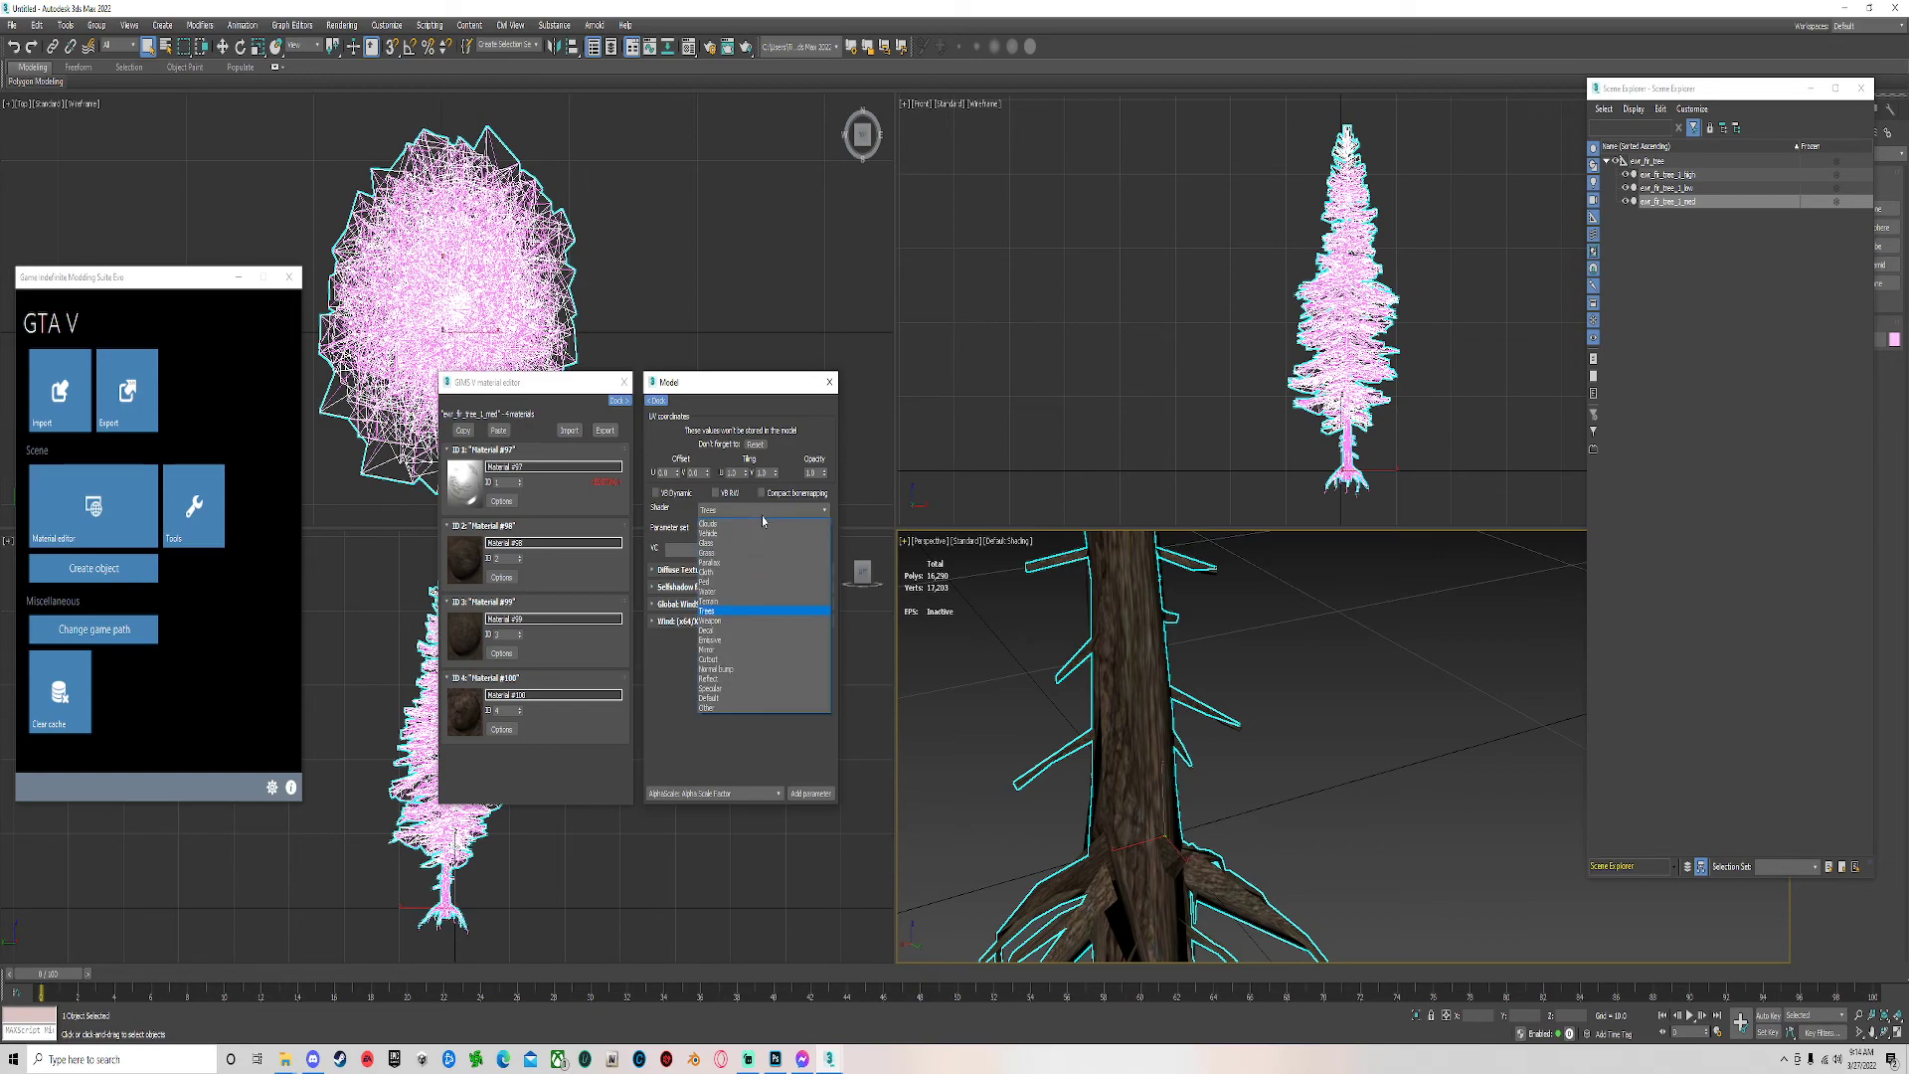
pyautogui.click(704, 563)
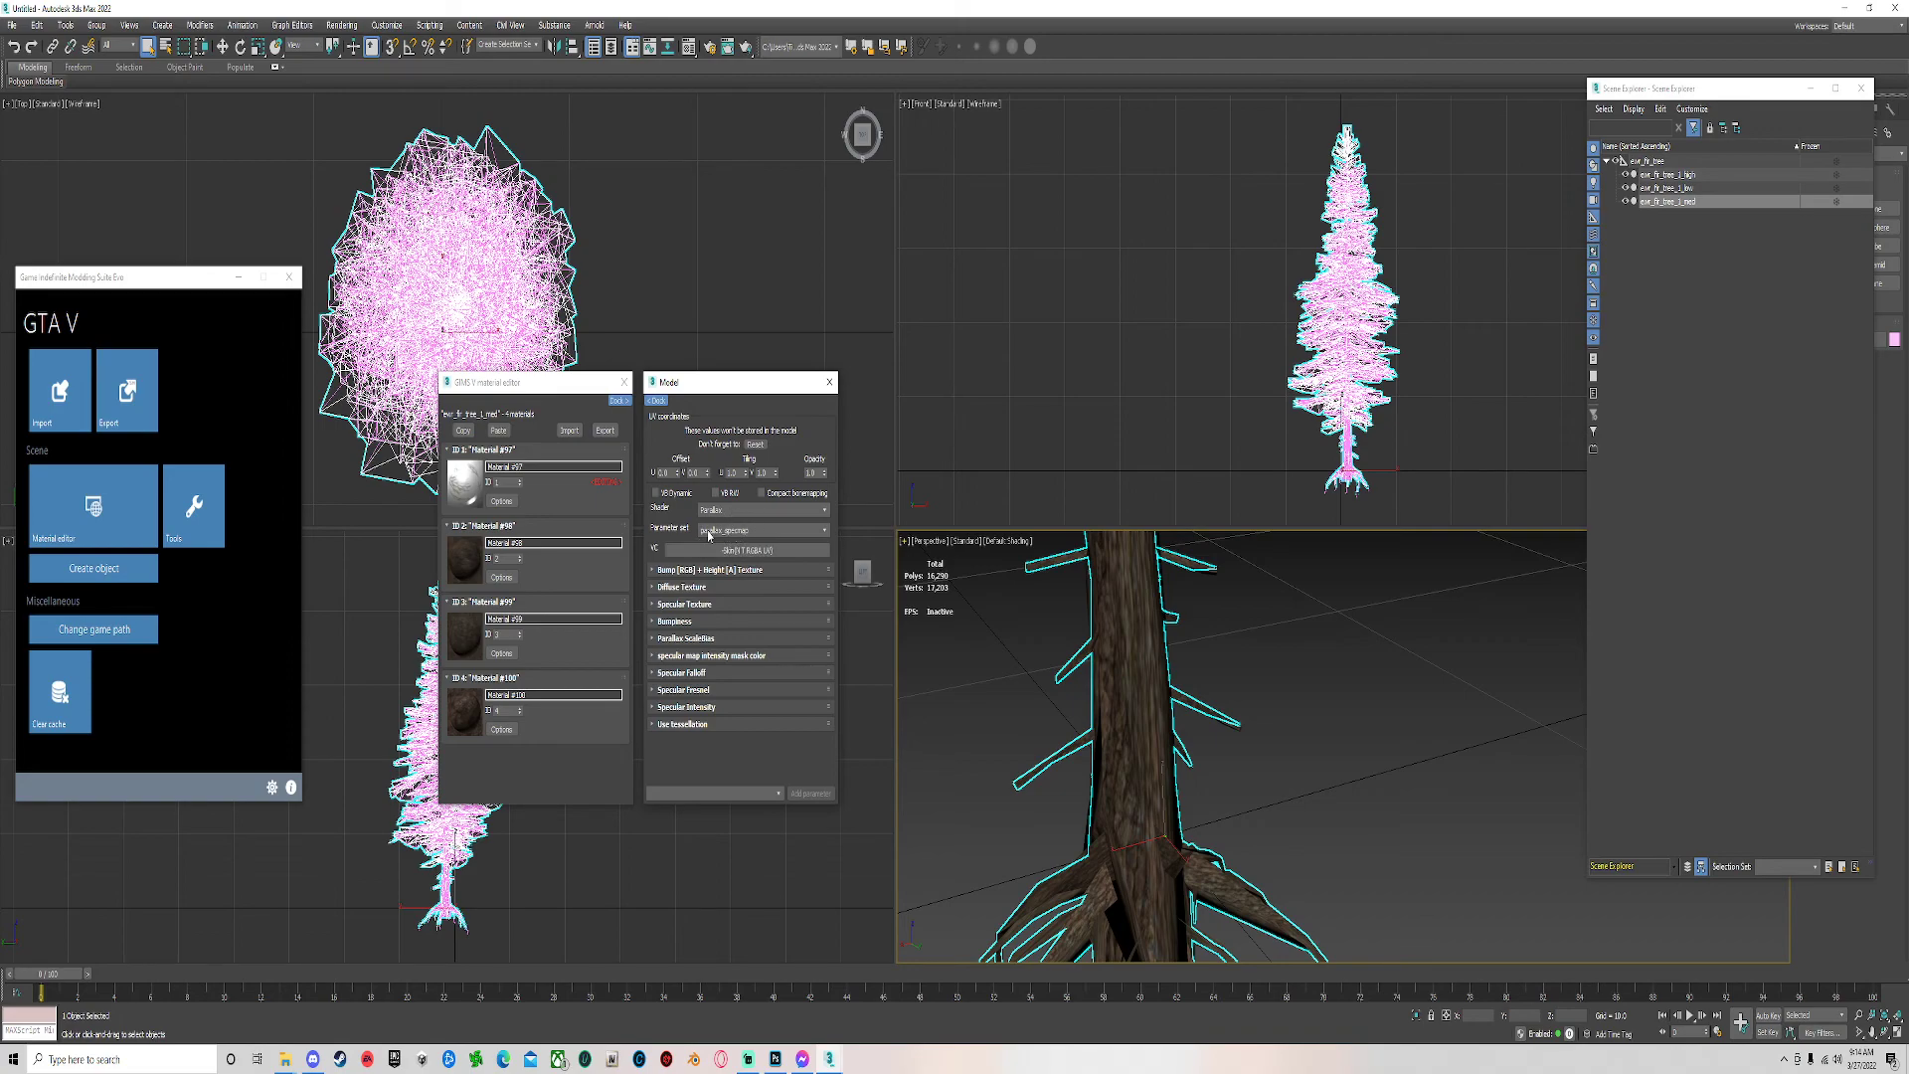
pyautogui.click(708, 511)
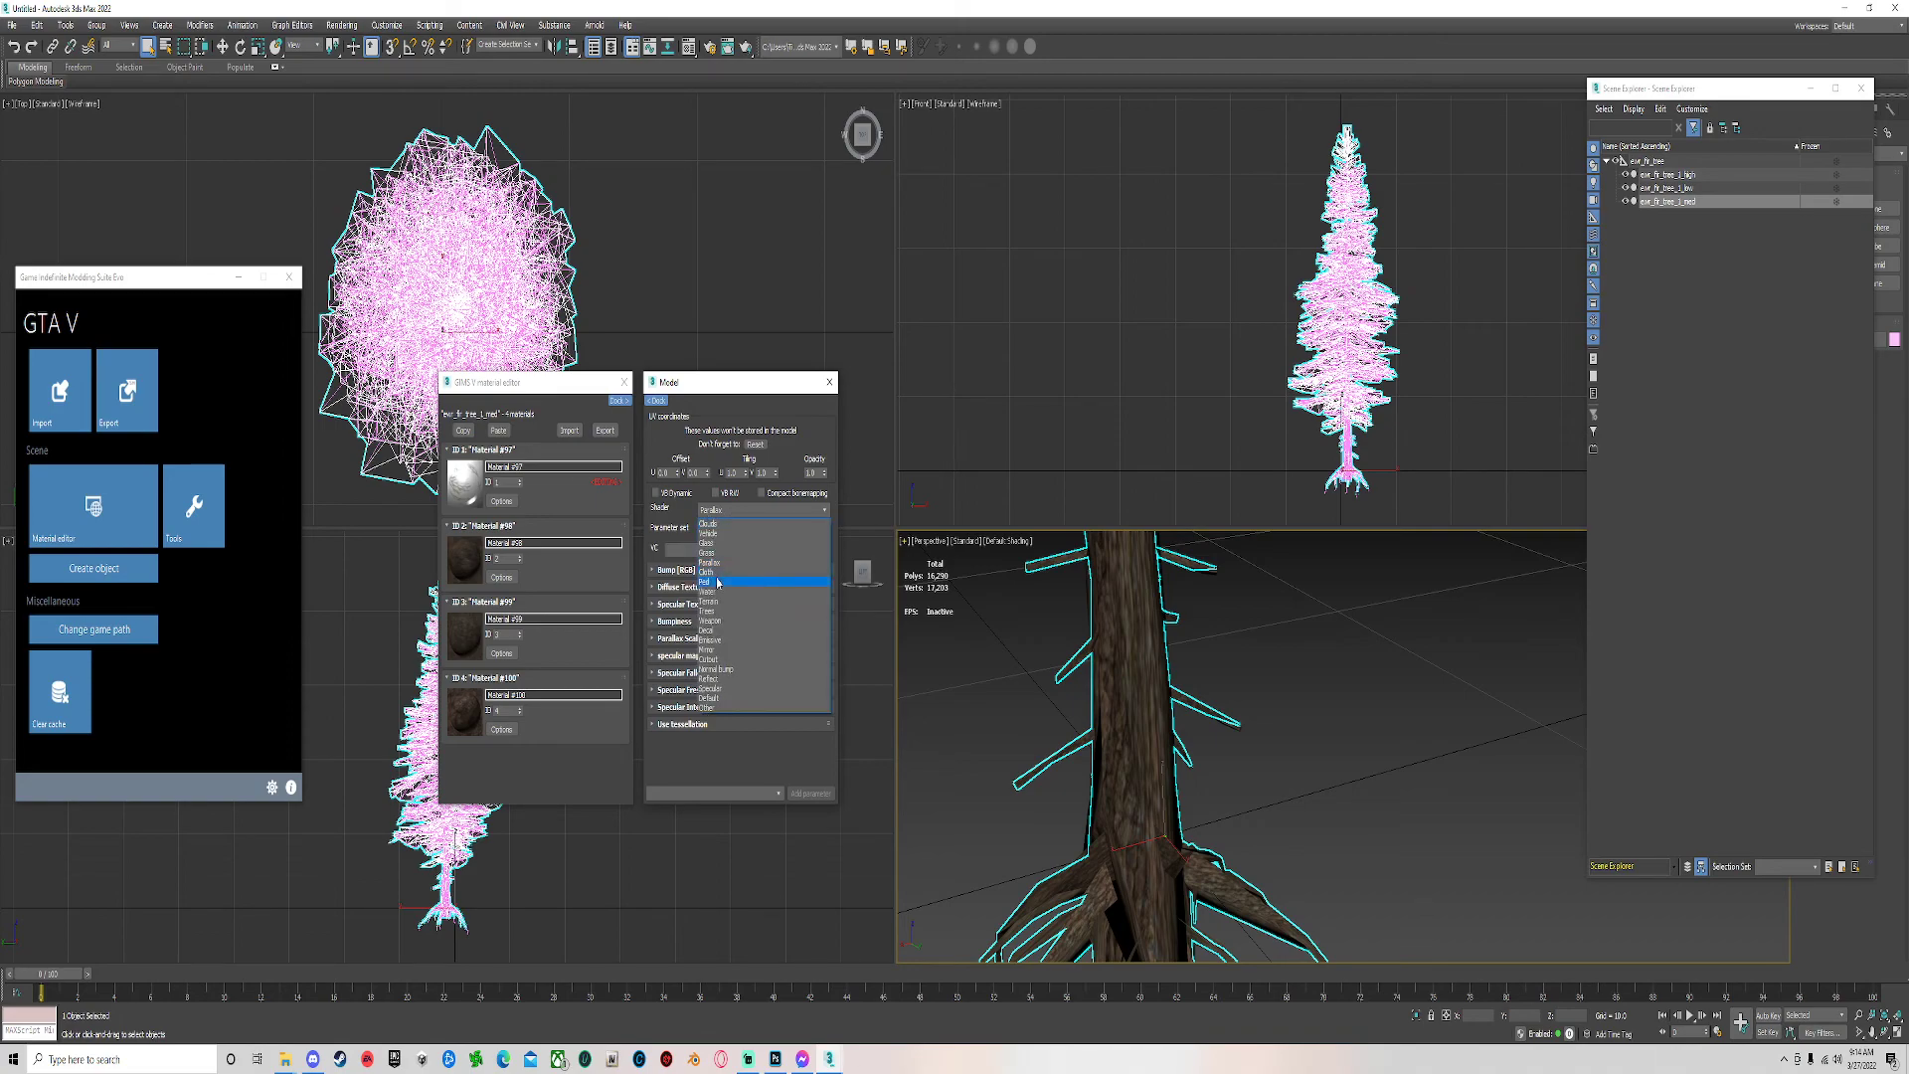
pyautogui.click(708, 697)
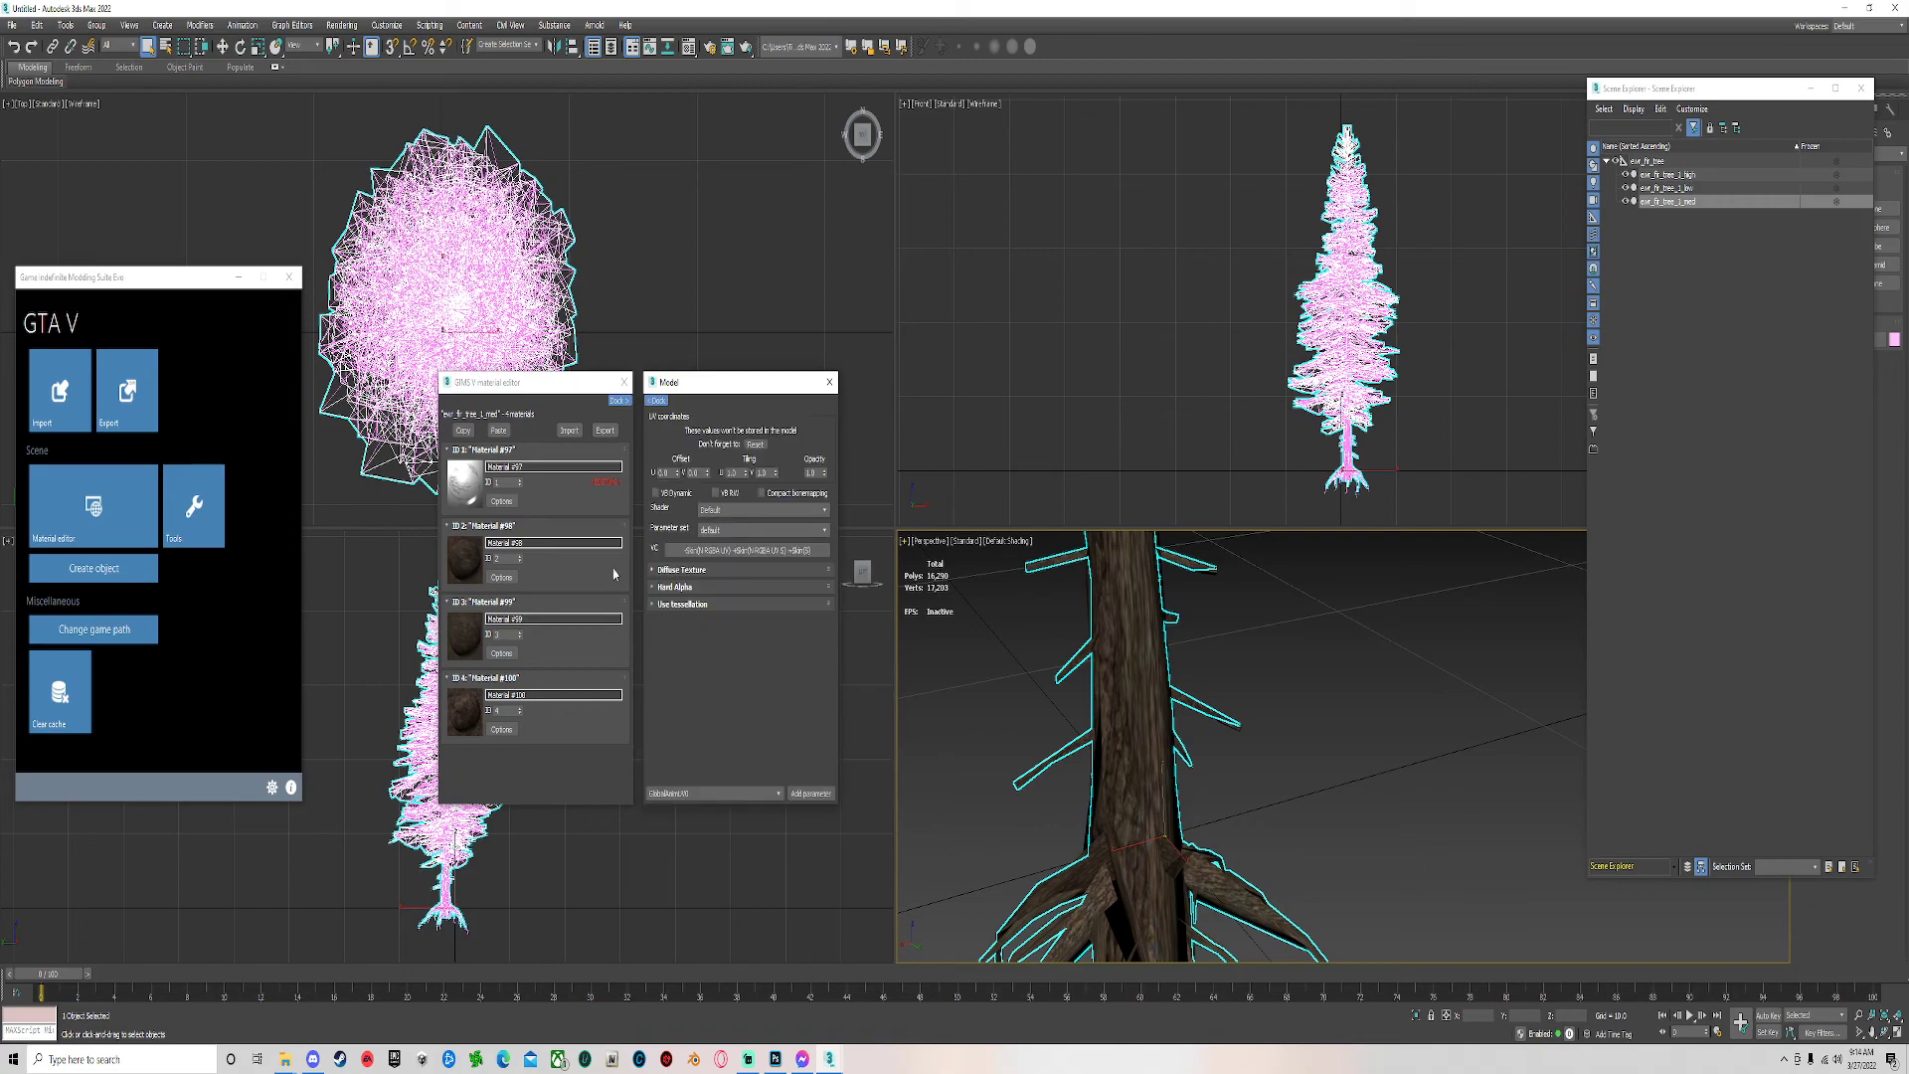
pyautogui.click(690, 570)
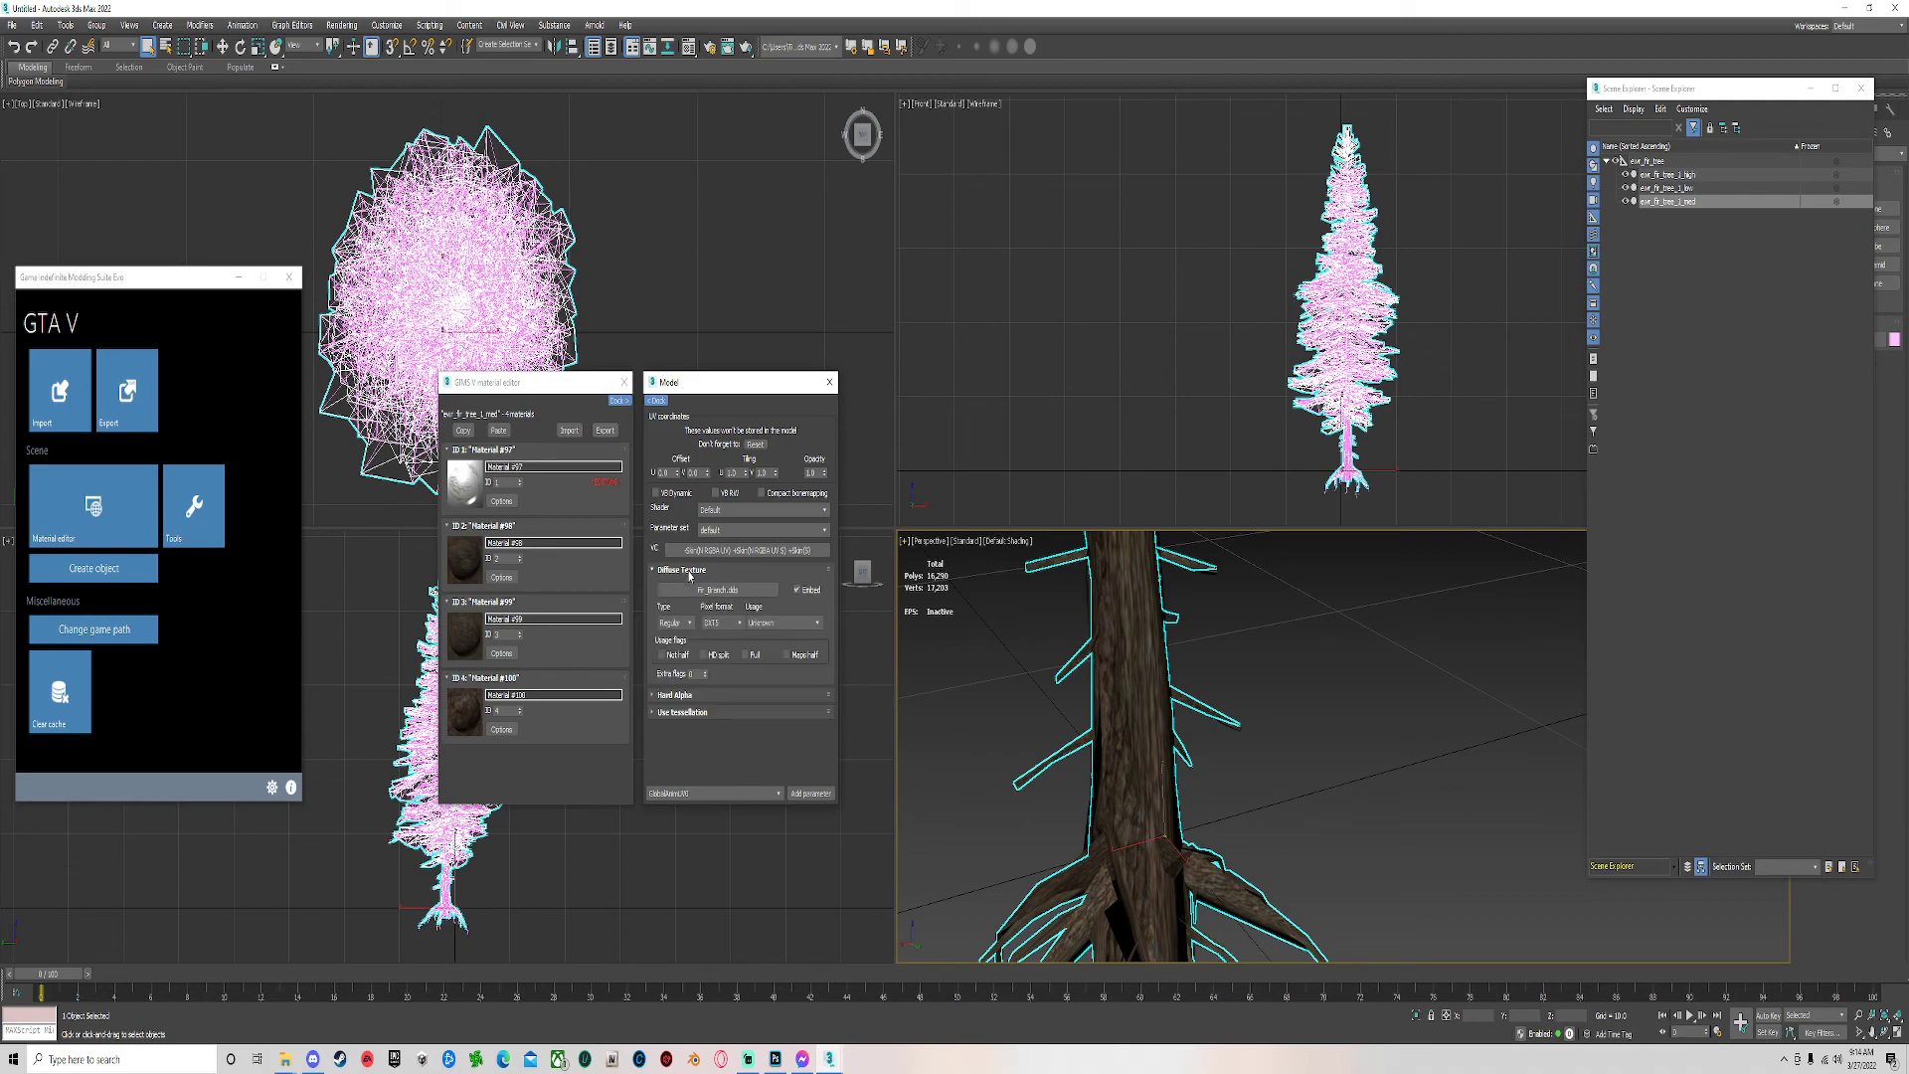
pyautogui.click(690, 570)
# Set the shader of Material #97 to Trees with the trees_normal parameter set.
pyautogui.click(712, 510)
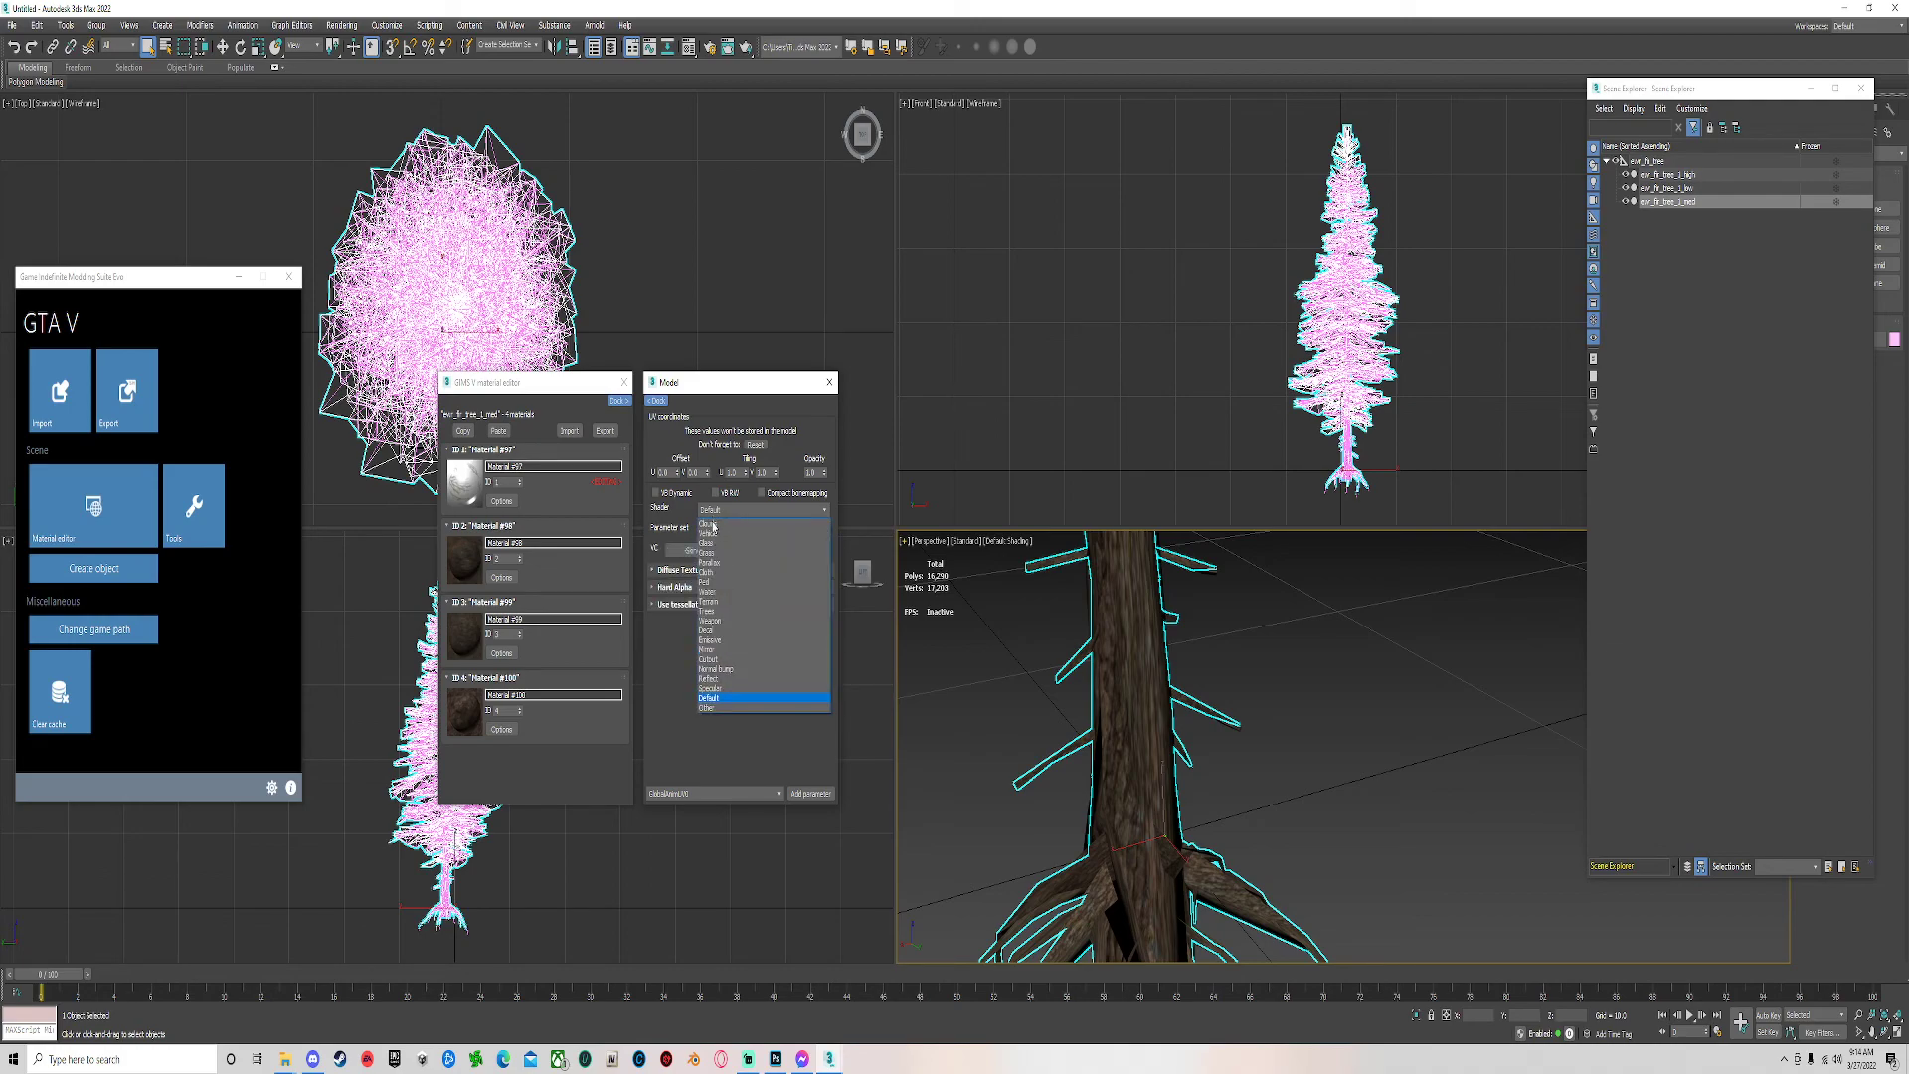
pyautogui.click(705, 613)
pyautogui.click(718, 532)
pyautogui.click(722, 587)
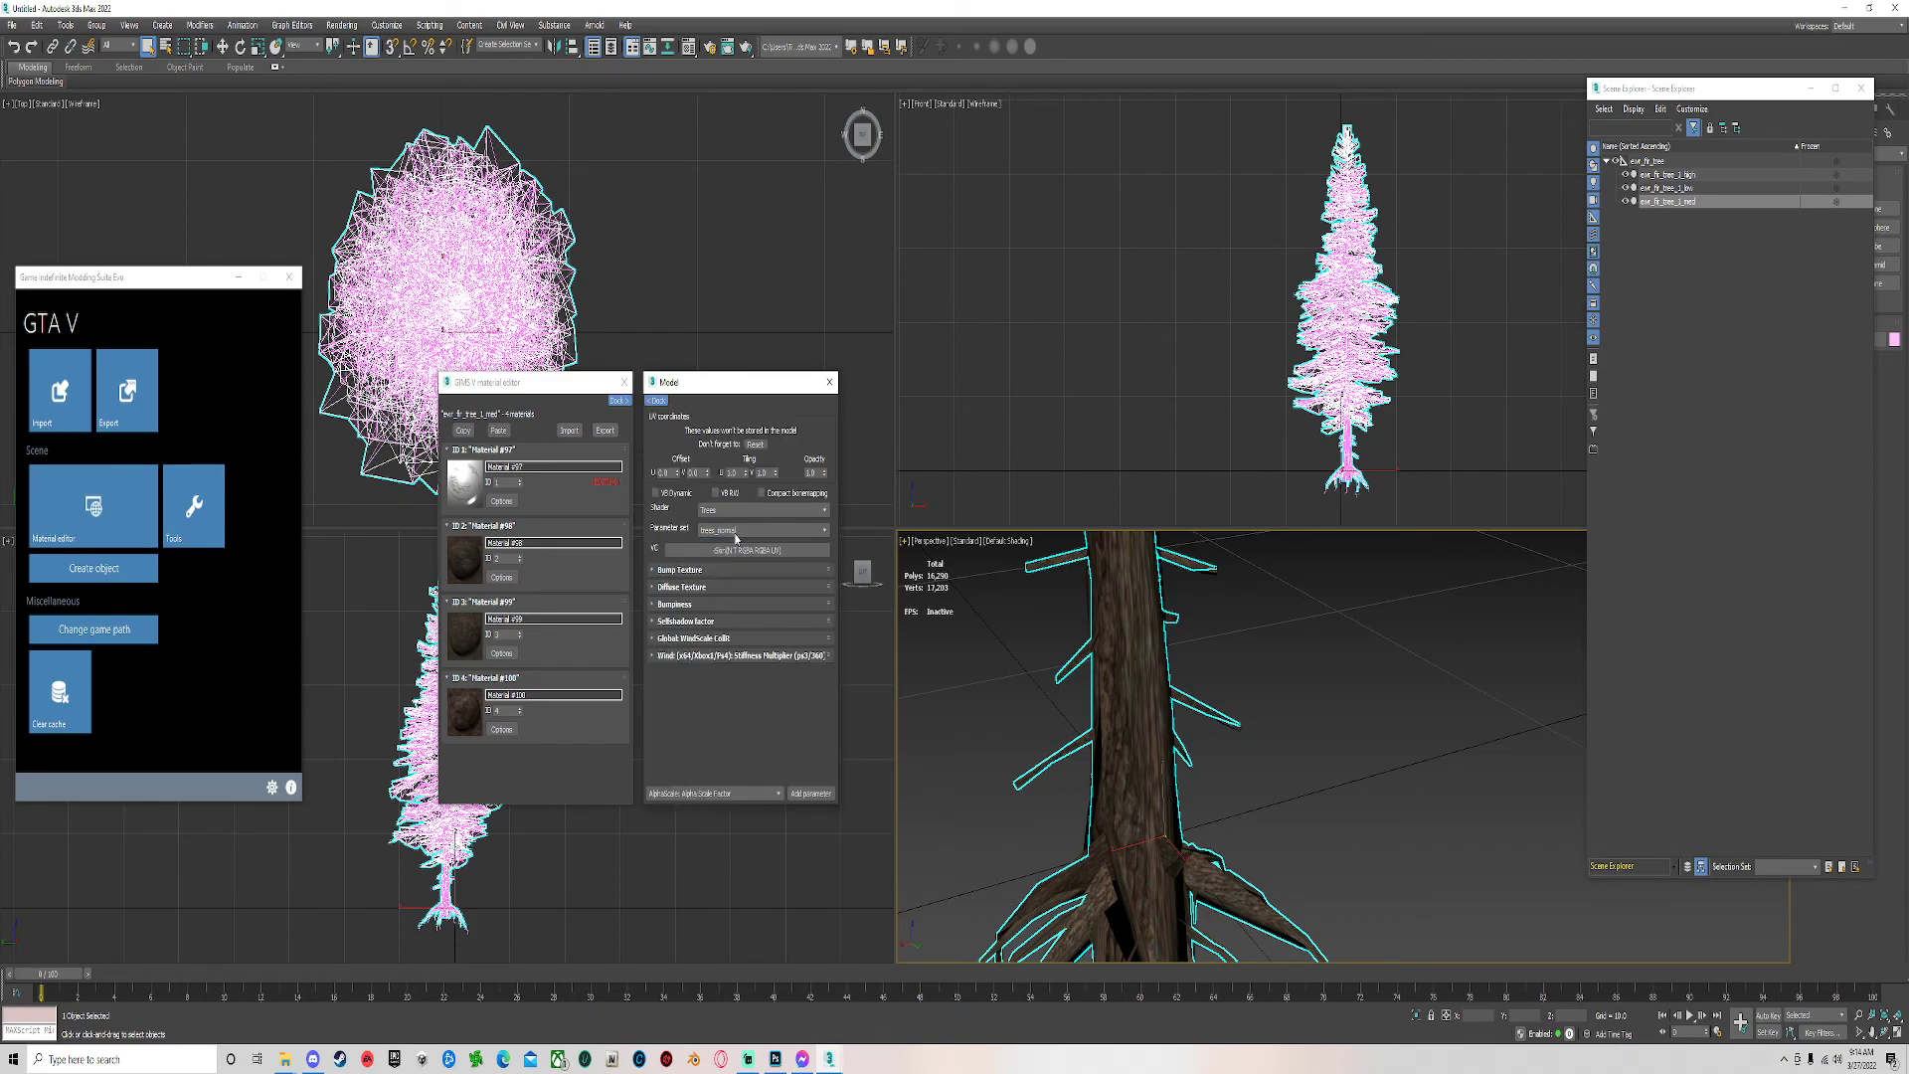
# Assign Fir_Branch_n as the bump texture of Material #97 and close the material editor windows.
pyautogui.click(654, 571)
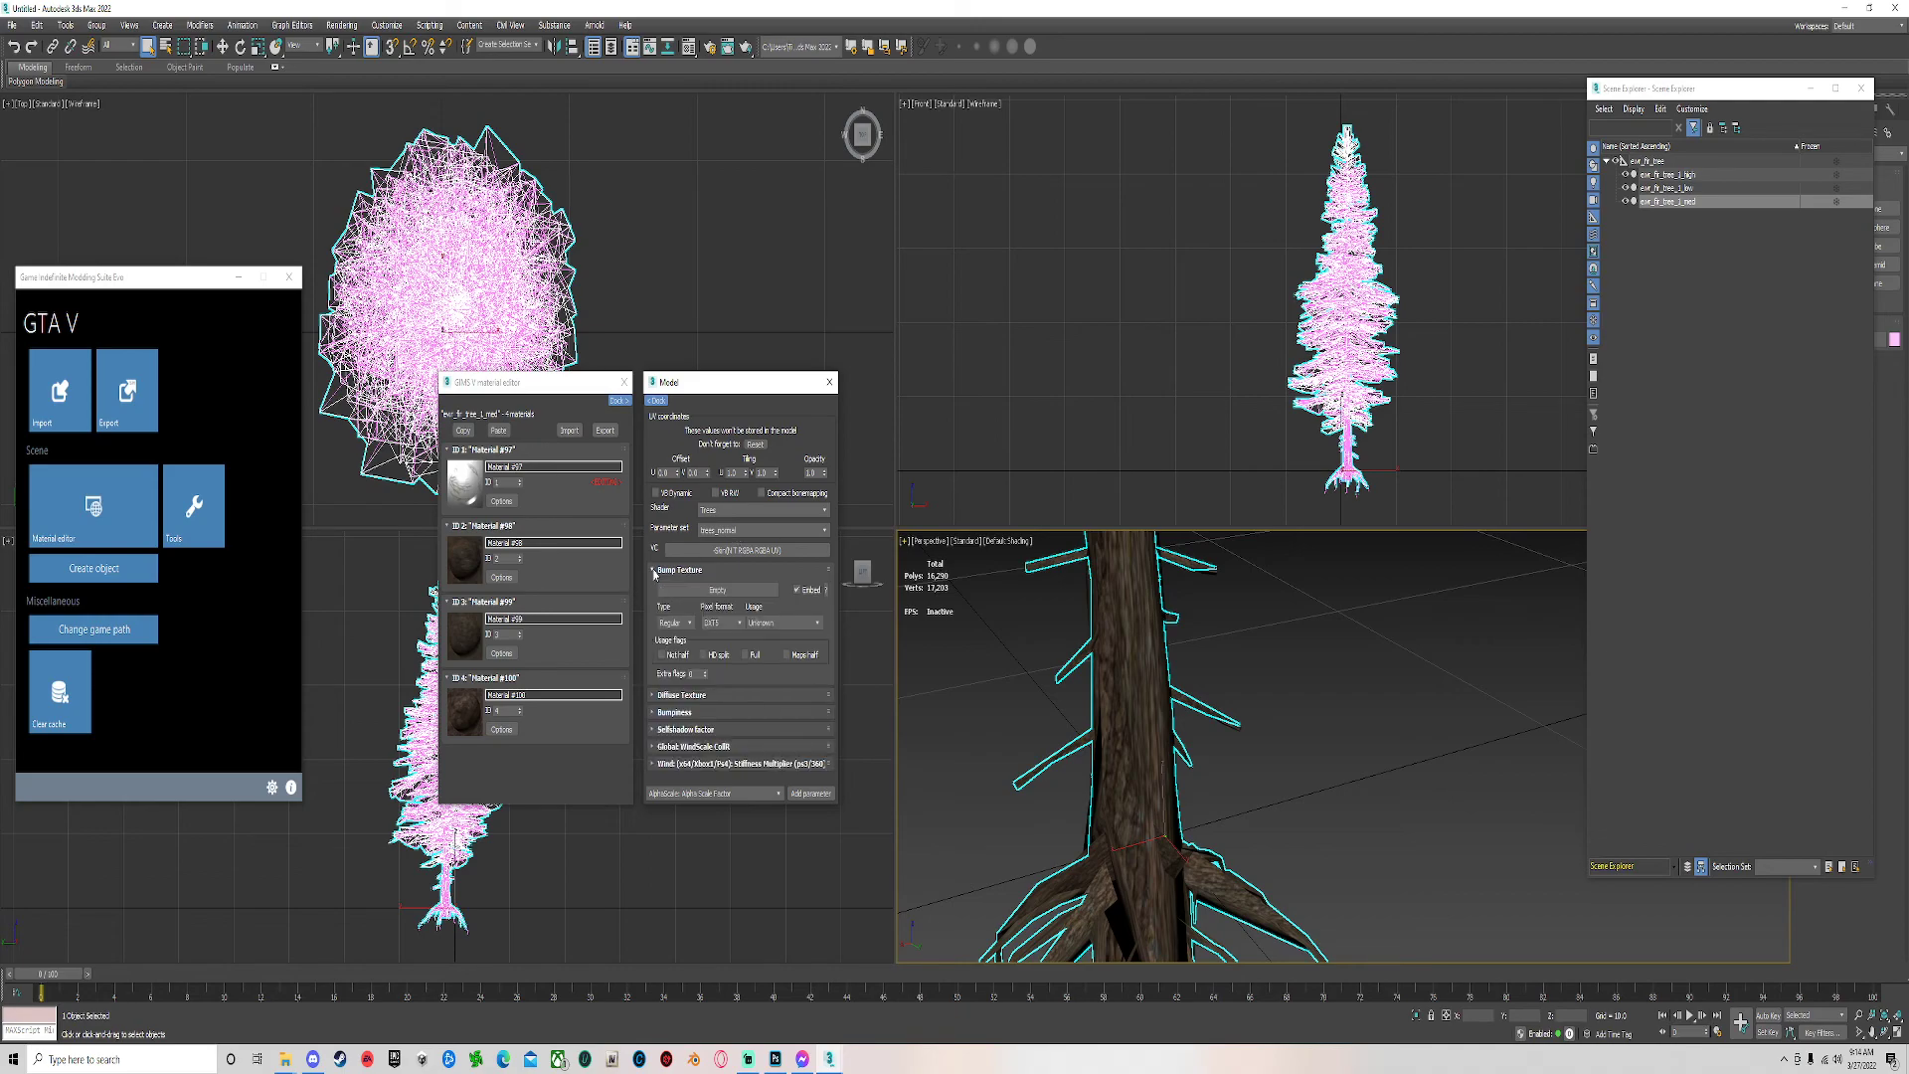
pyautogui.click(670, 591)
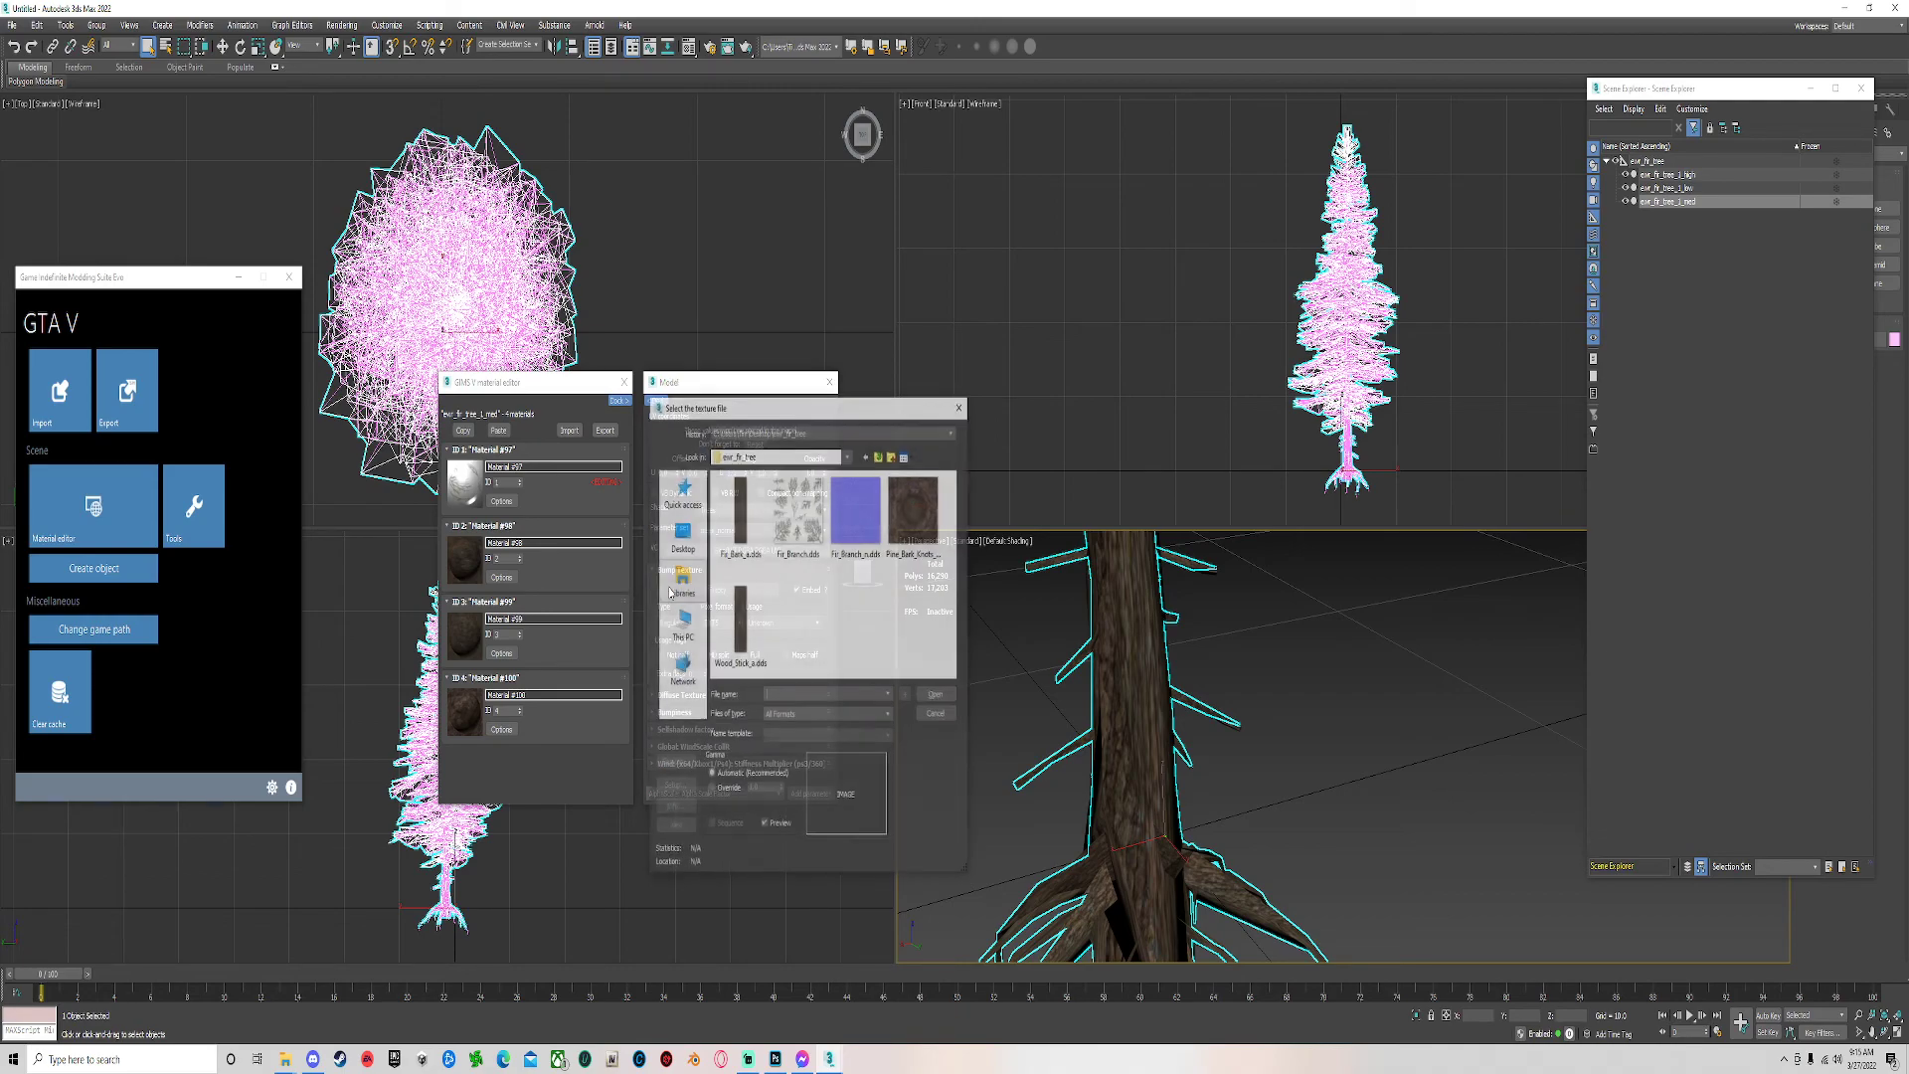
pyautogui.doubleClick(855, 527)
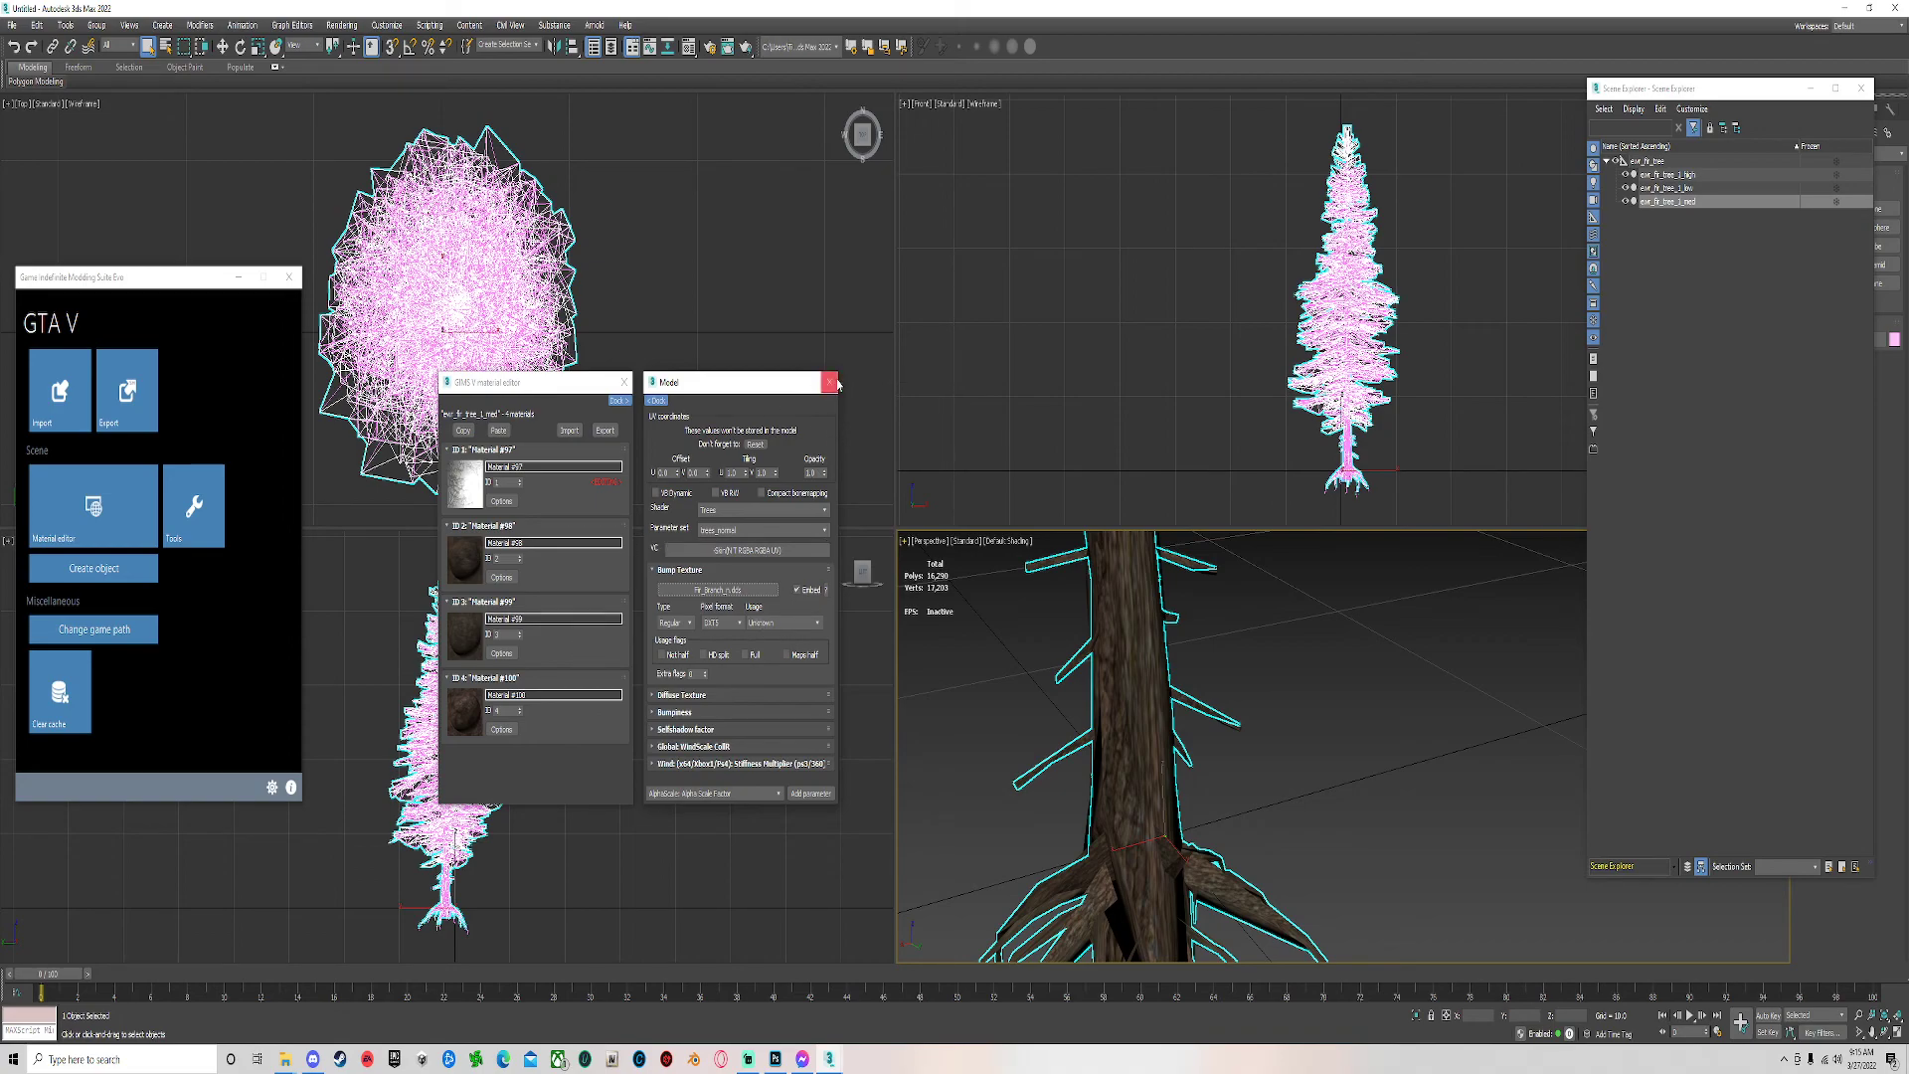
pyautogui.click(829, 382)
pyautogui.click(625, 382)
# Create a capsule collision object on the ground beside the tree in the perspective view.
pyautogui.scroll(-5, 1209, 820)
pyautogui.moveTo(1143, 631); pyautogui.dragTo(1185, 665, button='middle')
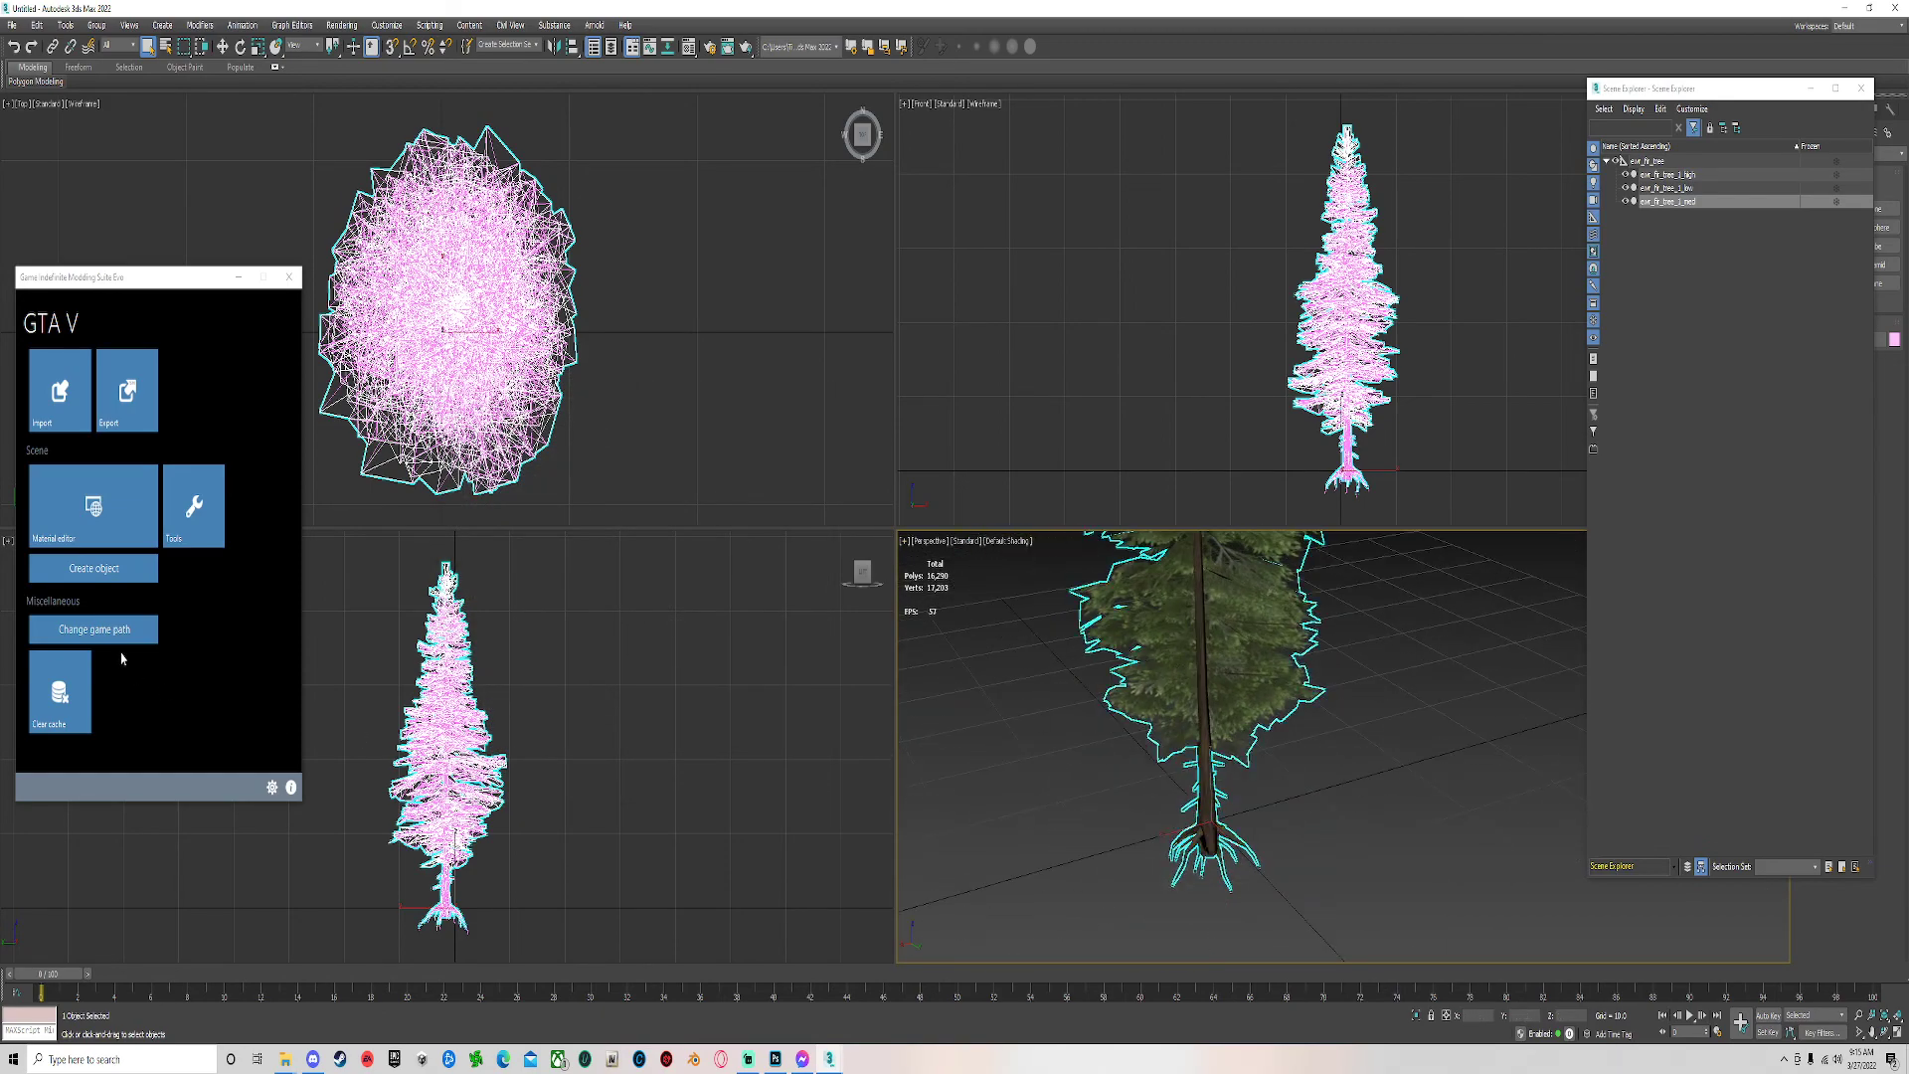
pyautogui.click(104, 565)
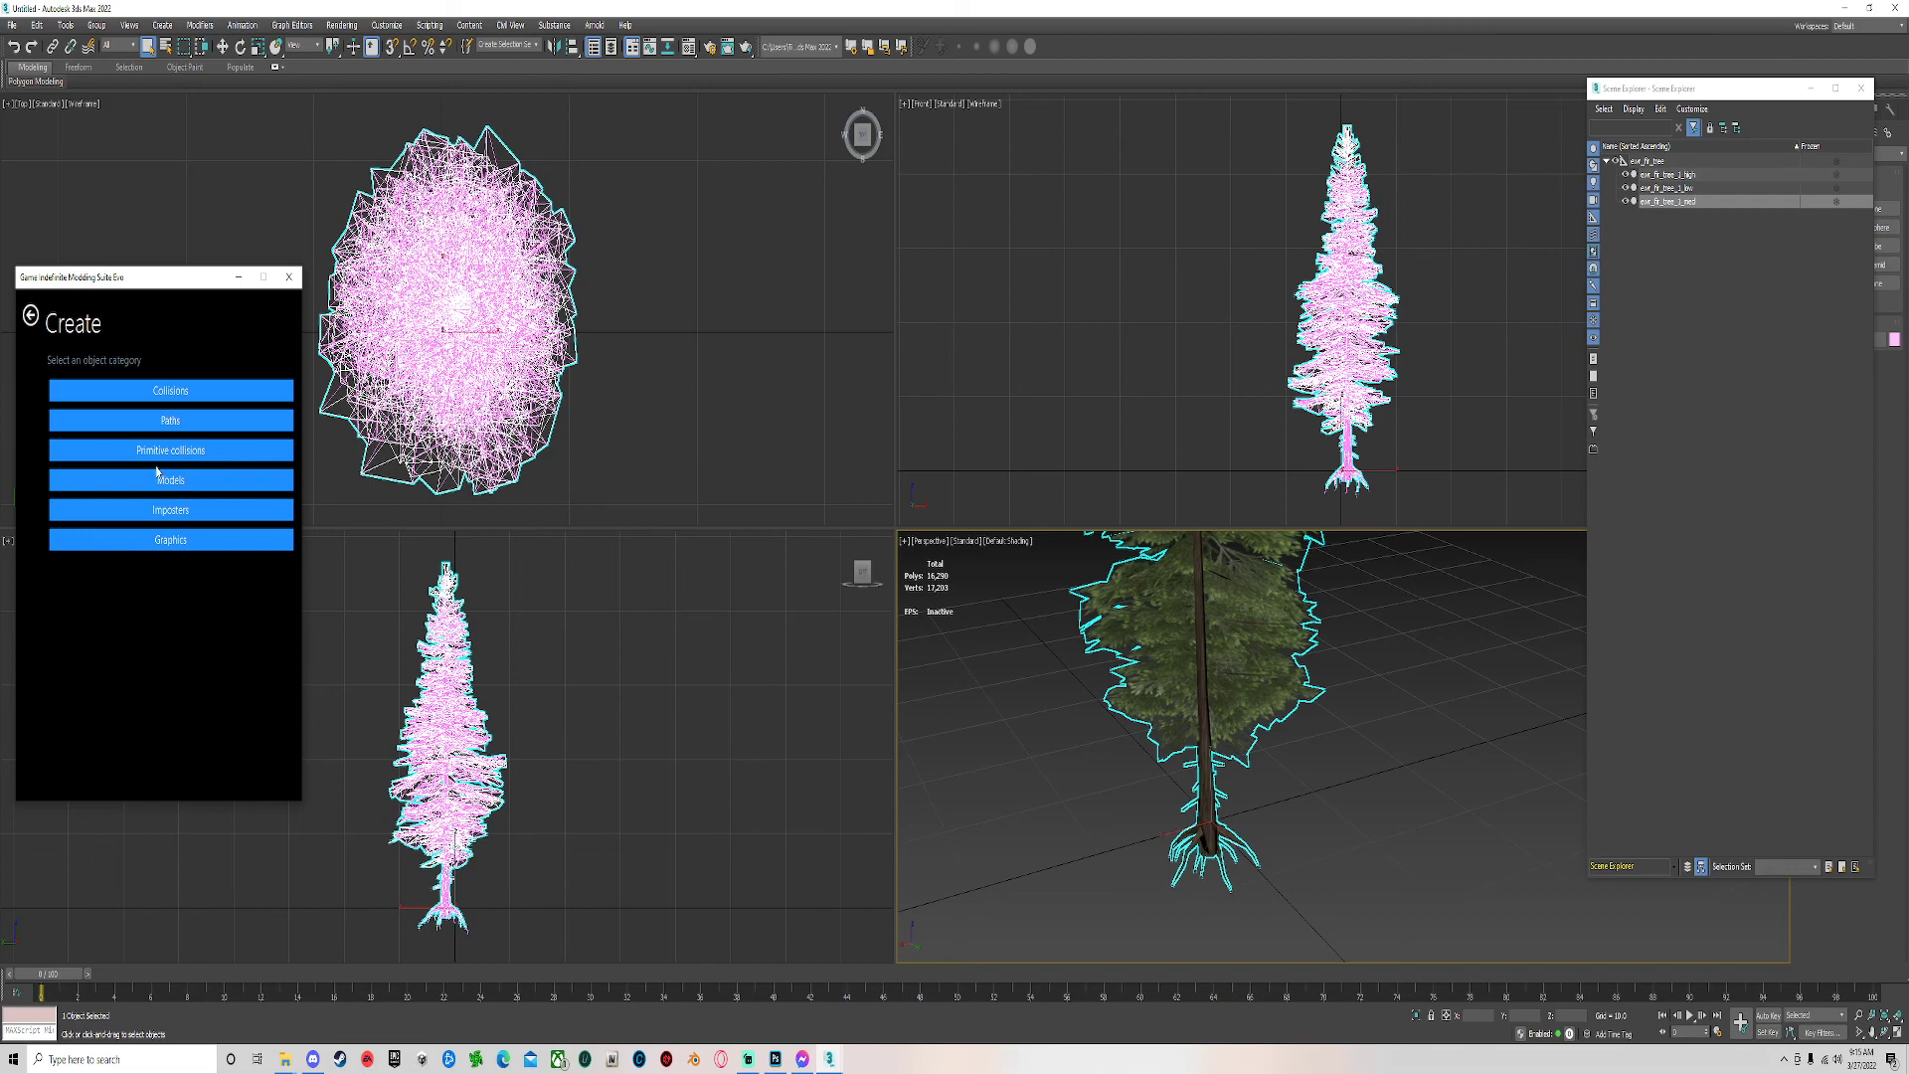
pyautogui.click(181, 395)
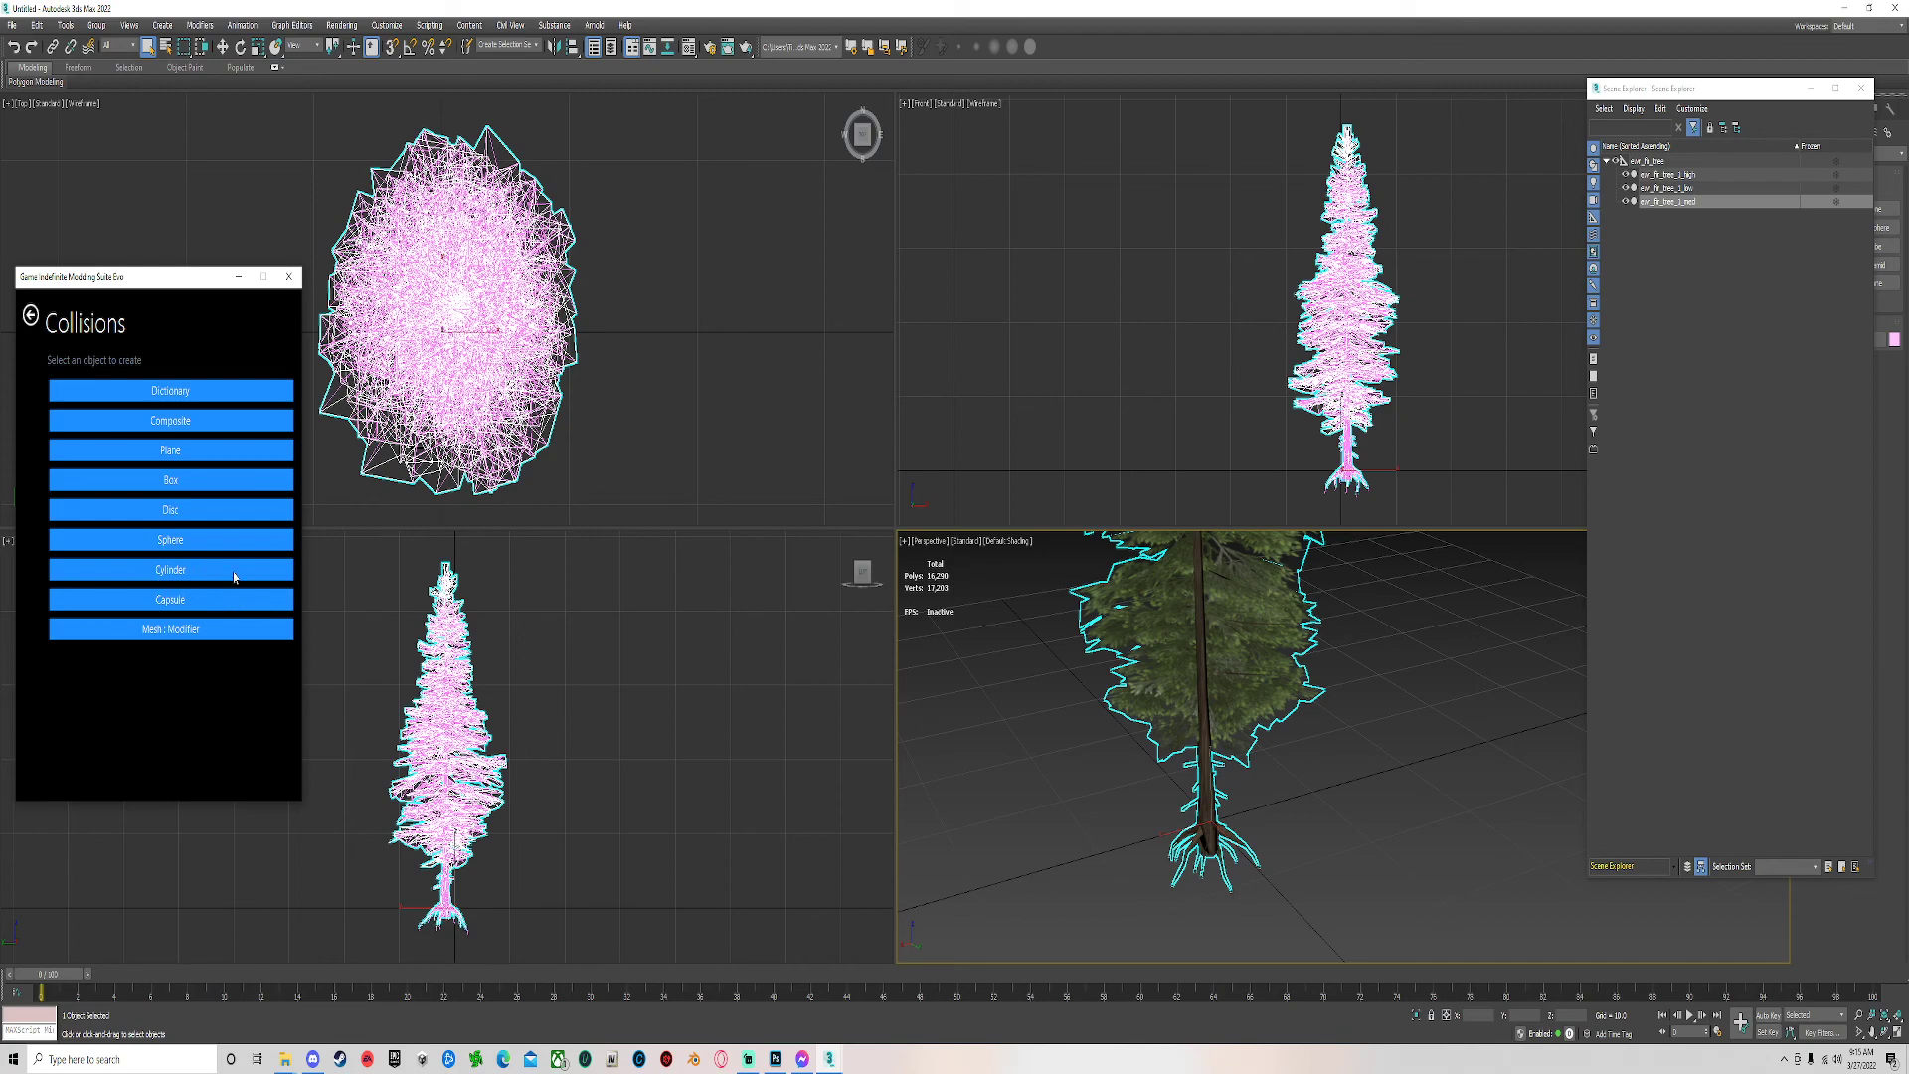
pyautogui.click(168, 600)
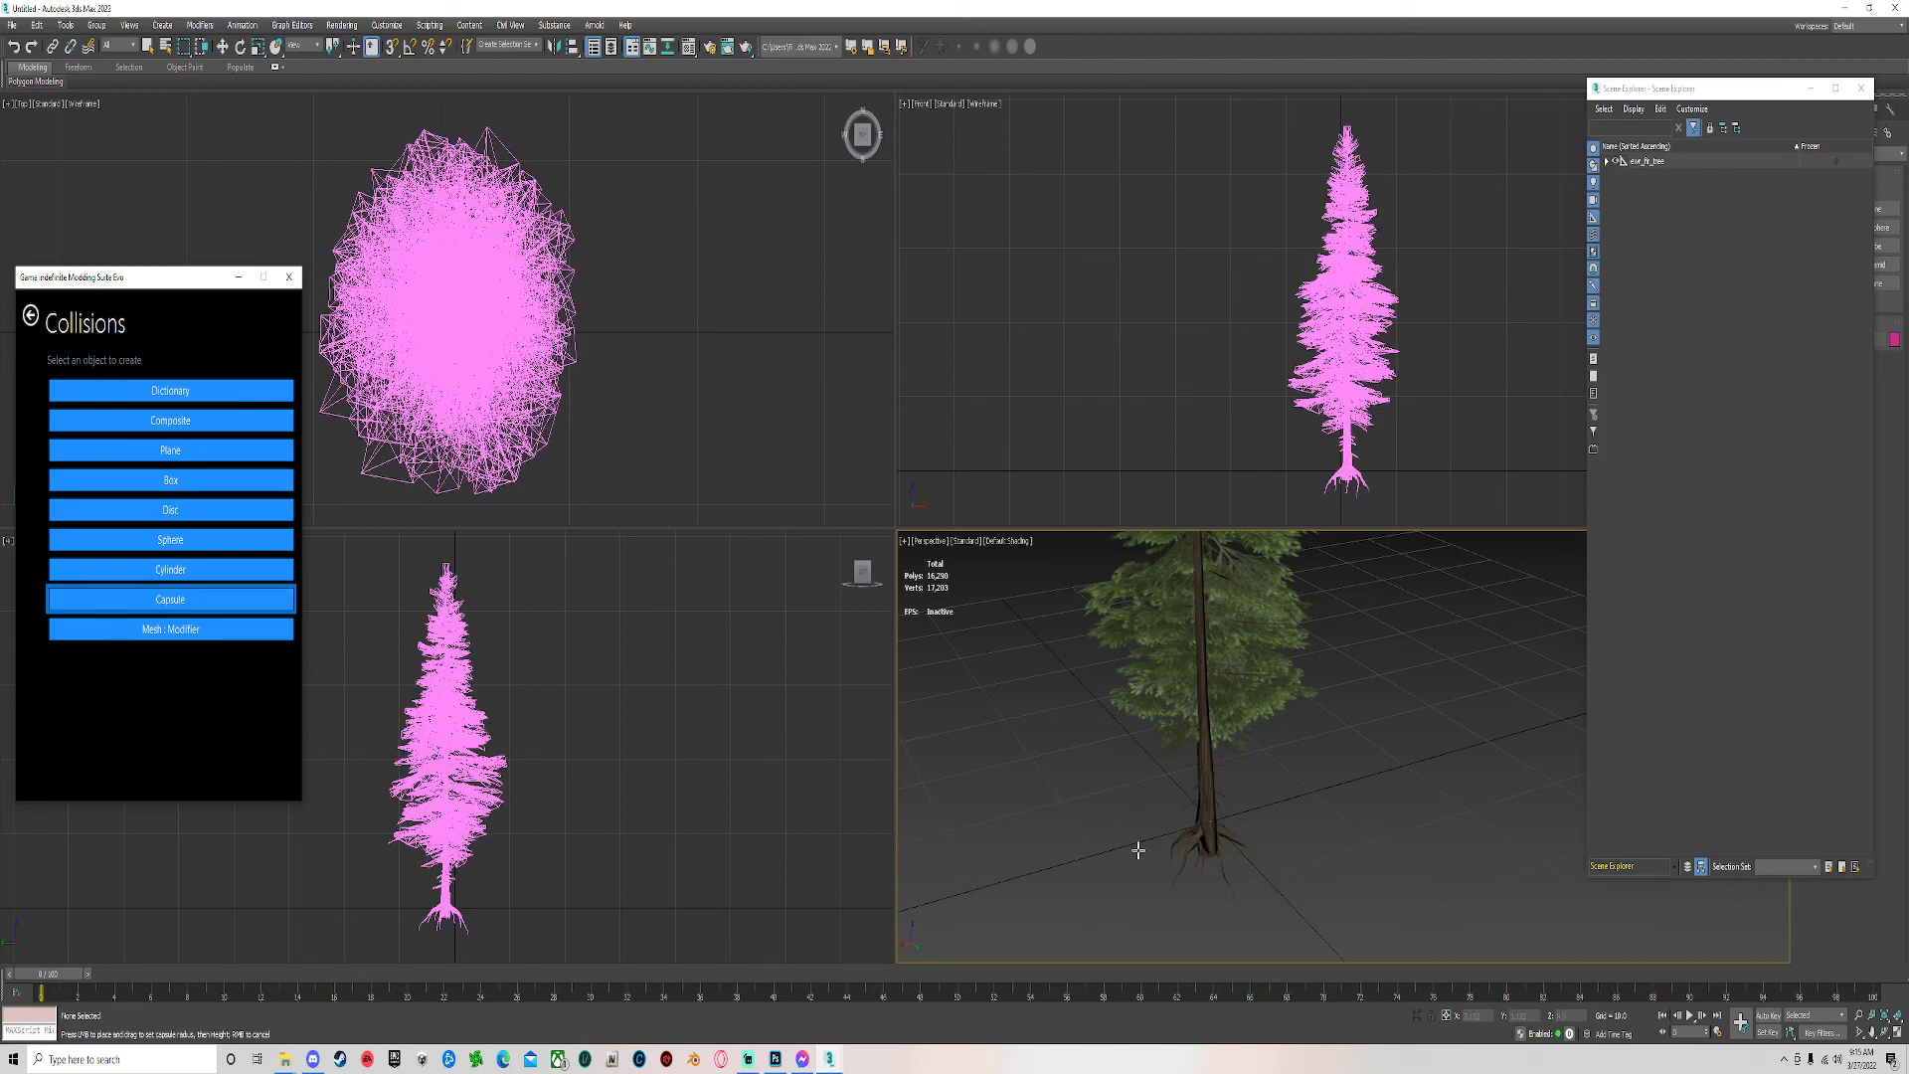
pyautogui.moveTo(1100, 839); pyautogui.dragTo(1141, 883)
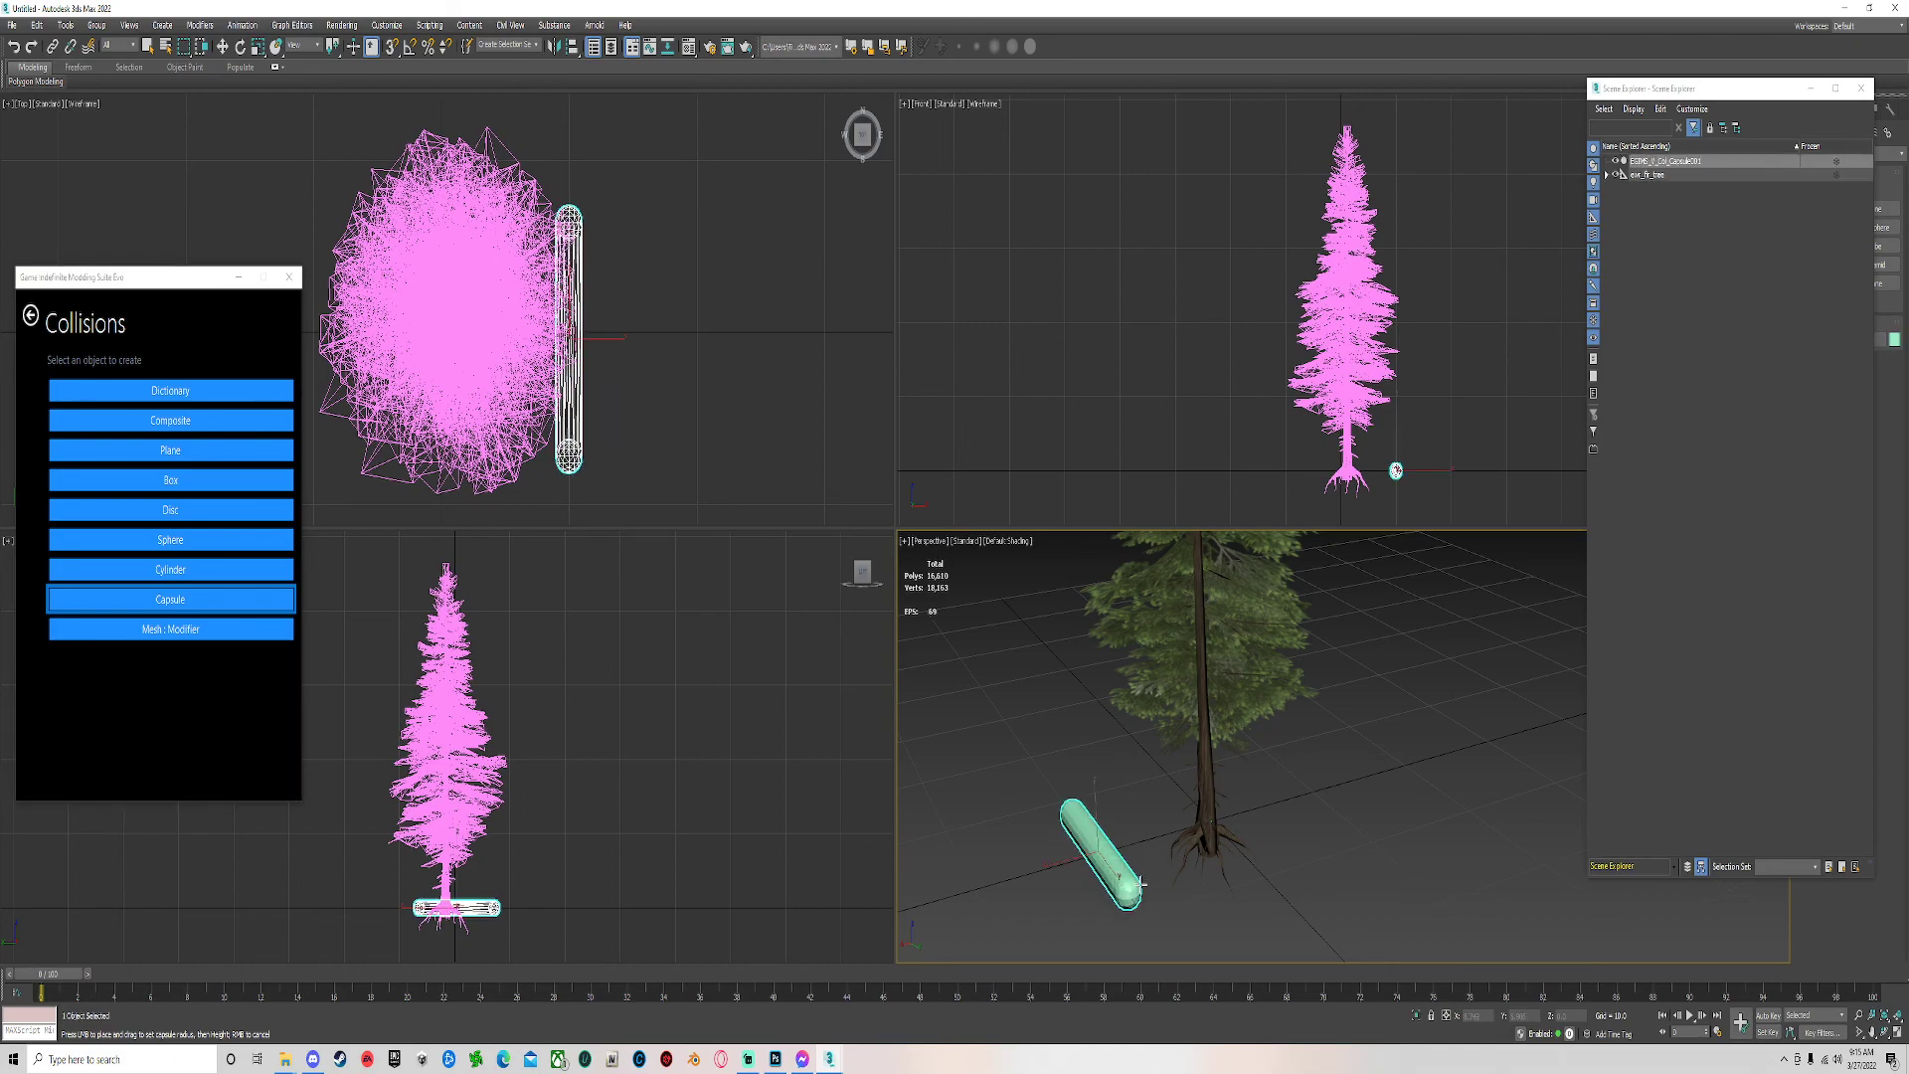
pyautogui.click(1141, 883)
pyautogui.rightClick(1131, 886)
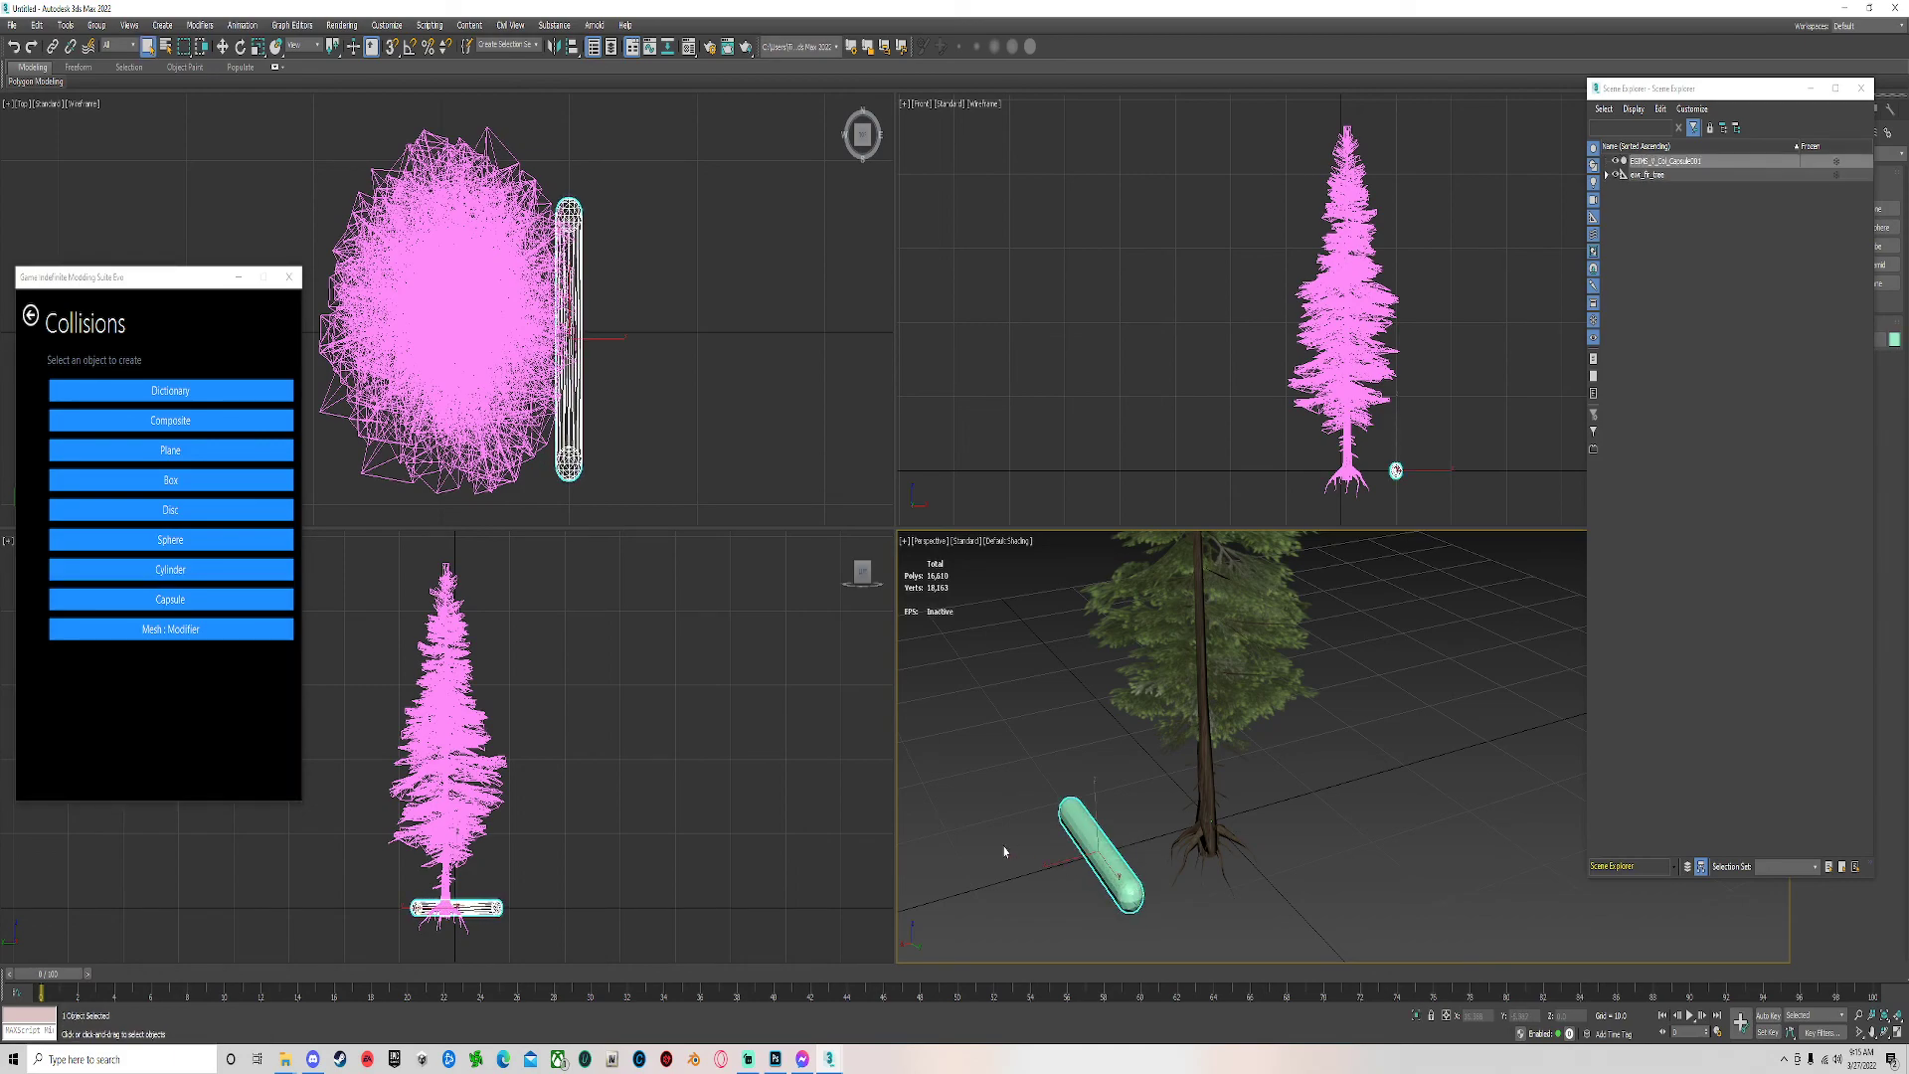
# Move the collision capsule sideways onto the base of the tree trunk.
pyautogui.press('w')
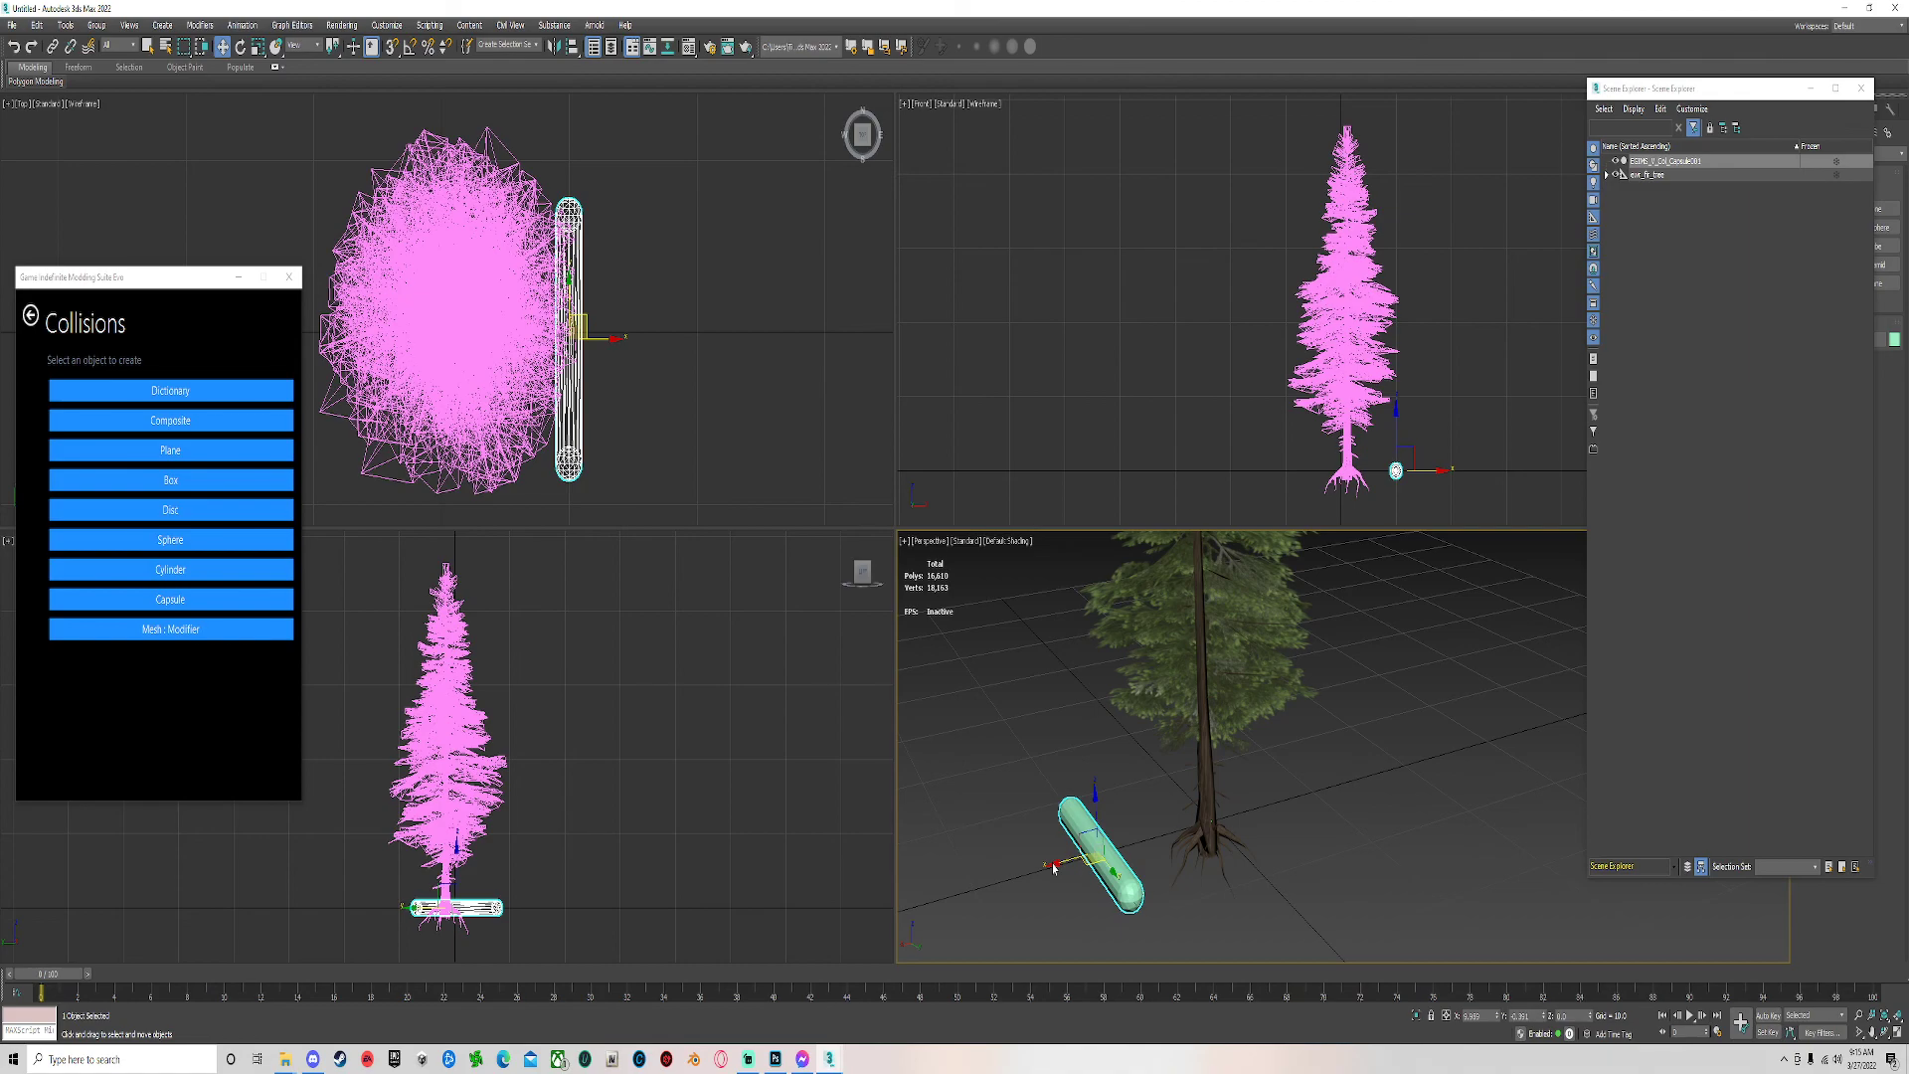
pyautogui.moveTo(1052, 861); pyautogui.dragTo(1182, 818)
pyautogui.click(1094, 855)
pyautogui.moveTo(1057, 864); pyautogui.dragTo(1348, 831)
# Rotate the collision capsule upright and raise it along the trunk so its lower end sits at the roots.
pyautogui.press('e')
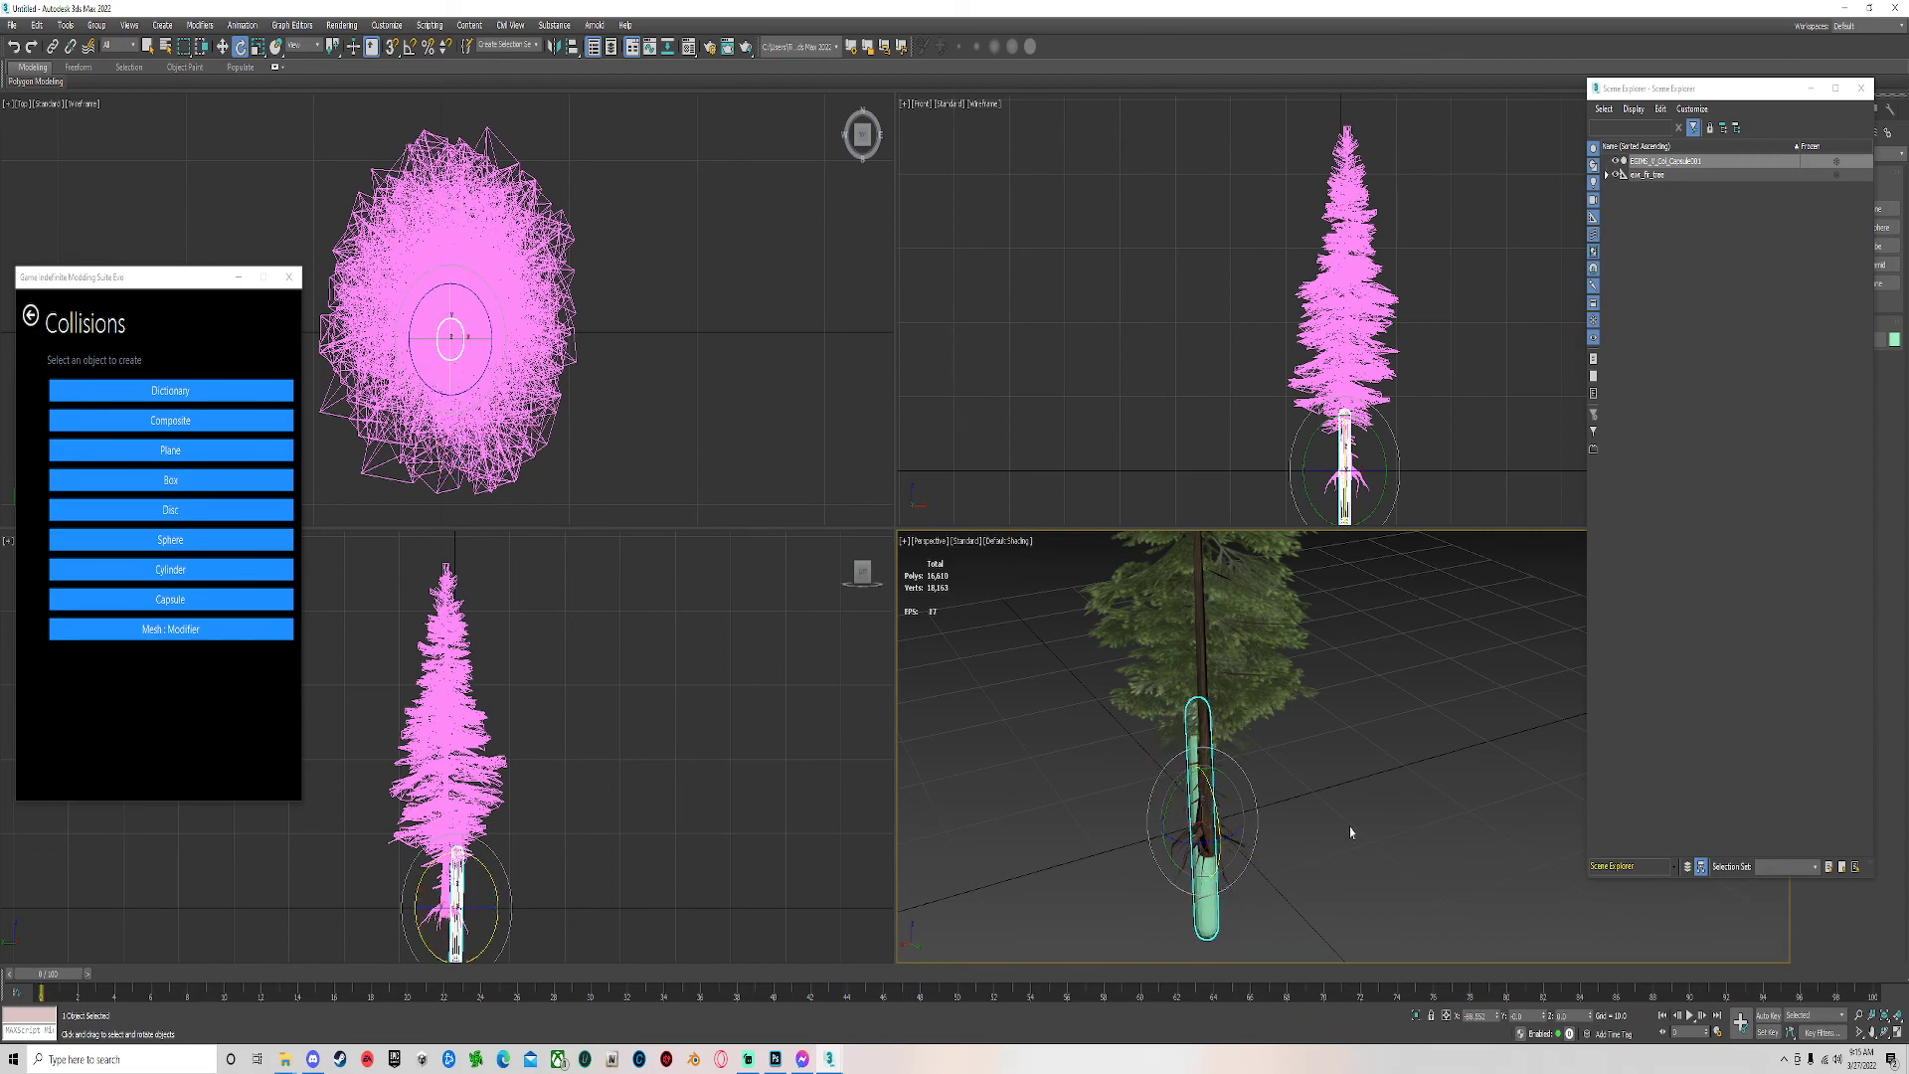
pyautogui.keyDown('alt'); pyautogui.moveTo(1350, 831); pyautogui.dragTo(1225, 807, button='middle'); pyautogui.keyUp('alt')
pyautogui.moveTo(1229, 785); pyautogui.dragTo(1142, 823)
pyautogui.press('w')
pyautogui.keyDown('alt'); pyautogui.moveTo(1125, 823); pyautogui.dragTo(1137, 823, button='middle'); pyautogui.keyUp('alt')
pyautogui.moveTo(1139, 821); pyautogui.dragTo(1186, 671)
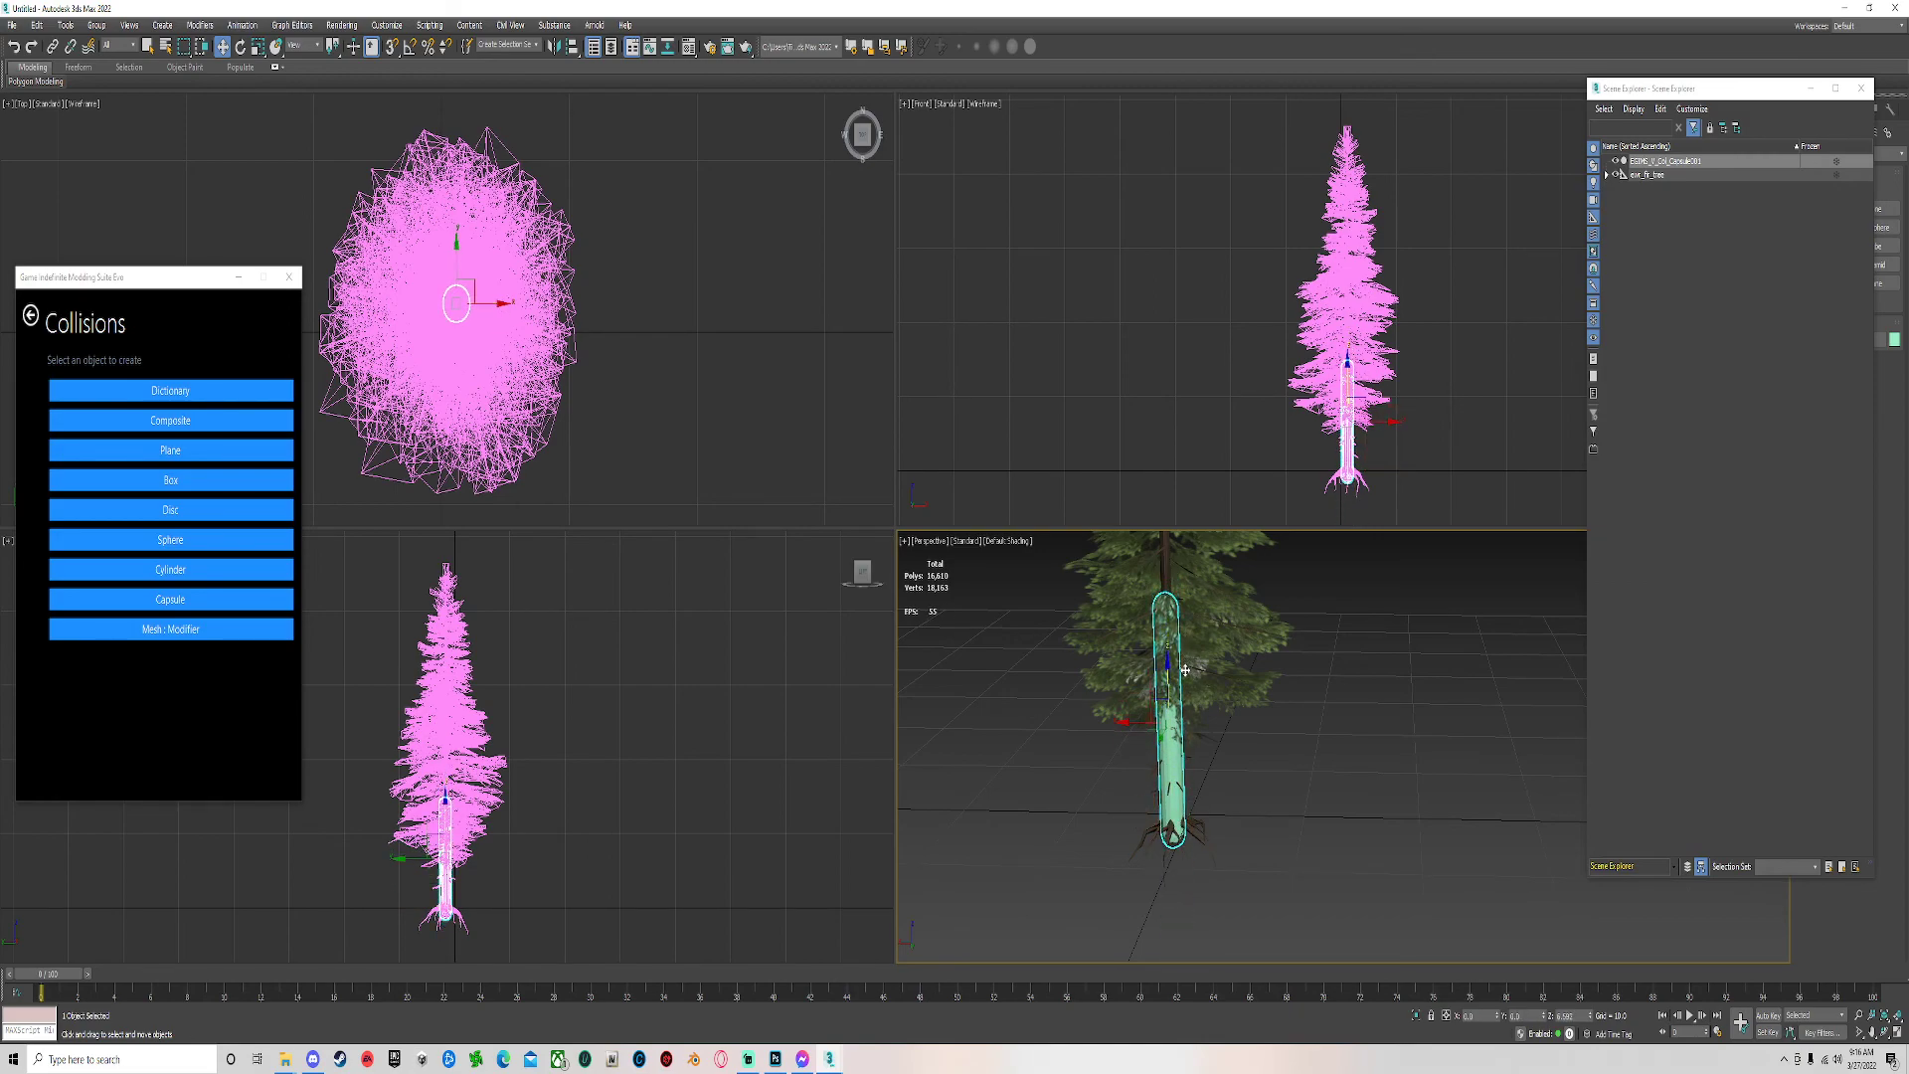
# Scale the collision capsule along its vertical axis to lengthen it along the trunk.
pyautogui.press('r')
pyautogui.moveTo(1209, 751); pyautogui.dragTo(1208, 870, button='middle')
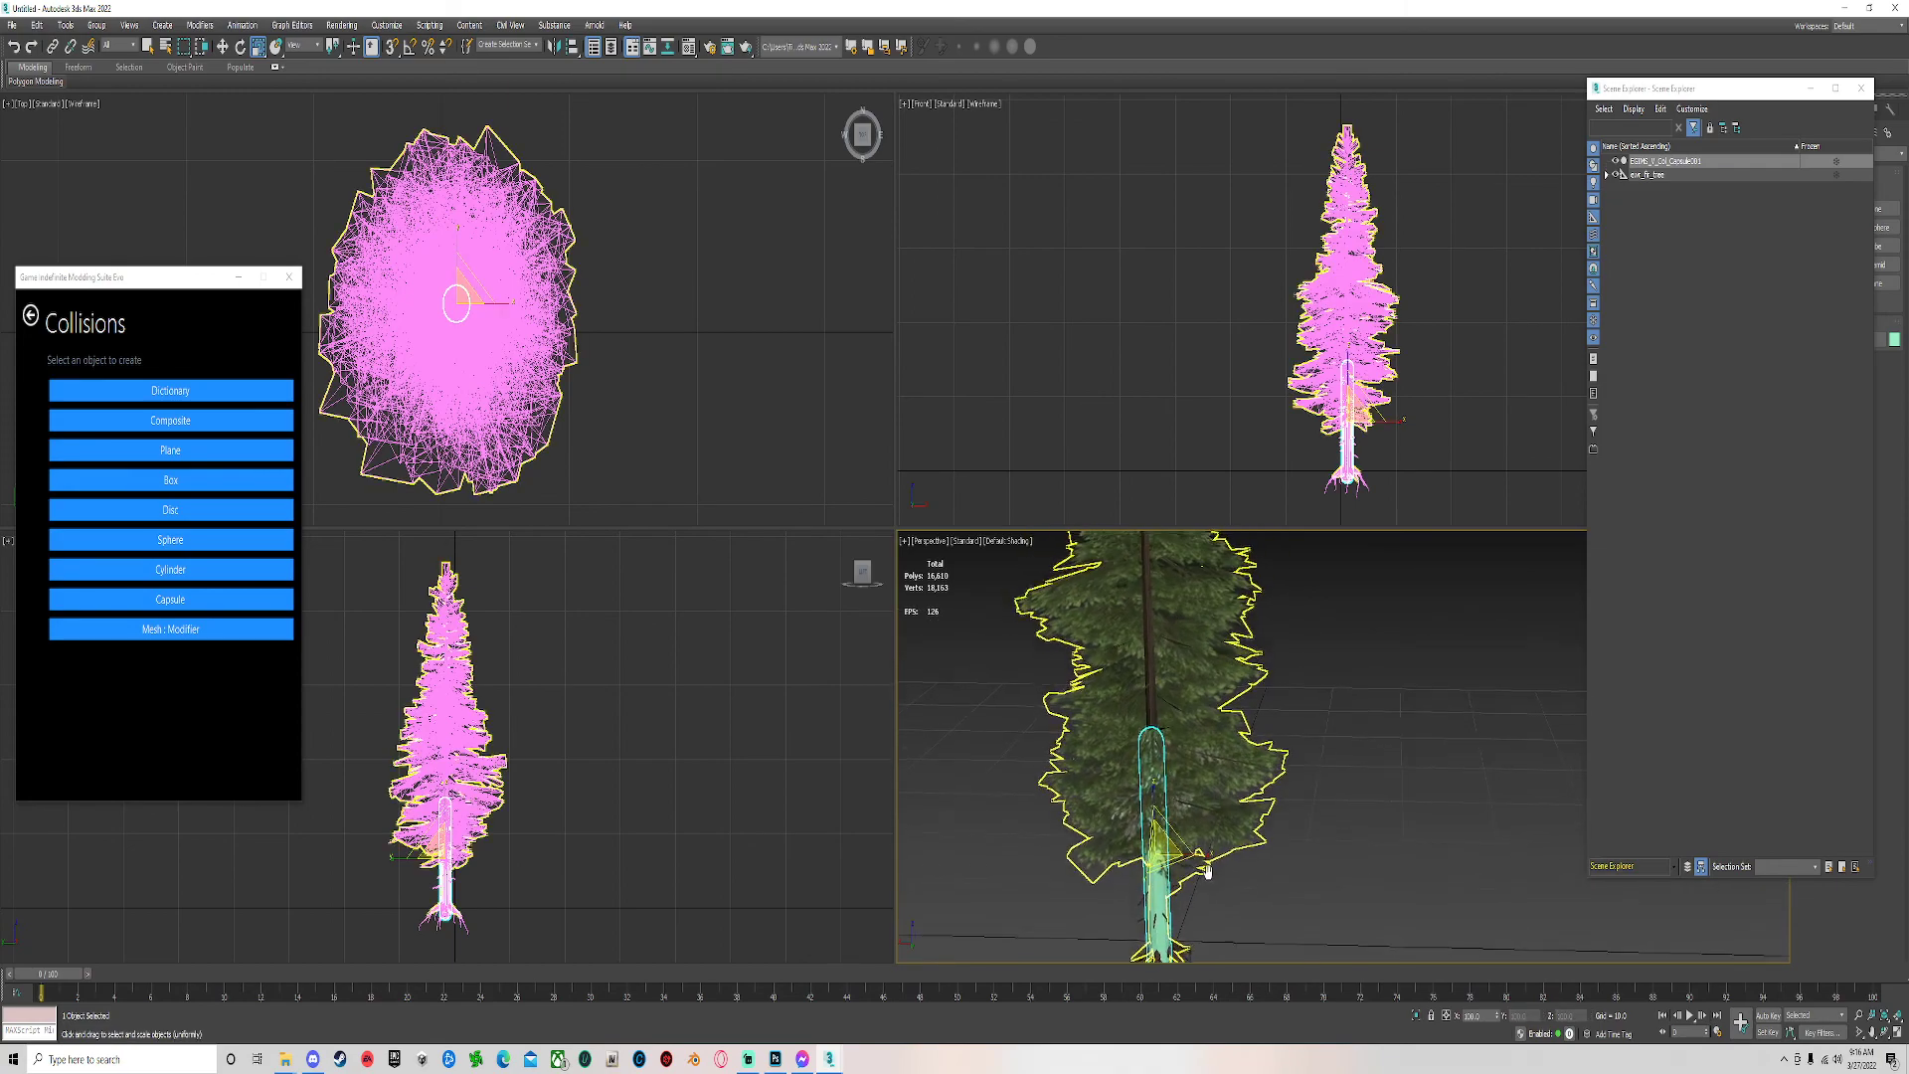
pyautogui.moveTo(1153, 801); pyautogui.dragTo(1153, 711)
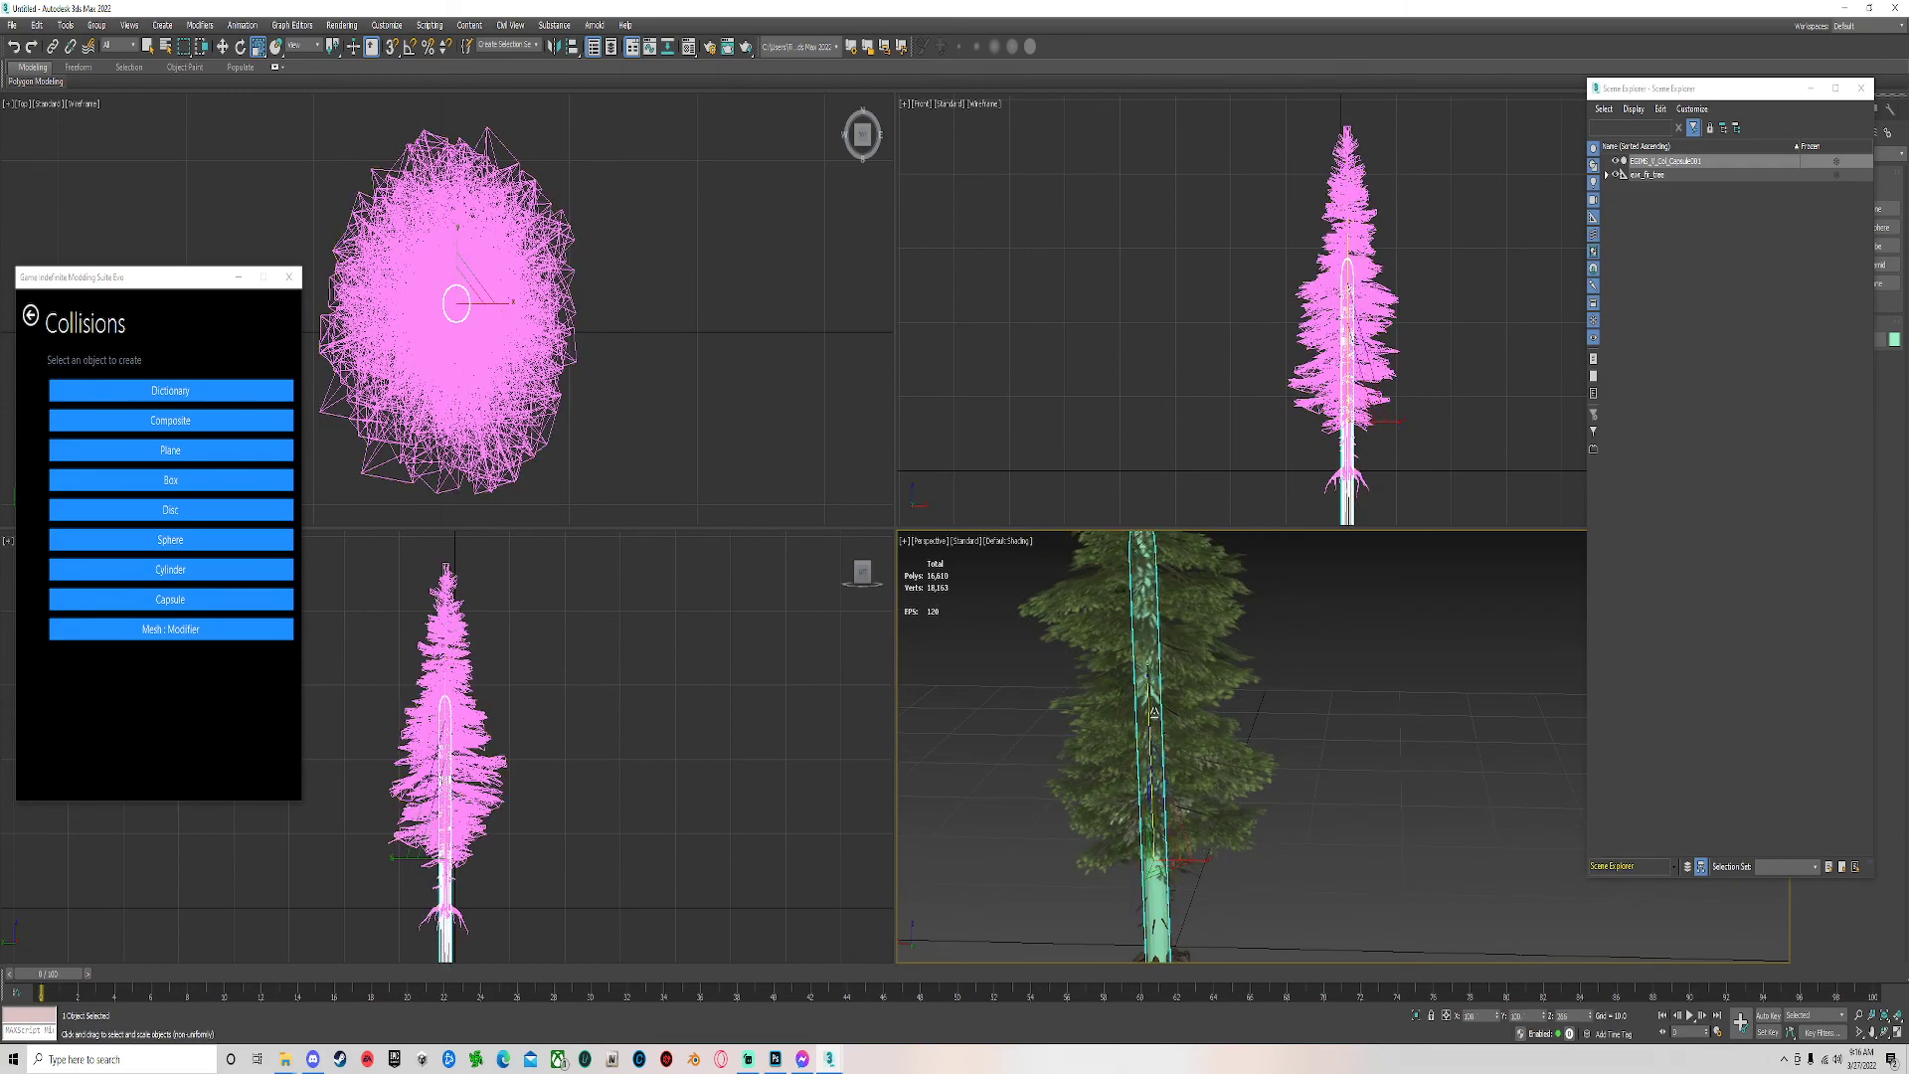
pyautogui.scroll(-5, 1418, 760)
pyautogui.moveTo(1418, 760); pyautogui.dragTo(1353, 831, button='middle')
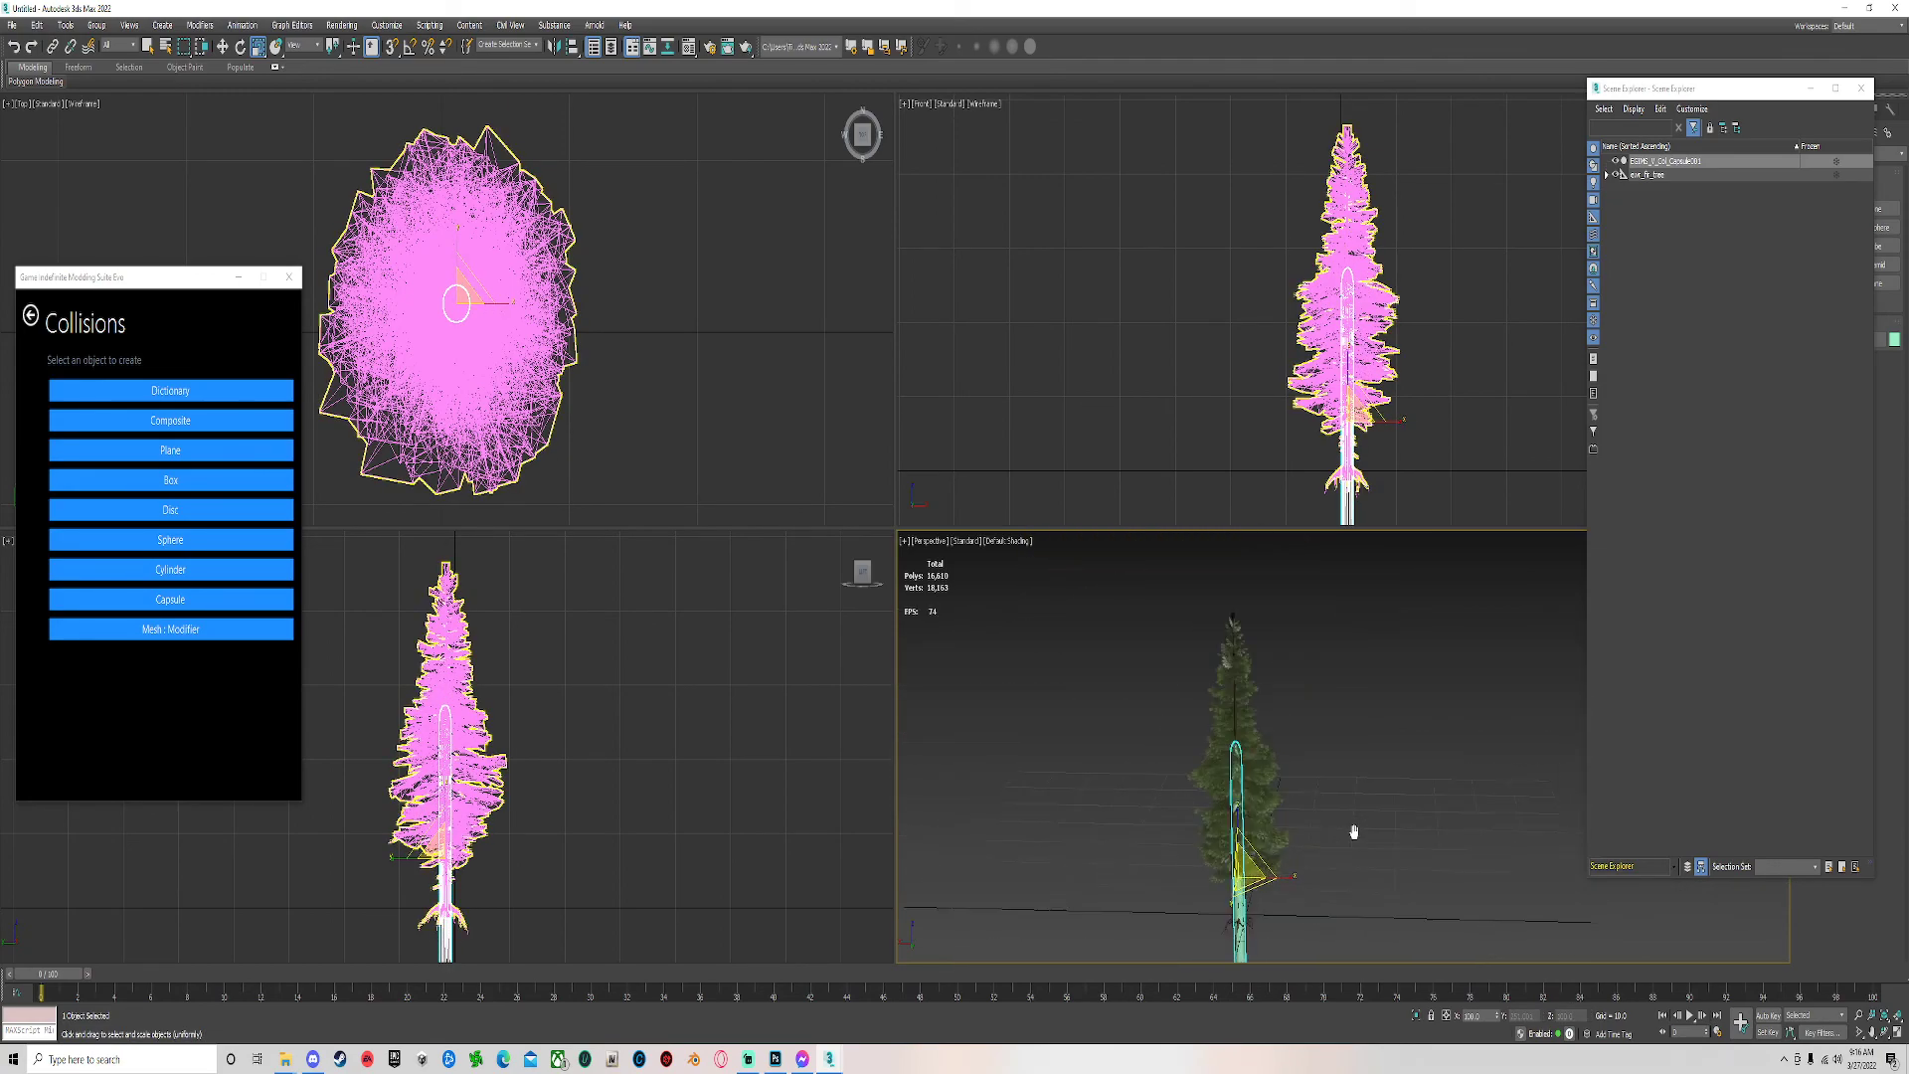
# Raise the lengthened capsule so it covers the trunk from the roots up to near the treetop.
pyautogui.scroll(3, 1347, 835)
pyautogui.press('w')
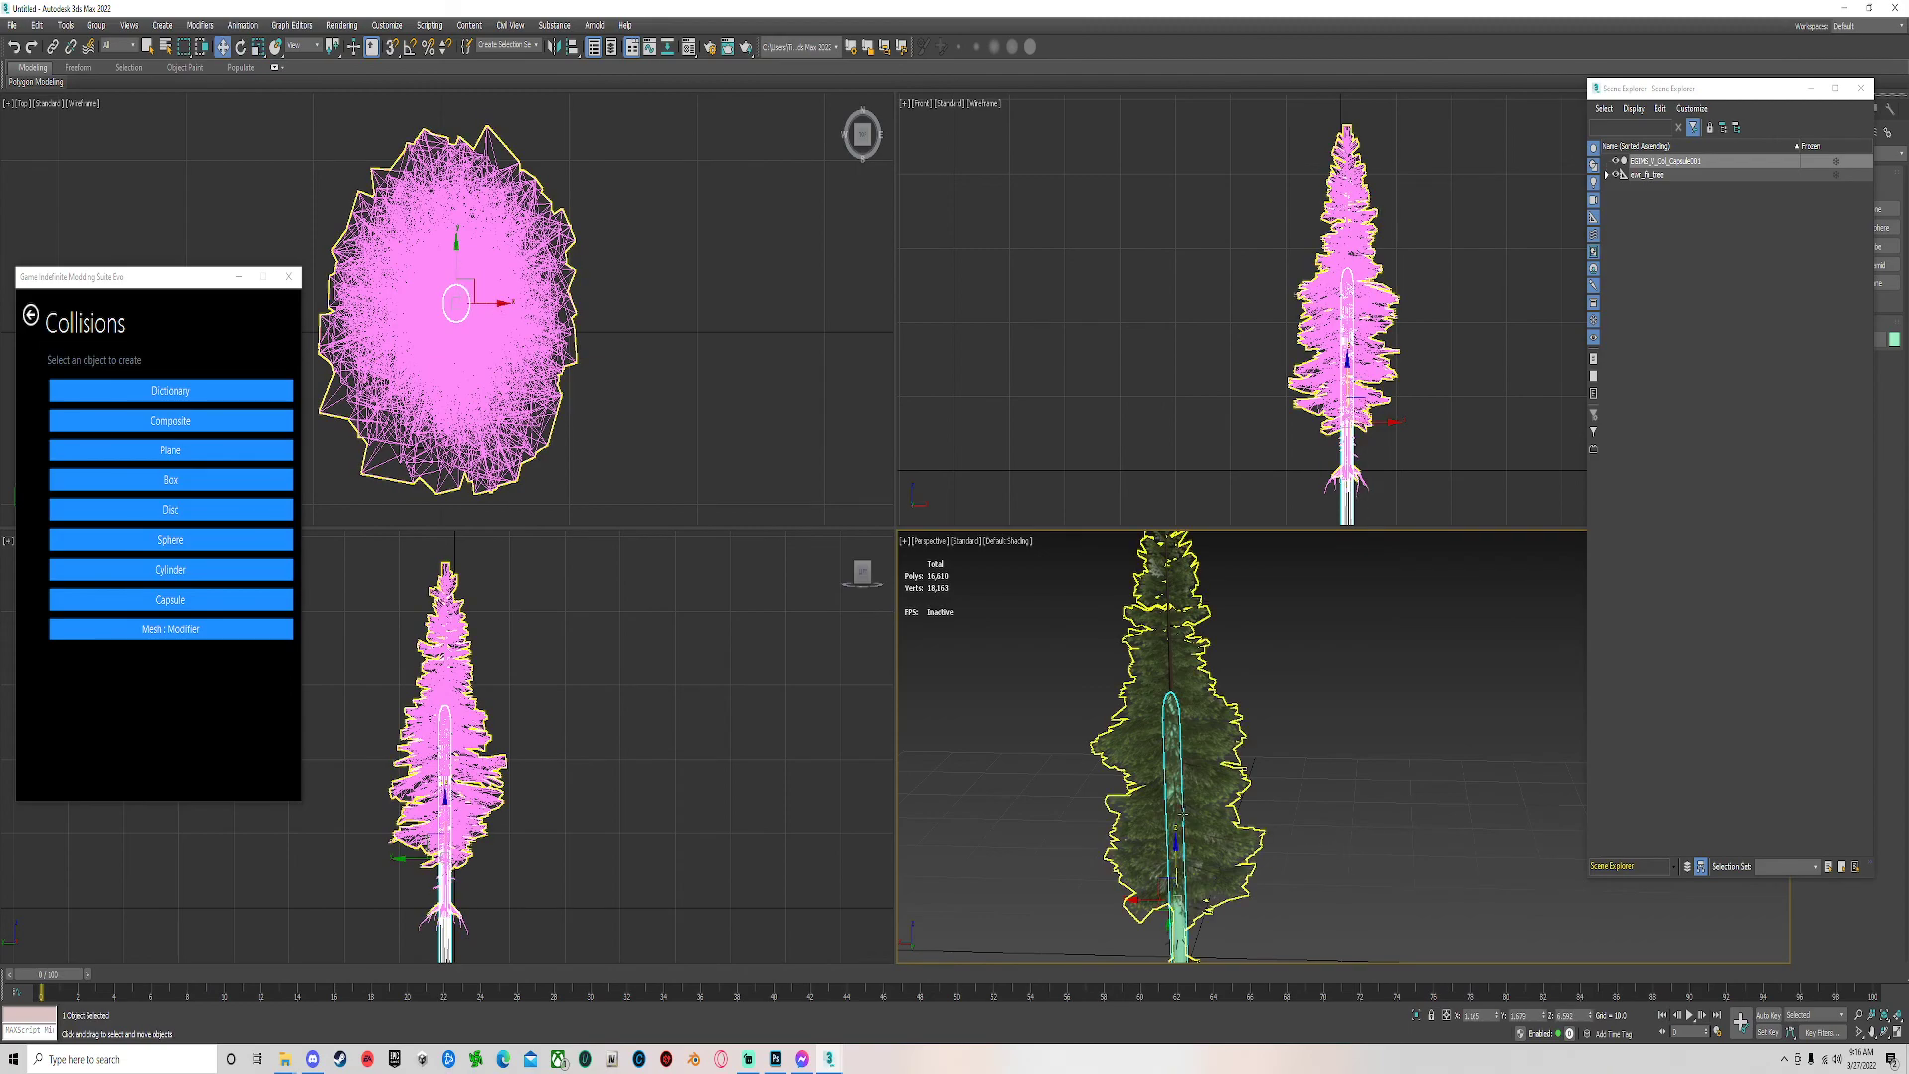
pyautogui.moveTo(1176, 847); pyautogui.dragTo(1190, 717)
pyautogui.scroll(-5, 1280, 803)
pyautogui.scroll(8, 1281, 803)
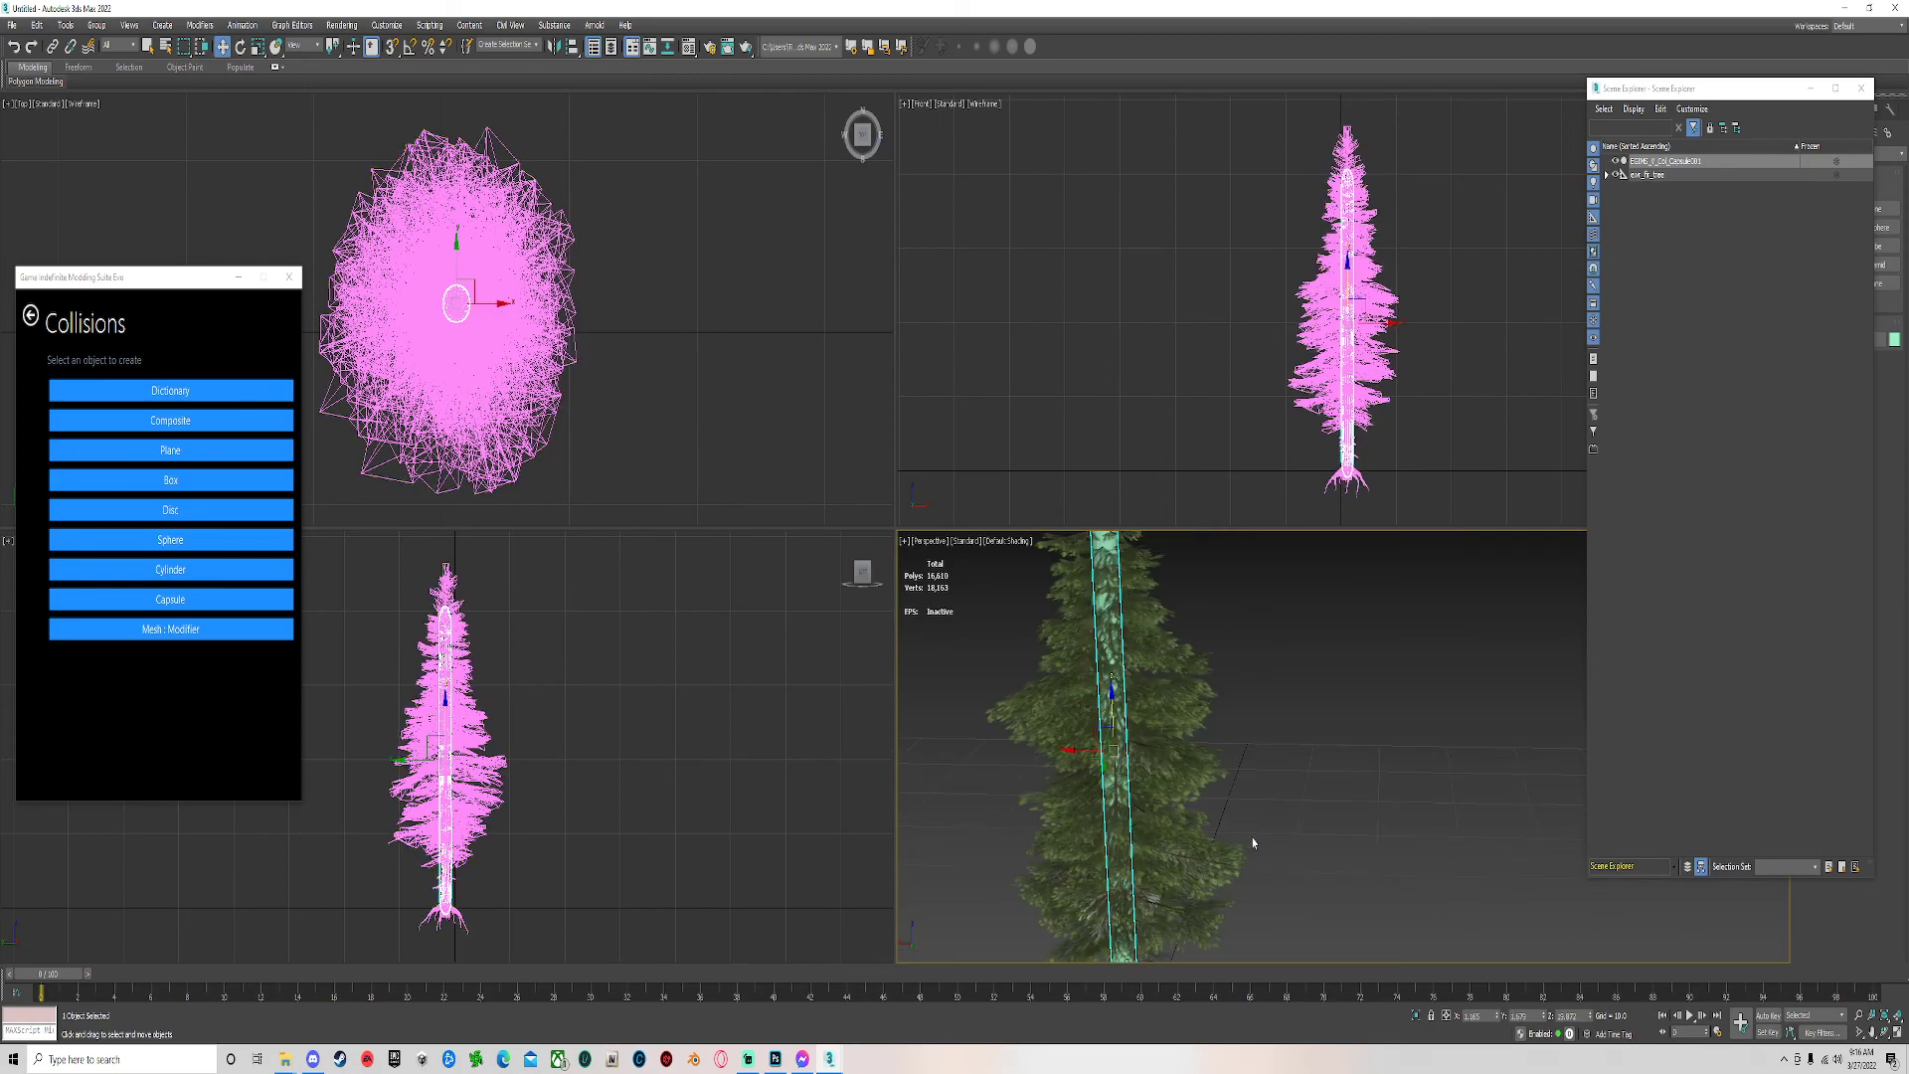
pyautogui.scroll(3, 1253, 843)
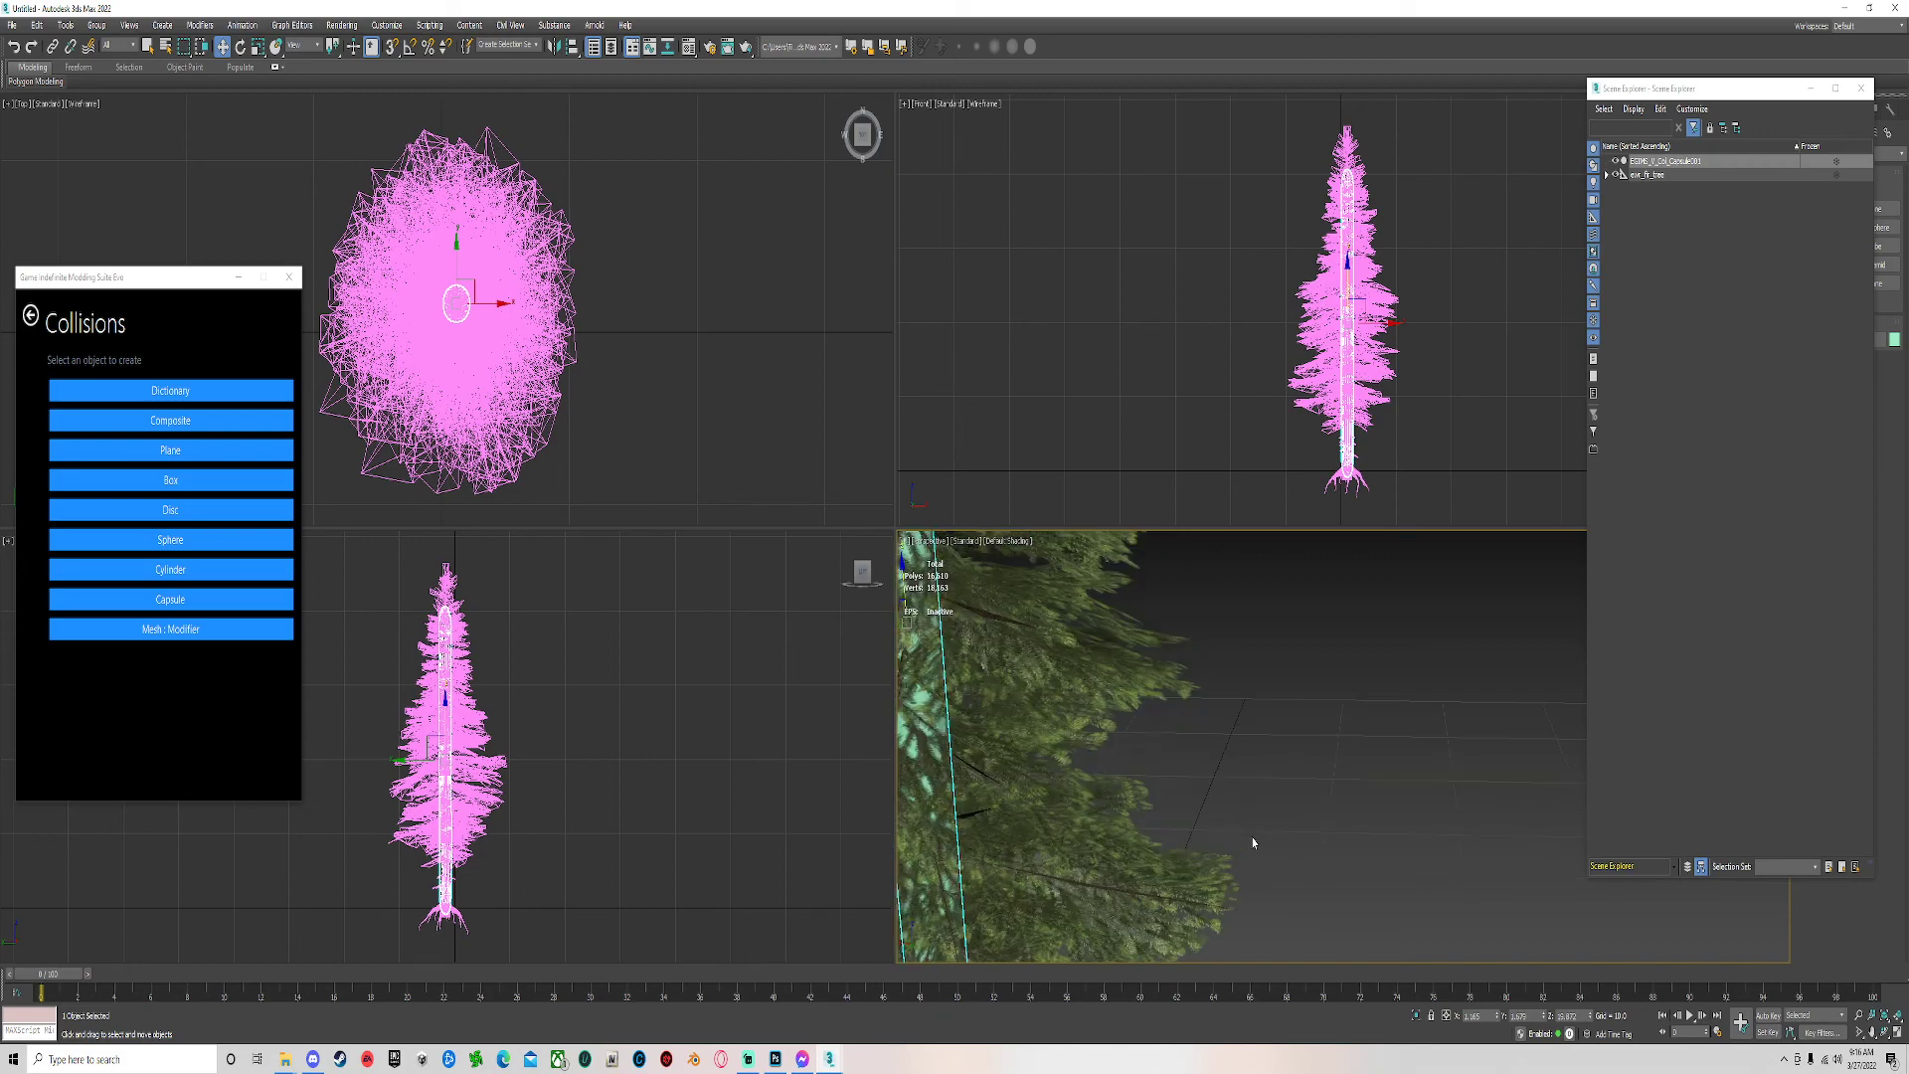
pyautogui.scroll(-4, 1249, 841)
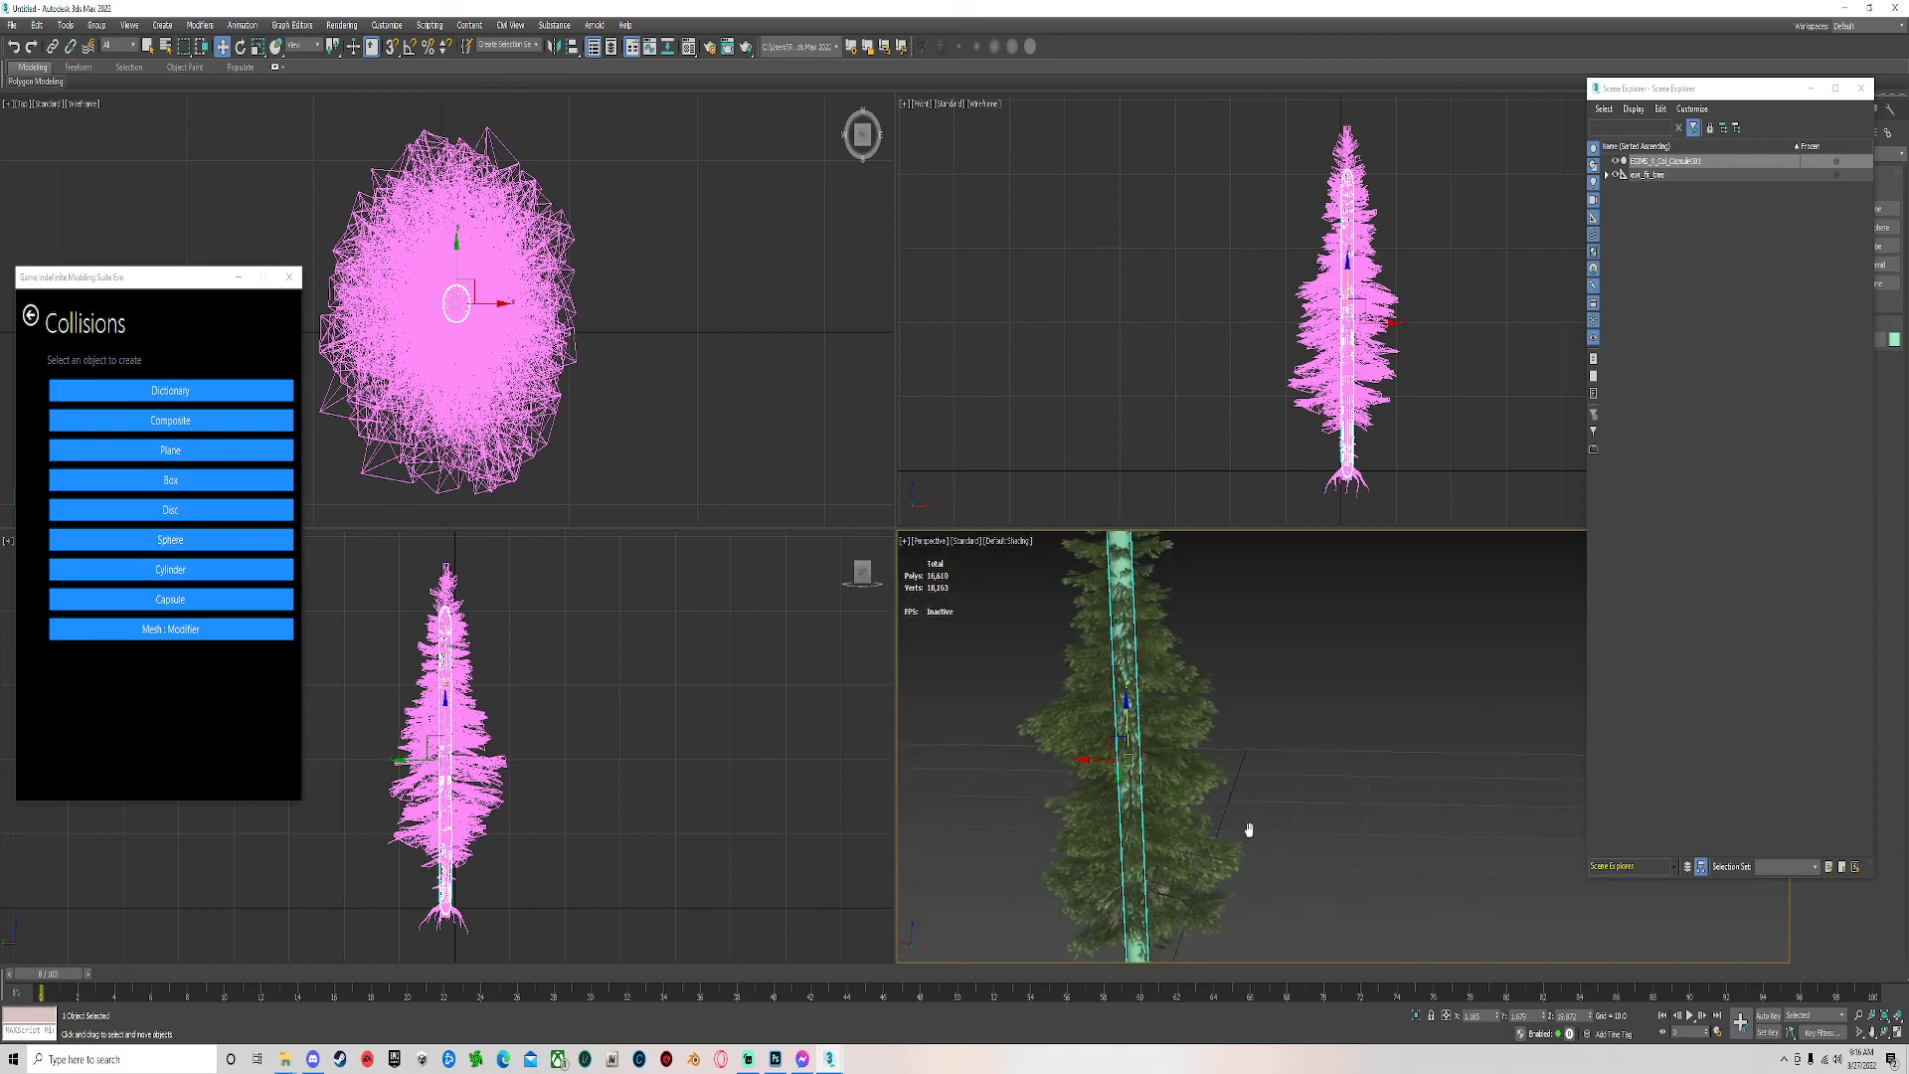
pyautogui.scroll(4, 1250, 835)
pyautogui.scroll(-6, 1265, 826)
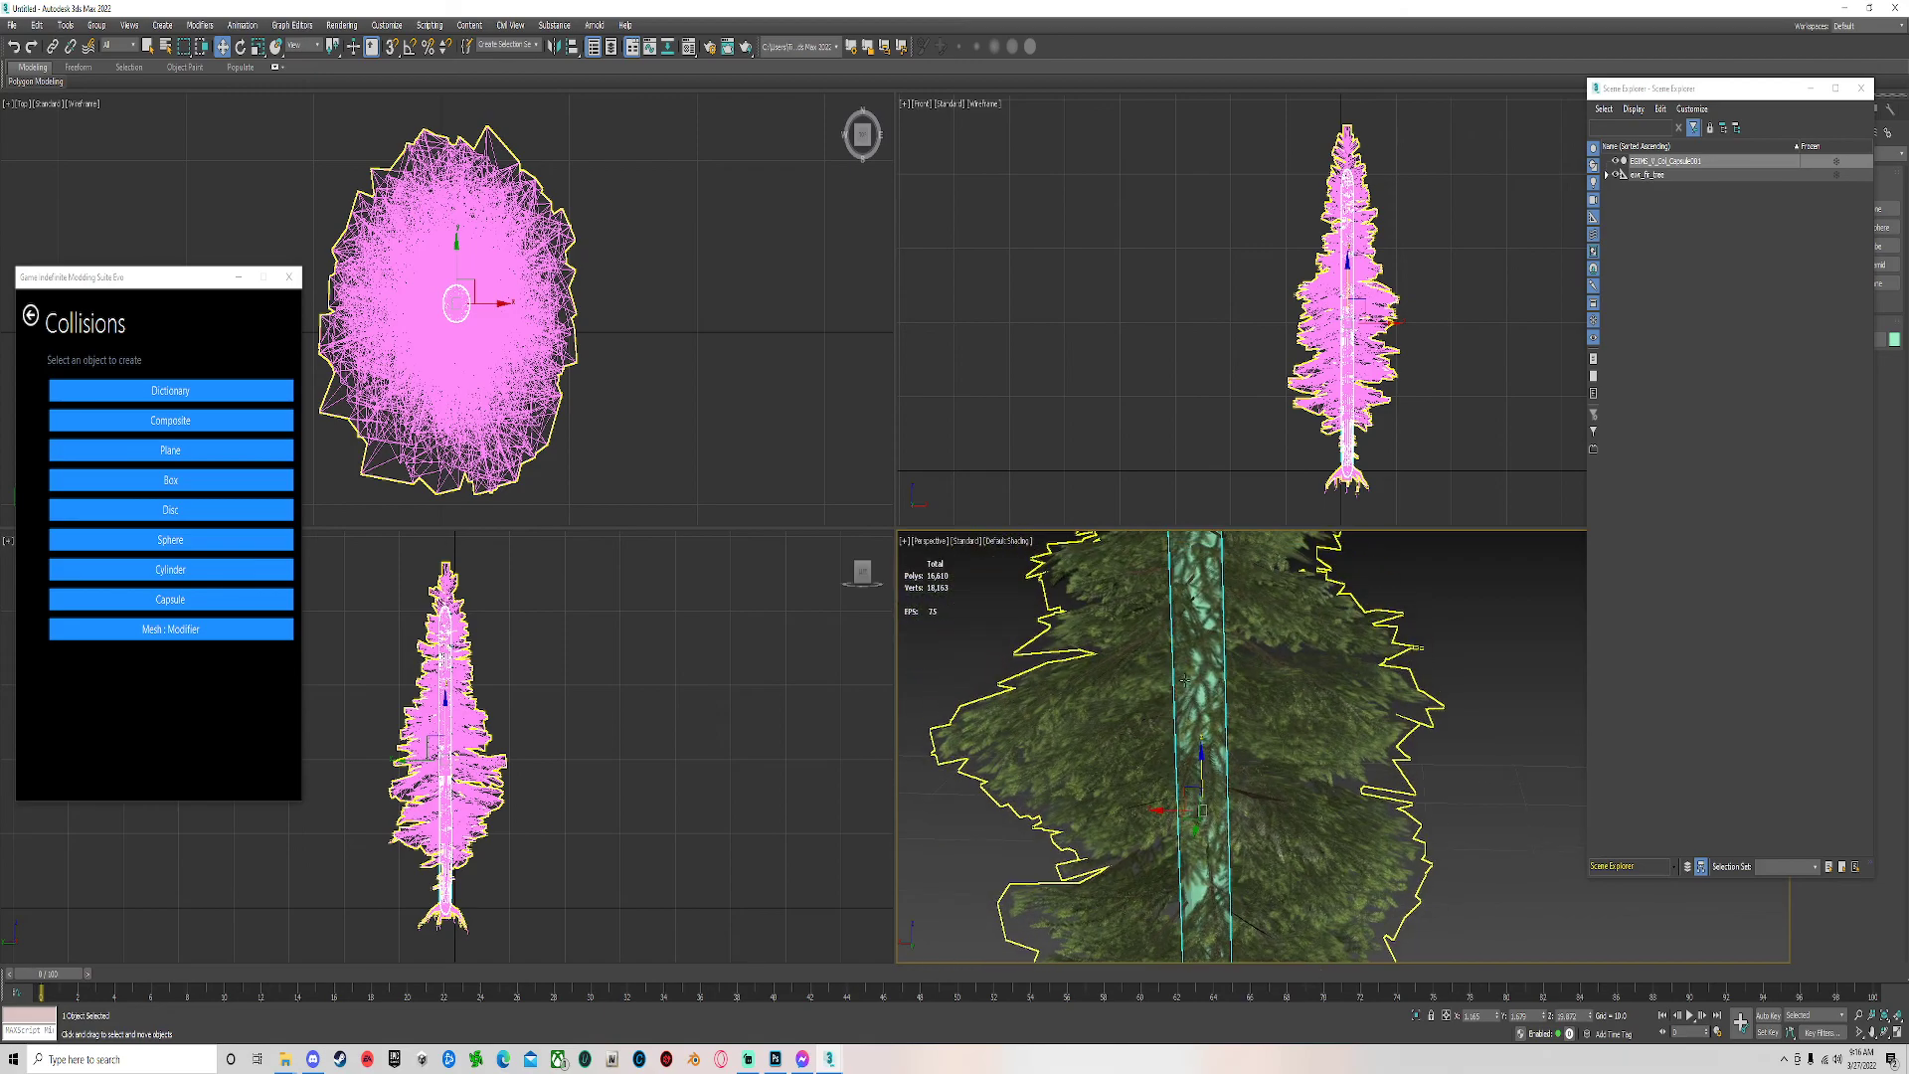
# Expand the fir tree's hierarchy in the scene list and select its high-detail model.
pyautogui.scroll(5, 1183, 691)
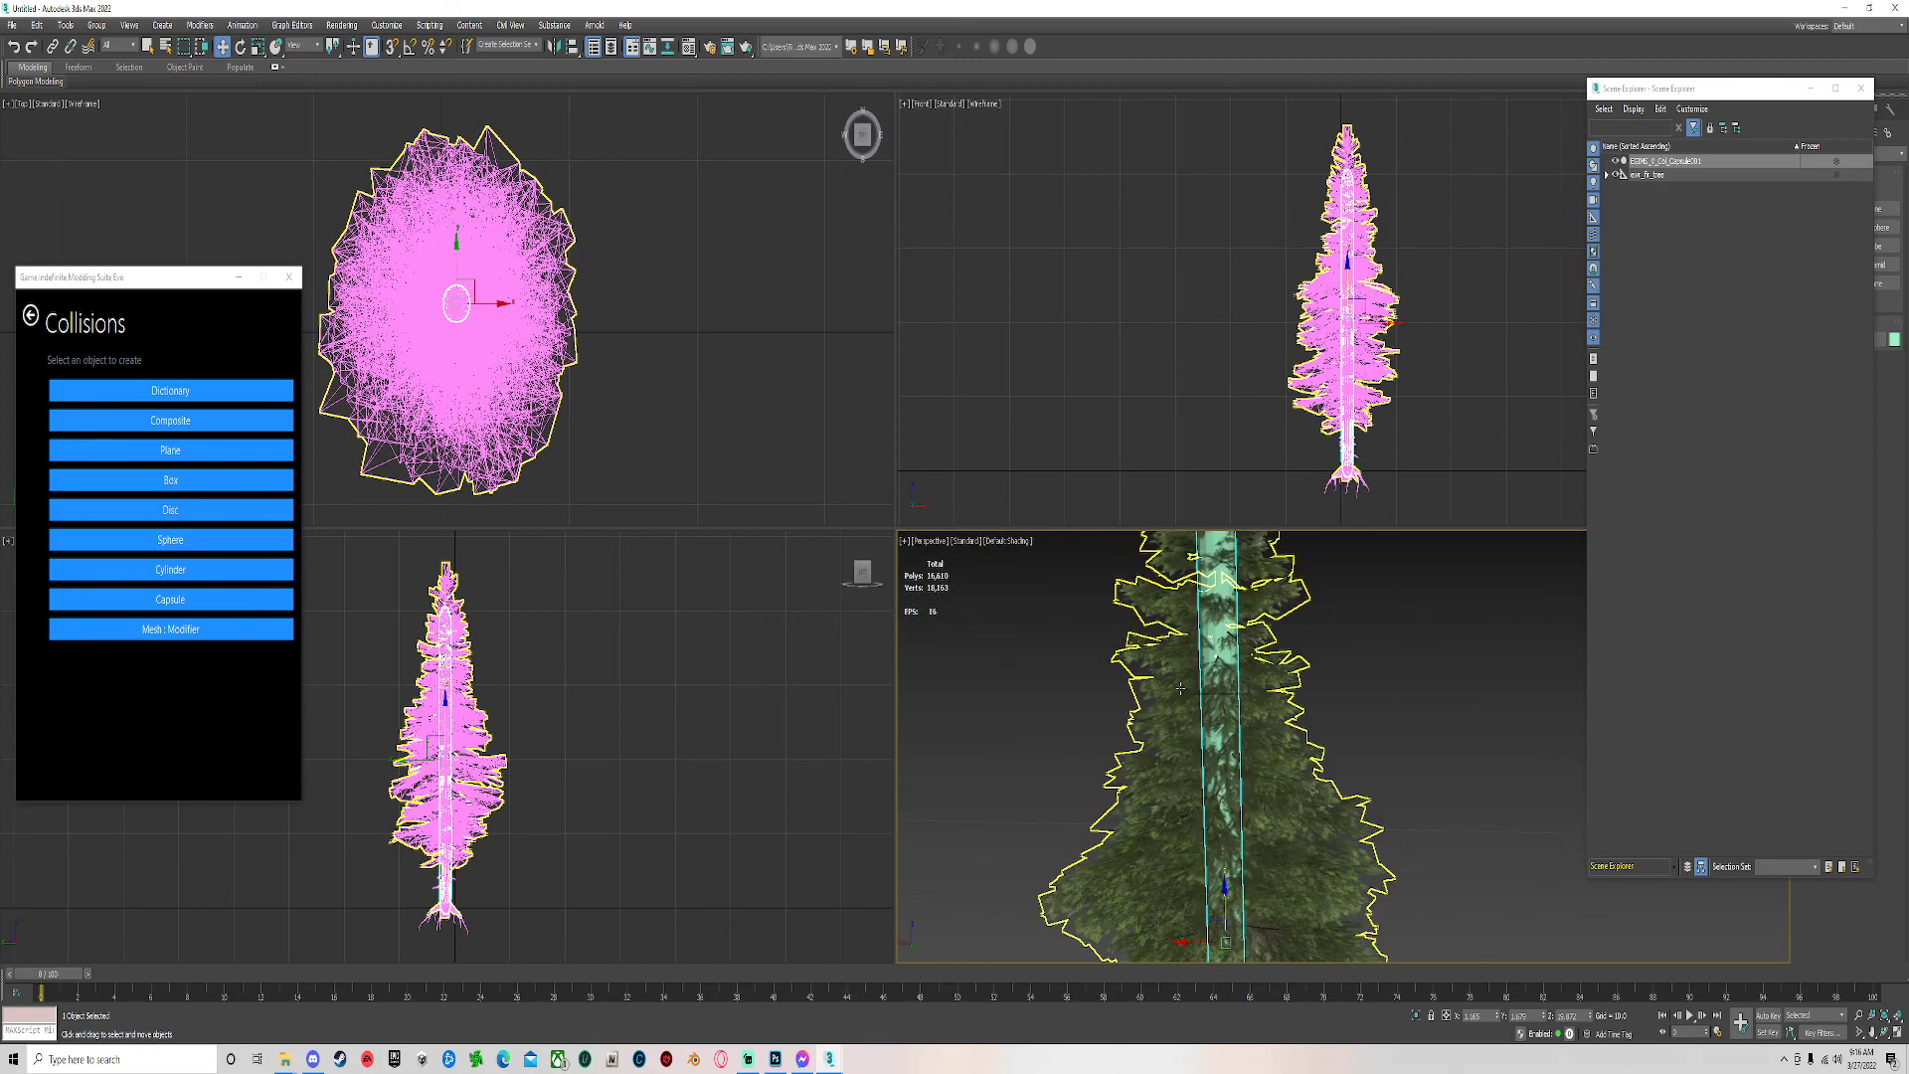
pyautogui.keyDown('alt'); pyautogui.moveTo(1196, 703); pyautogui.dragTo(1091, 597, button='middle'); pyautogui.keyUp('alt')
pyautogui.scroll(-4, 1262, 840)
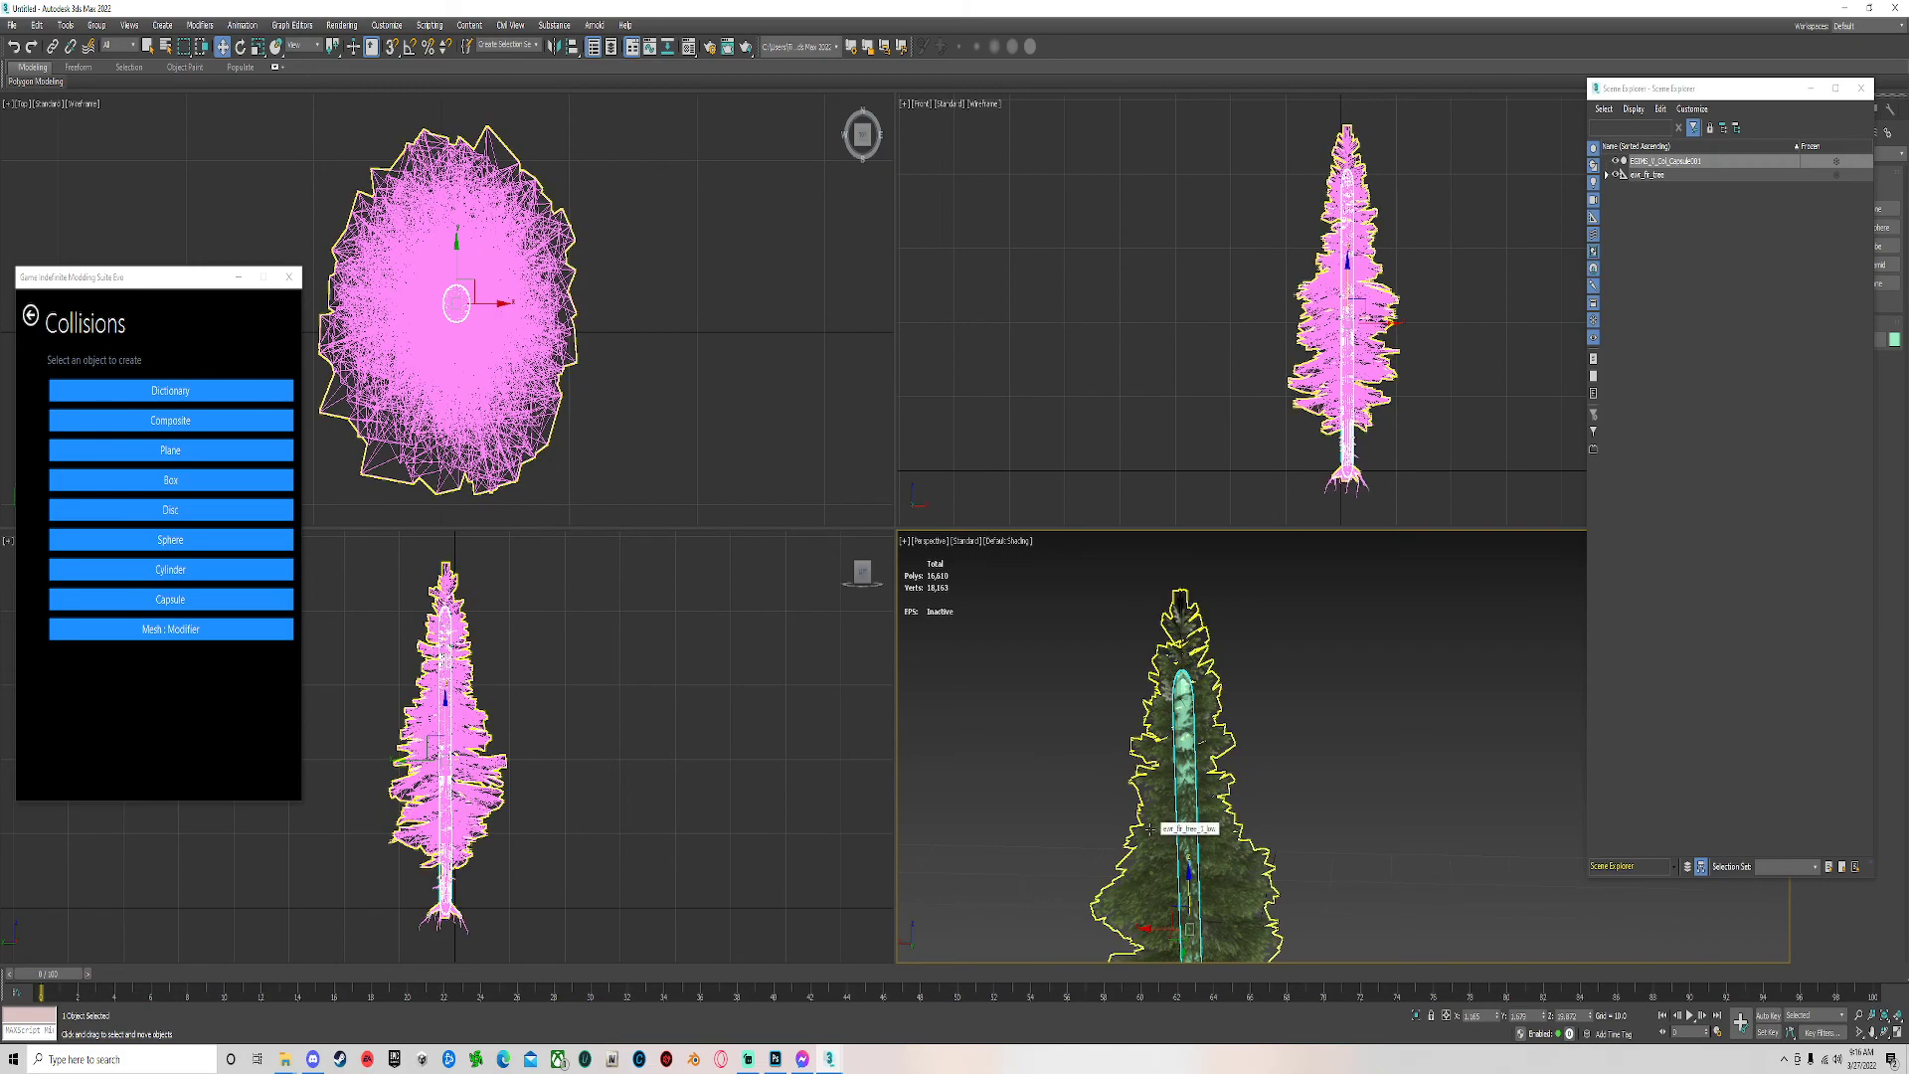
pyautogui.scroll(-3, 1133, 816)
pyautogui.moveTo(1092, 827); pyautogui.dragTo(1083, 724, button='middle')
pyautogui.click(1646, 174)
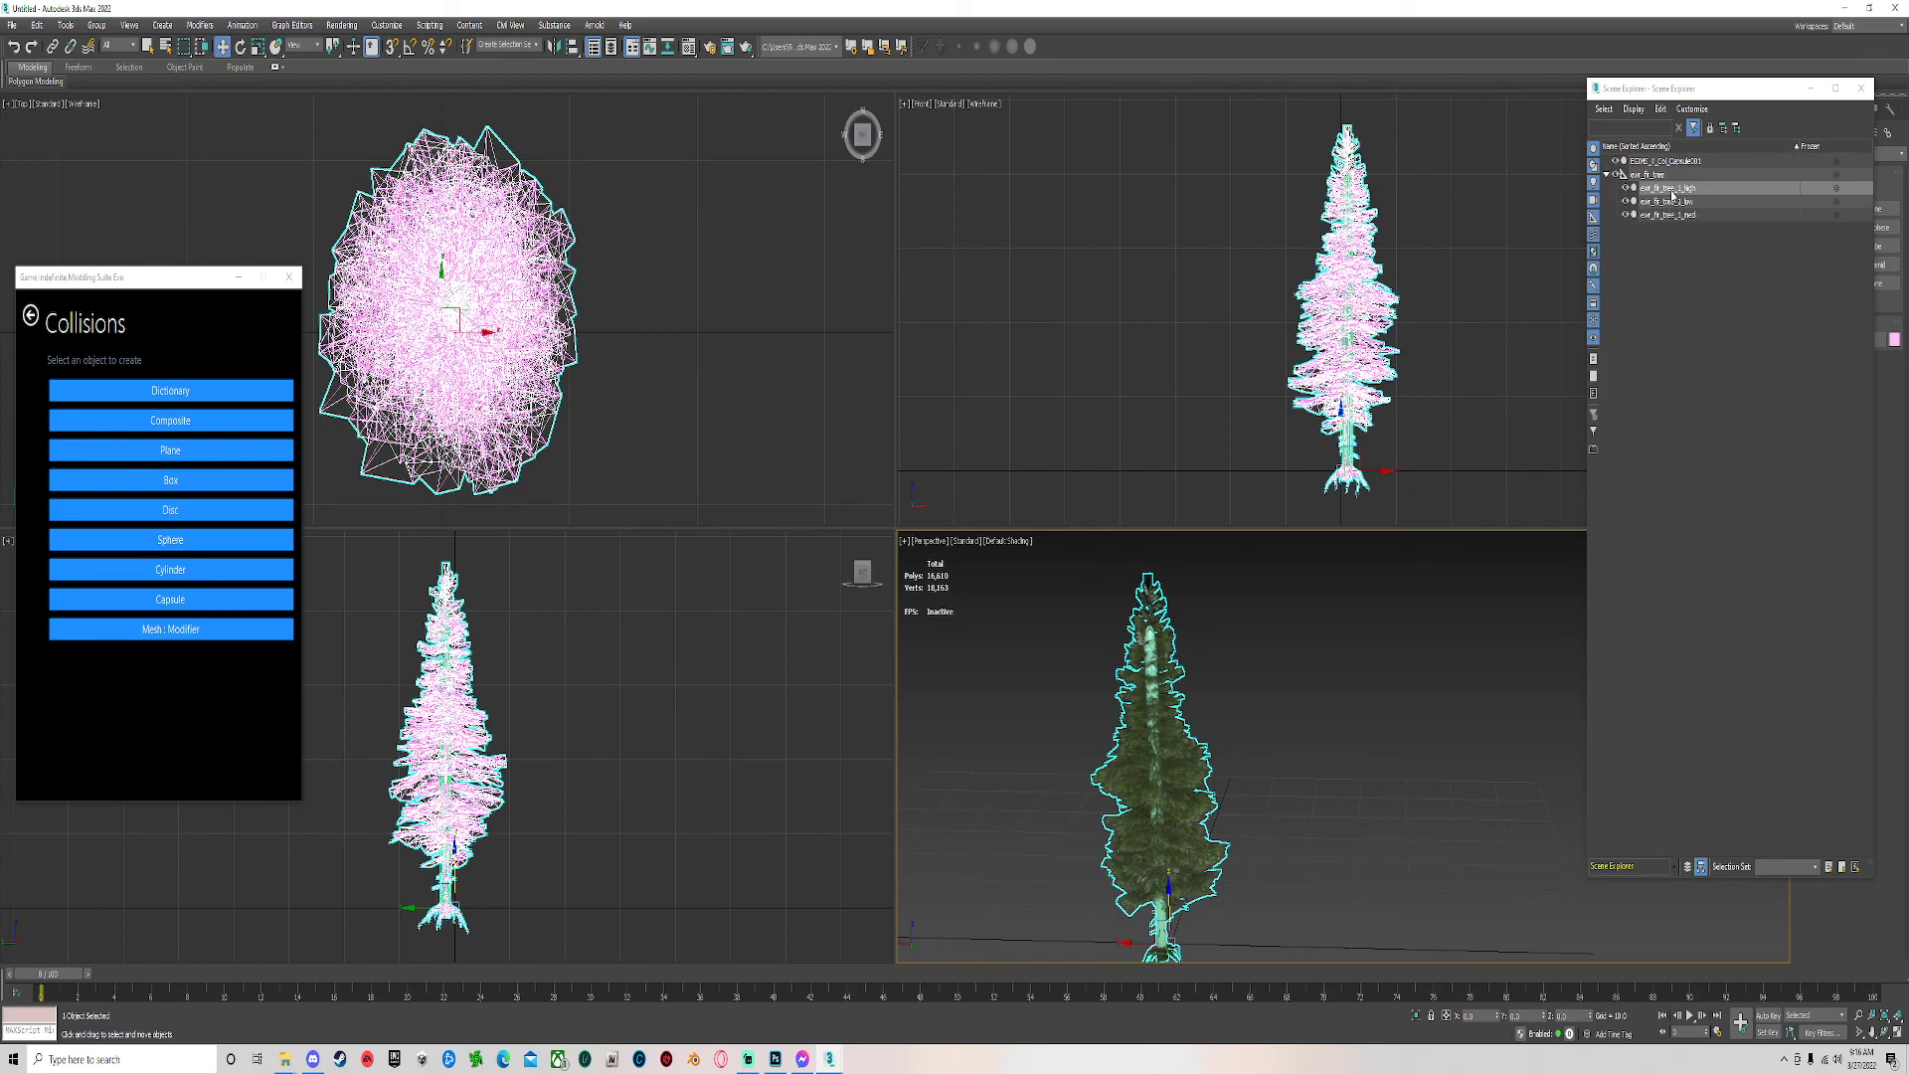
pyautogui.moveTo(1679, 96); pyautogui.dragTo(1010, 194)
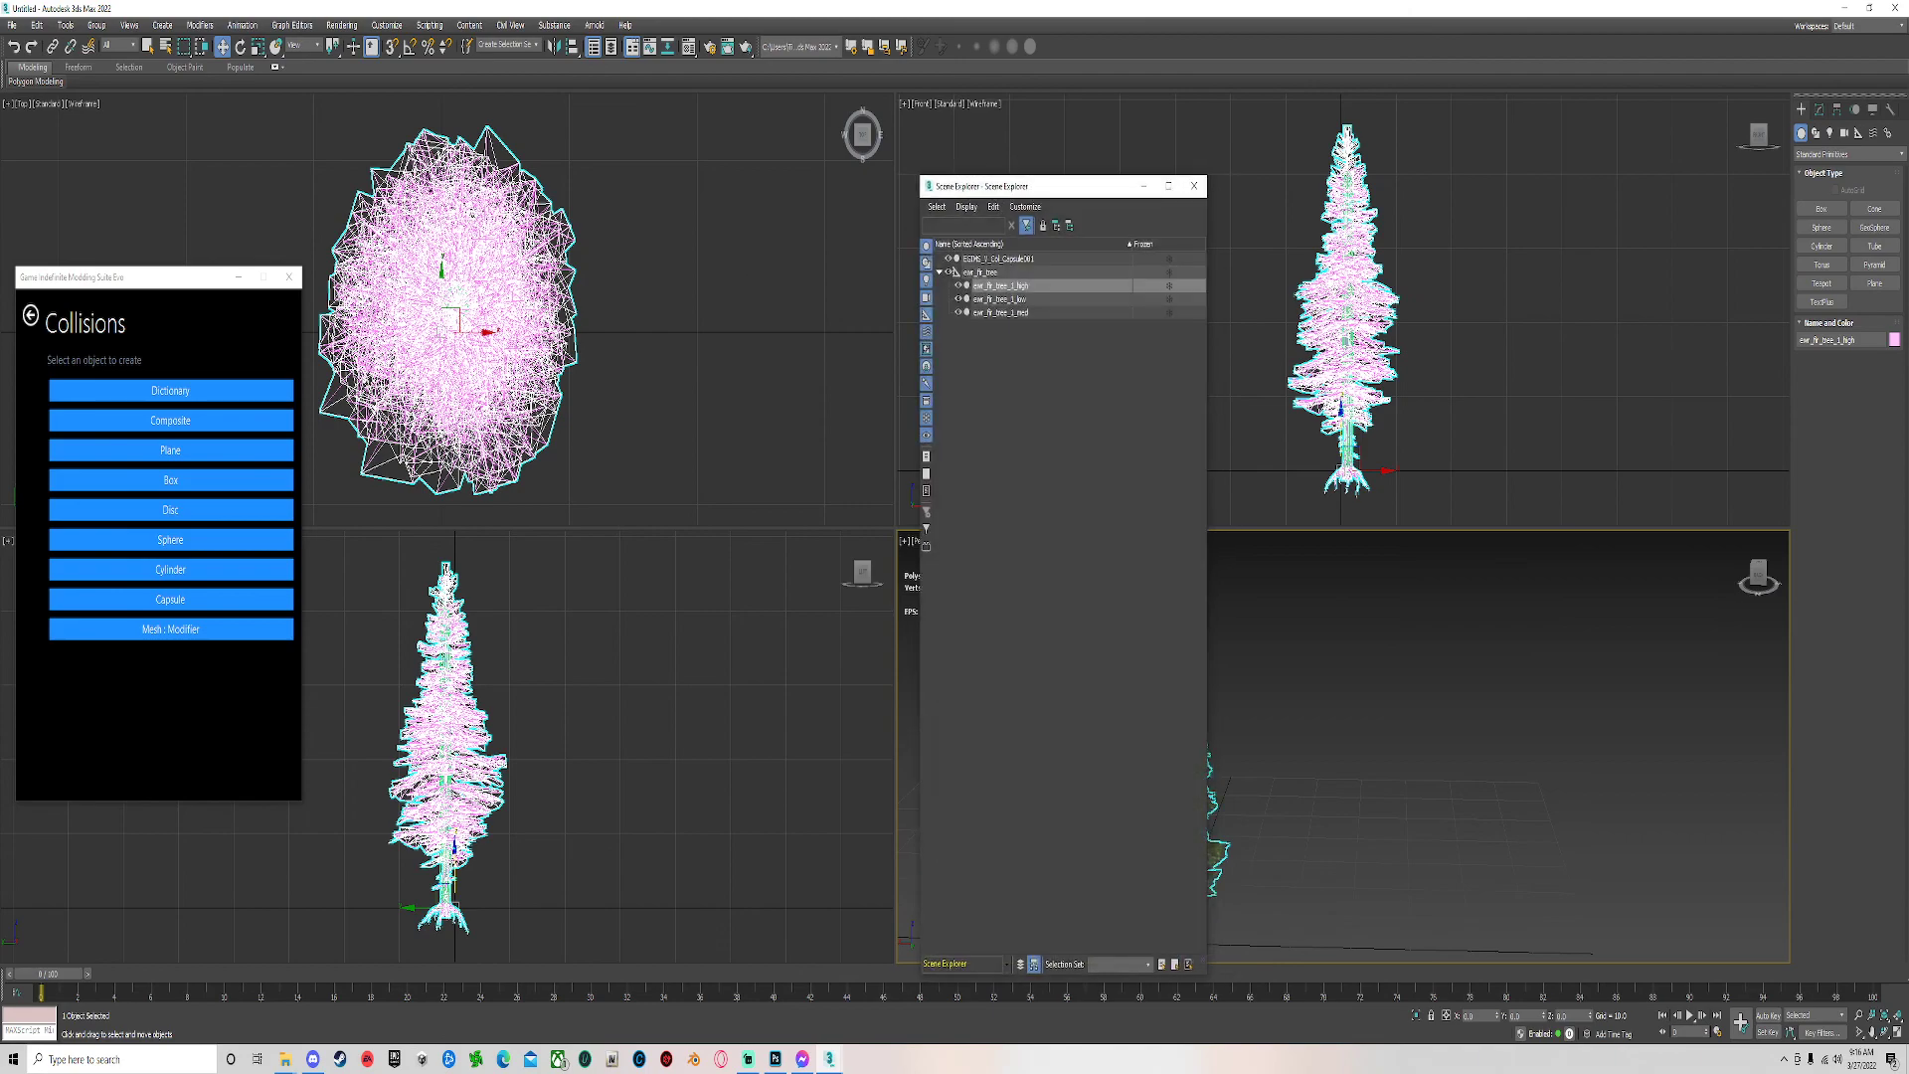
# Open the GTA V material editor for the high-detail model and examine its "Material #53" and "01 - Default" materials.
pyautogui.click(31, 316)
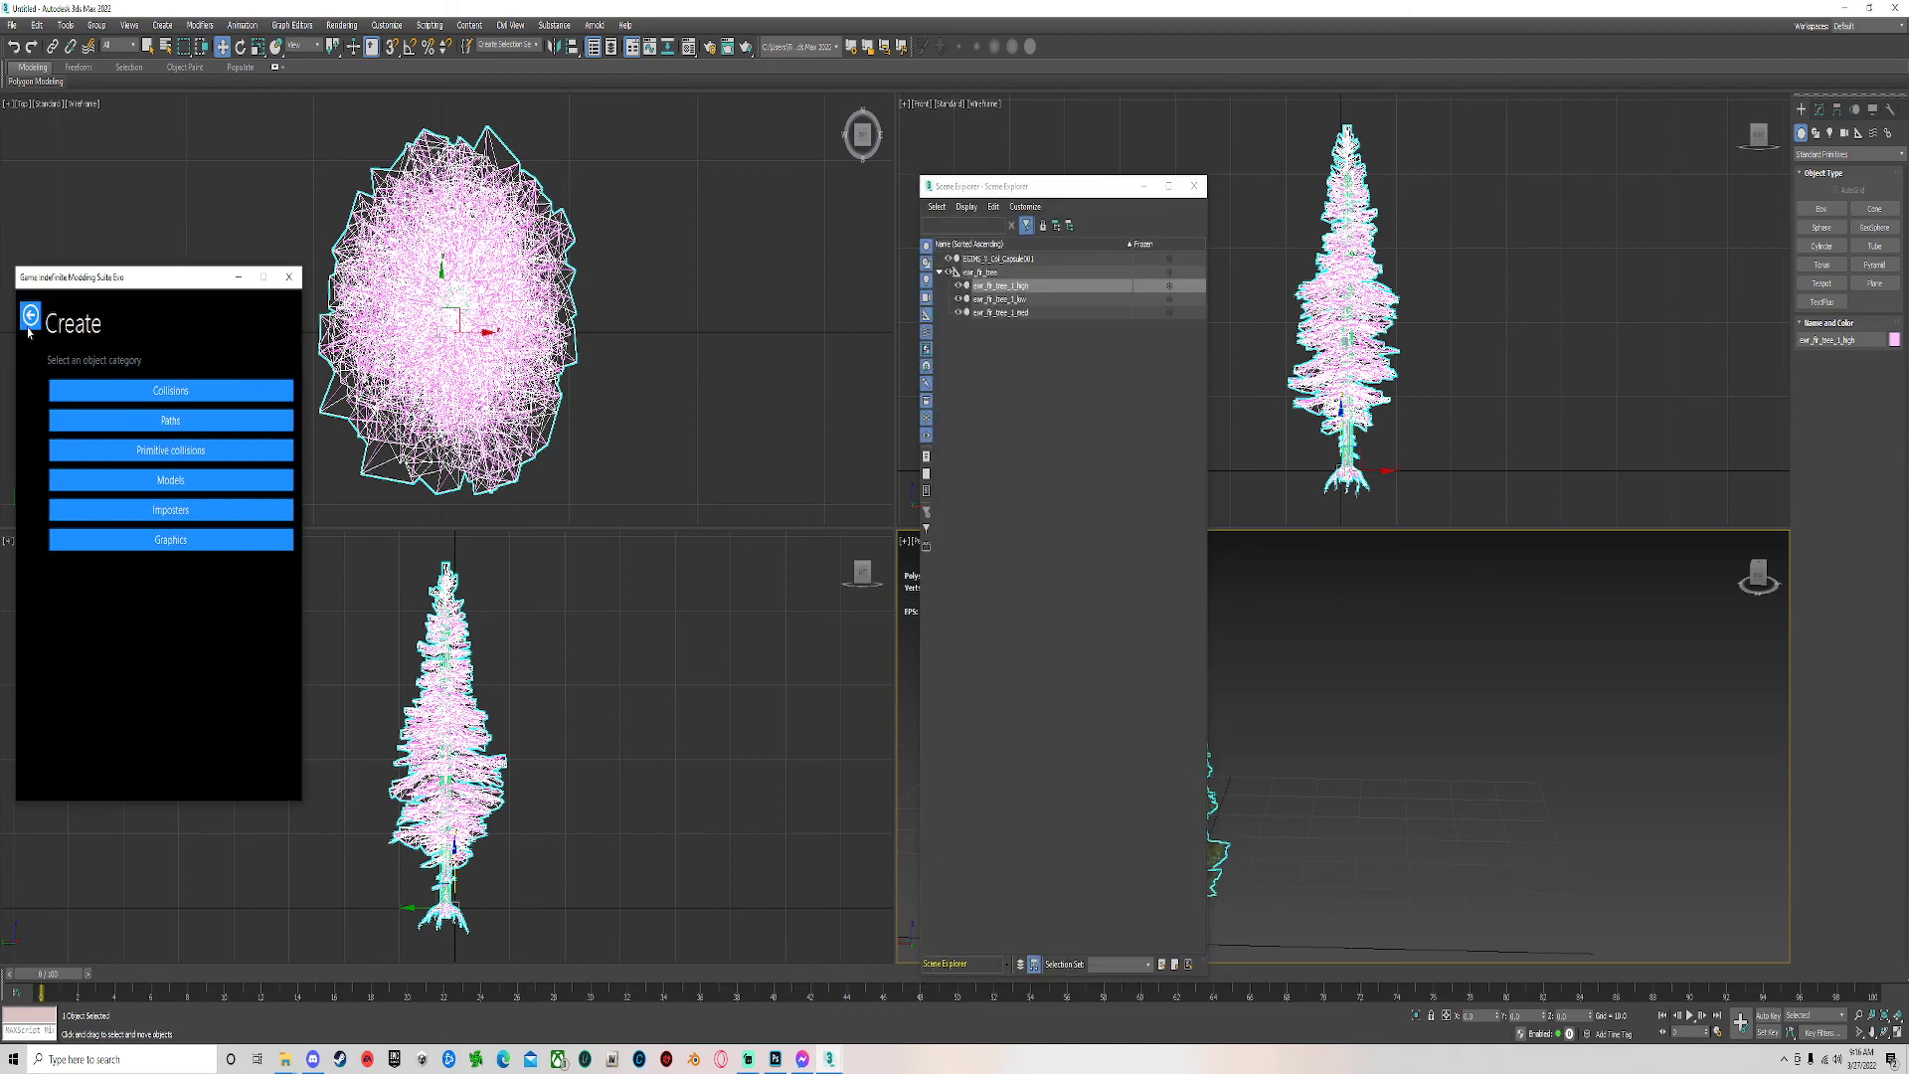
pyautogui.click(31, 316)
pyautogui.click(99, 513)
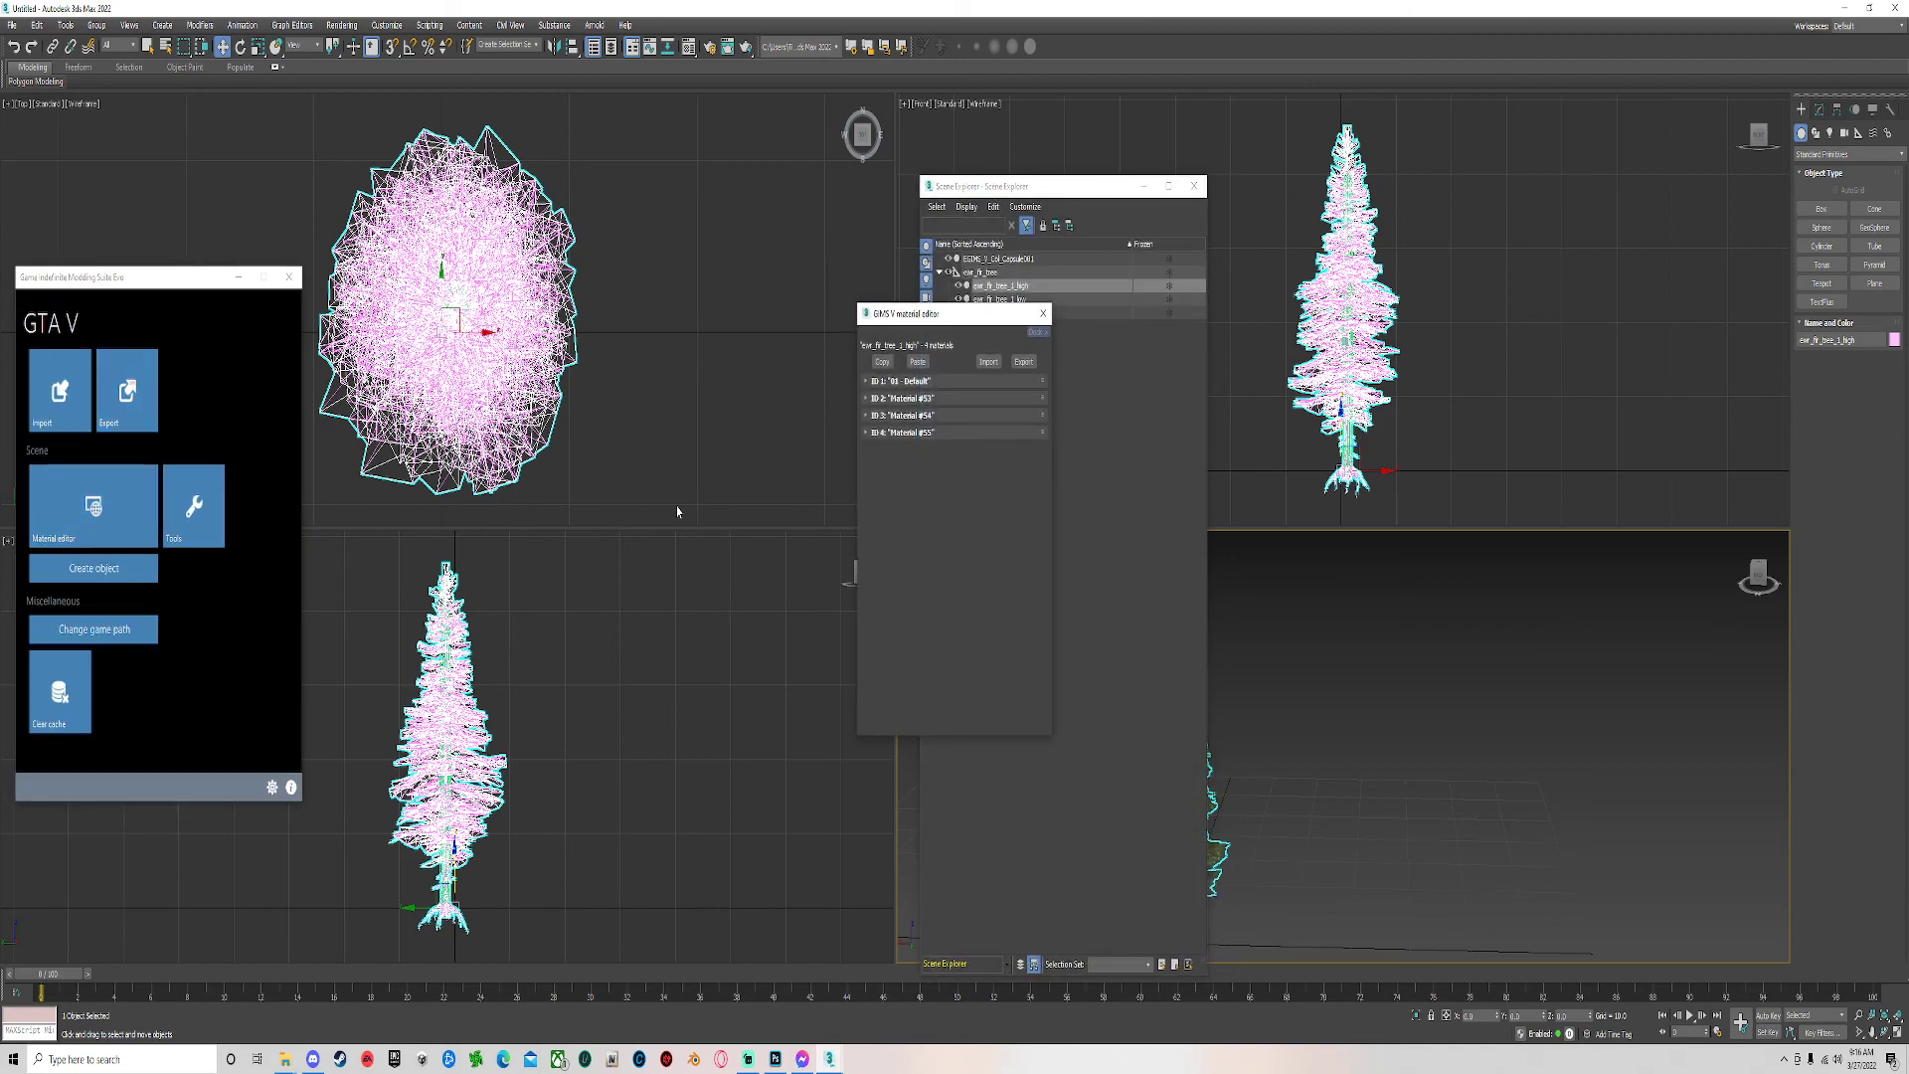
pyautogui.click(920, 399)
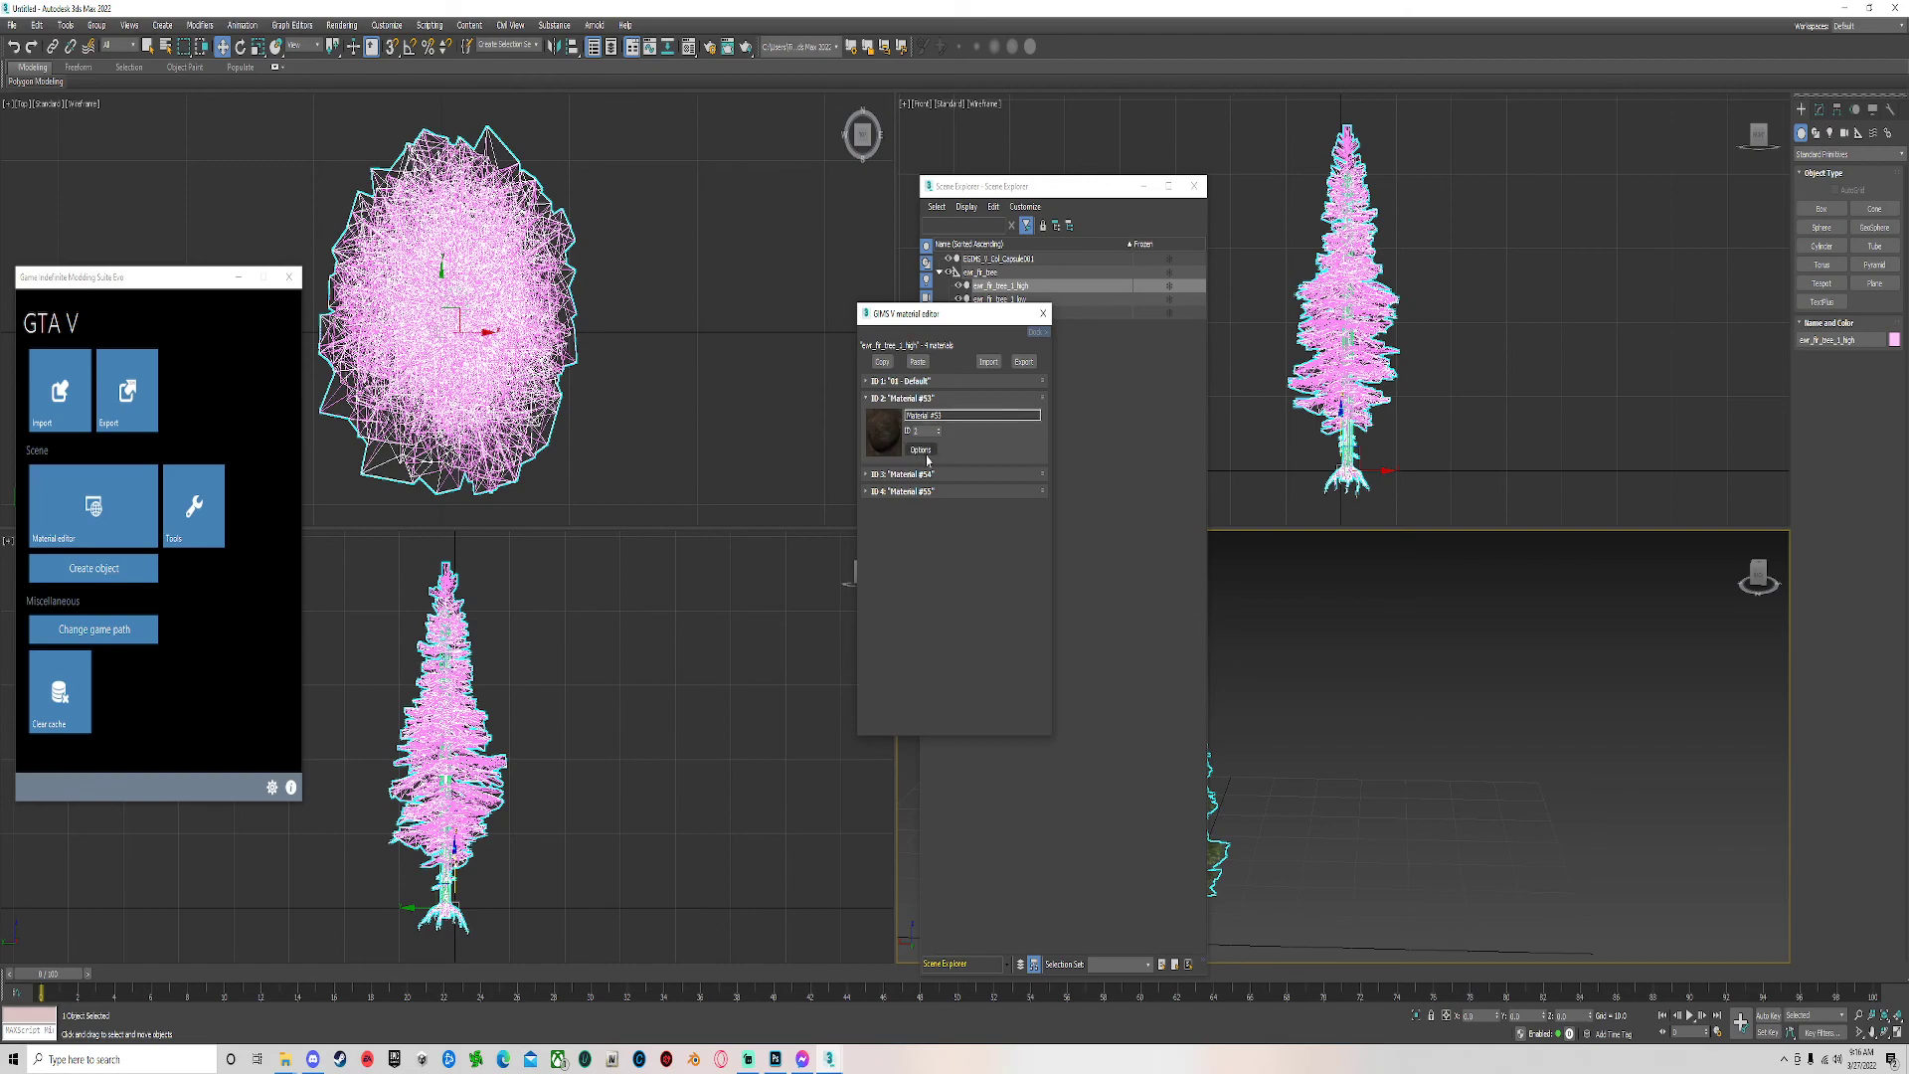
pyautogui.click(871, 398)
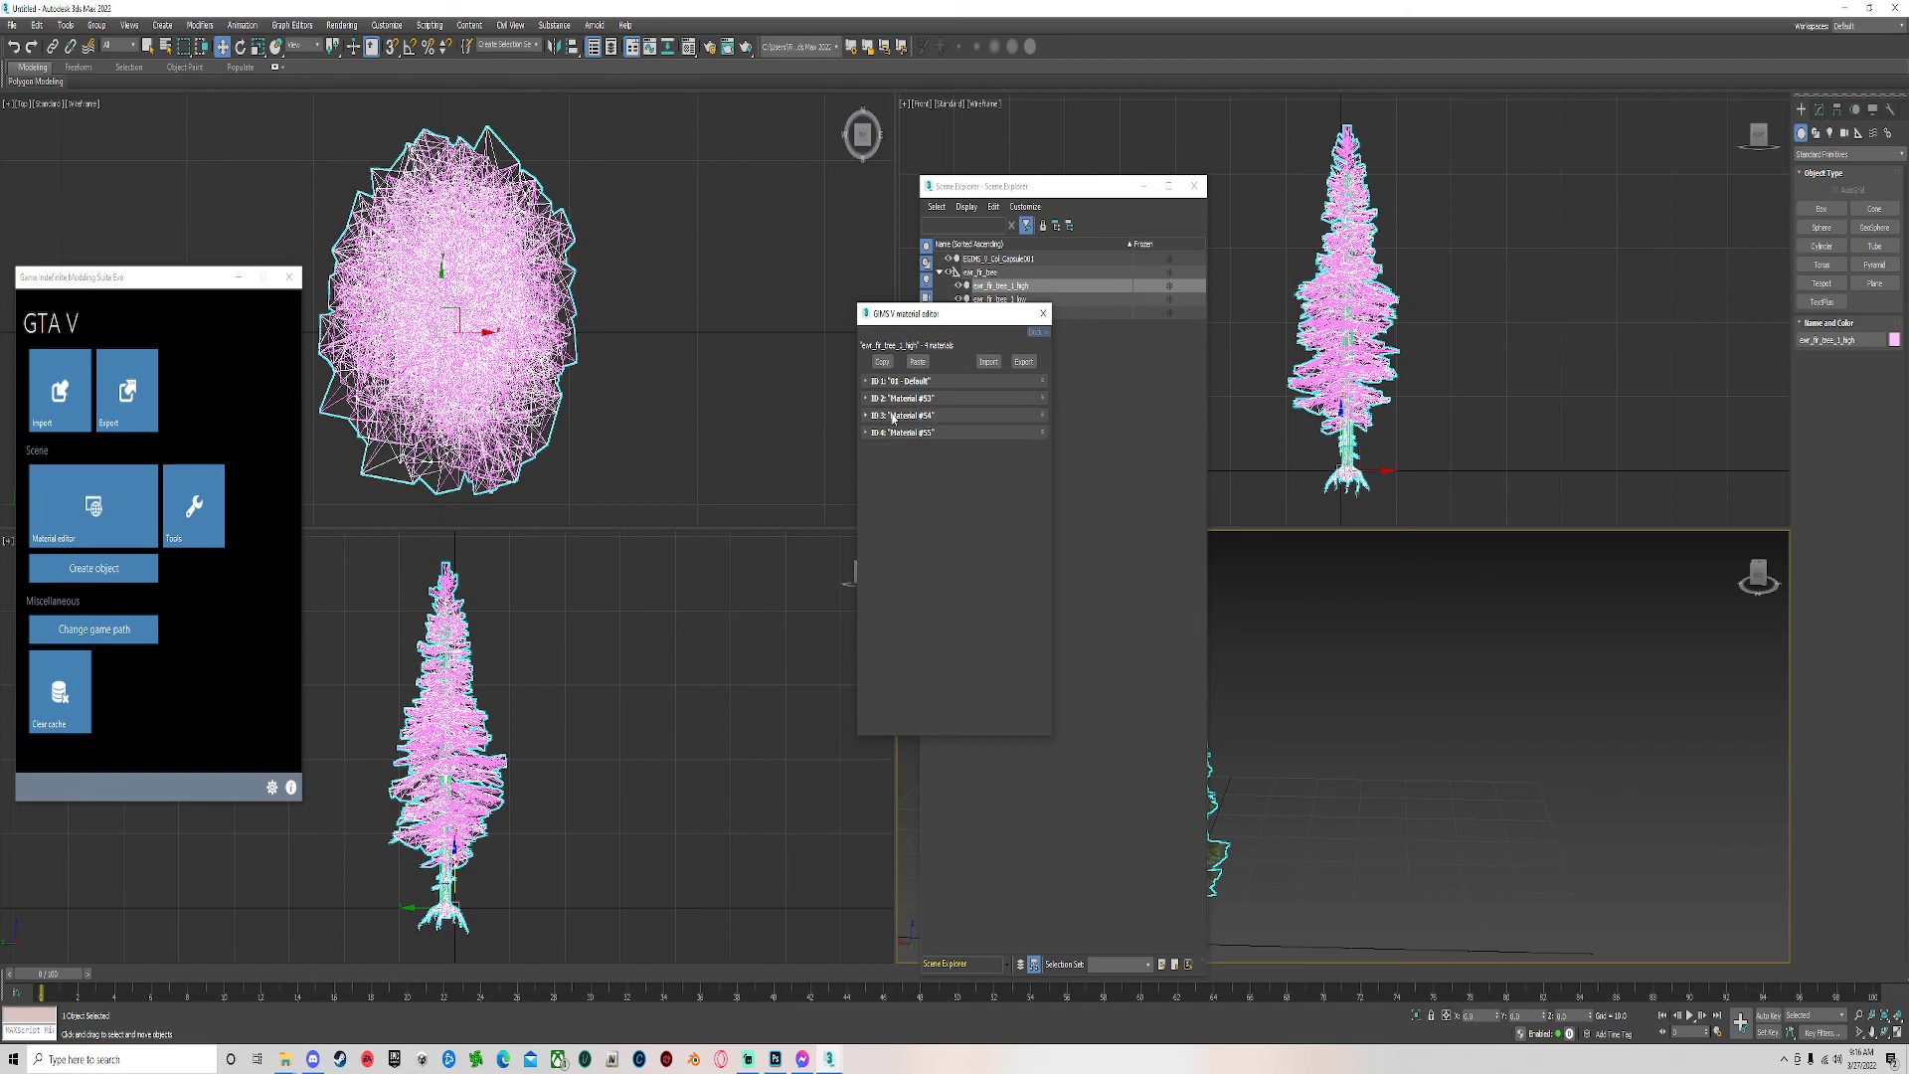
pyautogui.click(888, 386)
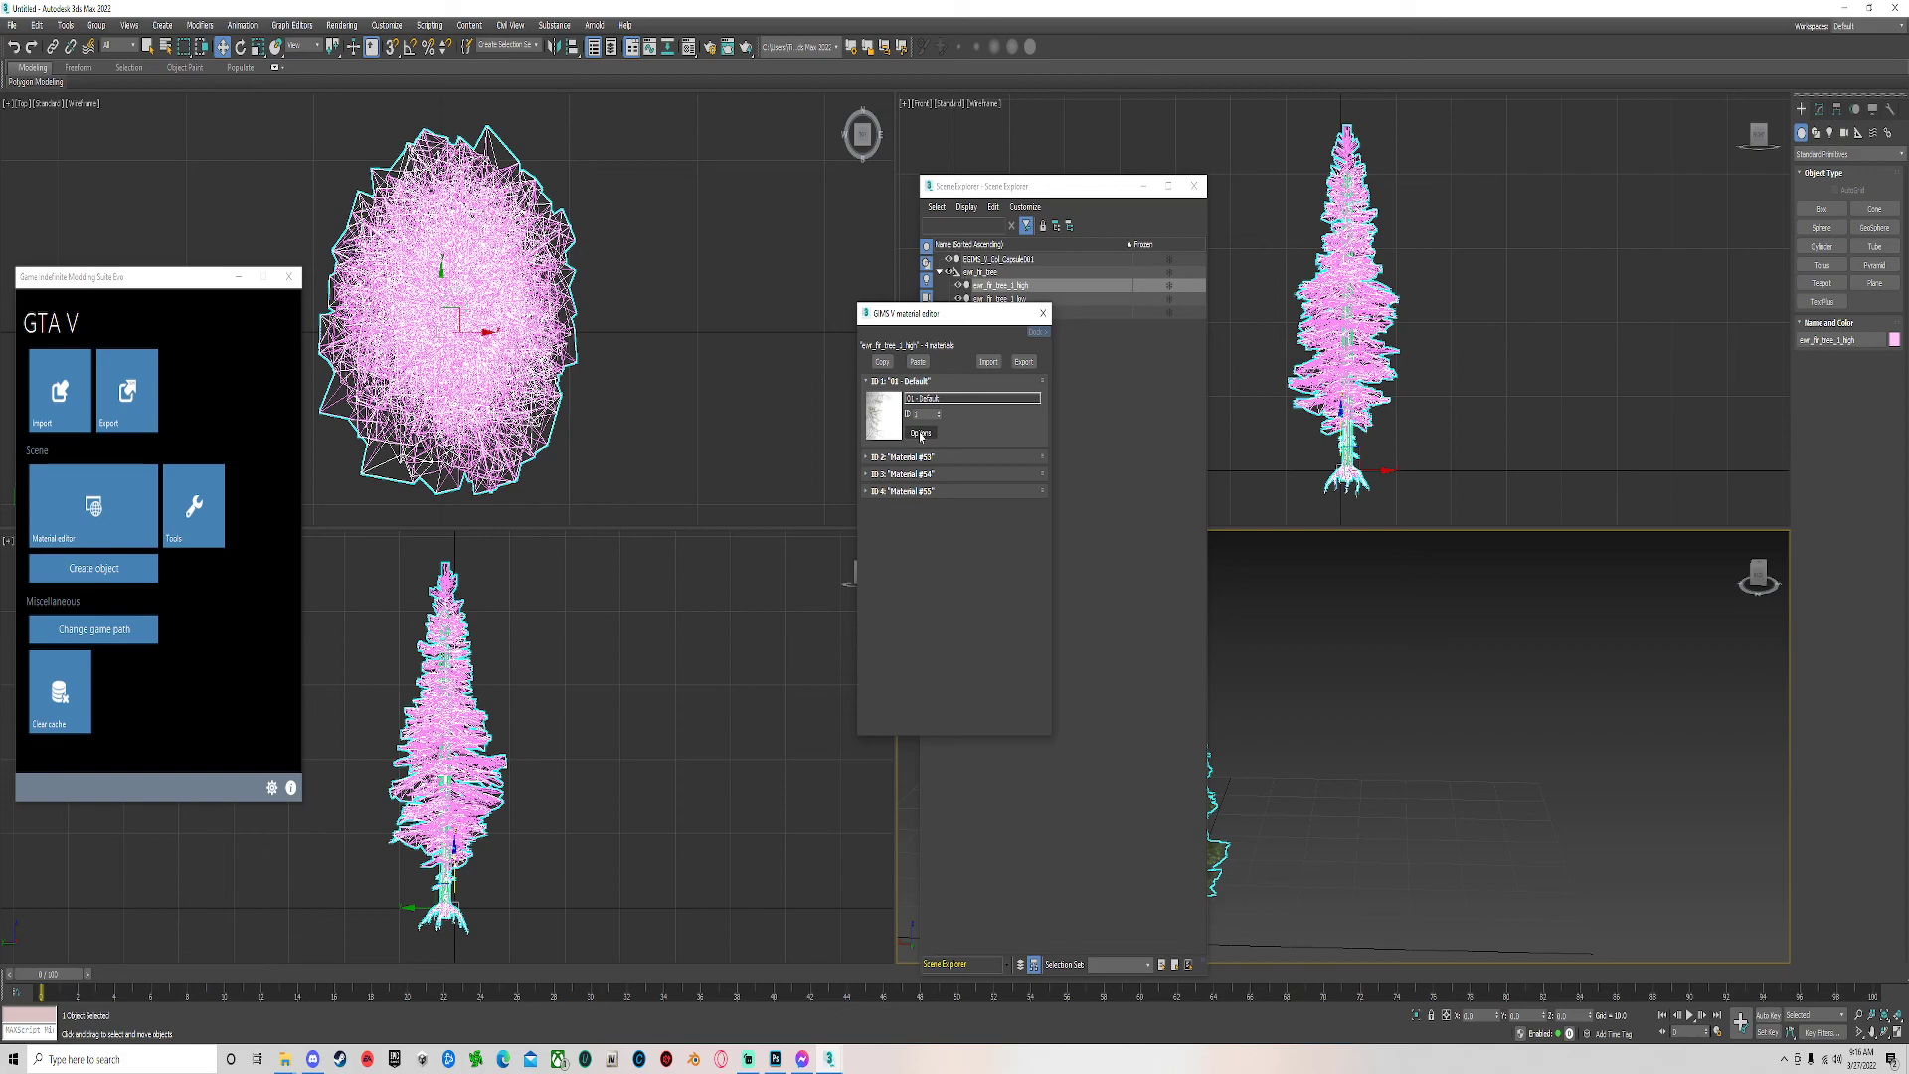
# Switch to Photoshop and close the second image, leaving the Fir_Branch.dds texture open.
pyautogui.click(1843, 8)
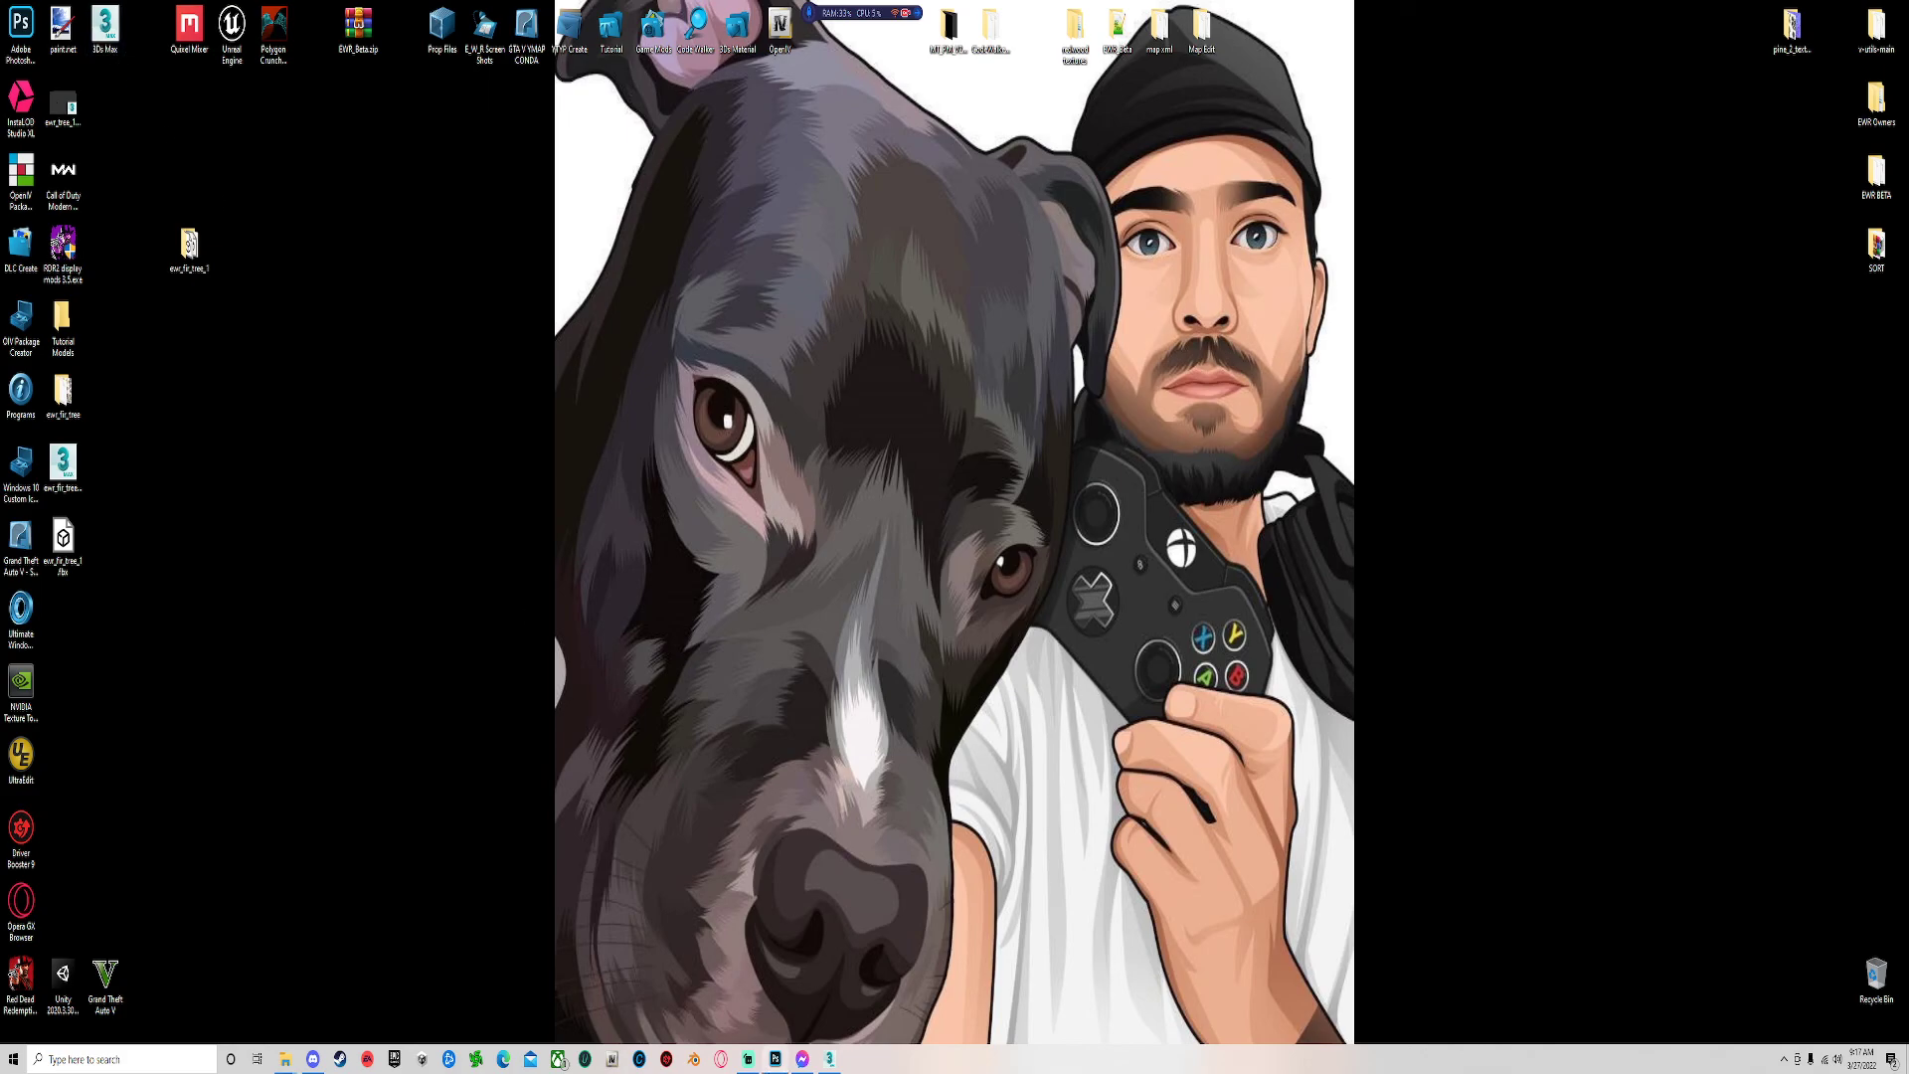
pyautogui.click(774, 1058)
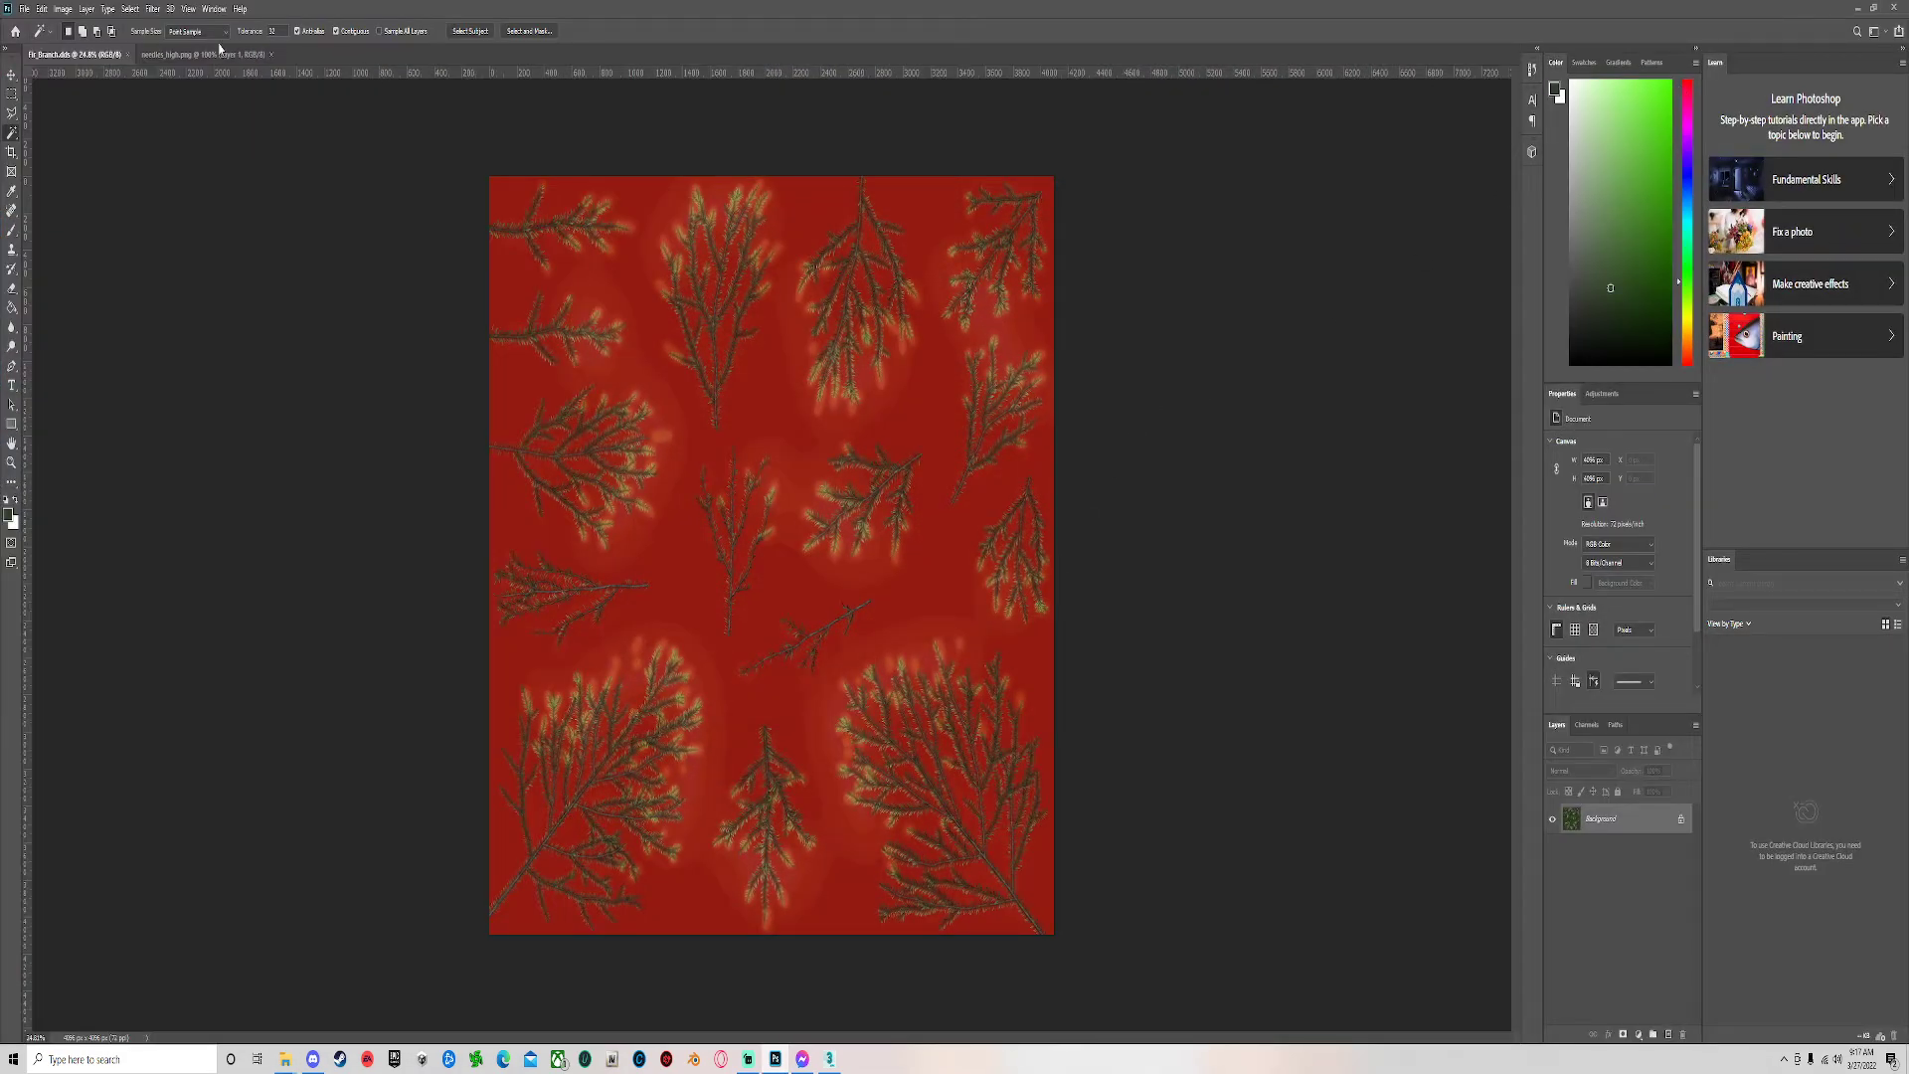
pyautogui.click(272, 54)
pyautogui.doubleClick(798, 13)
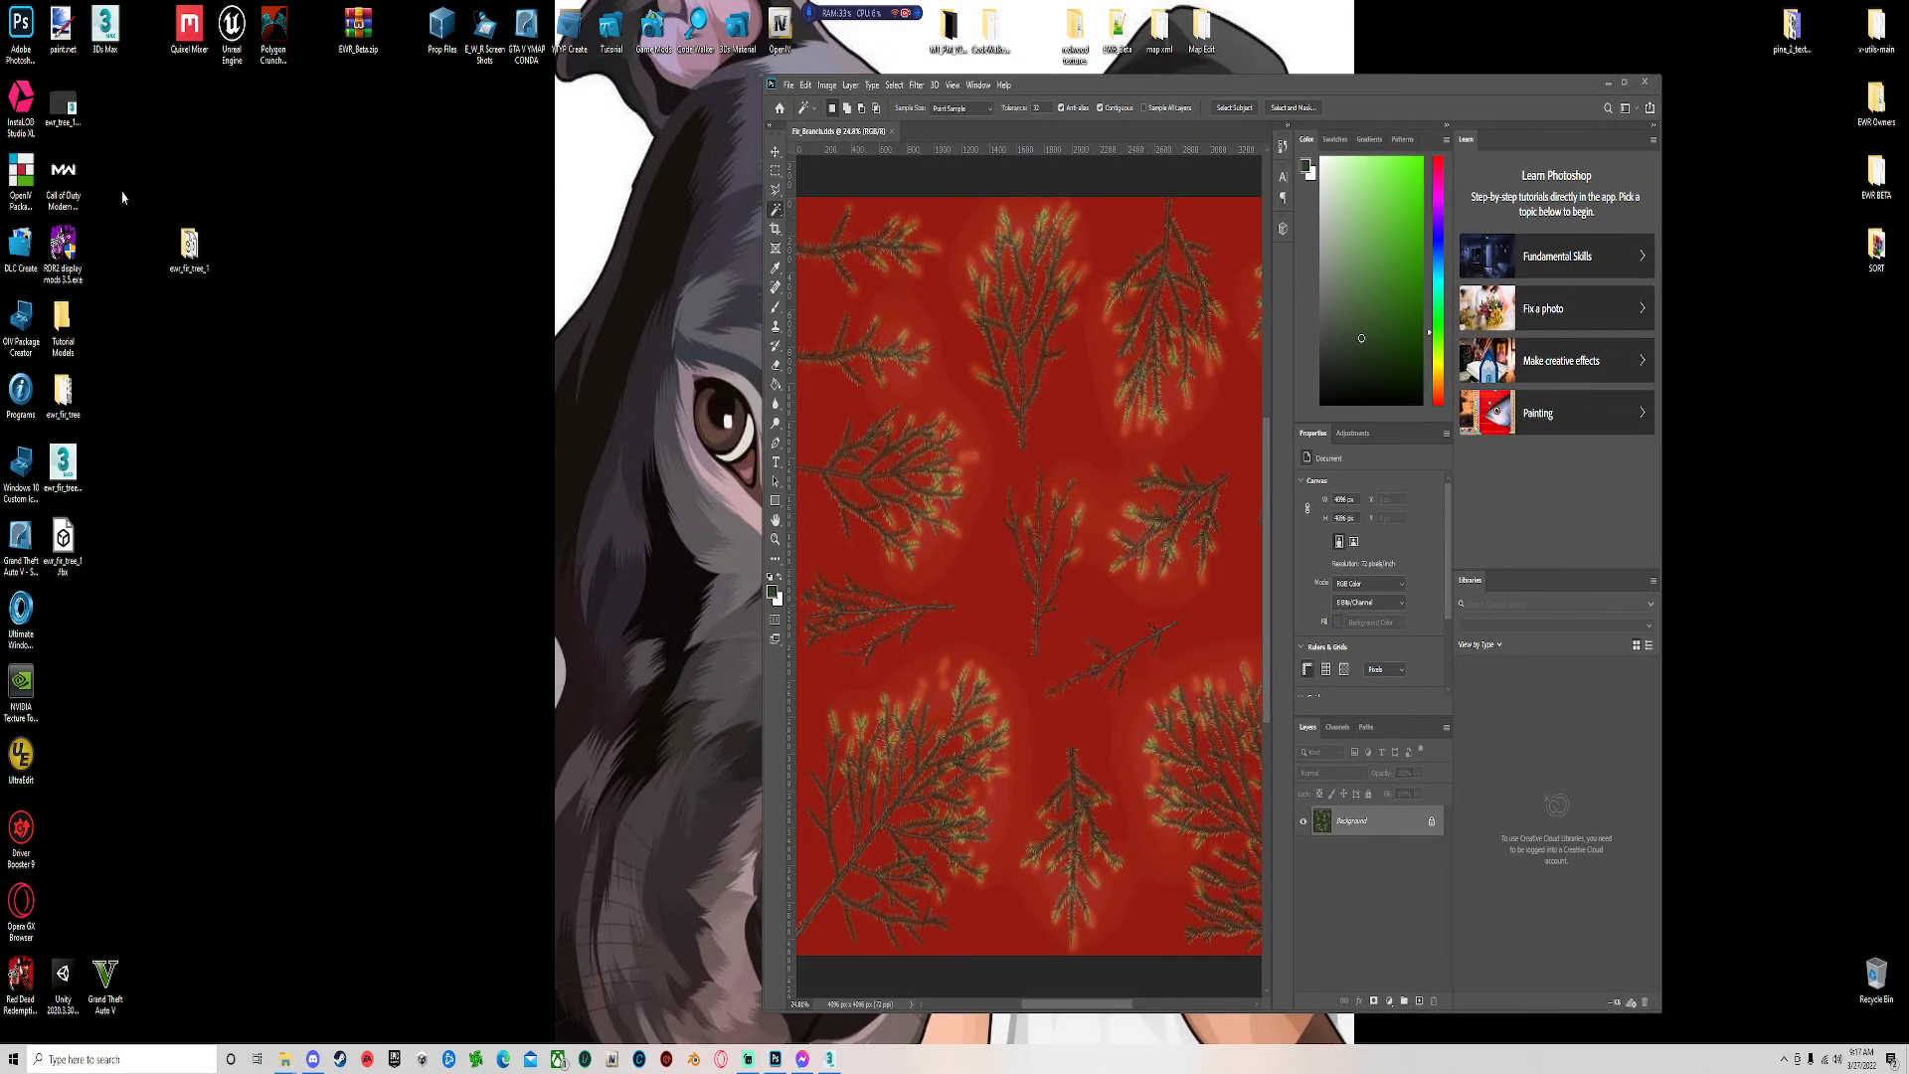
# Look in the desktop folder ewr_fir_tree for the branch normal map Fir_Branch_n.dds and return to the Fir_Branch.dds image.
pyautogui.moveTo(237, 134); pyautogui.dragTo(369, 304)
pyautogui.click(189, 246)
pyautogui.doubleClick(62, 393)
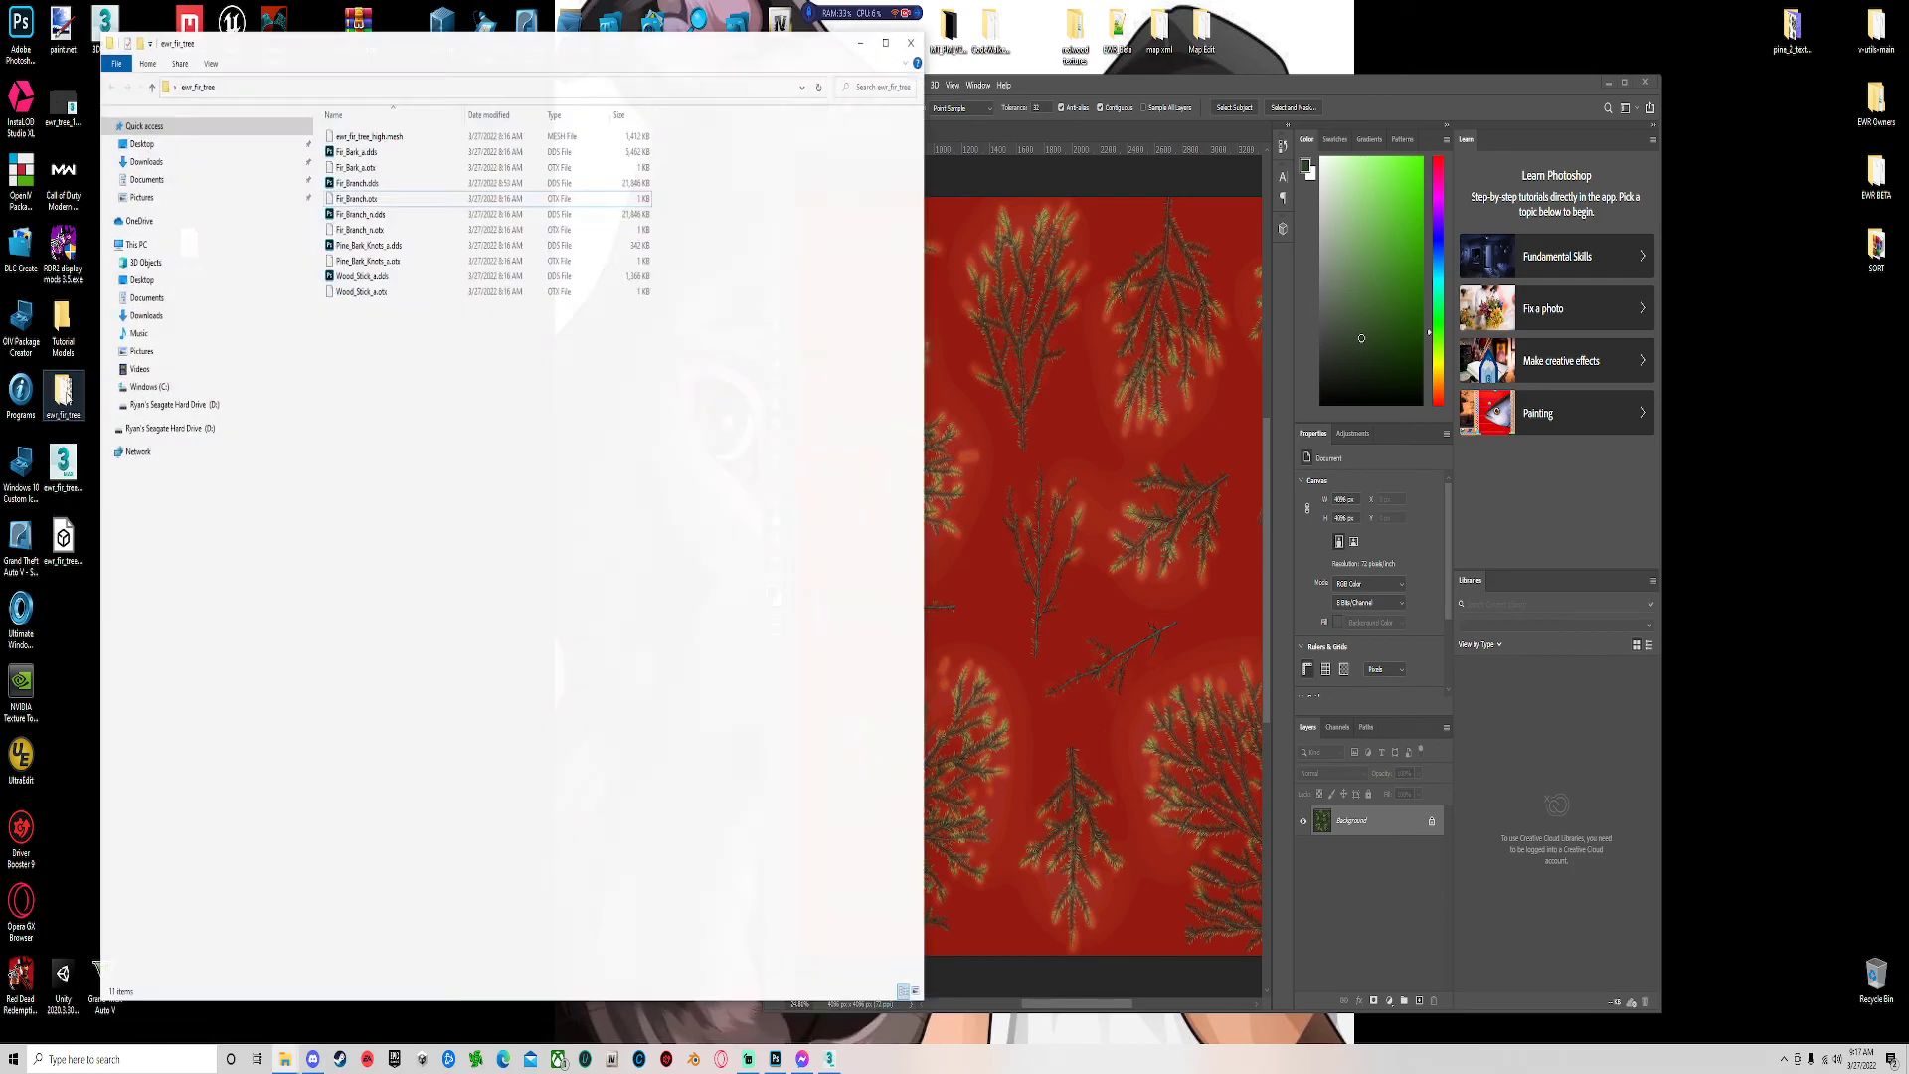
pyautogui.click(356, 206)
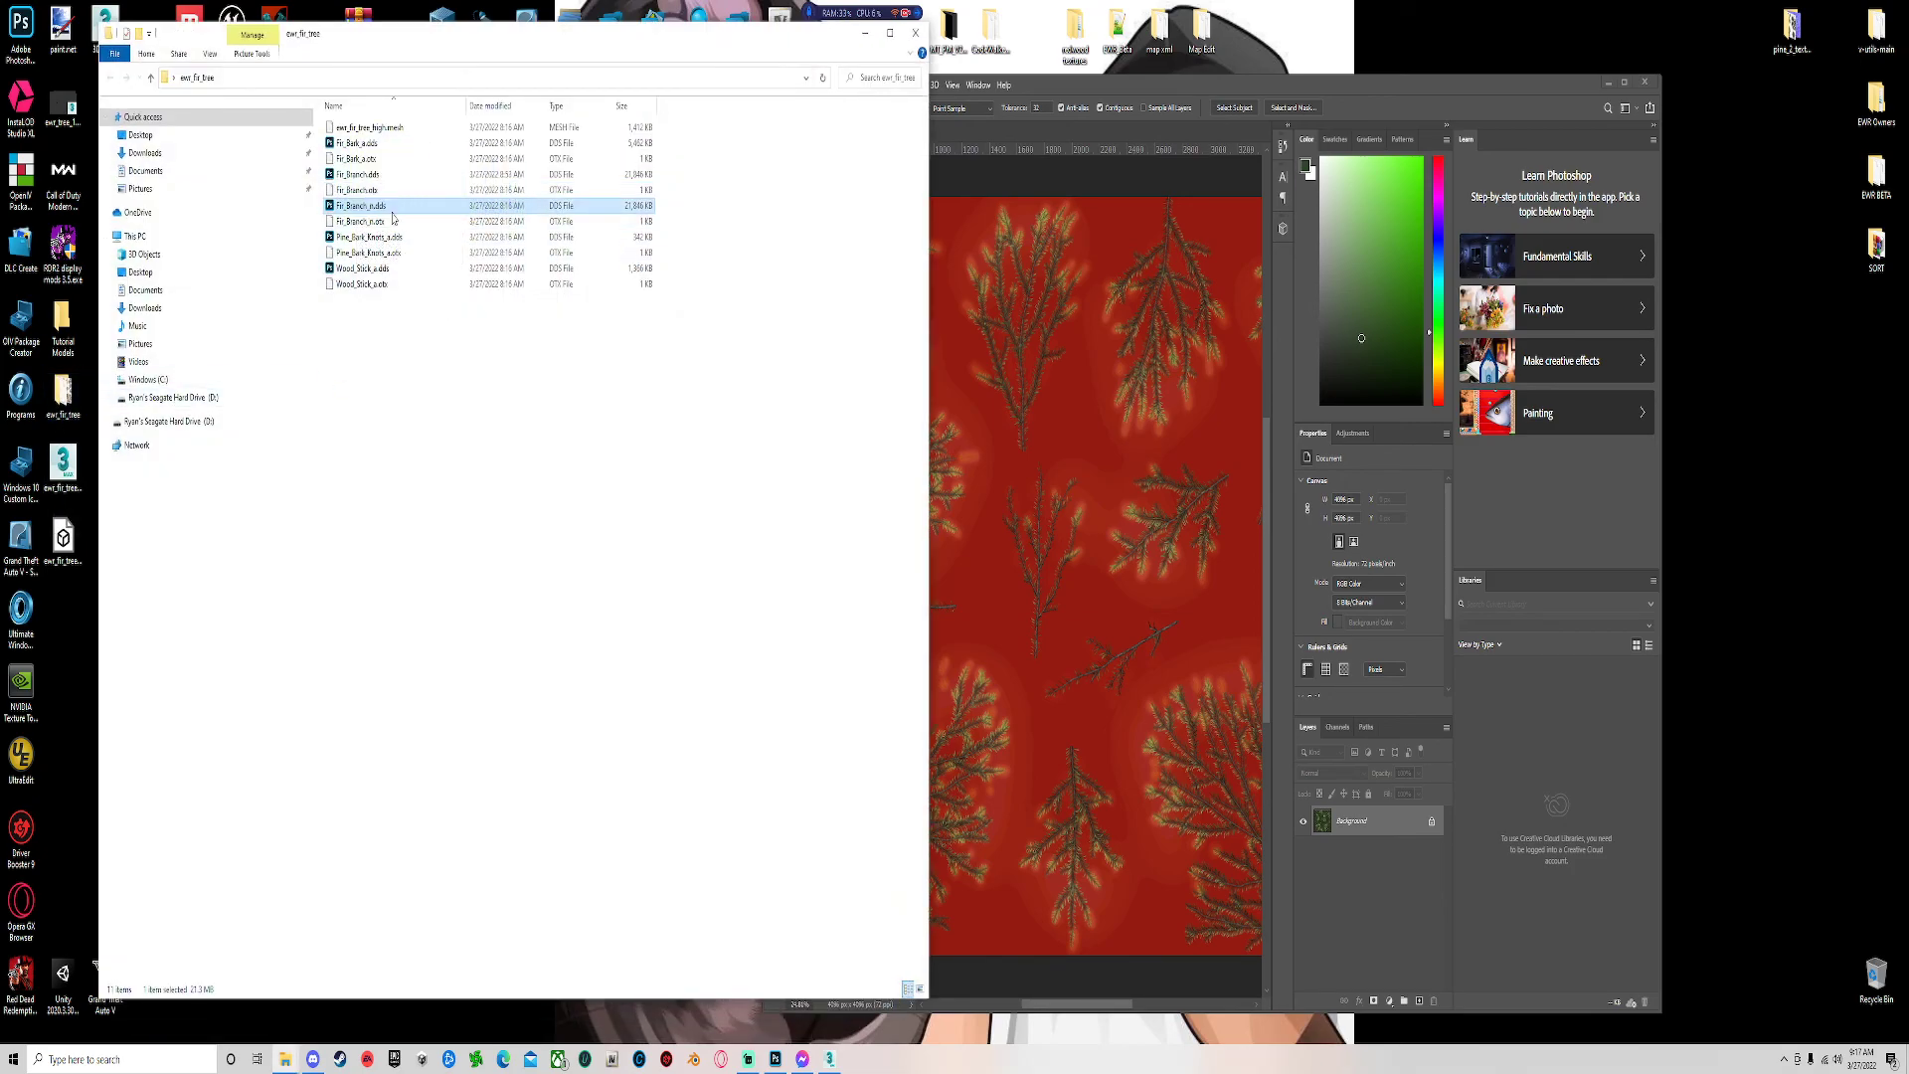
pyautogui.click(864, 33)
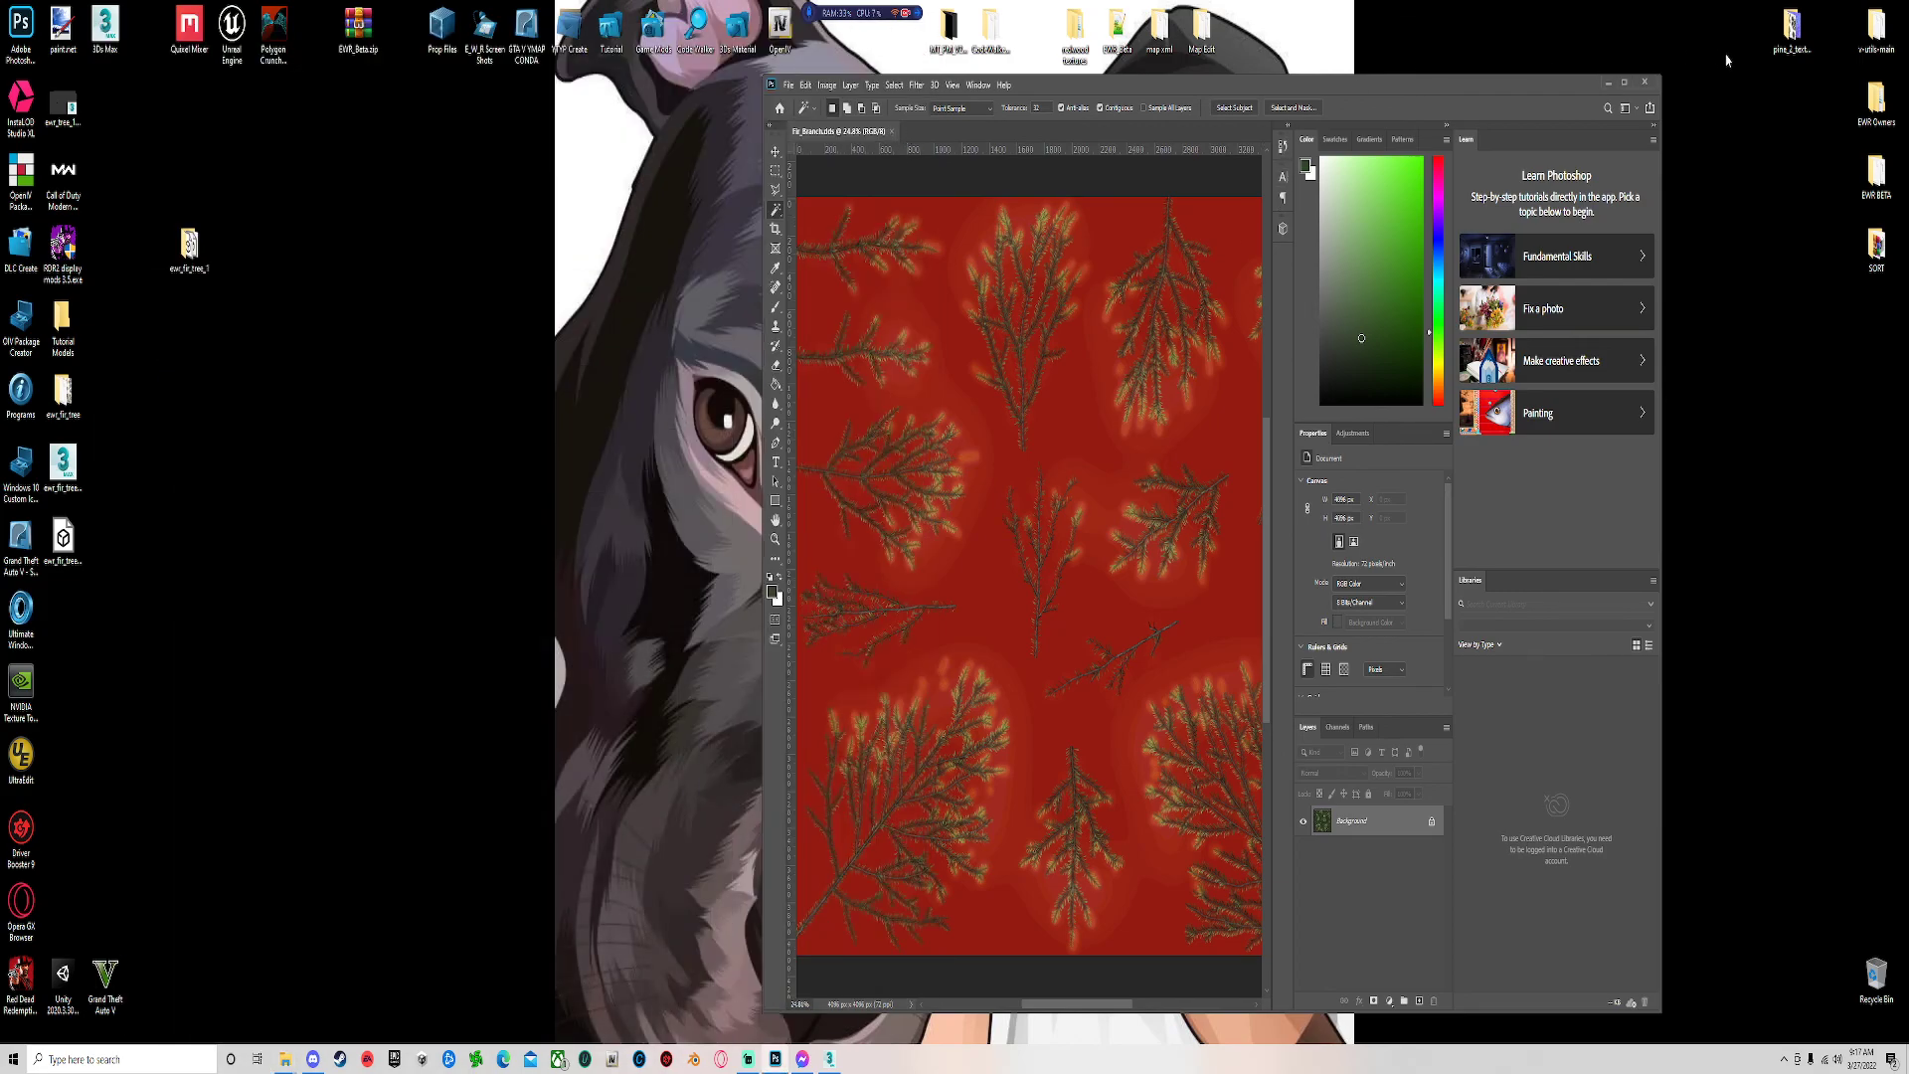
pyautogui.click(1624, 82)
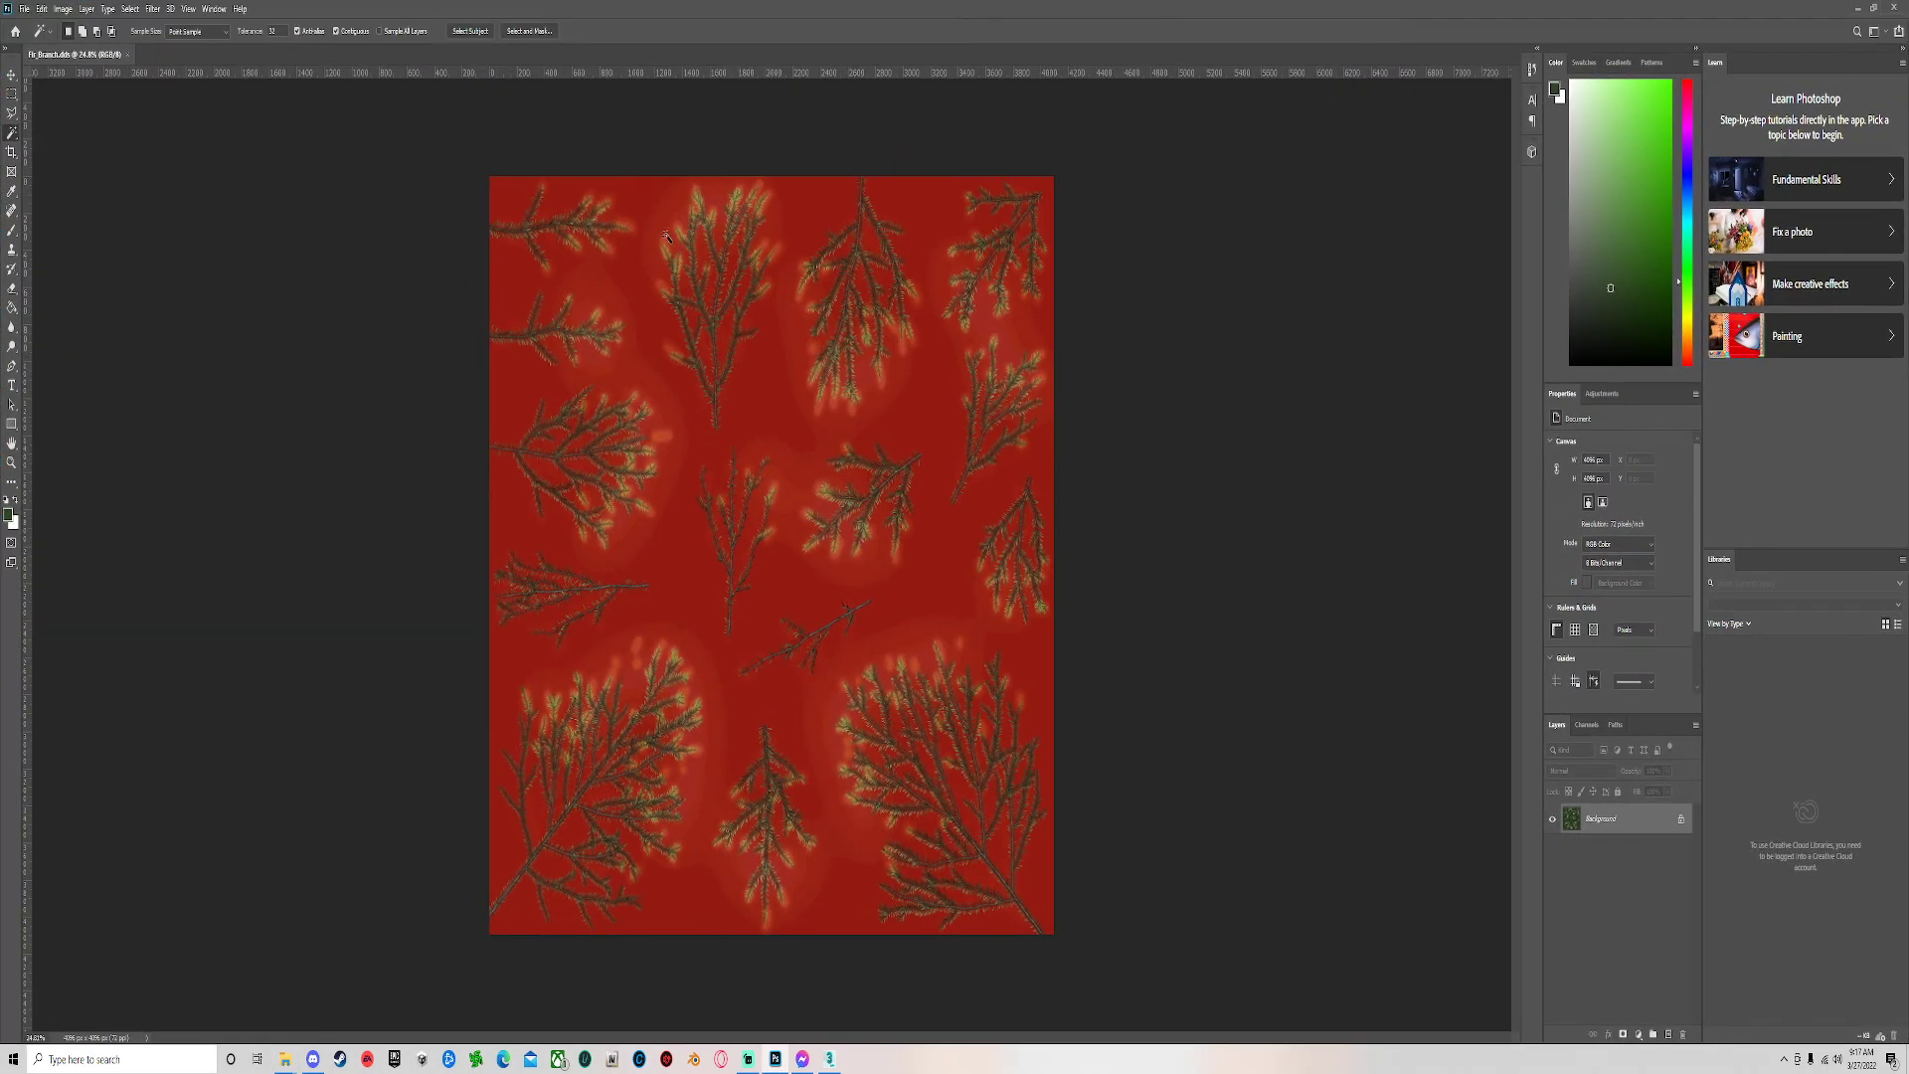
# Unlock the background layer of Fir_Branch.dds and hide its Alpha 1 channel.
pyautogui.click(171, 8)
pyautogui.click(291, 7)
pyautogui.click(1680, 820)
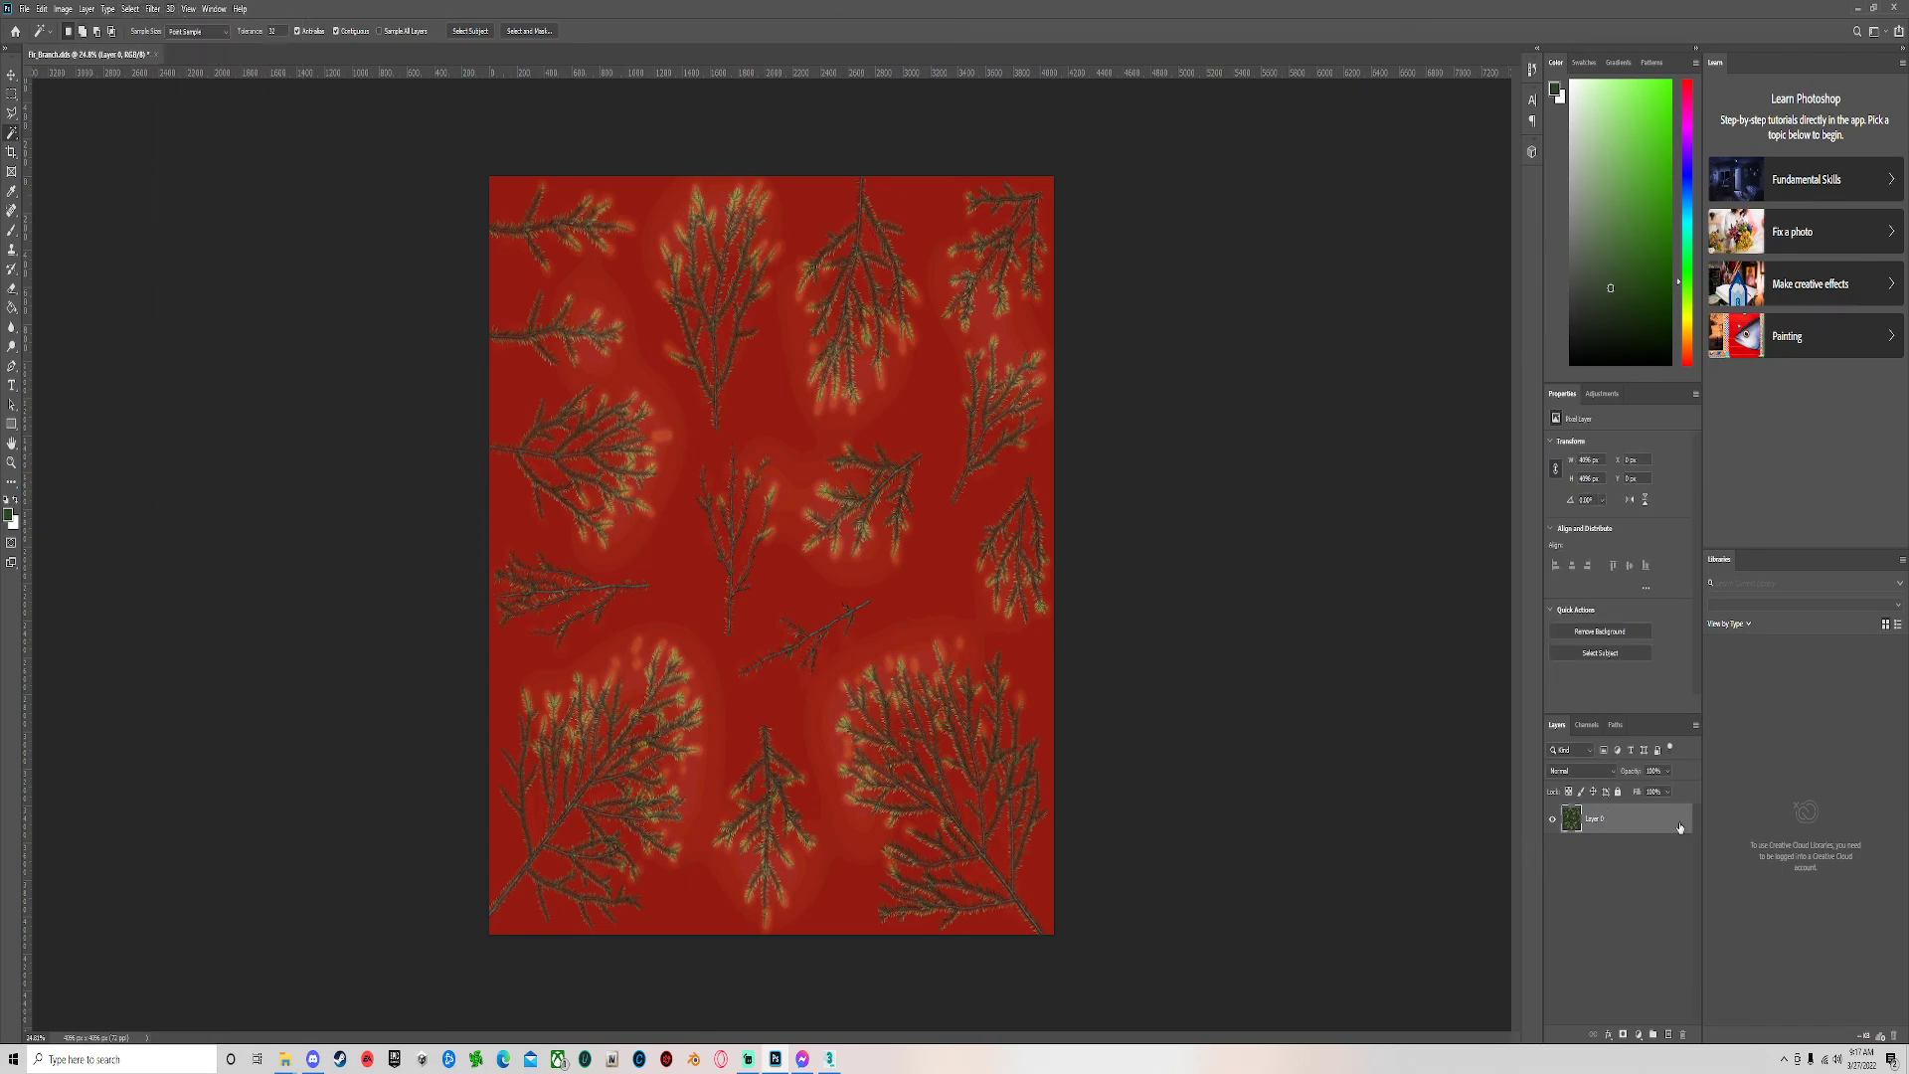
pyautogui.click(1587, 725)
pyautogui.click(1550, 863)
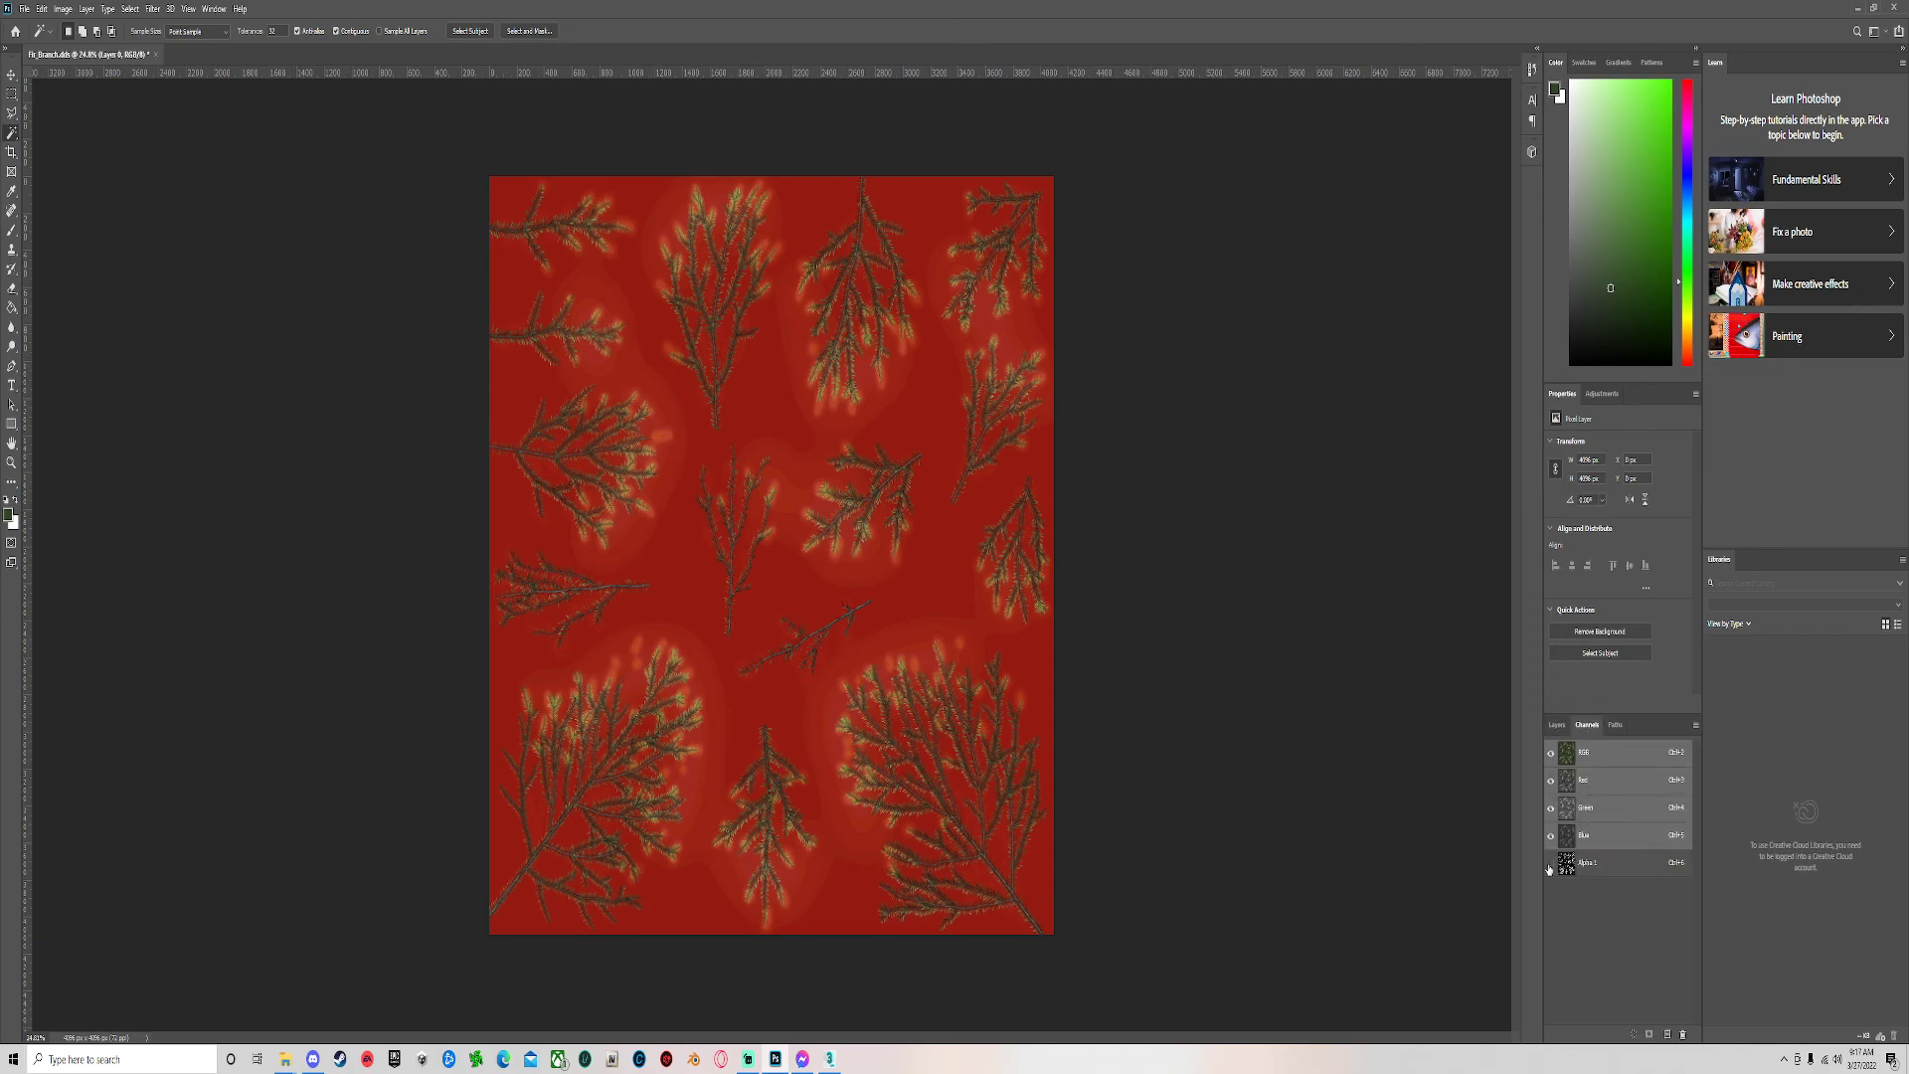
pyautogui.click(1557, 725)
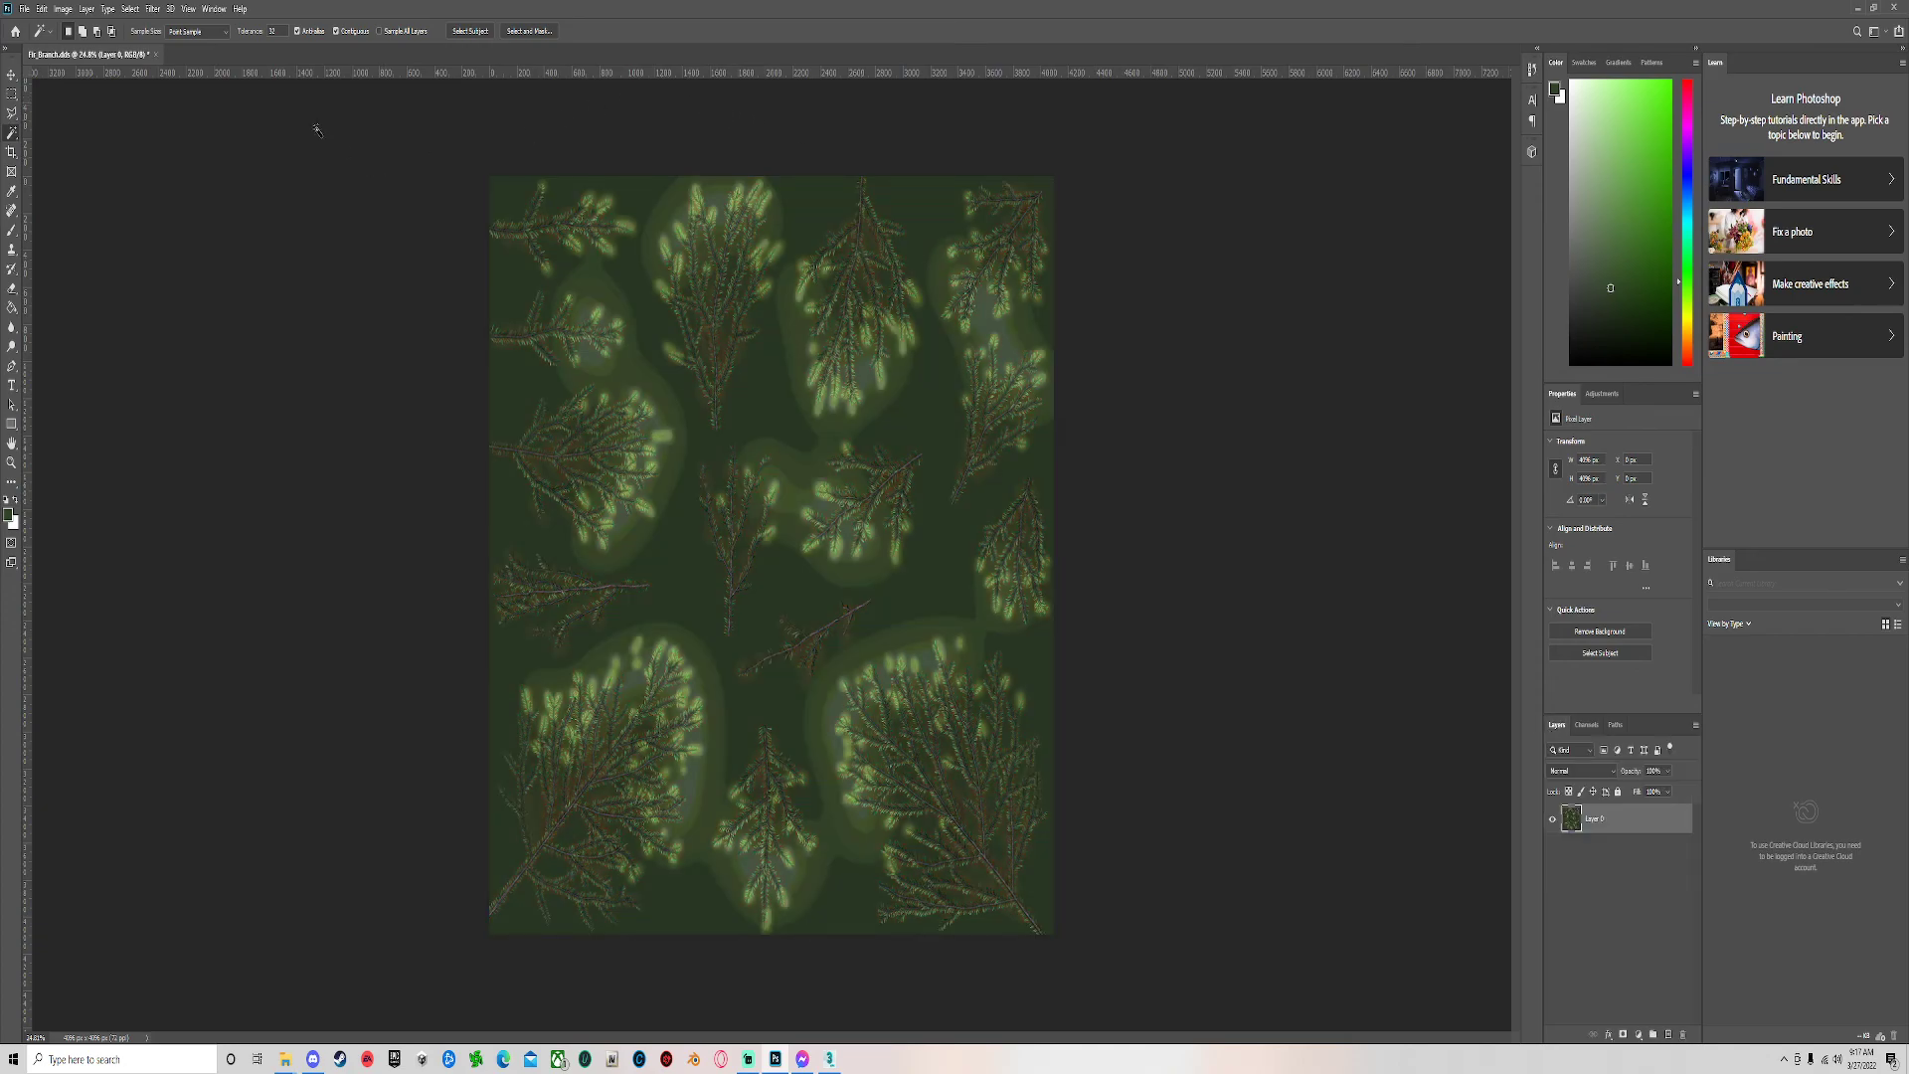
# Generate a bump (height) map from the branch texture layer with the default settings.
pyautogui.click(169, 9)
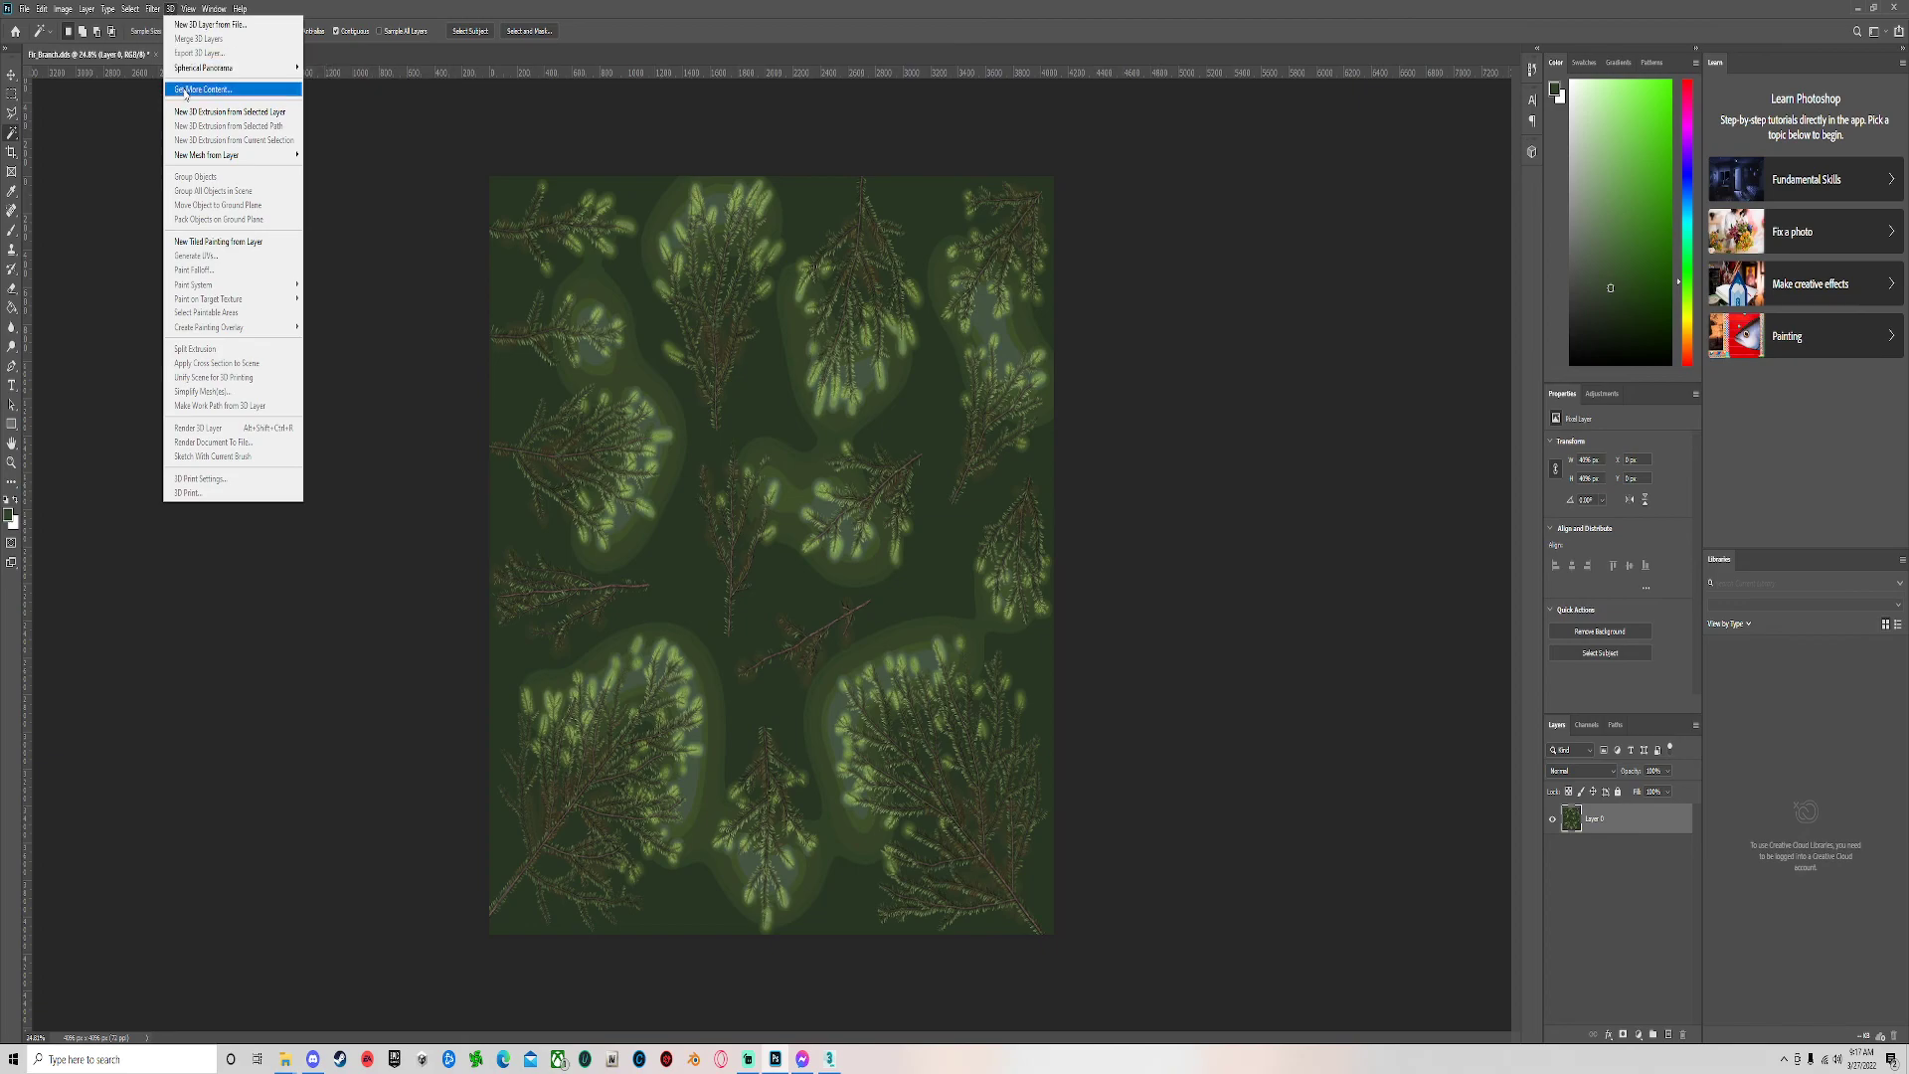
pyautogui.moveTo(152, 9)
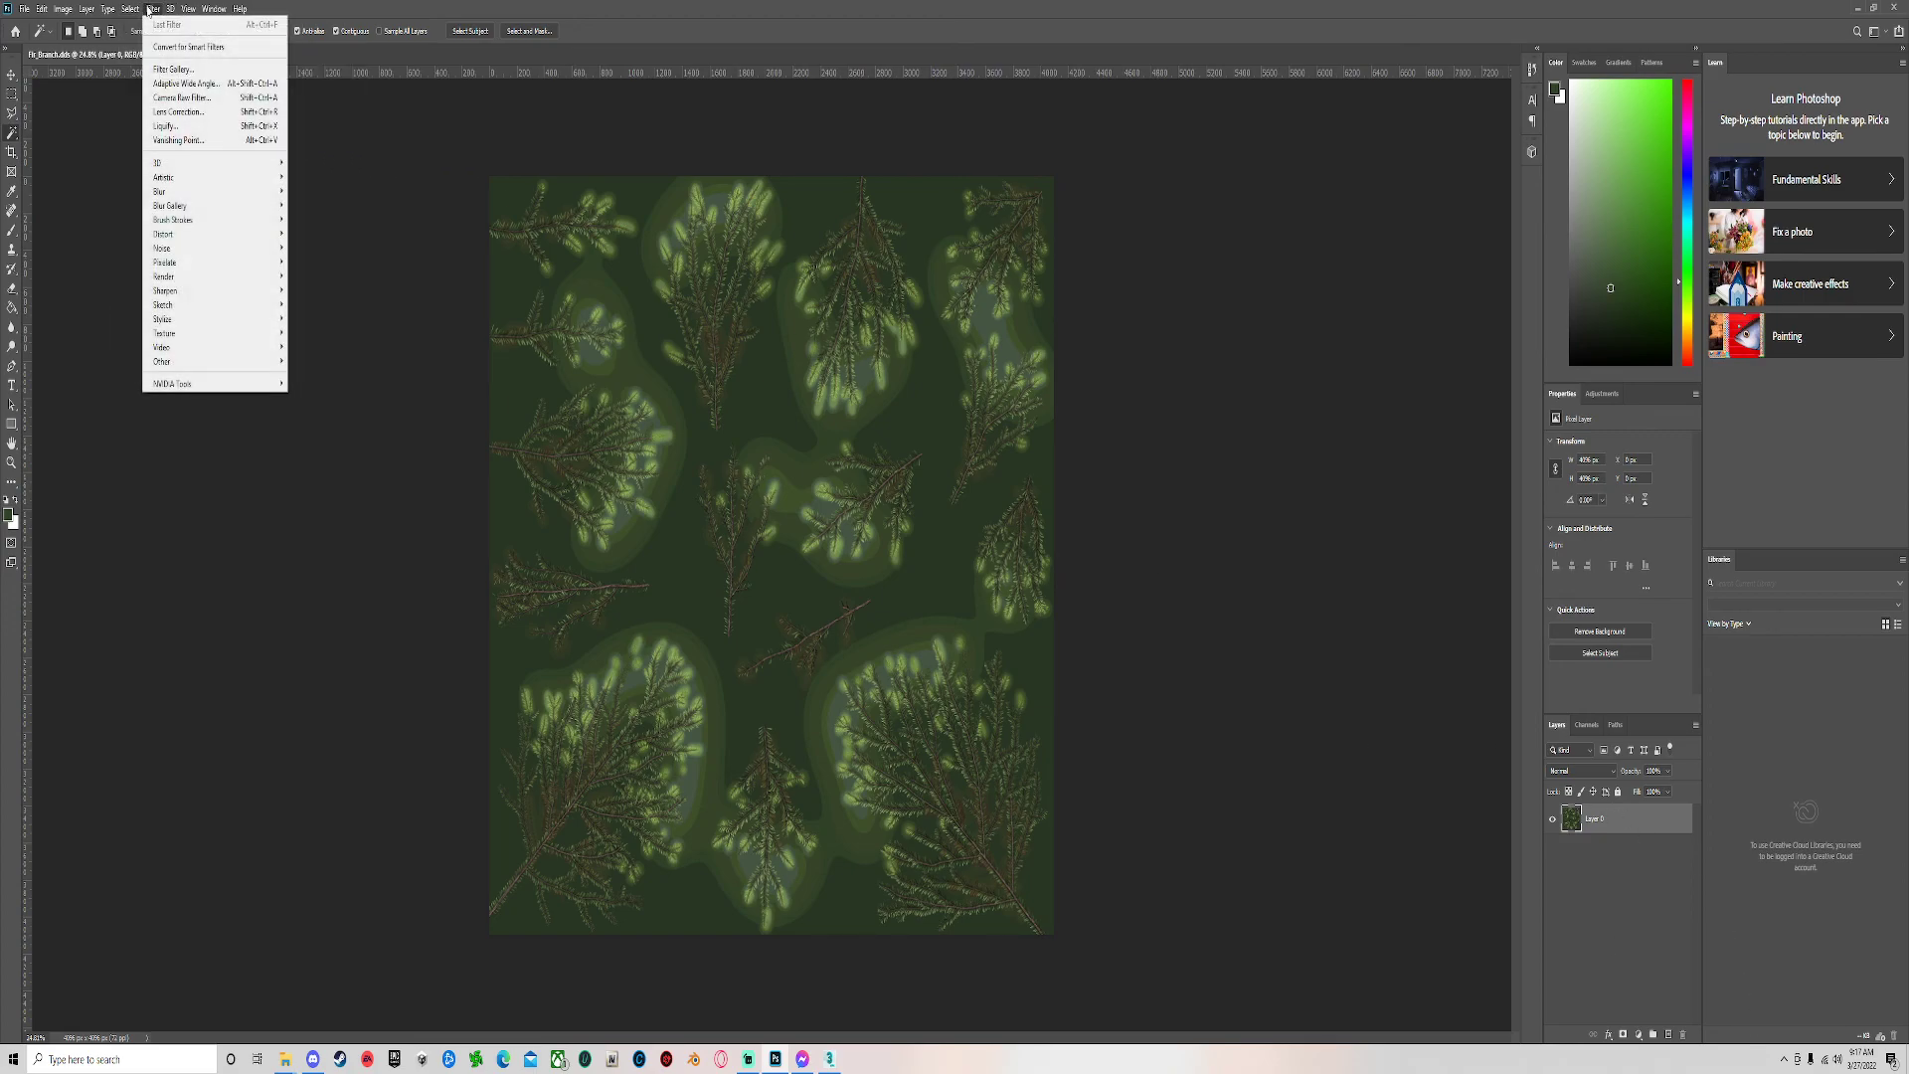
pyautogui.moveTo(149, 10)
pyautogui.moveTo(264, 162)
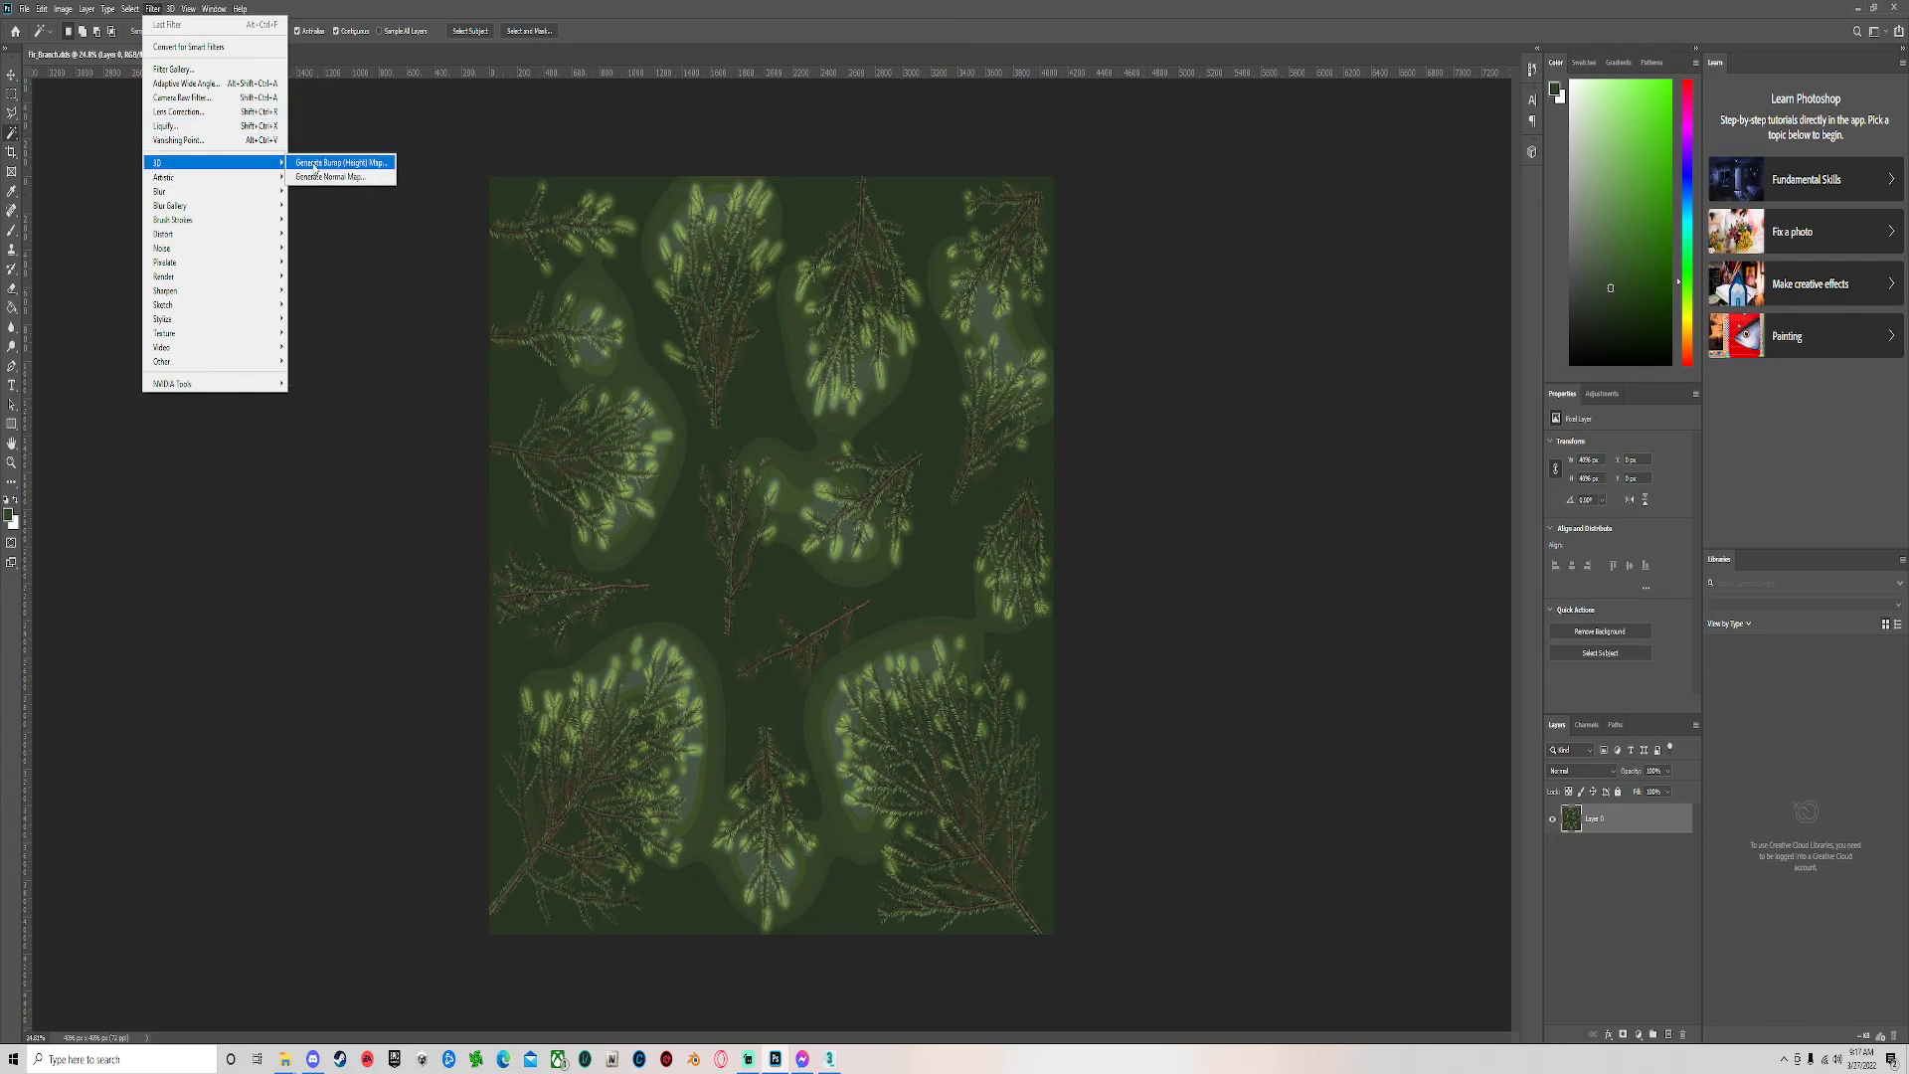
pyautogui.click(358, 164)
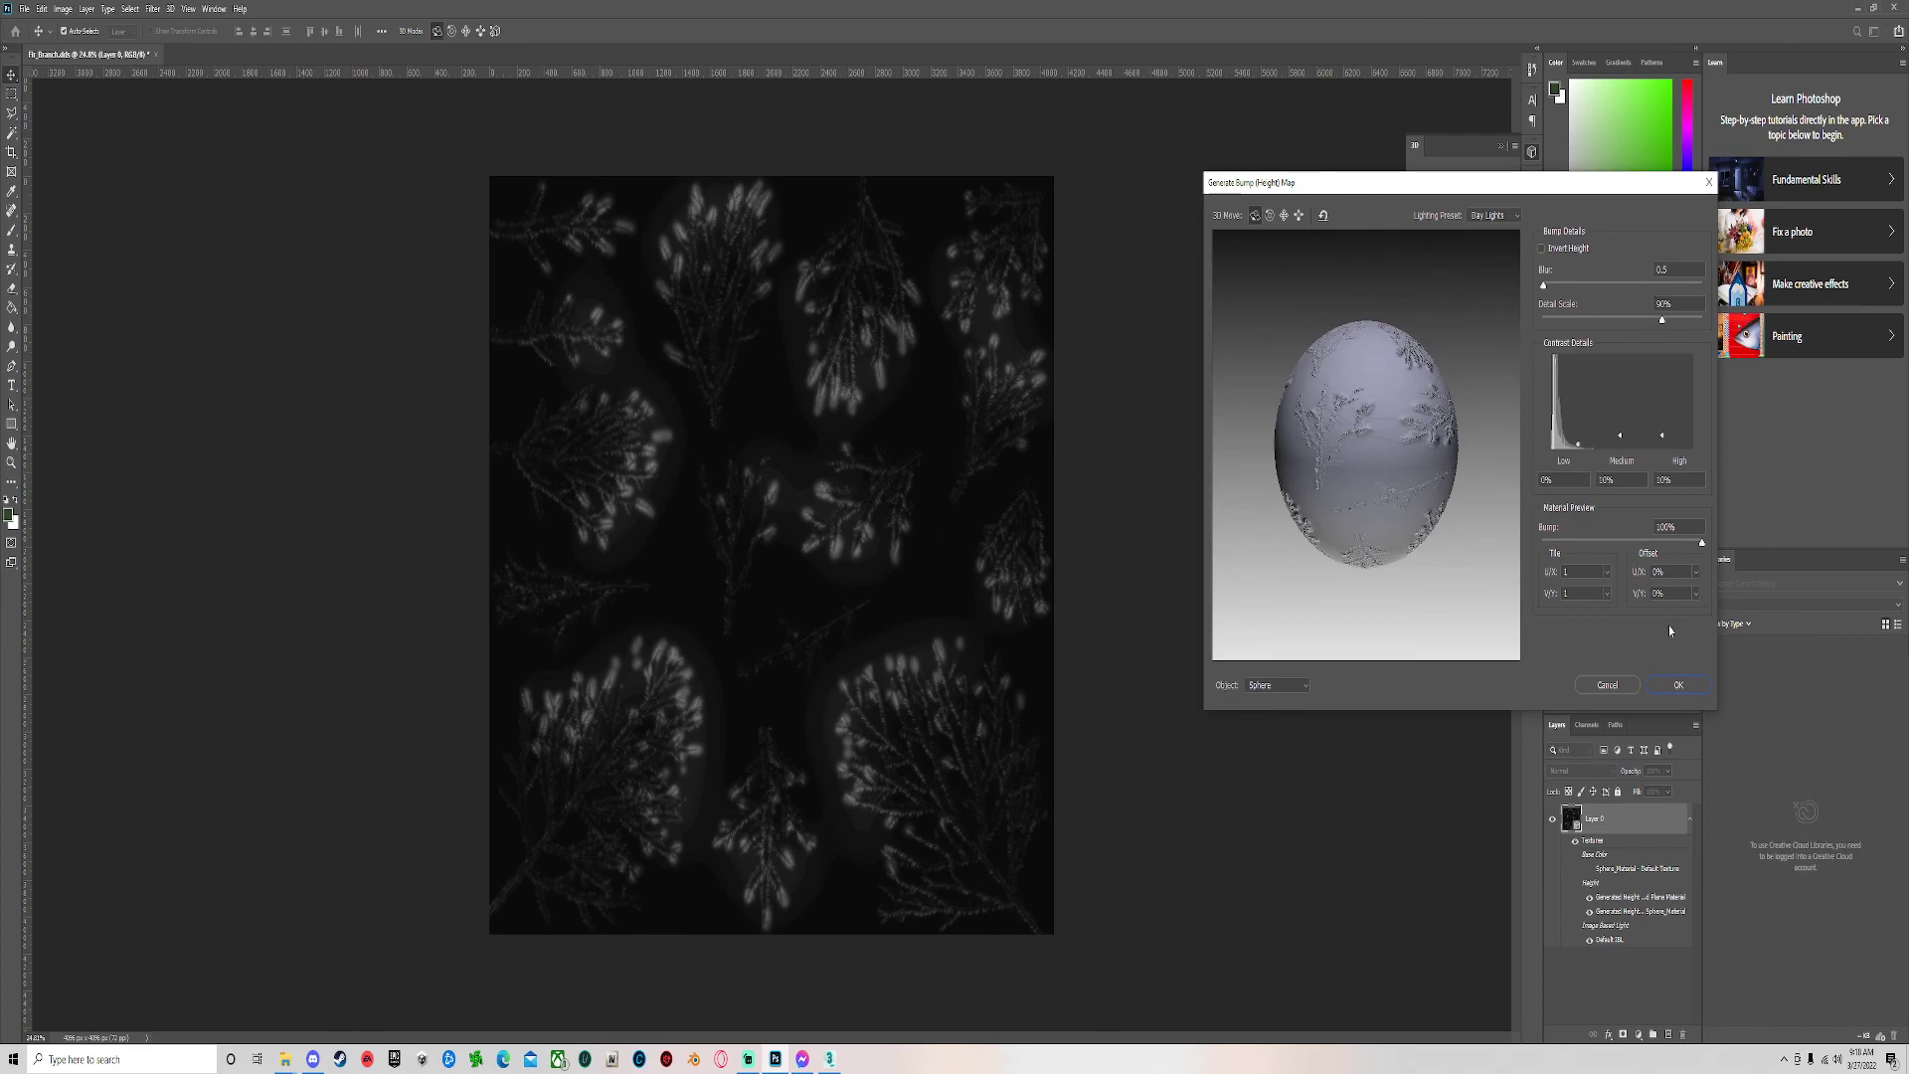
pyautogui.click(1678, 686)
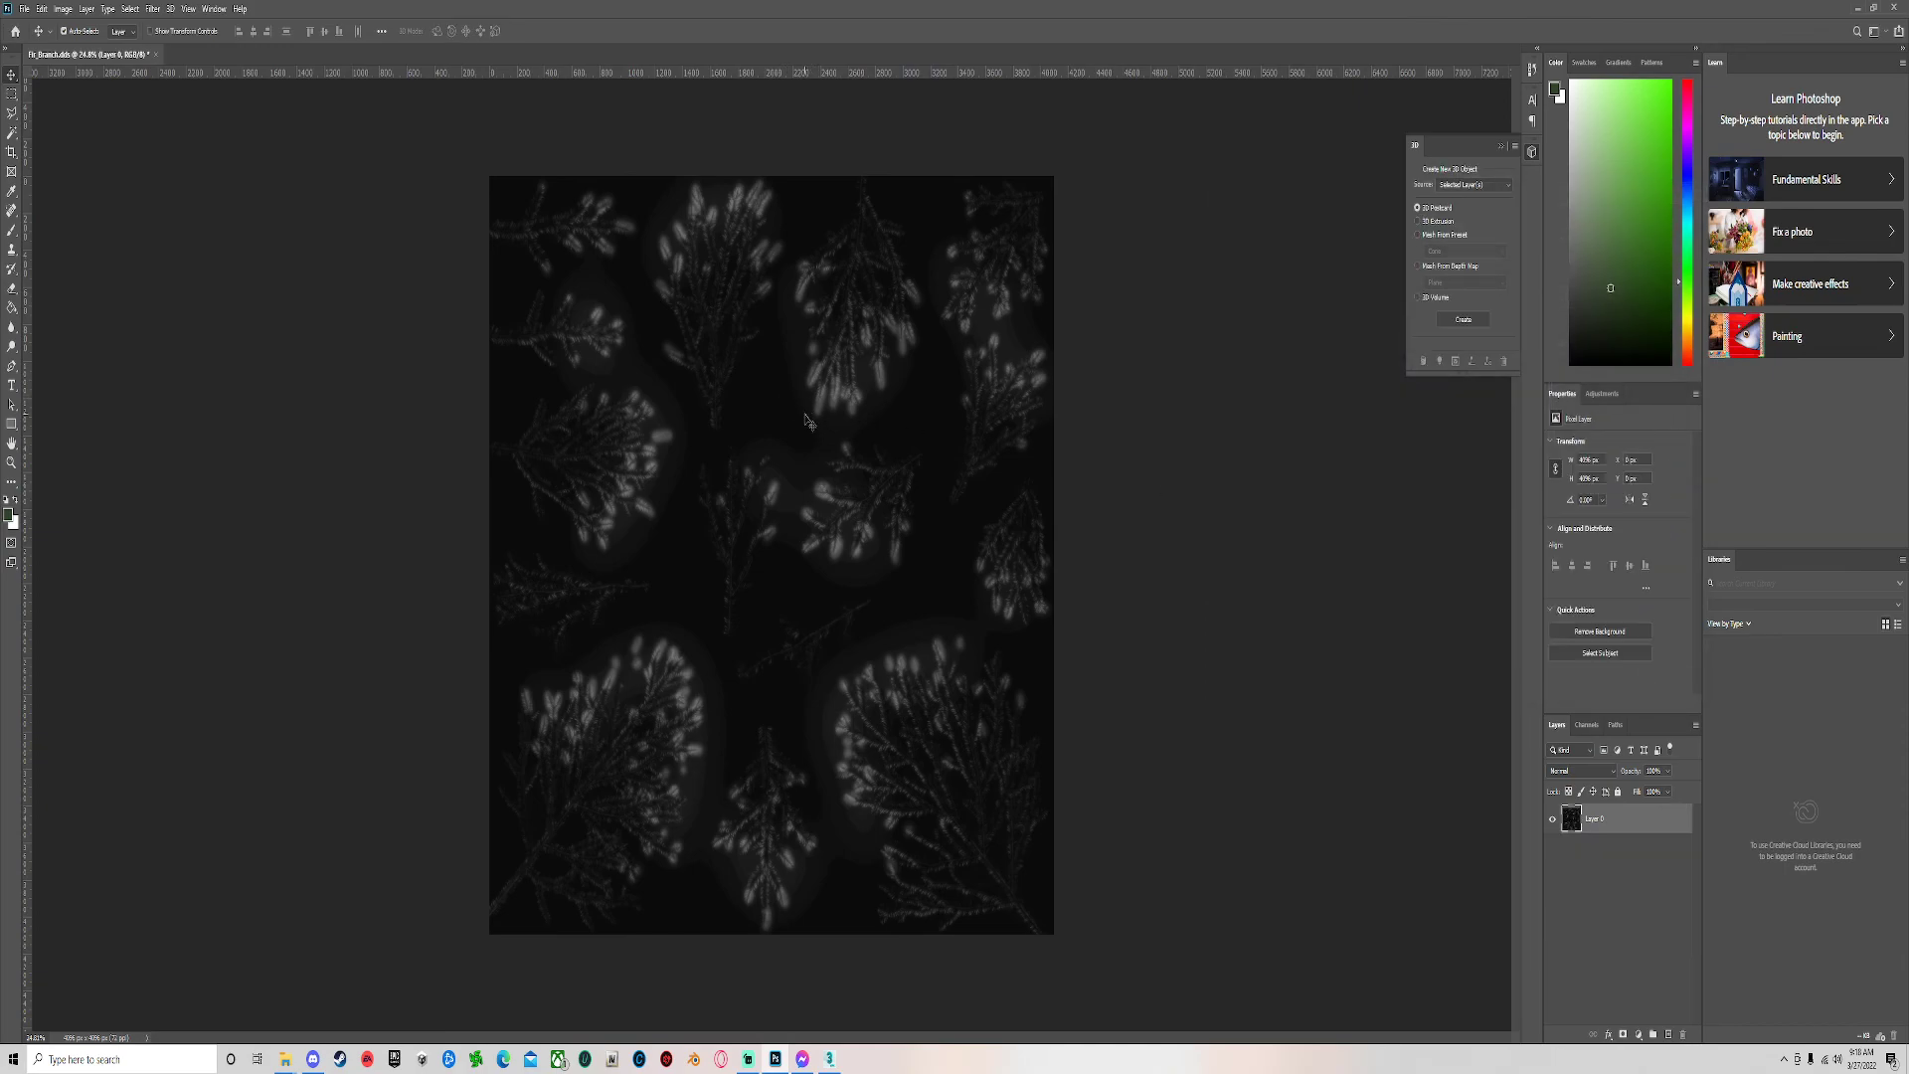
# Try to save the bump map as a DDS copy with alpha channels in the ewr_fir_tree folder.
pyautogui.click(26, 11)
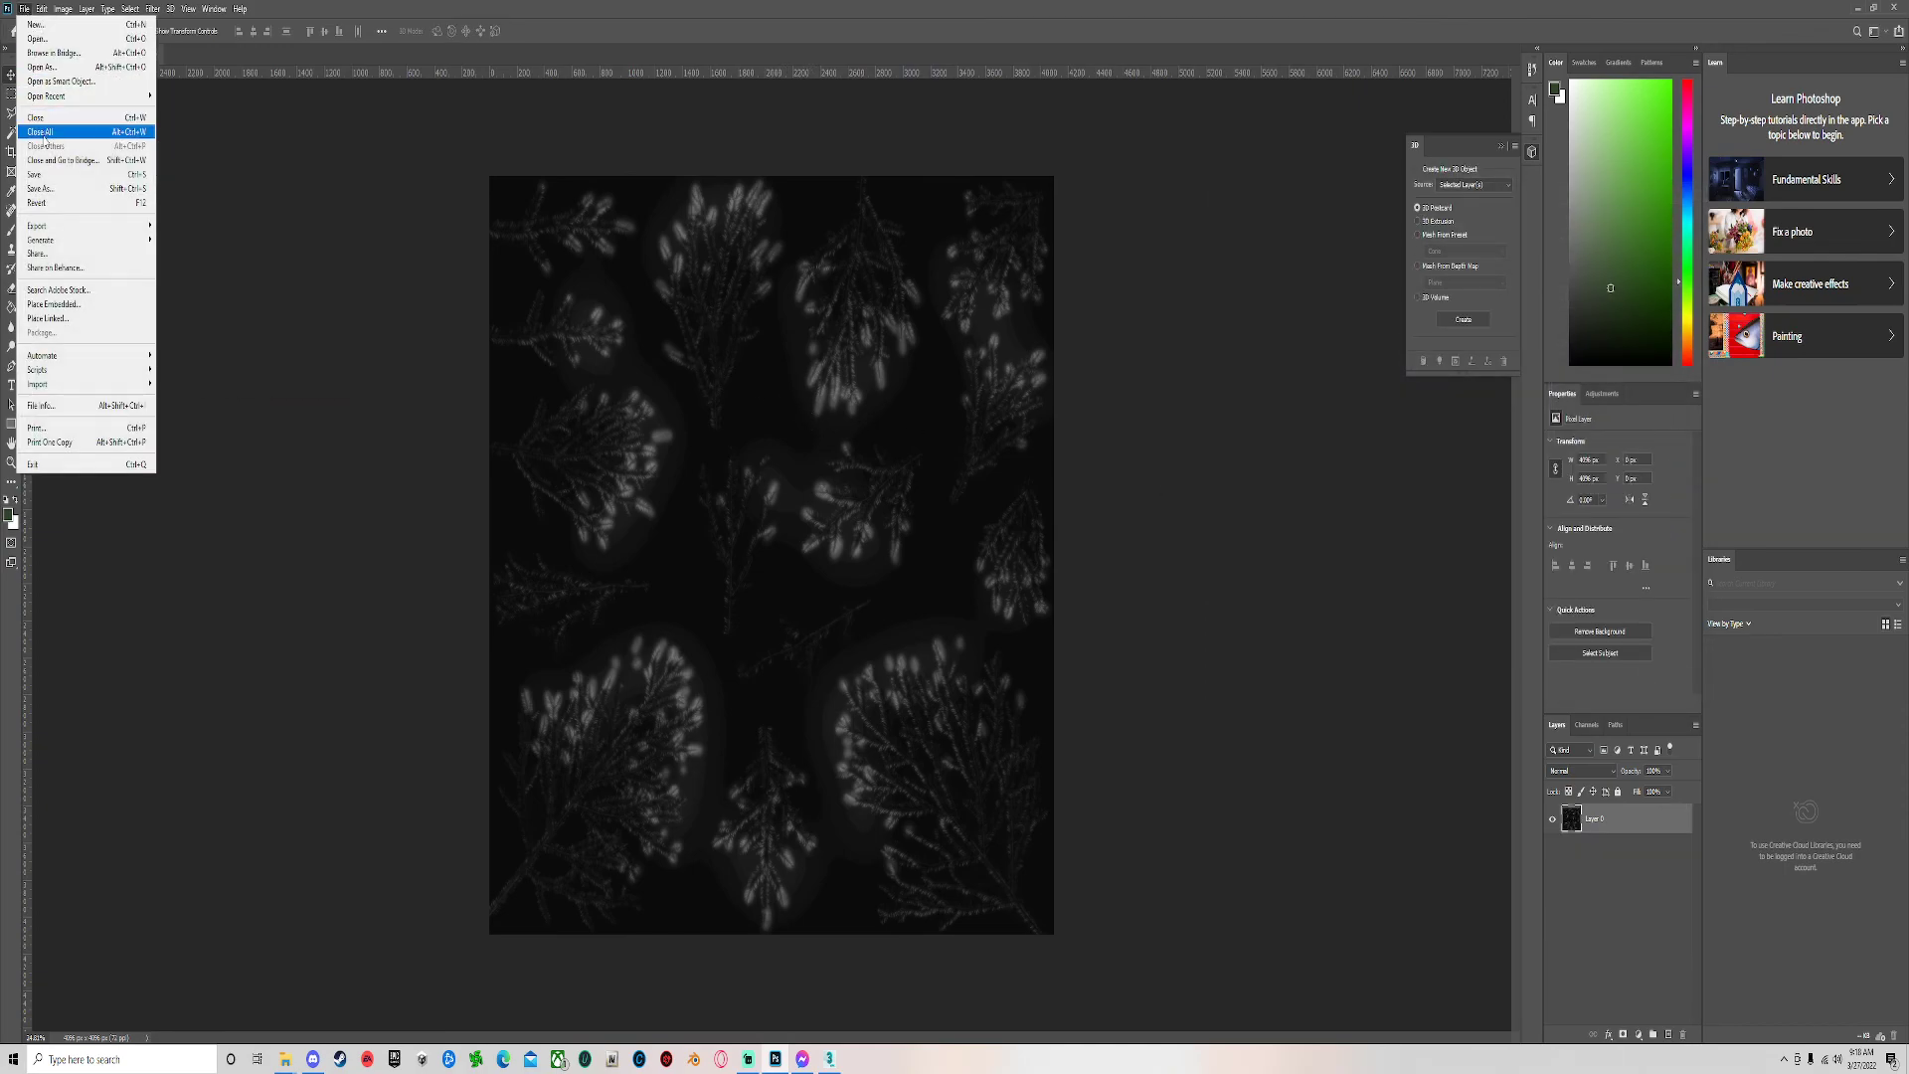
pyautogui.click(61, 196)
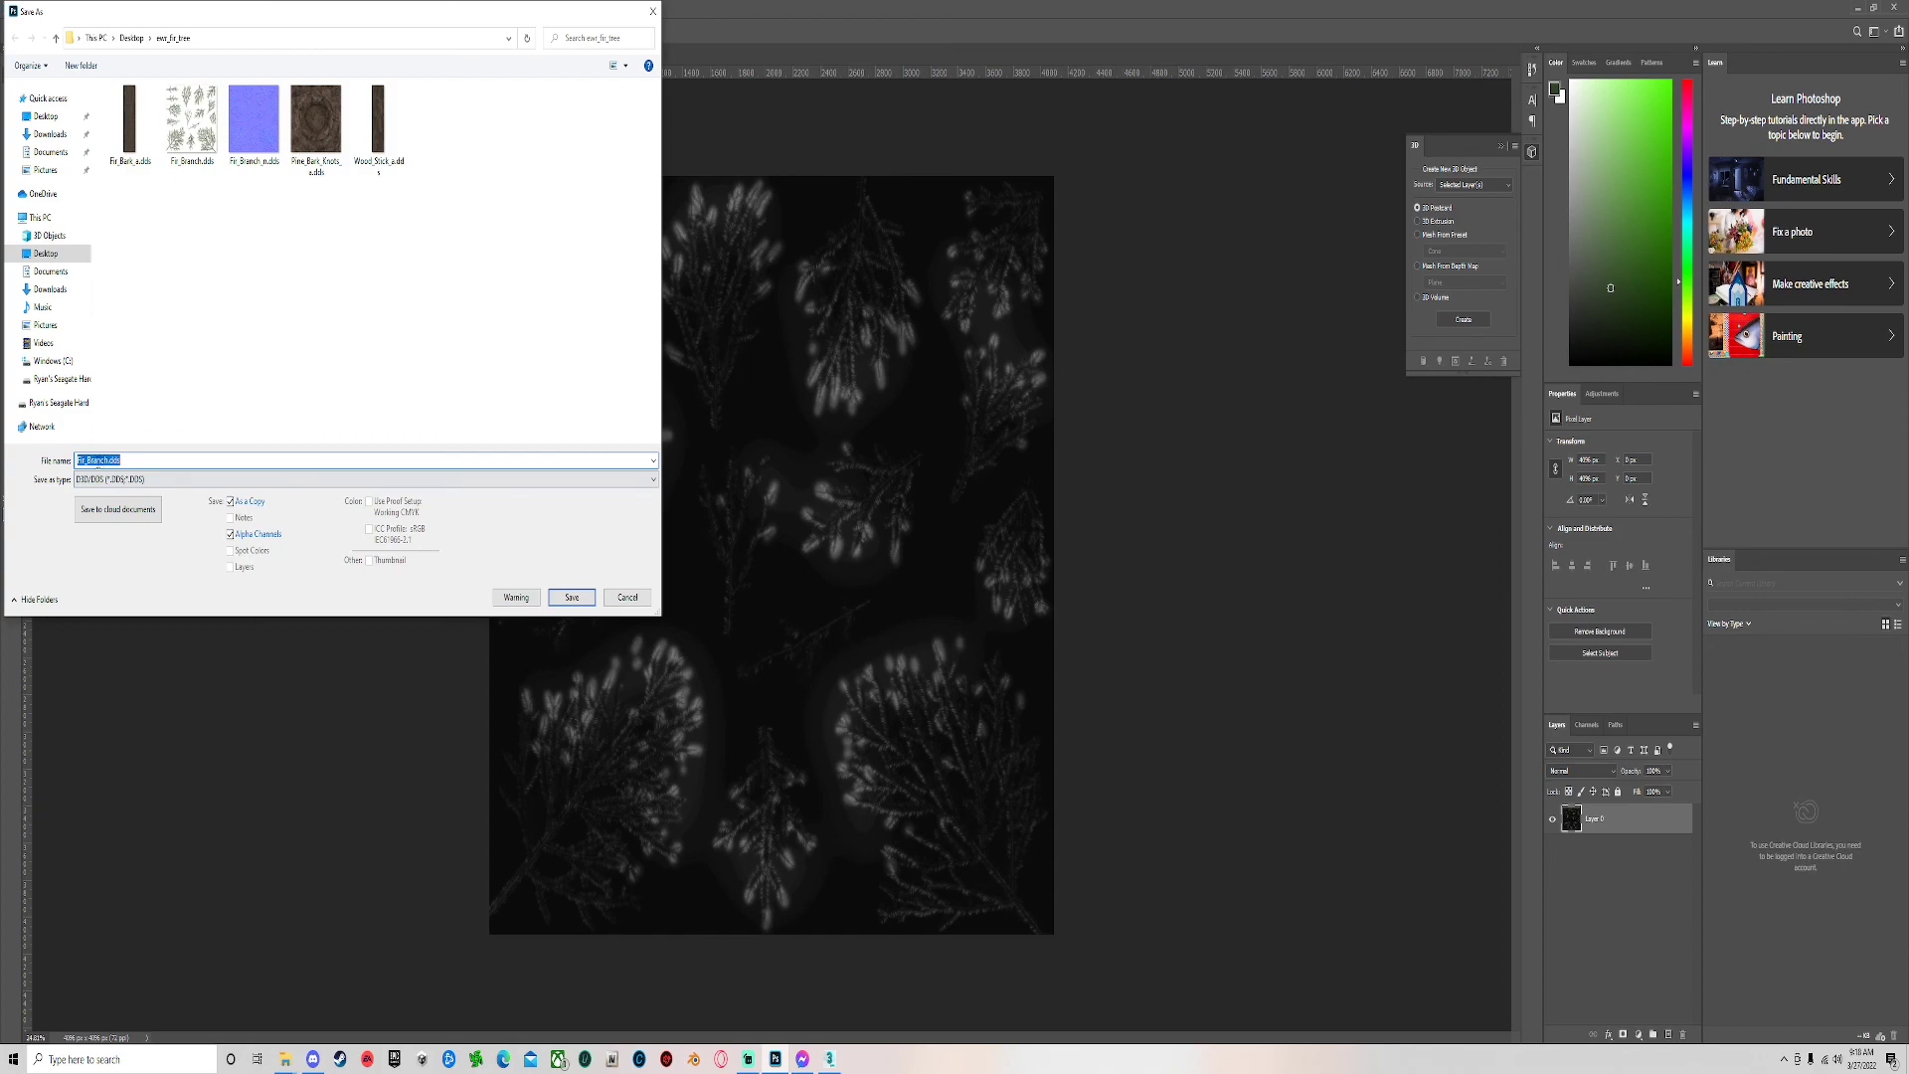
pyautogui.click(108, 462)
pyautogui.press('Return')
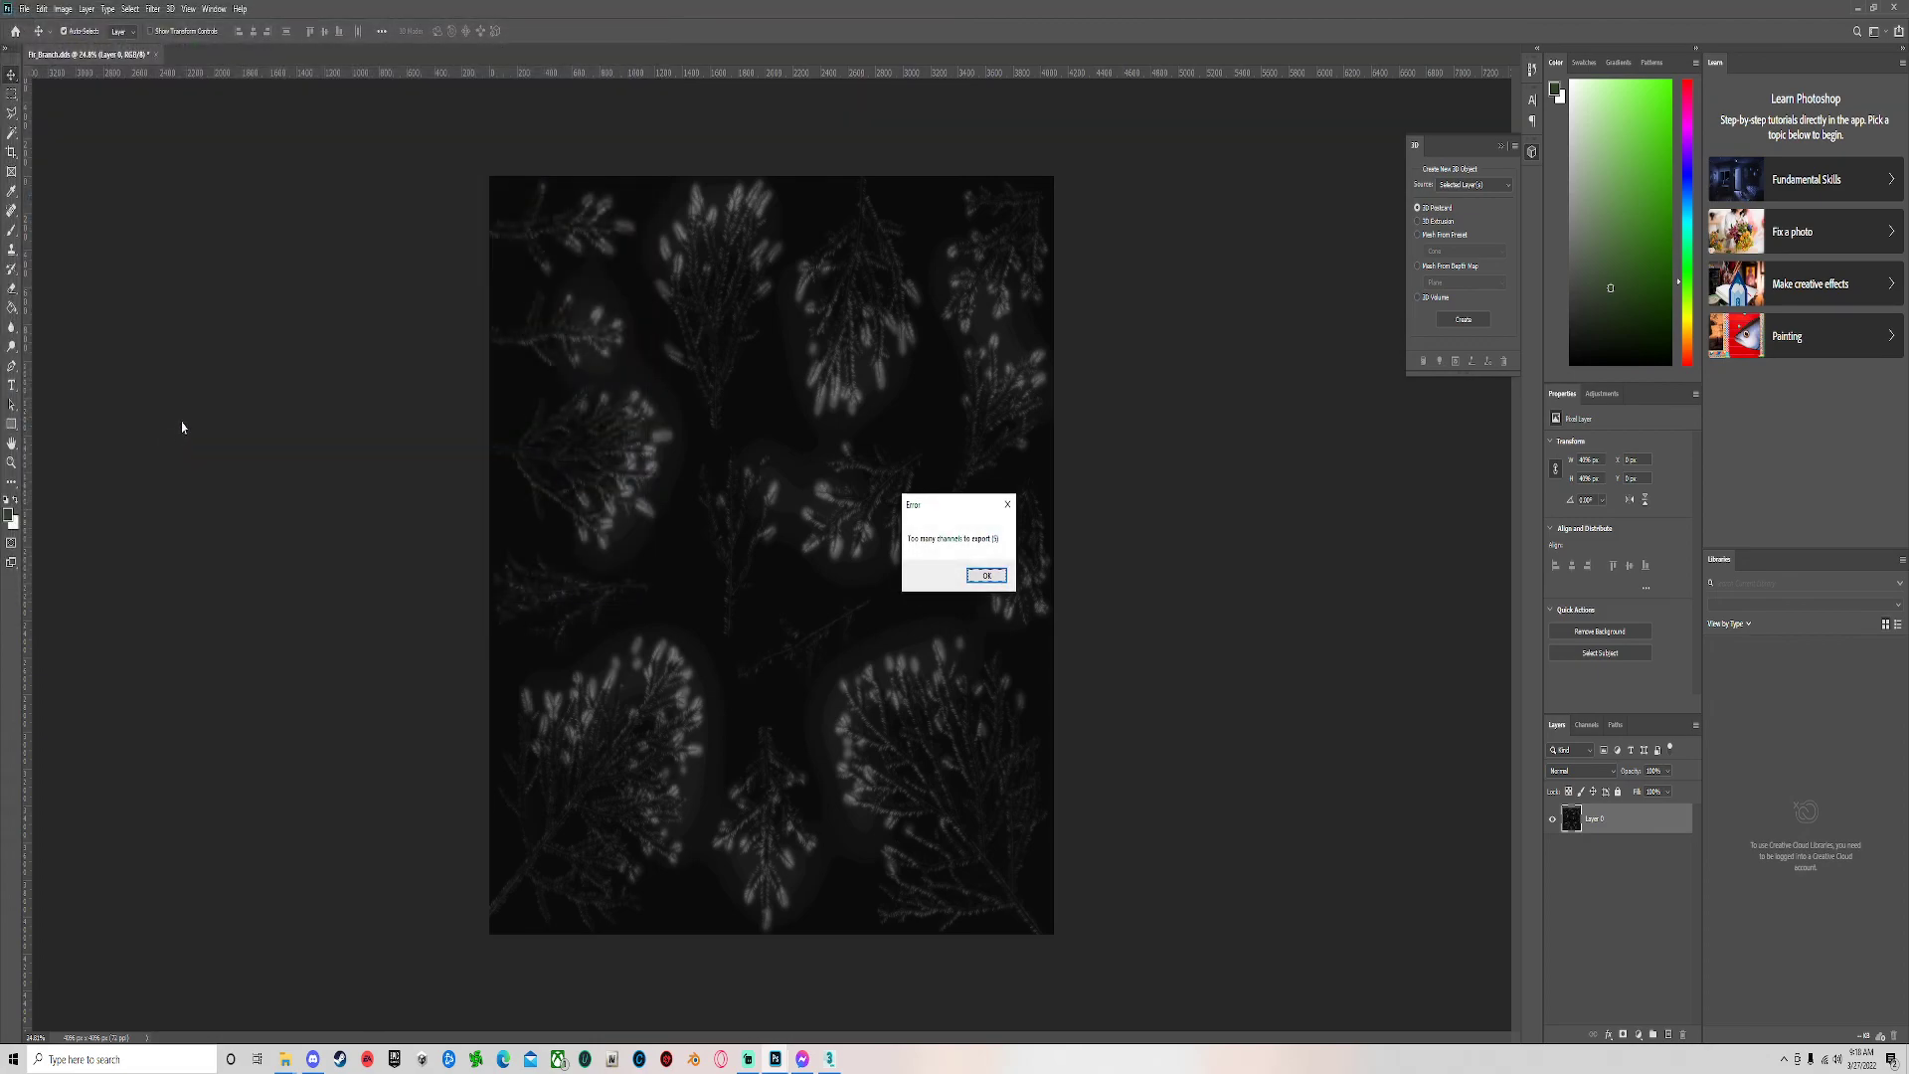
pyautogui.click(972, 576)
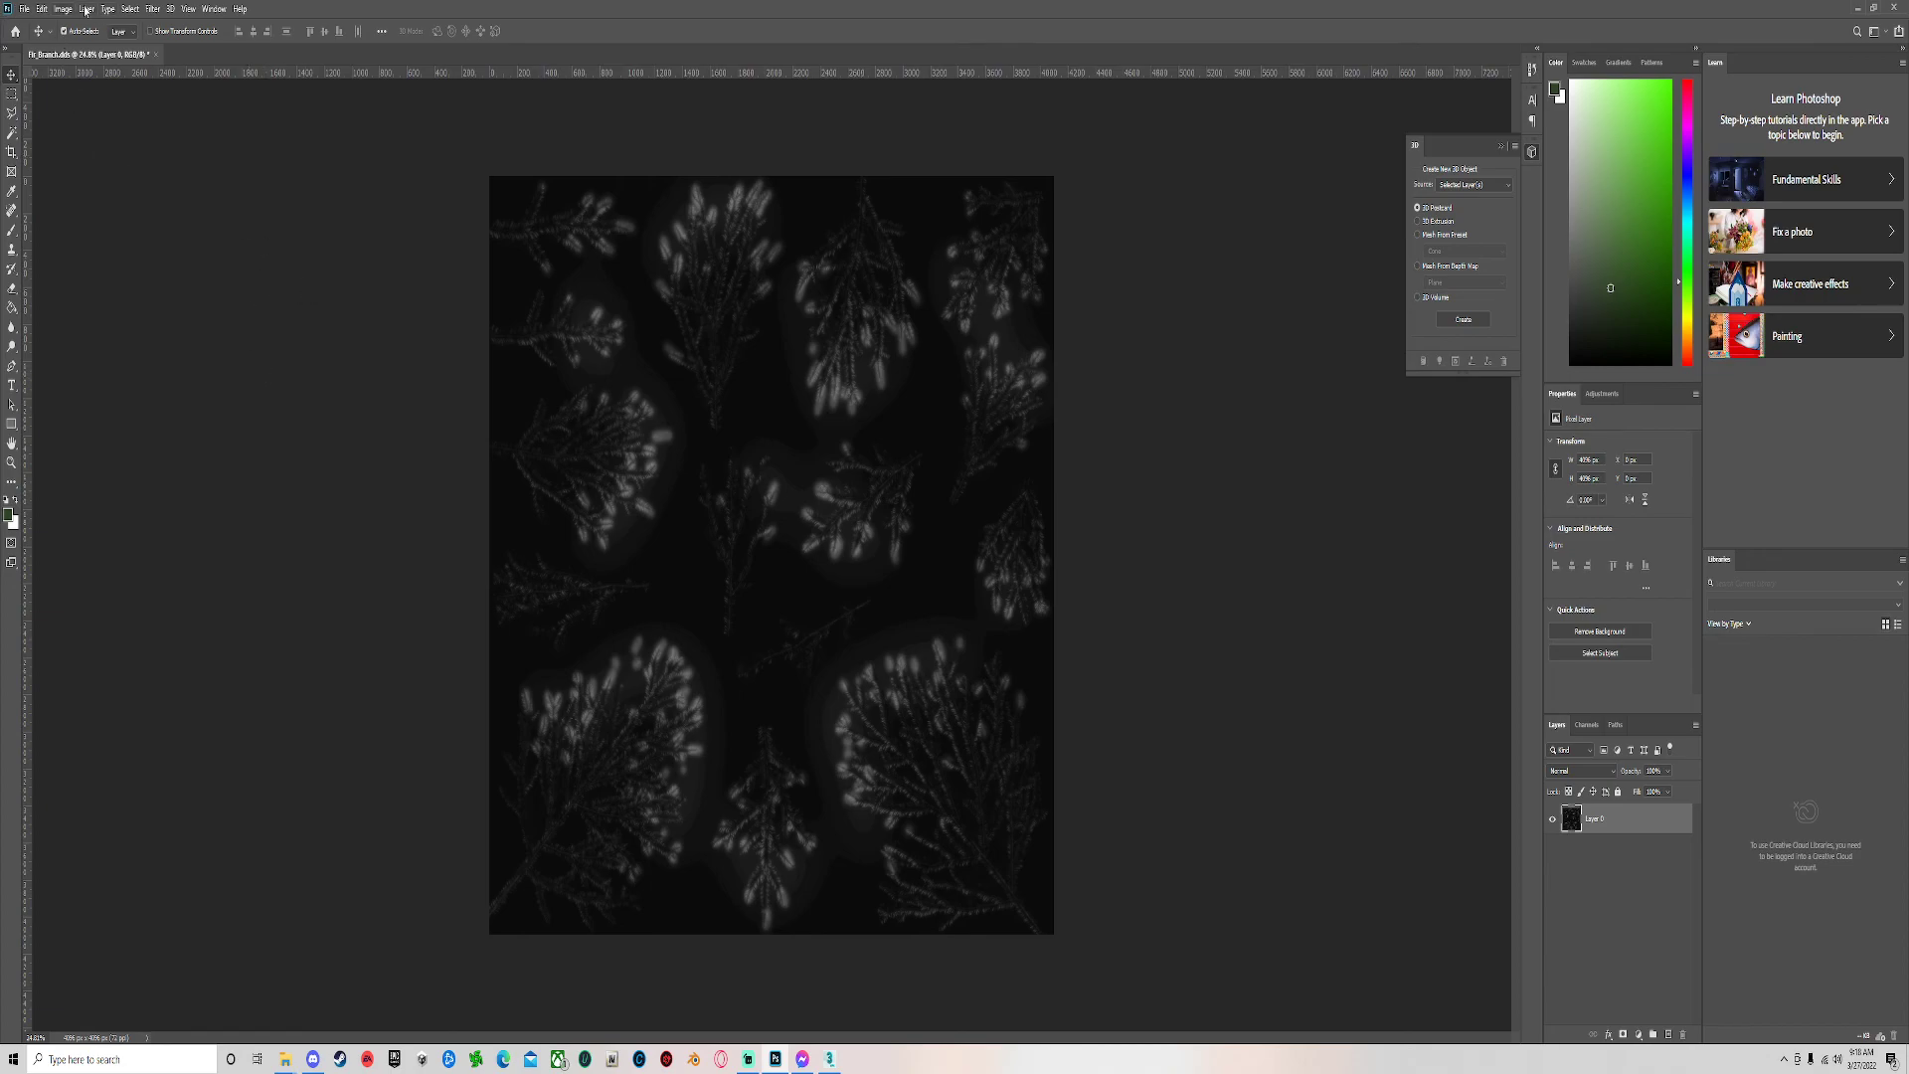
# Save the bump map as the JPEG Fir_Branch_bump.jpg in the ewr_fir_tree folder, without alpha channels and at maximum quality.
pyautogui.click(30, 8)
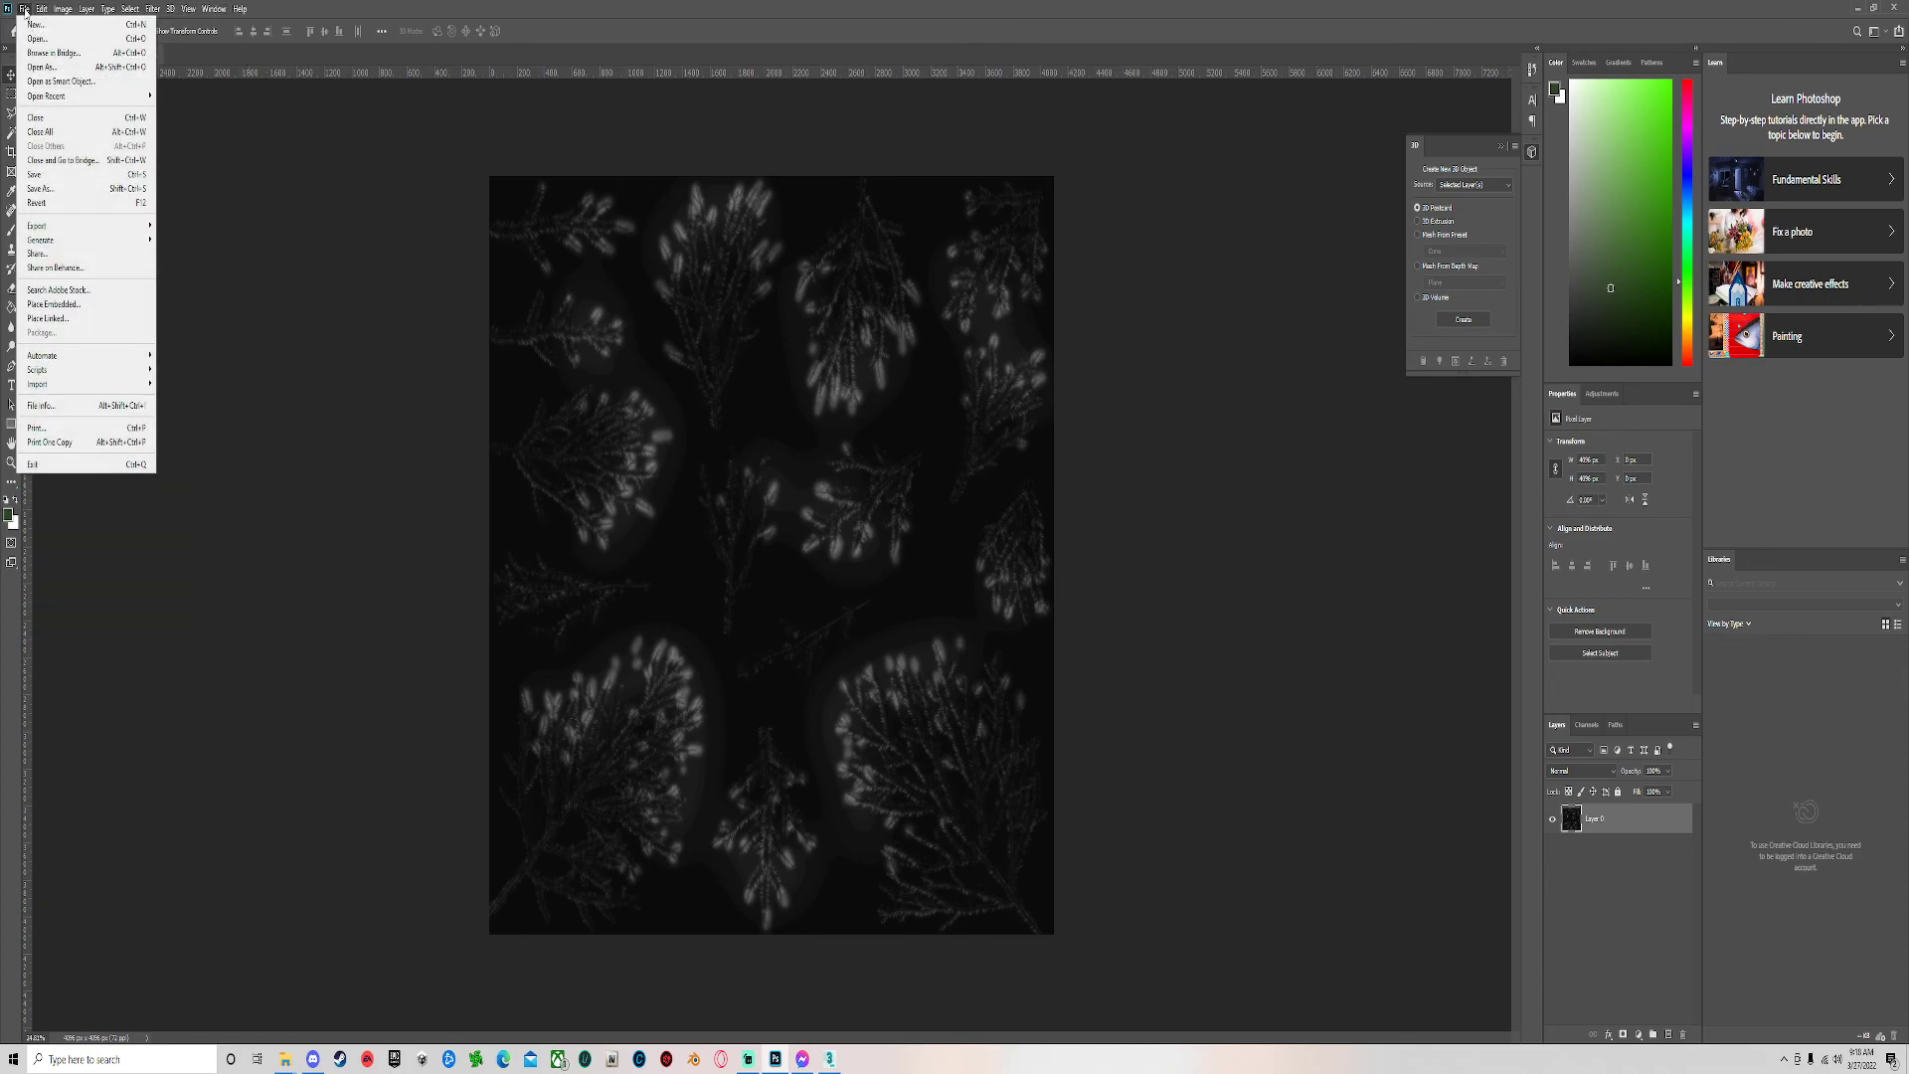
pyautogui.click(40, 188)
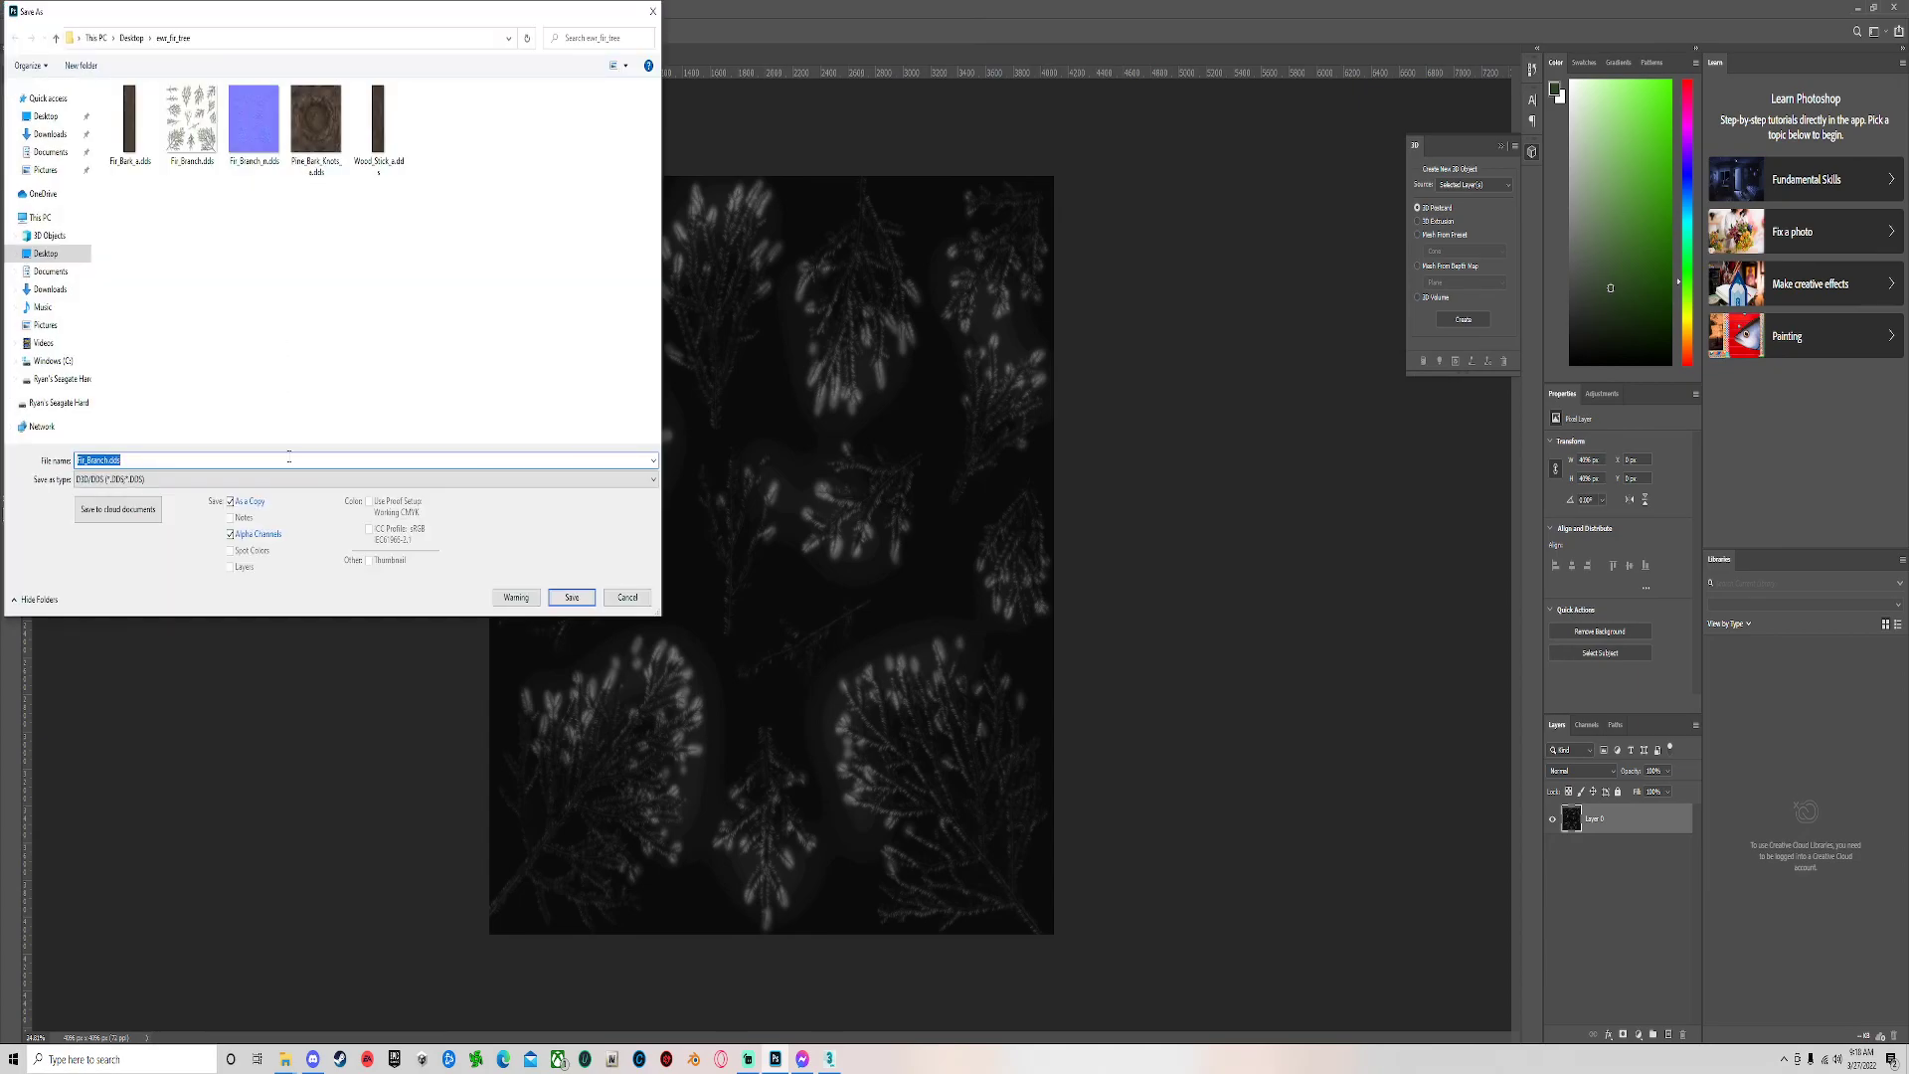
pyautogui.click(234, 537)
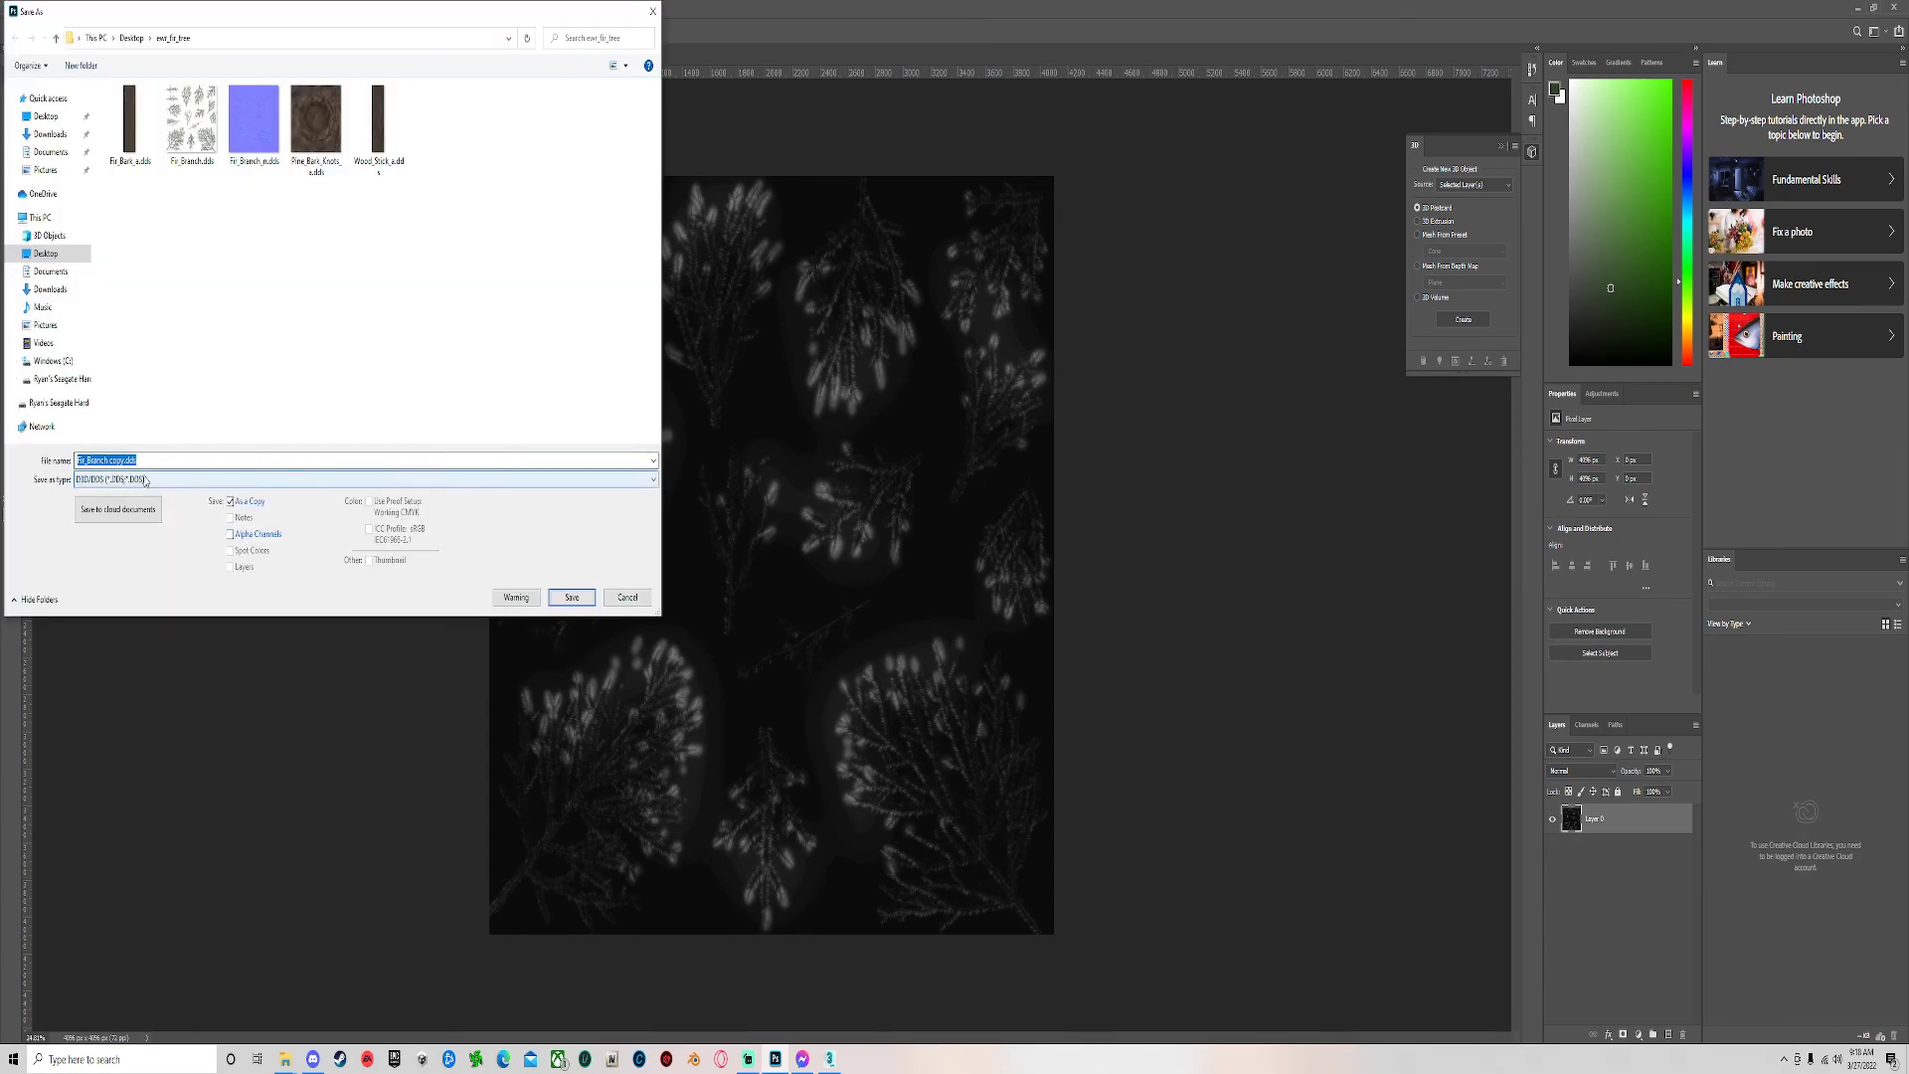
pyautogui.click(159, 483)
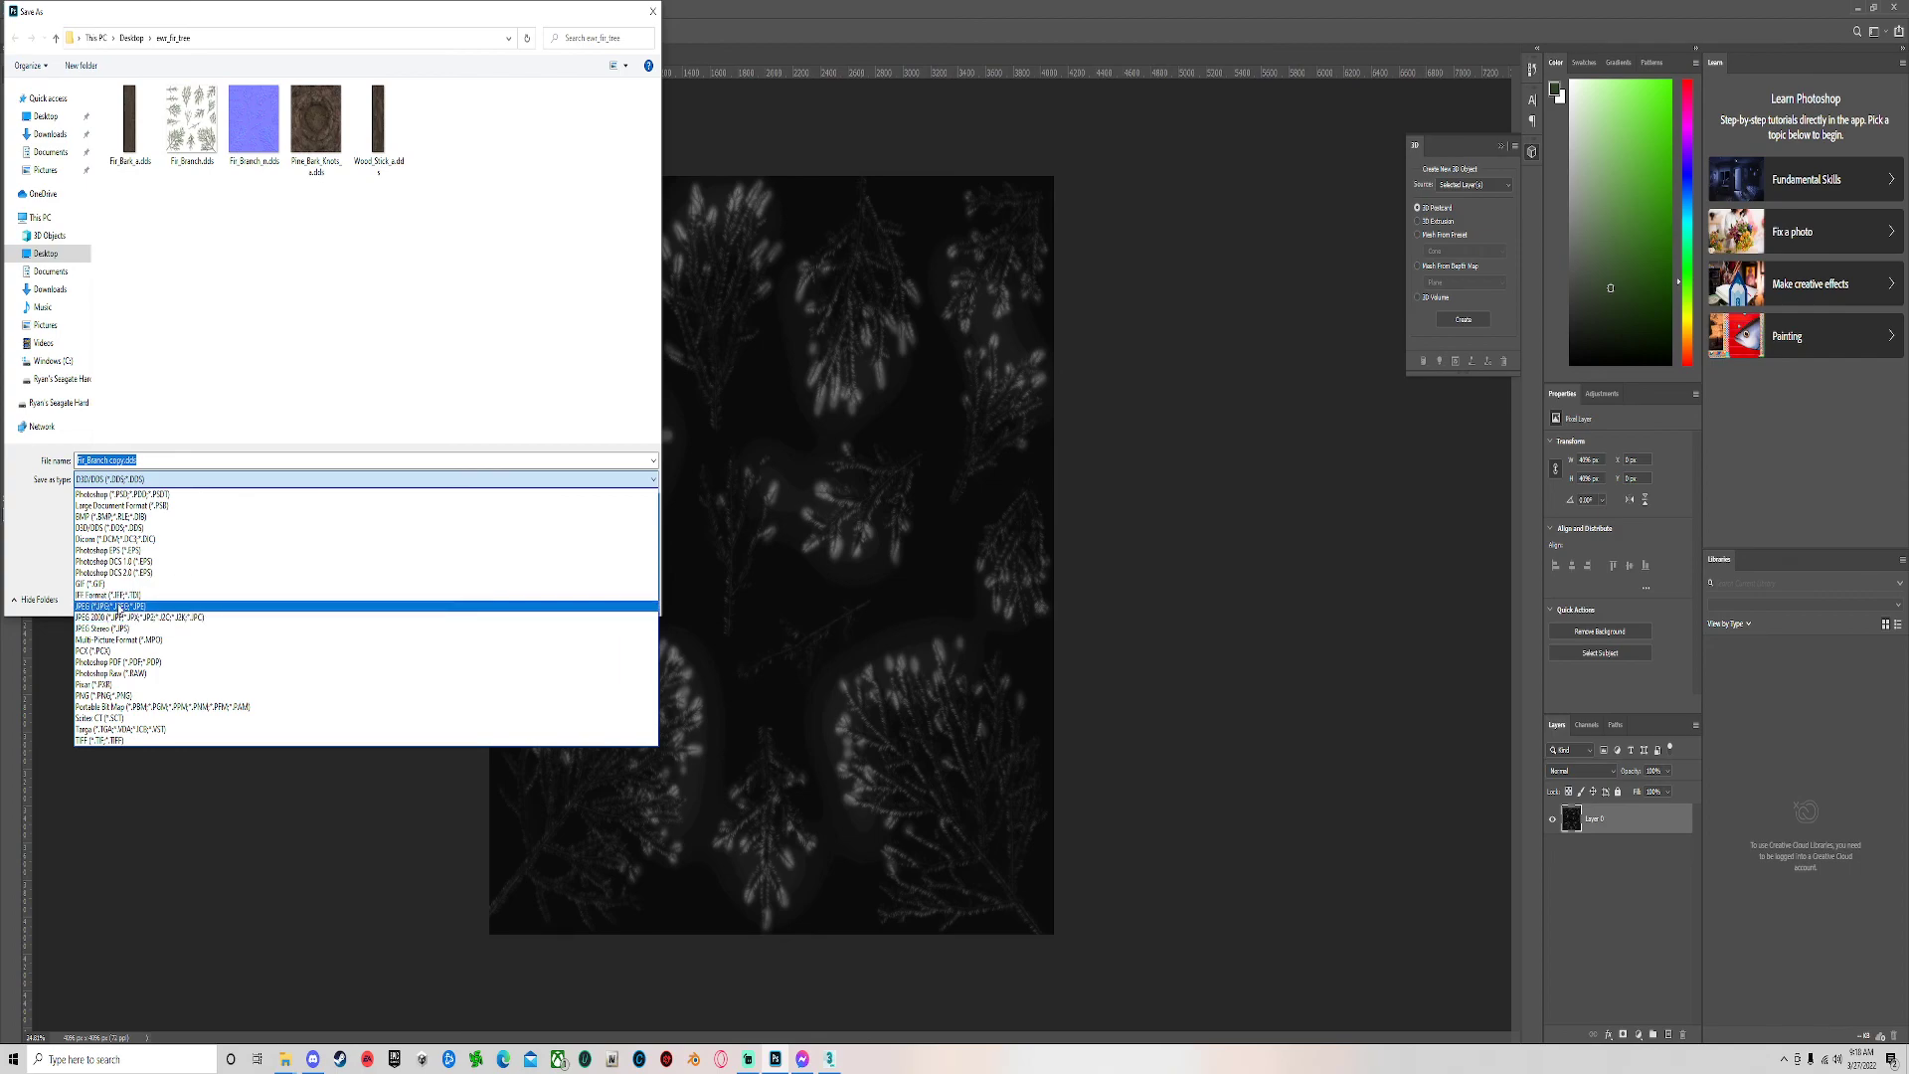
pyautogui.click(119, 608)
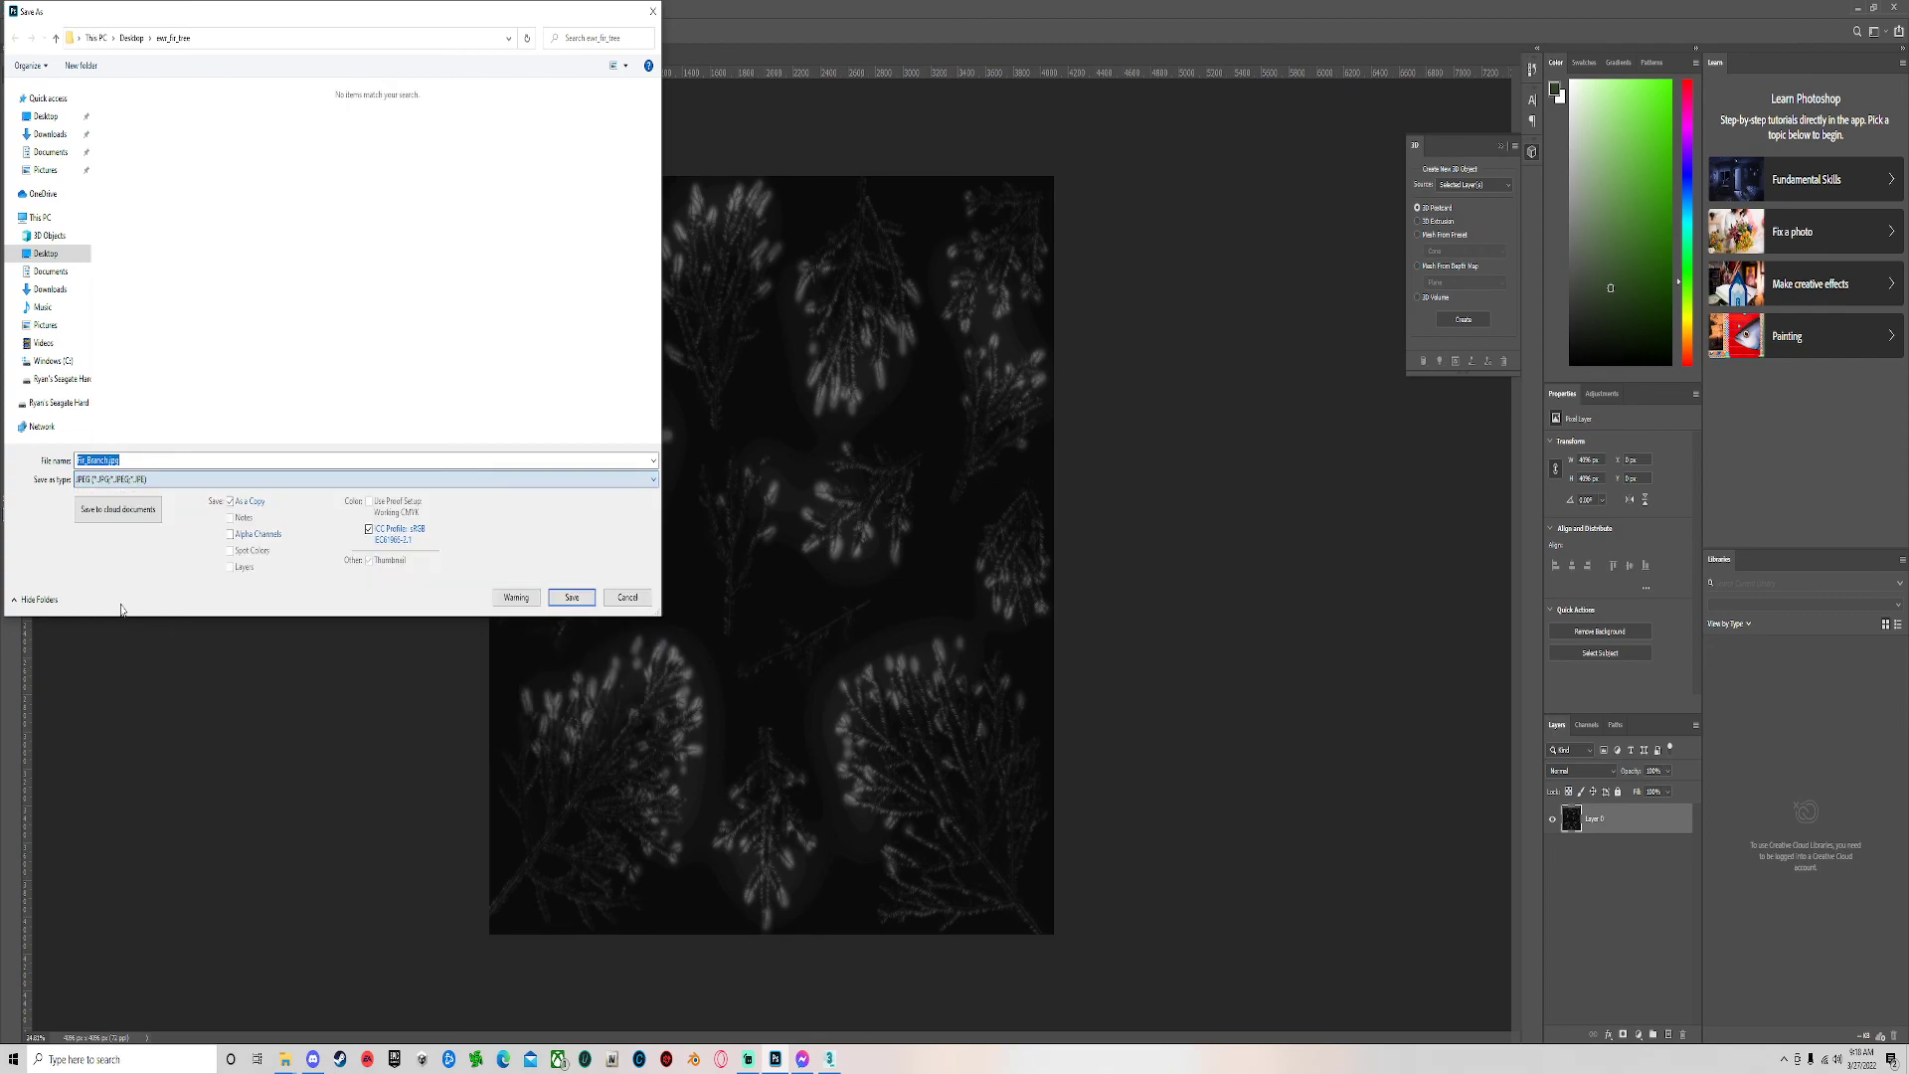
pyautogui.click(105, 460)
pyautogui.write('_sump')
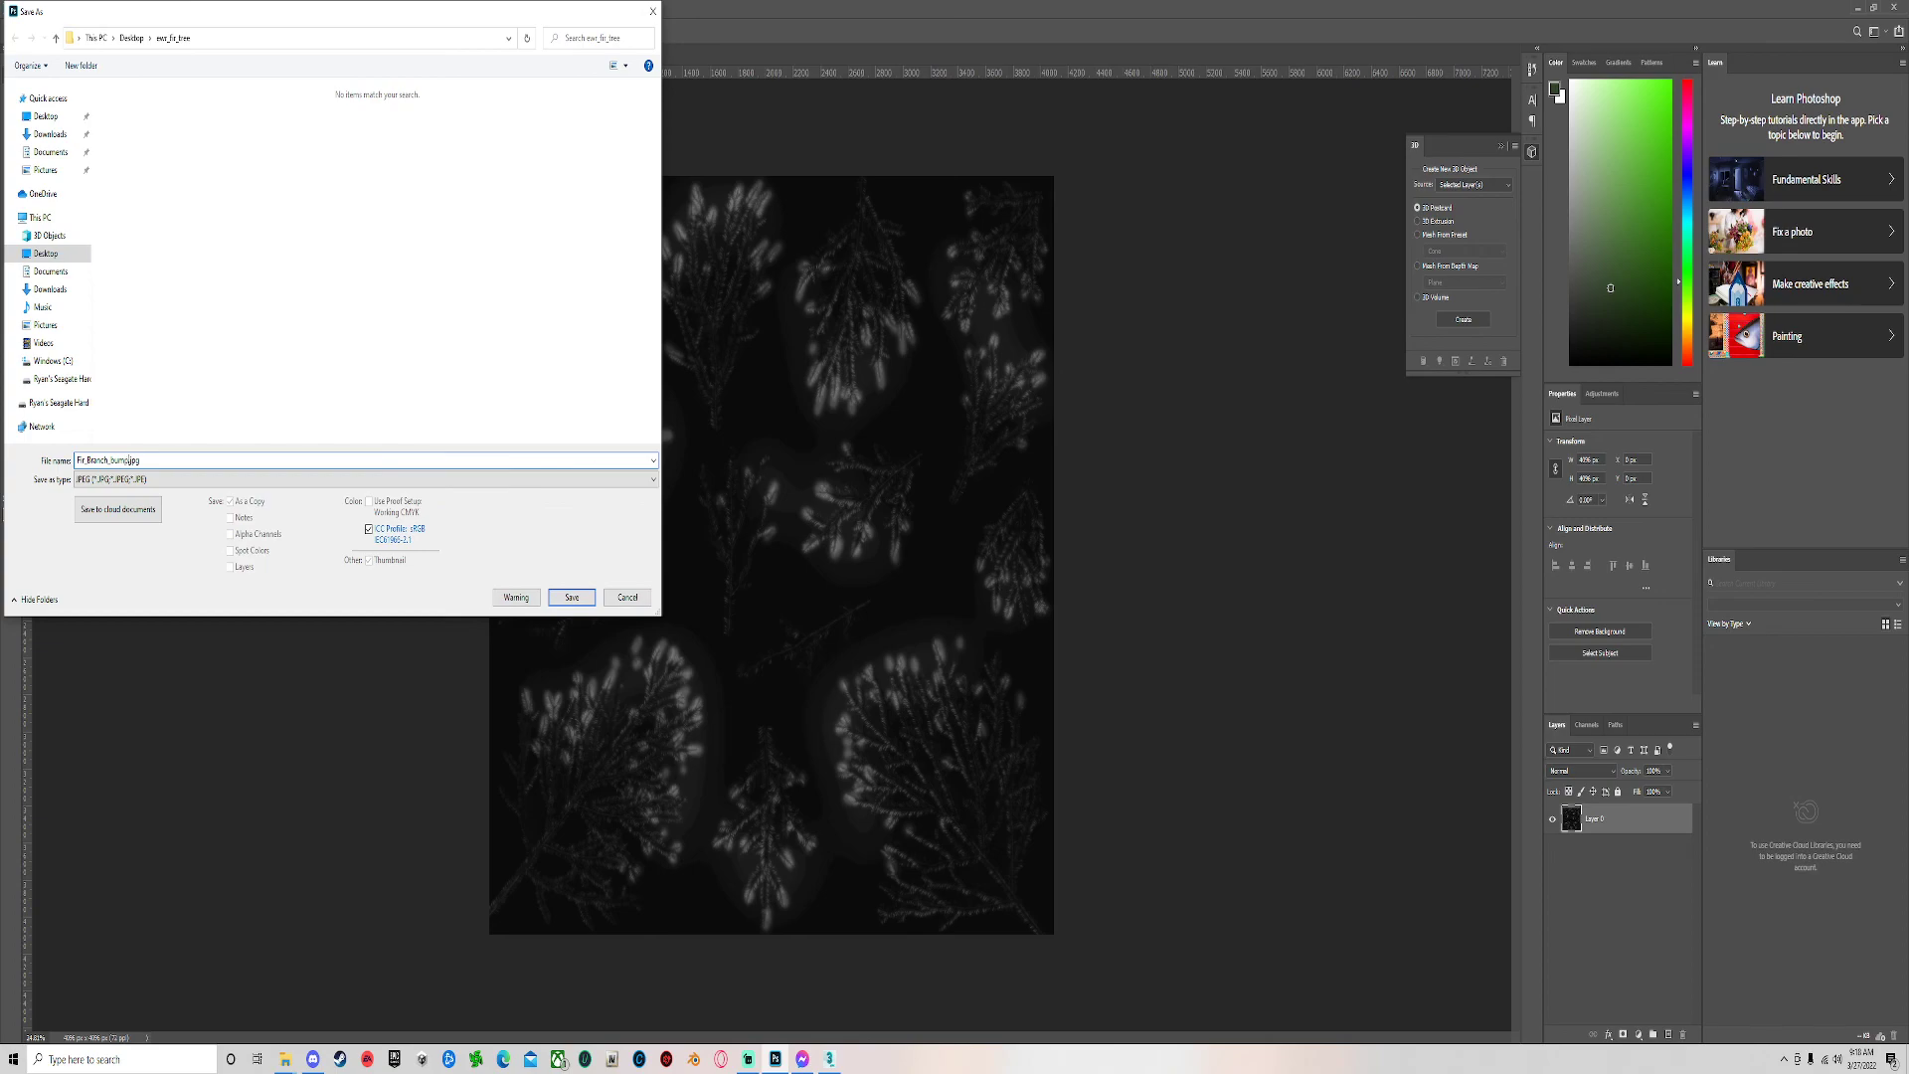
pyautogui.press('Return')
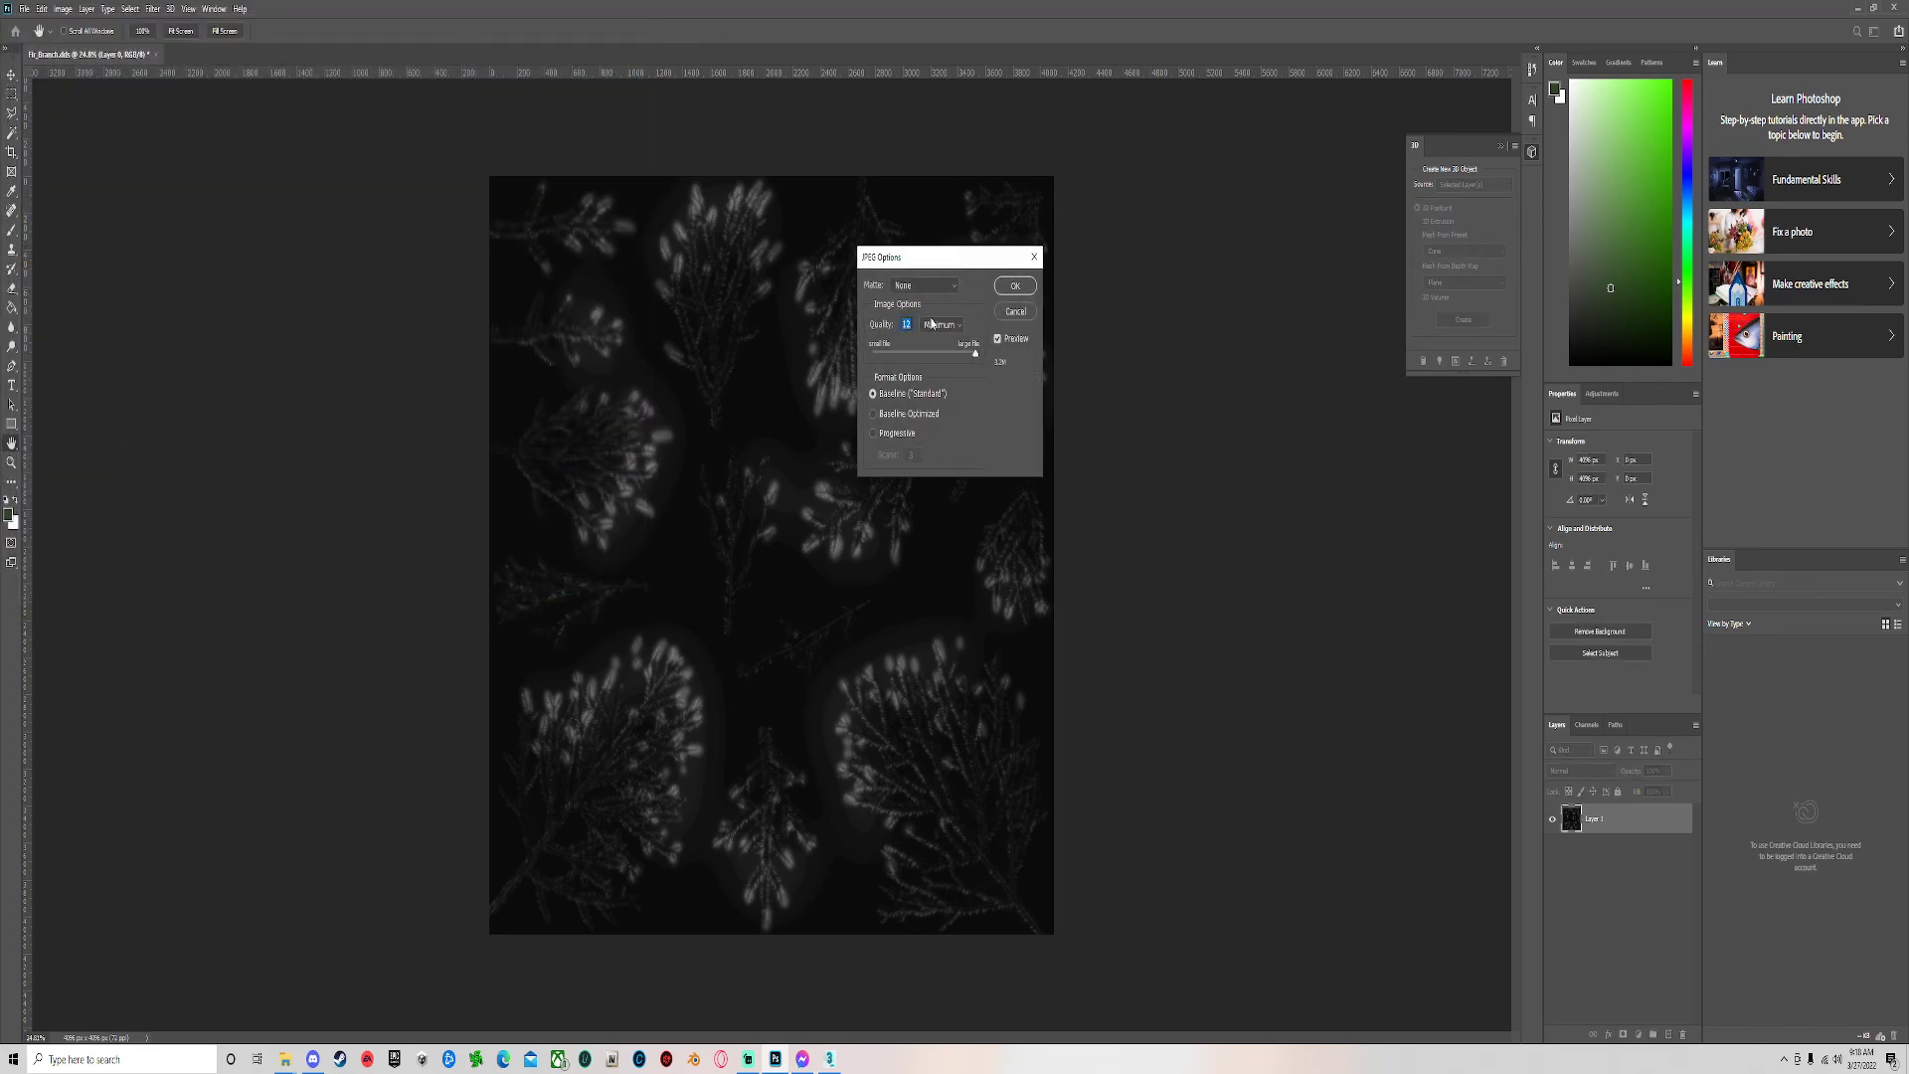
pyautogui.click(952, 326)
pyautogui.click(952, 326)
pyautogui.click(1006, 292)
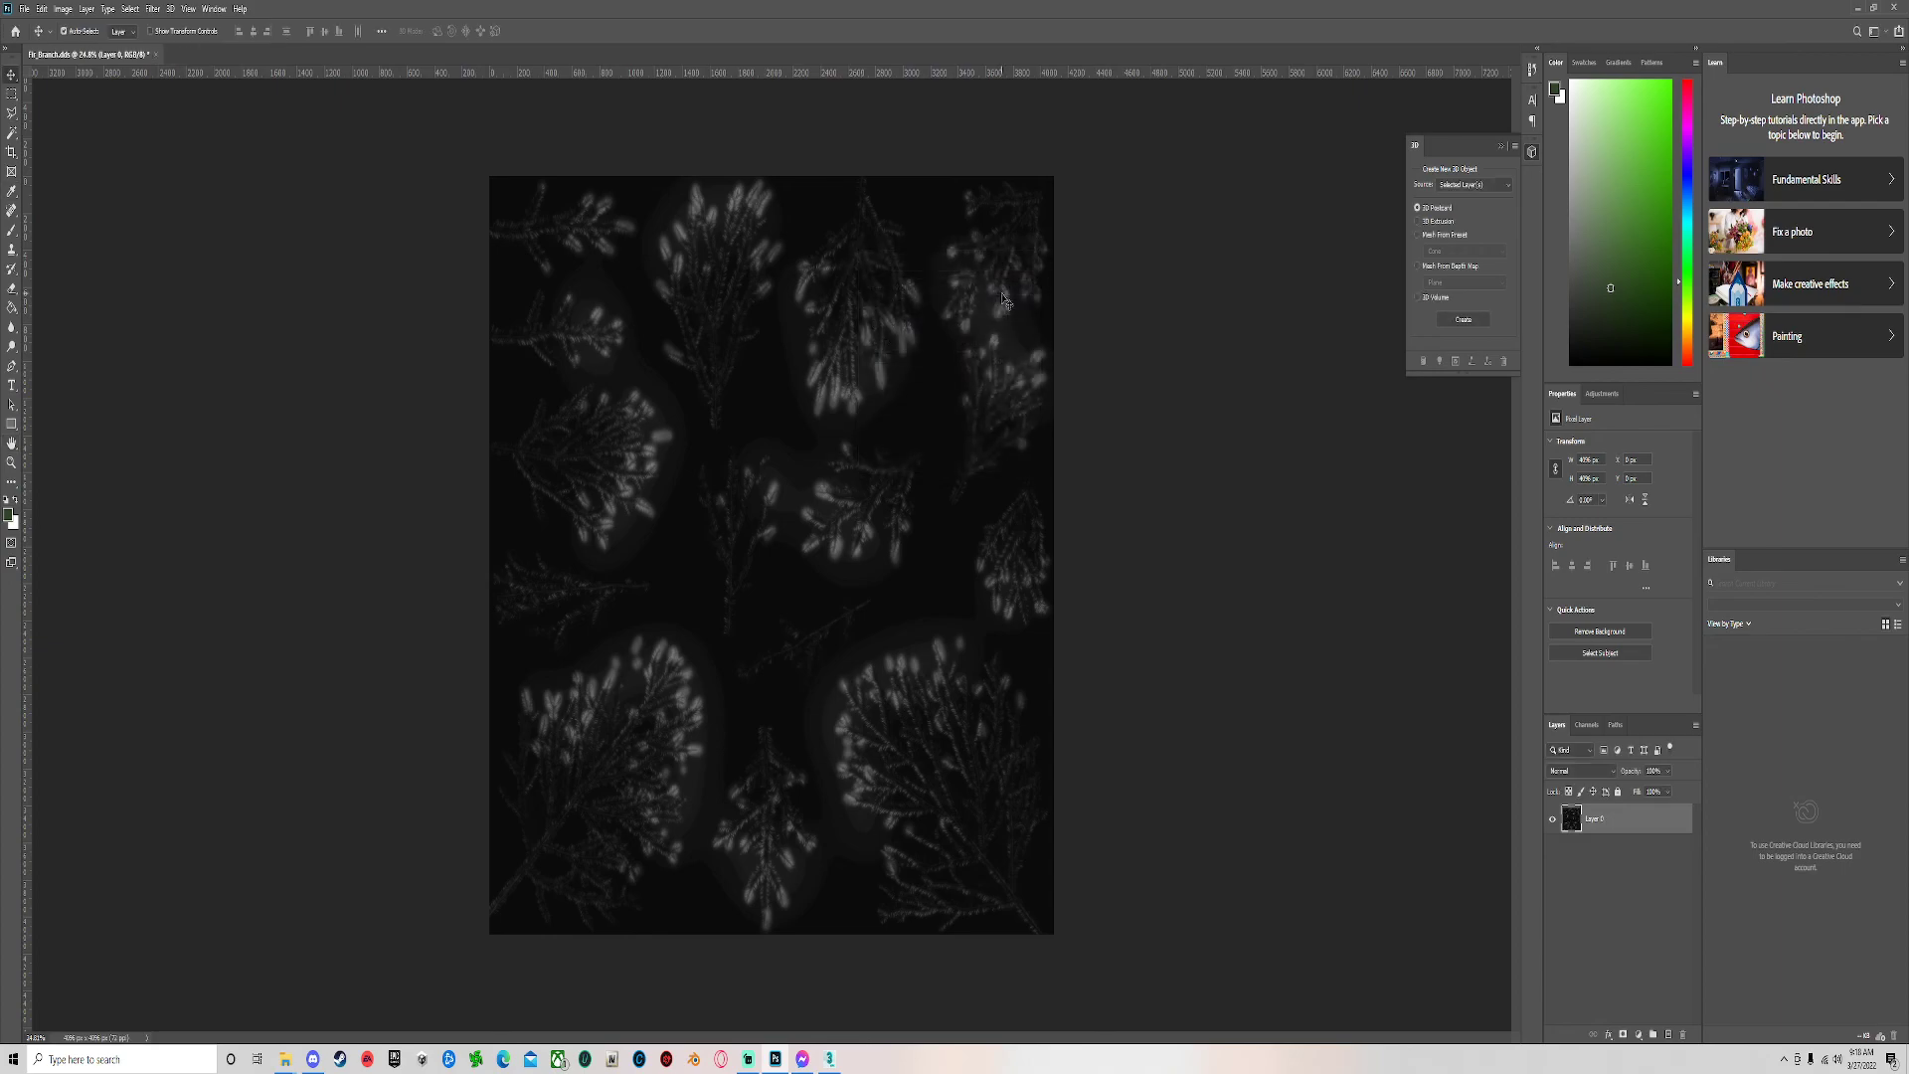
# Switch to 3ds Max, open the settings of the ewr_fir_tree_1_high model's first material, and move the floating windows off the perspective view.
pyautogui.click(1857, 7)
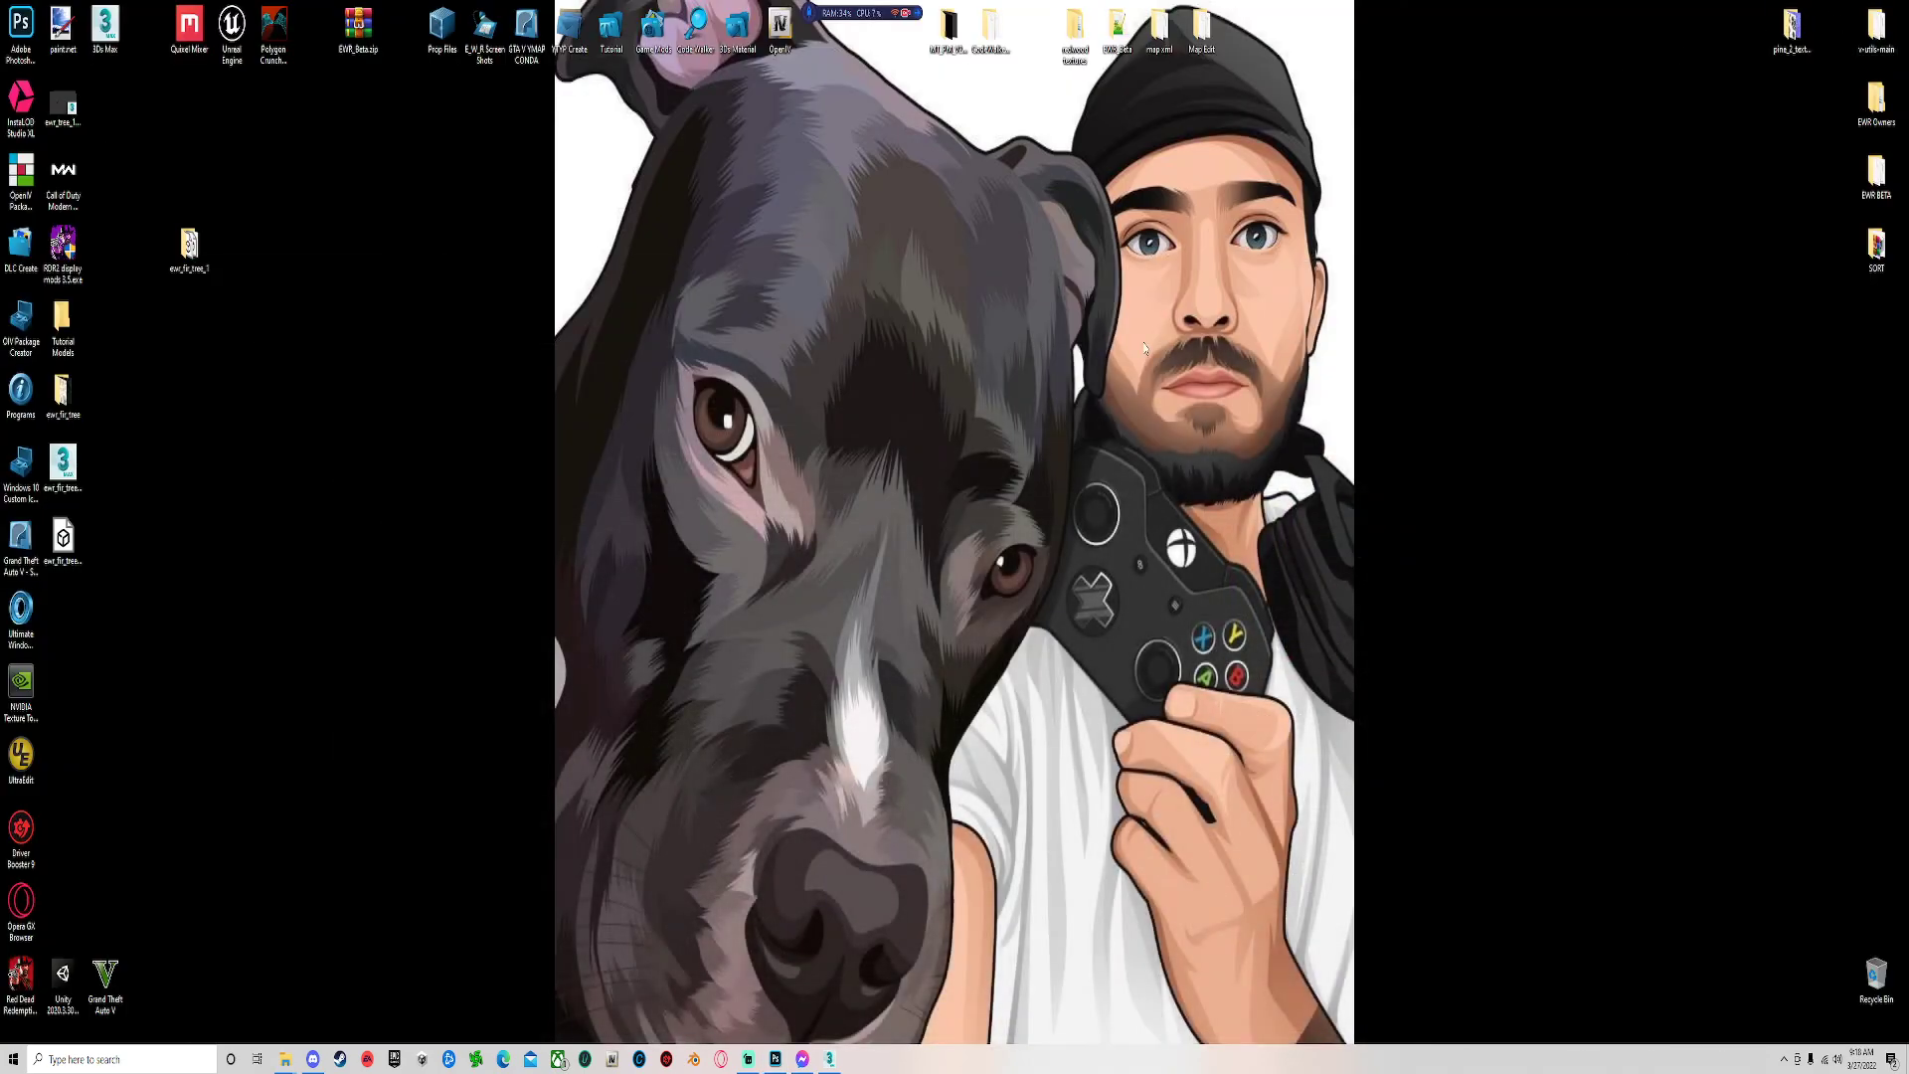
pyautogui.click(830, 1059)
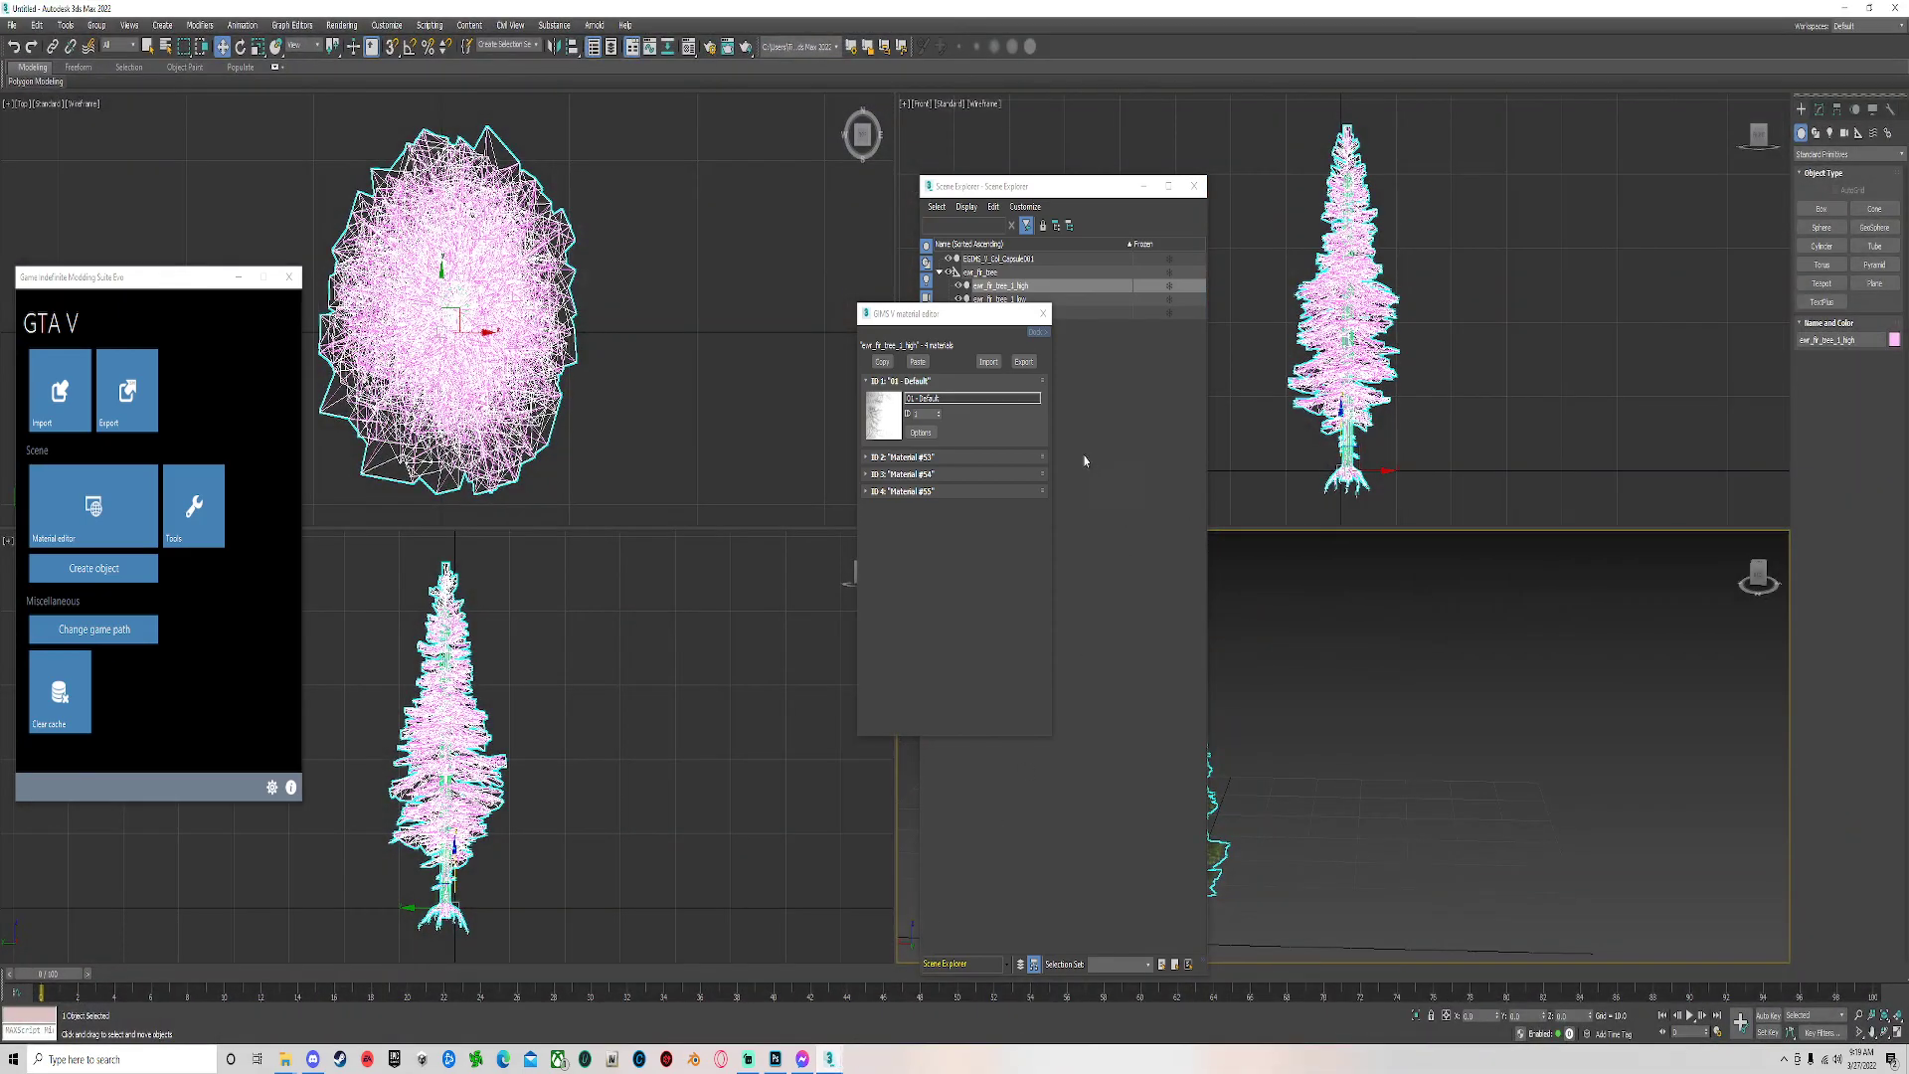
pyautogui.click(921, 433)
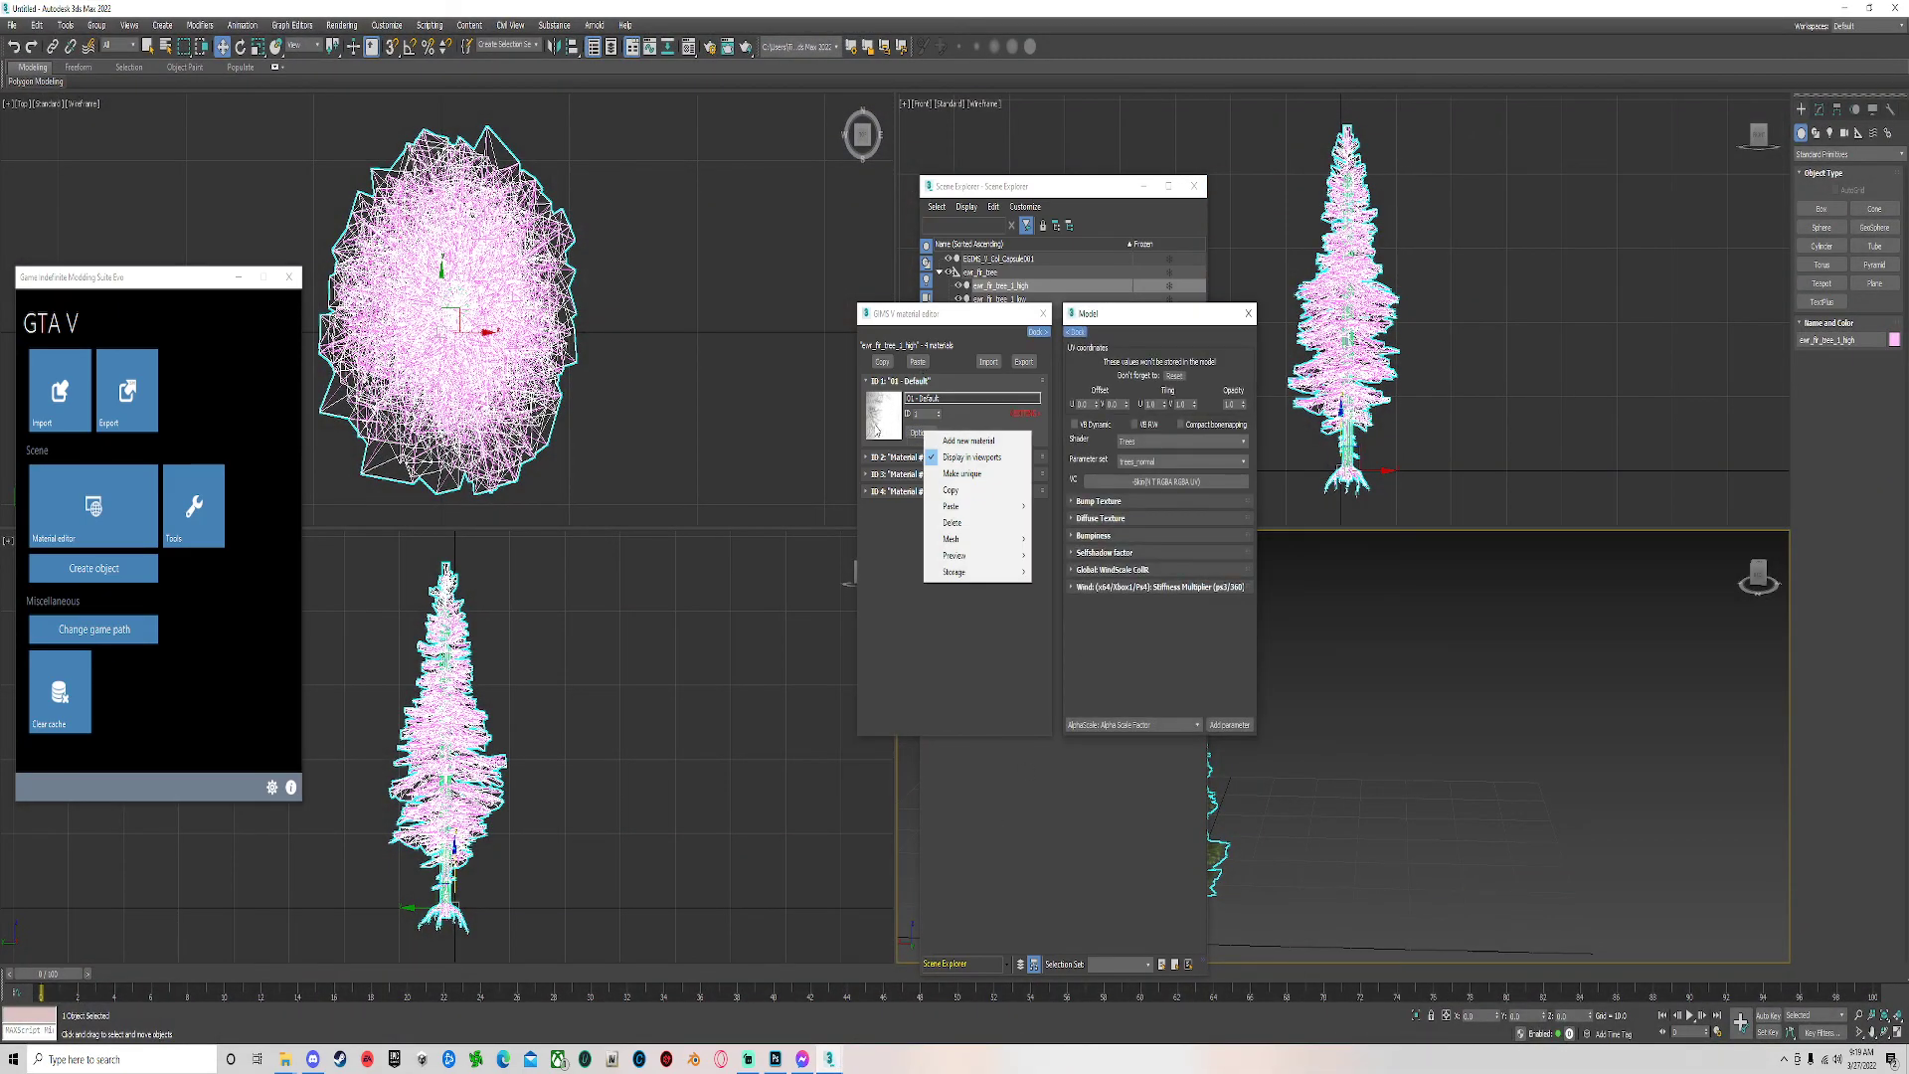
pyautogui.click(1004, 316)
pyautogui.moveTo(1004, 317); pyautogui.dragTo(1472, 485)
pyautogui.moveTo(1130, 179); pyautogui.dragTo(598, 163)
# Assign Fir_Branch_bump.jpg as the bump texture of the first material on ewr_fir_tree_1_high.
pyautogui.scroll(2, 1065, 508)
pyautogui.scroll(8, 1214, 674)
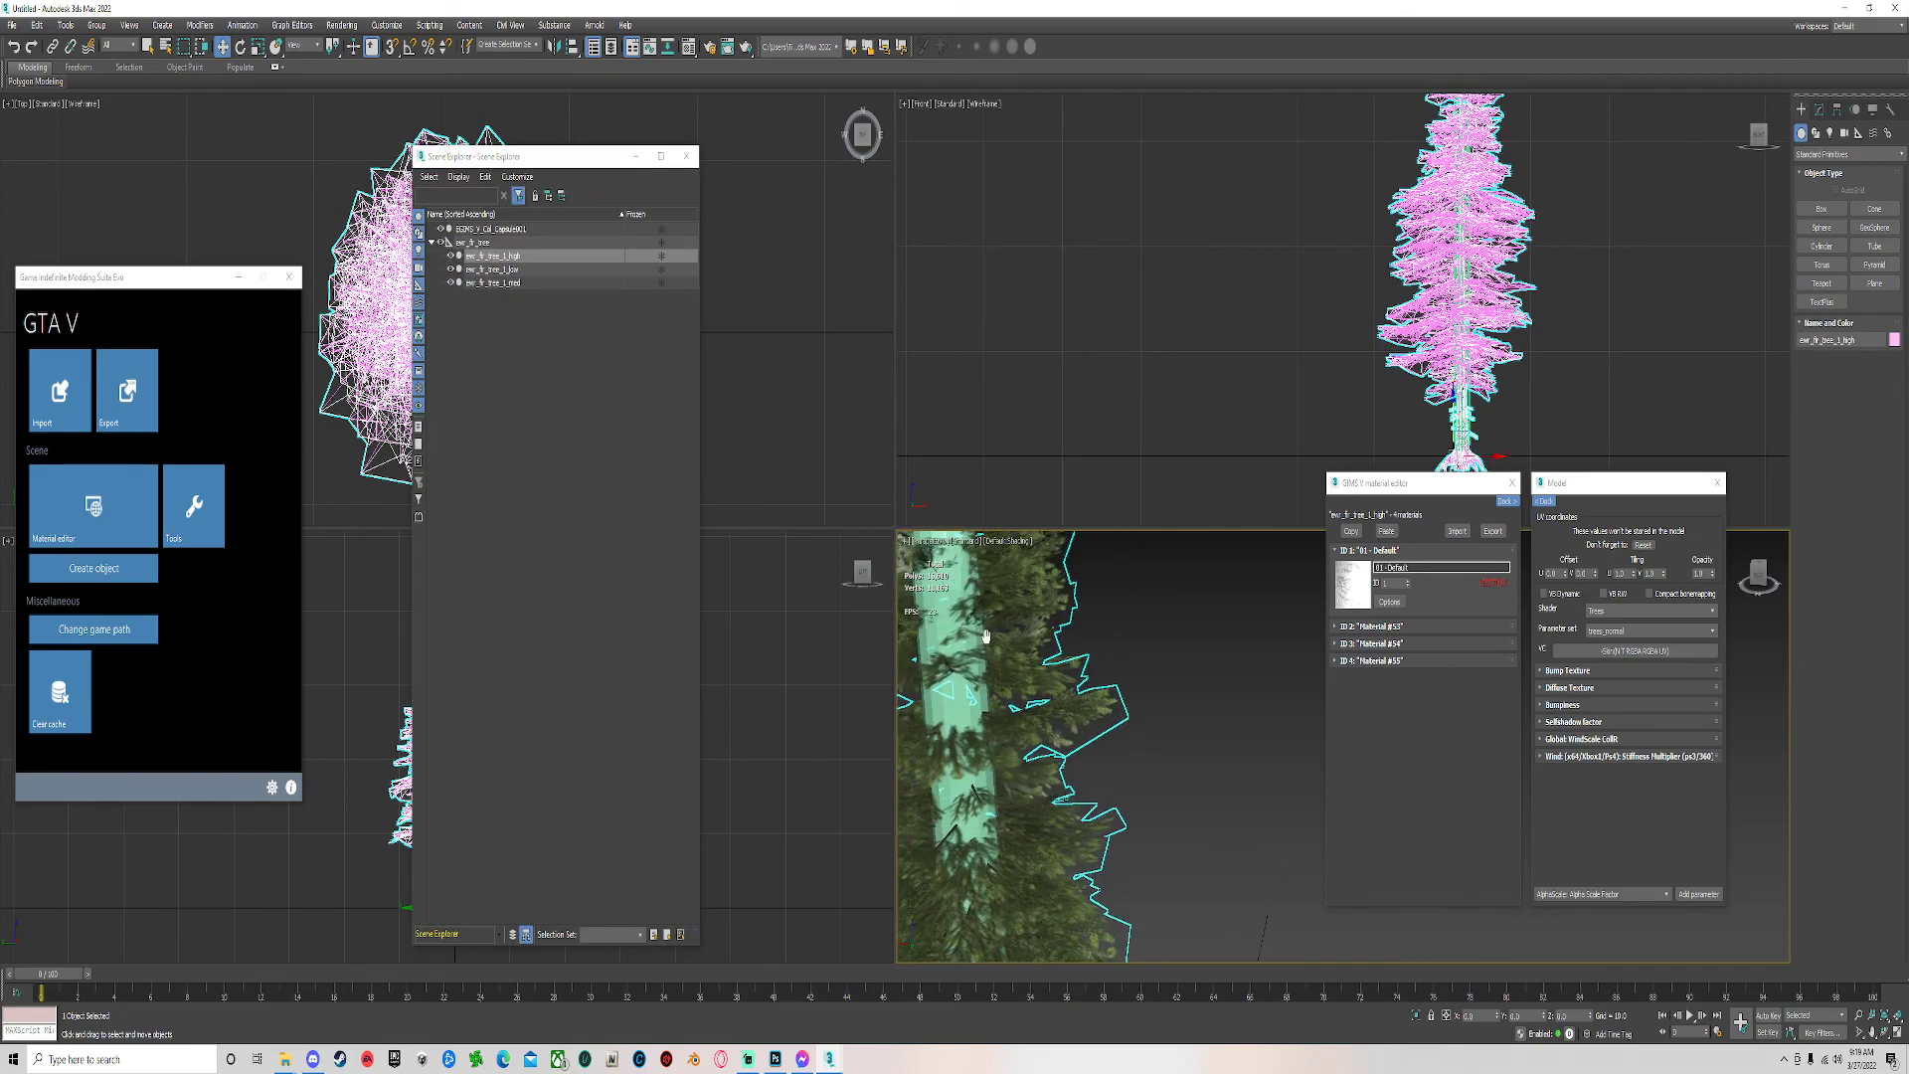
pyautogui.keyDown('alt'); pyautogui.moveTo(1218, 731); pyautogui.dragTo(1276, 775, button='middle'); pyautogui.keyUp('alt')
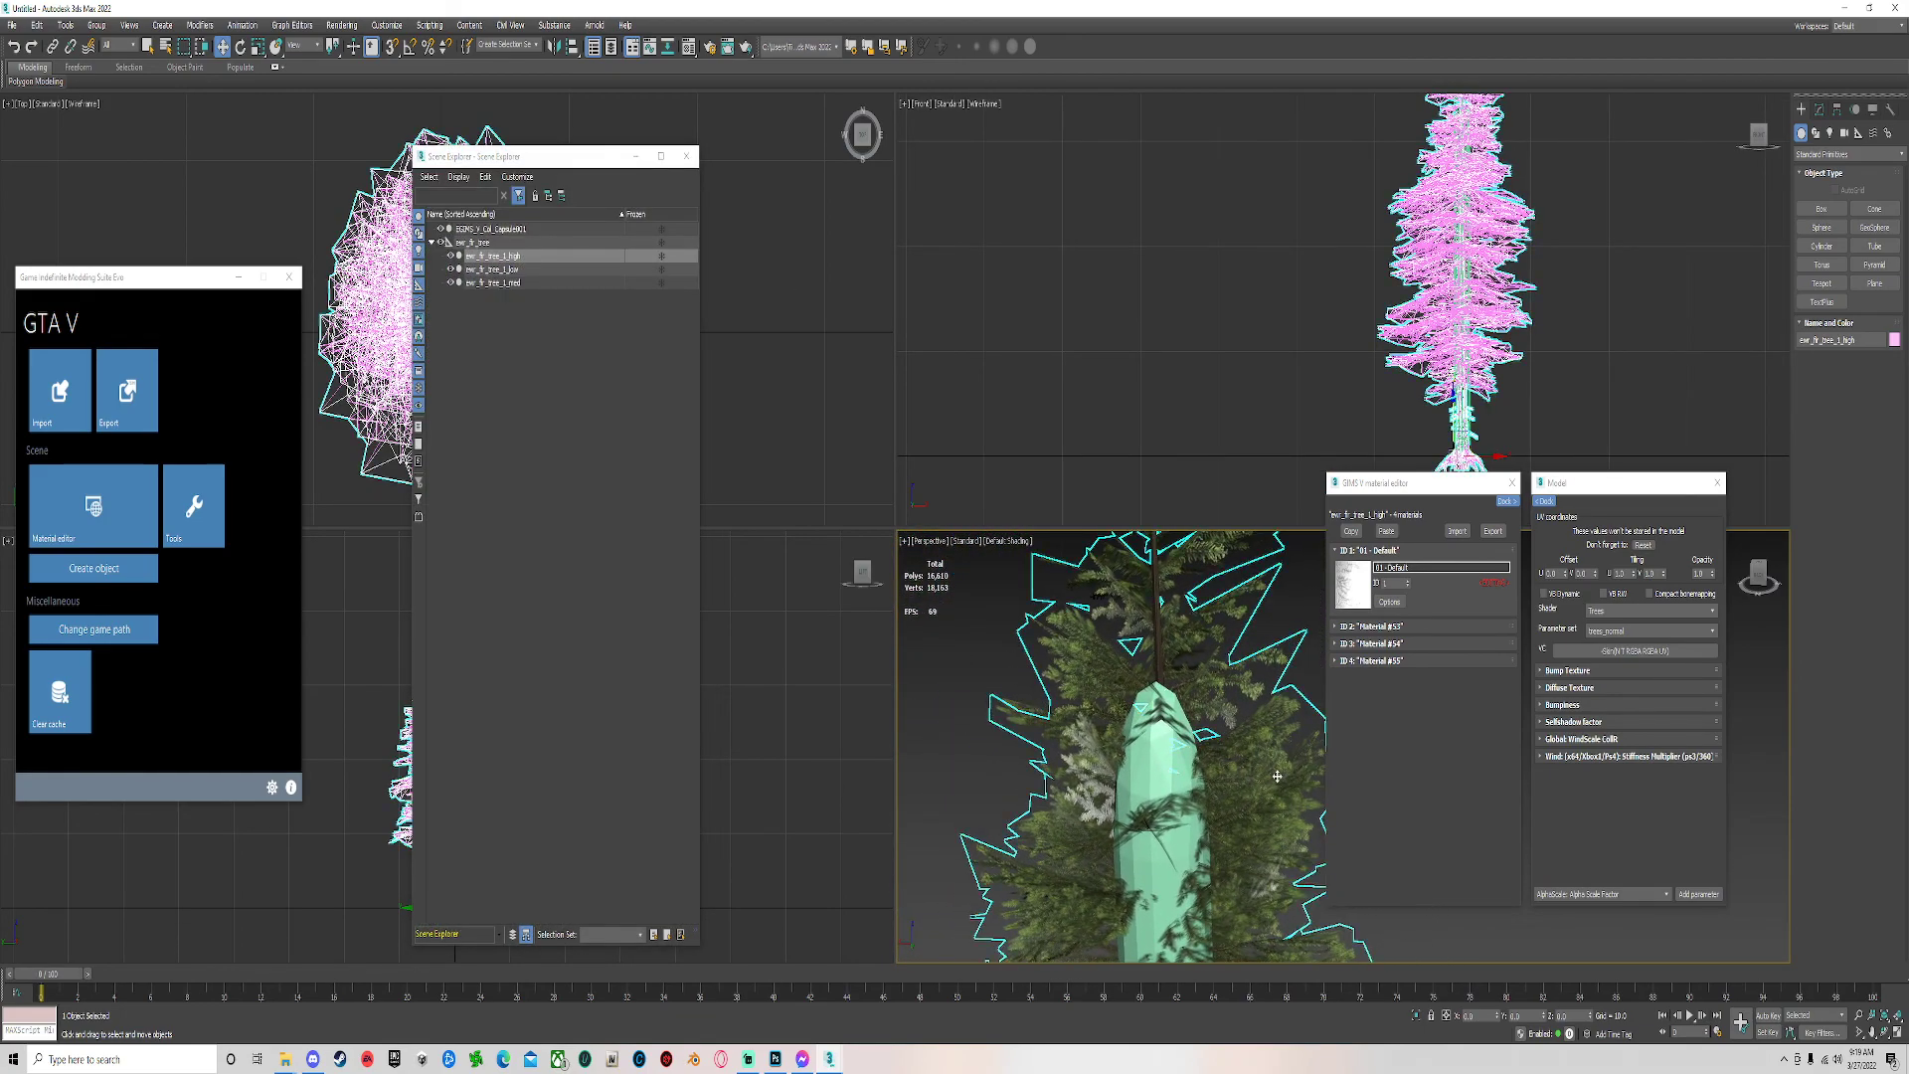
pyautogui.click(1568, 686)
pyautogui.click(1621, 713)
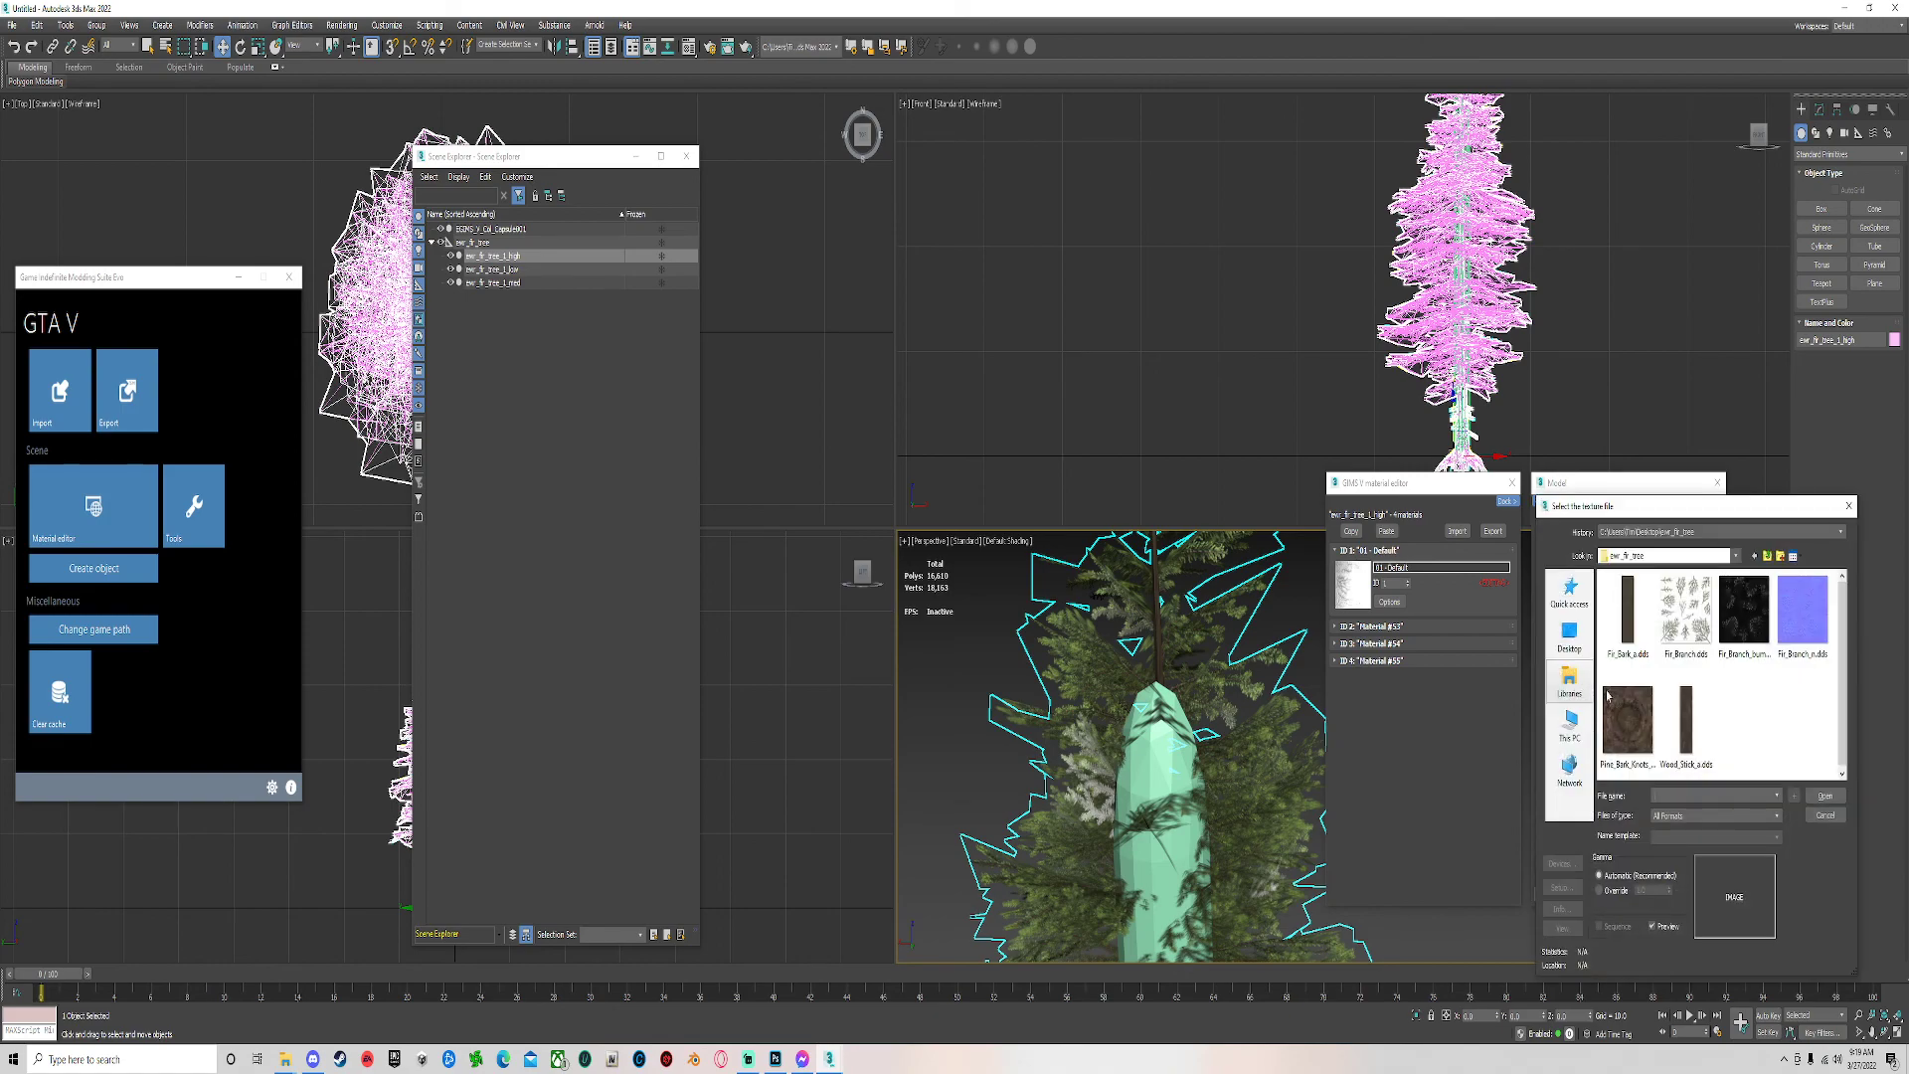
pyautogui.doubleClick(1804, 637)
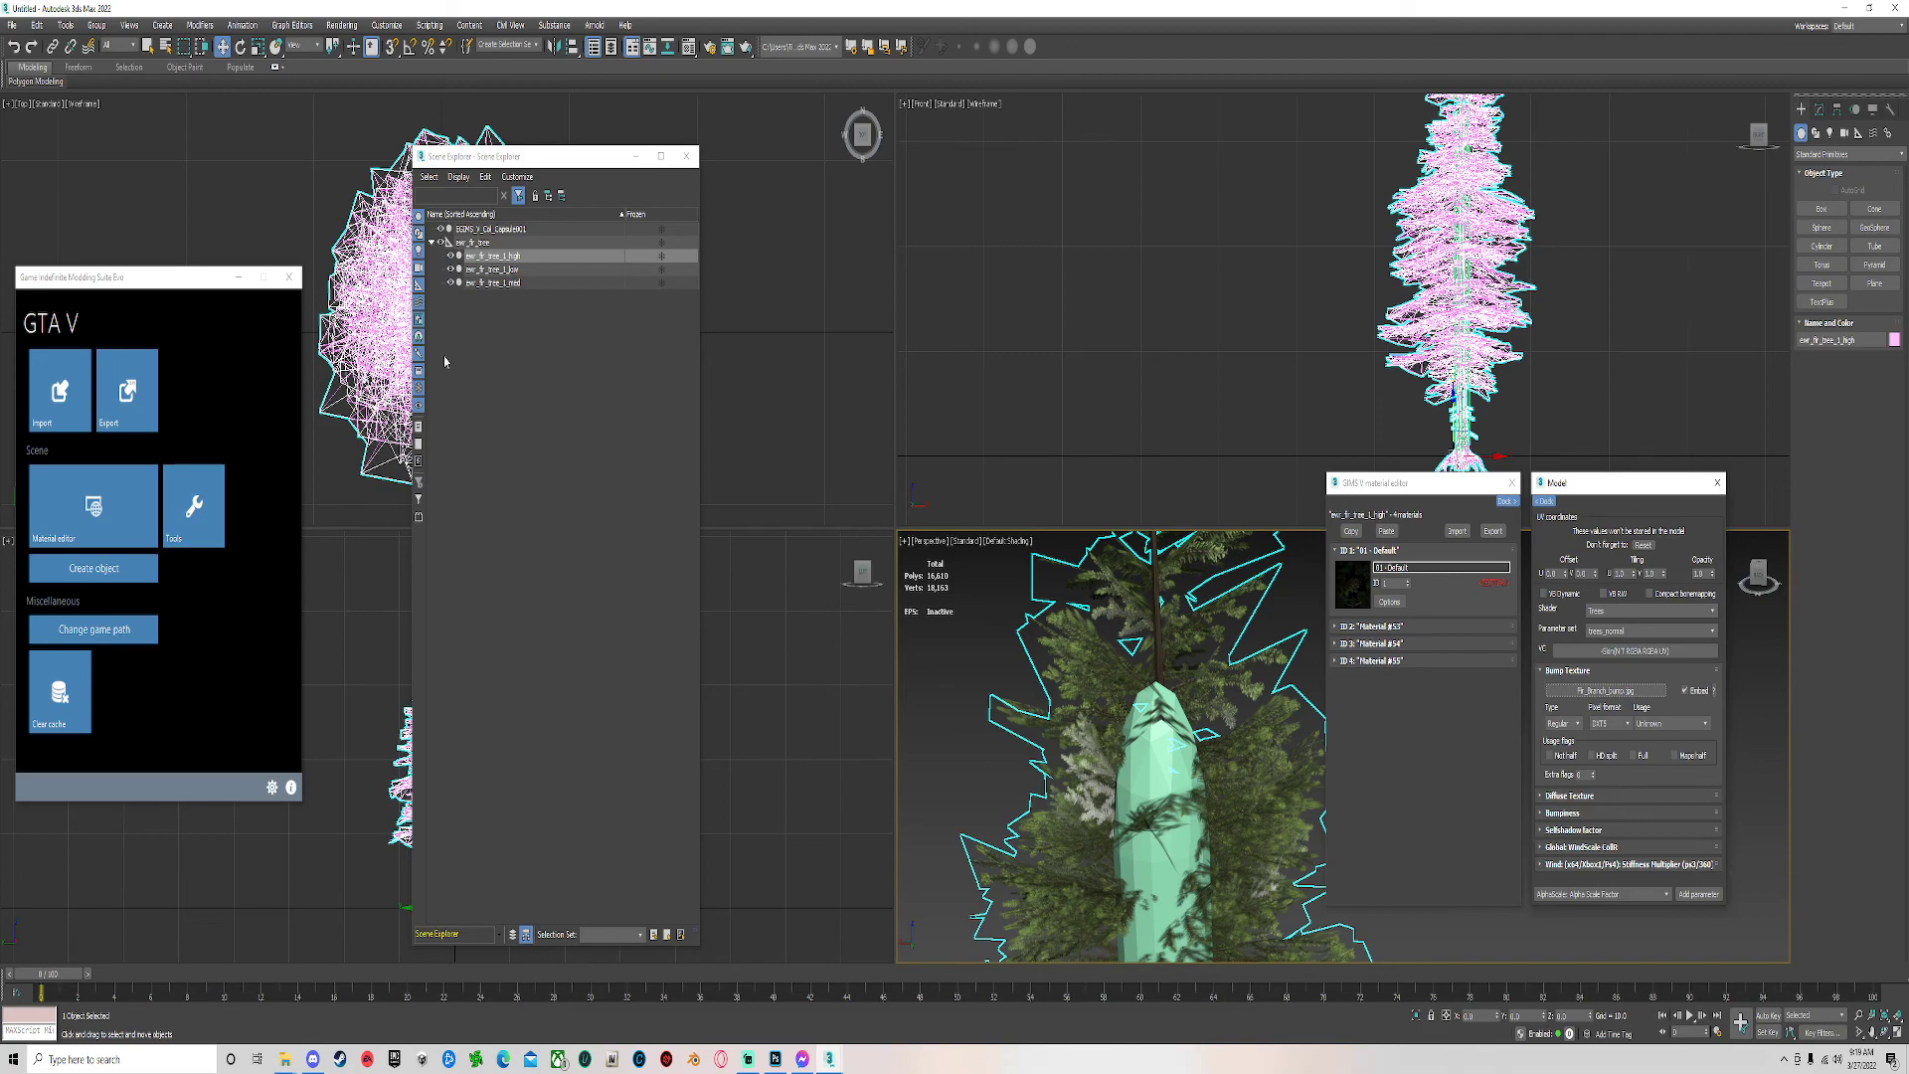
# Replace the bump texture of the first material on ewr_fir_tree_1_low with Fir_Branch_bump.jpg.
pyautogui.click(492, 269)
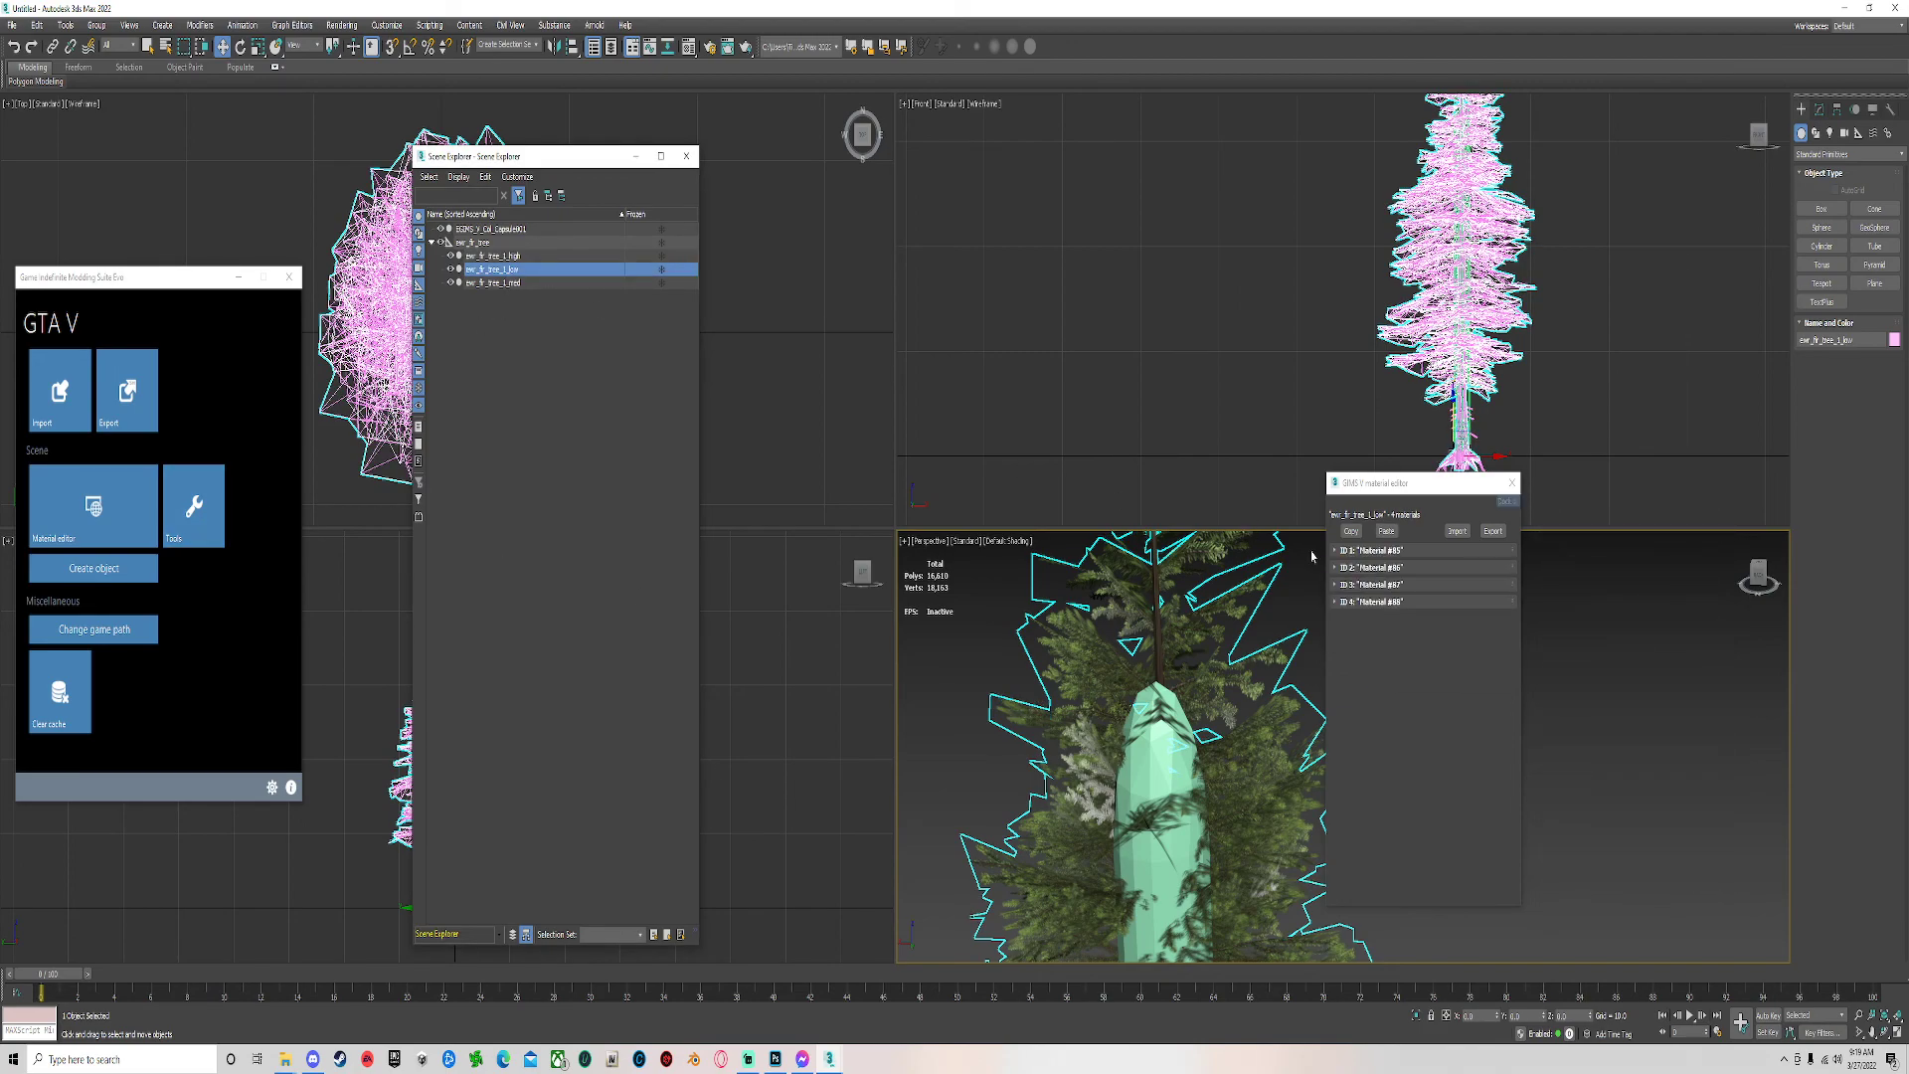
pyautogui.click(1357, 552)
pyautogui.click(1389, 602)
pyautogui.click(1574, 670)
pyautogui.click(1571, 671)
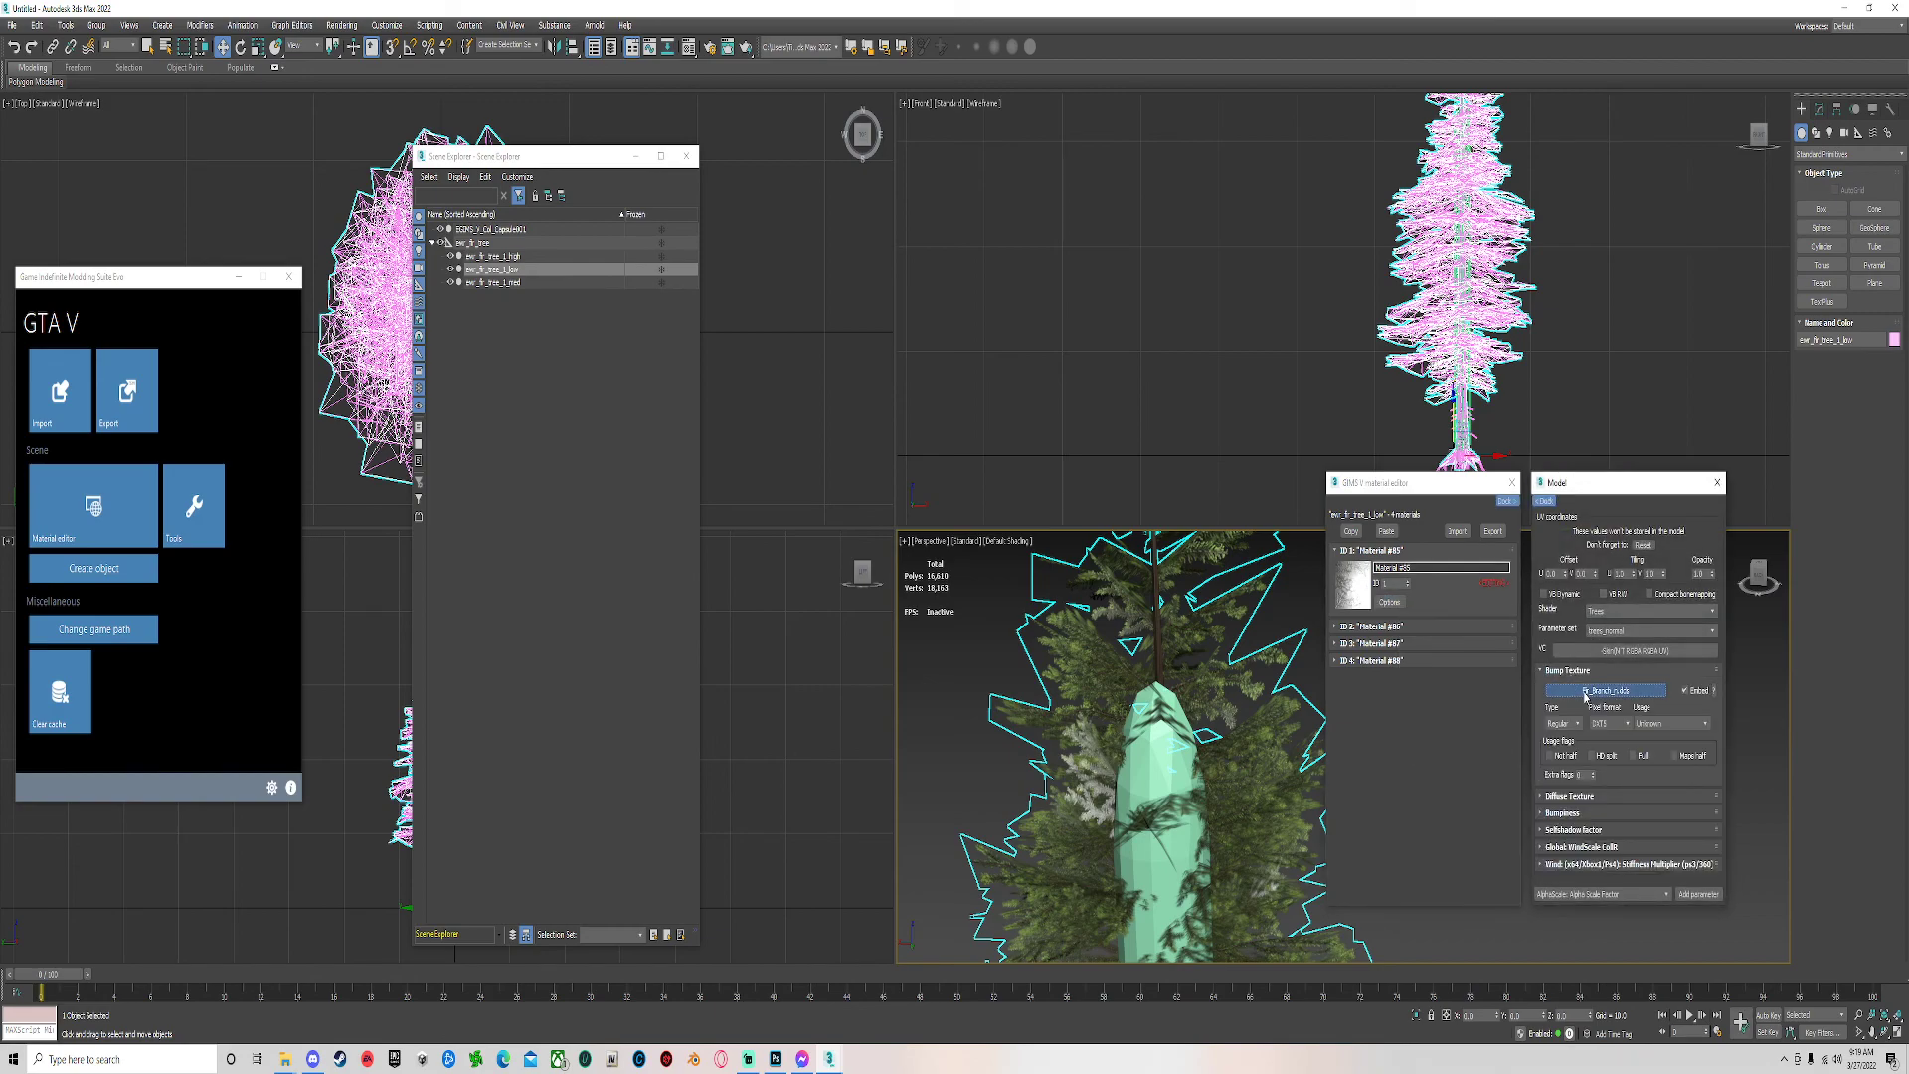
pyautogui.click(1597, 693)
pyautogui.doubleClick(1728, 642)
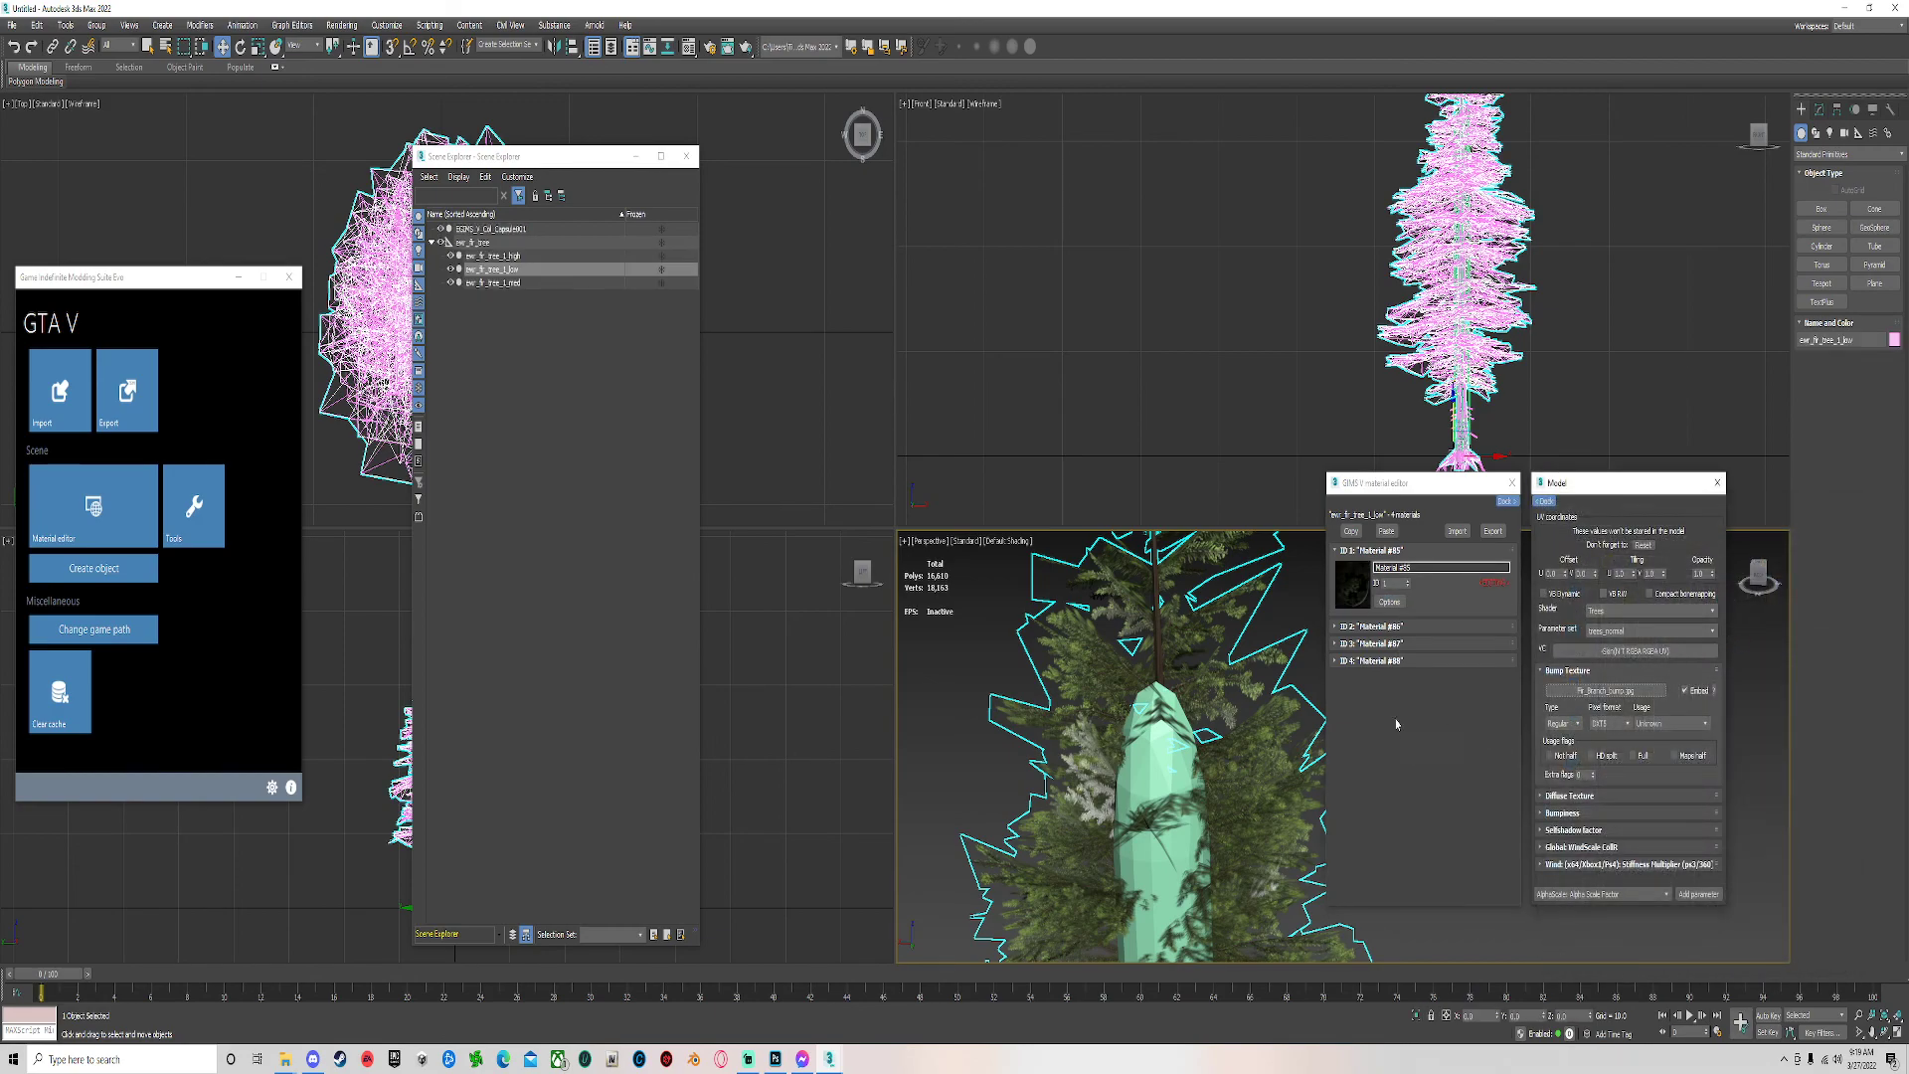
# Replace the bump texture of the first material on ewr_fir_tree_1_med with Fir_Branch_bump.jpg.
pyautogui.click(478, 283)
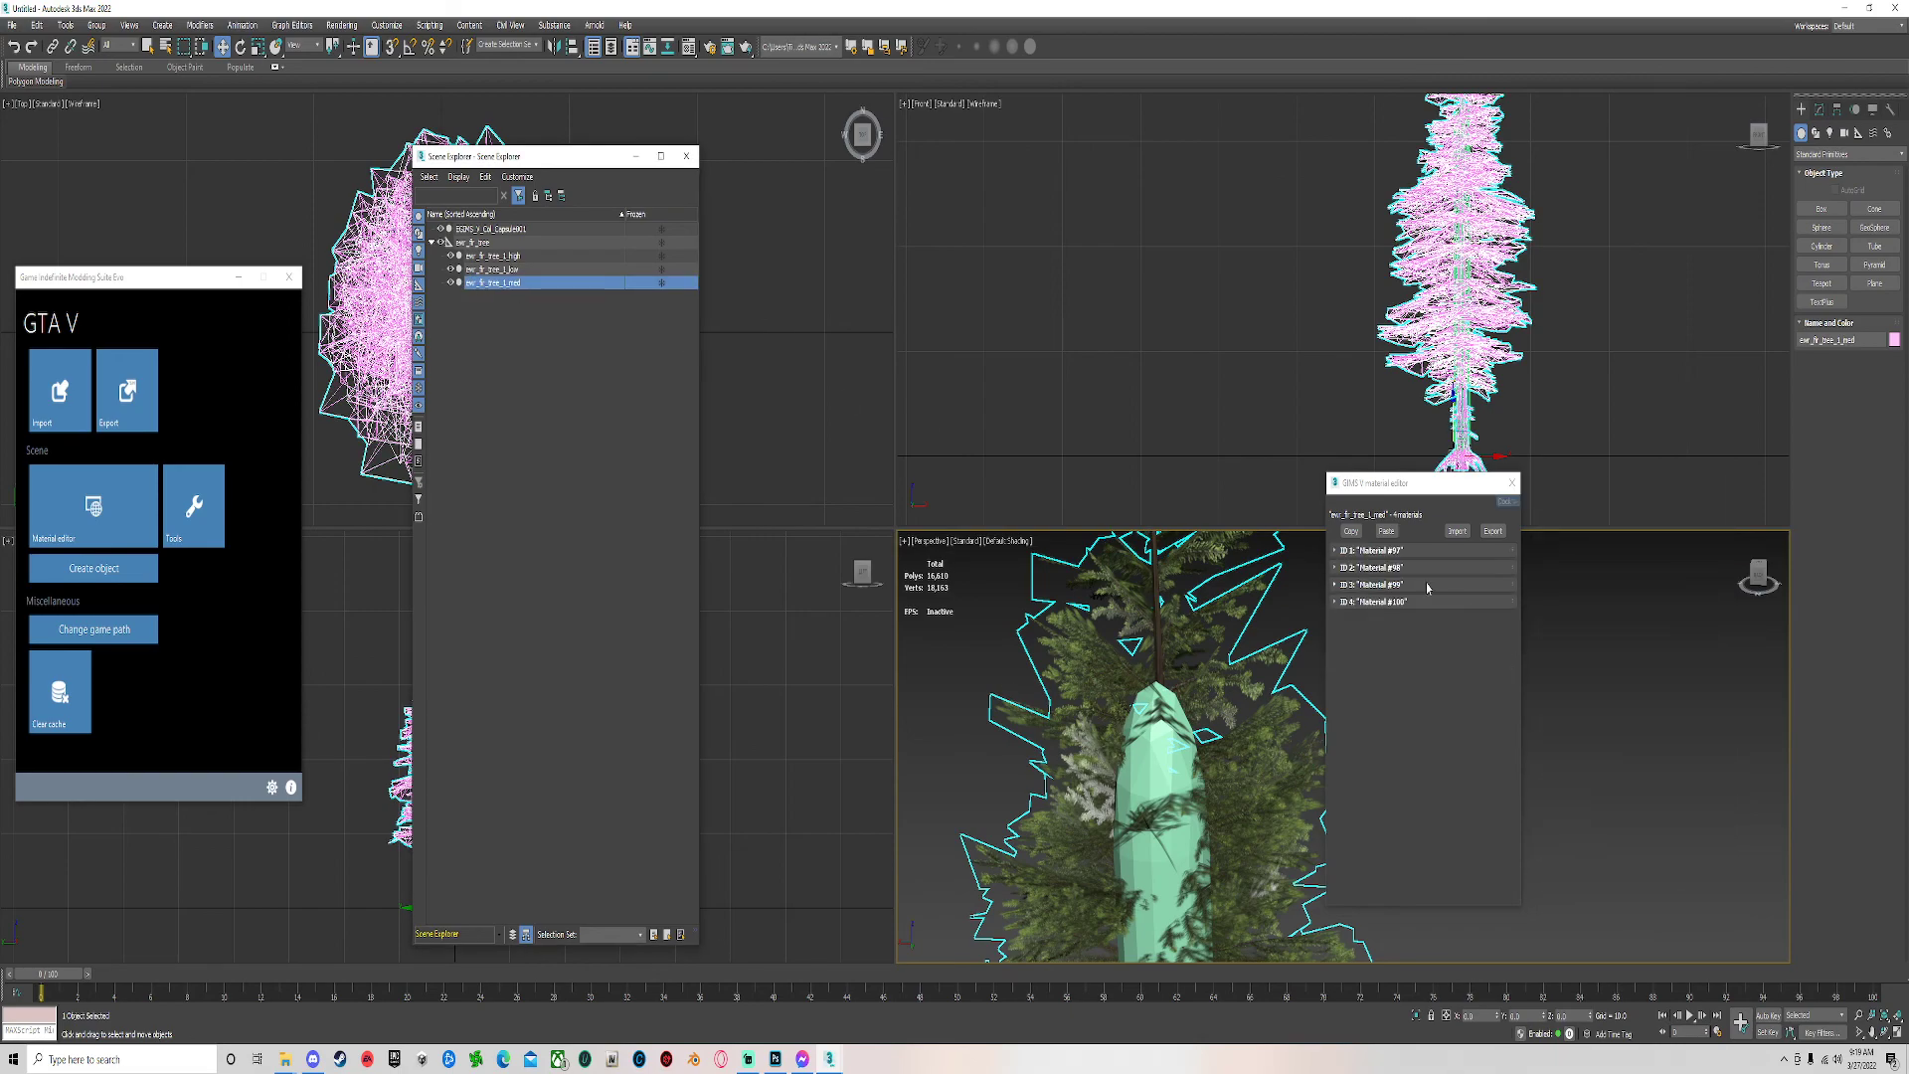
pyautogui.click(1383, 552)
pyautogui.click(1382, 601)
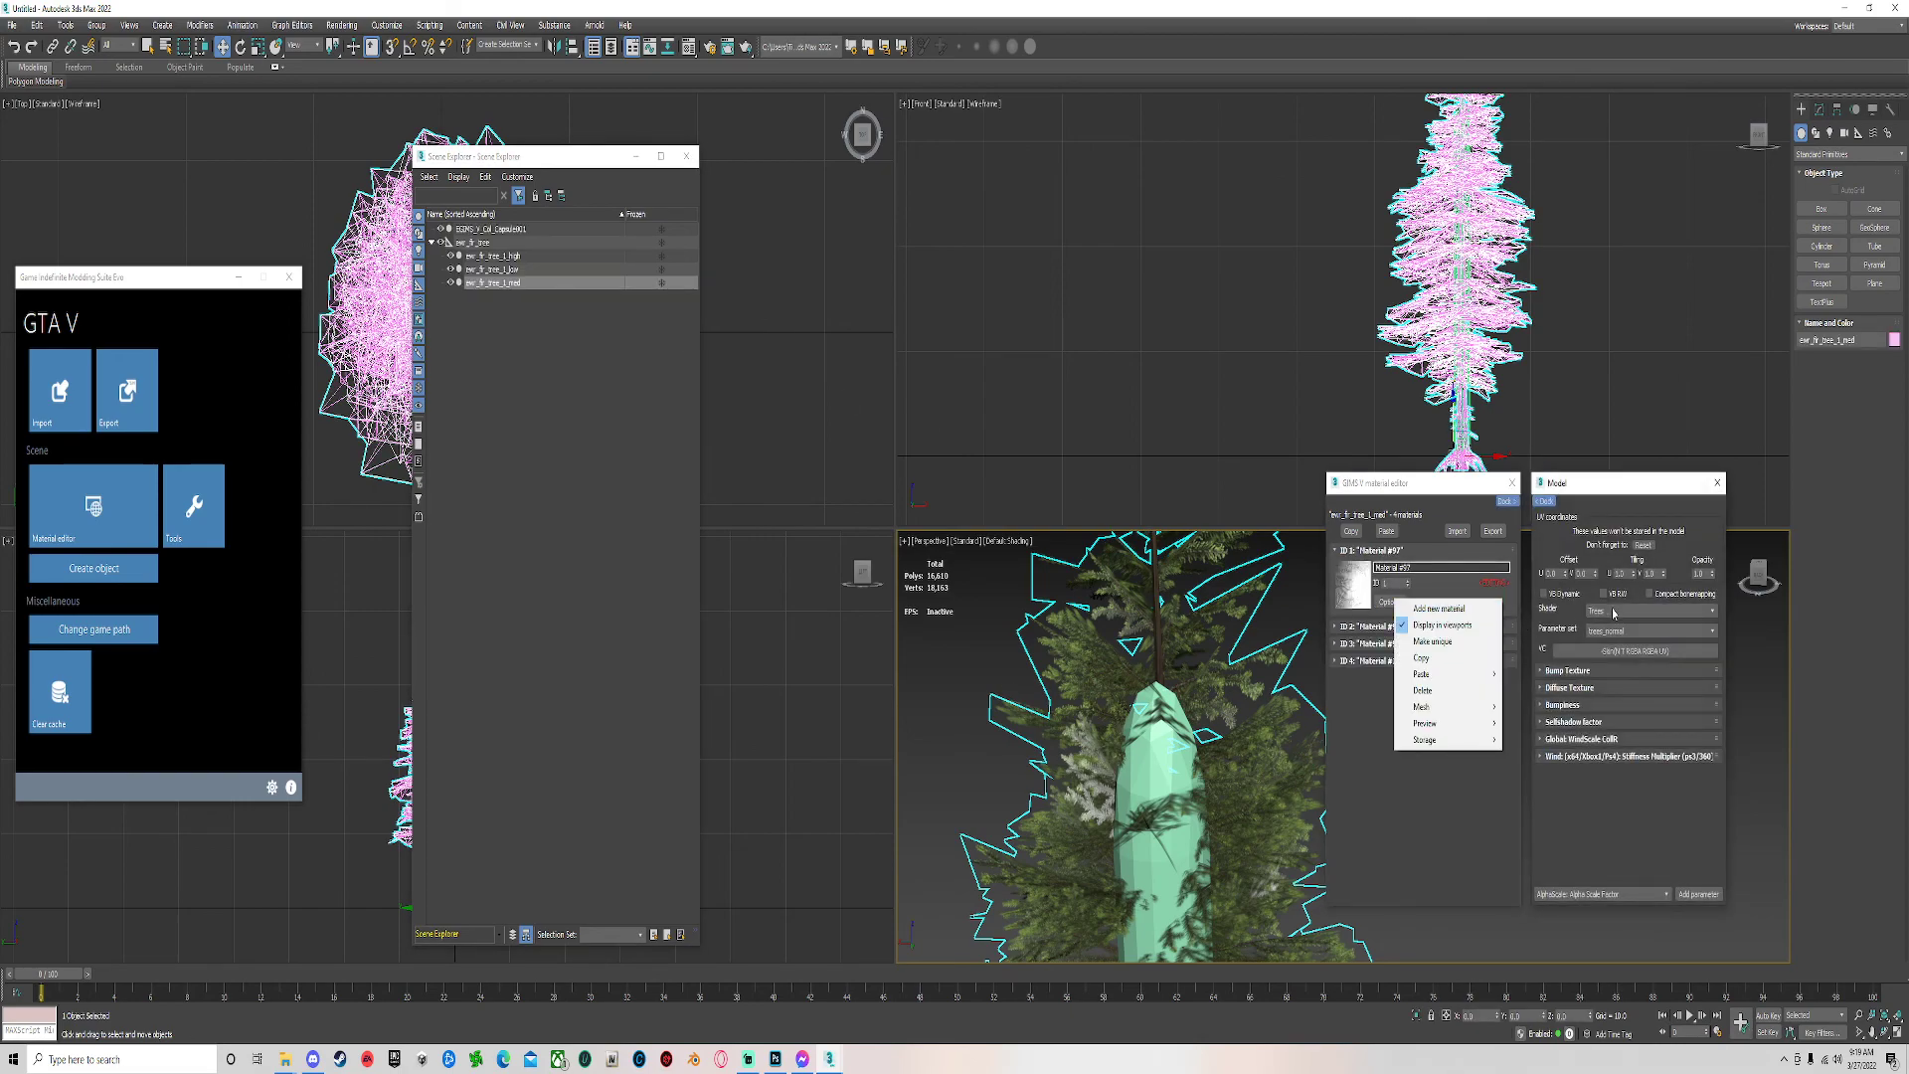
pyautogui.click(1568, 674)
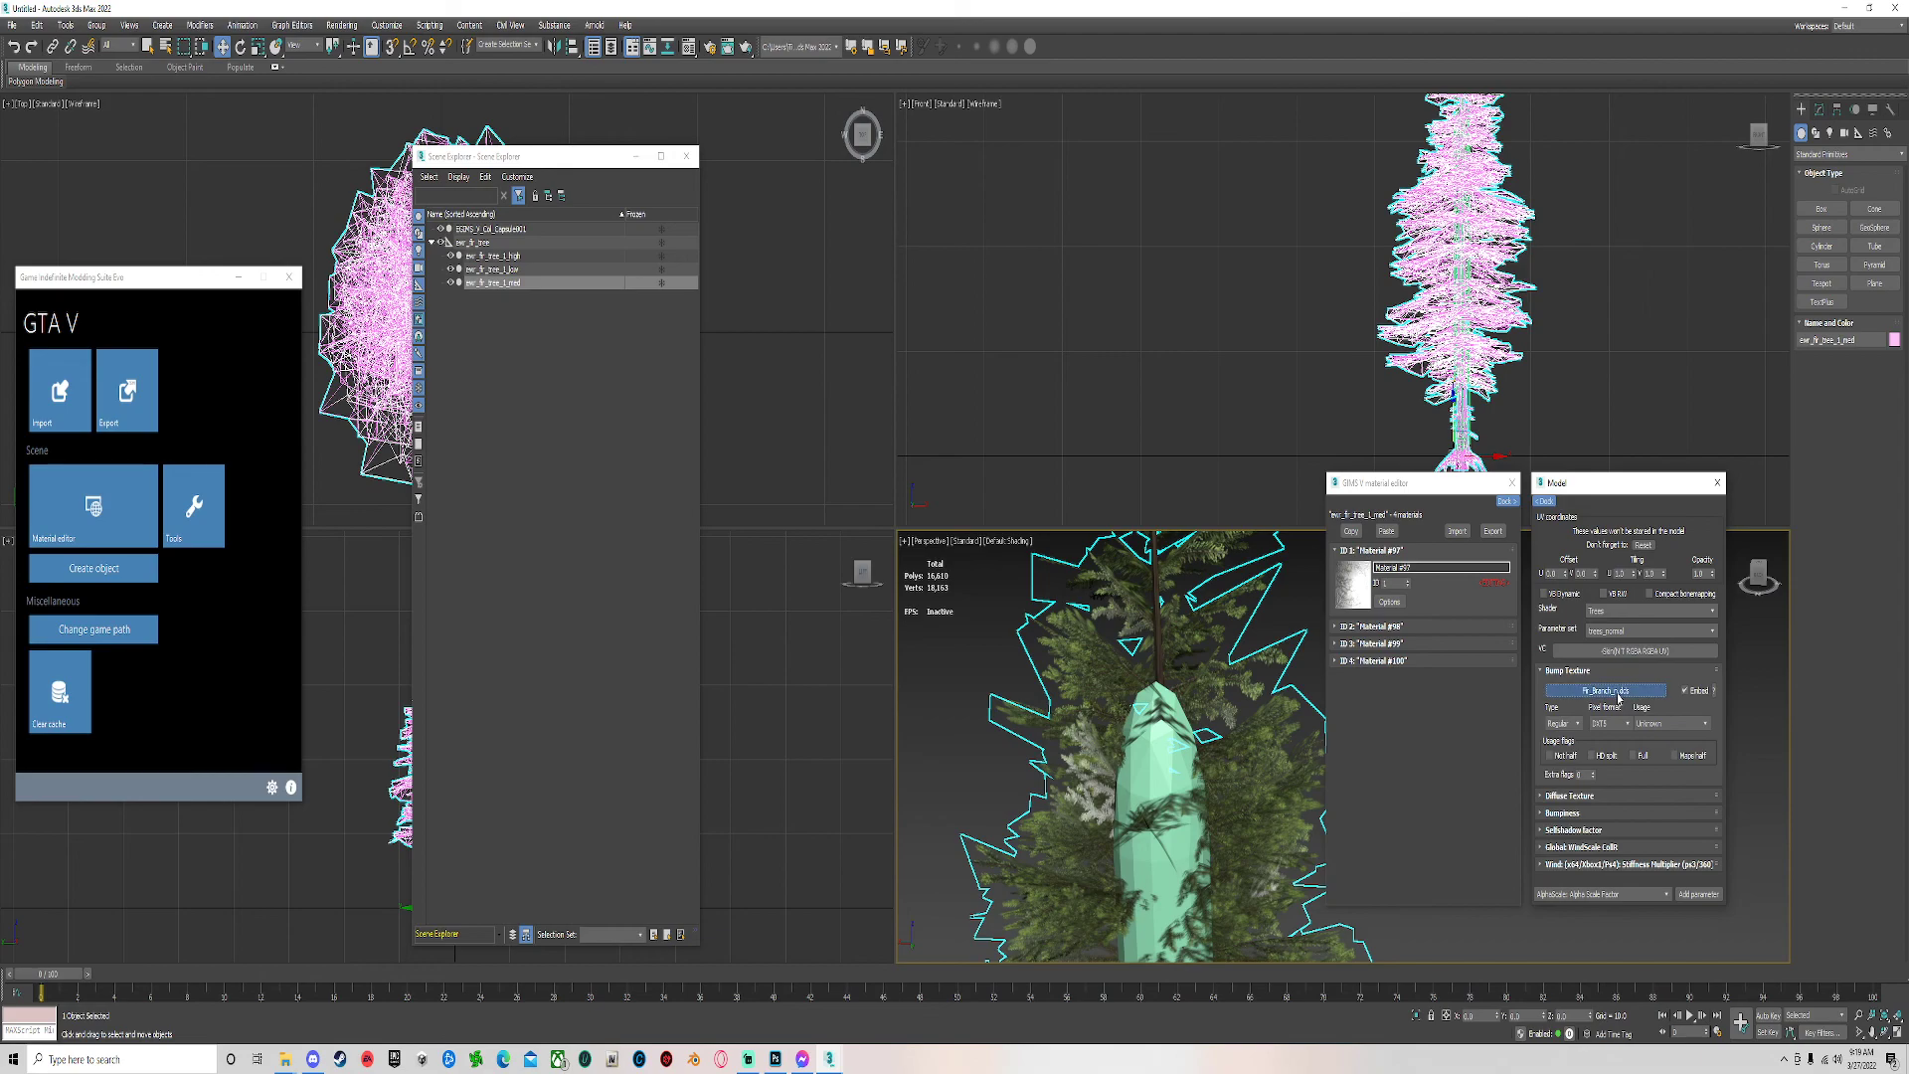
pyautogui.click(1618, 691)
pyautogui.doubleClick(1740, 626)
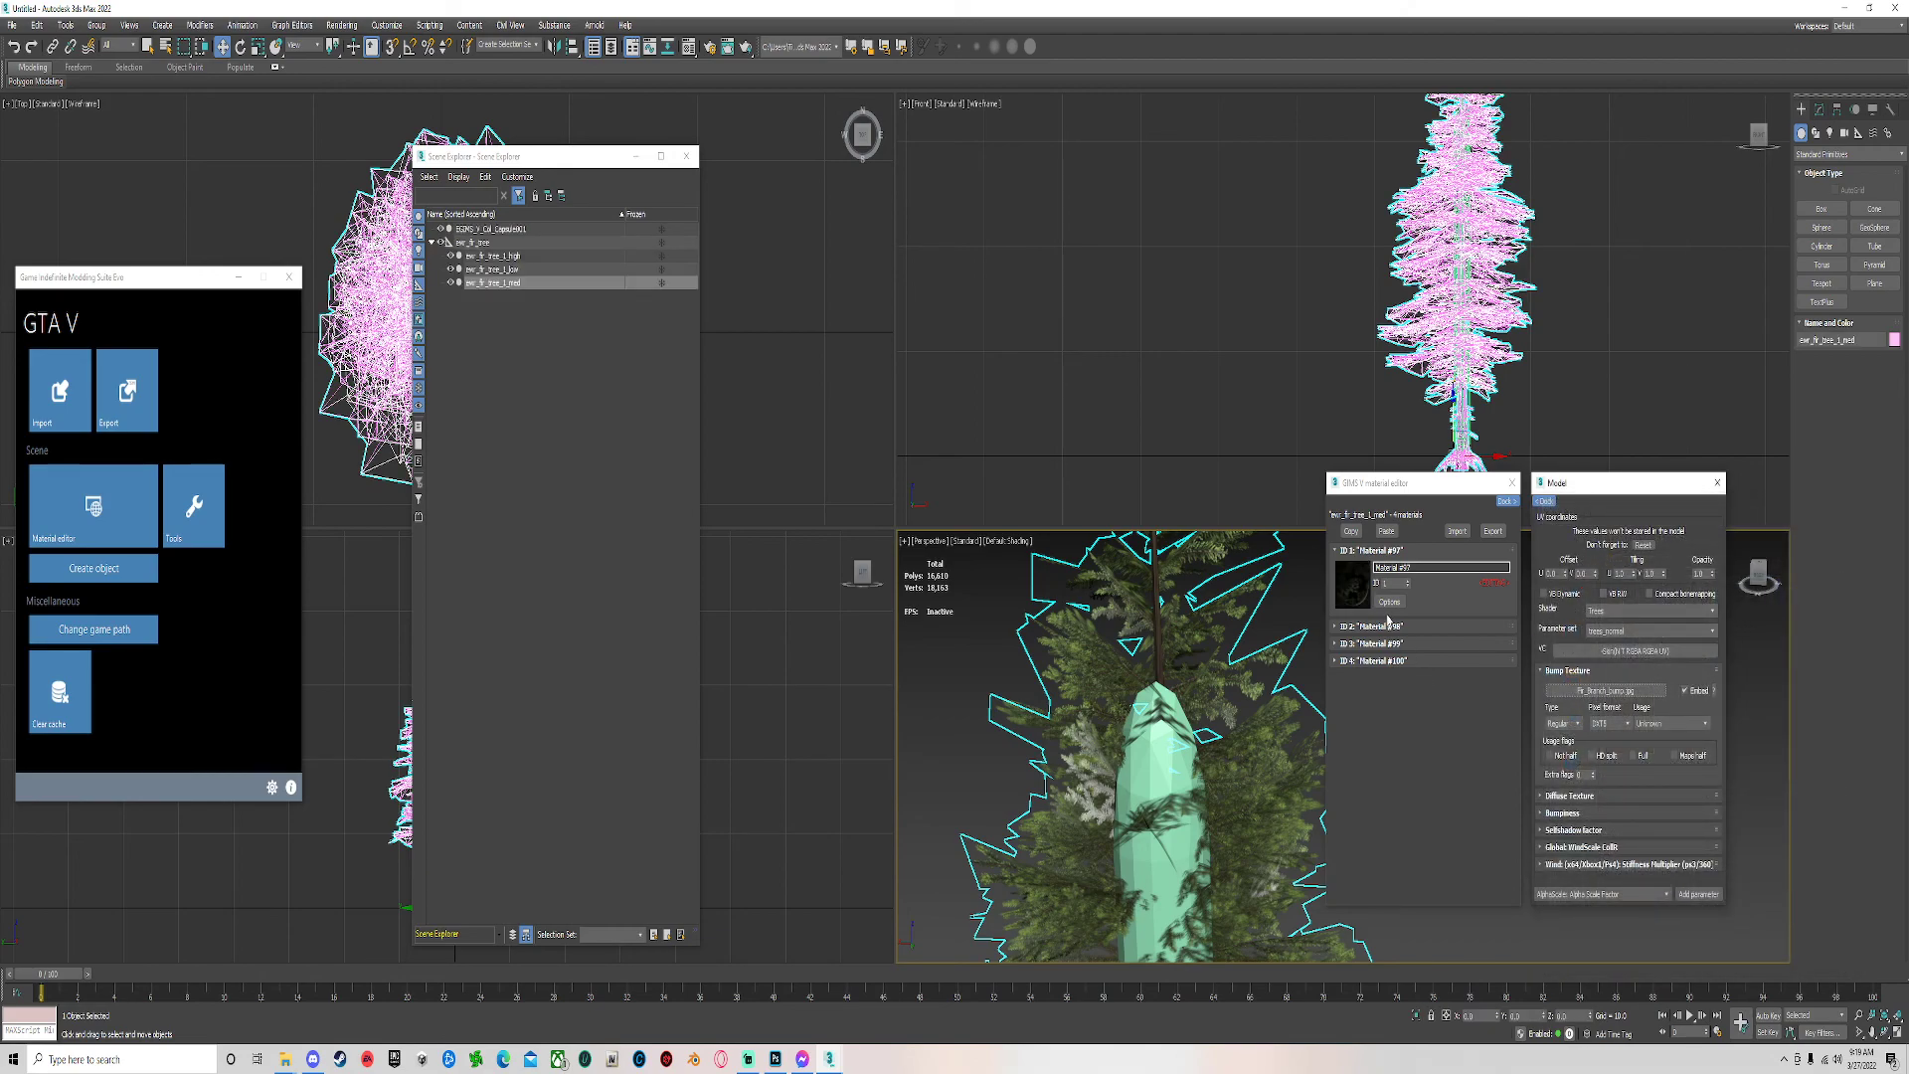
# Examine the branches up close and compare the first material's shader and parameter set on the low and high tree models.
pyautogui.scroll(6, 1312, 663)
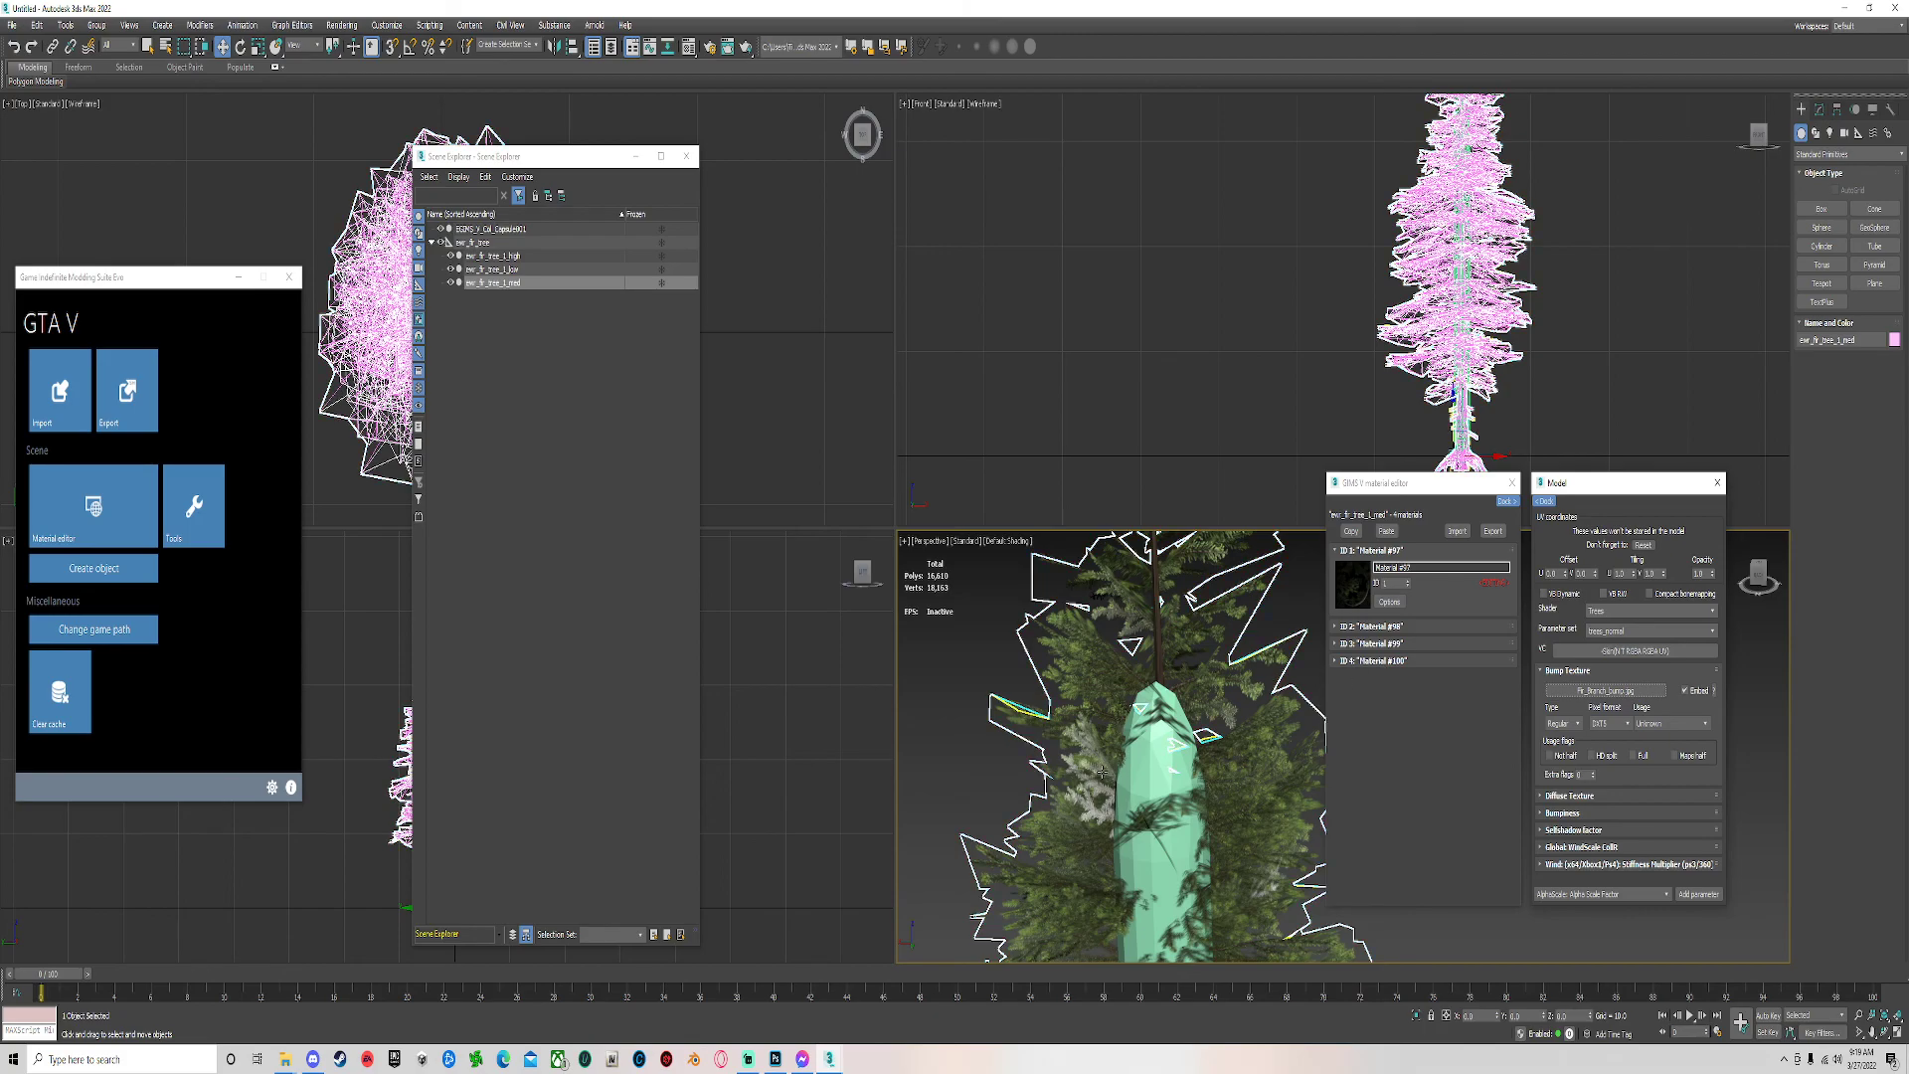
pyautogui.moveTo(1120, 789); pyautogui.dragTo(1317, 724, button='middle')
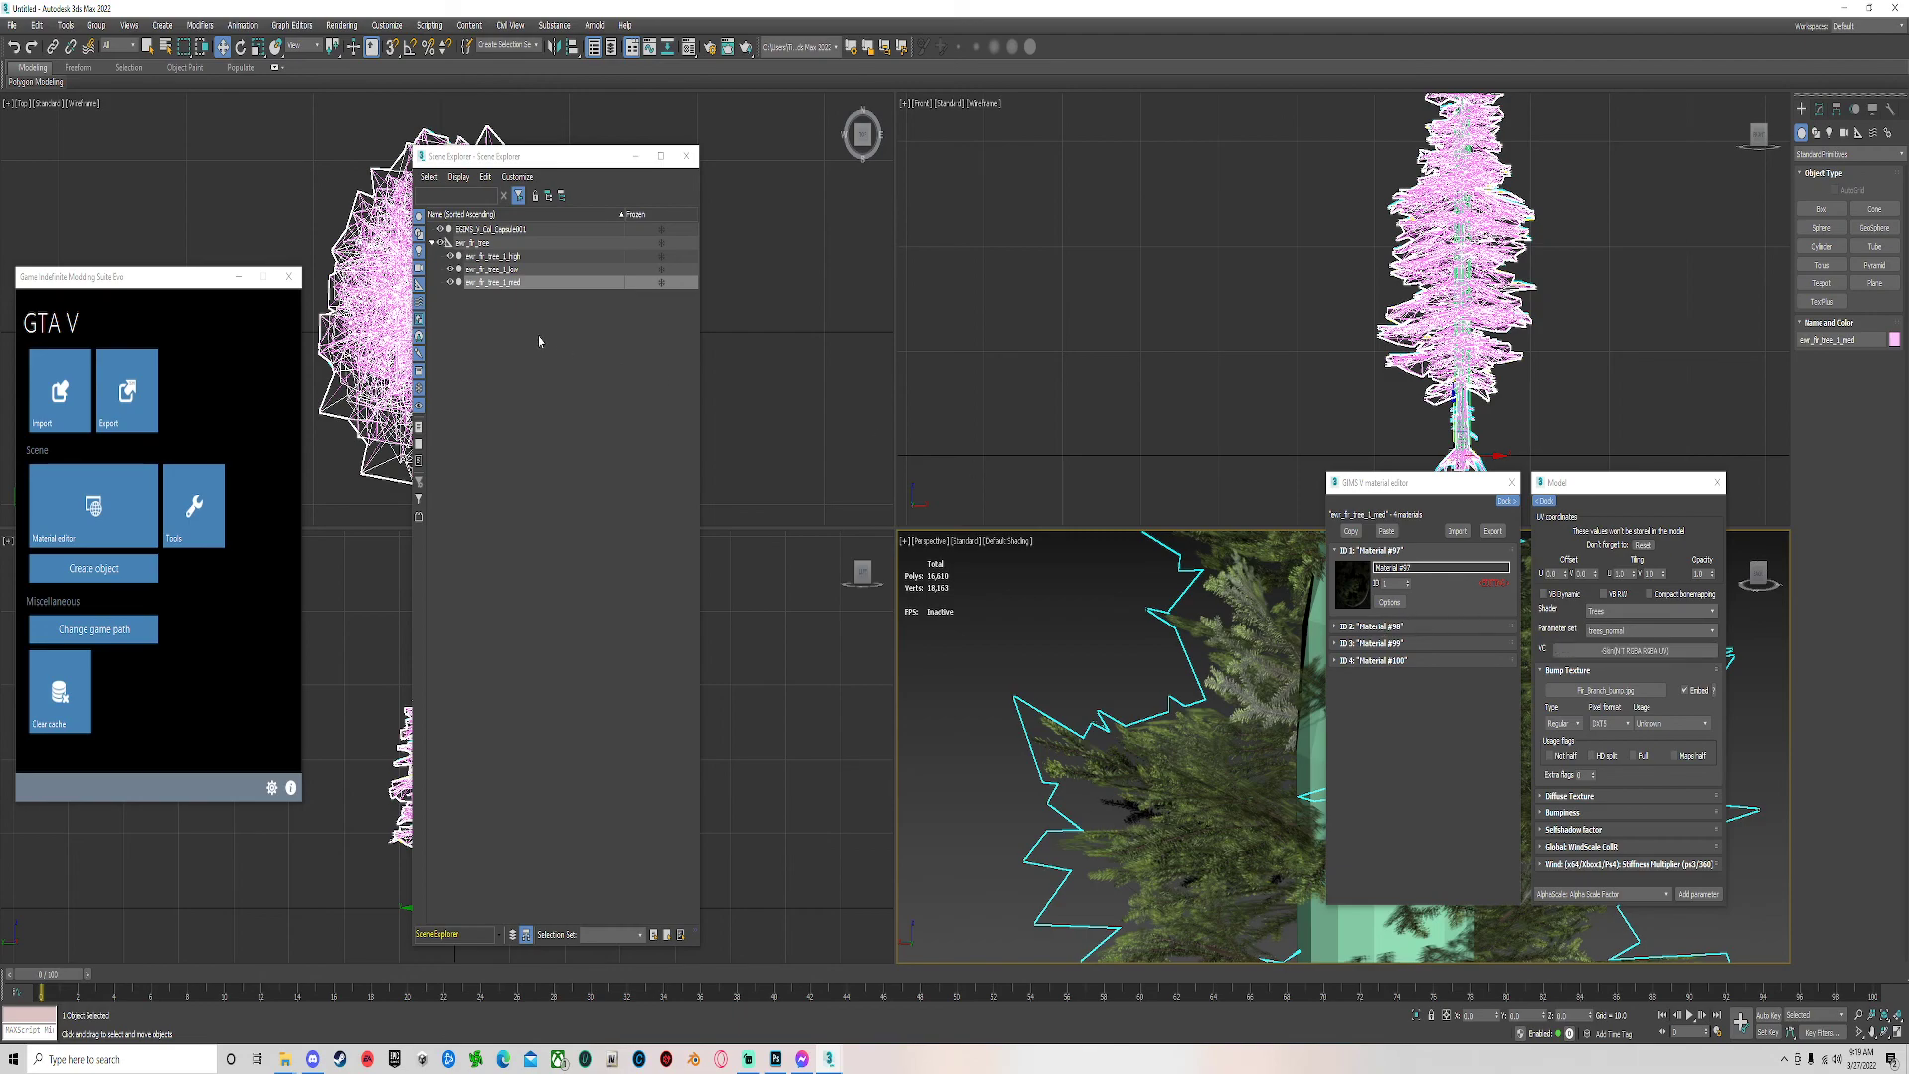
pyautogui.click(517, 269)
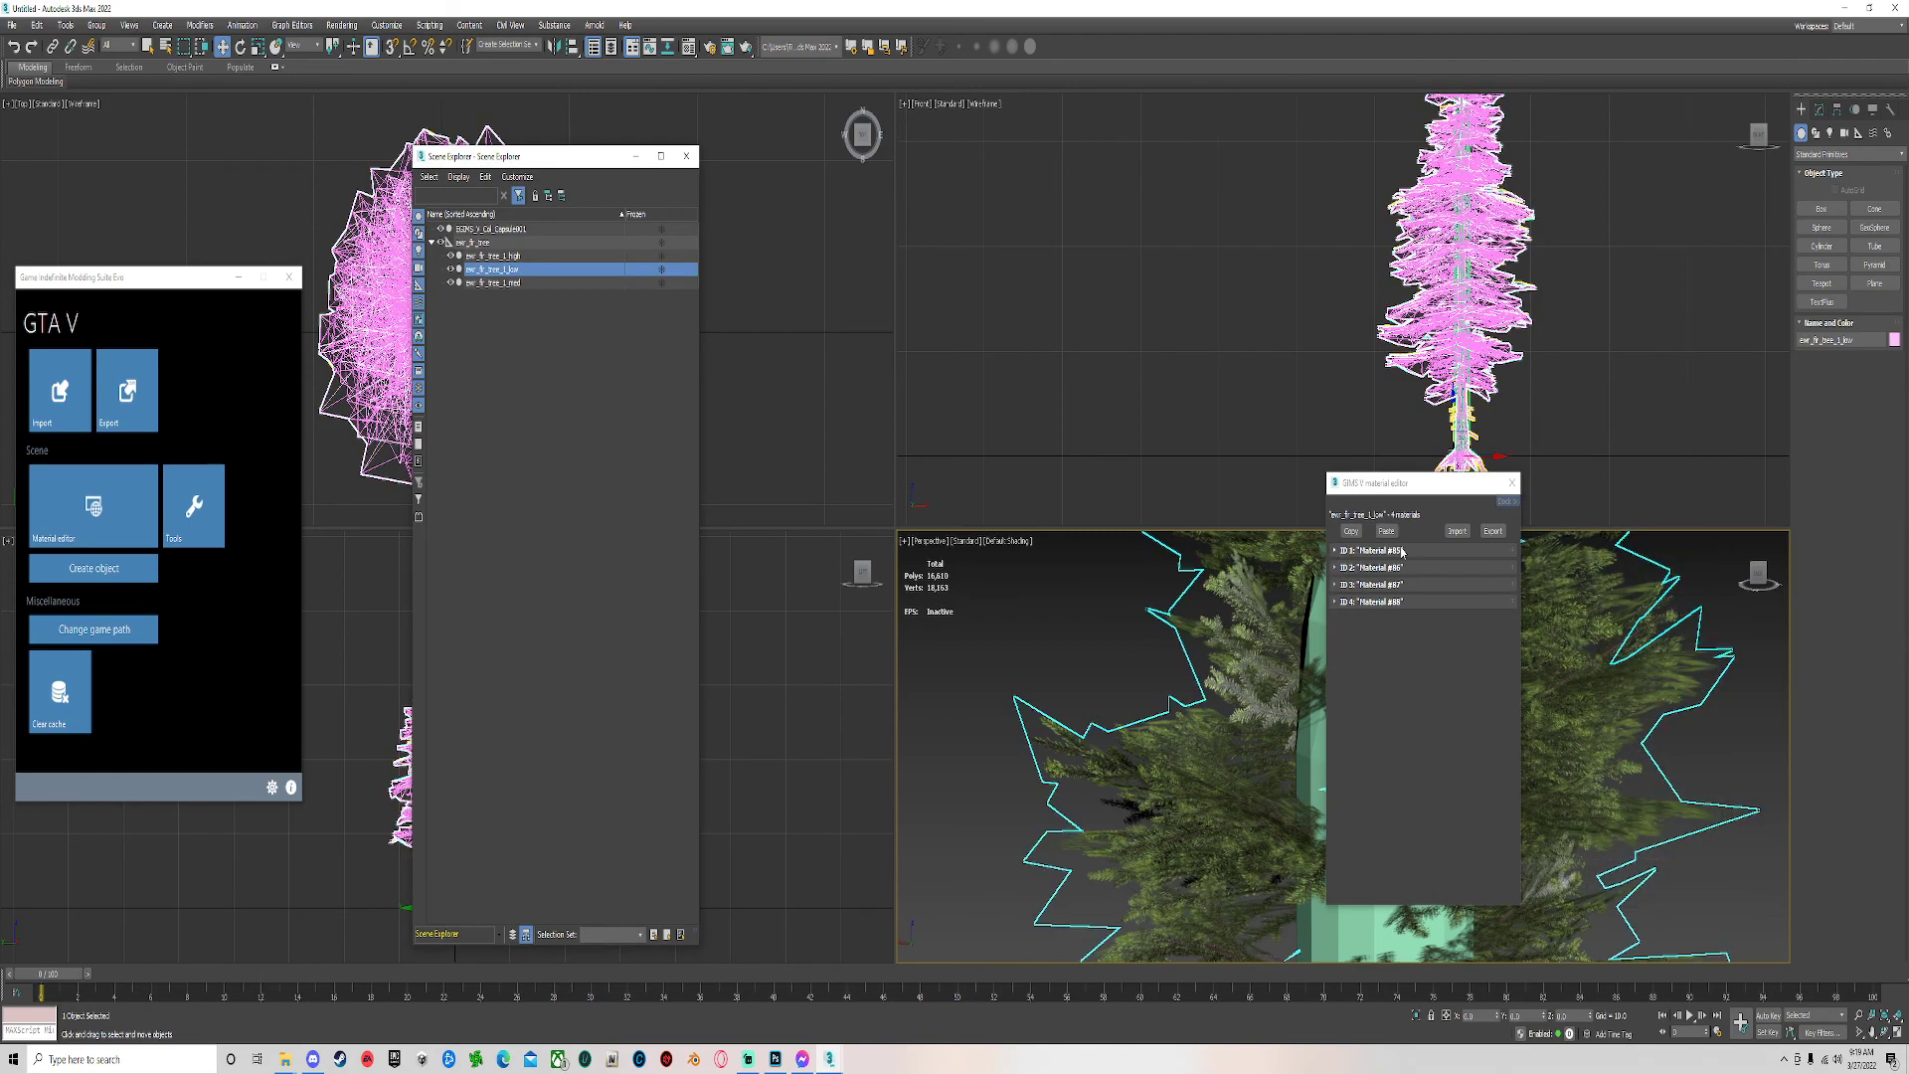
pyautogui.click(1389, 601)
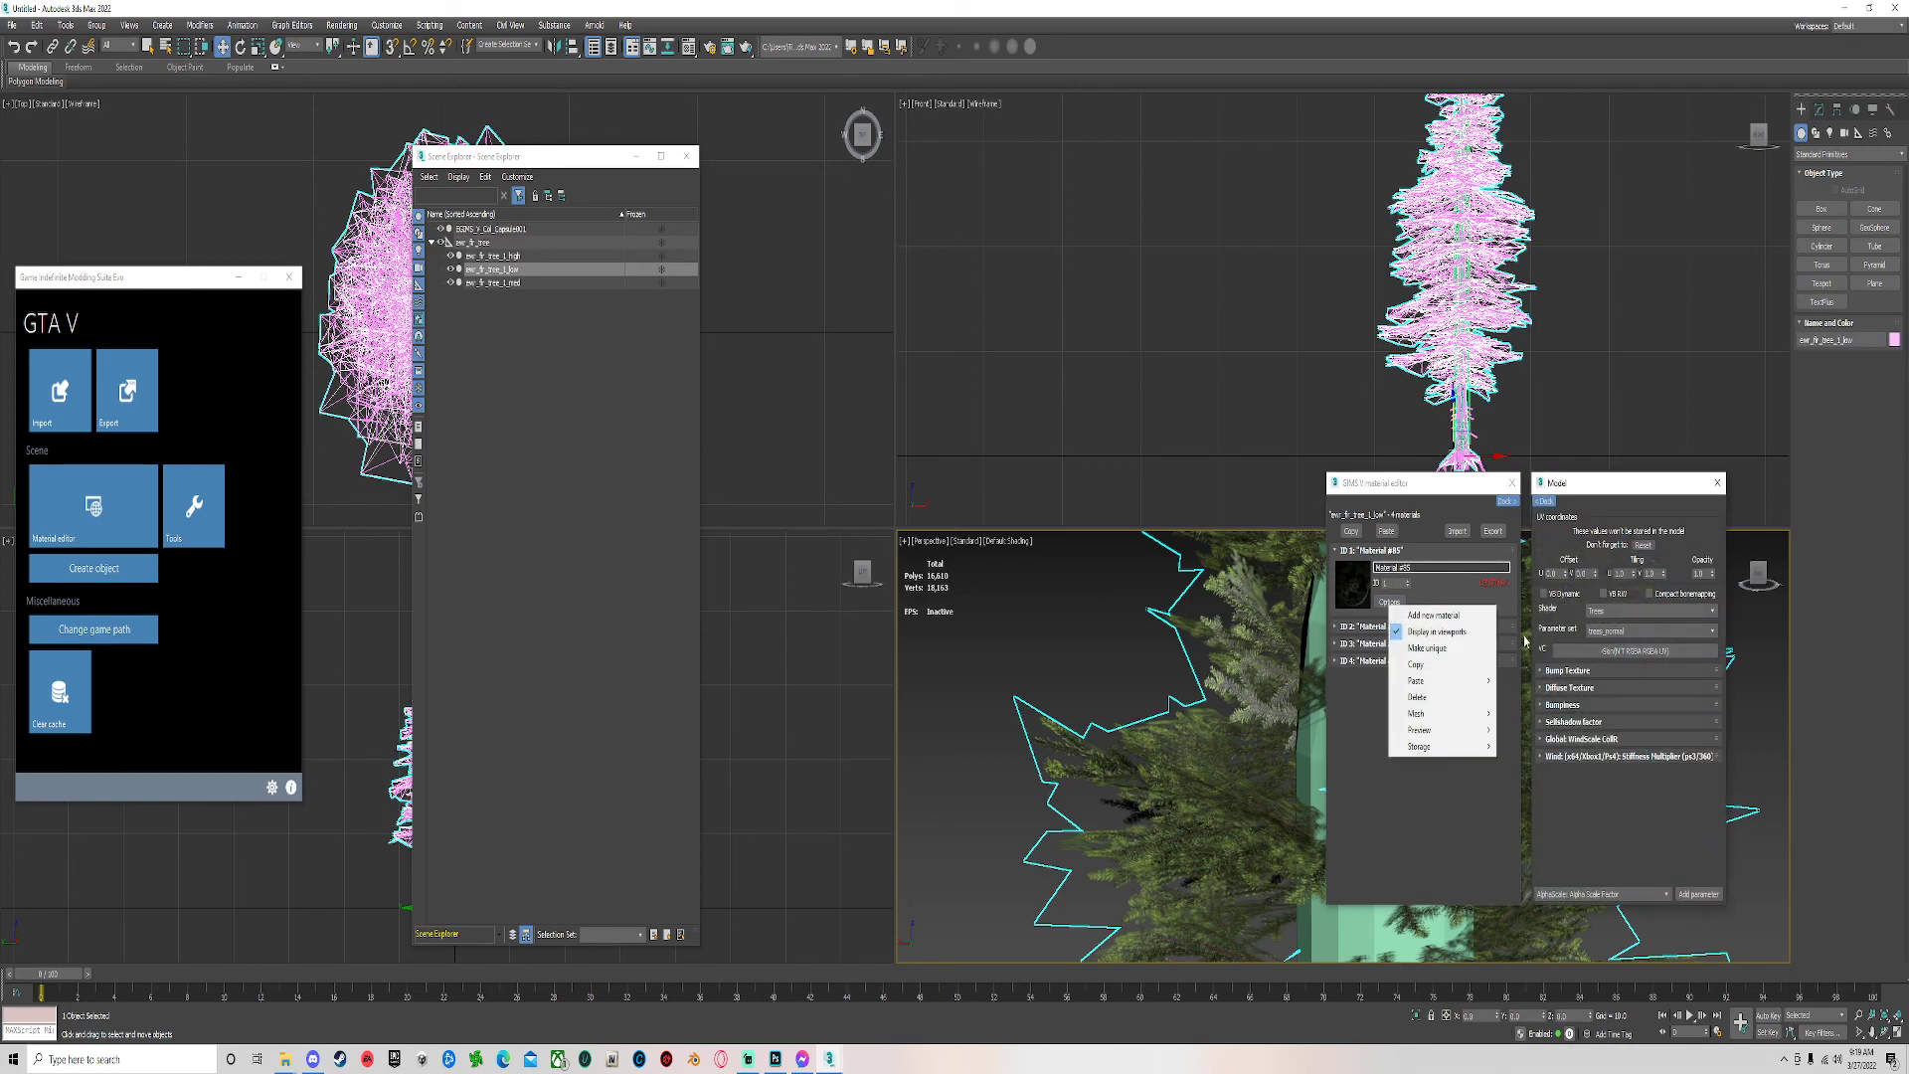
pyautogui.click(502, 256)
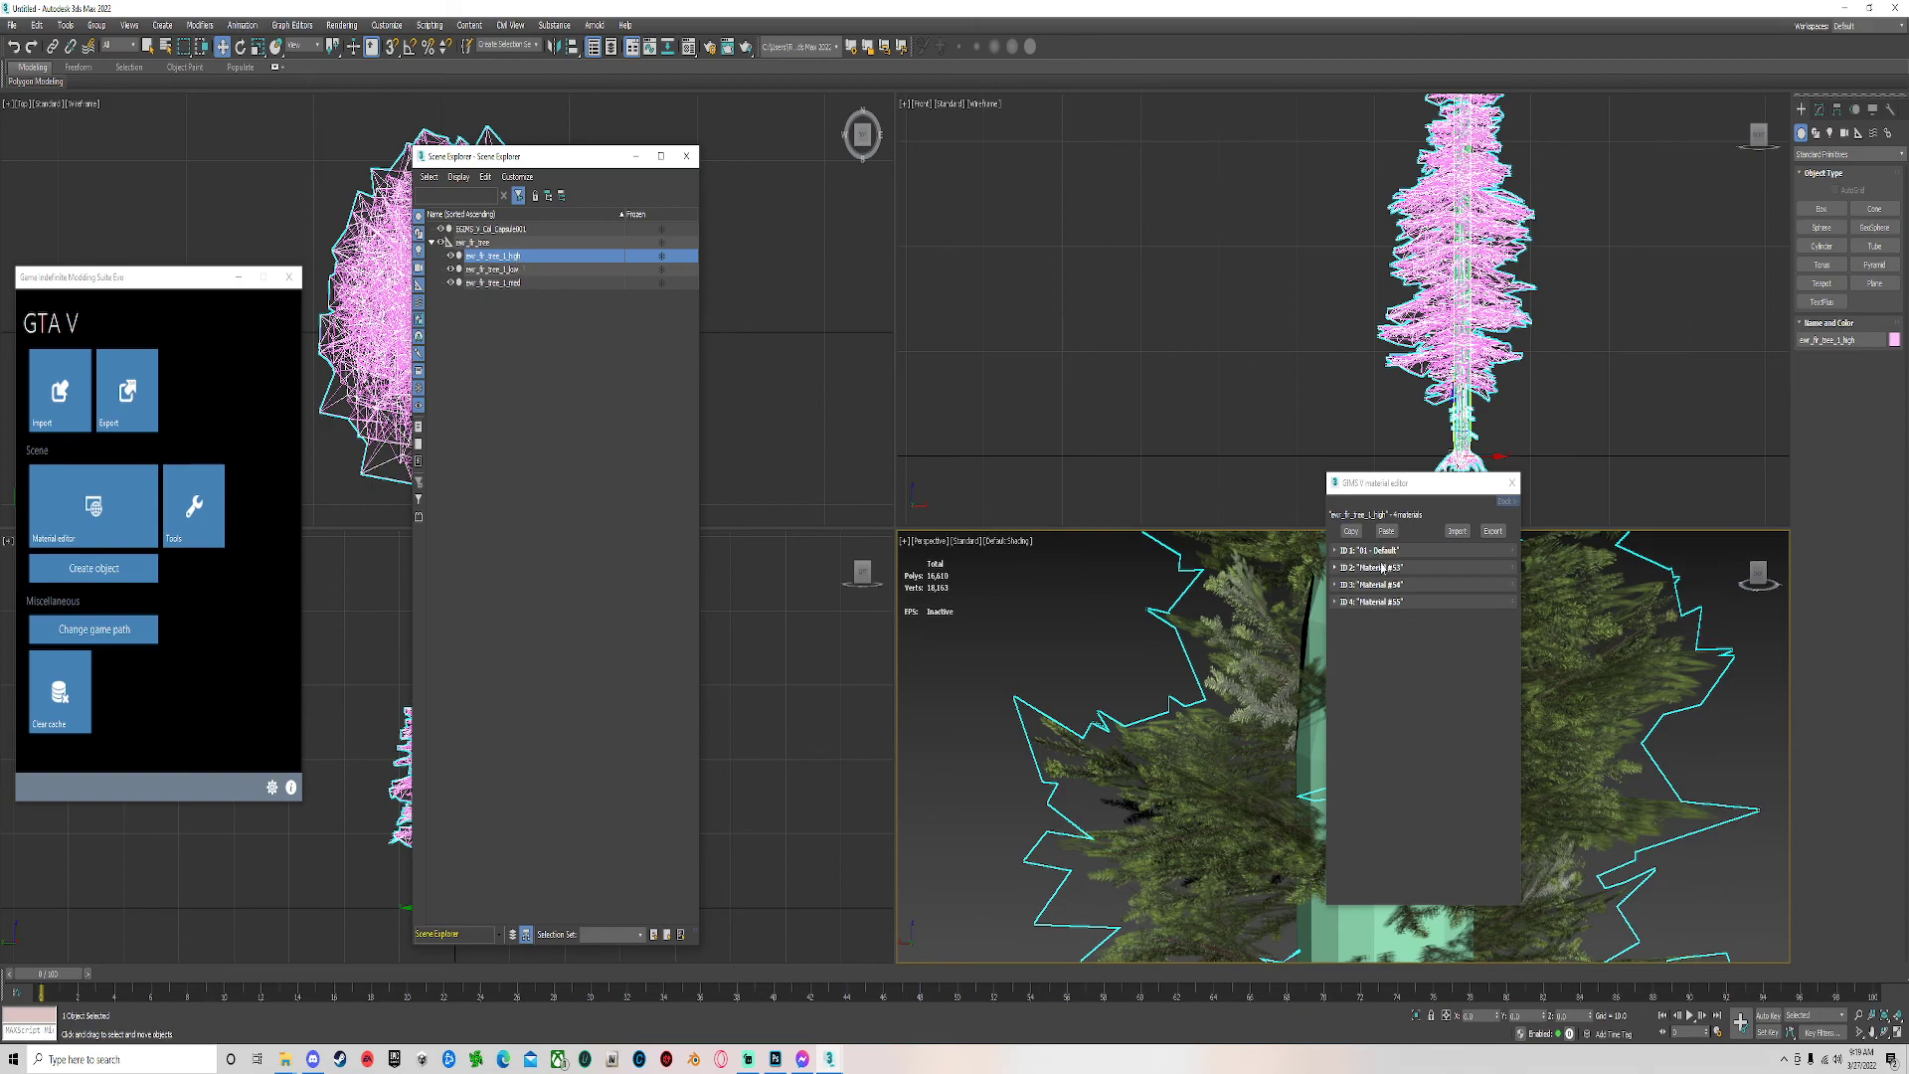
pyautogui.click(1377, 567)
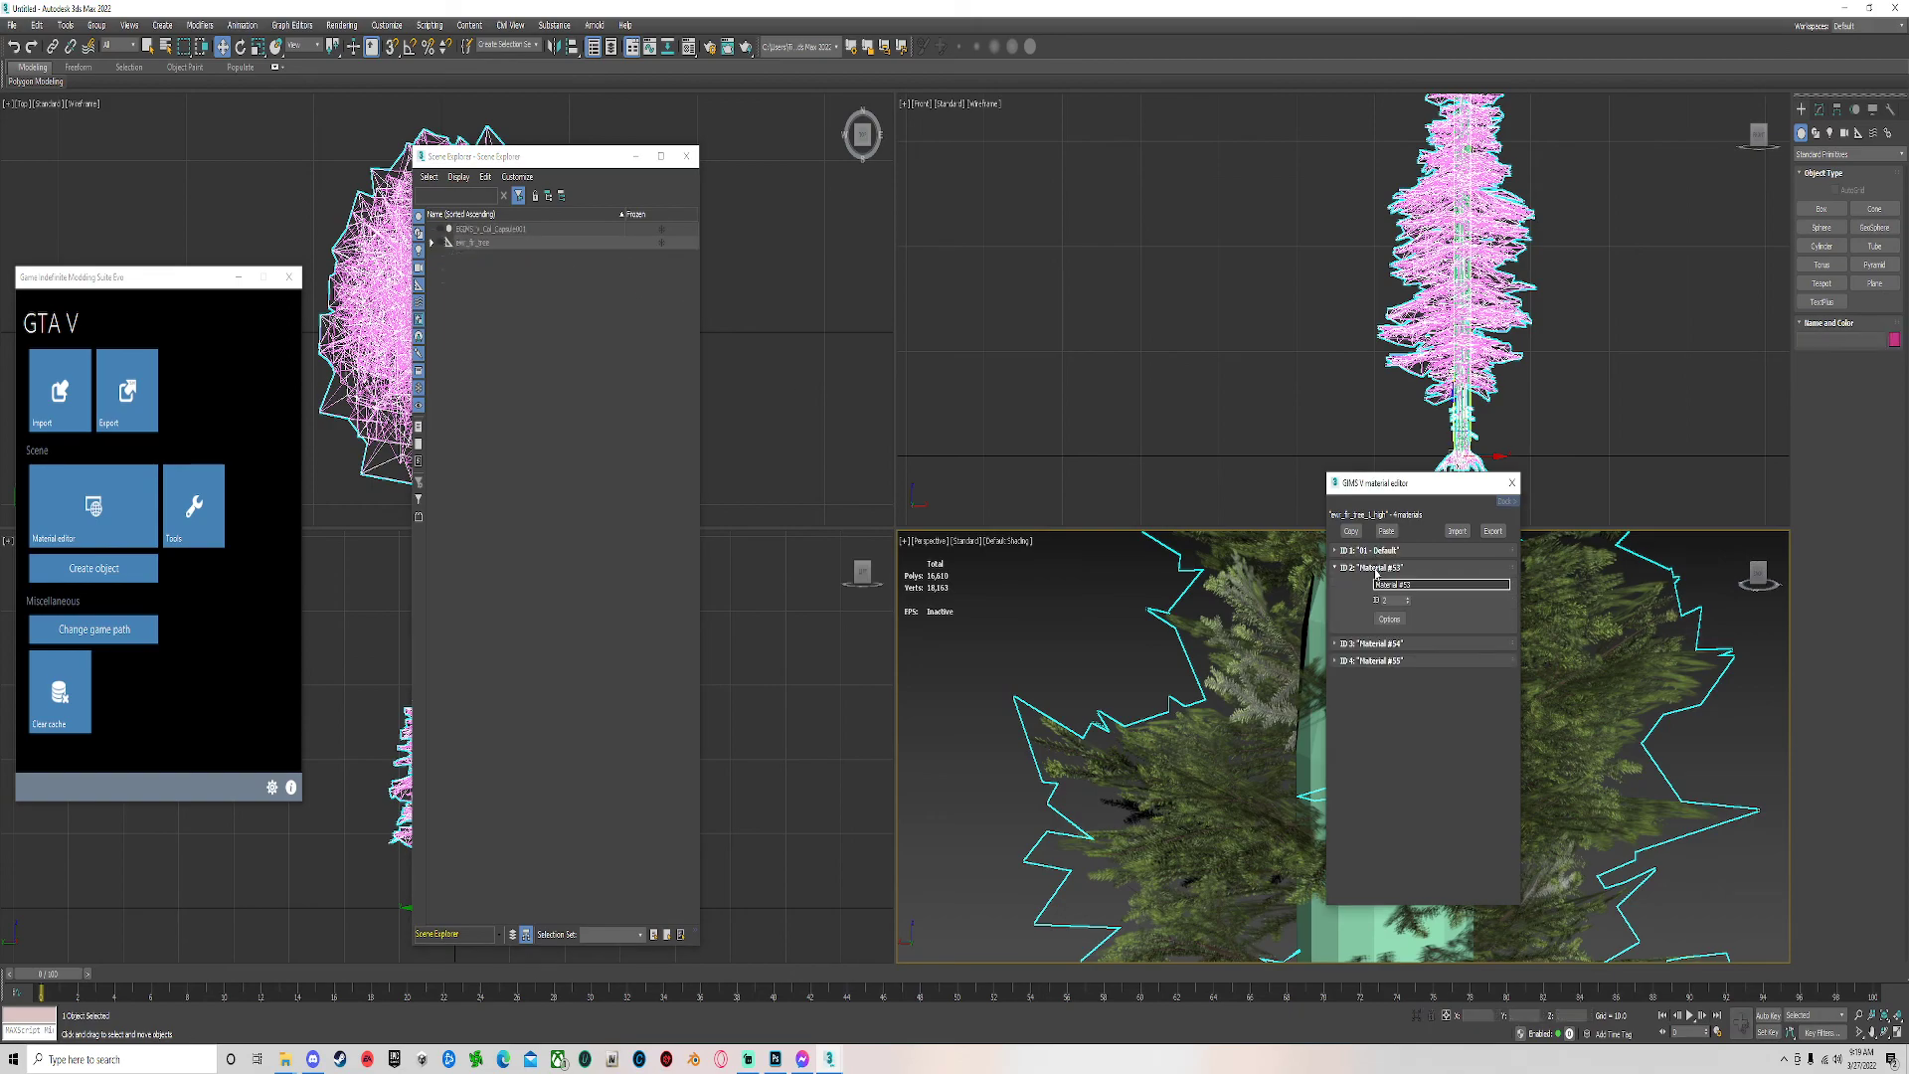
pyautogui.click(1377, 552)
pyautogui.click(1397, 602)
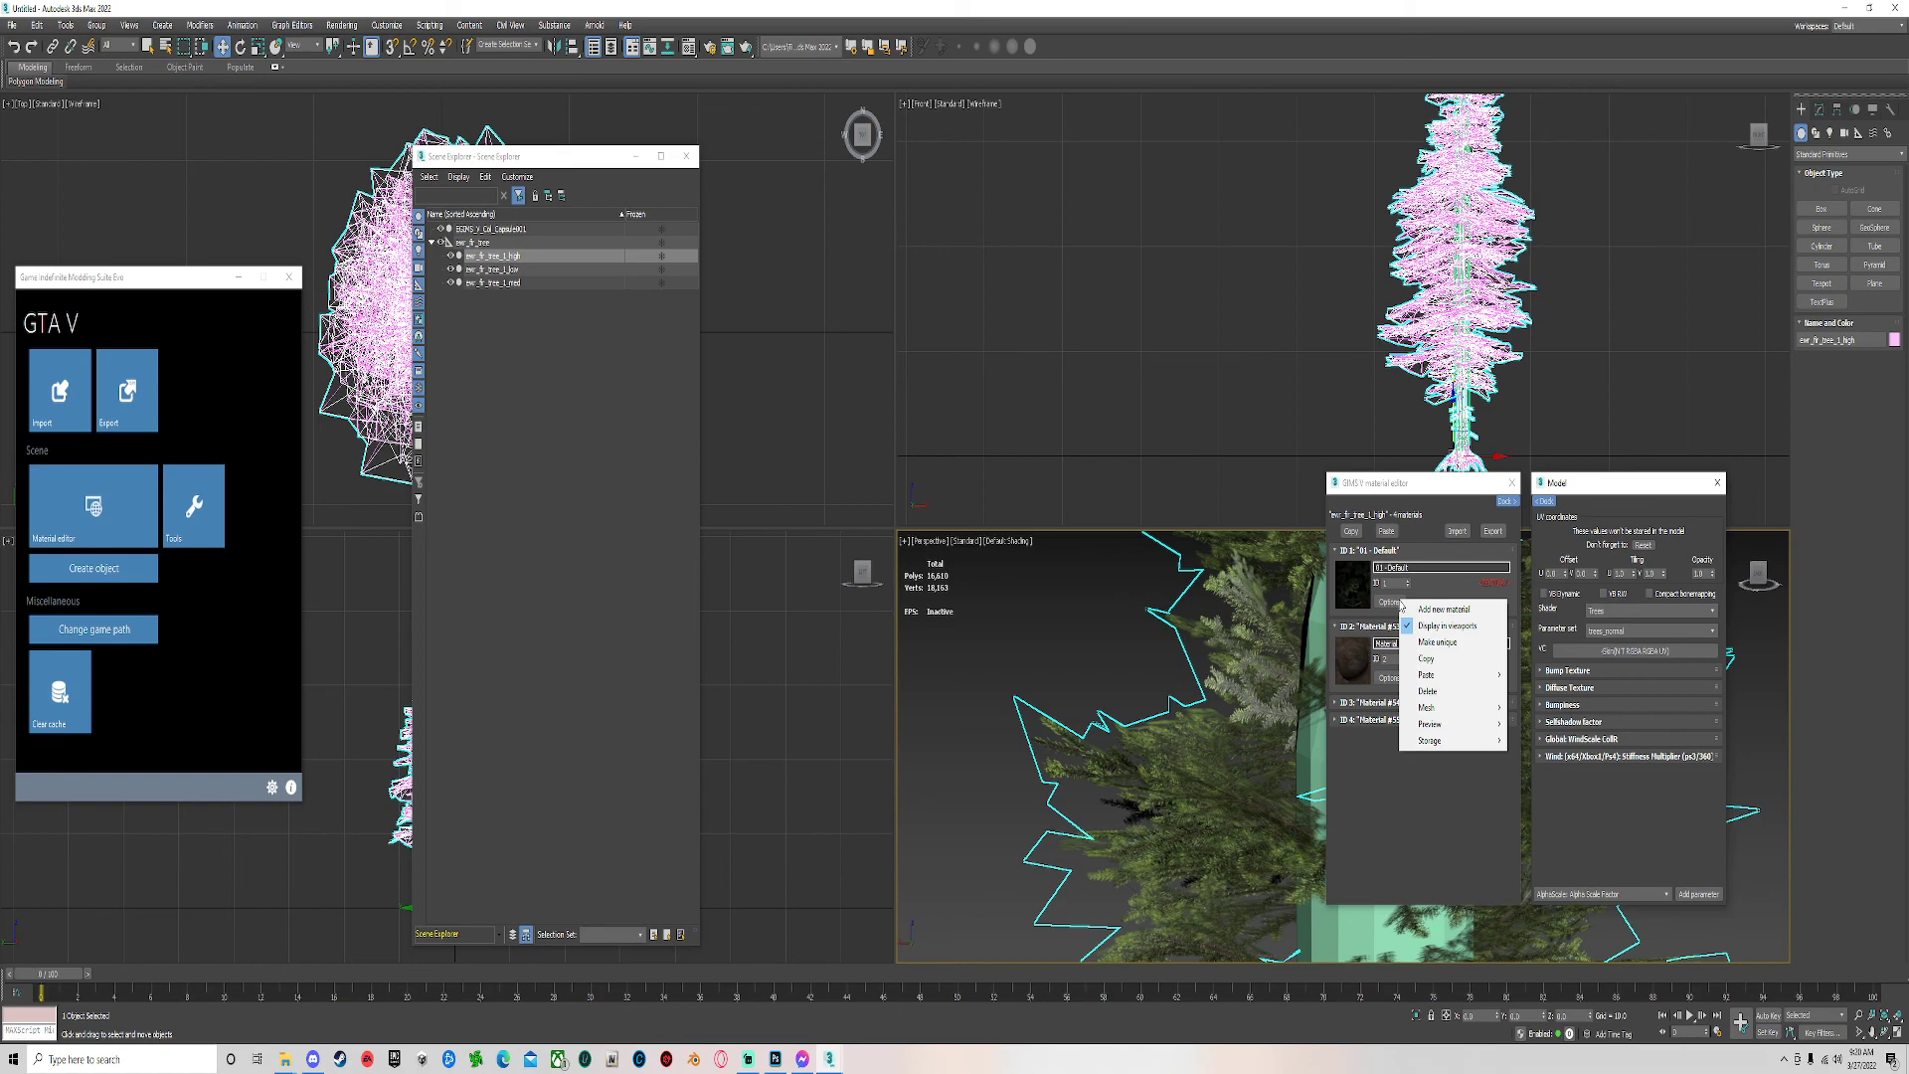
pyautogui.click(505, 272)
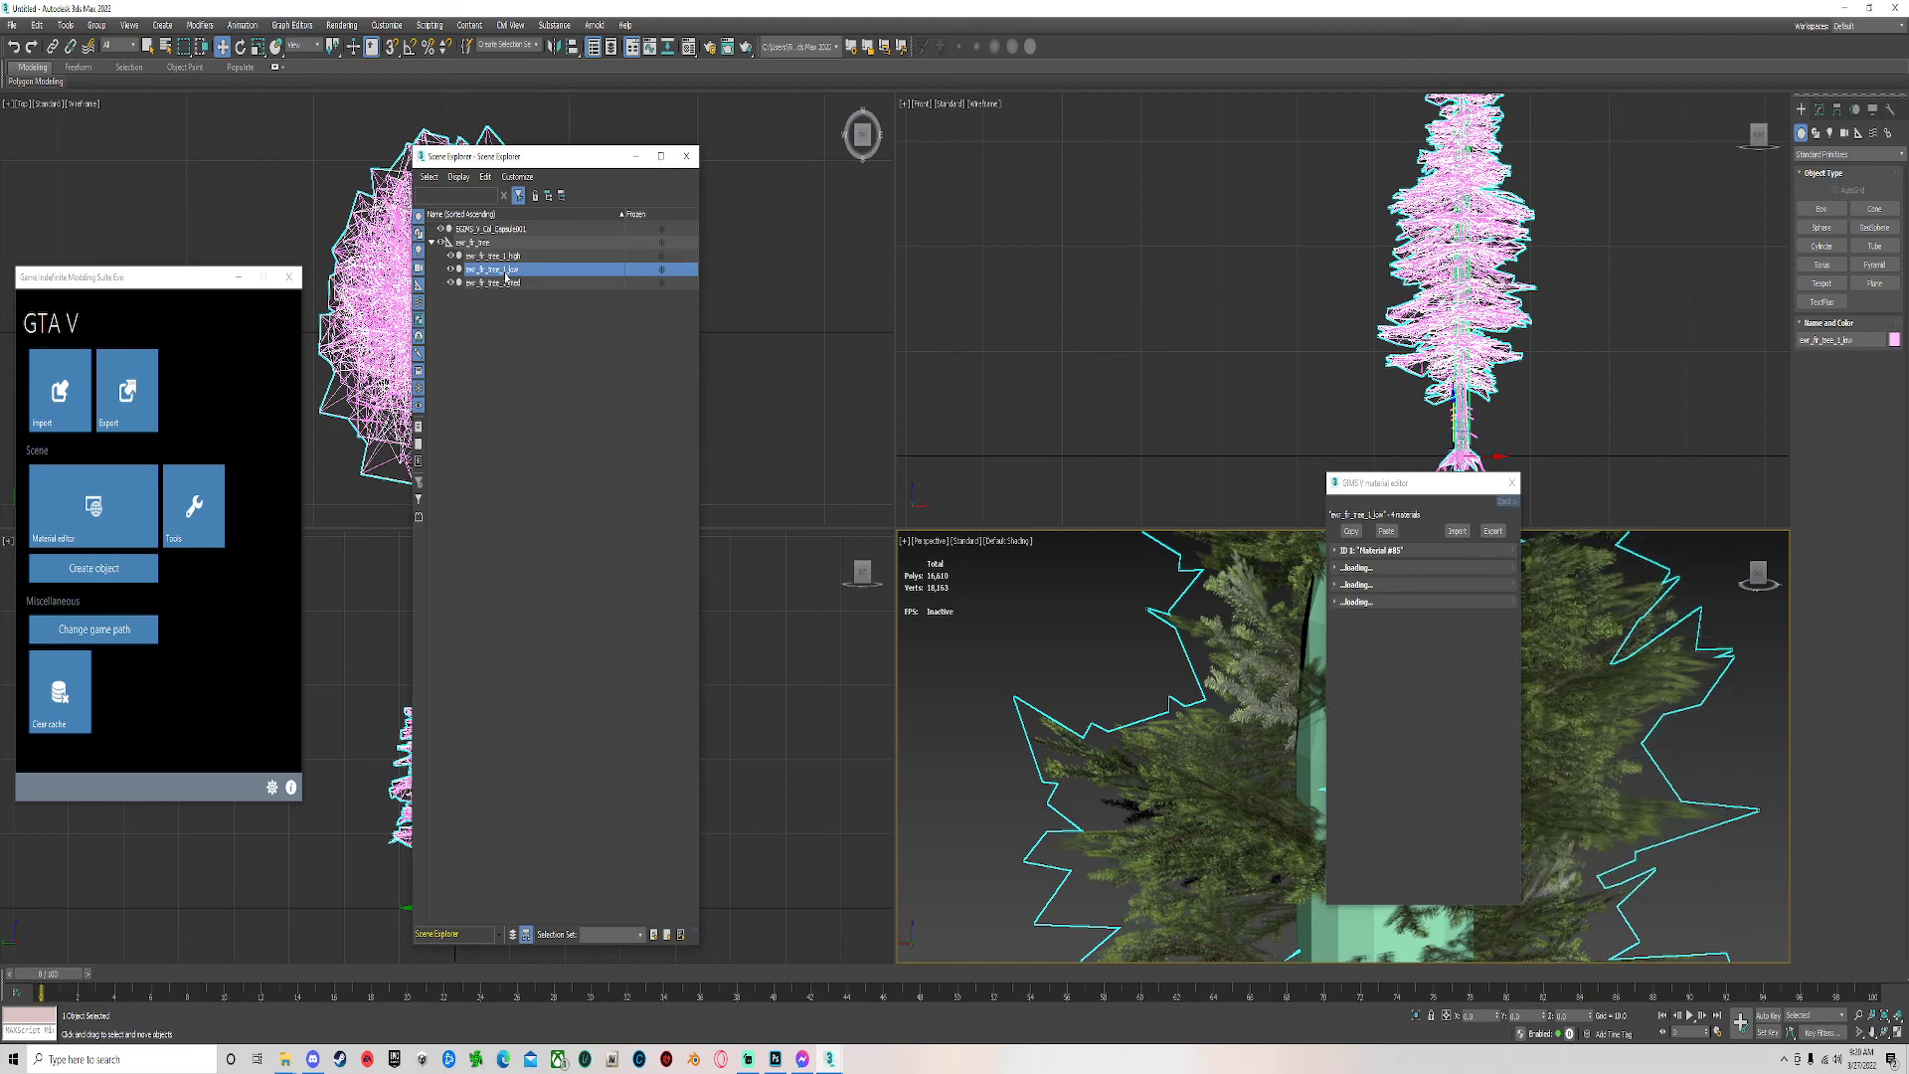
pyautogui.click(1367, 551)
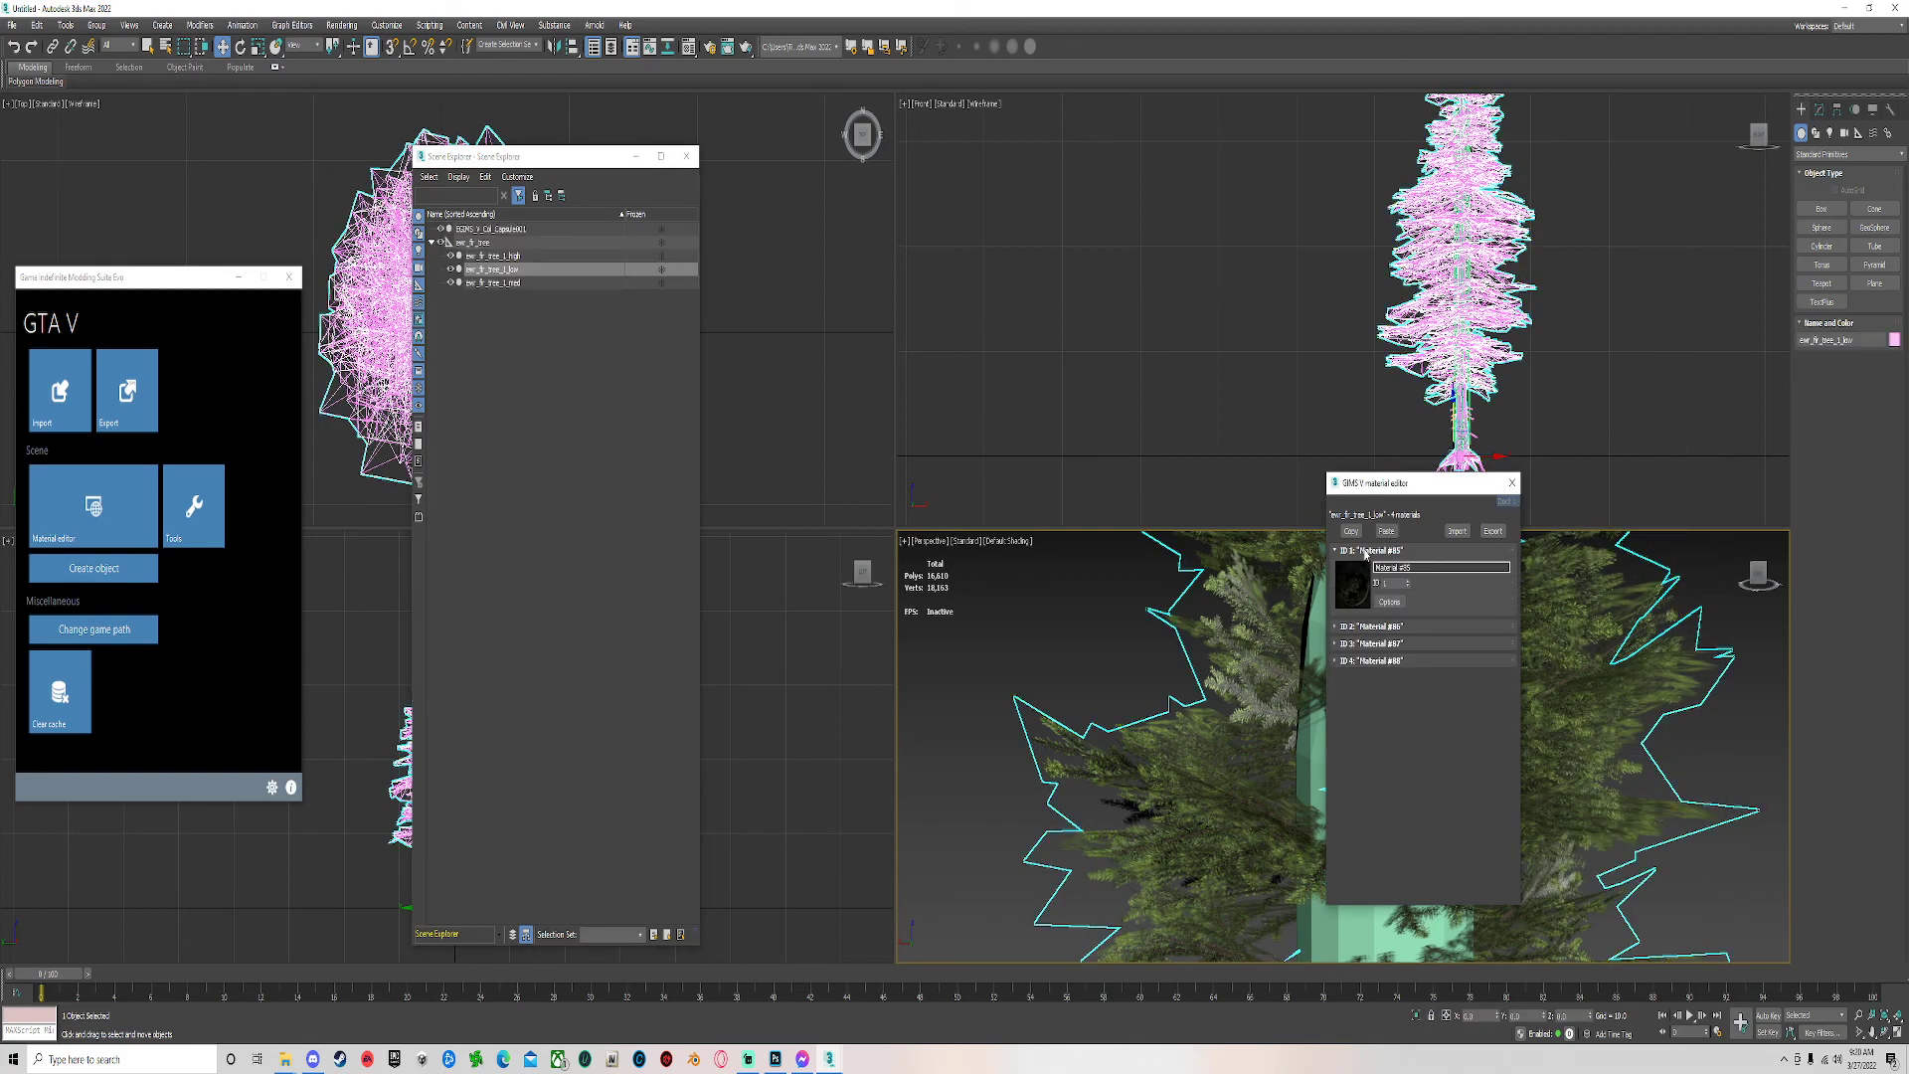
pyautogui.click(1392, 601)
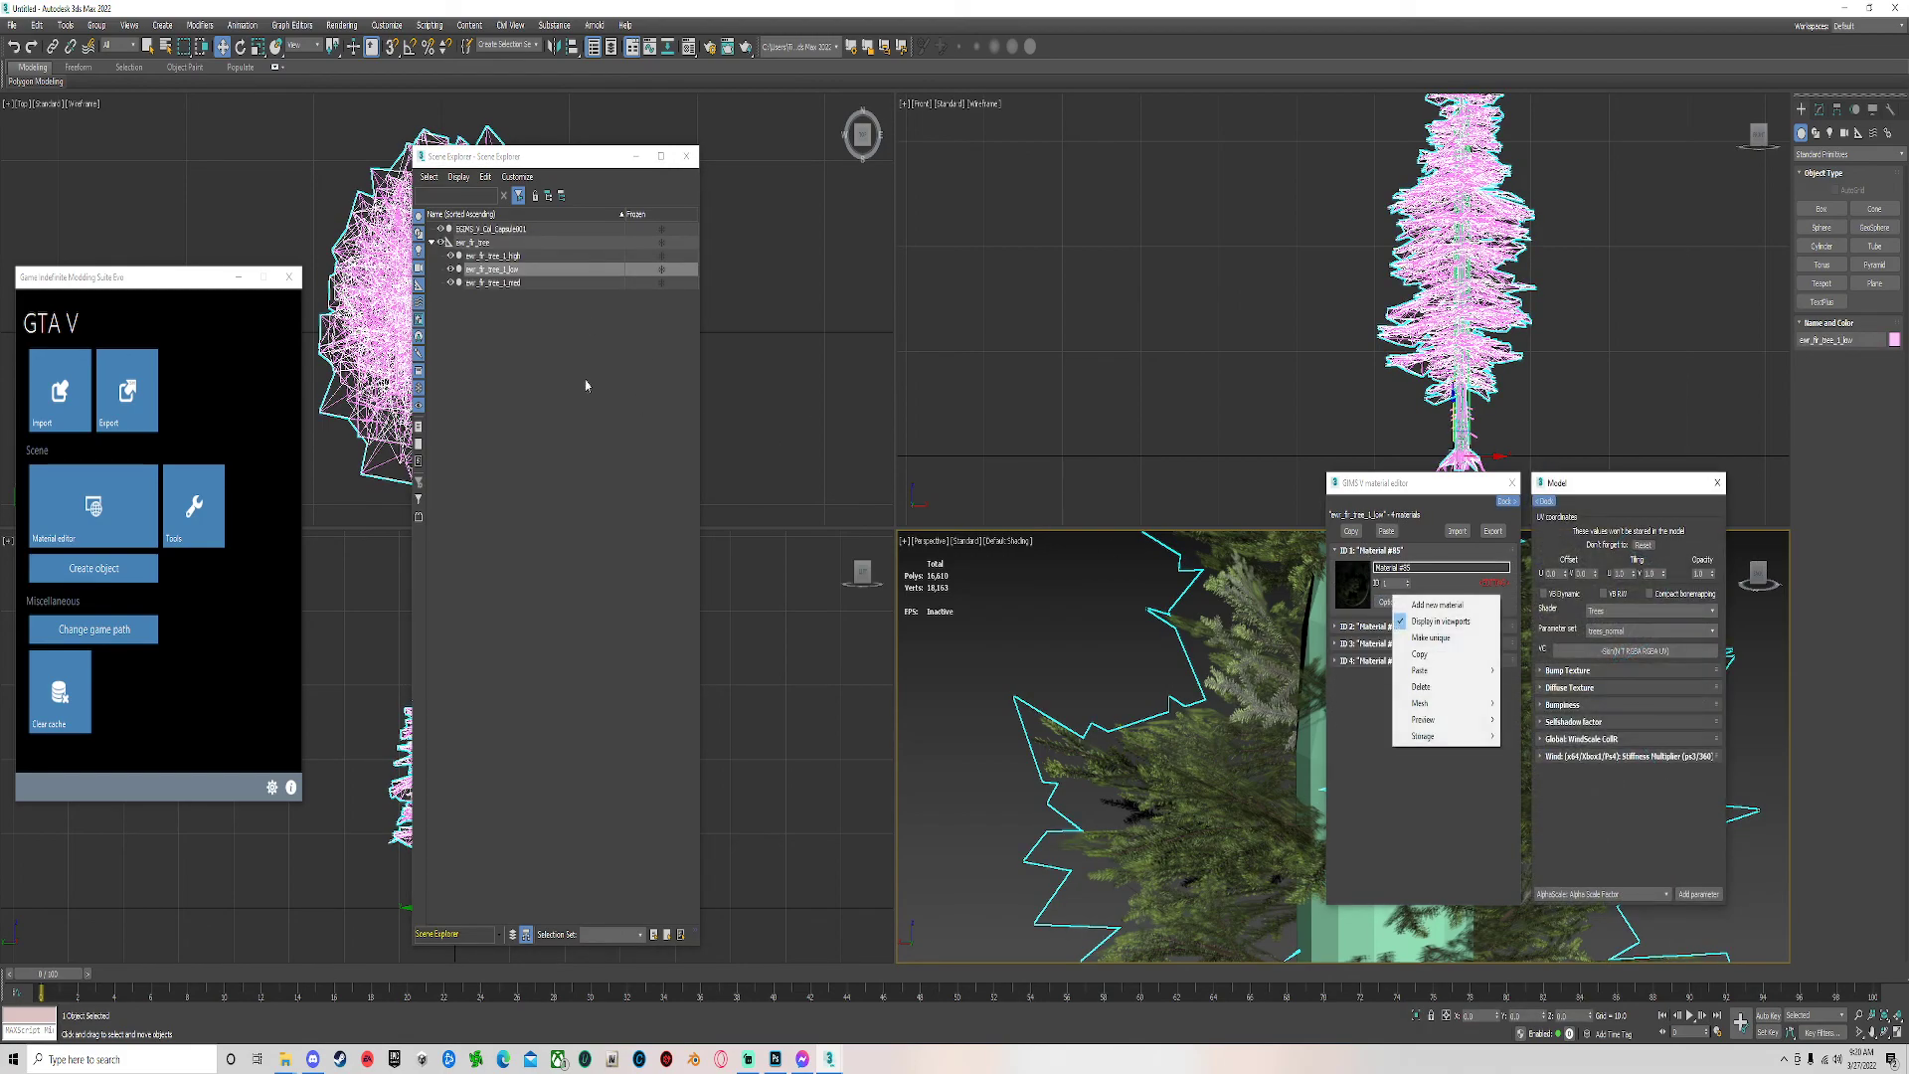
# Set the parameter set of the first material on ewr_fir_tree_1_med to trees_shadow_proxy and close the material editor.
pyautogui.click(510, 285)
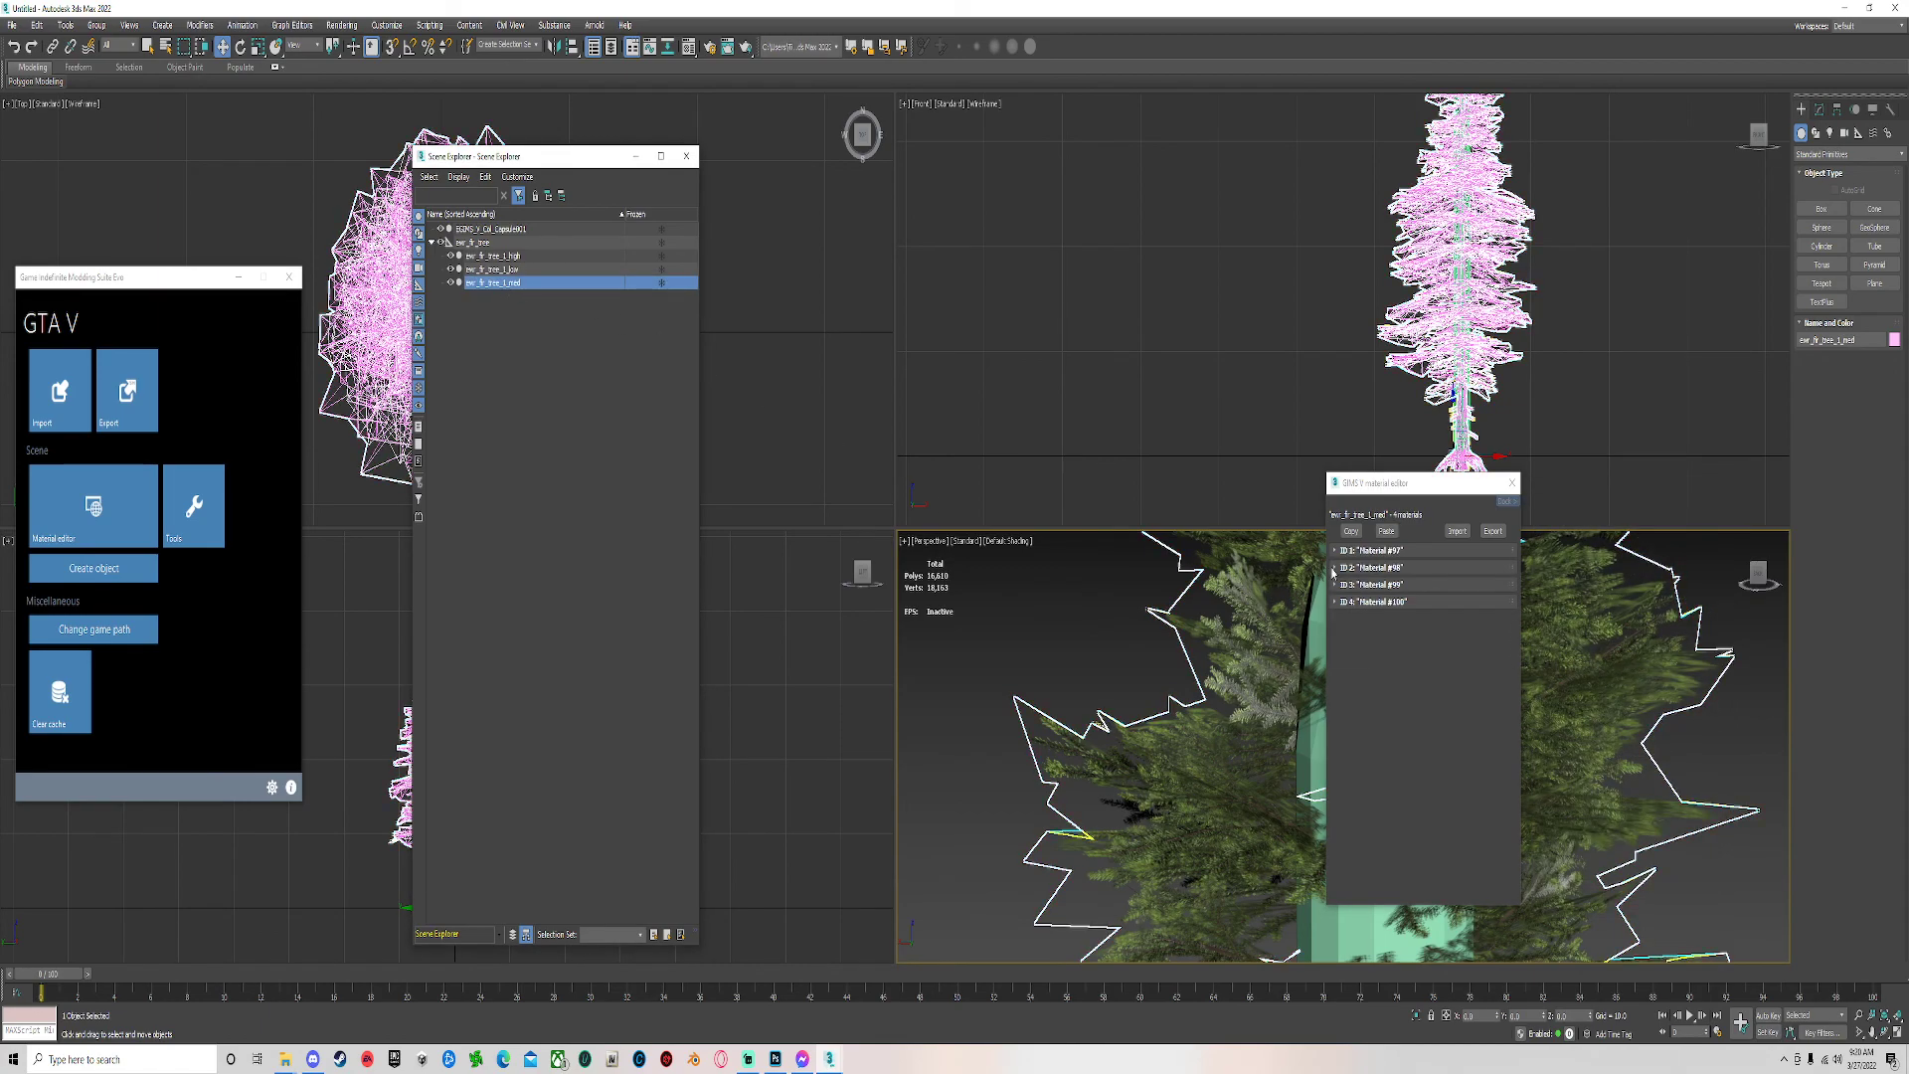
pyautogui.click(1360, 551)
pyautogui.click(1380, 603)
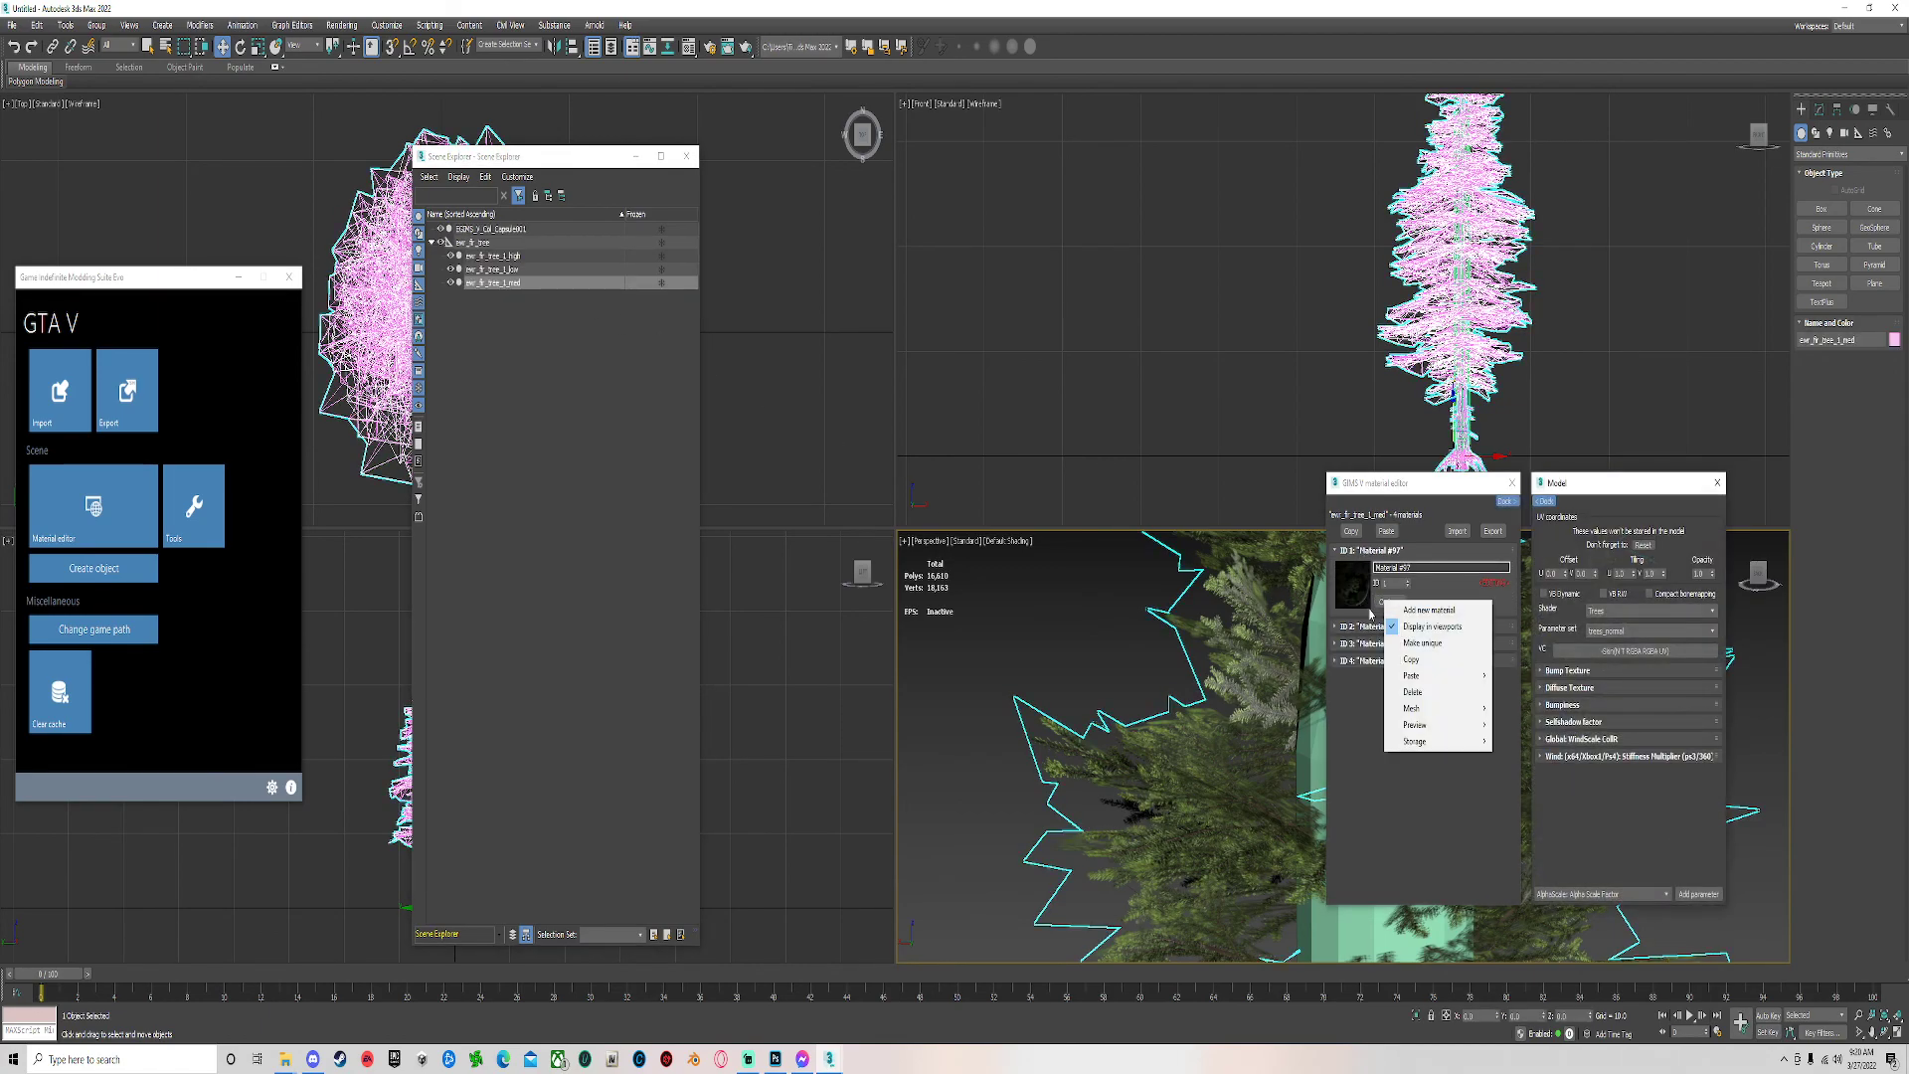
pyautogui.click(1609, 633)
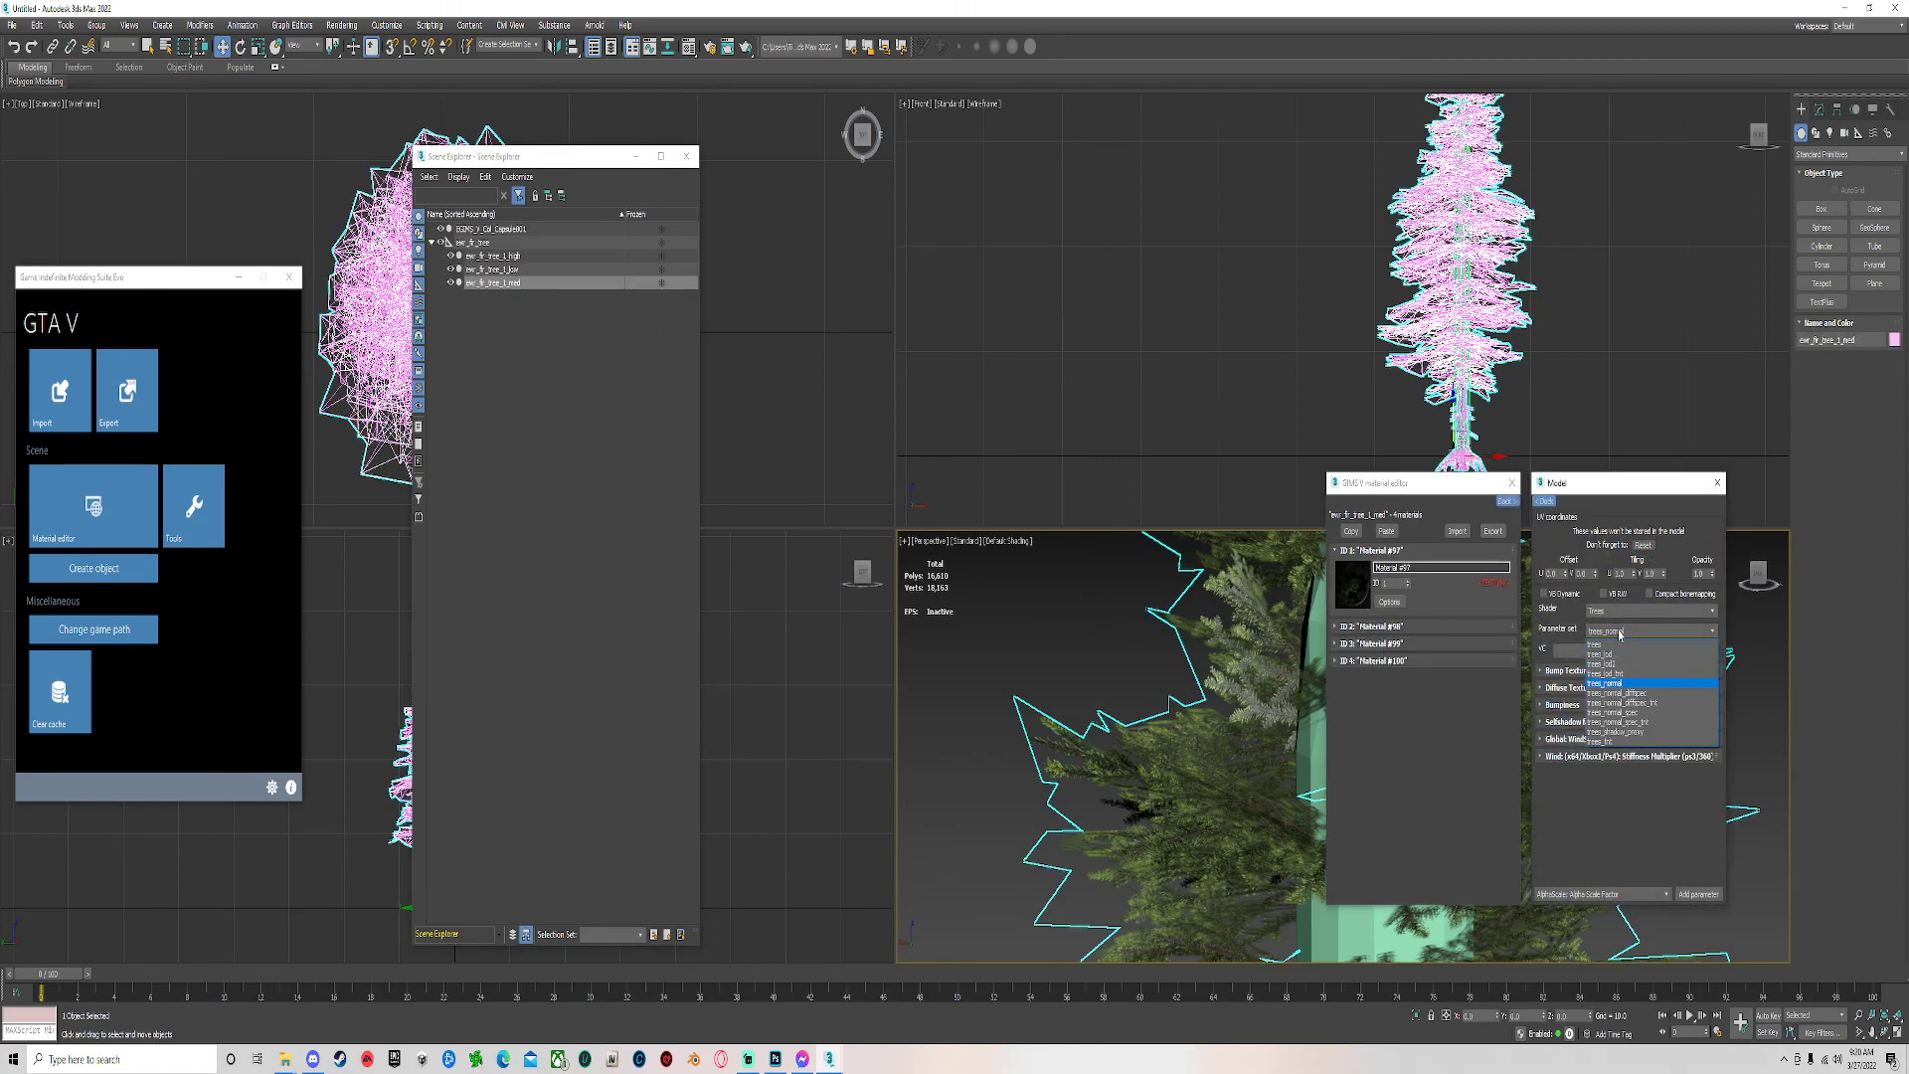
pyautogui.click(1622, 731)
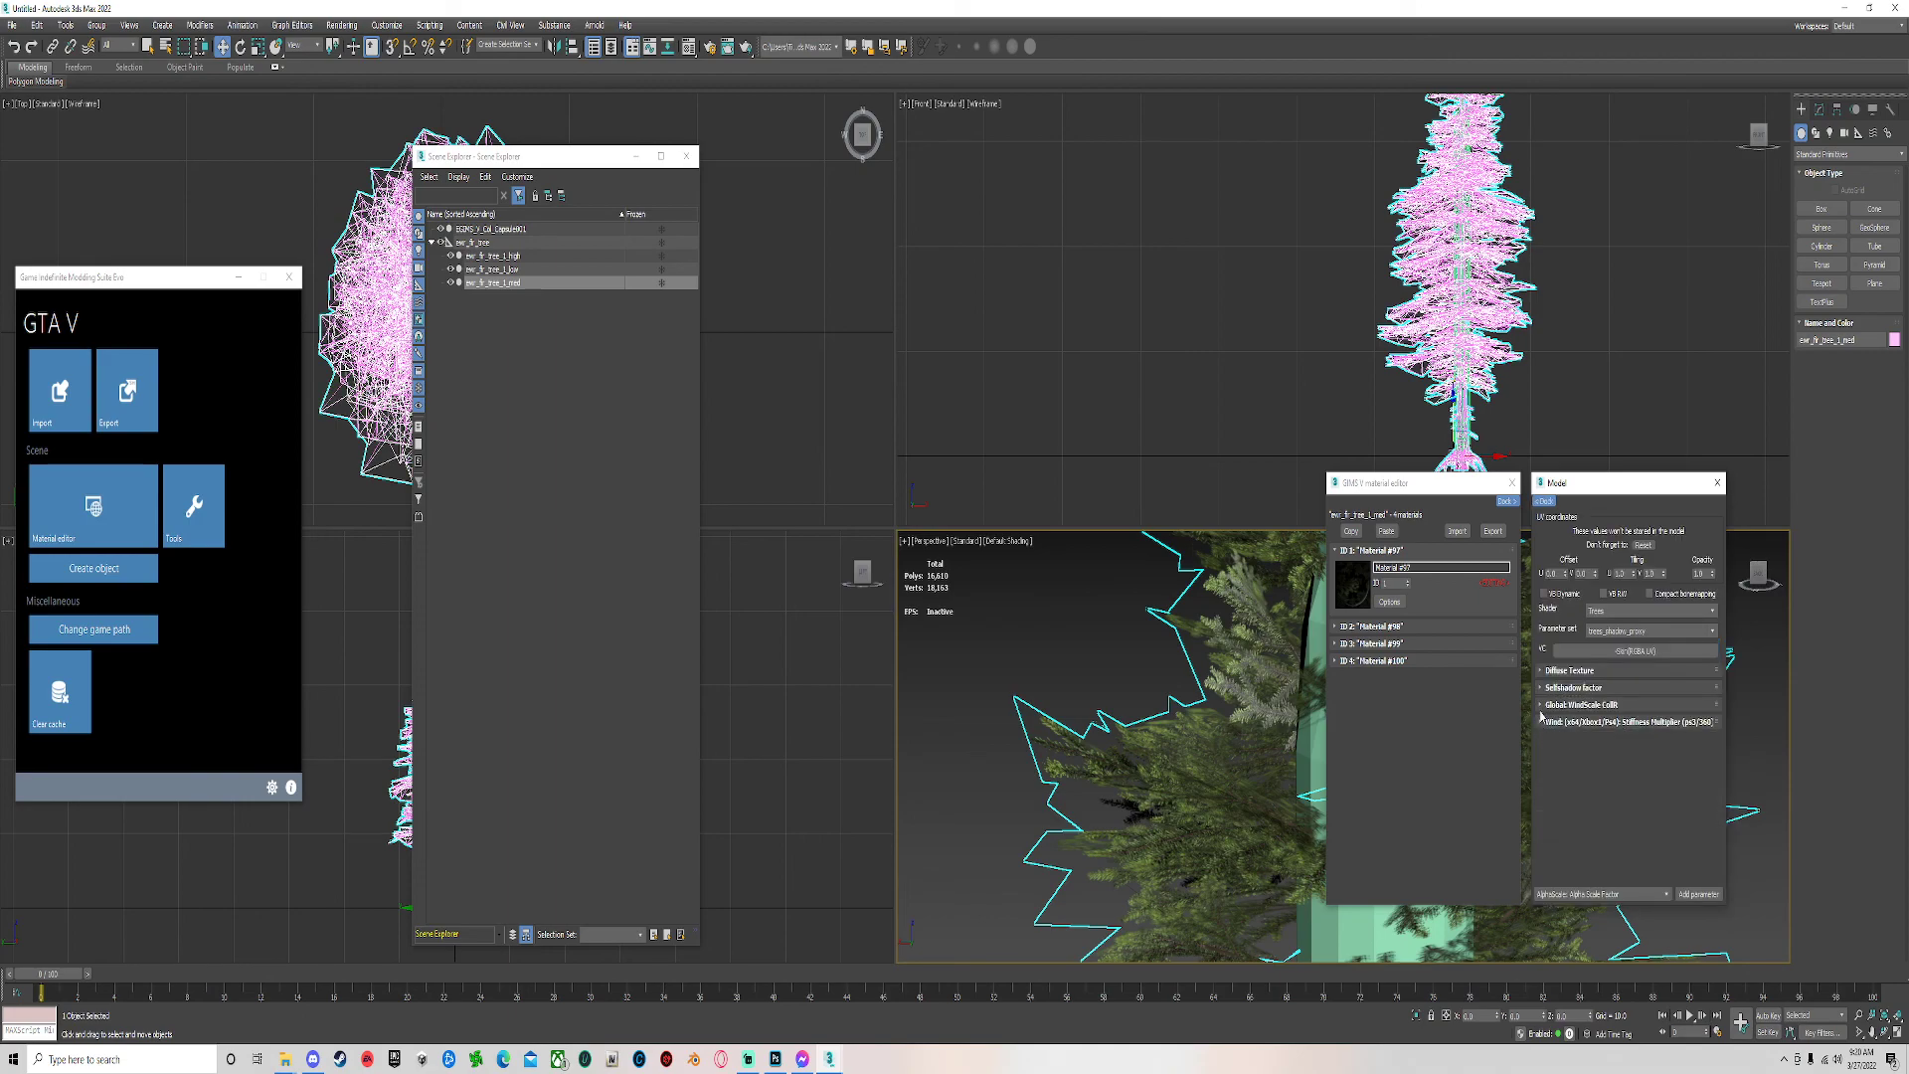
pyautogui.scroll(-8, 1102, 778)
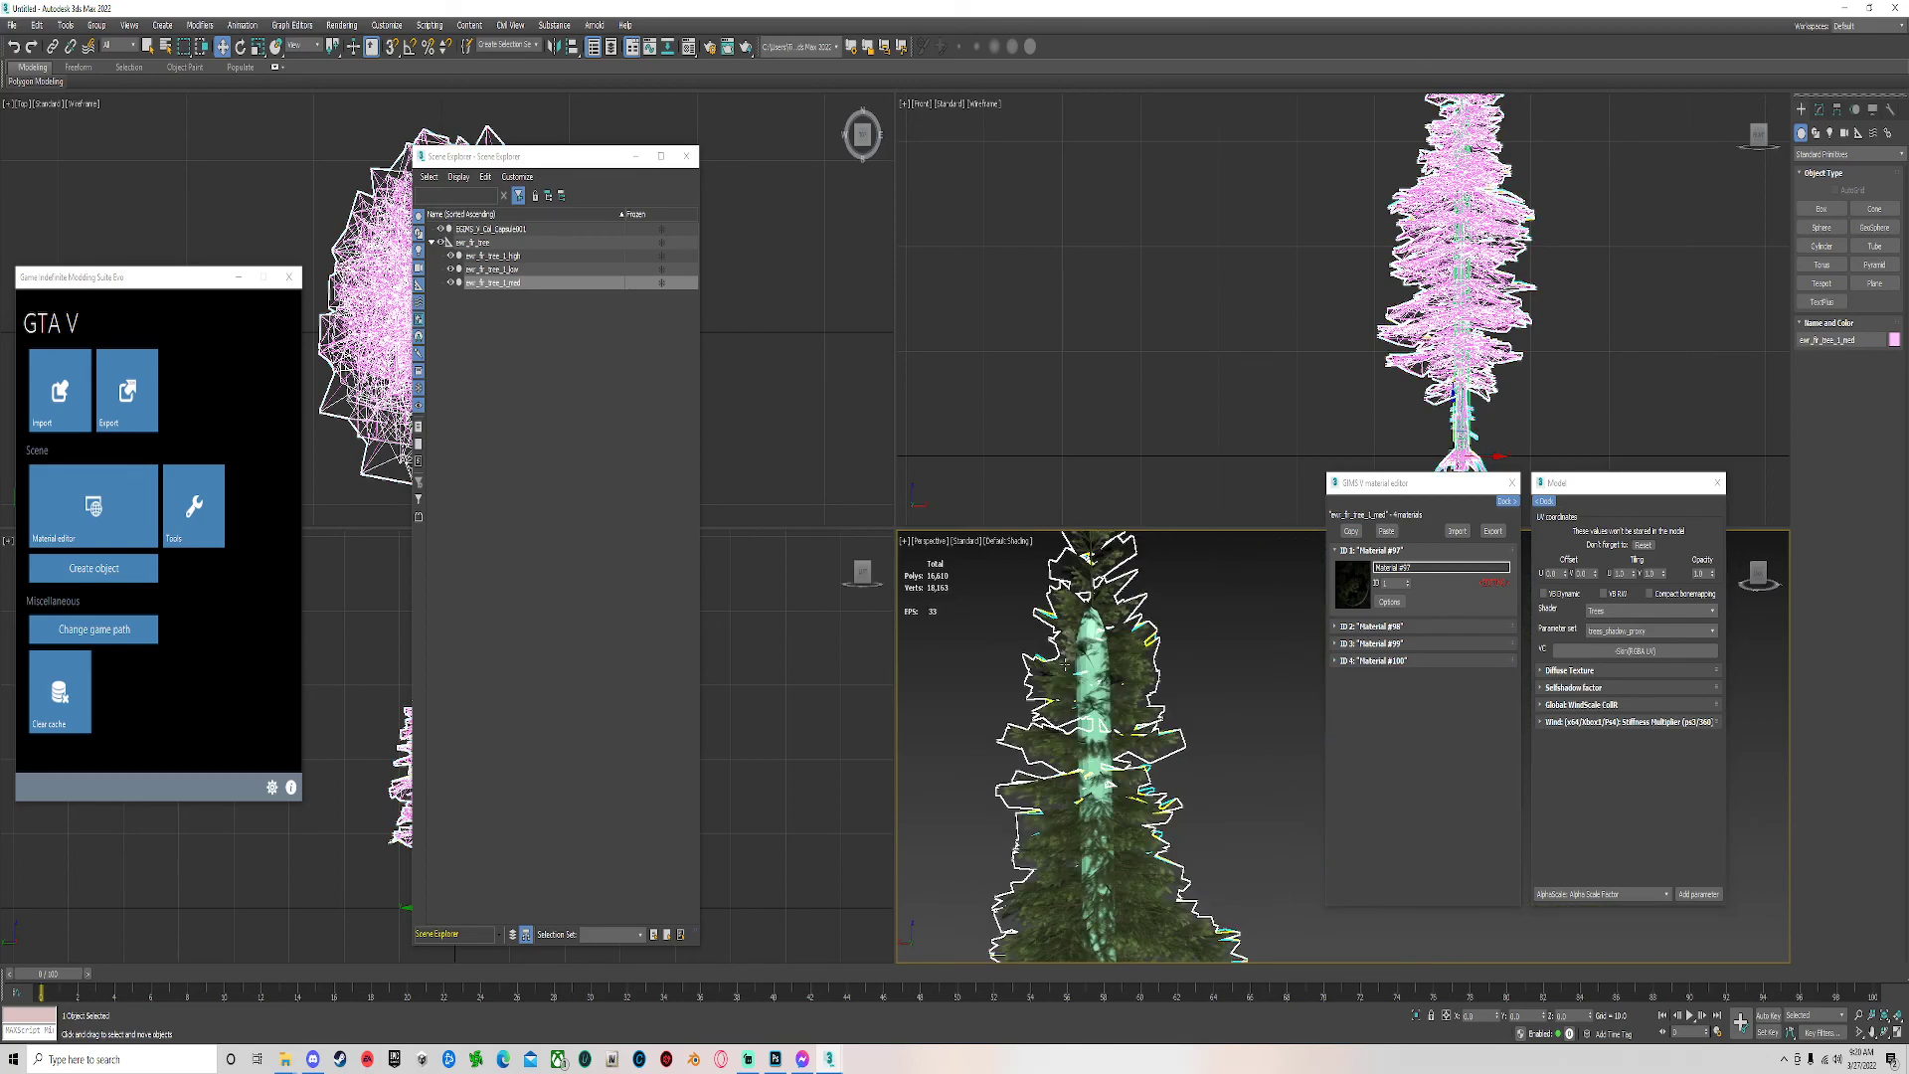
pyautogui.scroll(8, 1102, 779)
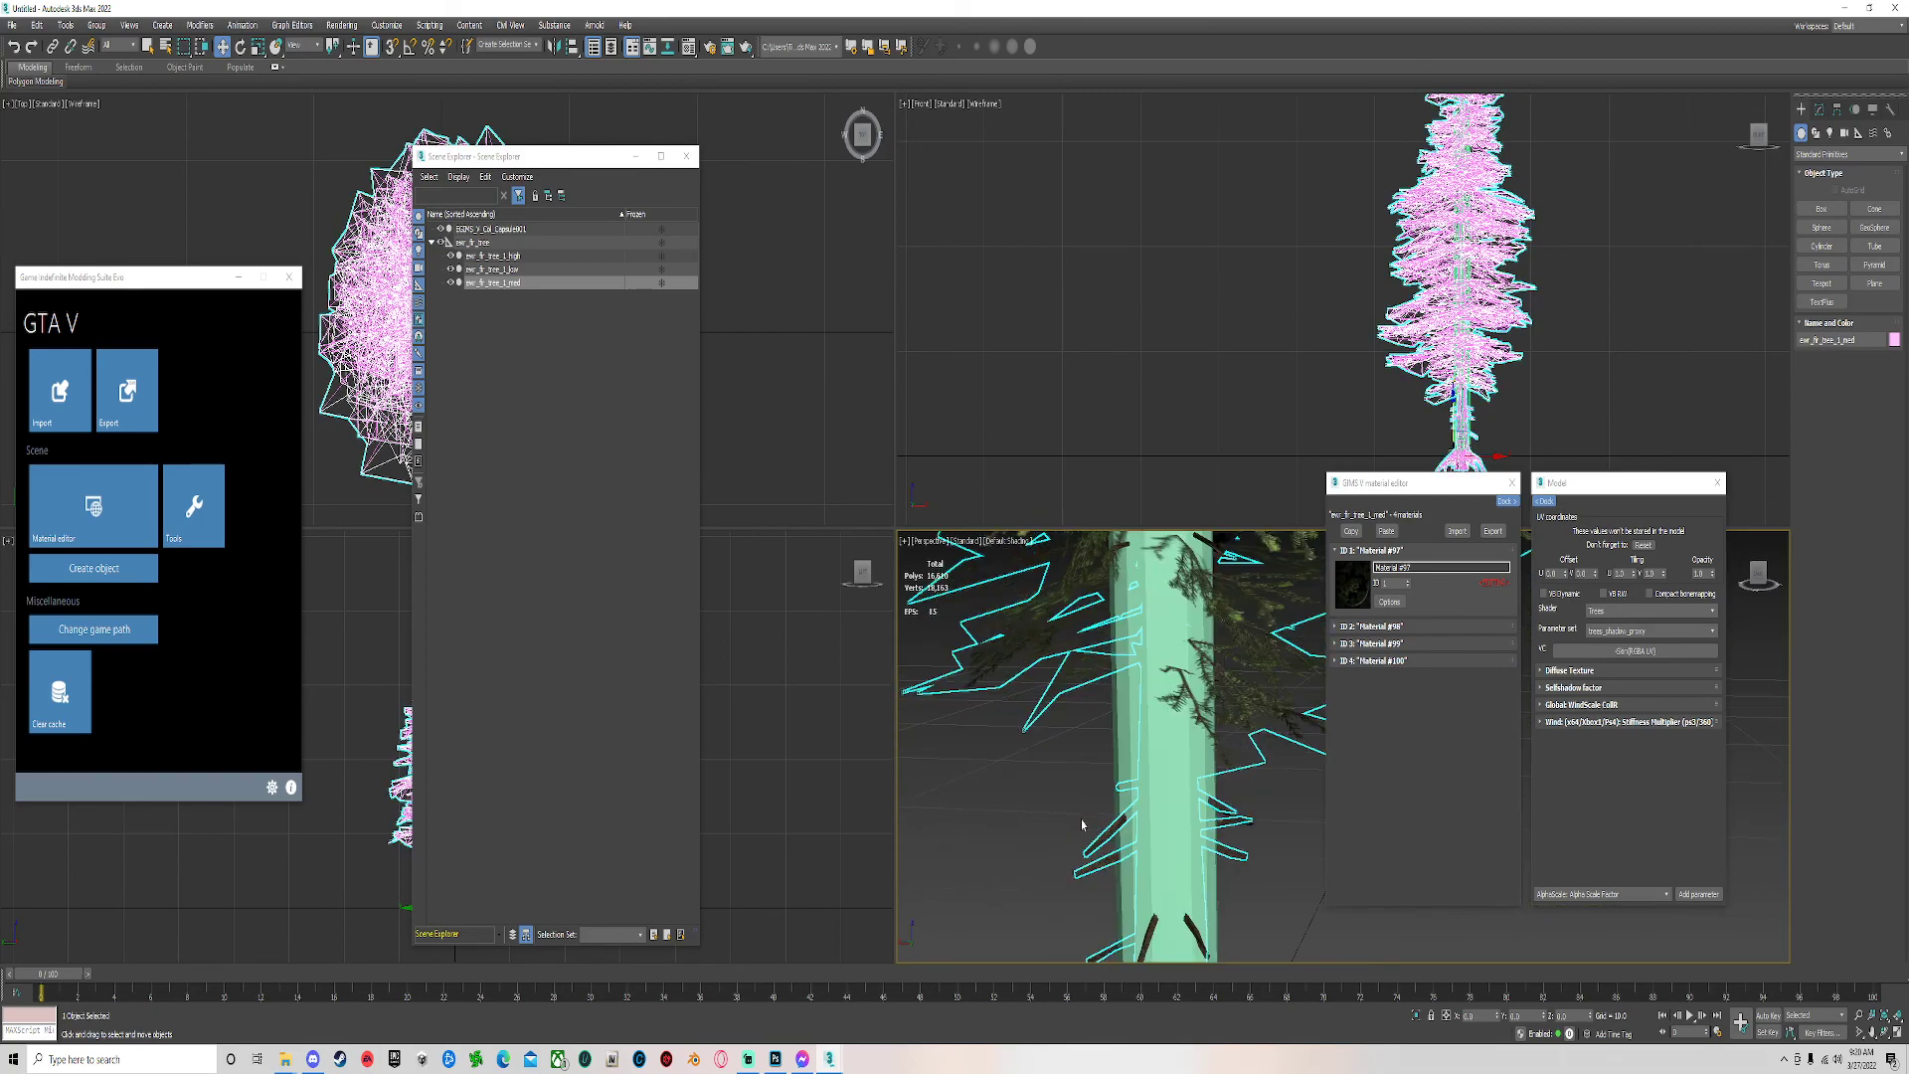
pyautogui.scroll(-5, 1083, 824)
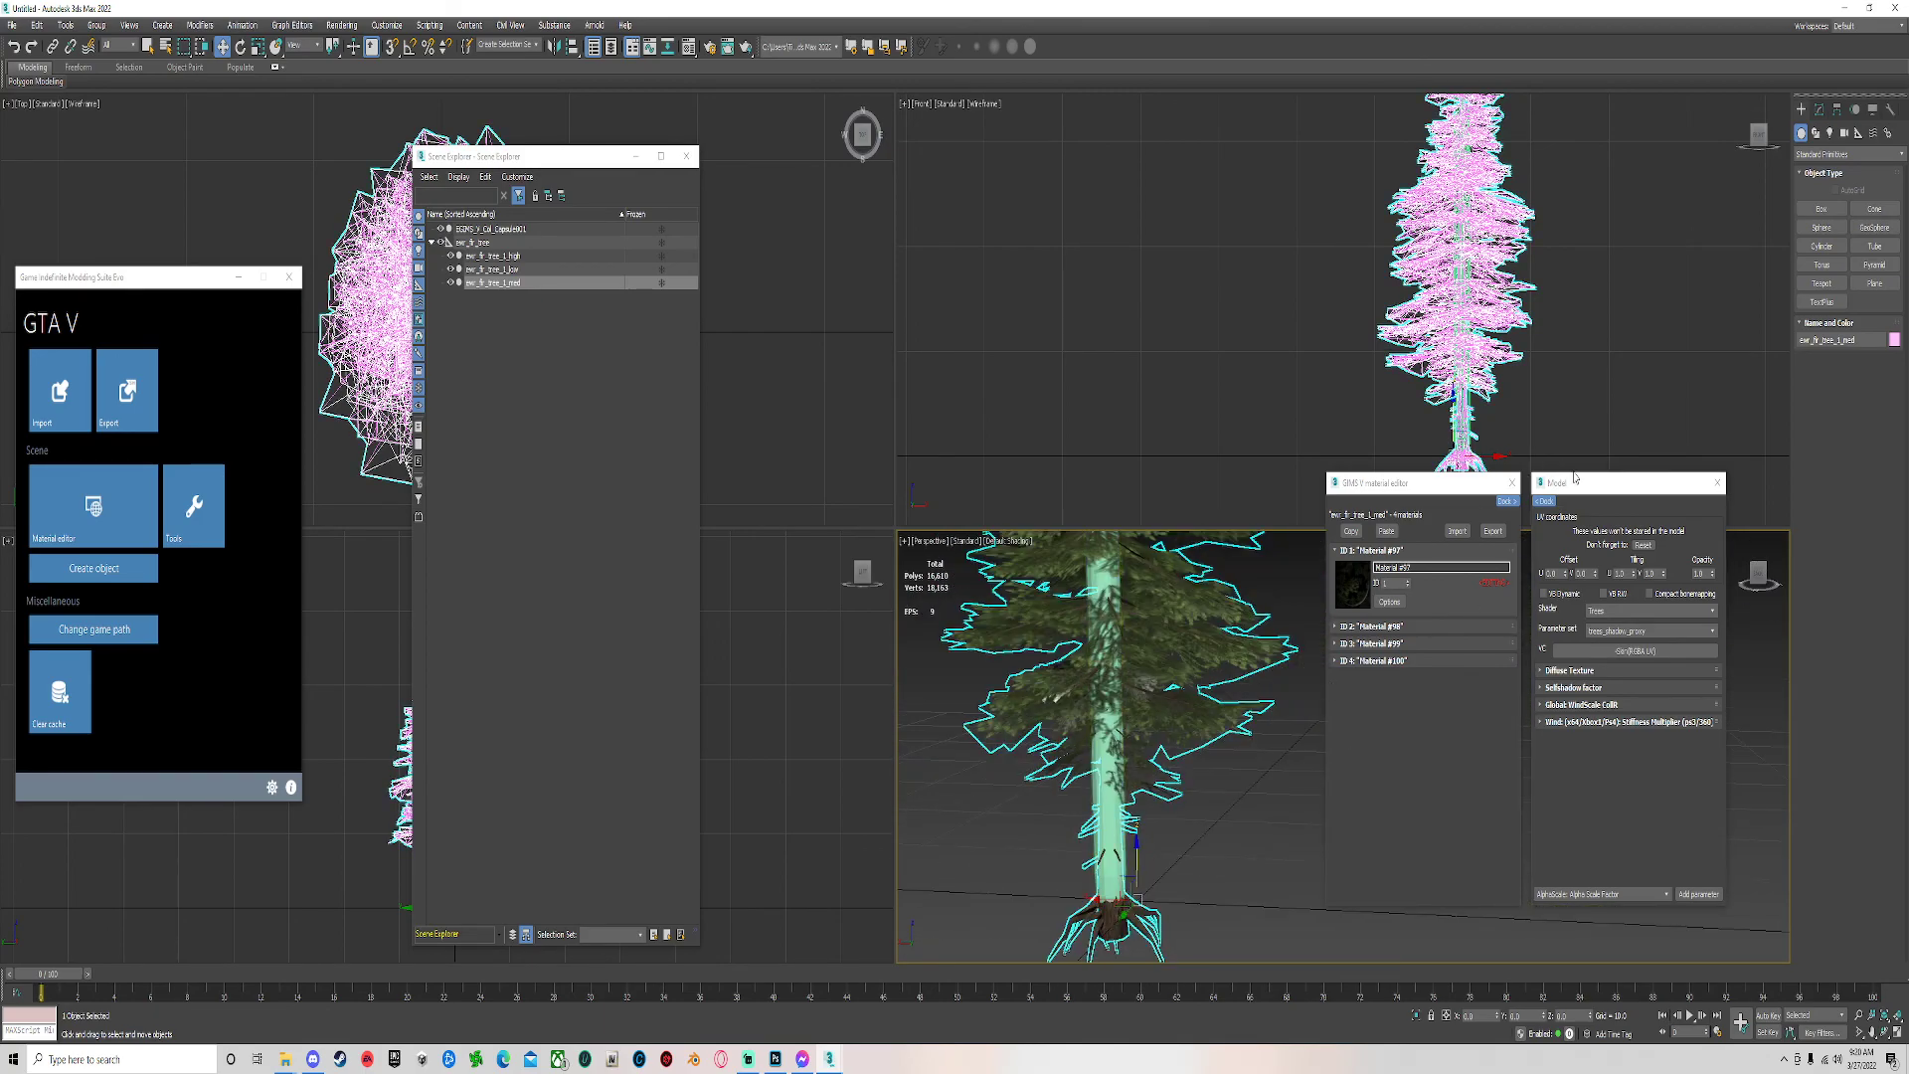
pyautogui.click(1717, 482)
pyautogui.click(1512, 482)
# Examine the fir tree's branches and foliage up close from the side and from below.
pyautogui.scroll(-2, 1117, 815)
pyautogui.scroll(10, 1124, 785)
pyautogui.scroll(3, 1137, 737)
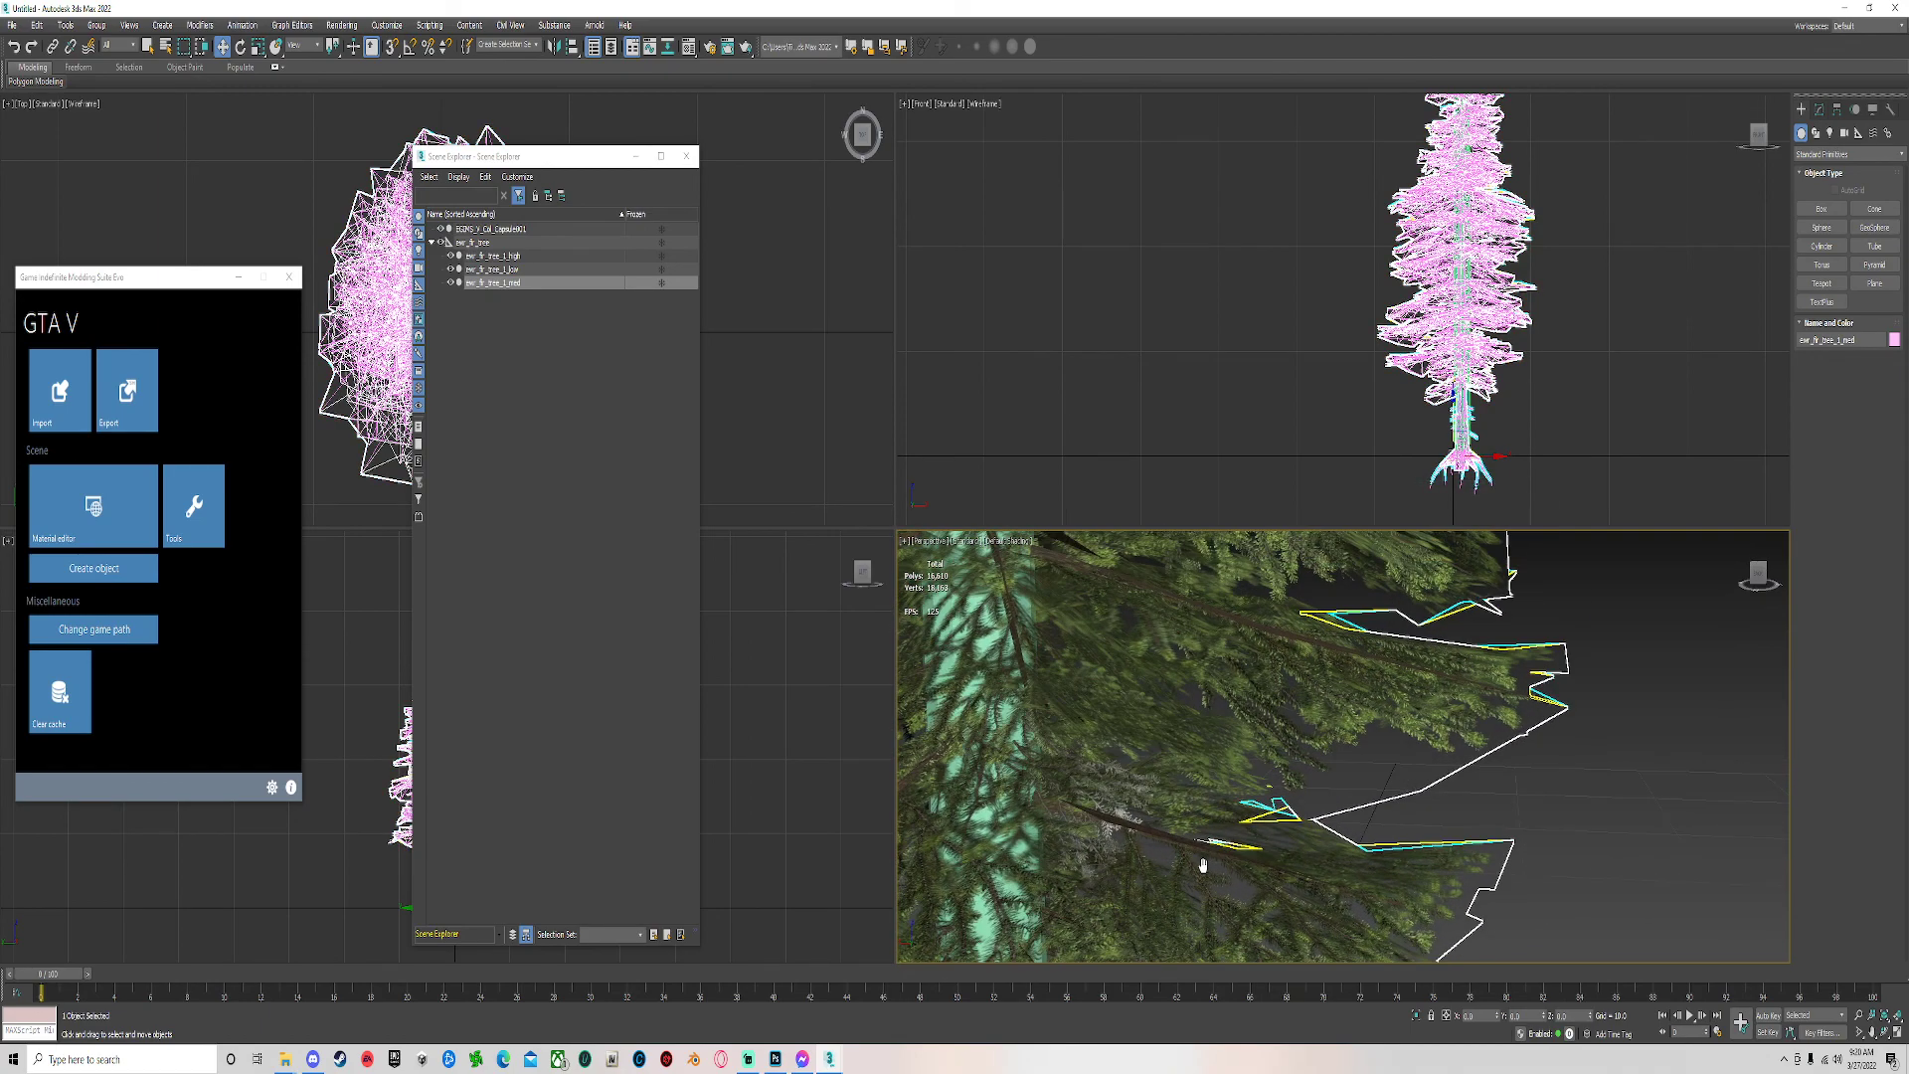
pyautogui.scroll(8, 1204, 865)
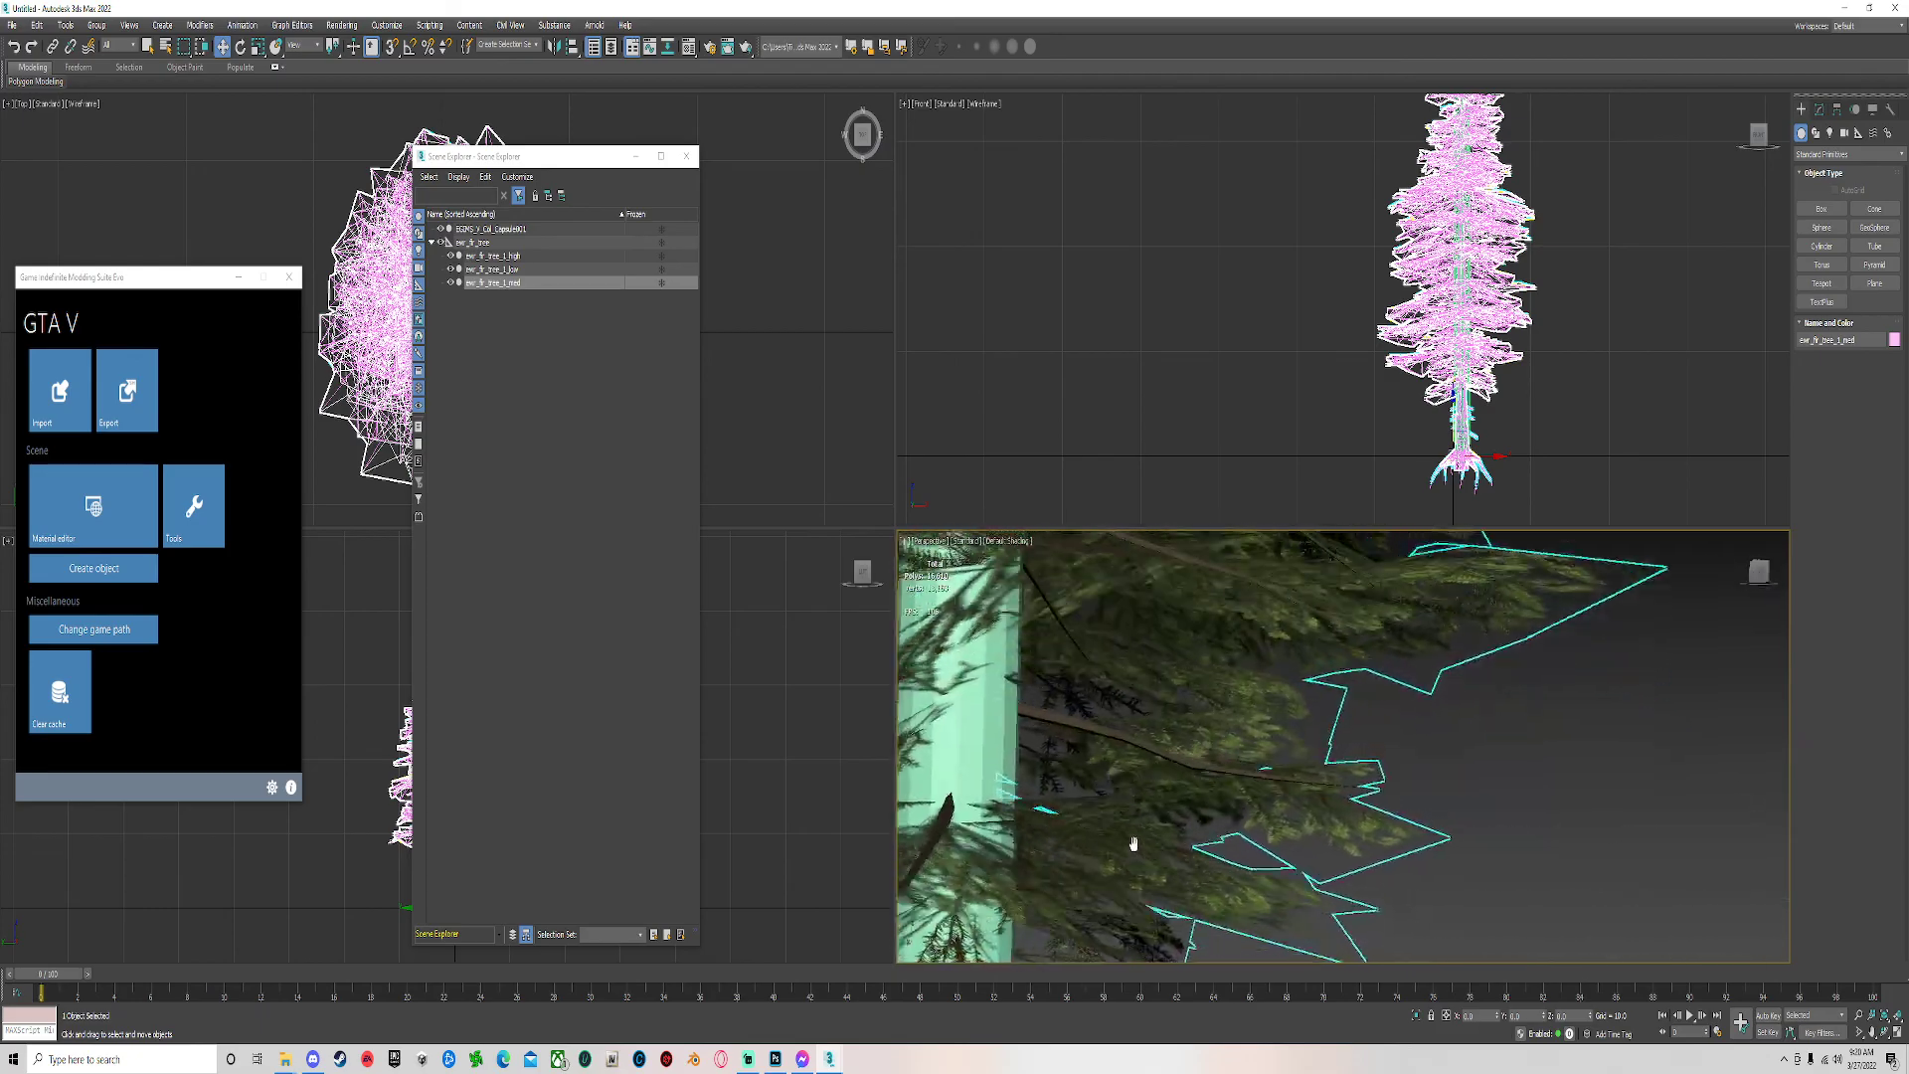
pyautogui.scroll(6, 1111, 823)
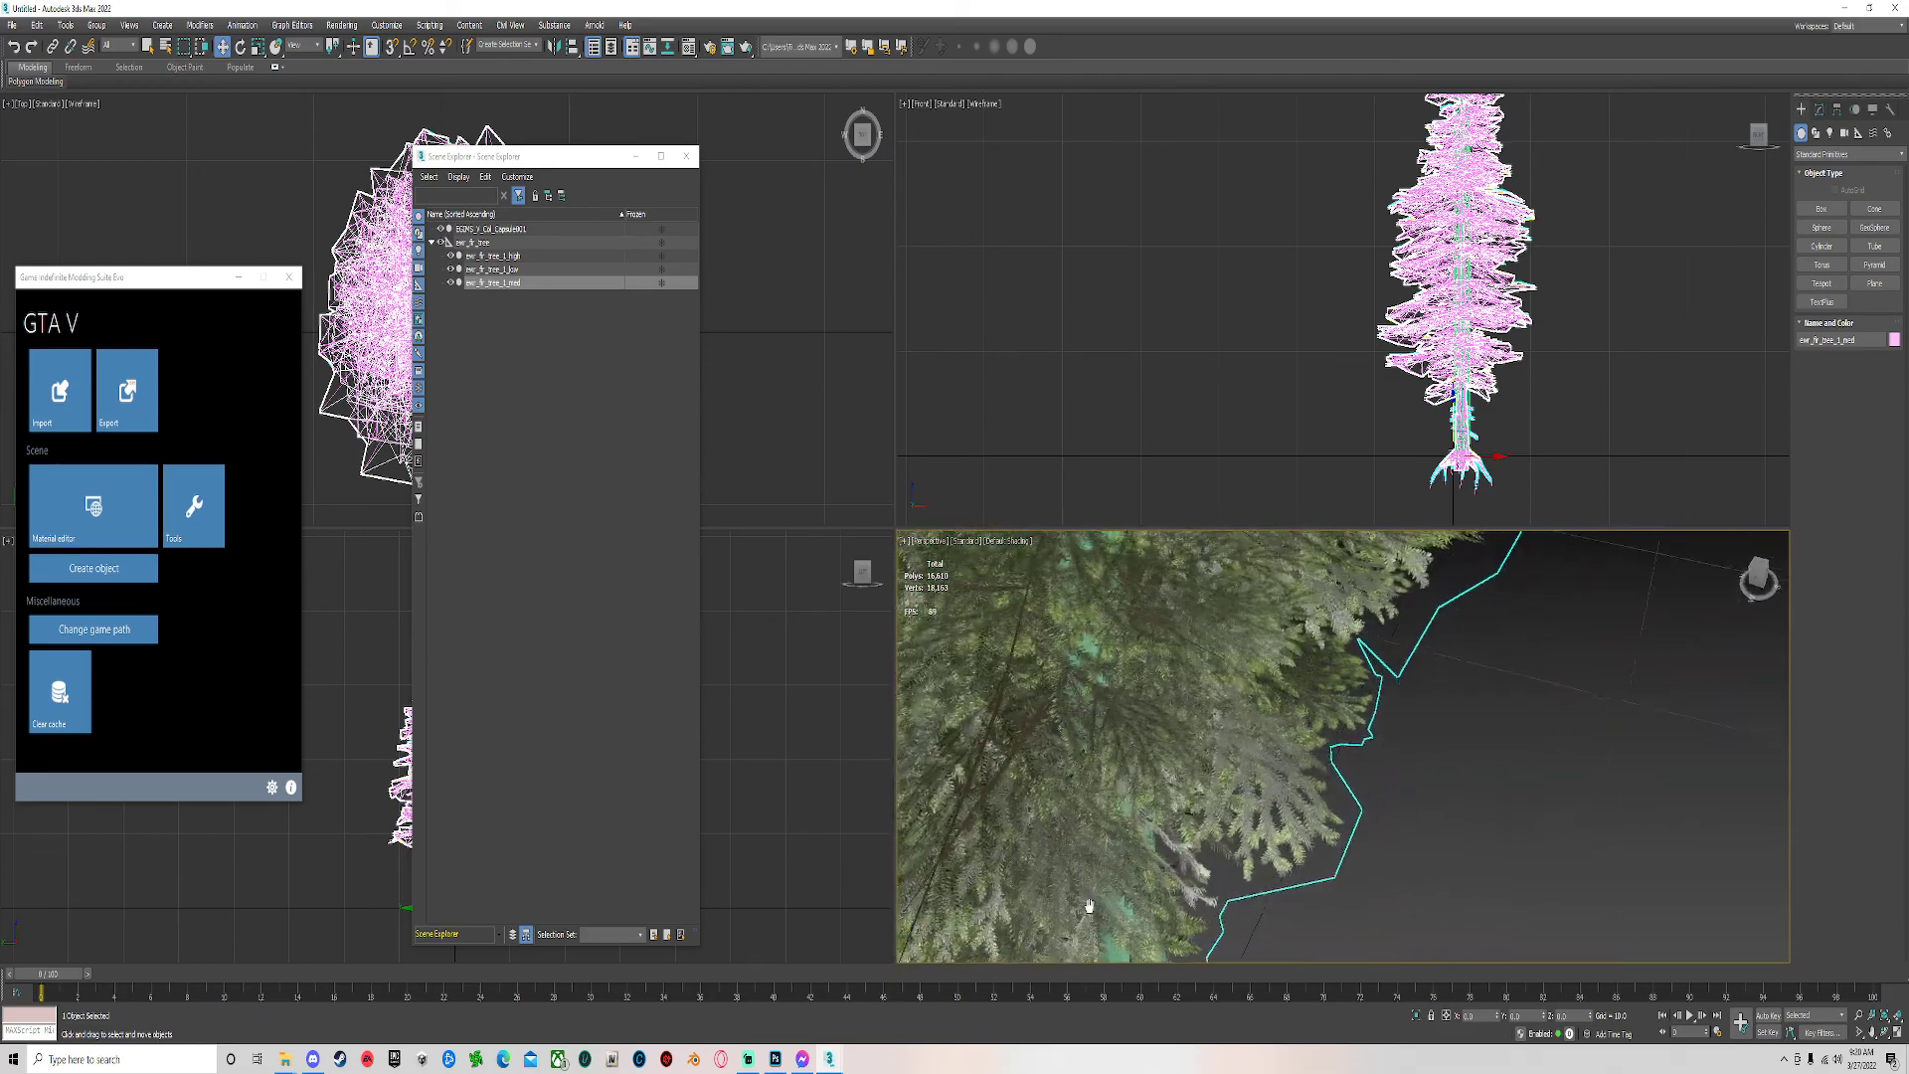
pyautogui.scroll(8, 1102, 913)
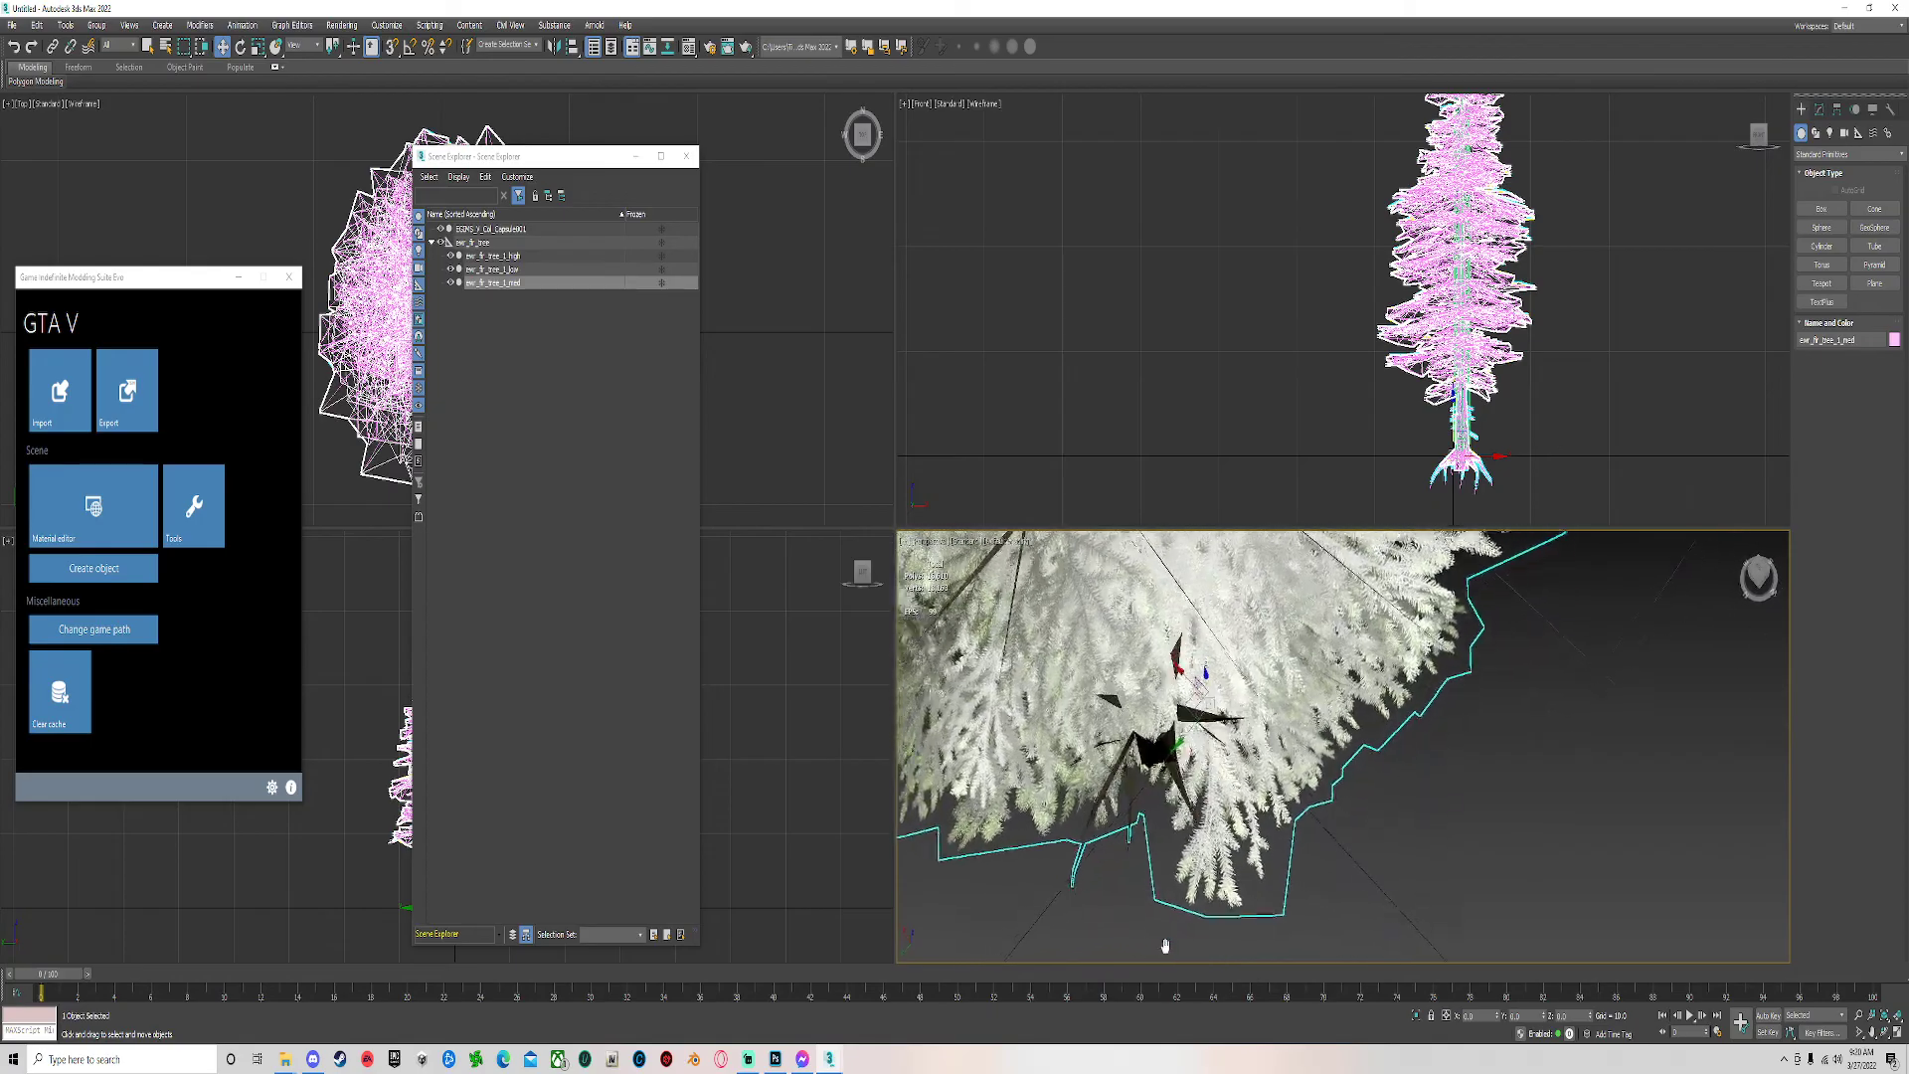
pyautogui.scroll(8, 1191, 942)
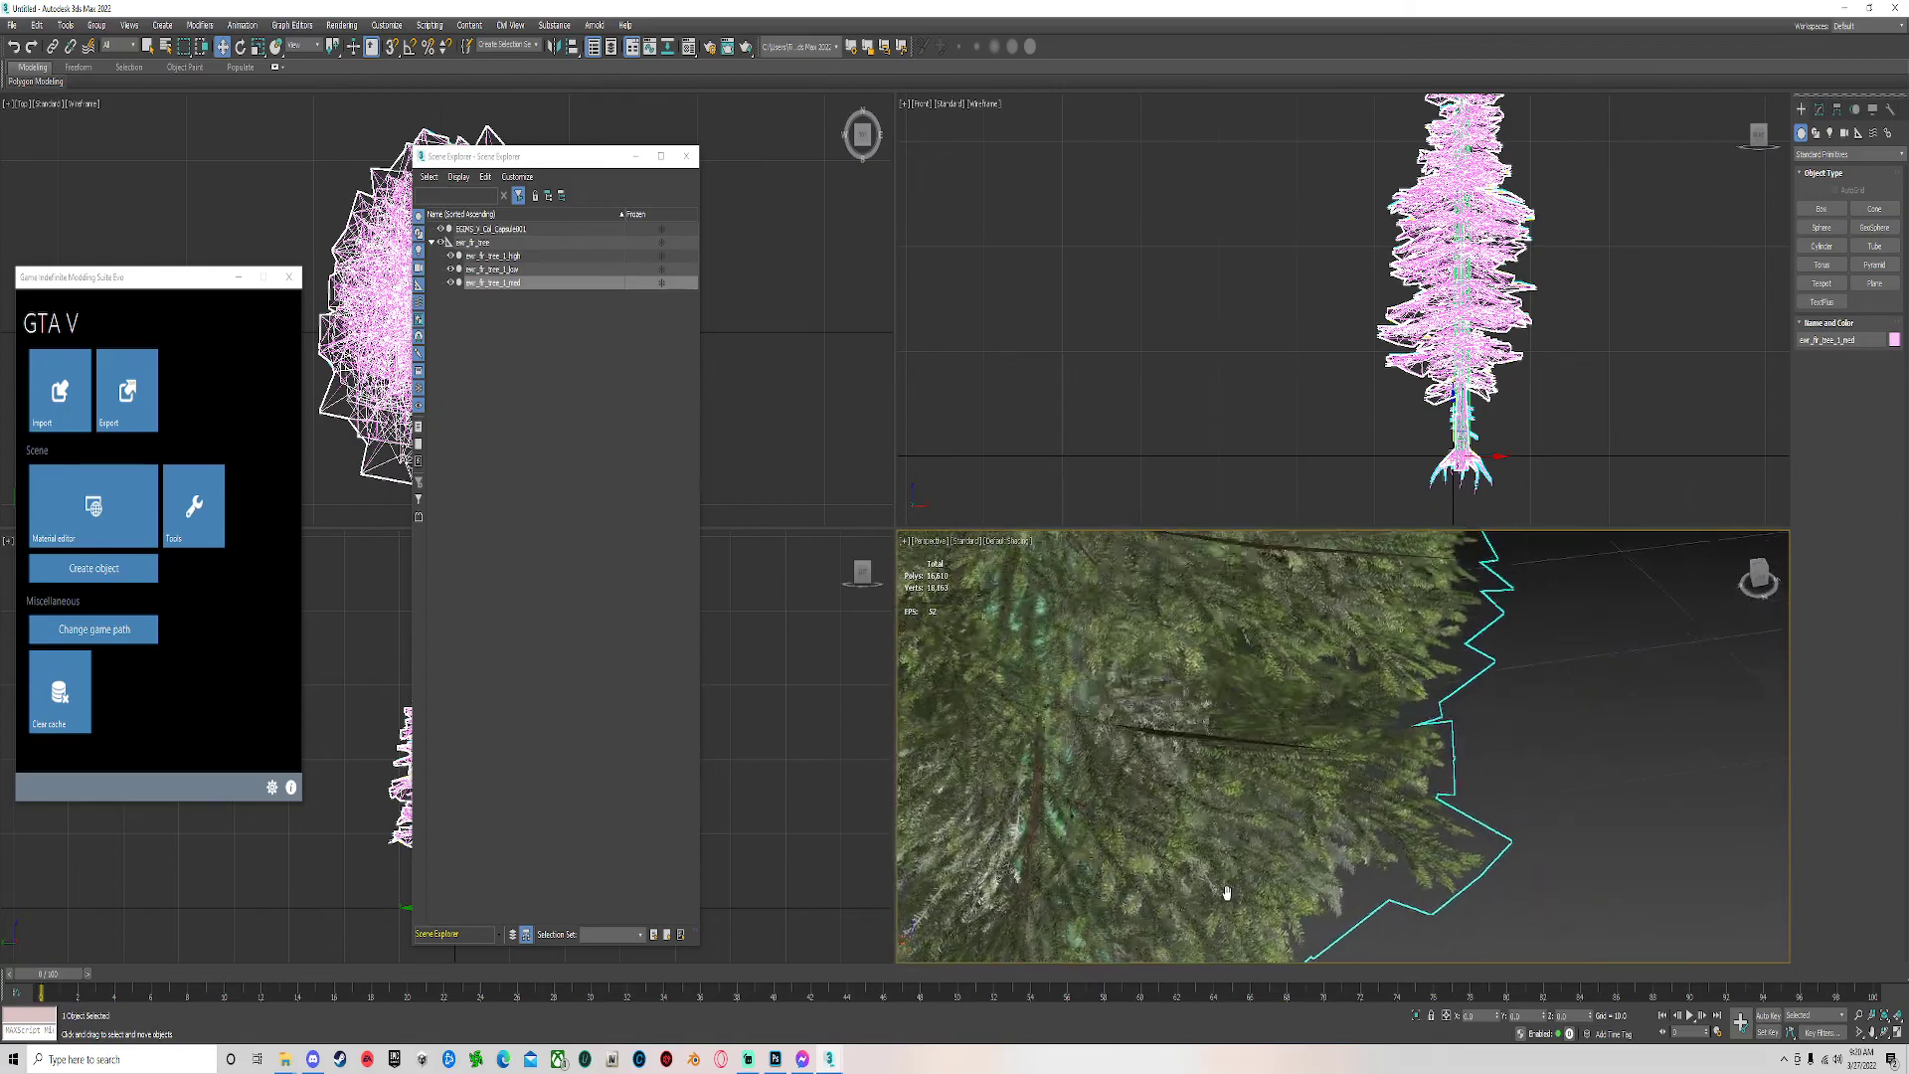
pyautogui.moveTo(1242, 870)
pyautogui.mouseDown(button='middle')
pyautogui.moveTo(1343, 982)
pyautogui.moveTo(1333, 900)
pyautogui.moveTo(1278, 874)
pyautogui.moveTo(1186, 945)
pyautogui.moveTo(1244, 852)
pyautogui.moveTo(1309, 894)
pyautogui.moveTo(1203, 881)
pyautogui.moveTo(1266, 882)
pyautogui.moveTo(1243, 880)
pyautogui.mouseUp(button='middle')
pyautogui.scroll(-8, 1243, 881)
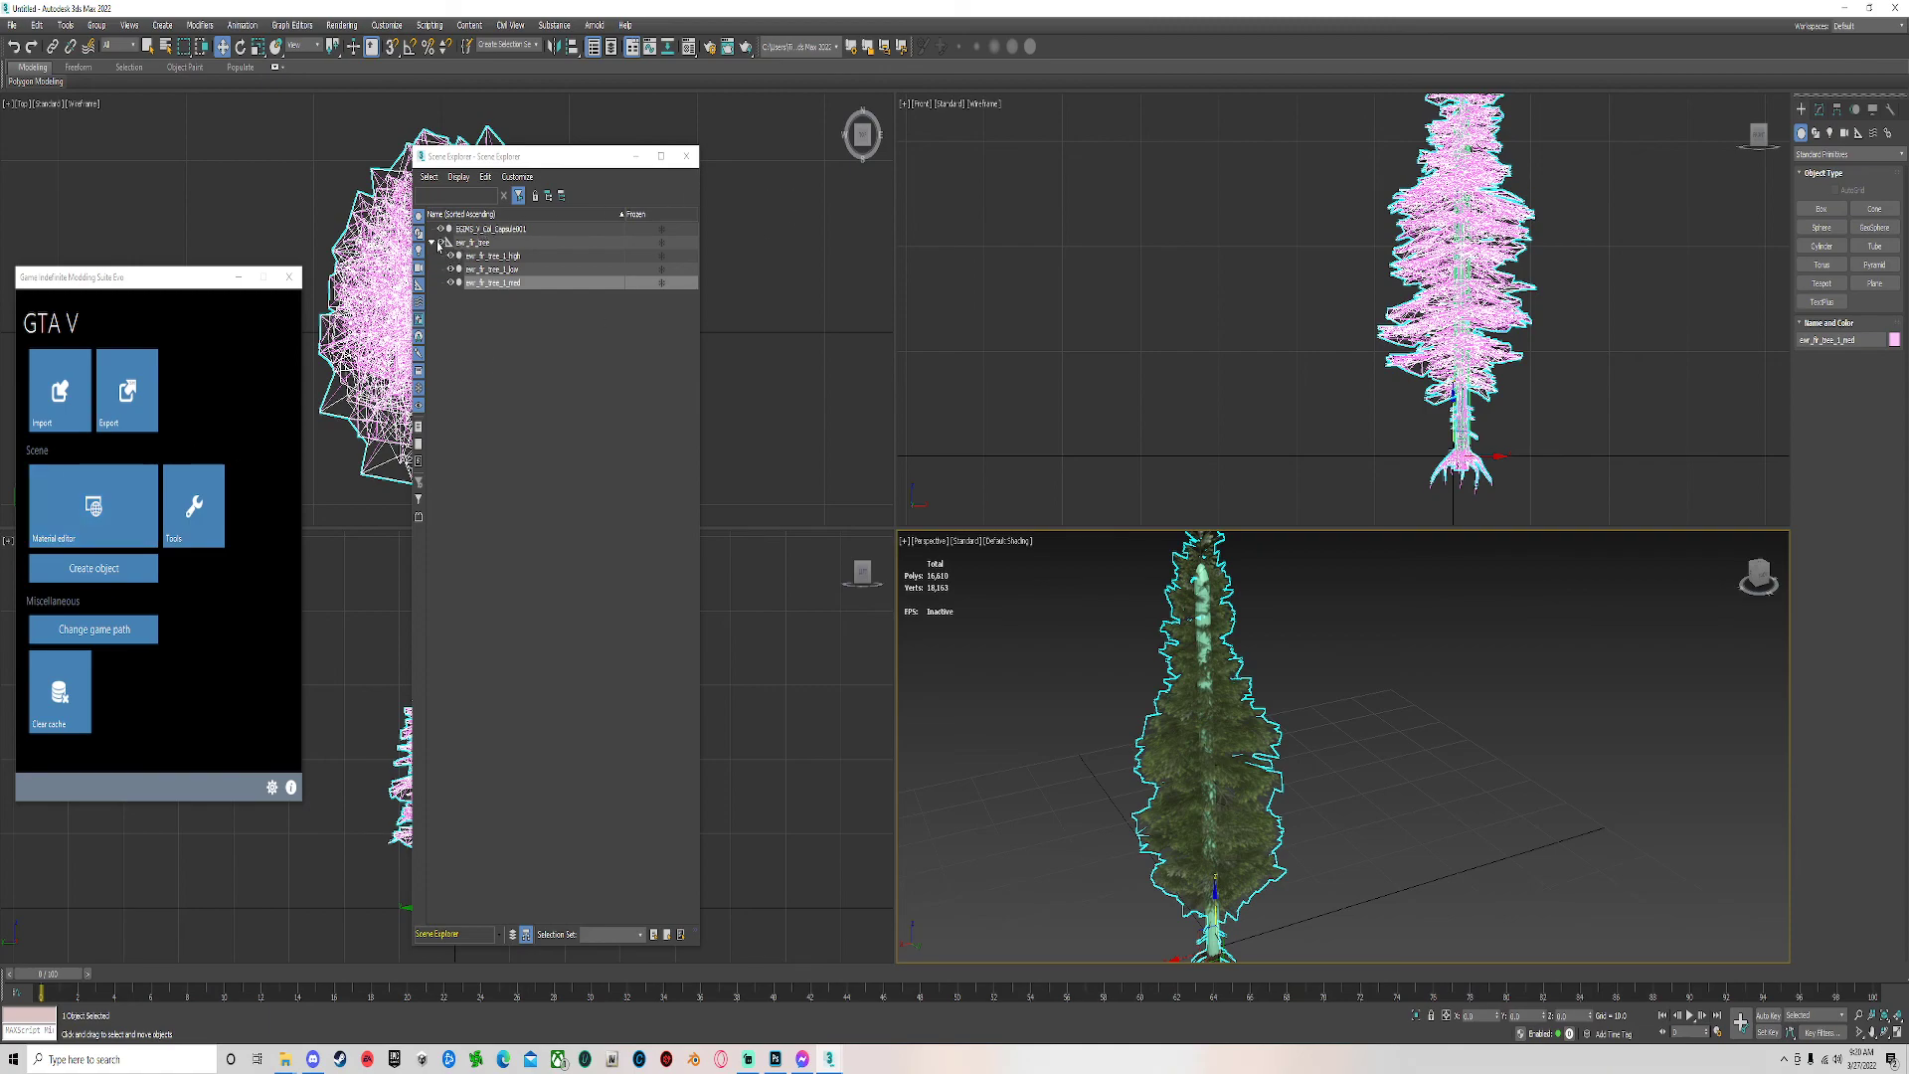
# Rename the trunk's capsule collision object as ewr_fir.
pyautogui.click(509, 230)
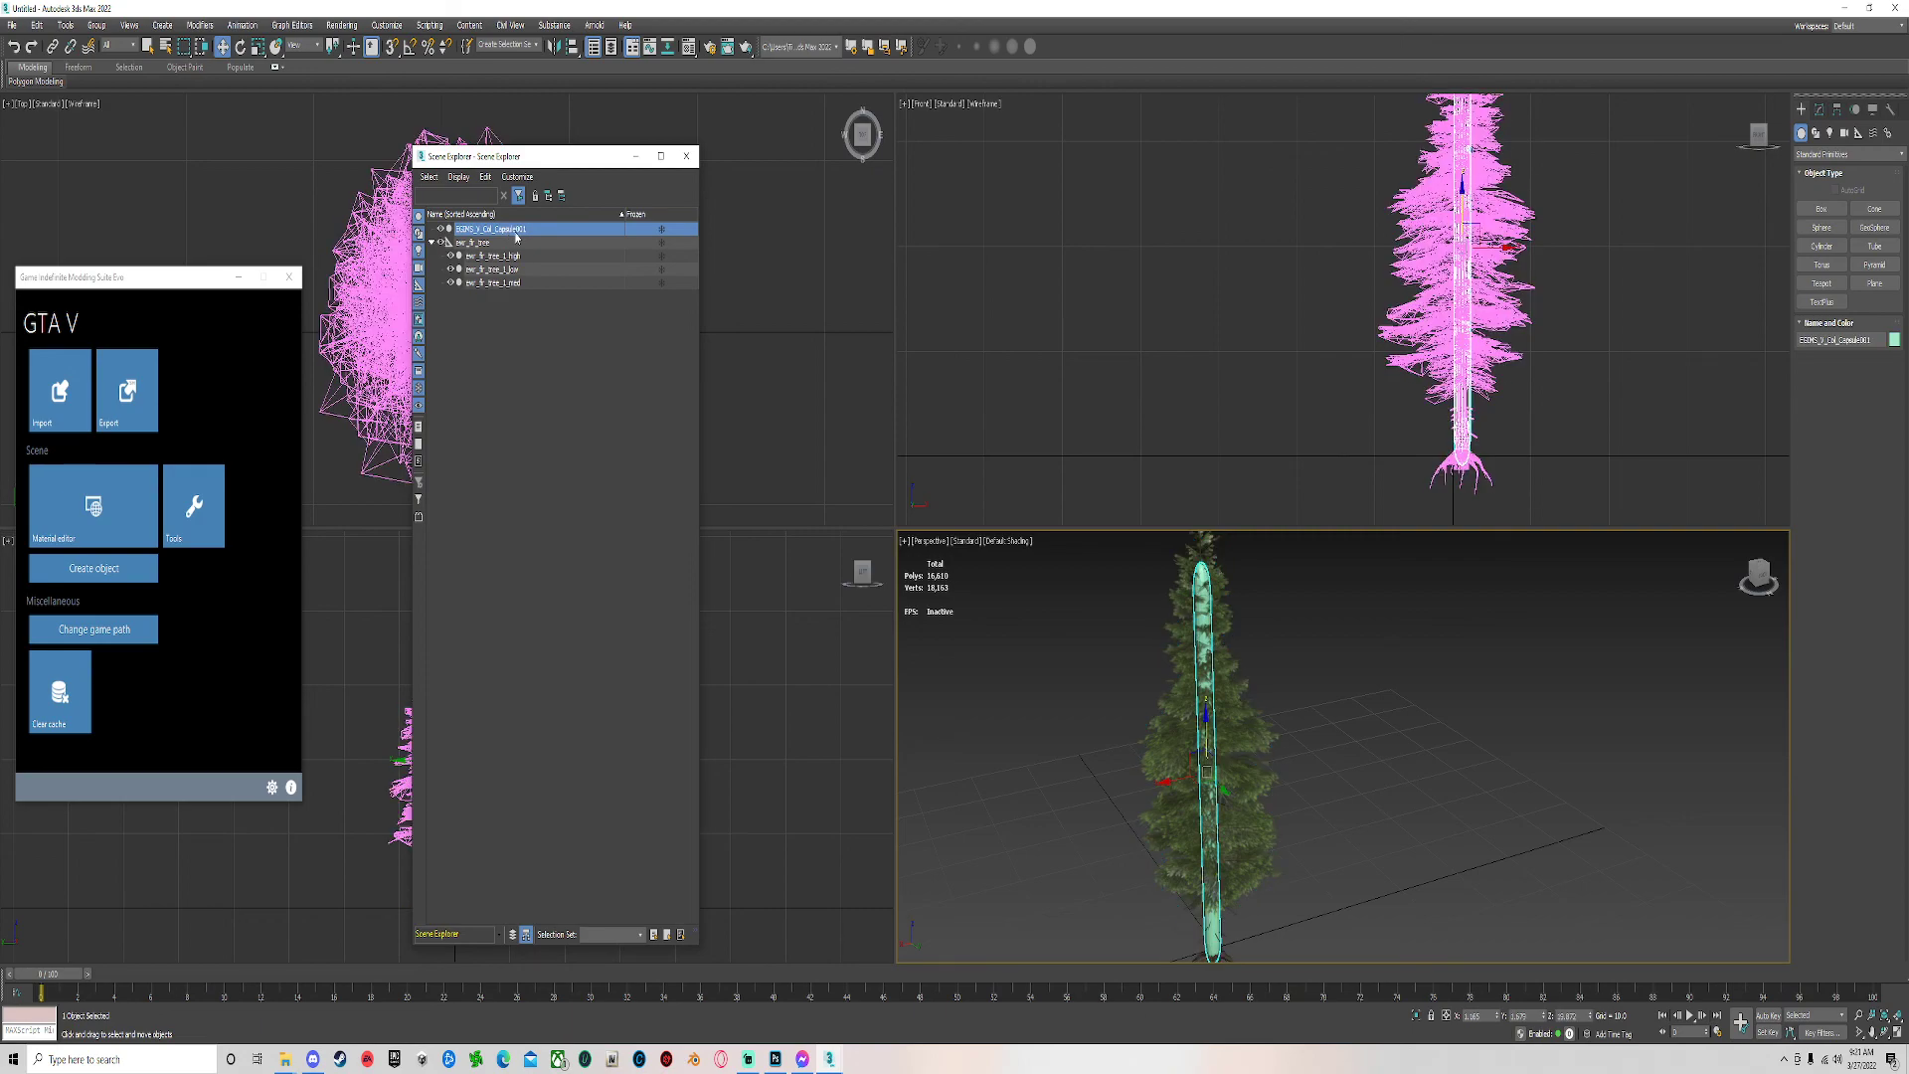
pyautogui.rightClick(515, 236)
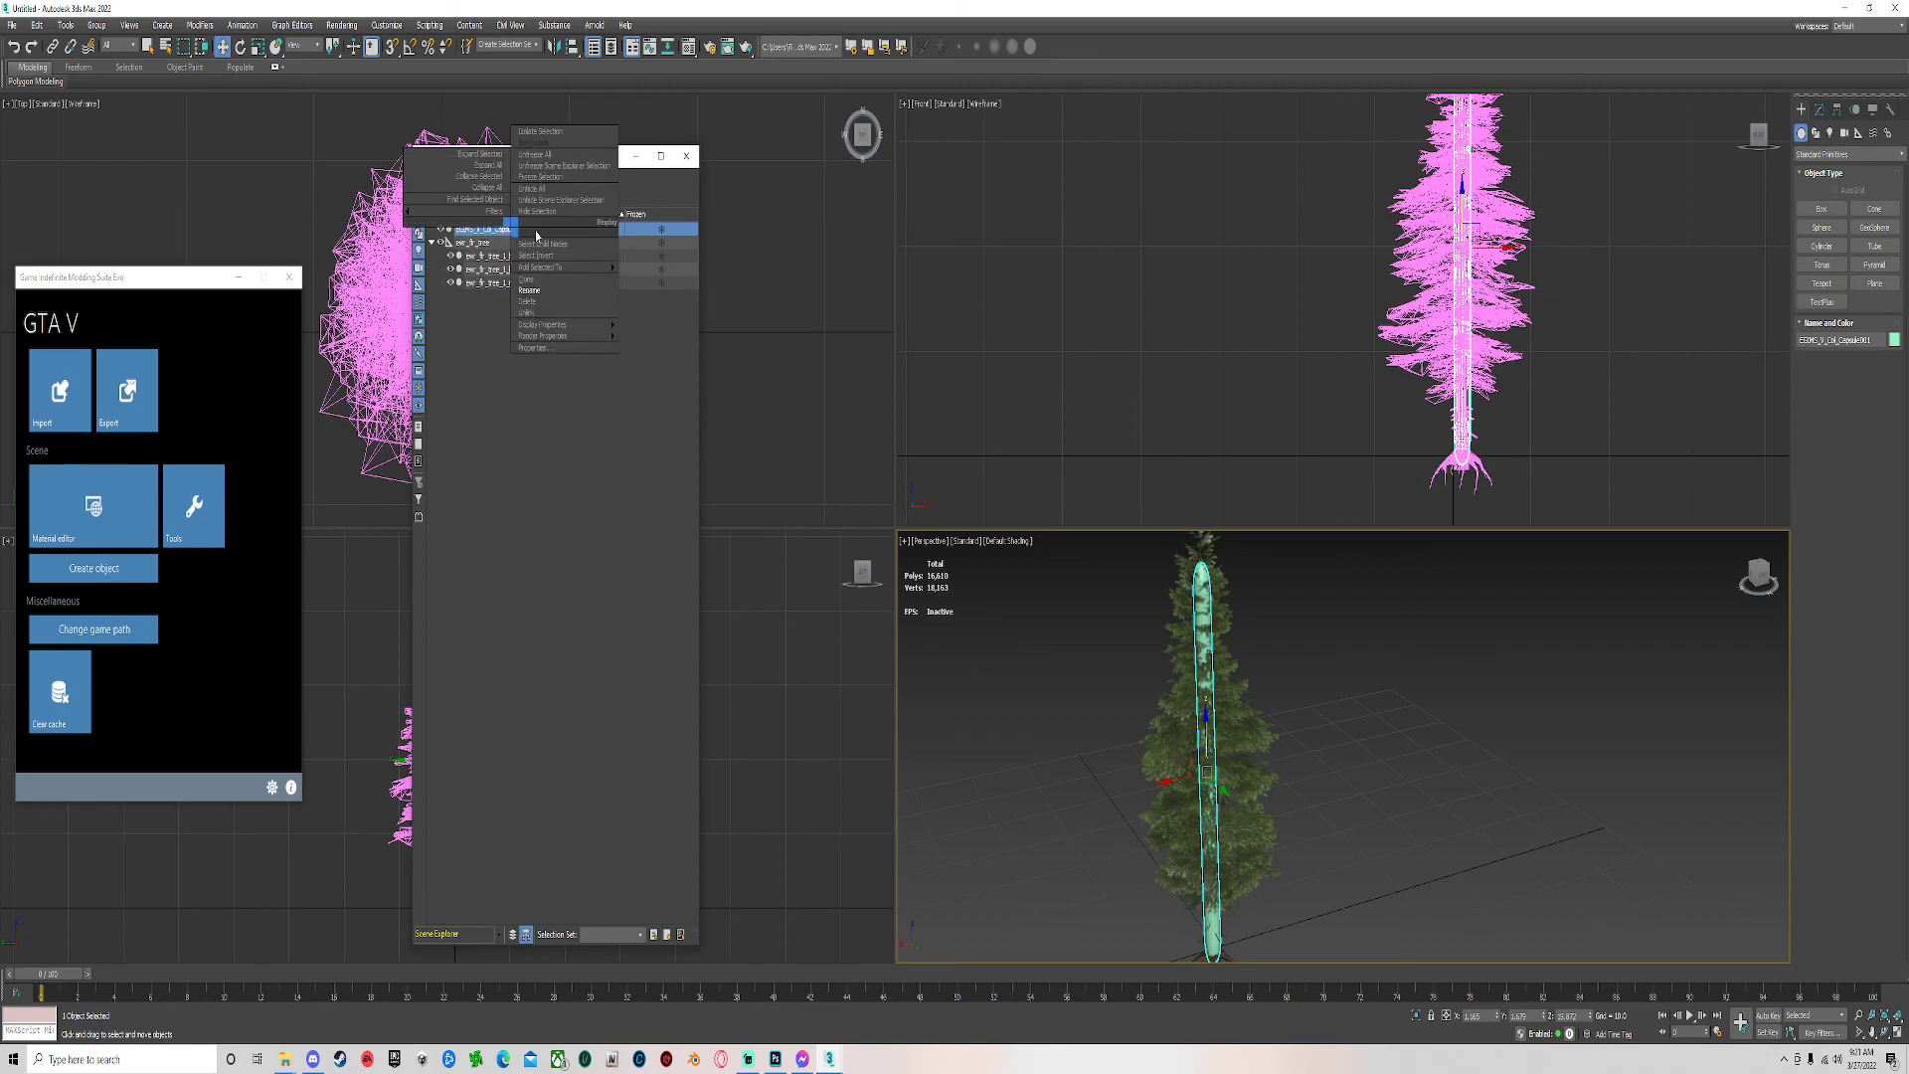
pyautogui.click(535, 286)
pyautogui.press('BackSpace')
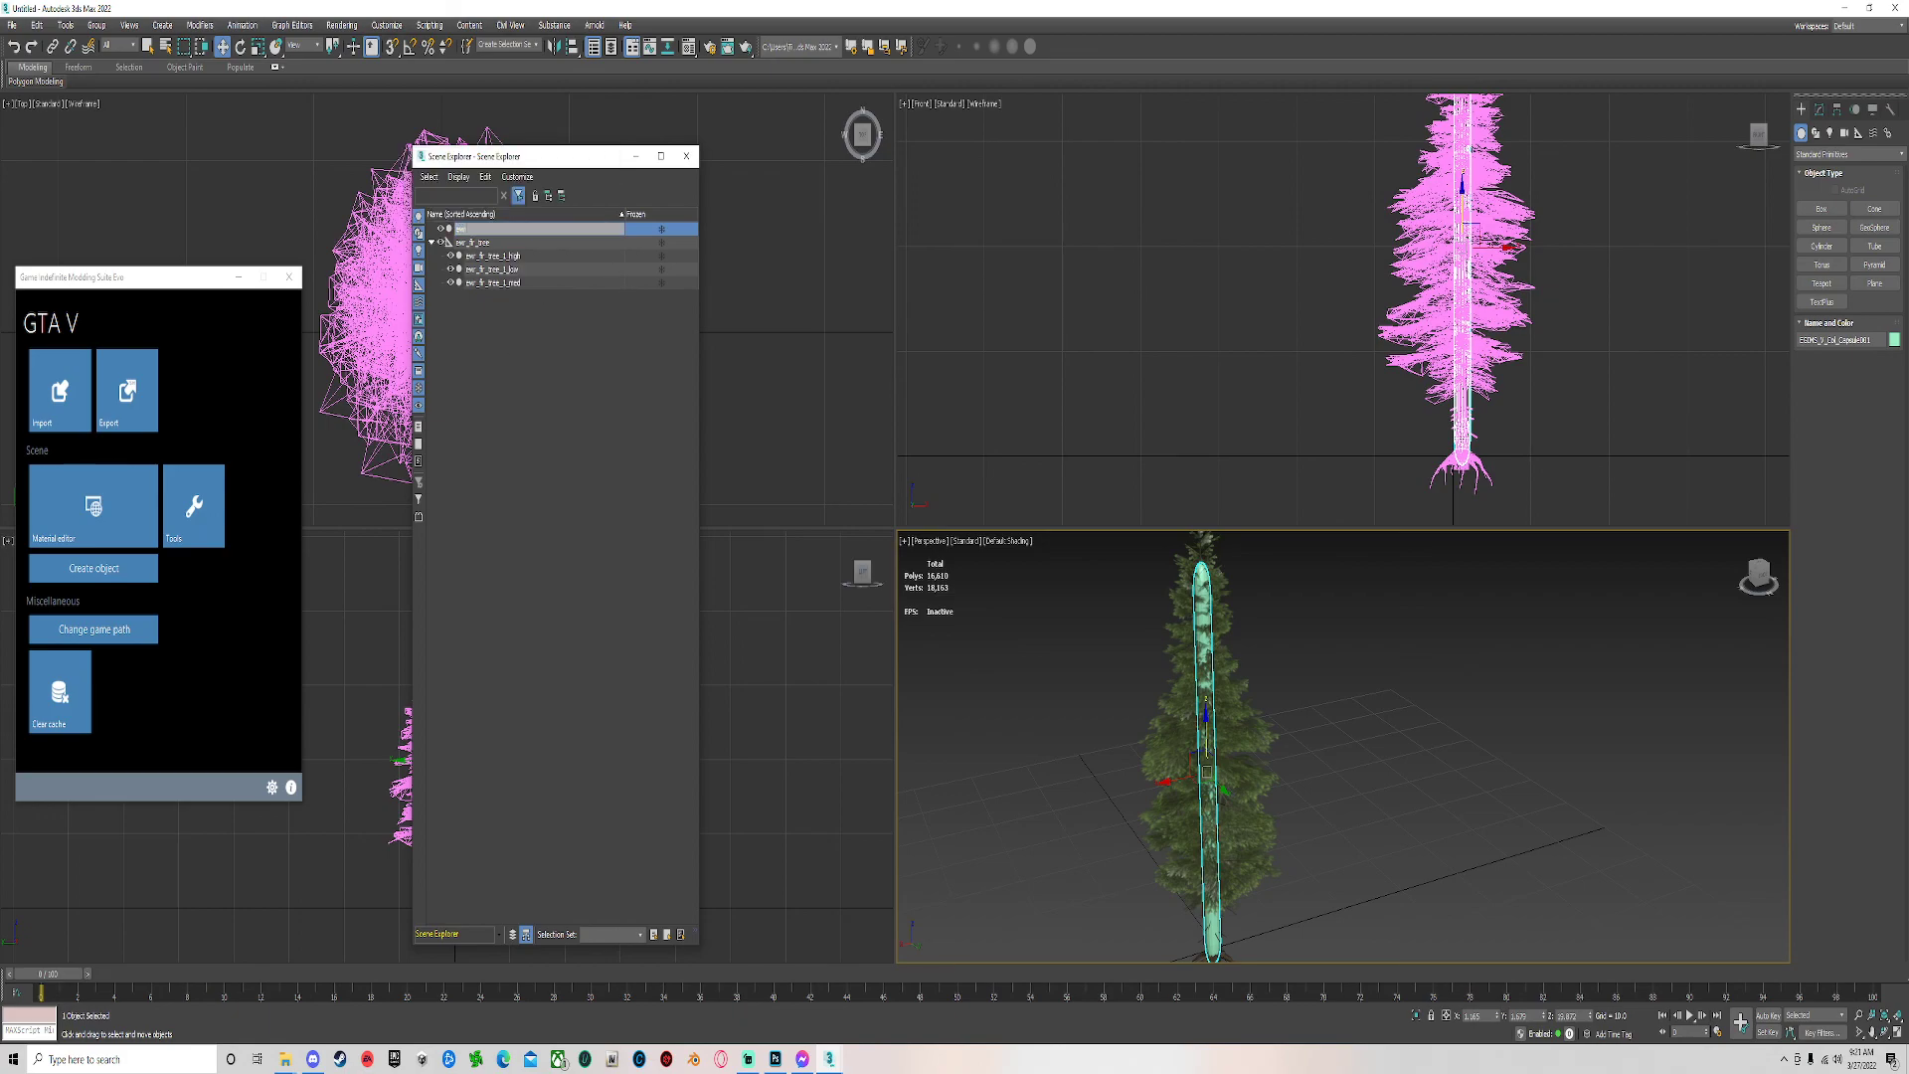
pyautogui.write('ew_fr')
pyautogui.click(546, 332)
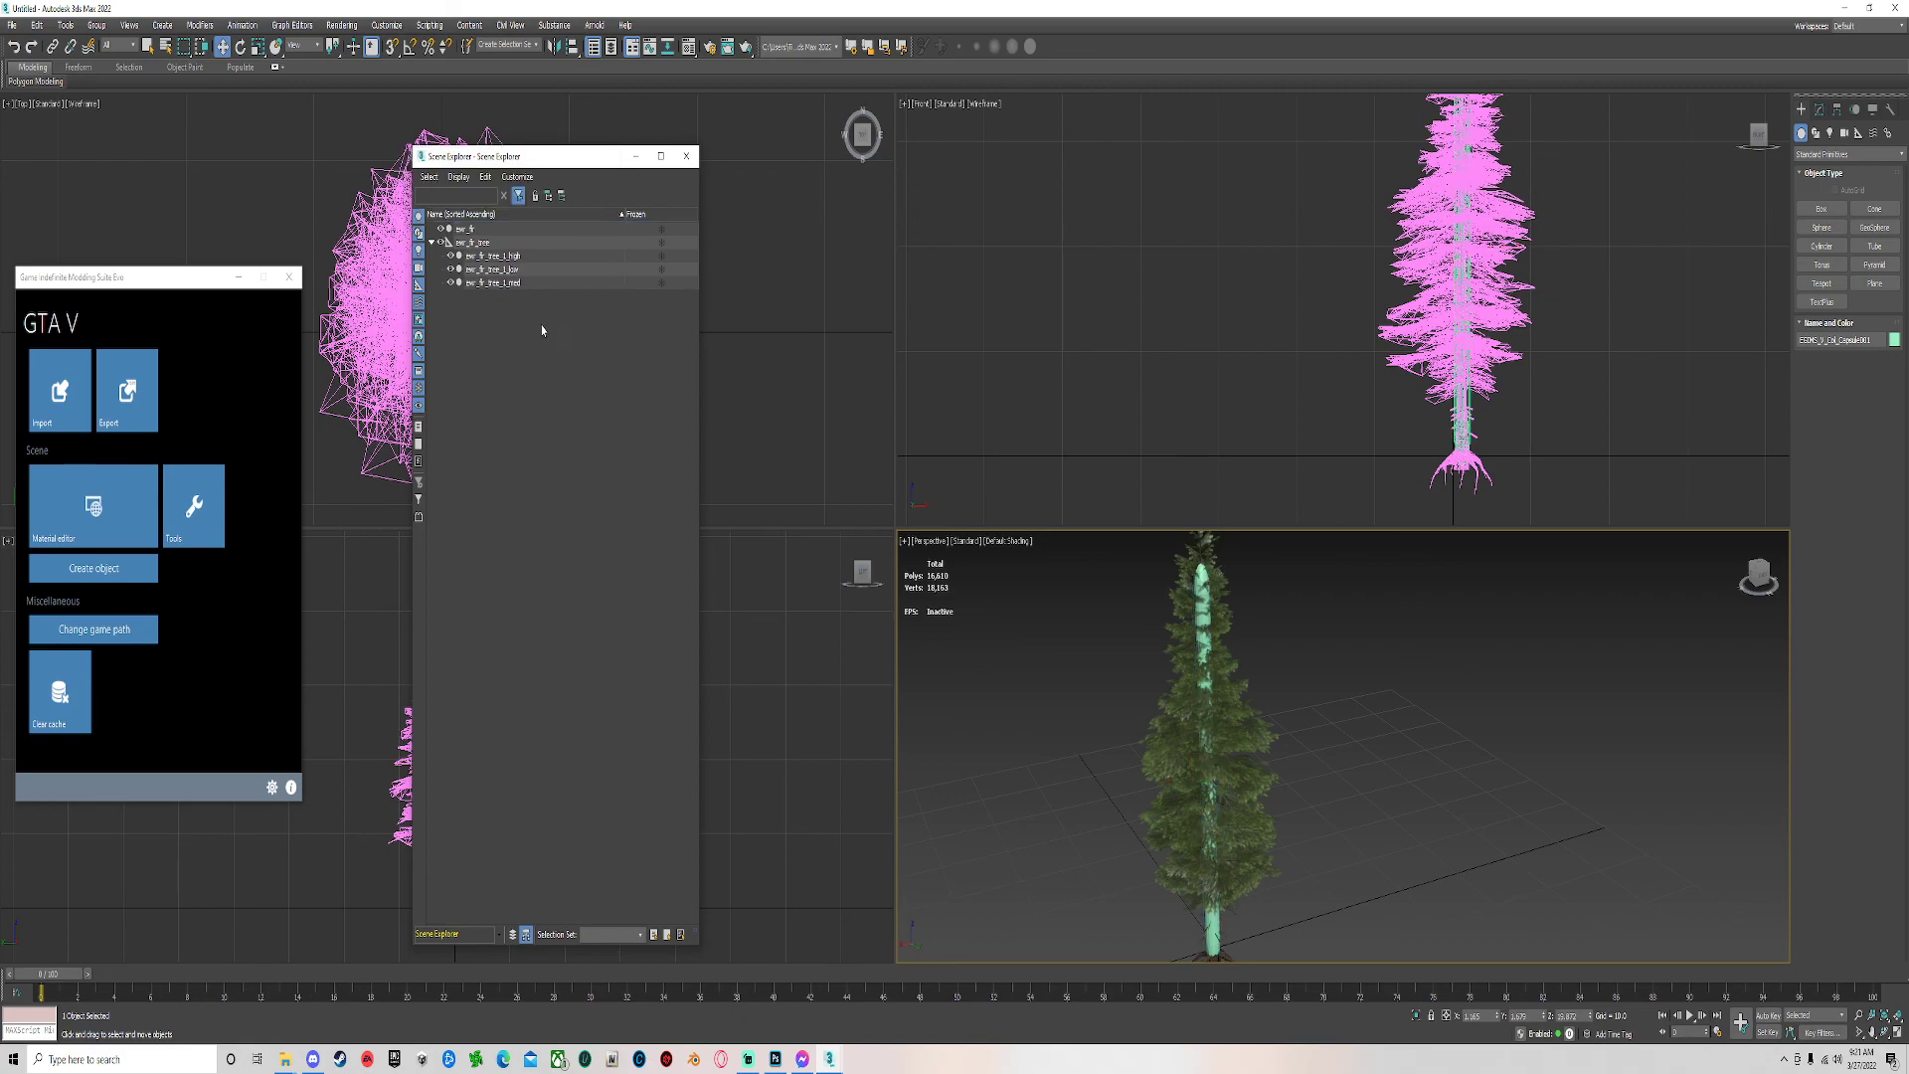
# Make the ewr_fir collision object a child of ewr_fir_tree, alongside the three LOD models, and clear the selection.
pyautogui.moveTo(472, 229); pyautogui.dragTo(507, 239)
pyautogui.moveTo(496, 255); pyautogui.dragTo(507, 242)
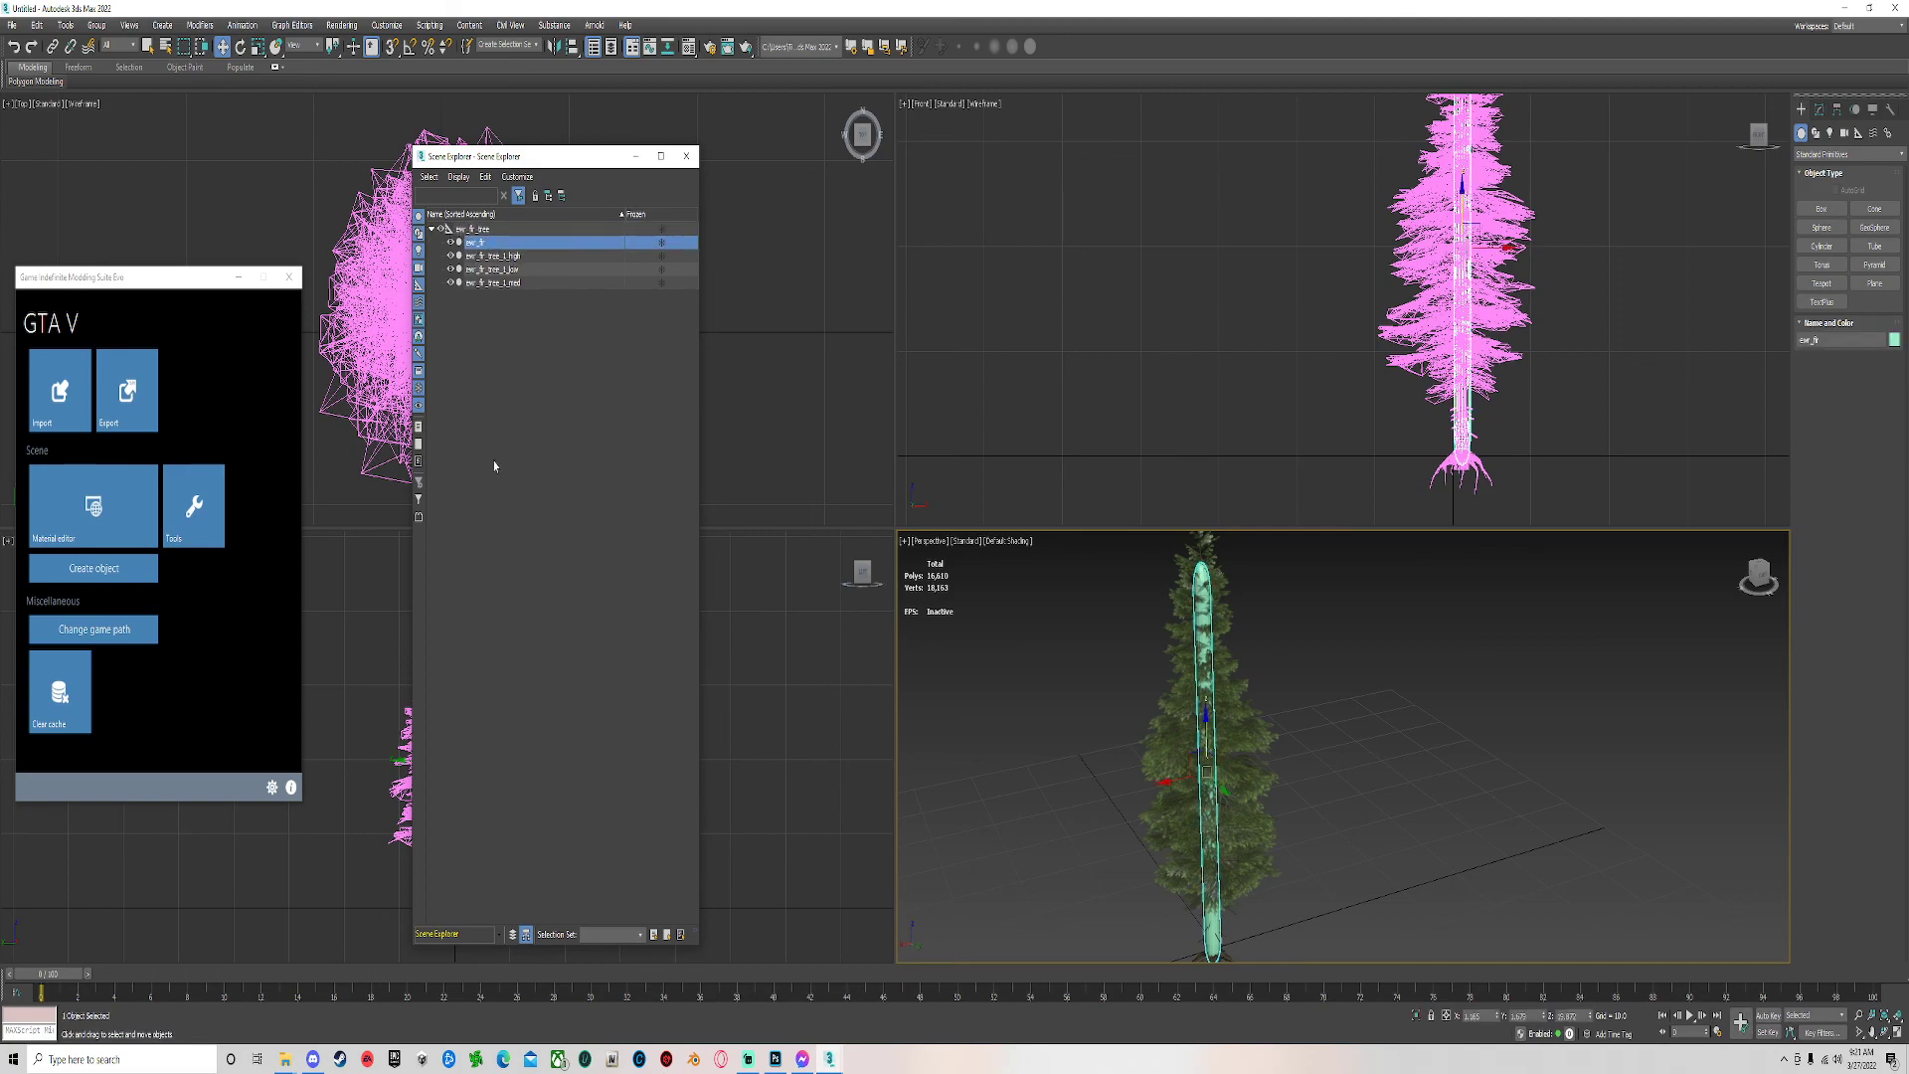
pyautogui.click(491, 438)
# Export the fir tree scene for GTA V to the Desktop folder.
pyautogui.click(135, 399)
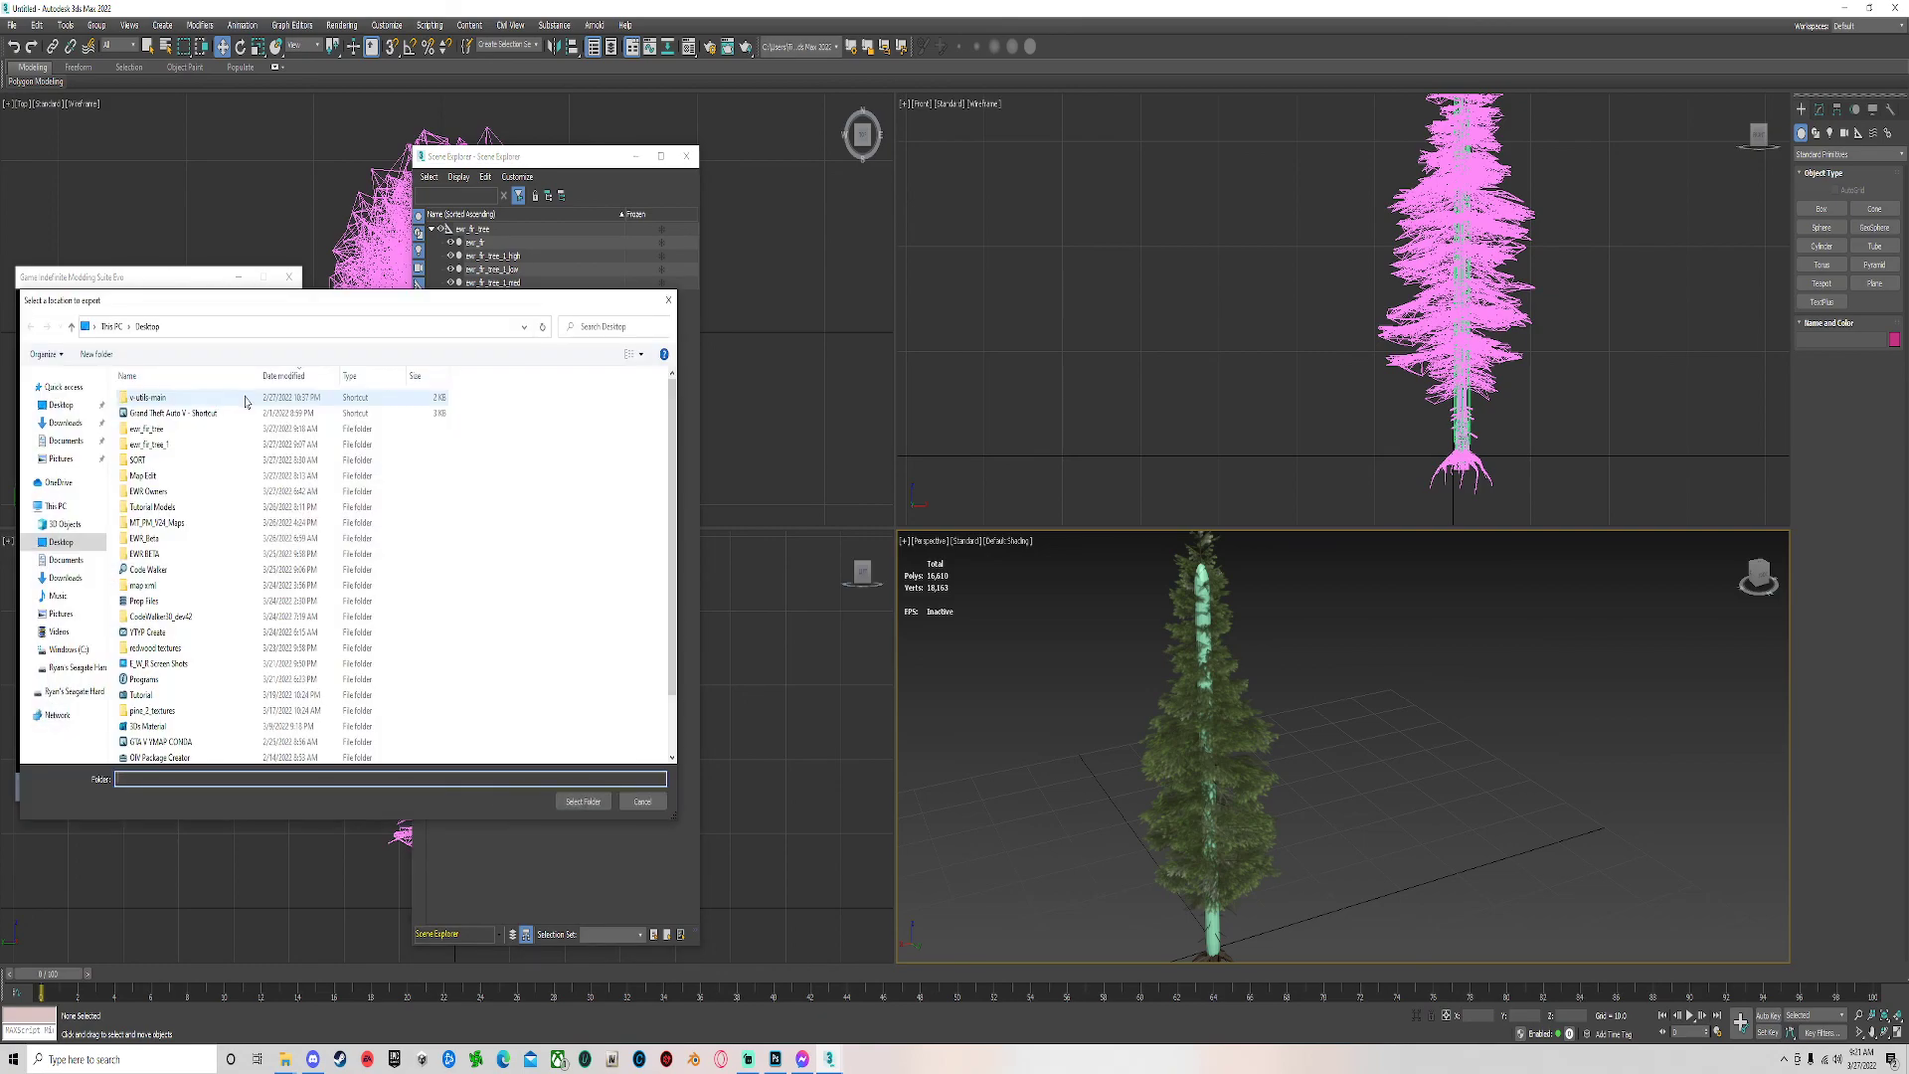
pyautogui.click(62, 405)
pyautogui.click(583, 801)
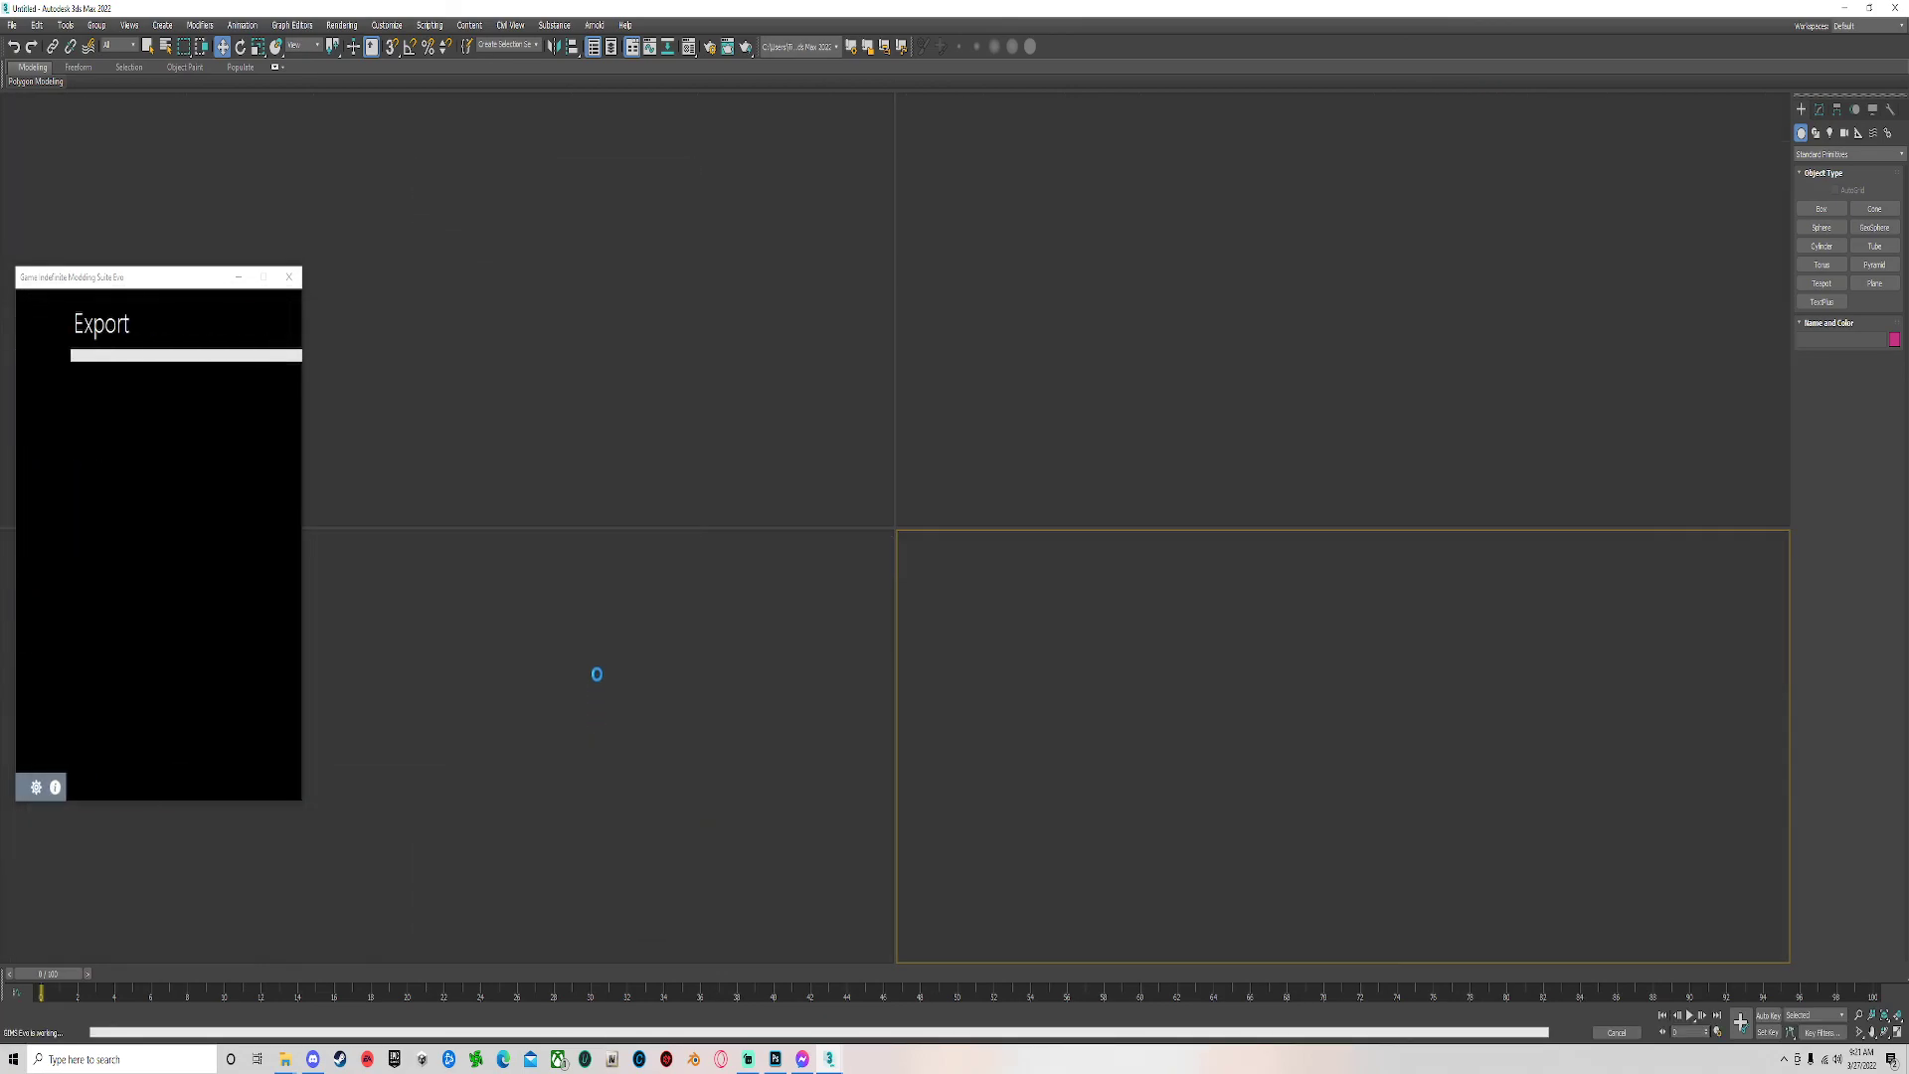
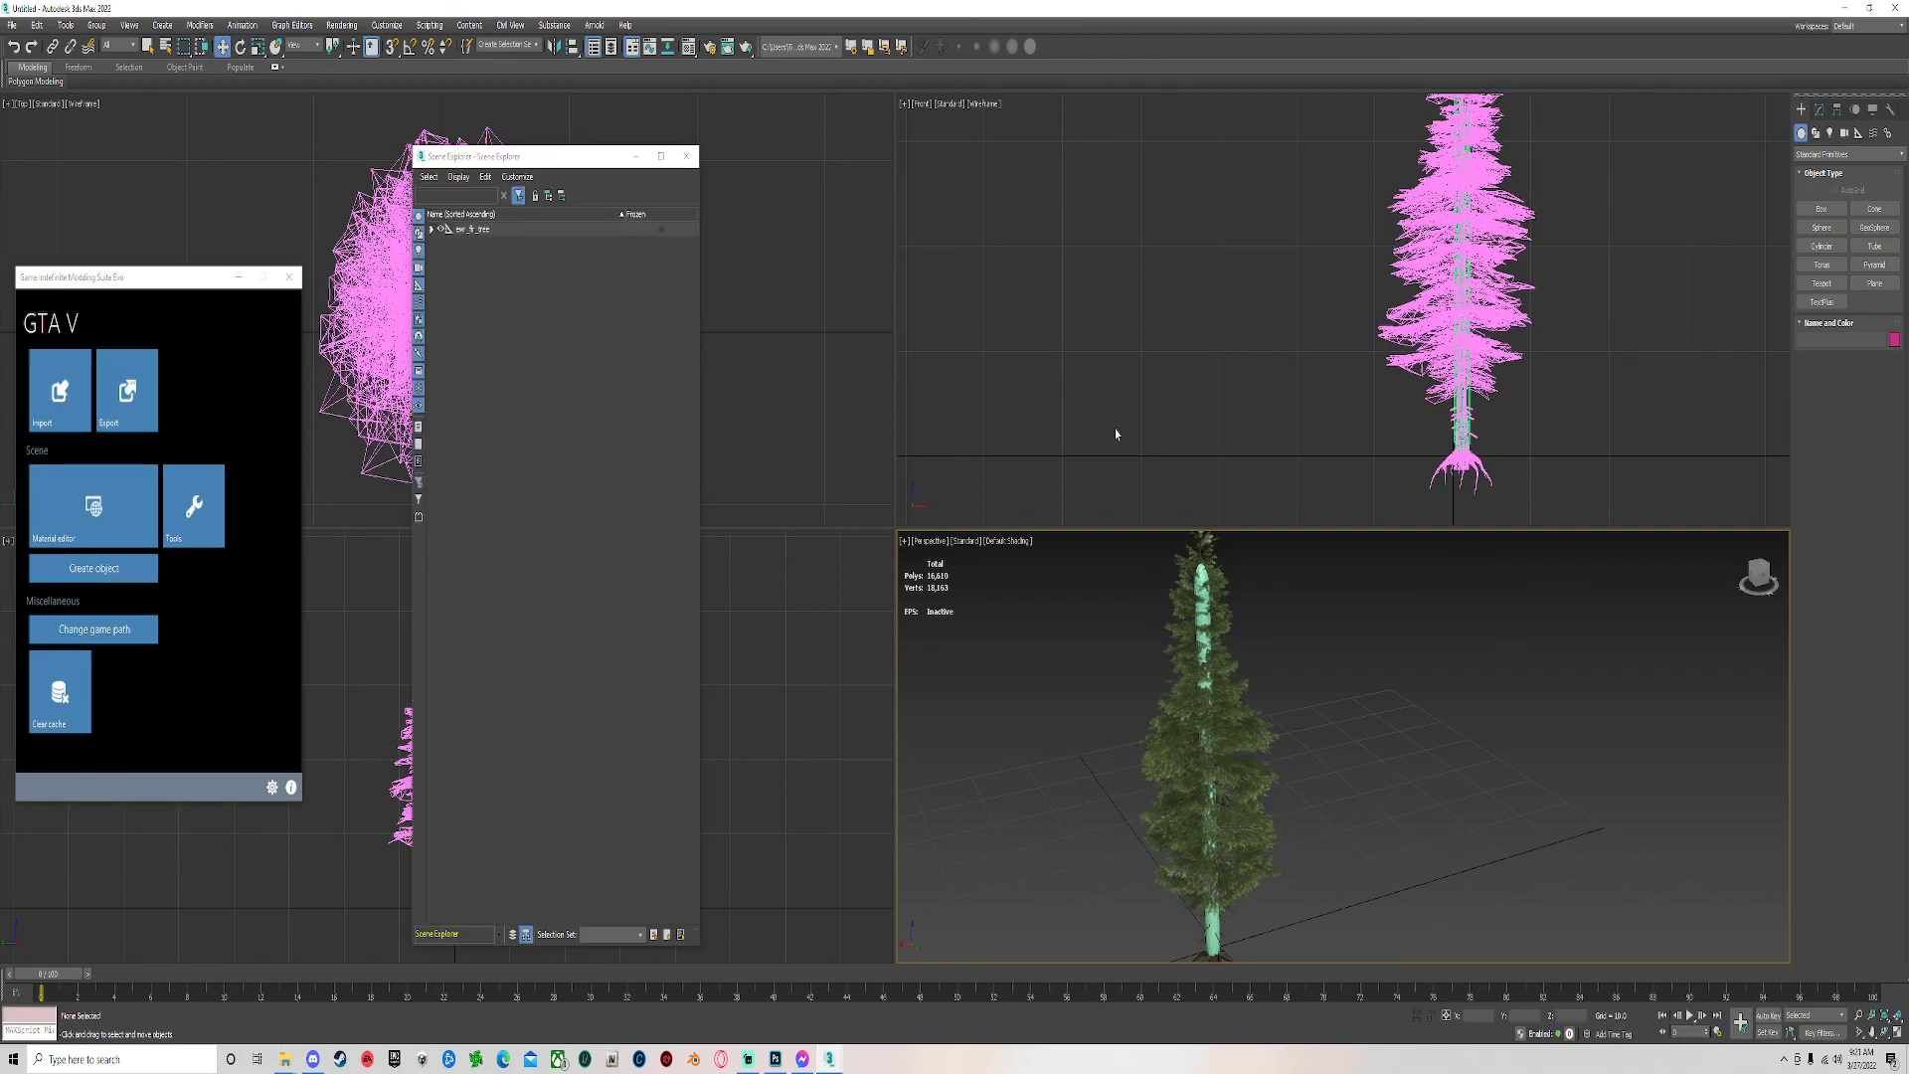
# Minimize 3ds Max, launch OpenIV for the Windows version of Grand Theft Auto V and move its window clear of the desktop files.
pyautogui.click(1844, 8)
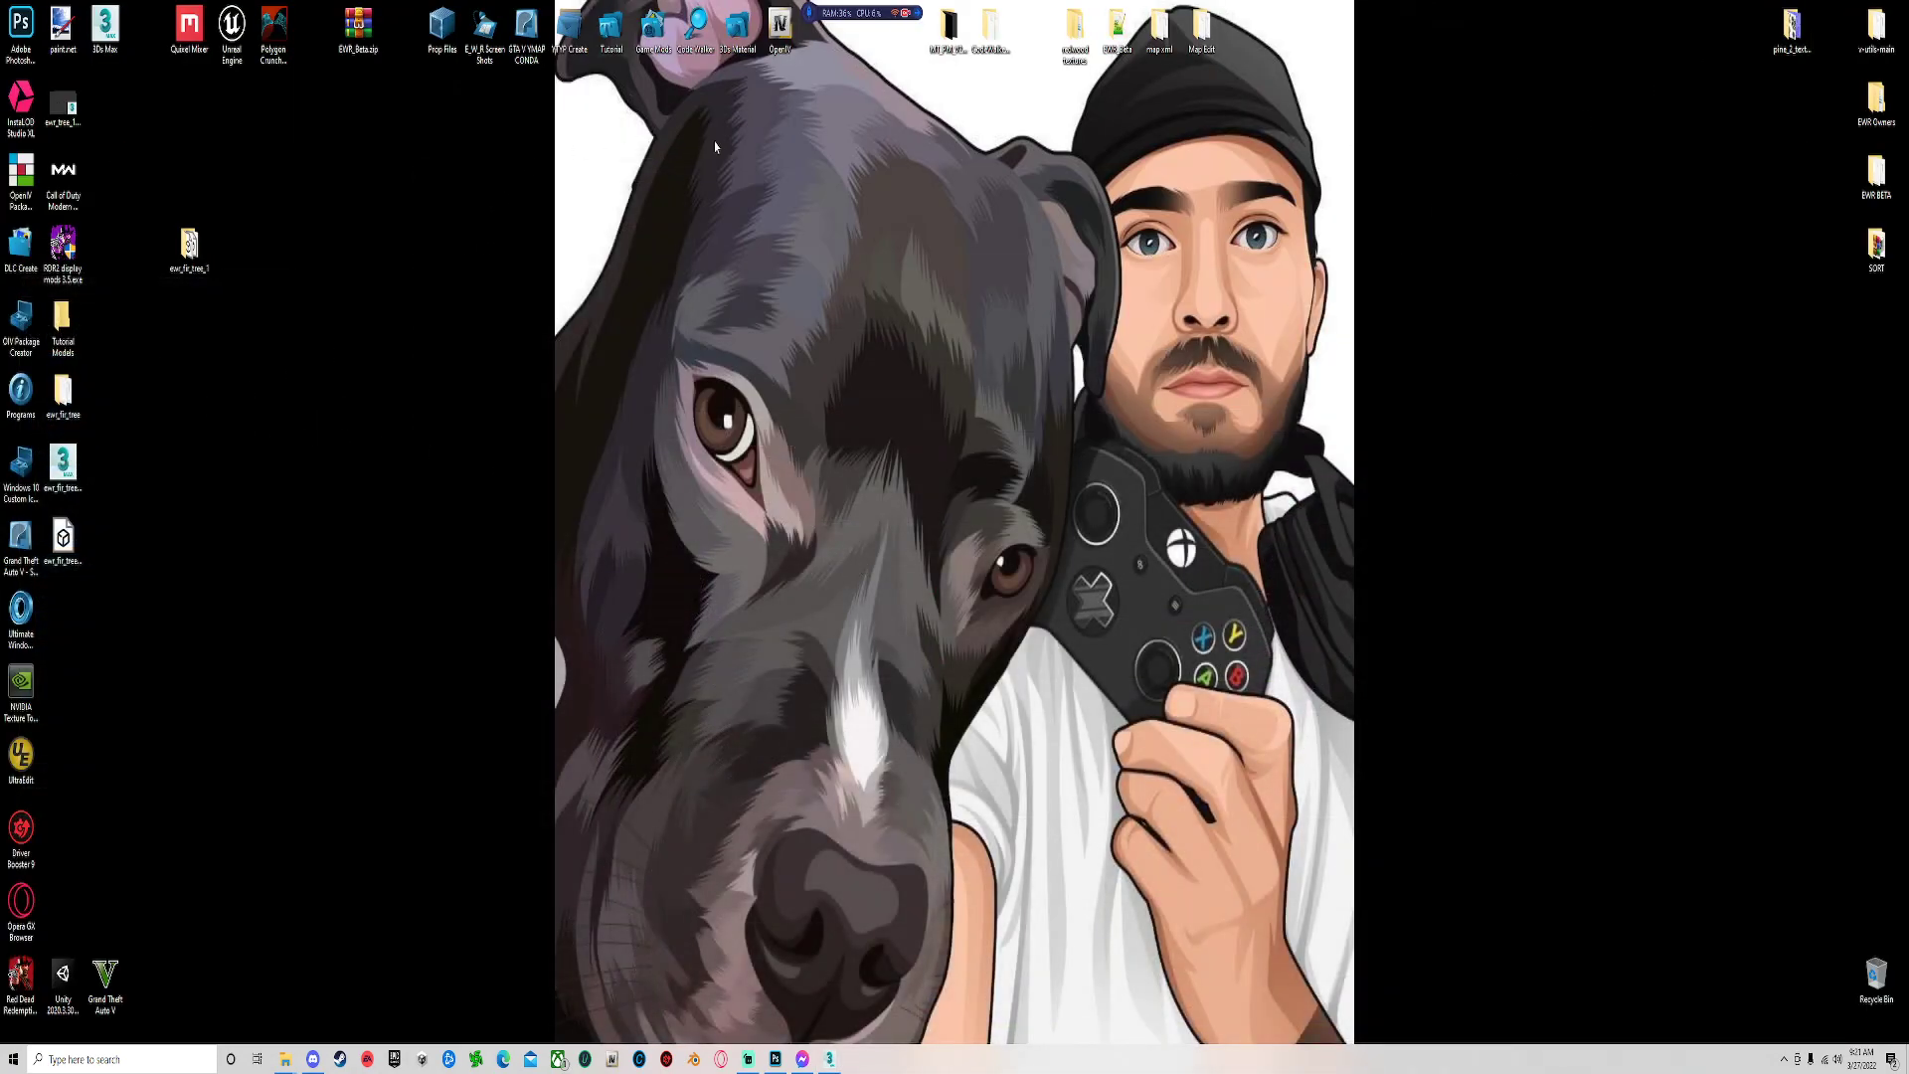
pyautogui.doubleClick(780, 28)
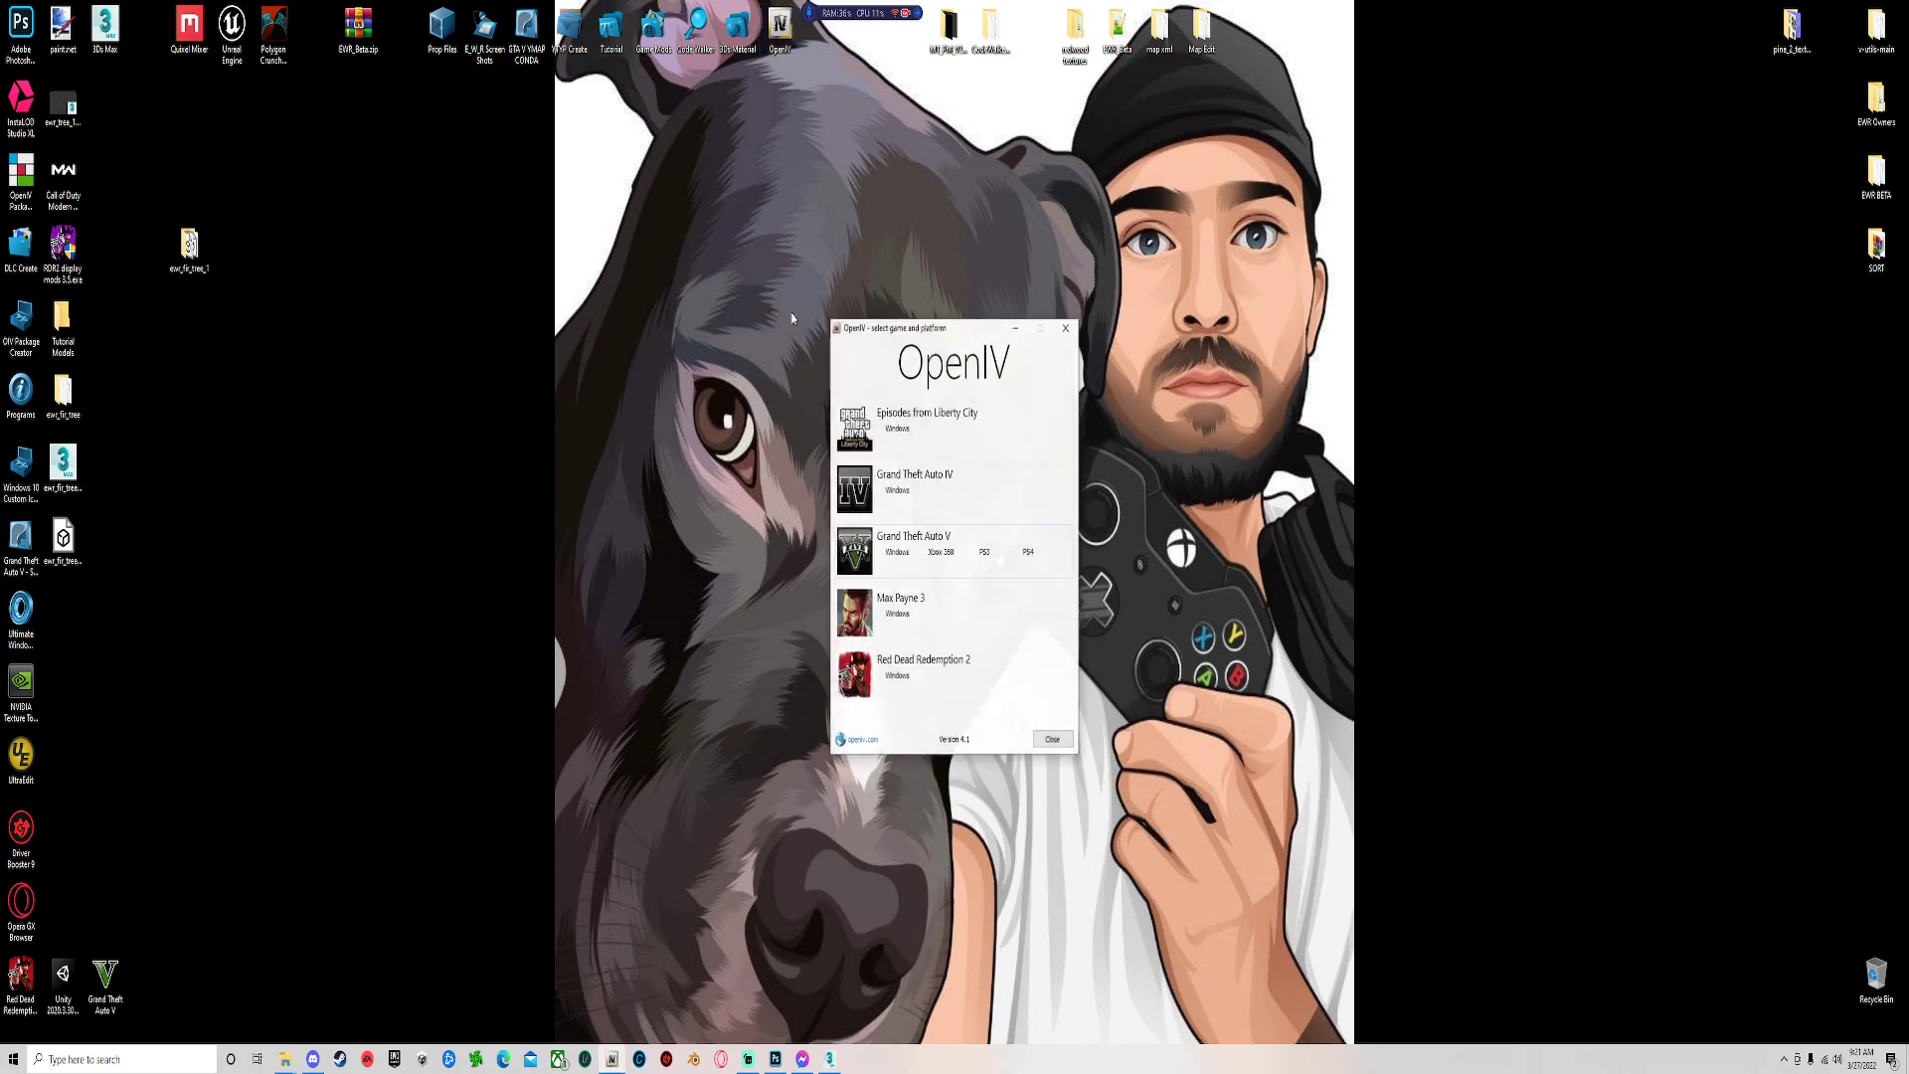
pyautogui.click(894, 555)
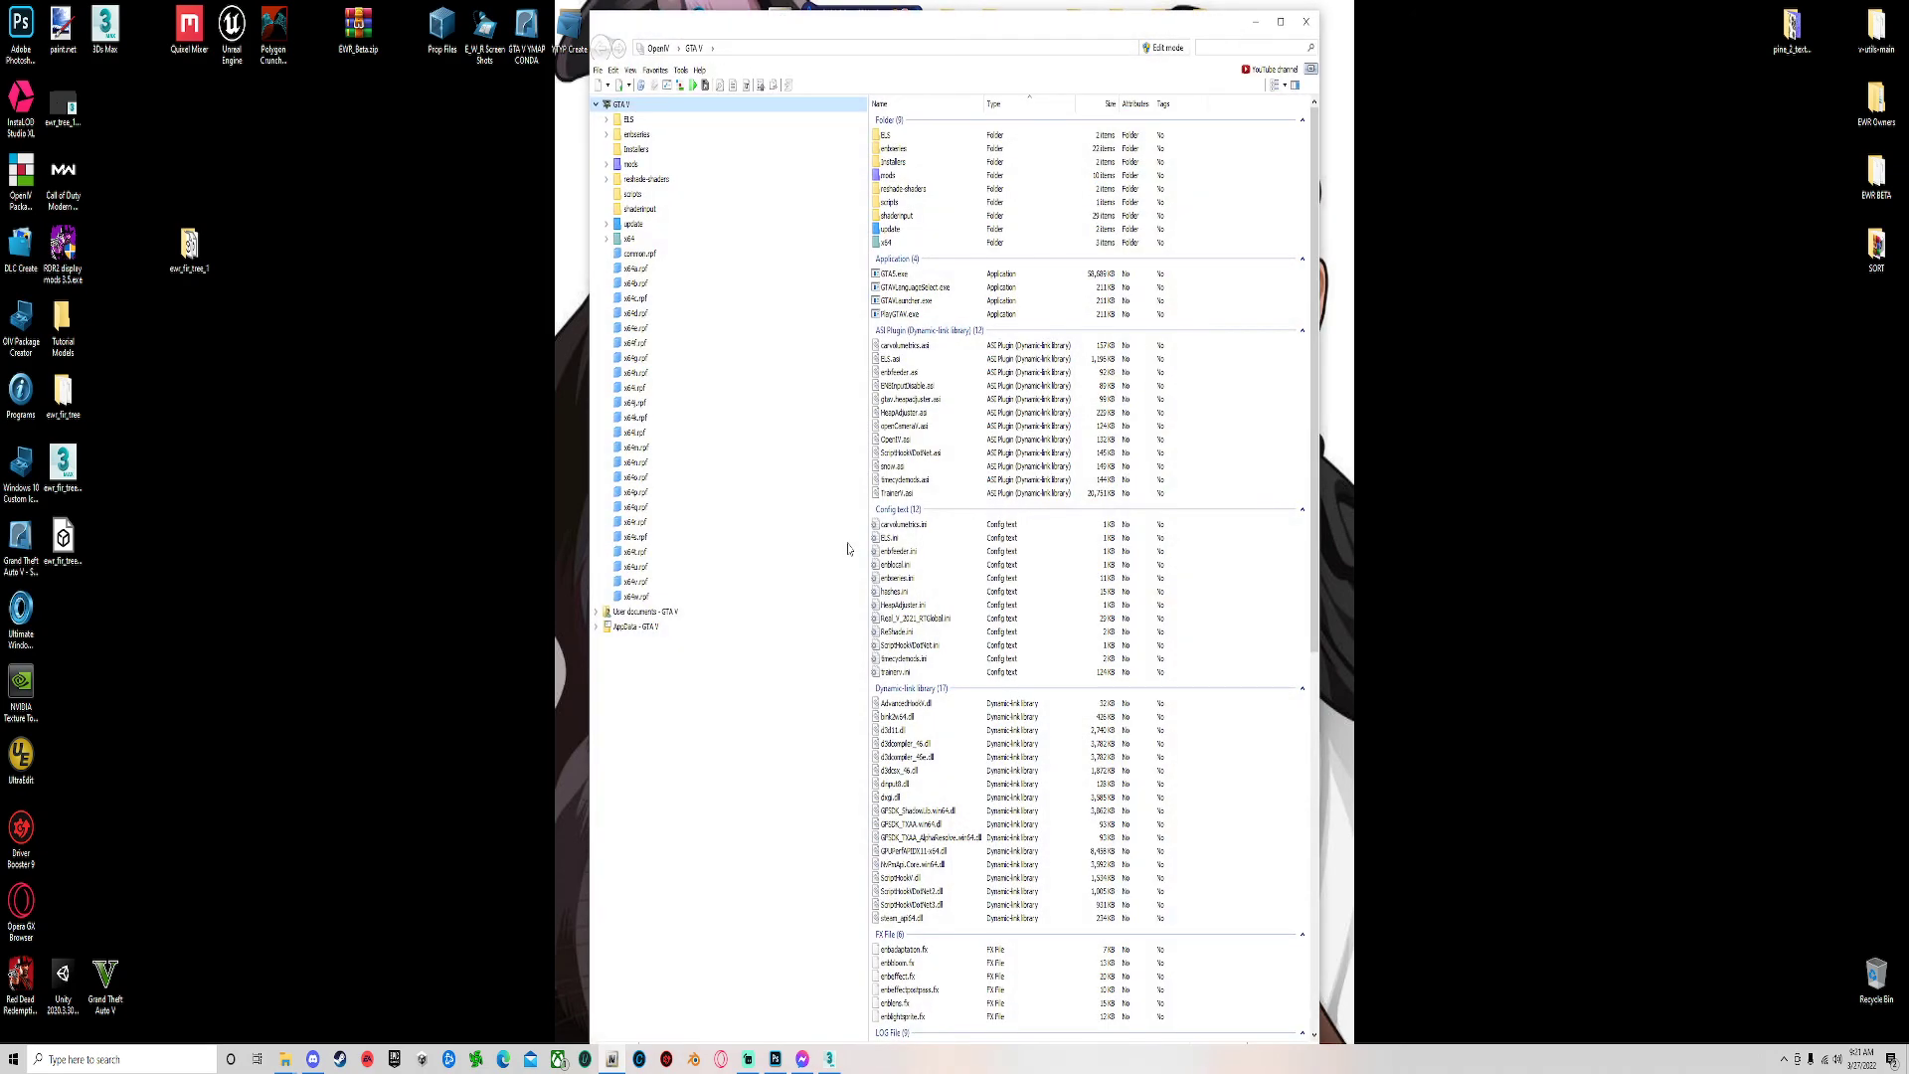
pyautogui.moveTo(871, 22); pyautogui.dragTo(1468, 22)
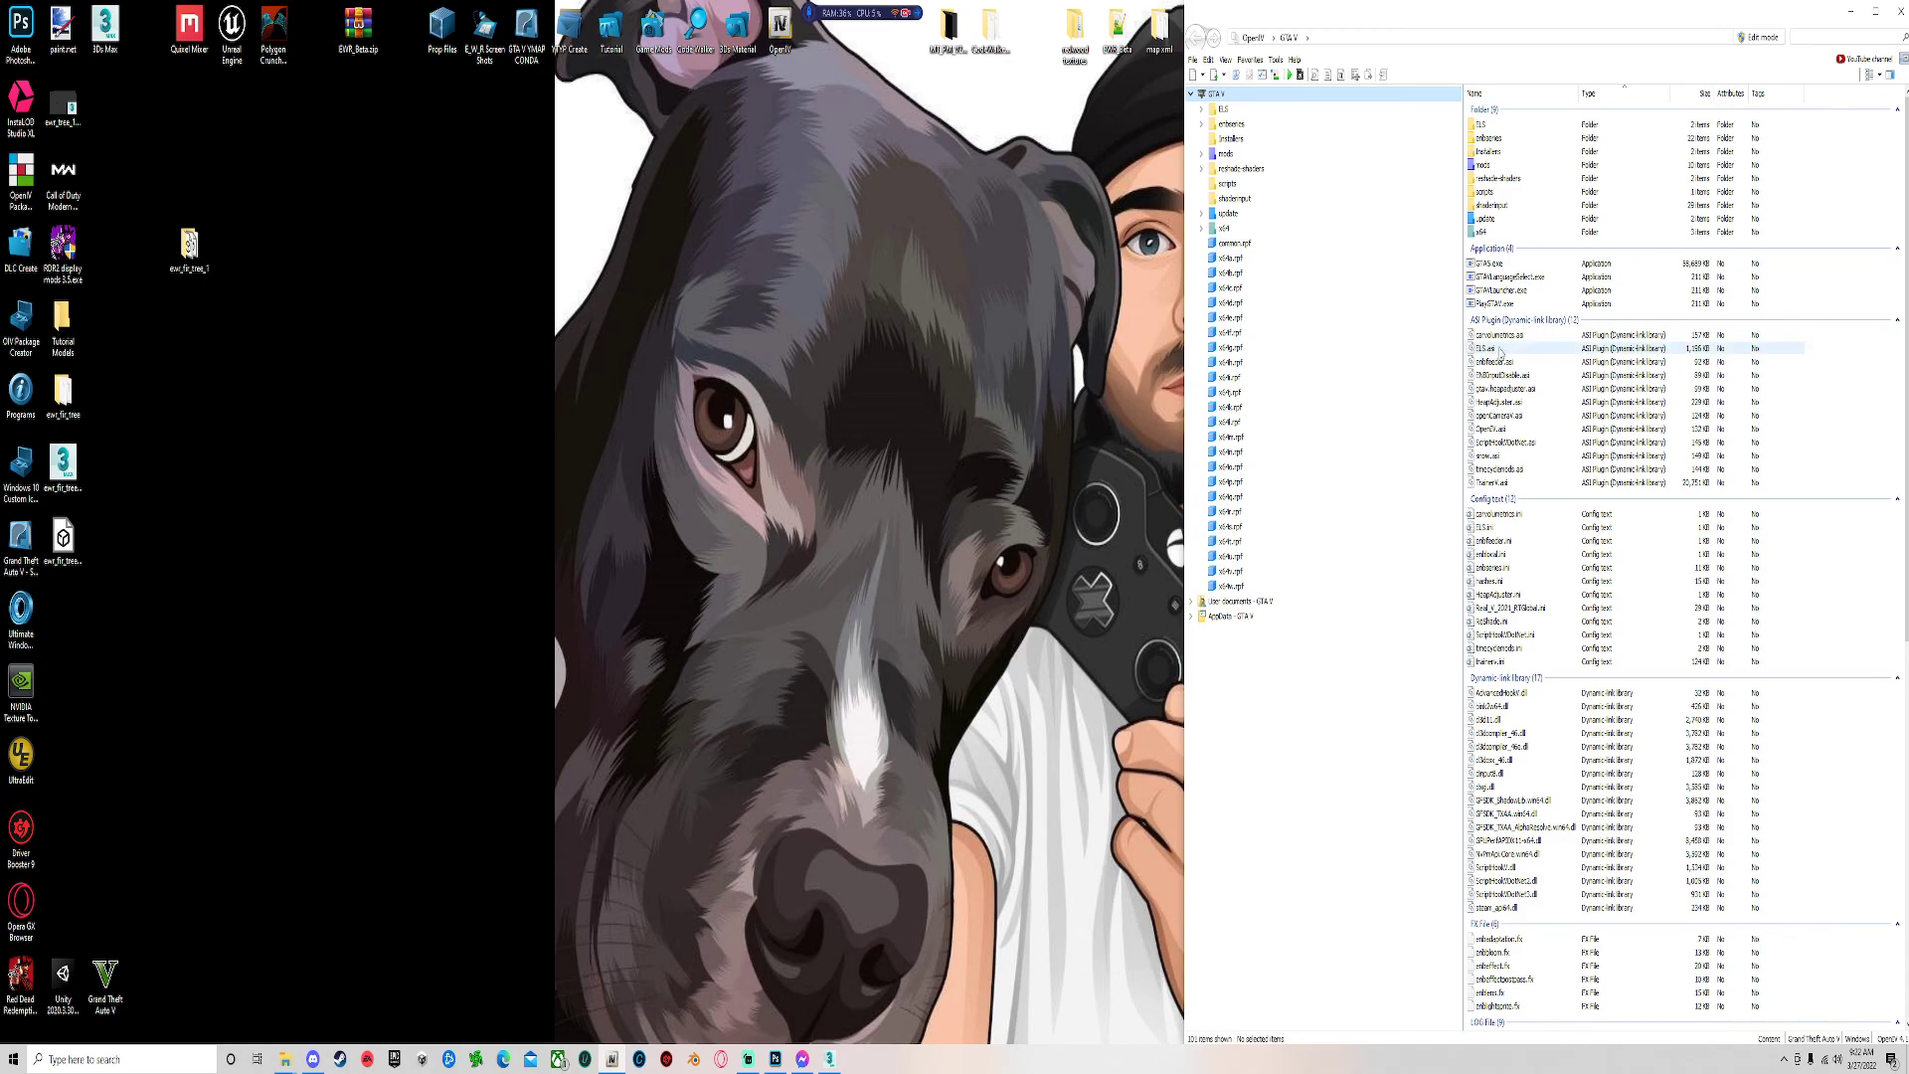
# Browse to mods/update/x64/dlcpacks and enable edit mode.
pyautogui.doubleClick(1486, 166)
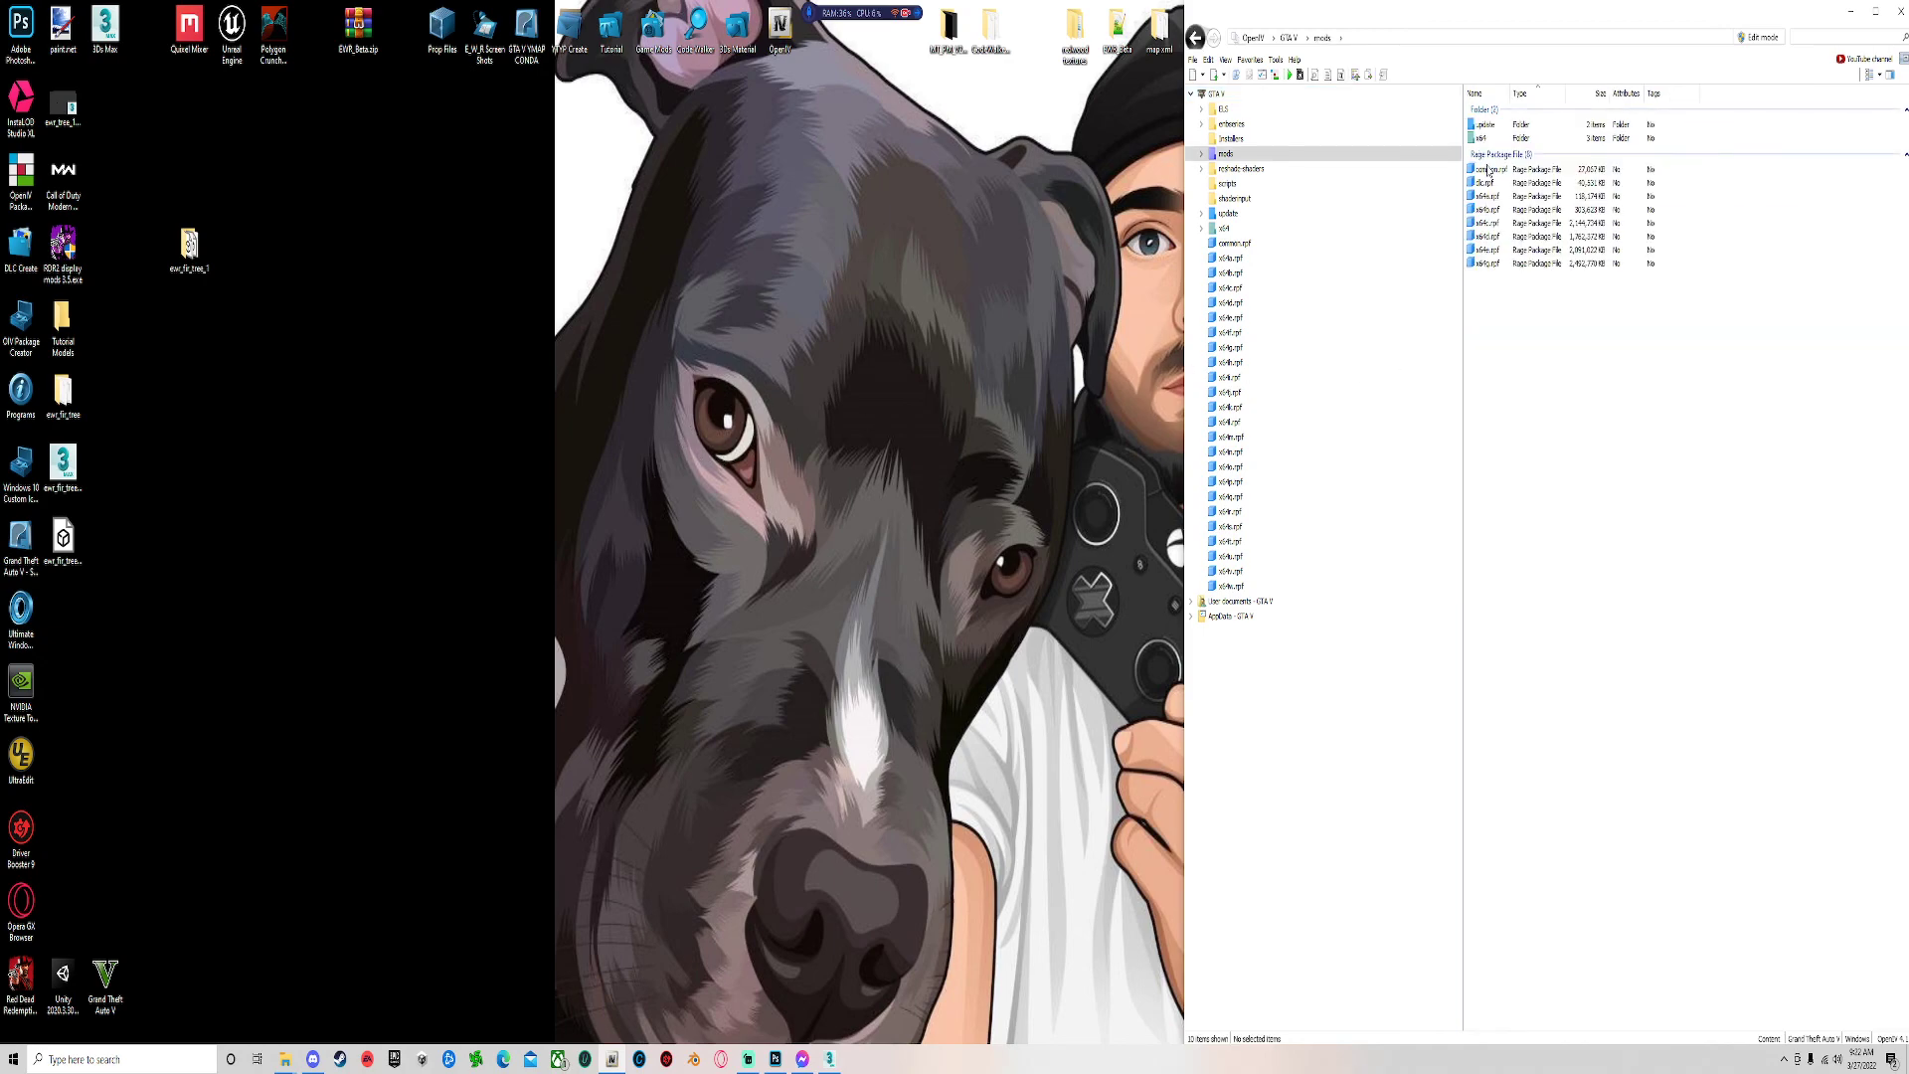
pyautogui.doubleClick(1484, 125)
pyautogui.doubleClick(1485, 126)
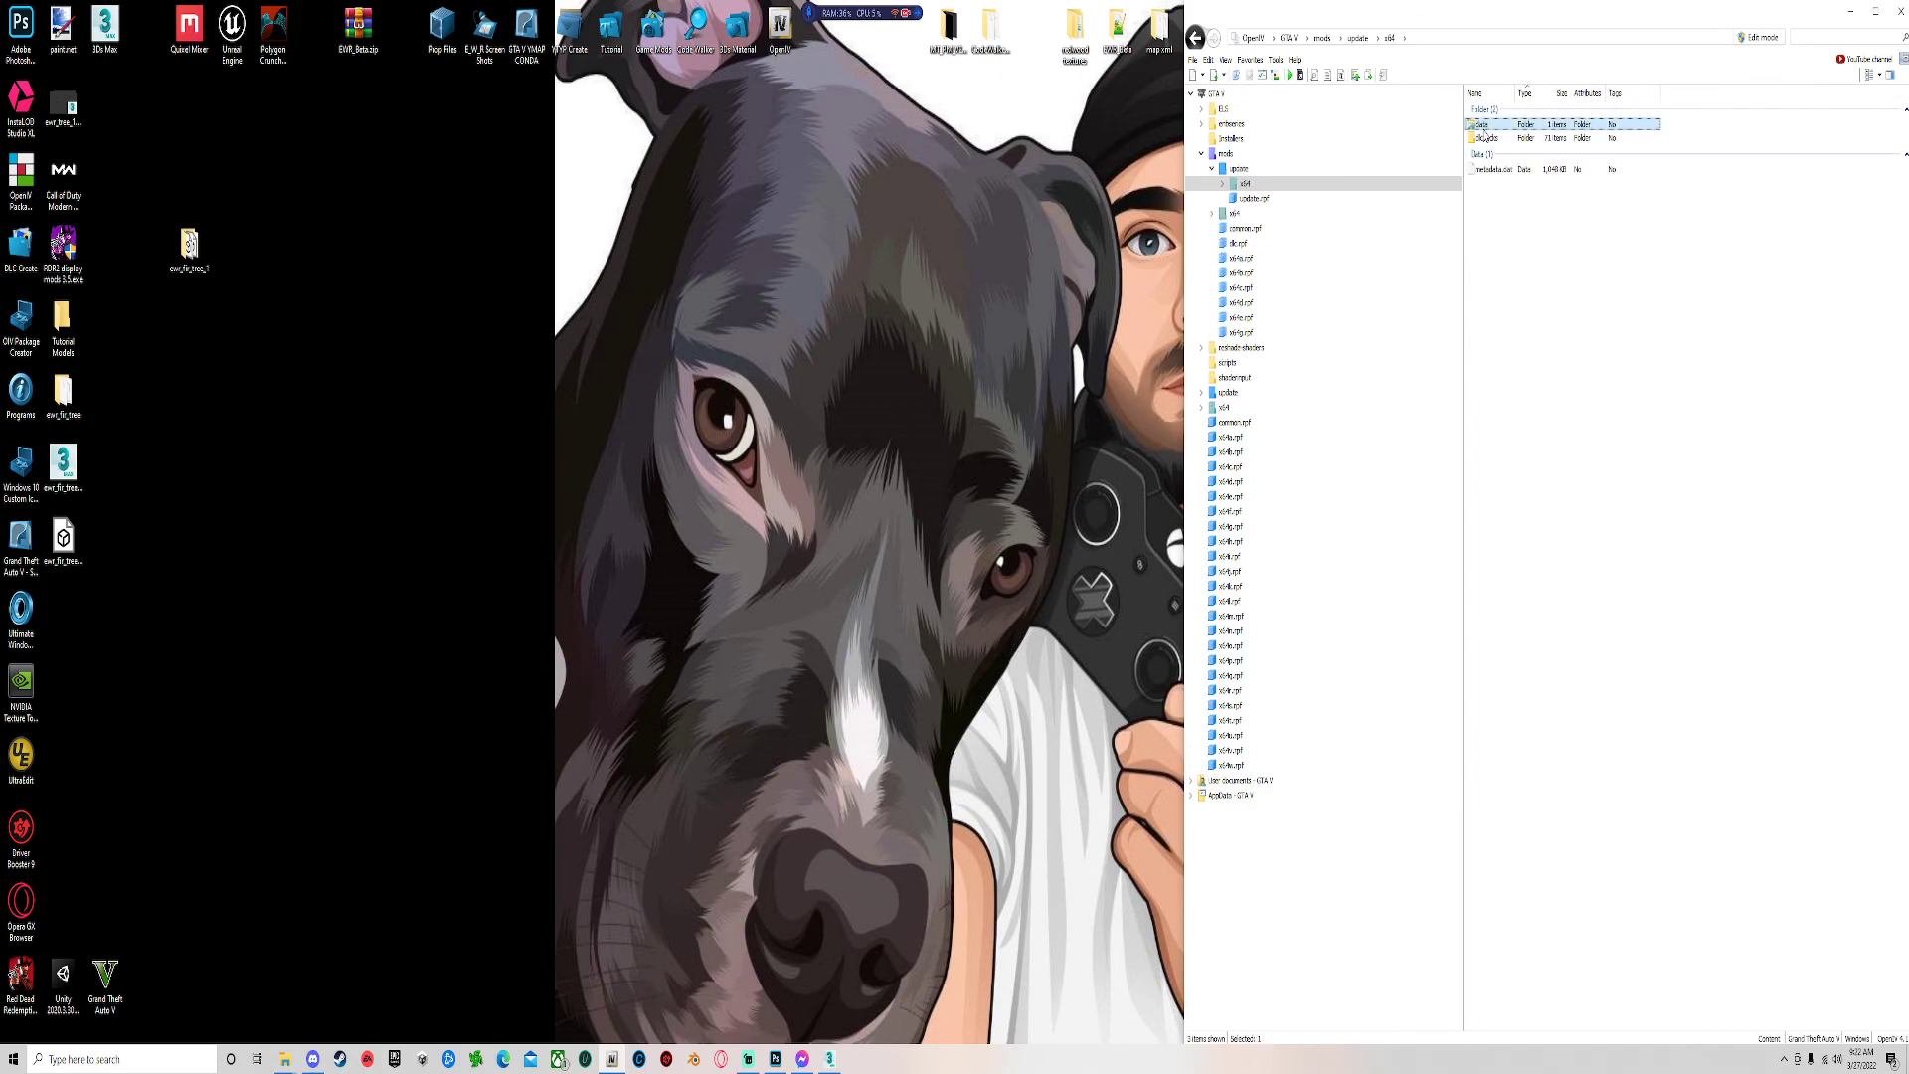
pyautogui.doubleClick(1487, 138)
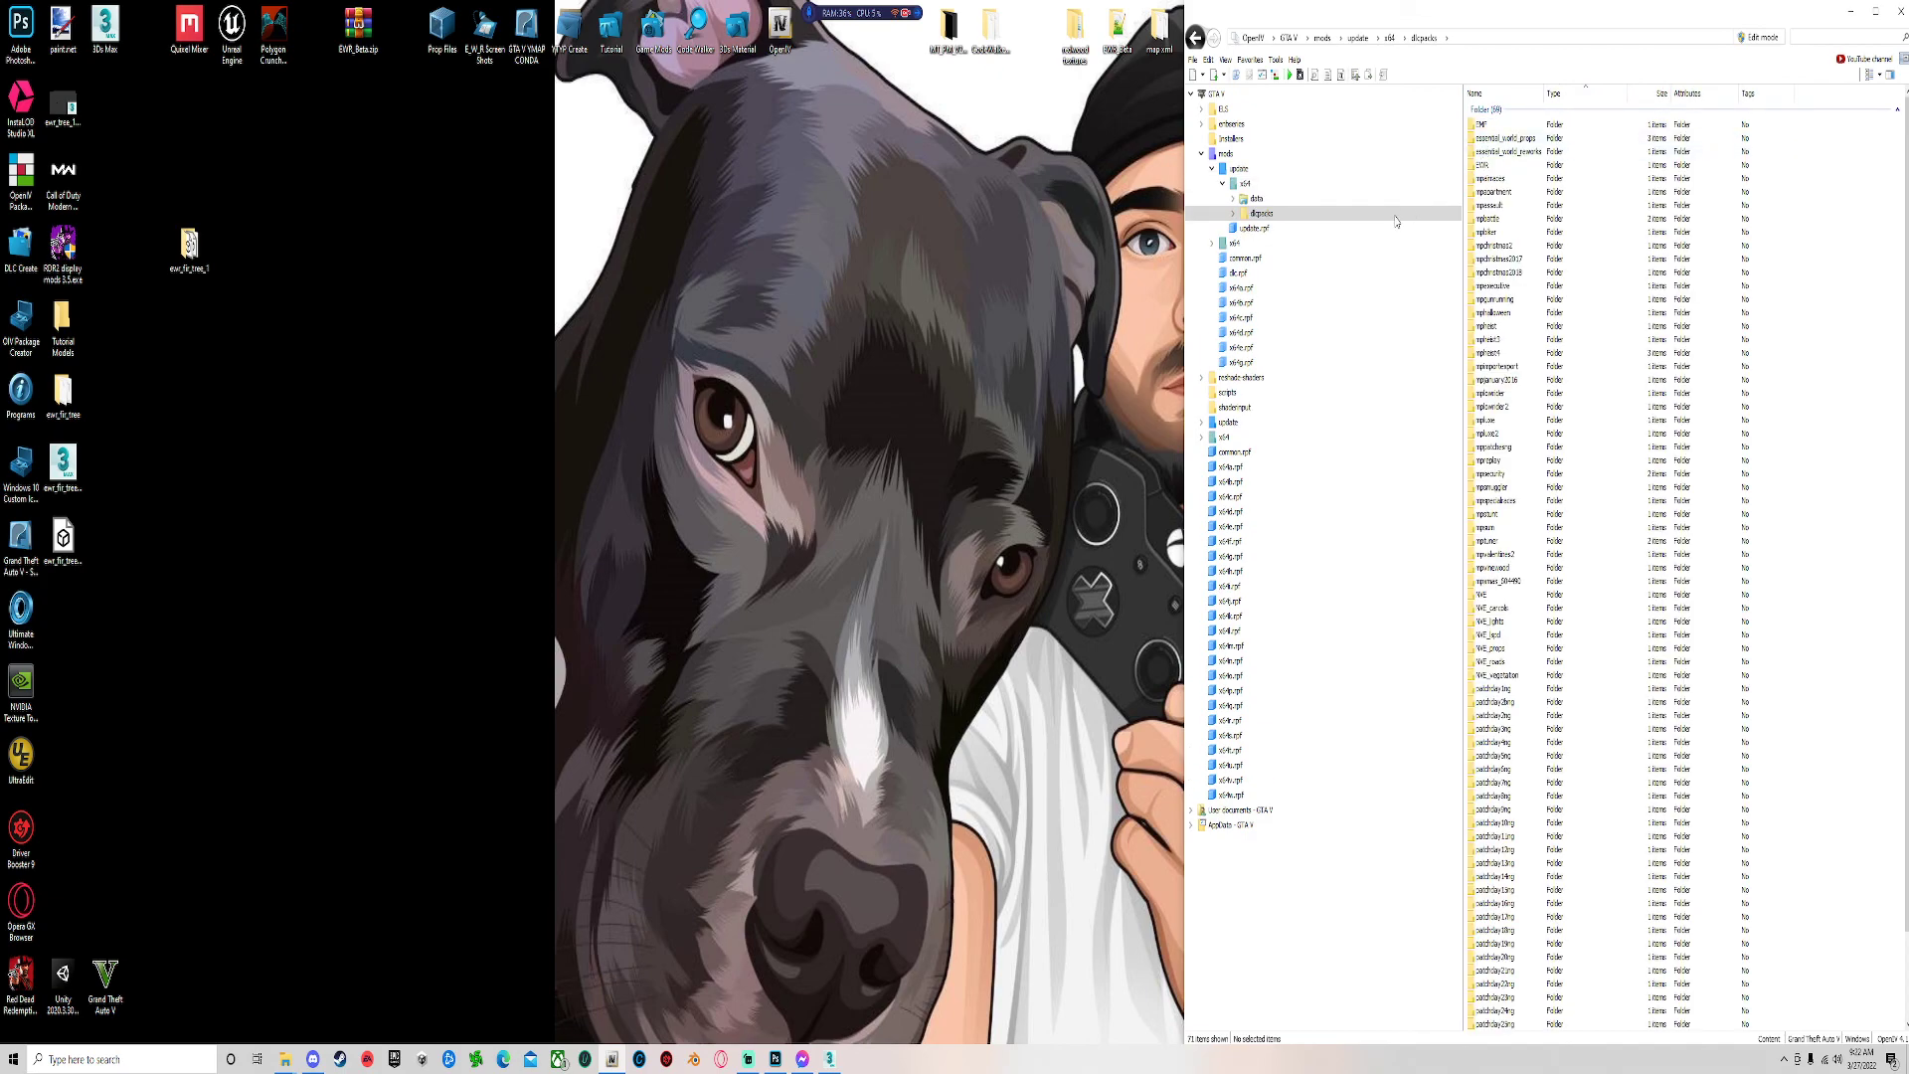
pyautogui.click(1762, 37)
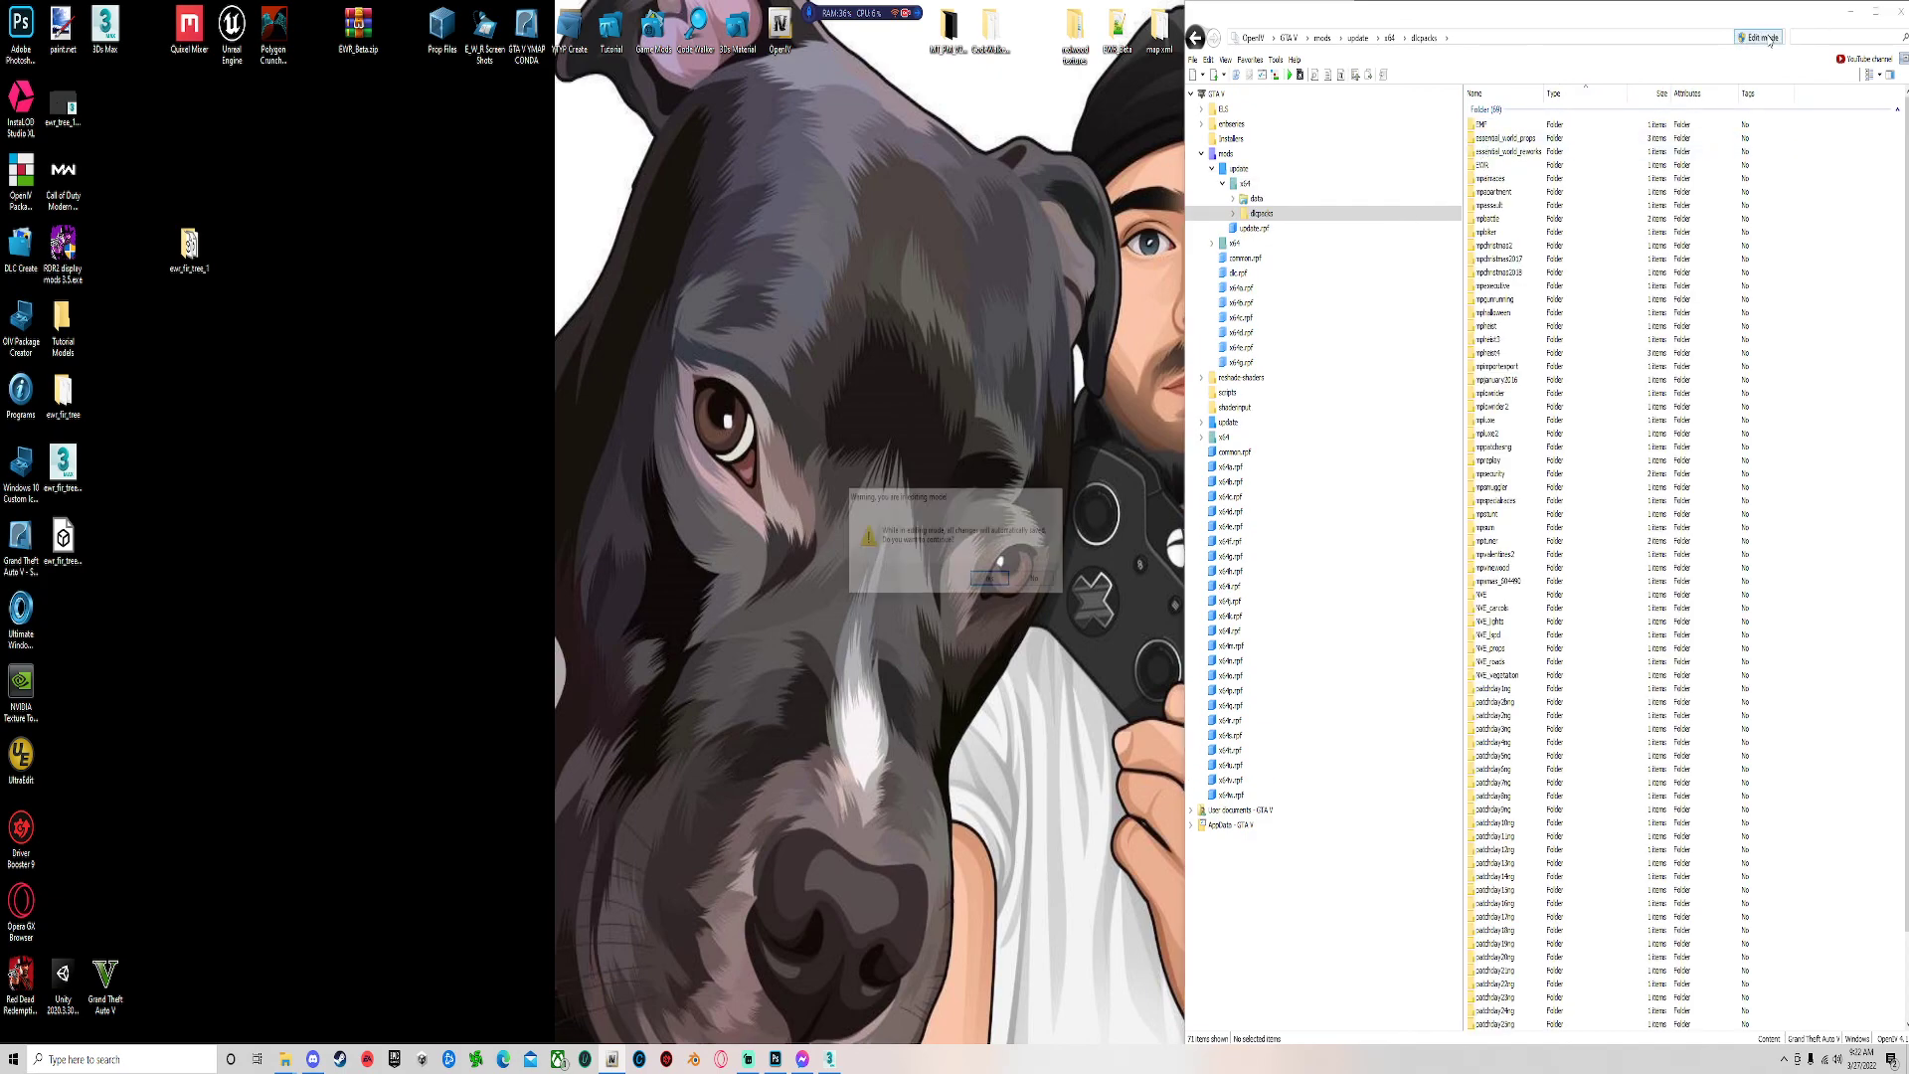
pyautogui.click(990, 581)
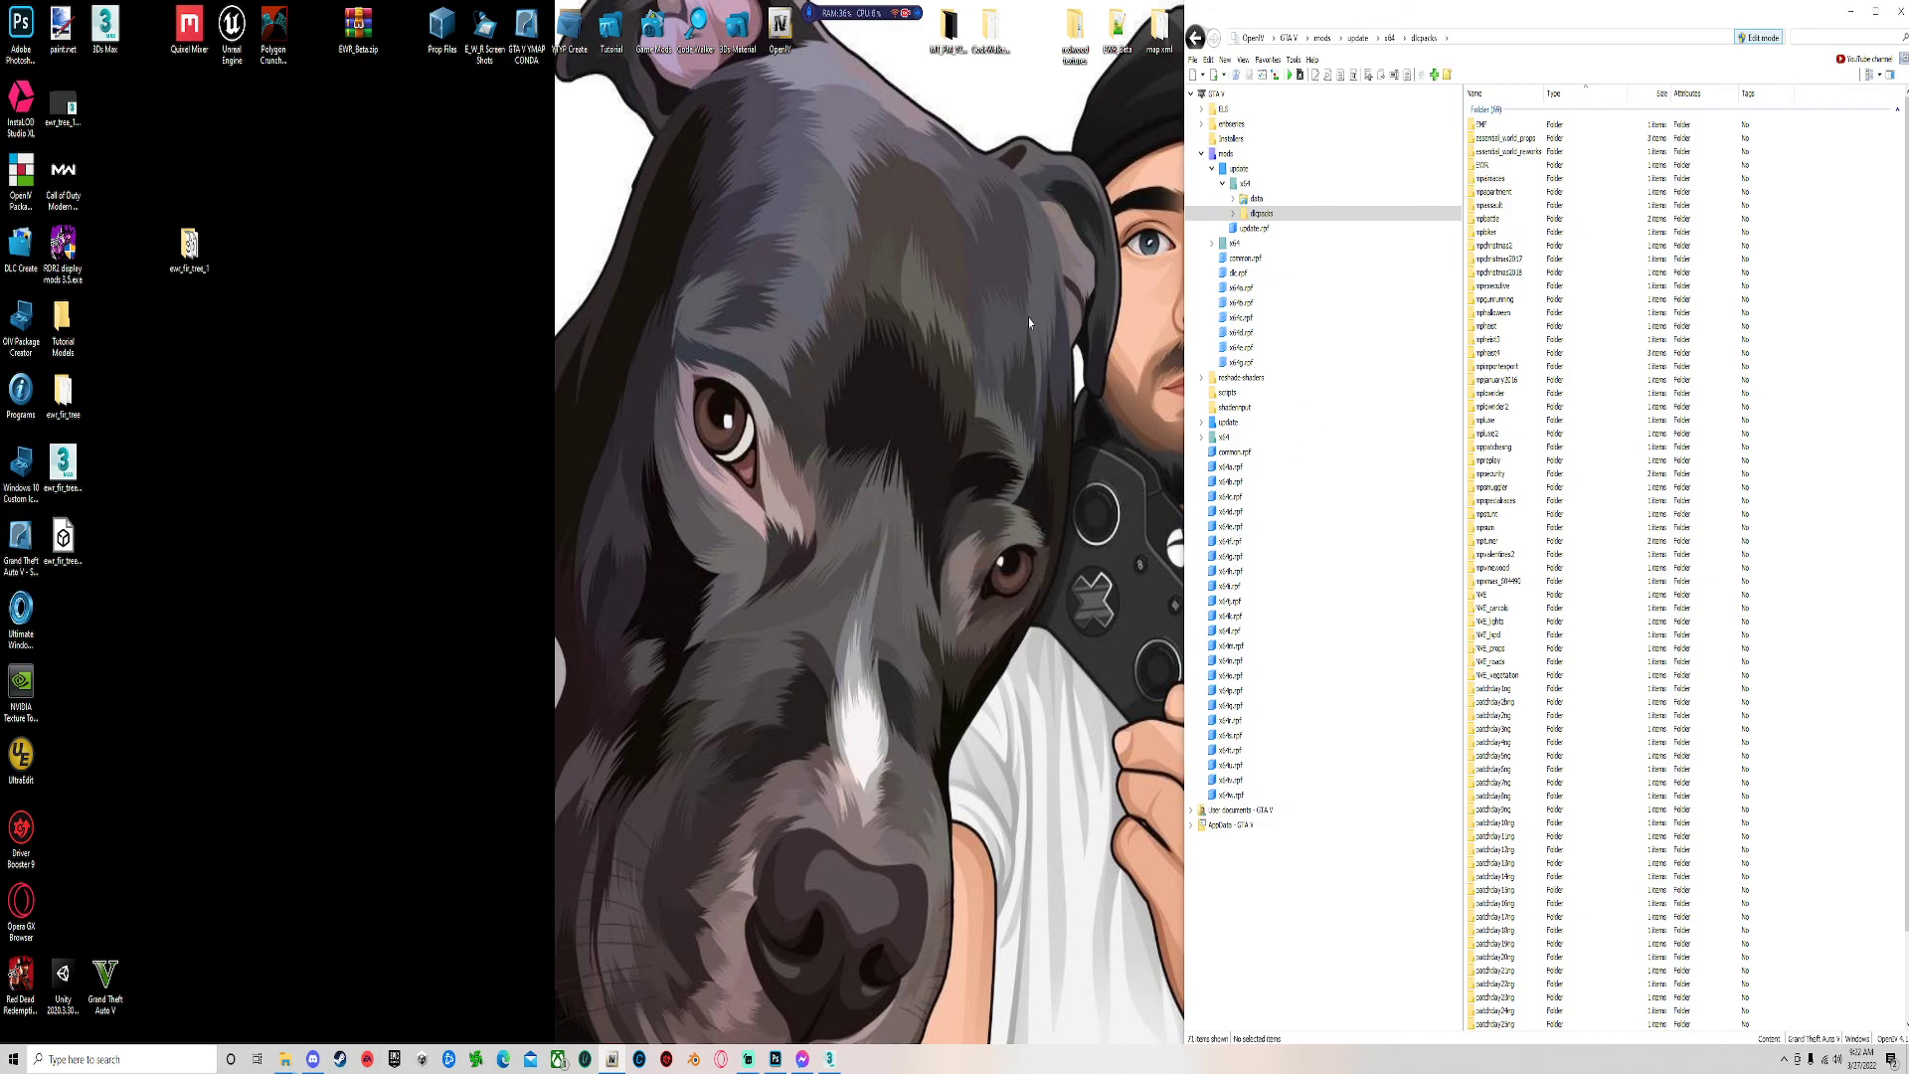
# Shift the OpenIV window aside and inspect the exported ewr_fir_tree folder and model files on the desktop.
pyautogui.click(456, 511)
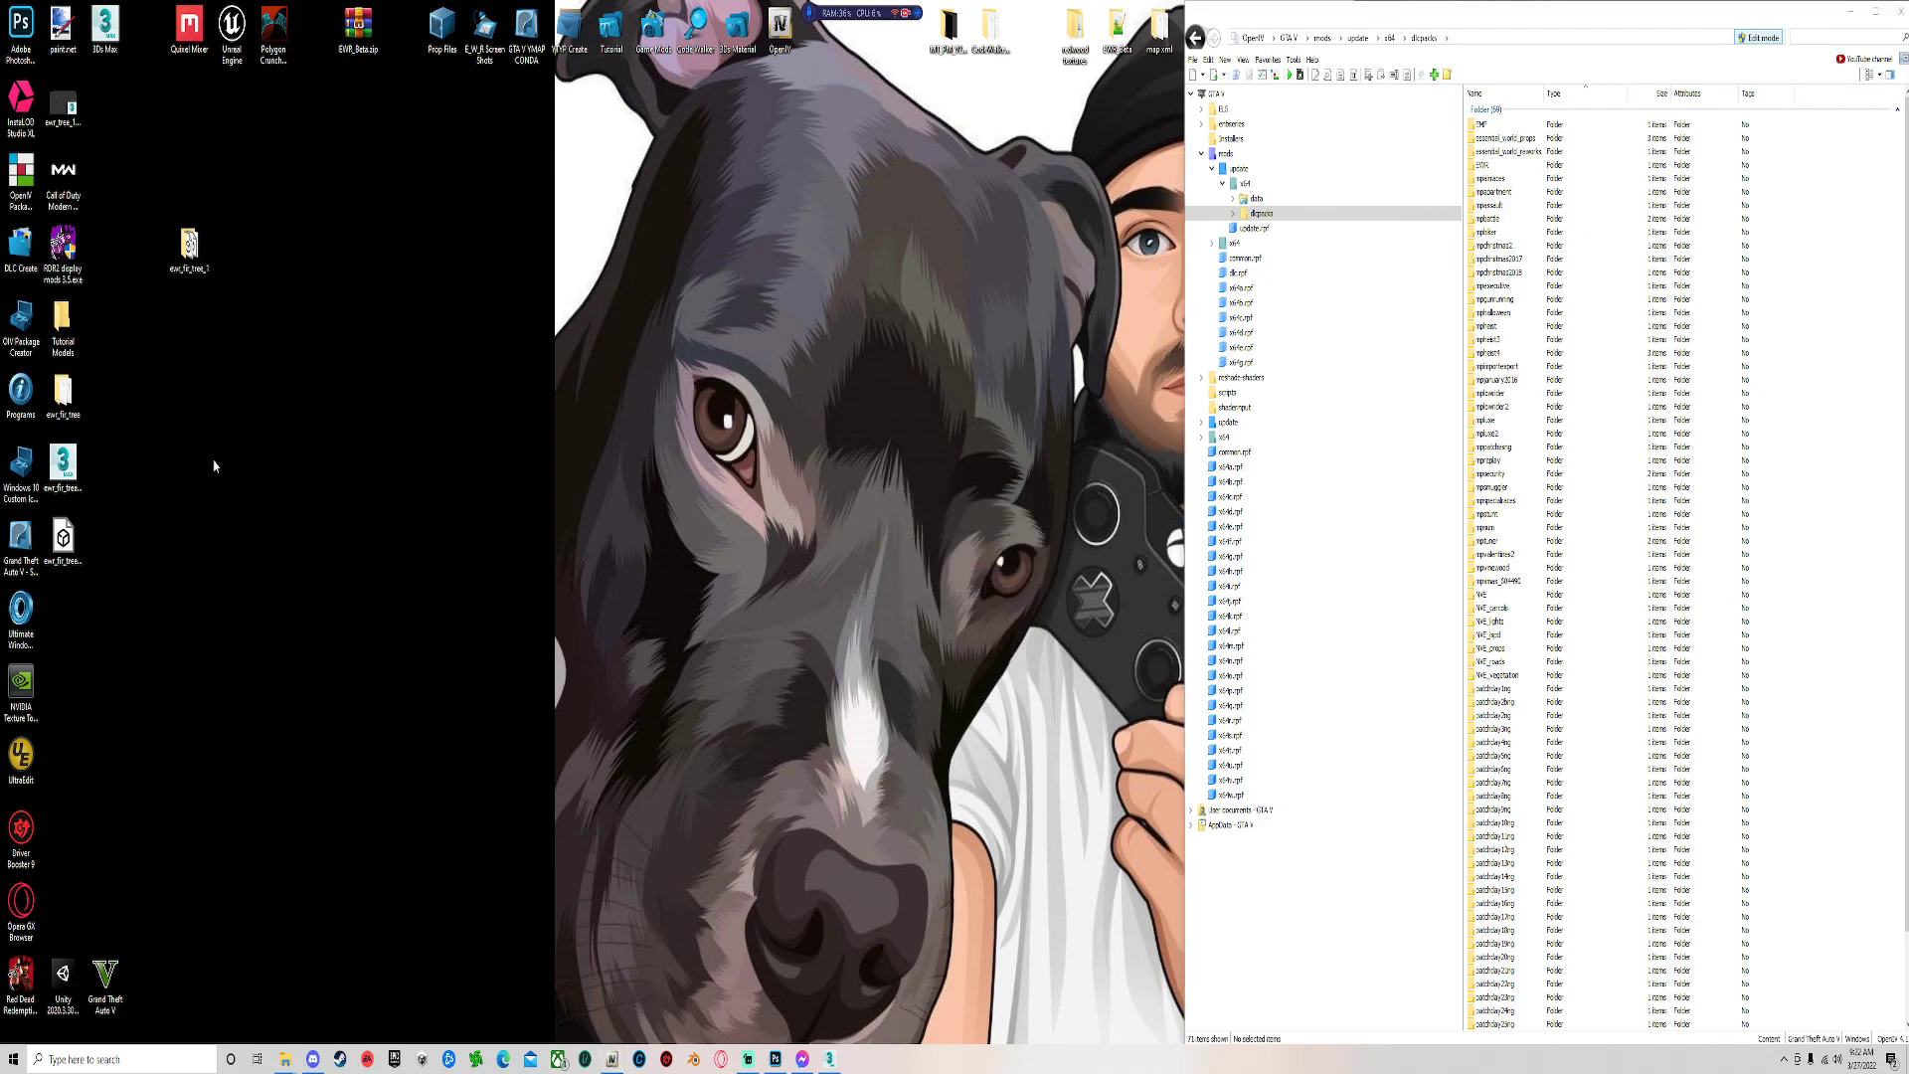
pyautogui.click(67, 465)
pyautogui.moveTo(1373, 12)
pyautogui.mouseDown()
pyautogui.moveTo(1221, 740)
pyautogui.moveTo(1408, 189)
pyautogui.moveTo(1405, 22)
pyautogui.mouseUp()
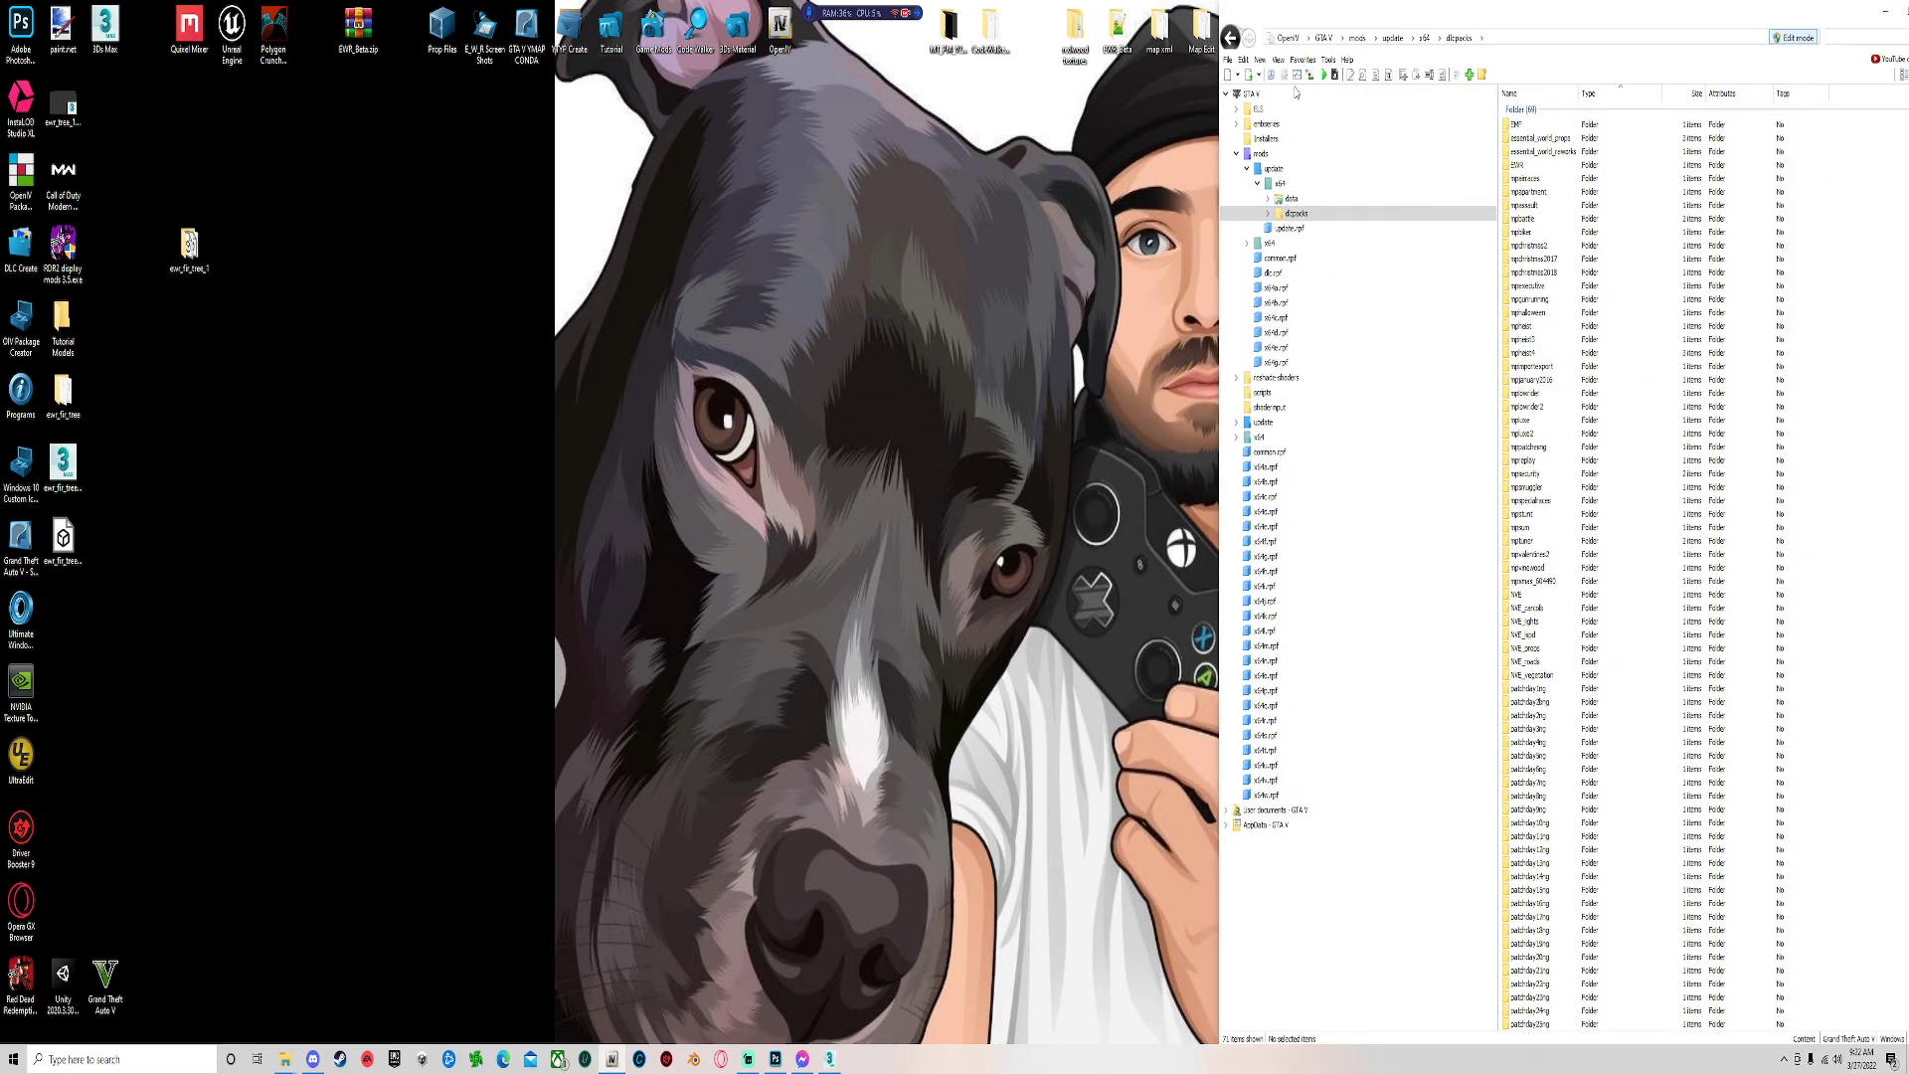
pyautogui.click(65, 400)
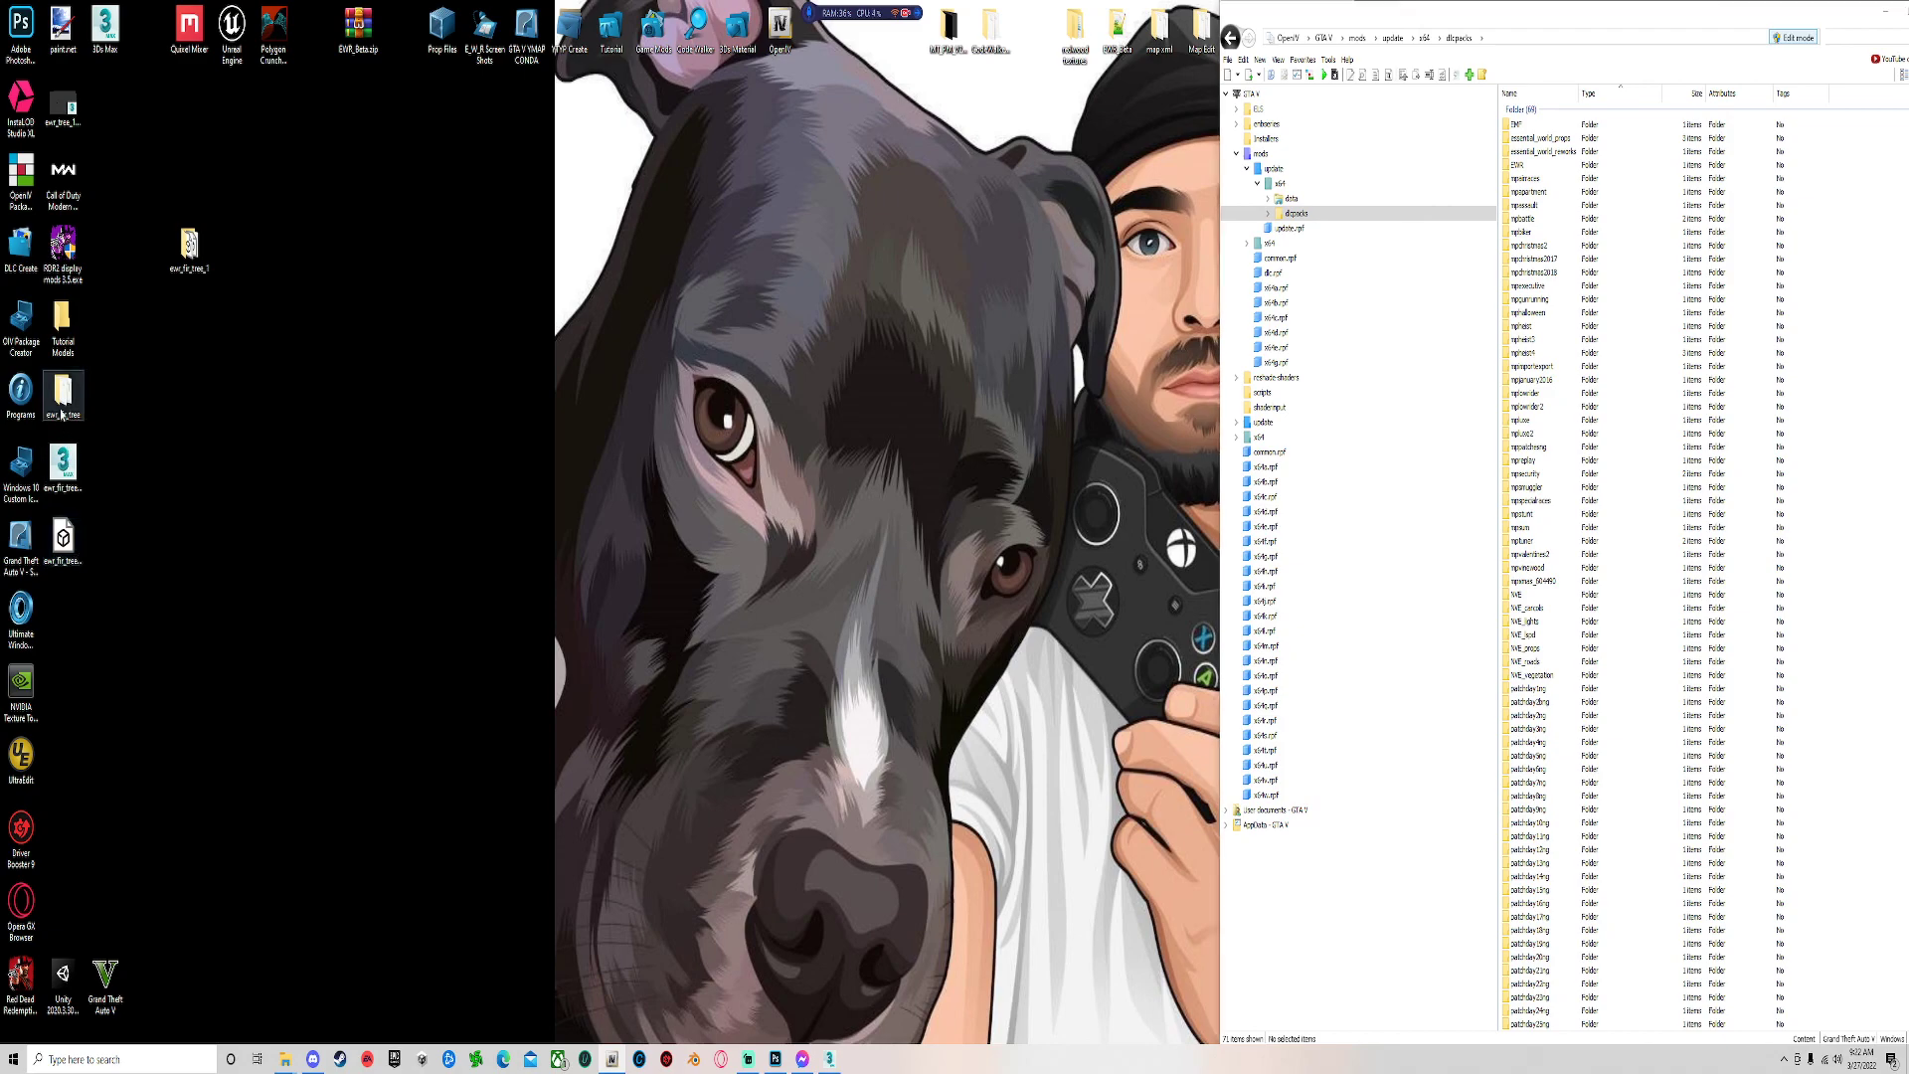
pyautogui.click(63, 542)
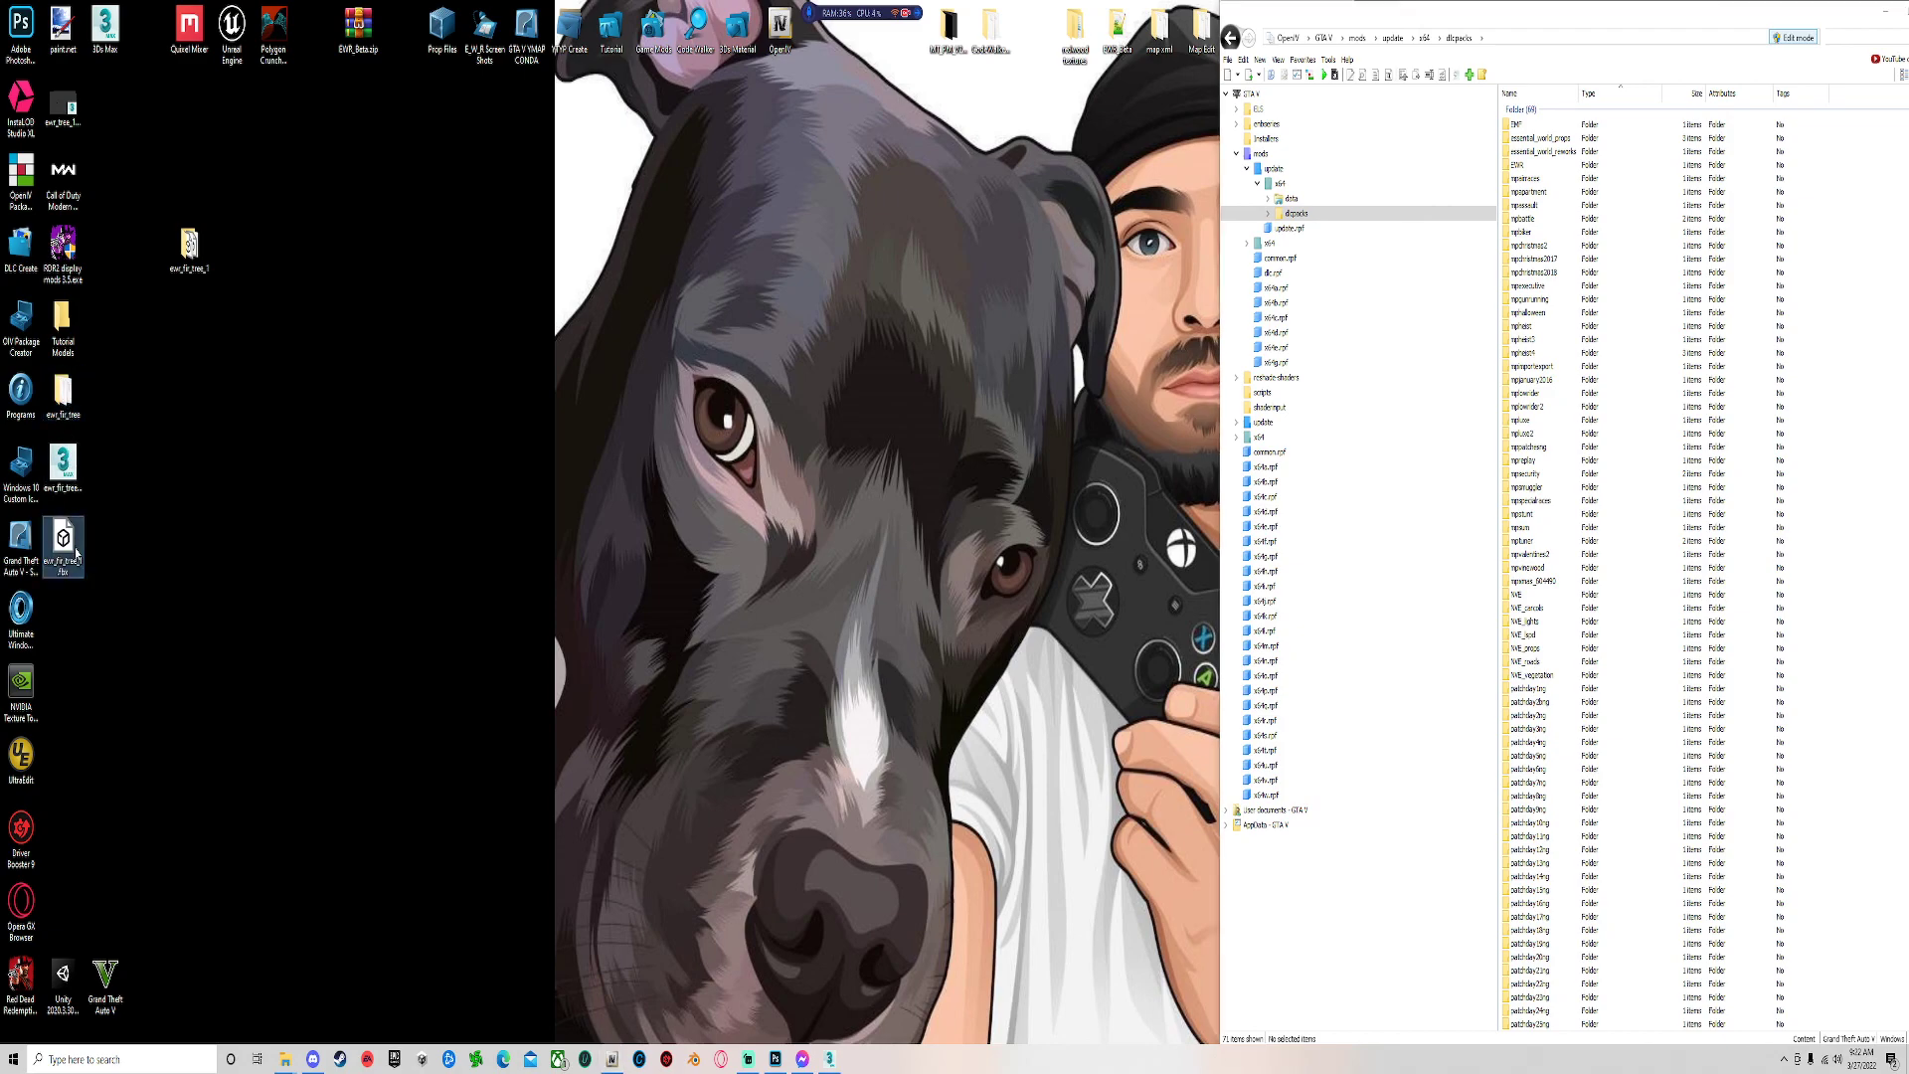
pyautogui.click(61, 468)
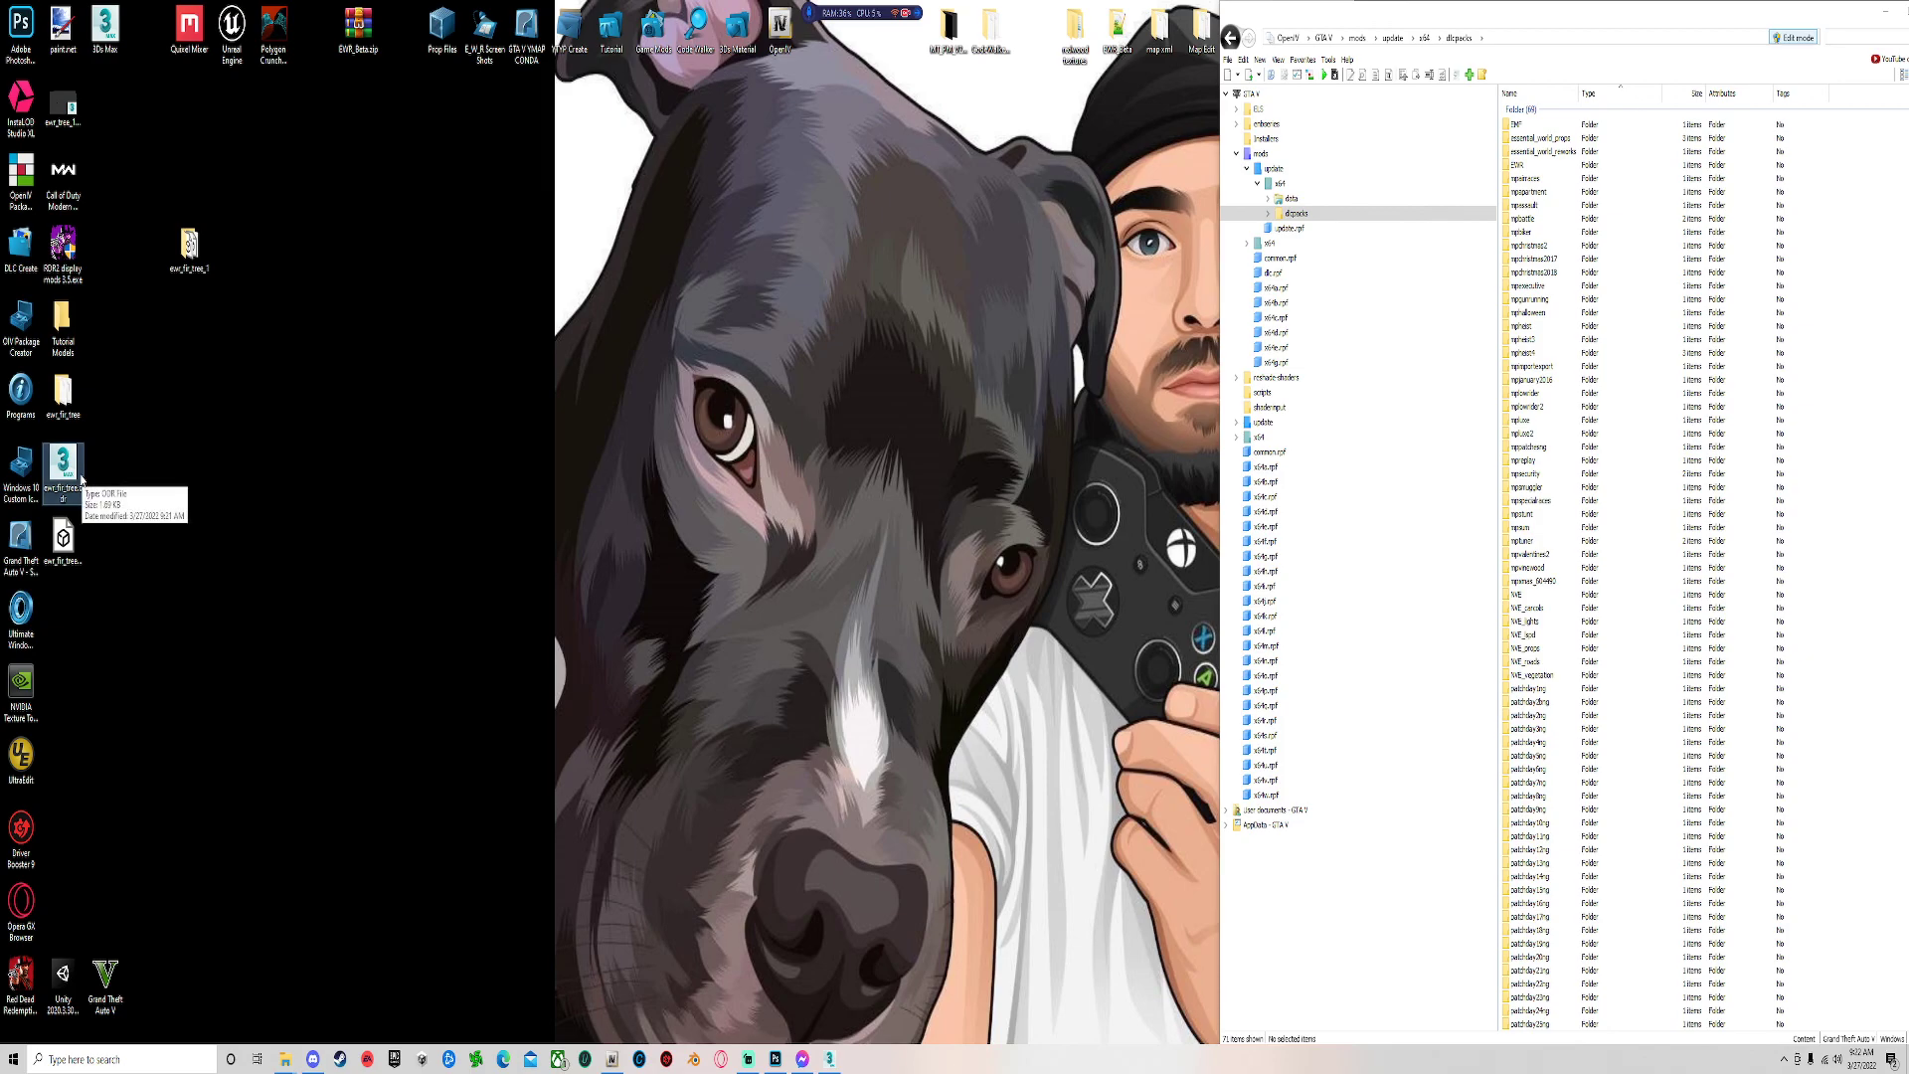
# Restore the OpenIV window to a smaller size and browse to essential_world_props/dlc.rpf/essential_world_props.rpf inside dlcpacks.
pyautogui.click(213, 468)
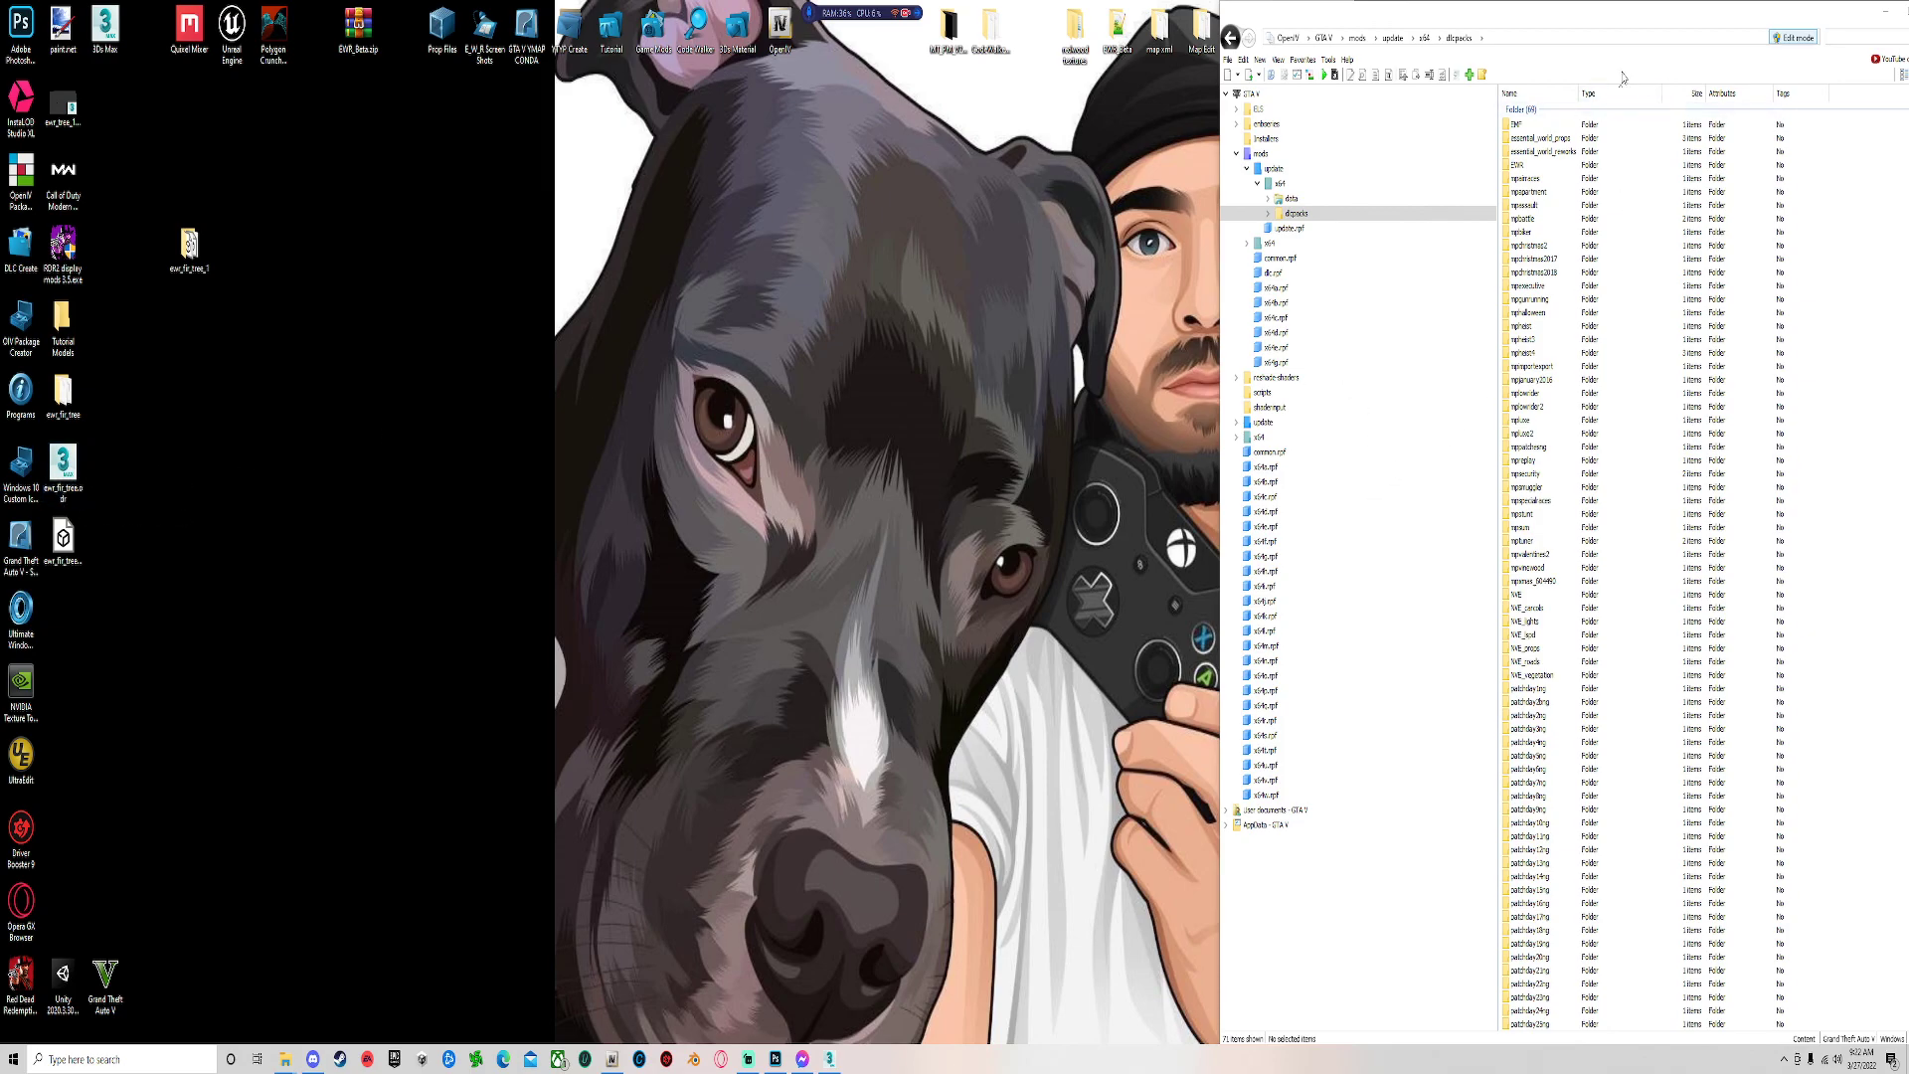
pyautogui.doubleClick(1547, 27)
pyautogui.doubleClick(1421, 171)
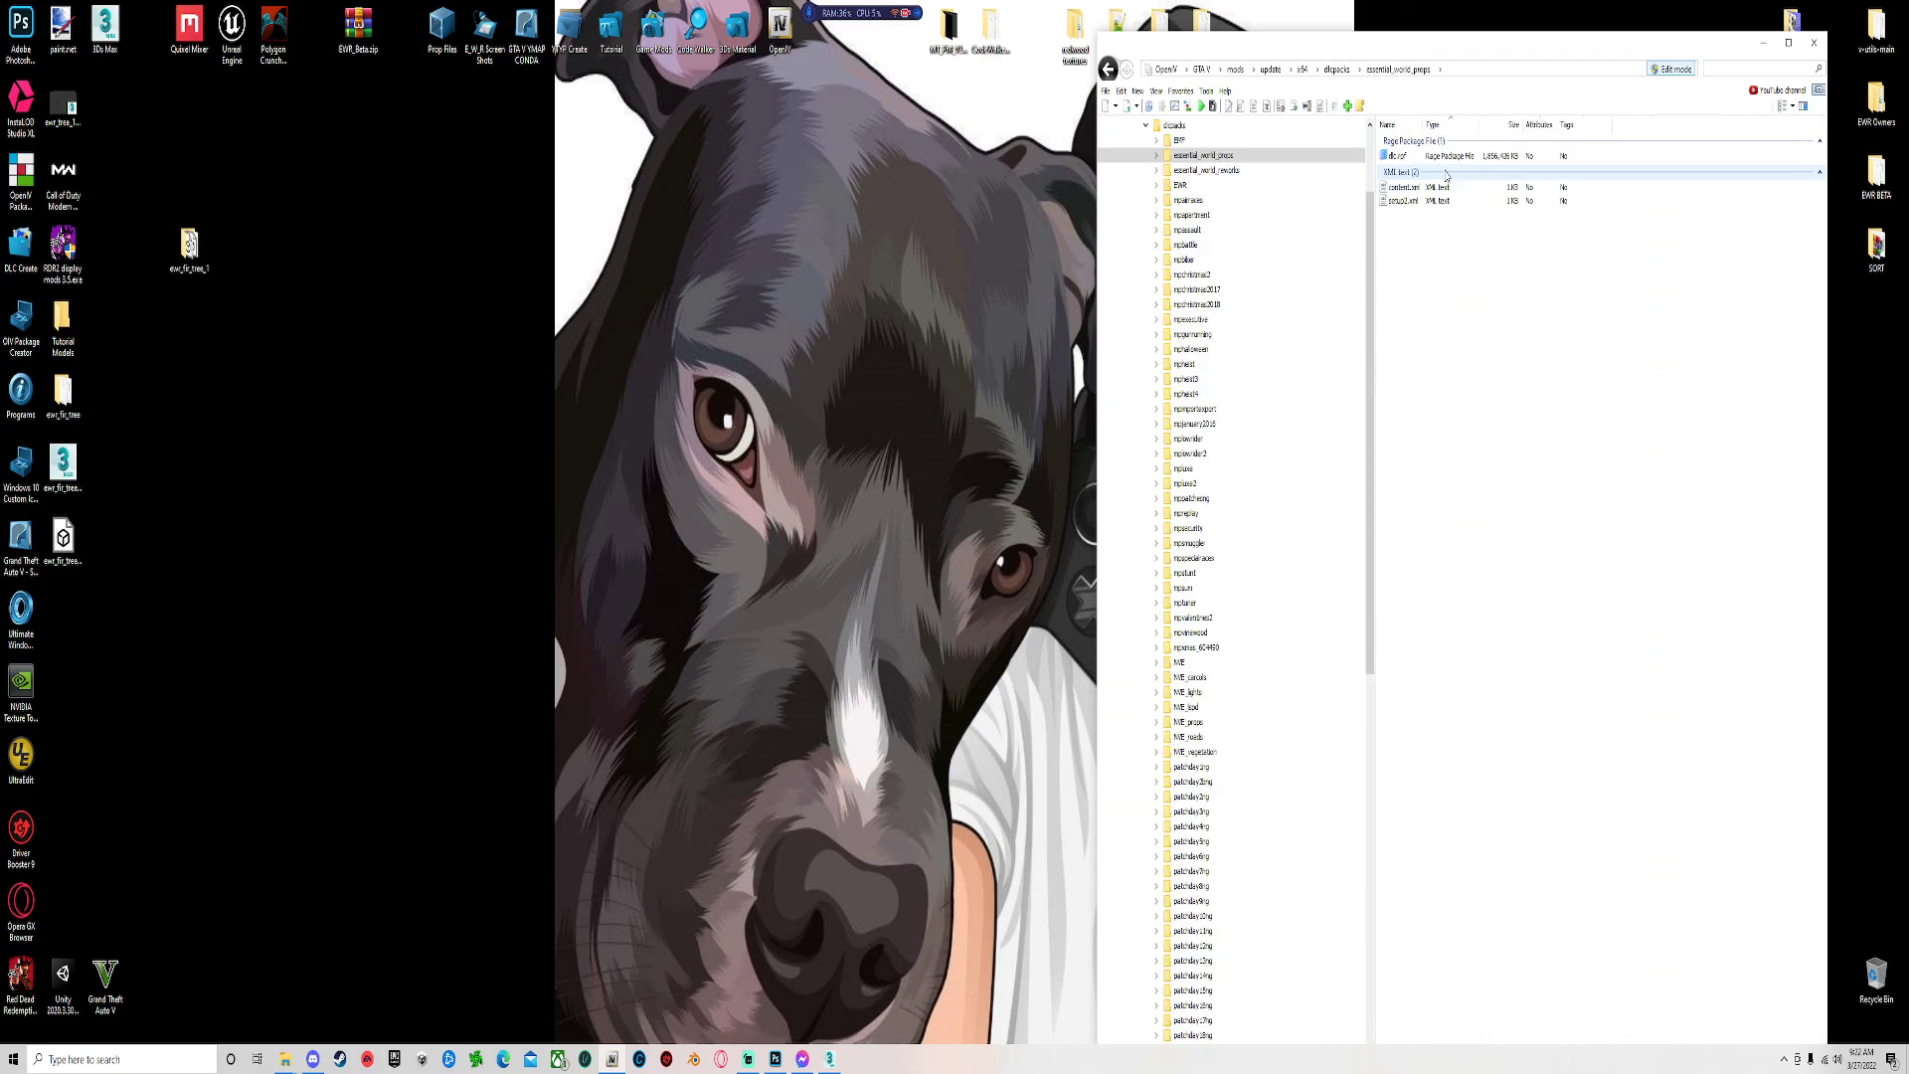
pyautogui.doubleClick(1407, 156)
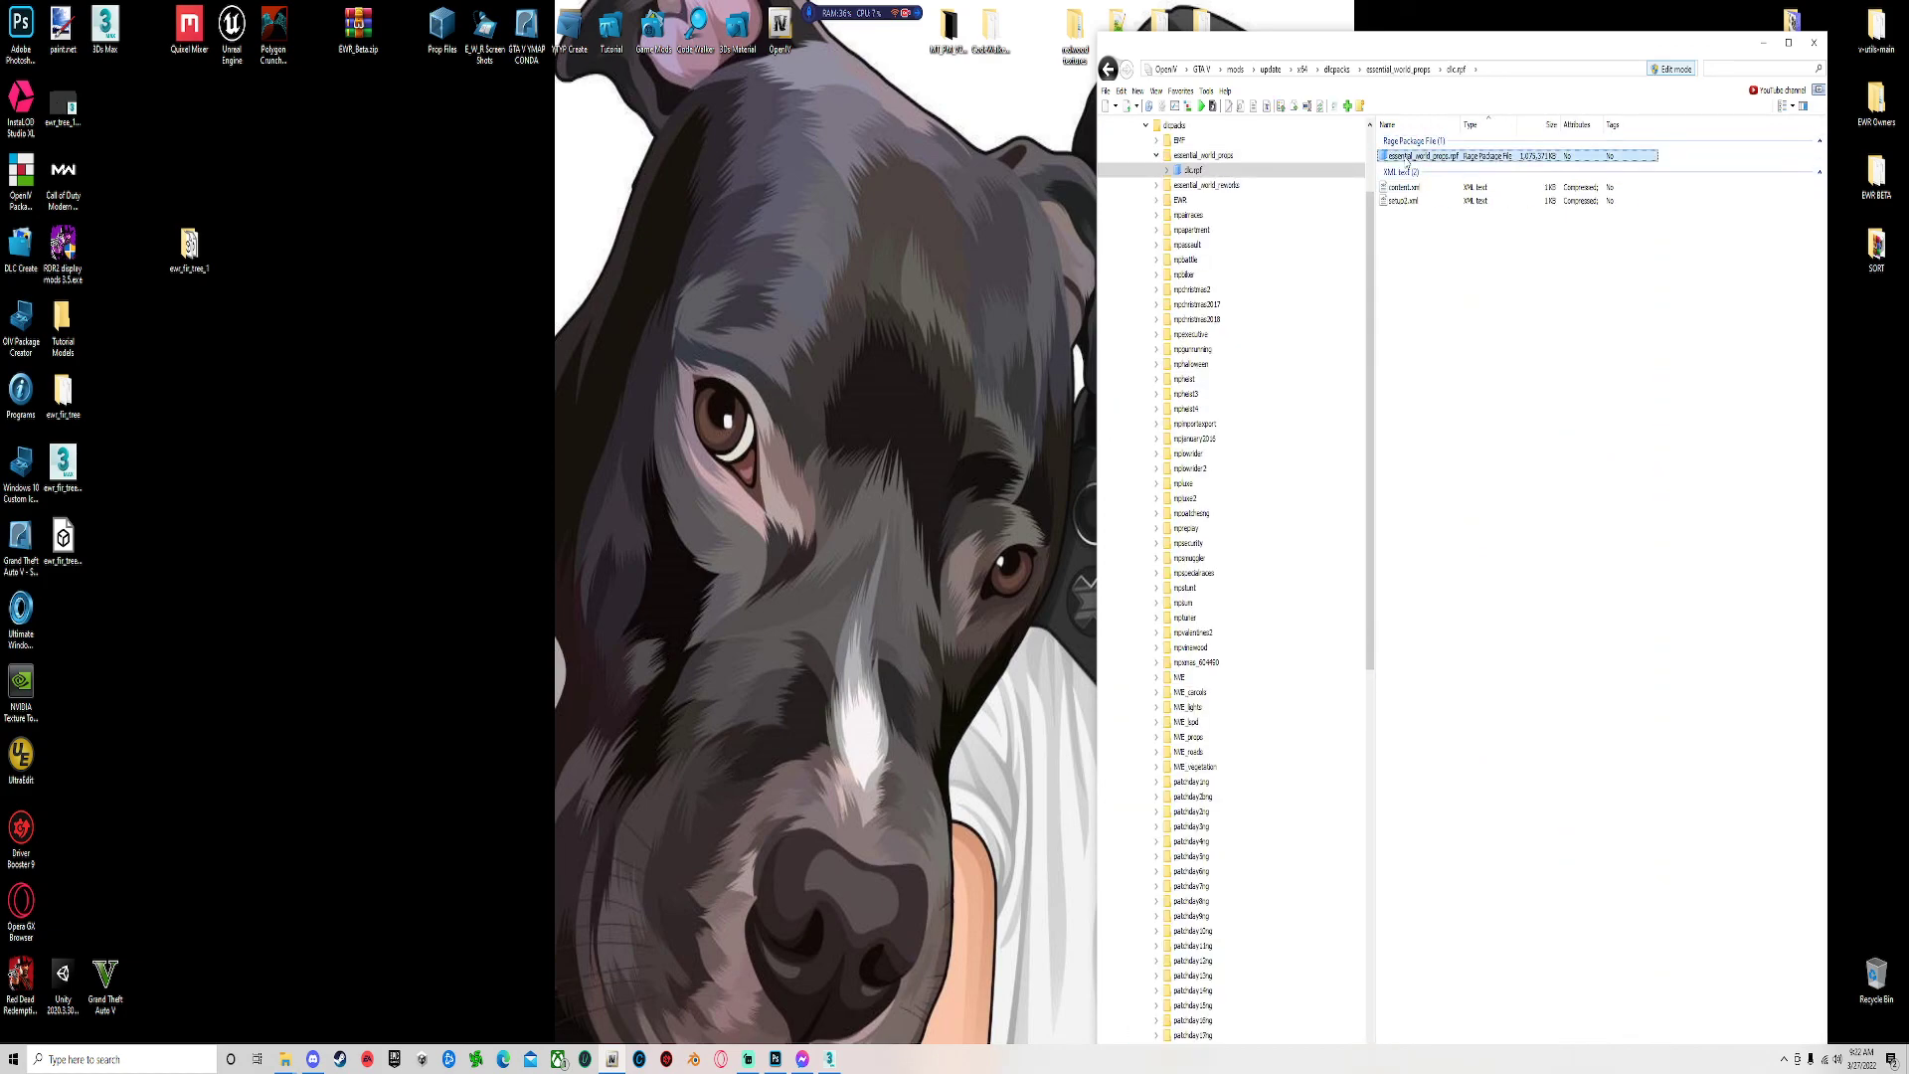
pyautogui.doubleClick(1412, 159)
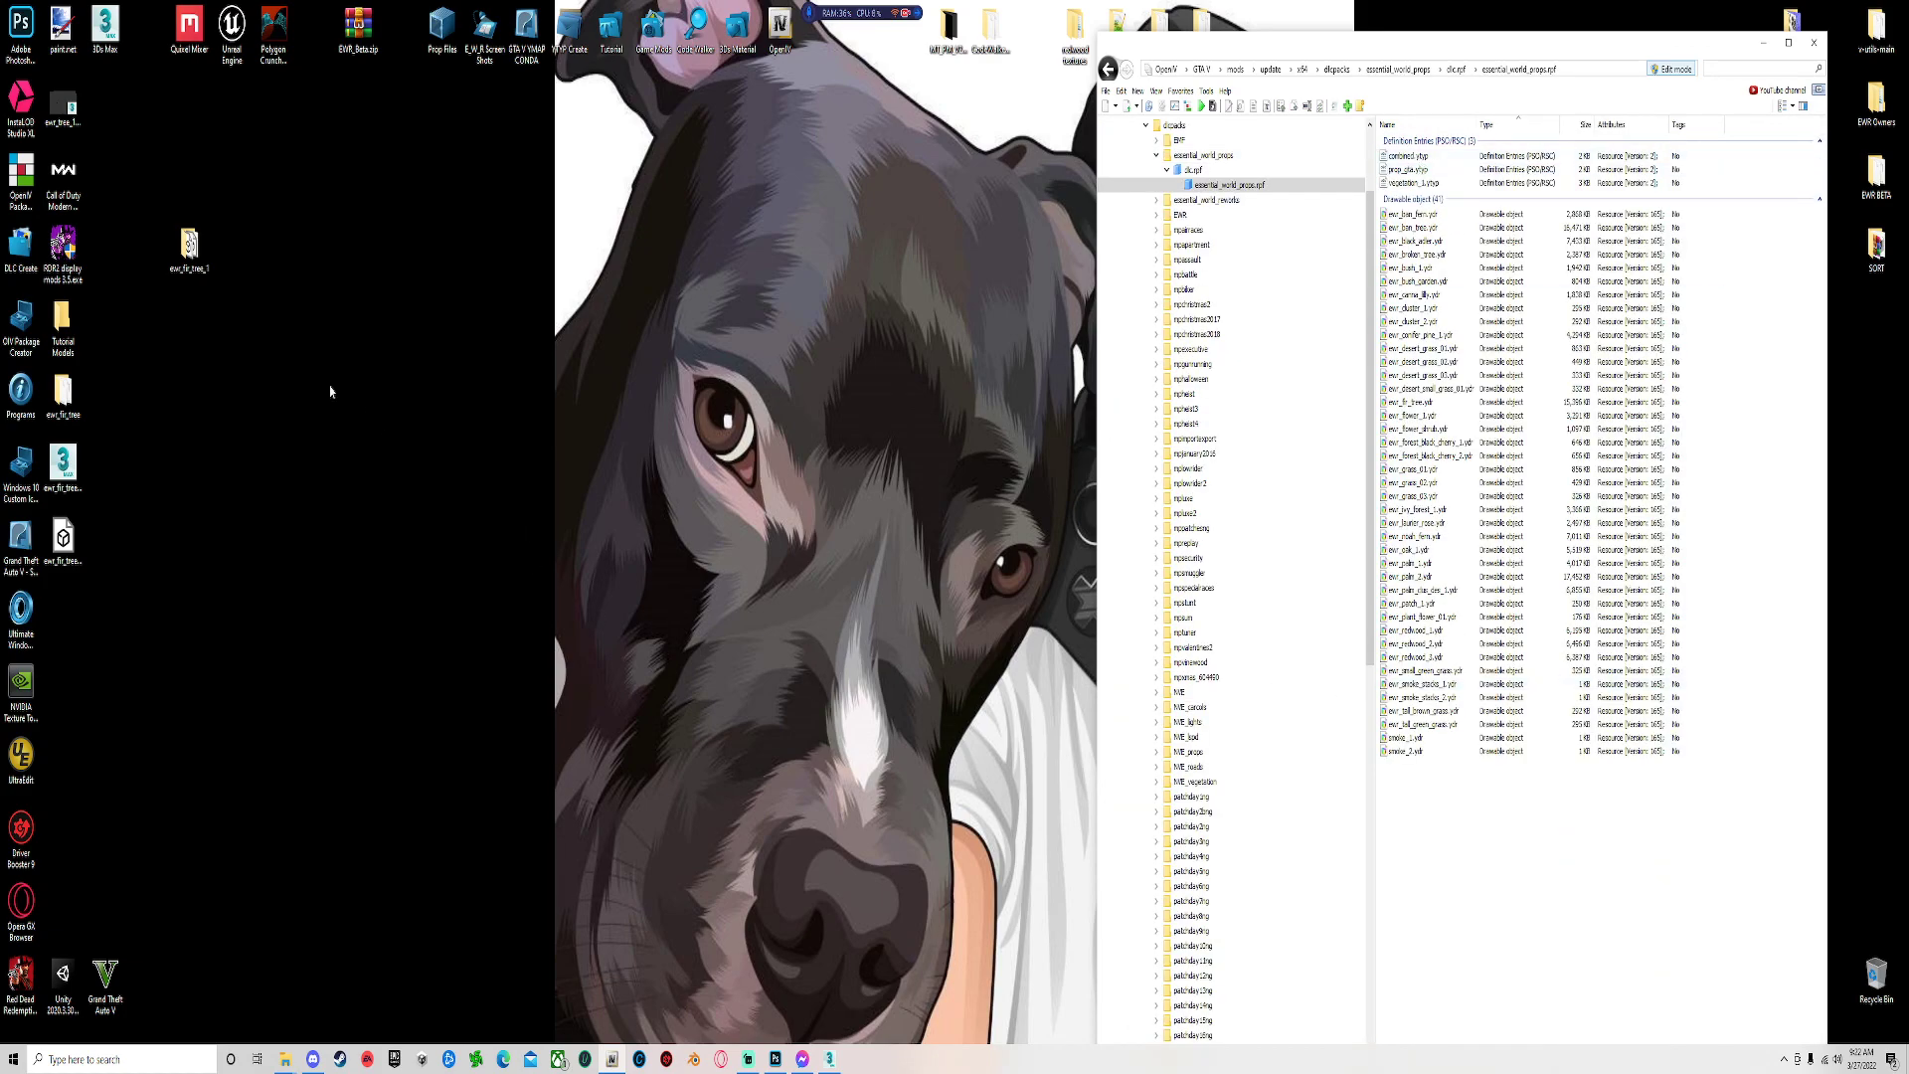
# Import the desktop's ewr_fir_tree .odr model into essential_world_props.rpf and open ewr_fir_tree.ydr in a maximized model viewer.
pyautogui.moveTo(72, 475); pyautogui.dragTo(1509, 888)
pyautogui.doubleClick(1445, 404)
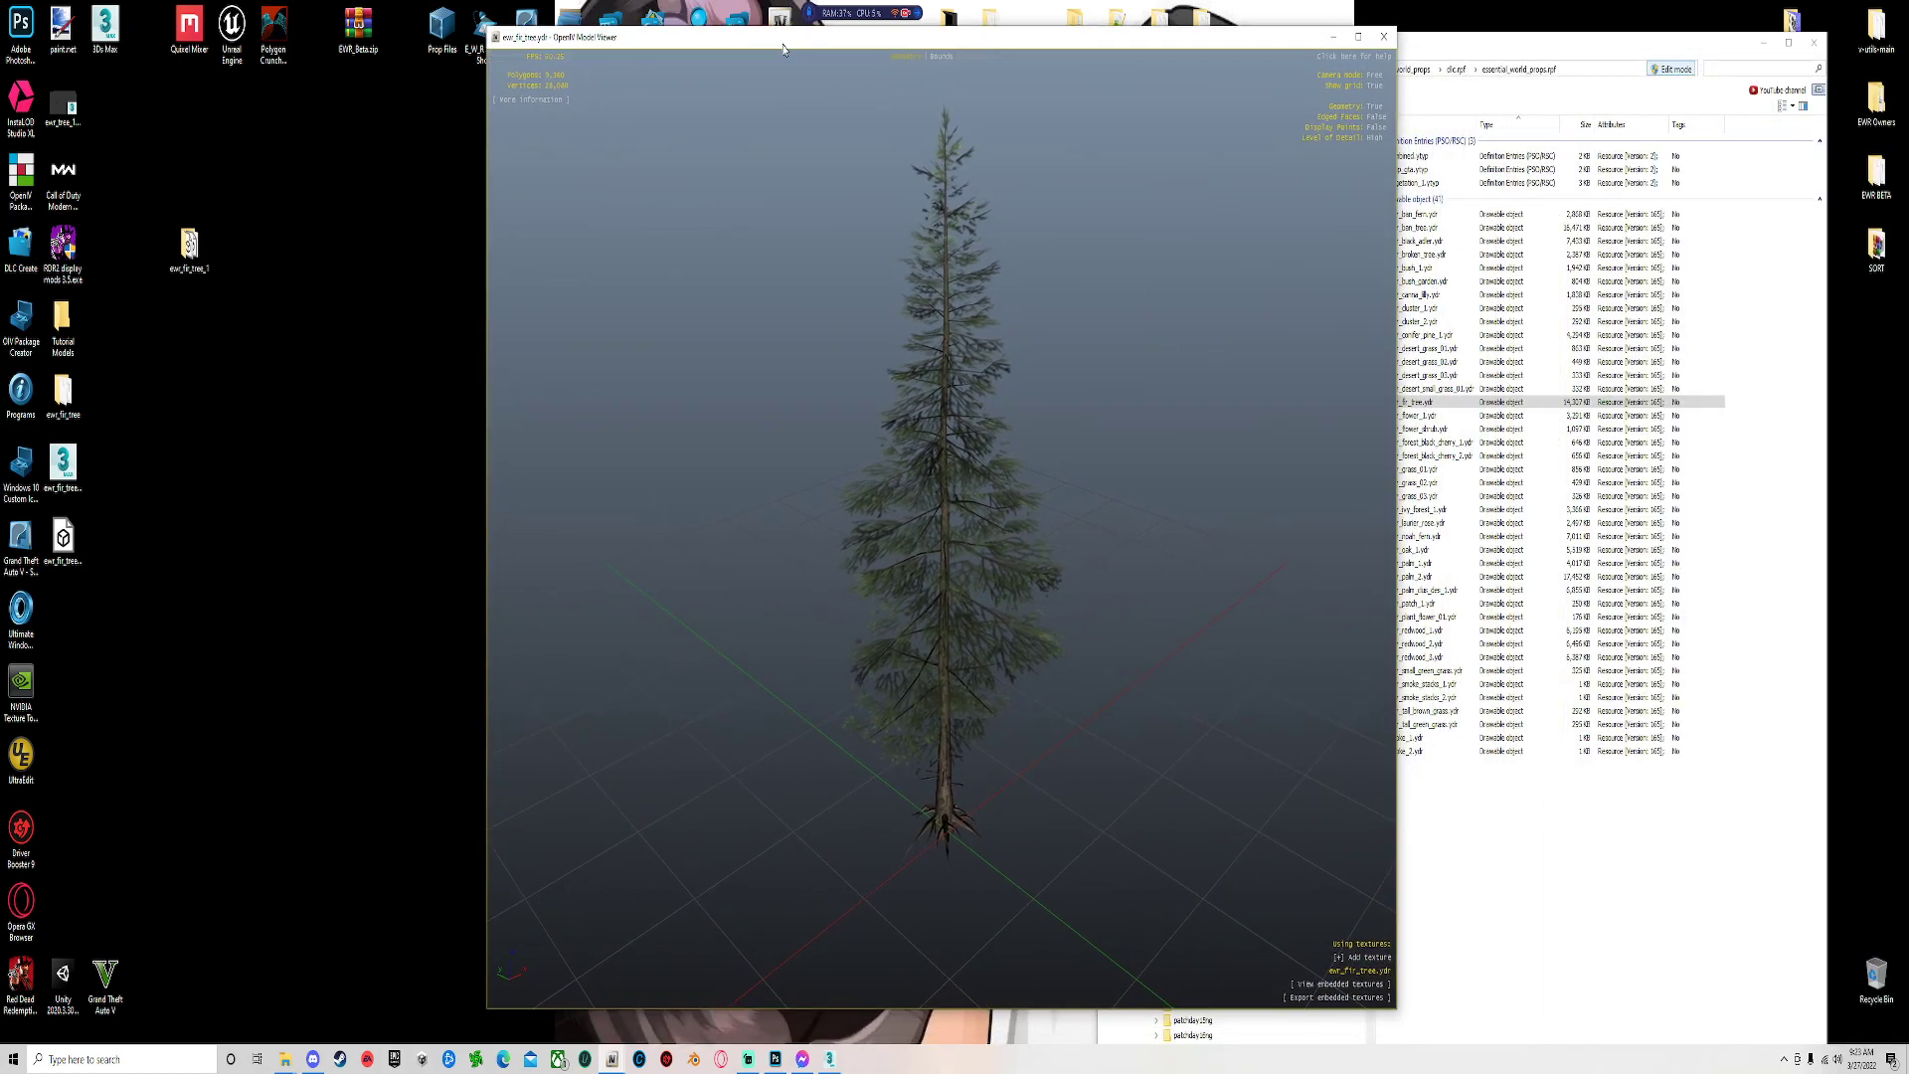
pyautogui.click(1358, 38)
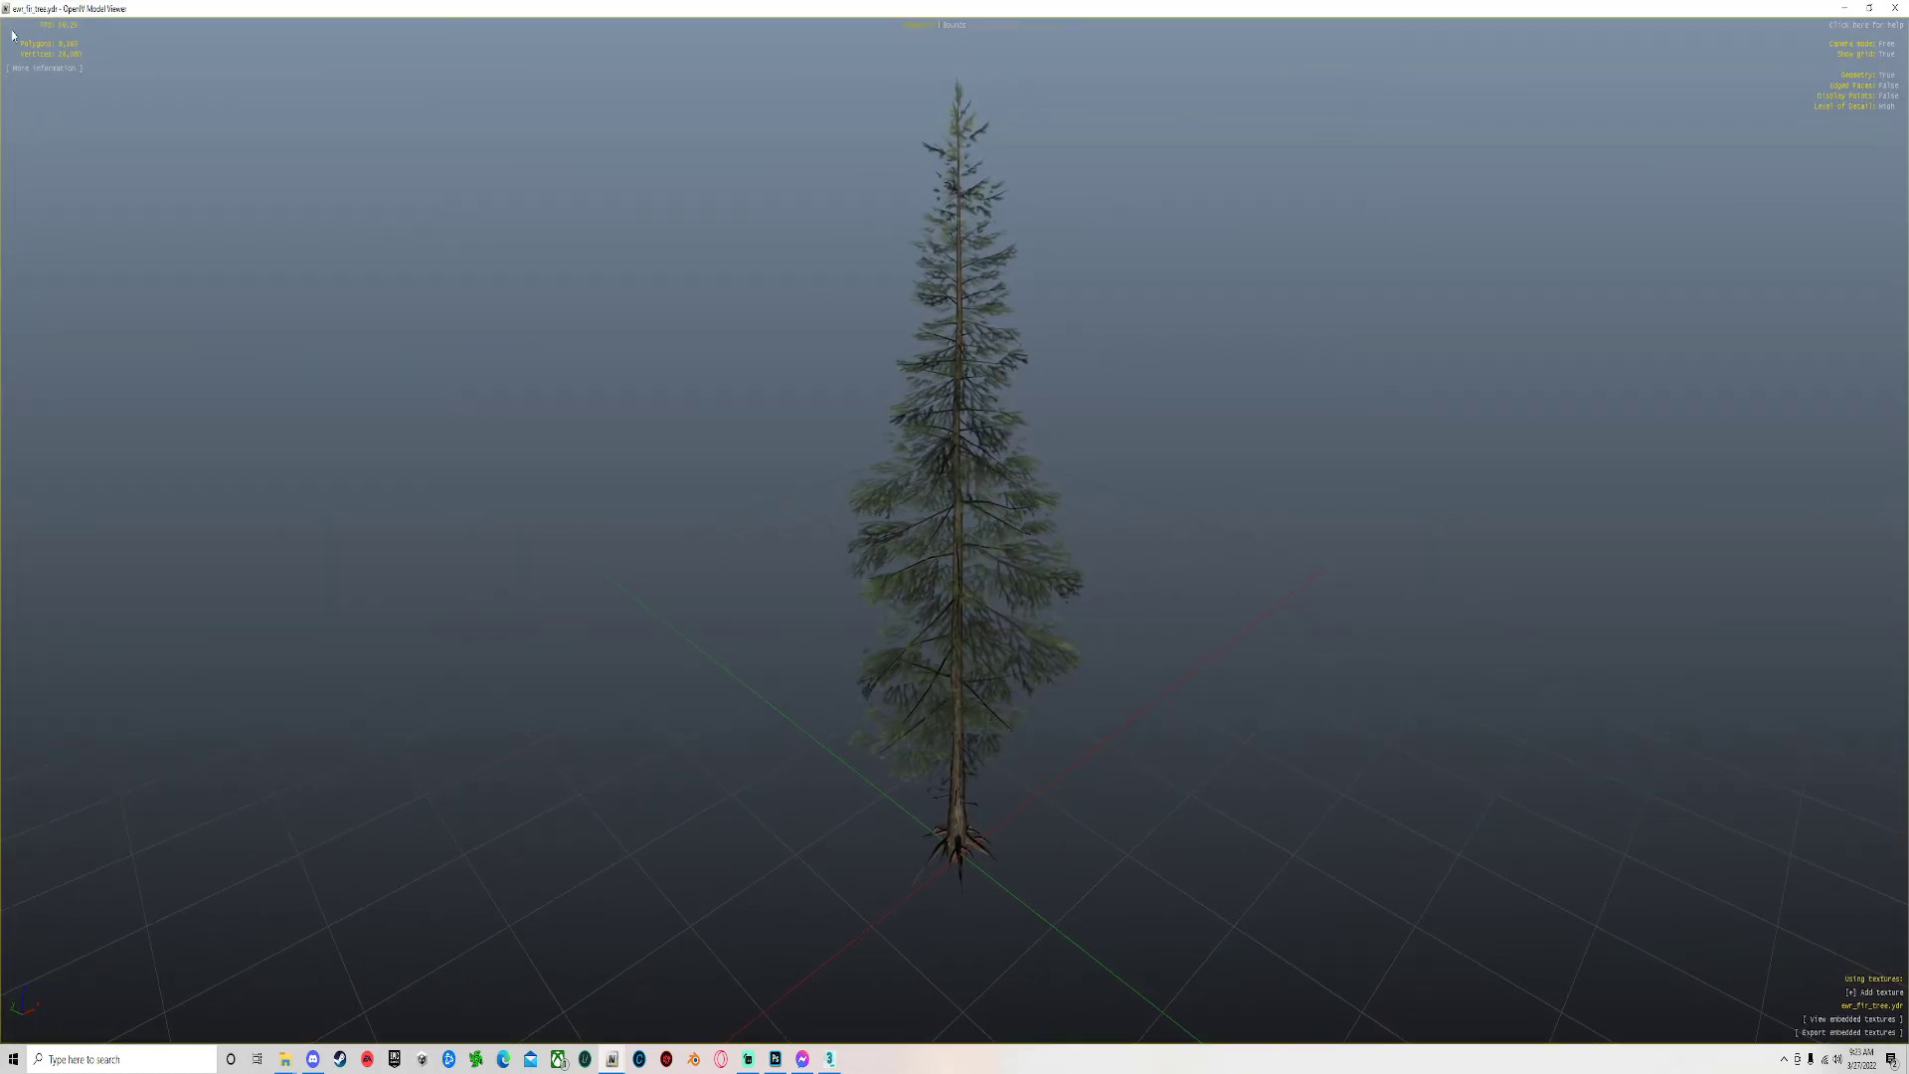
# Cycle the fir tree preview through its high, medium and low levels of detail, comparing foliage shading and polygon counts.
pyautogui.click(1857, 106)
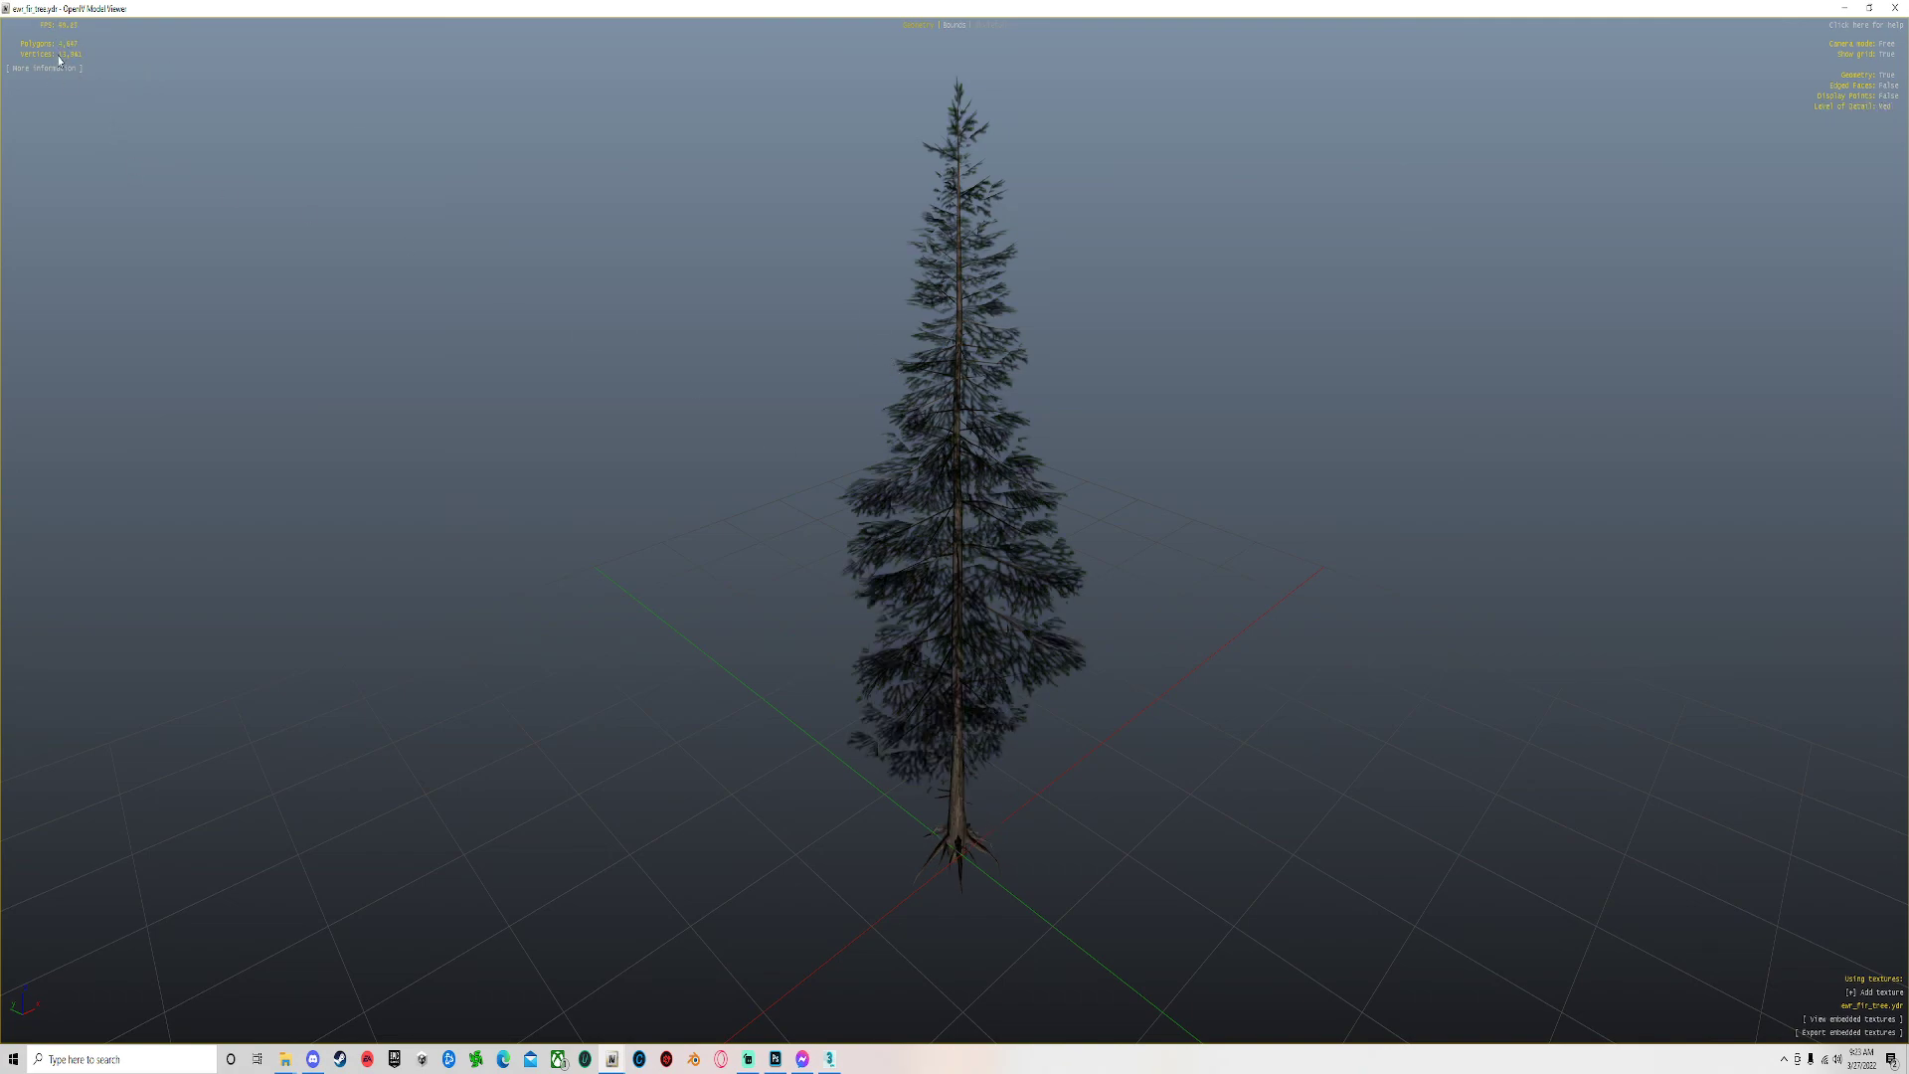
pyautogui.click(1883, 107)
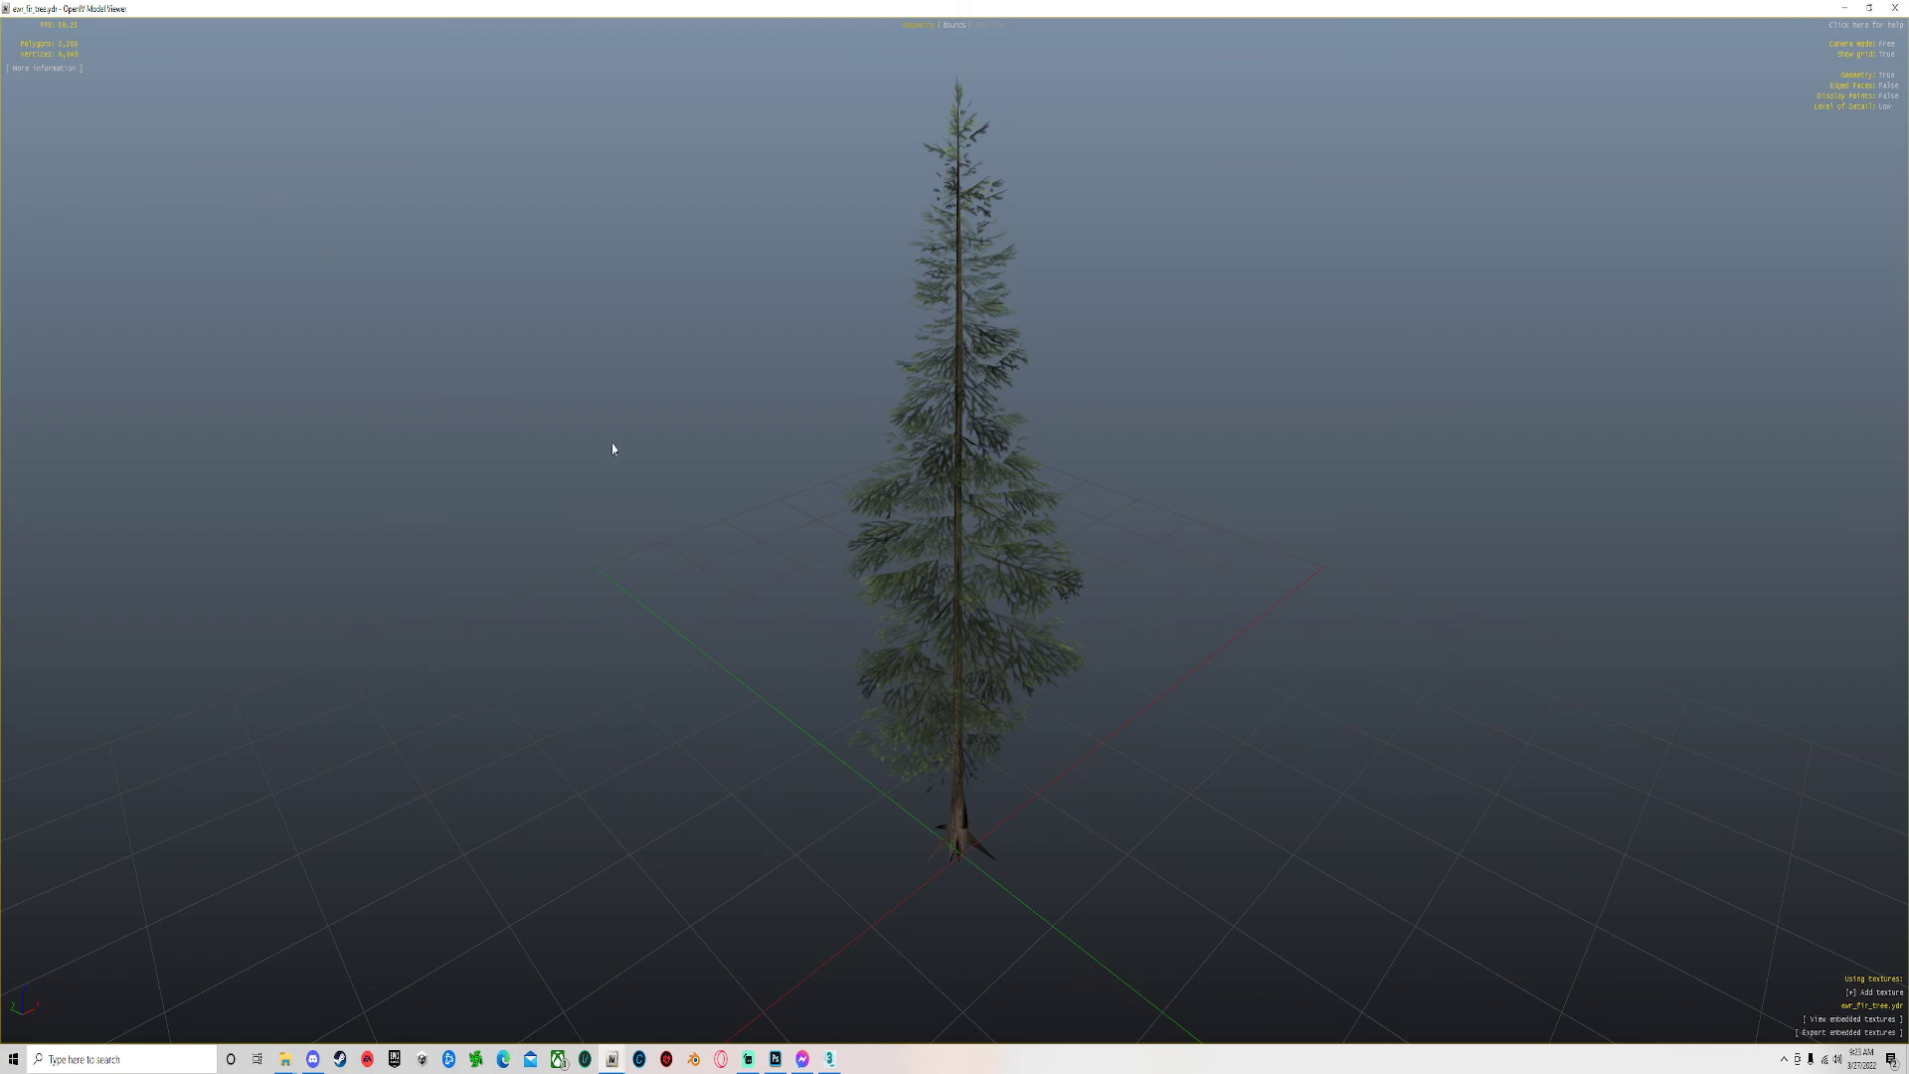
pyautogui.scroll(5, 686, 542)
pyautogui.scroll(-3, 1144, 620)
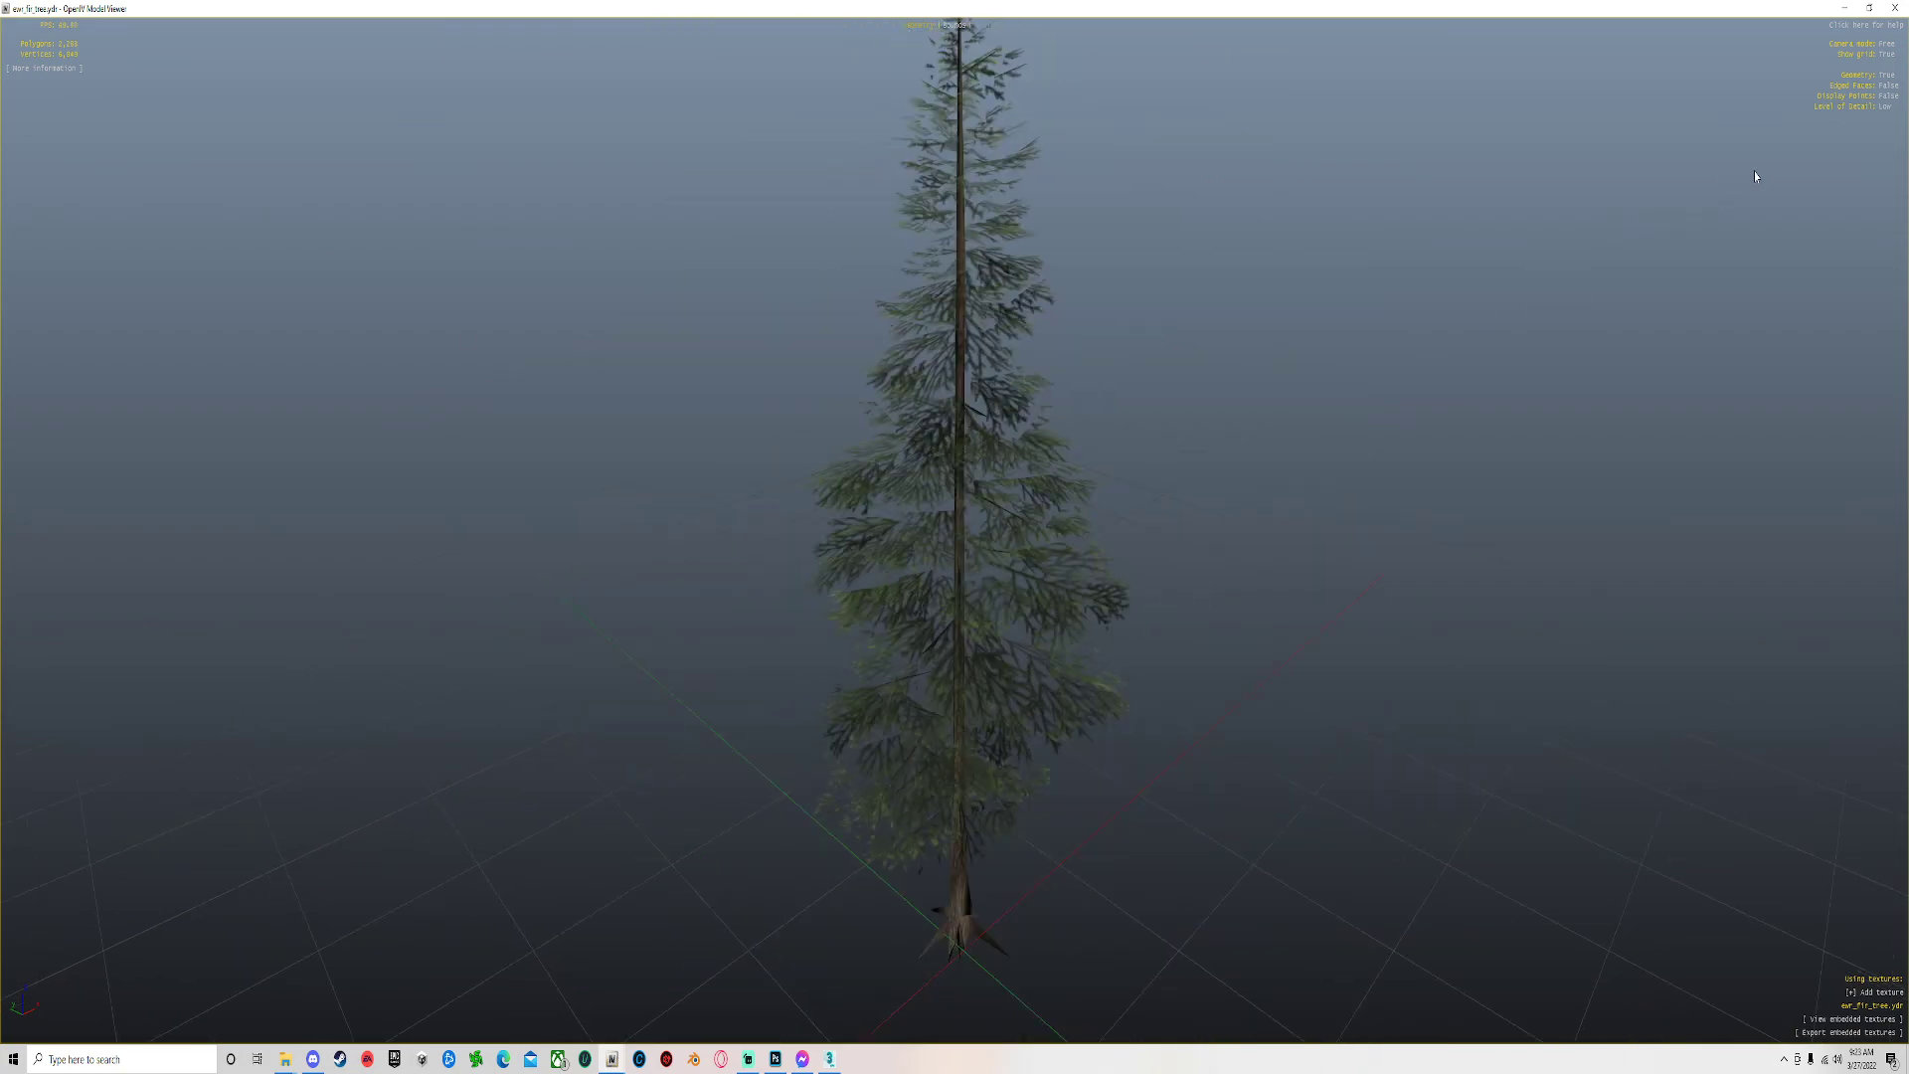
pyautogui.click(1883, 110)
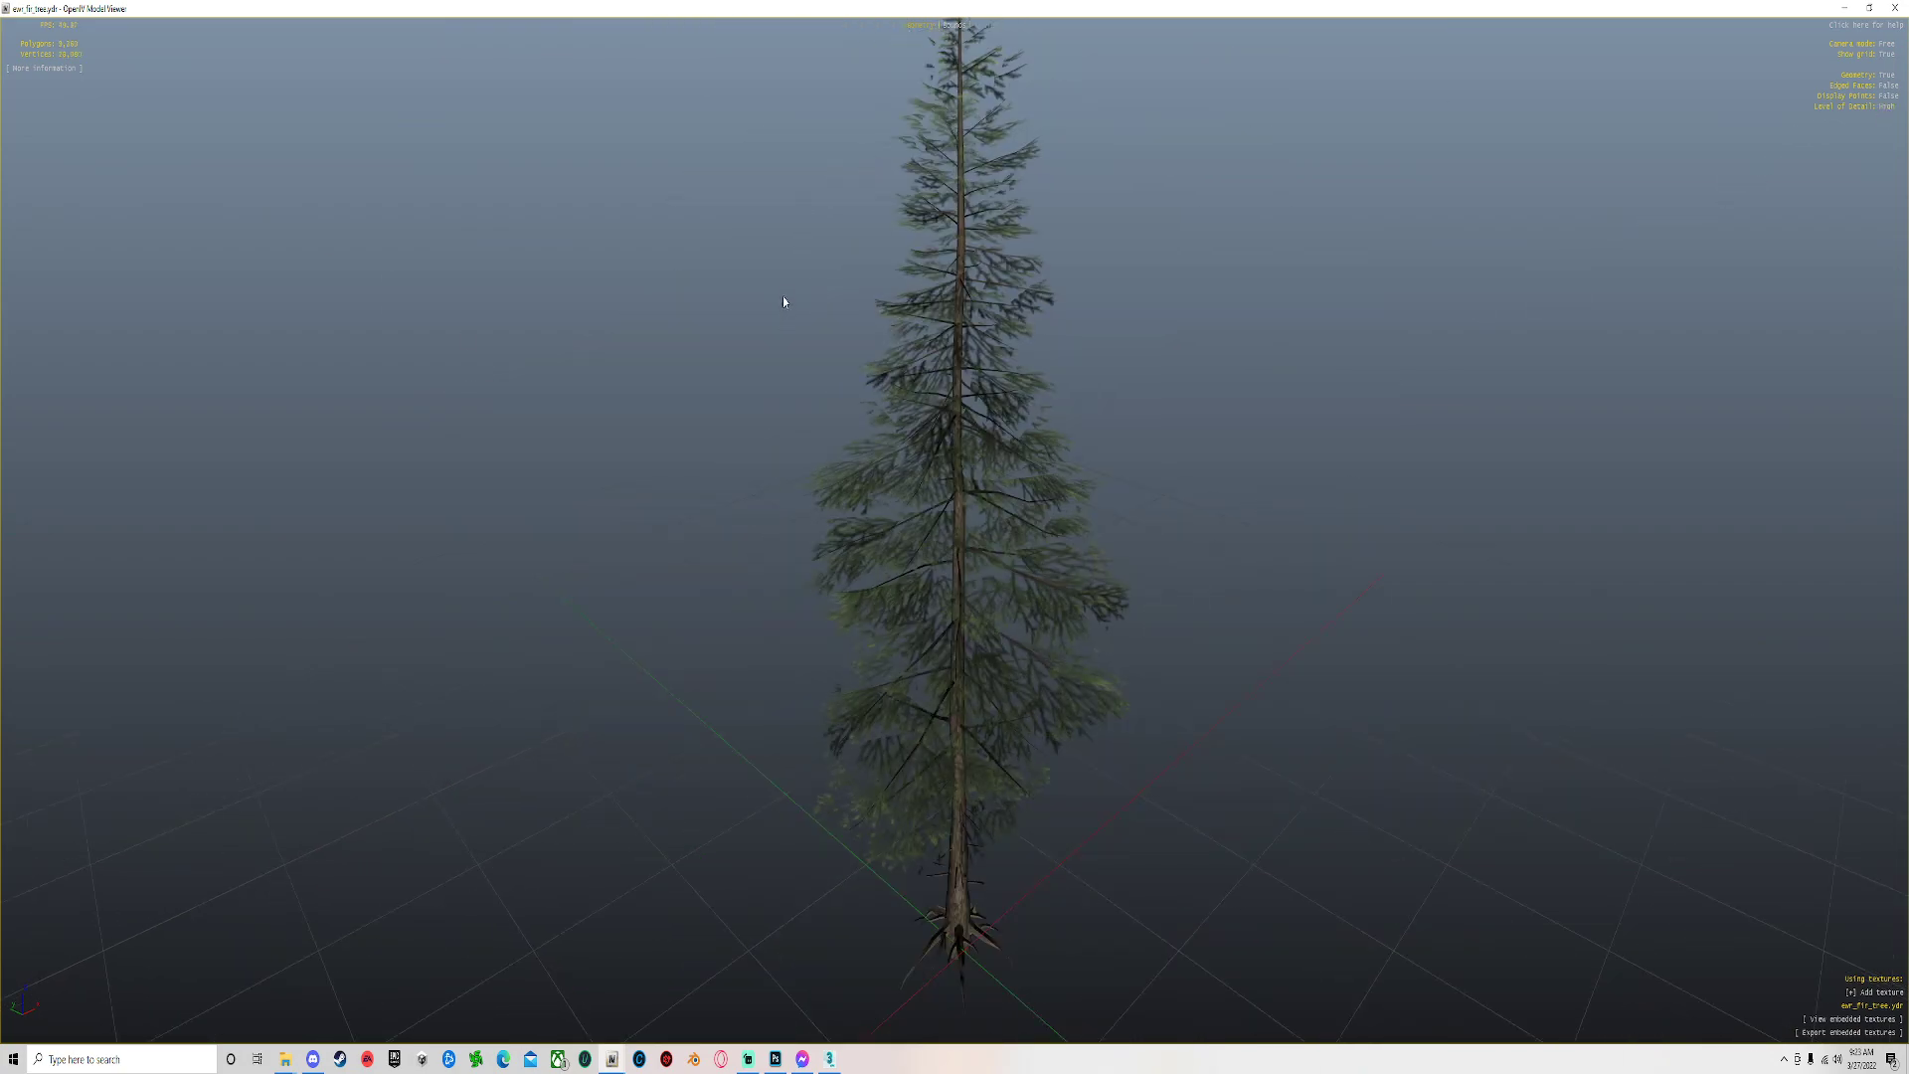
pyautogui.click(1888, 108)
pyautogui.click(1888, 108)
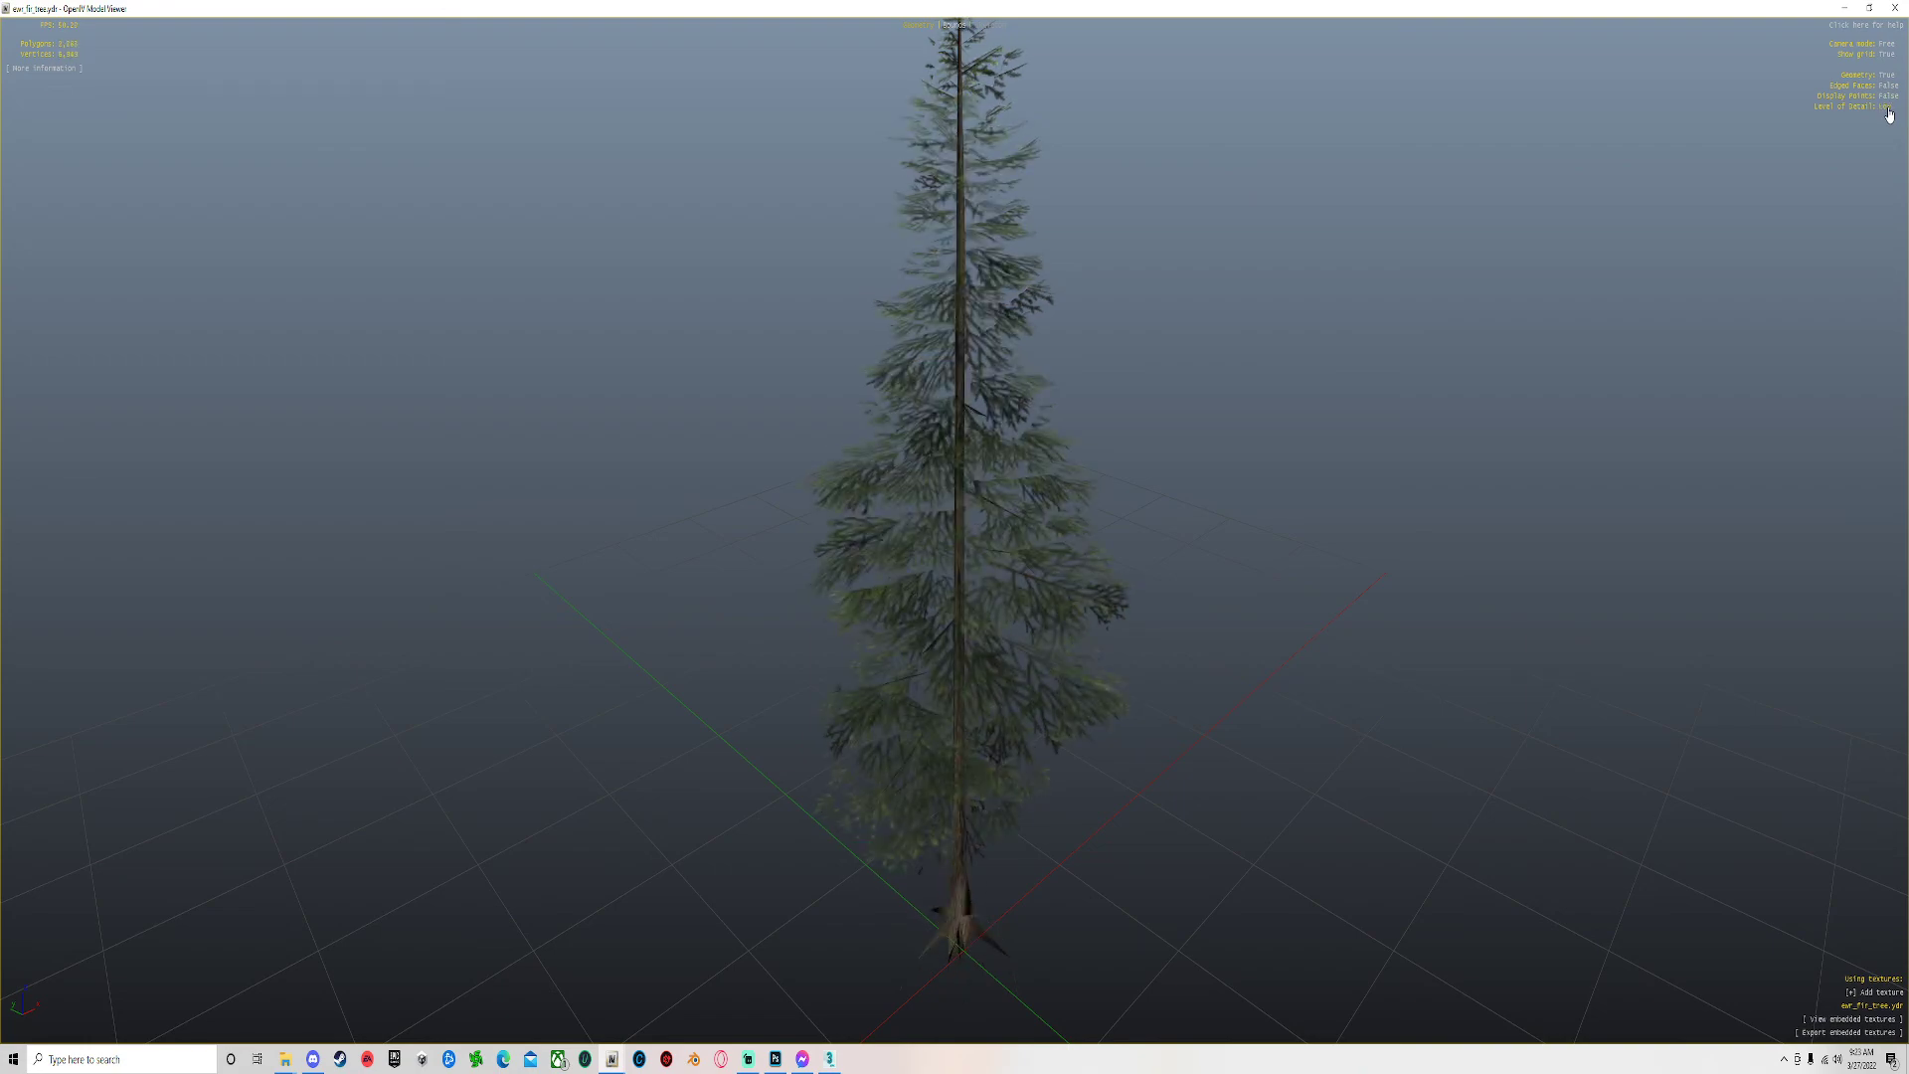
pyautogui.click(1888, 107)
pyautogui.click(1888, 108)
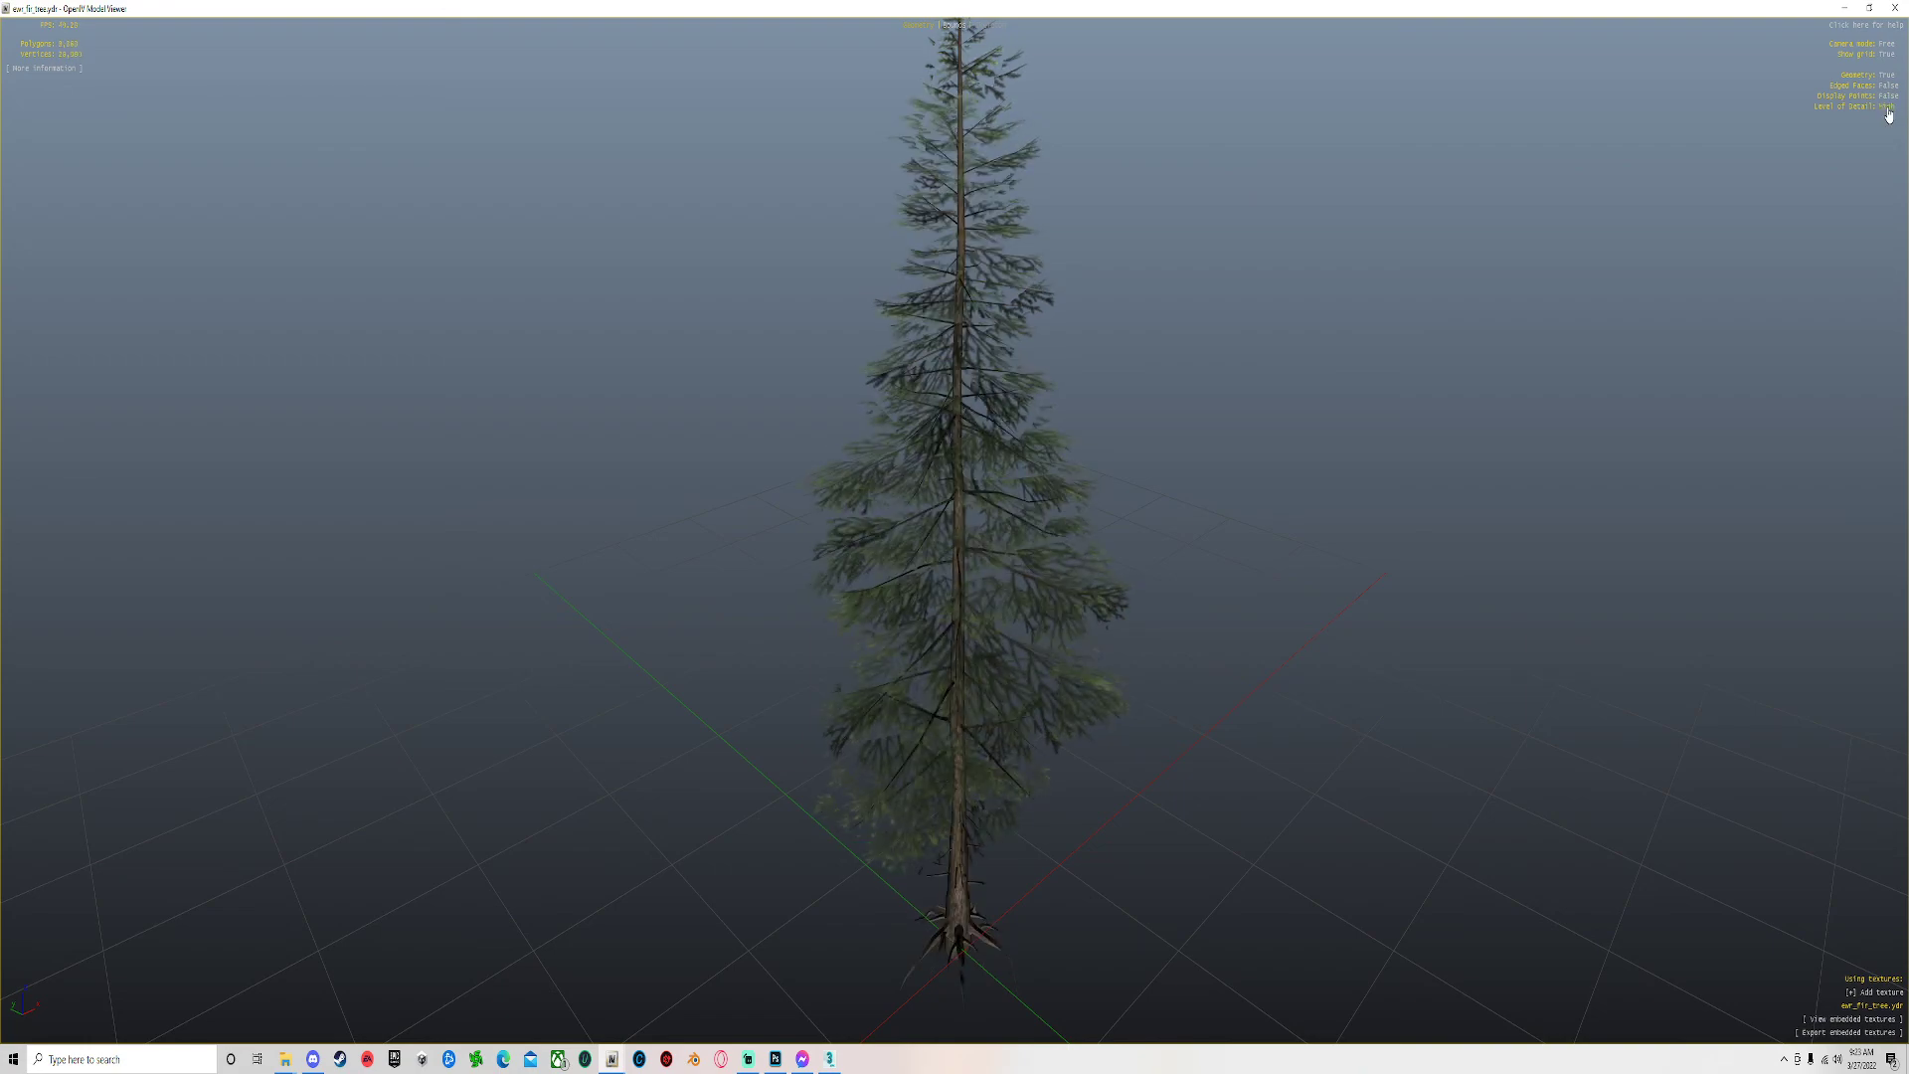
pyautogui.click(1887, 109)
pyautogui.click(1886, 108)
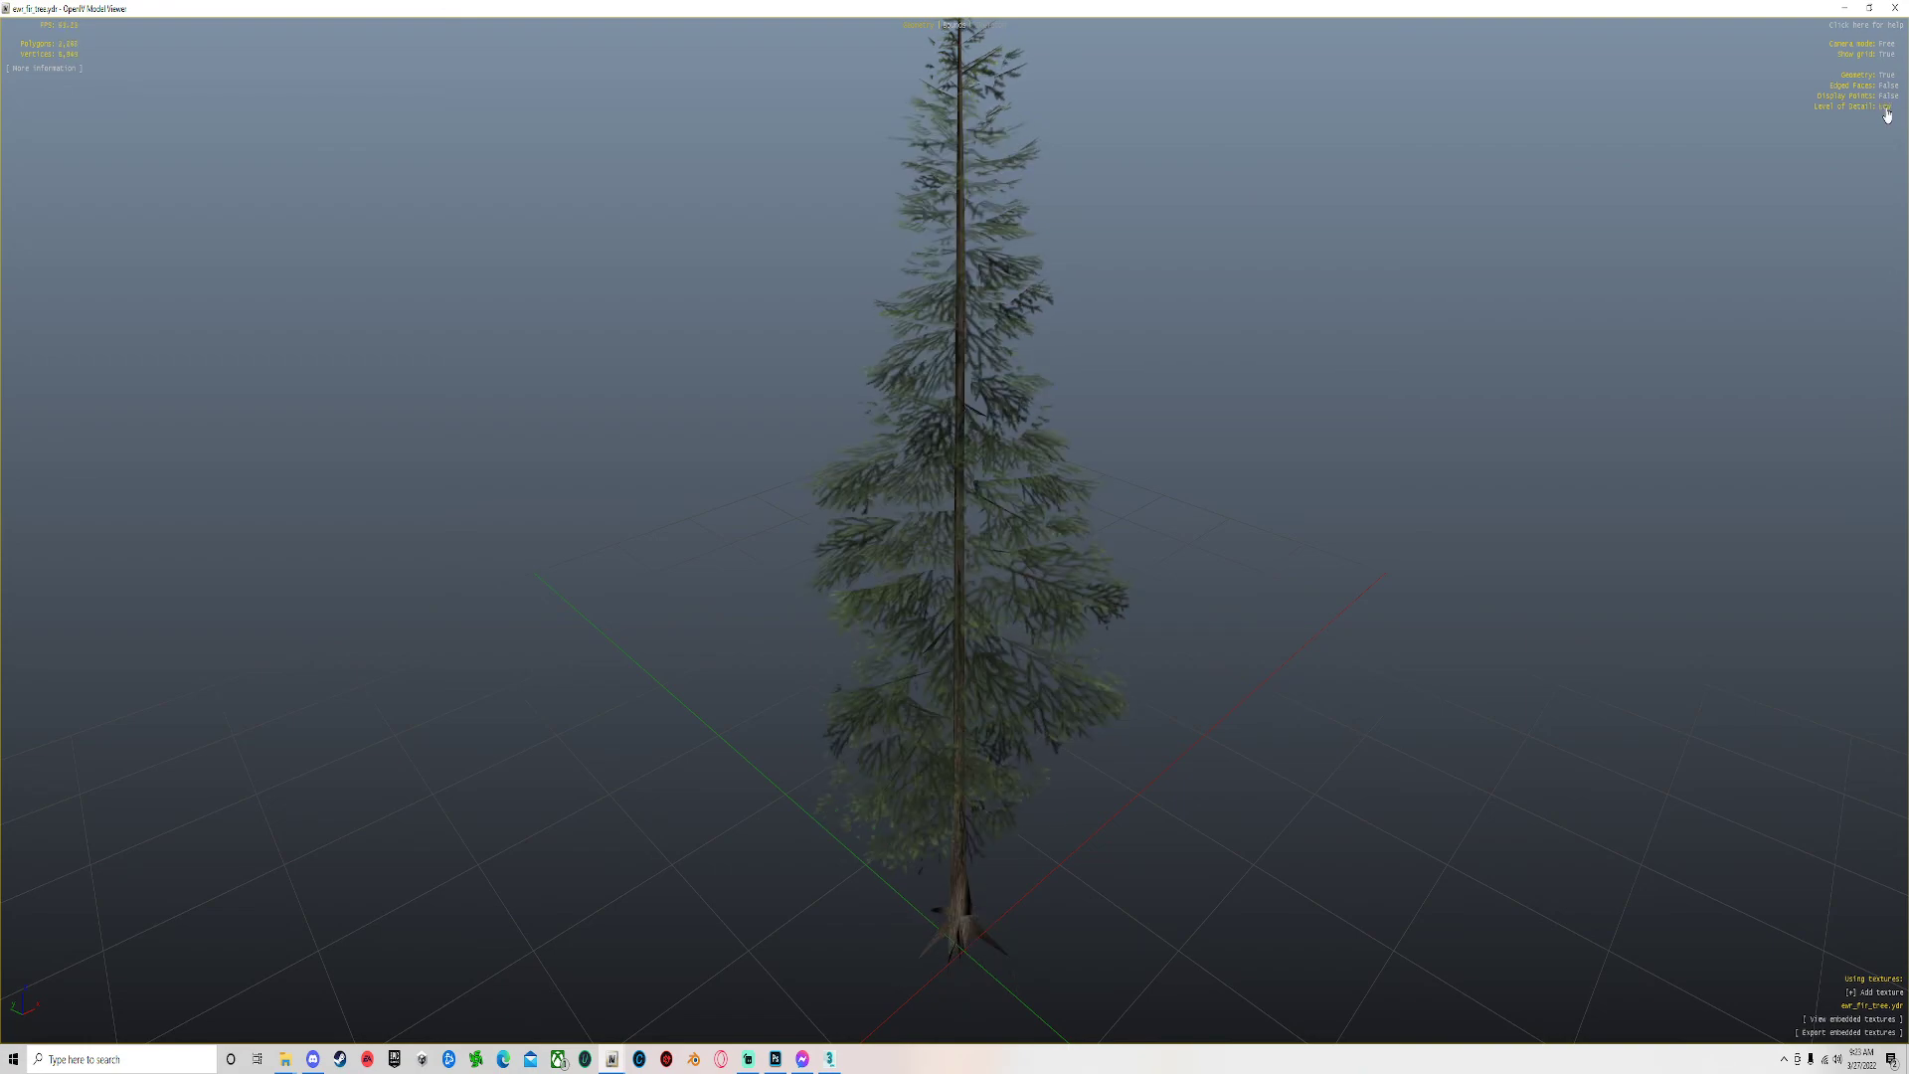
pyautogui.click(1886, 108)
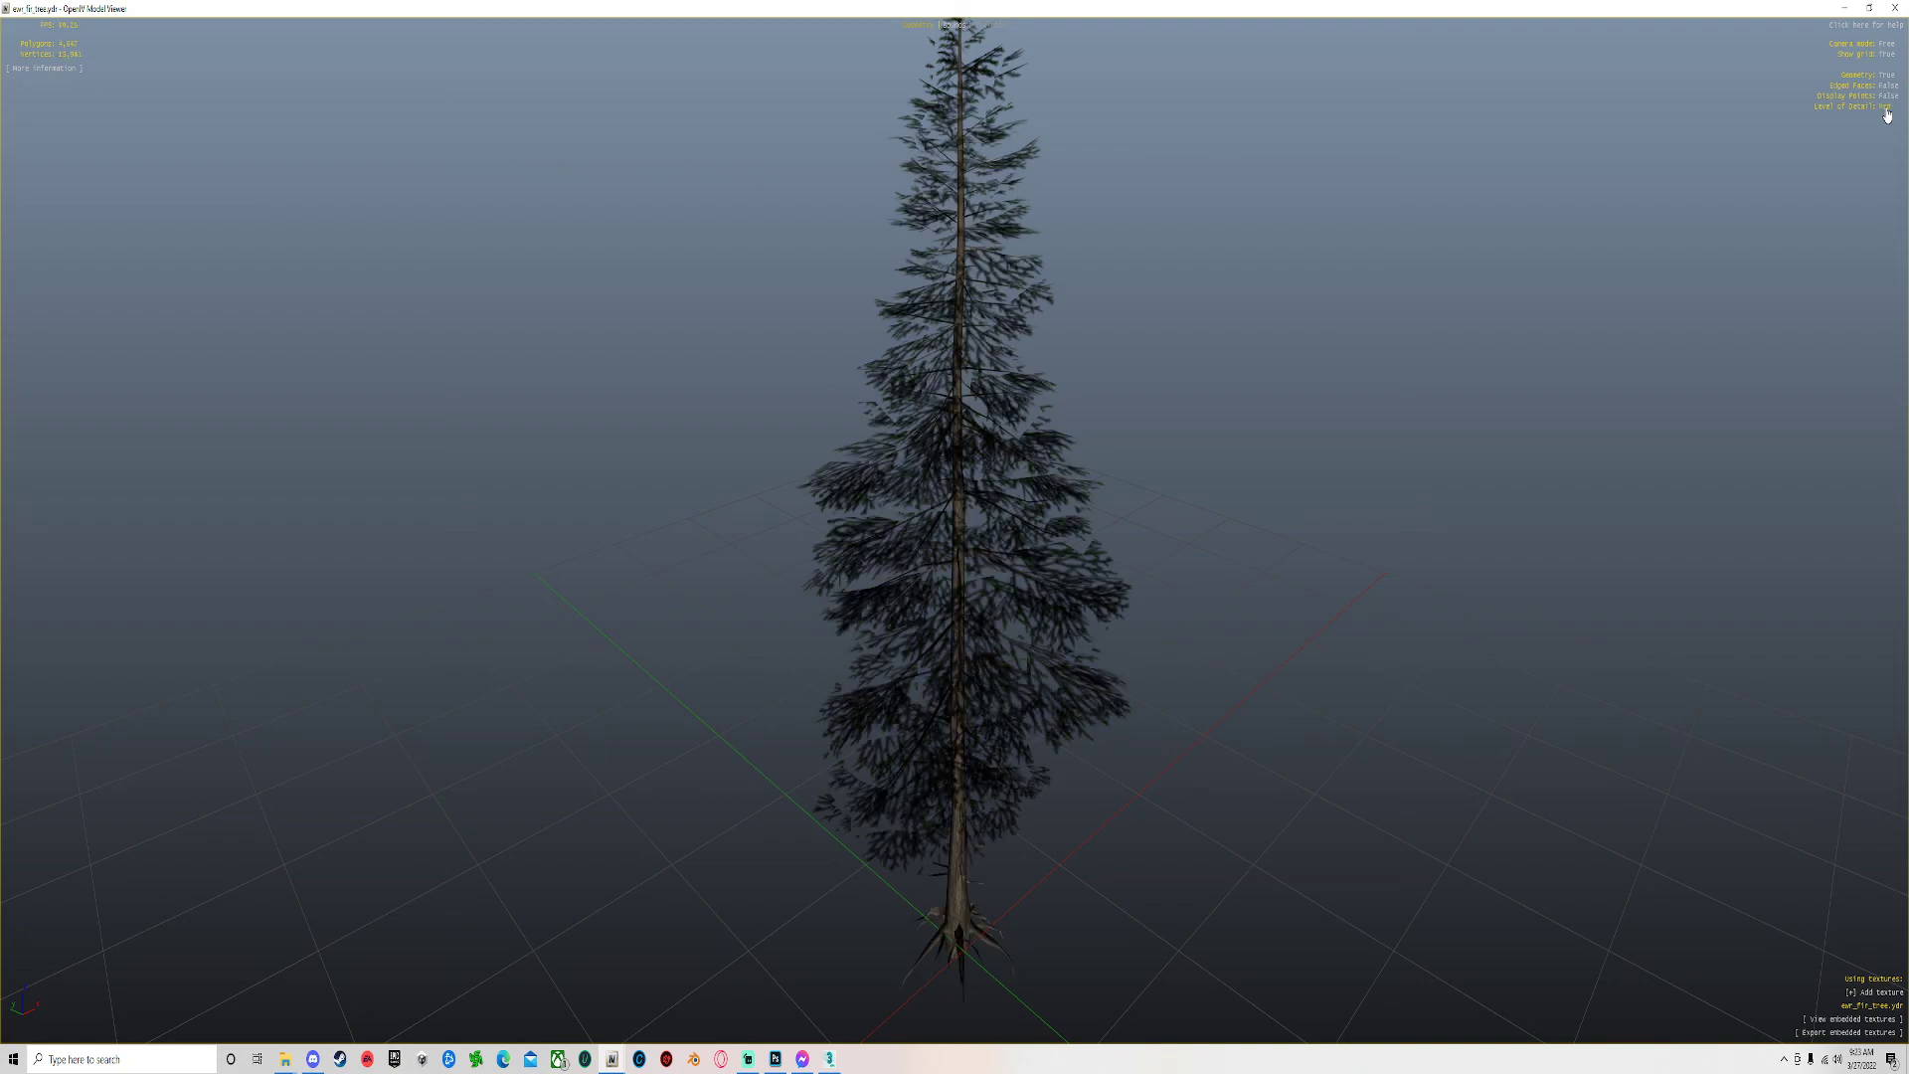
pyautogui.click(1886, 107)
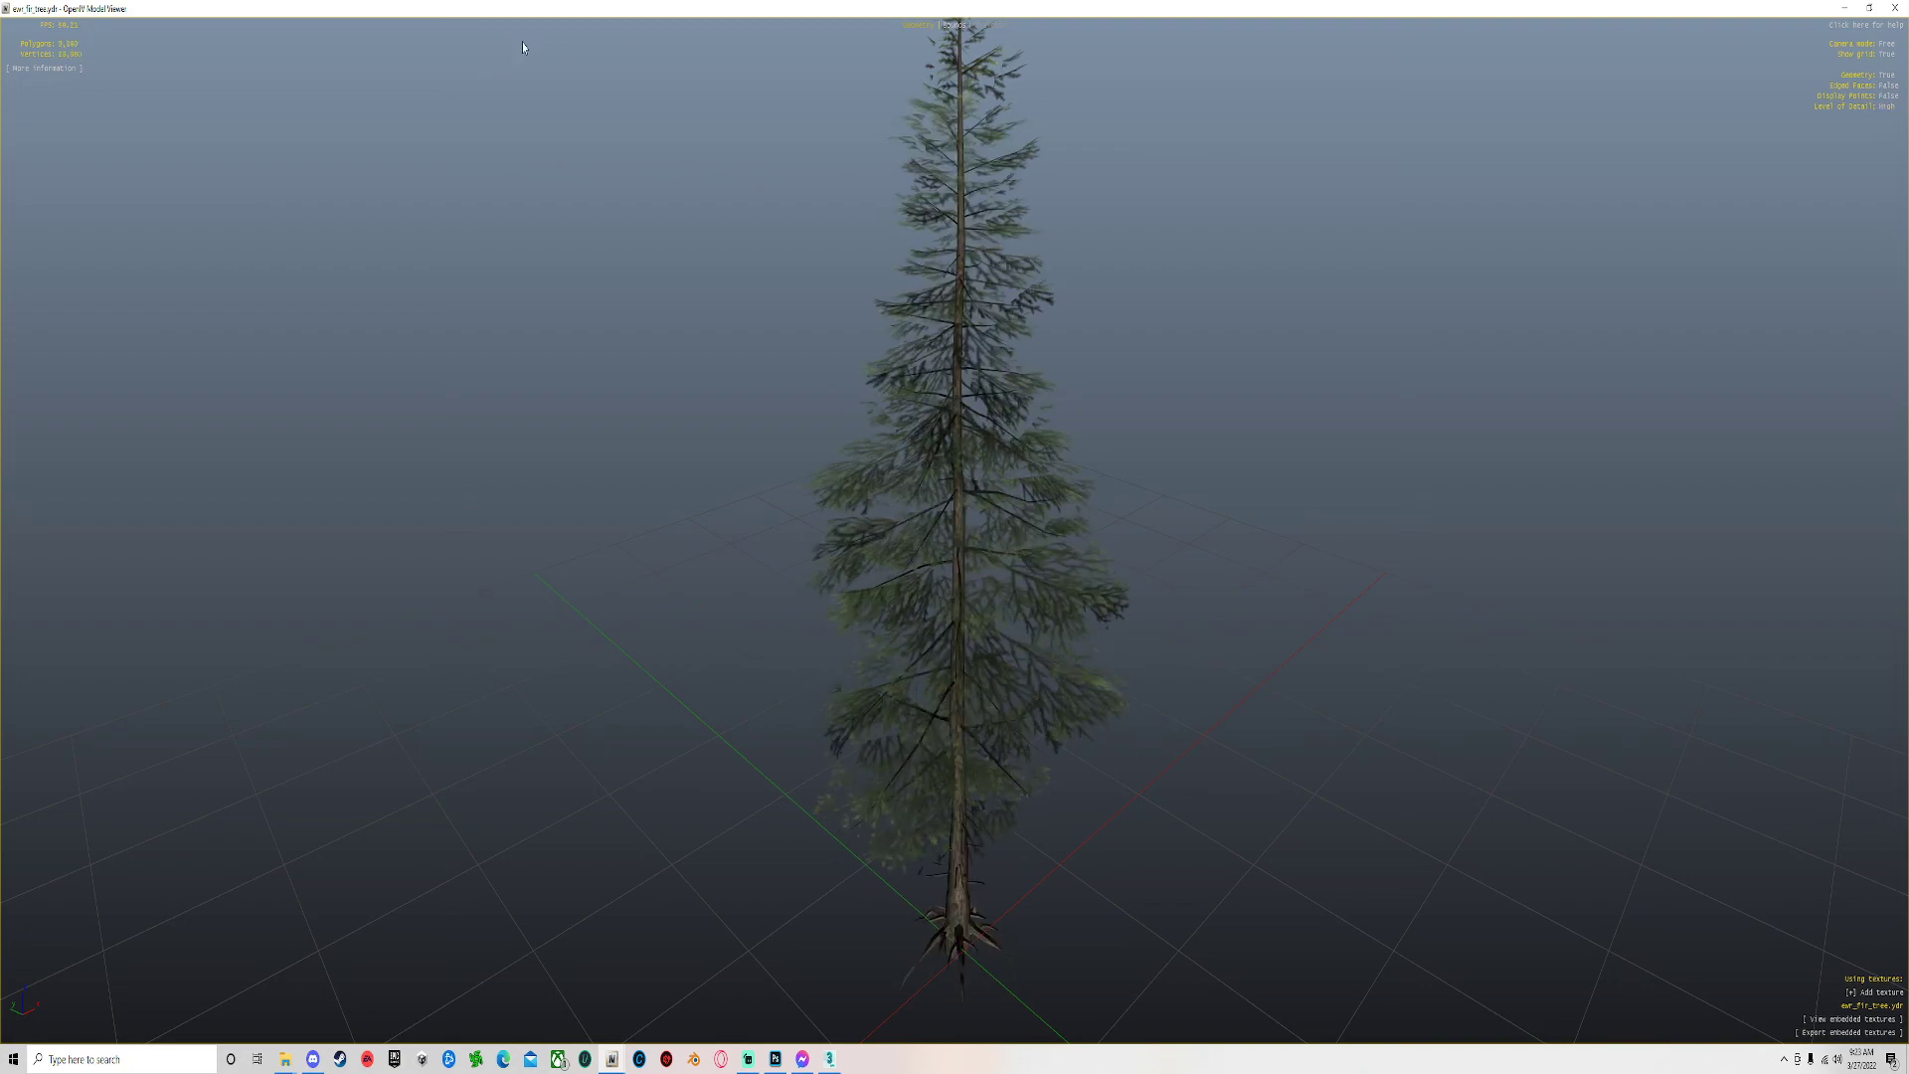
# Examine the fir tree's geometries, shaders and embedded textures in the model information, and close the model viewer.
pyautogui.click(30, 68)
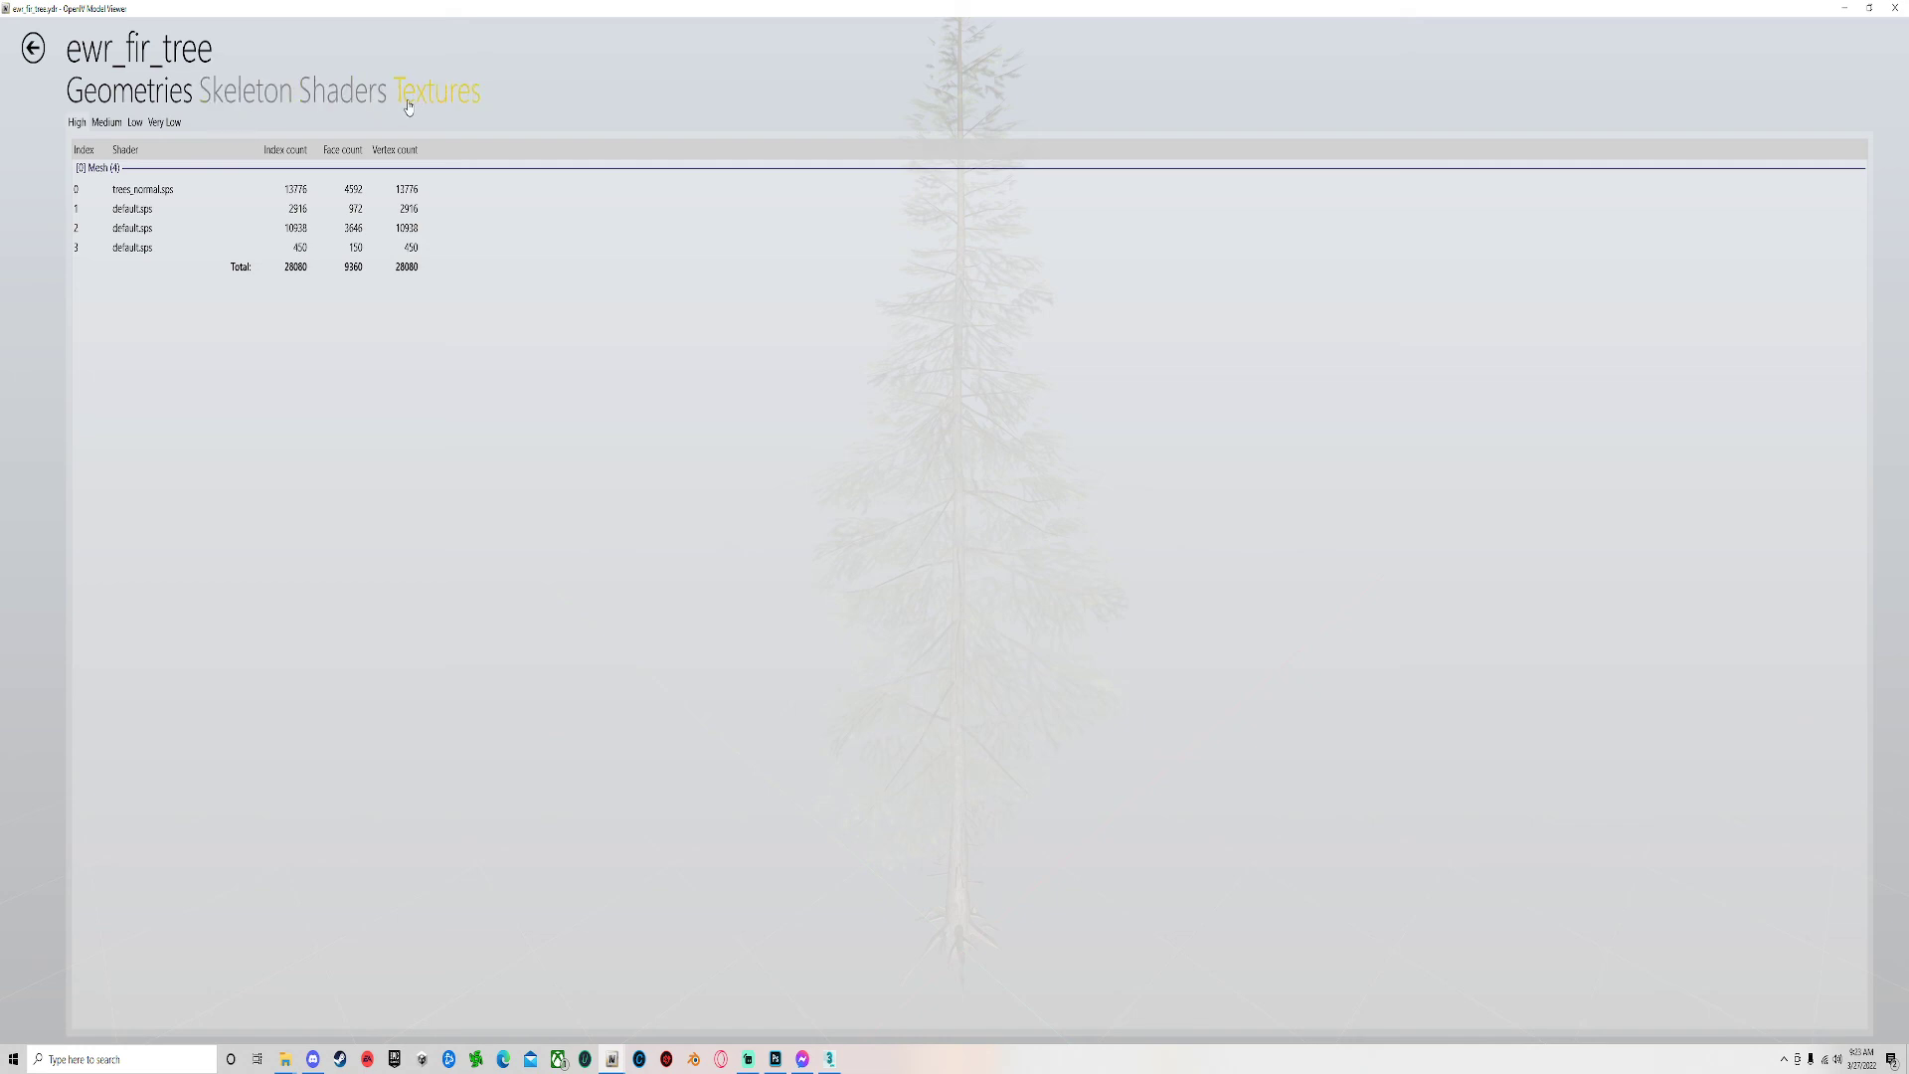
pyautogui.click(321, 99)
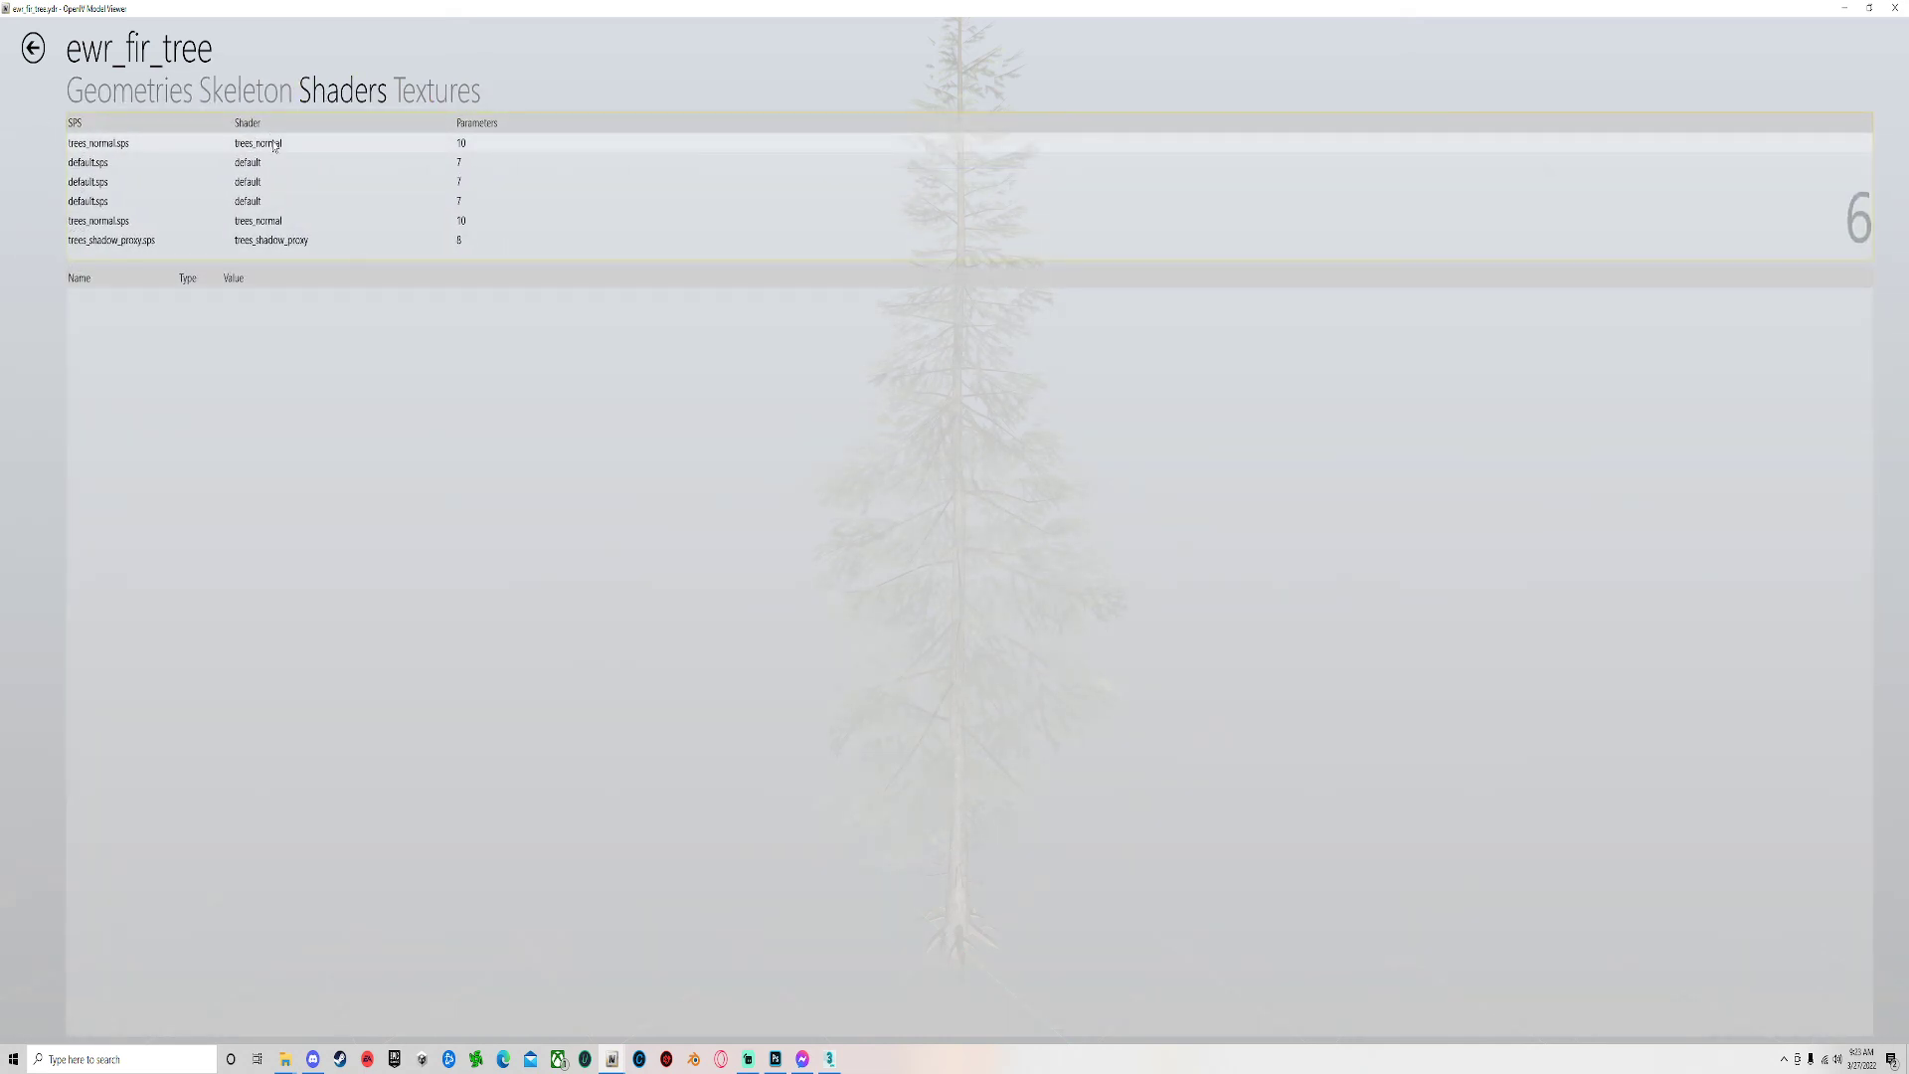
pyautogui.click(411, 92)
pyautogui.click(340, 93)
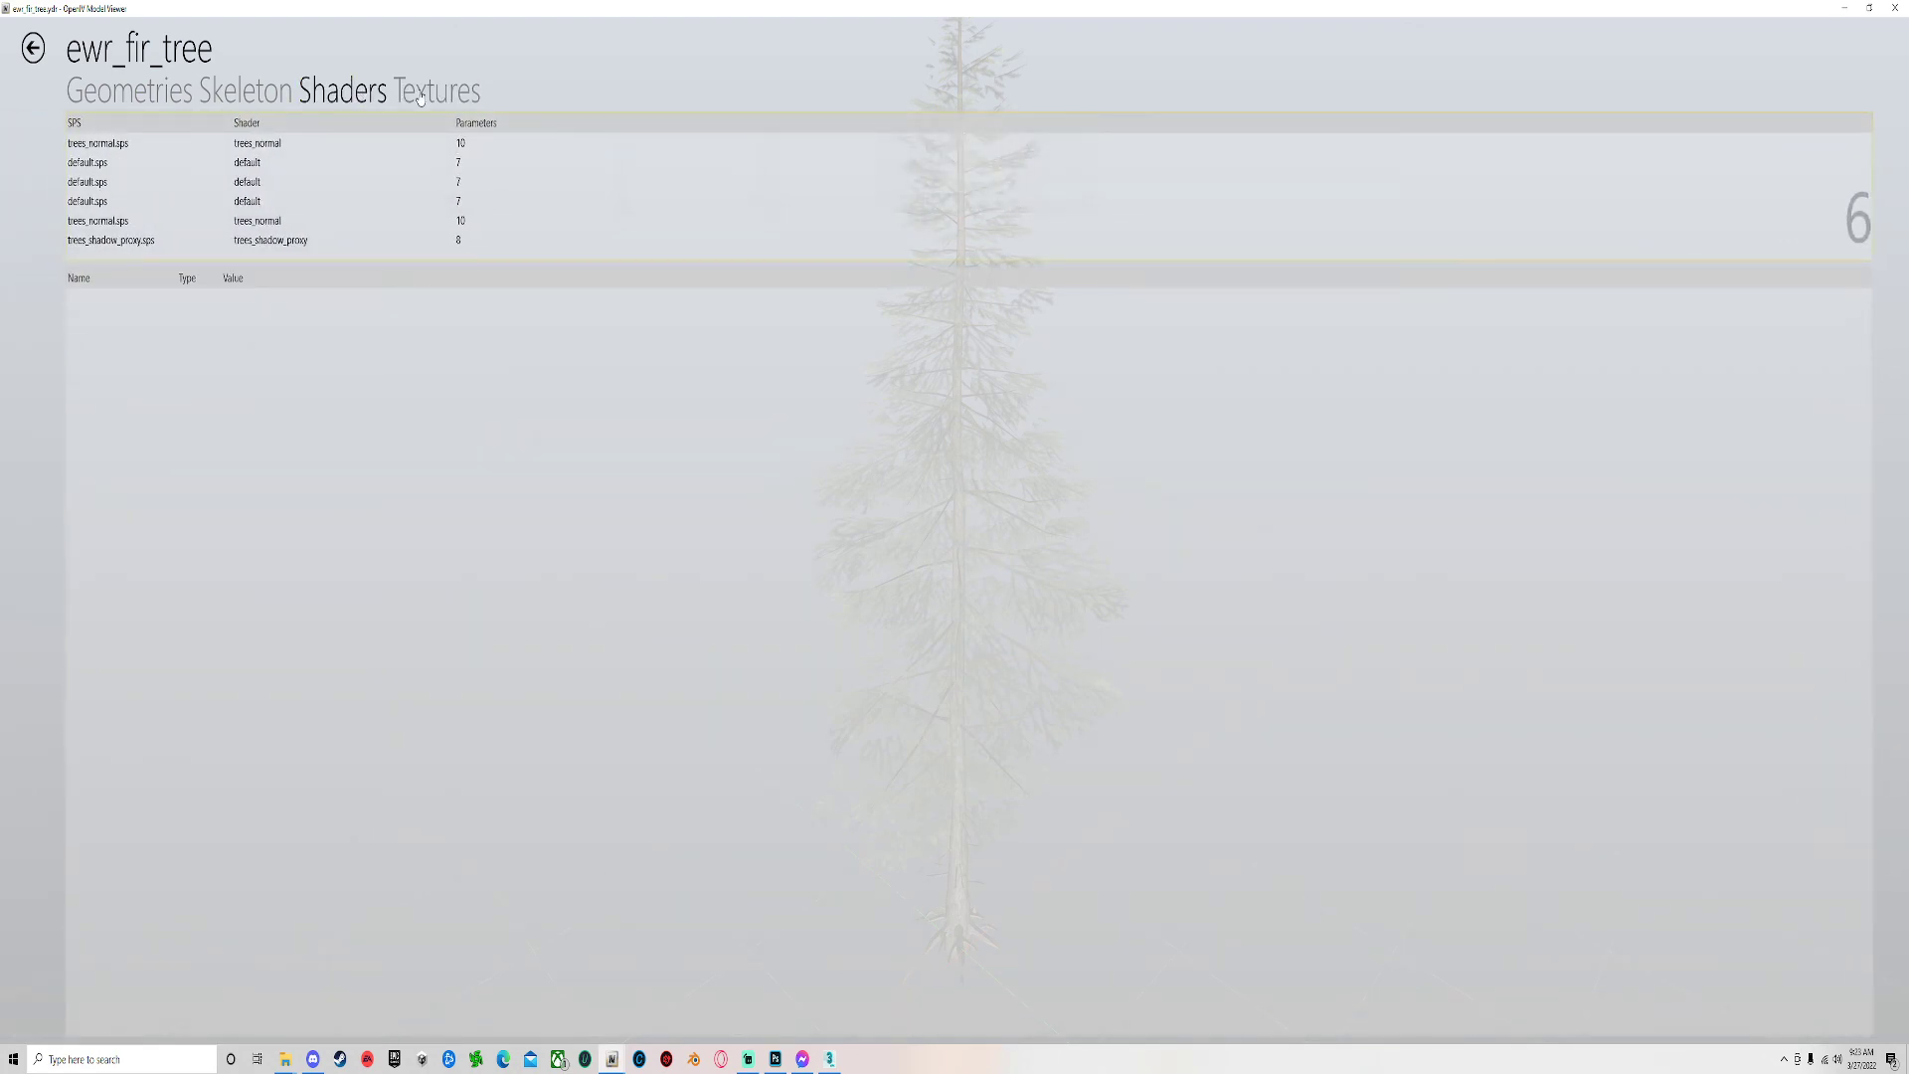
pyautogui.click(458, 99)
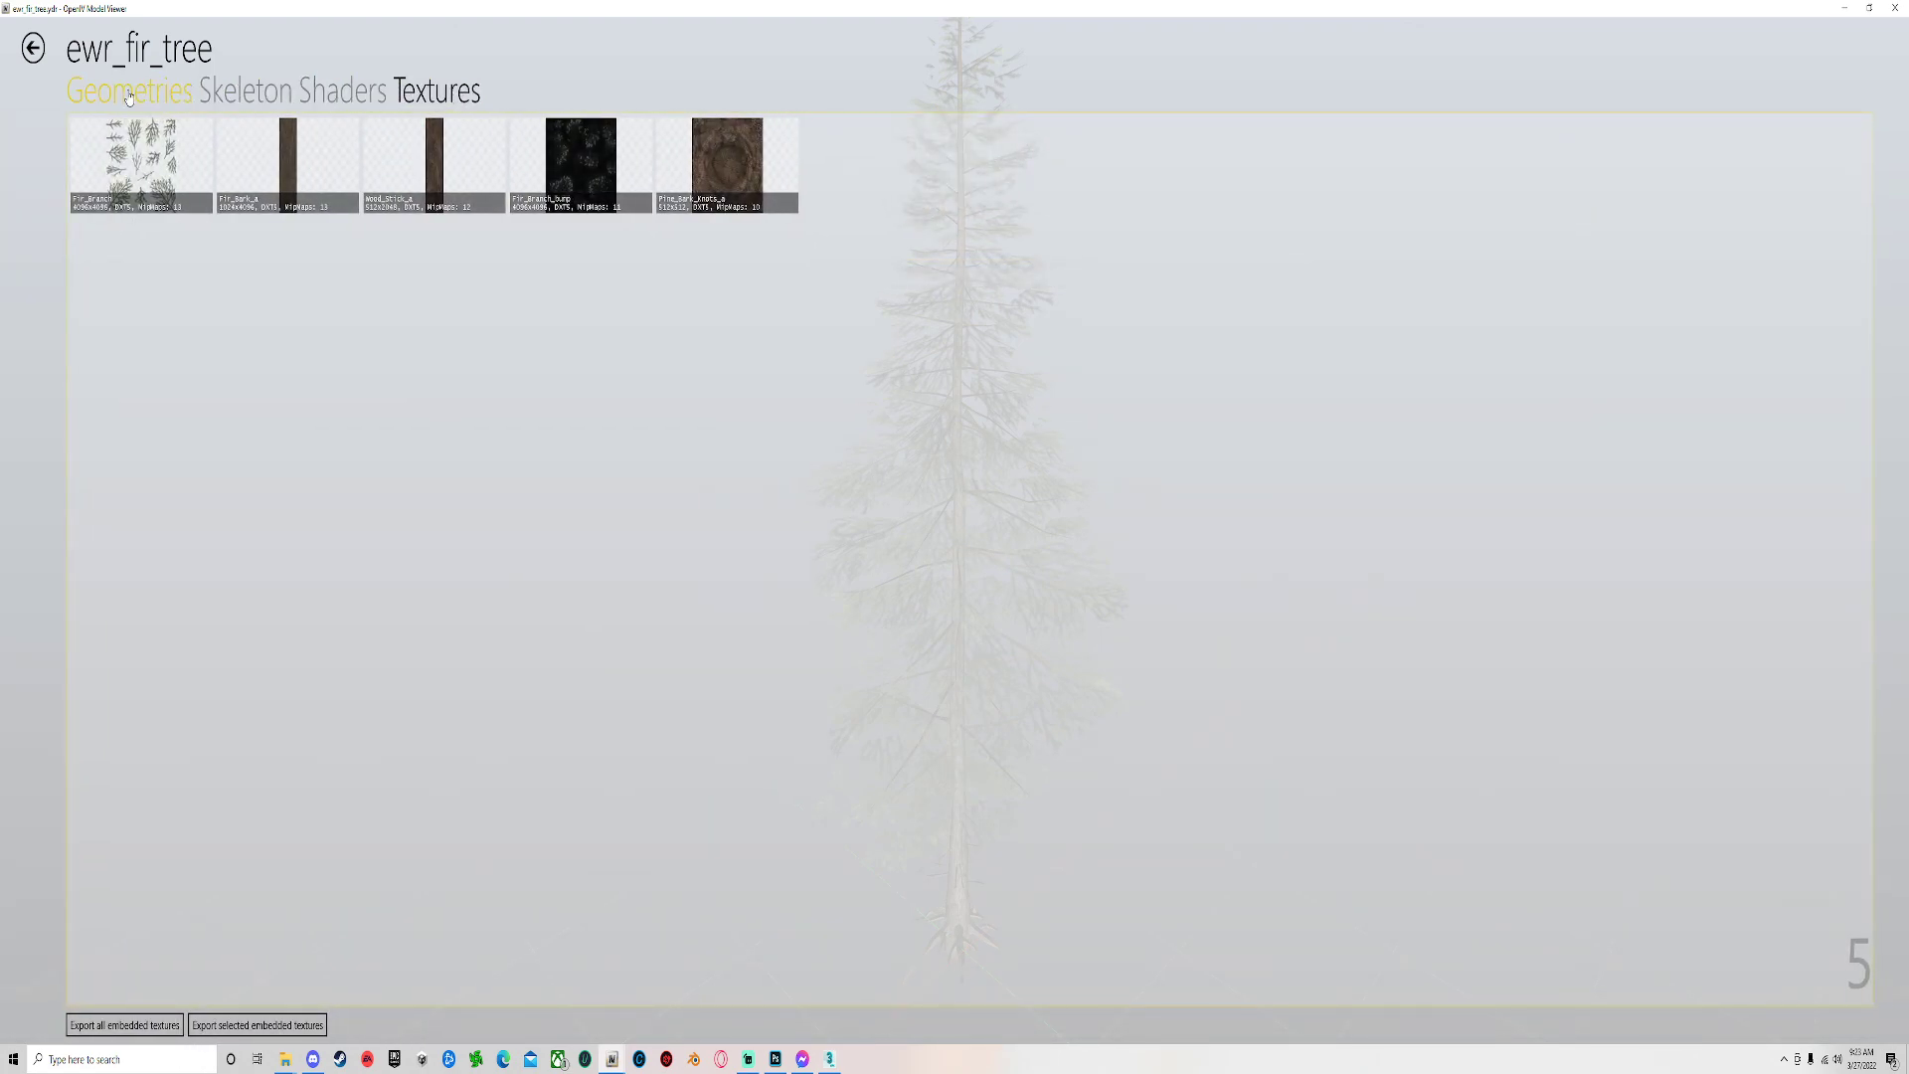
pyautogui.click(33, 48)
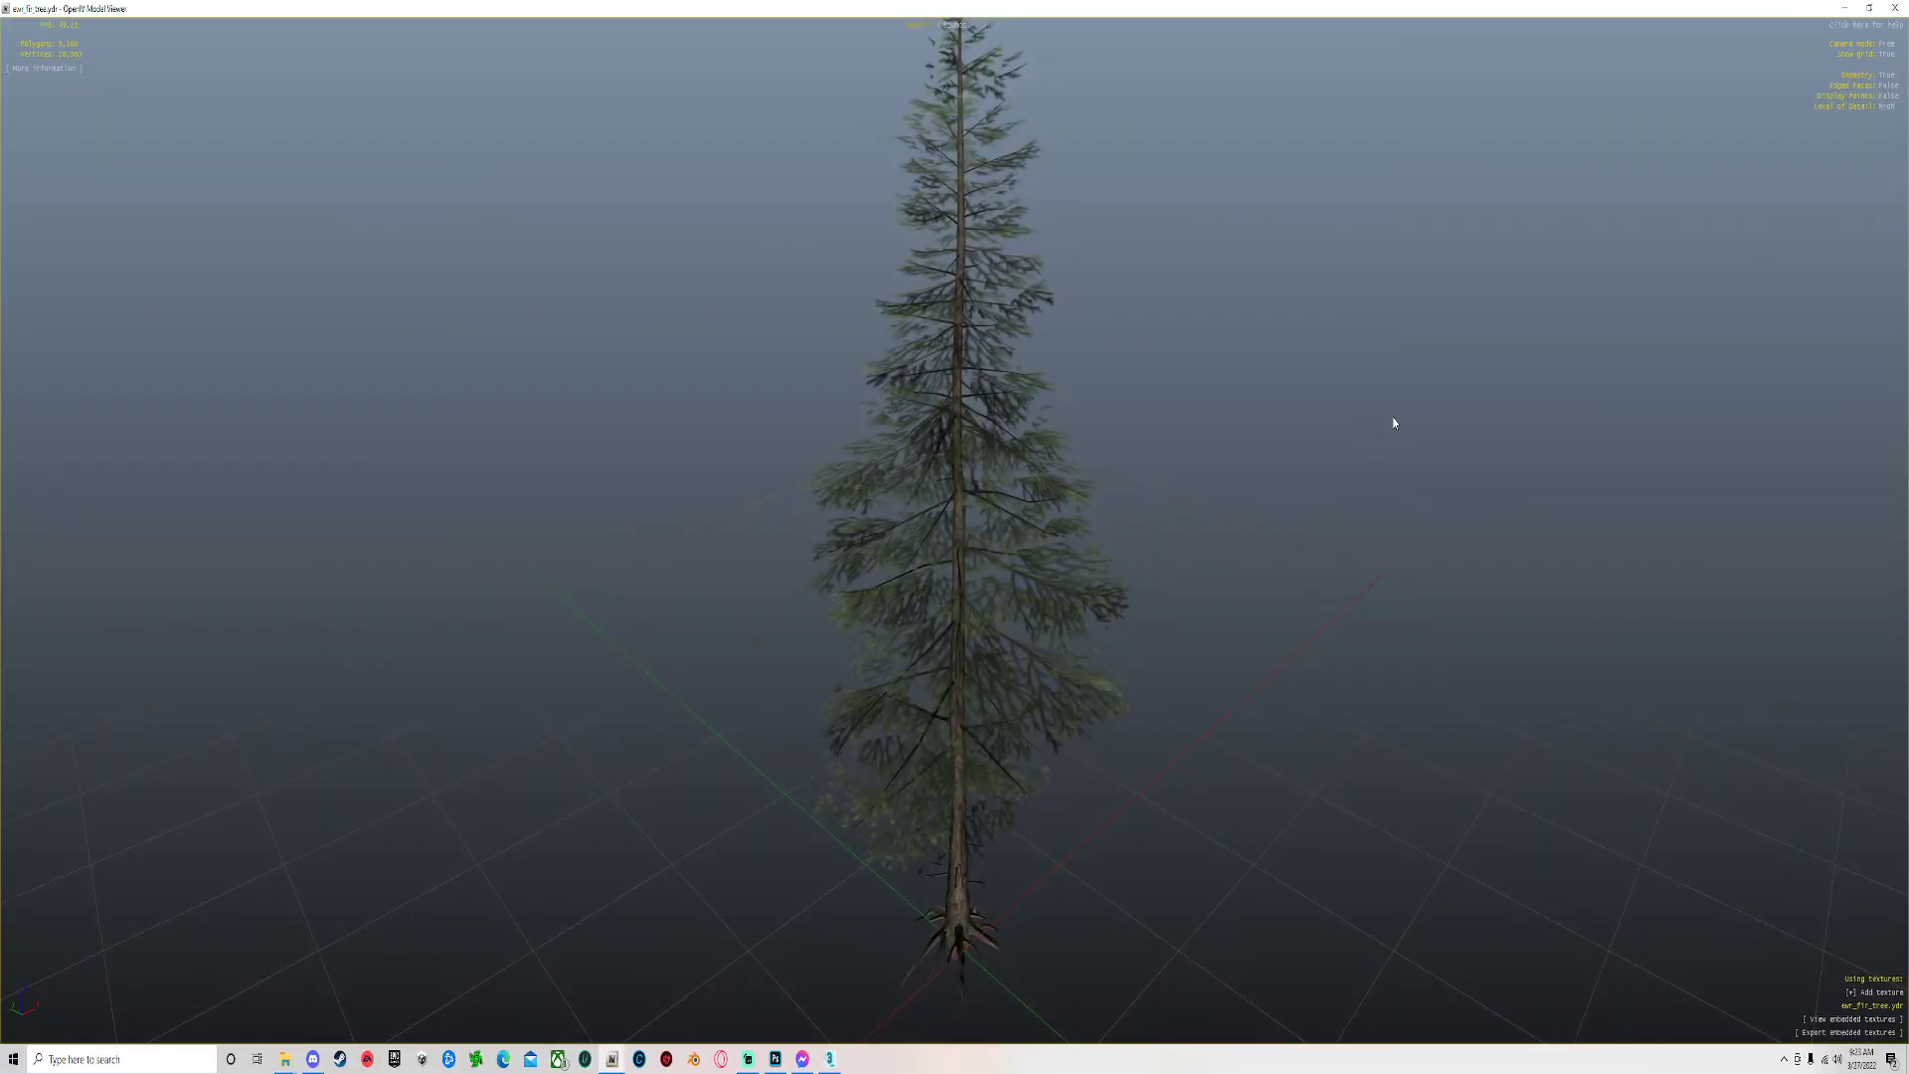
pyautogui.click(1894, 8)
# Open the desktop's YTYP Create folder beside the OpenIV window, run createYTYP.exe and start the Ytyp Creator.
pyautogui.click(835, 213)
pyautogui.moveTo(1245, 56); pyautogui.dragTo(1195, 97)
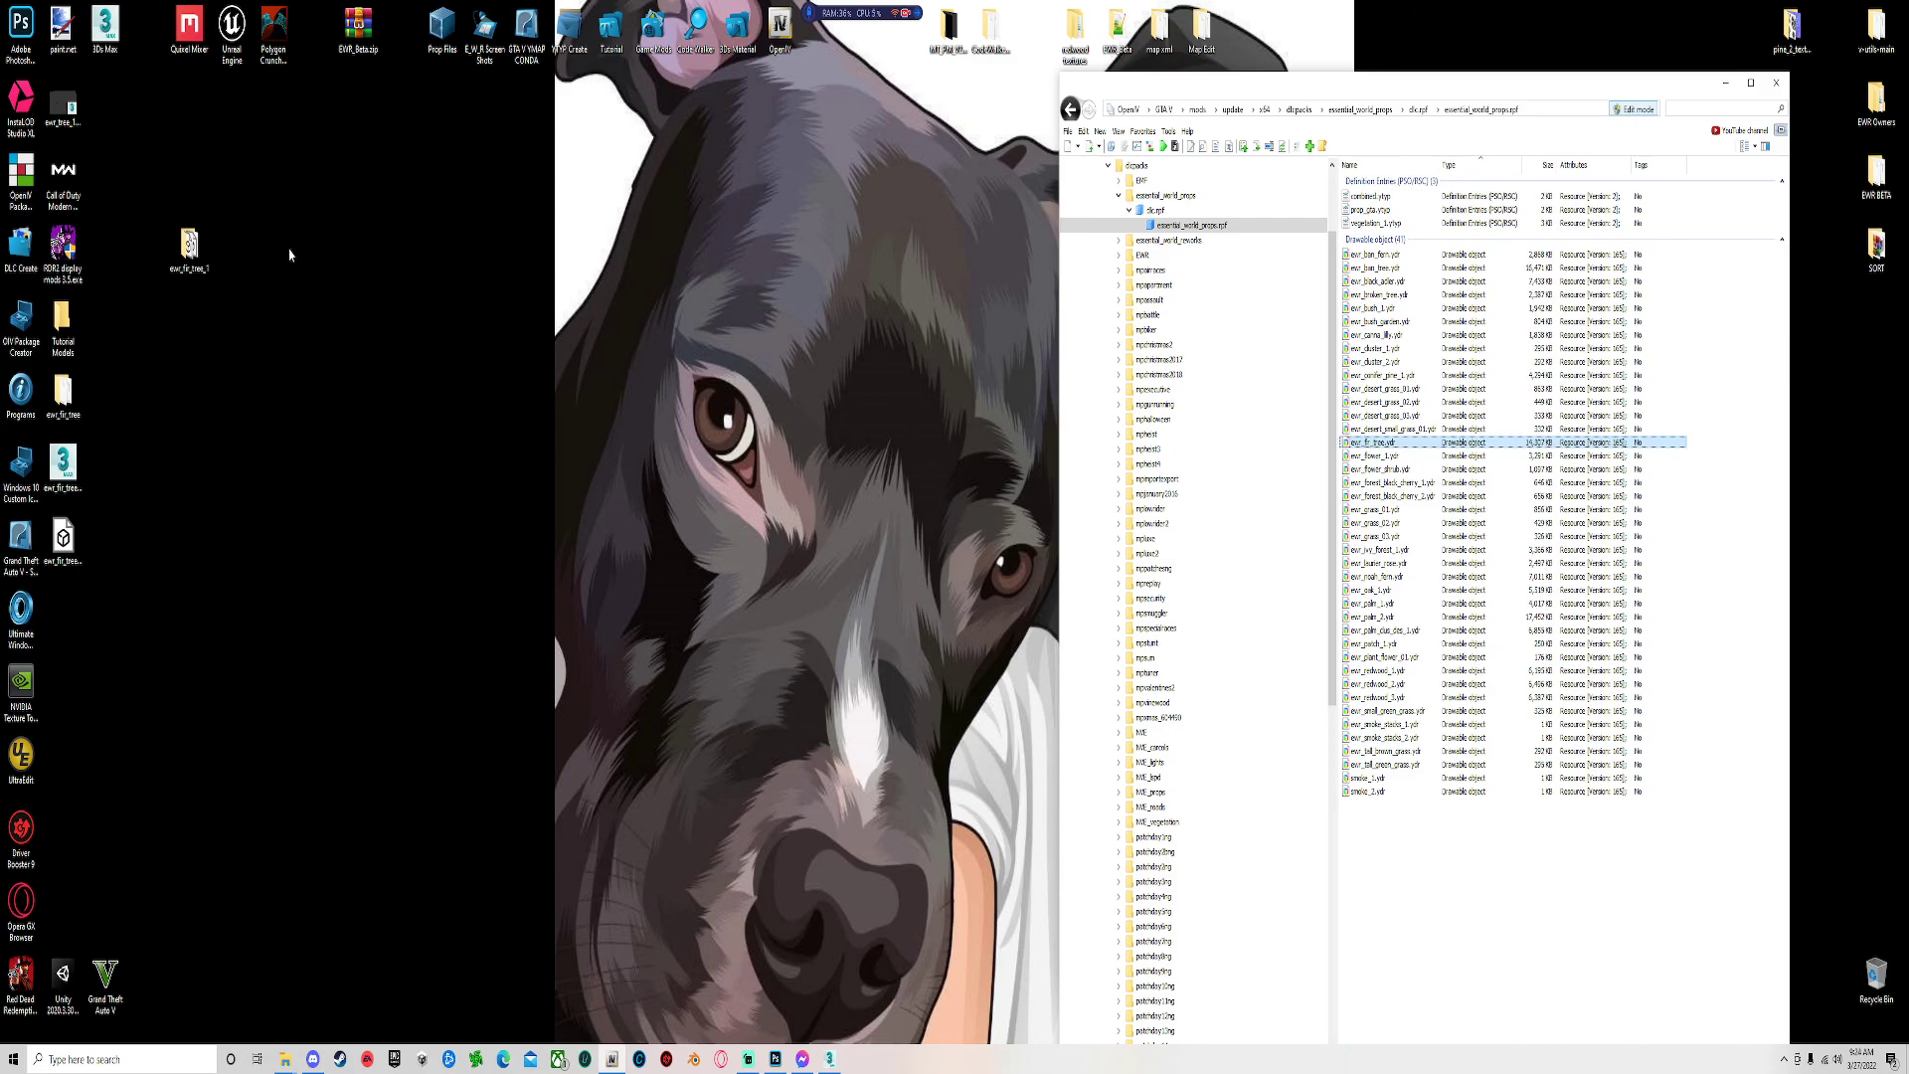
pyautogui.doubleClick(570, 30)
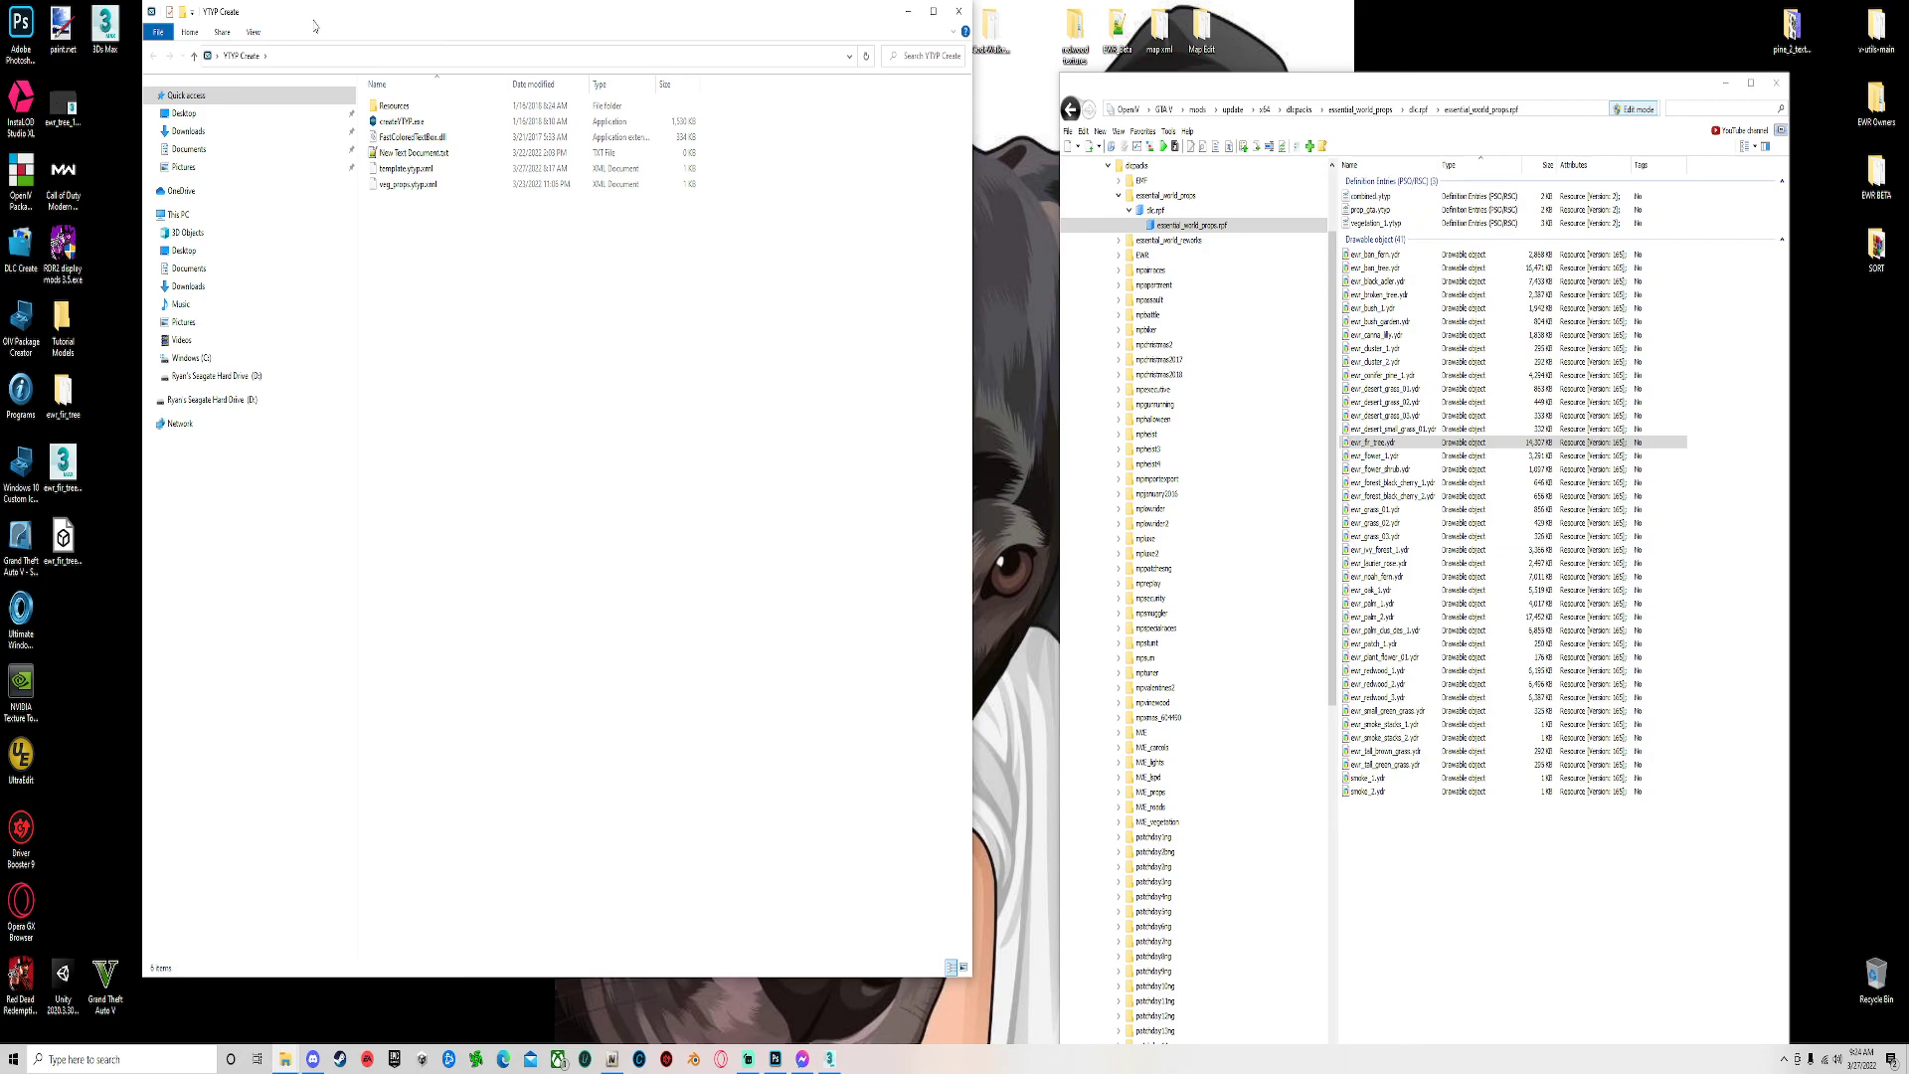
pyautogui.moveTo(314, 24); pyautogui.dragTo(322, 93)
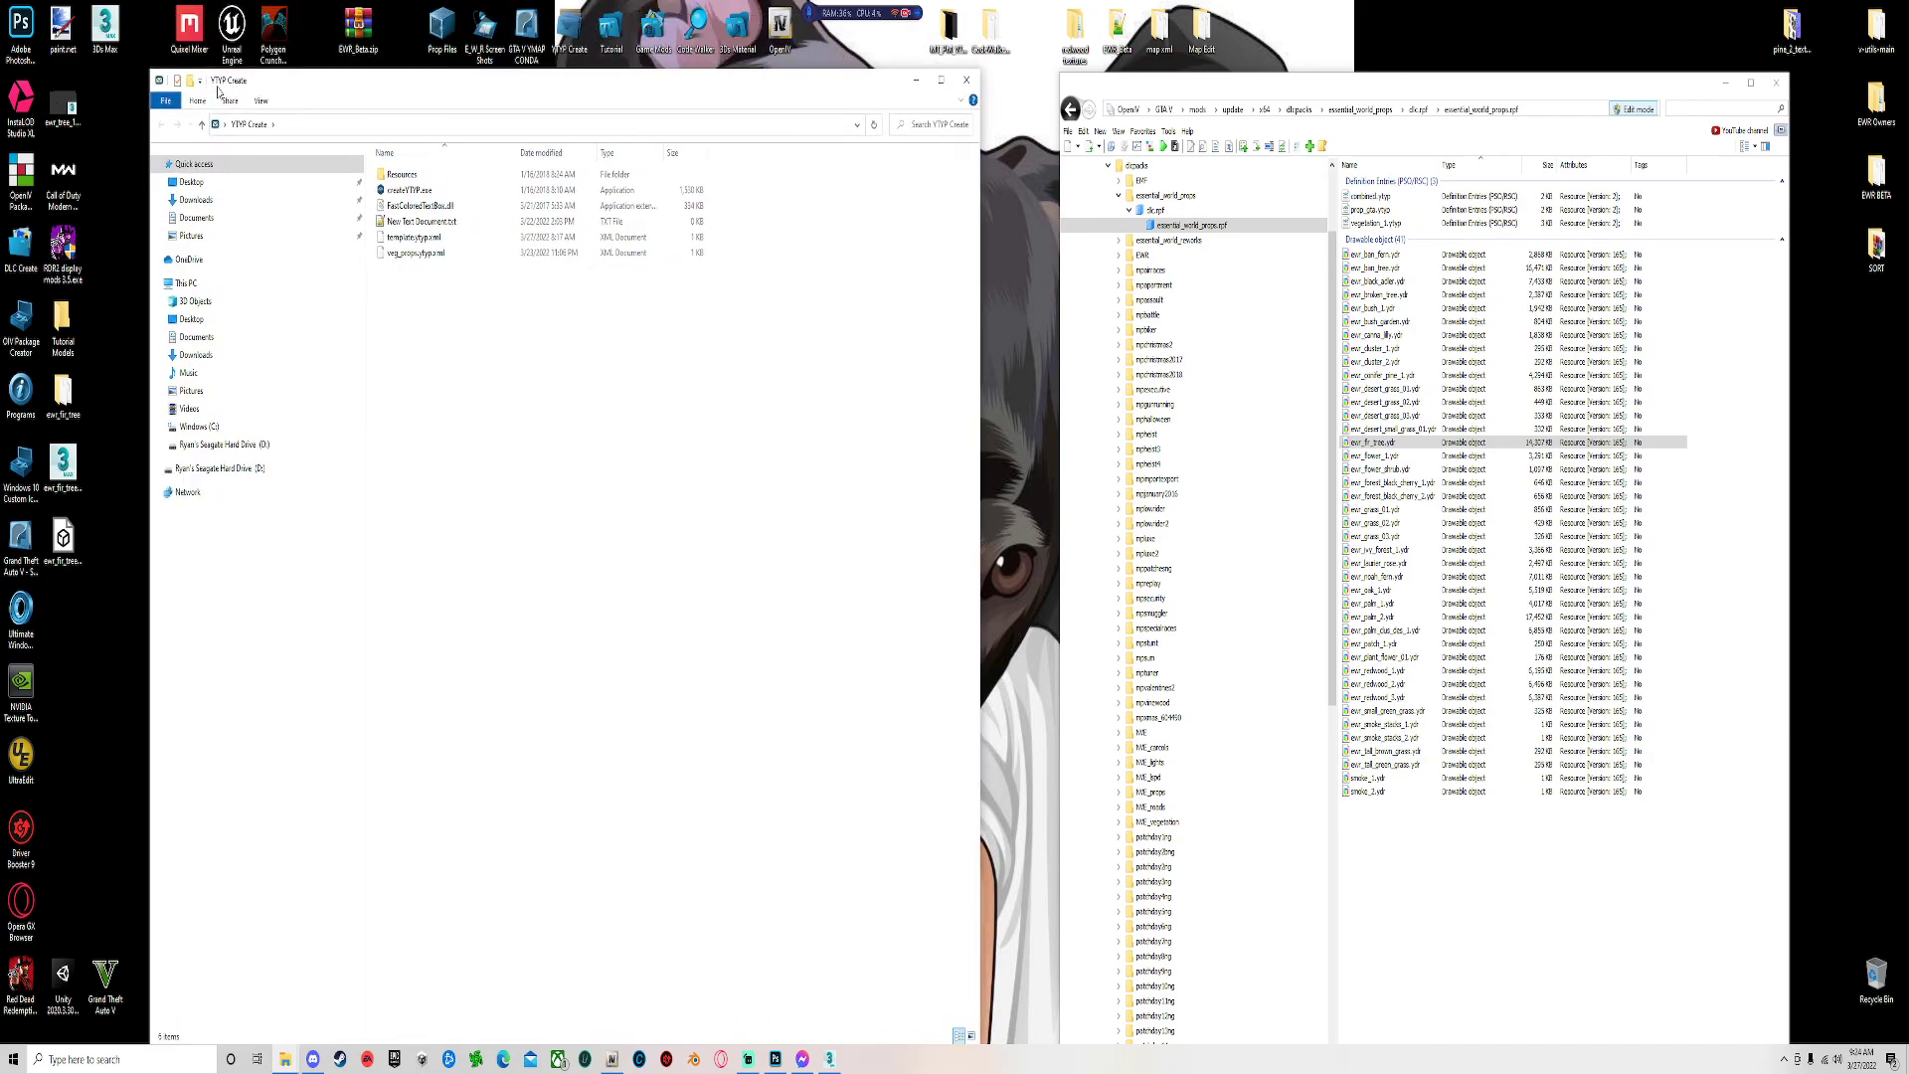
pyautogui.click(434, 194)
pyautogui.doubleClick(433, 194)
pyautogui.click(957, 518)
# Load ewr_fir_tree.odr from the Desktop into the Odr Browser, review its contents and import its name and bounds into the YTYP item.
pyautogui.click(831, 309)
pyautogui.click(835, 326)
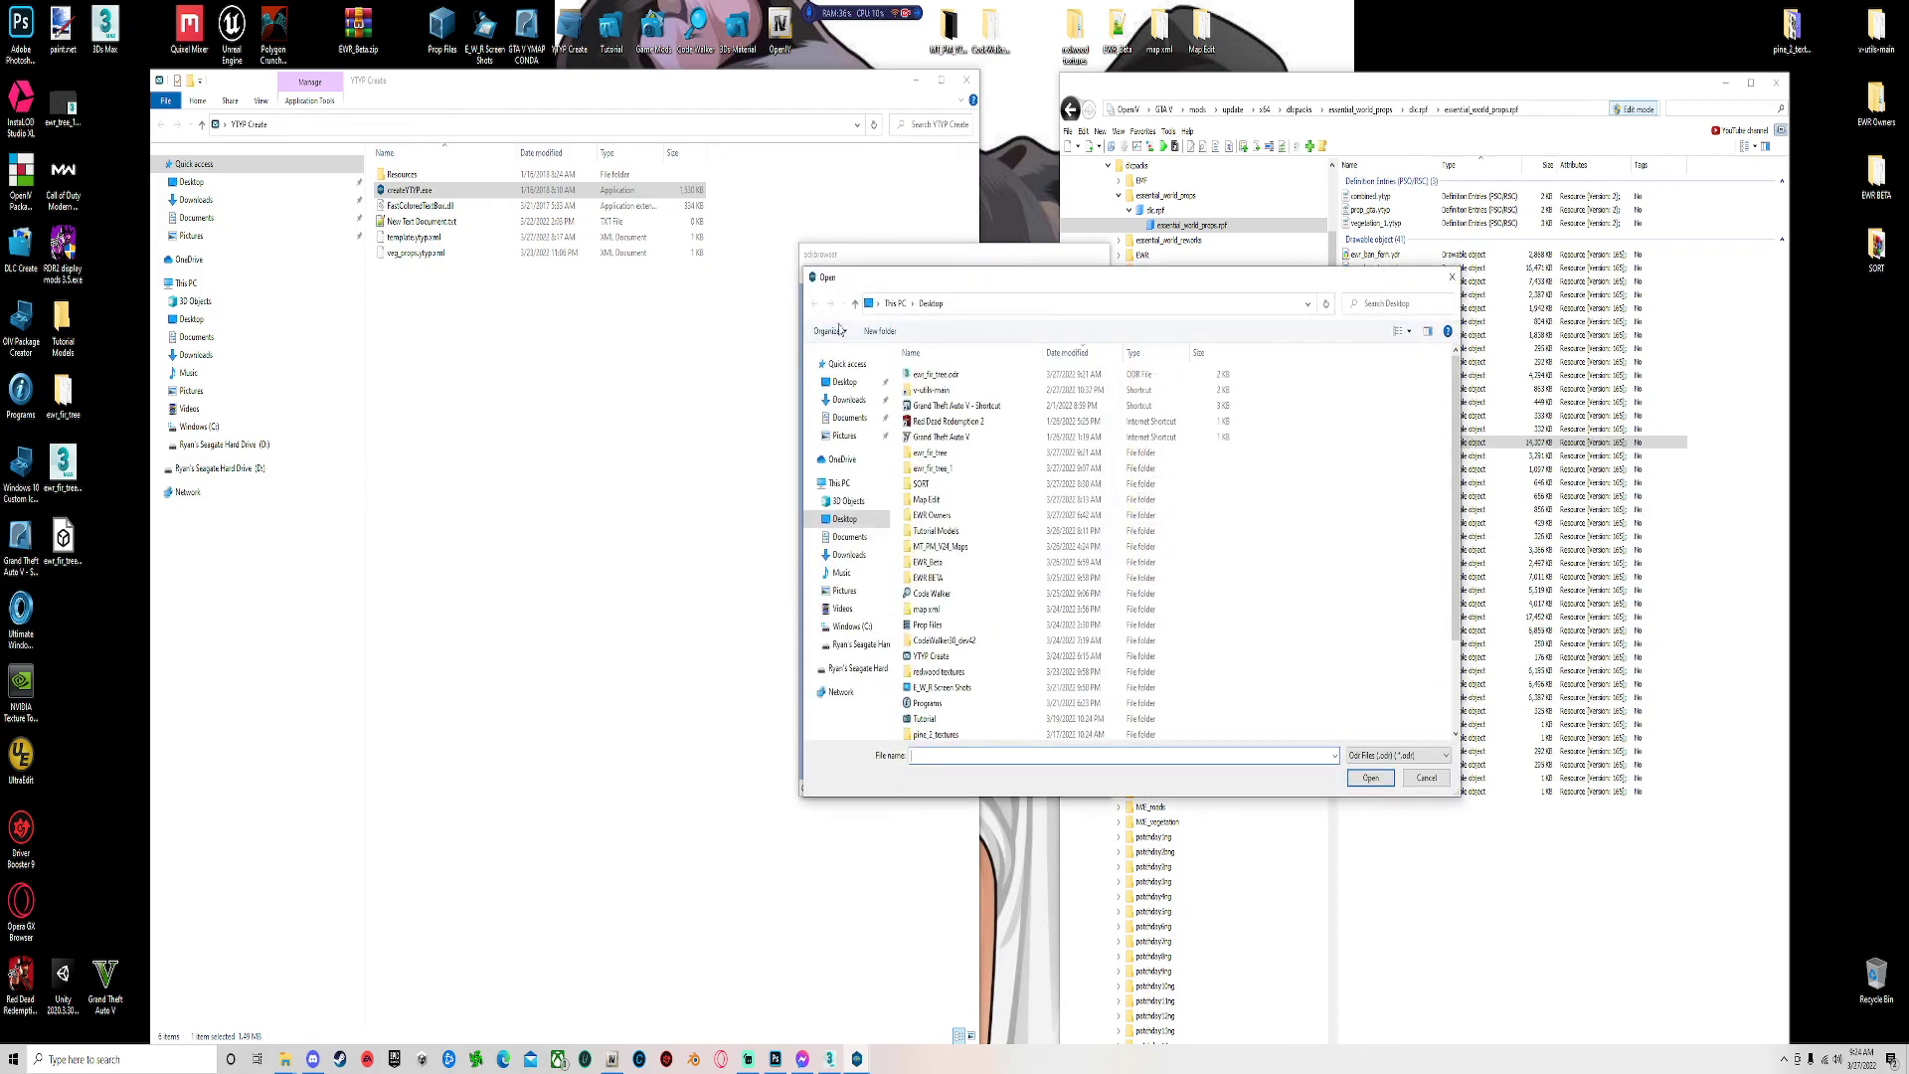
pyautogui.click(844, 382)
pyautogui.doubleClick(934, 375)
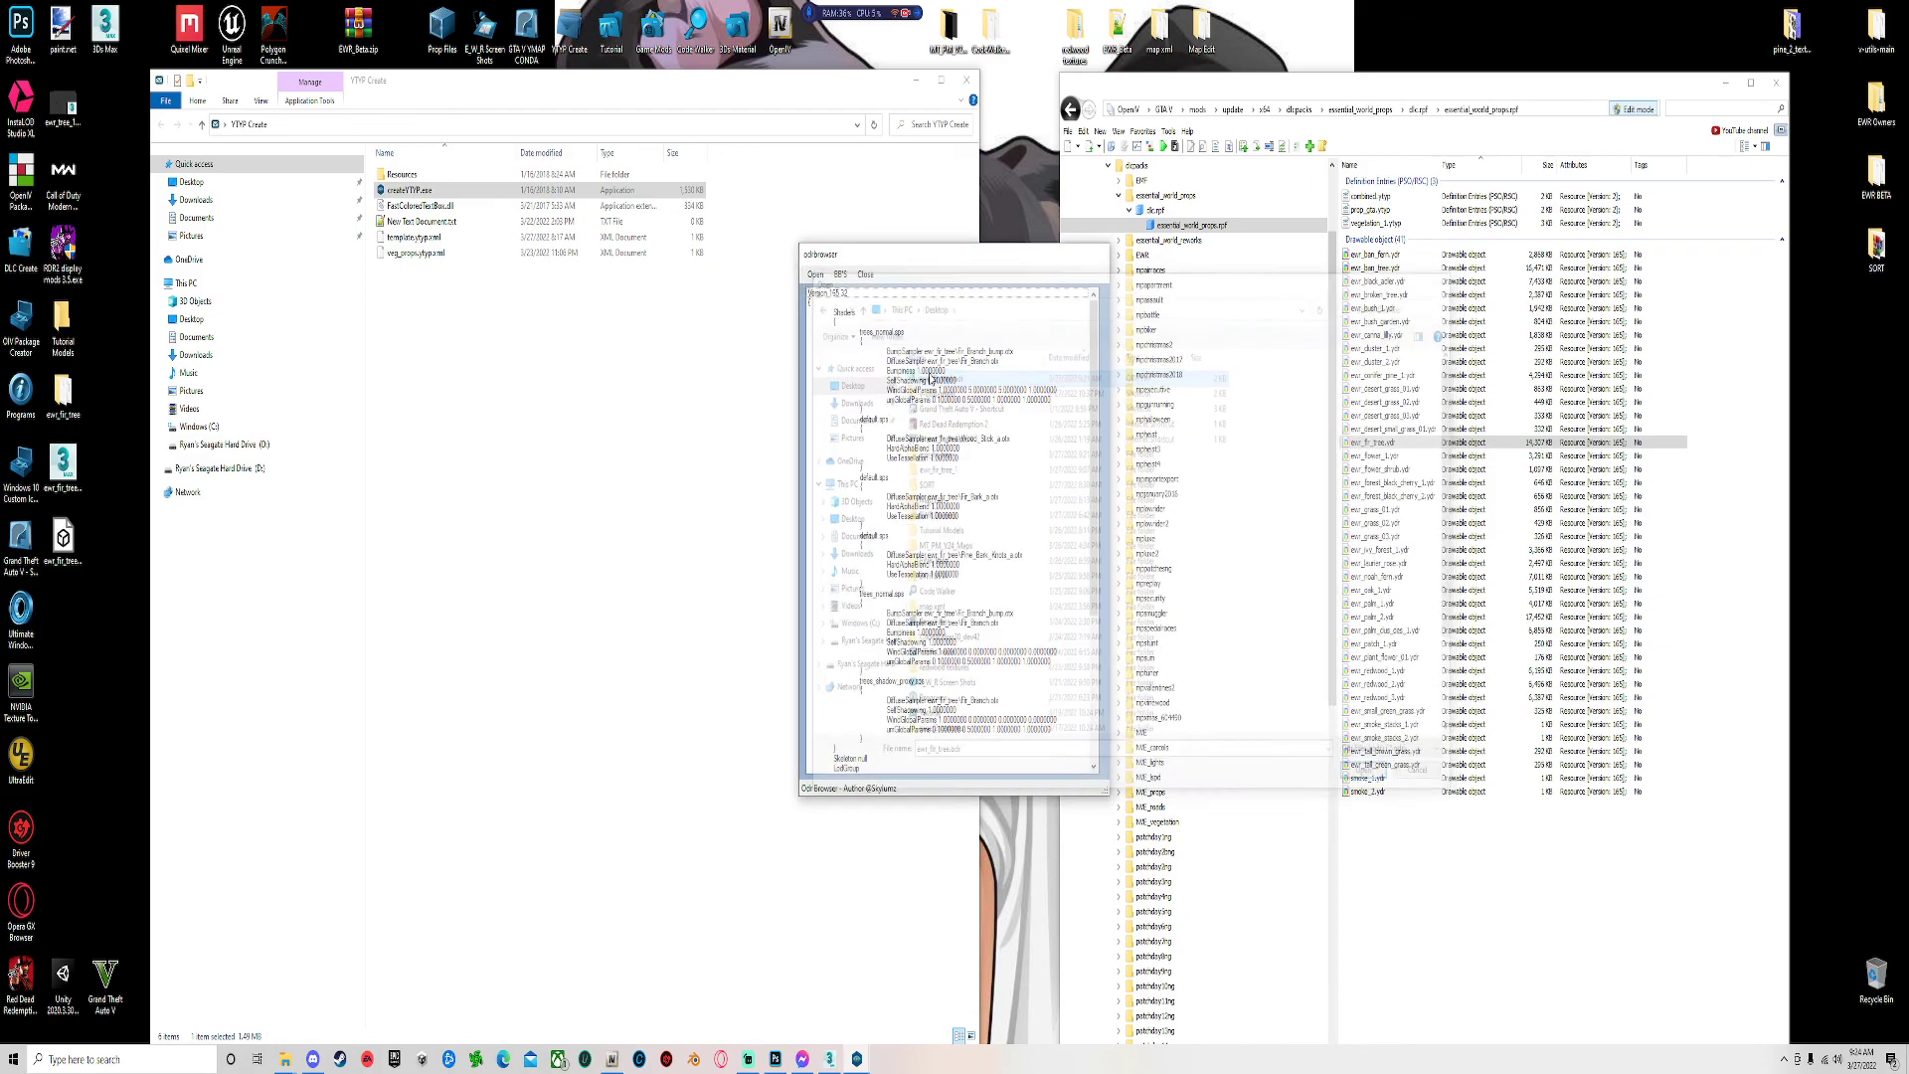
pyautogui.click(841, 276)
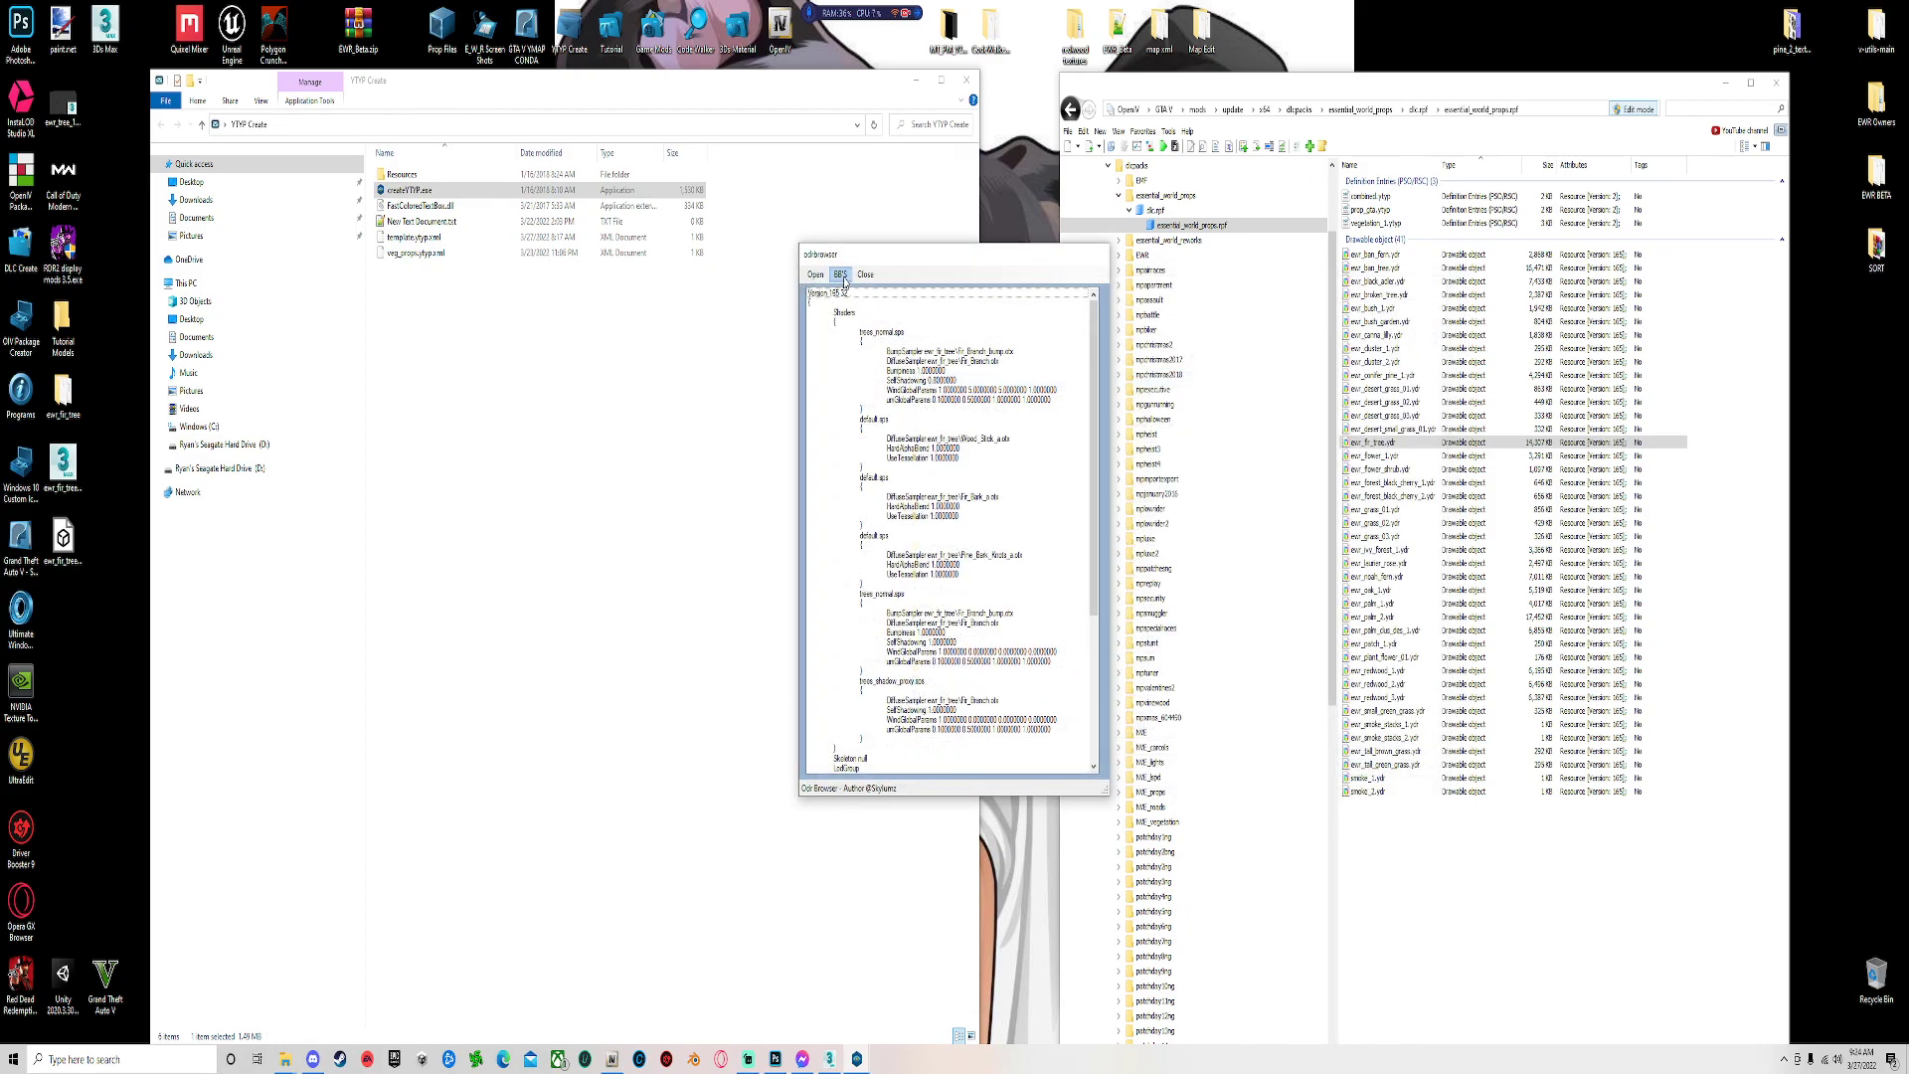
pyautogui.click(861, 308)
pyautogui.scroll(-5, 861, 315)
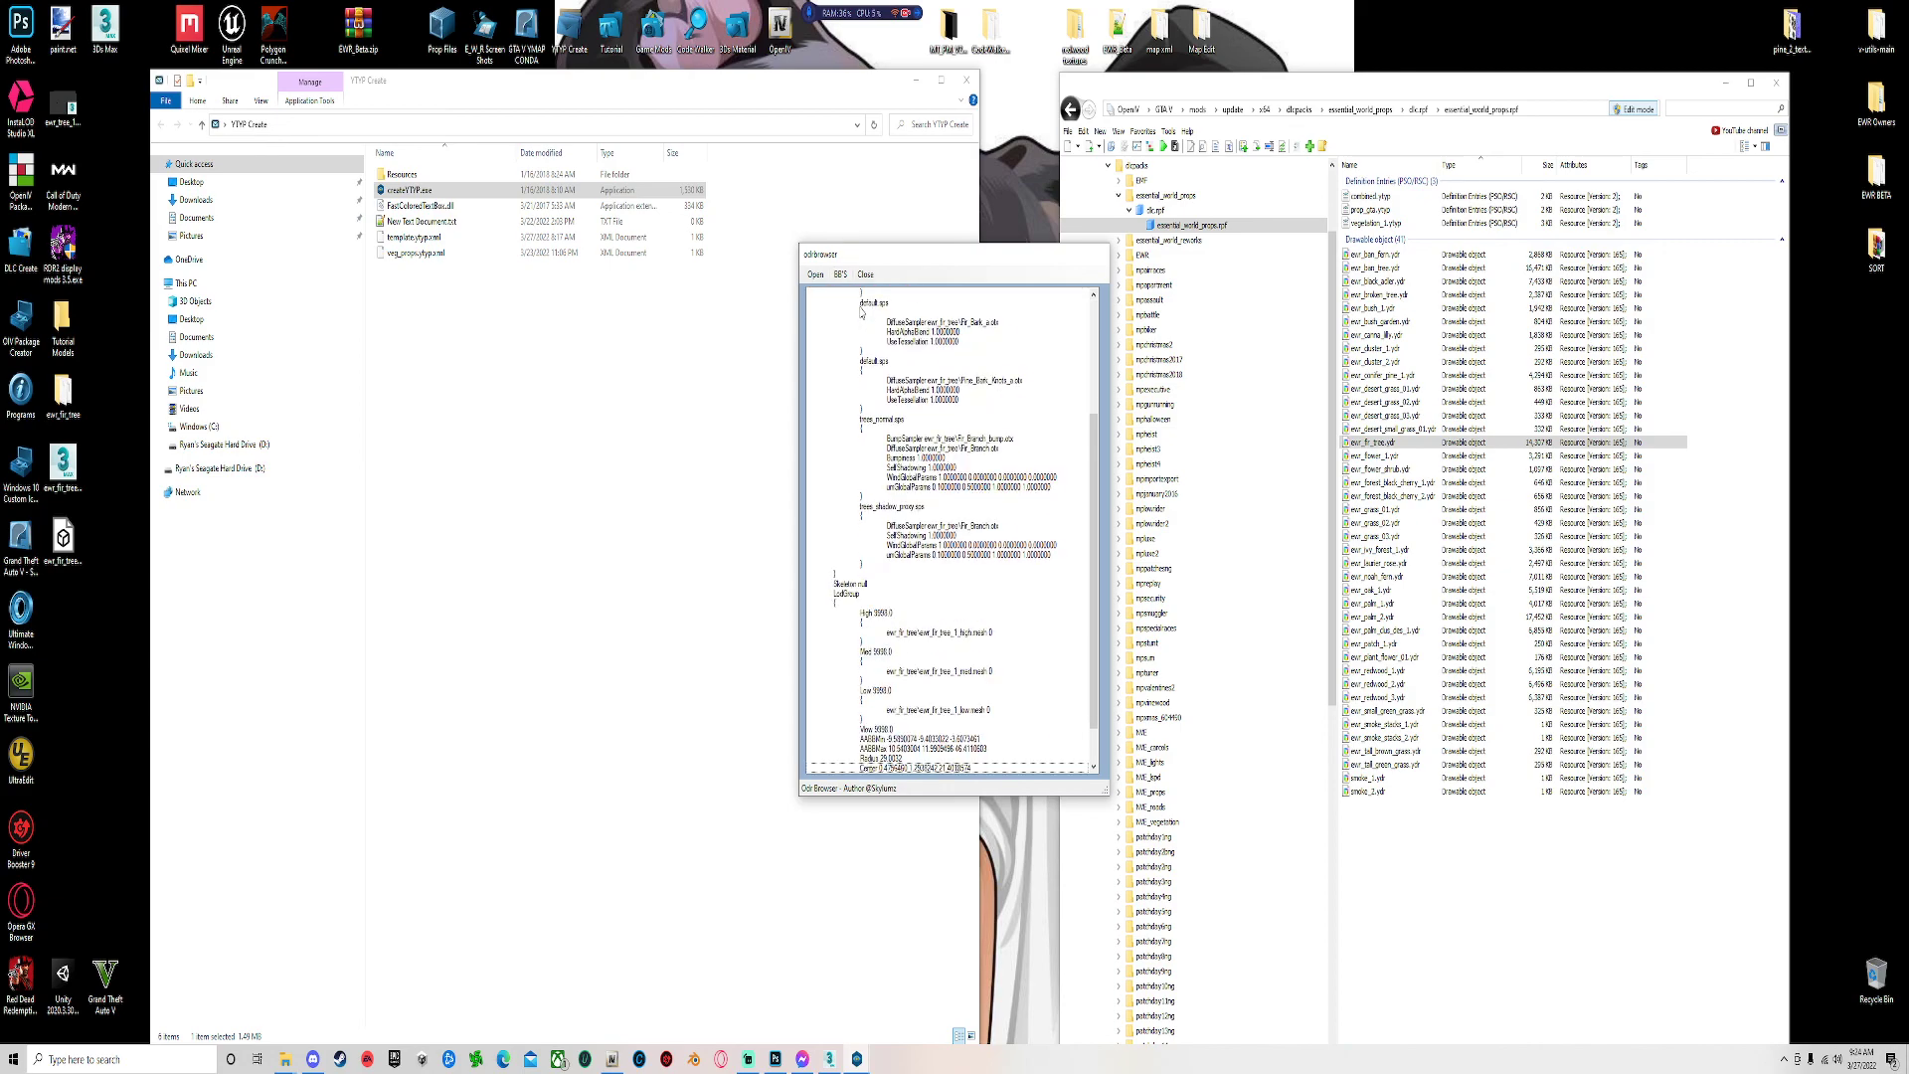
pyautogui.click(865, 275)
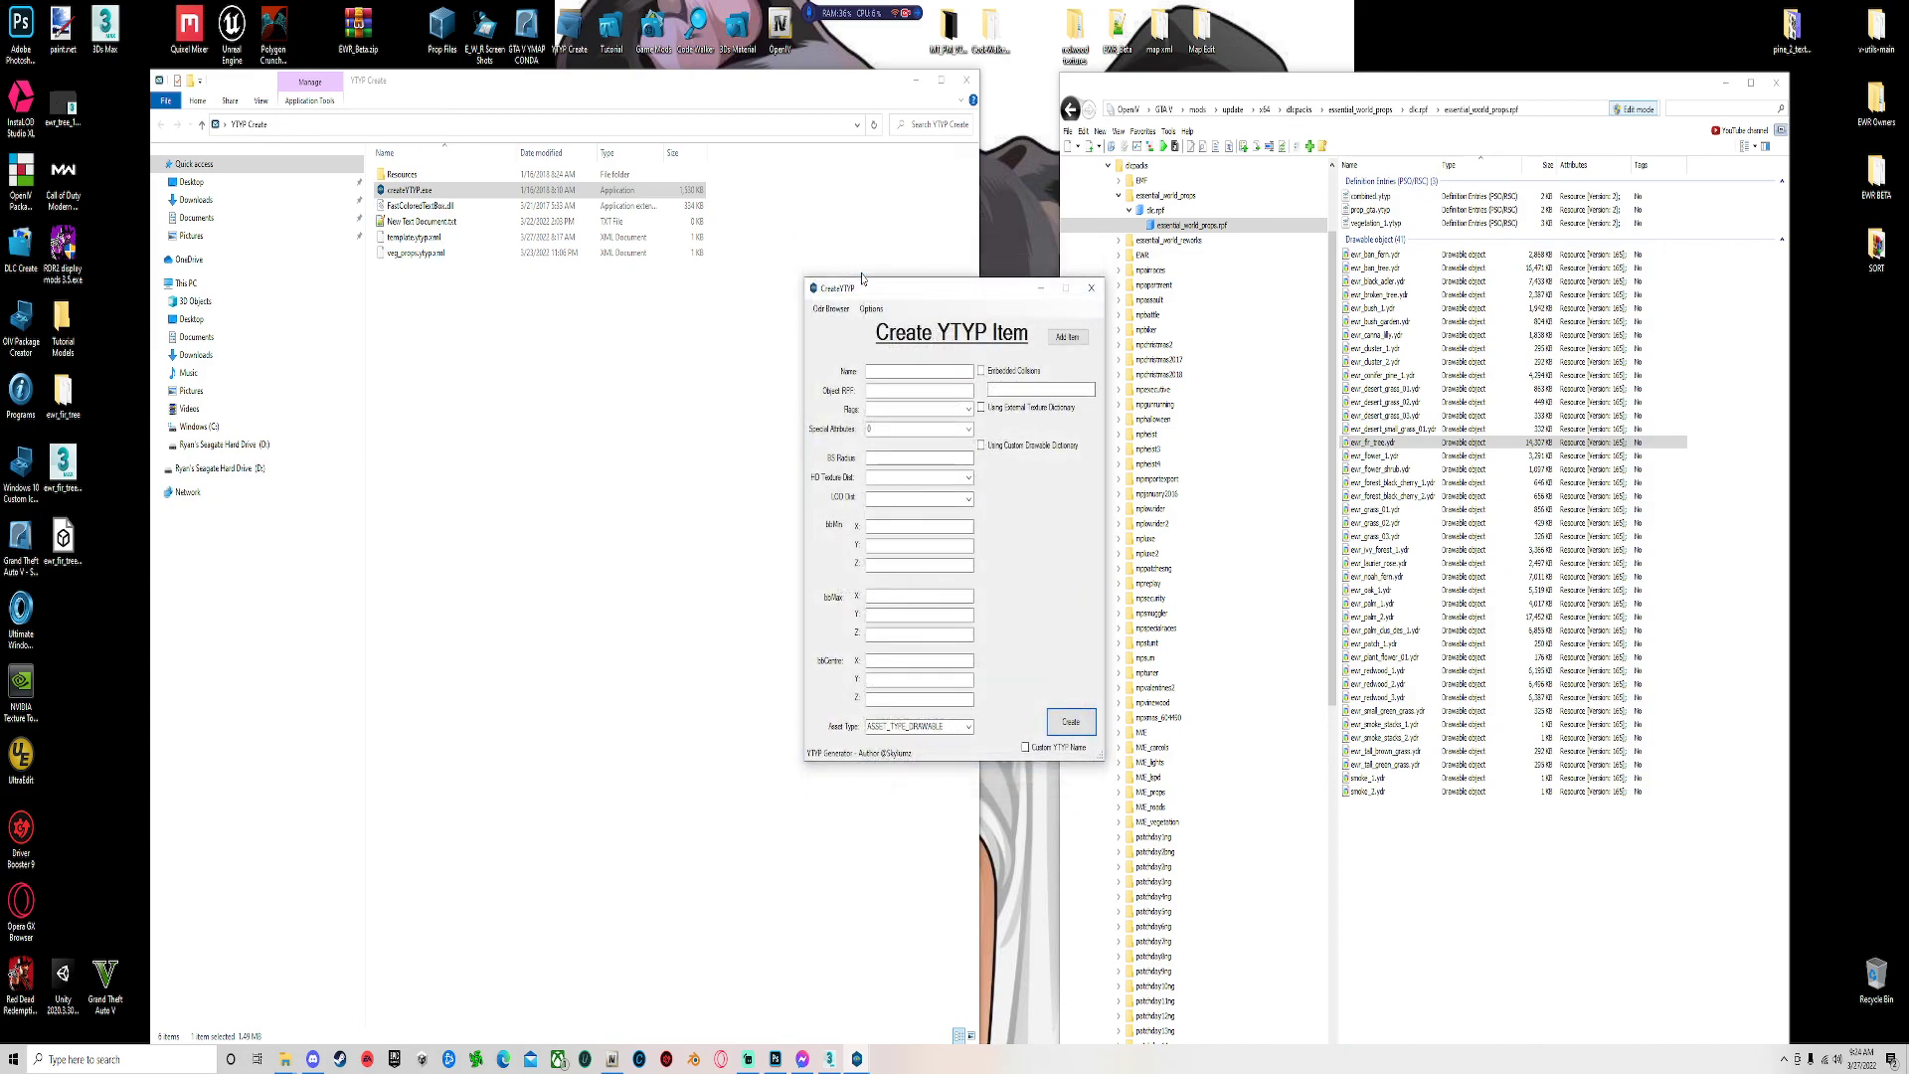
pyautogui.click(831, 309)
pyautogui.click(844, 341)
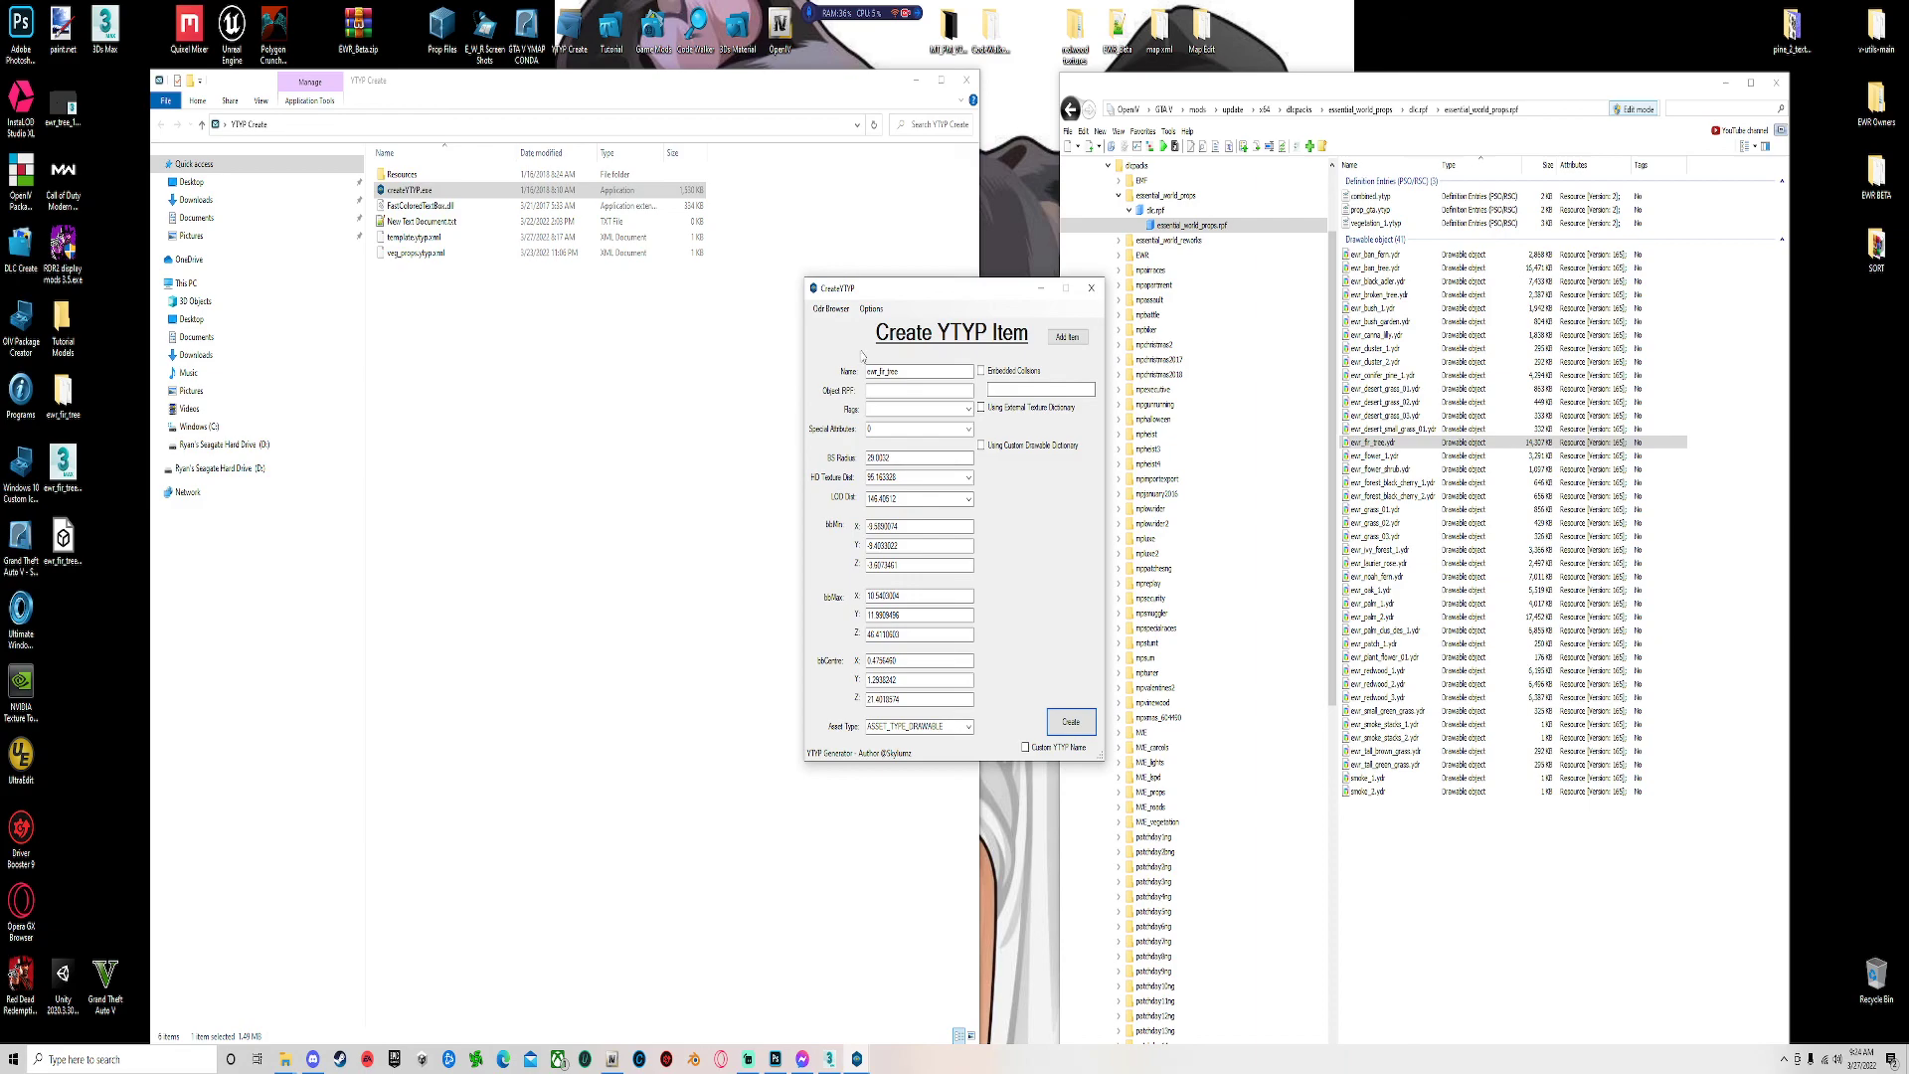
# Create the YTYP with embedded collisions, object RPF vegetation_1, flags 32, HD texture distance 1000 and LOD distance 2000.
pyautogui.click(981, 371)
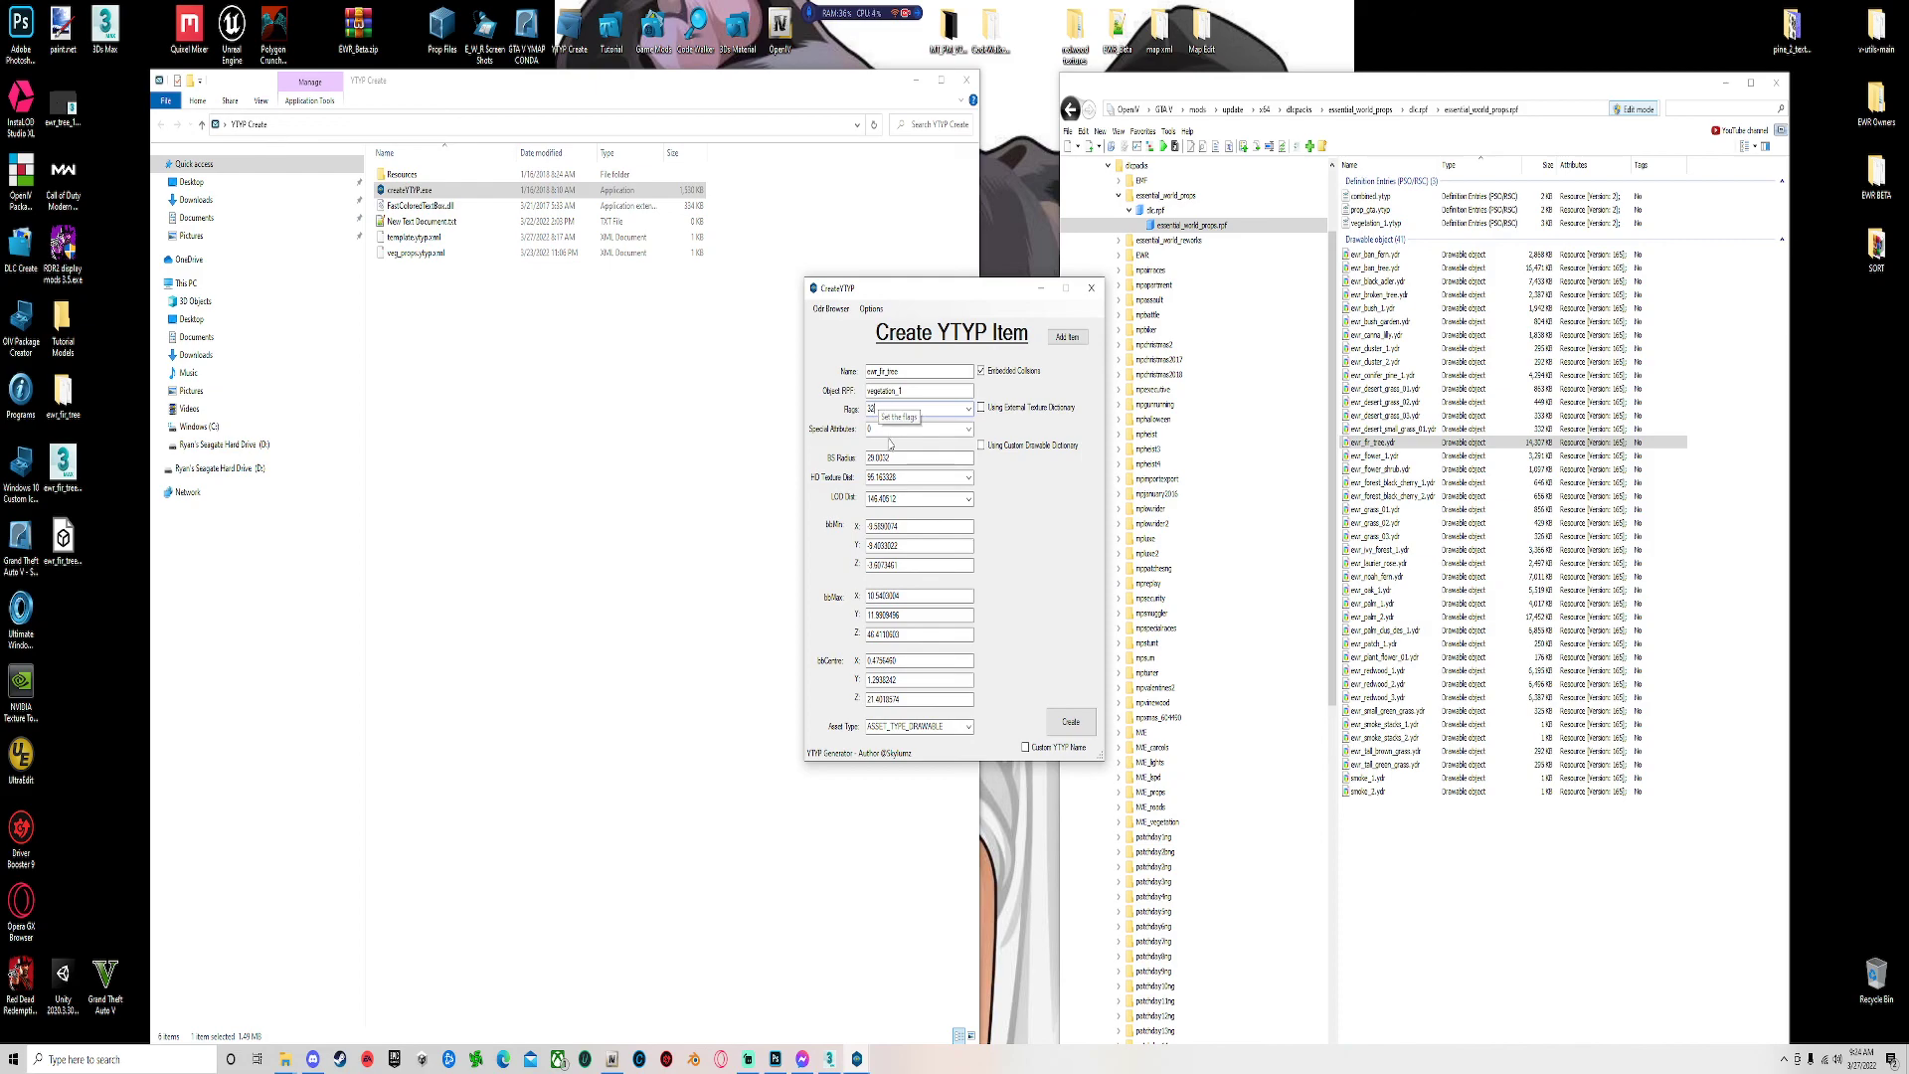
pyautogui.click(949, 479)
pyautogui.click(891, 499)
pyautogui.click(969, 501)
pyautogui.click(906, 525)
pyautogui.click(1071, 723)
pyautogui.click(981, 578)
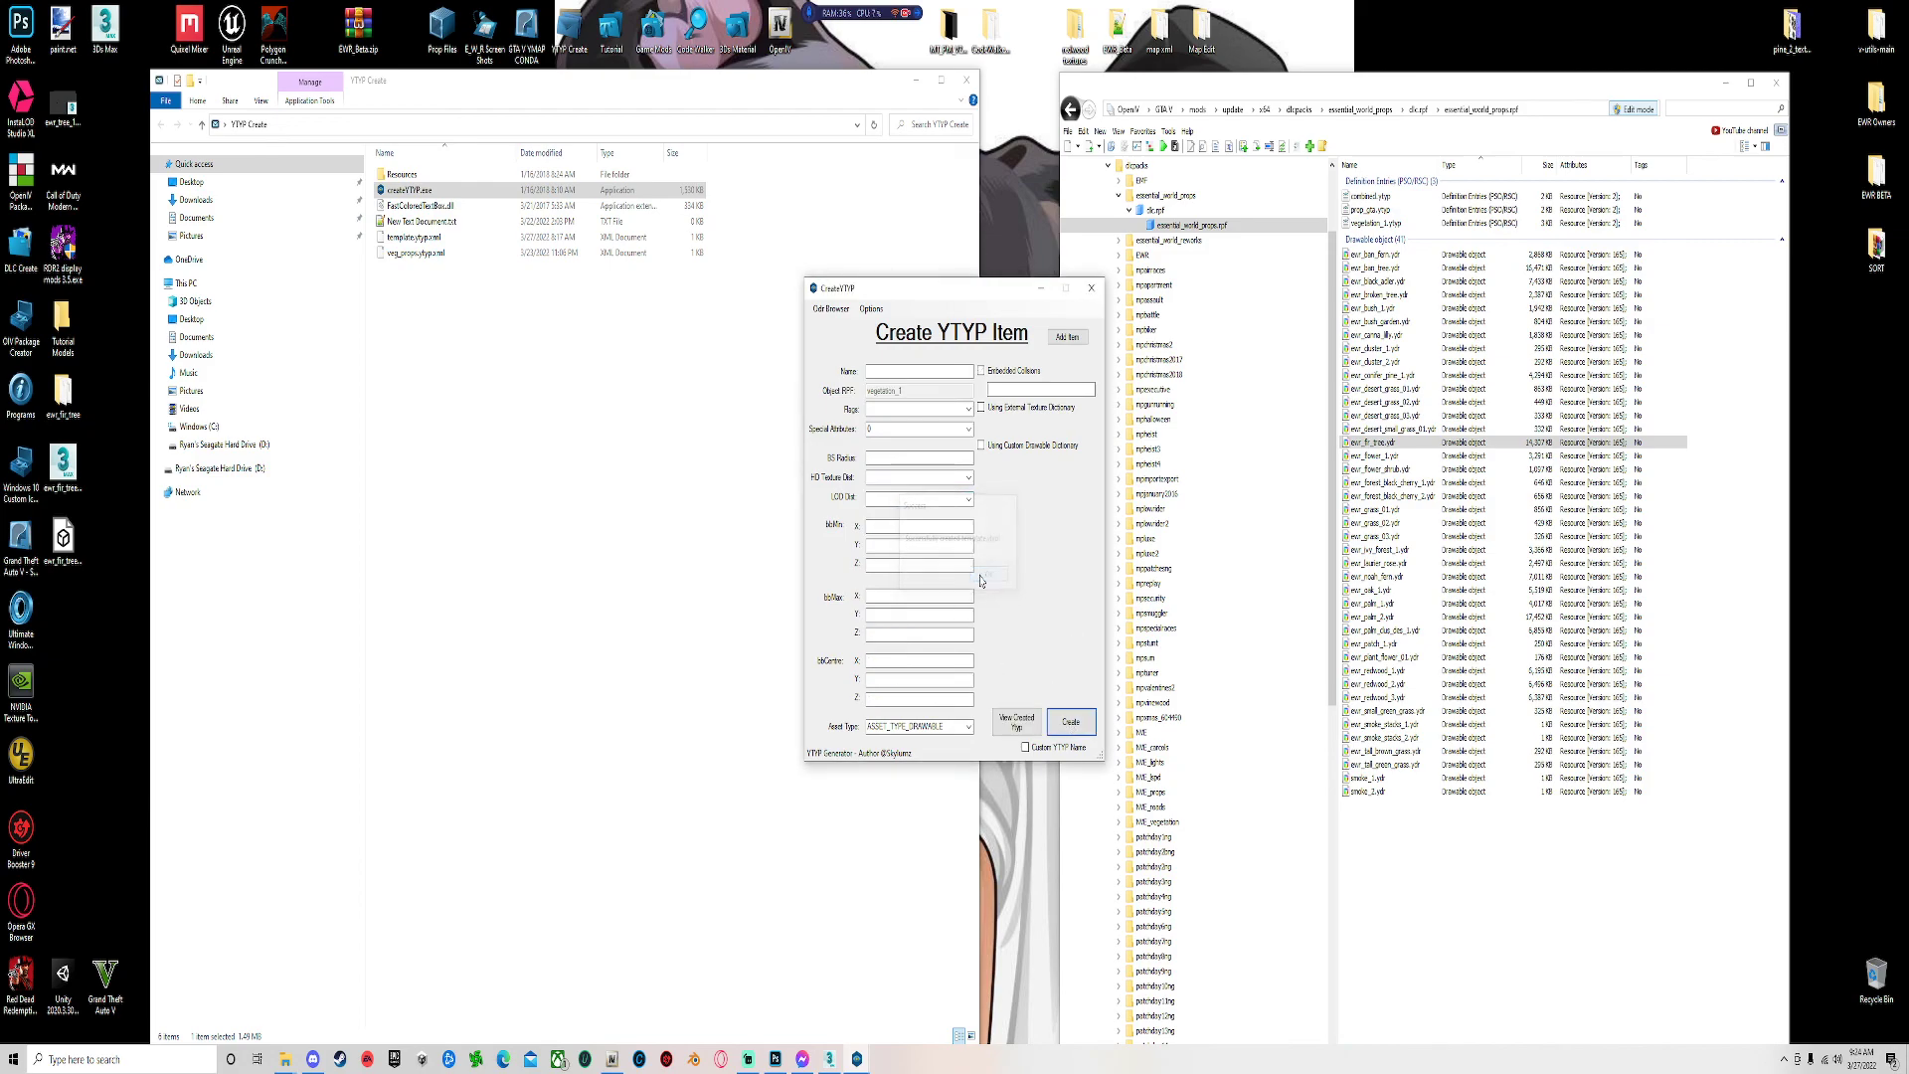
# Close the YTYP creation tool and open vegetation_1.ytyp for editing in OpenIV.
pyautogui.click(1093, 292)
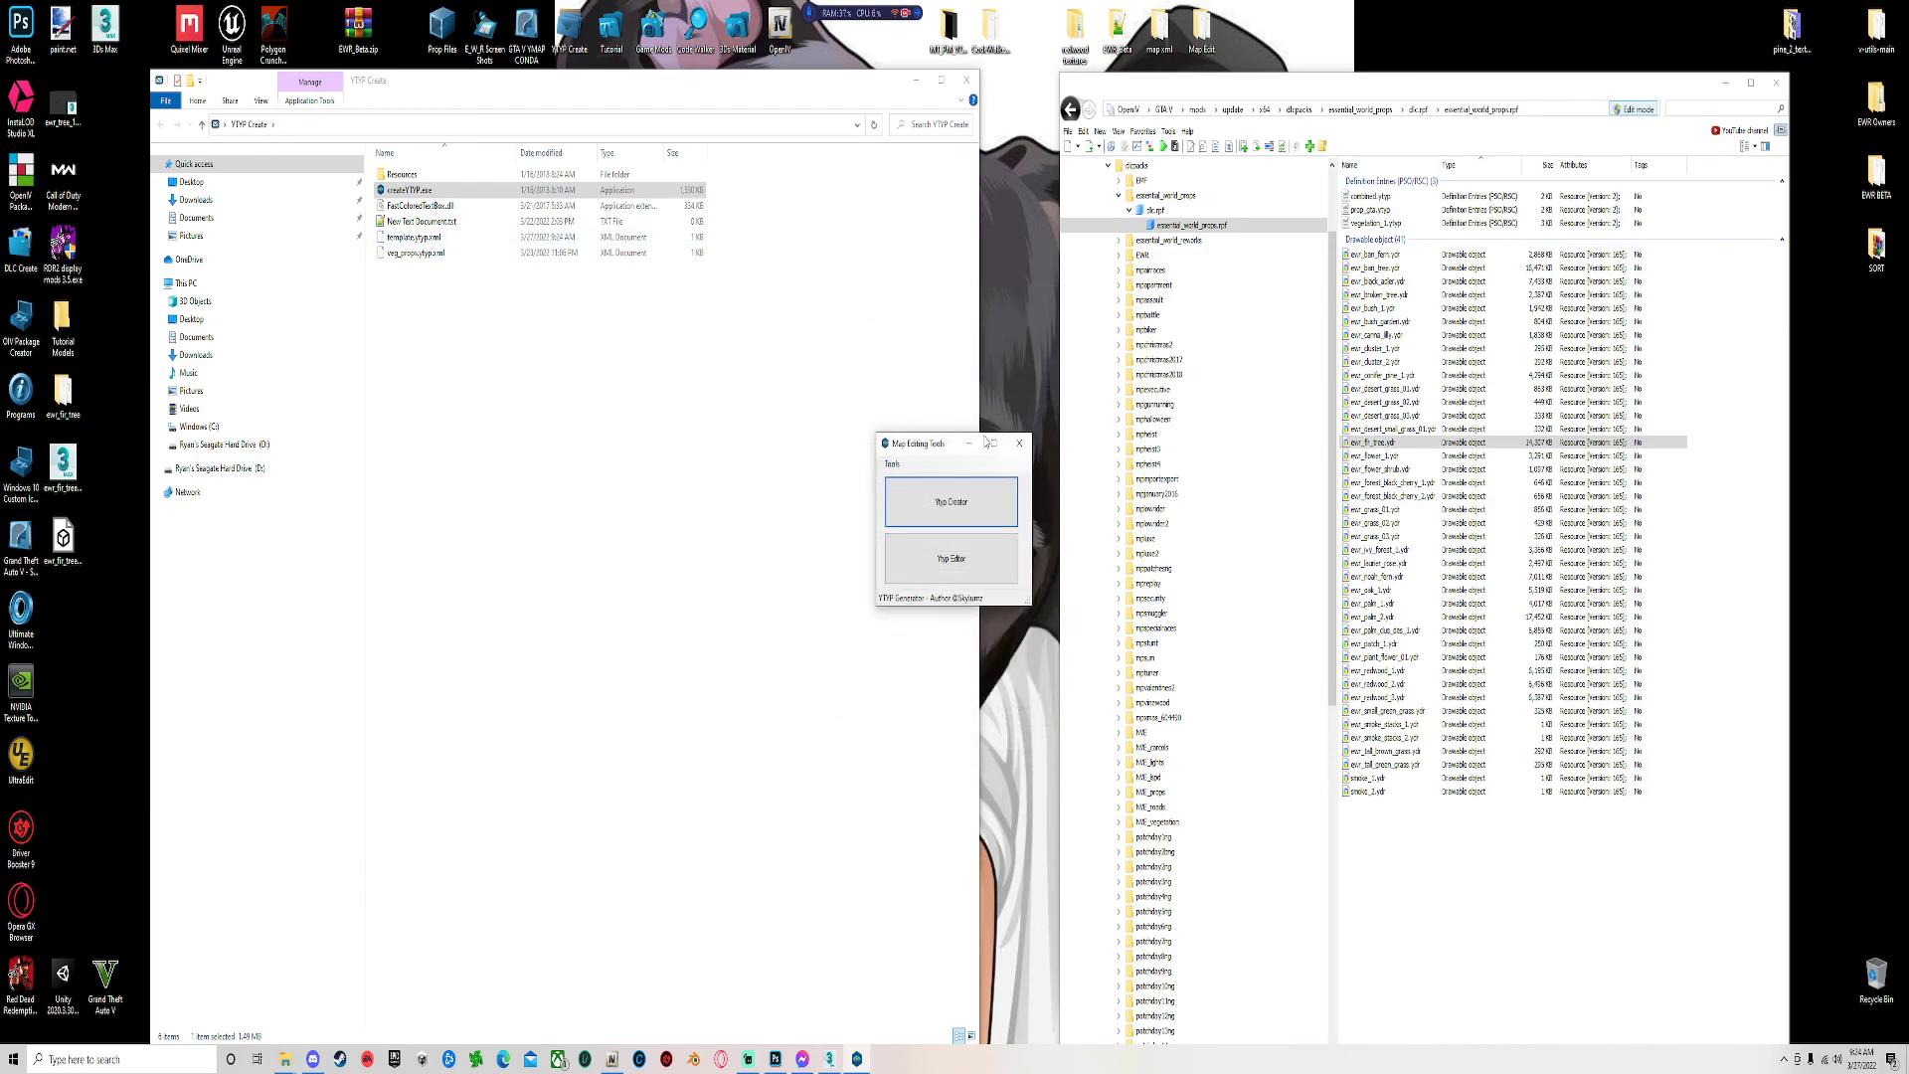
pyautogui.click(1020, 448)
pyautogui.rightClick(1371, 224)
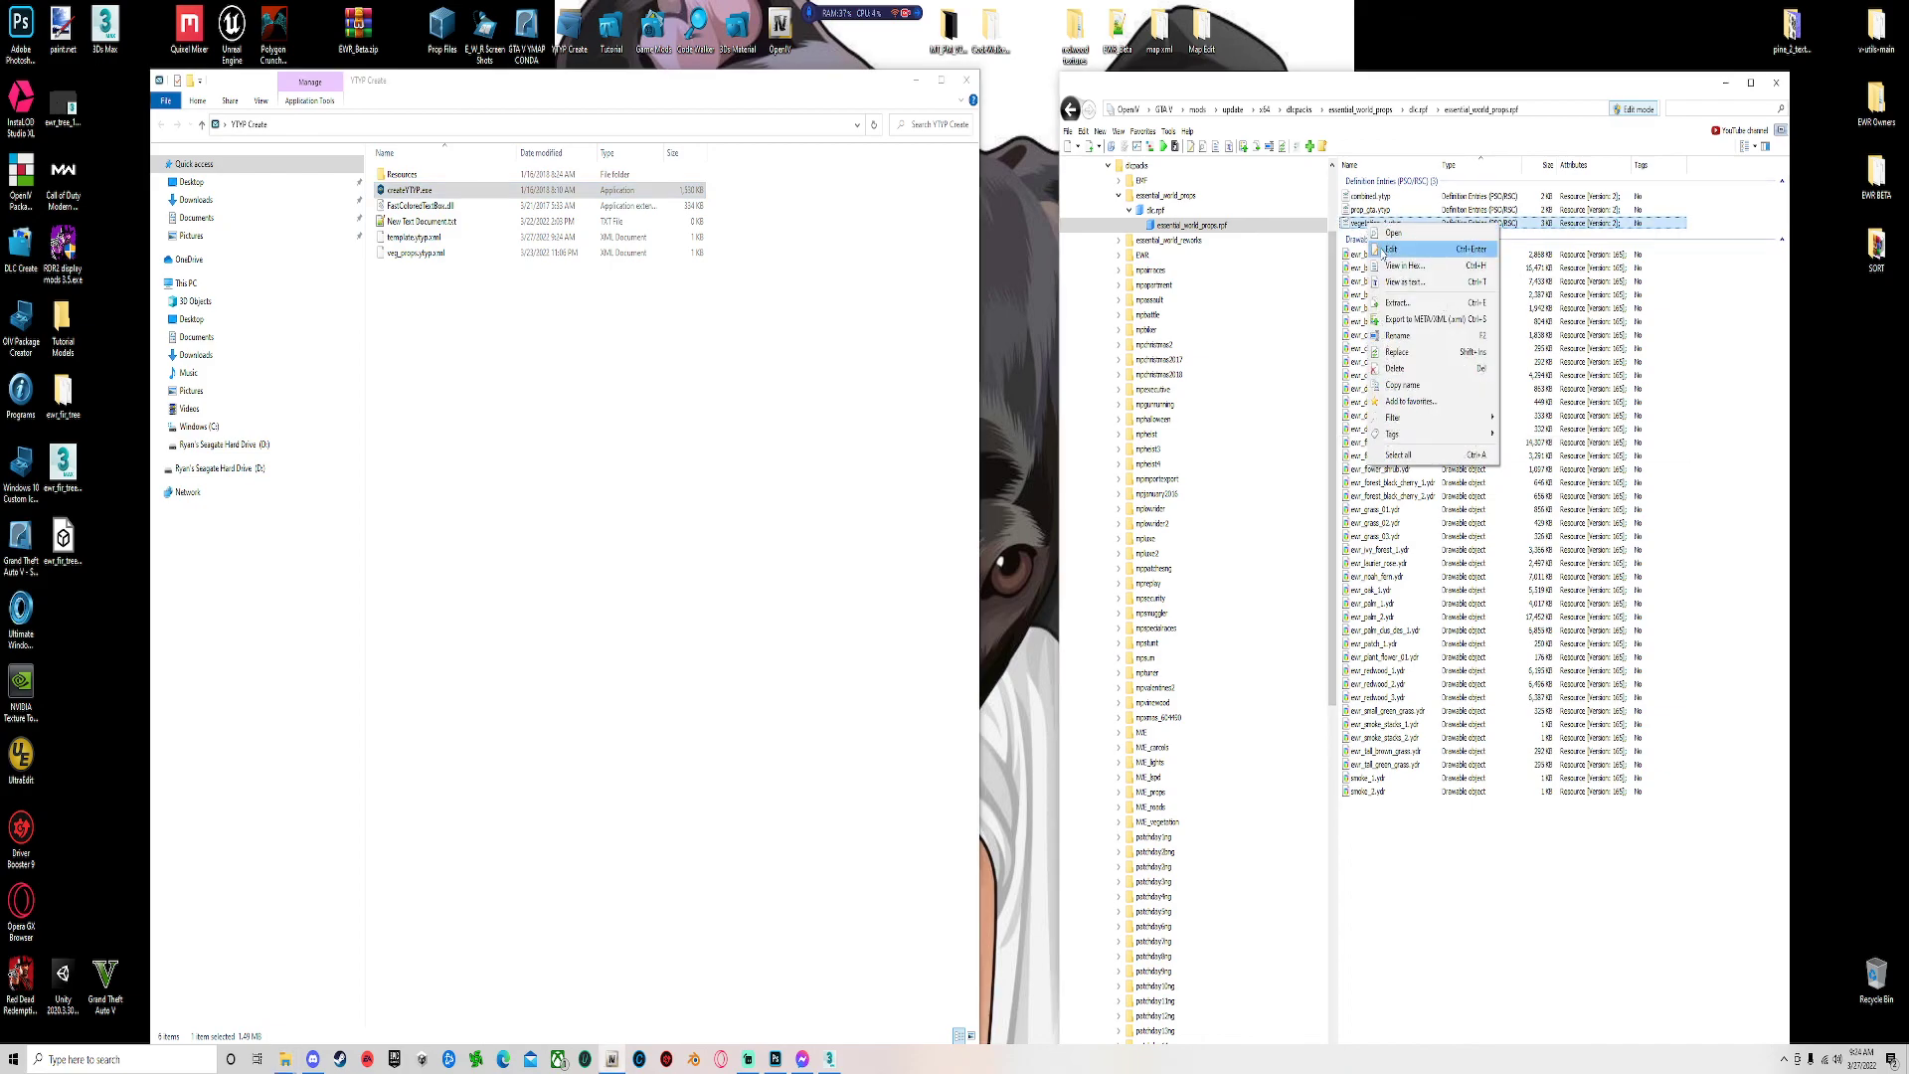
pyautogui.click(1392, 249)
# Open the generated template.ytyp.xml from the YTYP Create folder for editing.
pyautogui.click(416, 240)
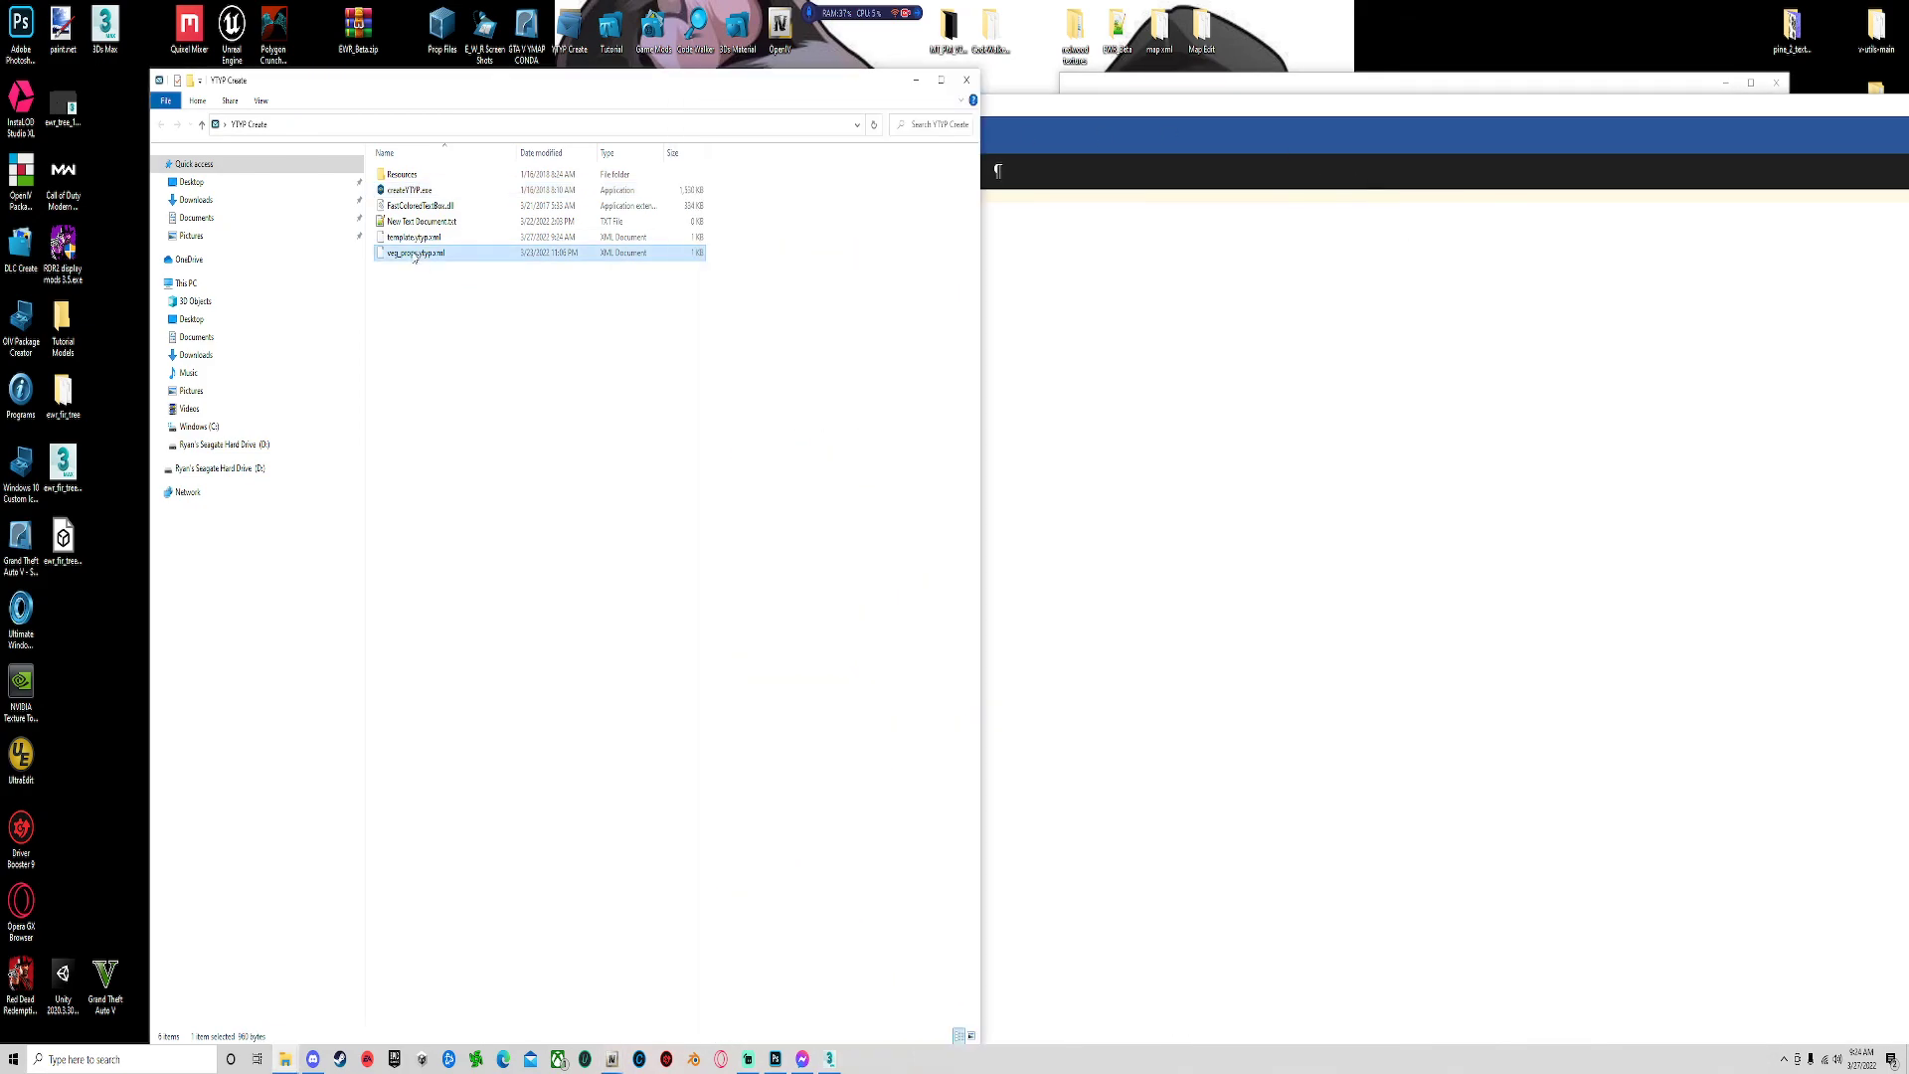
pyautogui.rightClick(416, 247)
pyautogui.click(443, 258)
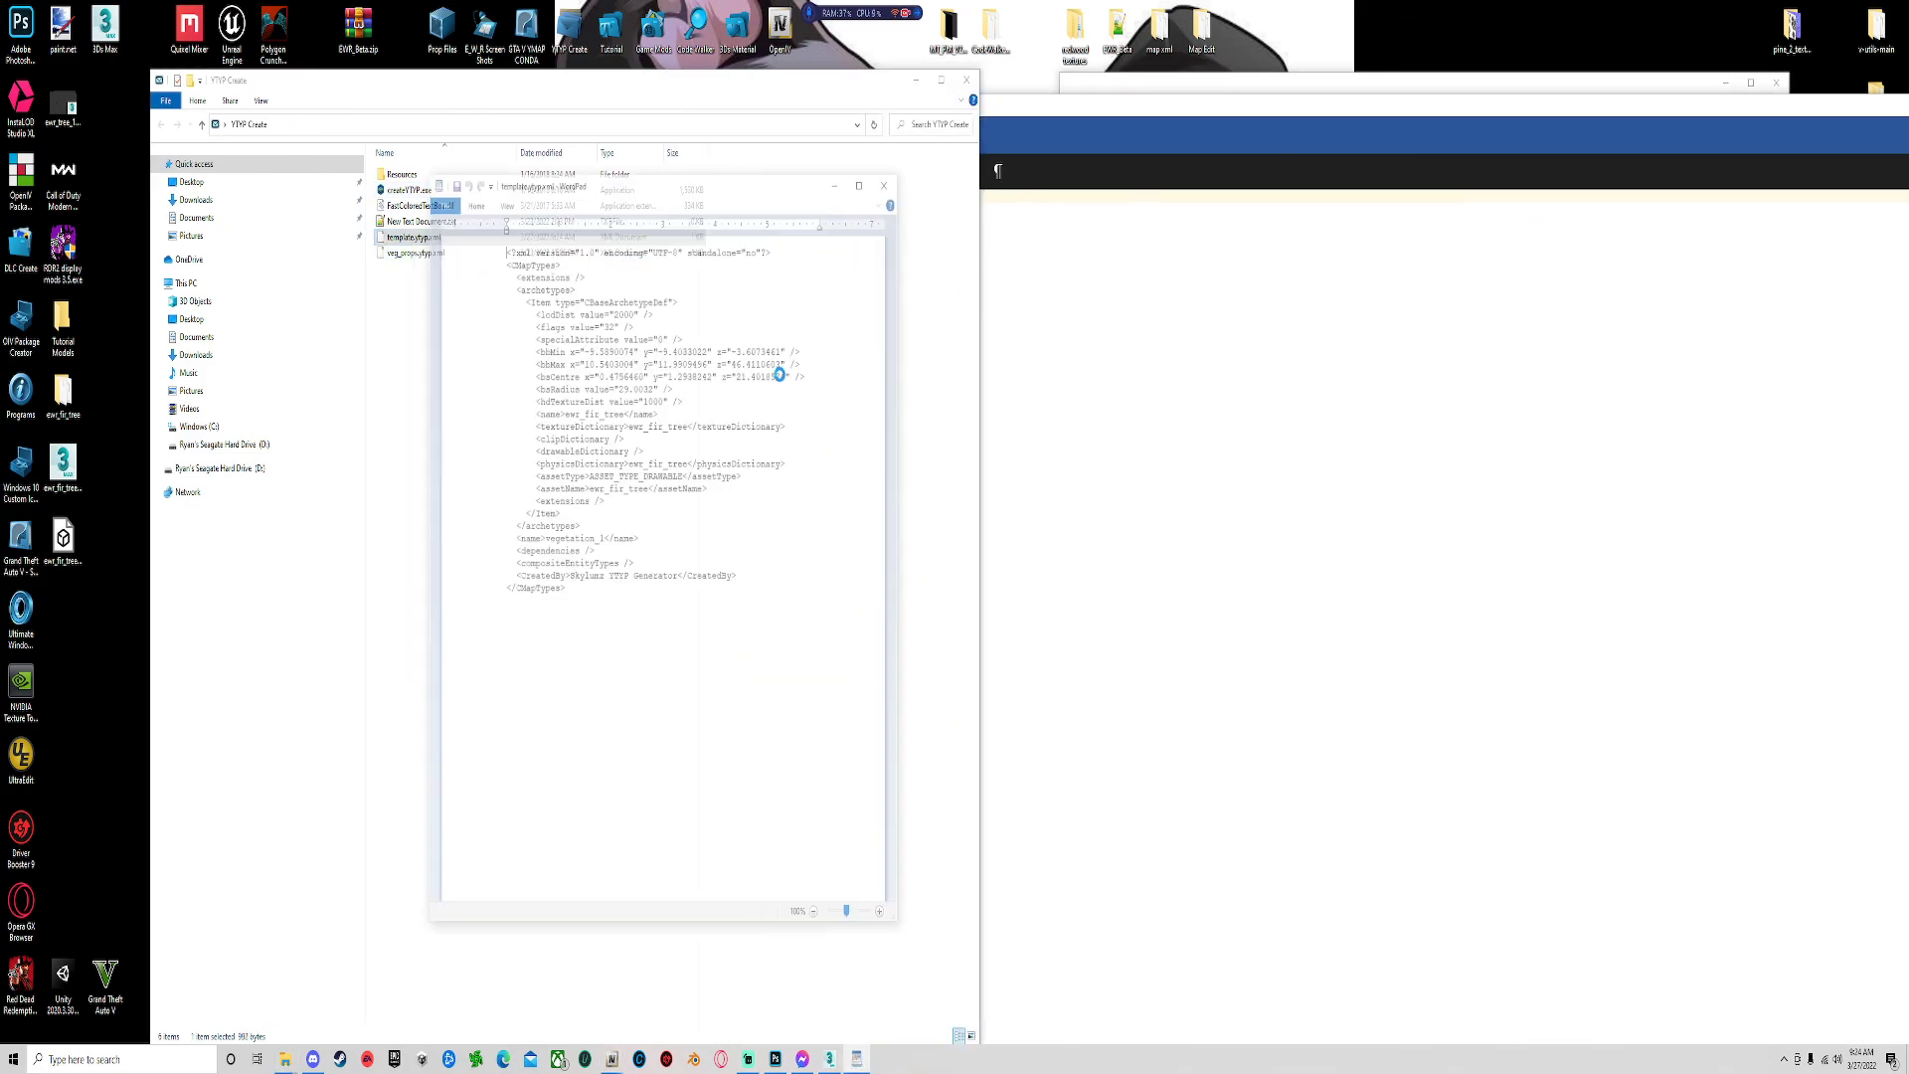
# Copy the complete ewr_fir_tree archetype item from template.ytyp.xml and close the file.
pyautogui.moveTo(521, 297); pyautogui.dragTo(665, 507)
pyautogui.rightClick(603, 400)
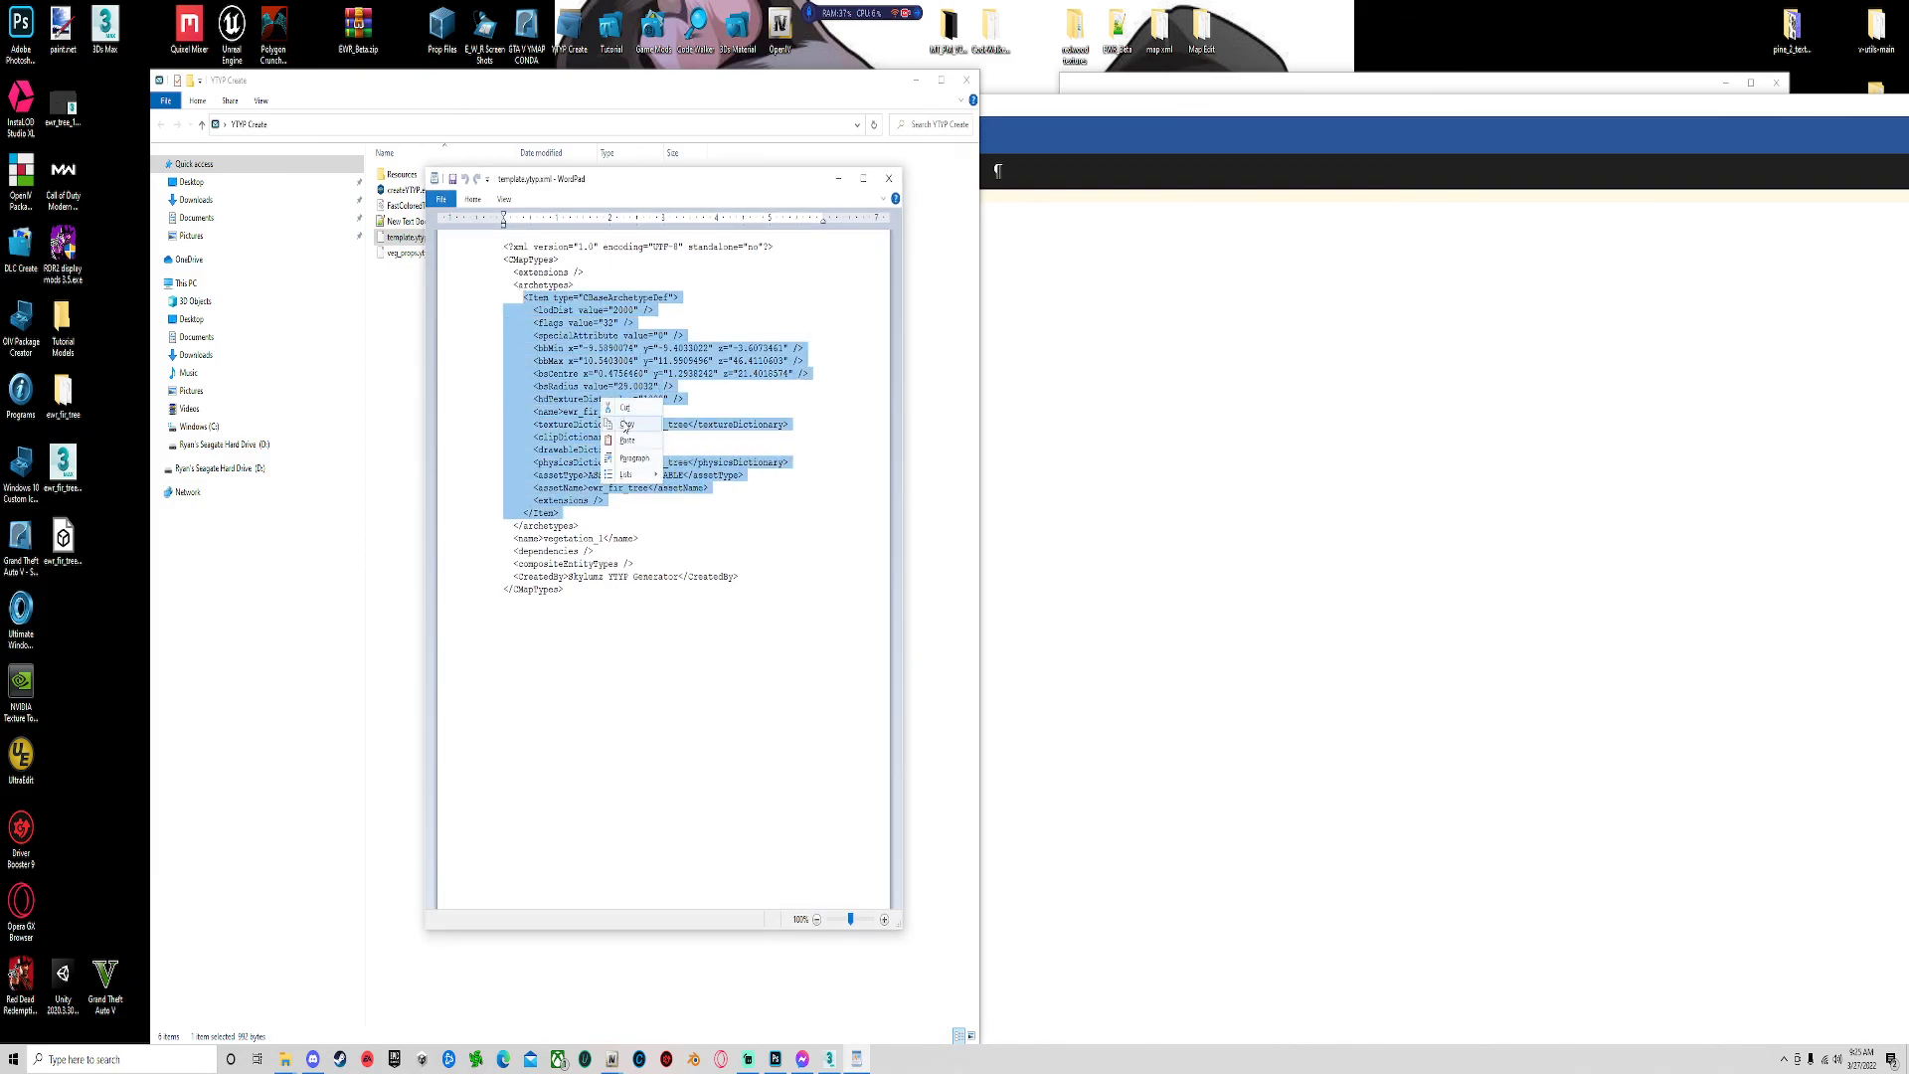
pyautogui.click(626, 428)
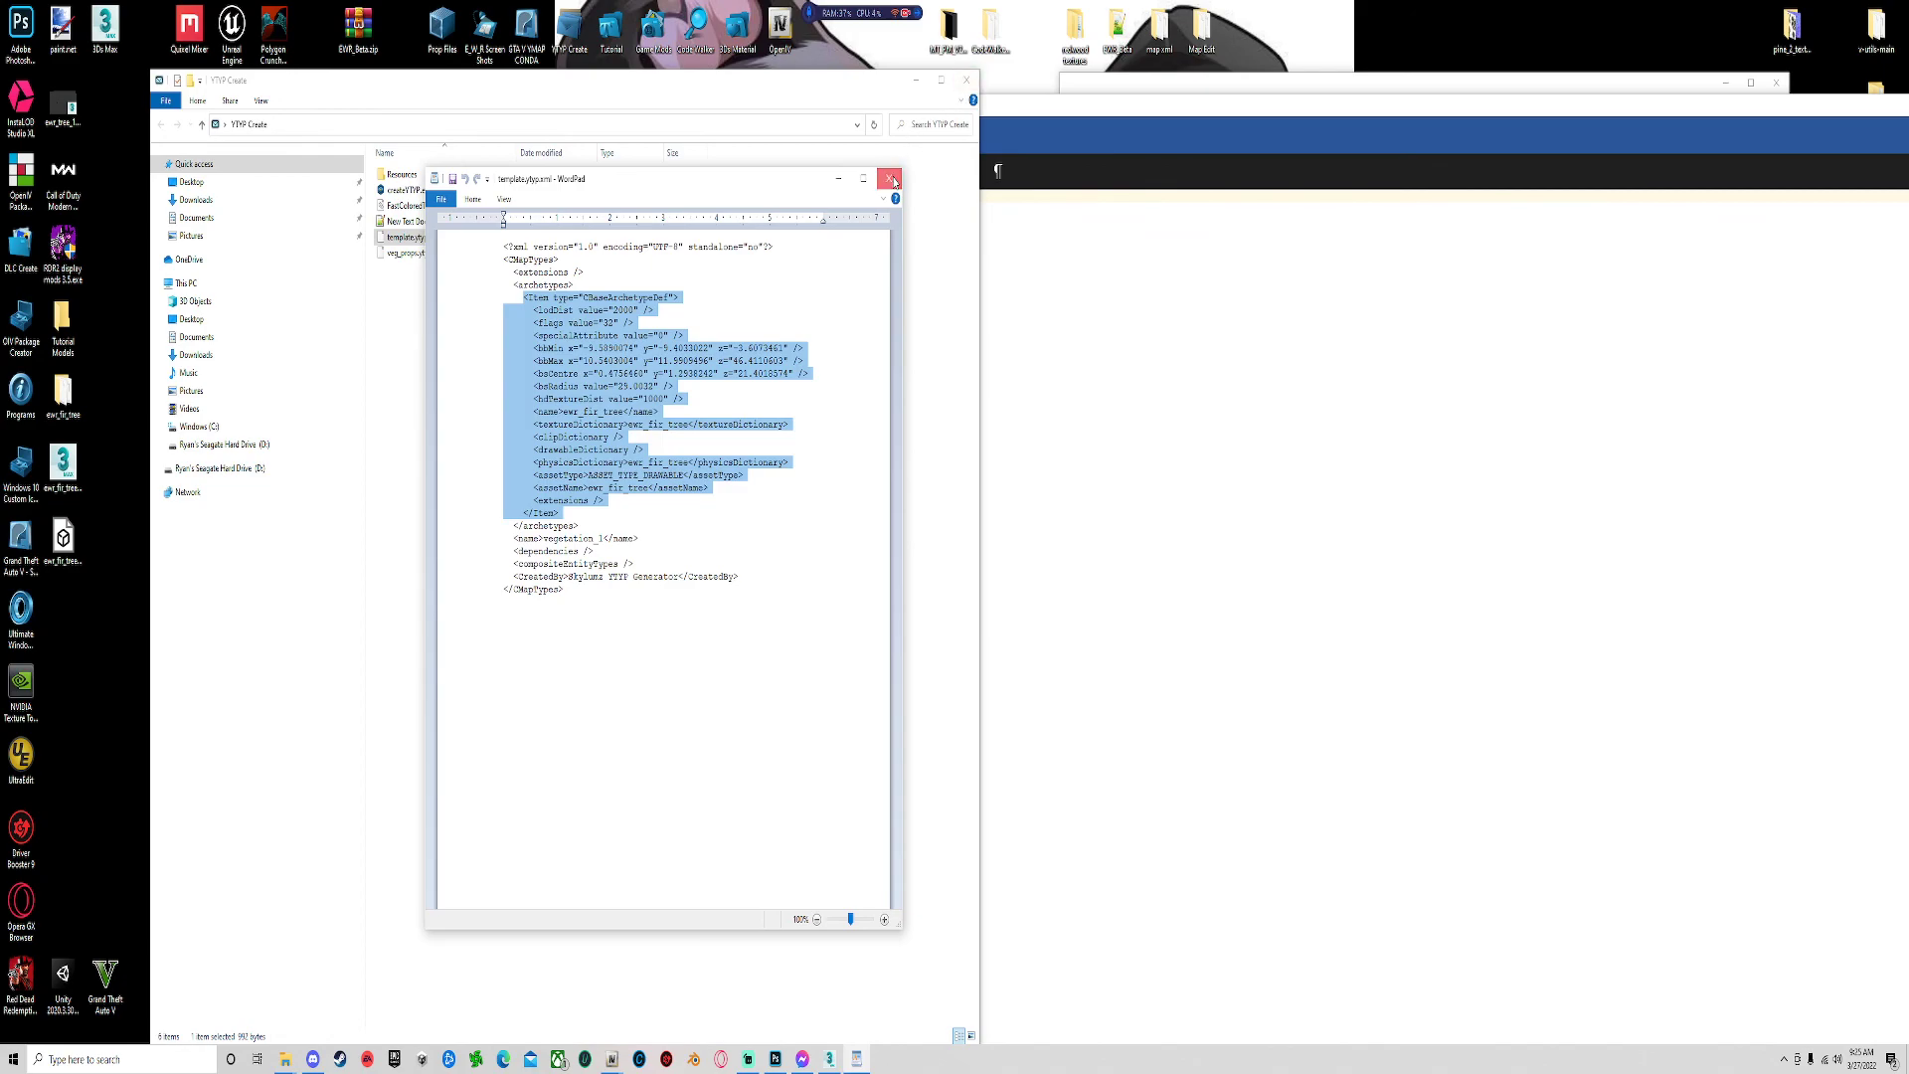
pyautogui.click(892, 180)
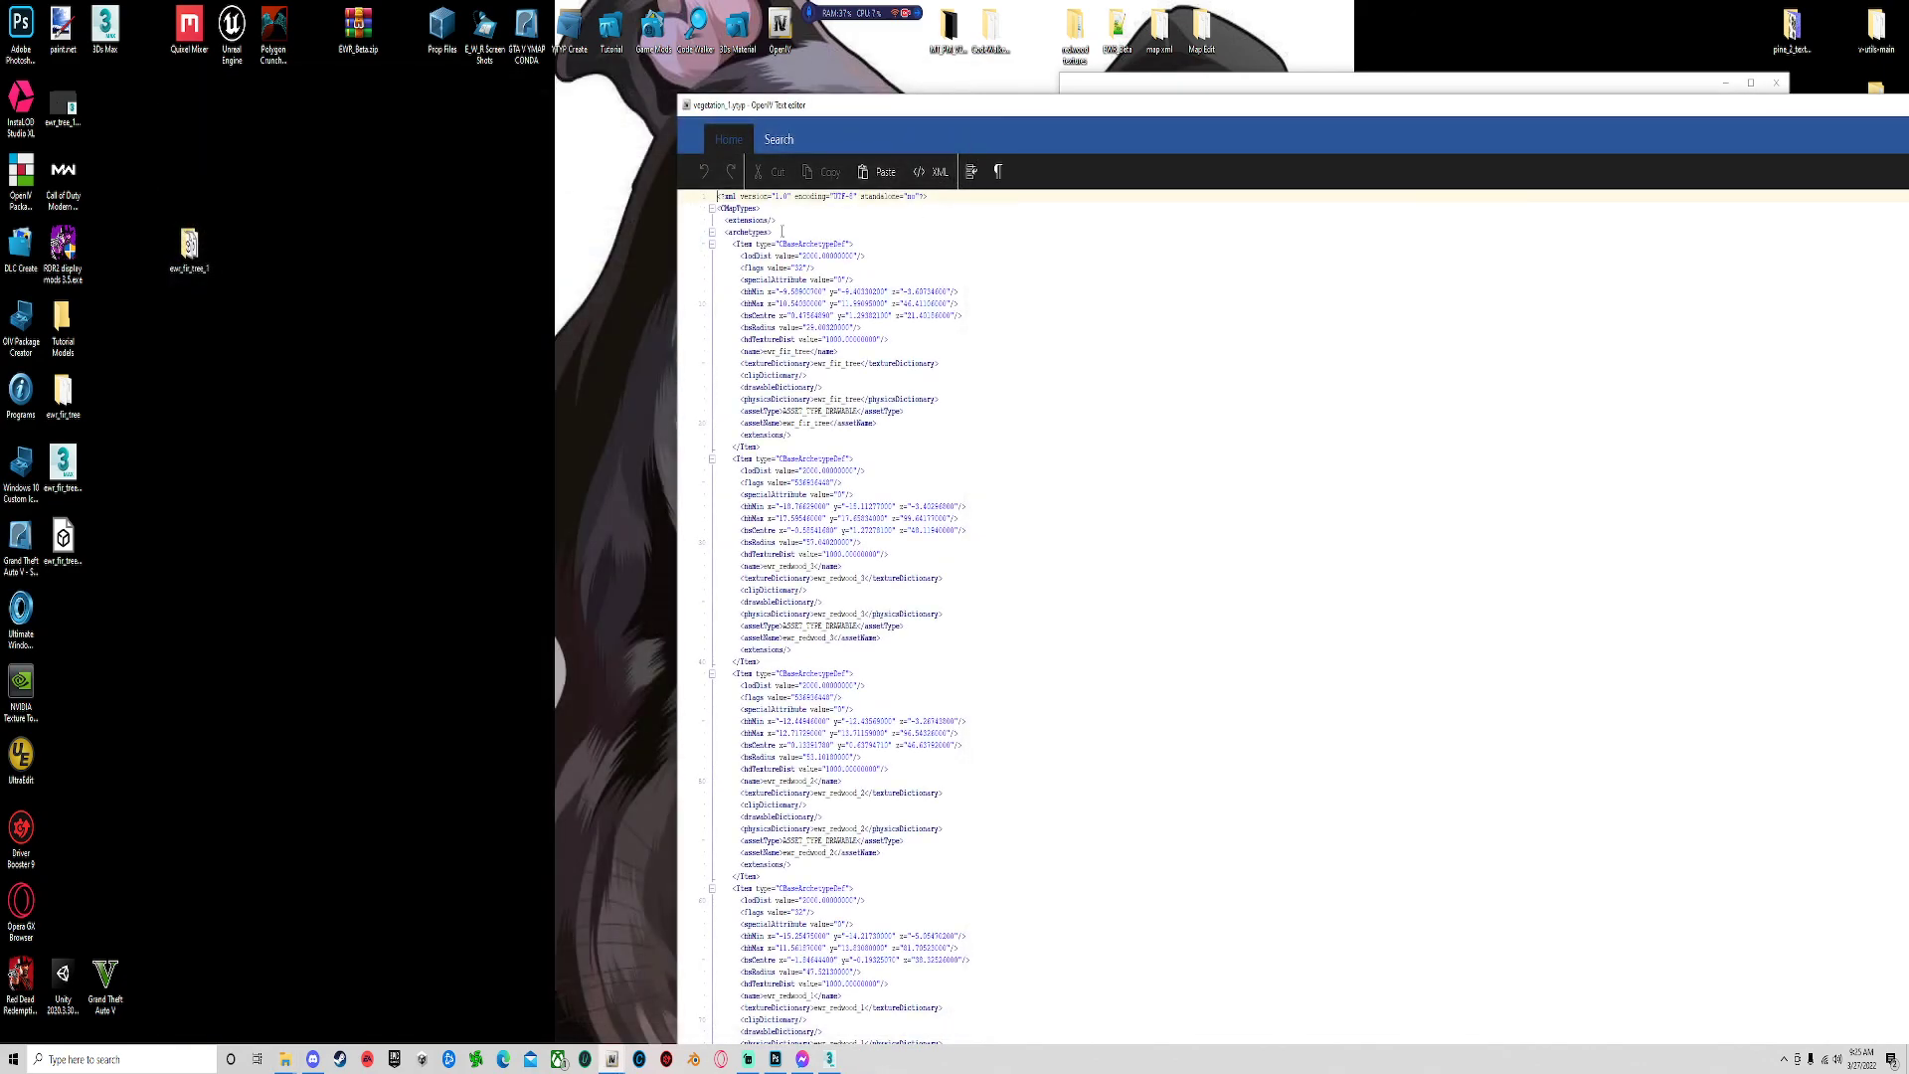
# Replace the ewr_fir_tree item in vegetation_1.ytyp with the copied one, match its flags to the ewr_redwood entry below it, and save.
pyautogui.moveTo(729, 243); pyautogui.dragTo(809, 441)
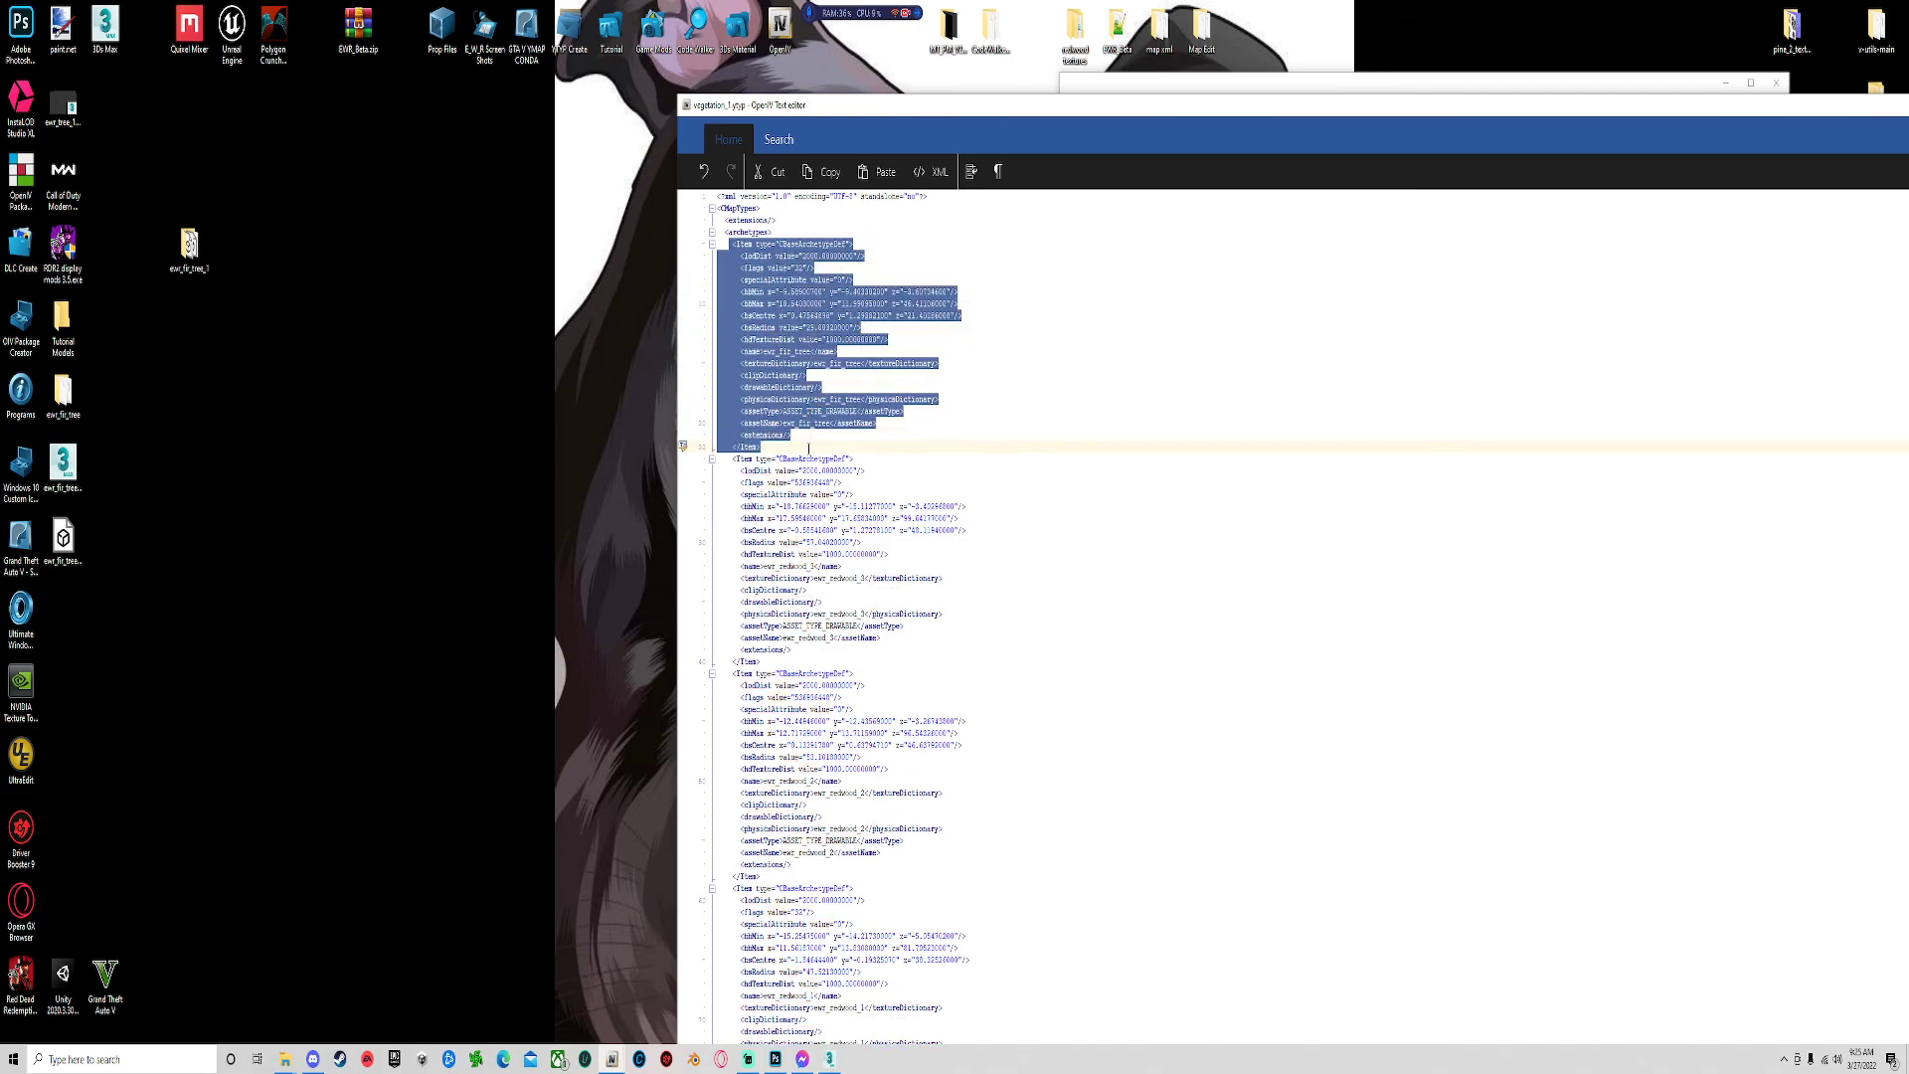
pyautogui.hotkey('ctrl', 'v')
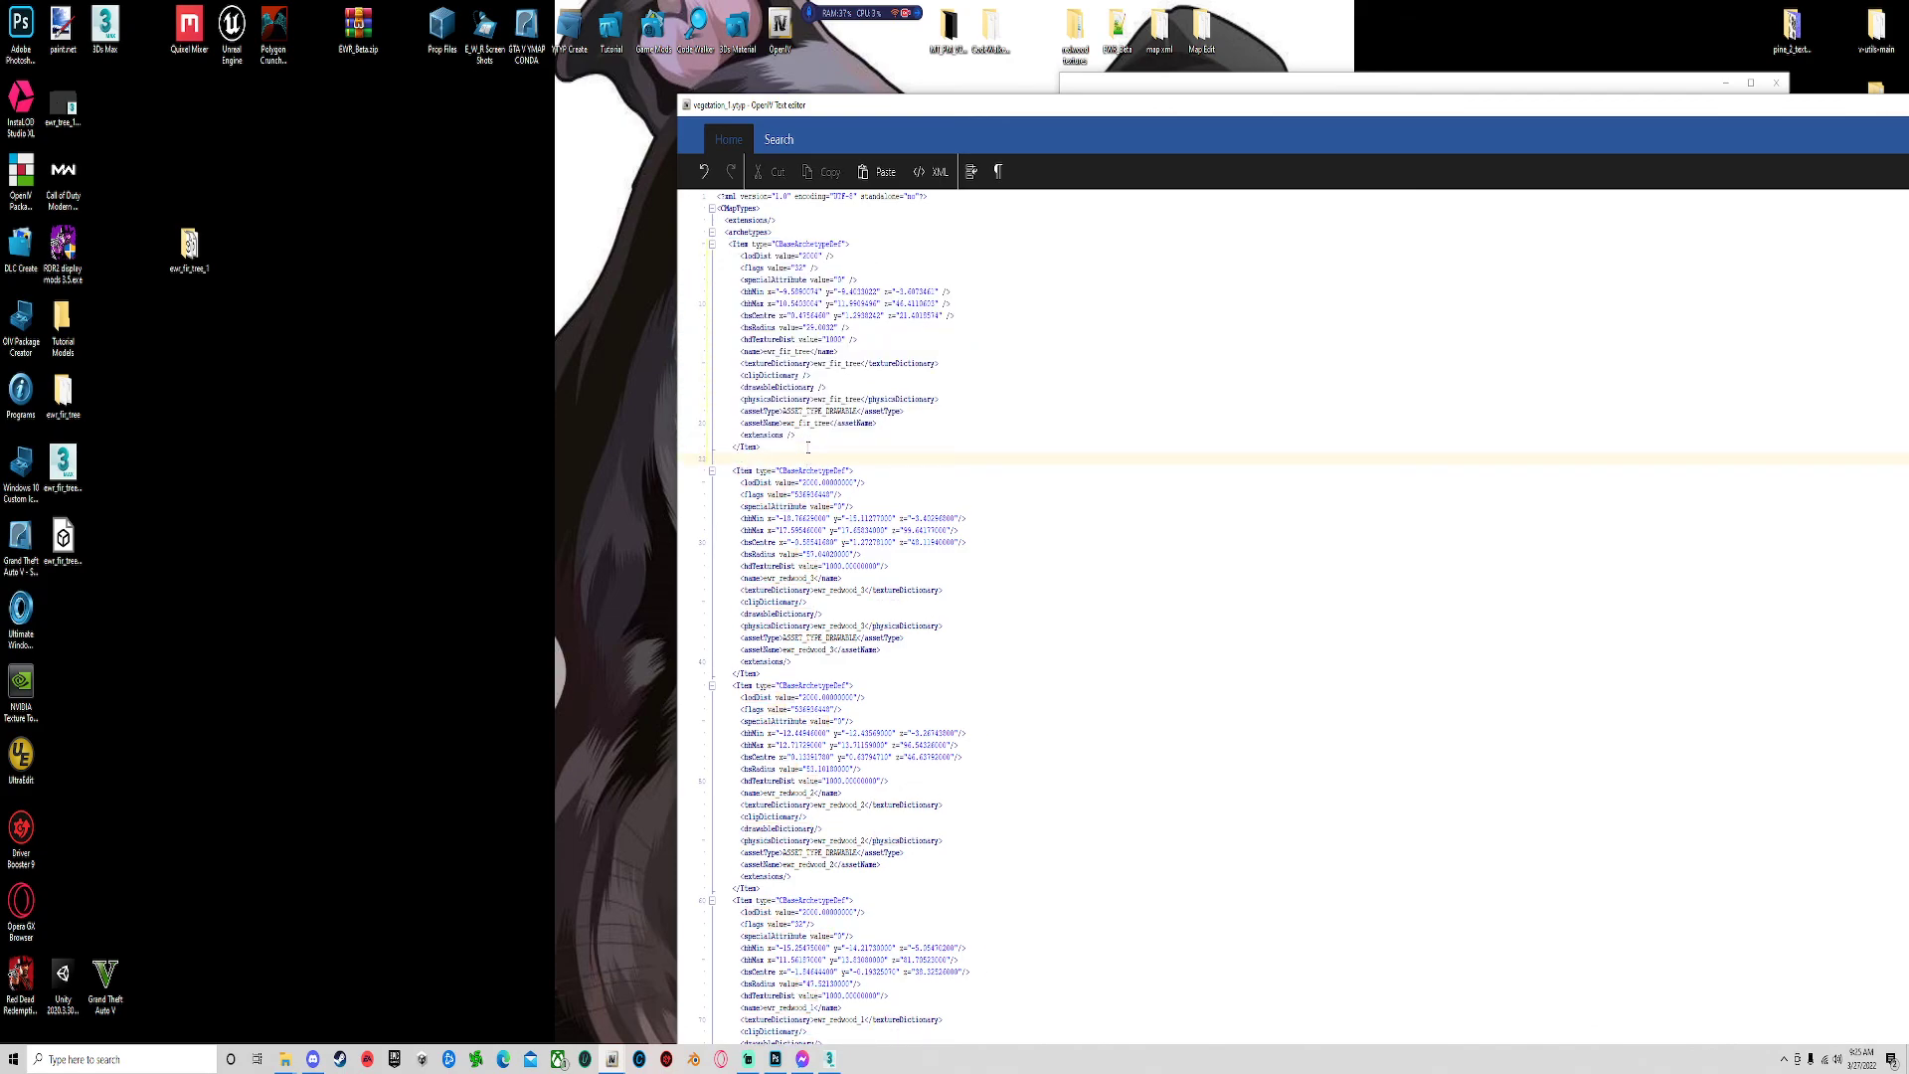
pyautogui.press('BackSpace')
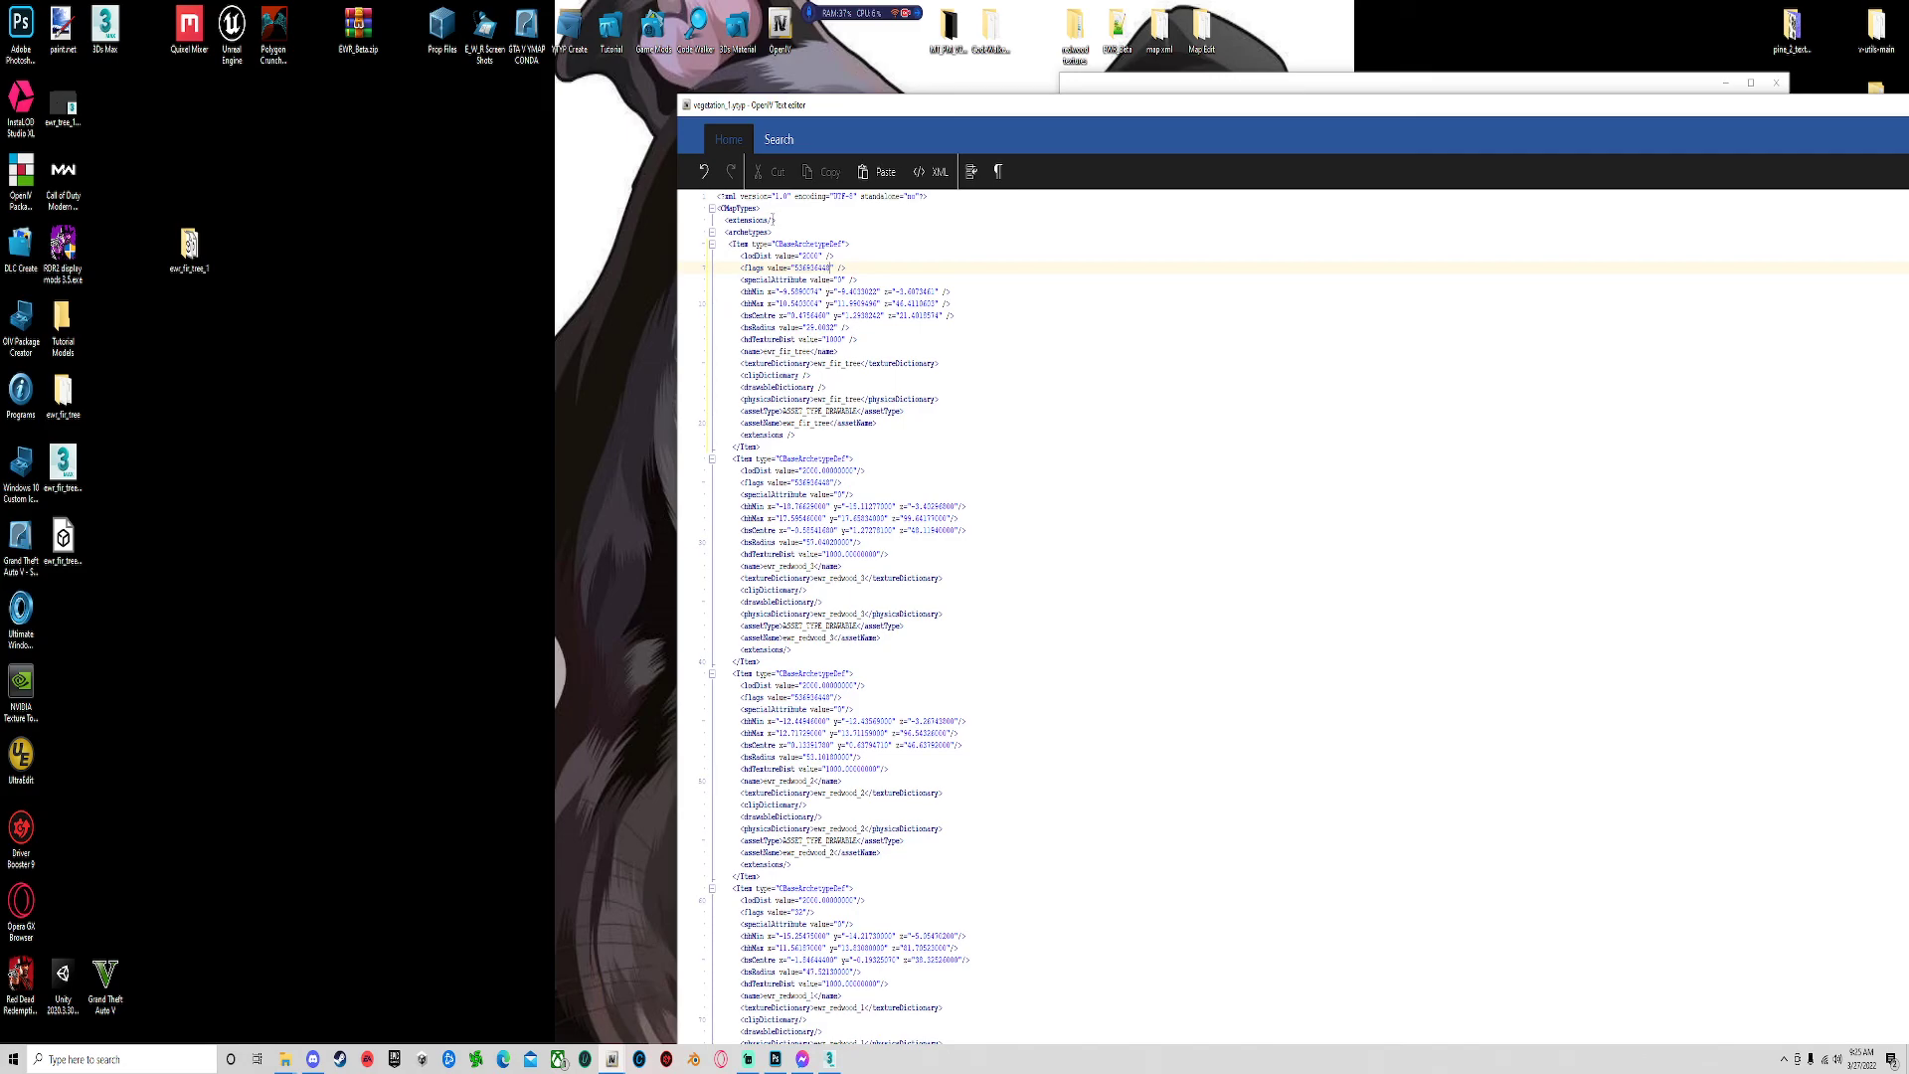
pyautogui.doubleClick(1129, 106)
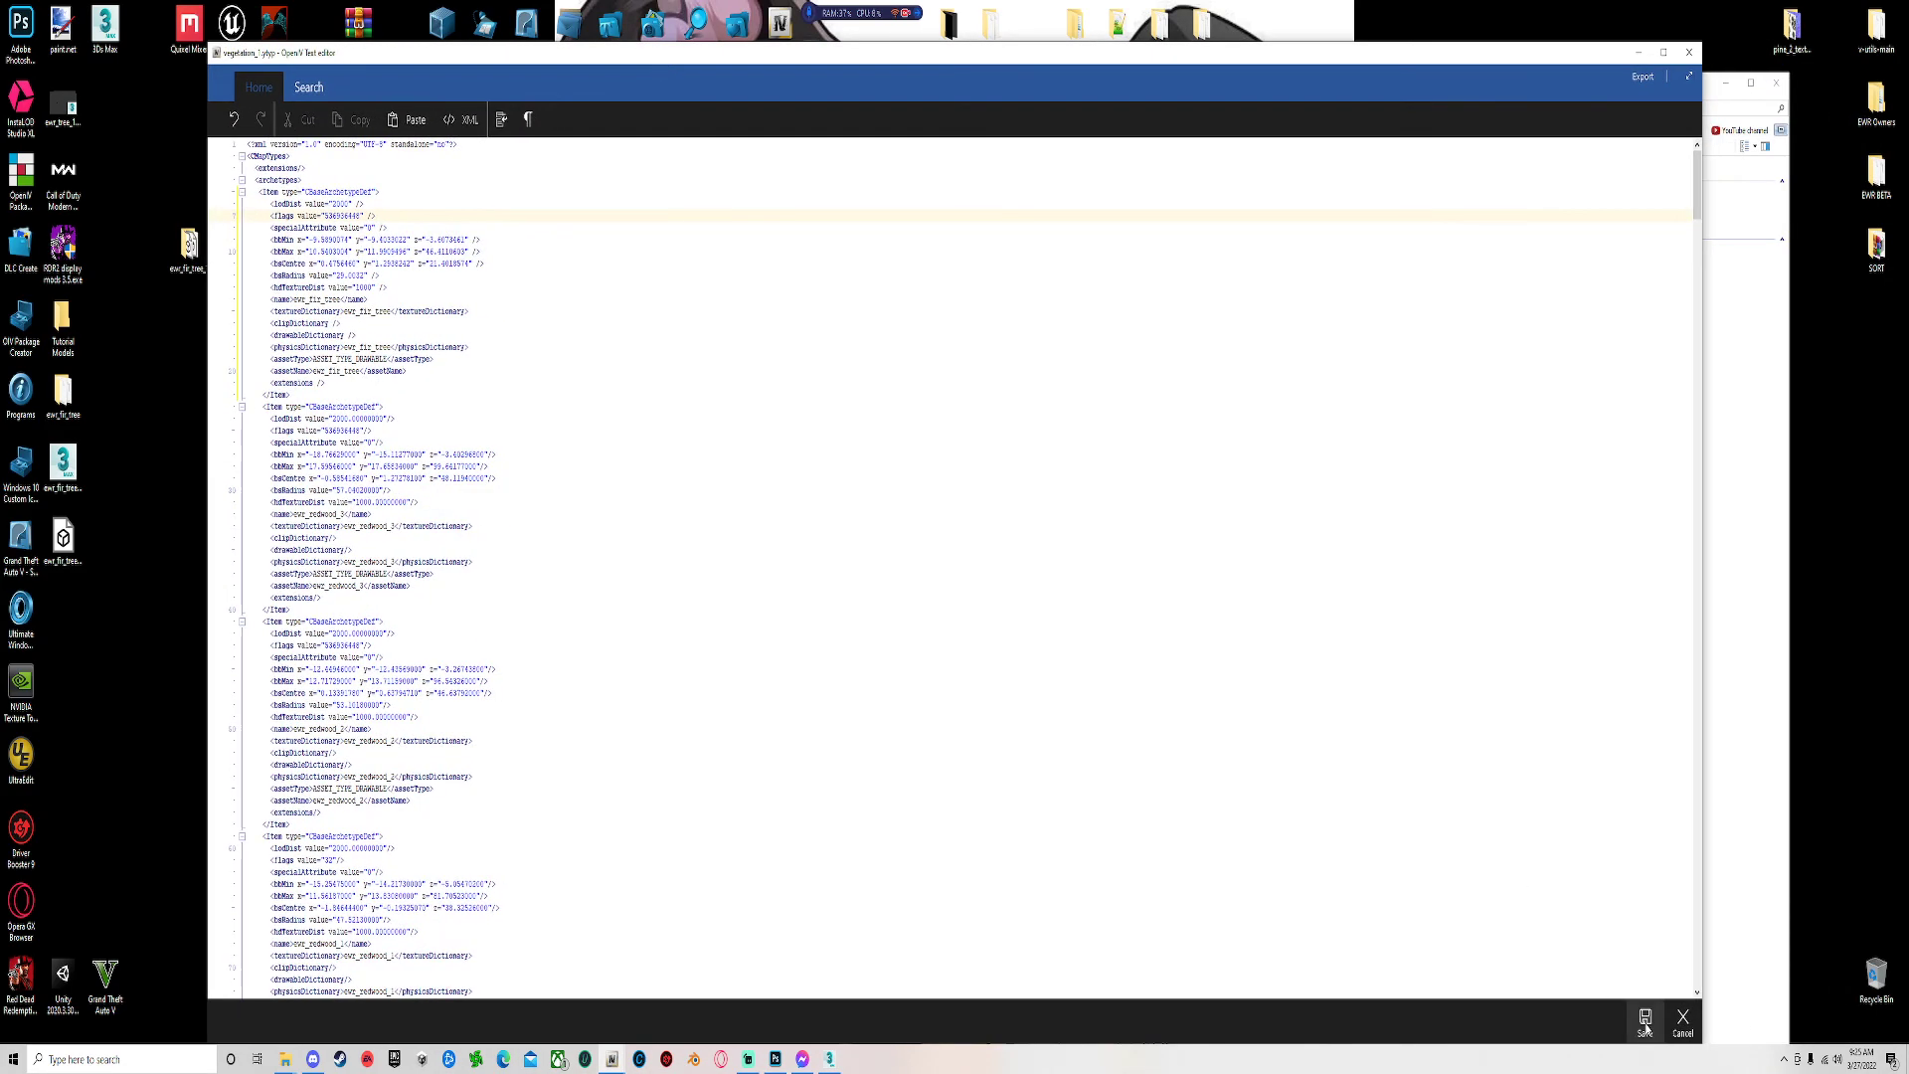
pyautogui.click(1646, 1024)
# Launch CodeWalker from its desktop folder and maximize its window.
pyautogui.click(665, 122)
pyautogui.doubleClick(685, 47)
pyautogui.click(414, 279)
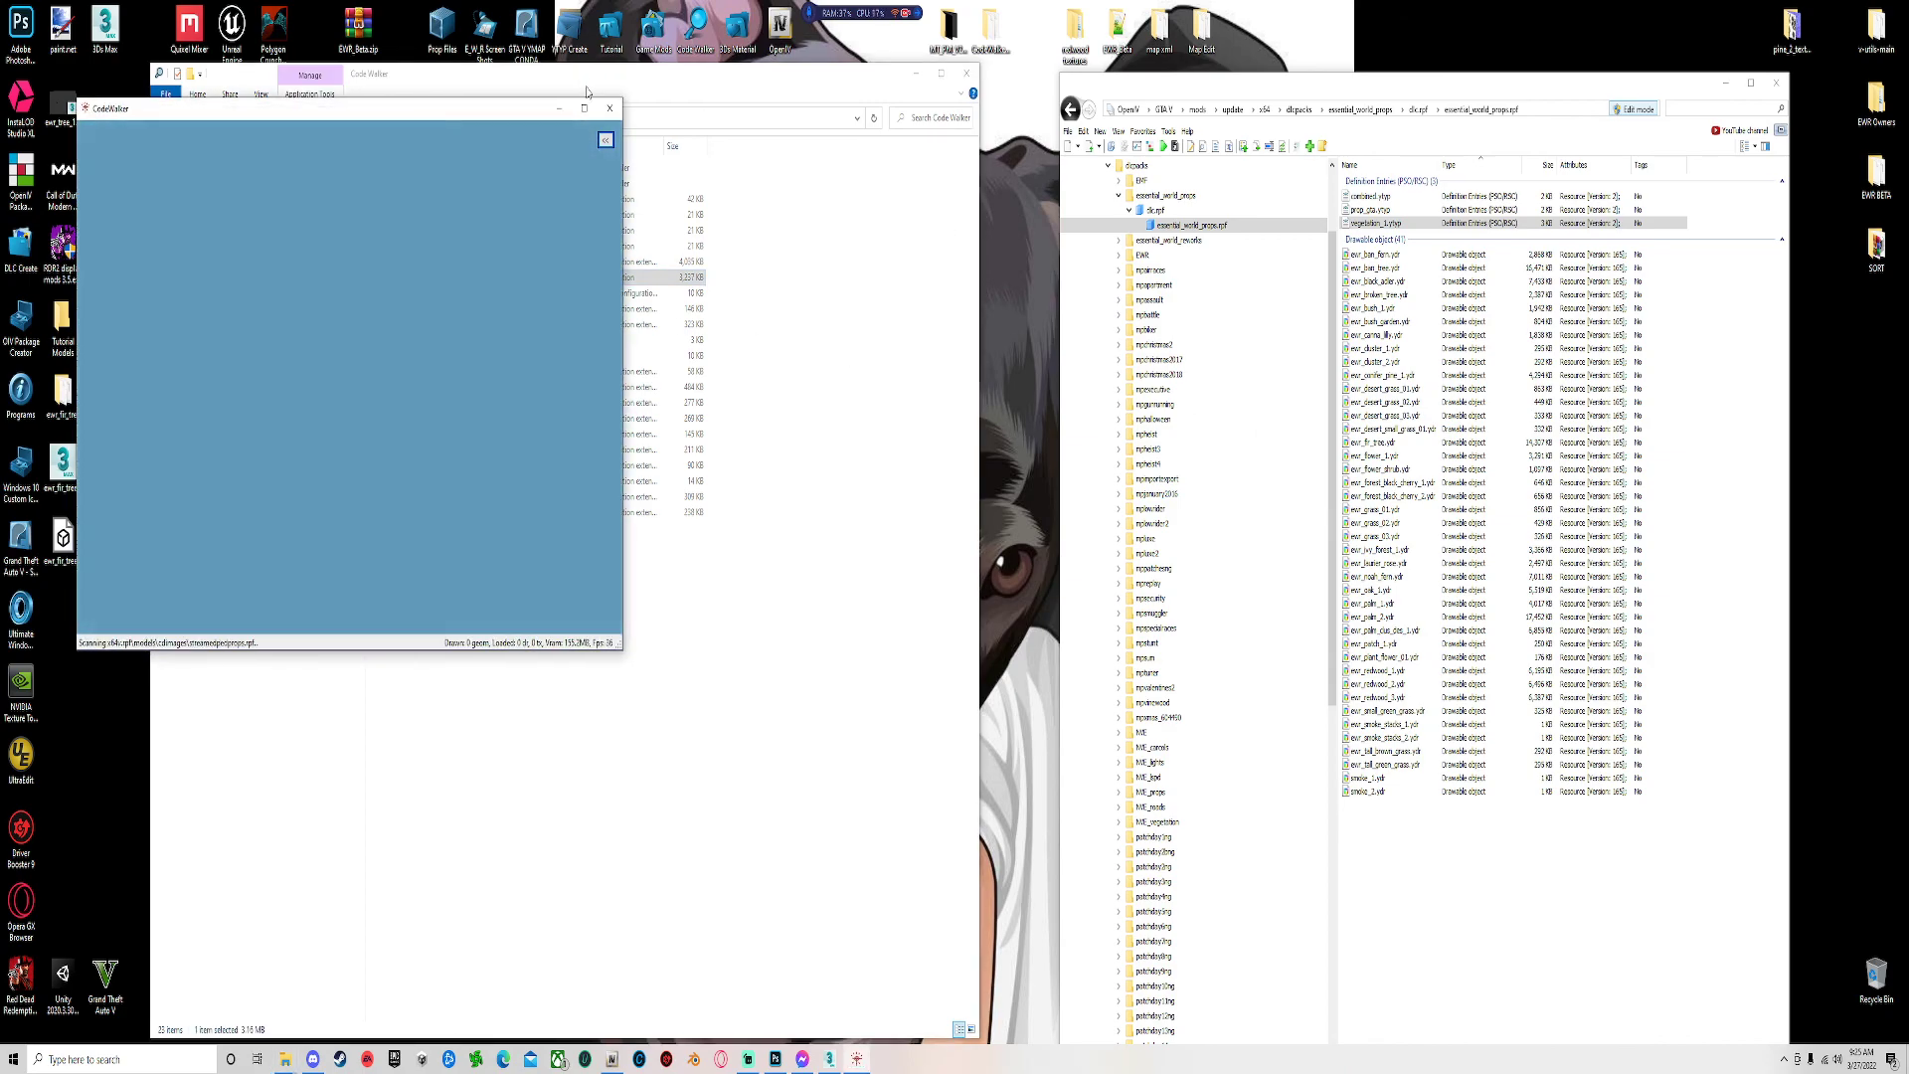
pyautogui.click(587, 110)
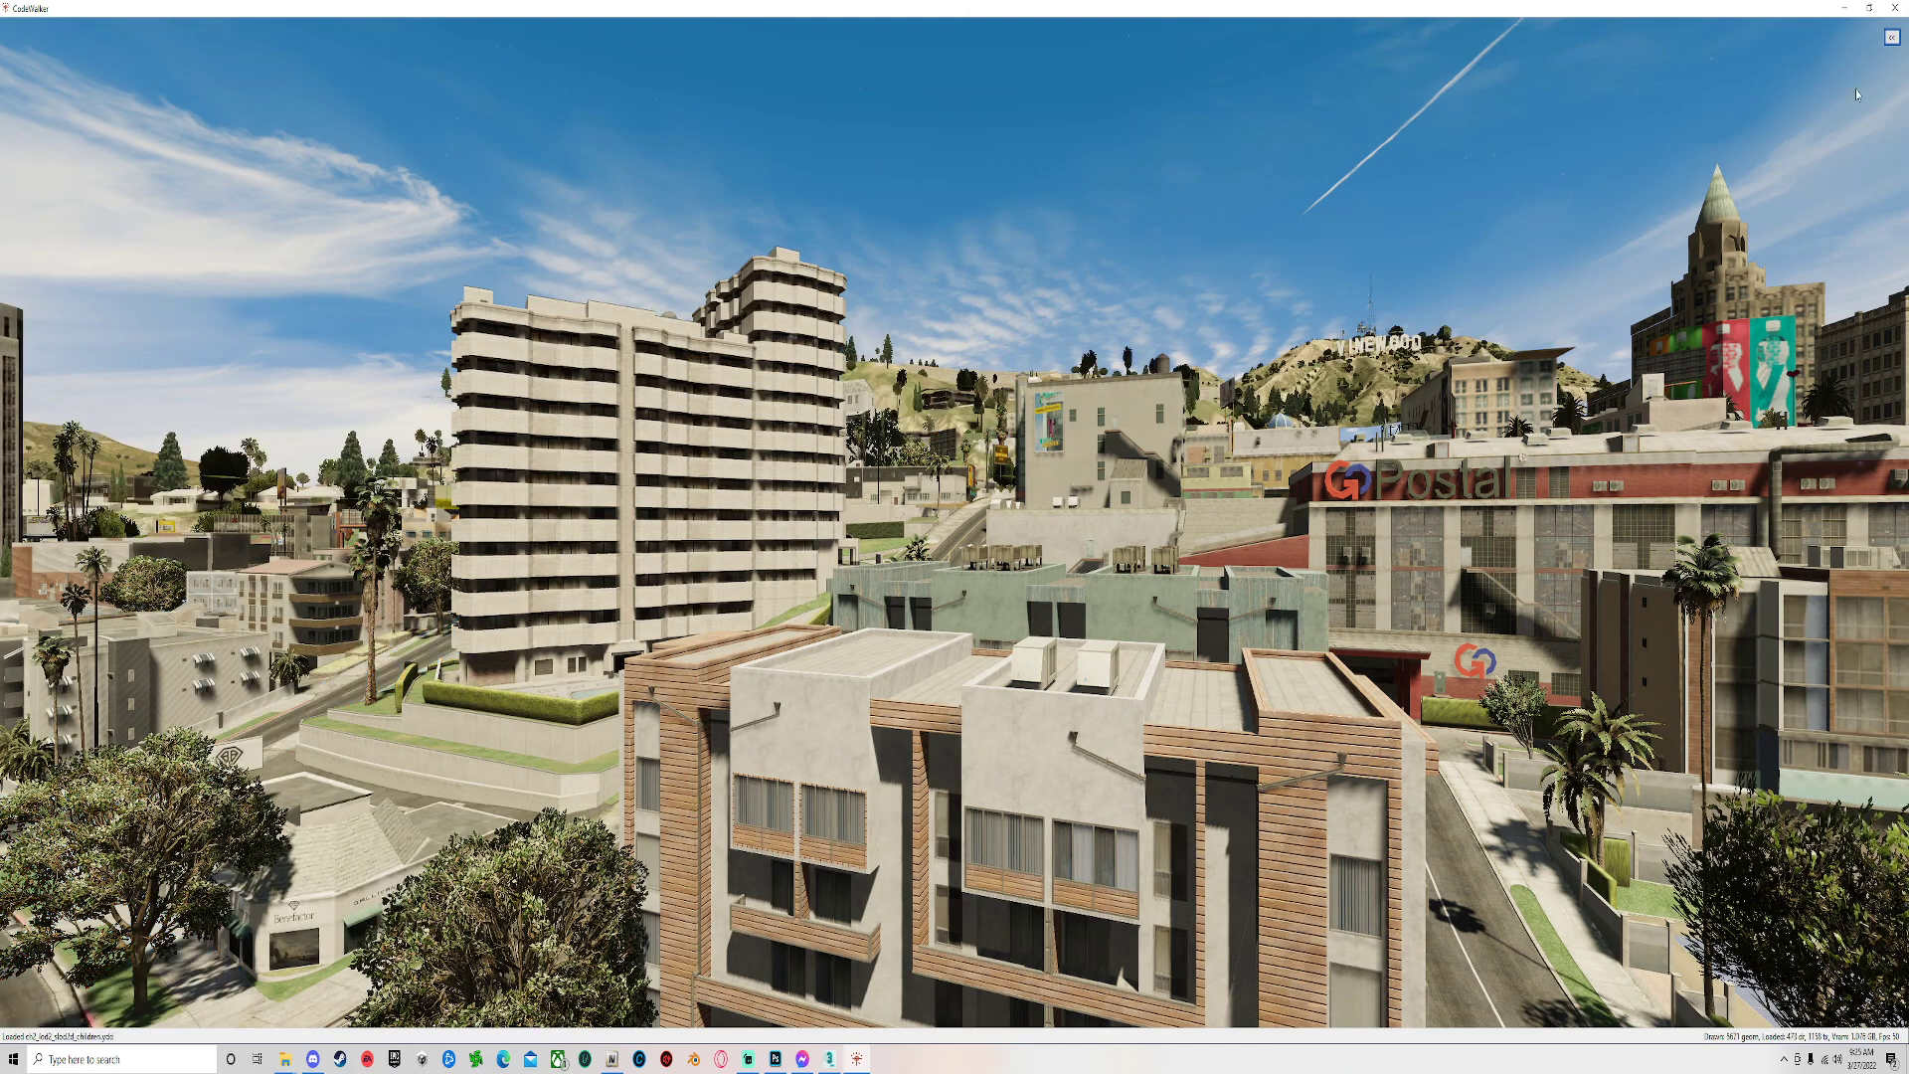
# Enable mods and DLC in the world view with essential_world_props as the DLC level.
pyautogui.click(1891, 36)
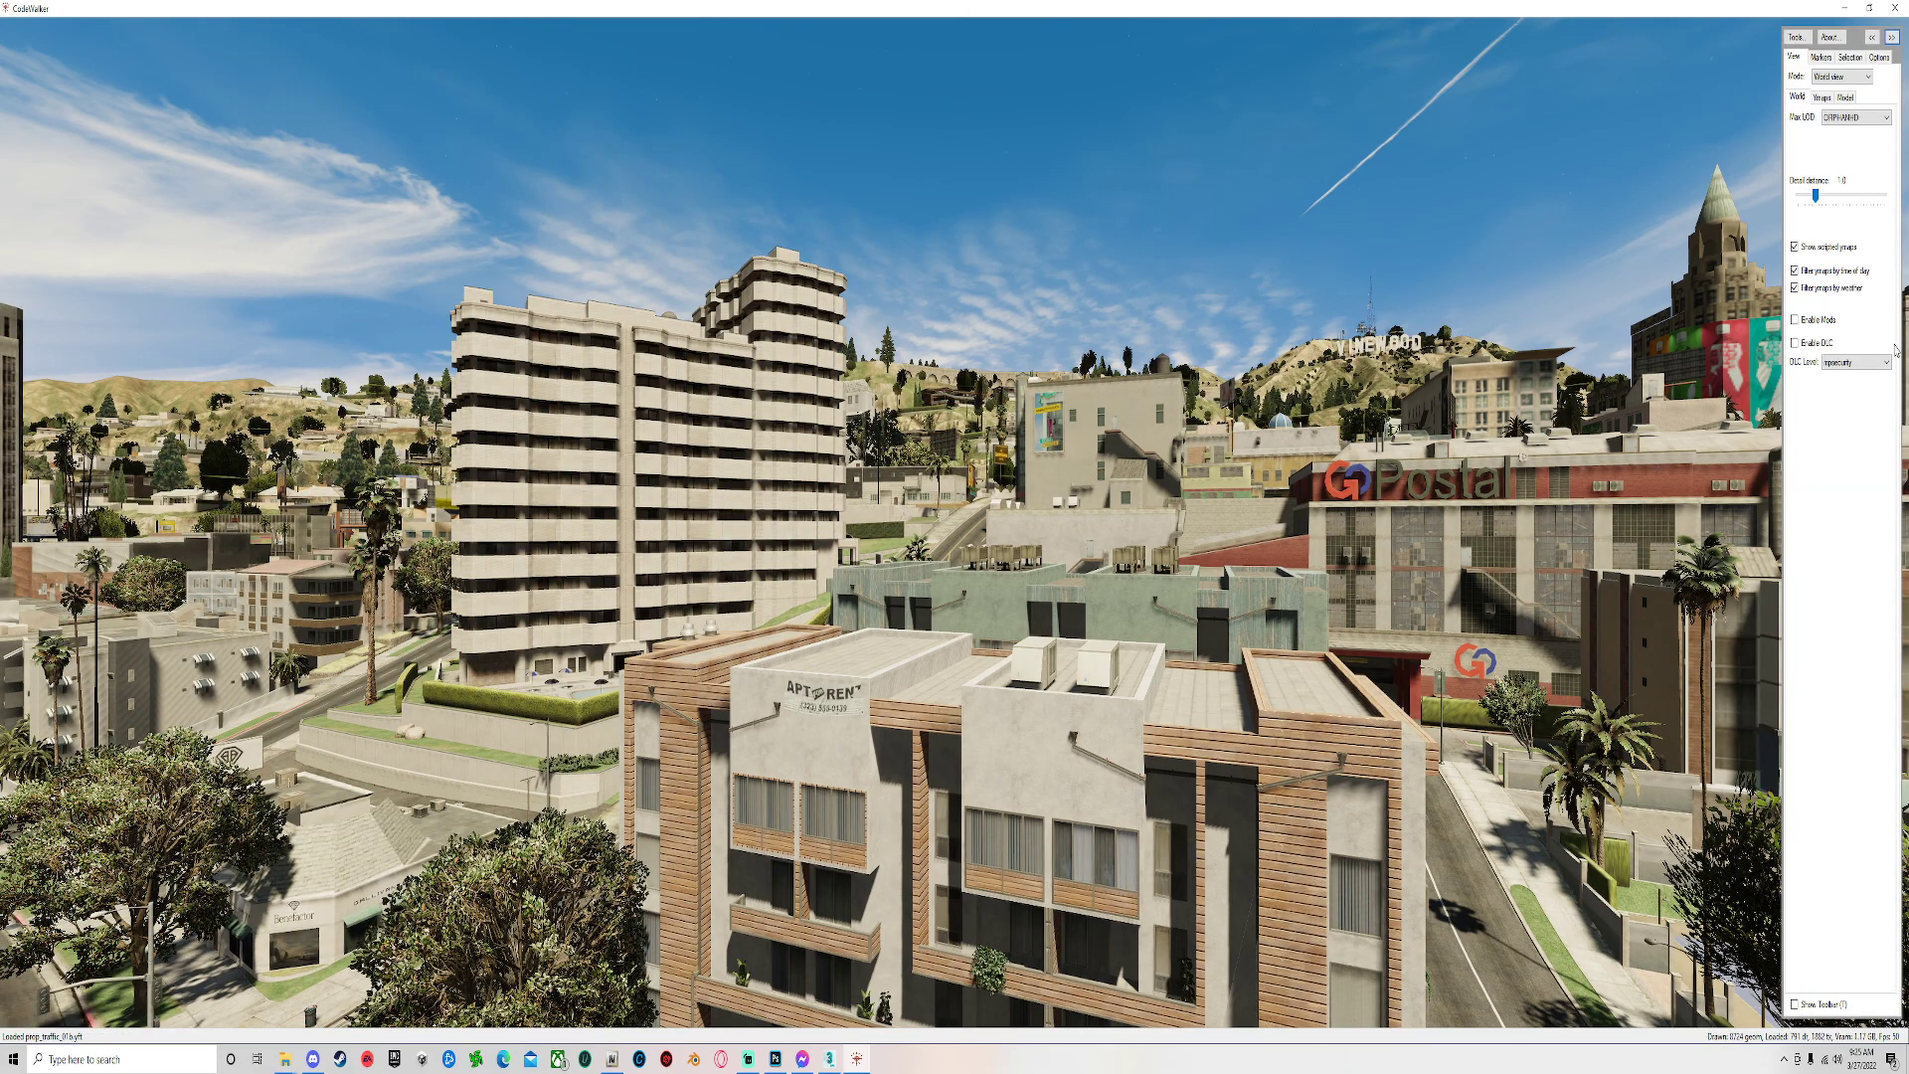
pyautogui.click(1840, 361)
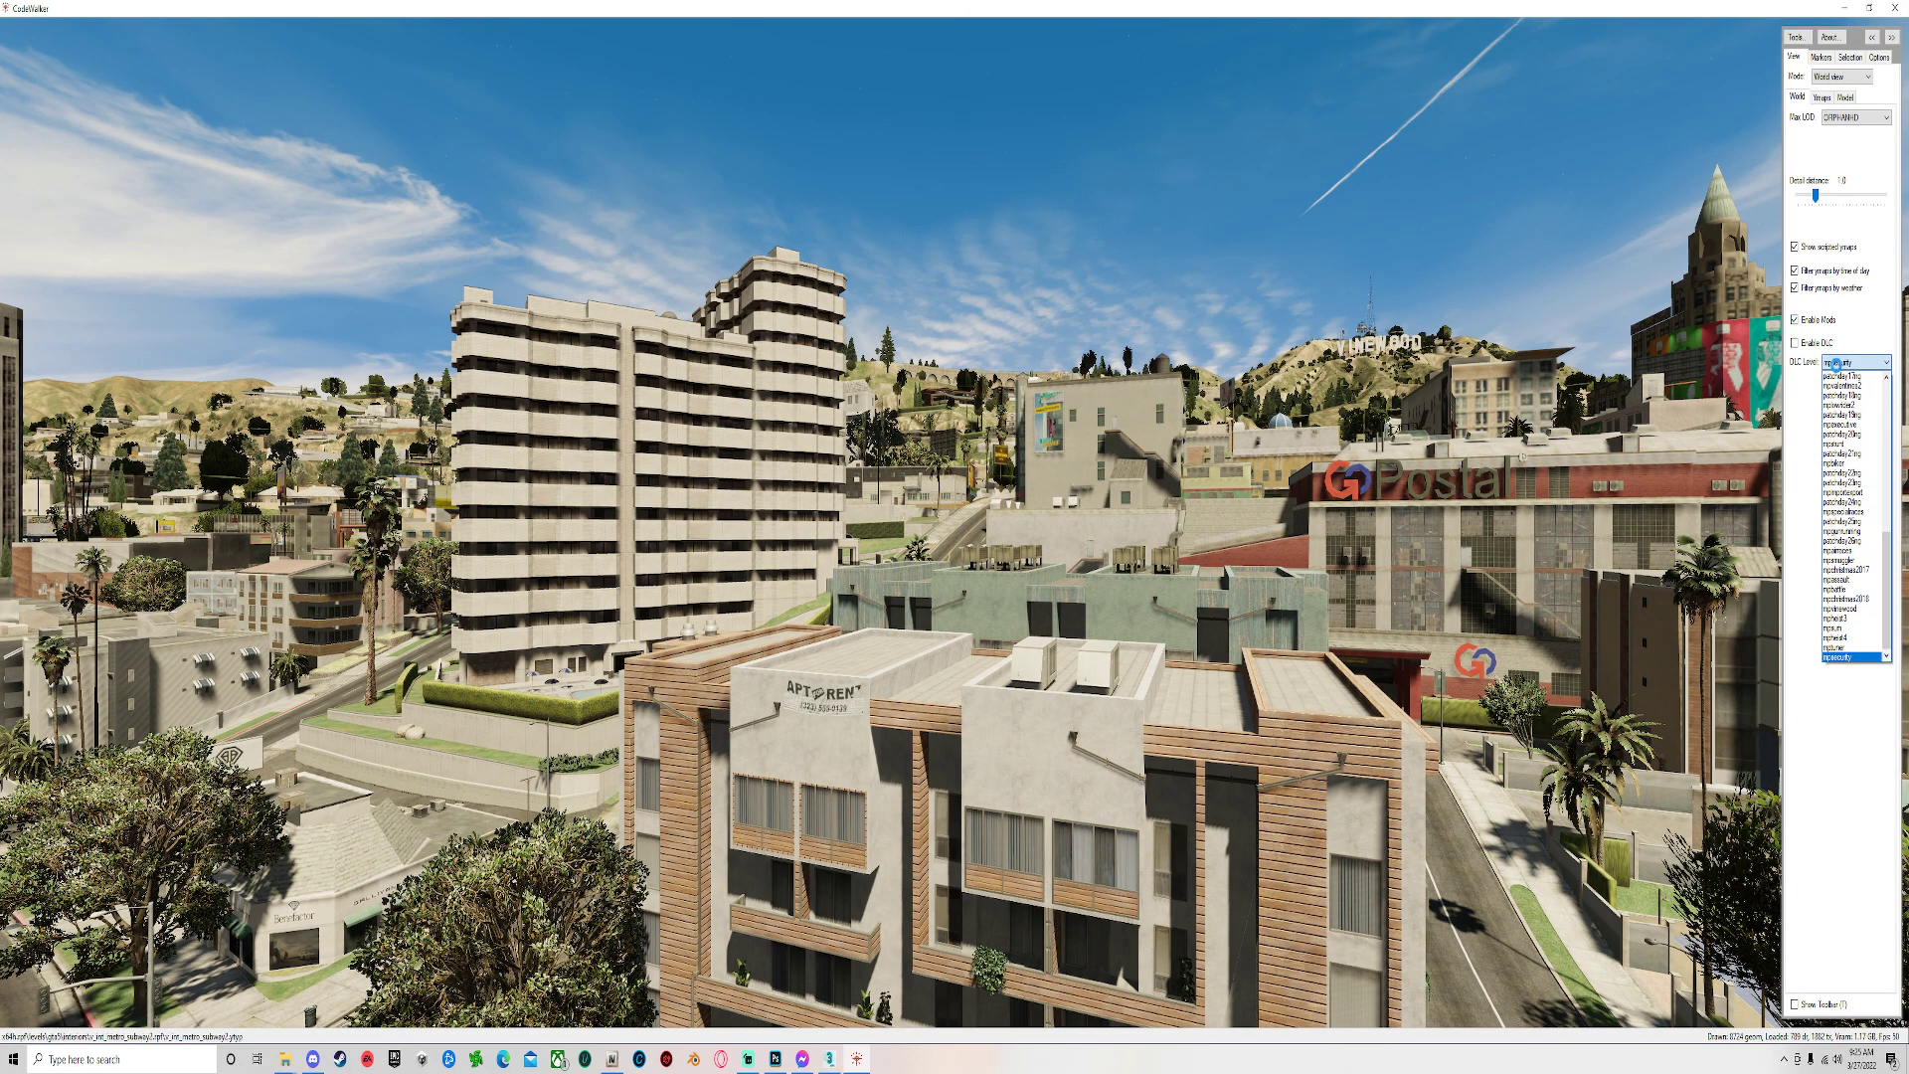
pyautogui.click(1849, 657)
pyautogui.click(1795, 343)
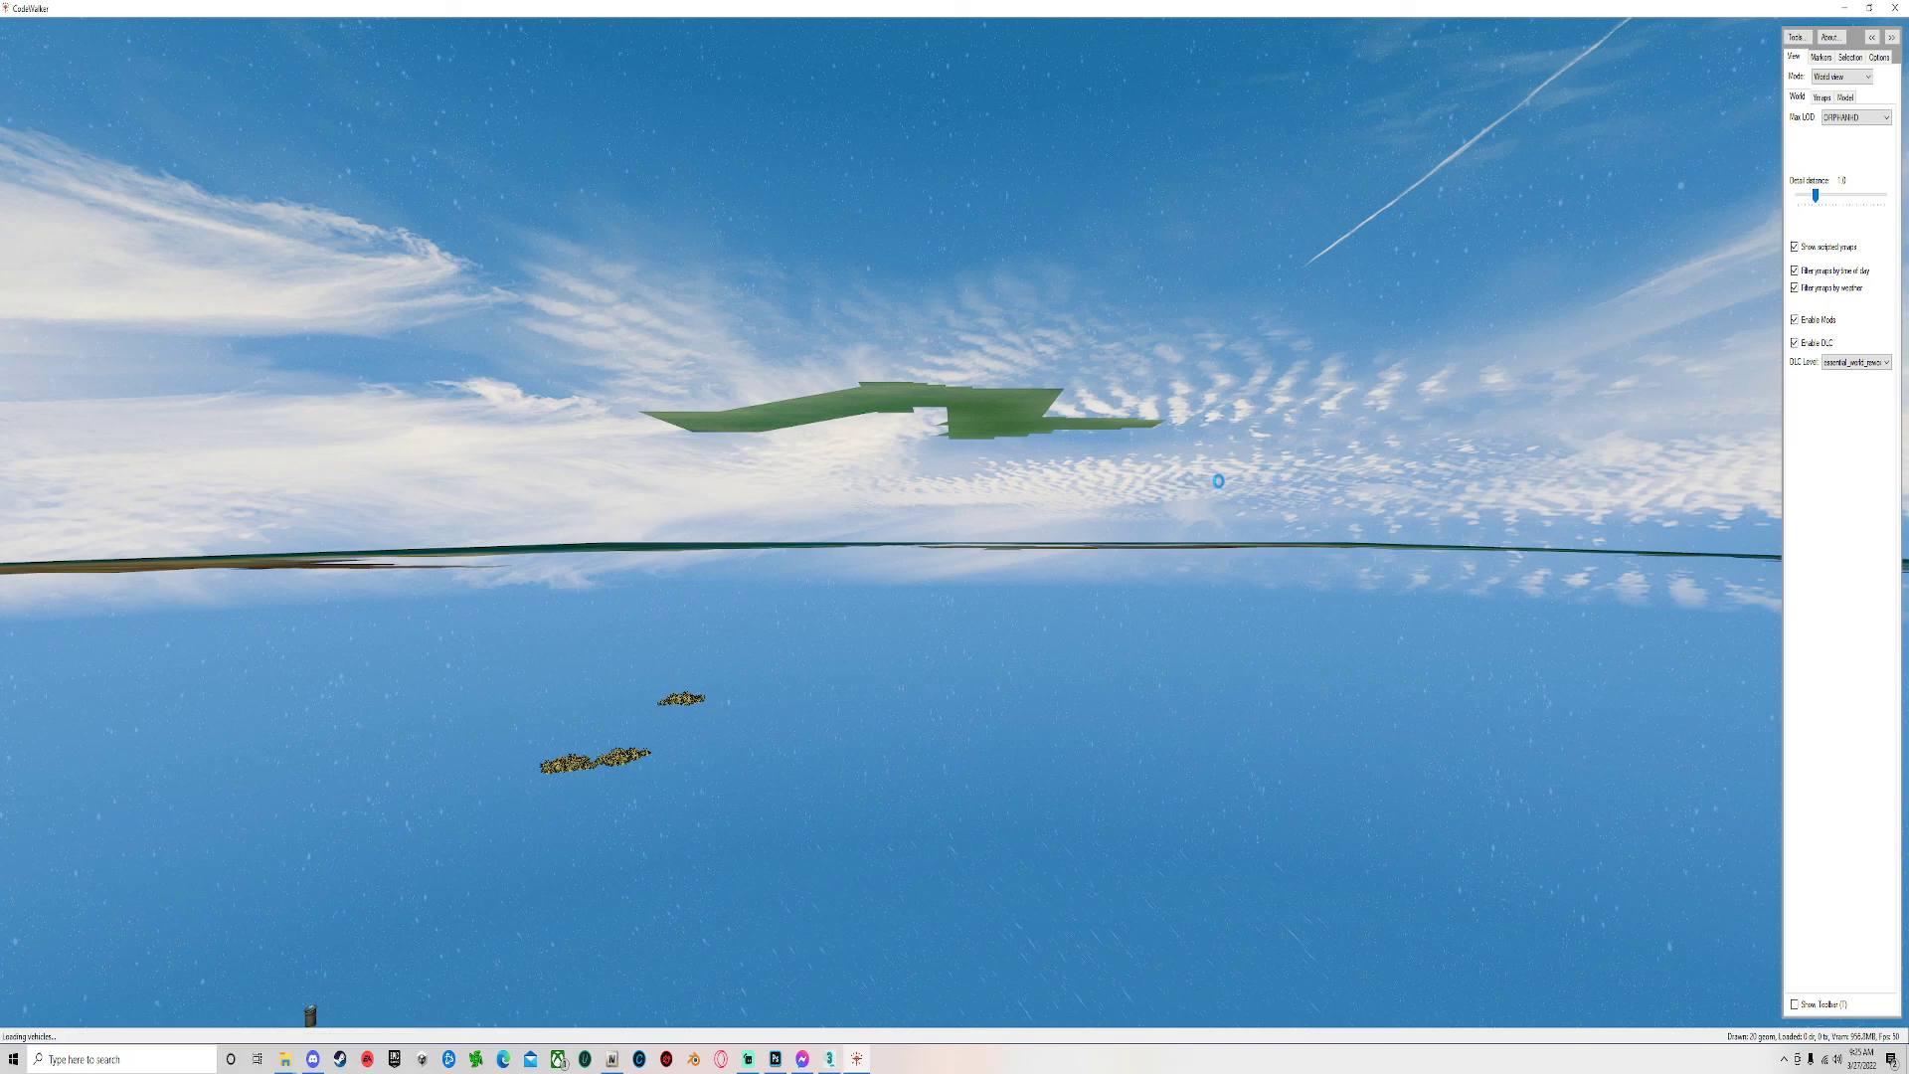
# Show the editing toolbar and create a new project containing a new YMAP file.
pyautogui.press('t')
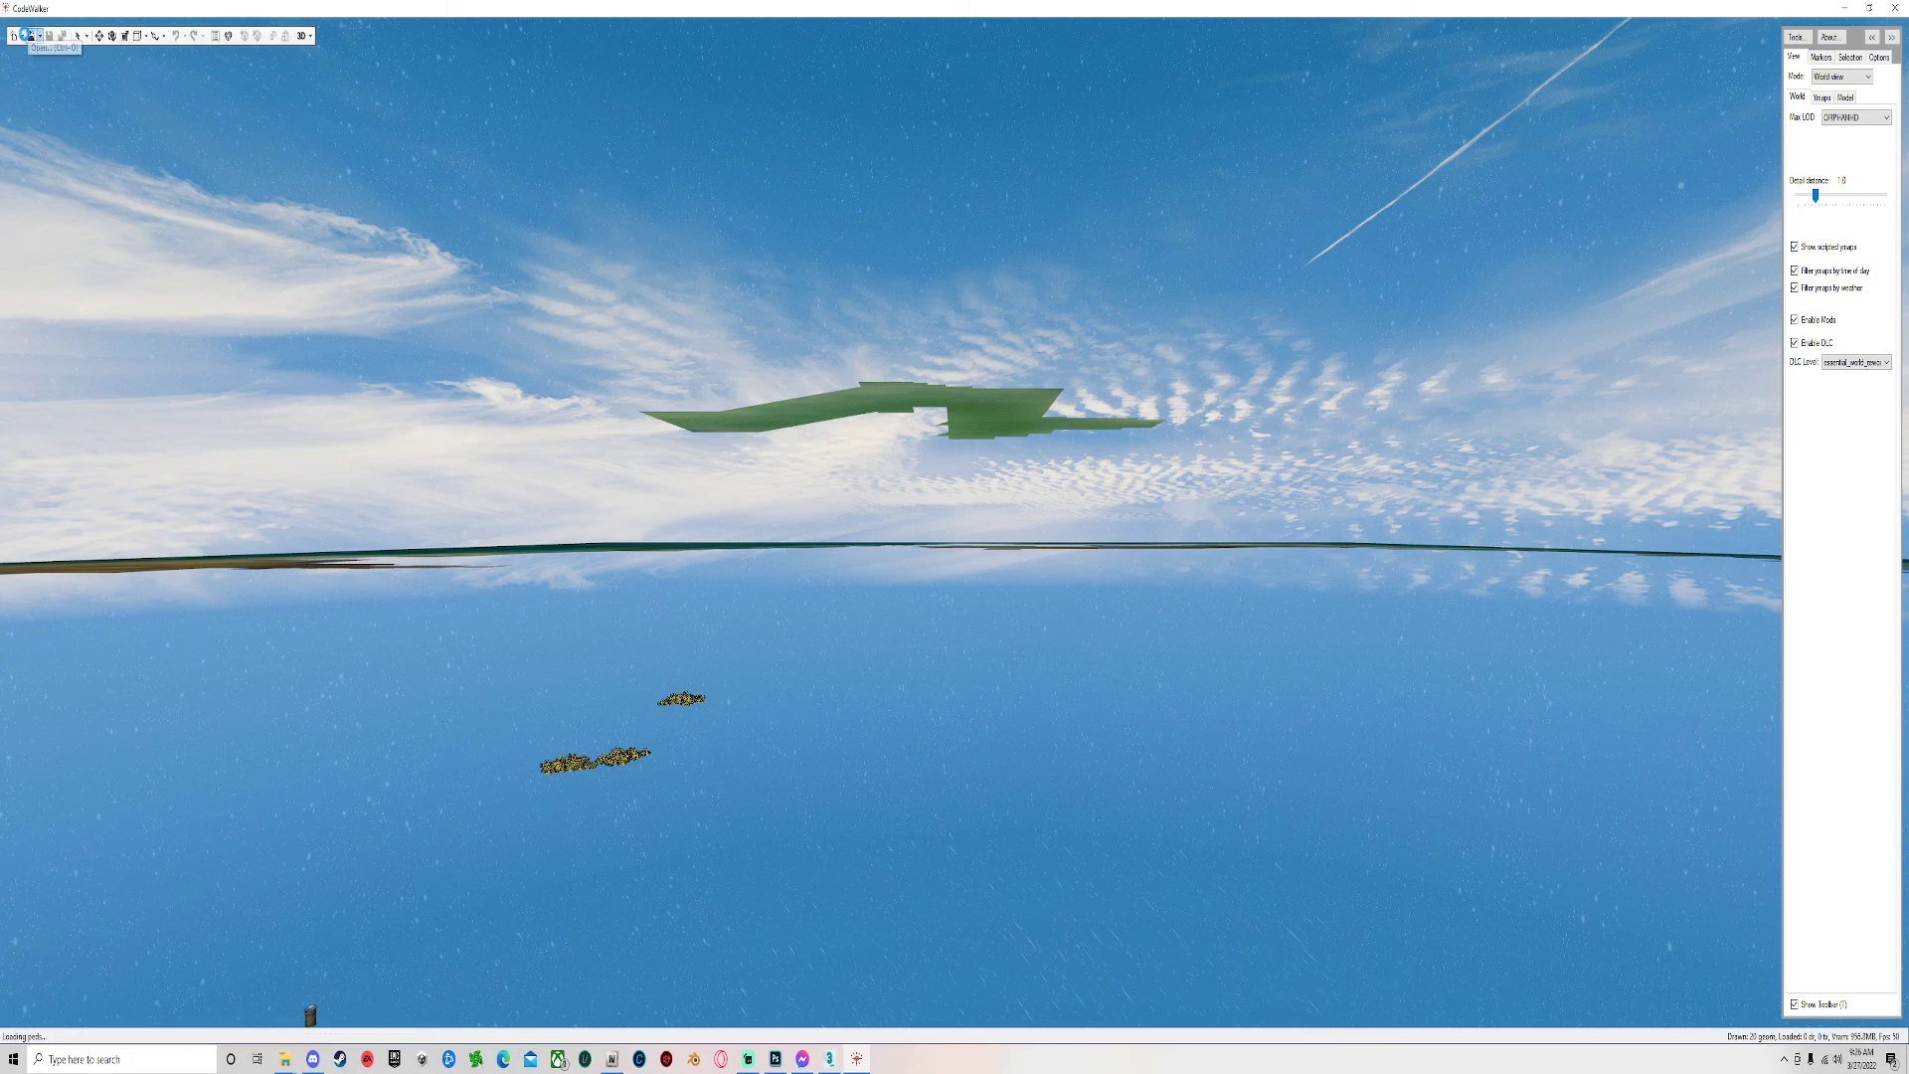
pyautogui.click(29, 35)
pyautogui.click(45, 69)
pyautogui.click(160, 215)
pyautogui.click(168, 228)
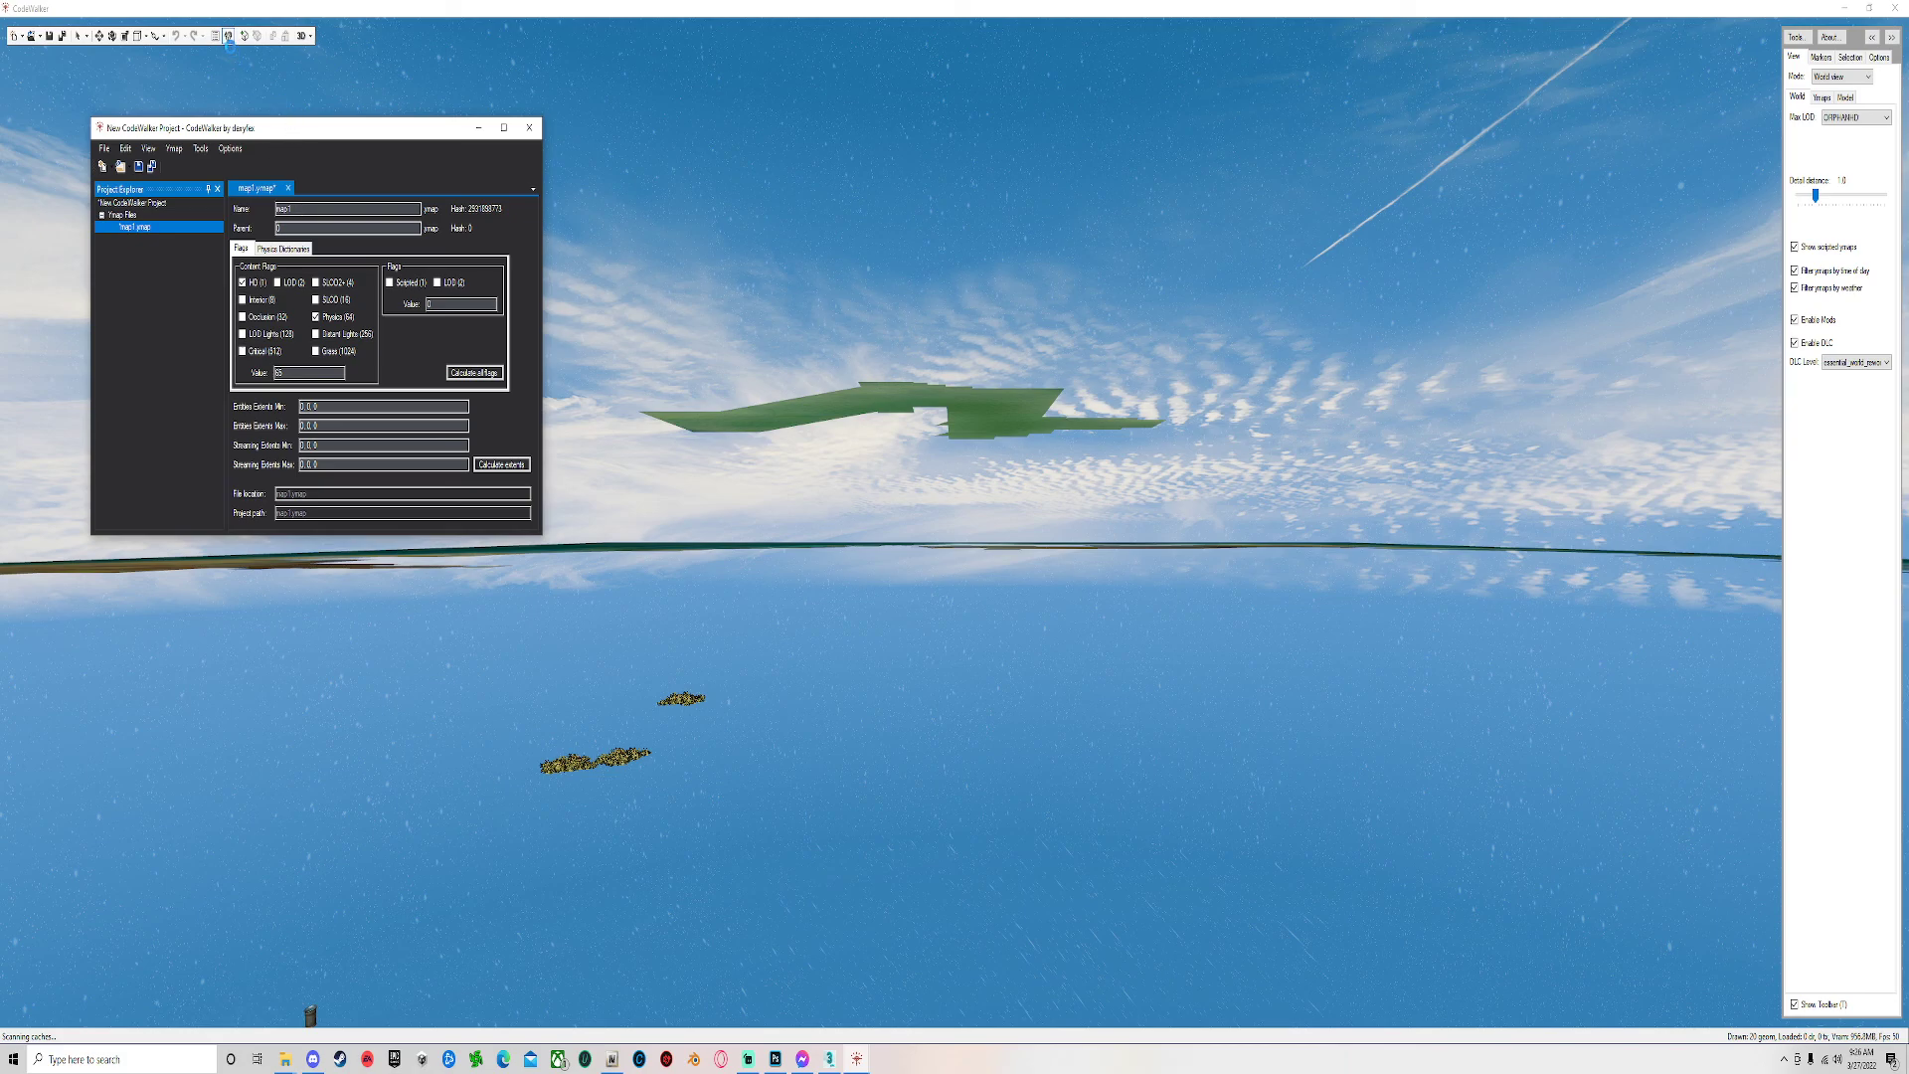
# Add an entity to the new YMAP and set its archetype to ewr_fir_tree.
pyautogui.click(242, 36)
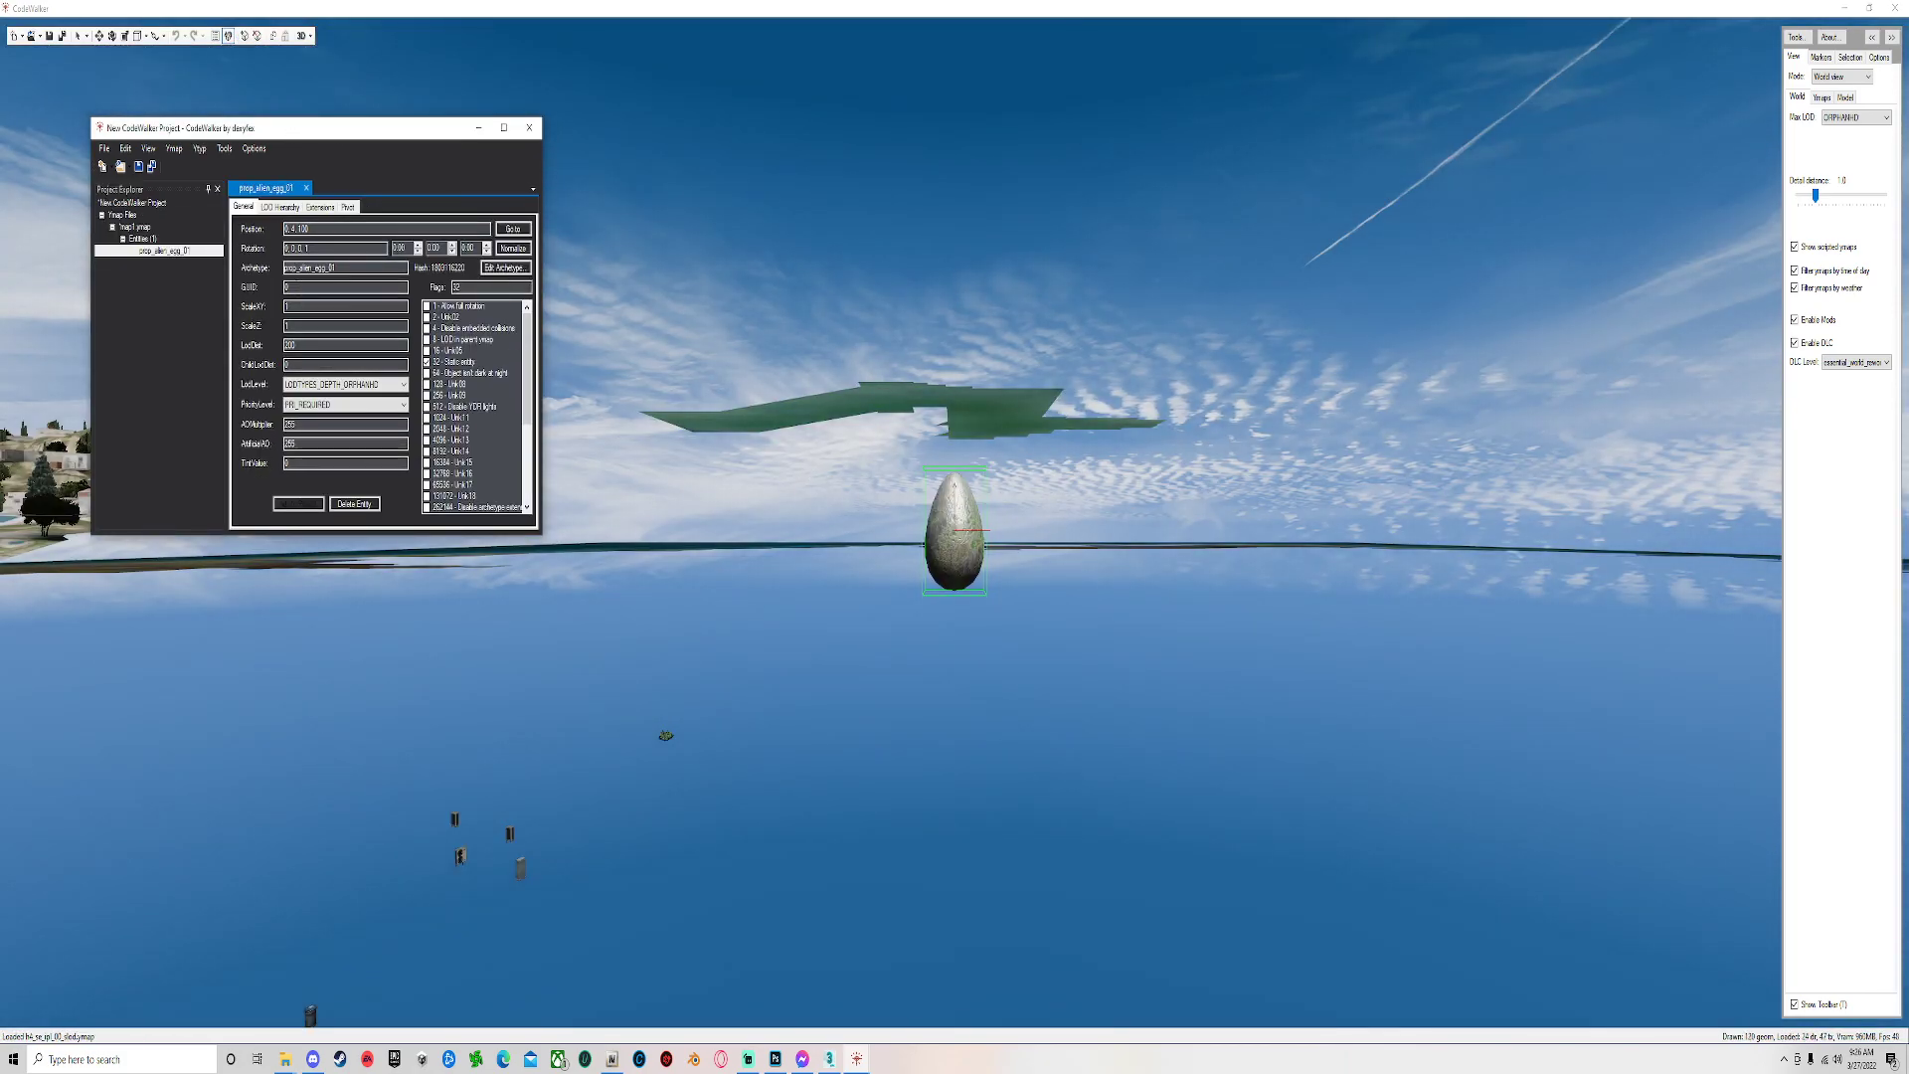
pyautogui.doubleClick(338, 267)
pyautogui.write('ew')
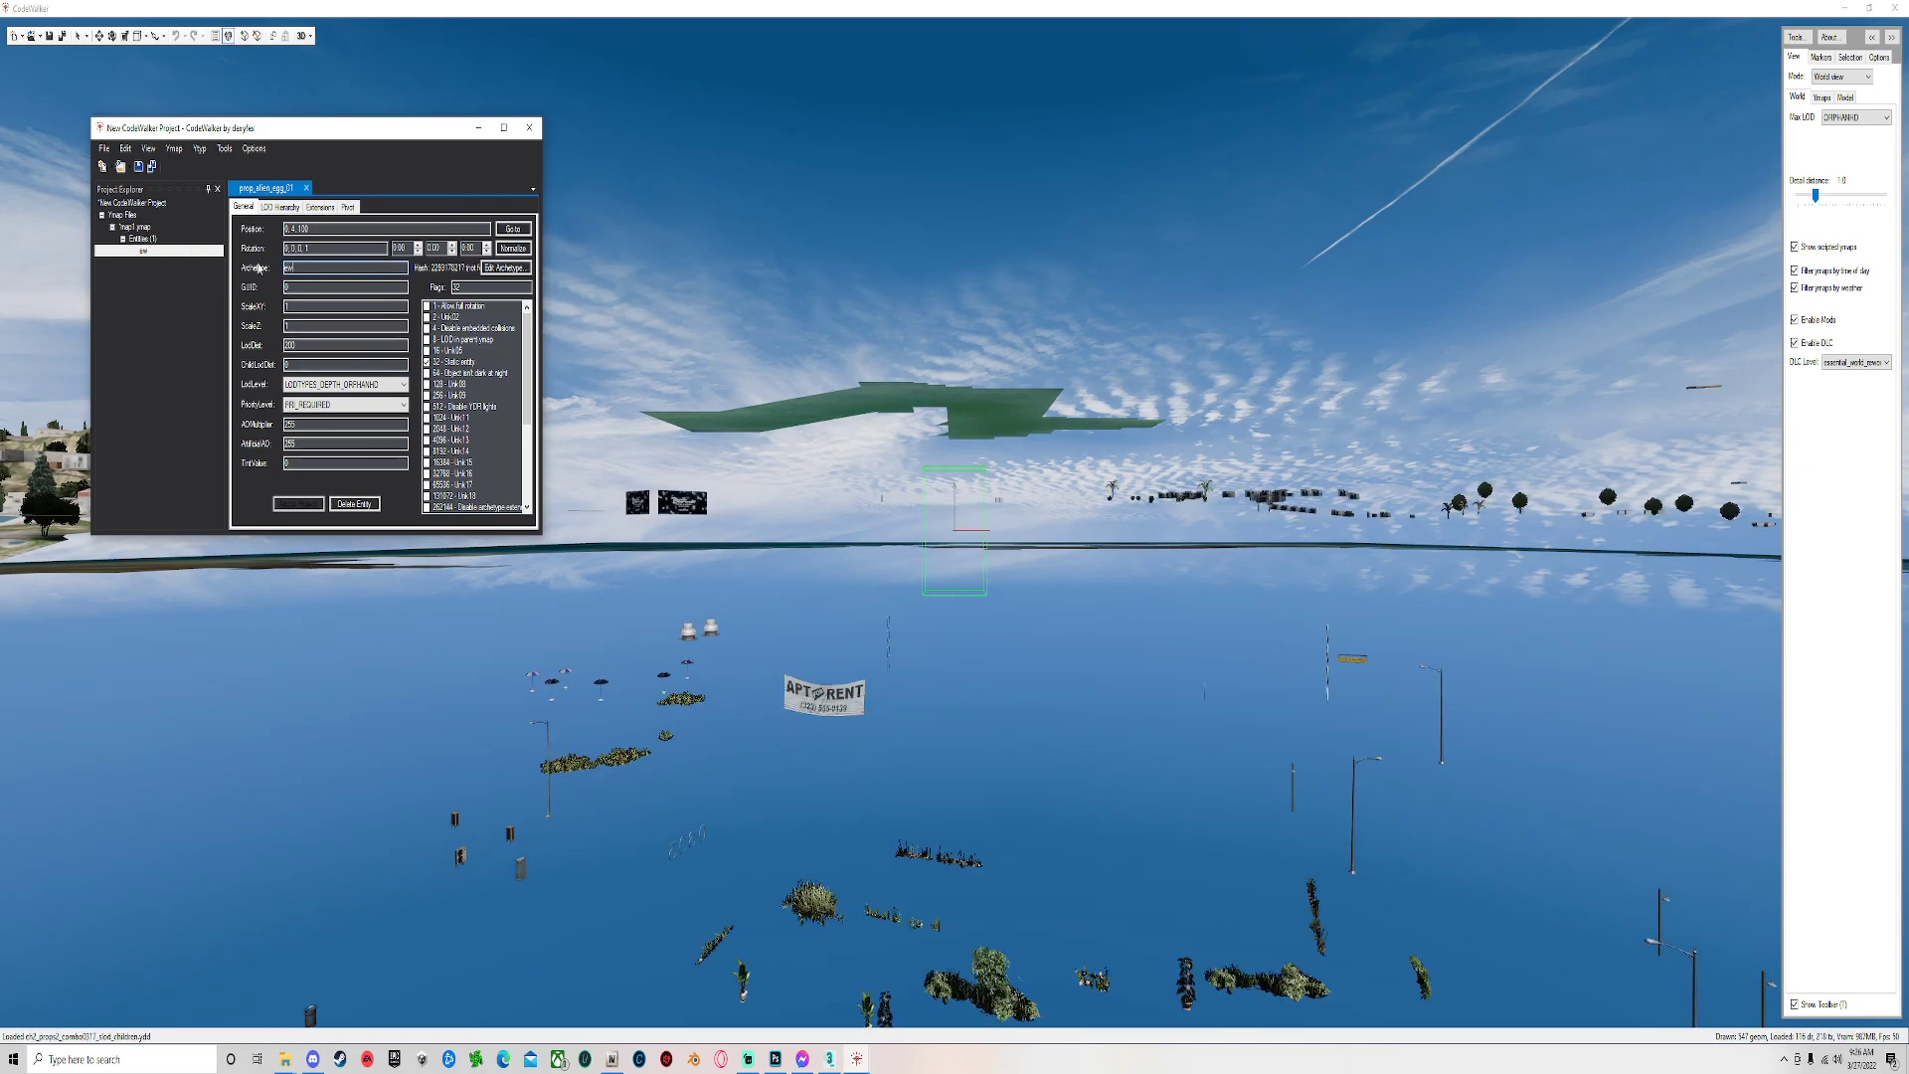
pyautogui.write('_filr_tree')
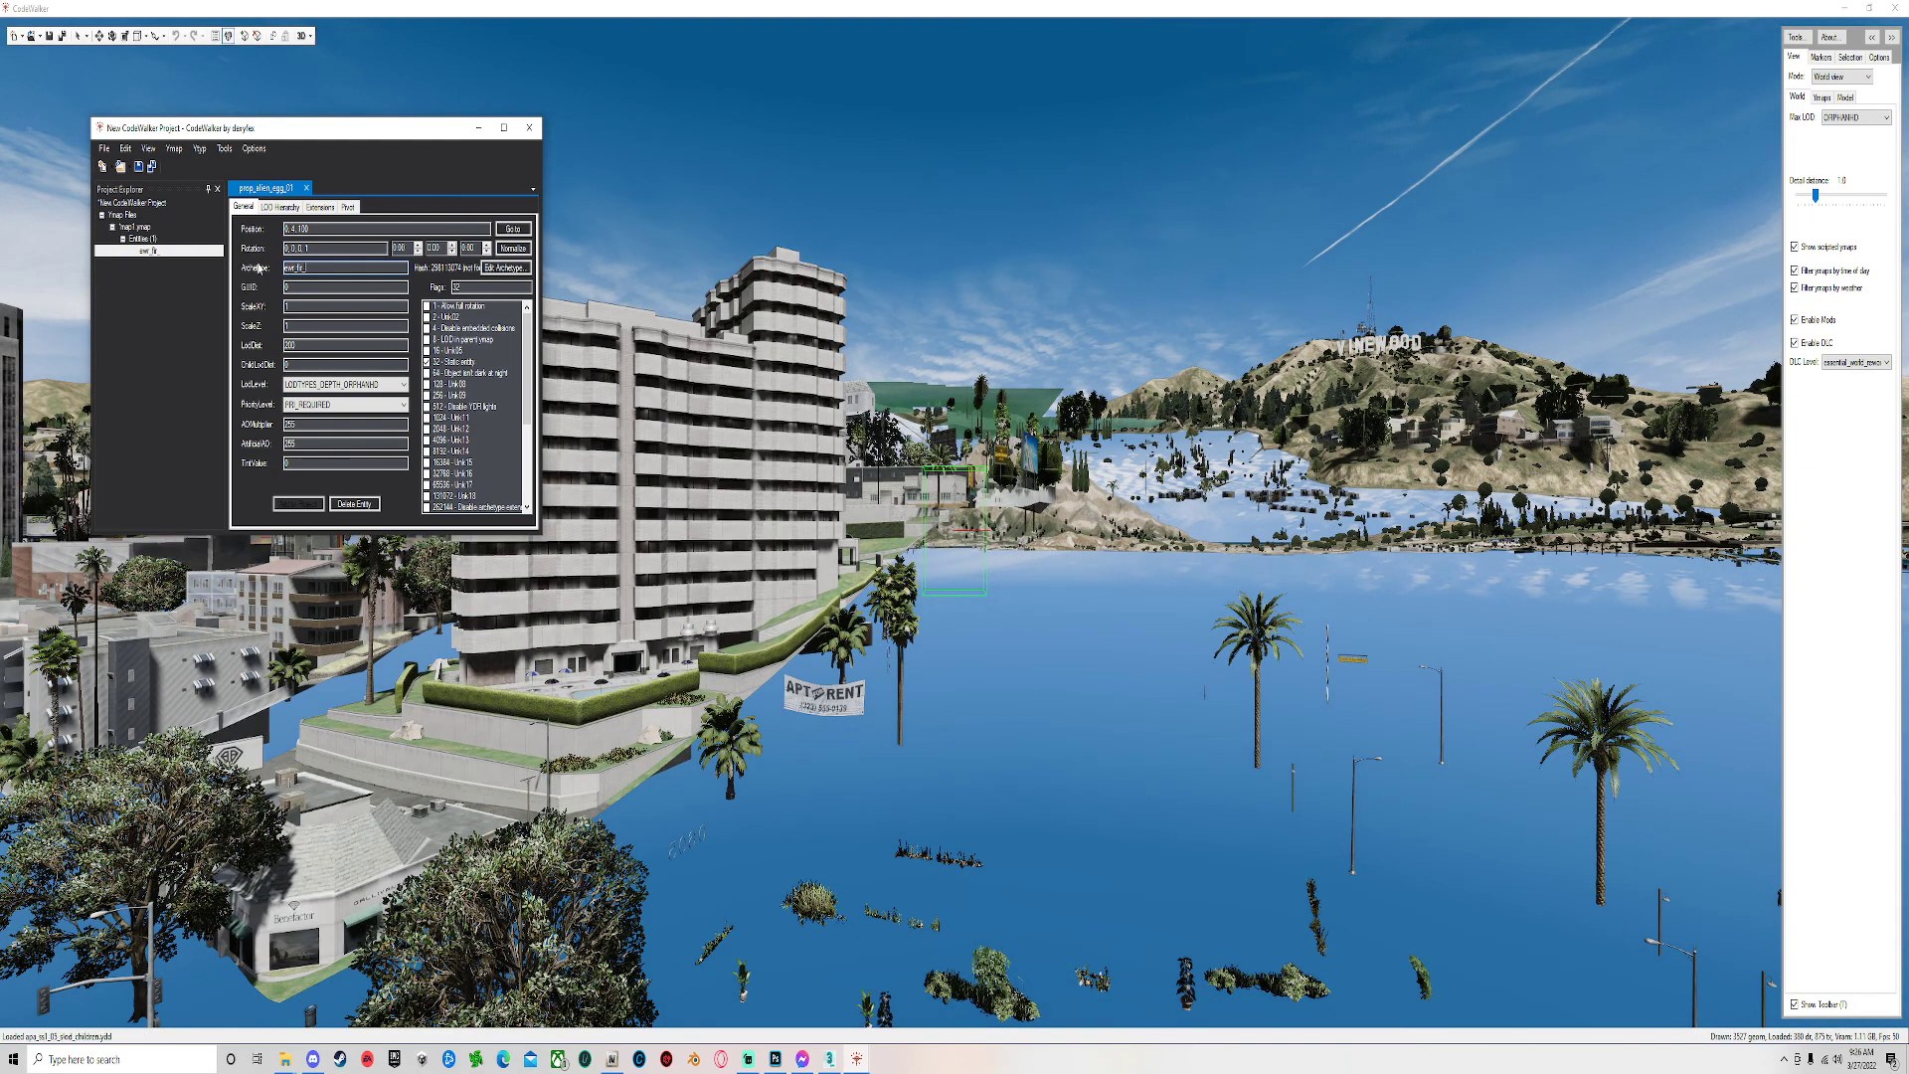
pyautogui.write('_1')
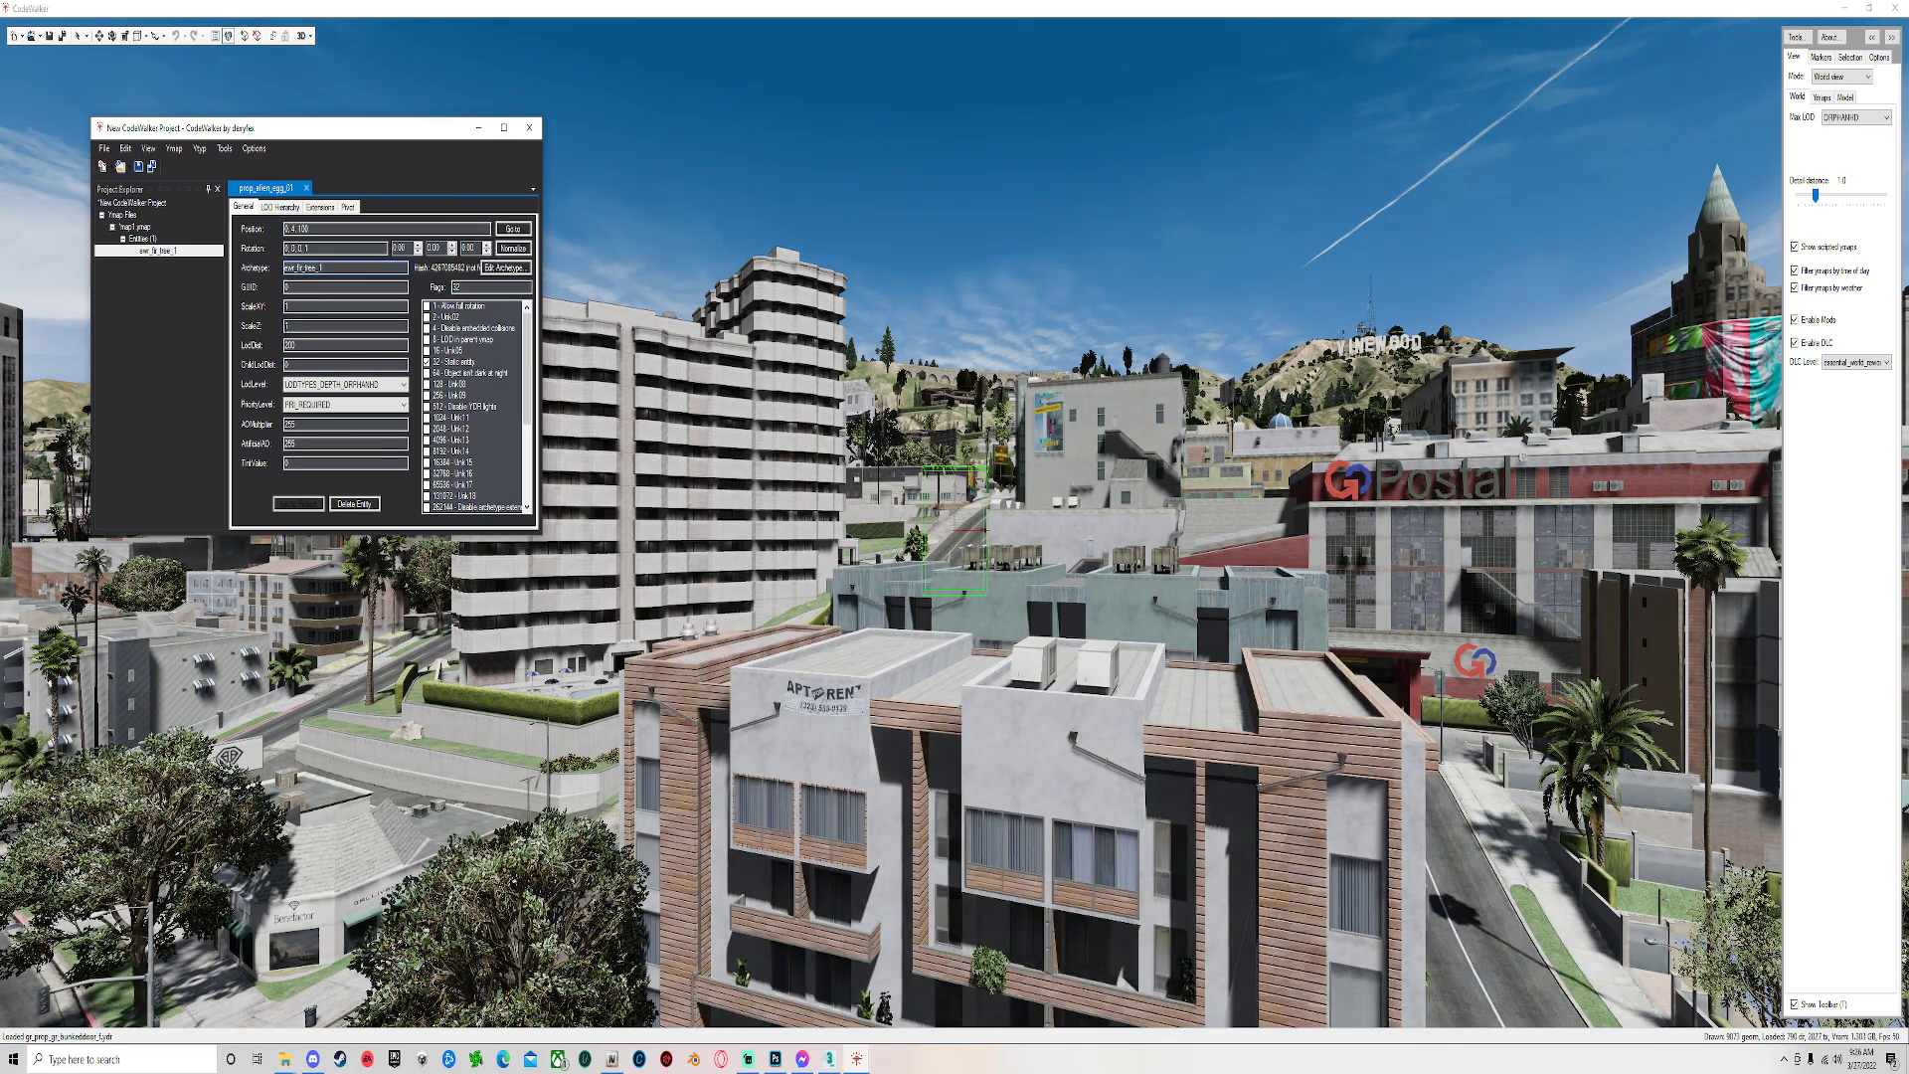
pyautogui.press('BackSpace')
pyautogui.press('BackSpace')
# Examine the placed fir tree in the city from several angles, from its top to its base.
pyautogui.moveTo(581, 323); pyautogui.dragTo(538, 272)
pyautogui.press('s')
pyautogui.press('w')
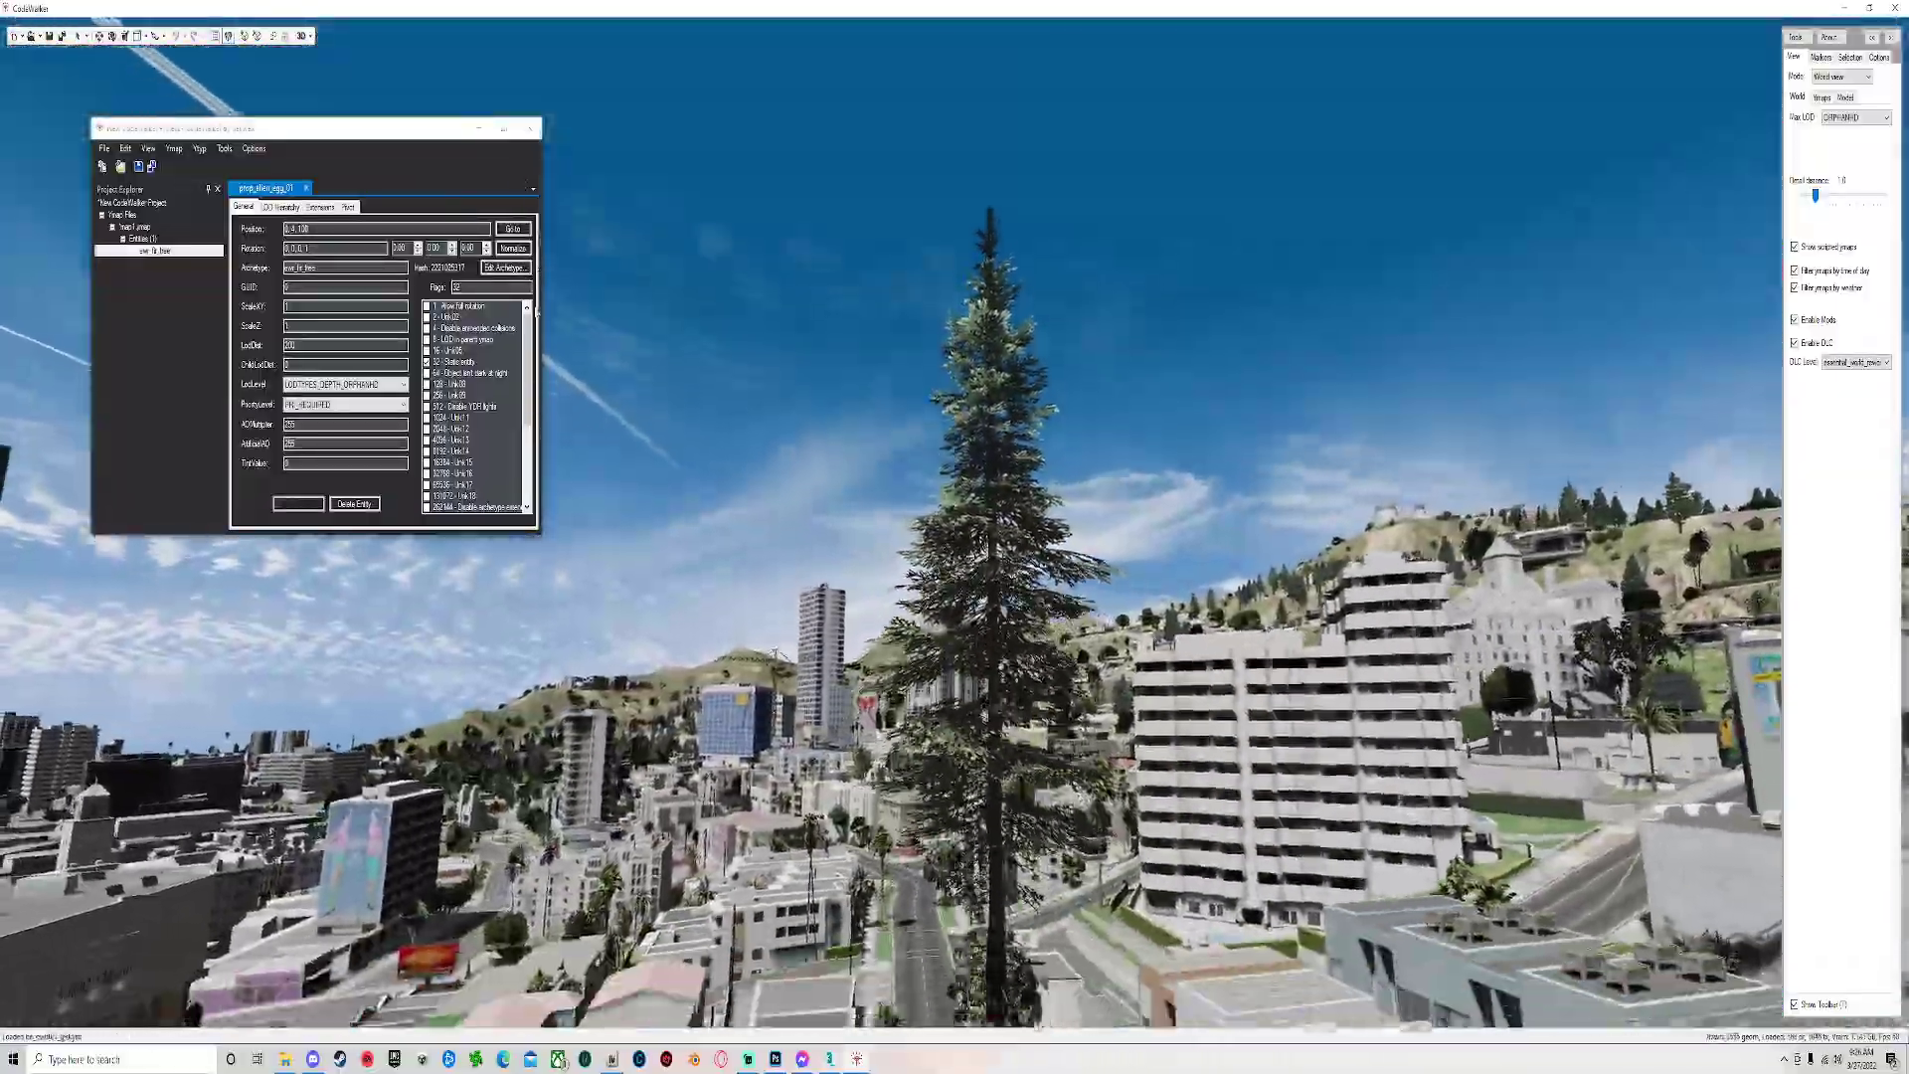
pyautogui.press('w')
pyautogui.moveTo(537, 311); pyautogui.dragTo(669, 477)
pyautogui.press('w')
pyautogui.press('w')
pyautogui.press('s')
pyautogui.press('w')
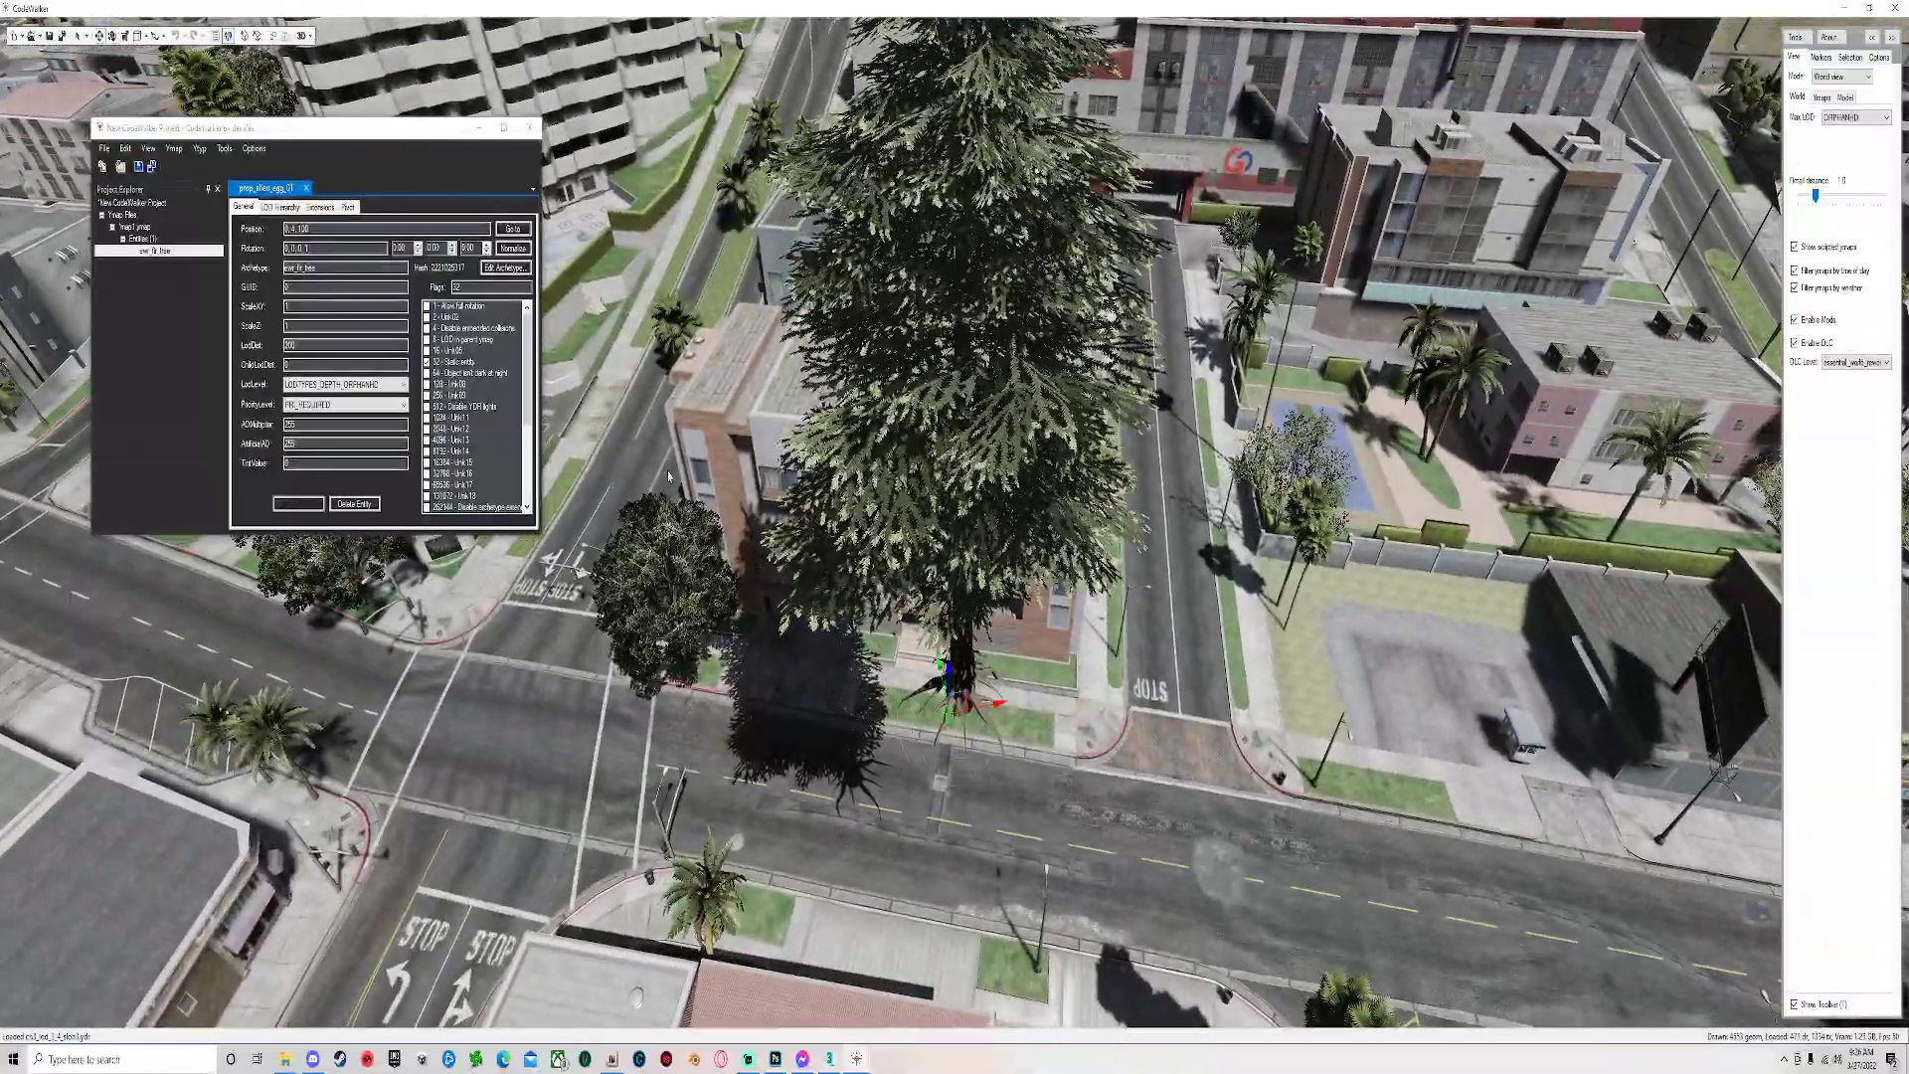
# Move the fir tree from the city street to the hillside house, placing it beside the swimming pool.
pyautogui.moveTo(924, 729); pyautogui.dragTo(983, 765)
pyautogui.press('d')
pyautogui.press('s')
pyautogui.moveTo(902, 705); pyautogui.dragTo(1445, 524)
pyautogui.scroll(2, 1001, 810)
pyautogui.moveTo(1051, 780); pyautogui.dragTo(935, 672)
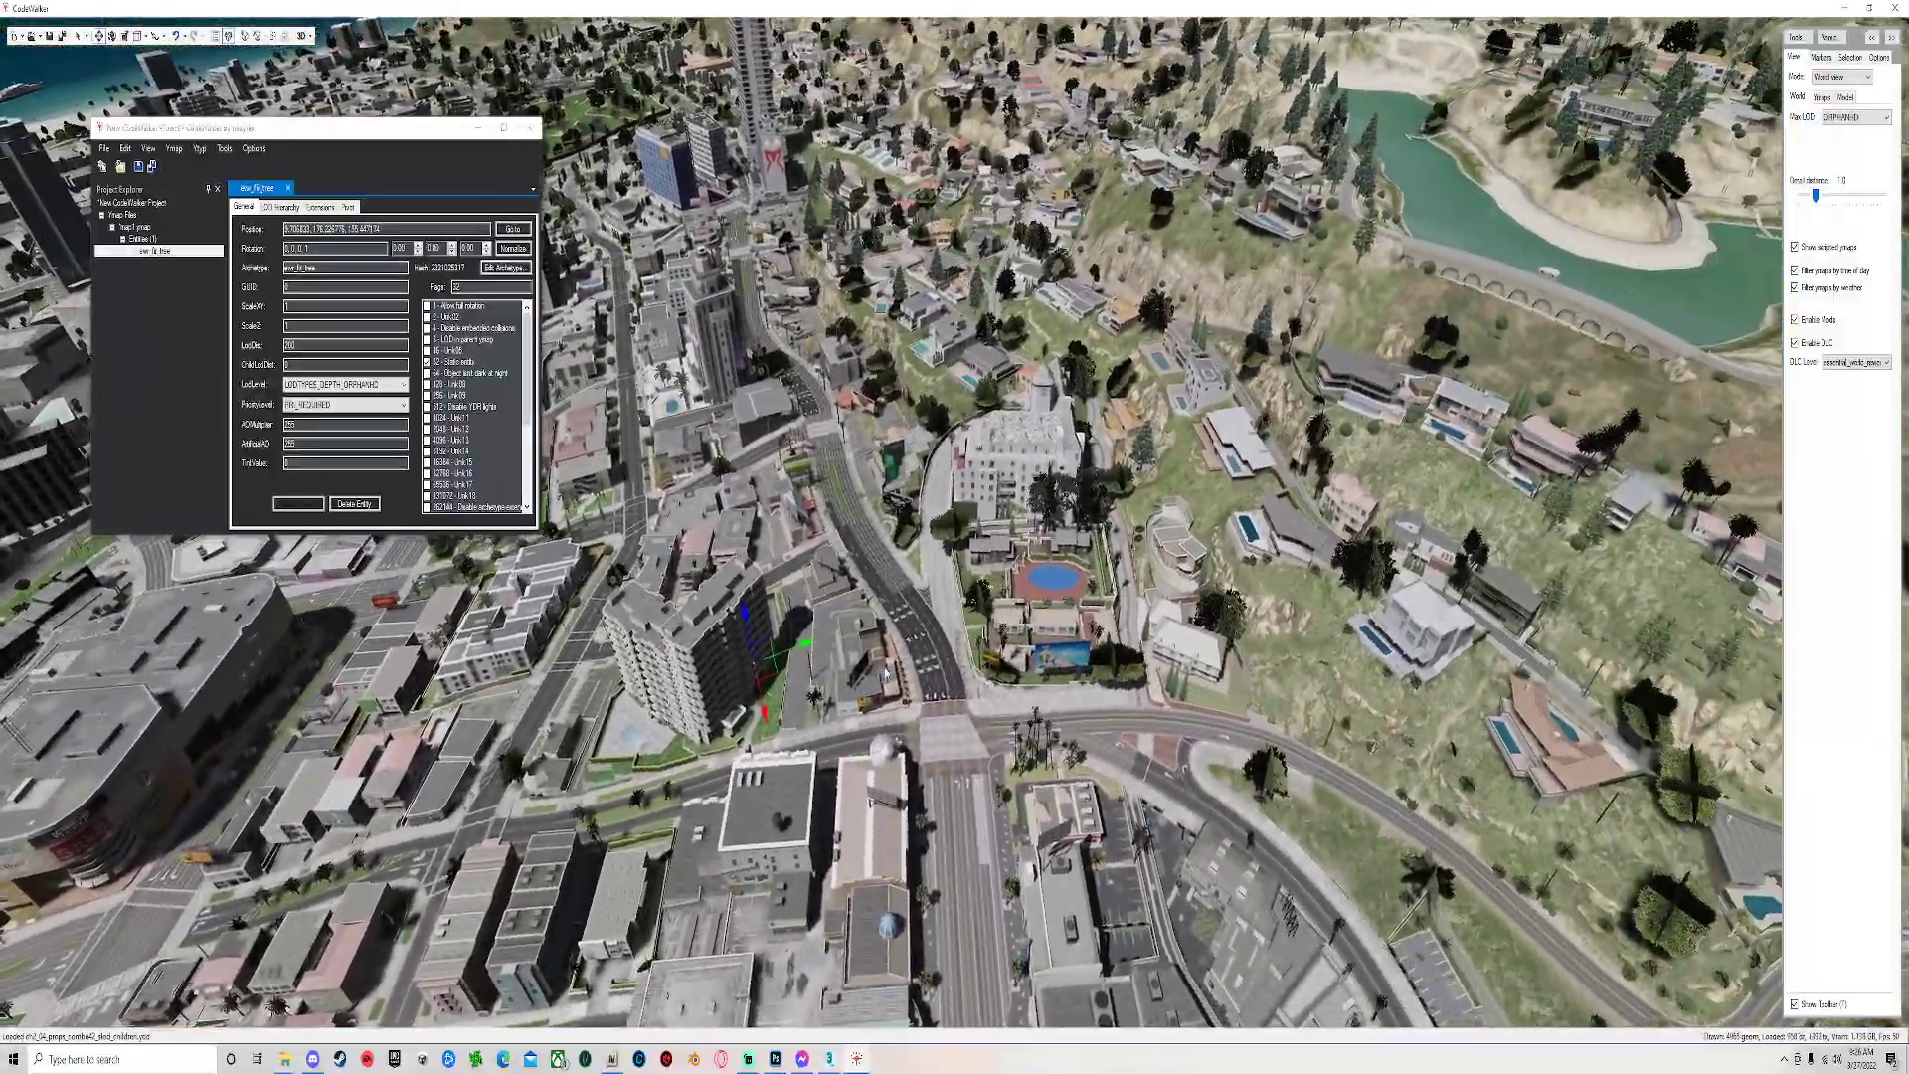
pyautogui.moveTo(773, 669); pyautogui.dragTo(1355, 620)
pyautogui.scroll(10, 1323, 710)
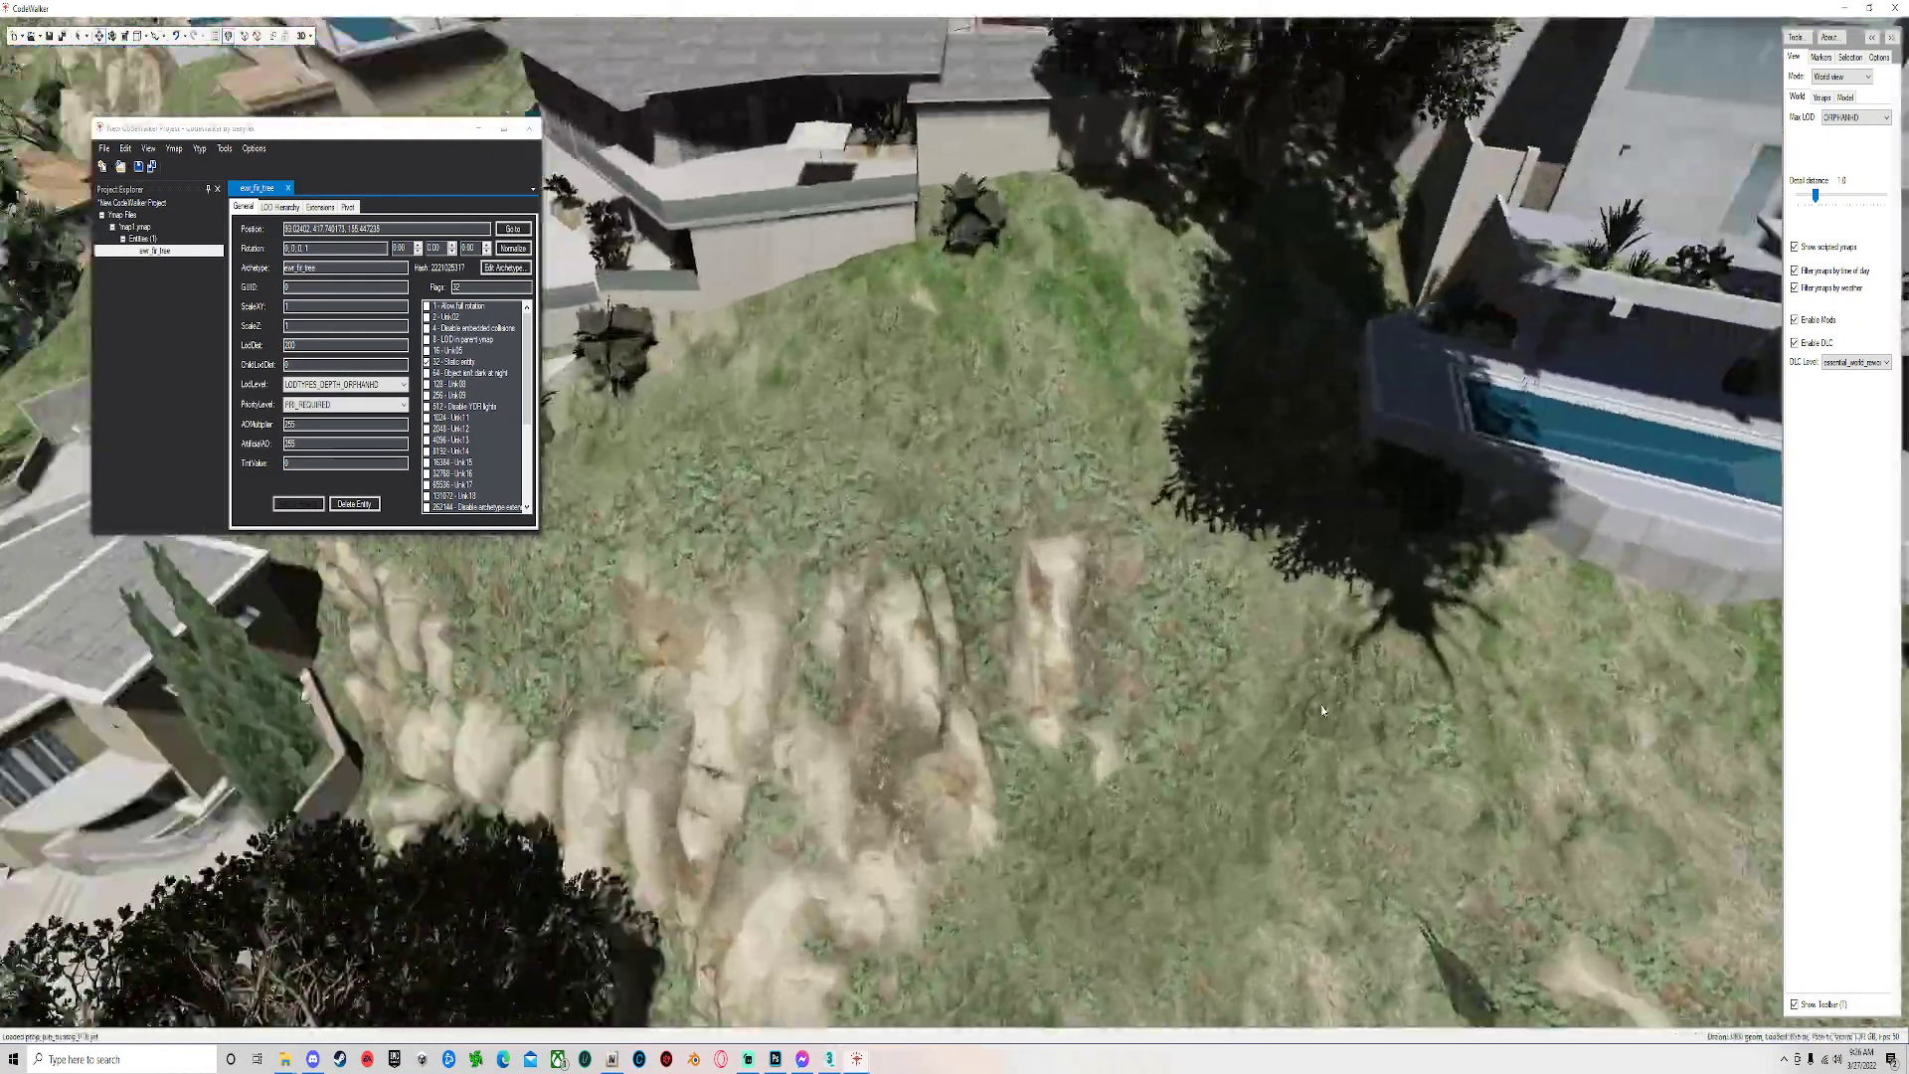
pyautogui.scroll(-10, 1323, 710)
pyautogui.moveTo(1323, 710); pyautogui.dragTo(963, 831)
# Examine the fir tree's foliage, trunk and lighting beside the pool from close up, below and far away.
pyautogui.scroll(10, 963, 831)
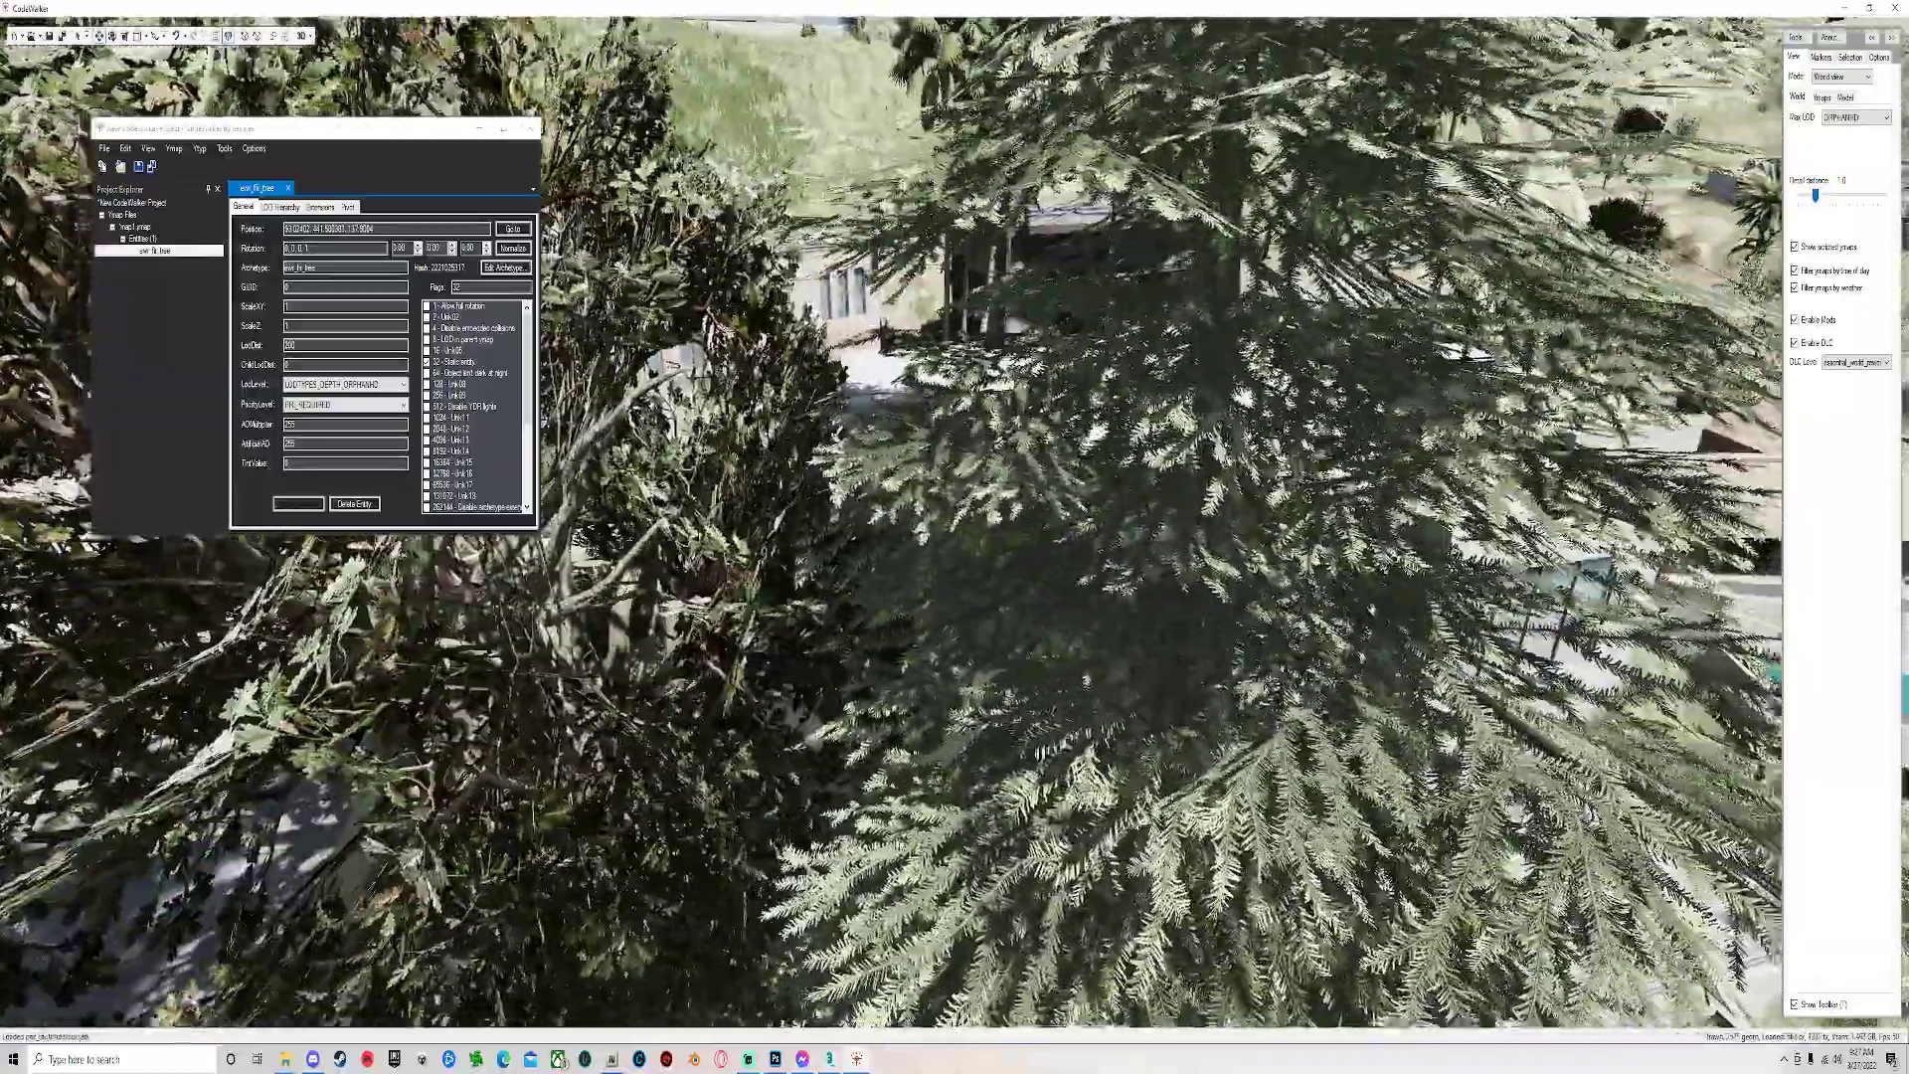
pyautogui.scroll(-10, 963, 853)
pyautogui.scroll(5, 962, 853)
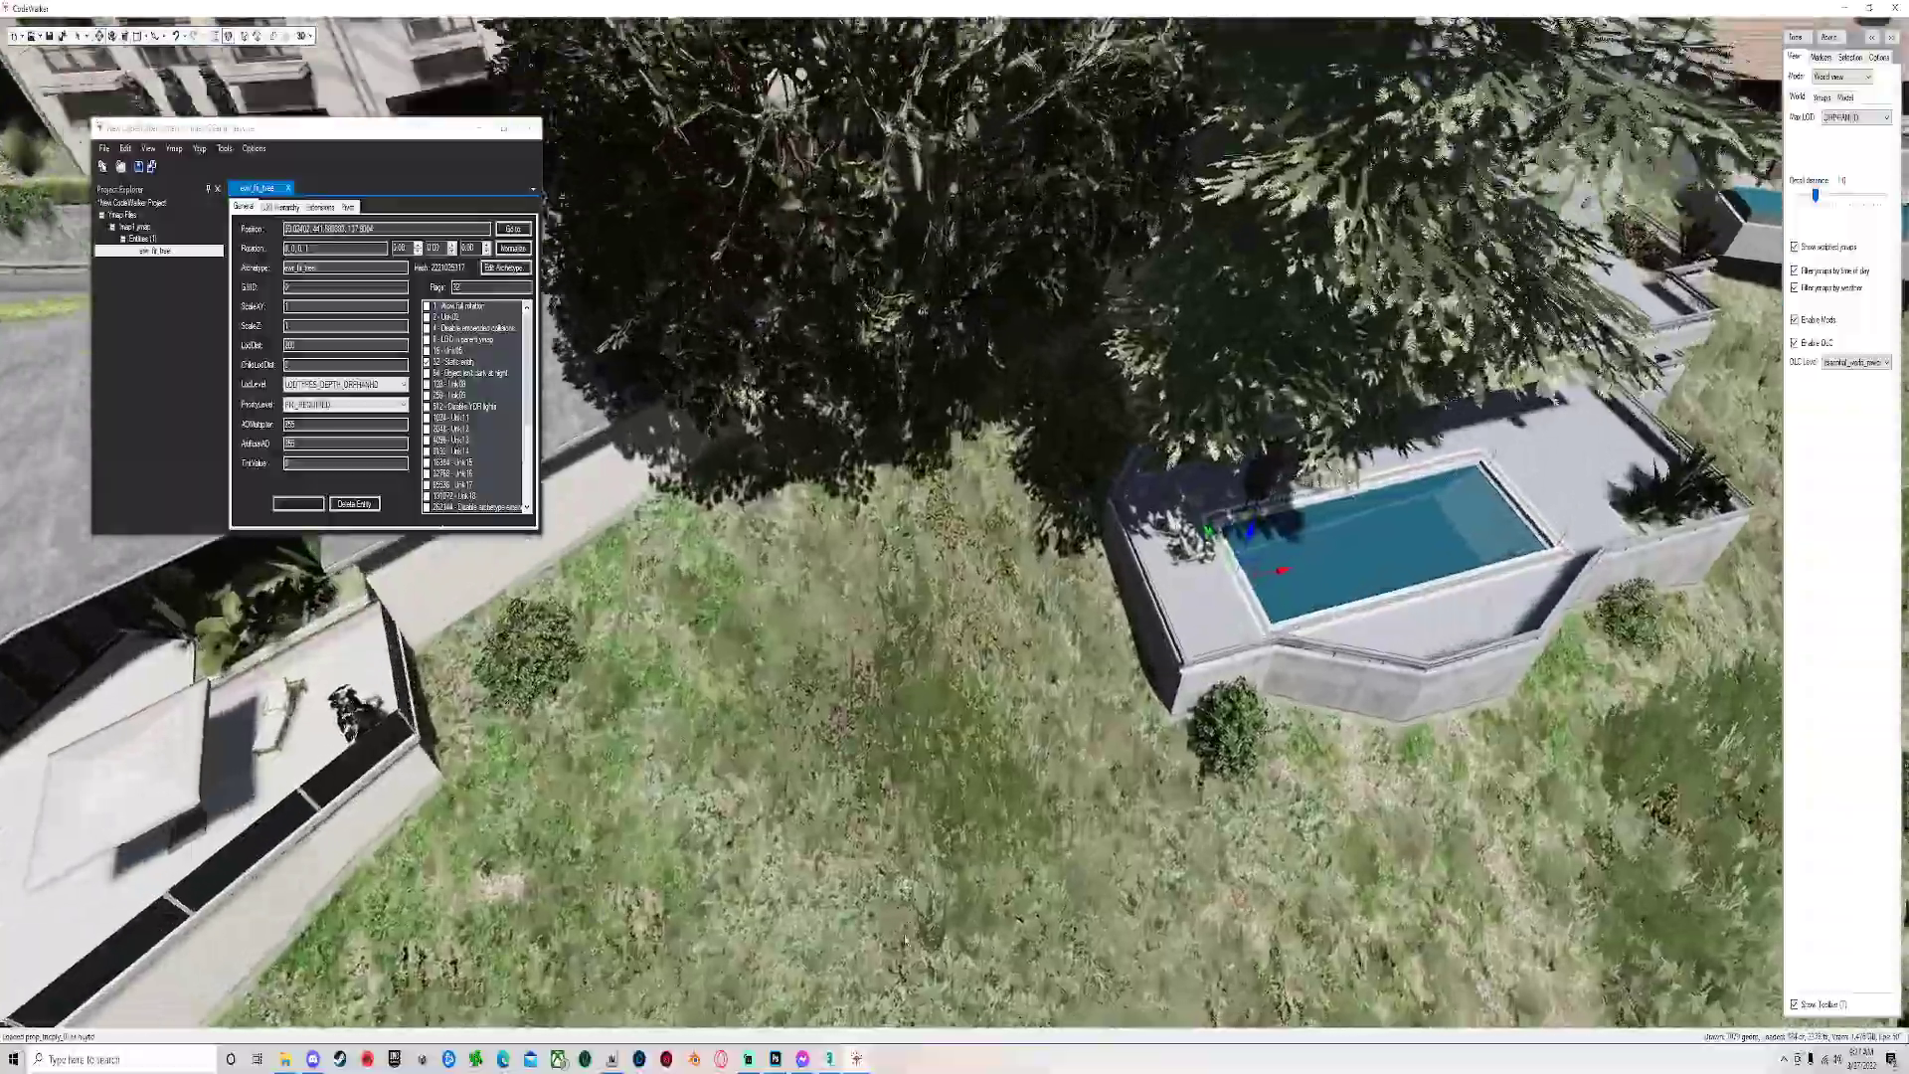
pyautogui.scroll(-10, 962, 854)
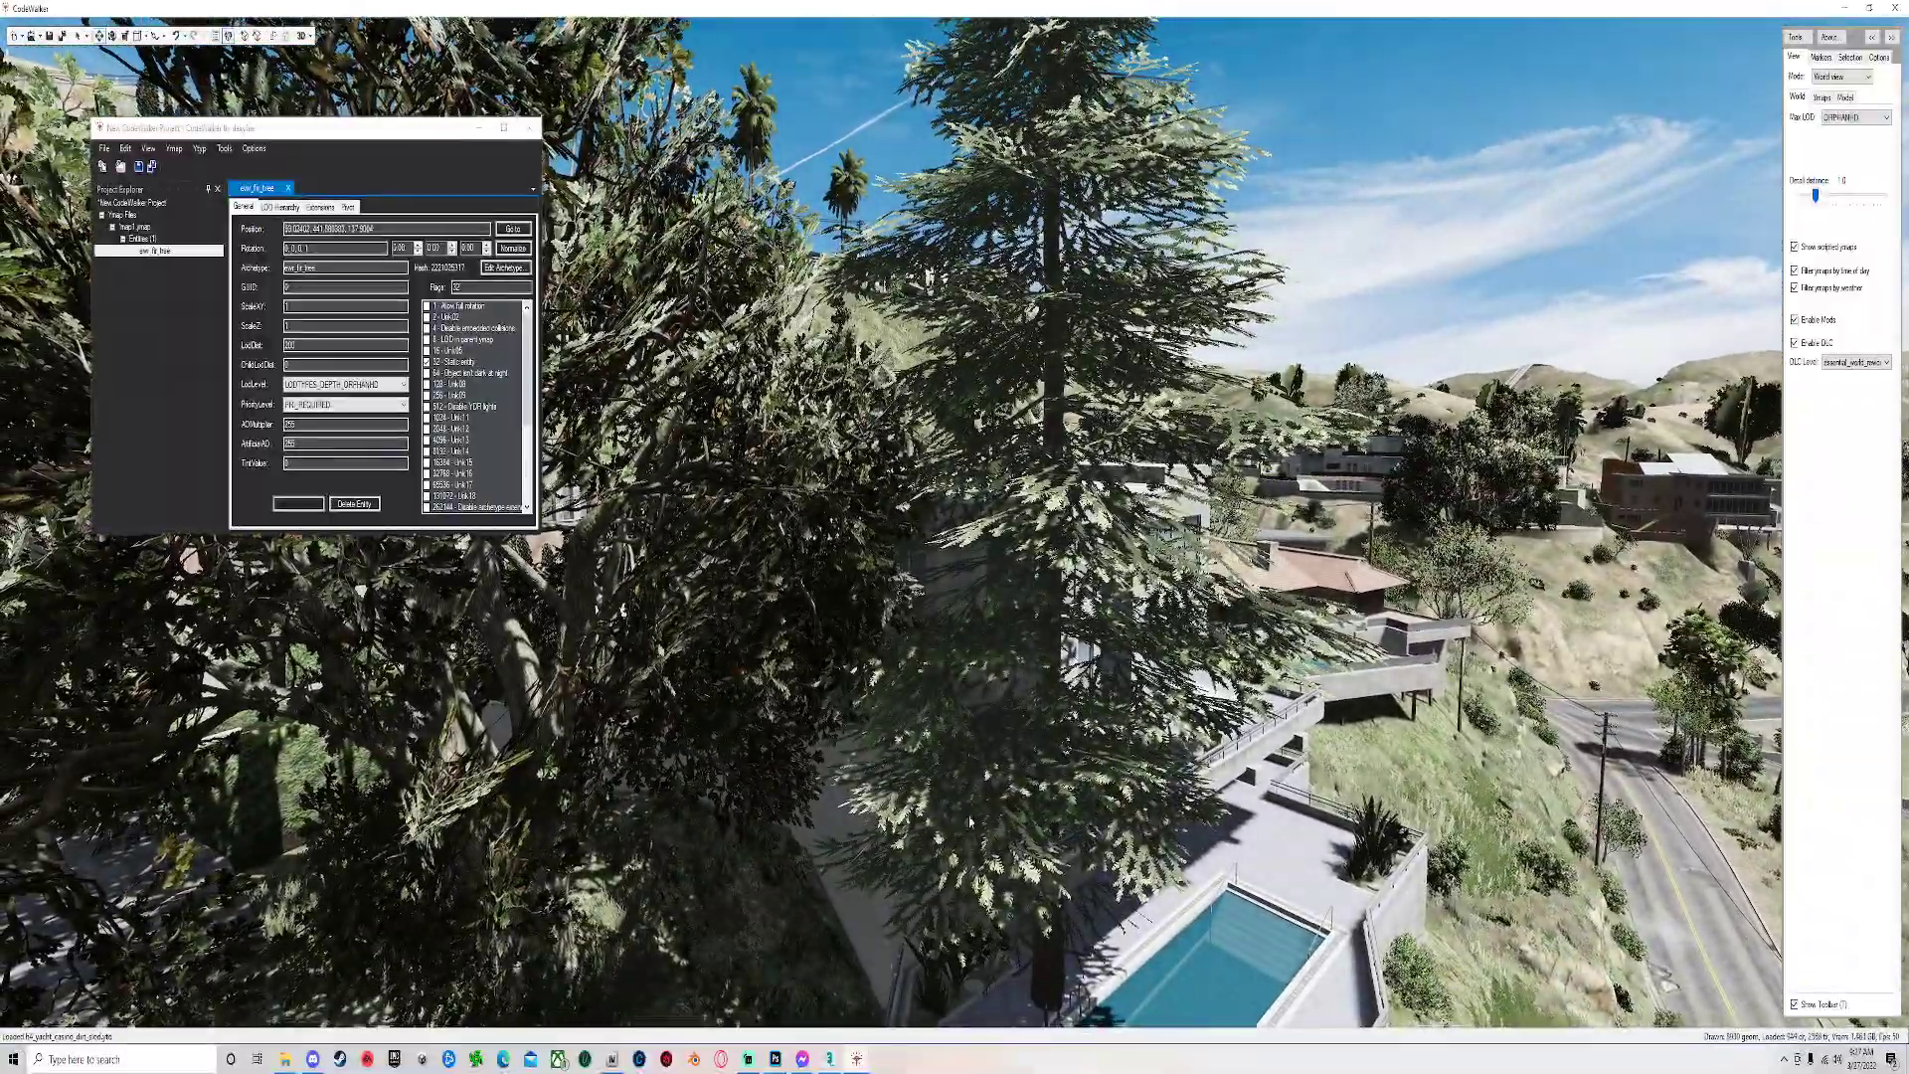
pyautogui.scroll(8, 963, 853)
pyautogui.scroll(8, 963, 854)
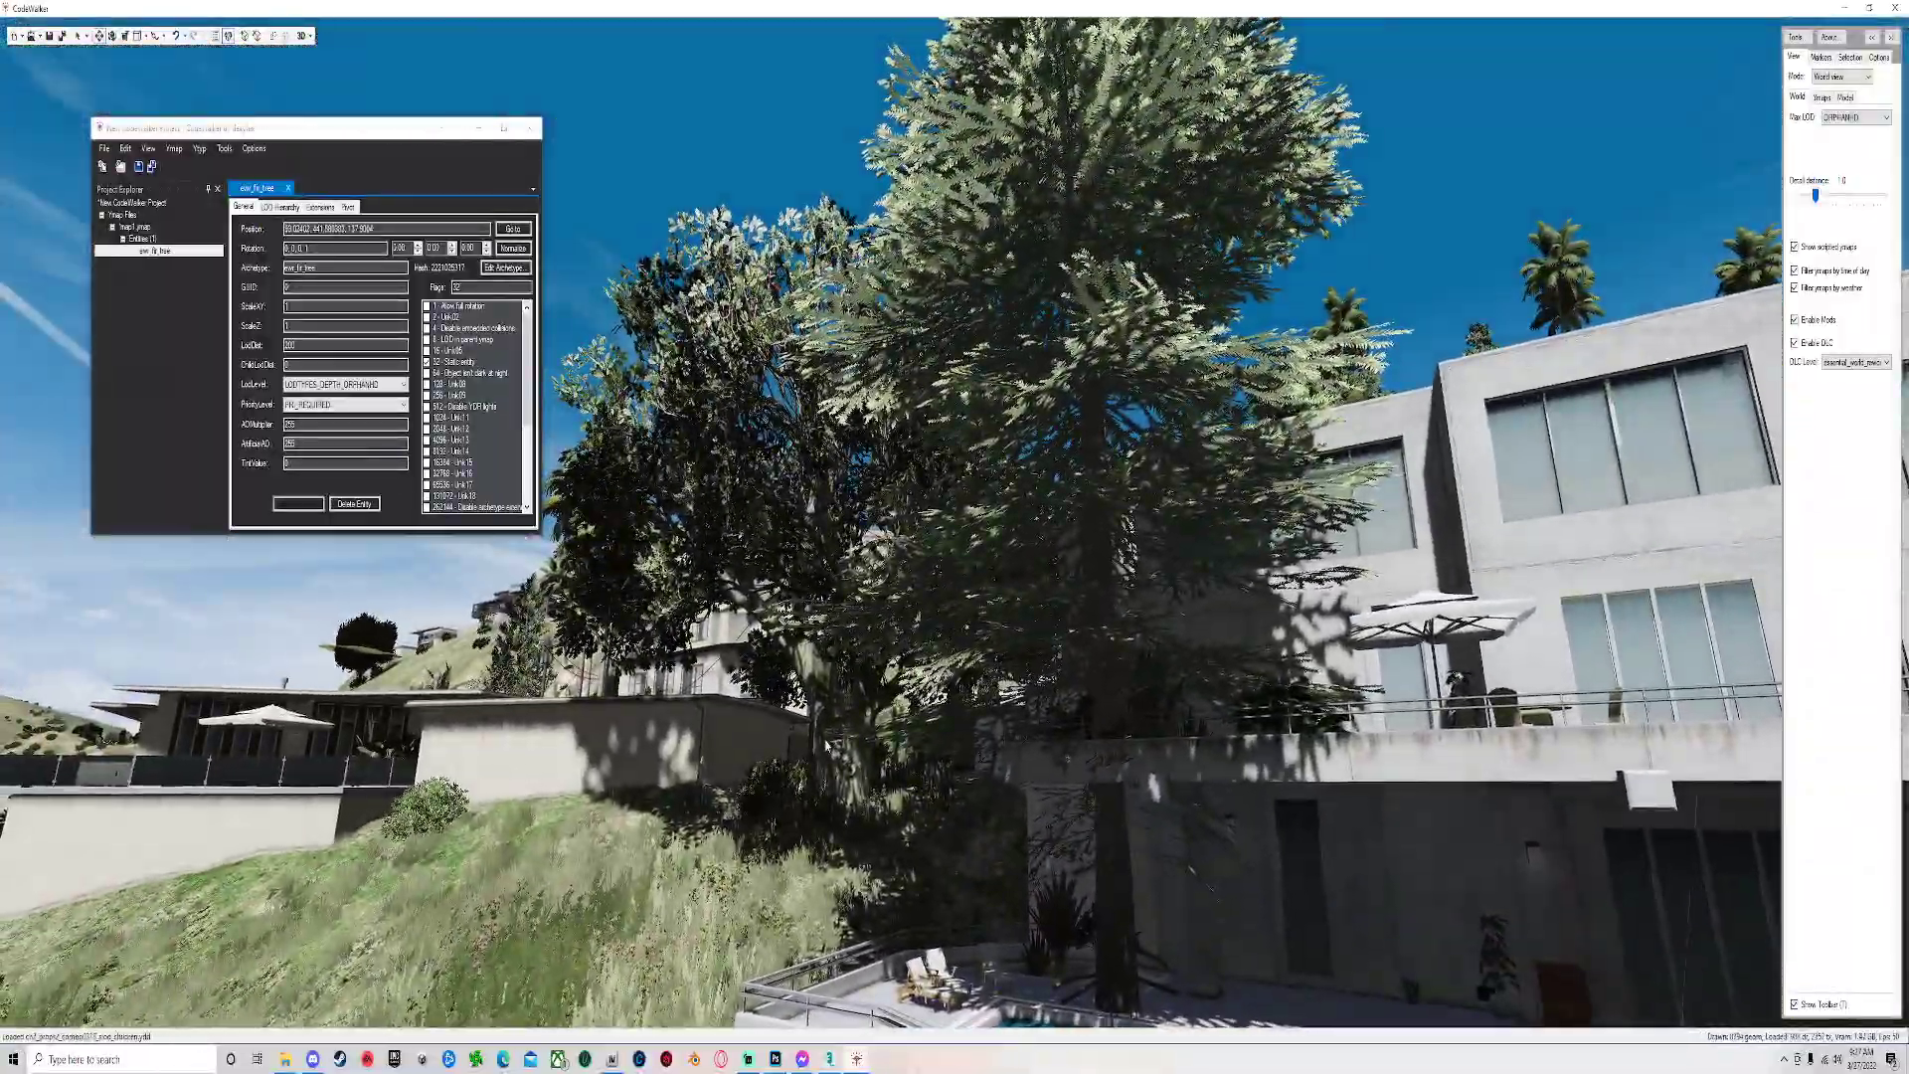
pyautogui.scroll(-5, 1011, 659)
pyautogui.scroll(8, 1011, 659)
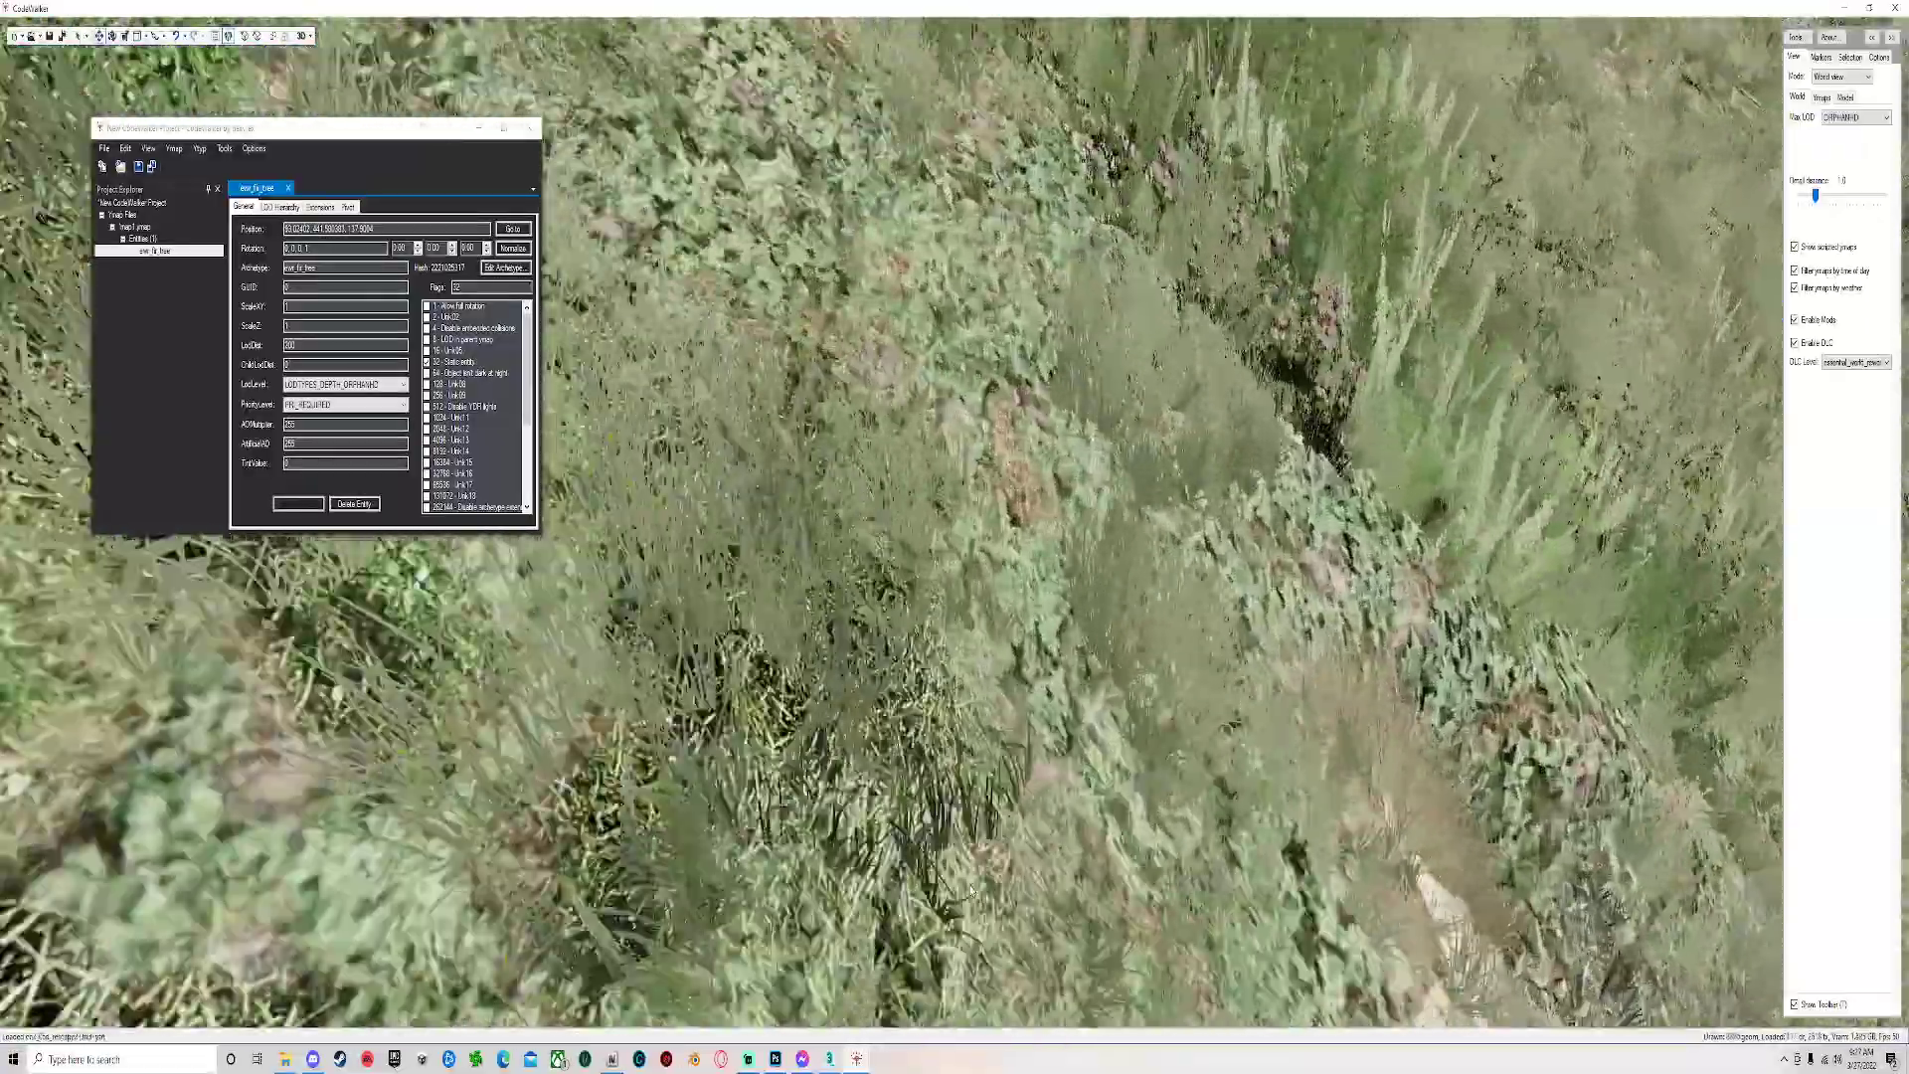
pyautogui.scroll(-8, 1011, 659)
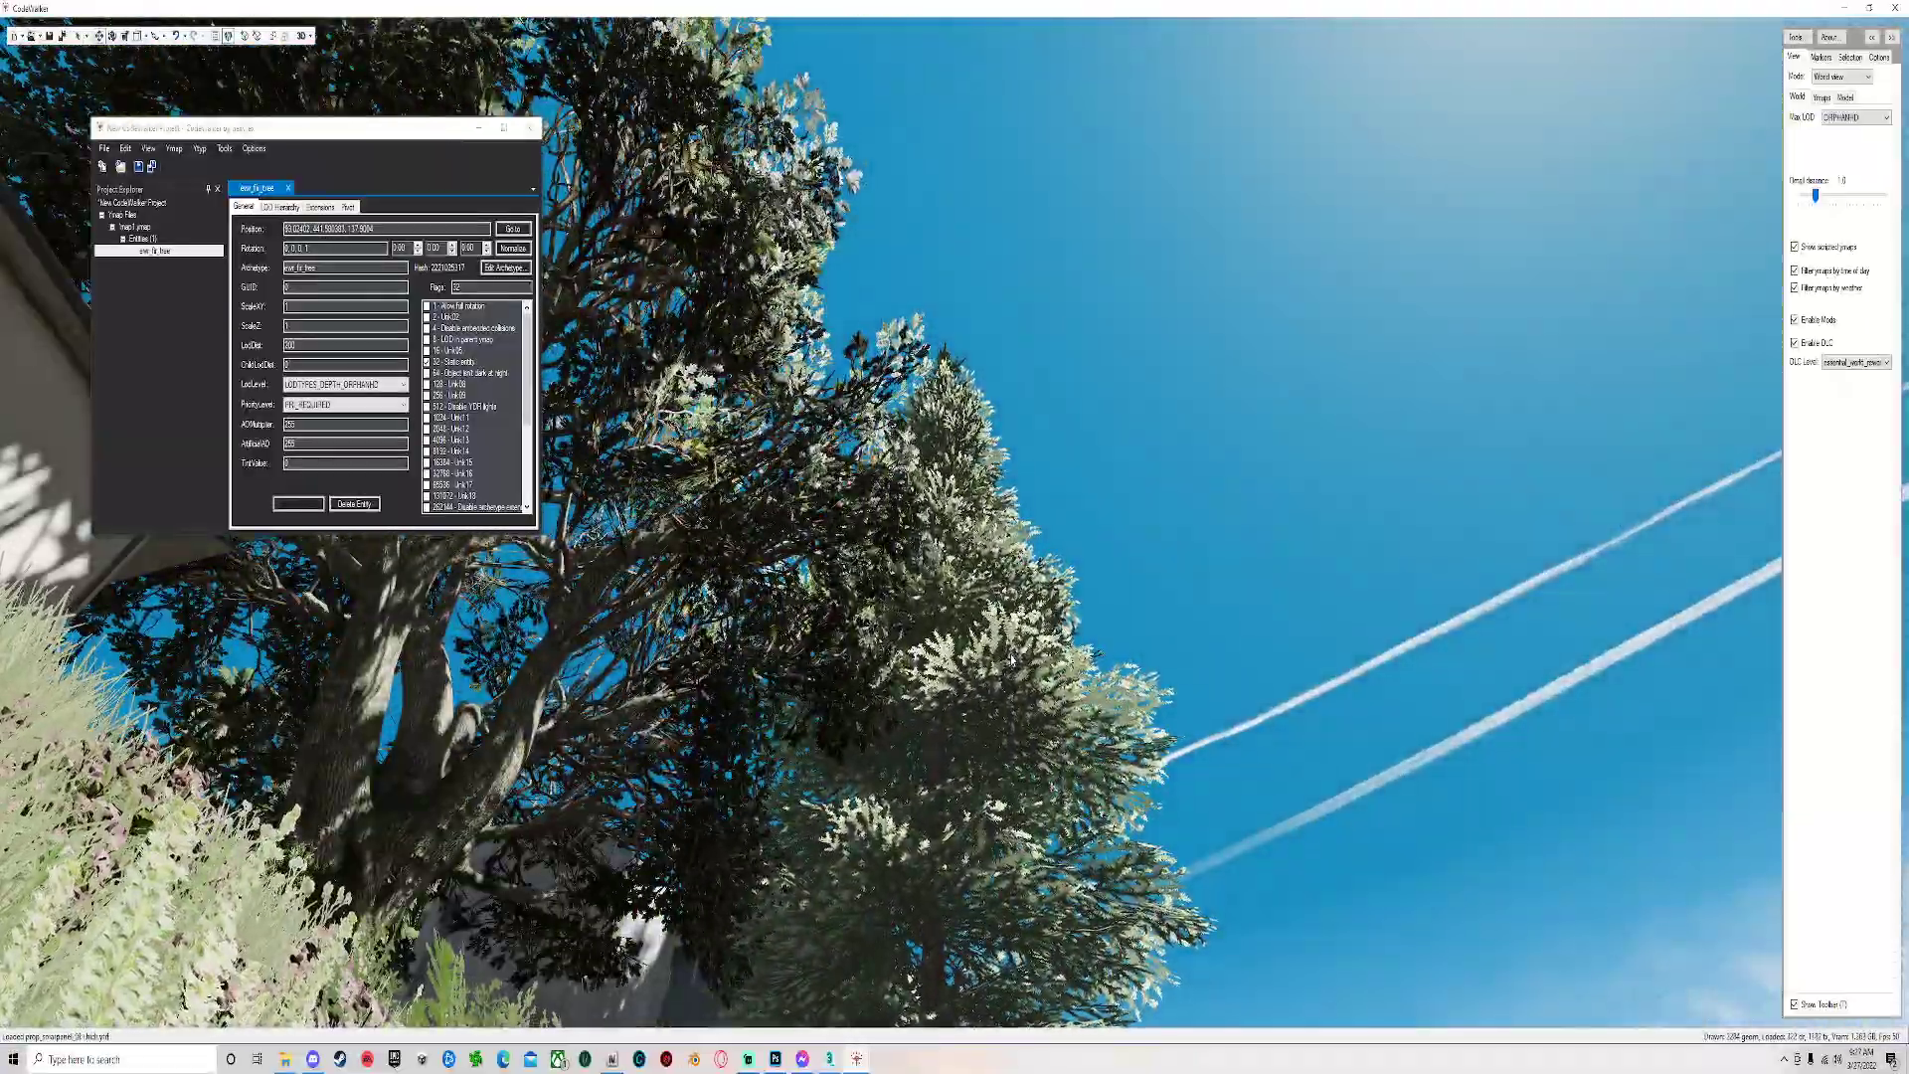
pyautogui.scroll(8, 1023, 752)
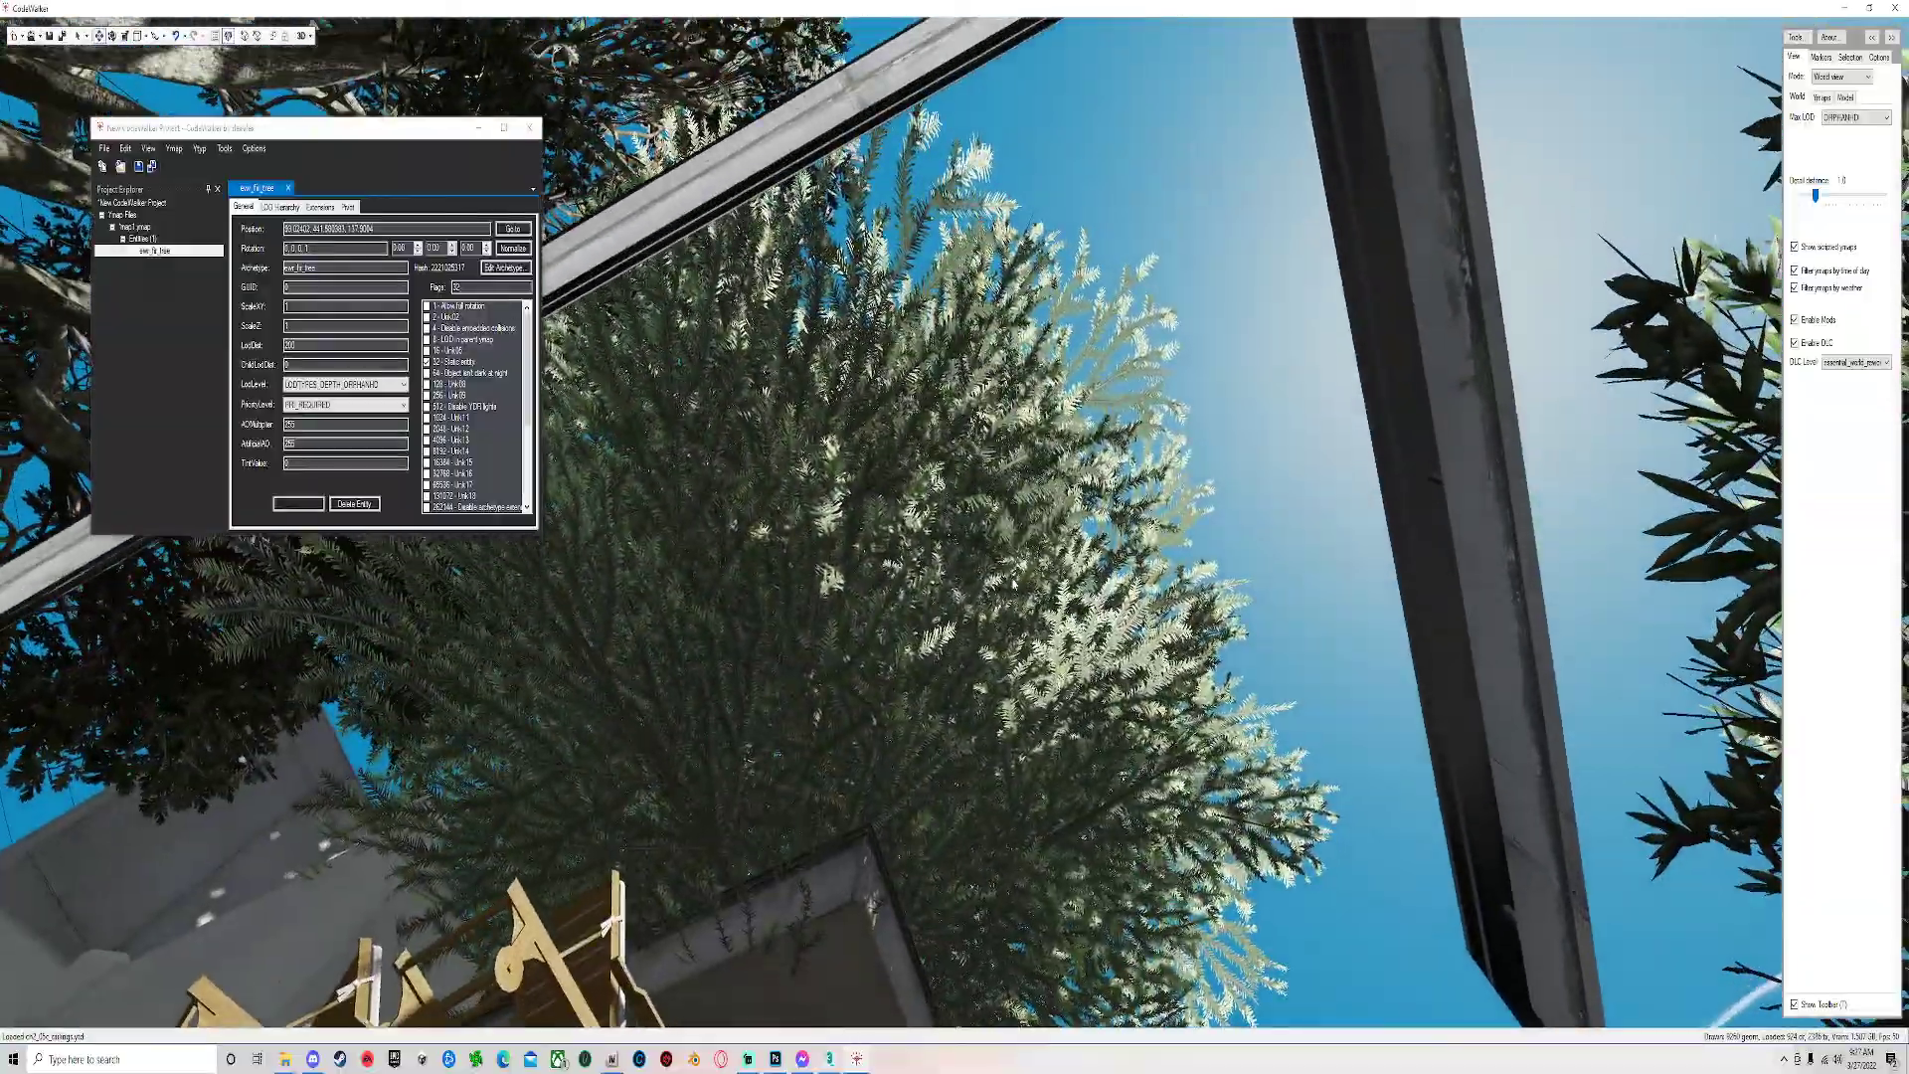
pyautogui.moveTo(1014, 585); pyautogui.dragTo(836, 872)
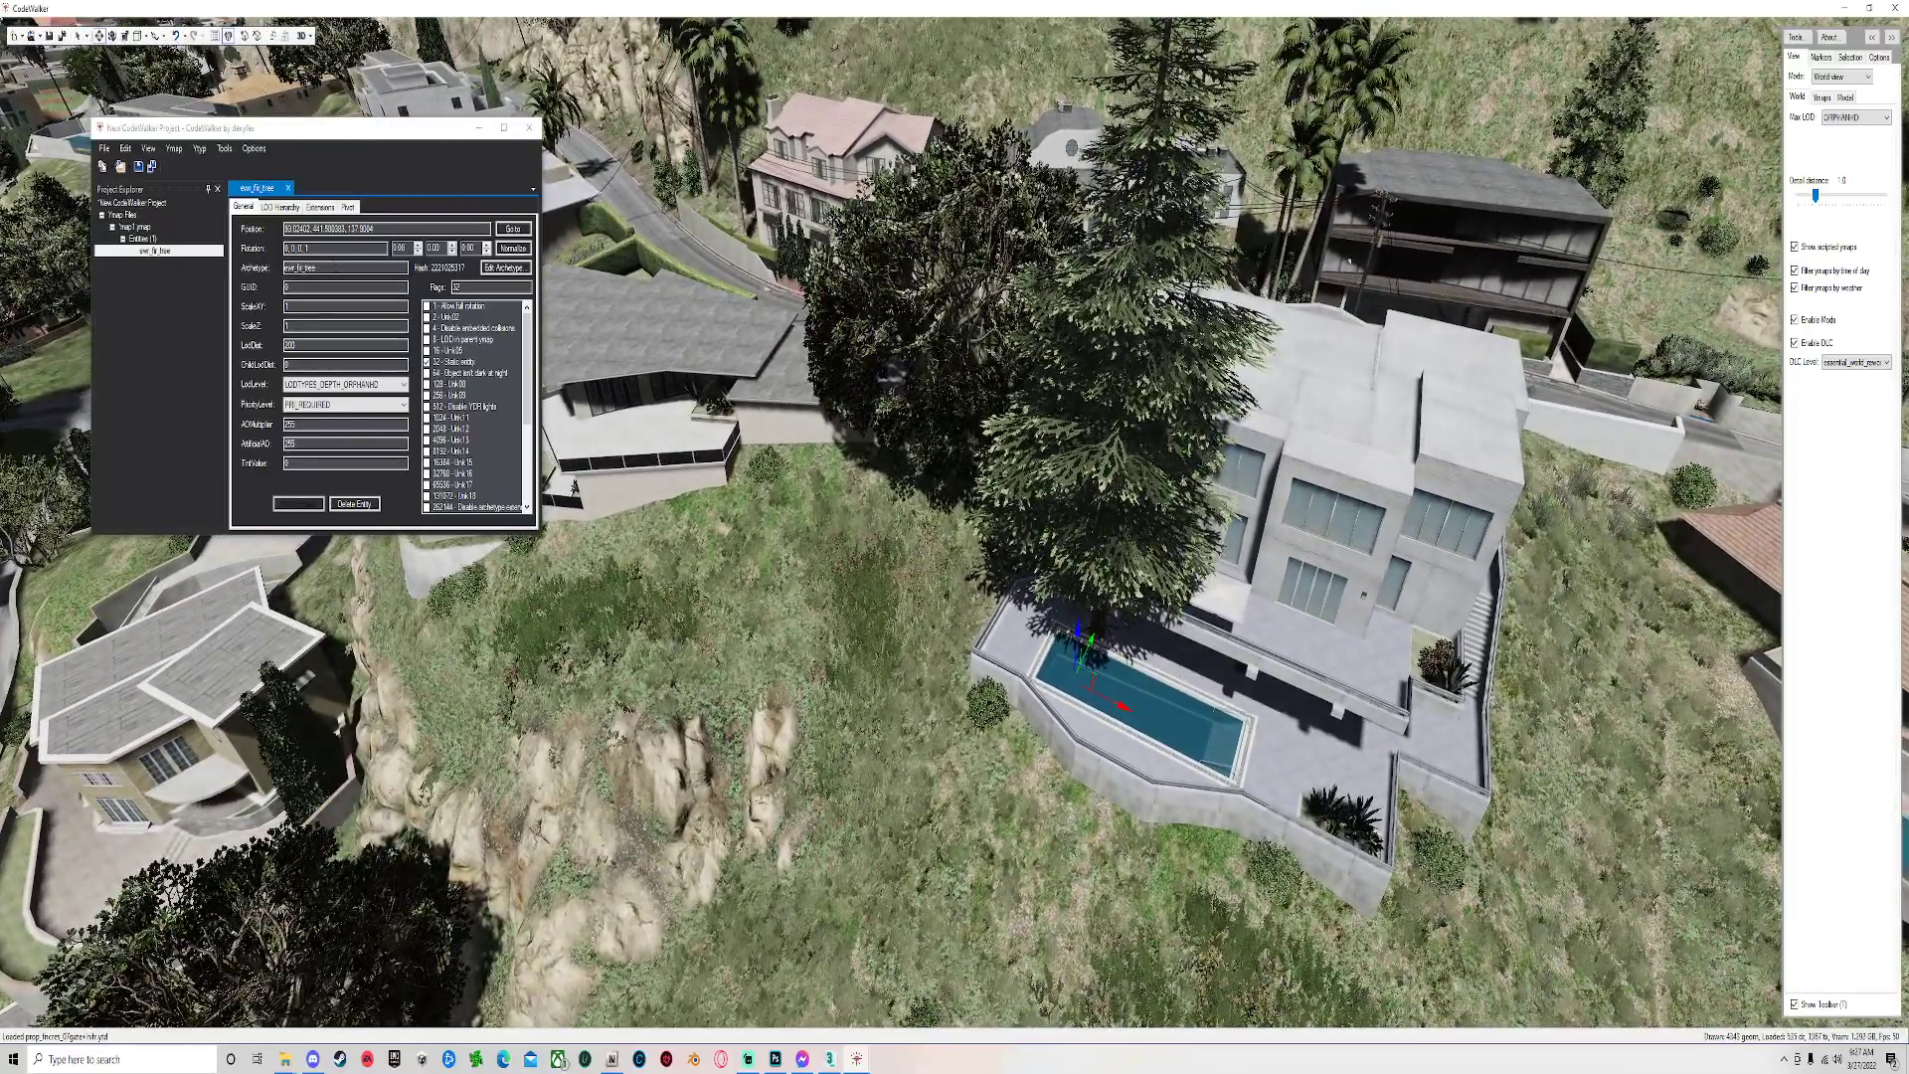
# Add a second entity to the YMAP and set its archetype to ewr_bush_1.
pyautogui.click(245, 38)
pyautogui.write('e')
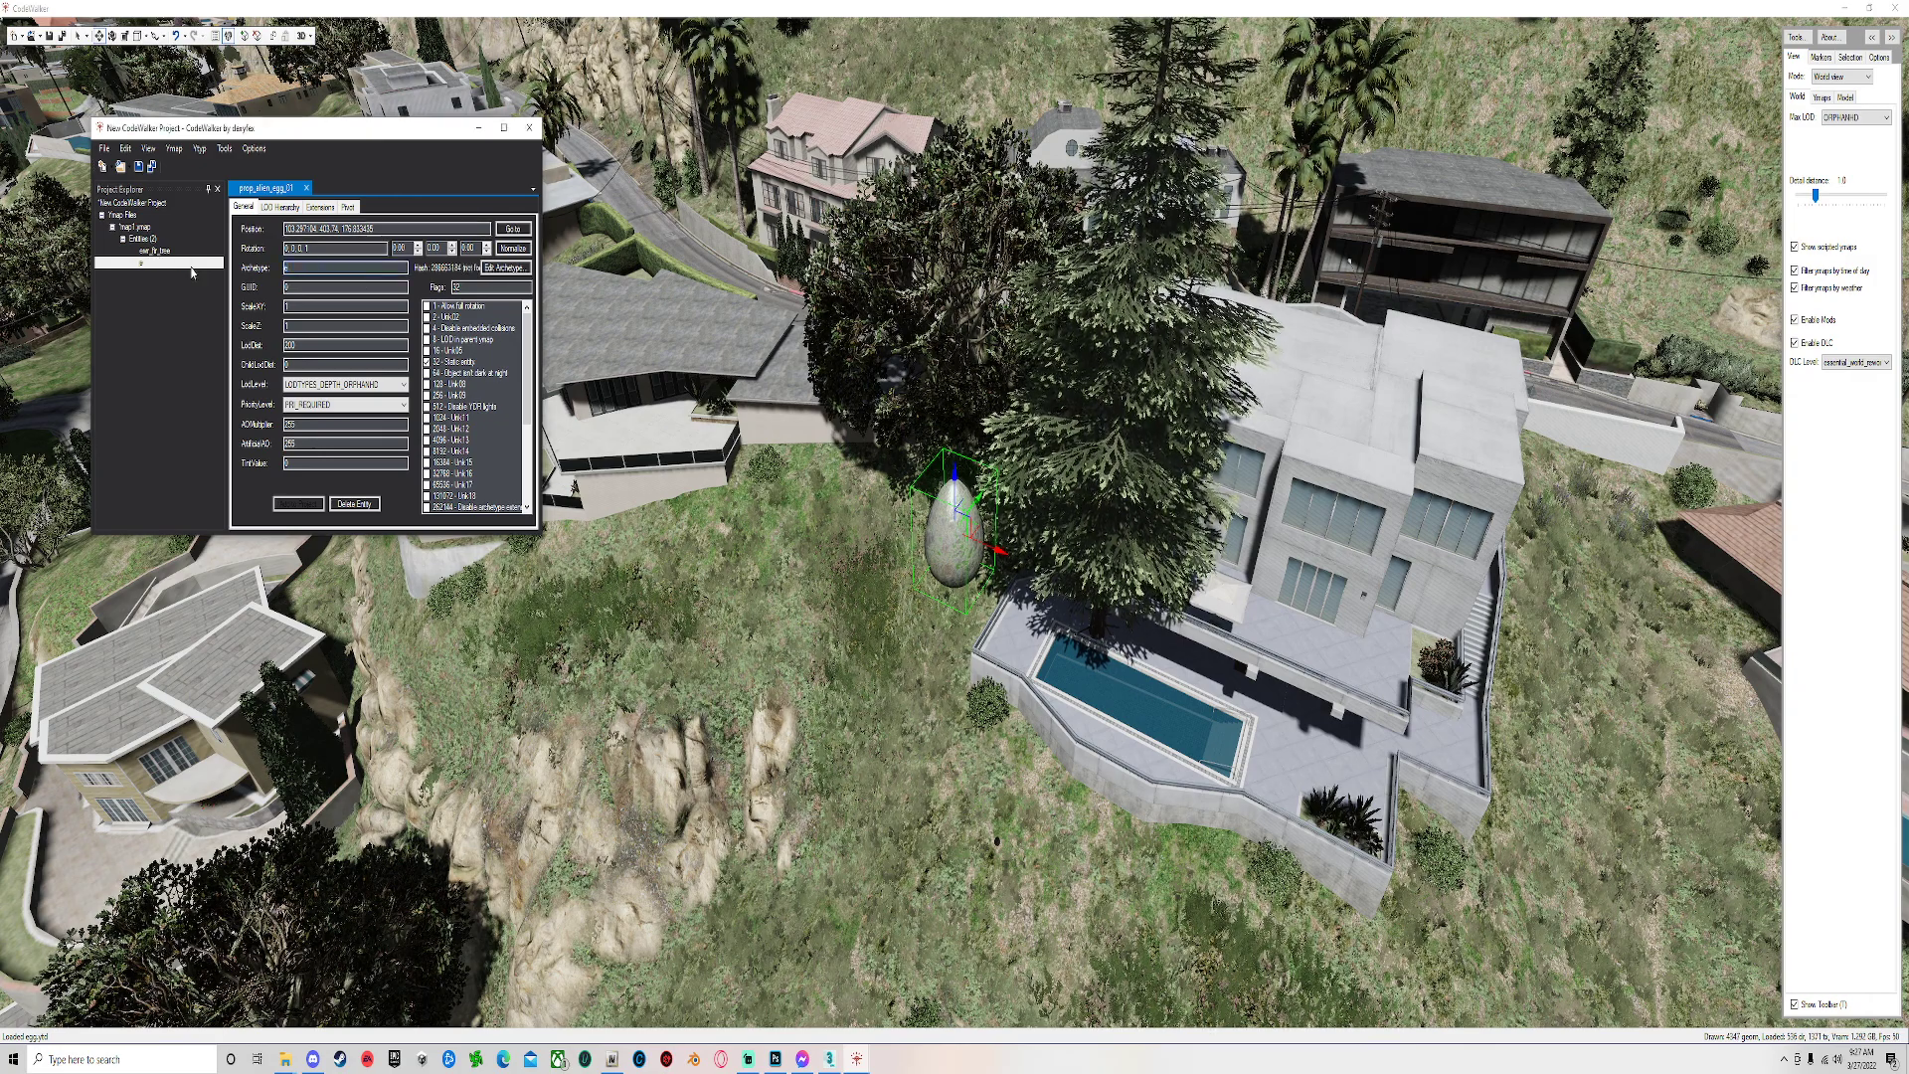
pyautogui.write('w_bush_1')
# Move the bush past the fir tree's branches and onto the grassy slope below the neighbouring pool house.
pyautogui.moveTo(972, 536)
pyautogui.mouseDown()
pyautogui.moveTo(1017, 249)
pyautogui.moveTo(1034, 720)
pyautogui.moveTo(1001, 541)
pyautogui.mouseUp()
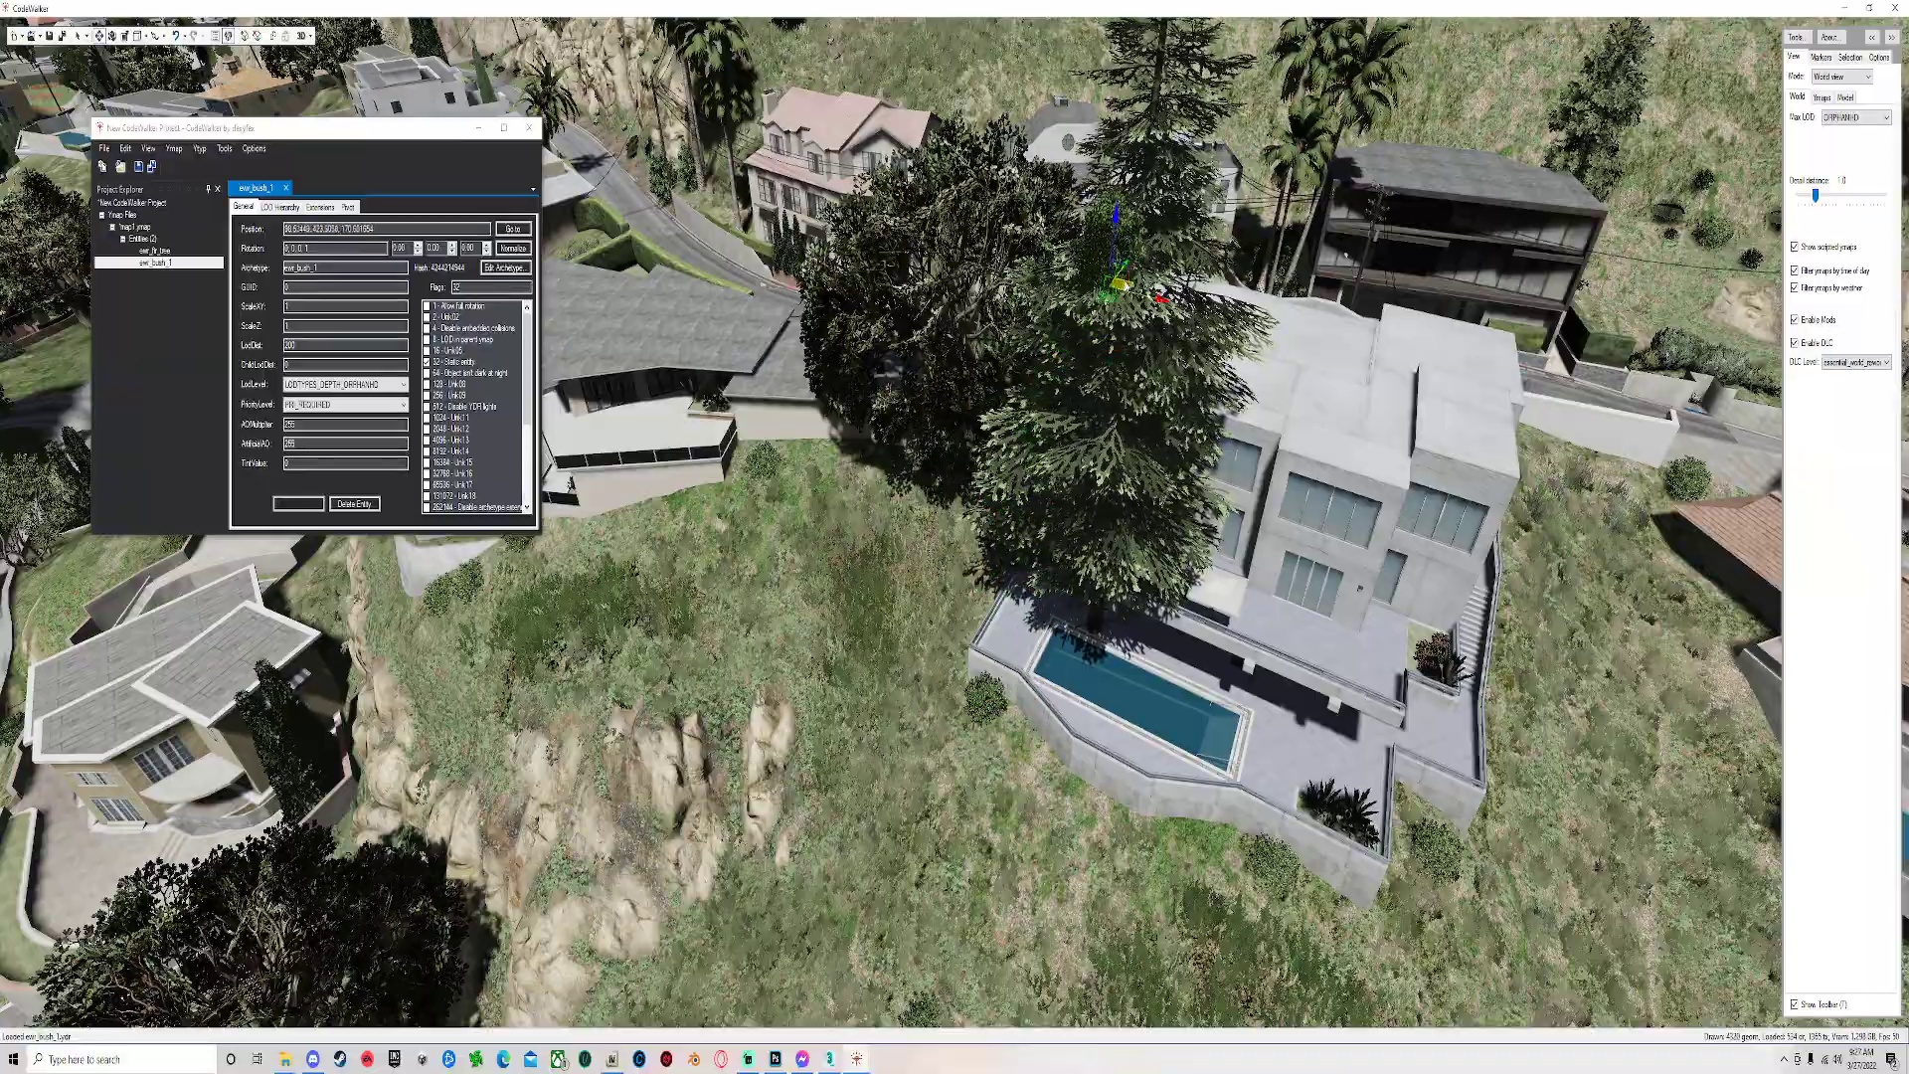
pyautogui.moveTo(1102, 364); pyautogui.dragTo(867, 372)
pyautogui.moveTo(592, 392); pyautogui.dragTo(667, 513)
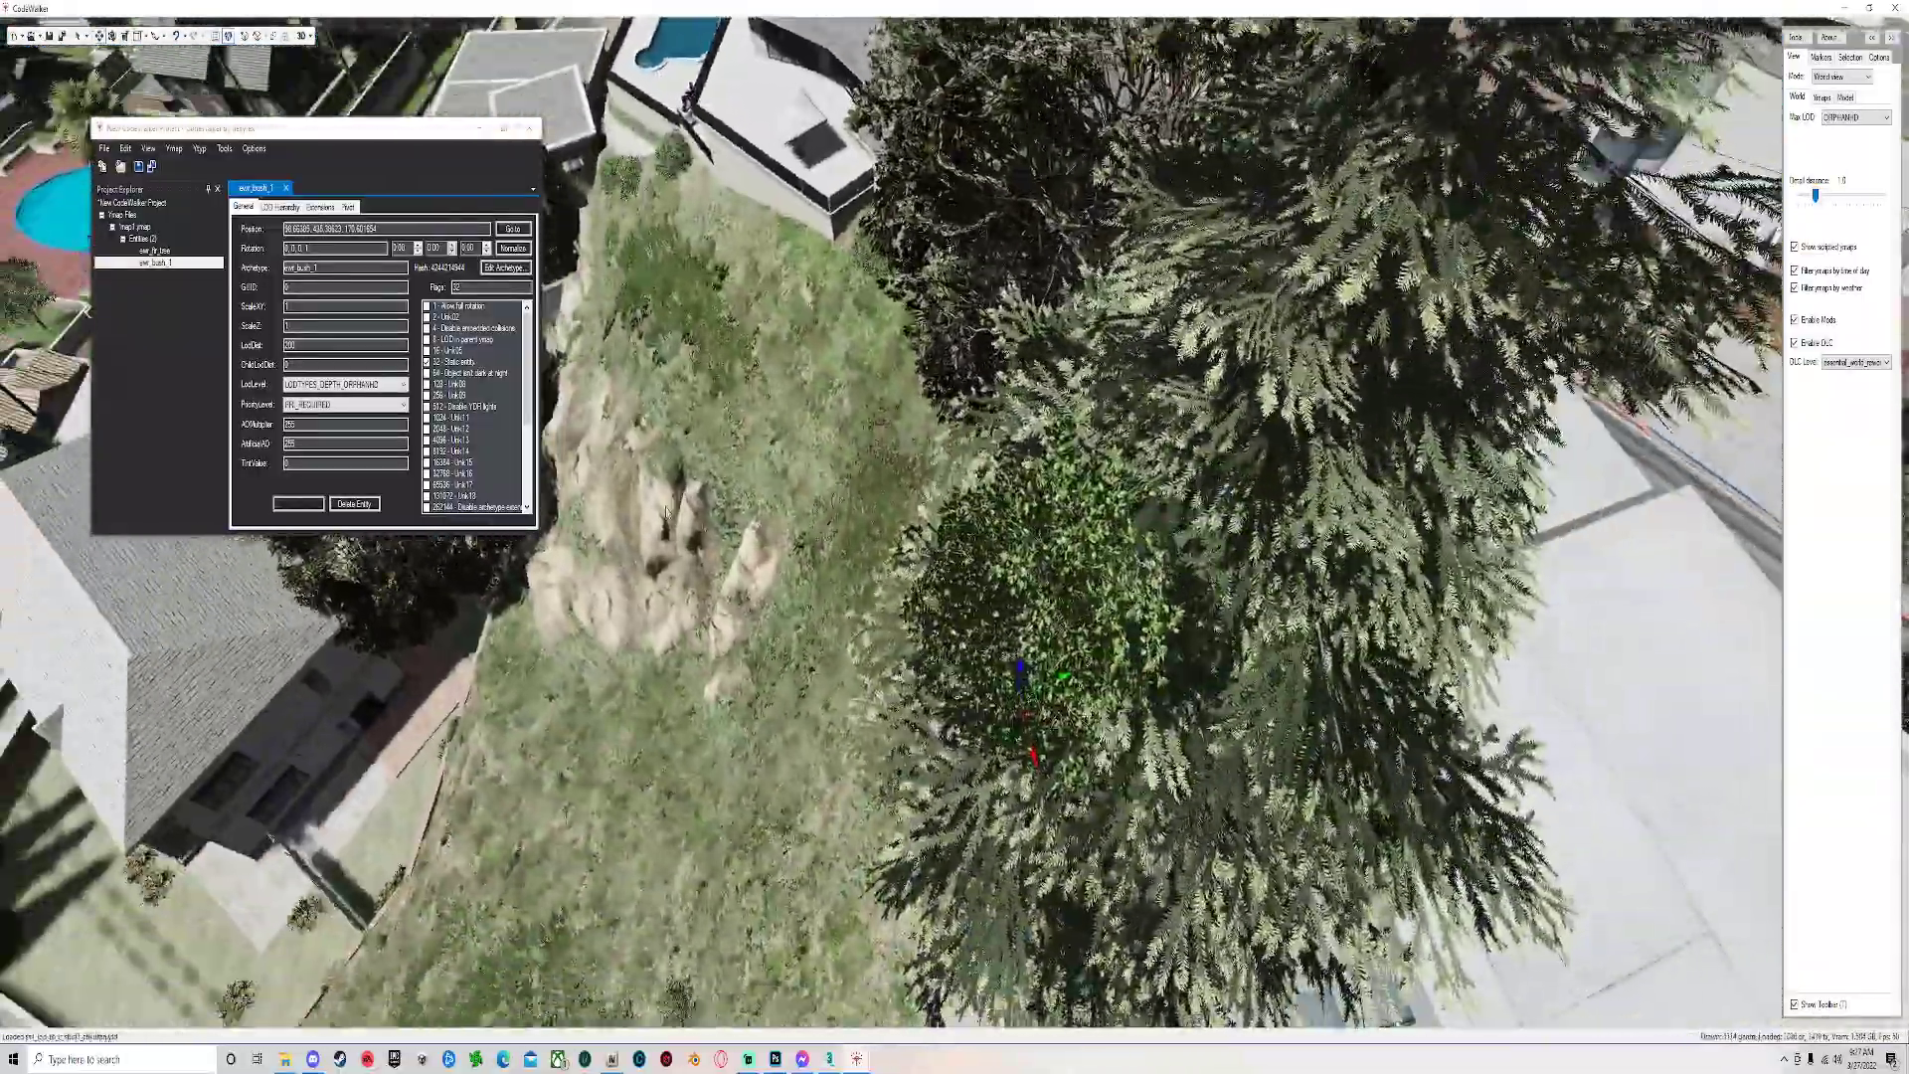
pyautogui.moveTo(1034, 696); pyautogui.dragTo(1185, 535)
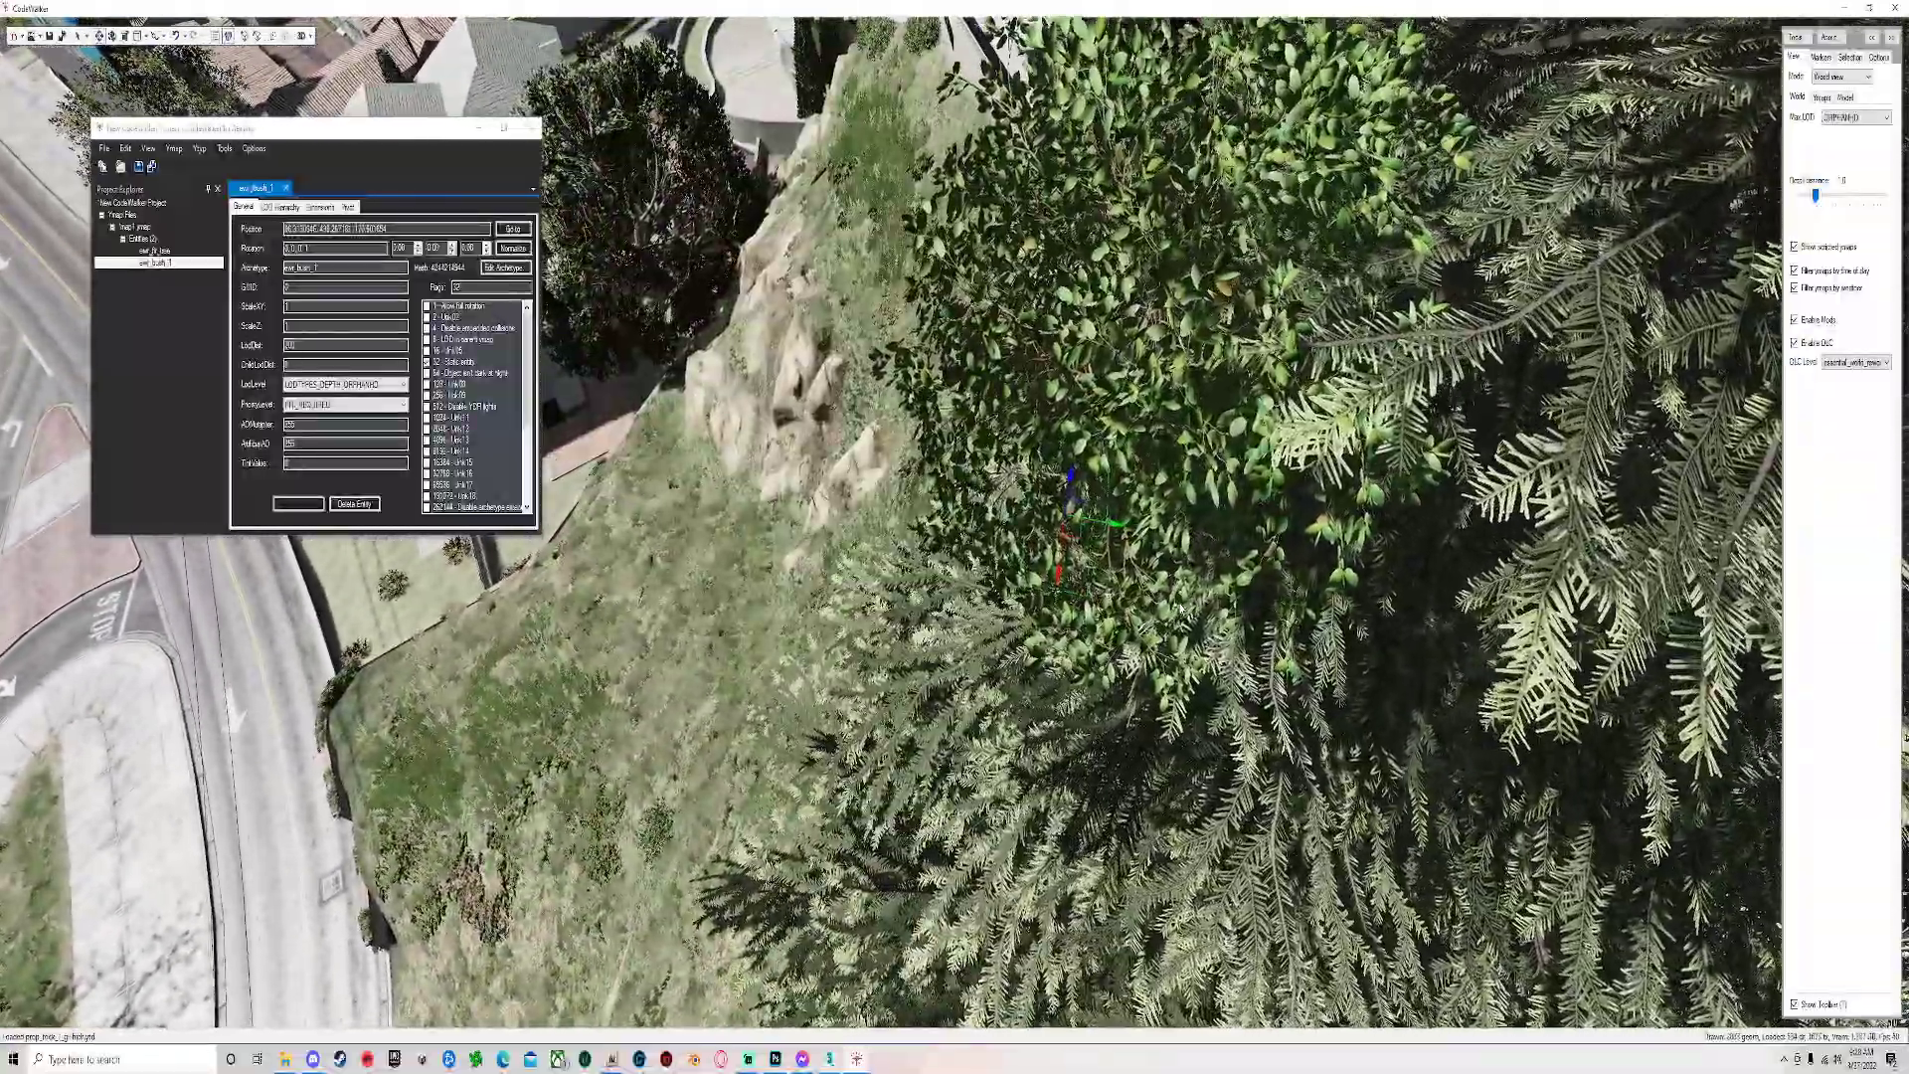
pyautogui.scroll(2, 1186, 535)
pyautogui.moveTo(1116, 674); pyautogui.dragTo(1034, 463)
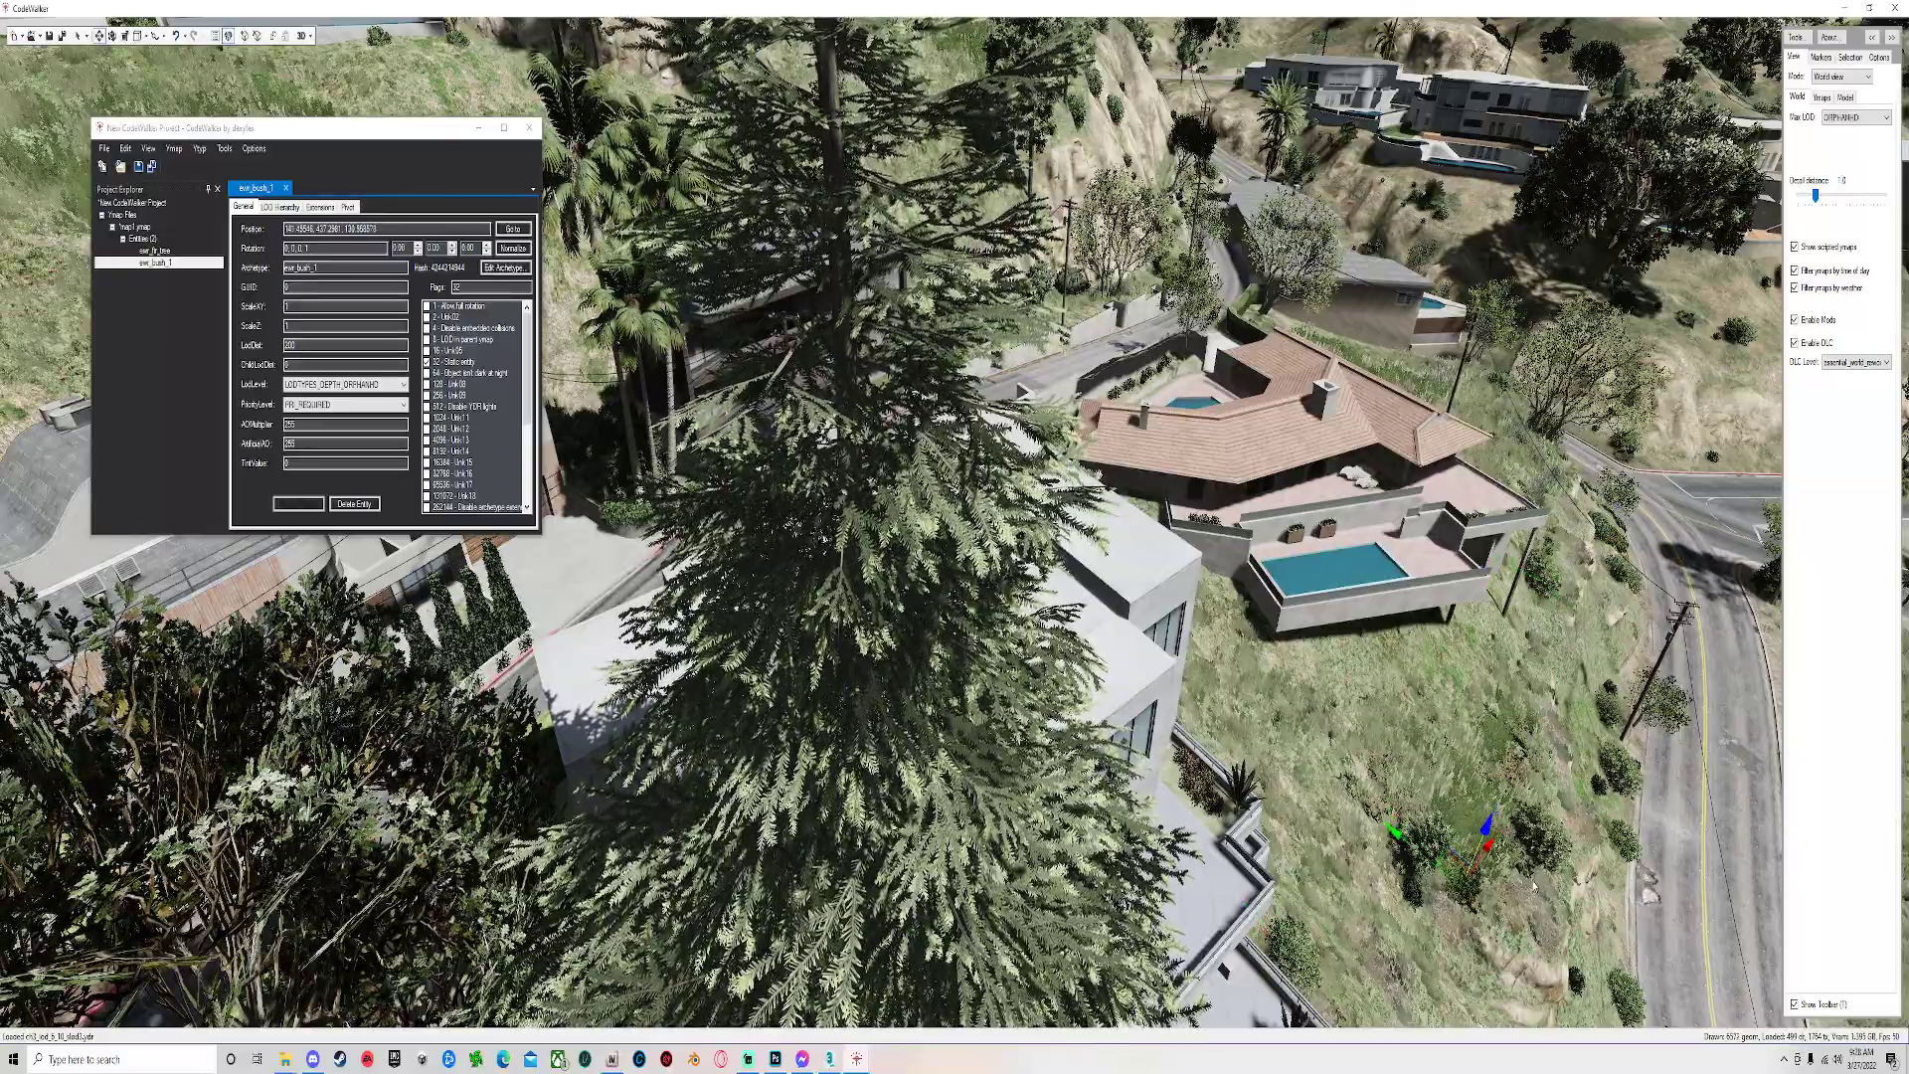
# Move the bush down the slope and set it at ground level among the existing shrubs.
pyautogui.moveTo(1531, 906); pyautogui.dragTo(1173, 660)
pyautogui.press('w')
pyautogui.press('s')
pyautogui.press('w')
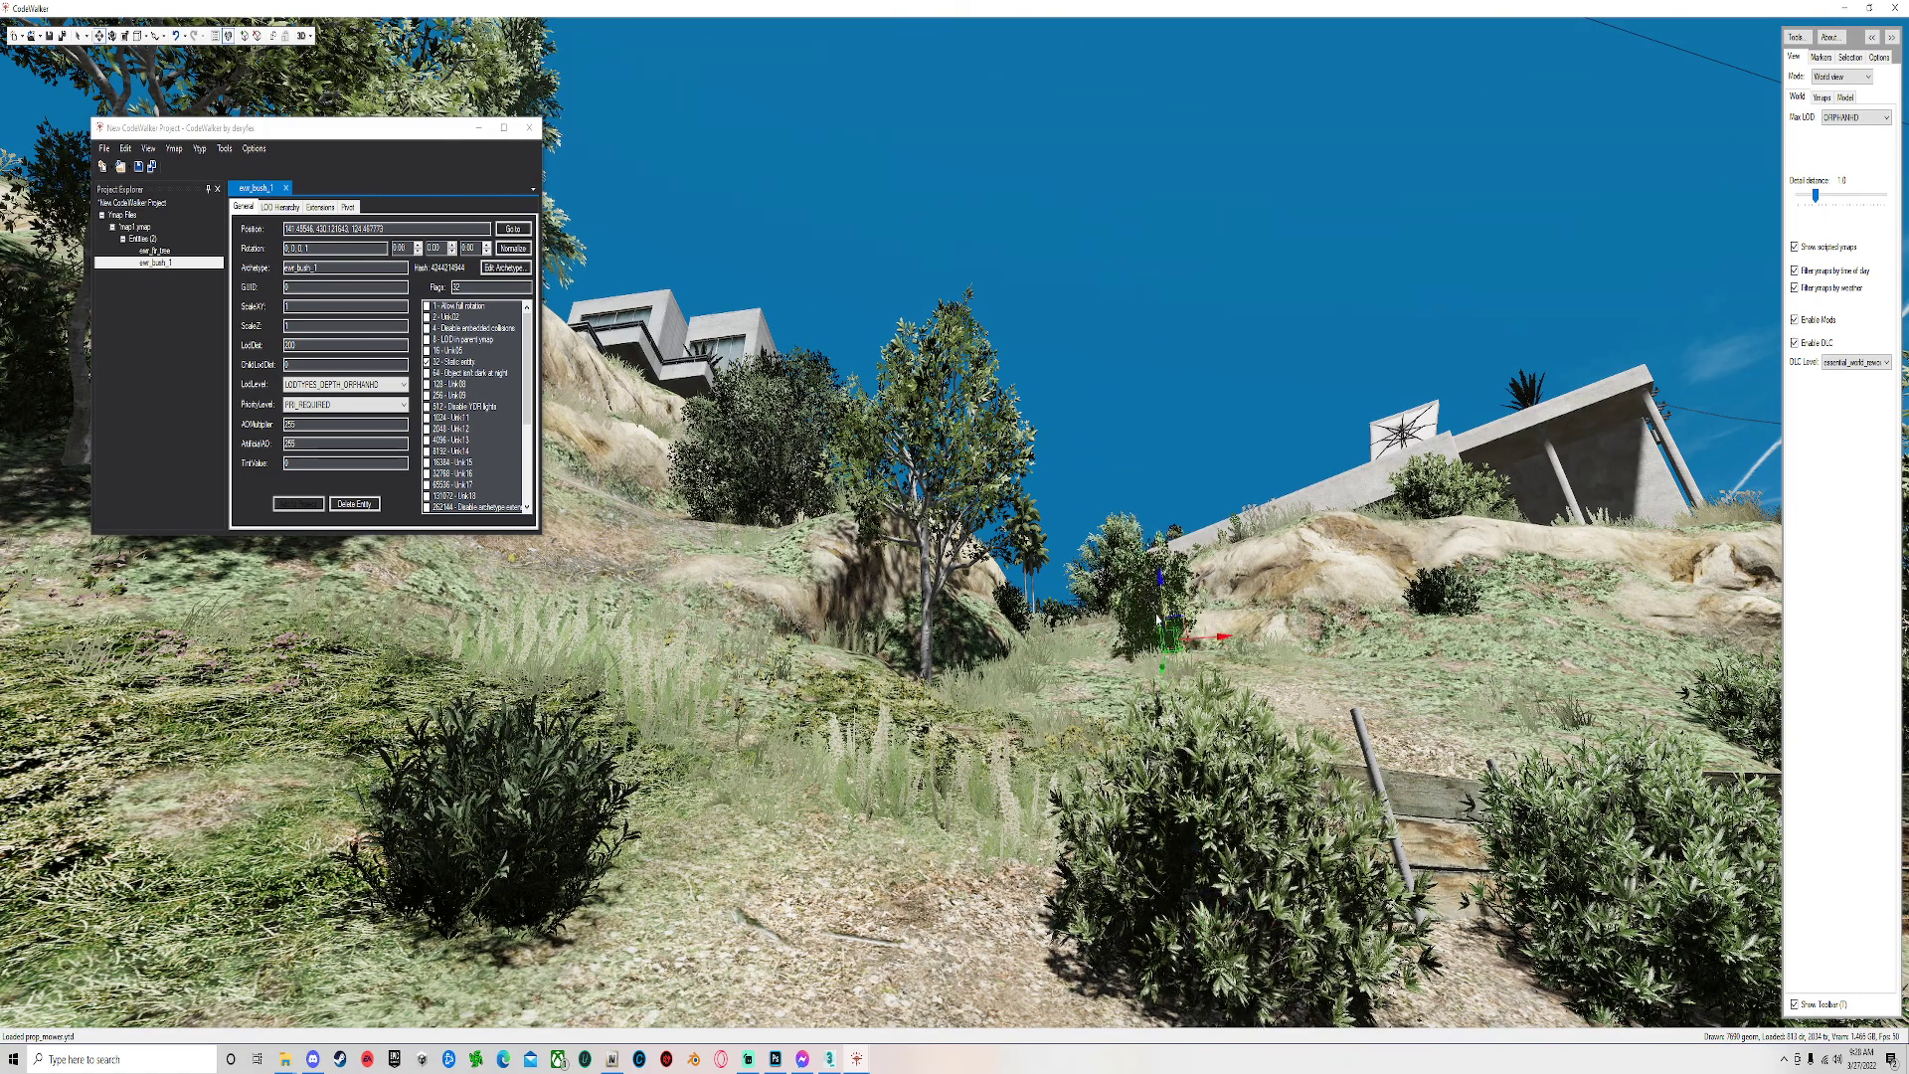
pyautogui.moveTo(1352, 415); pyautogui.dragTo(1379, 265)
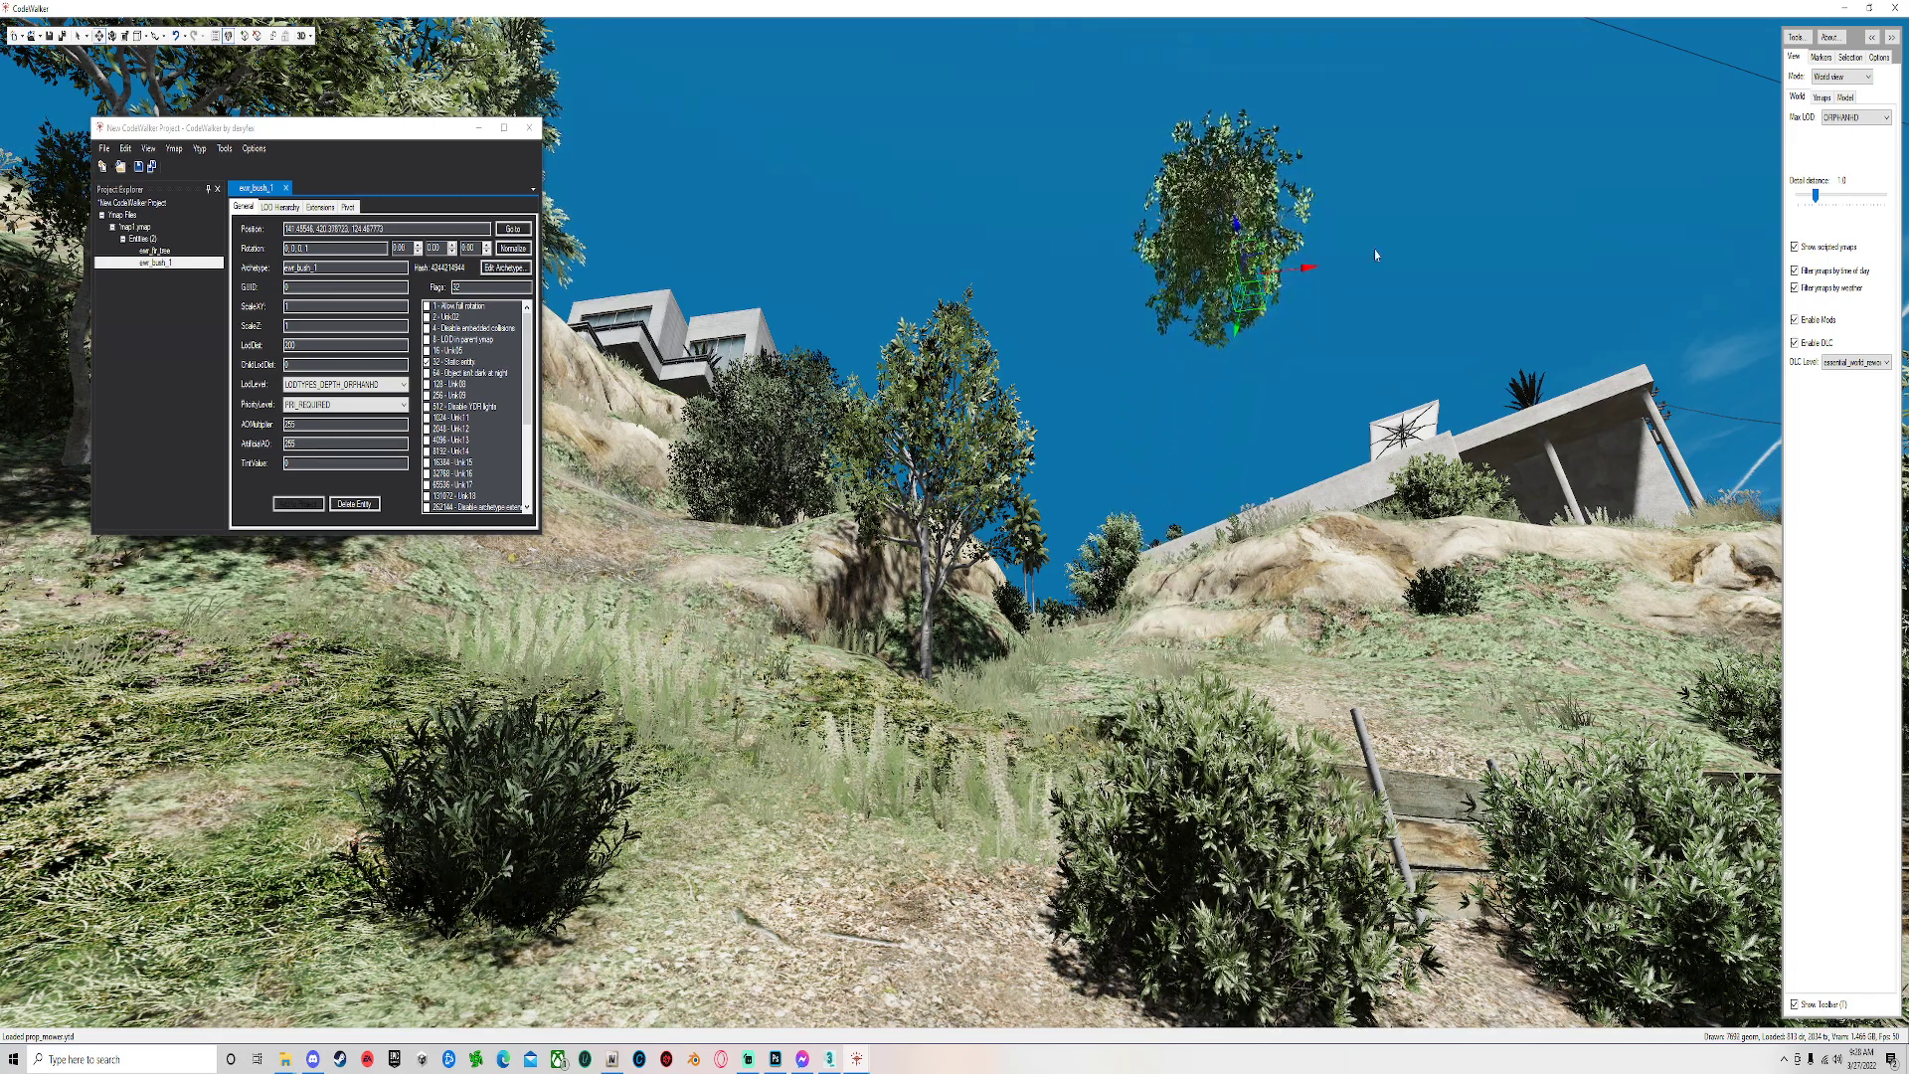
pyautogui.moveTo(1238, 226); pyautogui.dragTo(1276, 507)
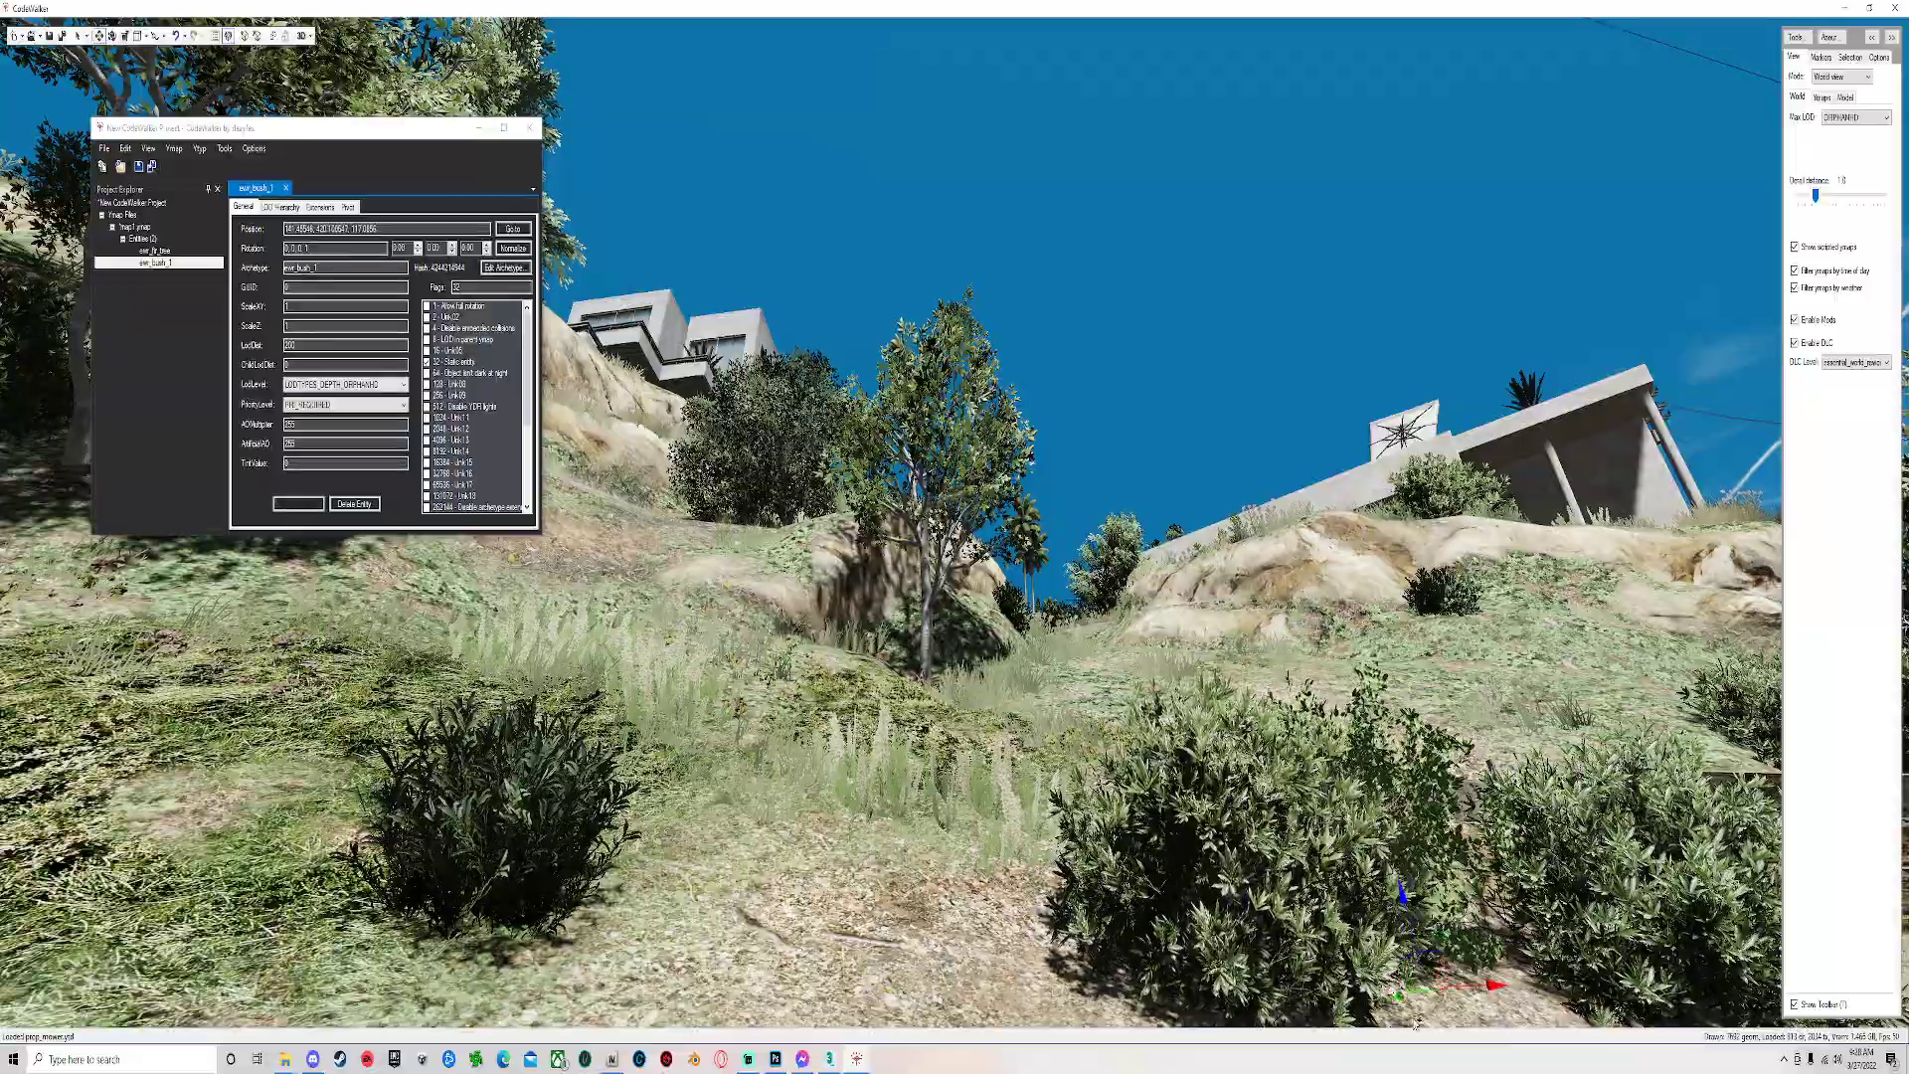
pyautogui.moveTo(1293, 895); pyautogui.dragTo(1221, 897)
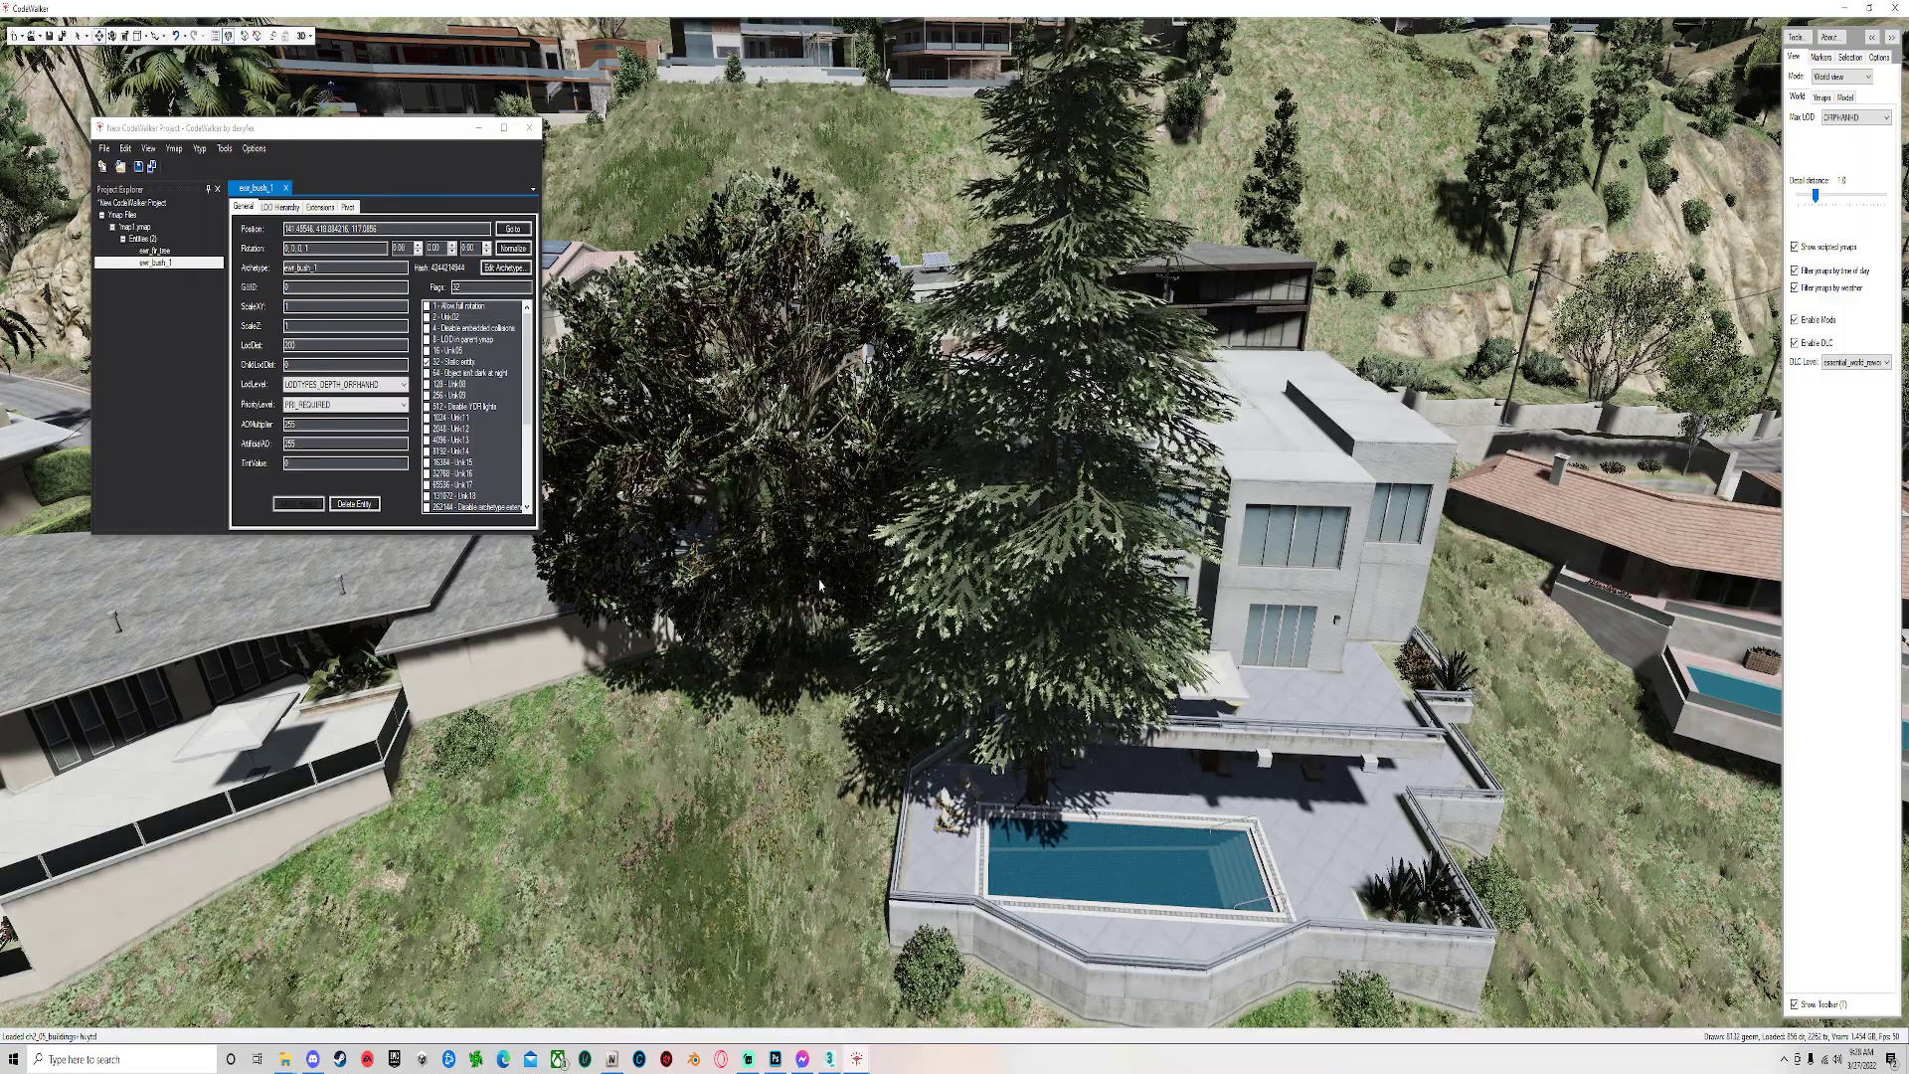
# Inspect the fir tree beside the pool again from above and compare it with the neighbouring tree.
pyautogui.moveTo(1043, 724); pyautogui.dragTo(1243, 795)
pyautogui.scroll(-10, 1184, 842)
pyautogui.scroll(5, 1106, 767)
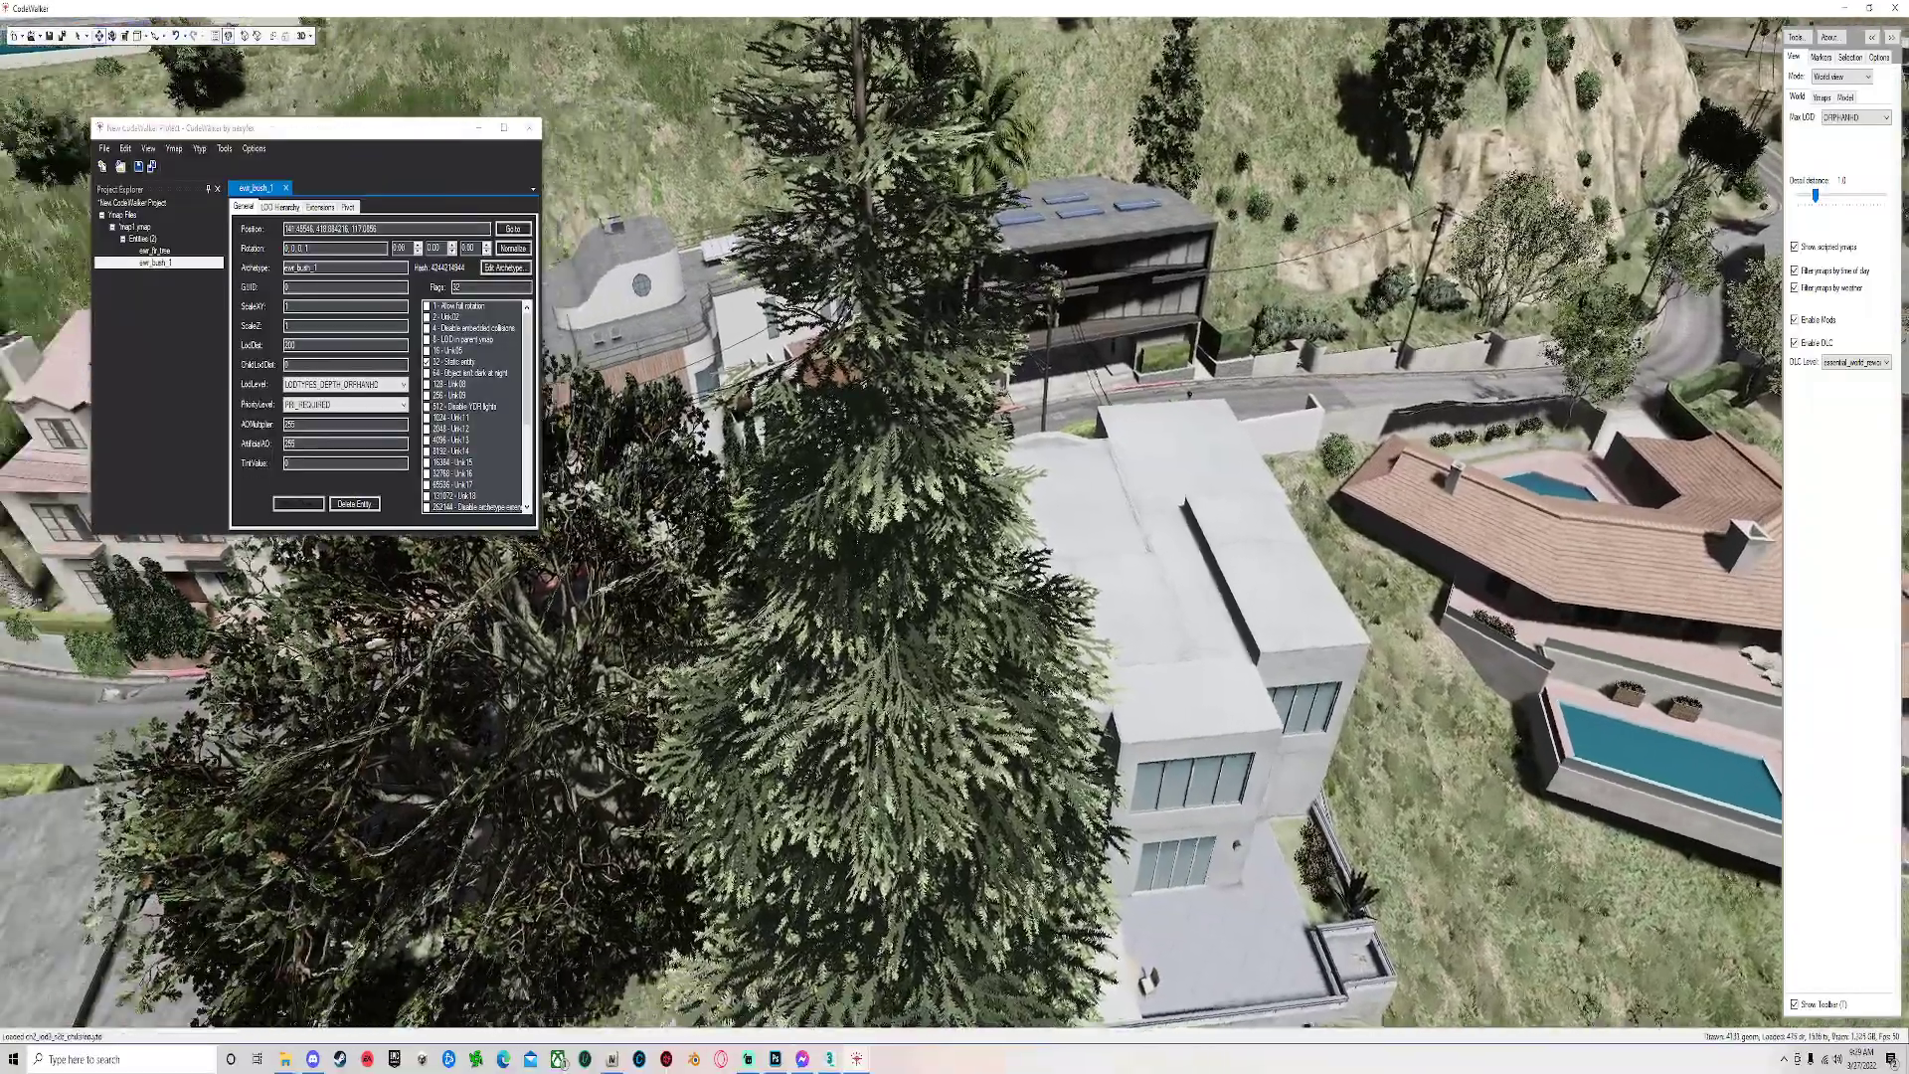